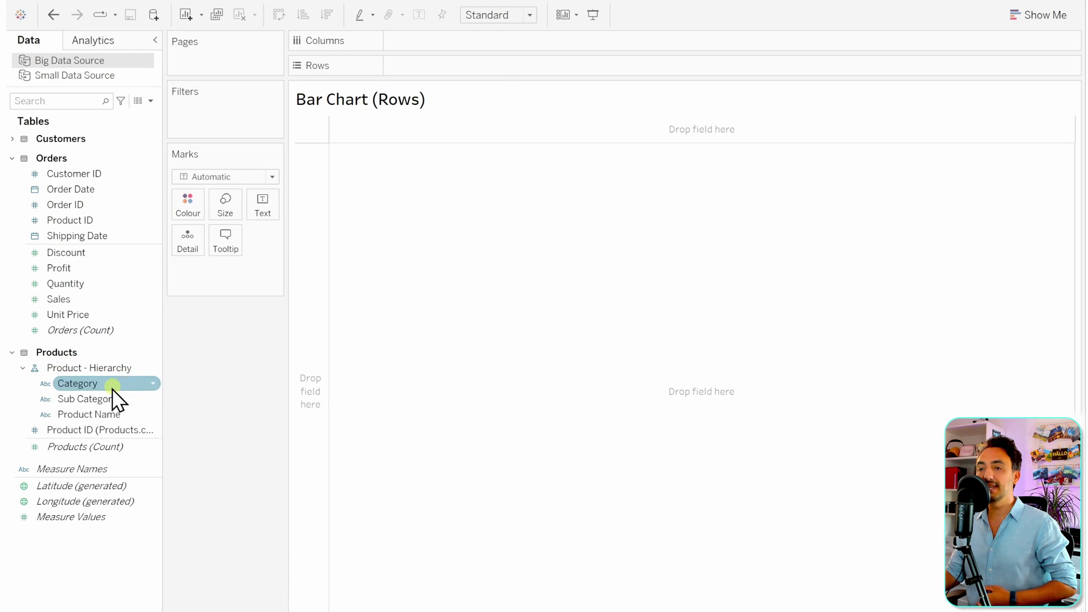
Plot Sales by Sub Category with the subcategories on rows, using the Bar mark type and the Entire View fit
left_click_drag(108, 401, 396, 67)
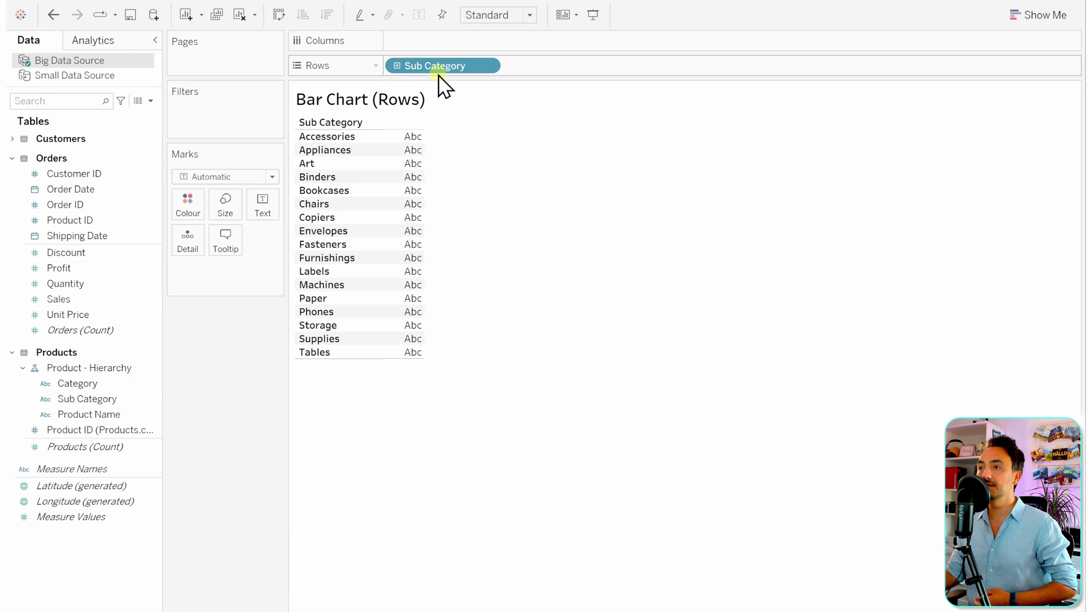
left_click_drag(74, 299, 446, 43)
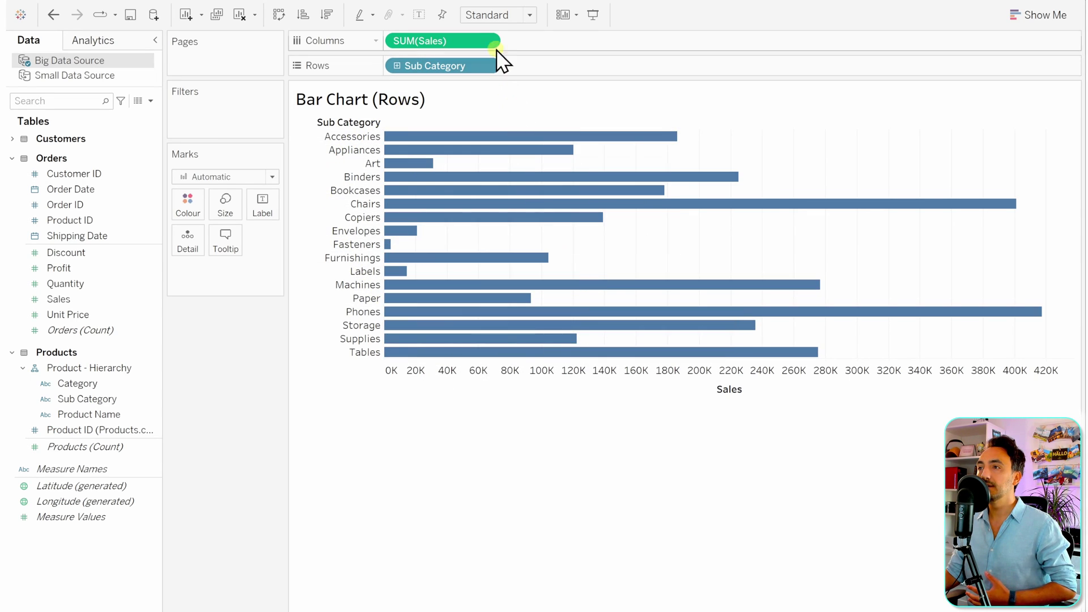
left_click(513, 17)
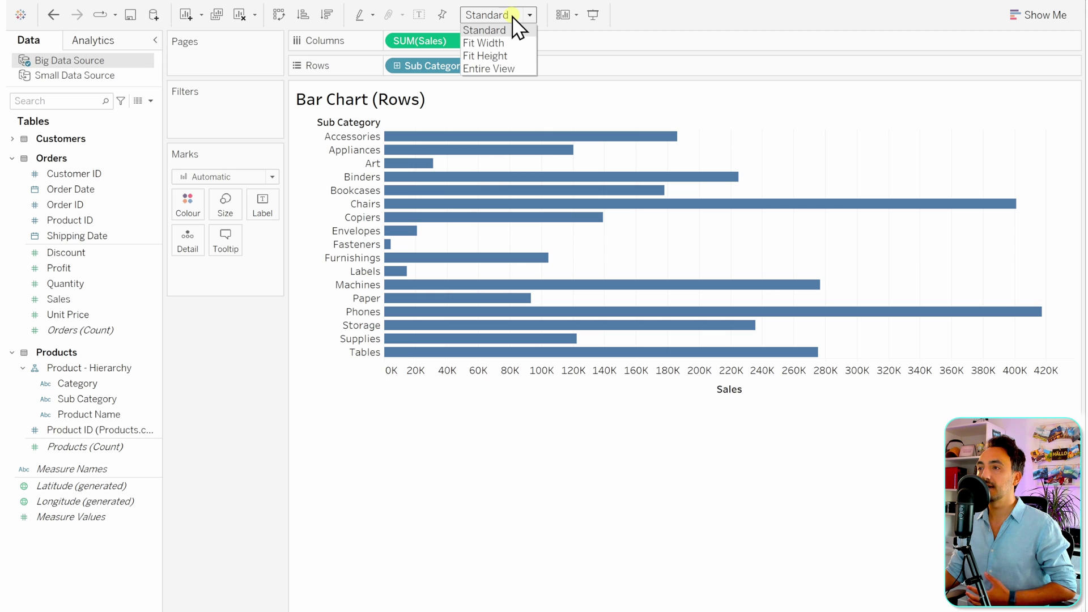
left_click(513, 69)
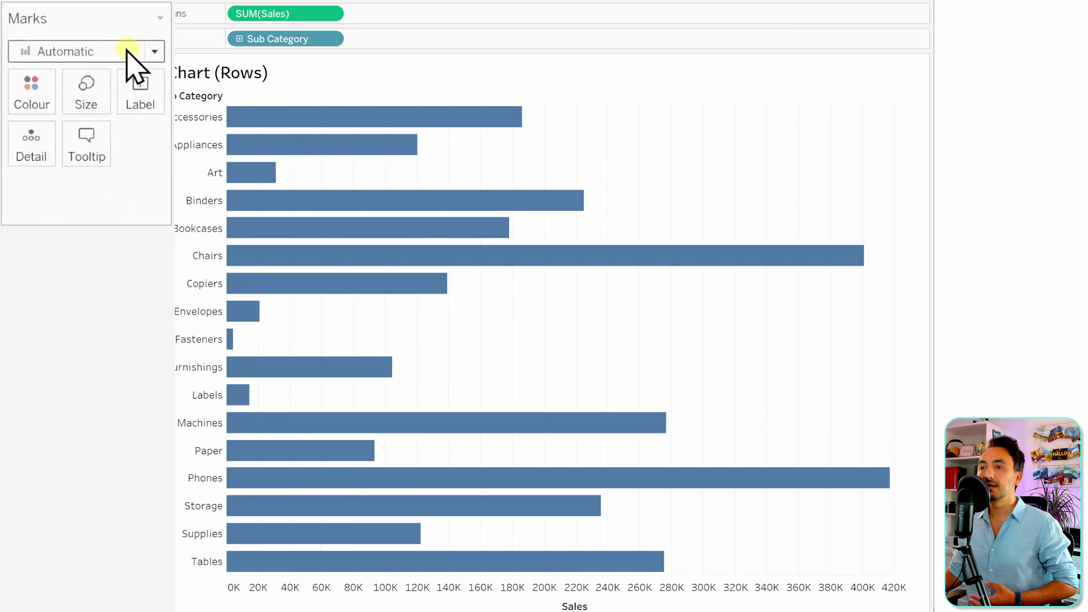
left_click(95, 50)
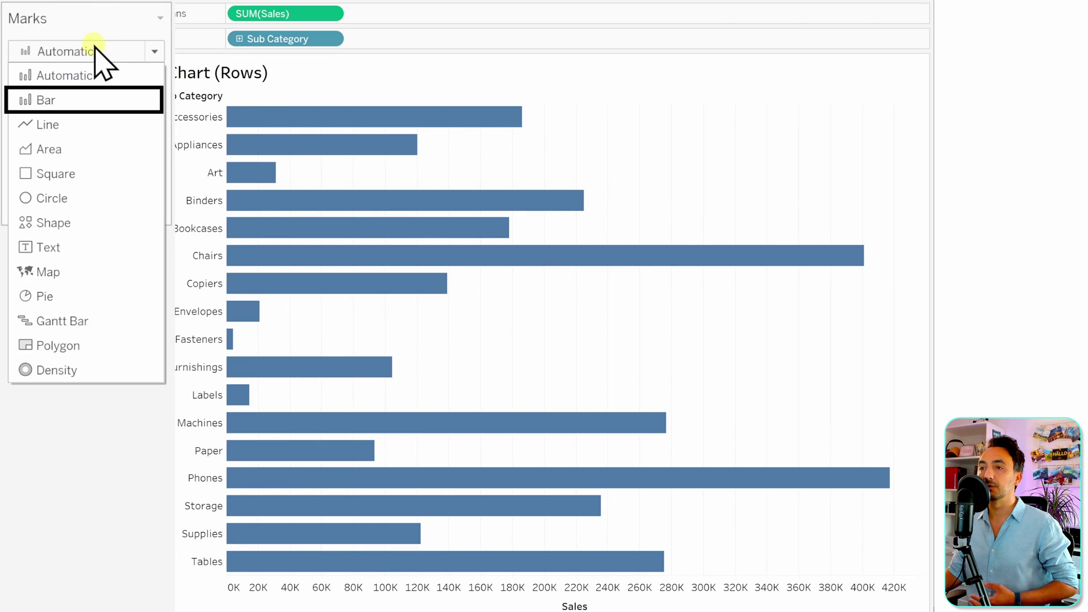
left_click(108, 102)
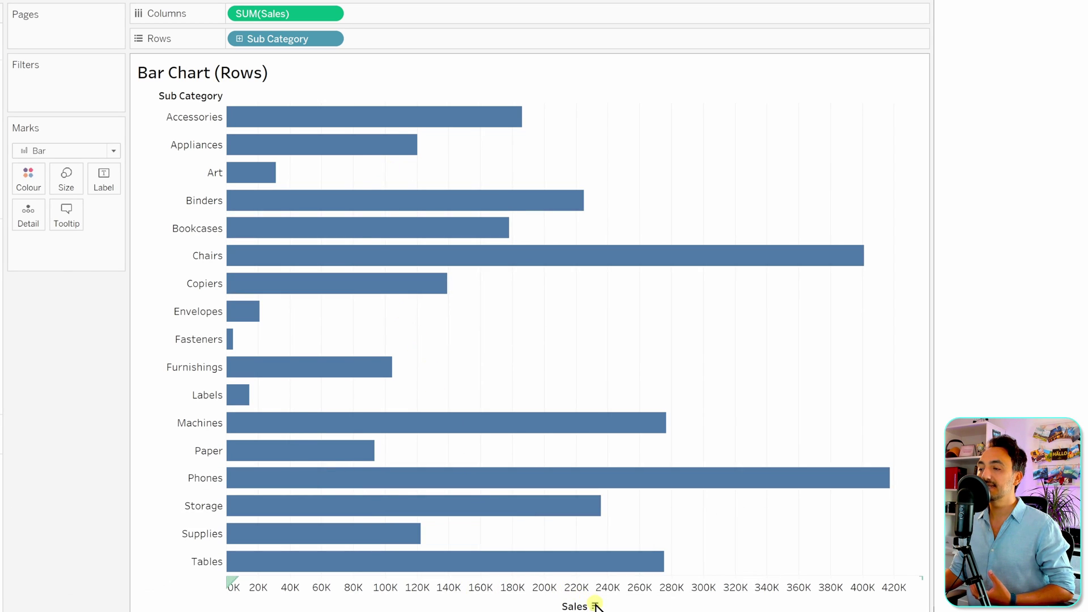
Sort the Sub Category bars by Sales in descending order and colour them by the sum of Sales
left_click(595, 606)
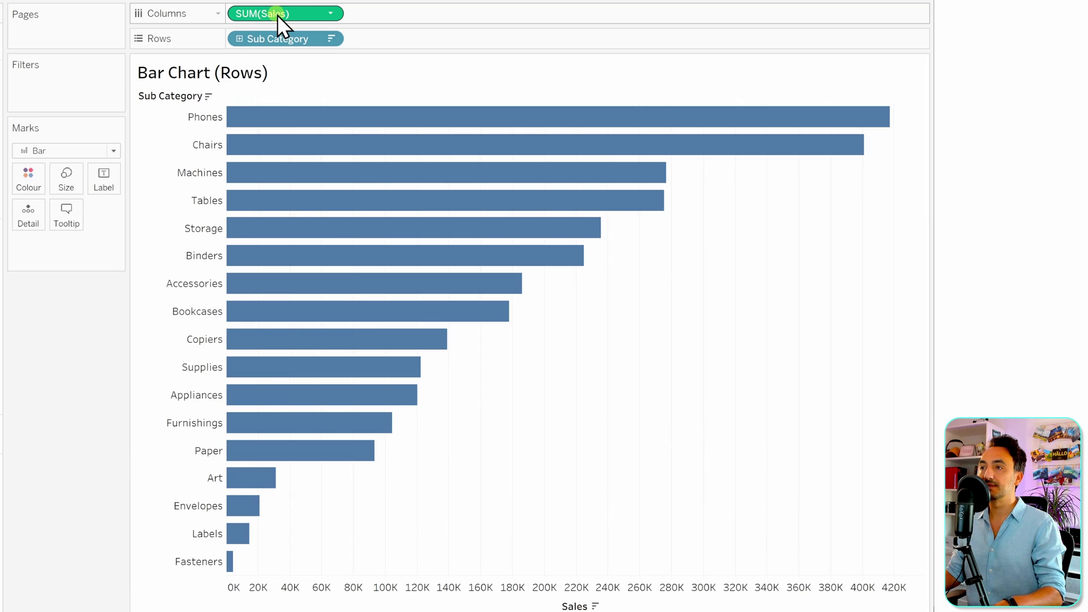
left_click_drag(283, 14, 56, 186)
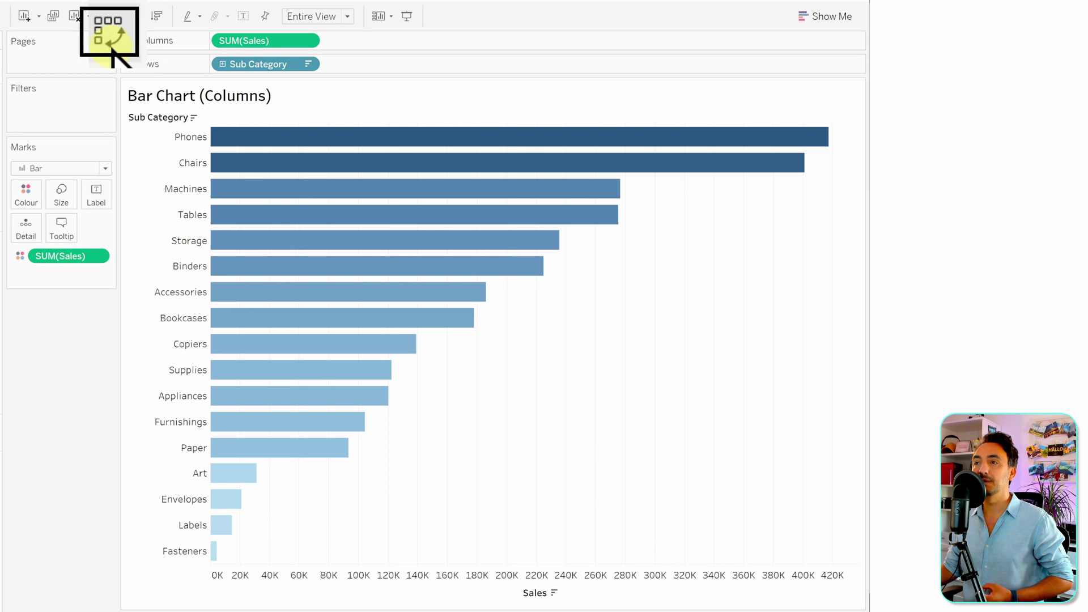
Swap rows and columns on the Bar Chart (Columns) sheet so the bars stand vertically
left_click(111, 16)
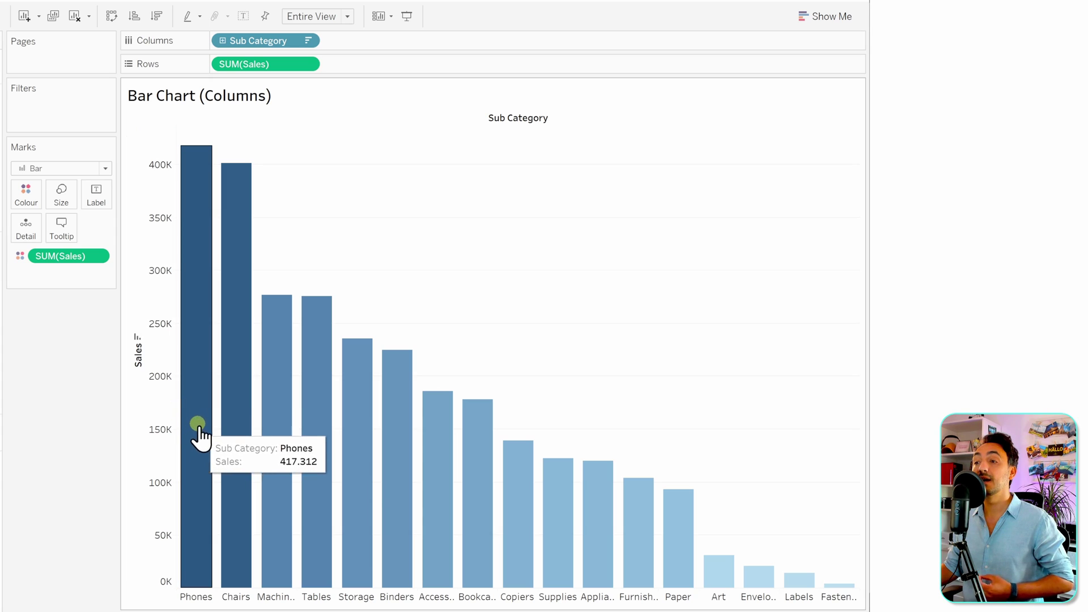
mouse_move(677, 527)
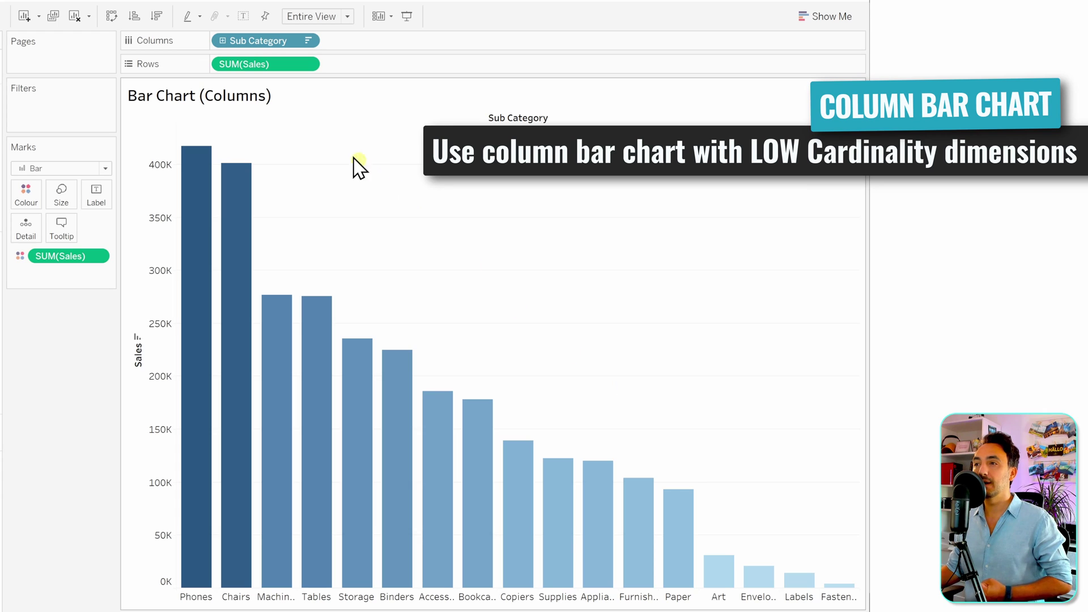
On the Bar Chart (Side By Side) sheet, plot Sales on rows against Country from the Location hierarchy on columns
left_click(210, 610)
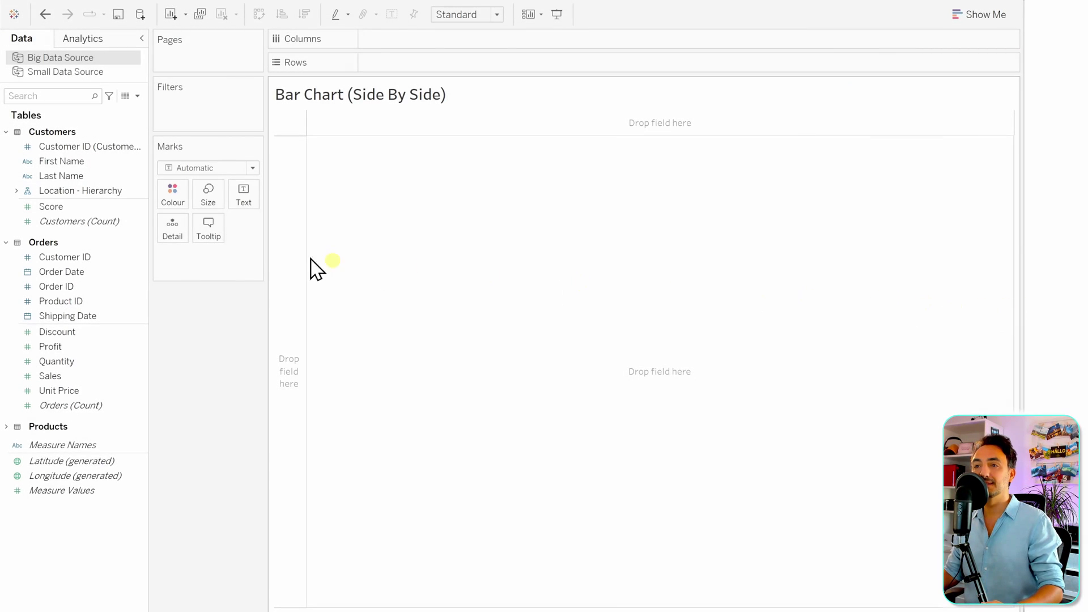
left_click(29, 193)
left_click(15, 191)
left_click(88, 220)
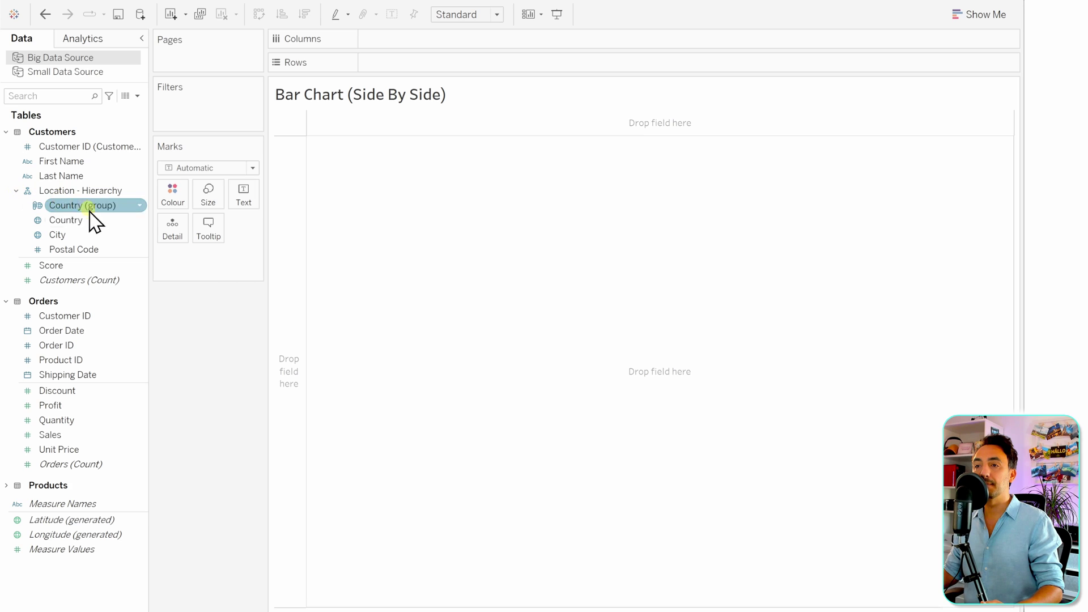
left_click_drag(88, 220, 418, 49)
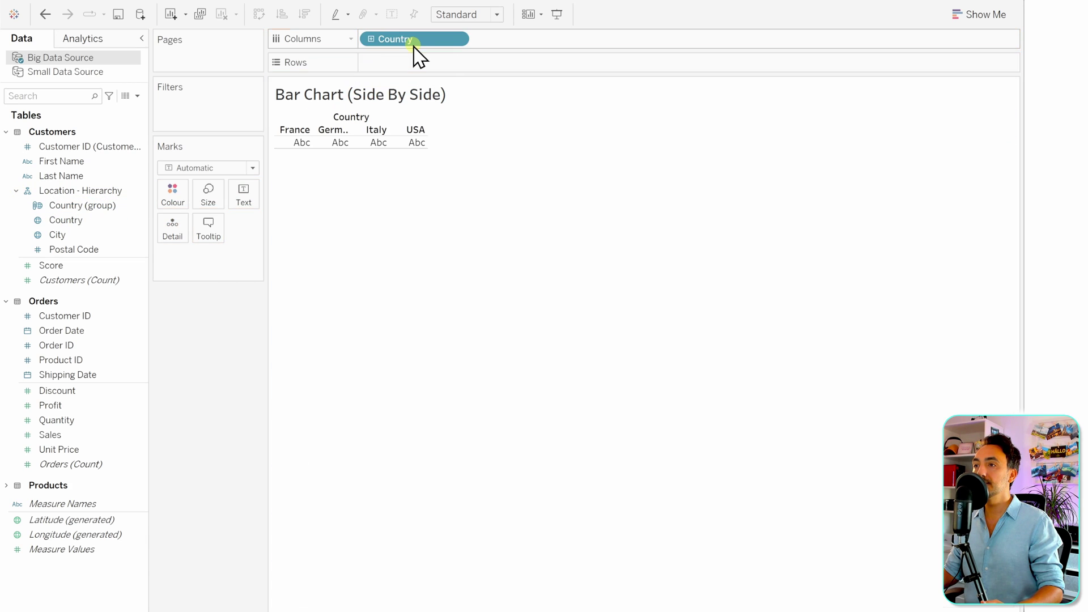
left_click_drag(51, 435, 403, 62)
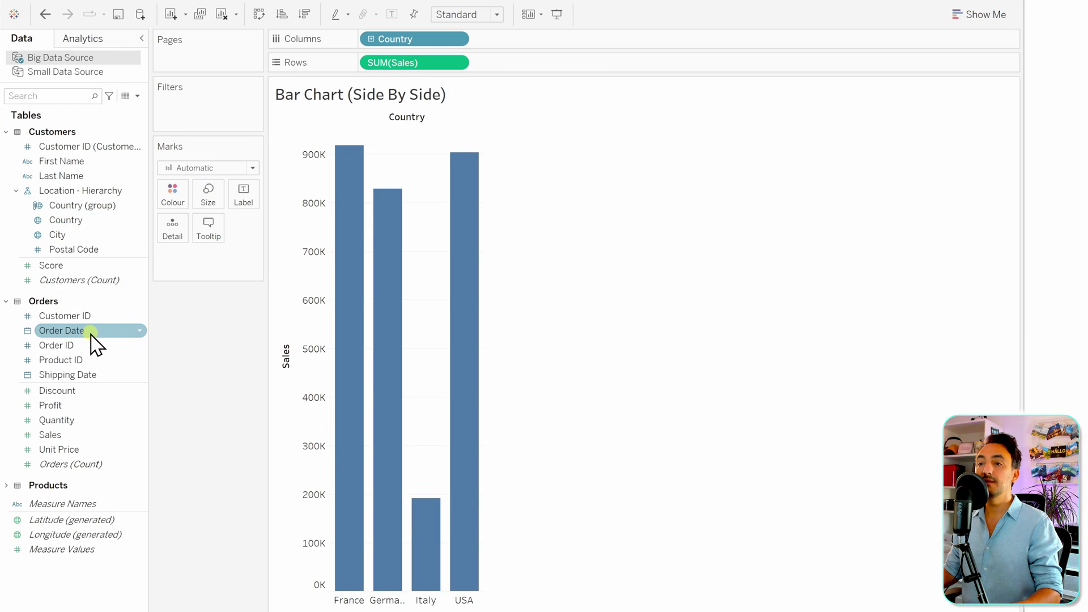
Split the country columns by year of Order Date, using the Bar mark type and the Entire View fit
left_click_drag(91, 335, 493, 40)
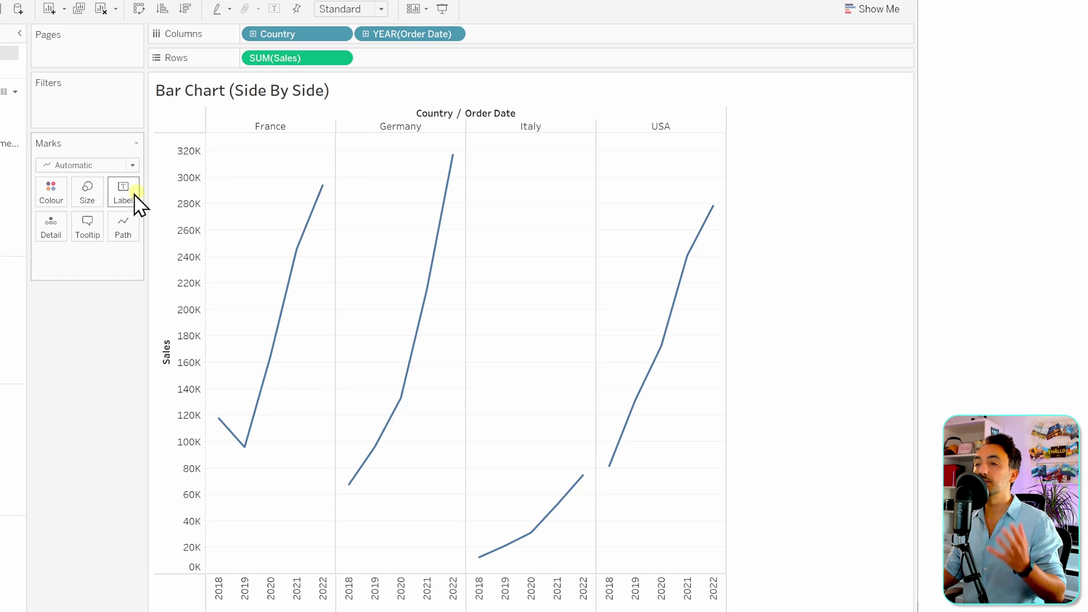
left_click(110, 166)
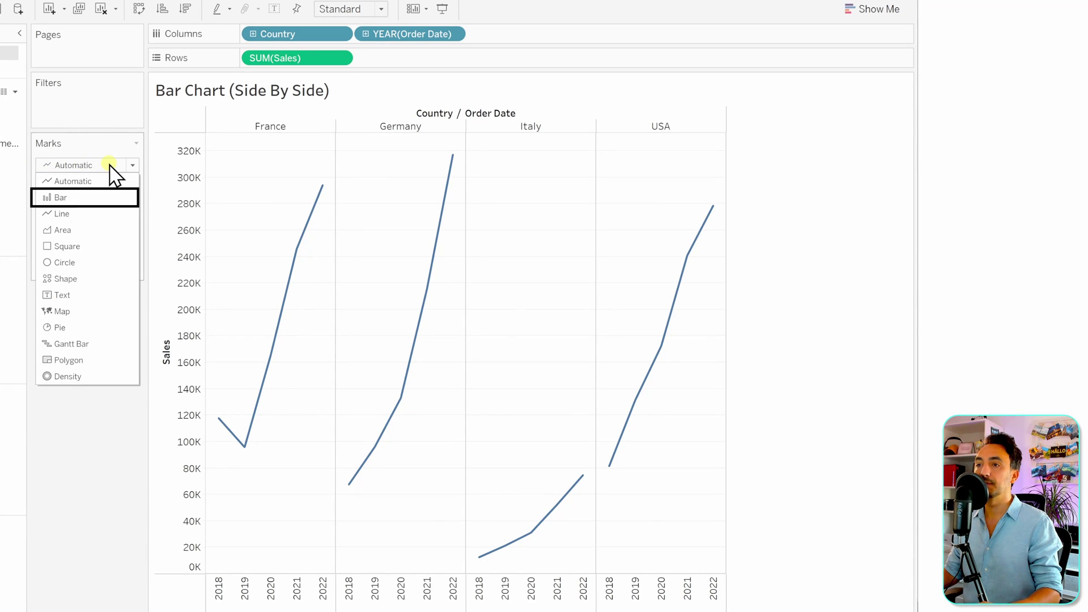
left_click(107, 198)
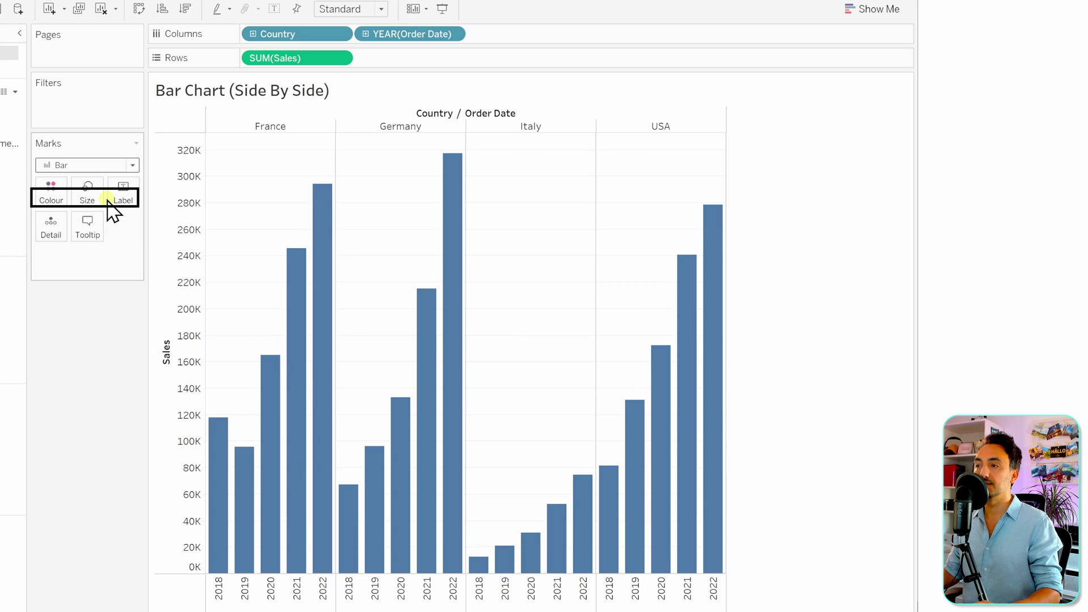
left_click(363, 9)
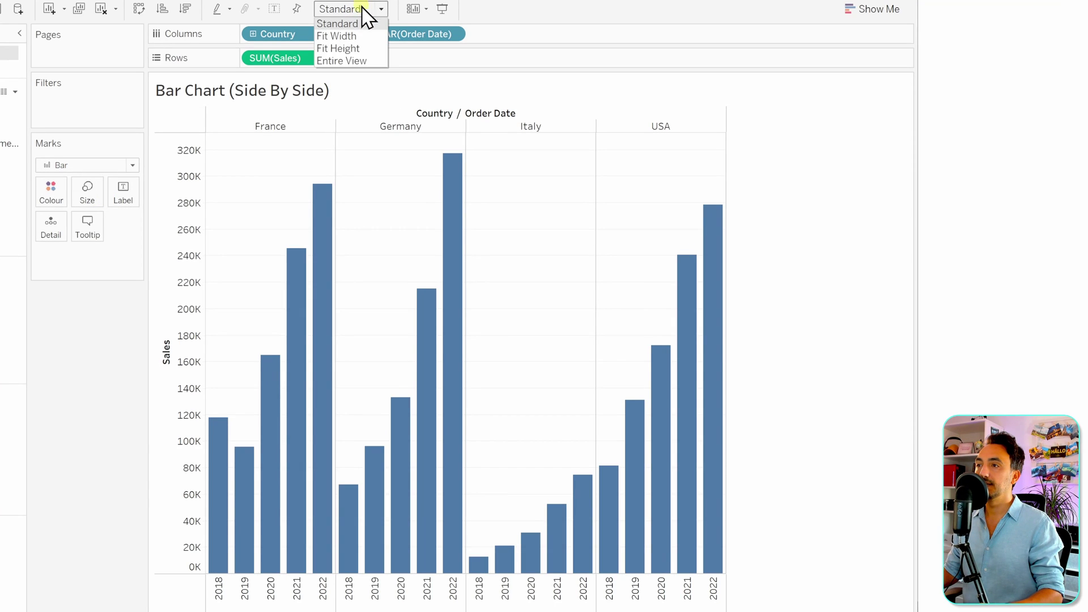
left_click(354, 61)
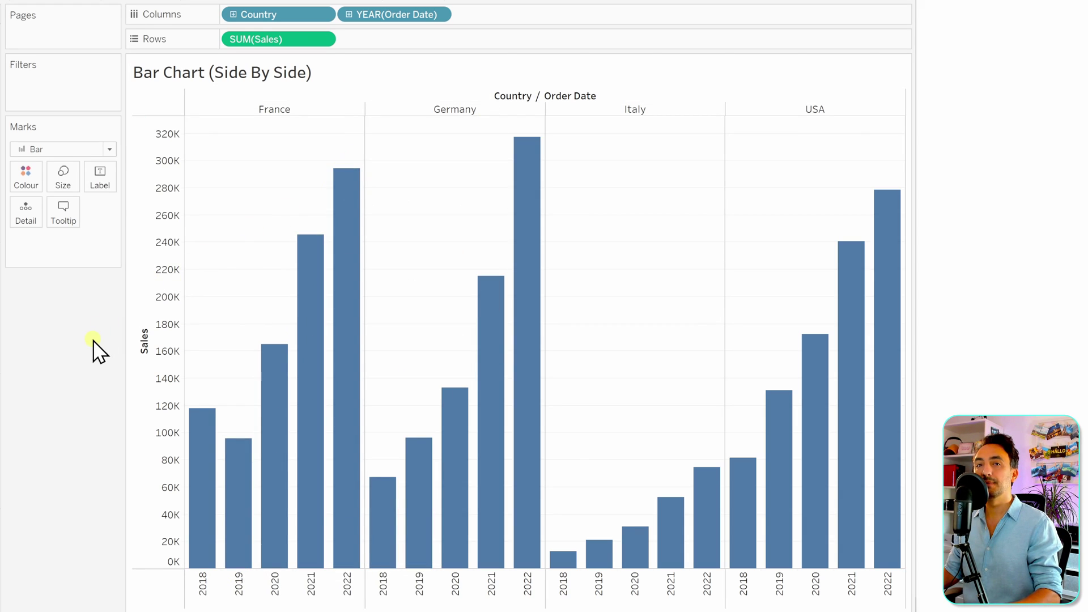
Filter the year of Order Date to 2021 and 2022, and use the same field to colour the bars
left_click_drag(393, 13, 89, 90)
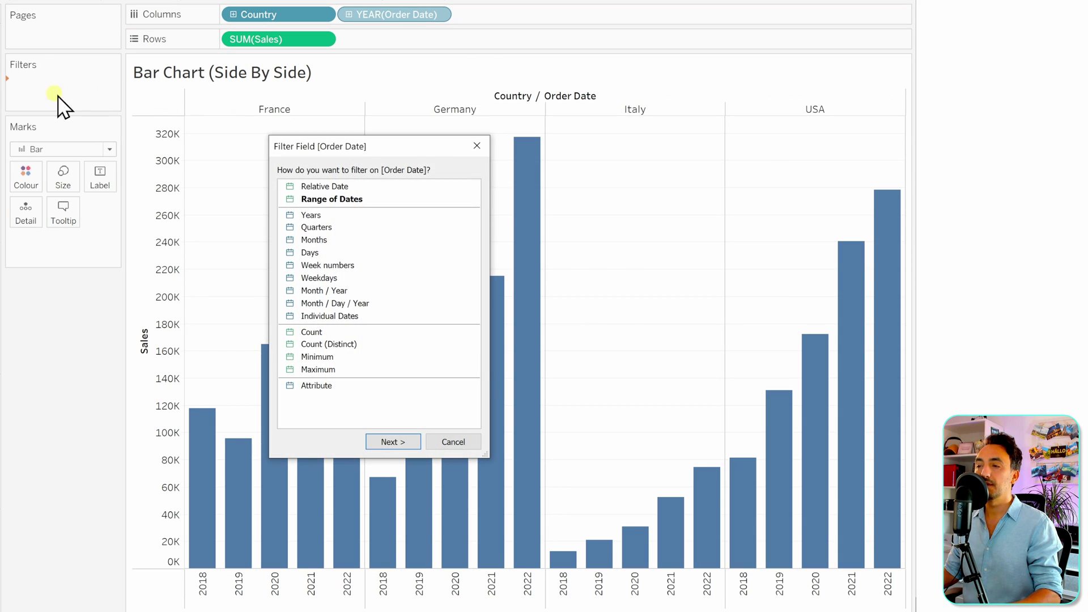
left_click(329, 217)
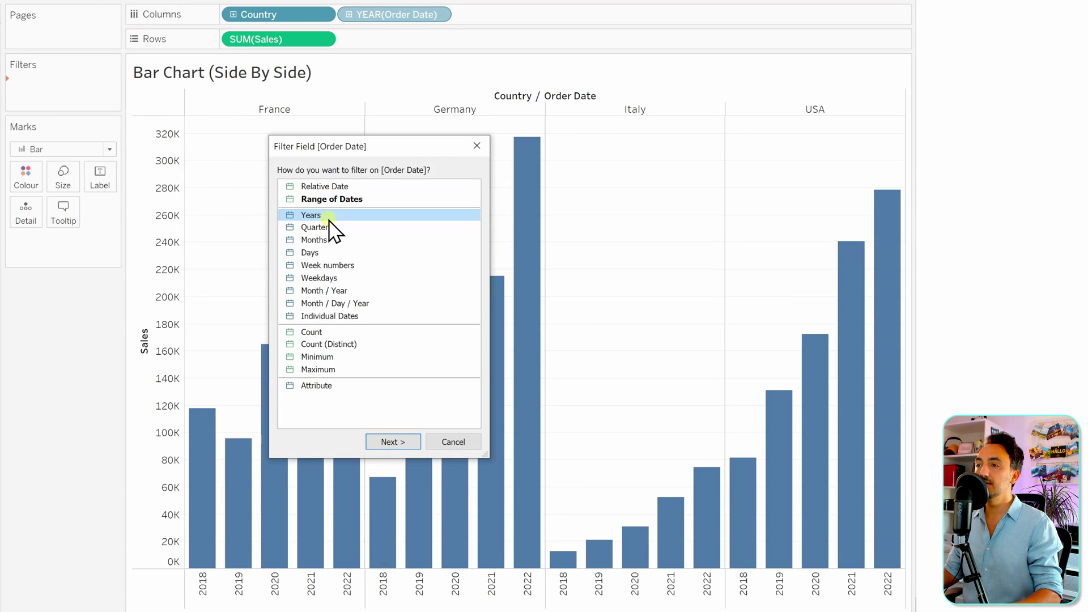
left_click(399, 440)
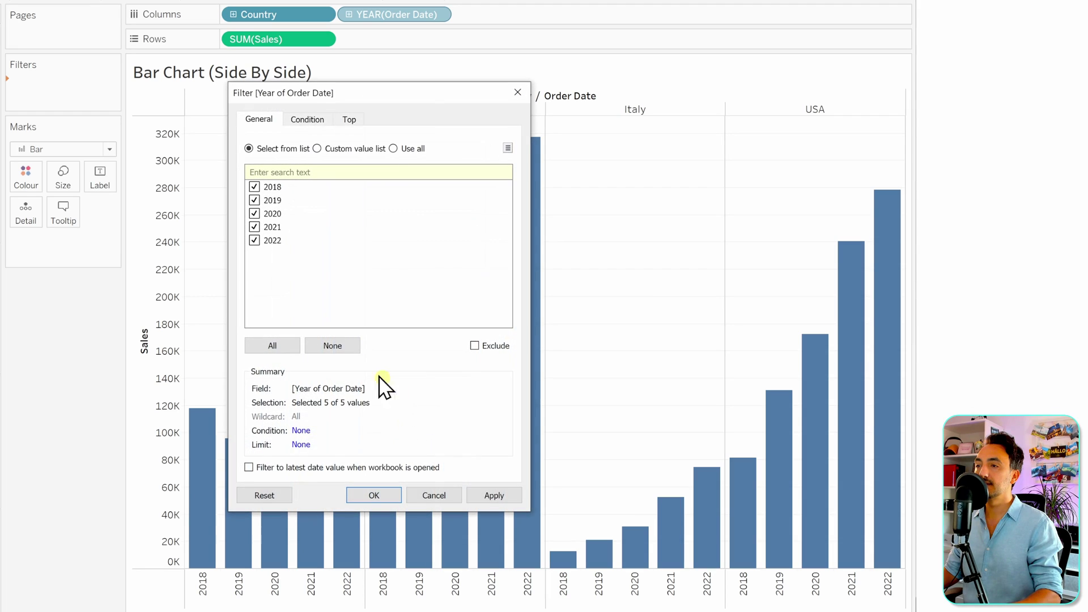
left_click(254, 201)
left_click(254, 213)
left_click(385, 495)
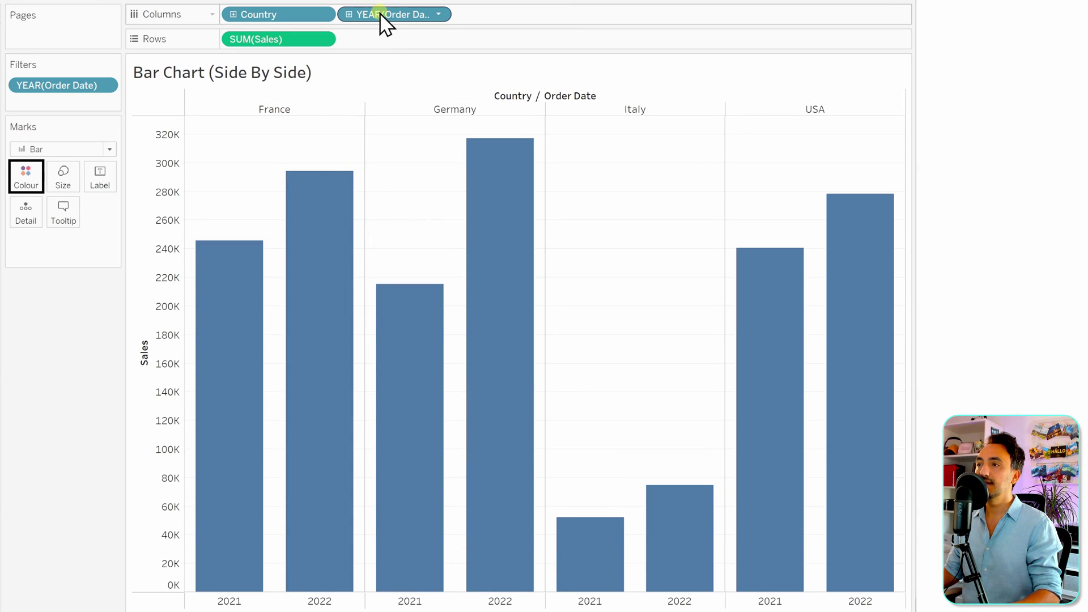
left_click_drag(381, 15, 30, 180)
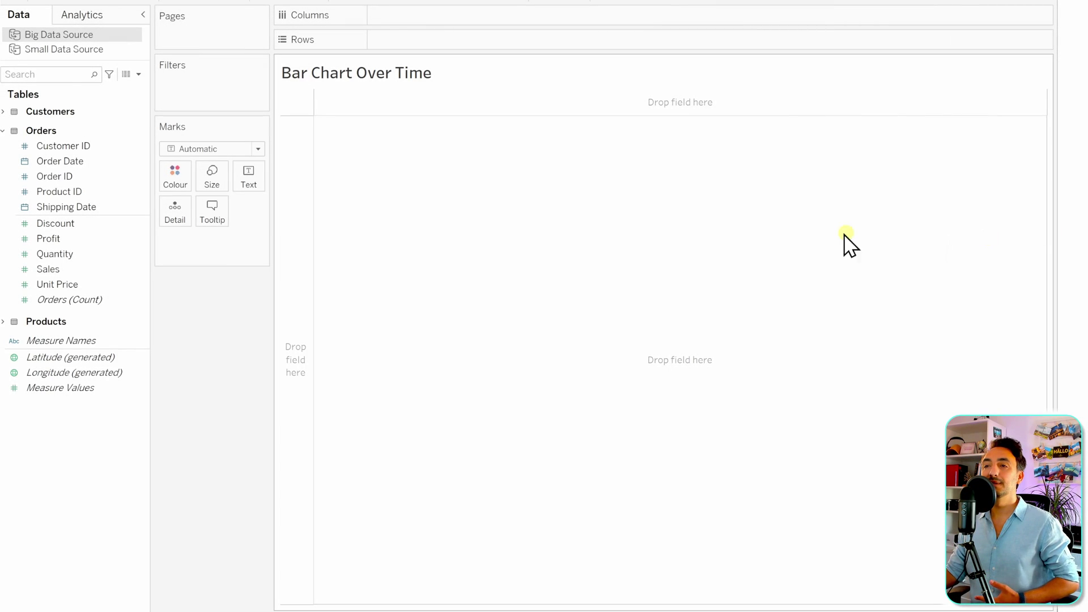
On the Bar Chart Over Time sheet, plot Sales by year of Order Date with Bar marks and drill down the date
left_click(137, 183)
left_click_drag(89, 163, 421, 20)
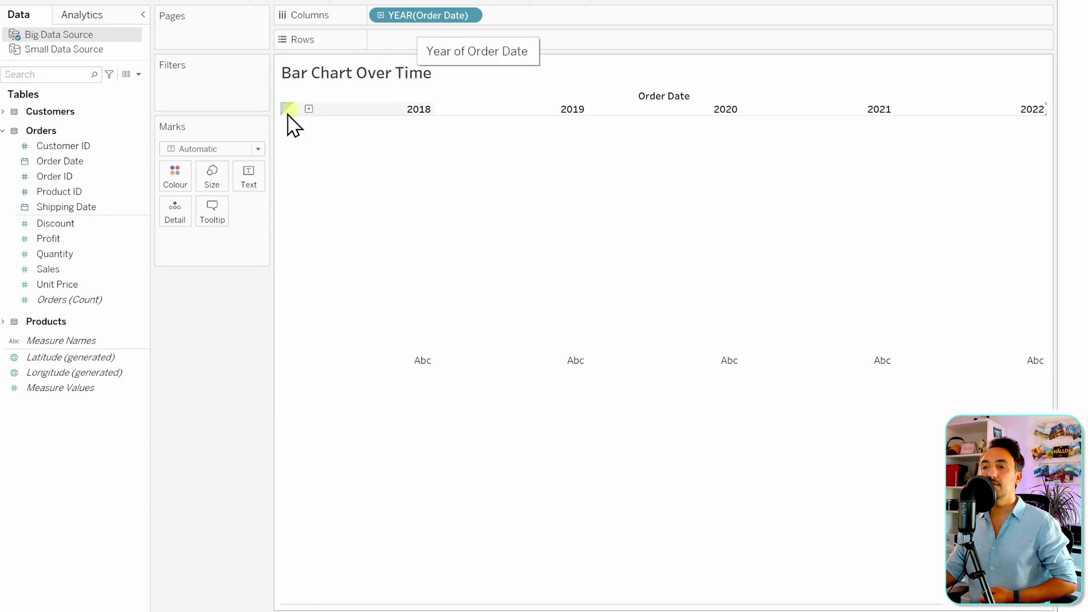
left_click_drag(59, 270, 431, 44)
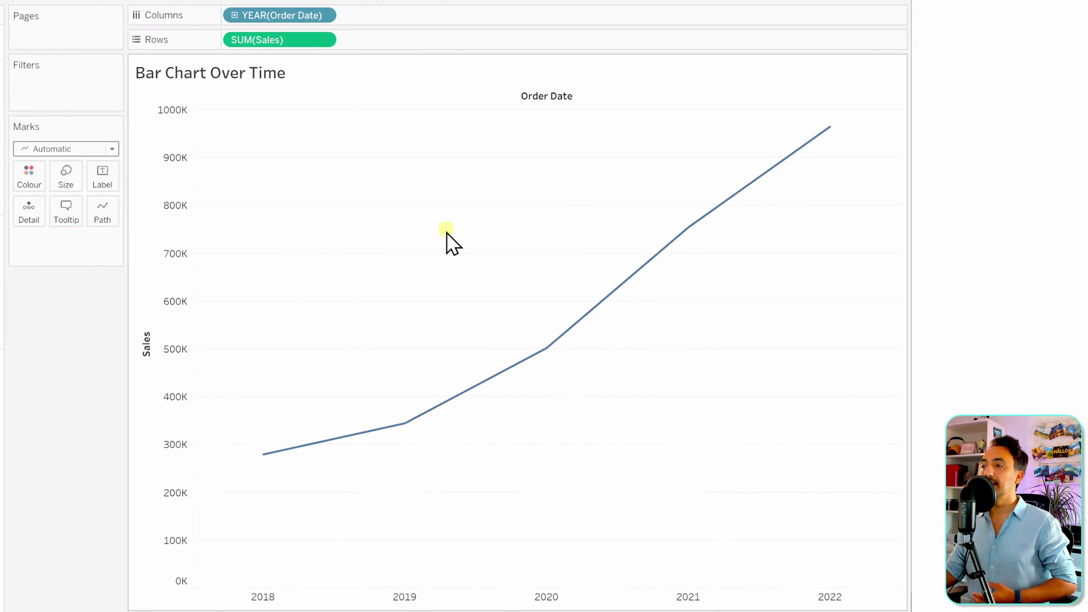
left_click(77, 149)
left_click(71, 181)
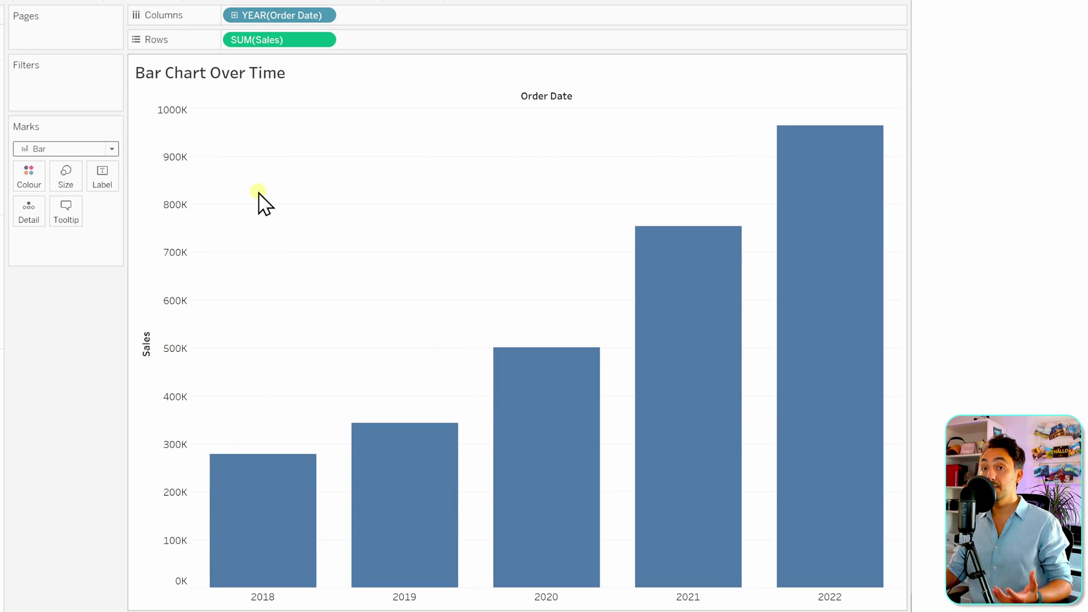
left_click(235, 15)
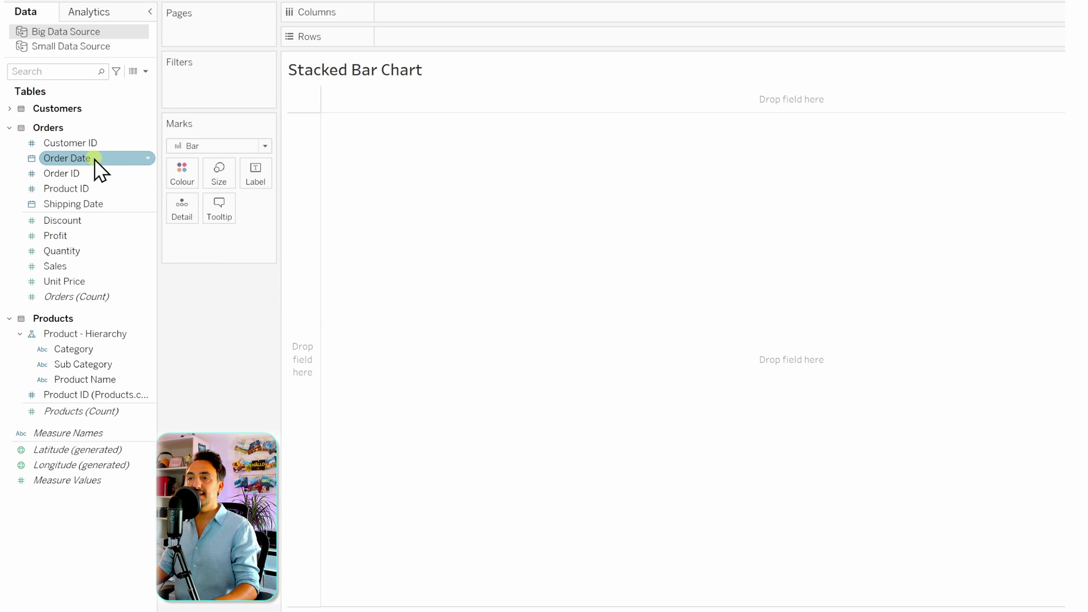
On the Stacked Bar Chart sheet, plot Sales on rows against Order Date on columns, grouped by discrete month
left_click_drag(94, 161, 470, 17)
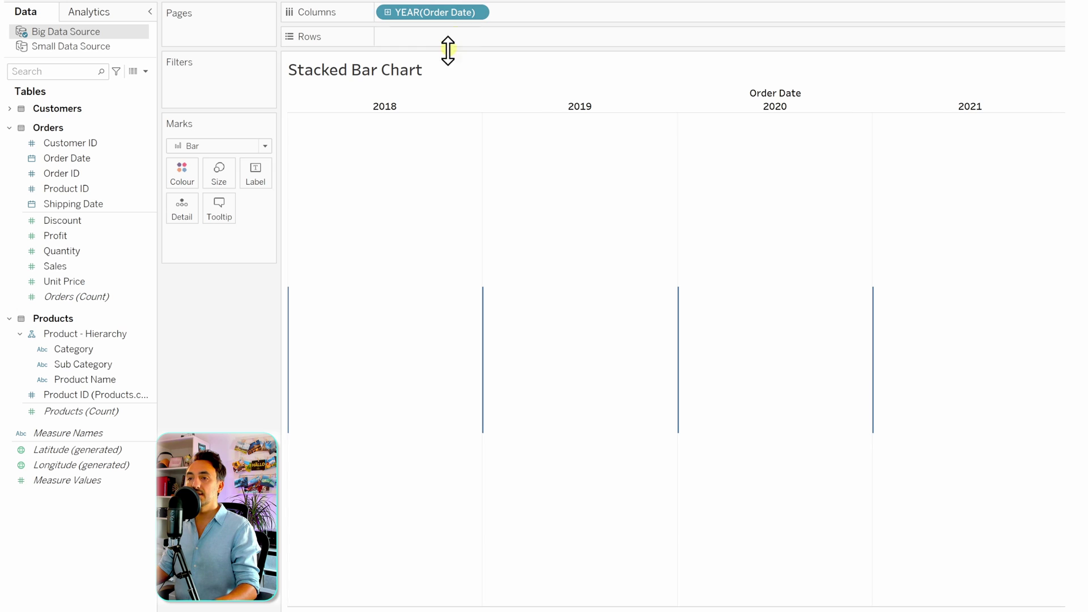
left_click_drag(68, 266, 422, 41)
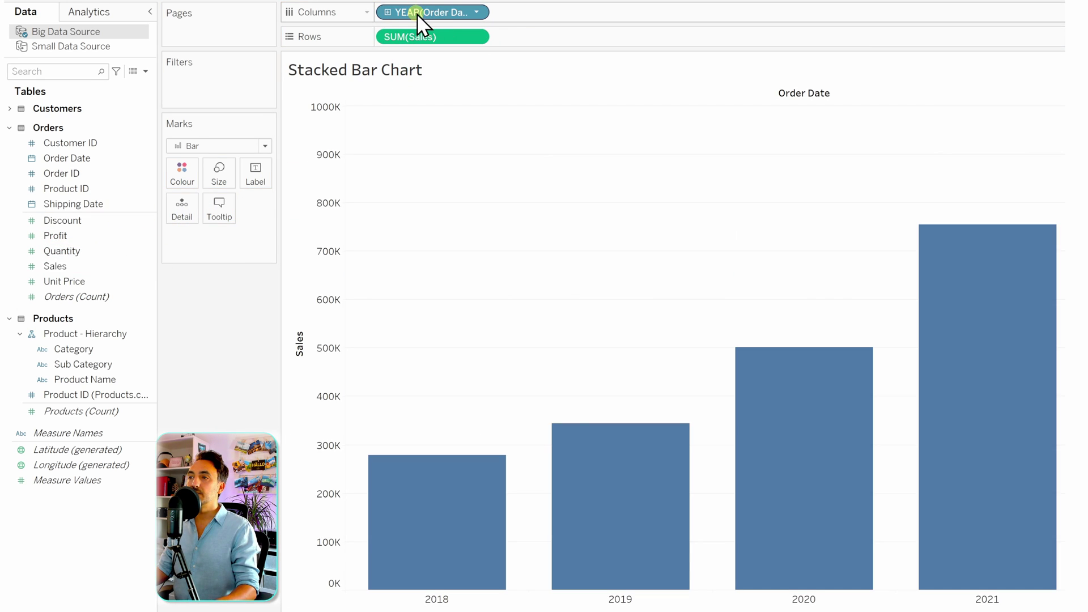
right_click(429, 12)
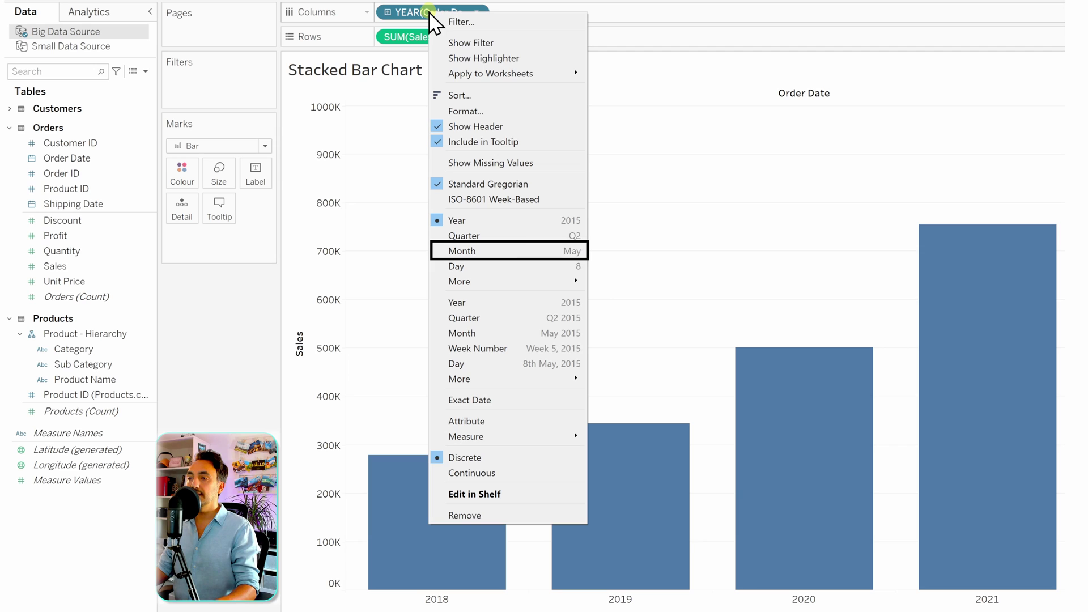
left_click(506, 251)
Break the monthly Sales bars down by Category on columns, and move Category to the colour mark to stack the bars
mouse_move(434, 293)
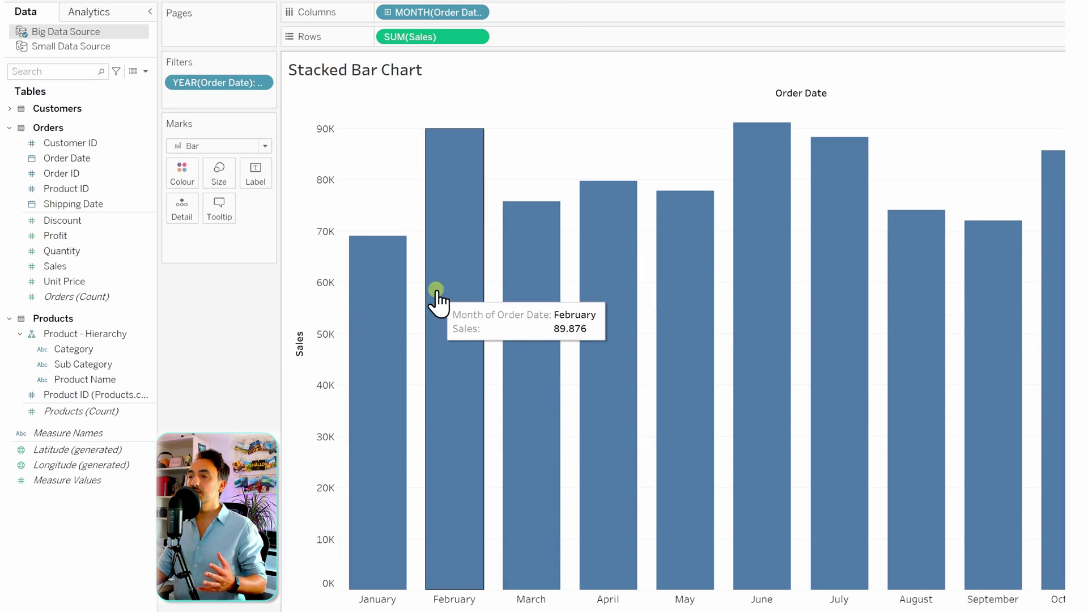
mouse_move(519, 286)
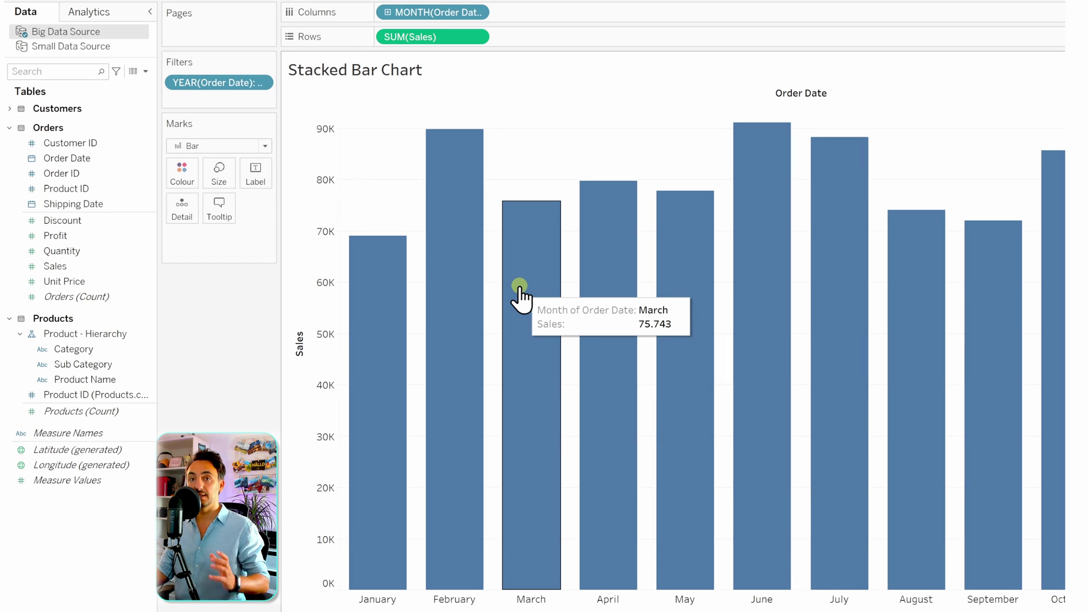
left_click_drag(85, 349, 535, 34)
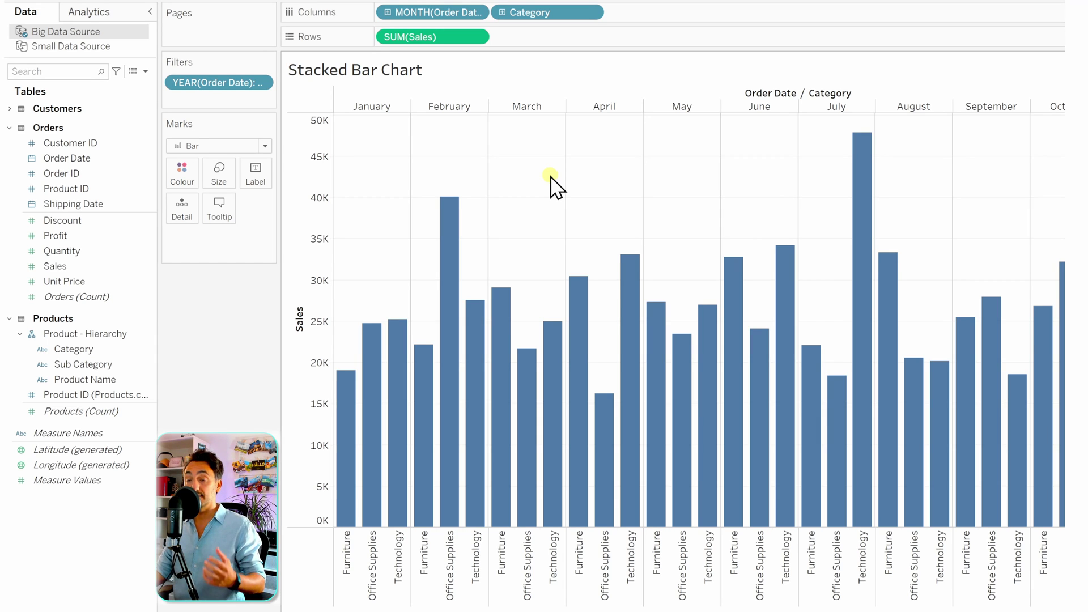
left_click_drag(539, 12, 185, 174)
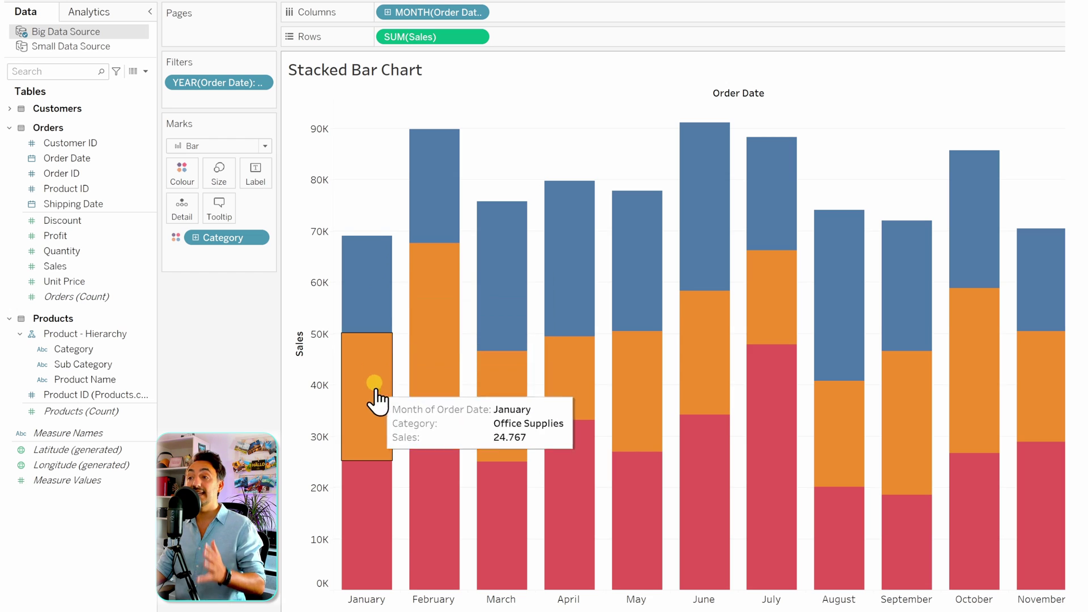
mouse_move(375, 309)
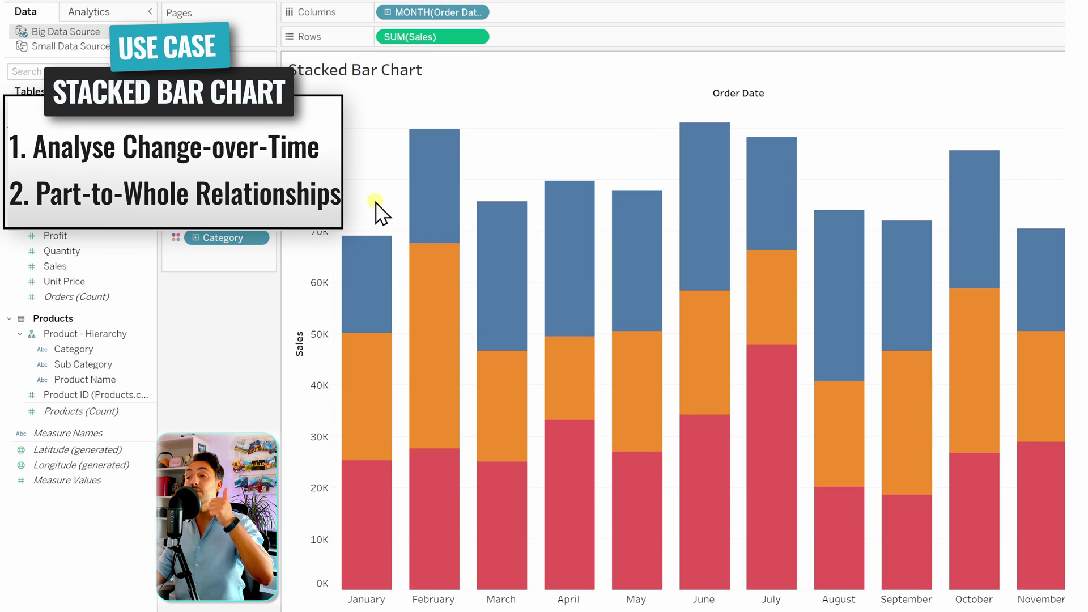
mouse_move(376, 261)
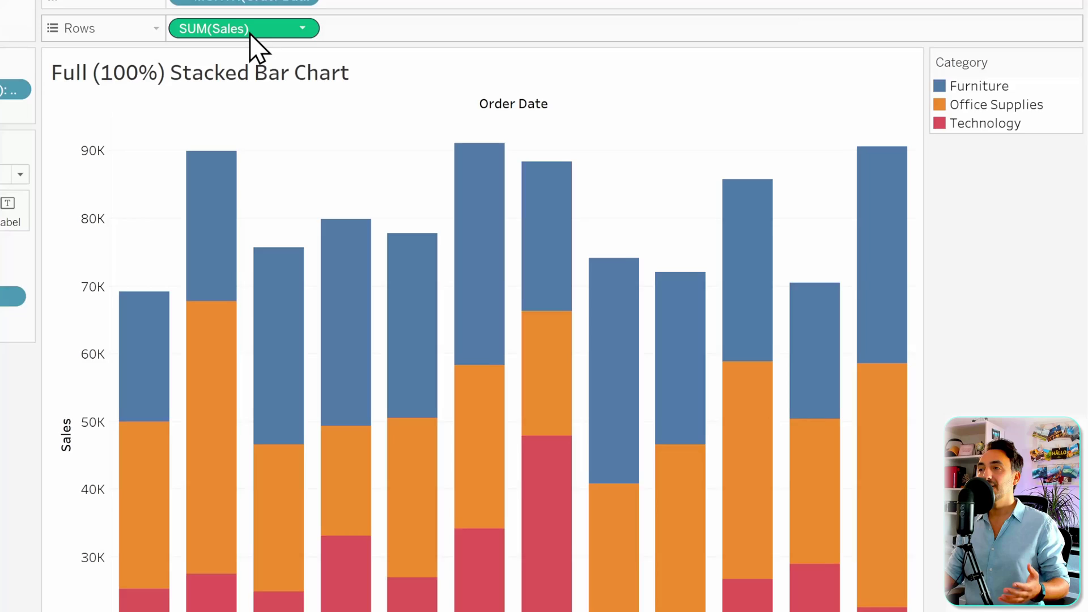
On the Full (100%) Stacked Bar Chart sheet, apply the Percent of Total quick table calculation to Sales on rows
right_click(276, 40)
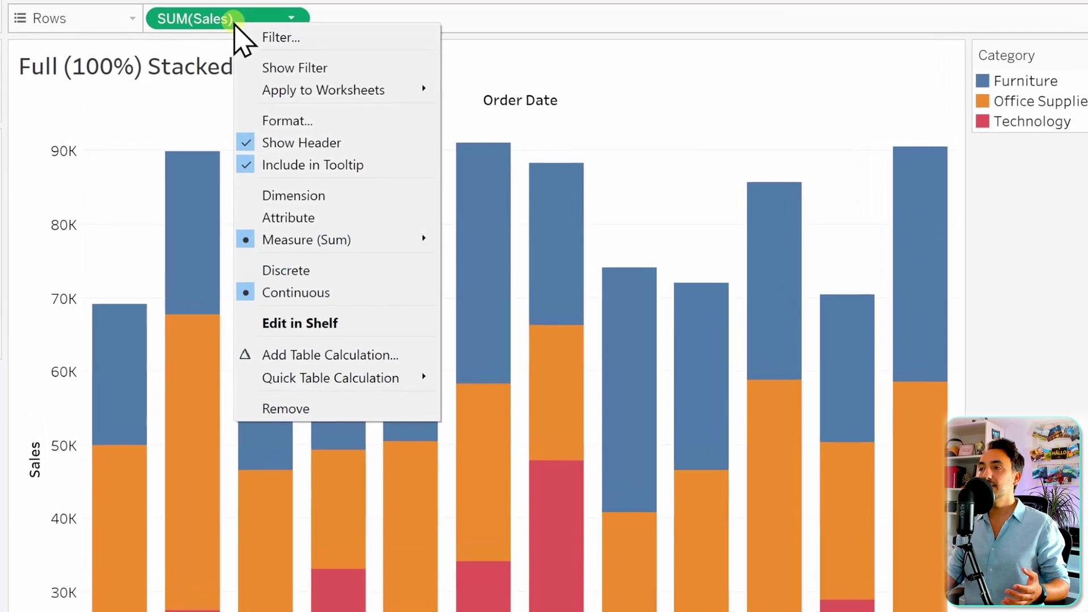
mouse_move(335, 379)
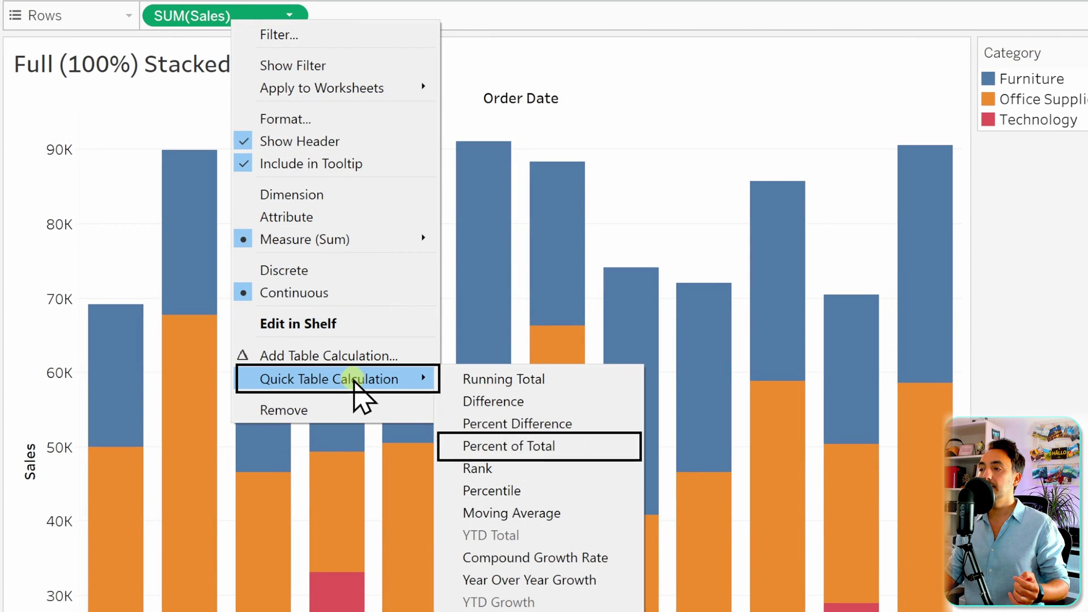
left_click(586, 448)
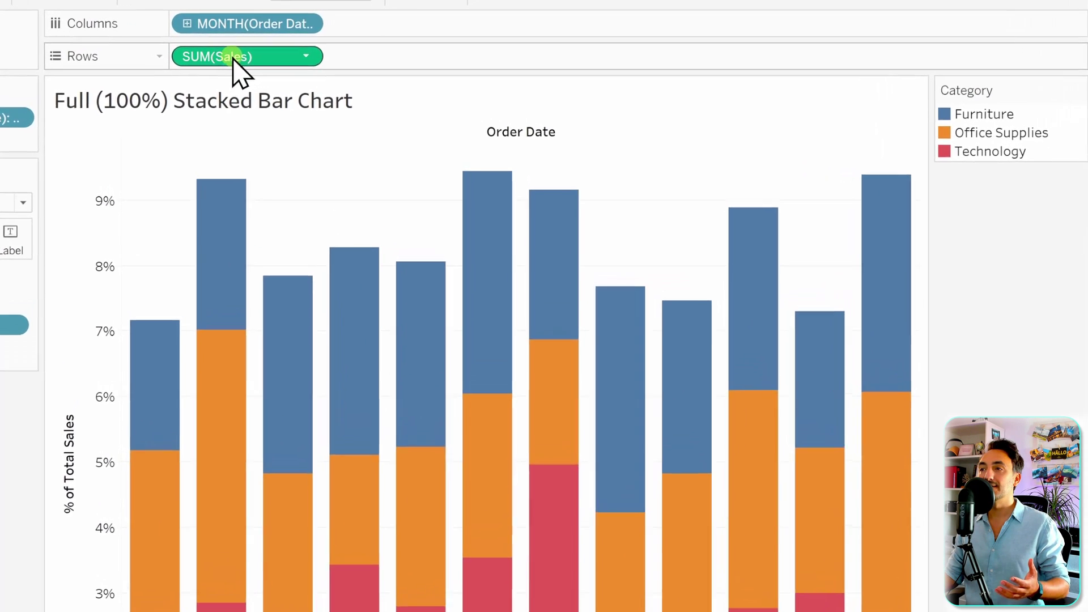
Compute the Sales percent of total using specific dimensions, with only Category included and Month of Order Date excluded
right_click(233, 58)
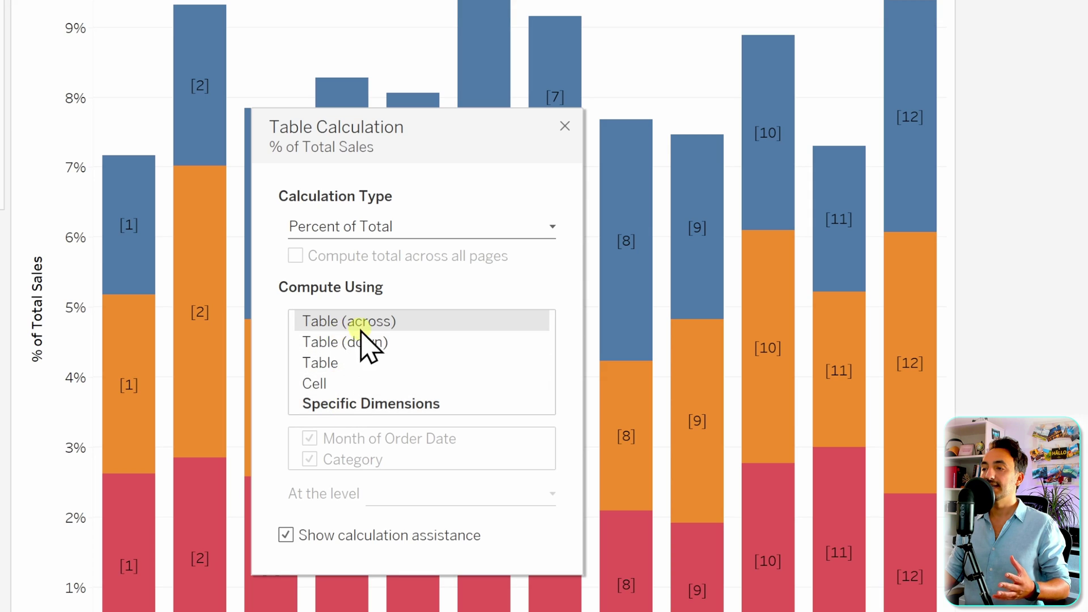
left_click(378, 404)
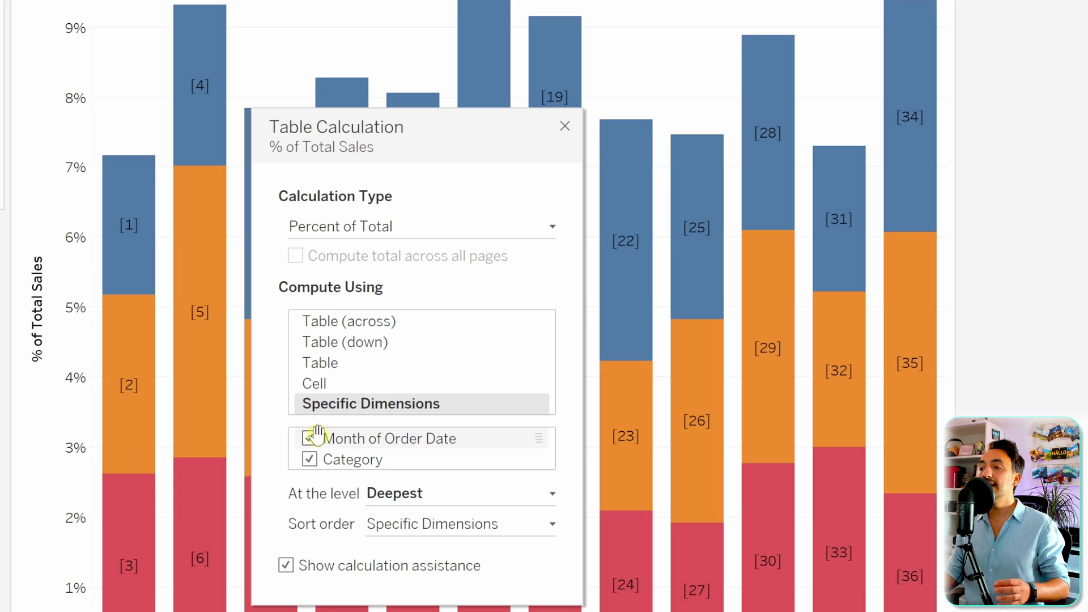
left_click(309, 459)
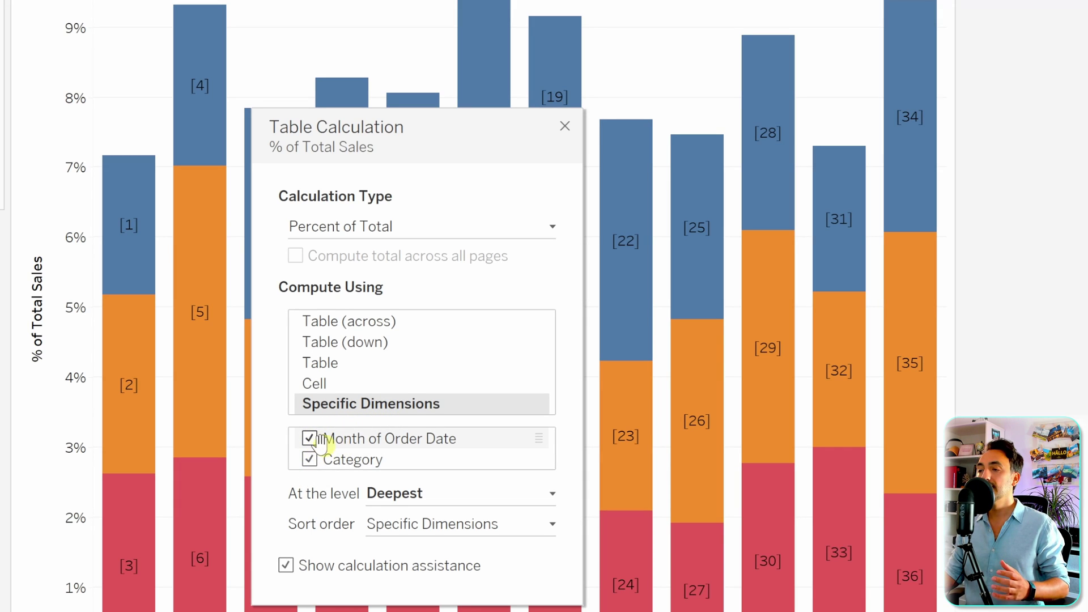
left_click(309, 439)
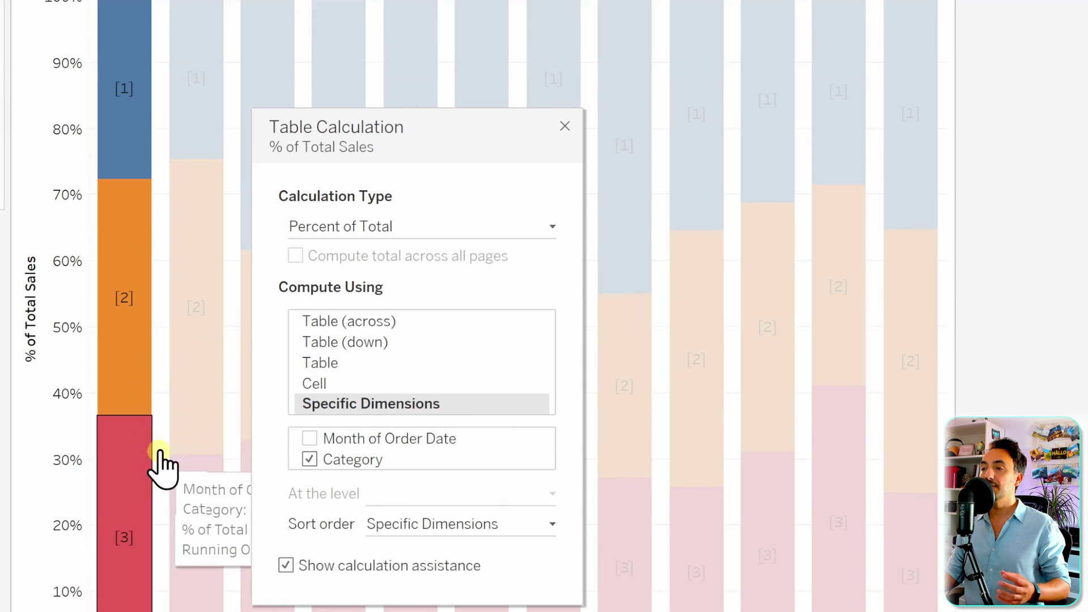
left_click(565, 126)
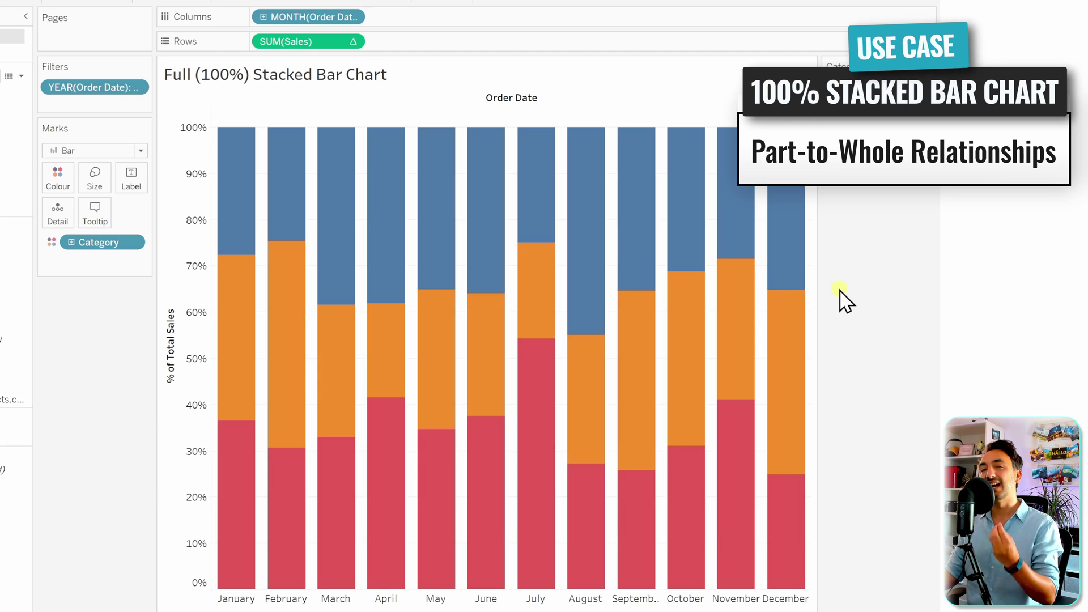
mouse_move(220, 351)
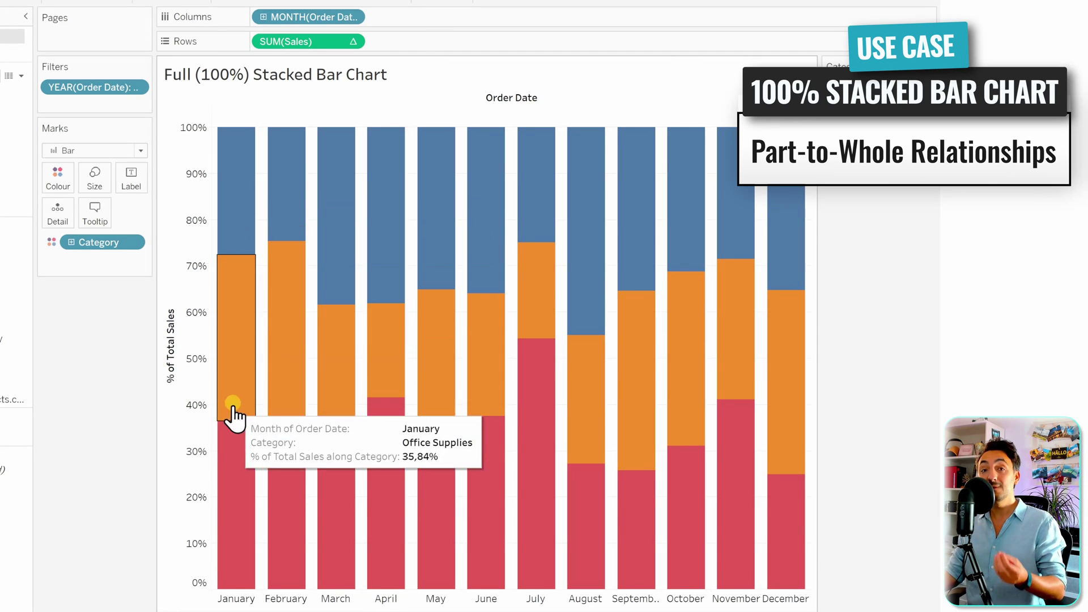
mouse_move(237, 469)
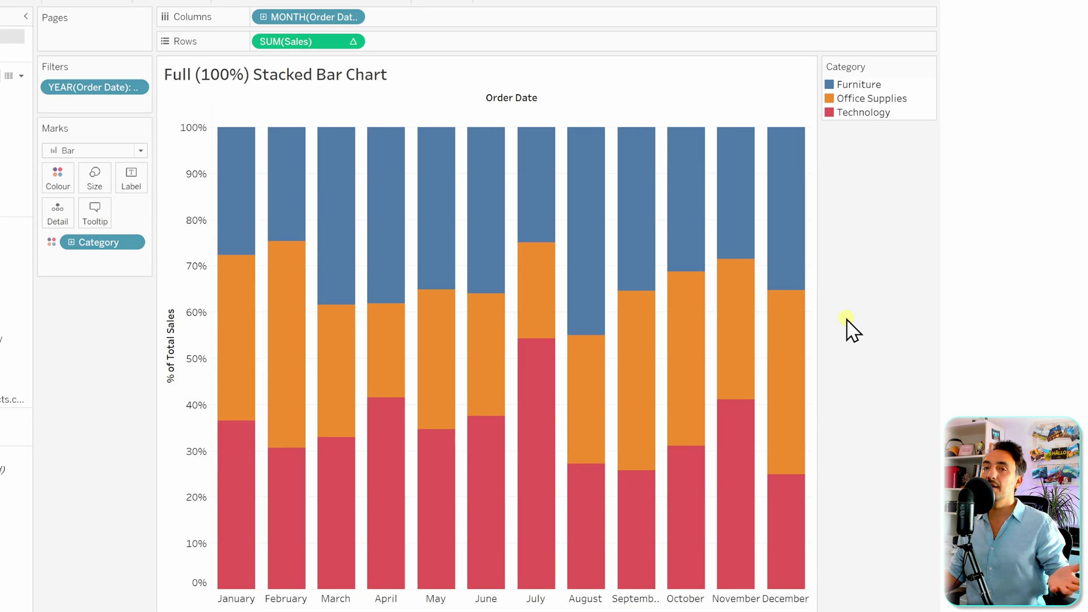
On the Small Multi-Bar Charts sheet, plot Sales on rows, split by Category on rows and by Country on columns
left_click(335, 611)
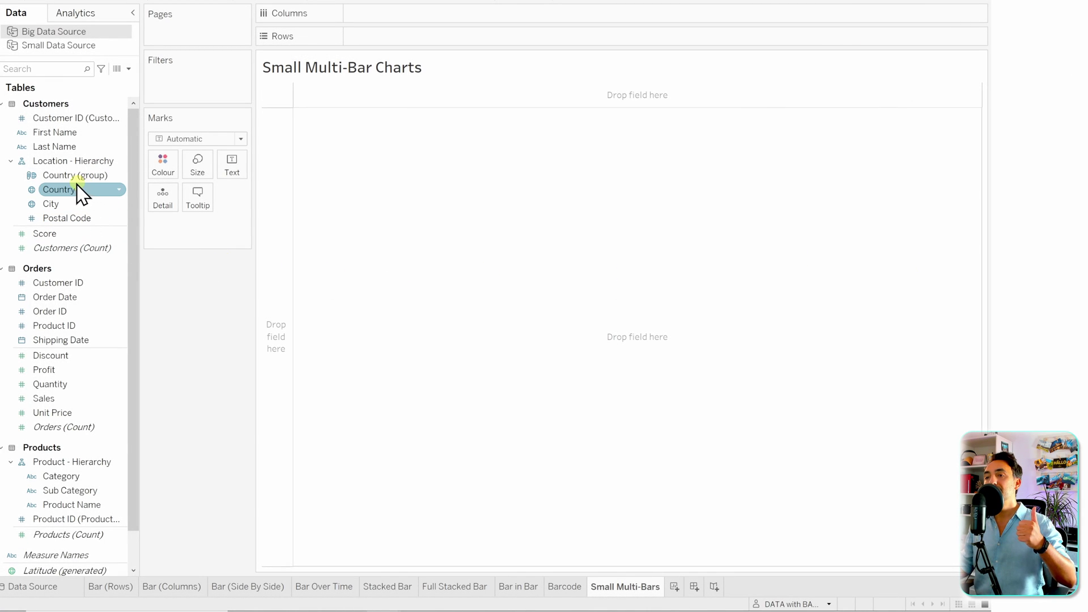
left_click_drag(58, 191, 372, 16)
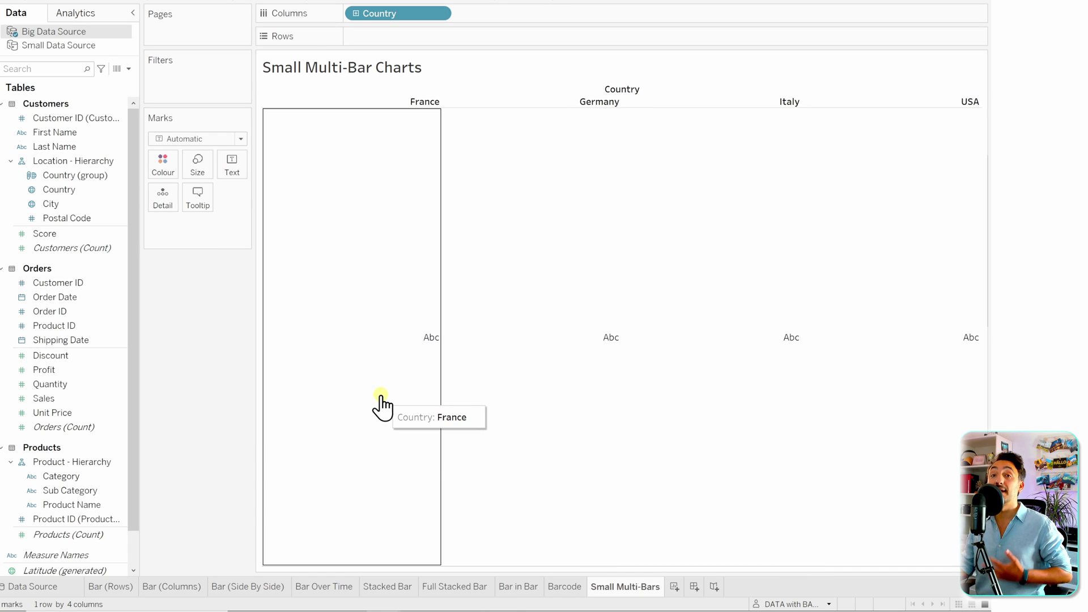
left_click_drag(85, 481, 400, 42)
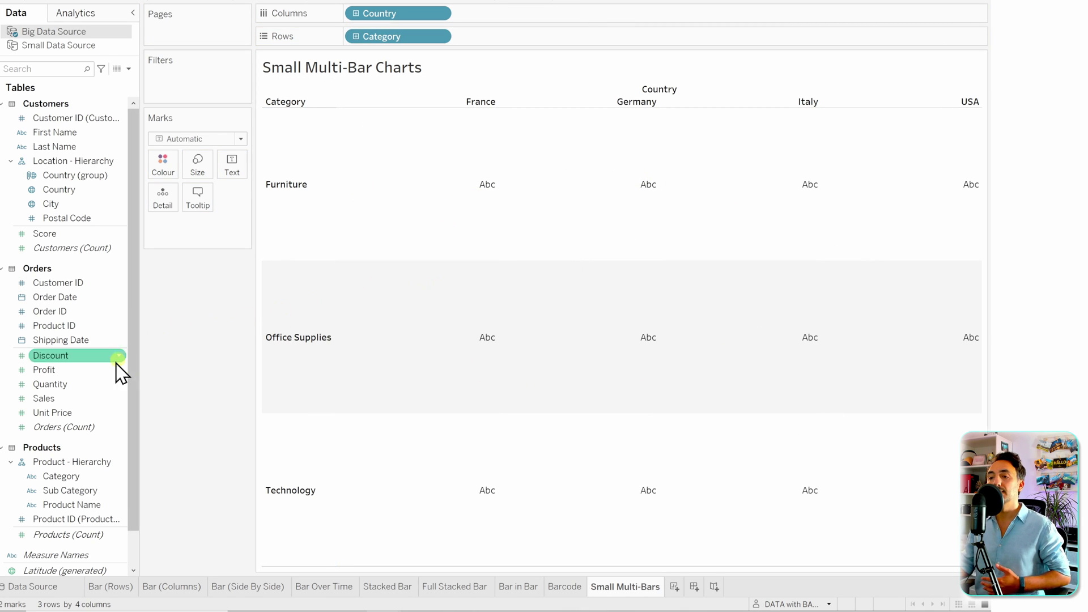
left_click_drag(53, 399, 498, 42)
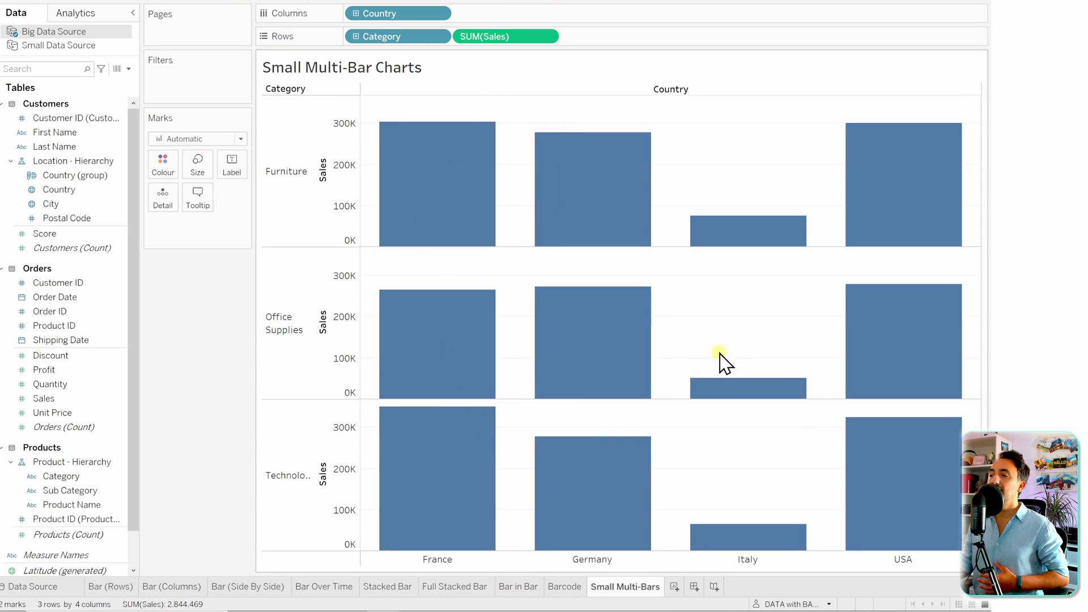
Add the year of Order Date to columns after Country and set the mark type to Bar
mouse_move(485, 242)
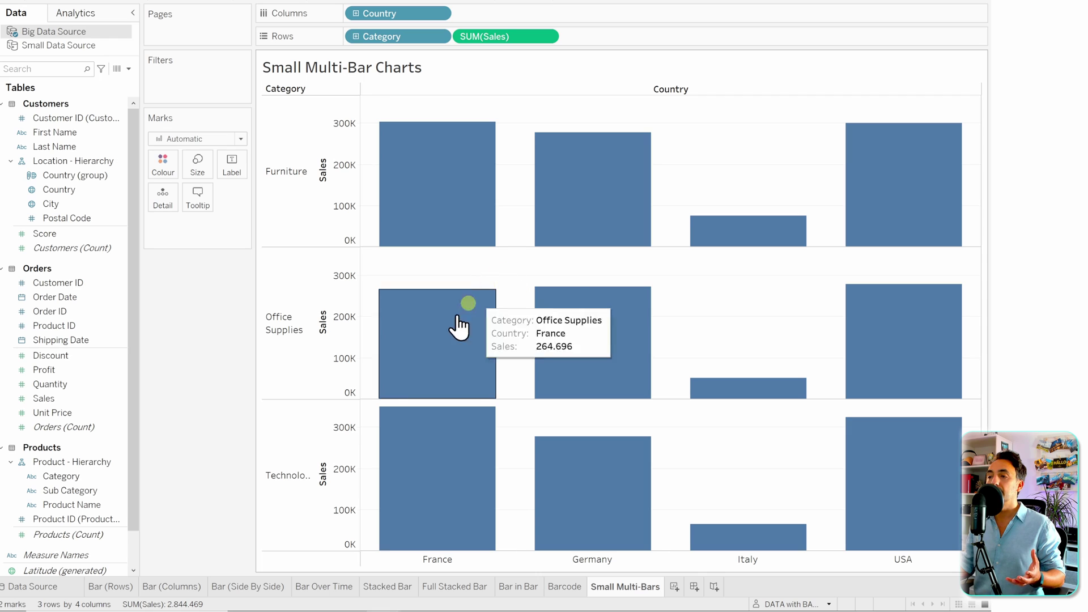
left_click(107, 571)
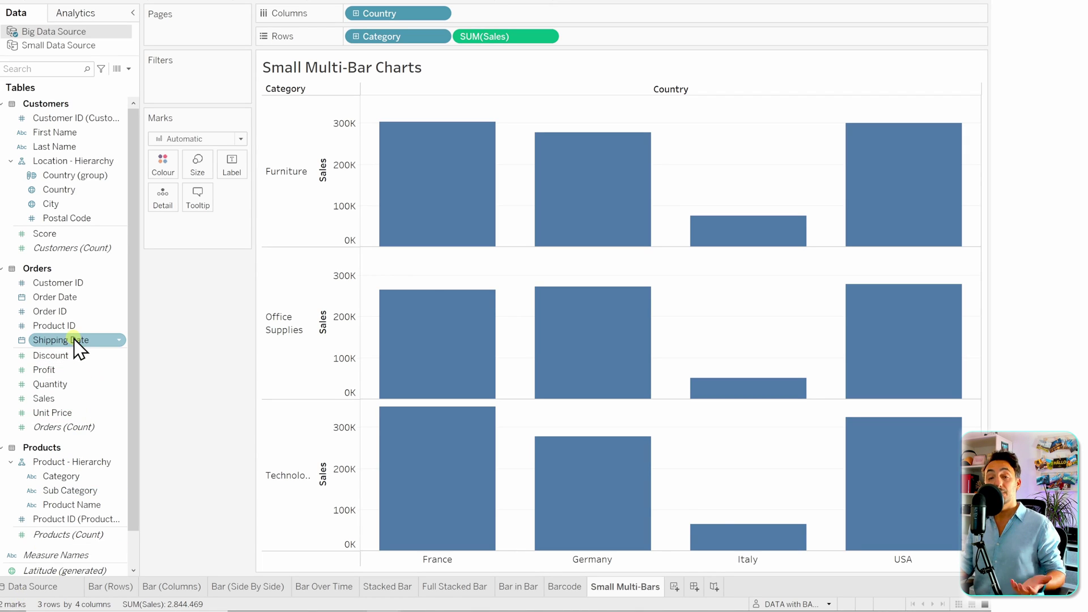
left_click_drag(68, 306, 502, 19)
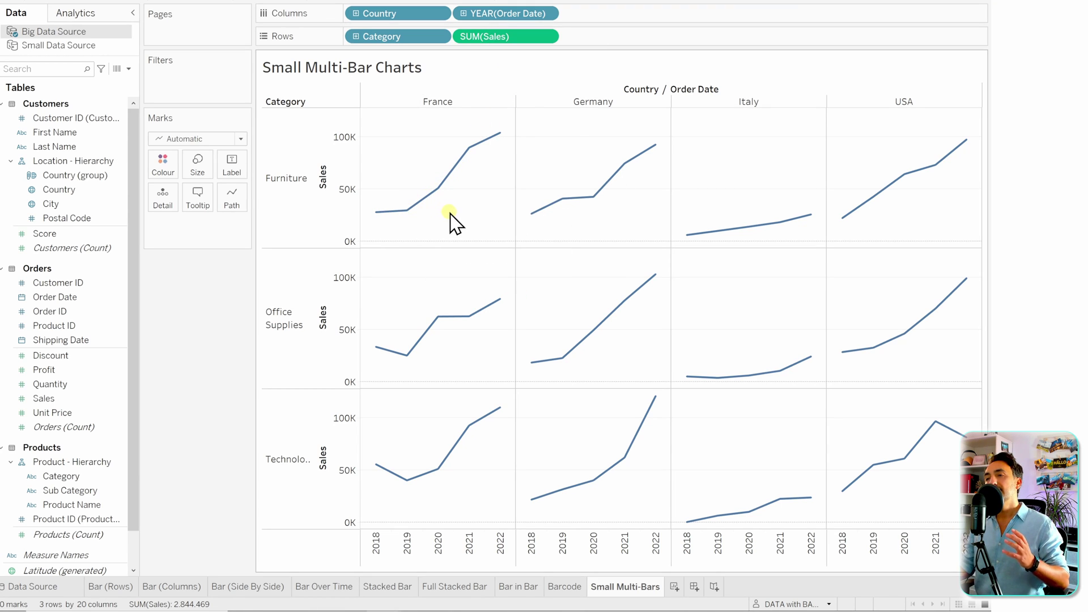
left_click(223, 140)
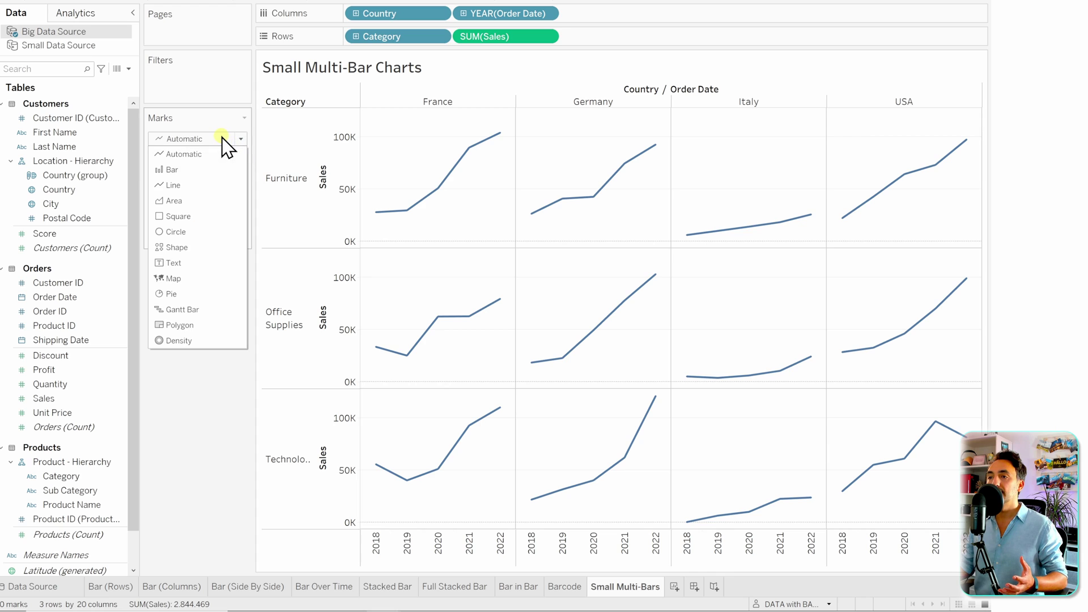
left_click(172, 169)
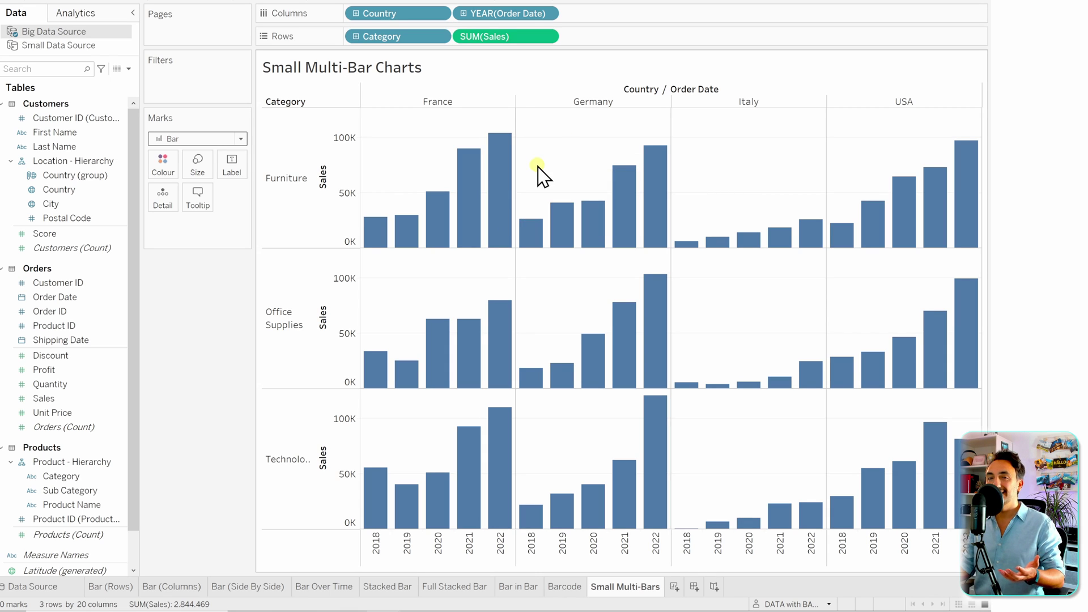
Change Order Date on columns to continuous months and use Country to colour the bars
right_click(495, 13)
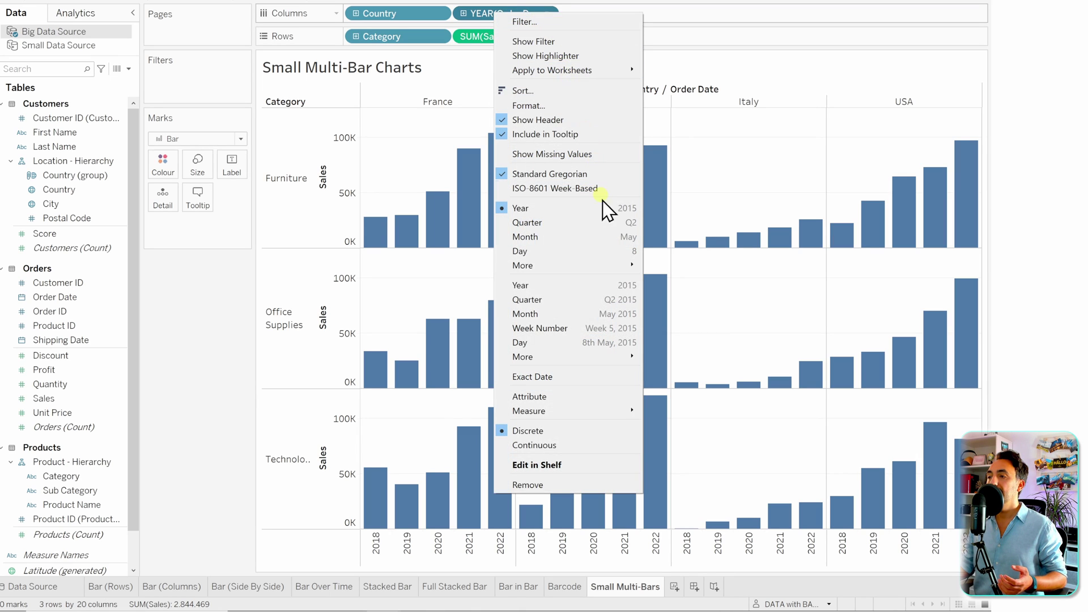
left_click(545, 315)
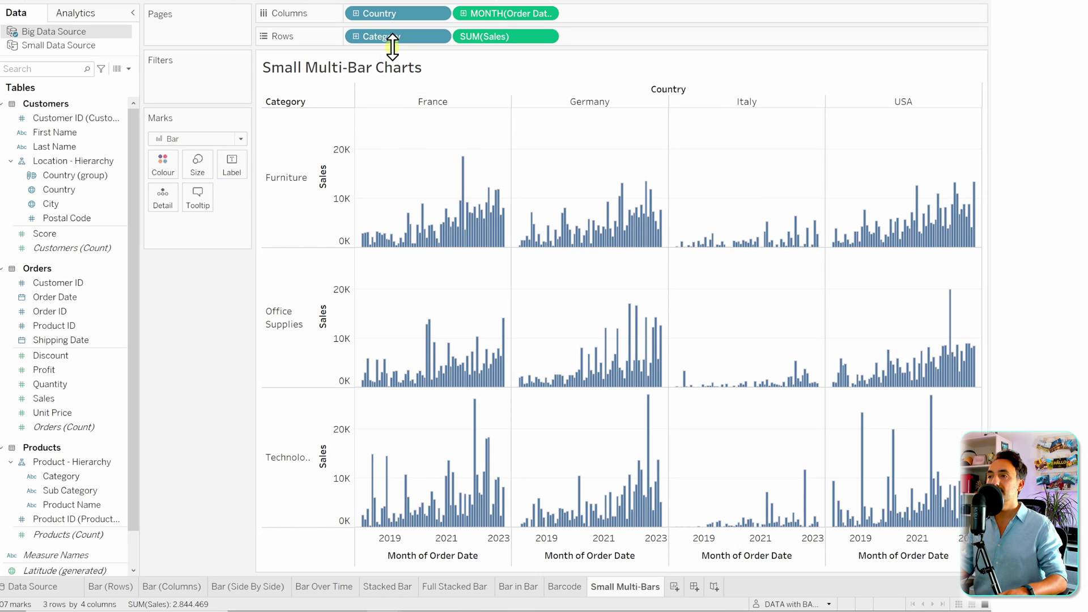
left_click_drag(382, 15, 181, 180)
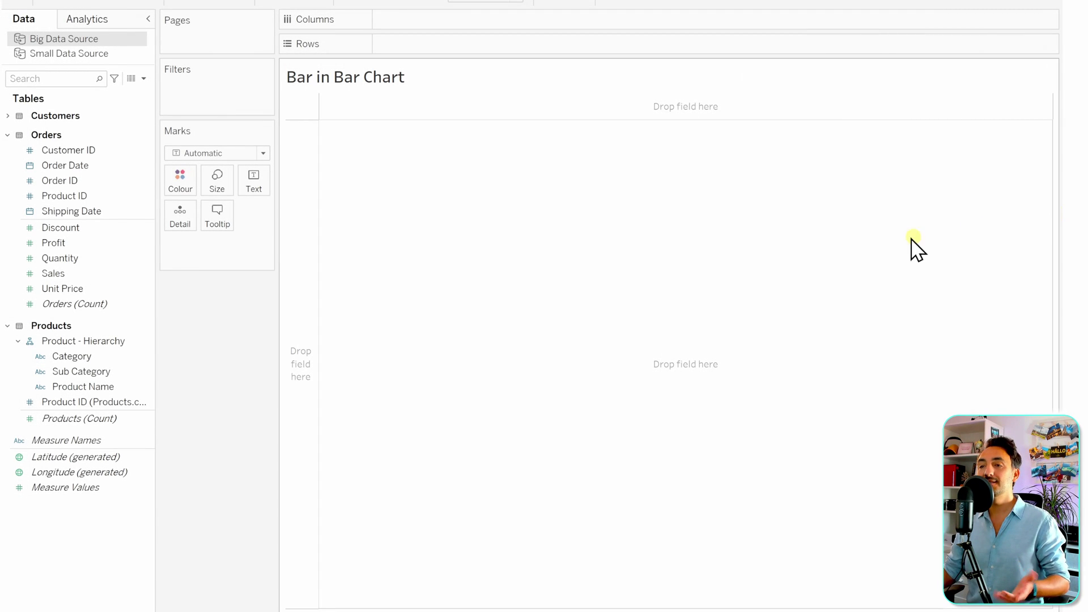
On the Bar in Bar Chart sheet, plot Sales on columns by Sub Category on rows, sorted by Sales in descending order
left_click(126, 373)
left_click_drag(105, 371, 437, 49)
left_click(106, 274)
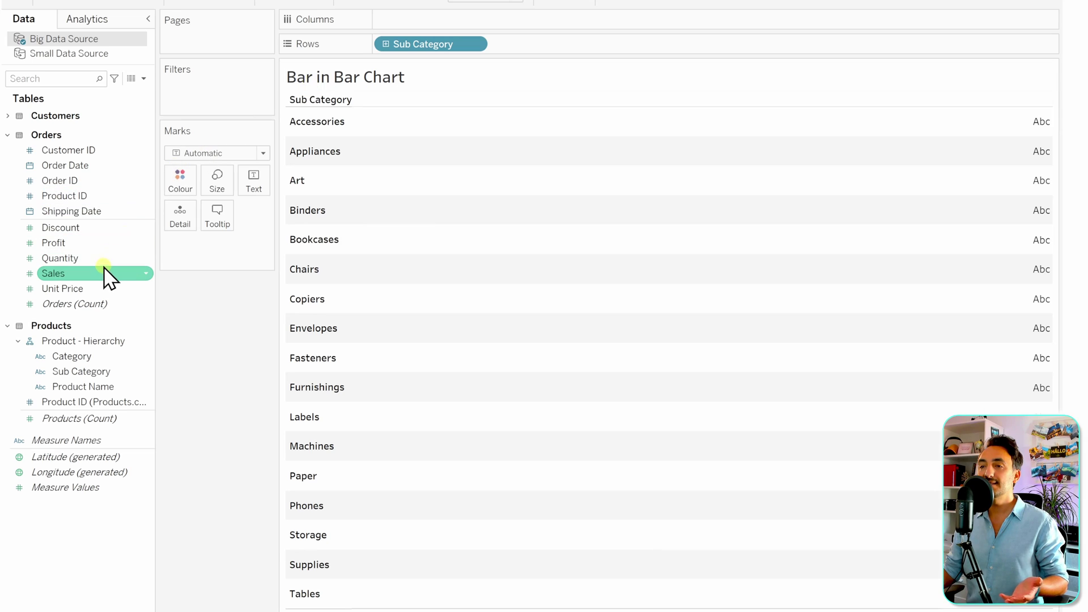
left_click_drag(105, 278, 434, 19)
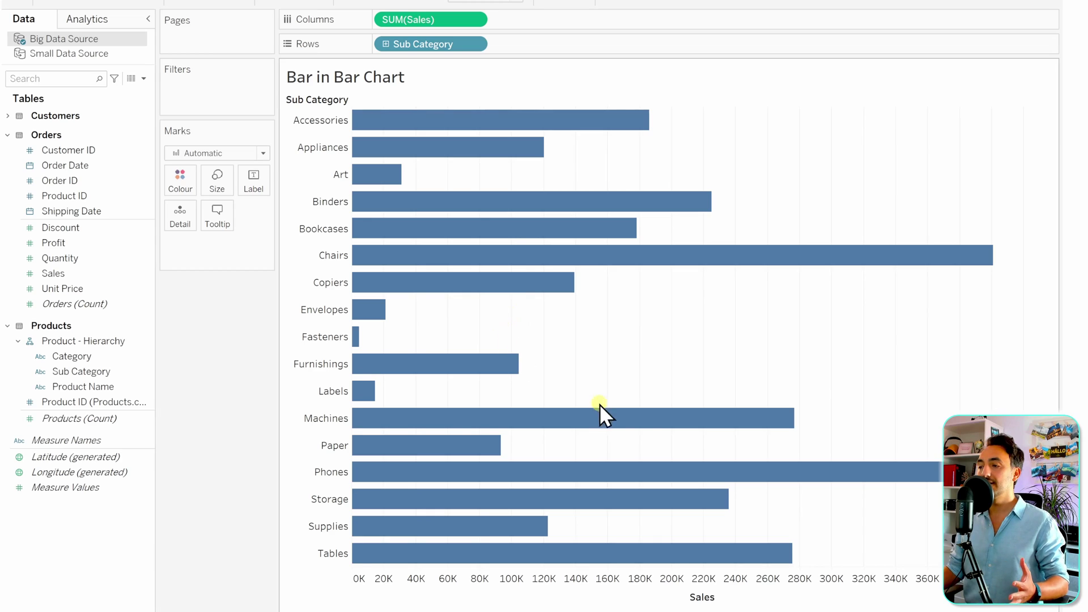
left_click(722, 598)
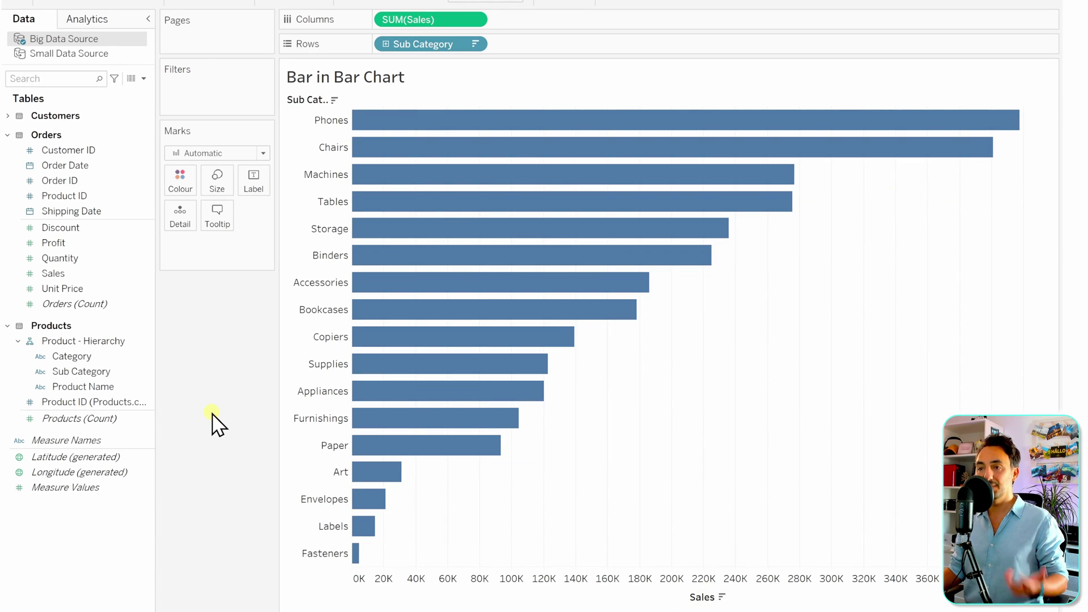
Add Quantity to columns beside Sales and combine the two measures in a dual axis
left_click(61, 259)
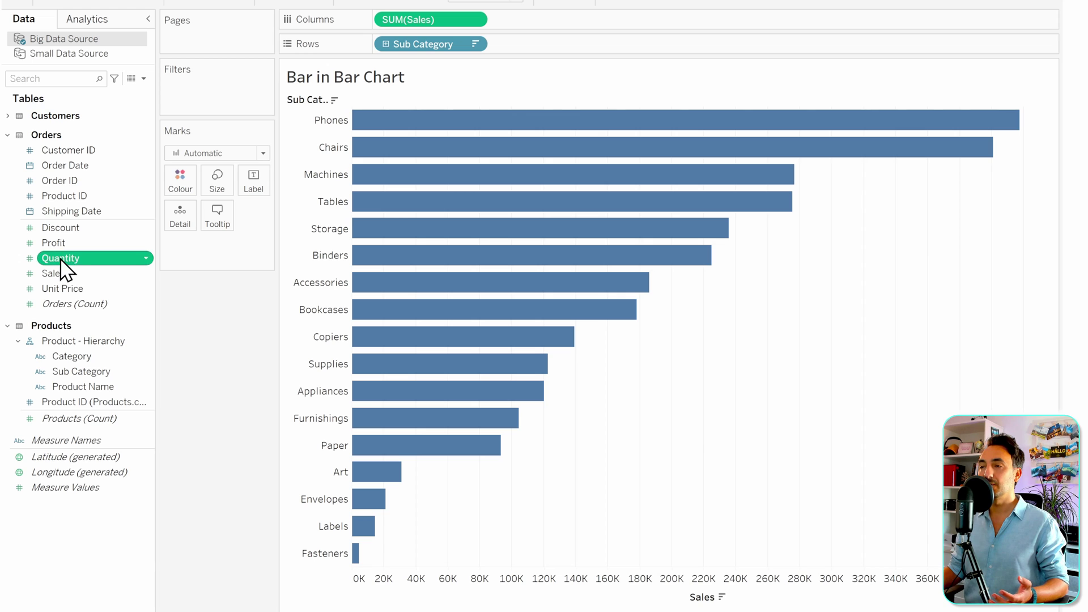
left_click_drag(61, 260, 534, 29)
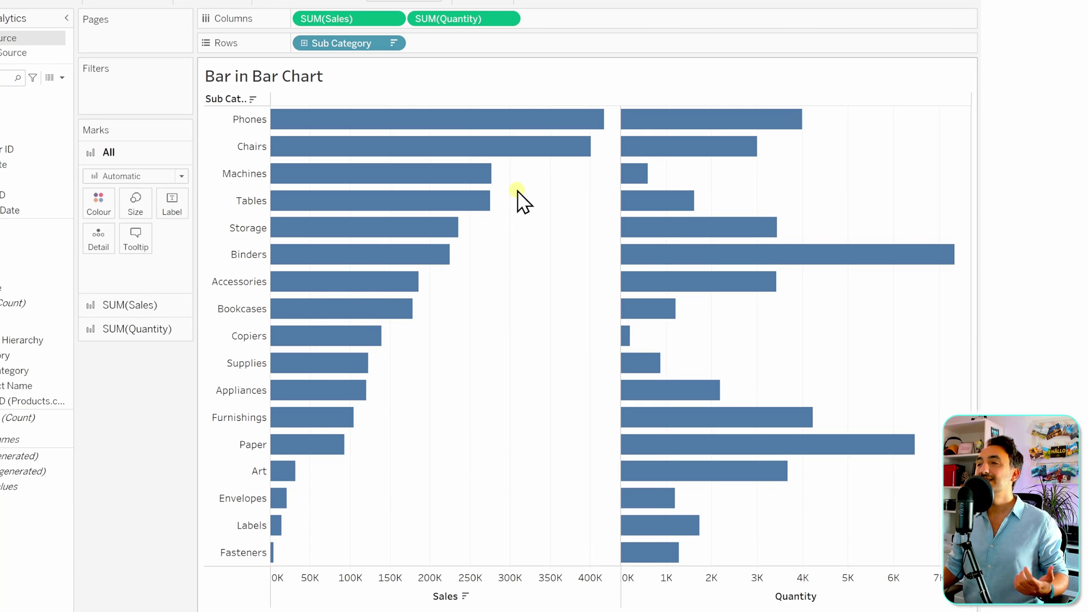
right_click(463, 20)
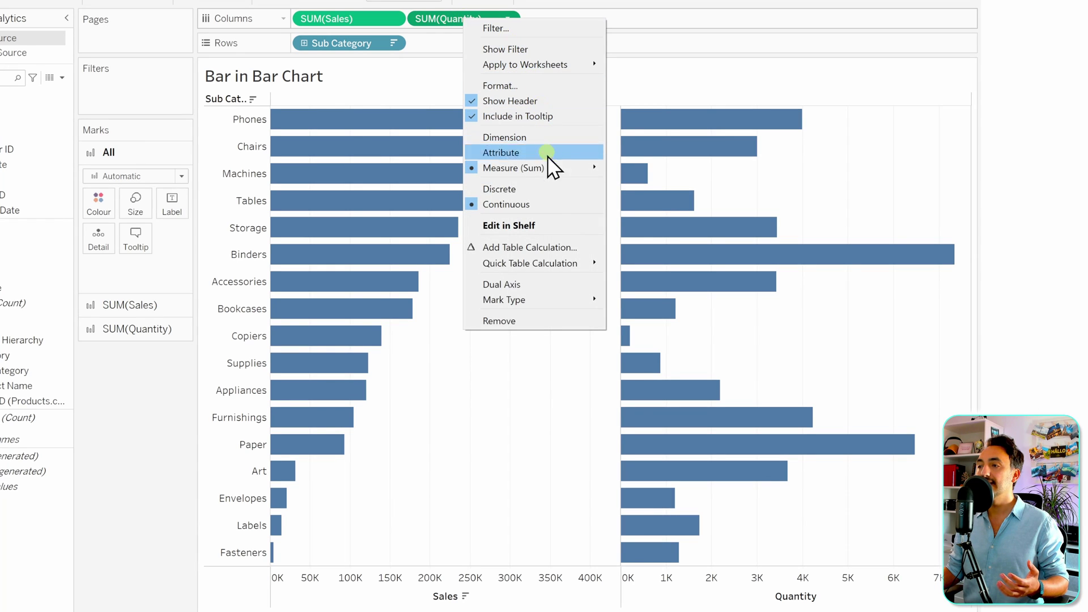
left_click(538, 284)
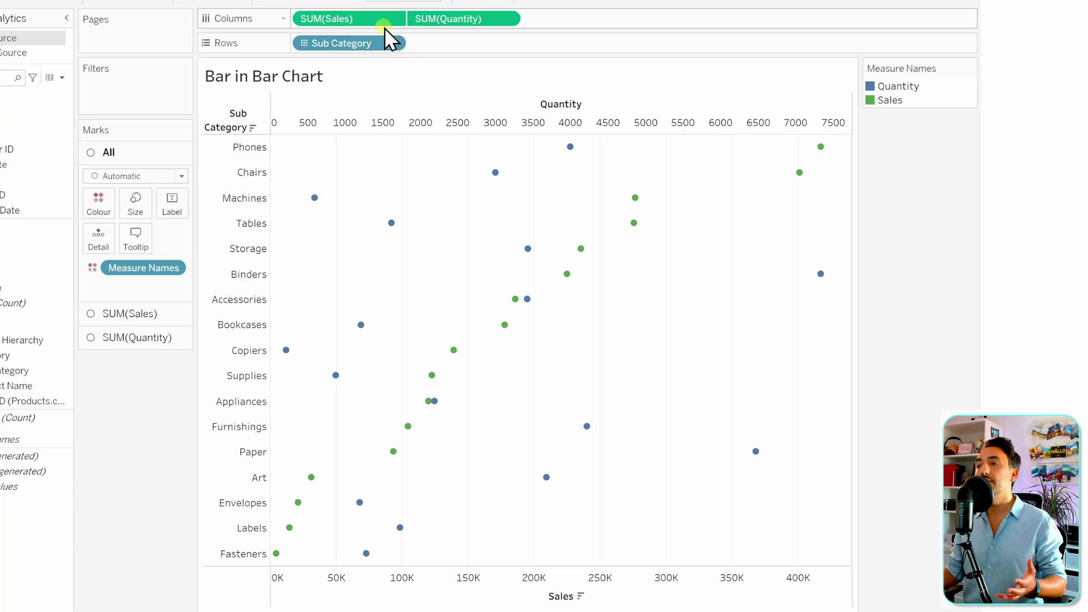
Set the mark type of both Sales and Quantity to Bar
left_click(155, 313)
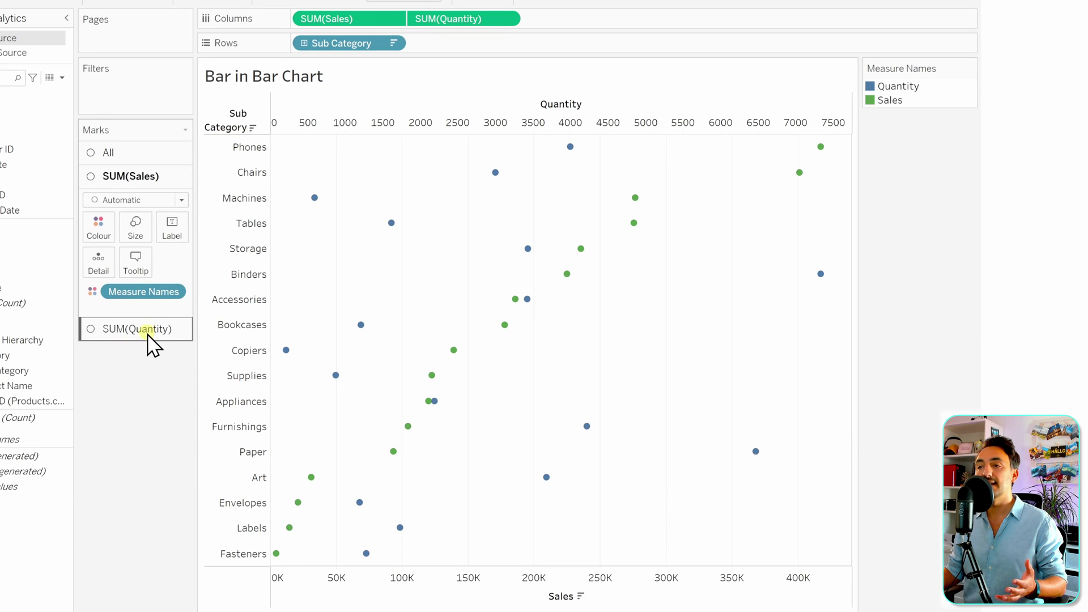
left_click(147, 327)
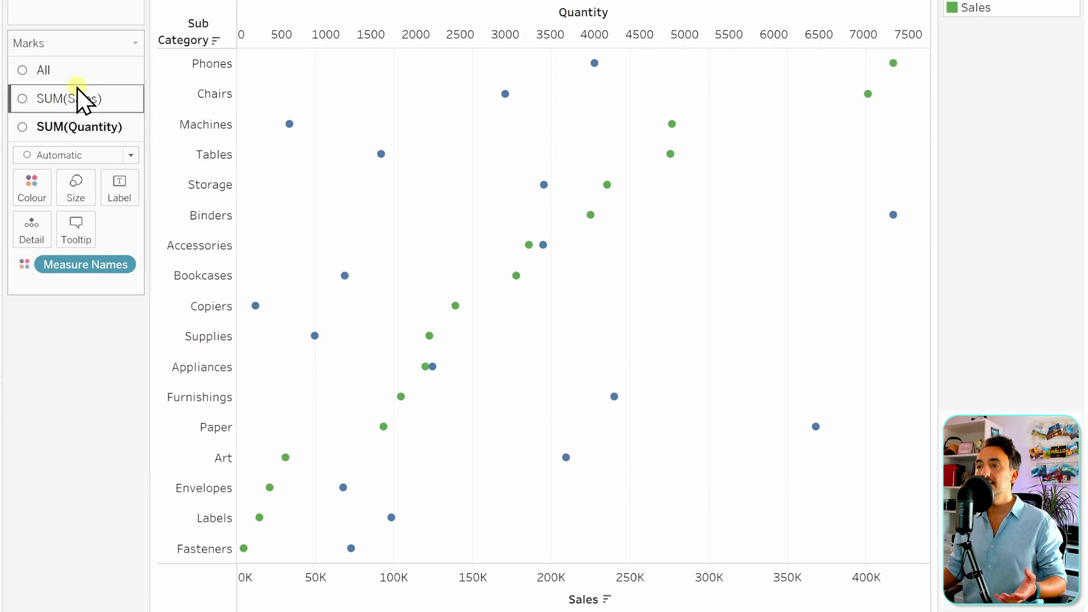
left_click(75, 71)
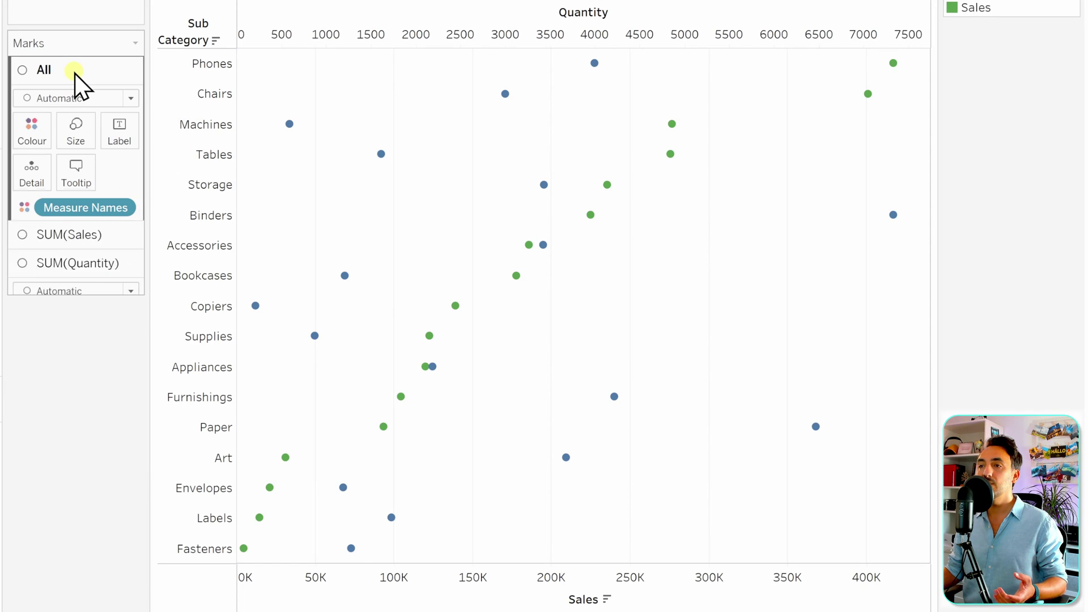
left_click(97, 98)
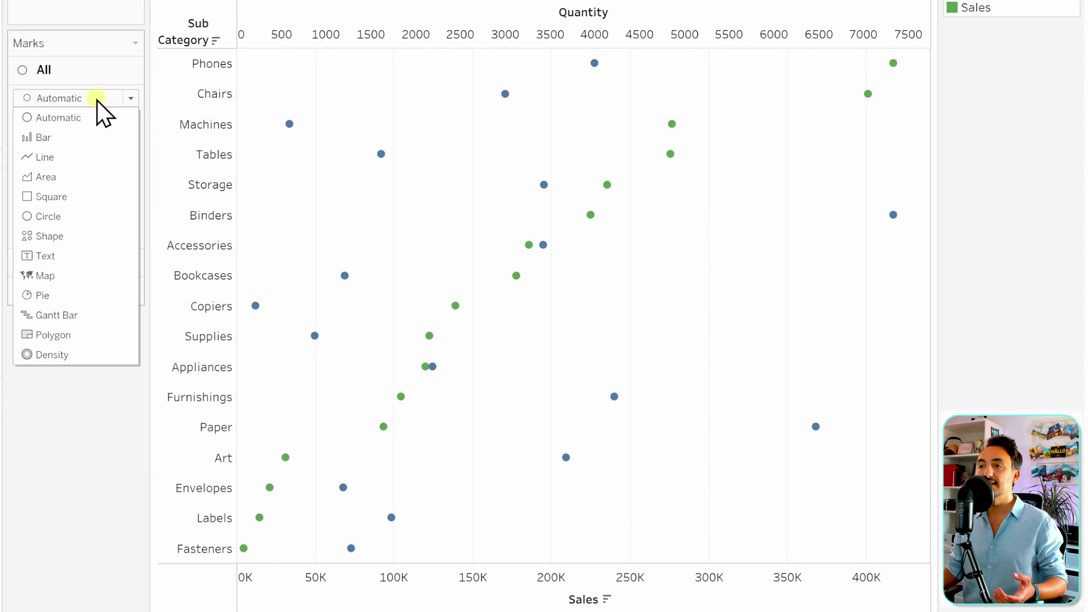
left_click(89, 138)
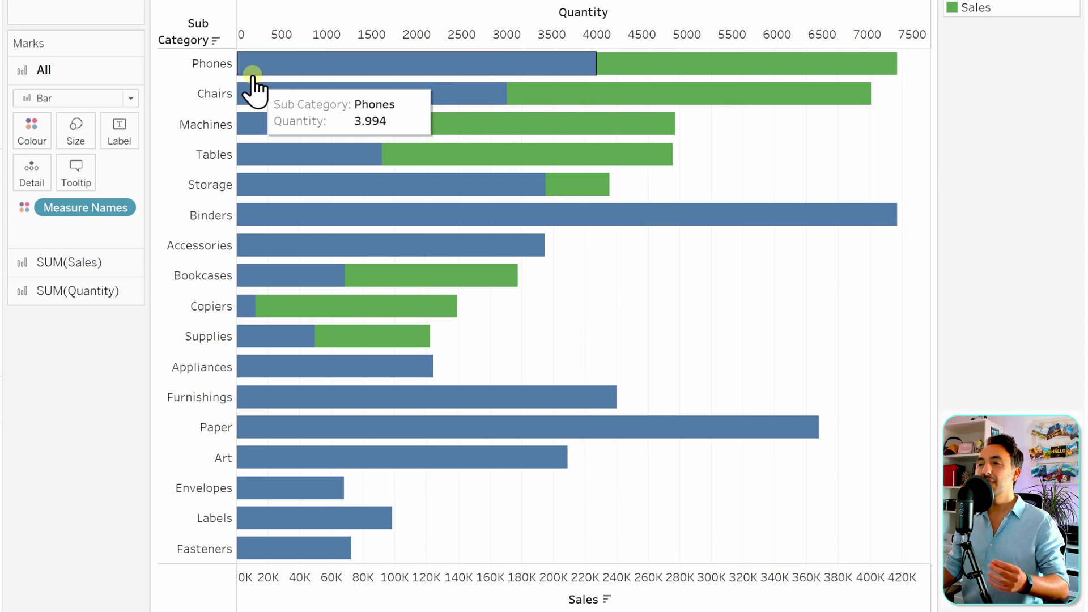
Edit the Measure Names colours so that Quantity is orange and Sales is blue
mouse_move(632, 65)
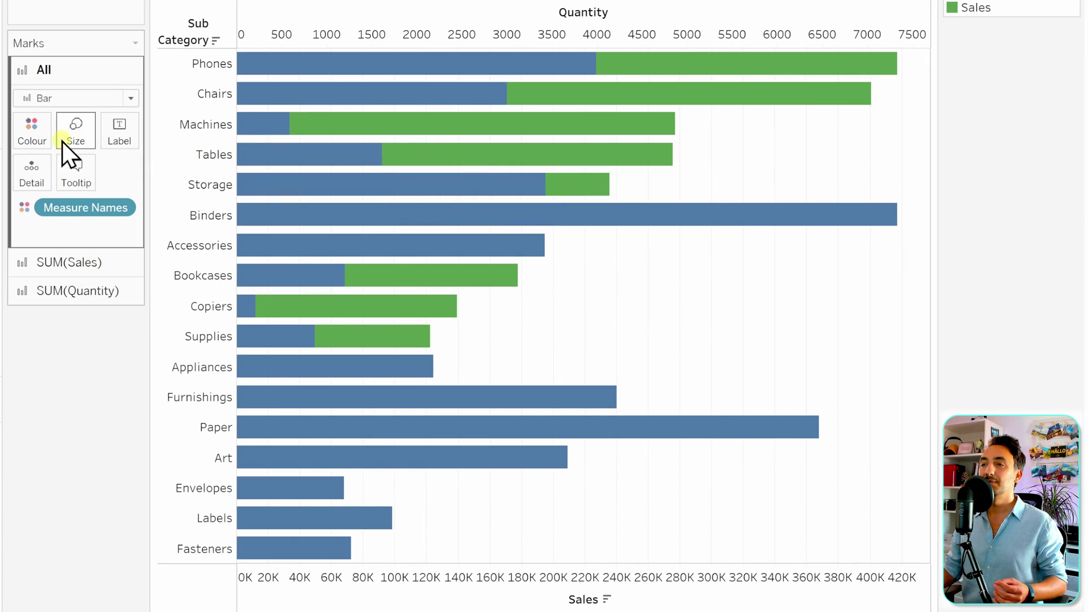
left_click(43, 130)
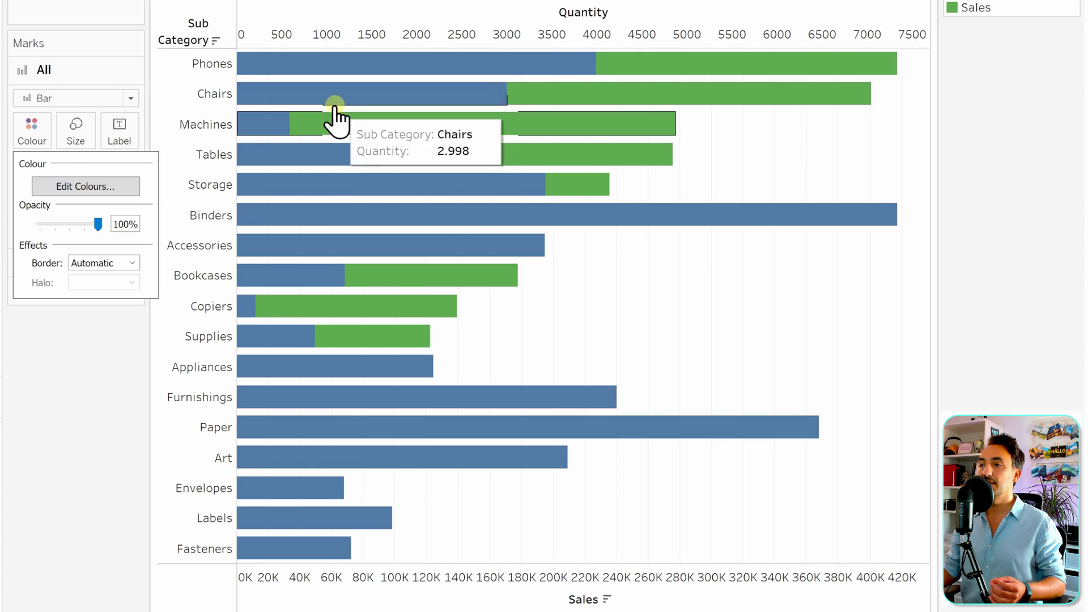
left_click(110, 183)
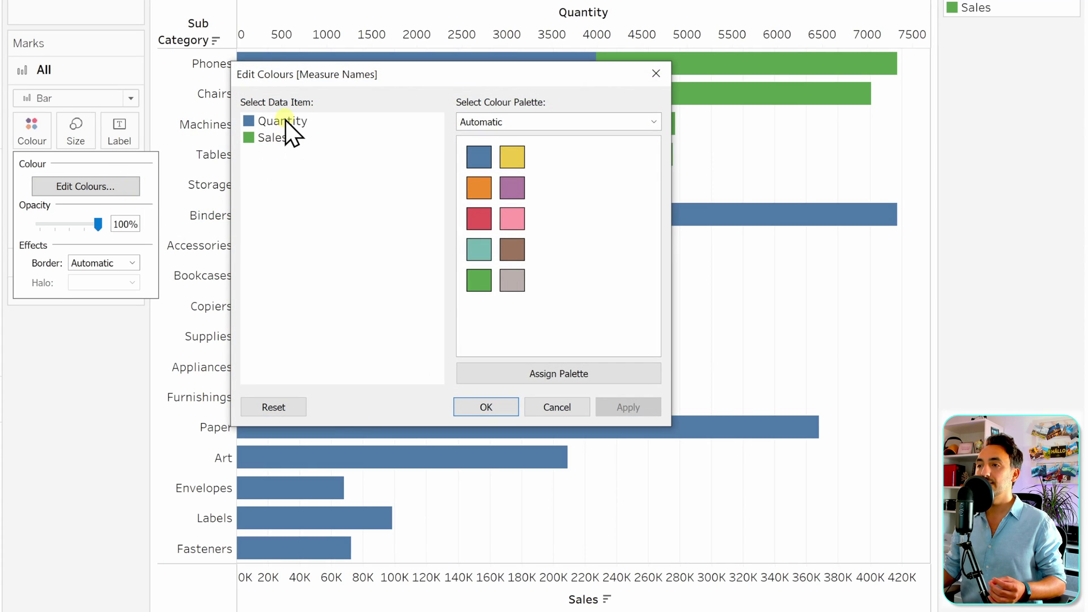
left_click(472, 189)
left_click(265, 139)
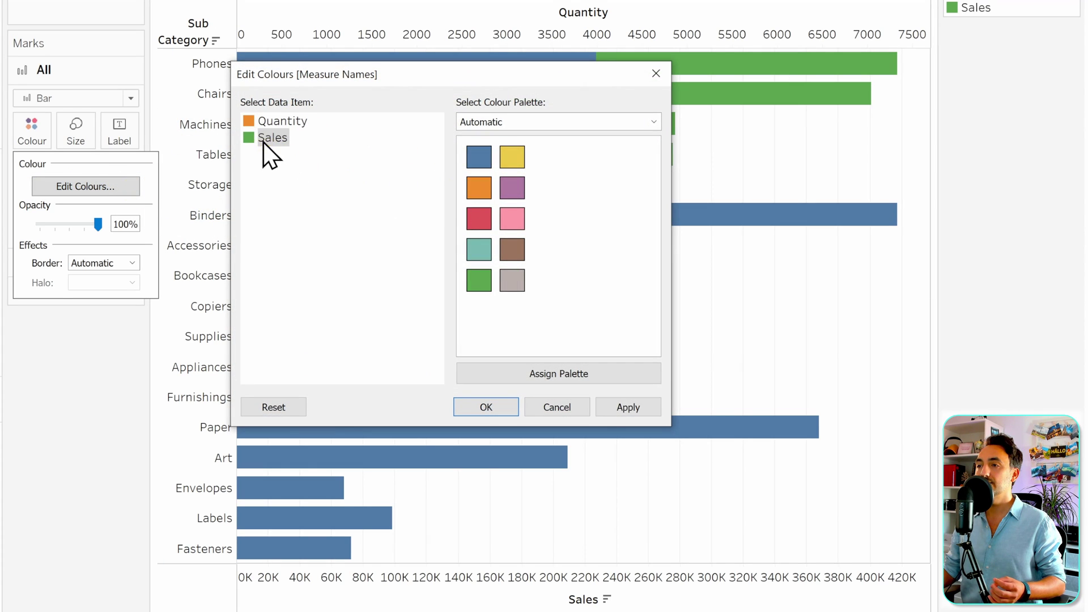
left_click(490, 162)
left_click(489, 406)
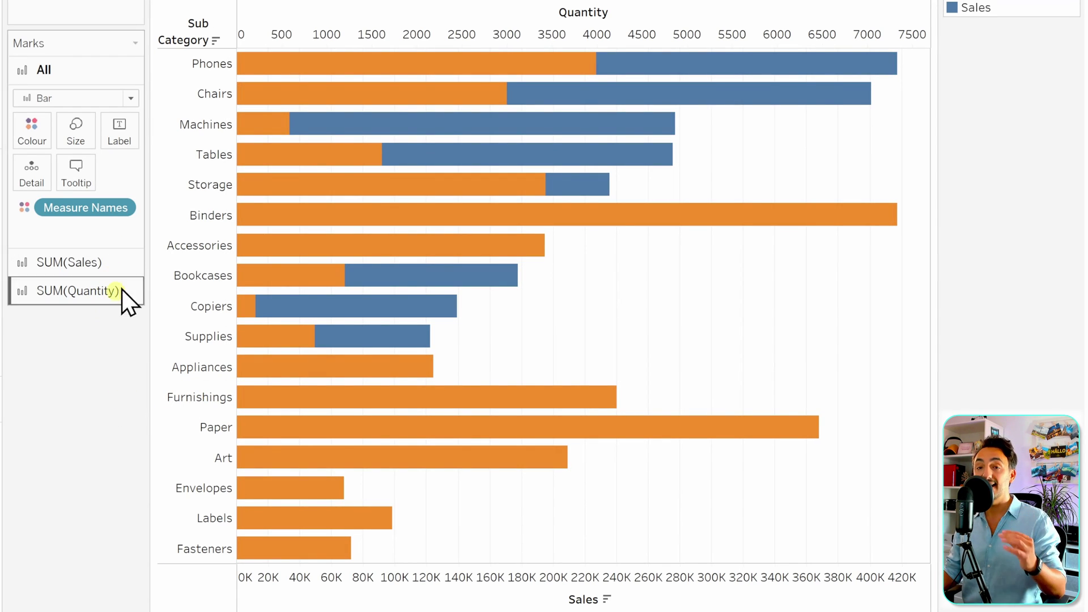
Reduce the size of the Quantity bars so they sit as thin bars inside the Sales bars
left_click(92, 289)
left_click(78, 198)
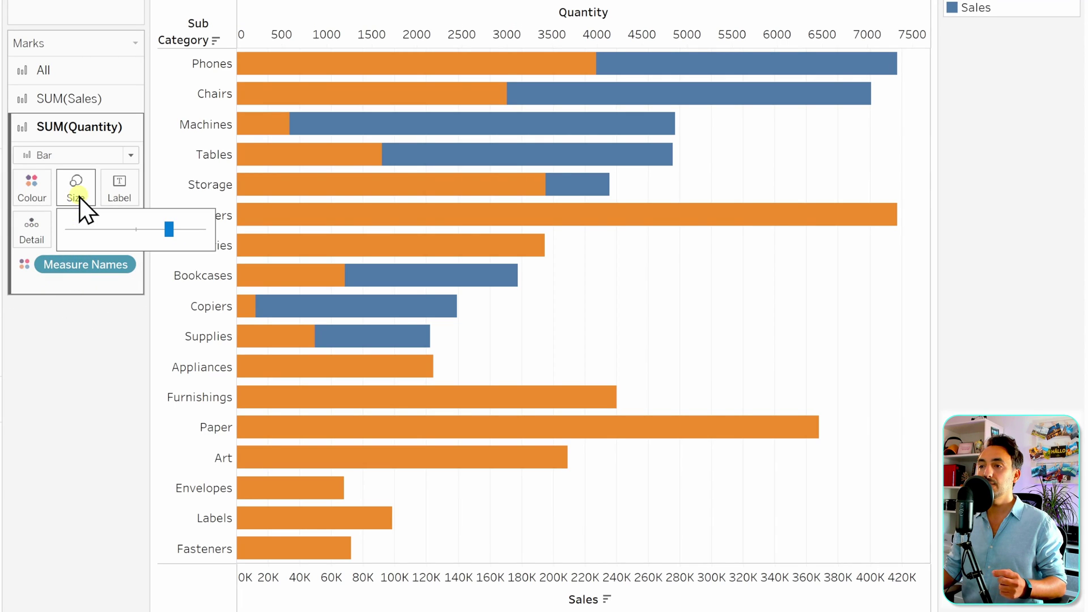
left_click_drag(164, 229, 102, 234)
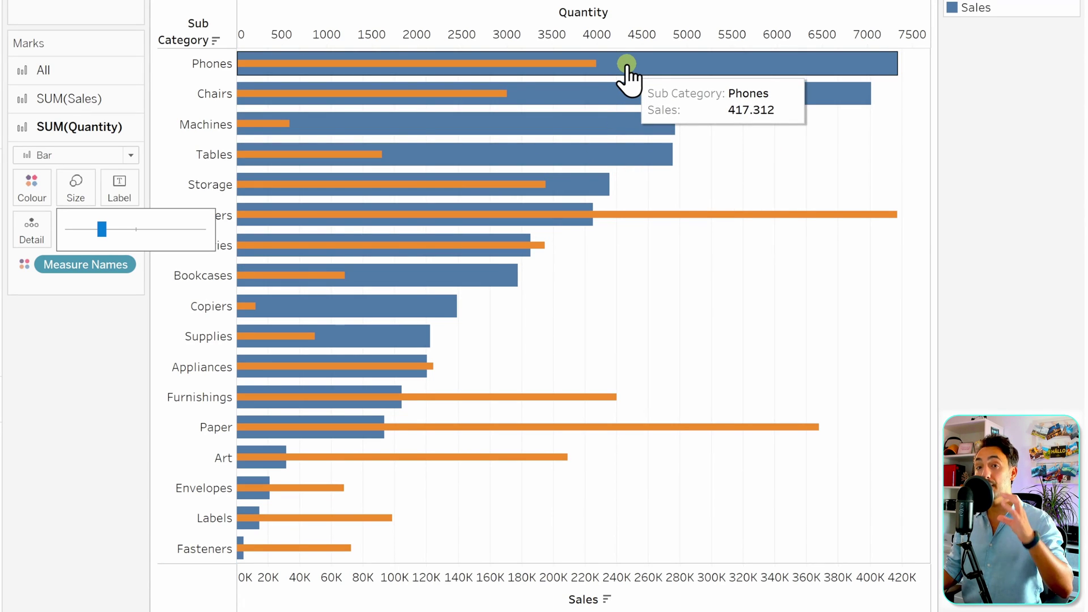
mouse_move(583, 67)
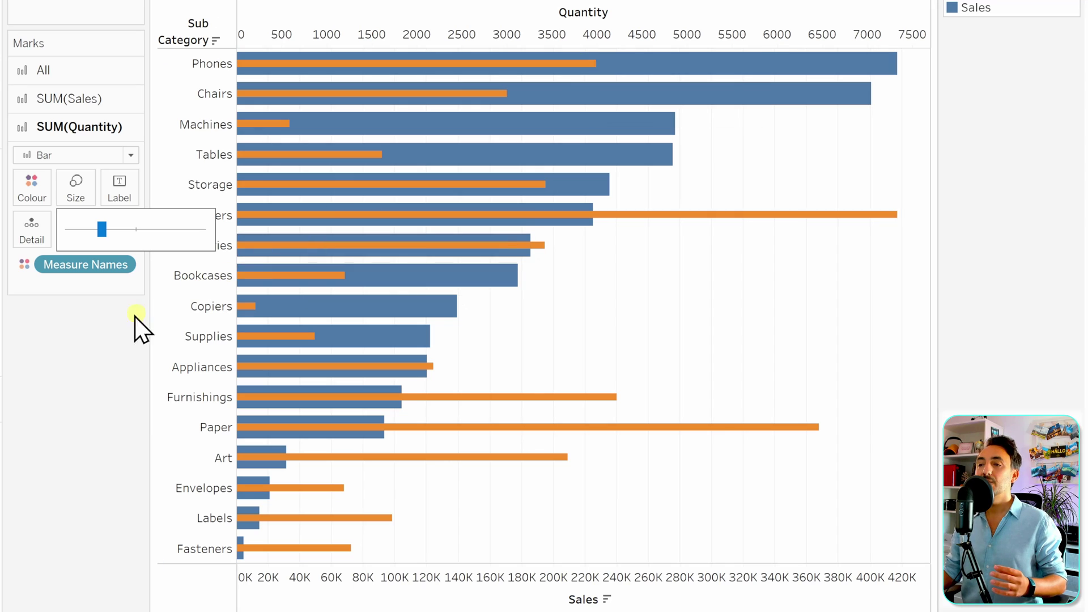
left_click(86, 336)
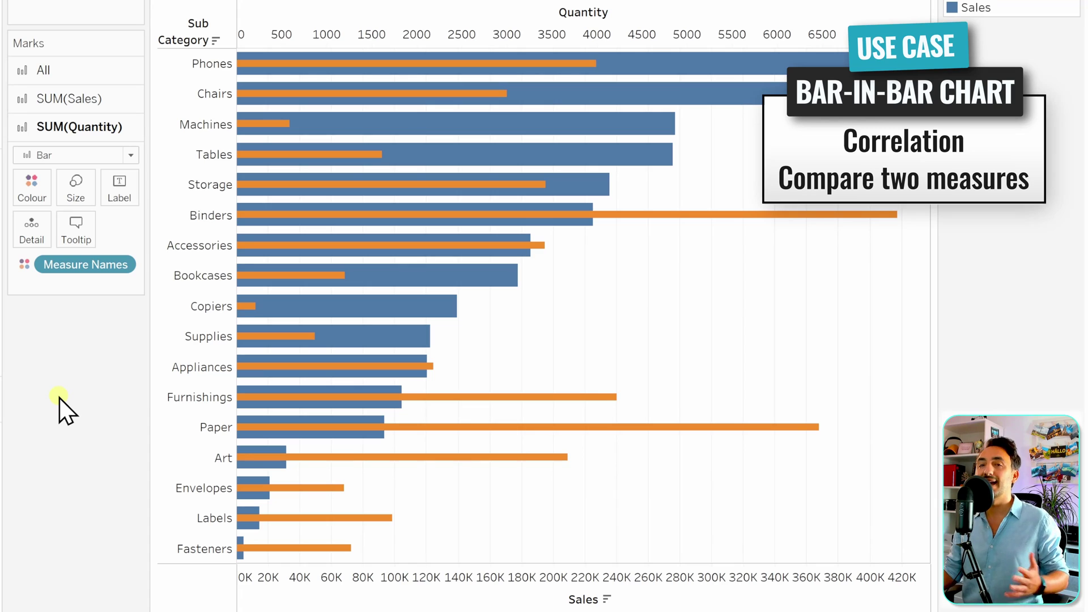
mouse_move(295, 462)
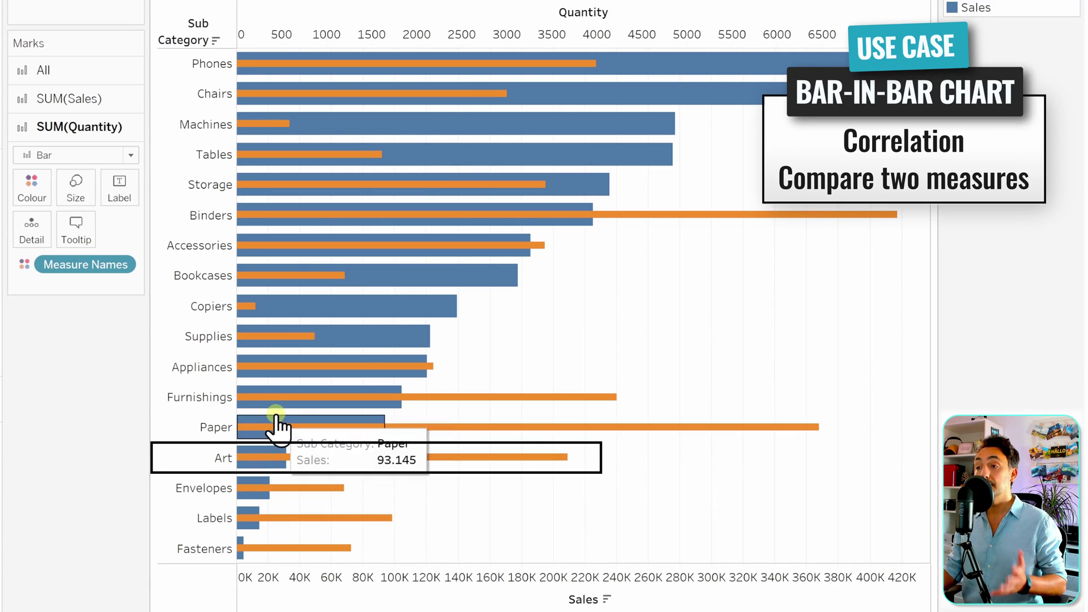
mouse_move(295, 313)
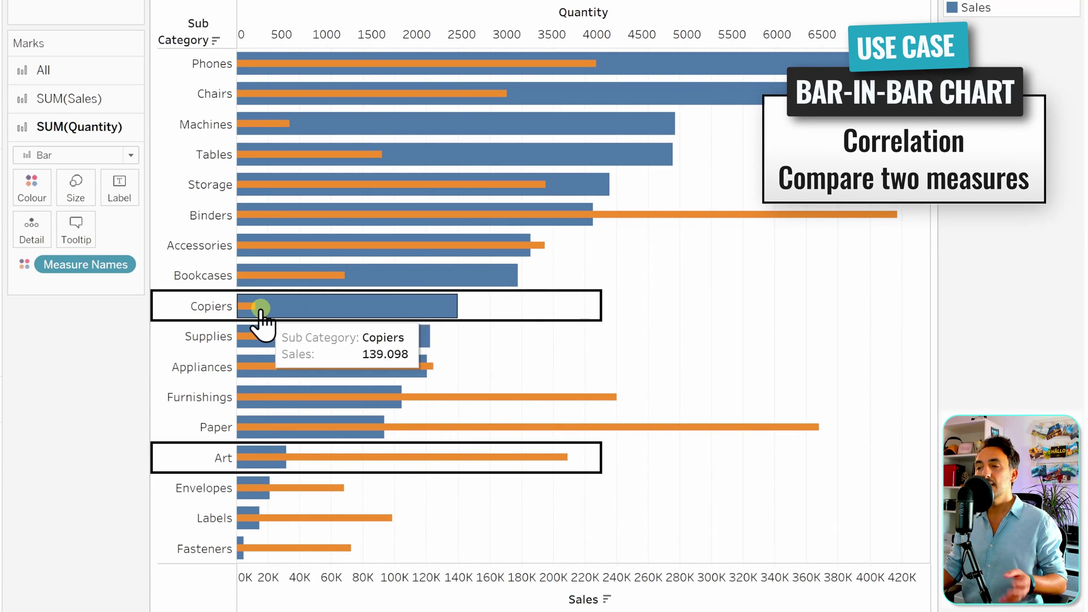
mouse_move(248, 310)
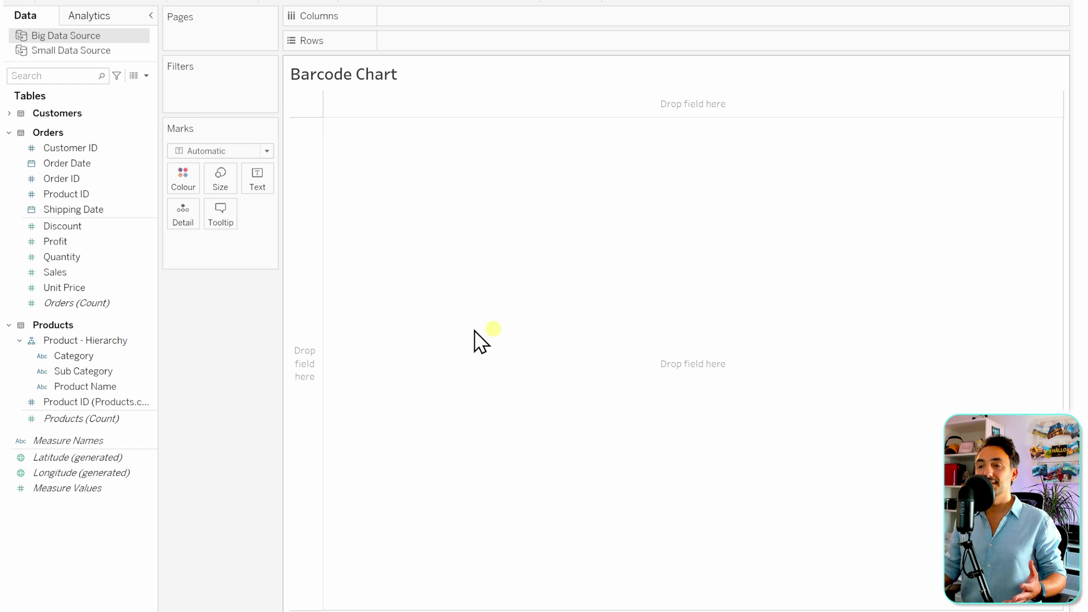
On the Barcode Chart sheet, plot Sales on columns by Sub Category on rows, sorted by Sales in descending order
left_click_drag(142, 371, 437, 39)
left_click(78, 283)
mouse_move(78, 281)
left_mouse_down()
mouse_move(221, 217)
mouse_move(431, 28)
mouse_move(426, 12)
left_mouse_up()
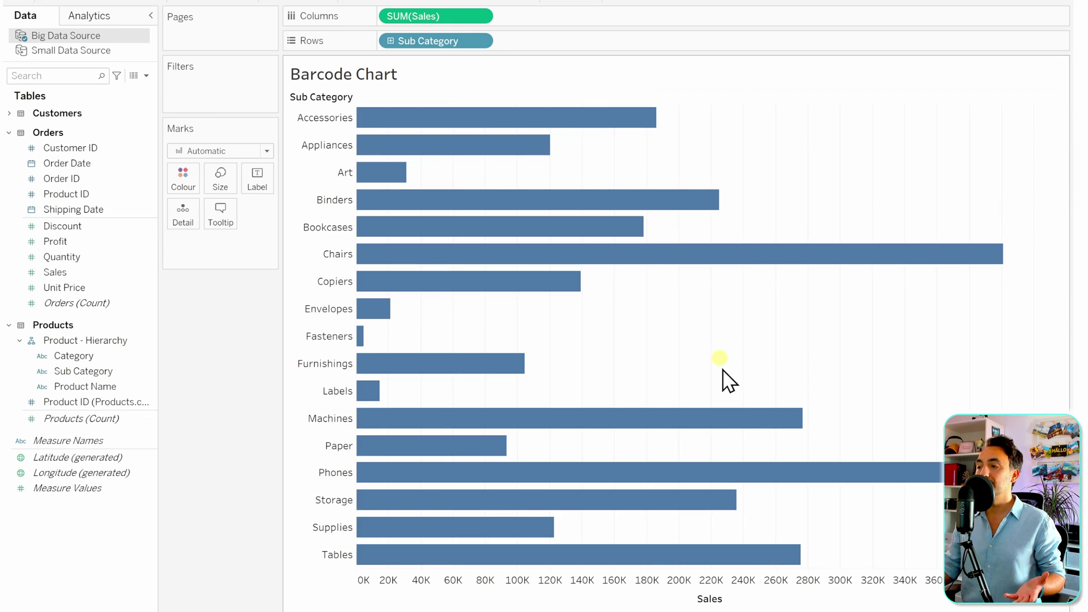
left_click(730, 599)
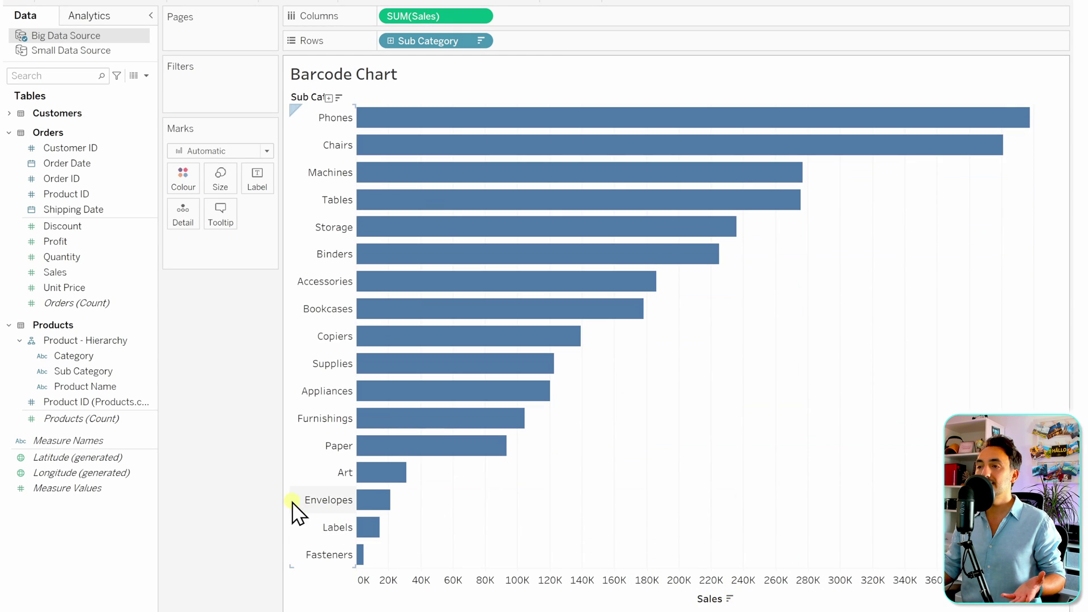
Add Product Name with all its members to rows and move it to Detail to split each bar by product
mouse_move(423, 196)
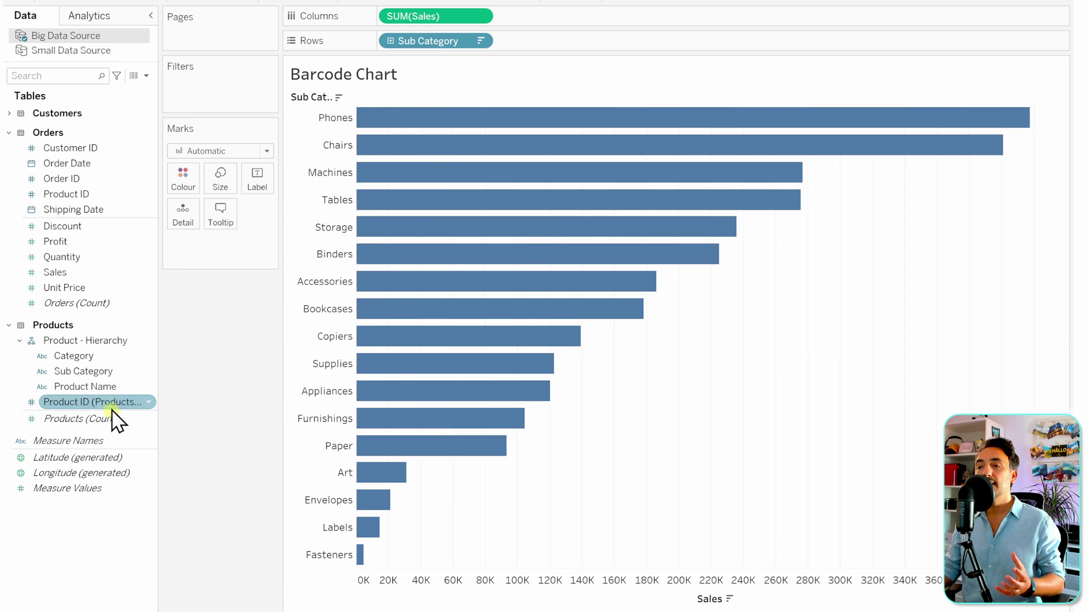
mouse_move(103, 389)
left_mouse_down()
mouse_move(153, 383)
mouse_move(461, 153)
mouse_move(559, 50)
left_mouse_up()
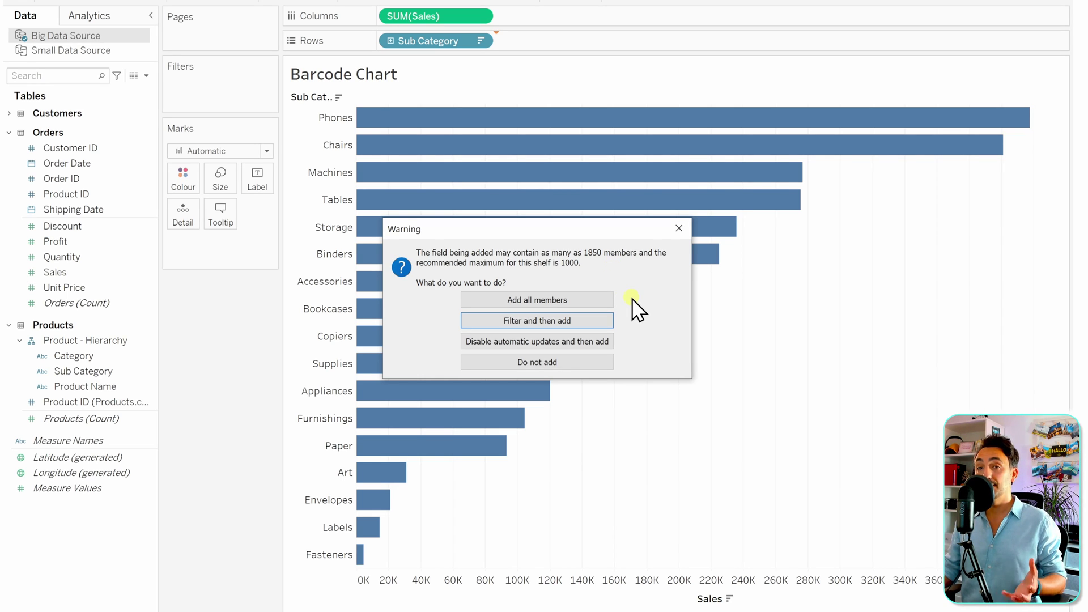
left_click(556, 302)
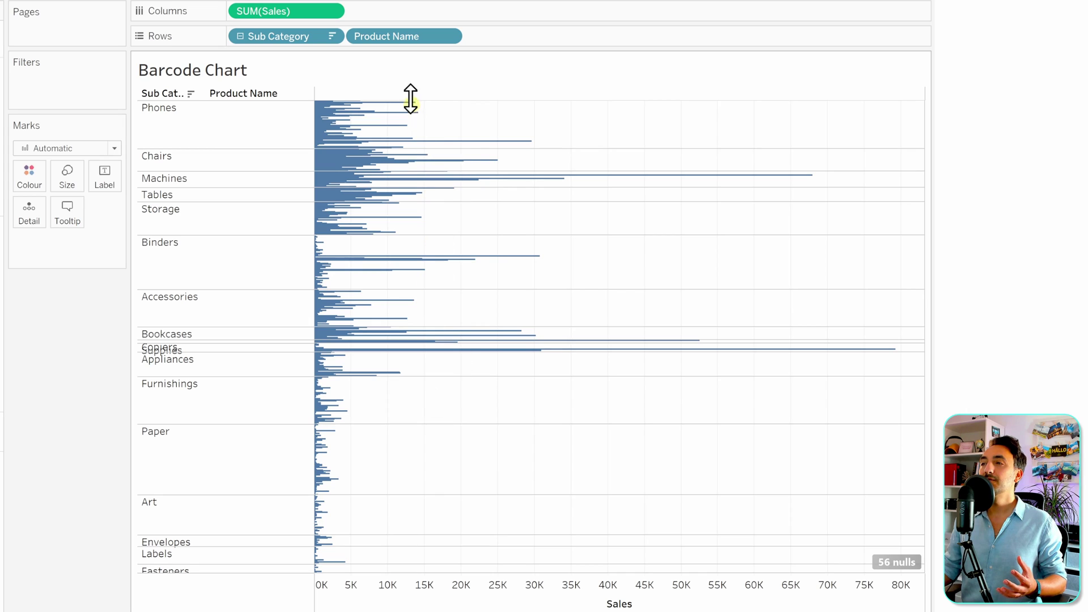
left_click_drag(457, 105, 39, 230)
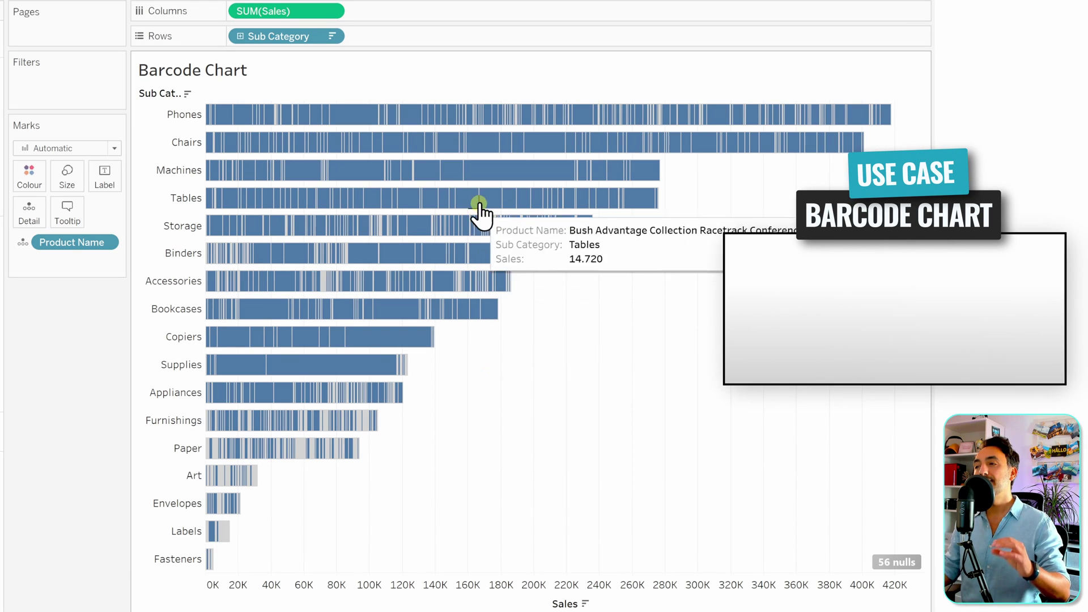
mouse_move(493, 177)
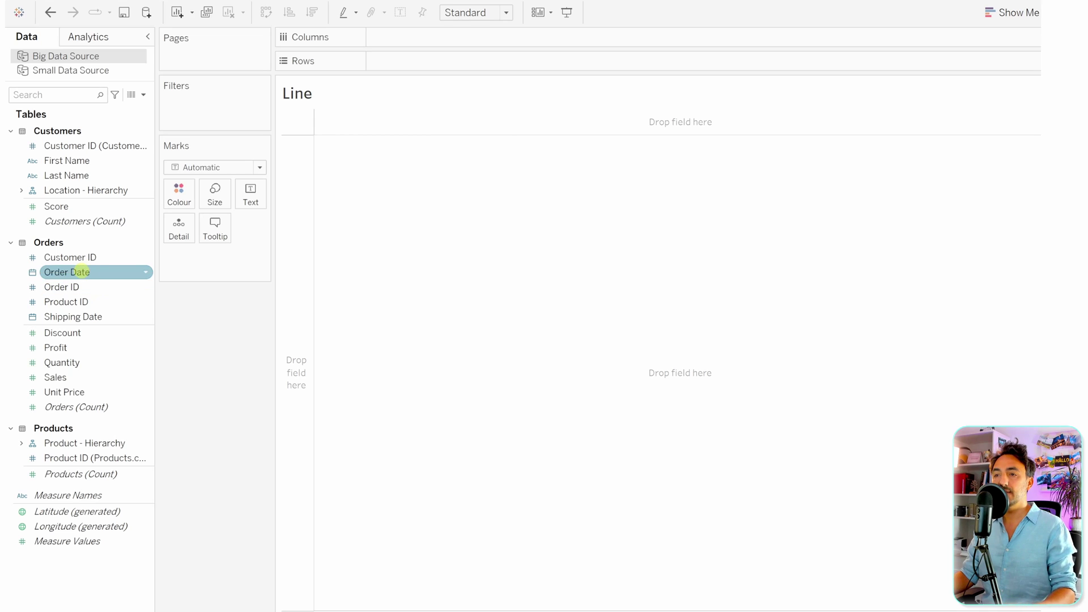
On the Line sheet, plot Sales on rows by continuous month of Order Date on columns and set the mark type to Line
left_click_drag(87, 272, 419, 38)
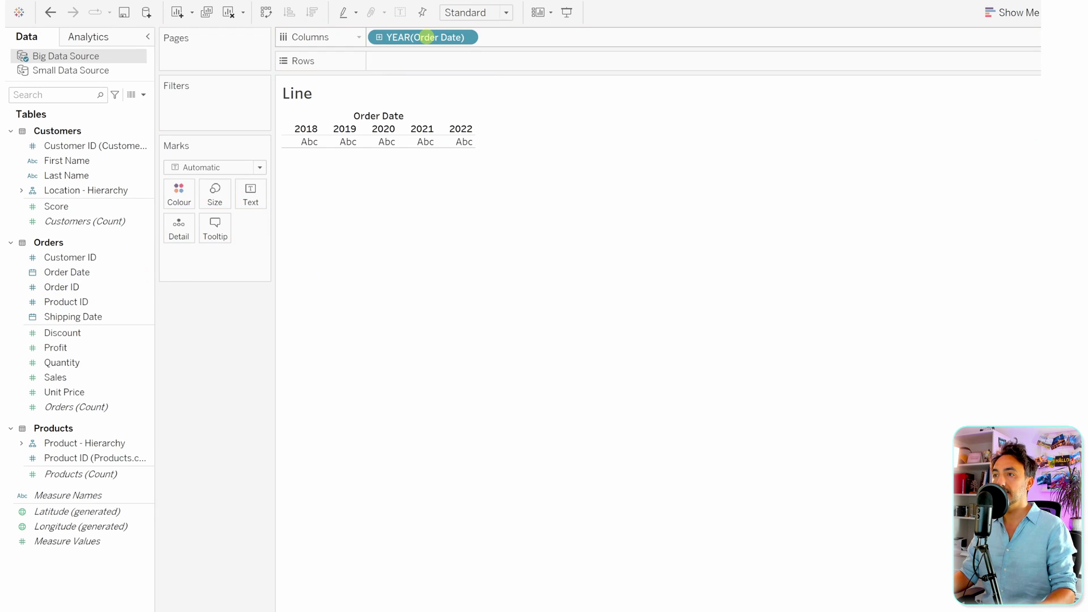
left_click_drag(57, 378, 418, 61)
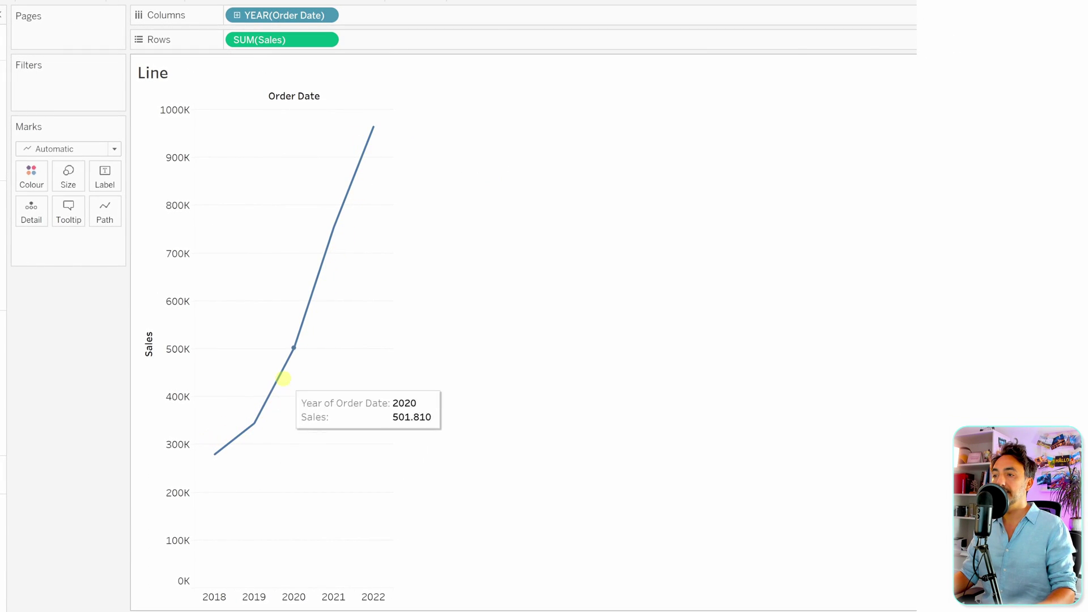
right_click(270, 12)
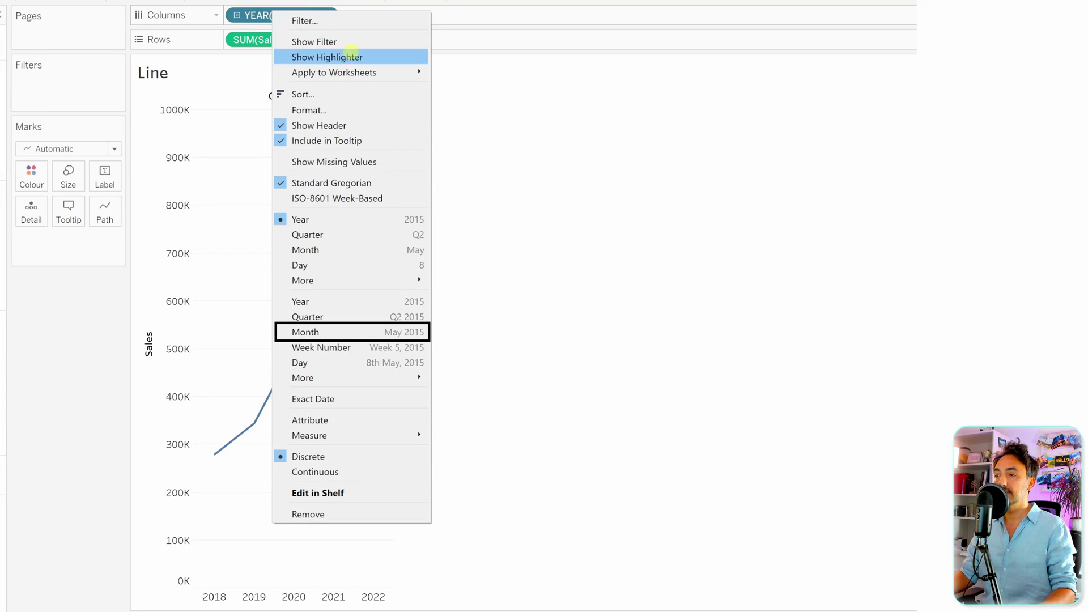
left_click(391, 332)
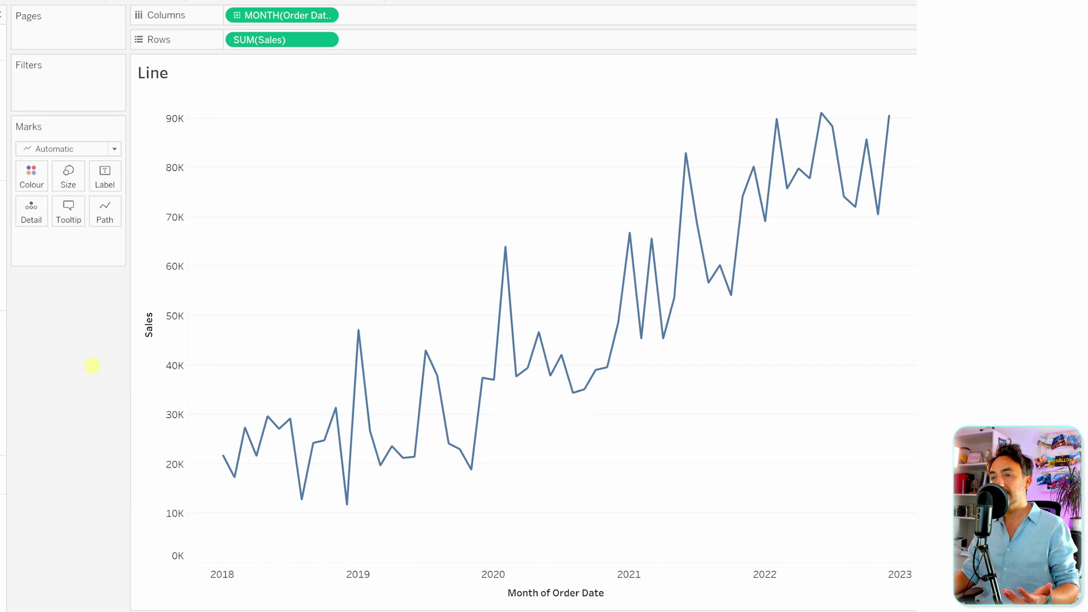
left_click(71, 149)
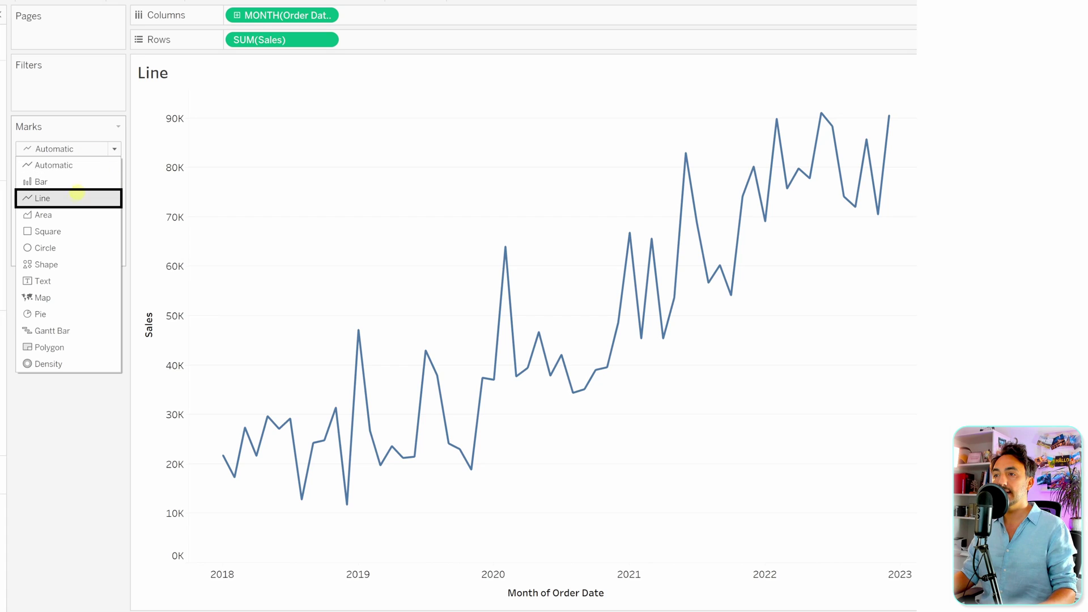
left_click(42, 198)
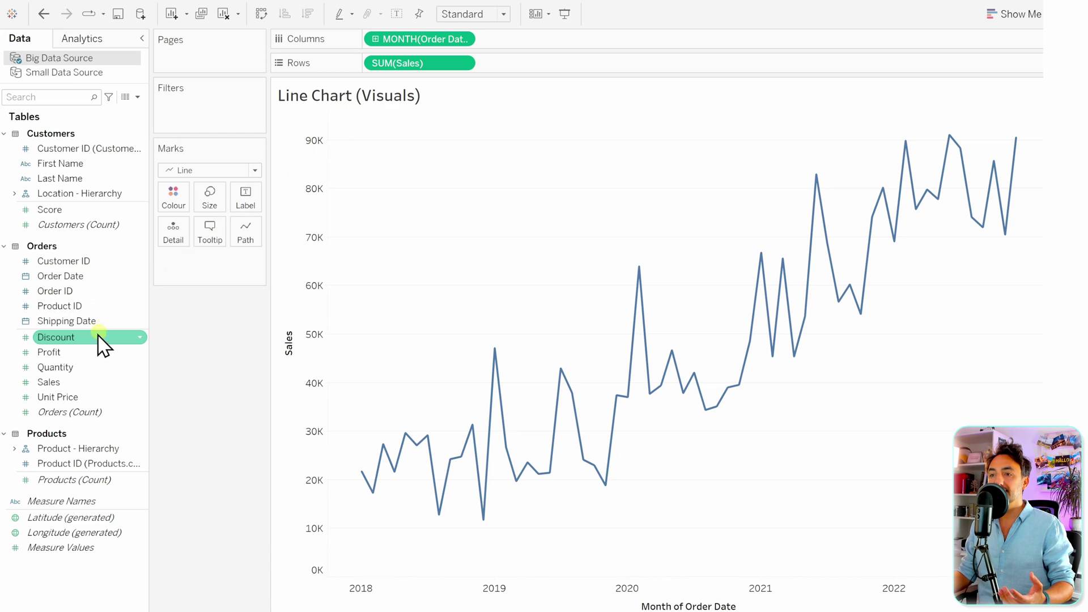
On the Line Chart (Visuals) sheet, add Discount, Profit, Unit Price and Orders (Count) to rows after Sales
left_click_drag(97, 340, 547, 73)
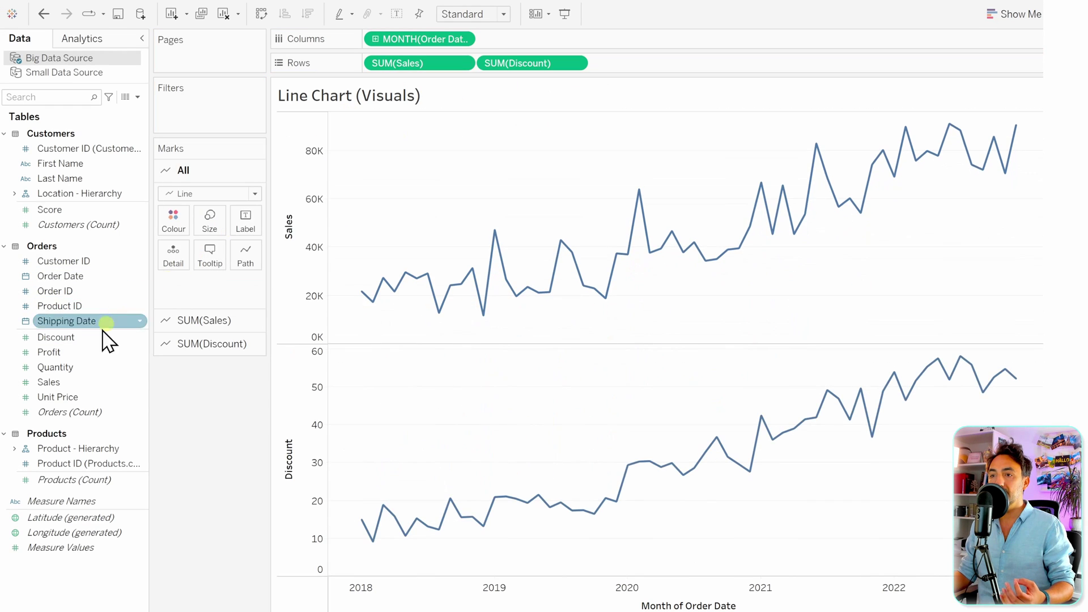
left_click_drag(57, 352, 651, 67)
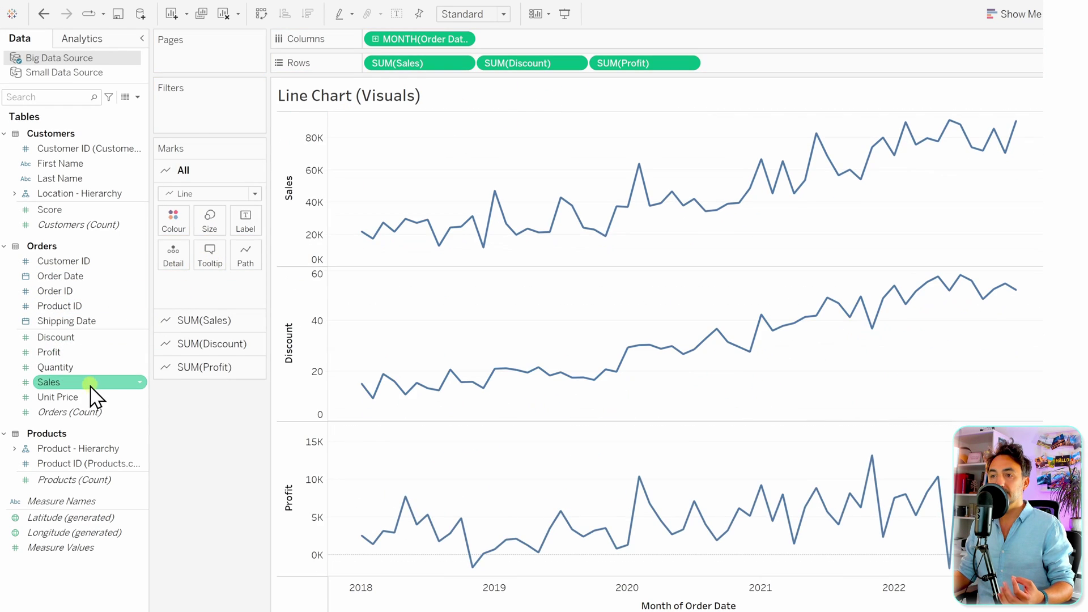
left_click_drag(91, 396, 768, 77)
left_click(107, 410)
left_click_drag(91, 420, 881, 73)
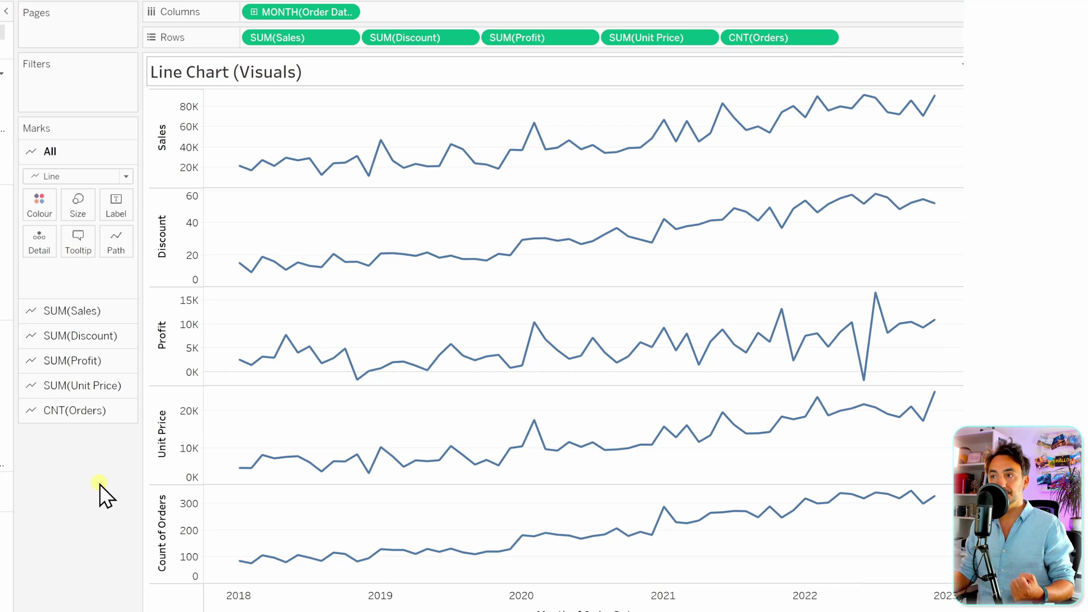
On the Line Chart (Visuals) sheet, change the Discount line's type from linear to step
left_click(96, 311)
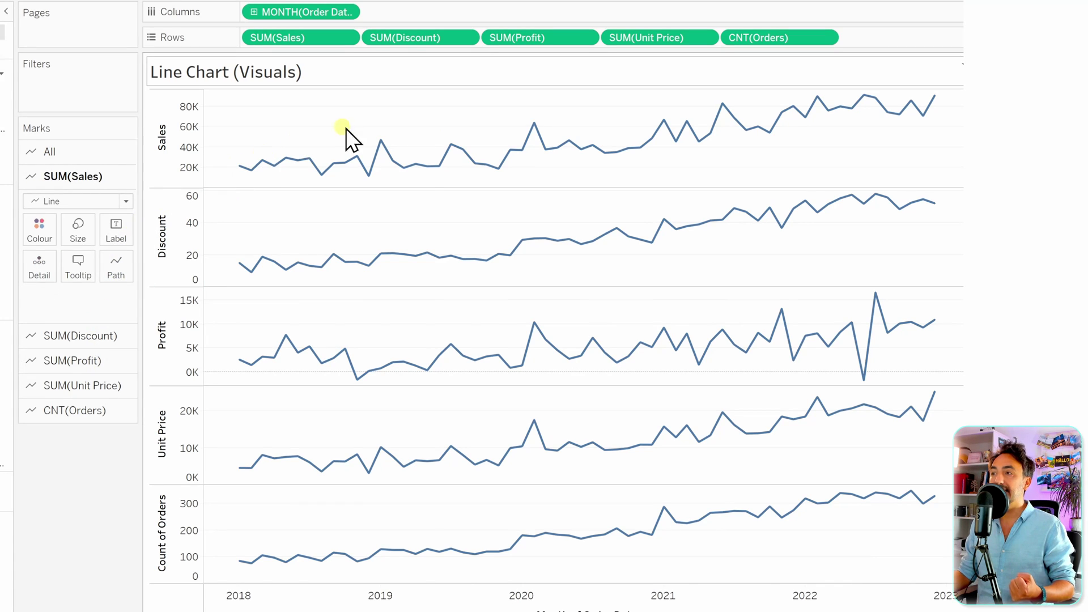
left_click(101, 334)
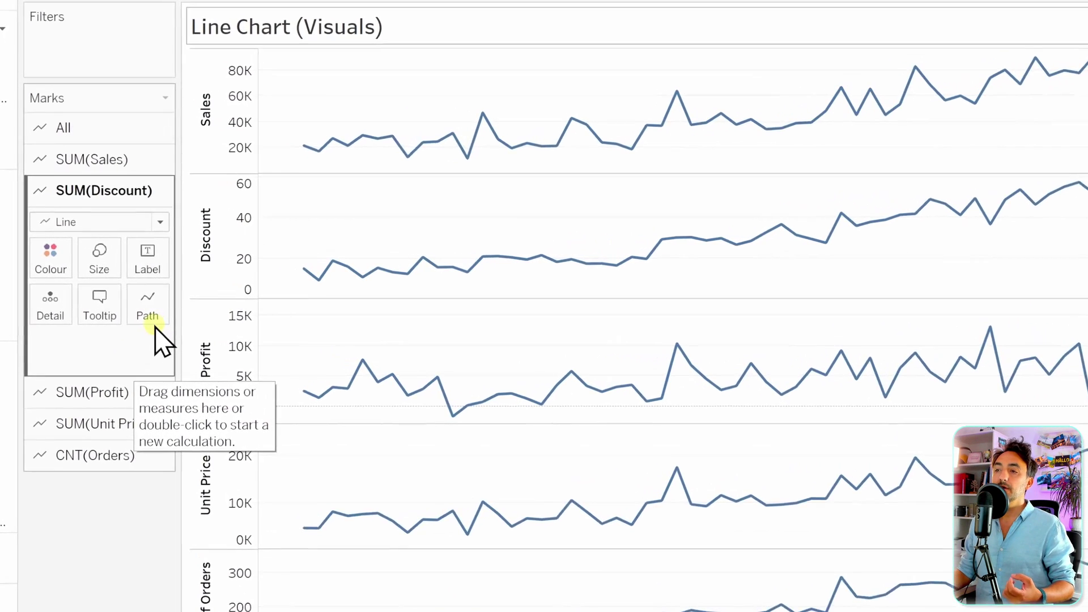
left_click(159, 327)
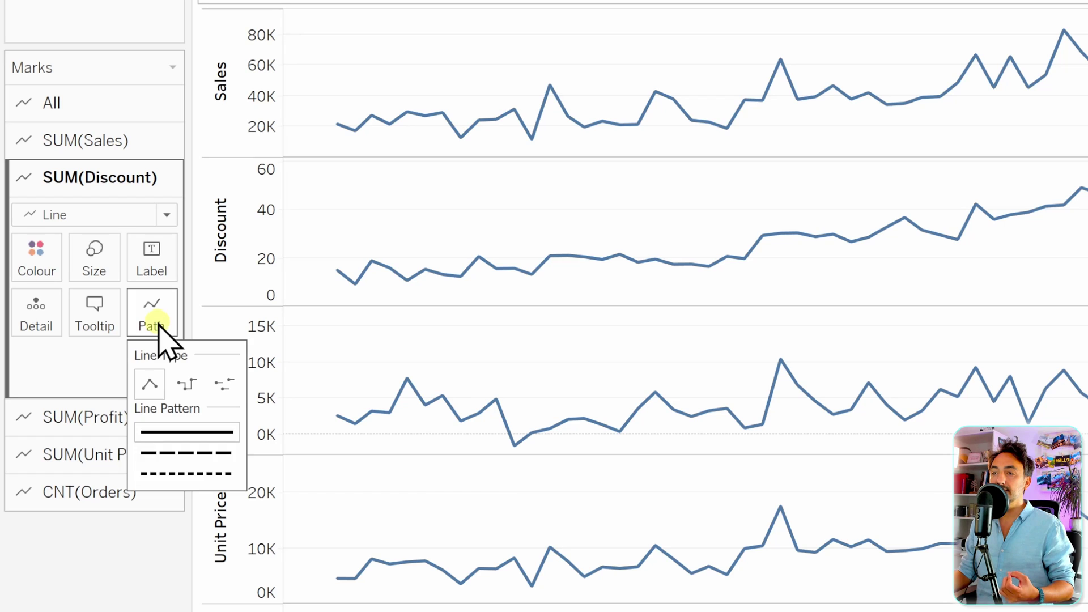
left_click(190, 388)
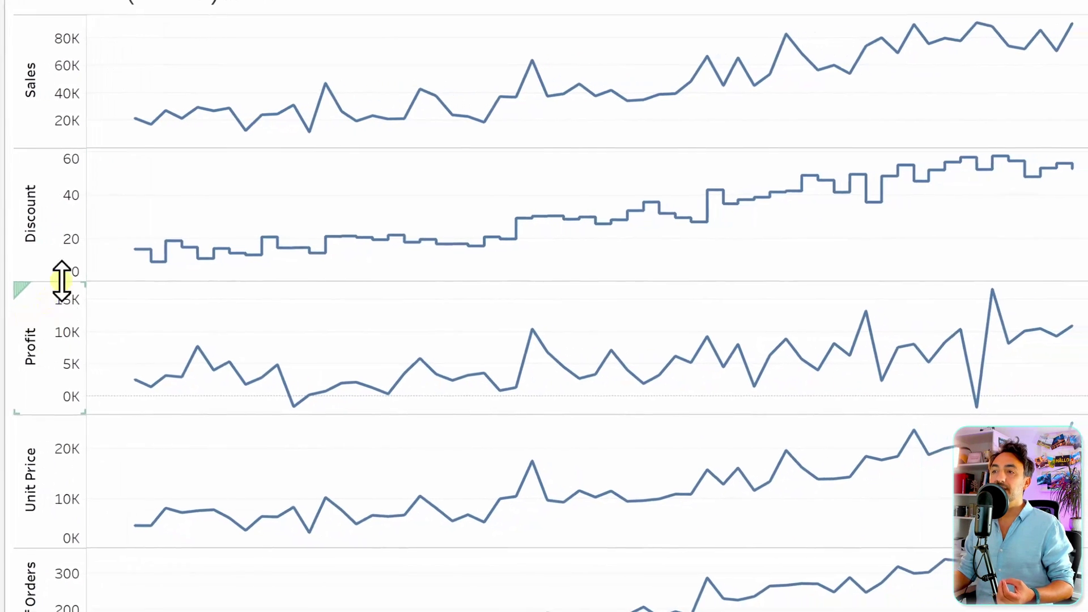
mouse_move(138, 271)
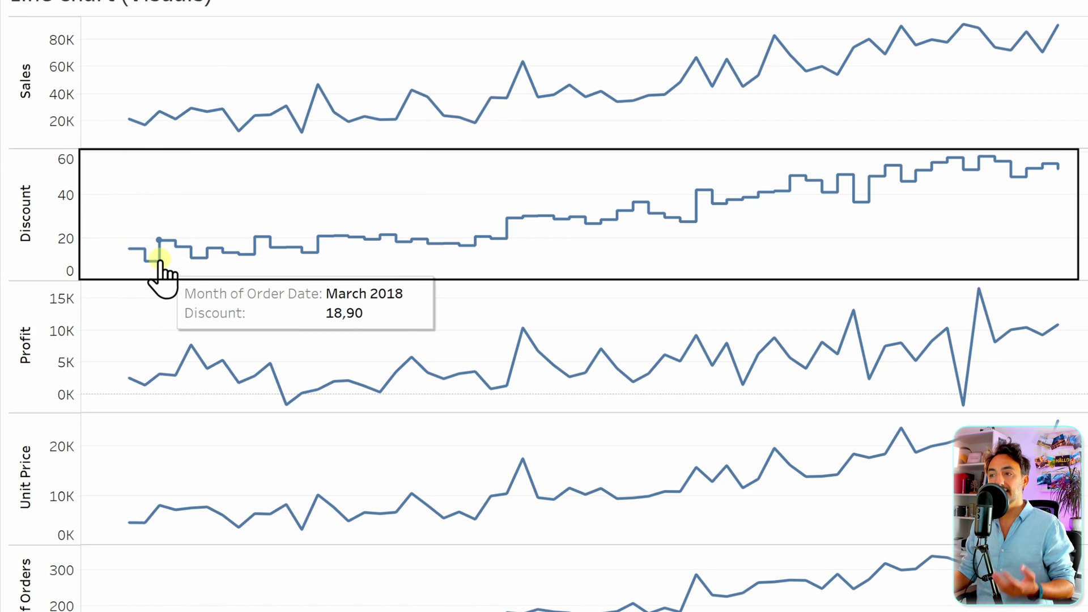
mouse_move(195, 259)
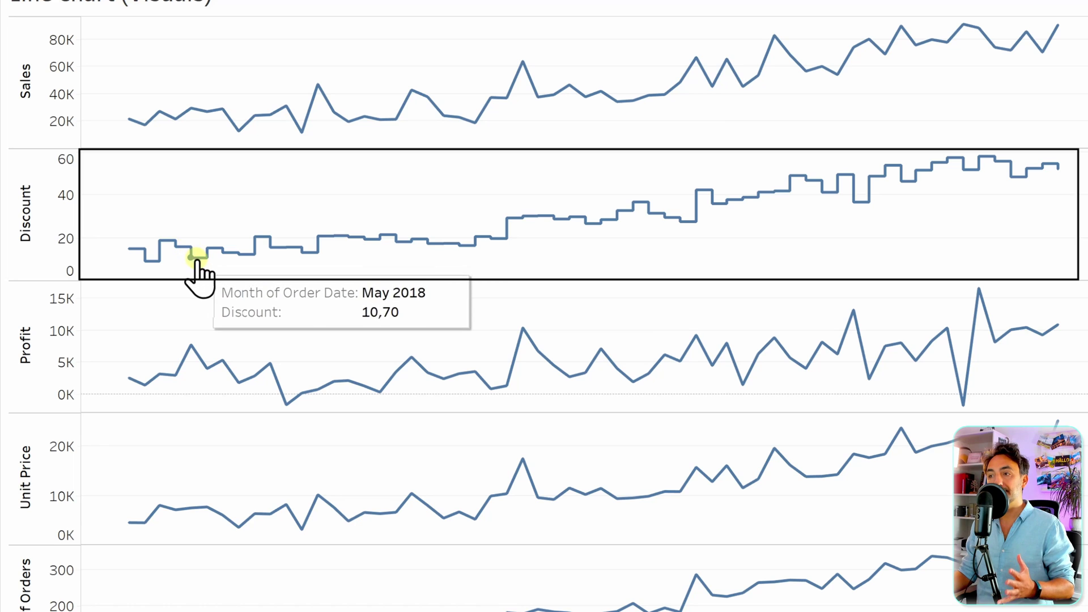
mouse_move(658, 372)
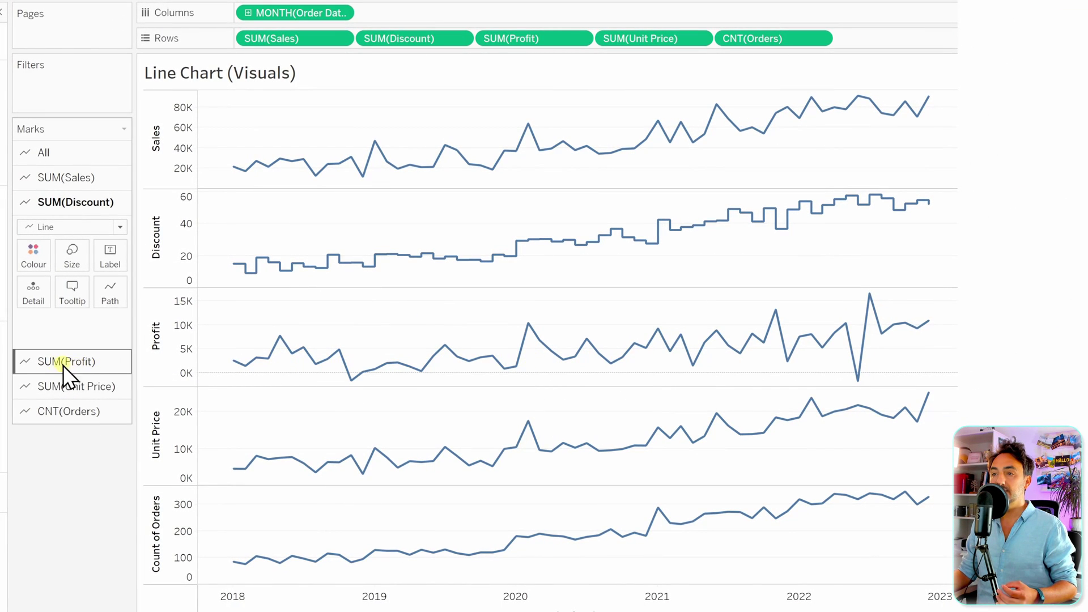
Set the Profit line's pattern to dashed
left_click(63, 362)
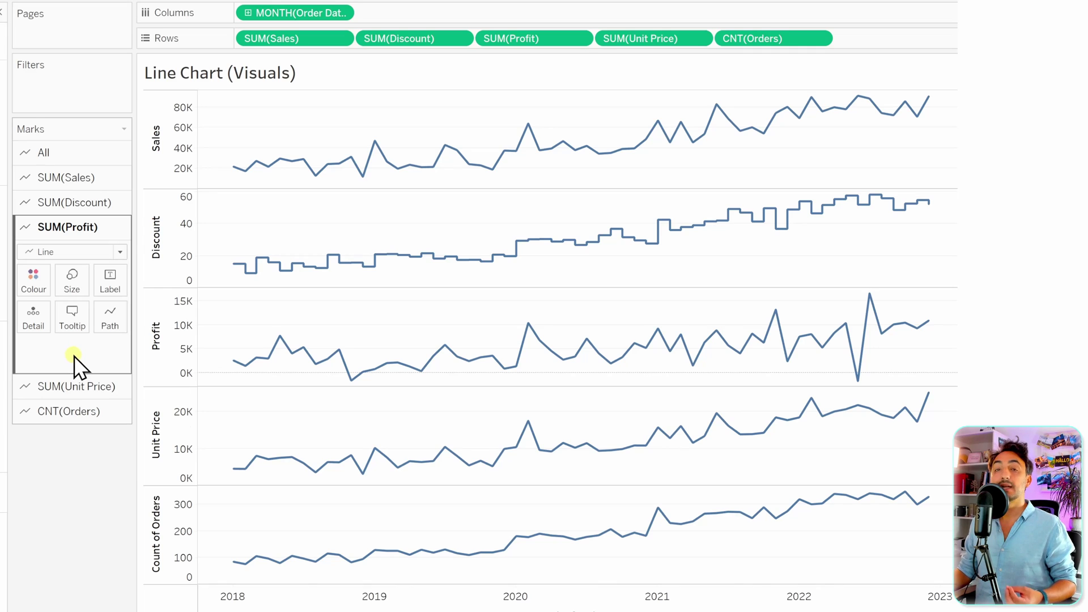
left_click(118, 323)
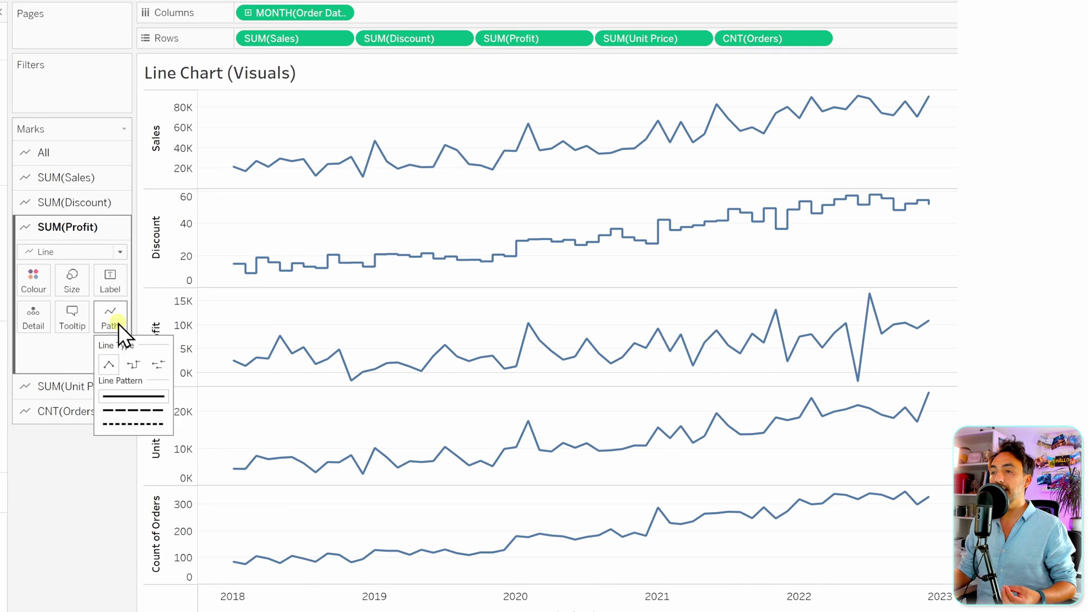
left_click(148, 411)
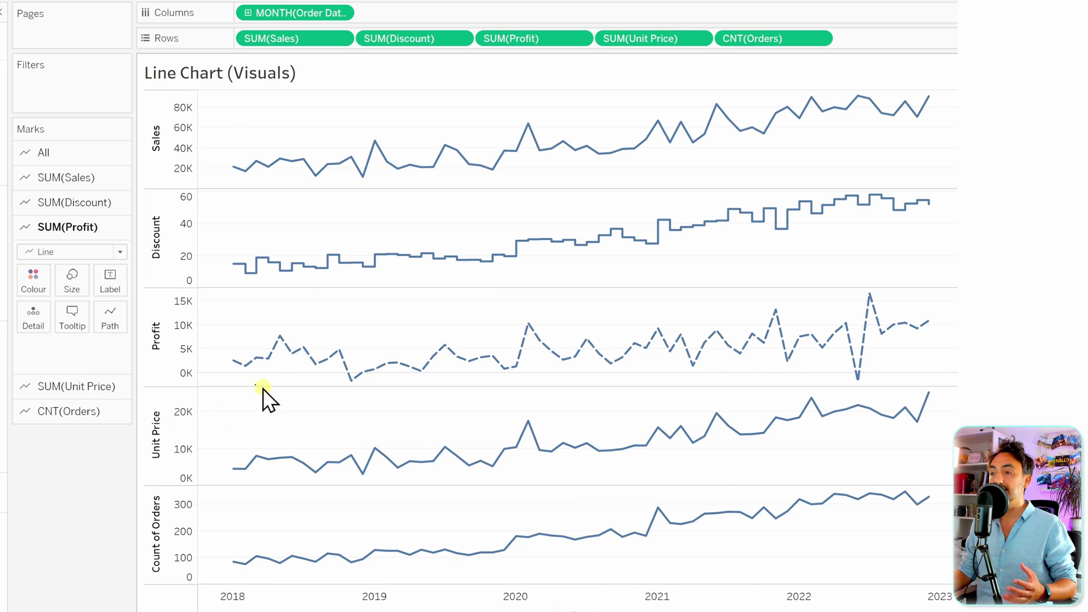
mouse_move(713, 367)
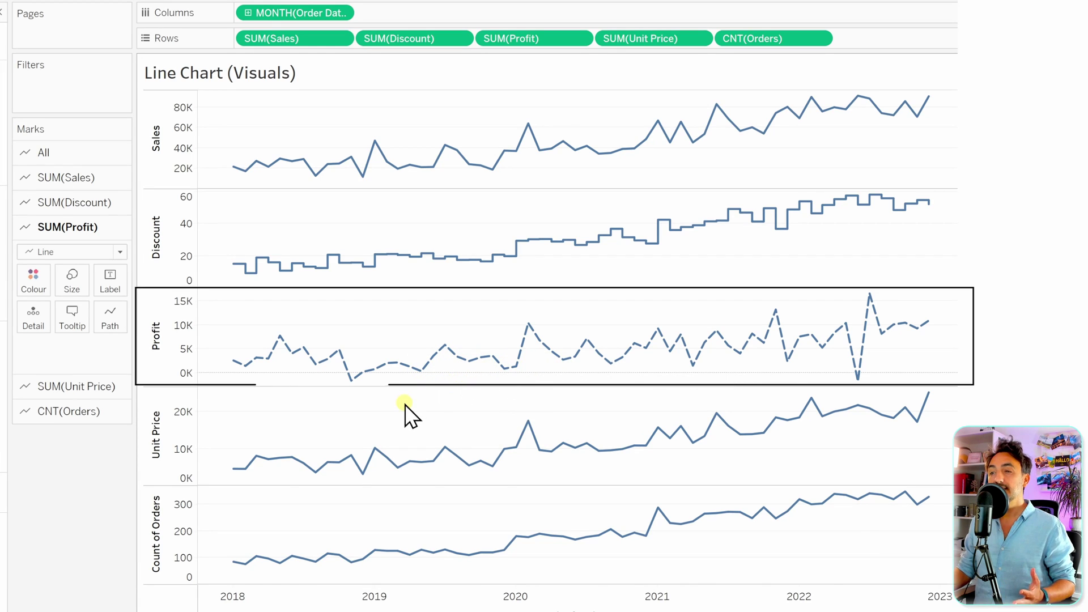
Show markers on all data points of the Unit Price line
left_click(87, 385)
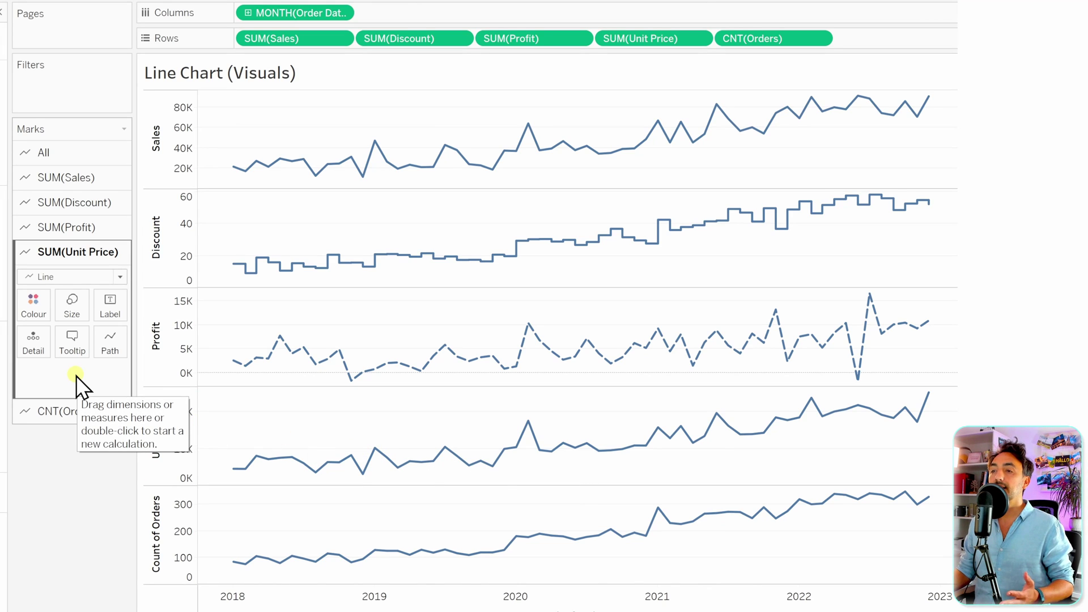
left_click(41, 315)
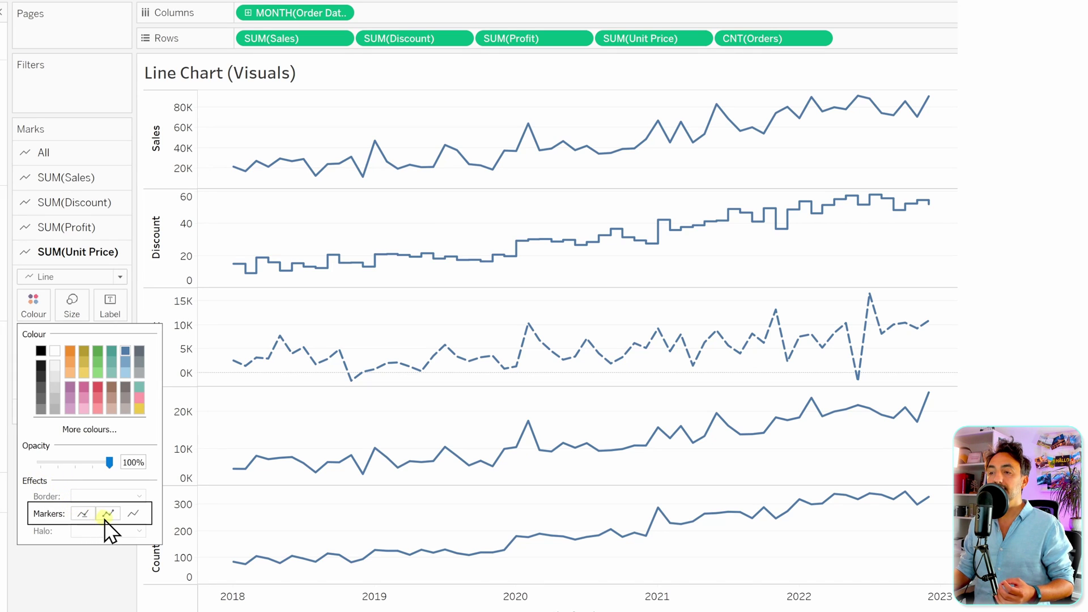
left_click(132, 513)
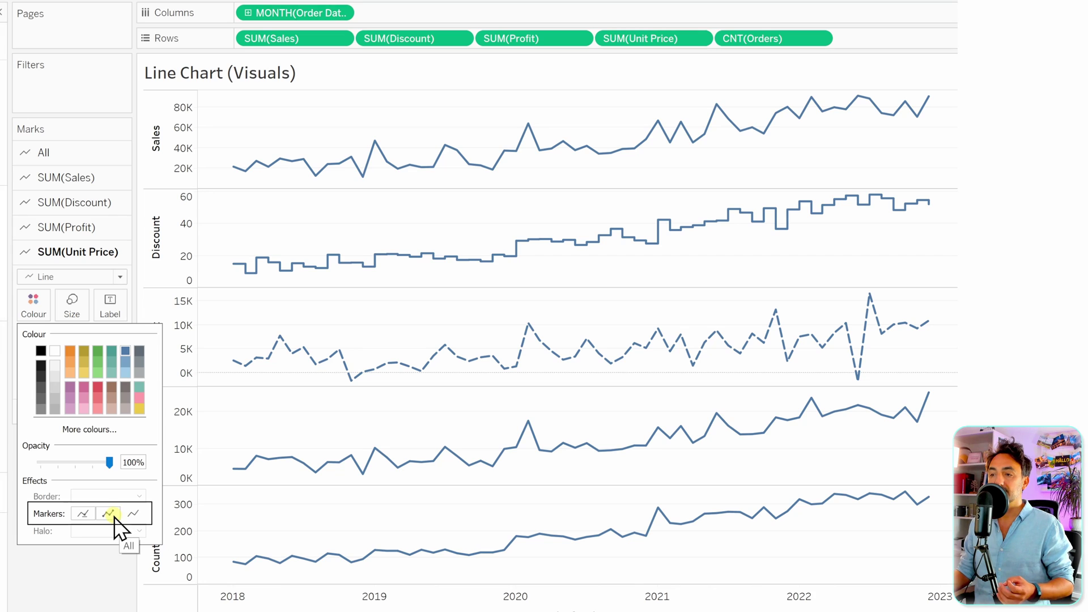
left_click(111, 514)
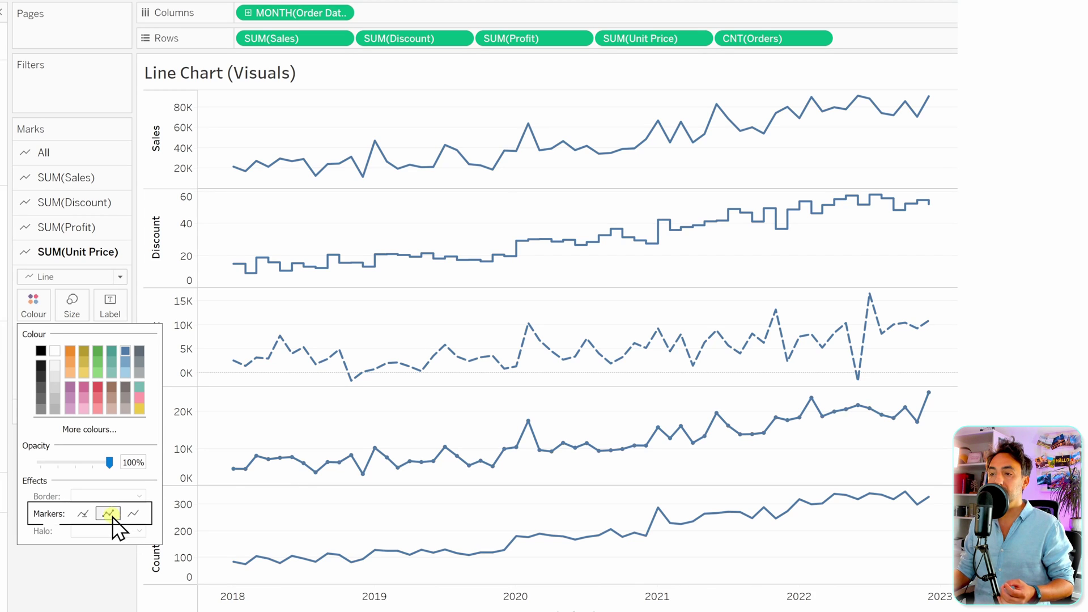
left_click(238, 437)
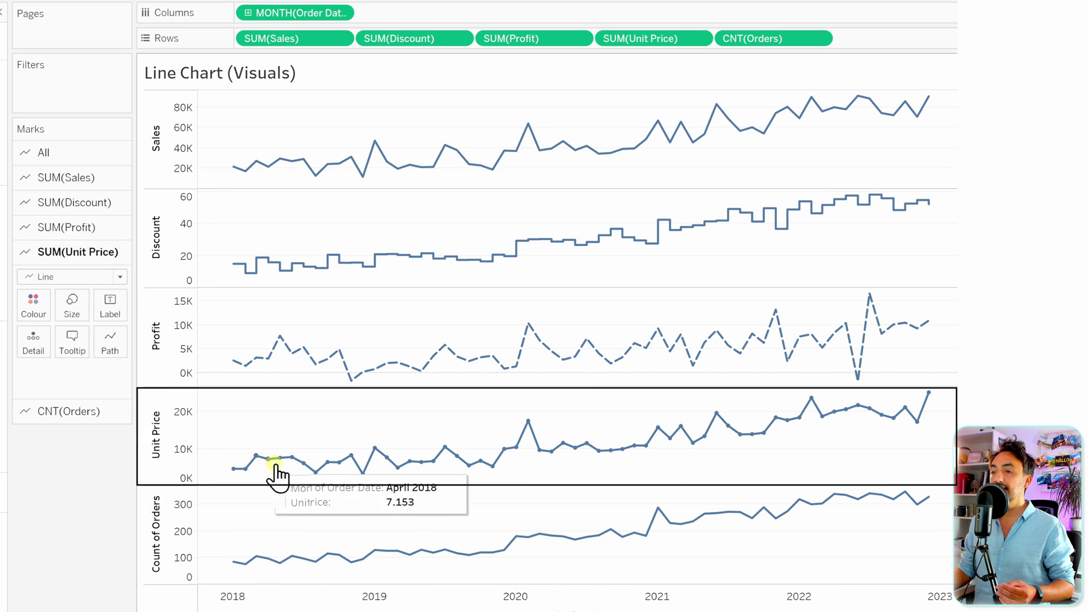
mouse_move(330, 479)
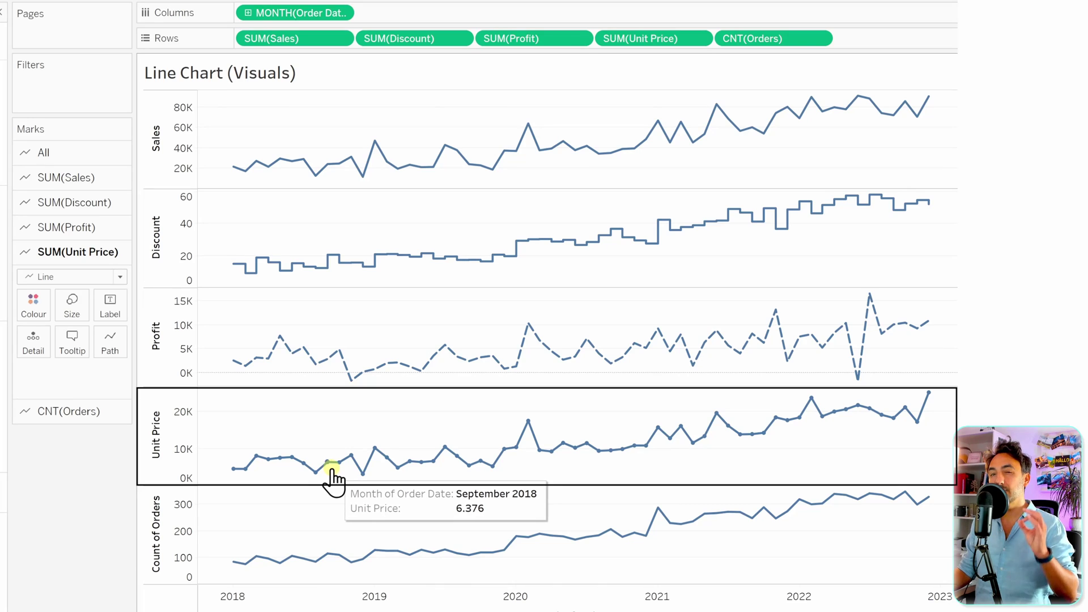
mouse_move(353, 460)
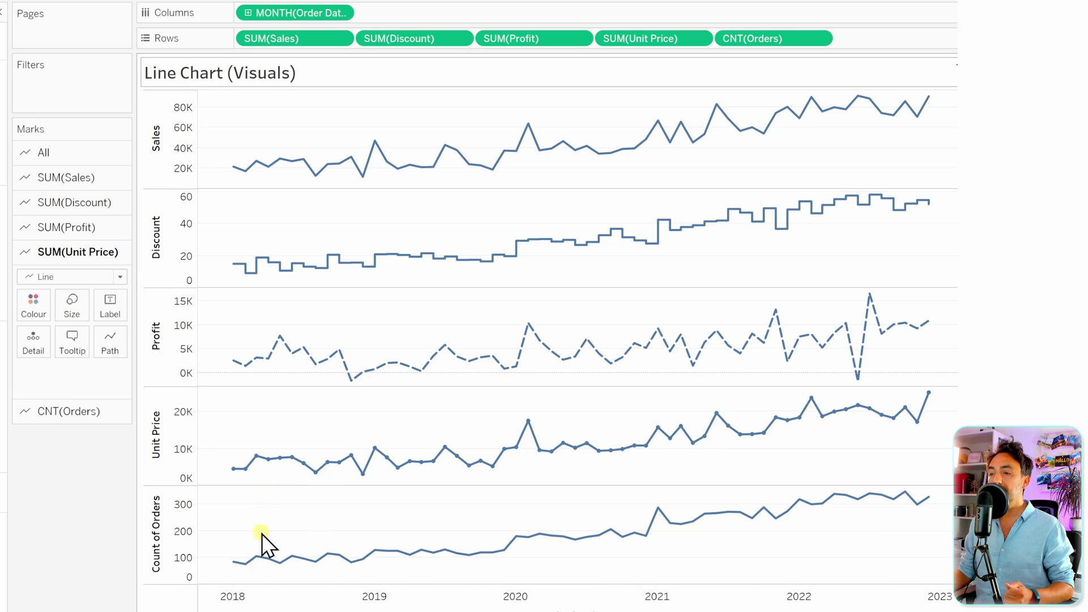
Assign the count of Orders to Size on the Orders marks to vary that line's thickness
left_click(86, 419)
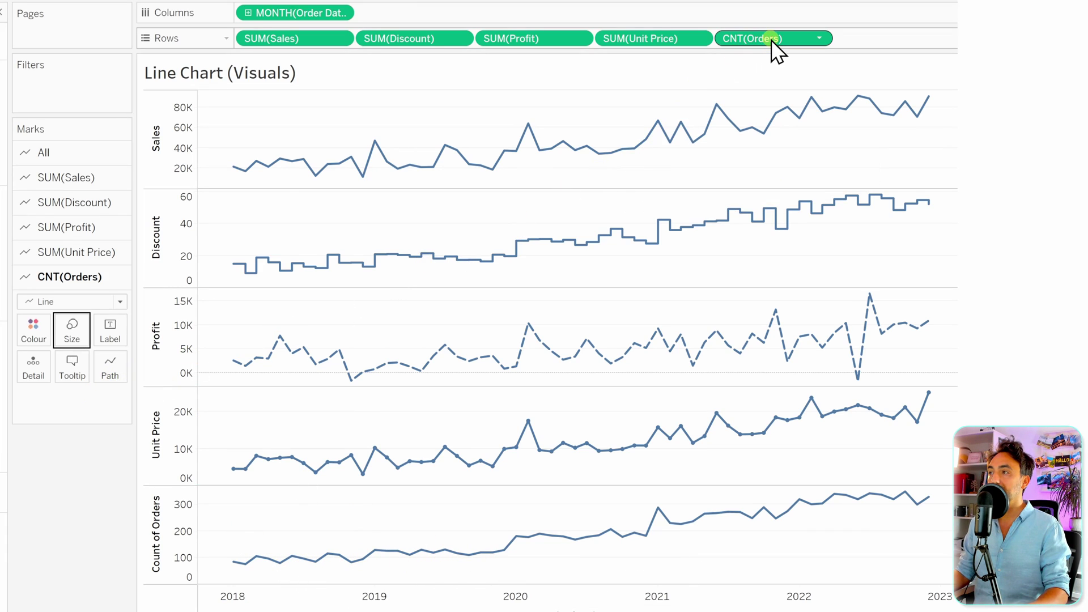
left_click_drag(776, 38, 80, 343)
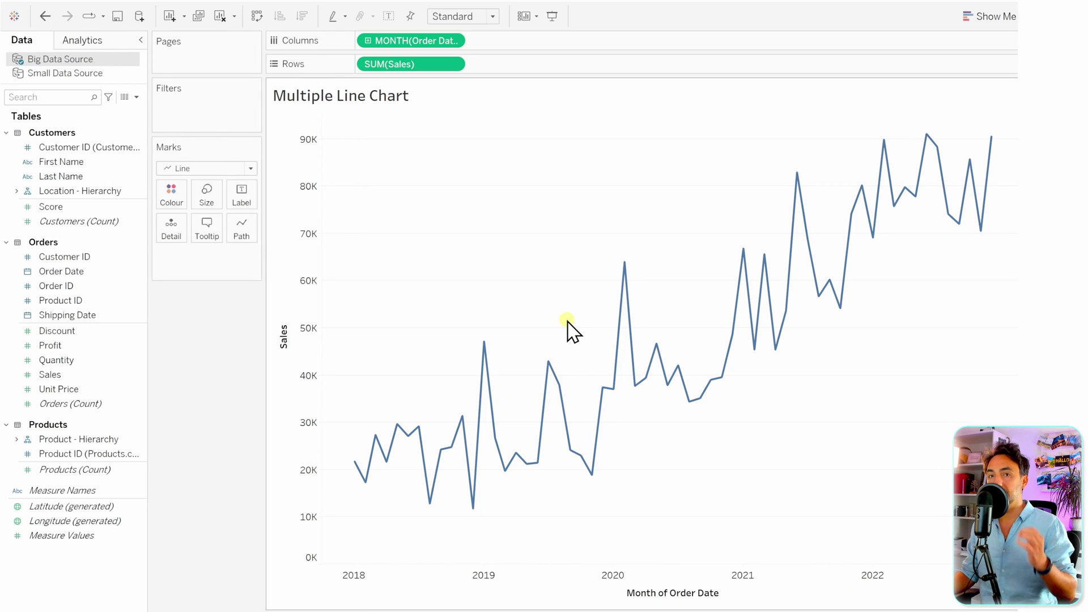
On the Multiple Line Chart sheet, colour the Sales lines by Category from Product - Hierarchy and set Order Date to continuous Quarter
left_click(36, 441)
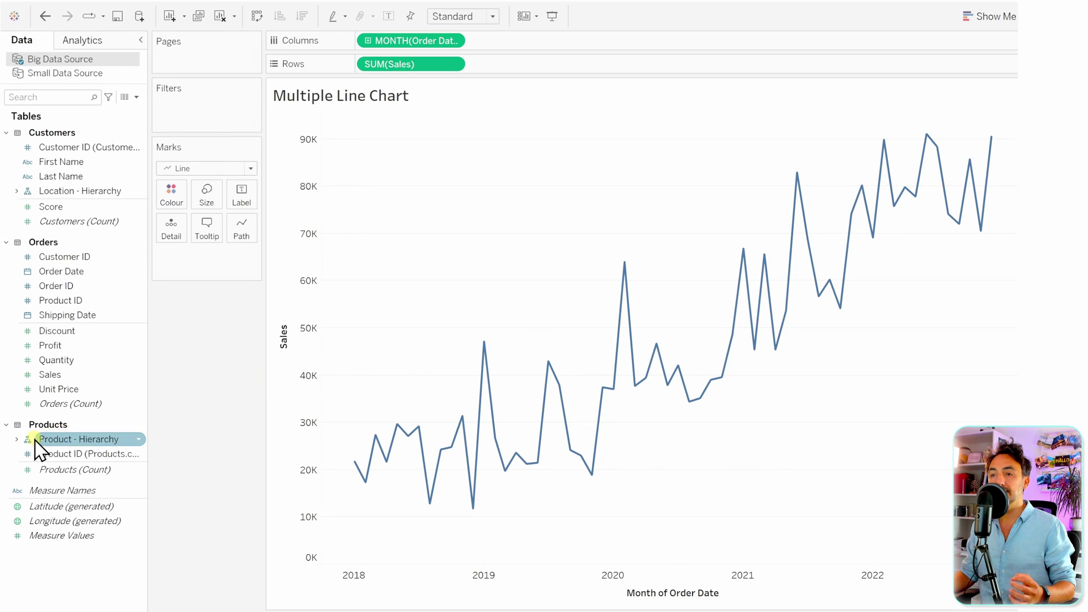
left_click(16, 439)
left_click_drag(51, 453, 169, 203)
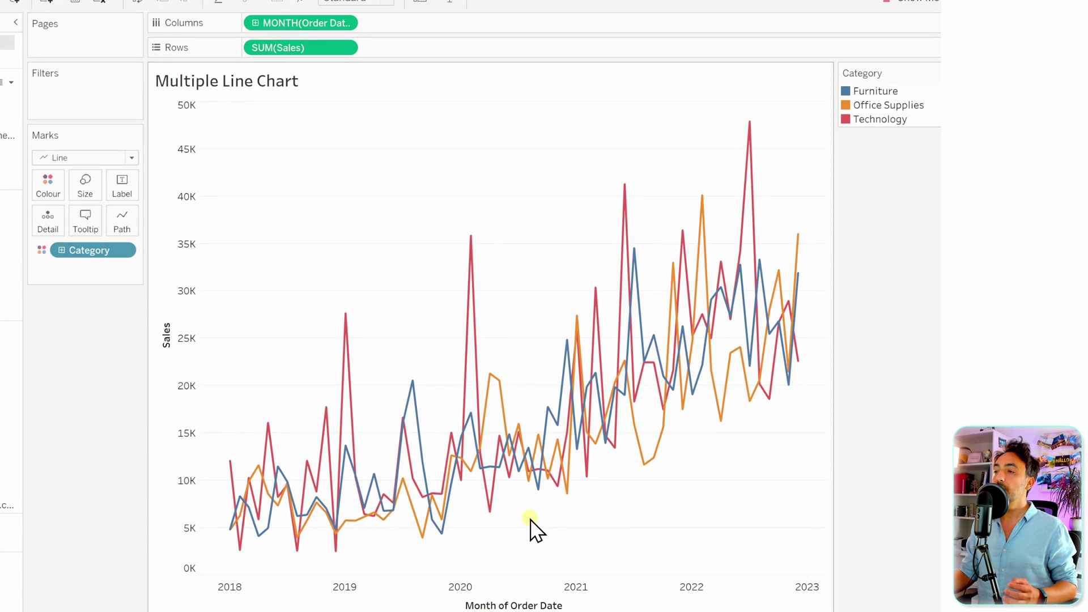
mouse_move(487, 404)
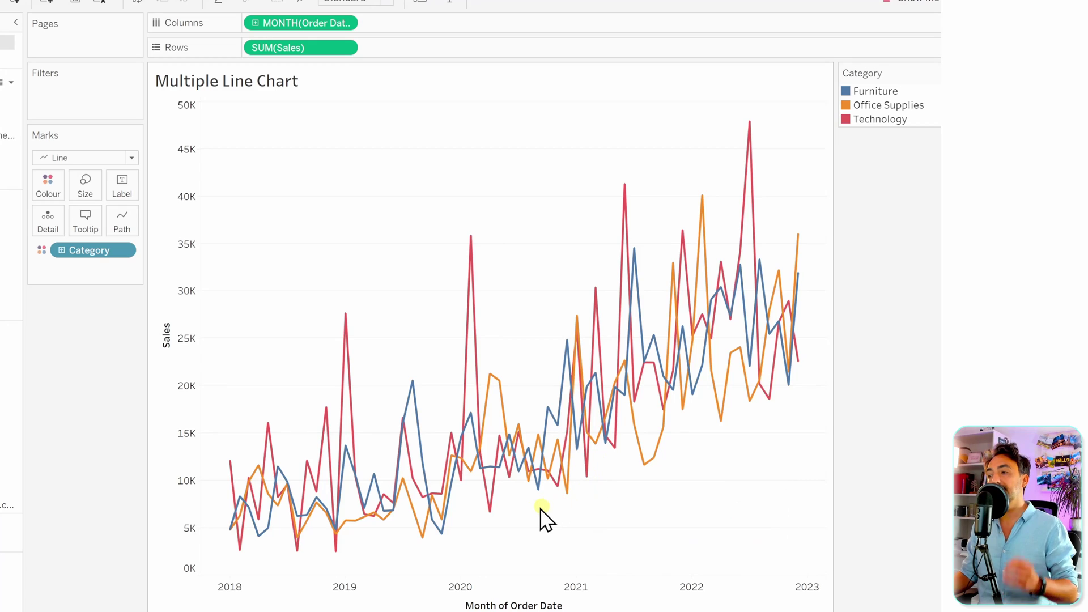
mouse_move(565, 437)
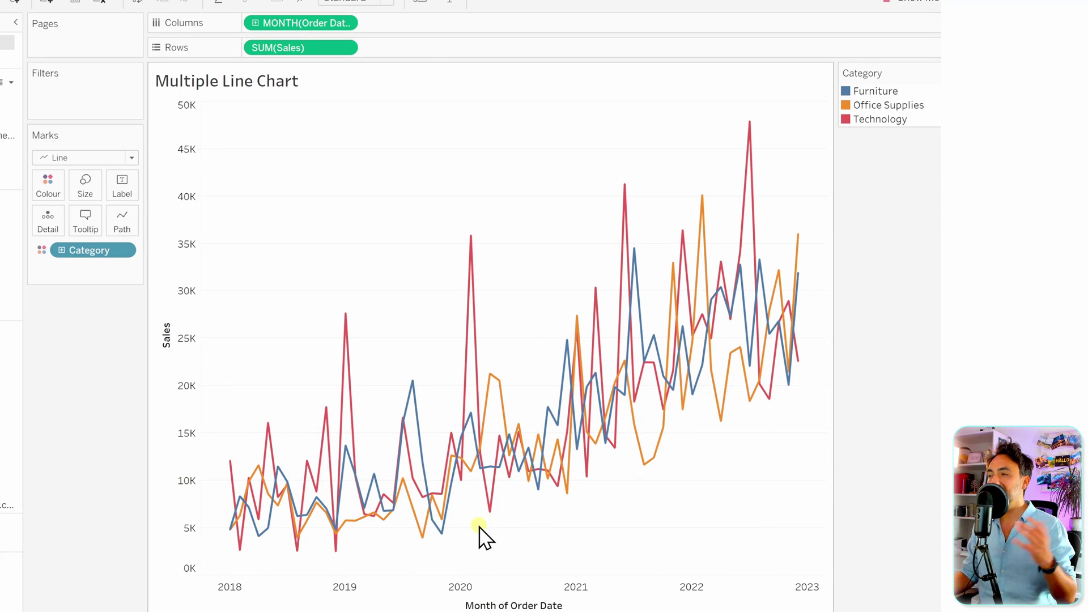
mouse_move(450, 448)
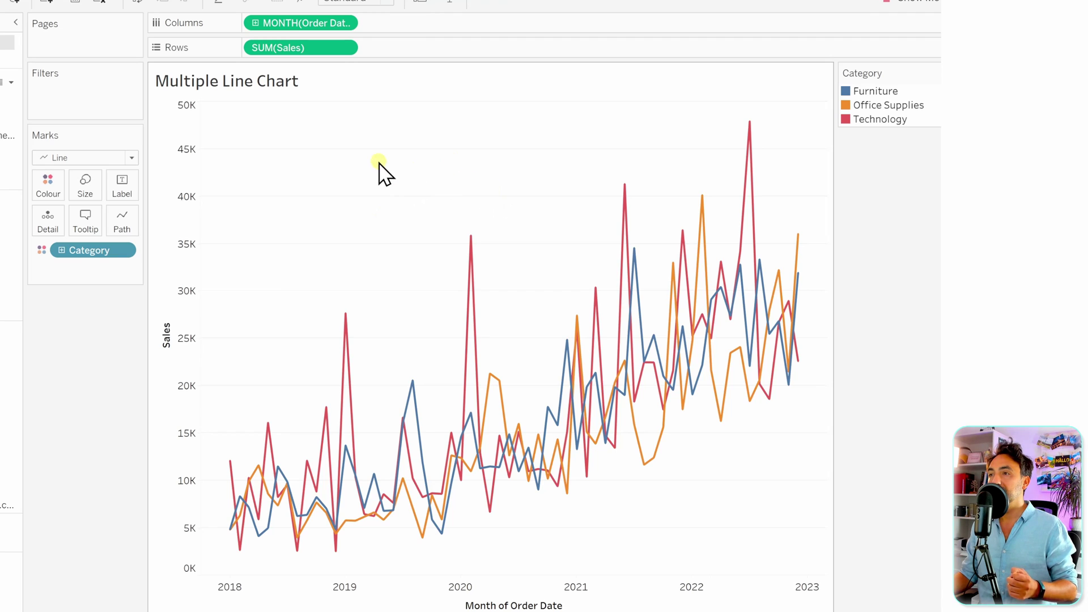
right_click(286, 25)
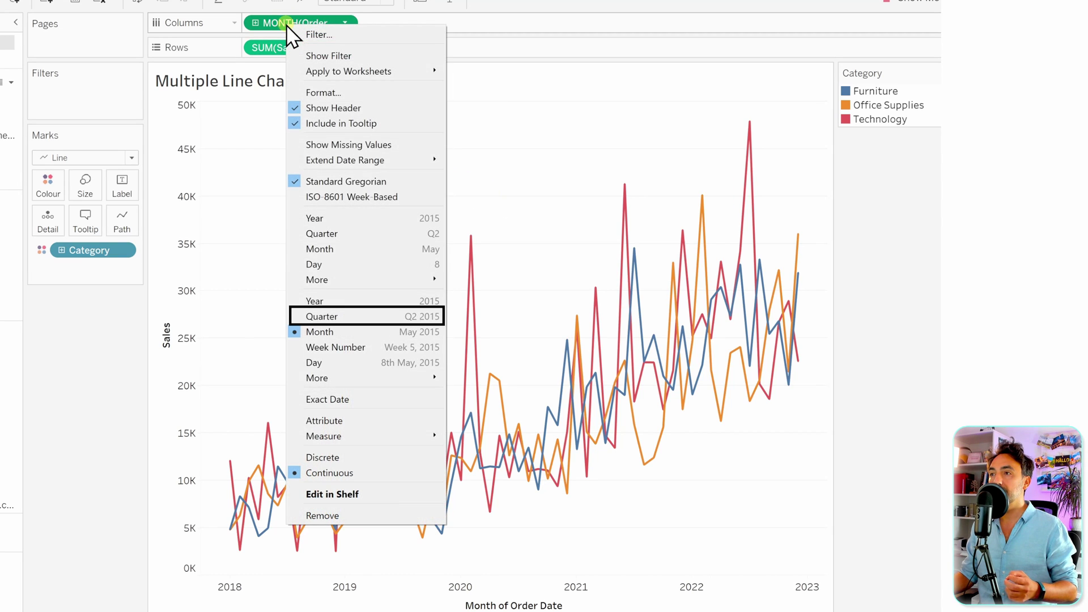
left_click(385, 317)
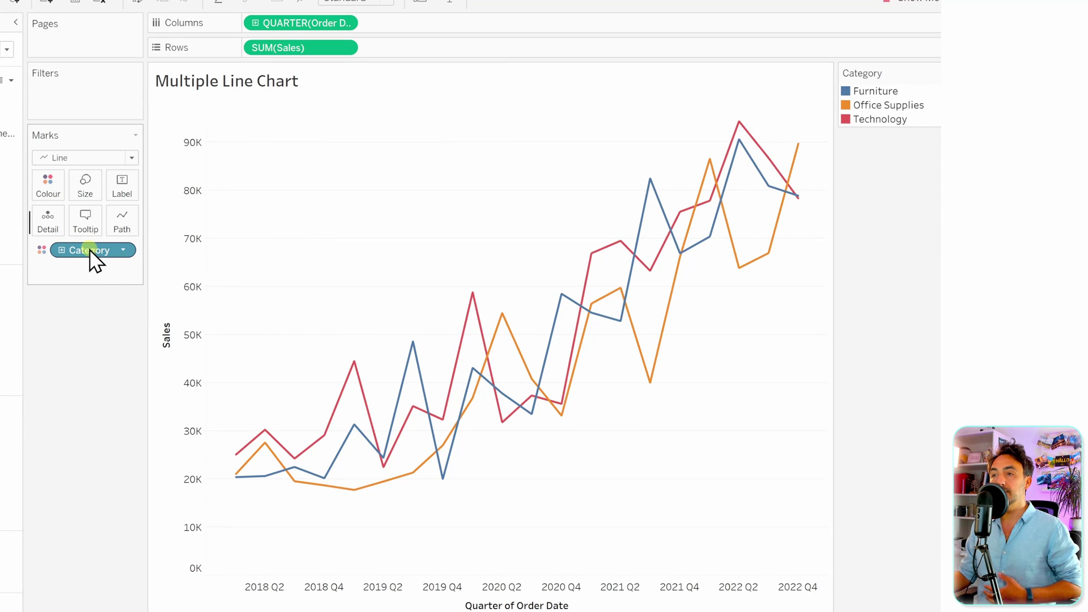
Move Category from Colour to Detail, and put it back on Colour
left_click_drag(92, 257, 48, 221)
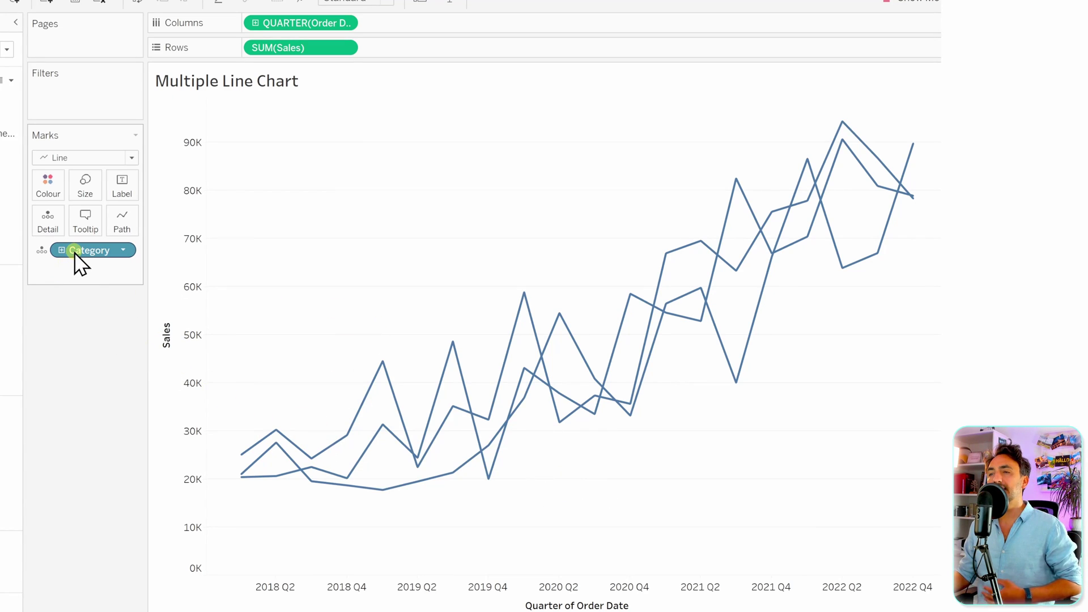
left_click_drag(76, 253, 49, 193)
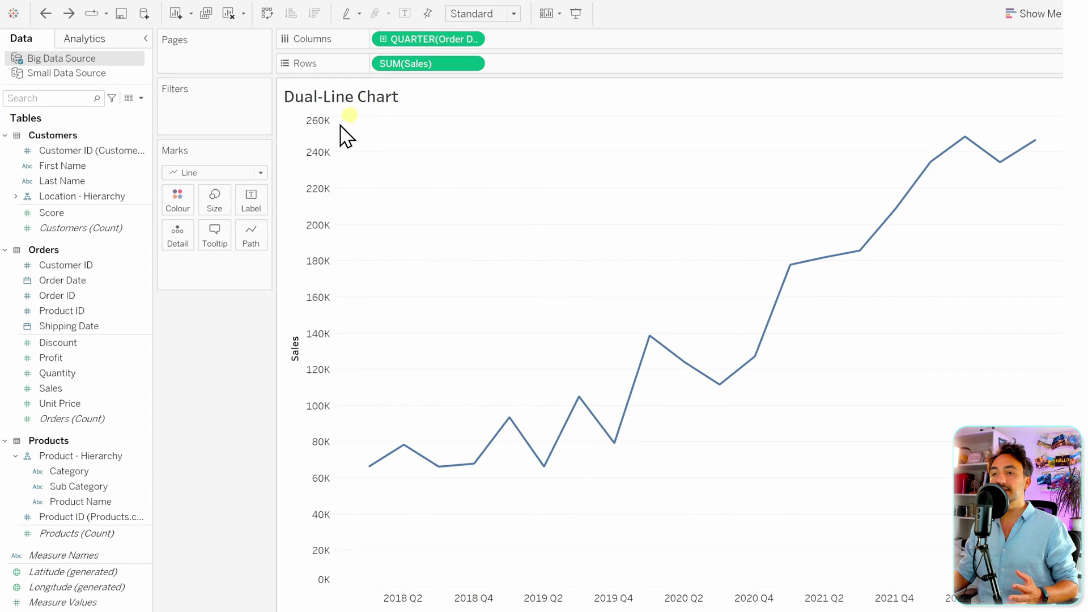
On the Dual-Line Chart sheet, add Profit to rows after Sales and combine both lines on a dual axis
left_click(129, 360)
left_click_drag(72, 359, 548, 66)
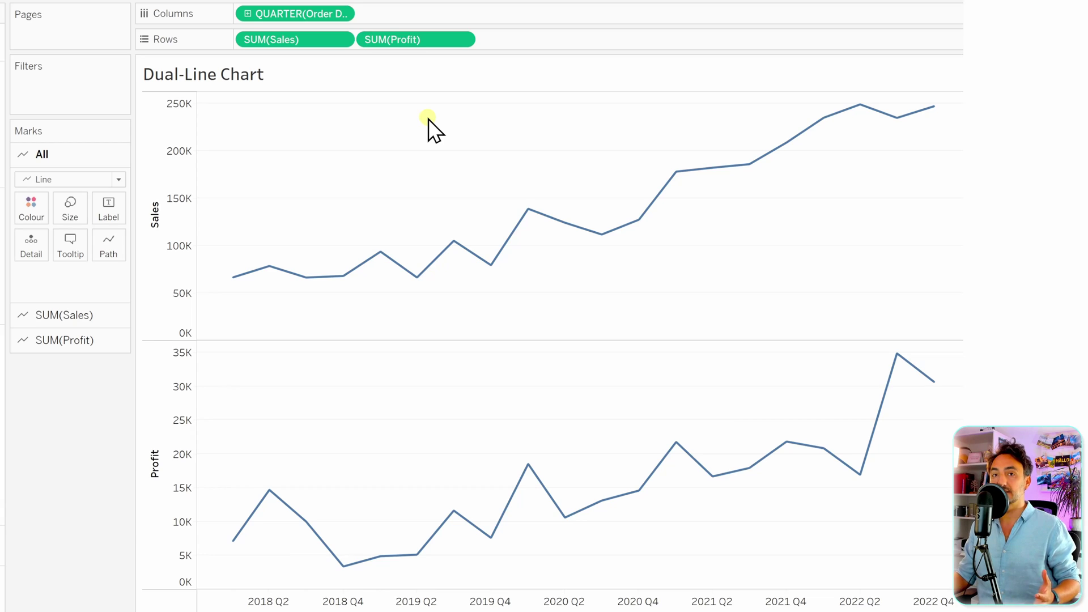
right_click(416, 40)
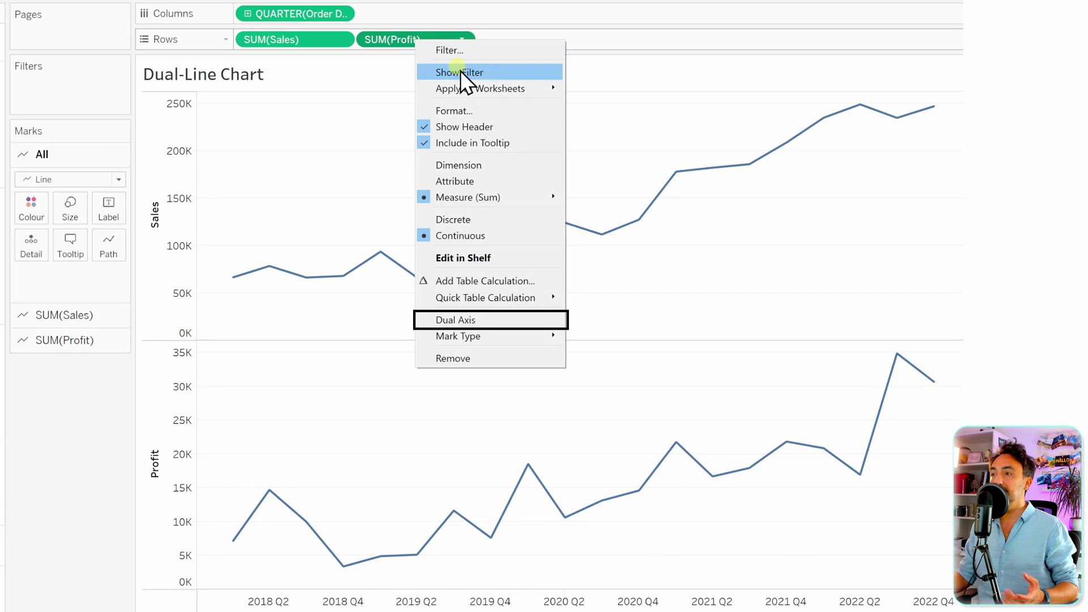
left_click(486, 323)
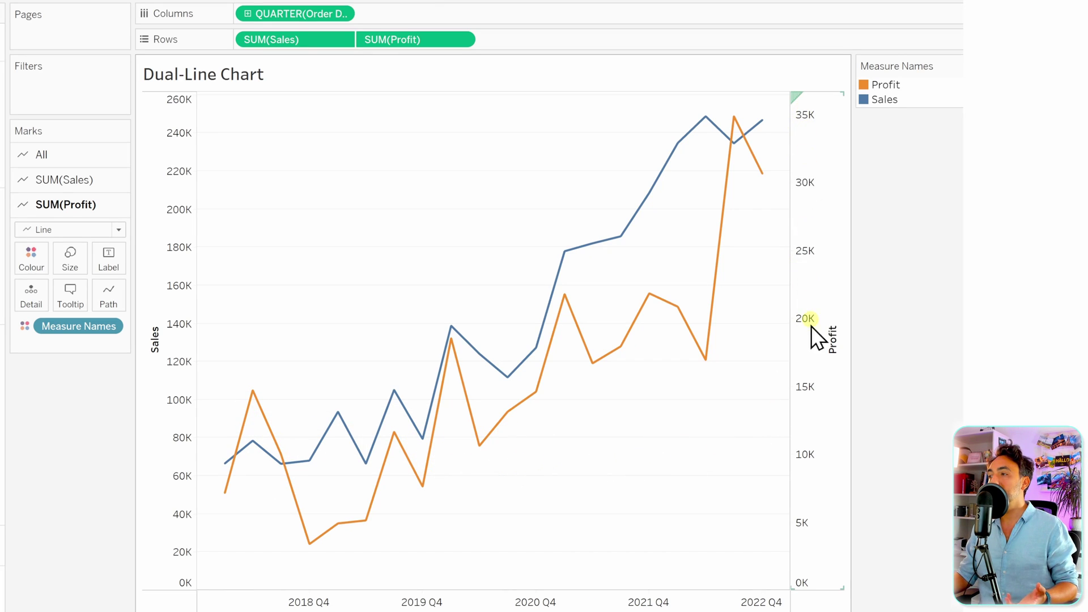
right_click(814, 294)
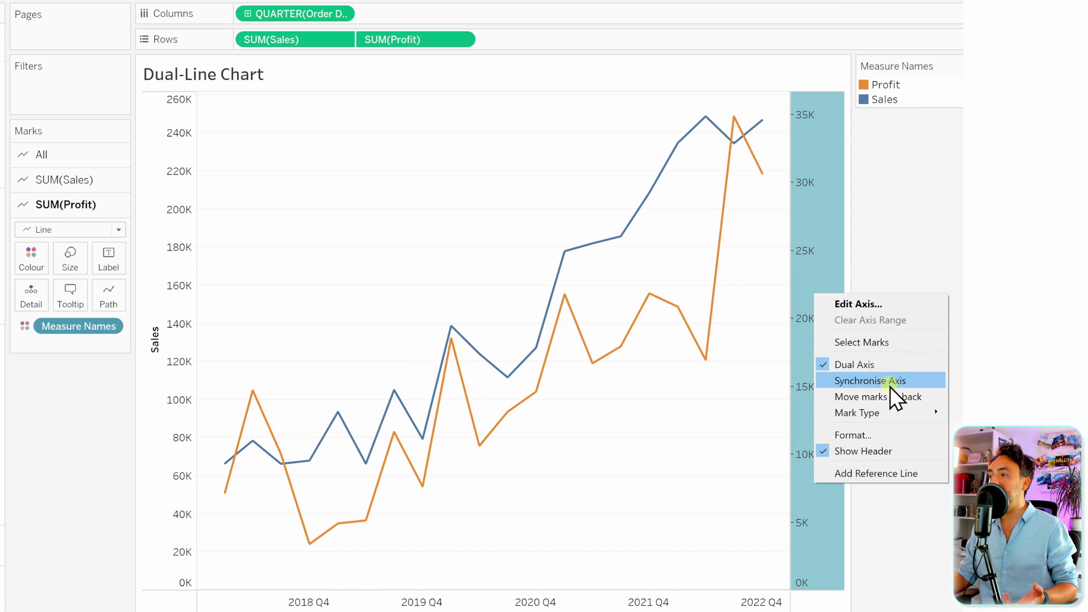
left_click(589, 455)
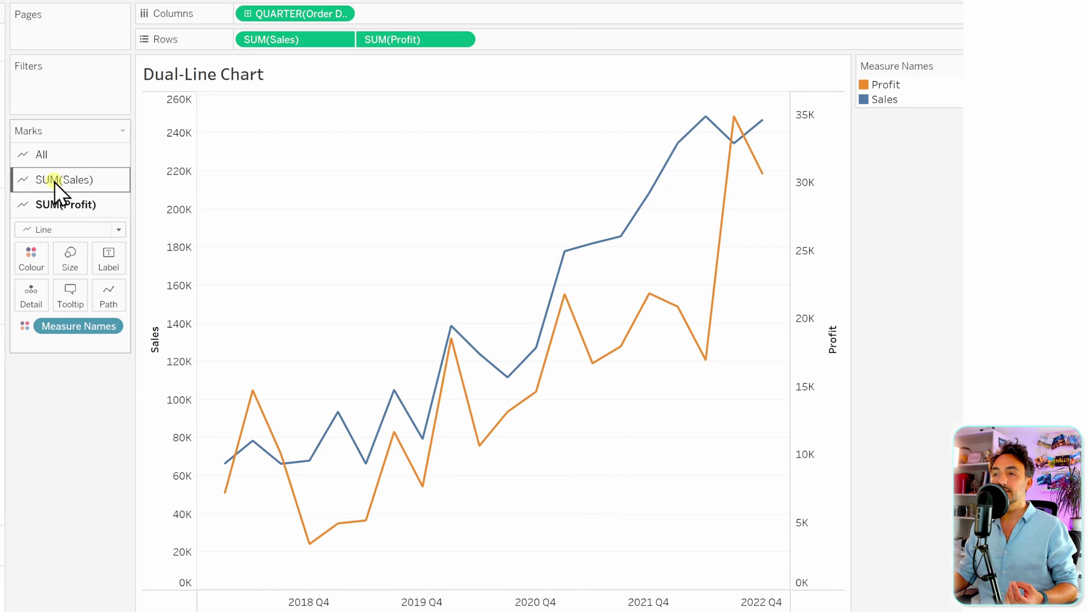
Change the Profit line's pattern to dashed on the Dual-Line Chart sheet
left_click(106, 289)
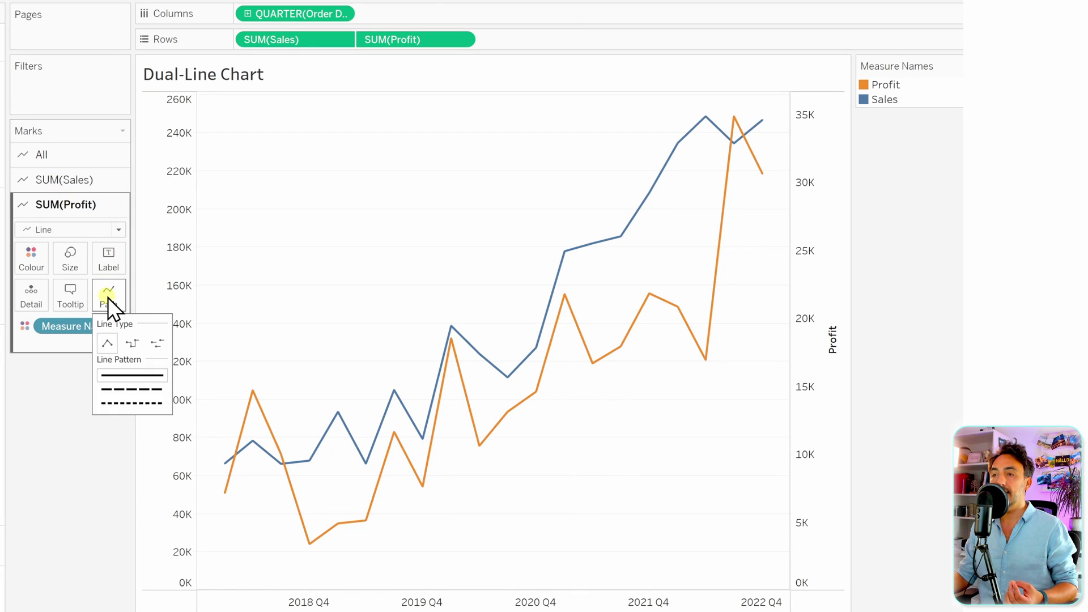
left_click(148, 390)
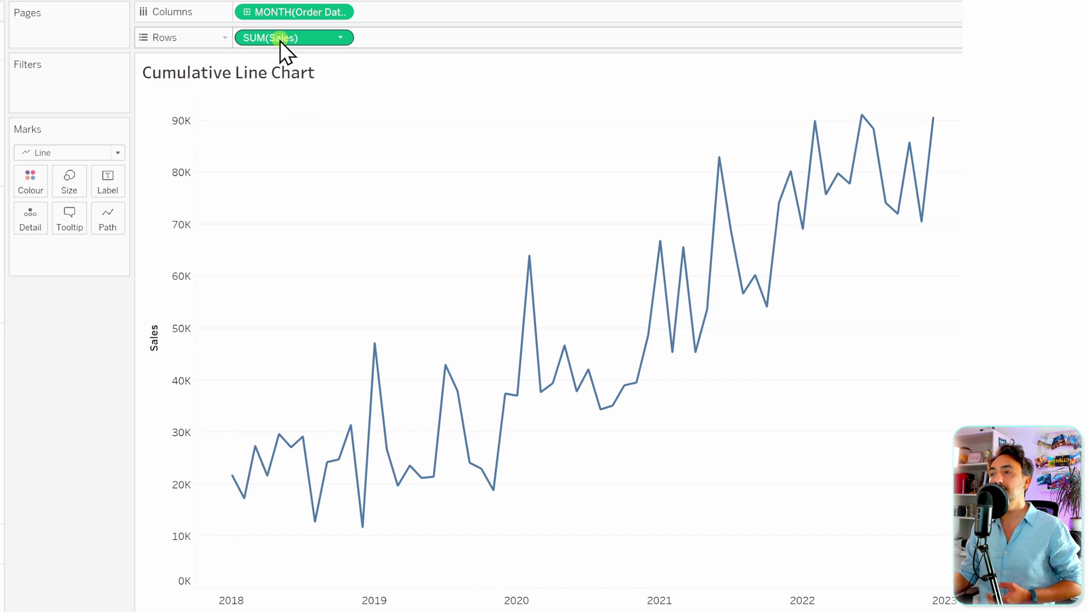
On the Cumulative Line Chart sheet, apply the Running Total quick table calculation to Sales and colour the line by Category
right_click(298, 38)
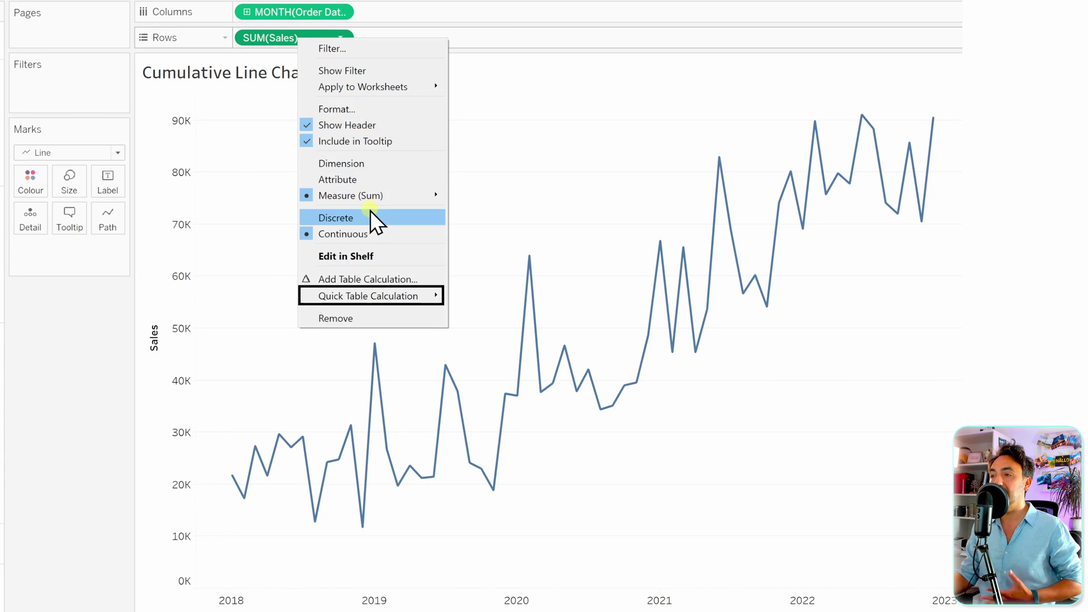
mouse_move(408, 300)
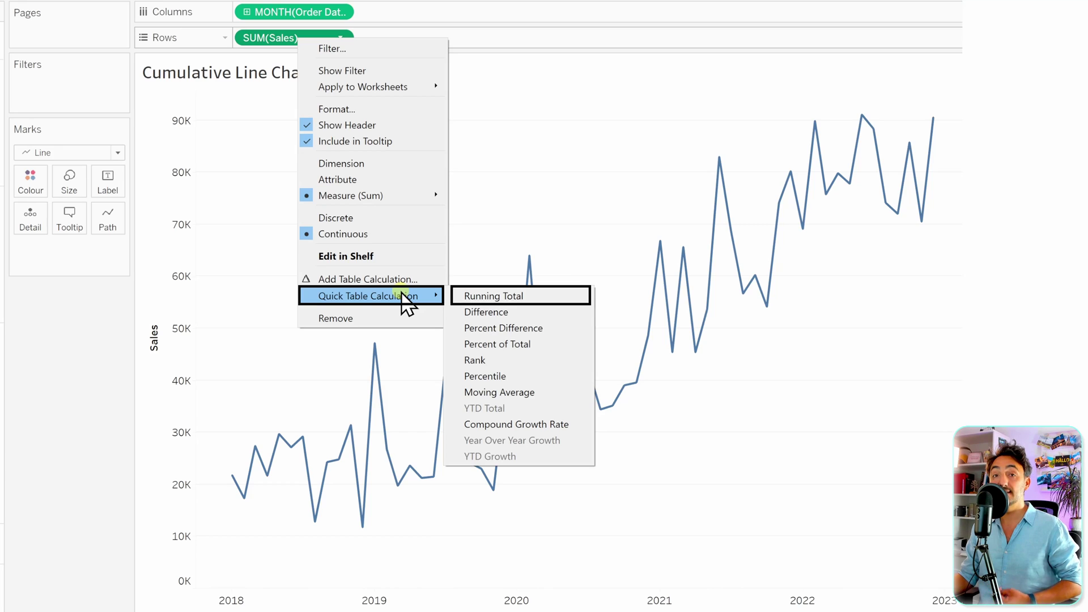
left_click(545, 297)
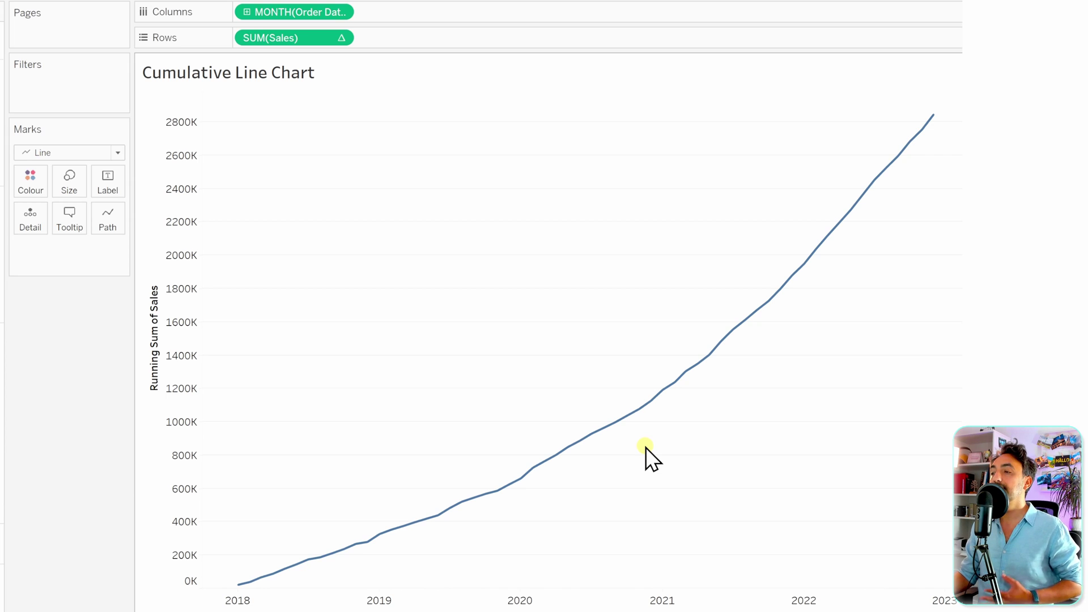
mouse_move(288, 568)
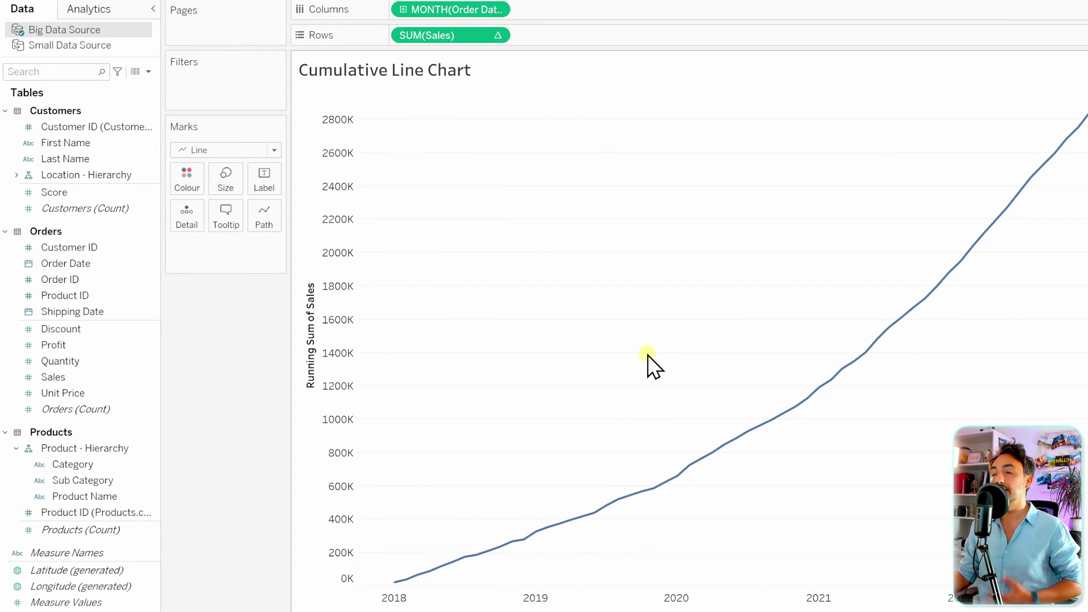
left_click_drag(93, 463, 196, 180)
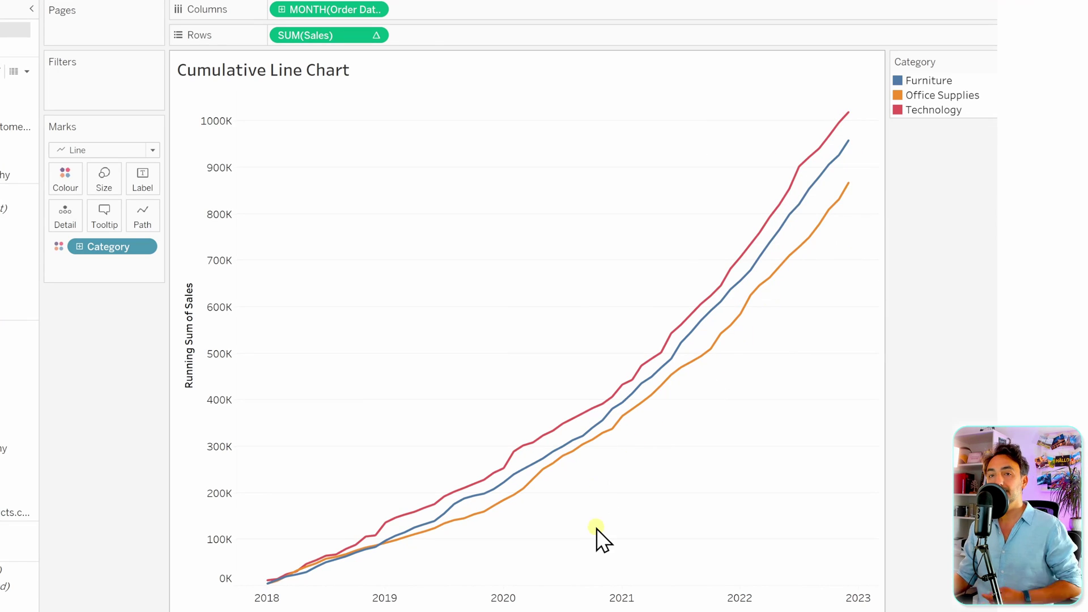
Show mark labels on the cumulative lines for Line Ends only, with the start-of-line label turned off
left_click(145, 182)
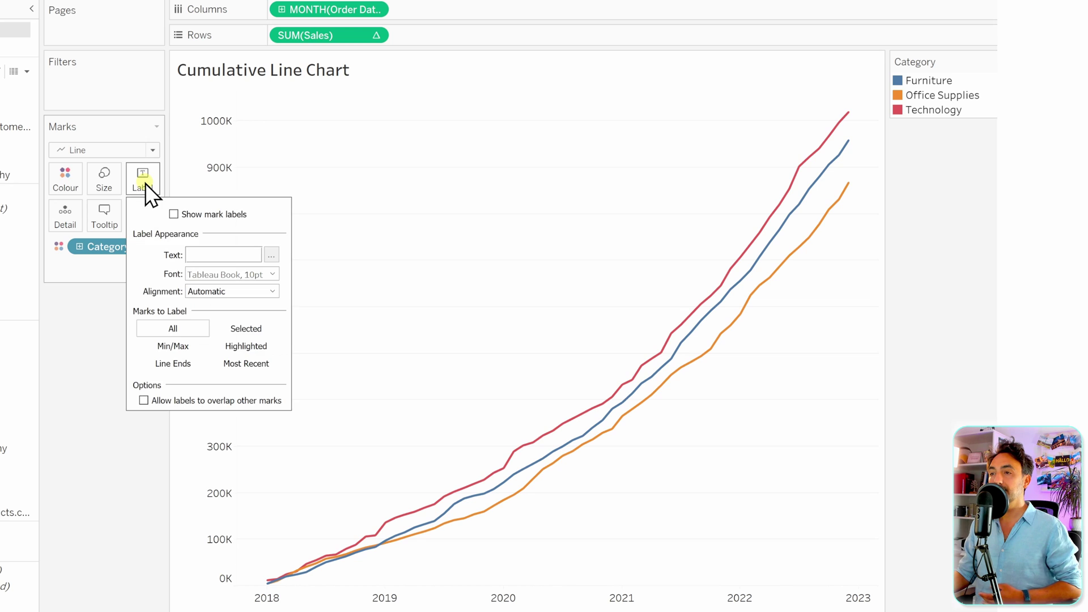
left_click(174, 215)
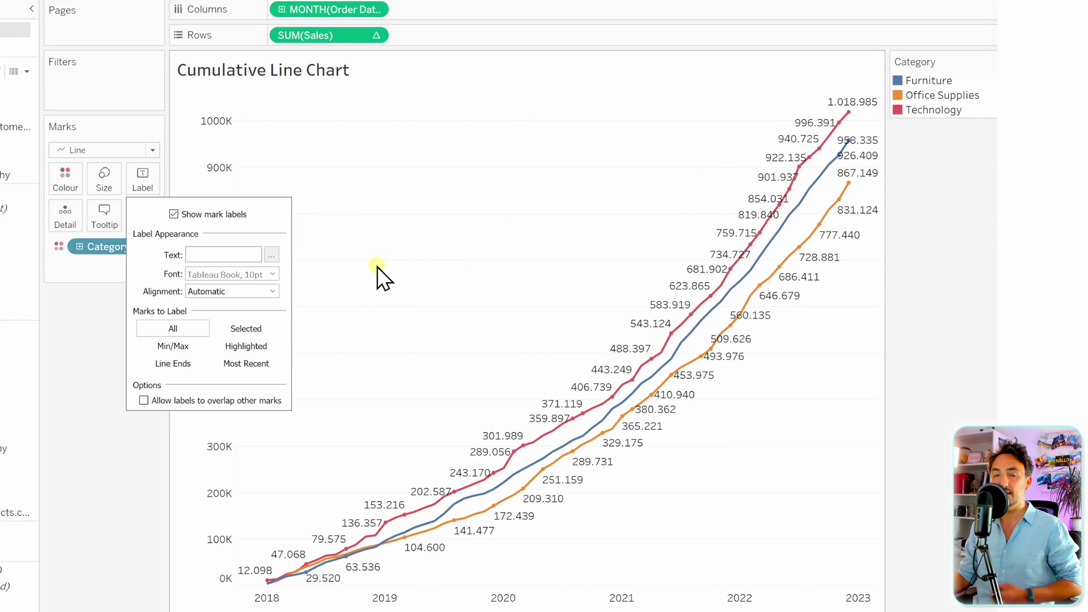
left_click(185, 365)
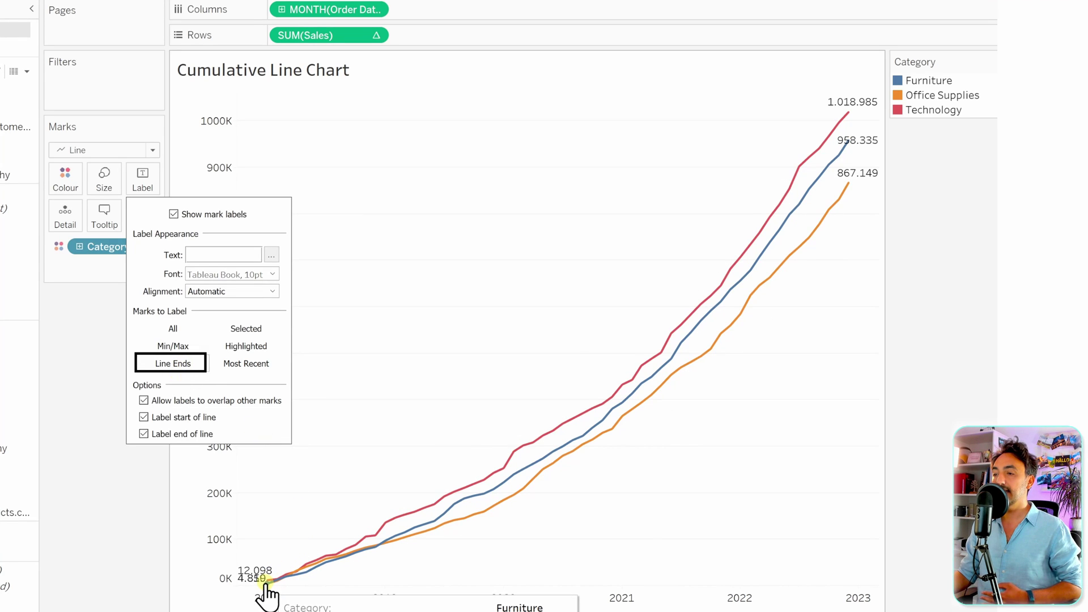
mouse_move(844, 148)
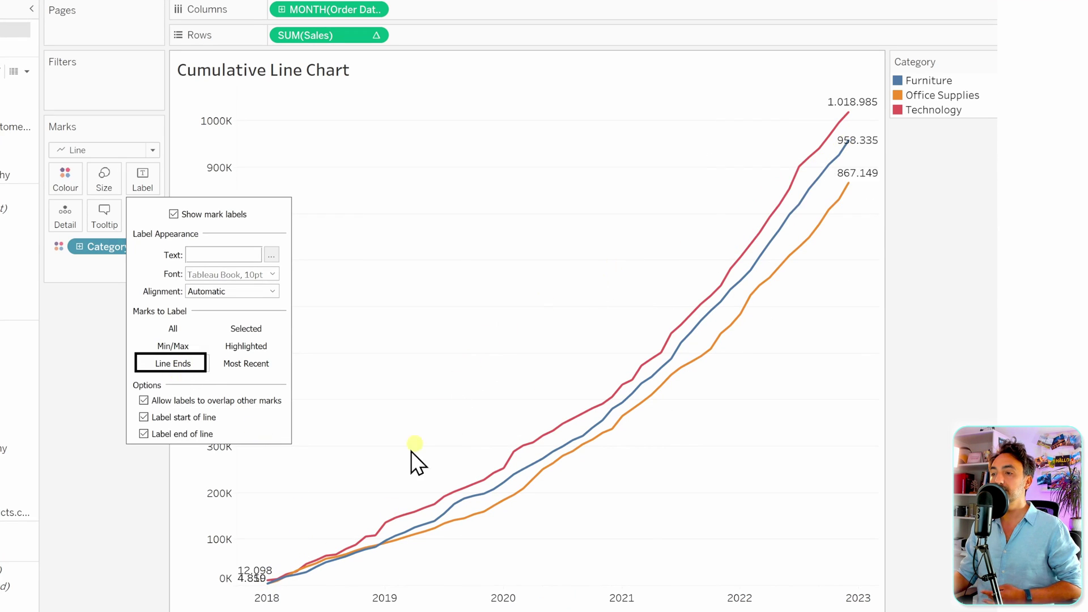
mouse_move(250, 579)
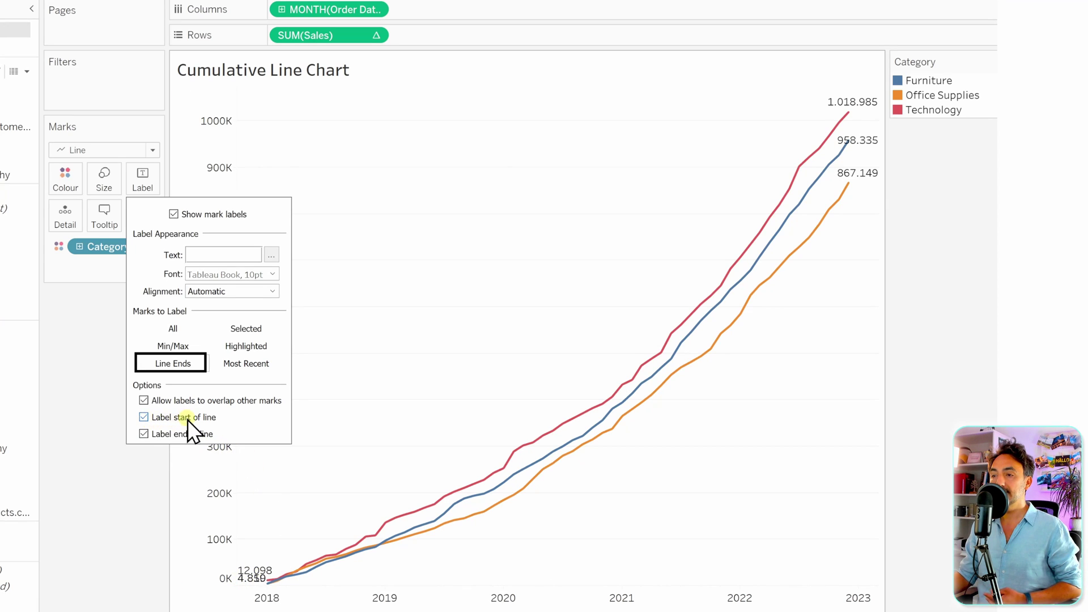
left_click(144, 417)
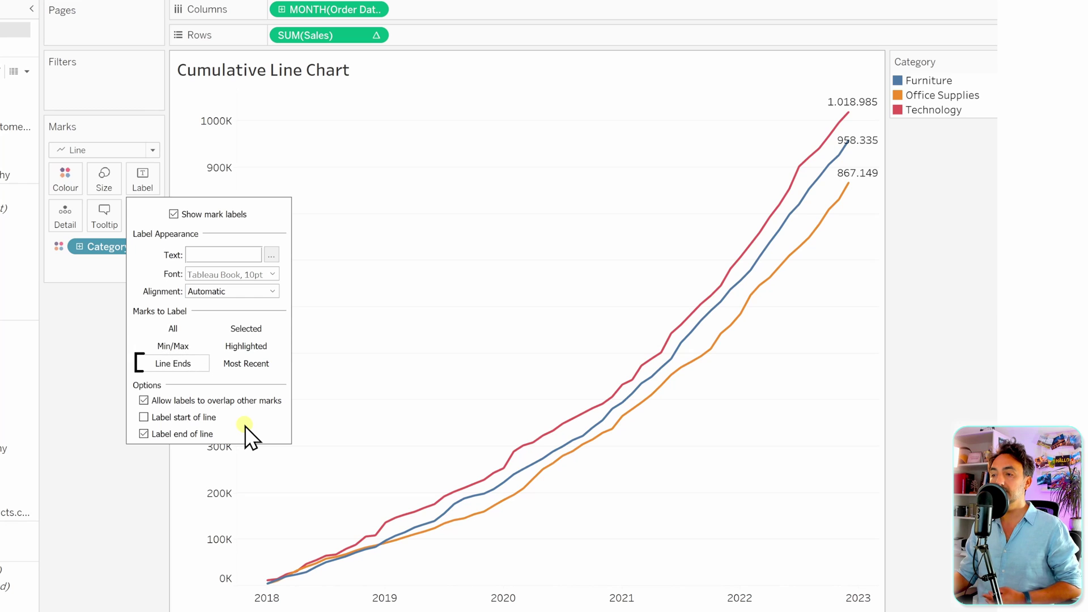
left_click(434, 392)
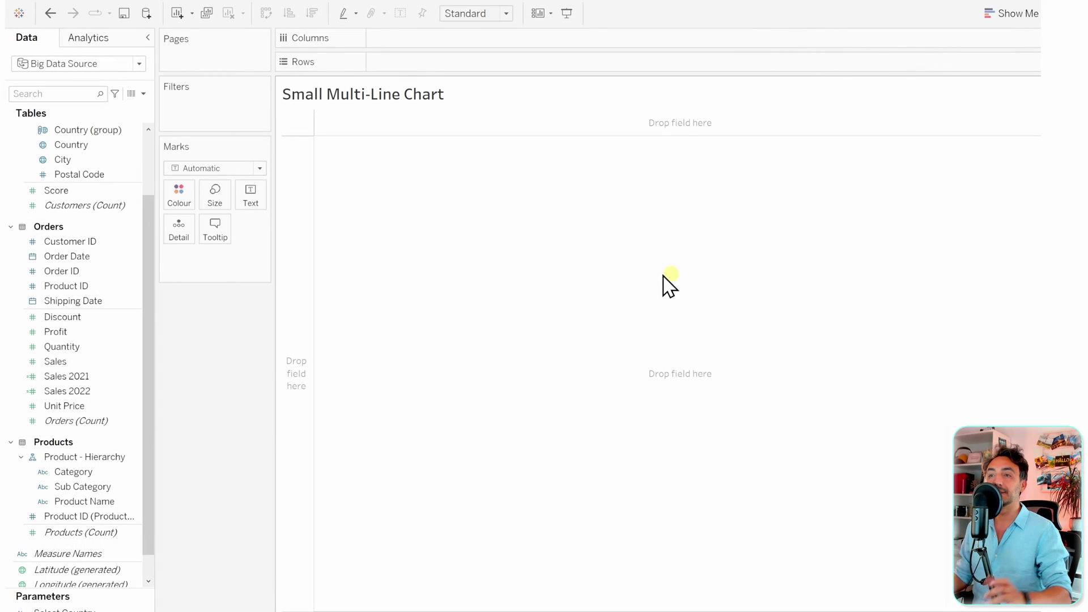
On the Small Multi-Line Chart sheet, place Order Date on columns and Sales on rows
left_click(92, 262)
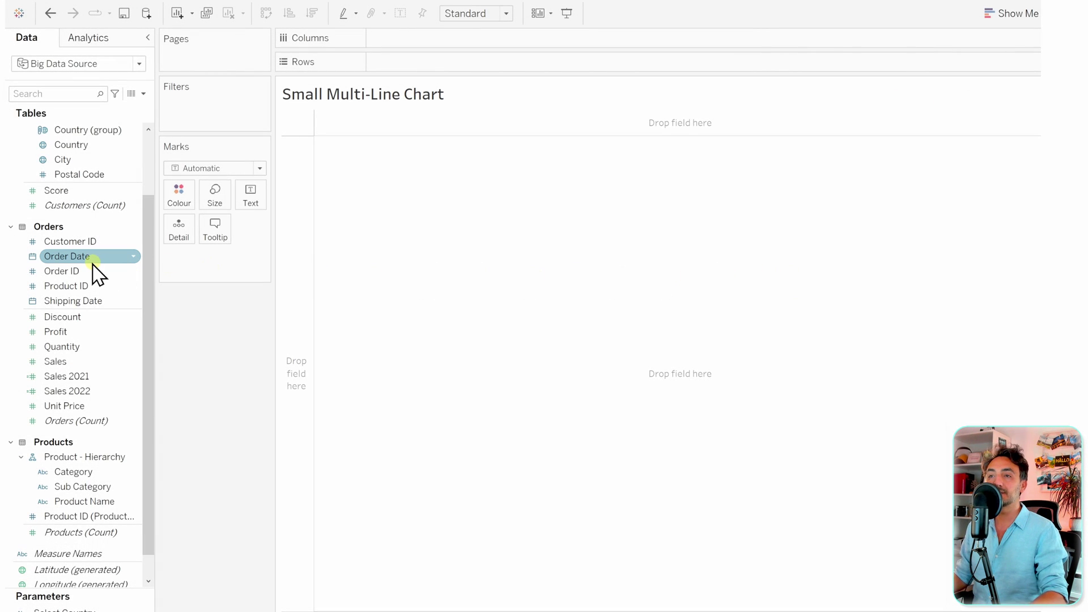
left_click_drag(92, 262, 429, 49)
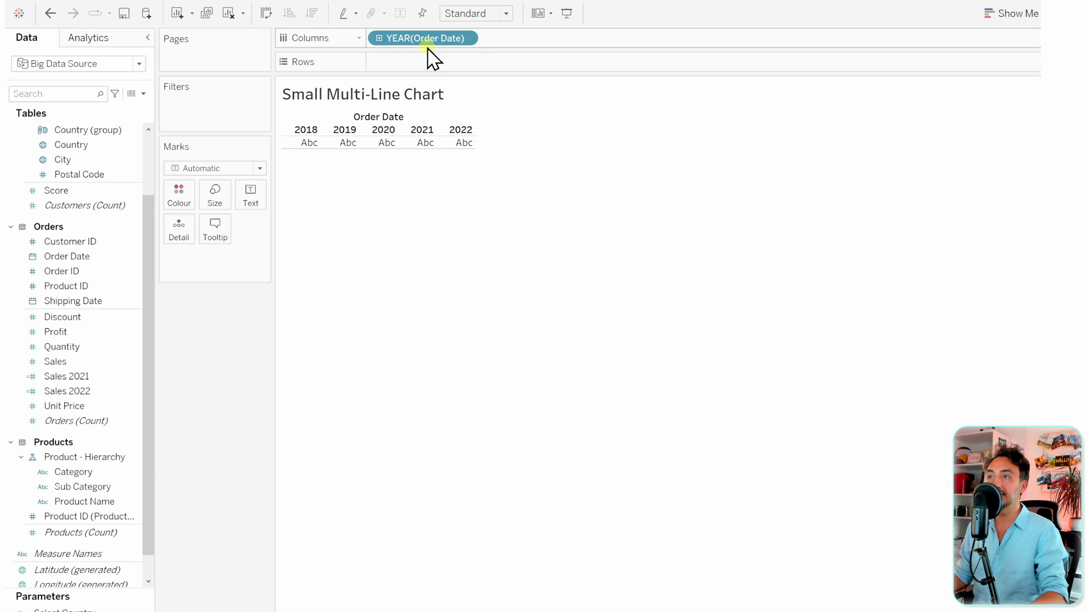
left_click(111, 365)
left_click_drag(110, 366, 442, 63)
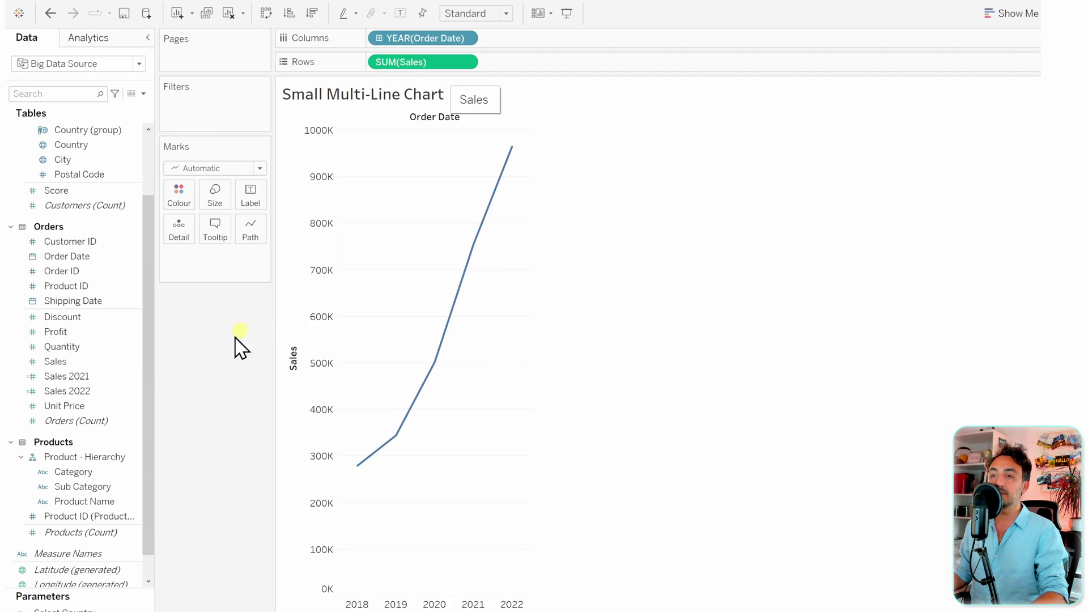
Split the chart by Category on rows before Sales and Country on columns, and set the mark type to Line
left_click_drag(62, 473, 375, 63)
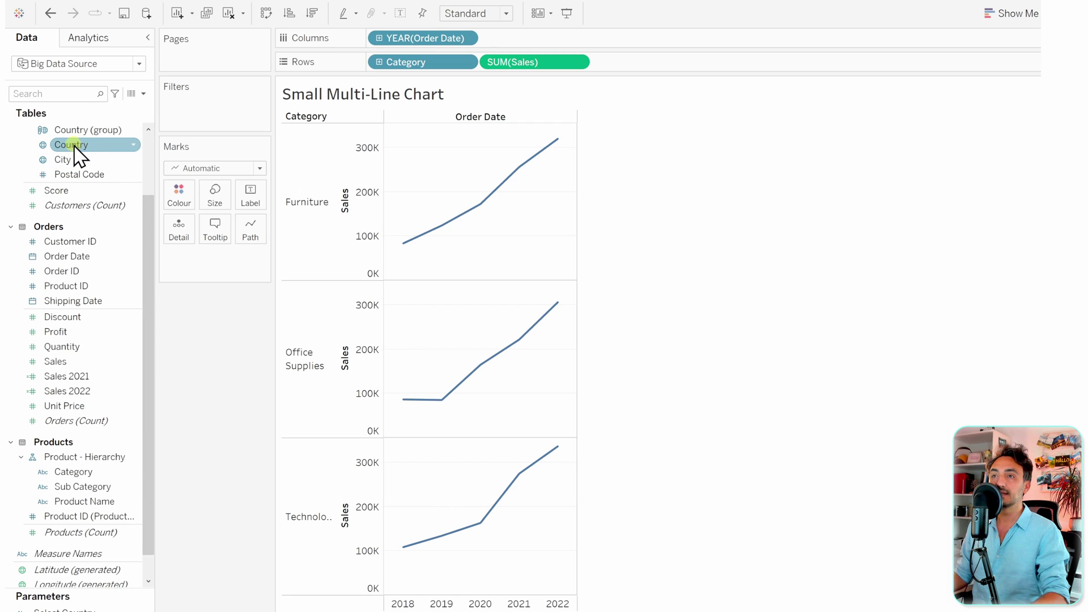
left_click_drag(72, 146, 525, 39)
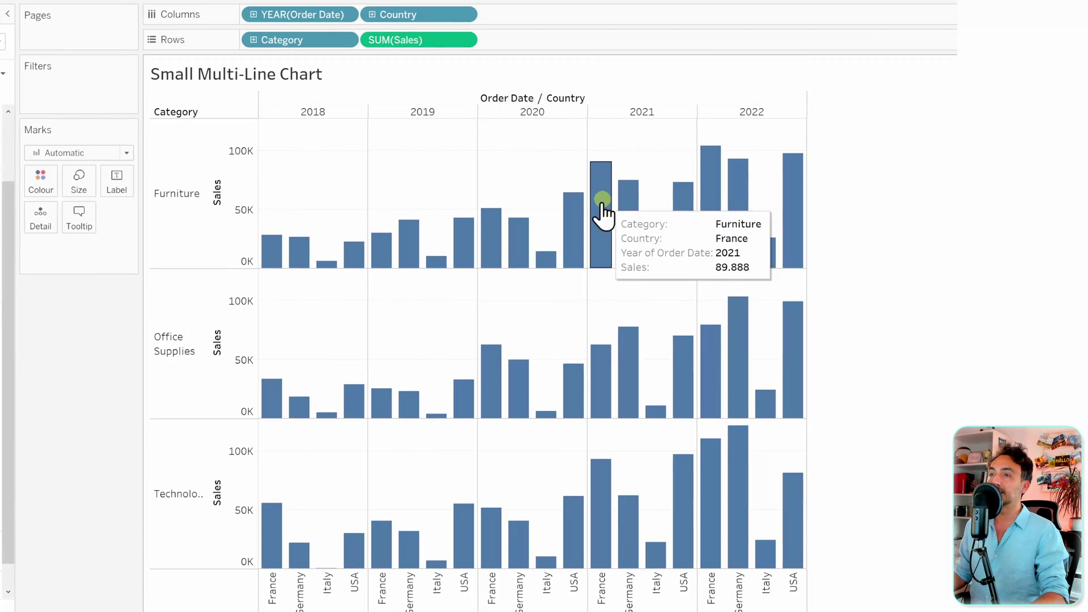
left_click(96, 154)
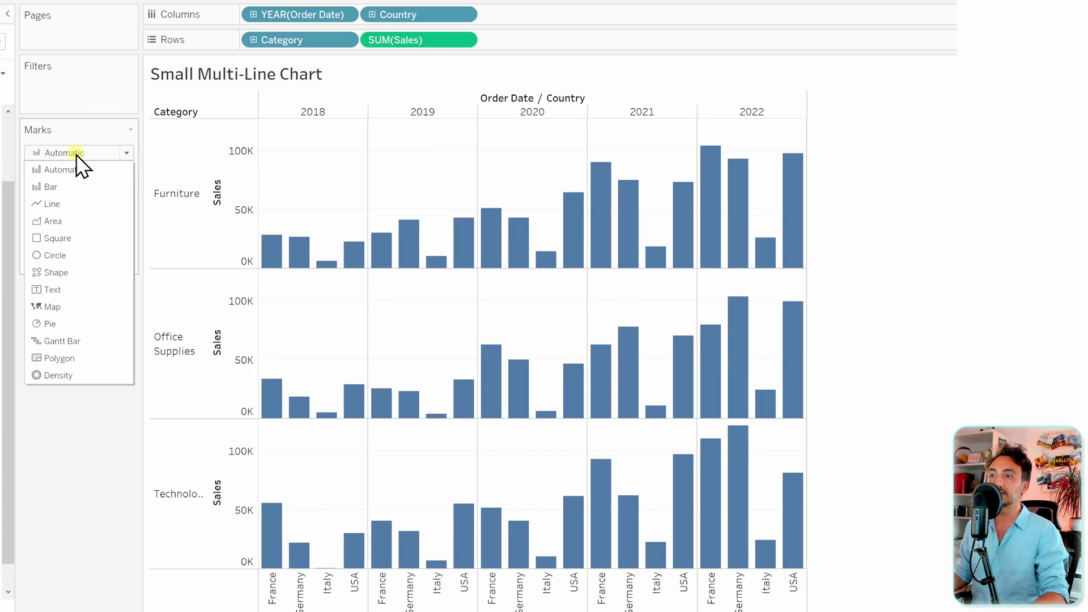
left_click(76, 205)
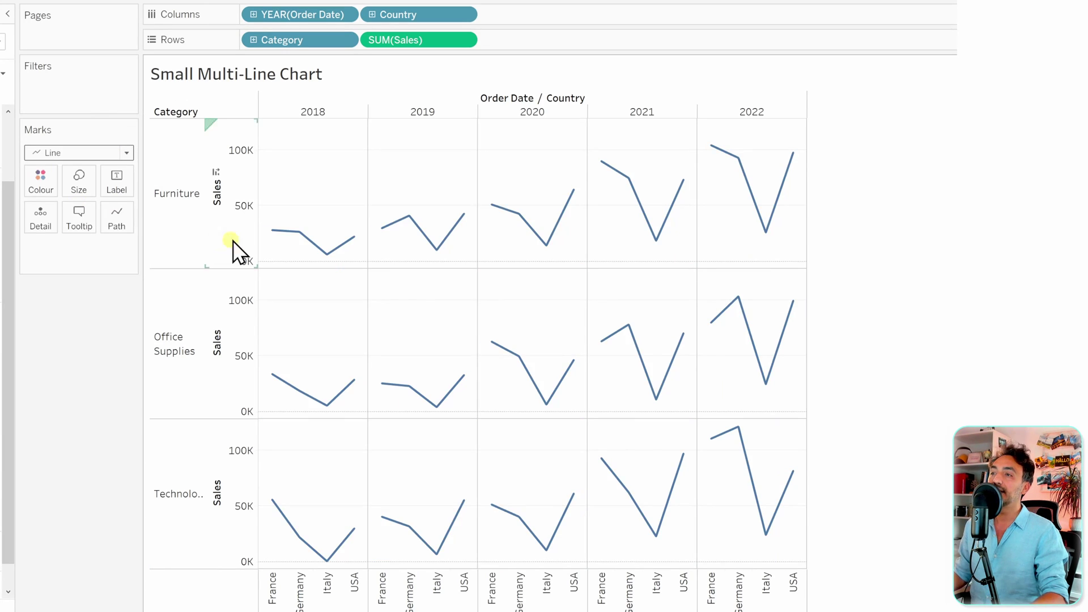
Set Order Date to continuous Month and colour the lines by Country while keeping Country on columns
mouse_move(409, 219)
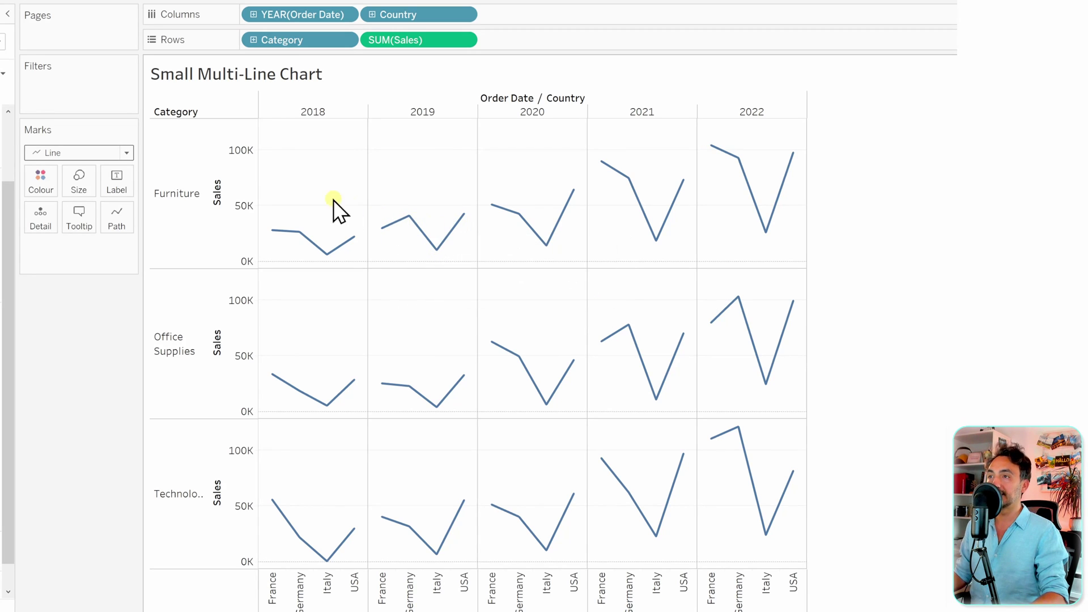
right_click(288, 14)
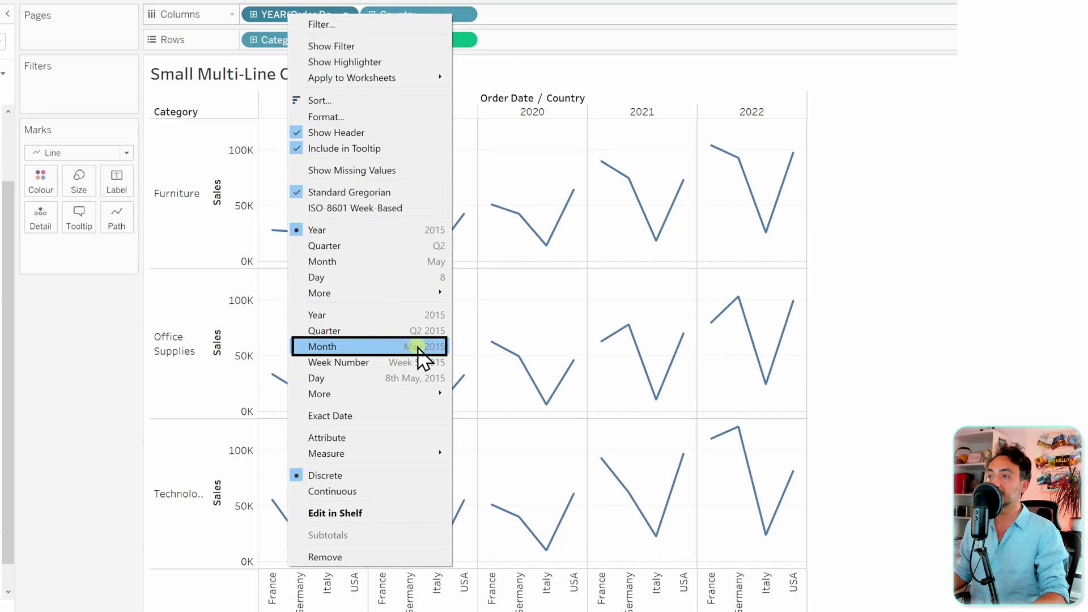
left_click(377, 347)
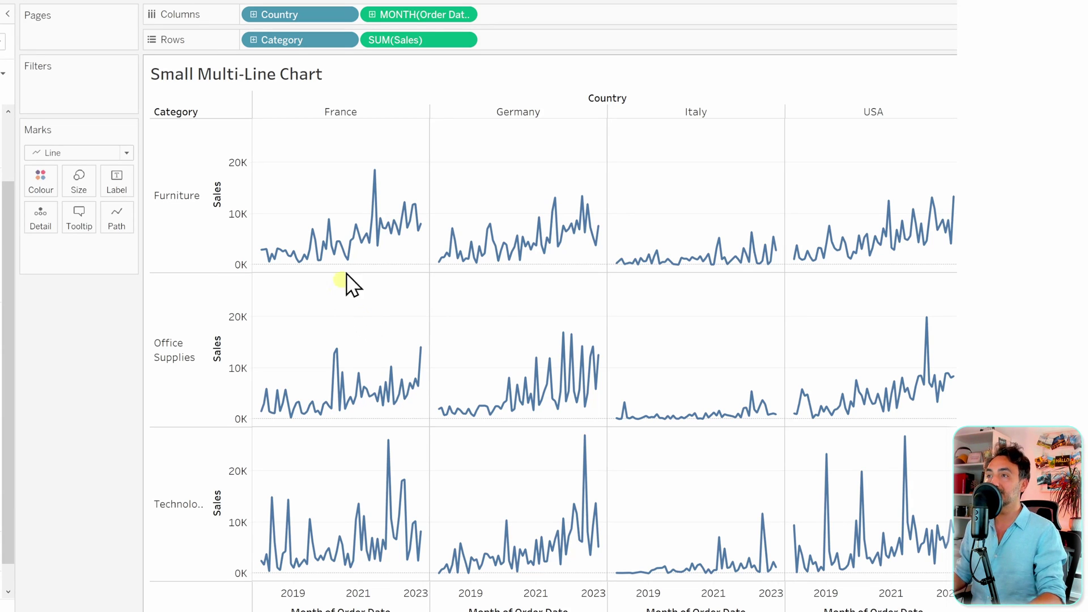
mouse_move(332, 221)
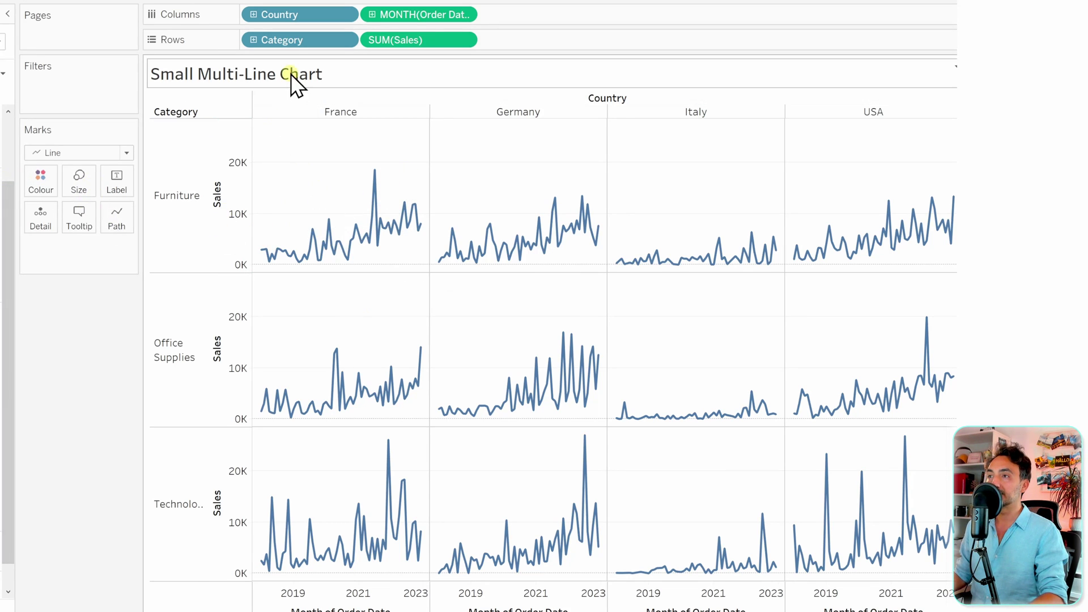
left_click_drag(288, 16, 43, 187)
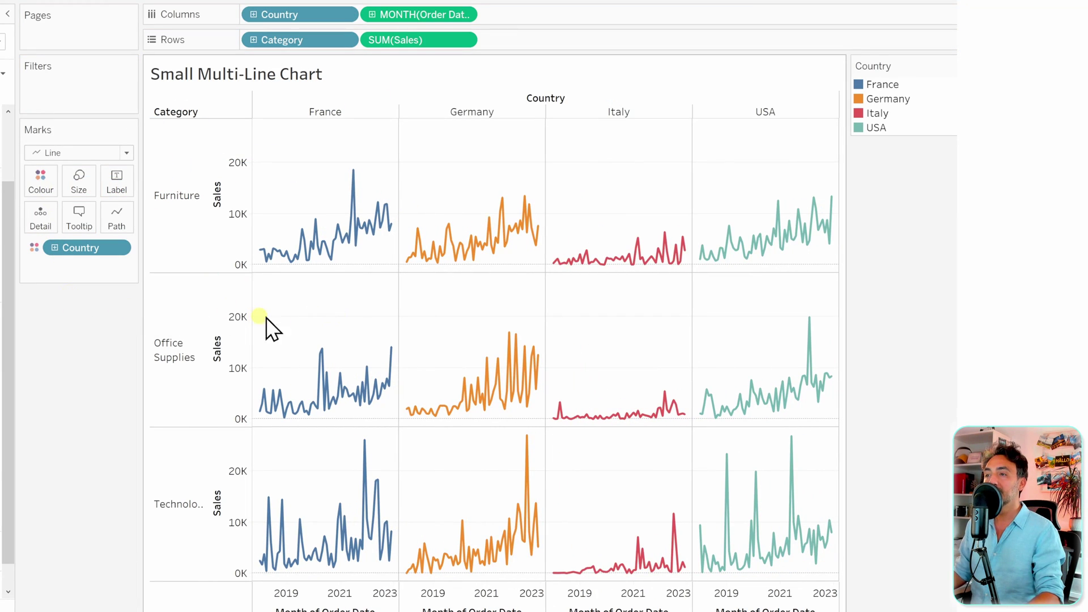
Format the chart's lines so that the row grid lines are set to None
right_click(335, 307)
left_click(396, 354)
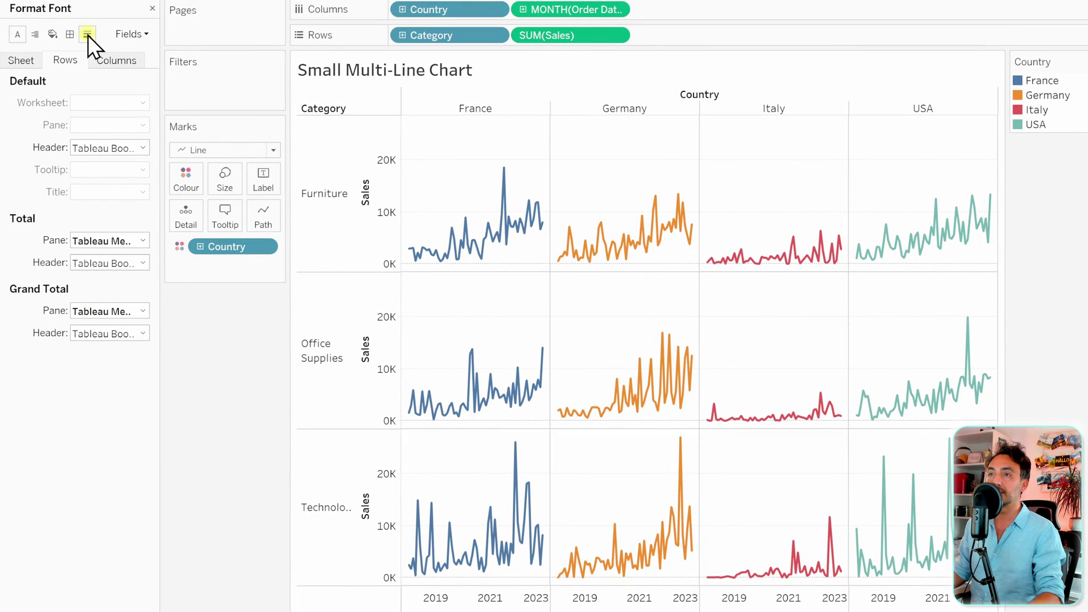
left_click(87, 36)
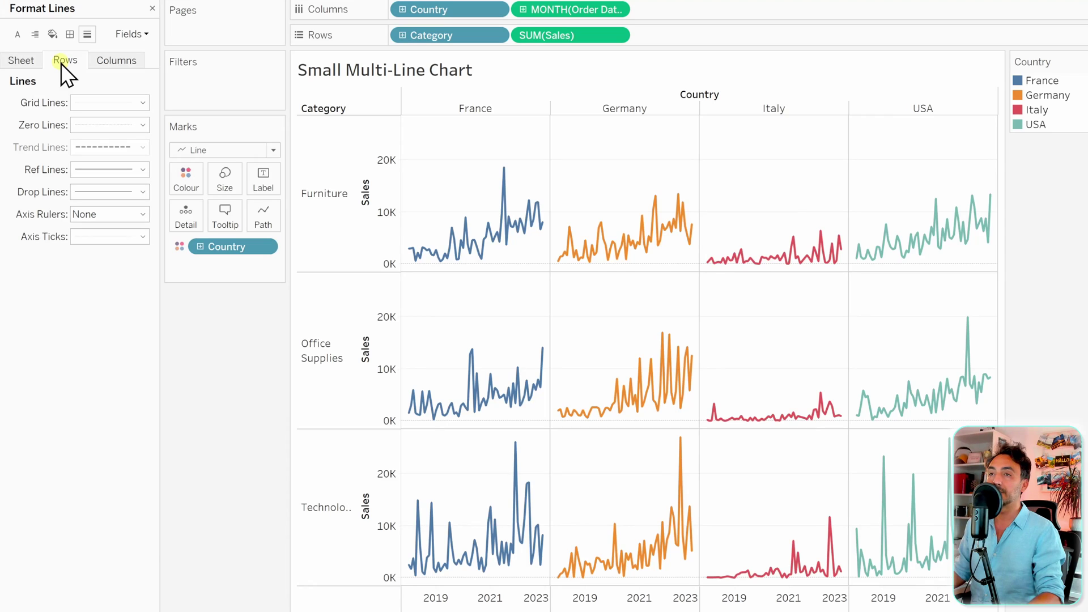
left_click(82, 104)
left_click(123, 121)
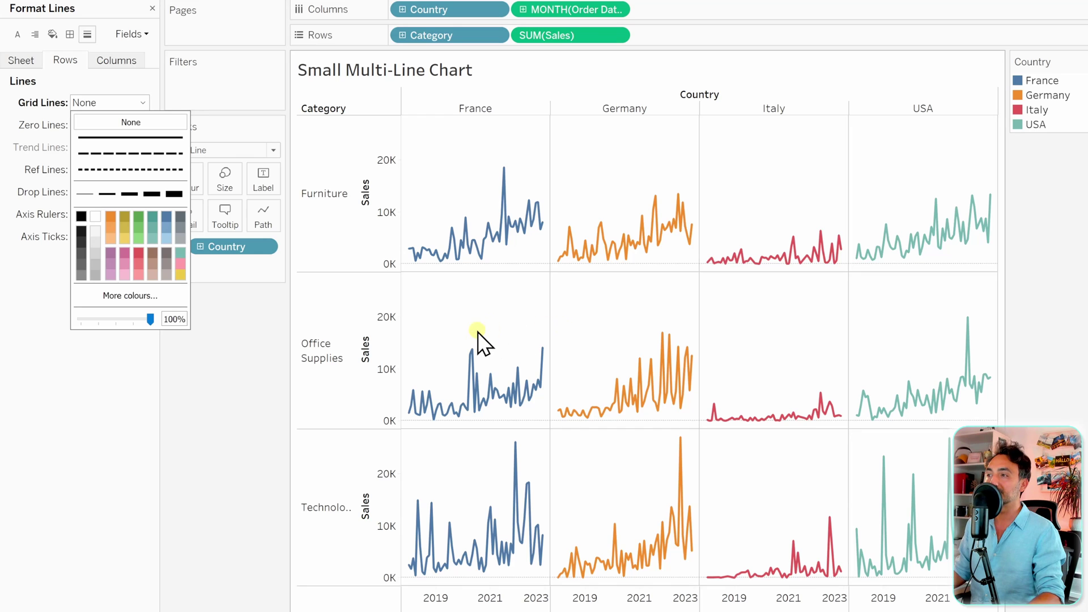
left_click(459, 333)
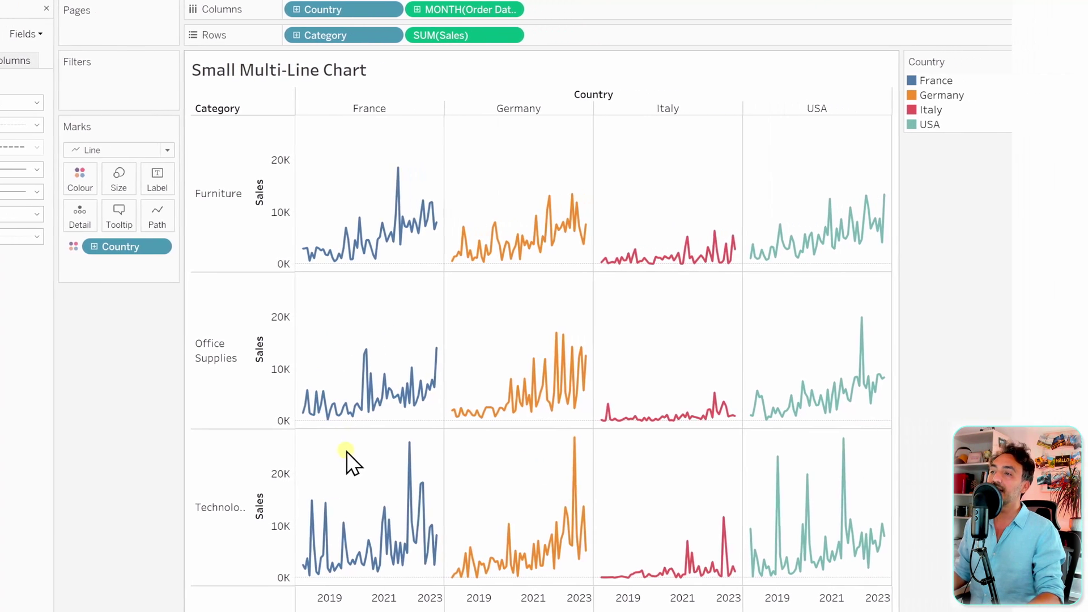
Label the lines with Sales, limiting labels to Min/Max per pane based on the MONTH(Order Date) field
mouse_move(400, 356)
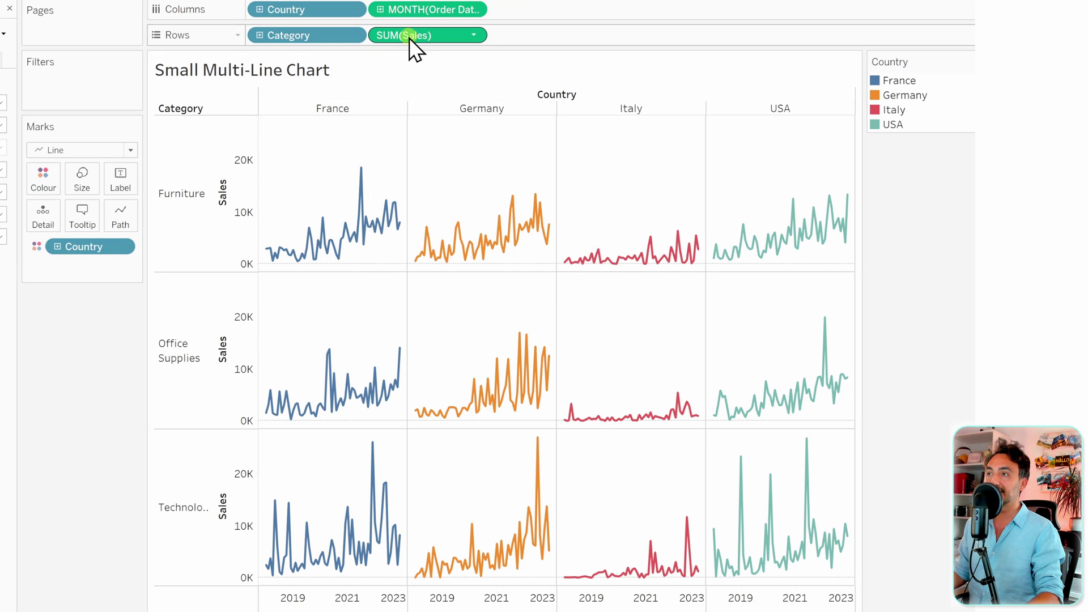
left_click_drag(410, 38, 121, 181)
left_click(121, 184)
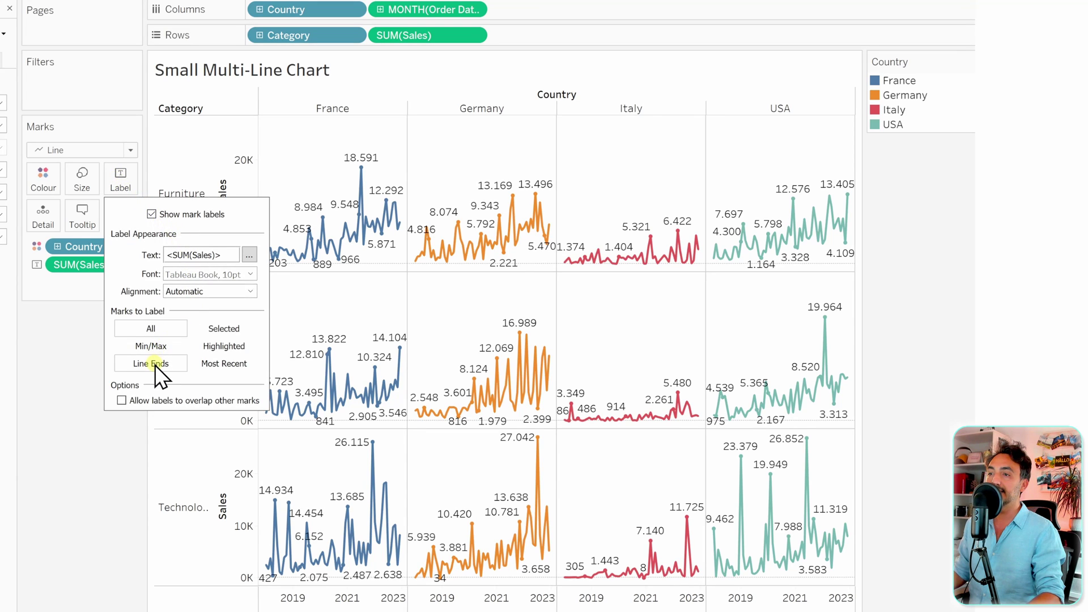
left_click(161, 348)
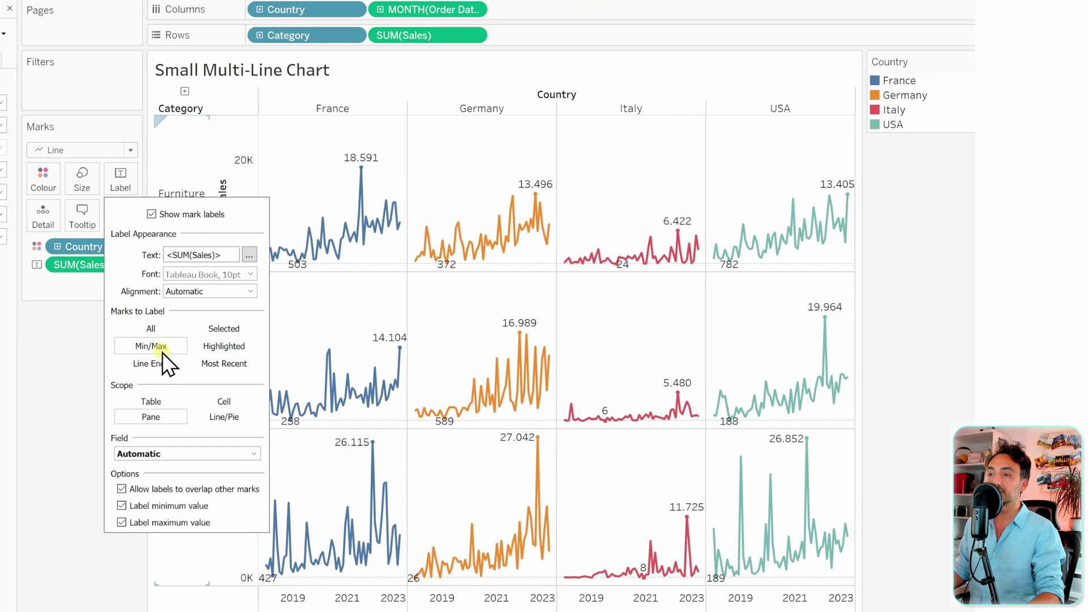
left_click(173, 451)
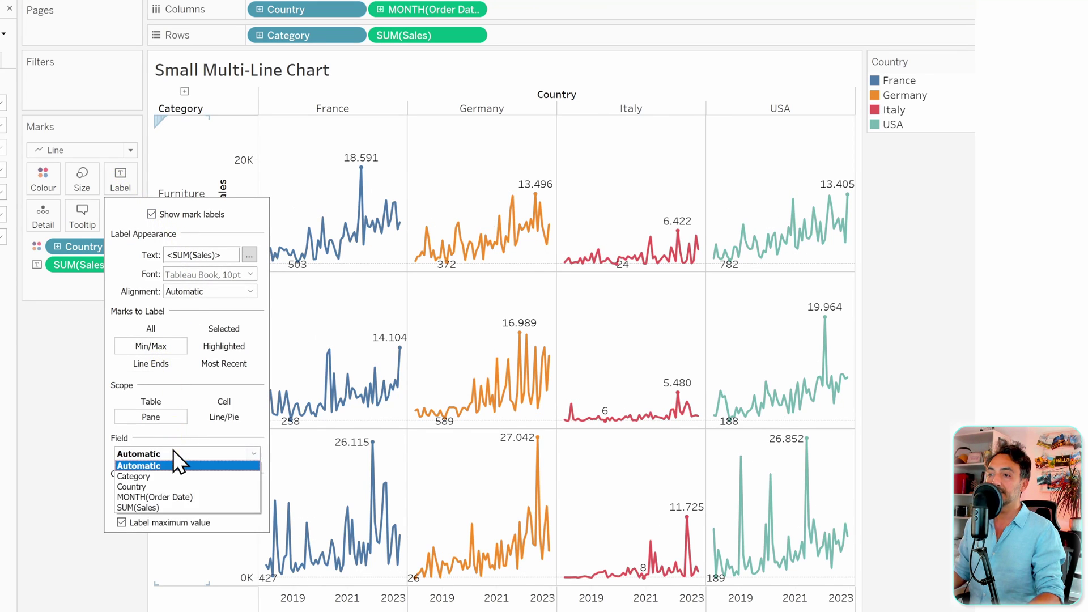
left_click(168, 496)
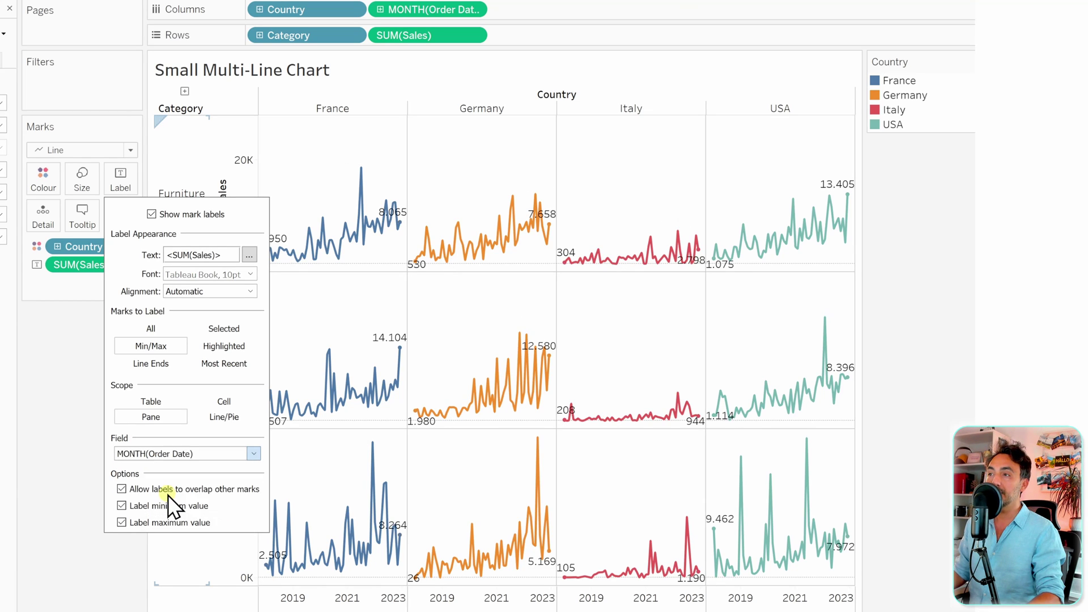
Turn off labelling of the minimum value so each line is labelled only at its maximum value
left_click(121, 506)
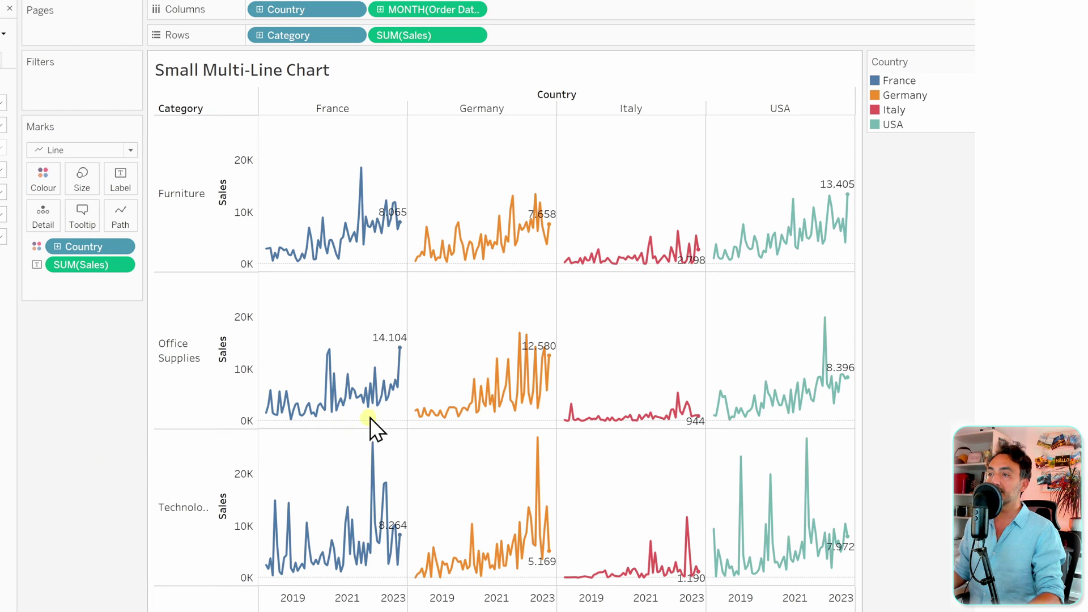
mouse_move(397, 372)
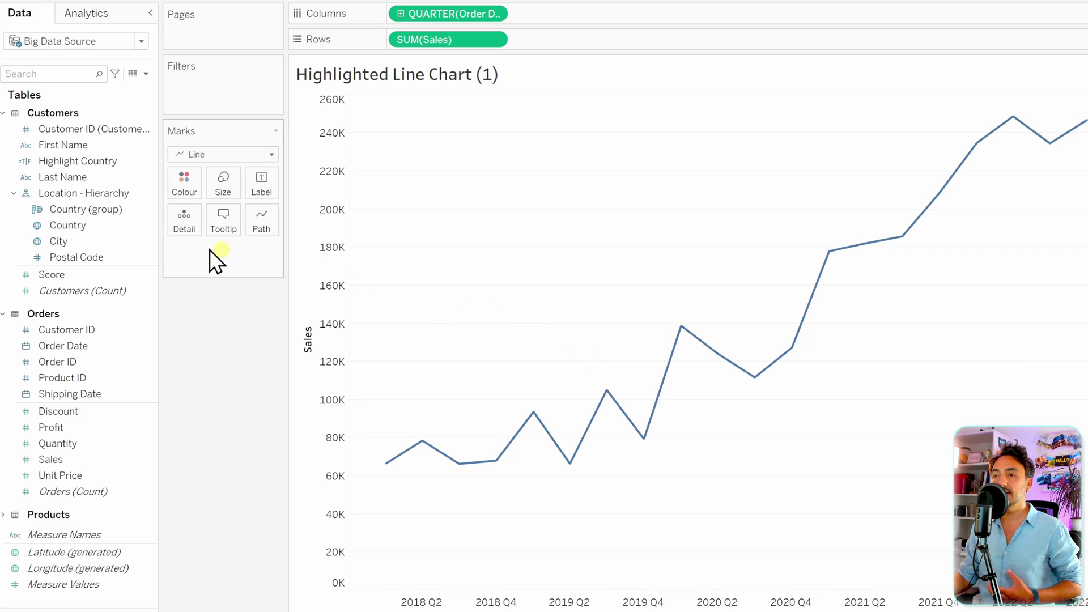
Colour the Highlighted Line Chart (1) lines by Country and show a highlighter for the Country field
left_click(73, 225)
left_click_drag(73, 226, 187, 192)
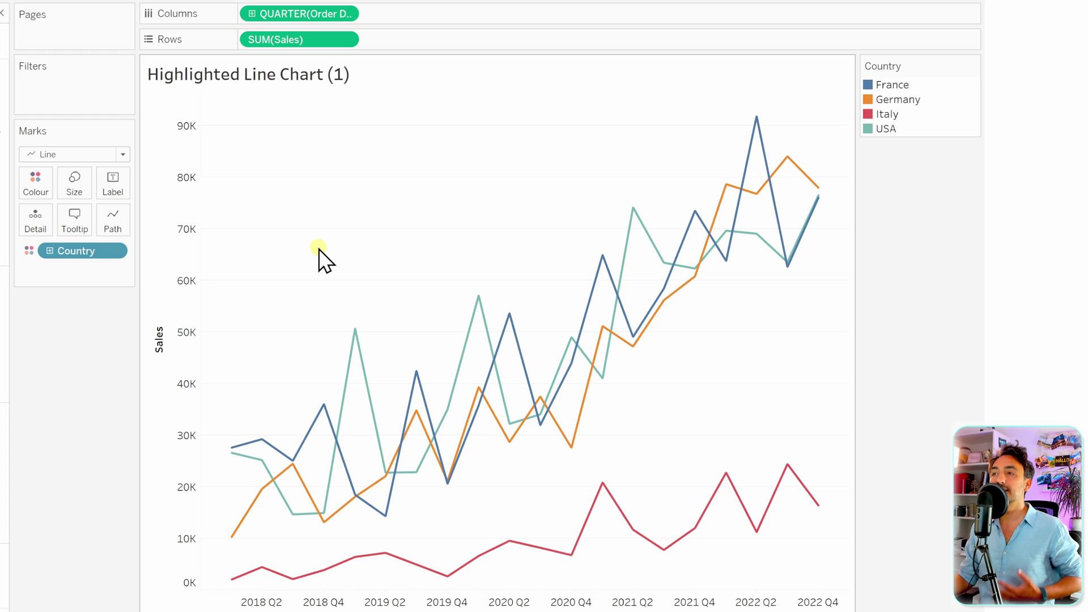
right_click(84, 250)
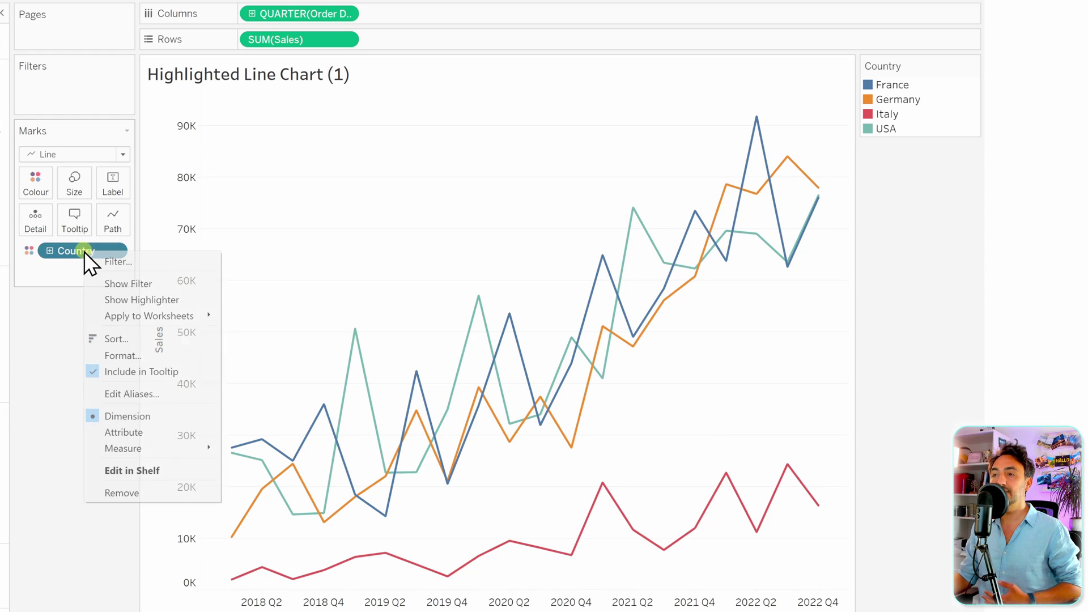
left_click(180, 300)
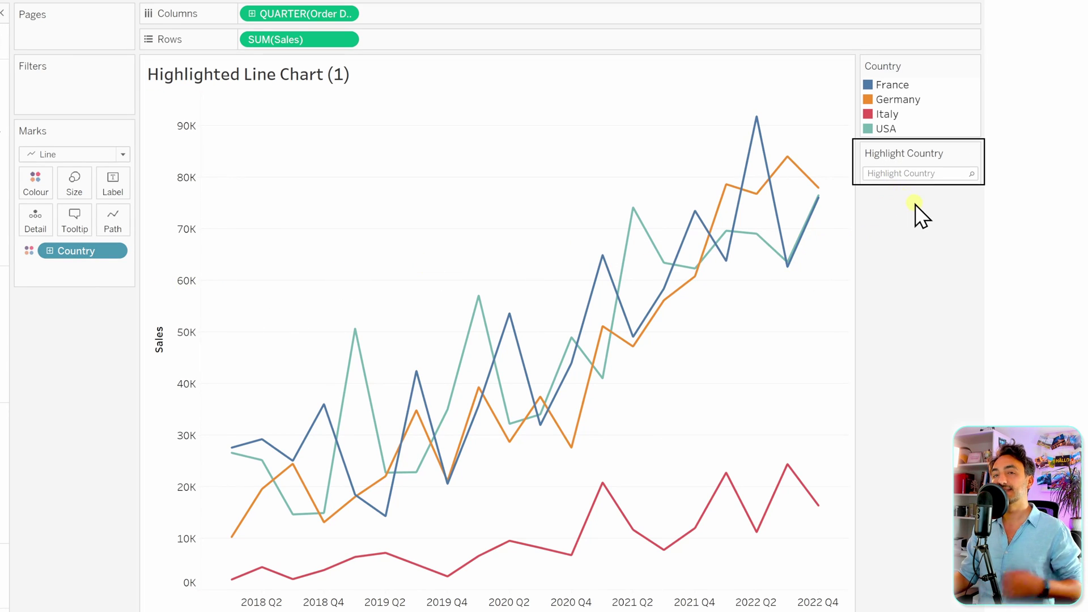
Try the Country highlighter on individual lines such as Germany and France, clearing it between selections and ending on France
left_click(918, 172)
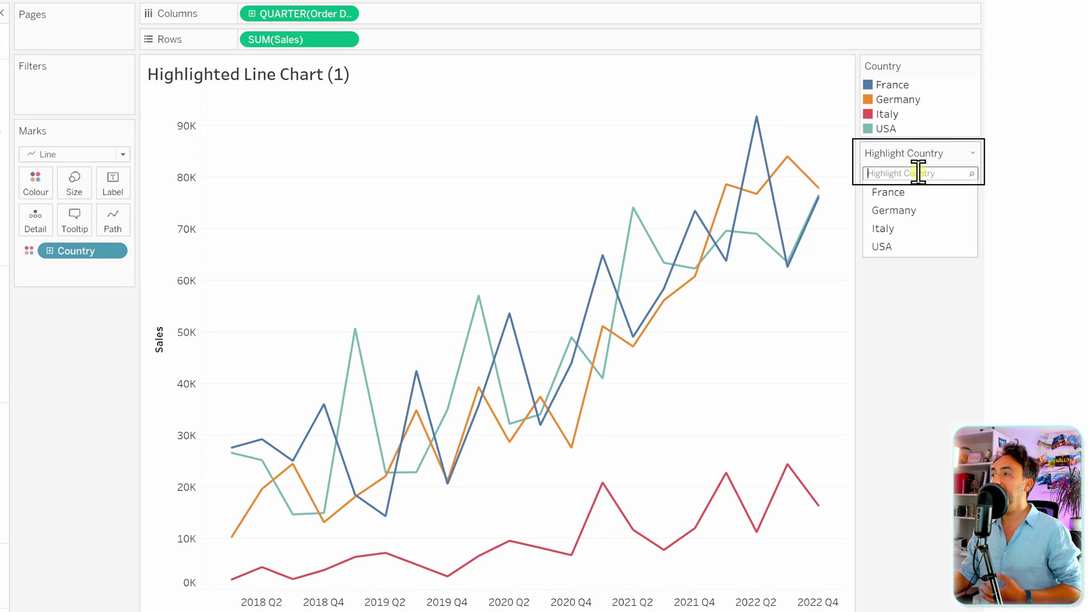
left_click(912, 213)
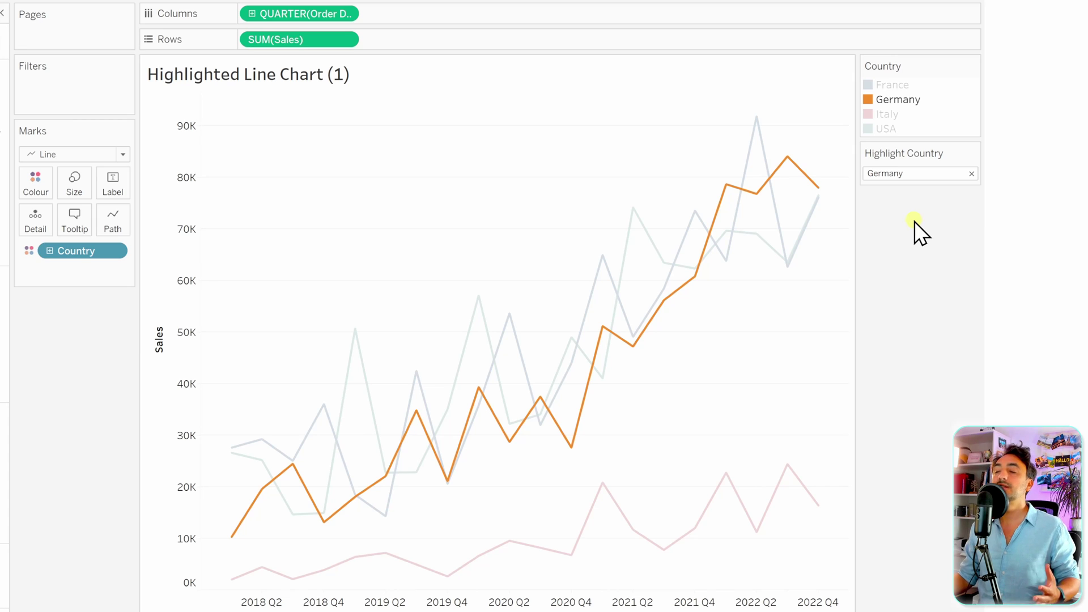
left_click(913, 172)
left_click(972, 174)
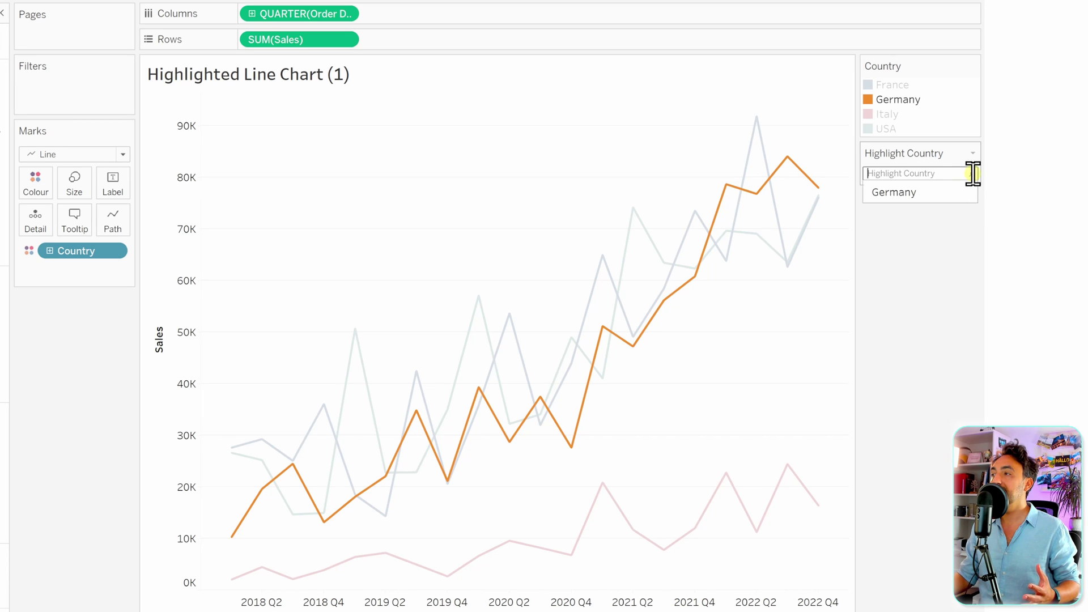
left_click(923, 172)
left_click(913, 193)
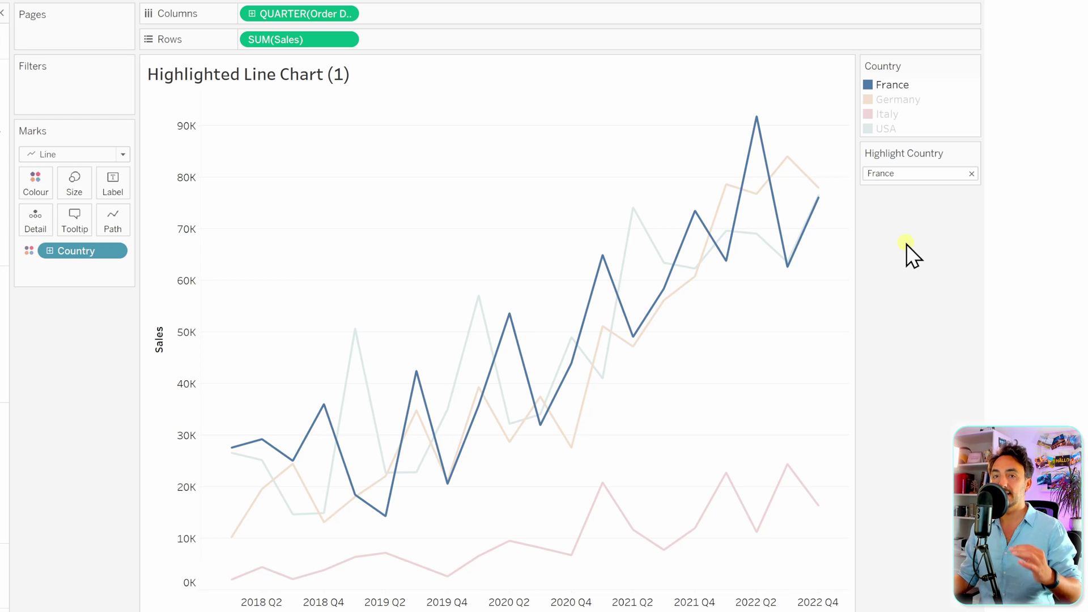
key("Down")
left_click(921, 173)
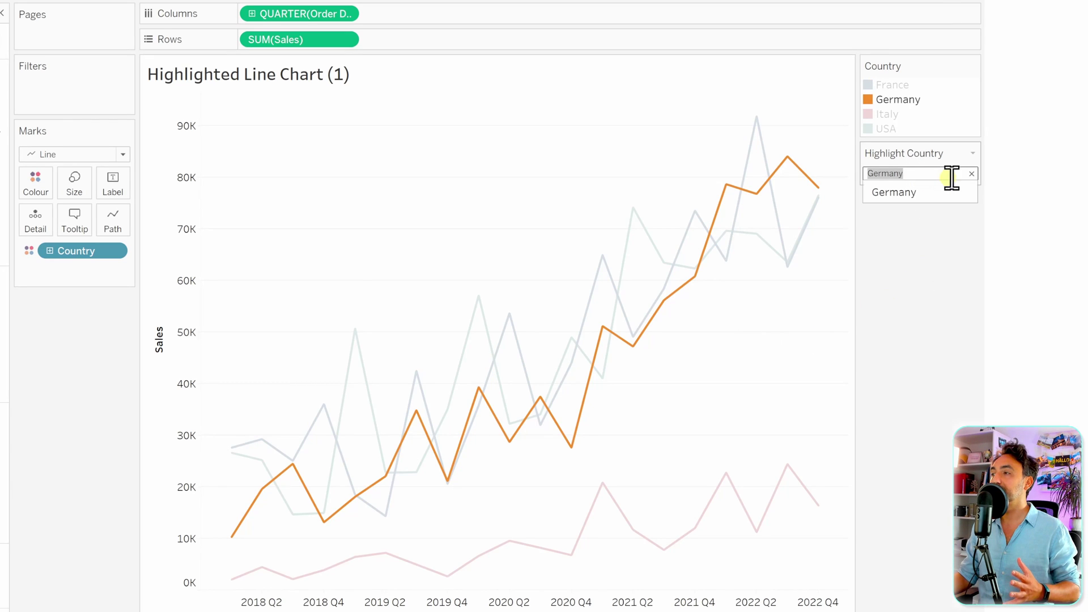
left_click(971, 173)
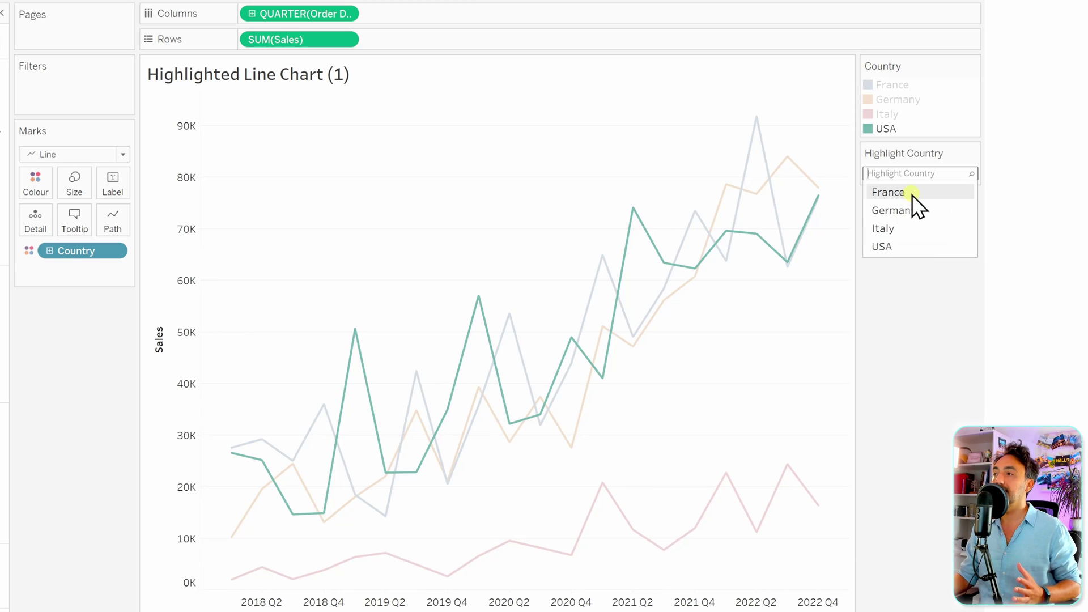
left_click(911, 193)
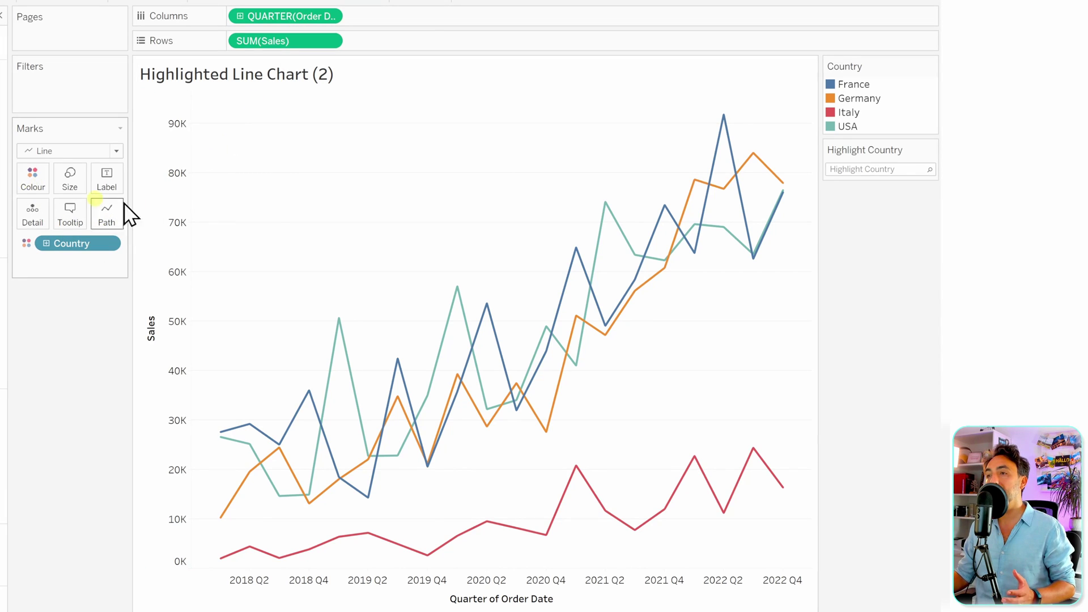
Hide the Highlight Country card on the Highlighted Line Chart (2) sheet
left_click(930, 150)
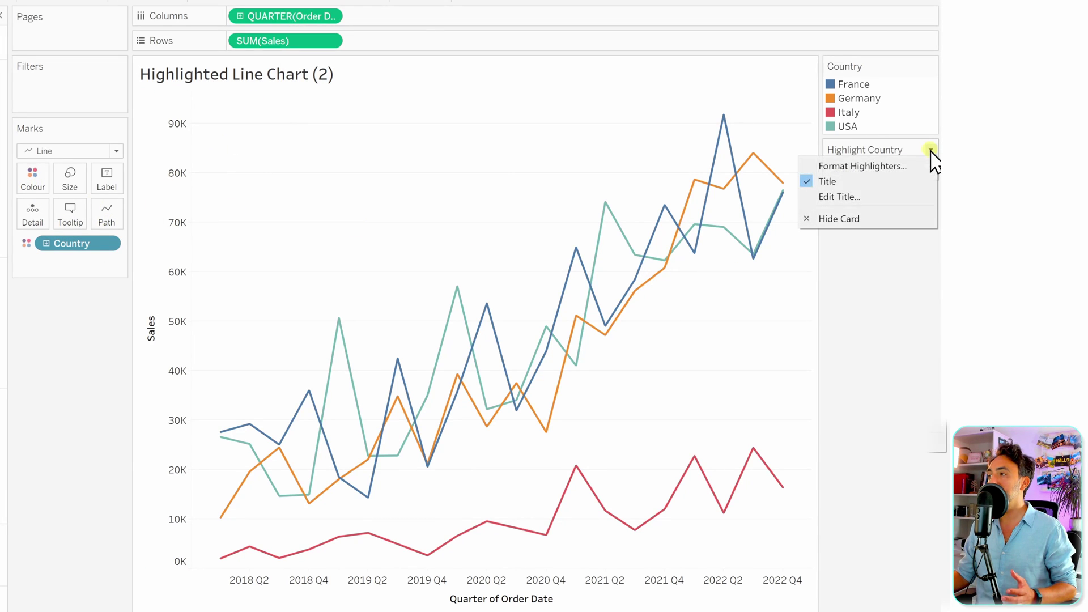
left_click(873, 220)
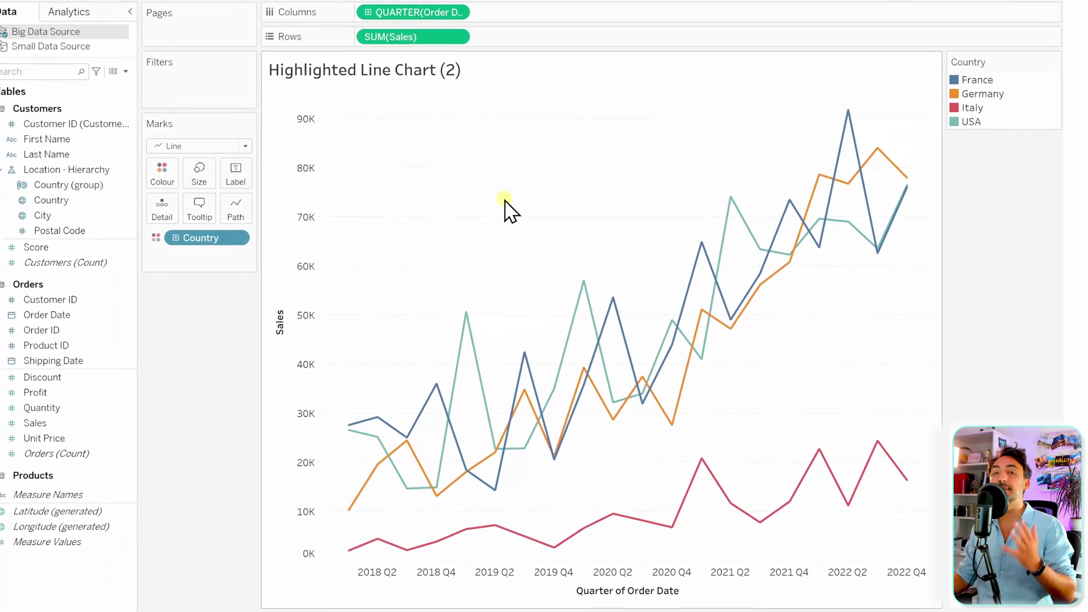
Create a parameter named Select Country with data type String and its allowable values restricted to a list
right_click(80, 568)
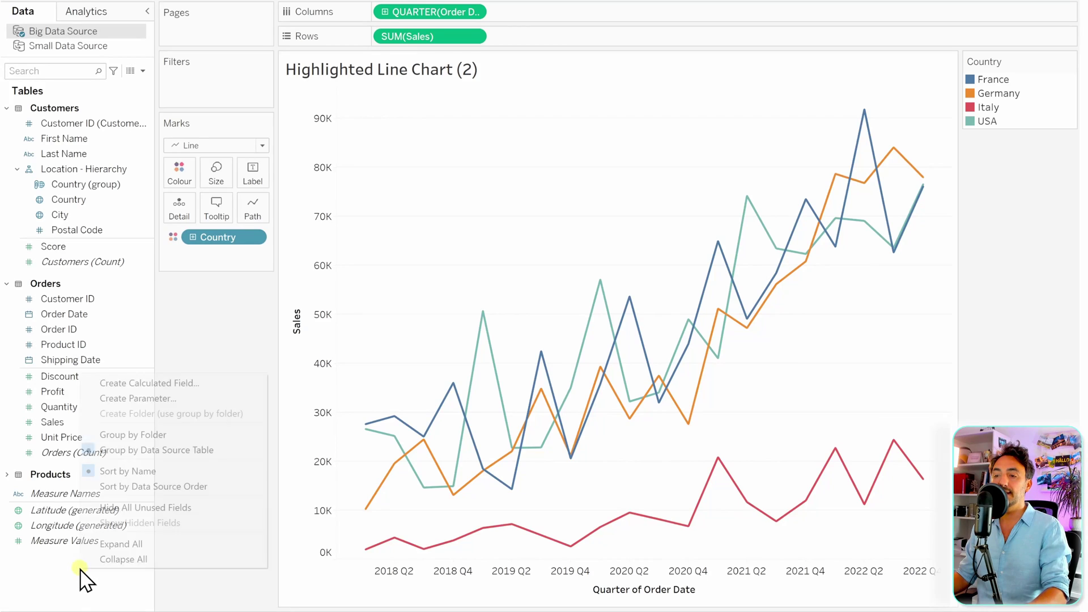
left_click(161, 398)
type("Select Country")
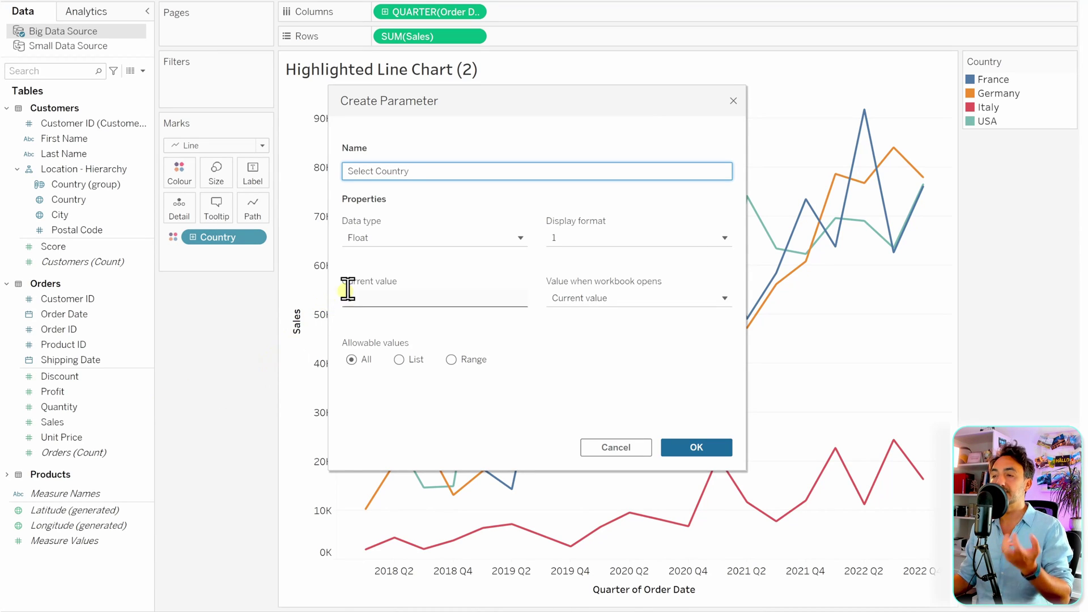
left_click(369, 238)
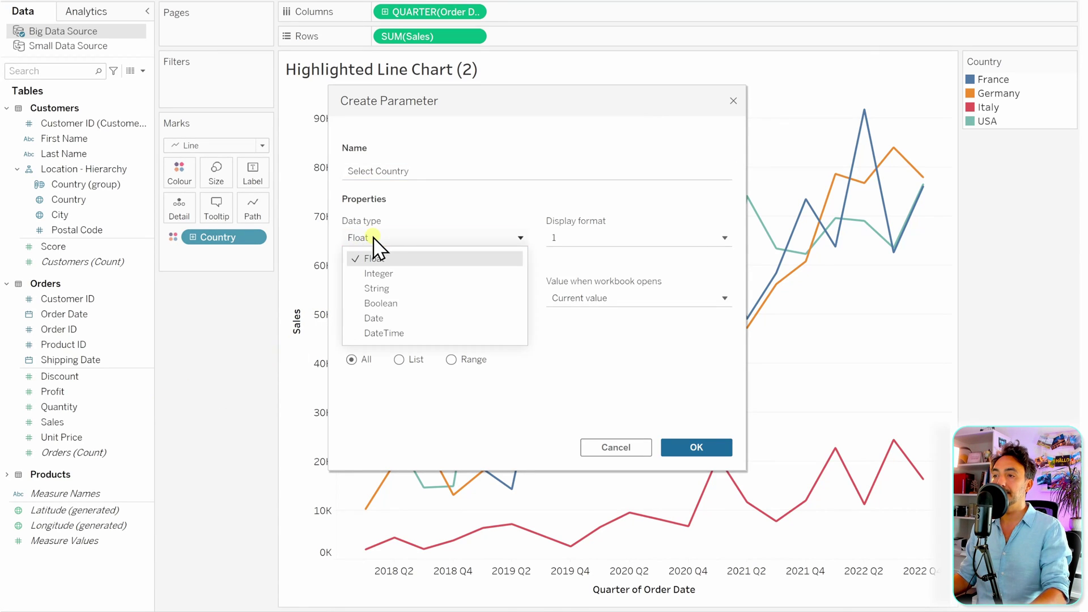
left_click(407, 288)
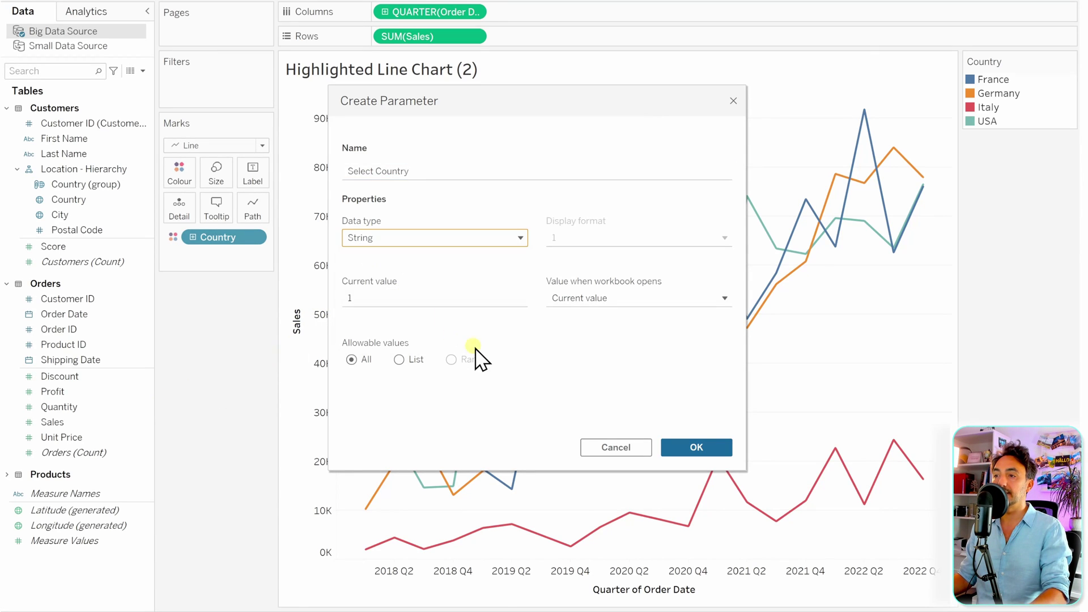
left_click(399, 359)
Fill the parameter's value list with France, Germany, Italy and USA, and save the parameter
left_click(377, 406)
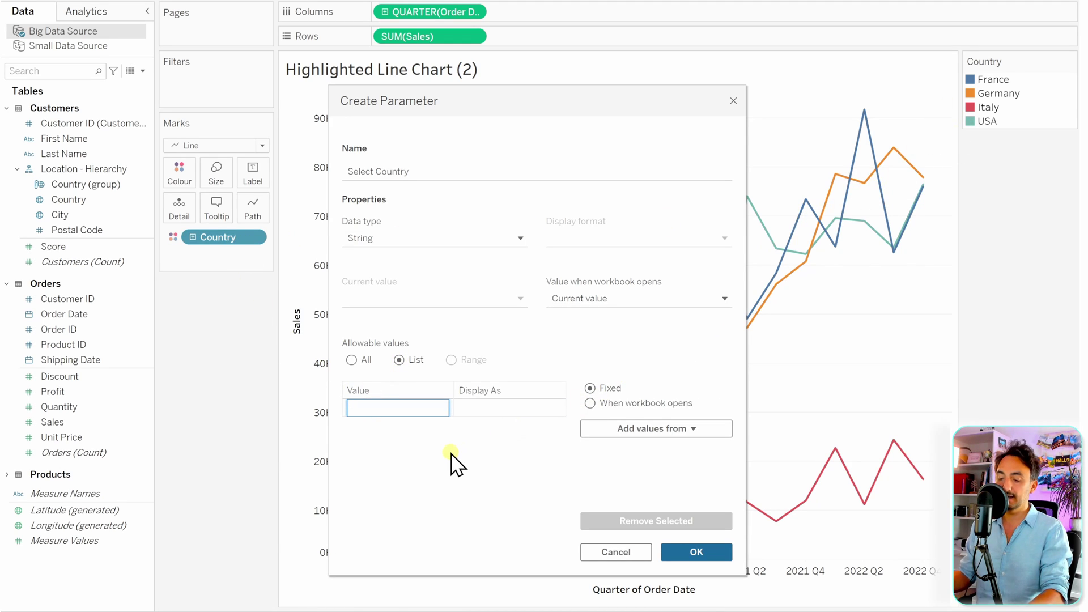
type("France")
key("Return")
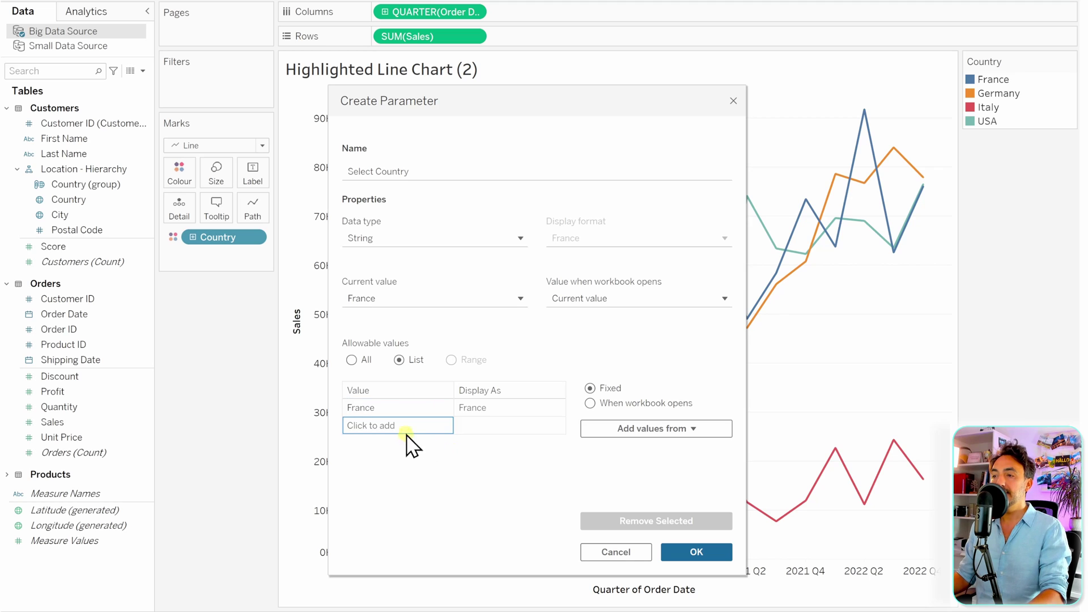
left_click(386, 425)
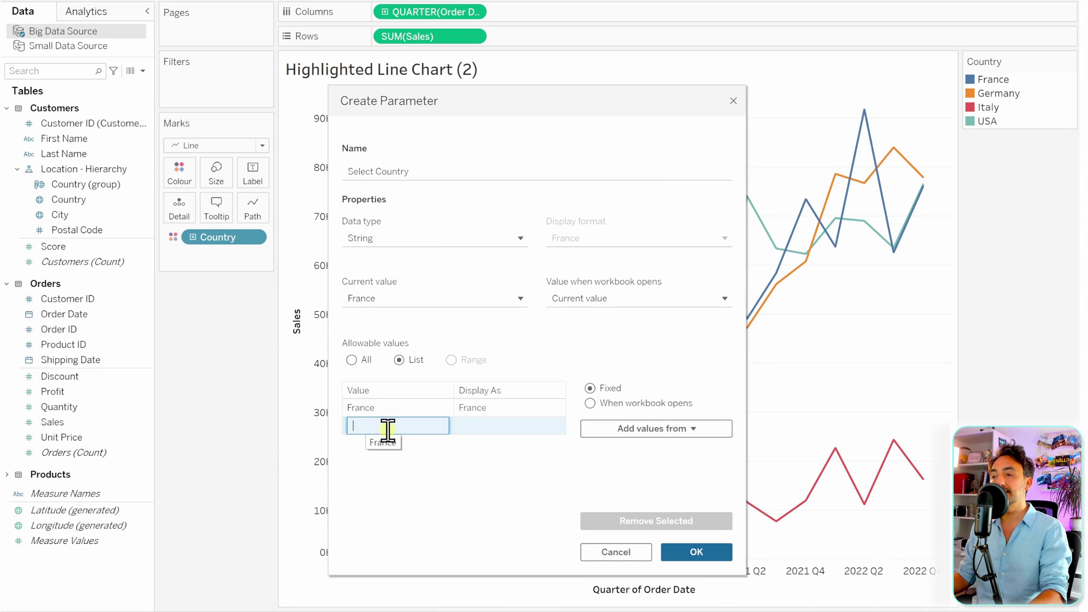
type("Germa")
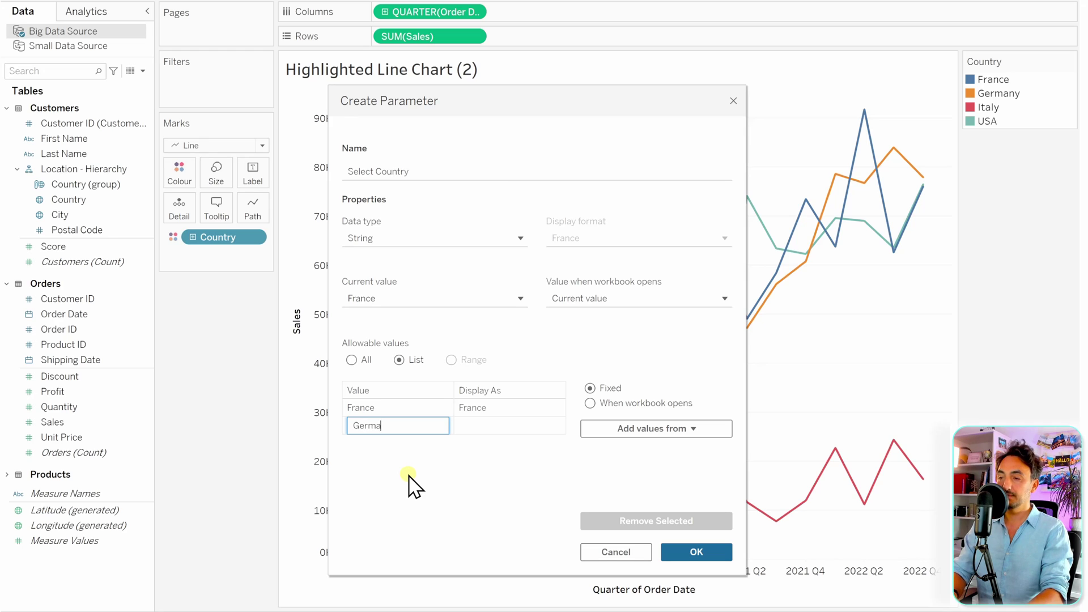
type("ny")
key("Return")
left_click(384, 442)
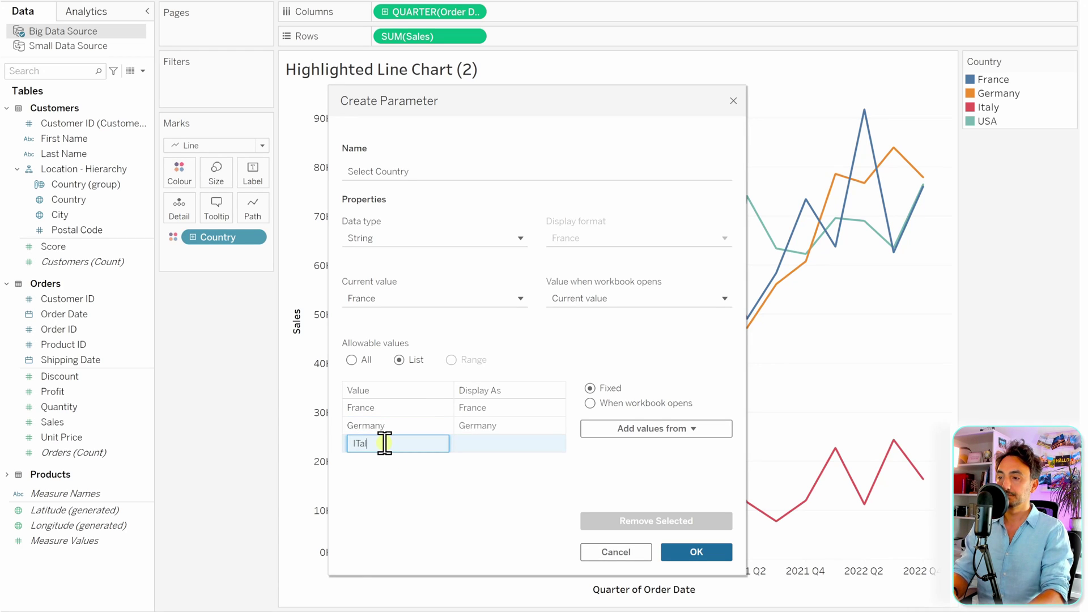
key("Return")
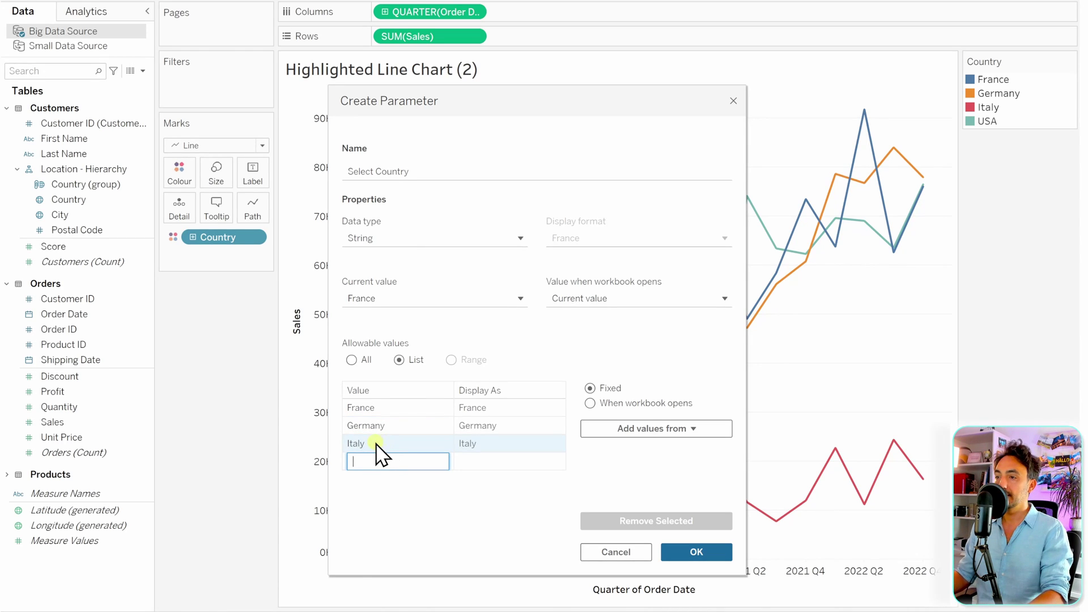
left_click(377, 462)
type("USA")
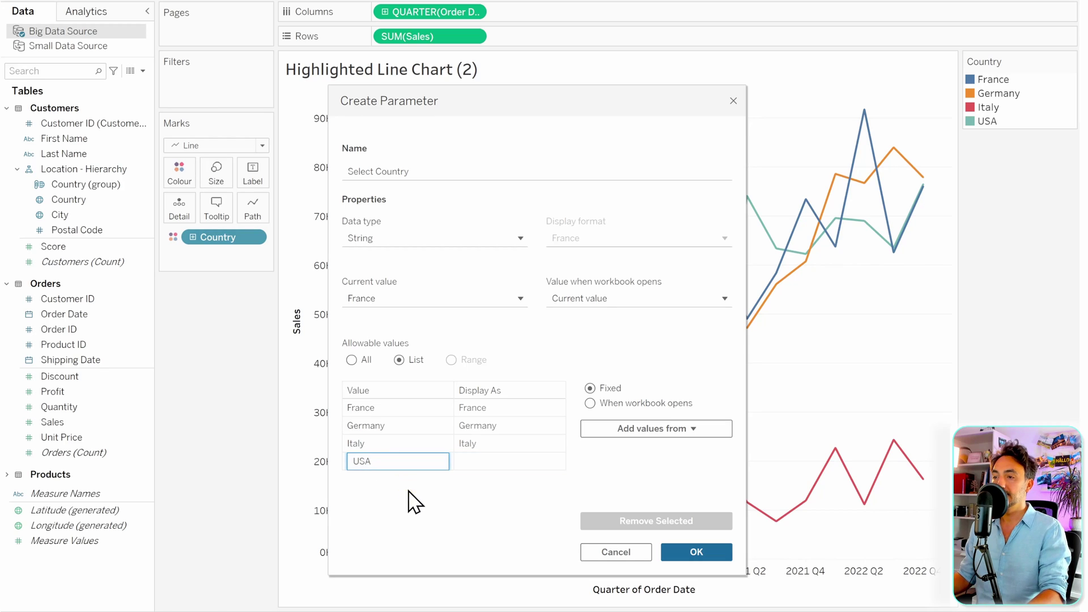
key("Return")
left_click(685, 552)
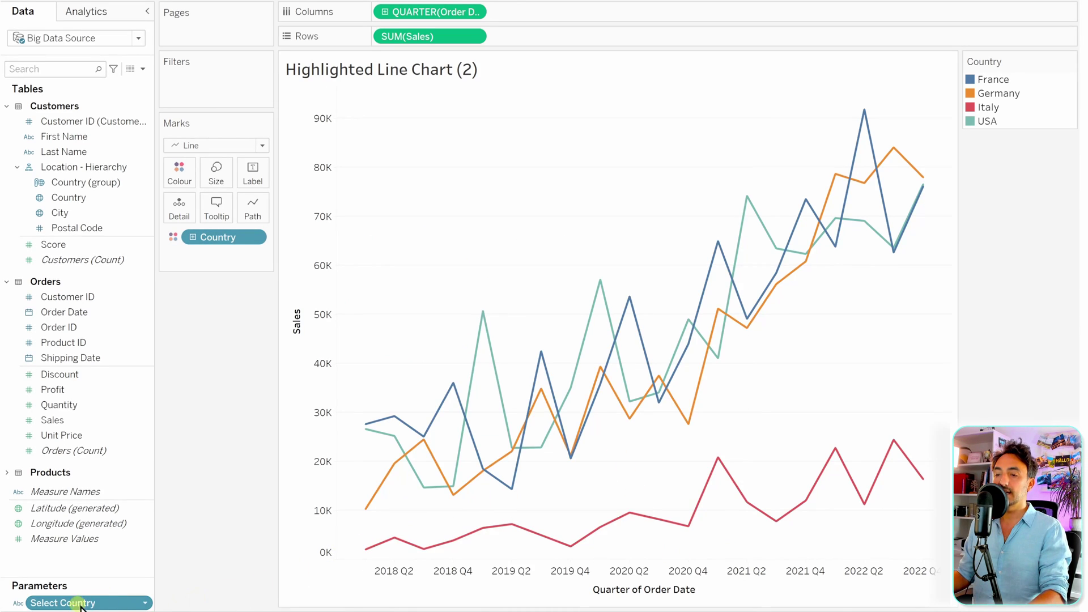
Show the Select Country parameter control on the sheet
left_click(97, 602)
right_click(95, 604)
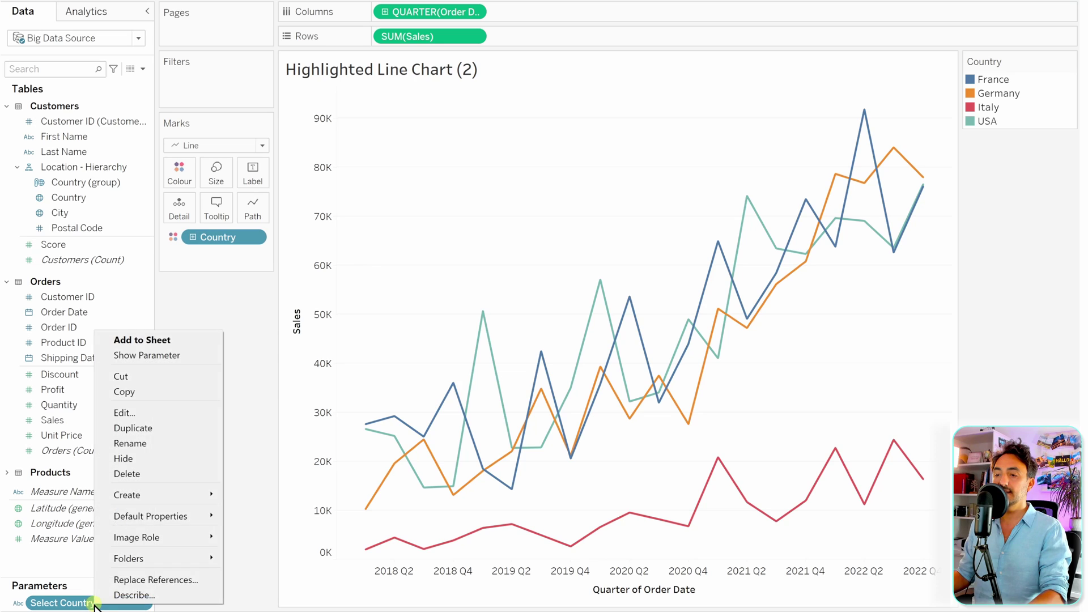
left_click(156, 353)
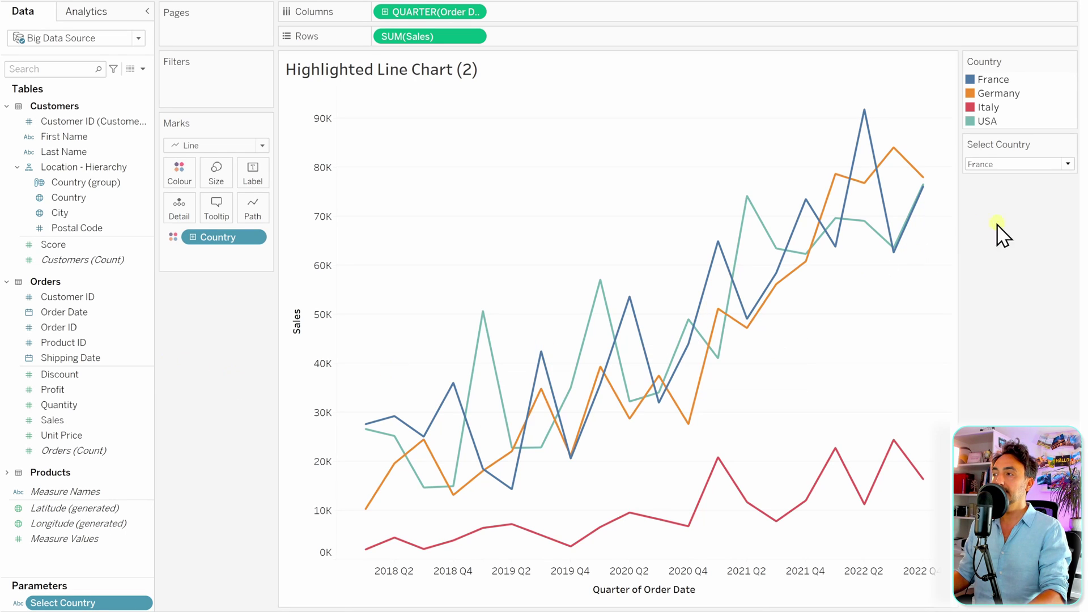
Test the Select Country parameter by switching it to Germany and other countries, finishing on France
left_click(992, 164)
left_click(1006, 189)
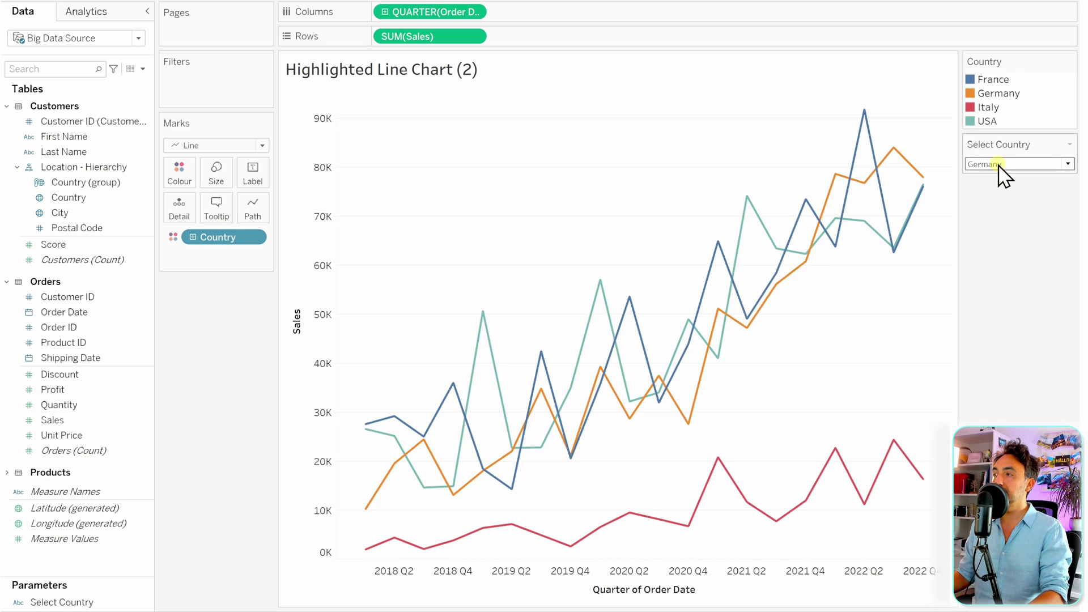
left_click(1000, 164)
left_click(998, 204)
left_click(1000, 166)
left_click(1000, 203)
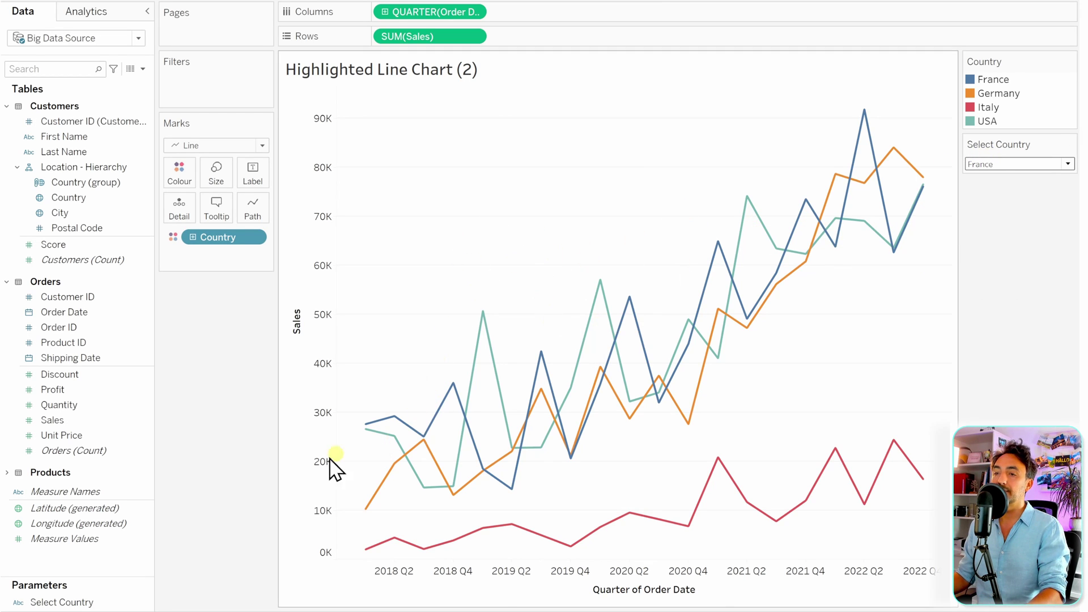
Create a calculated field in the Big Data Source and name it Highlighted Country
right_click(121, 561)
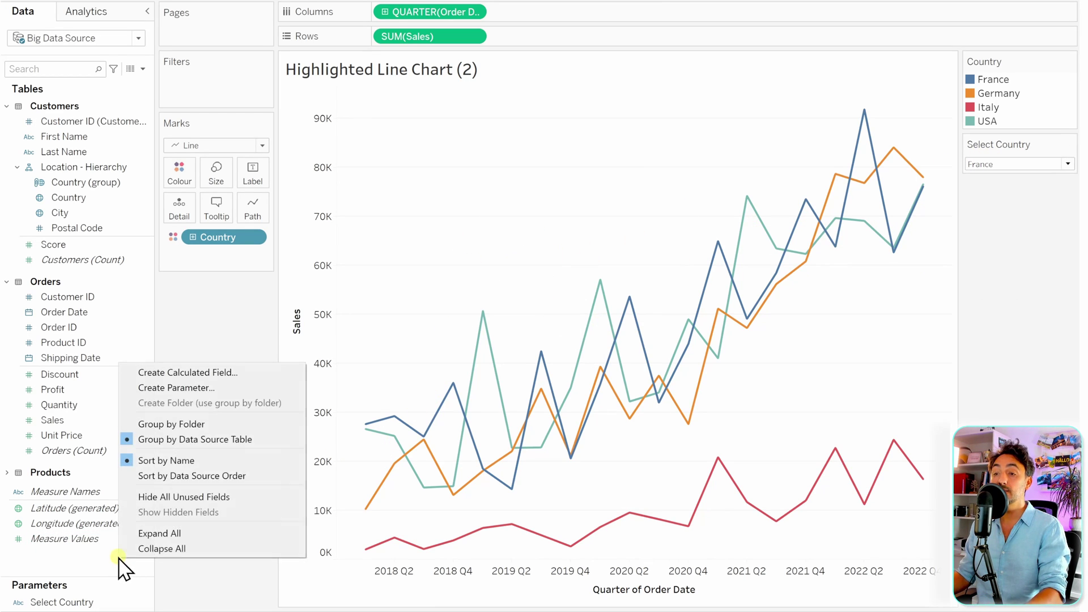
left_click(162, 374)
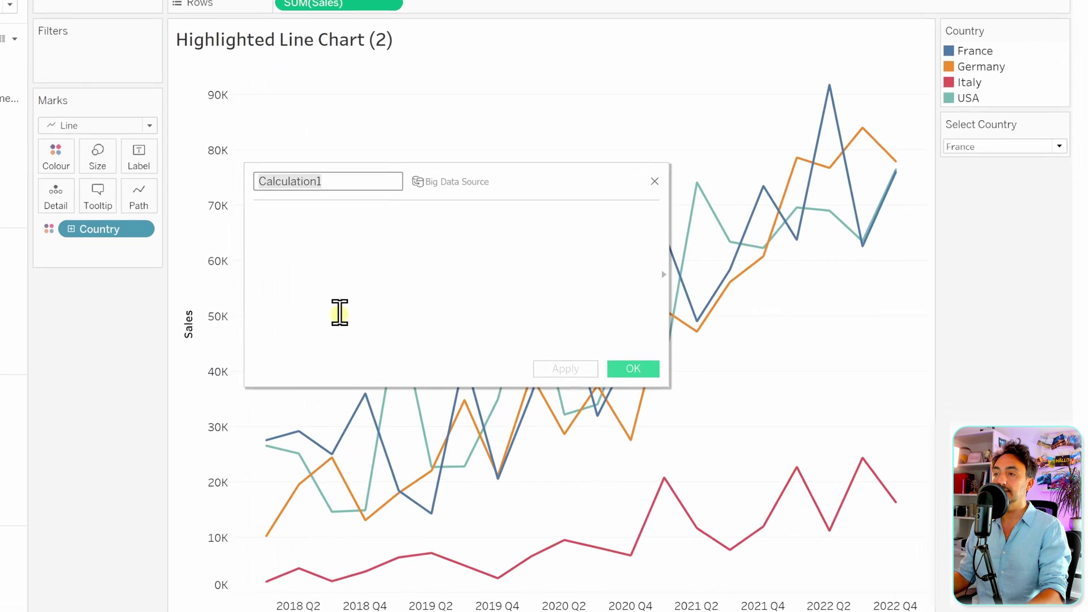
type("Highli")
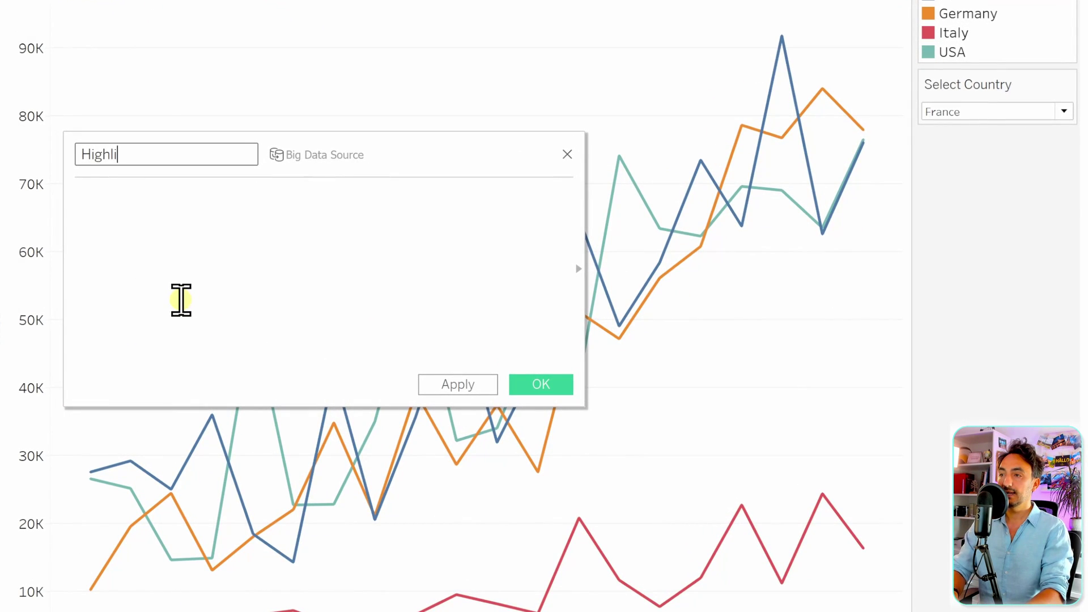
type("ghte")
key("BackSpace")
key("BackSpace")
type("ghted Country")
Enter the formula [Country] = [Select Country] for the Highlighted Country calculated field
left_click(190, 275)
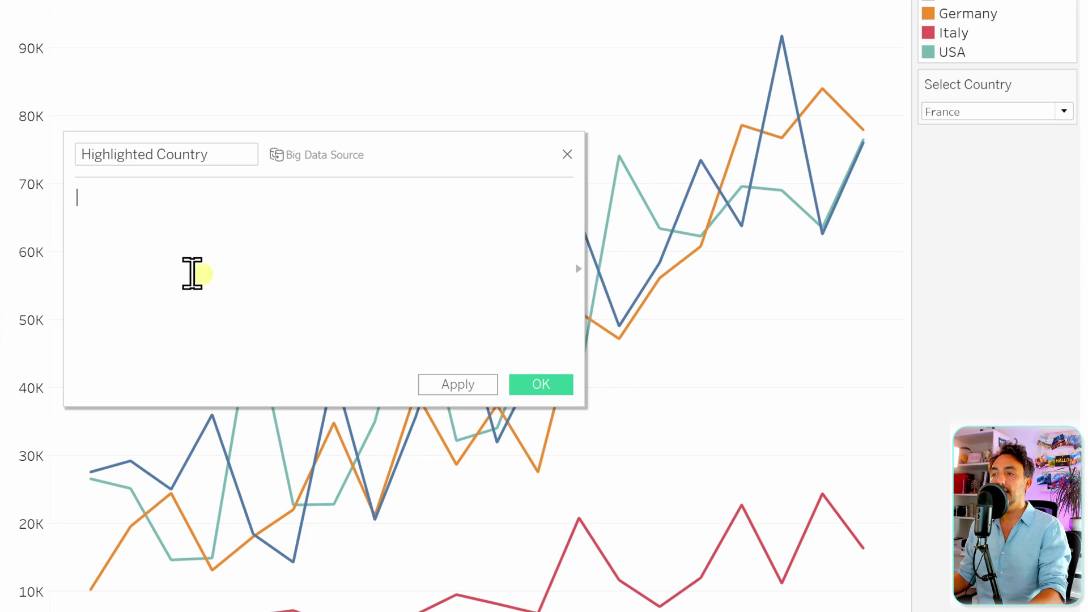
type("Countr")
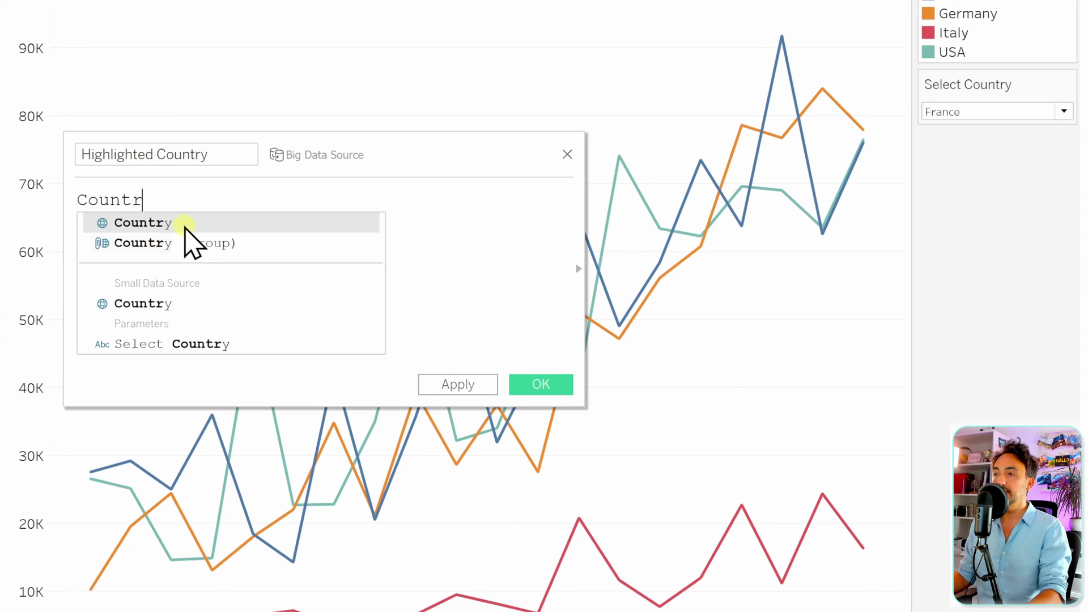
left_click(185, 226)
type("= ")
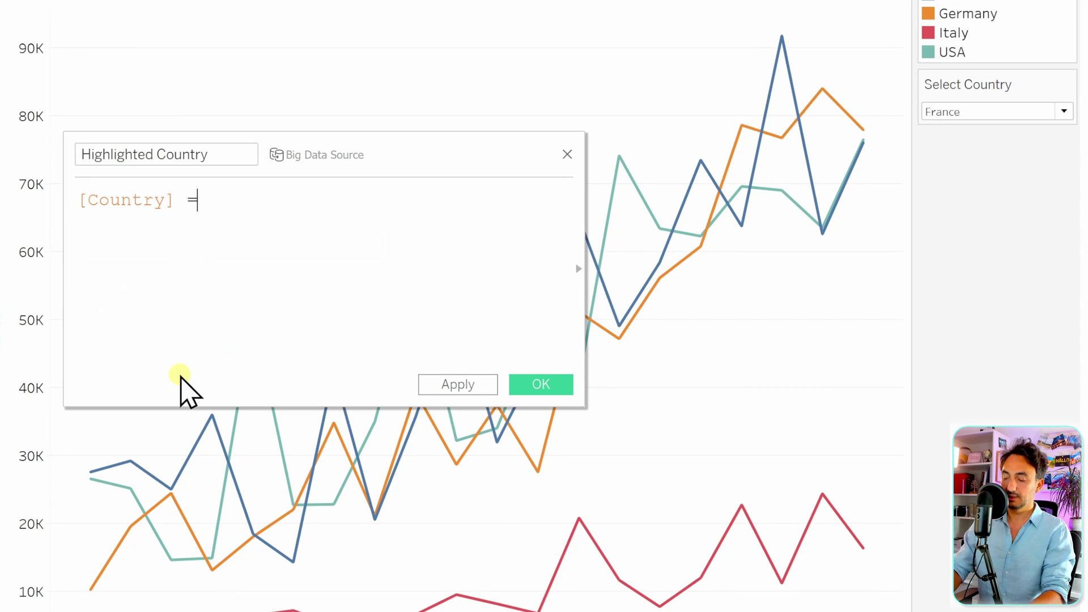
type("sele")
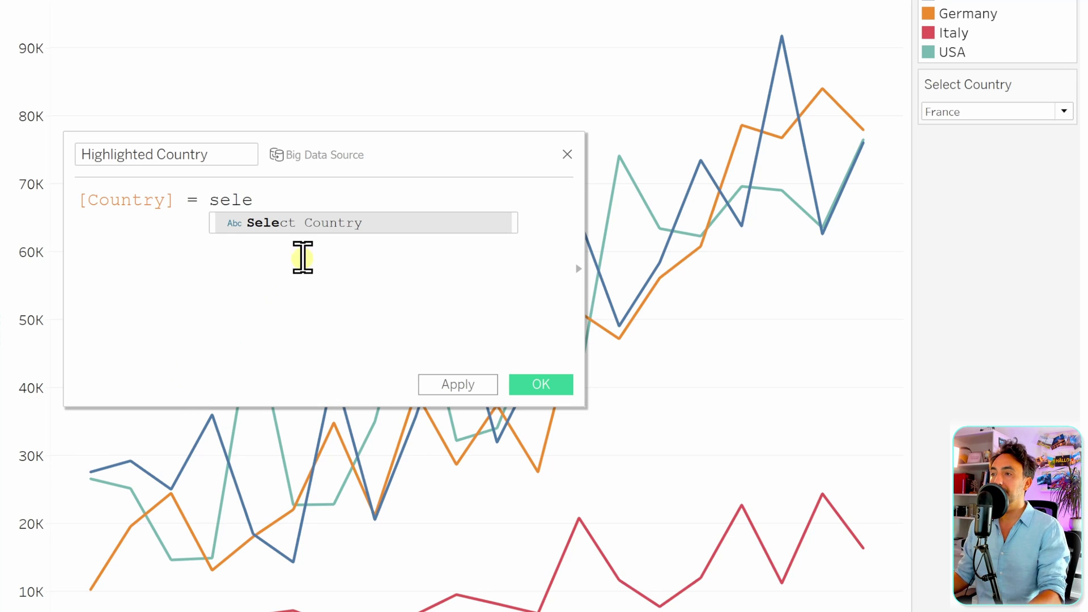
left_click(285, 223)
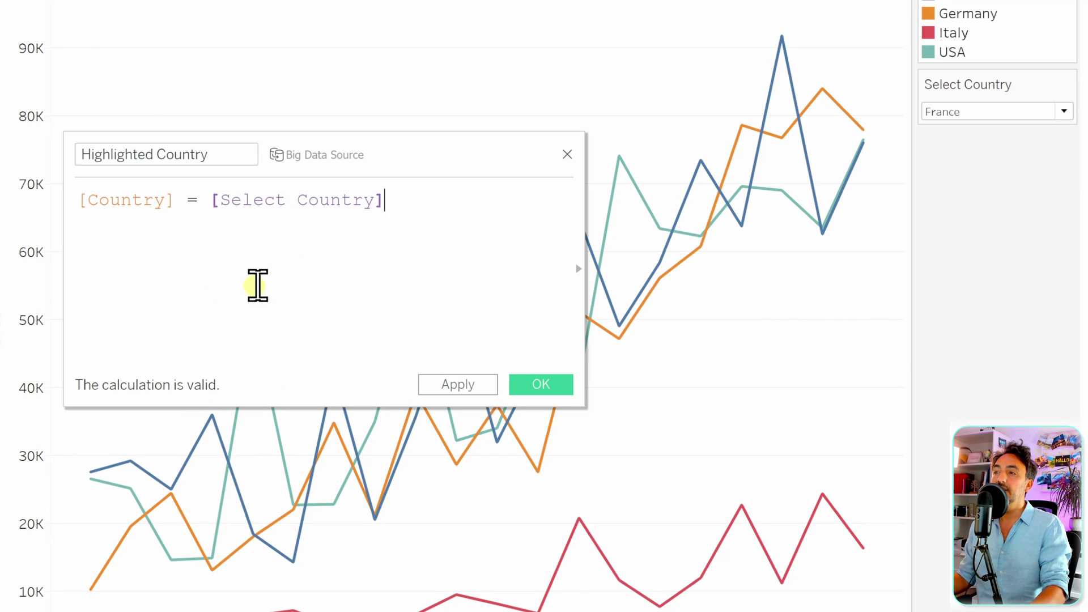
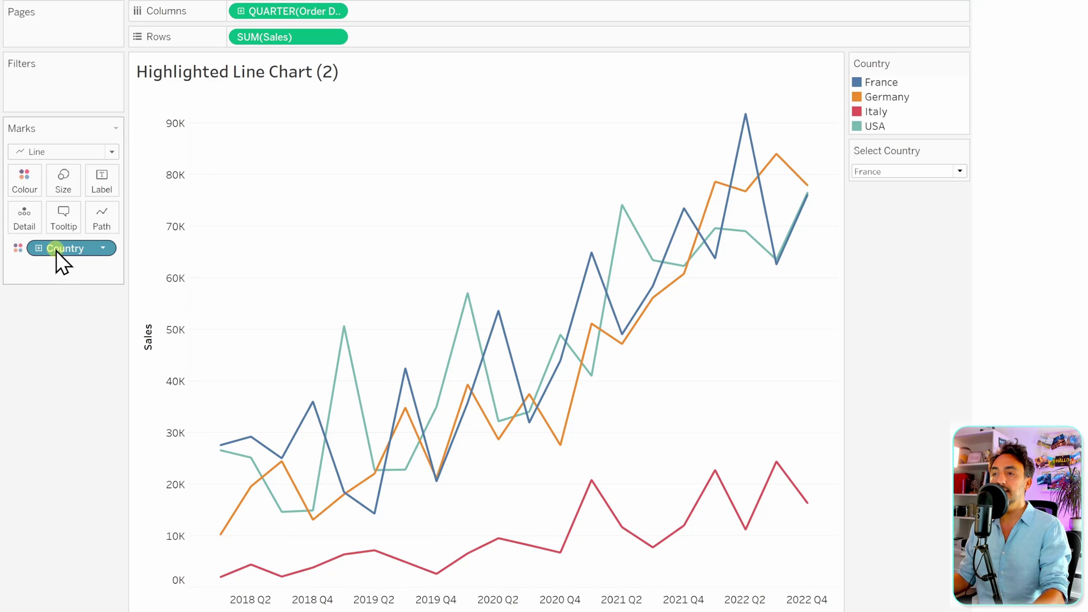
Move Country from colour to detail and colour the lines by the Highlighted Country field instead
left_click_drag(56, 250, 27, 223)
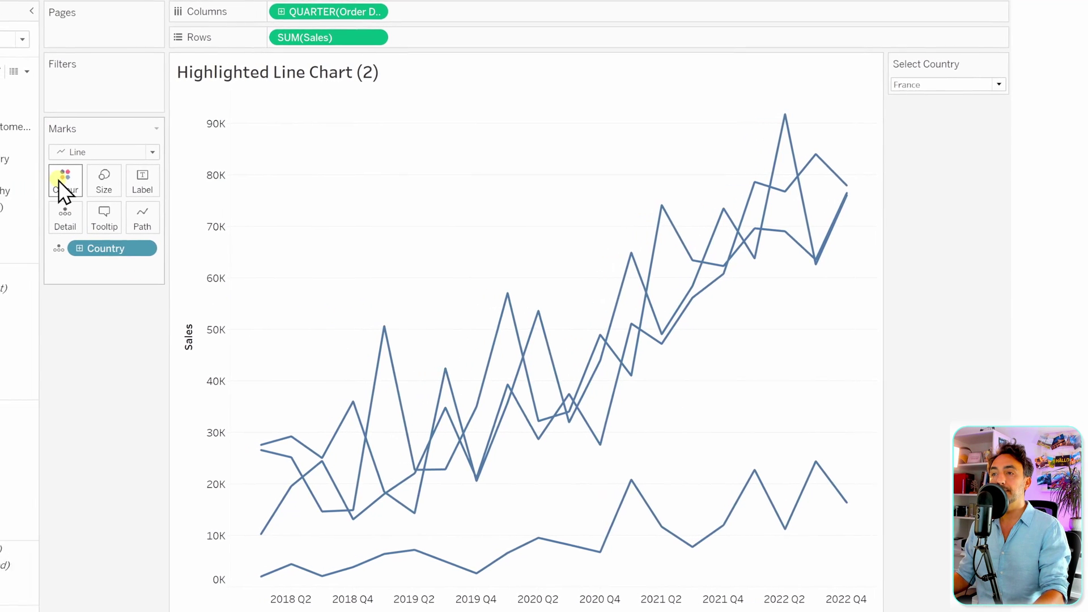
left_click(60, 161)
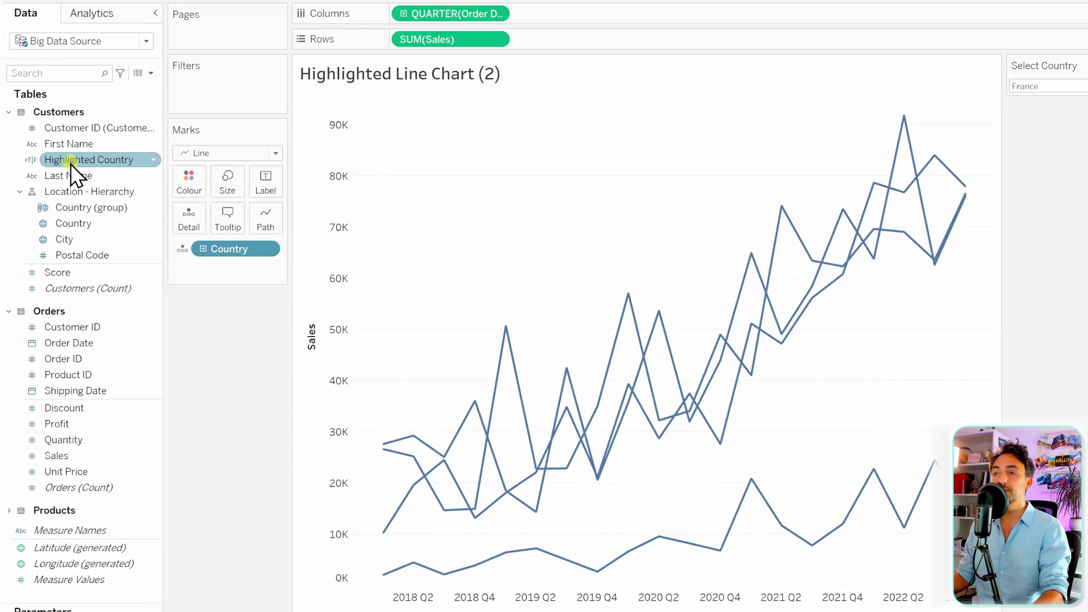
left_click_drag(62, 163, 187, 186)
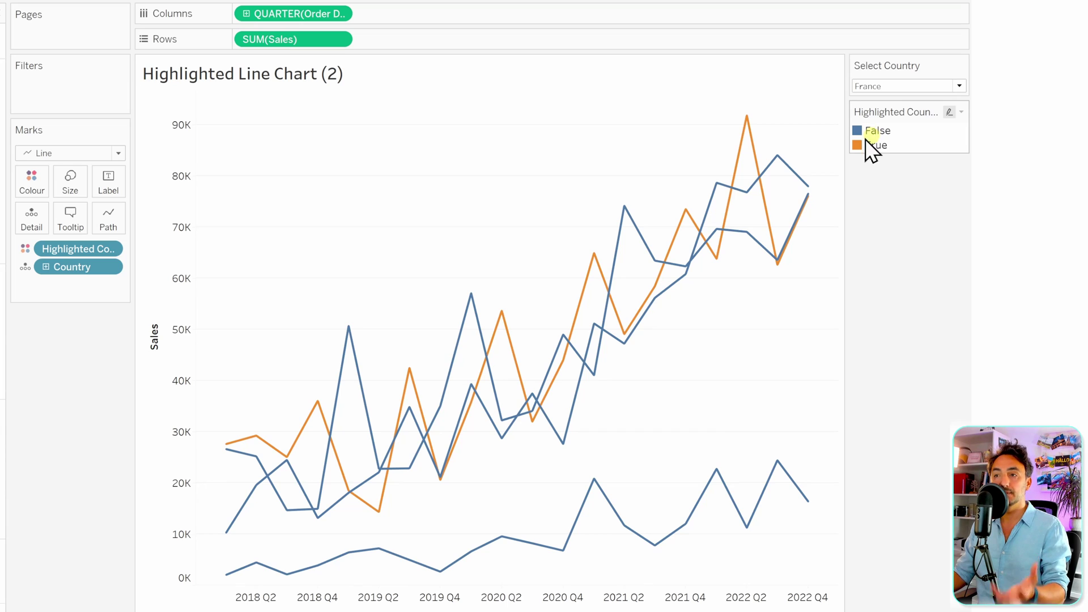
Assign grey to False and blue to True in the Highlighted Country colours
left_click(35, 184)
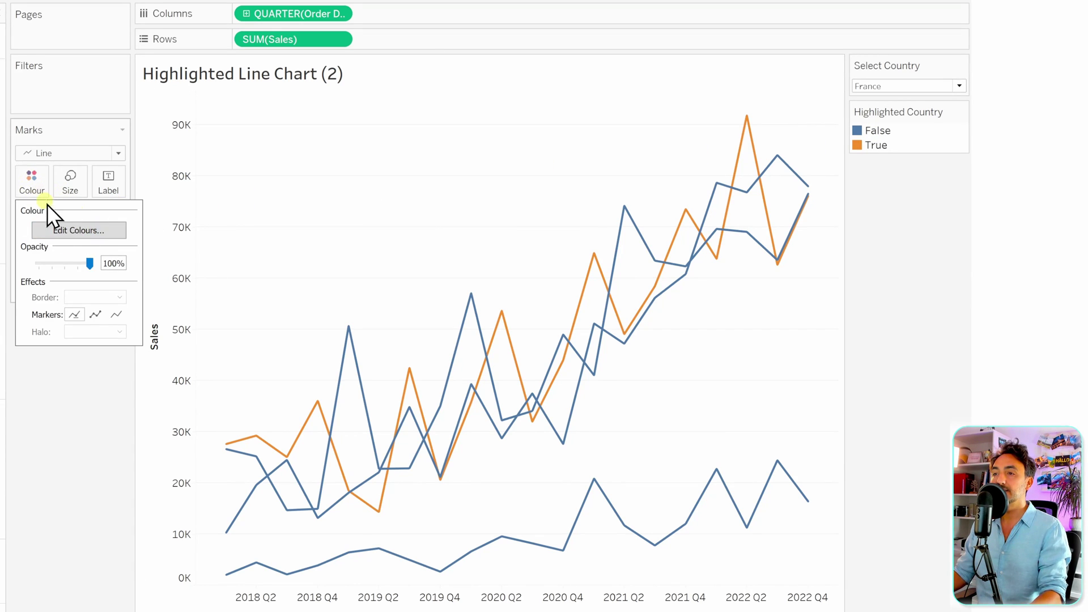
left_click(72, 231)
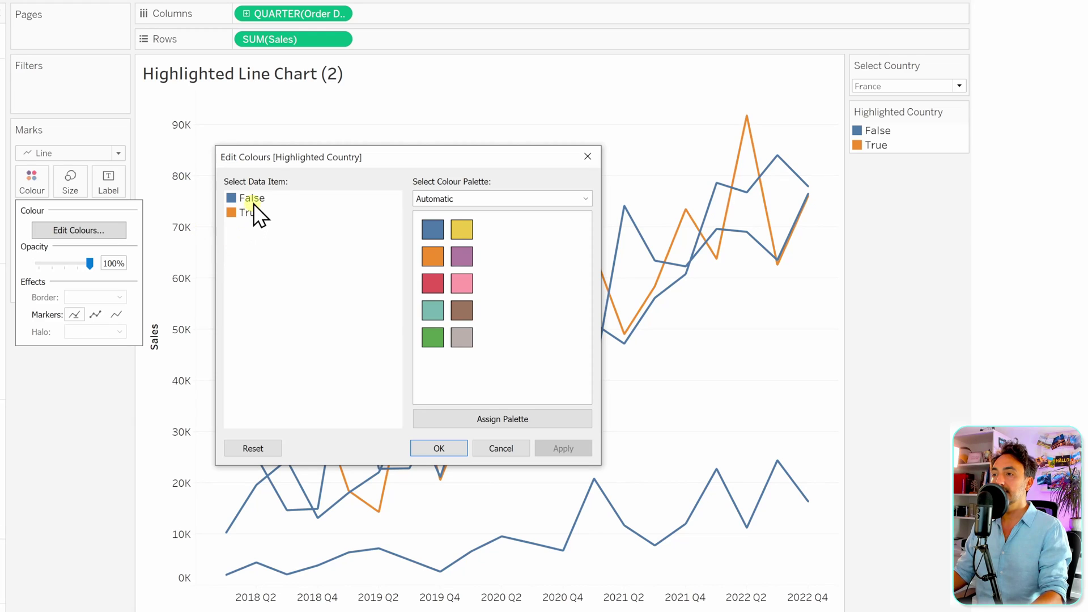
left_click(462, 338)
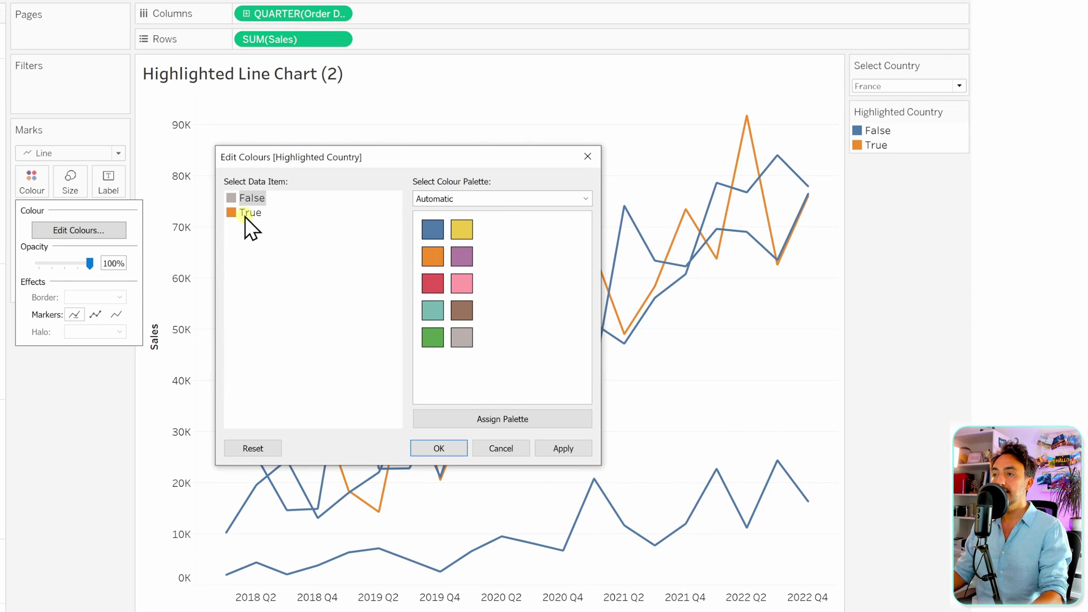
left_click(430, 231)
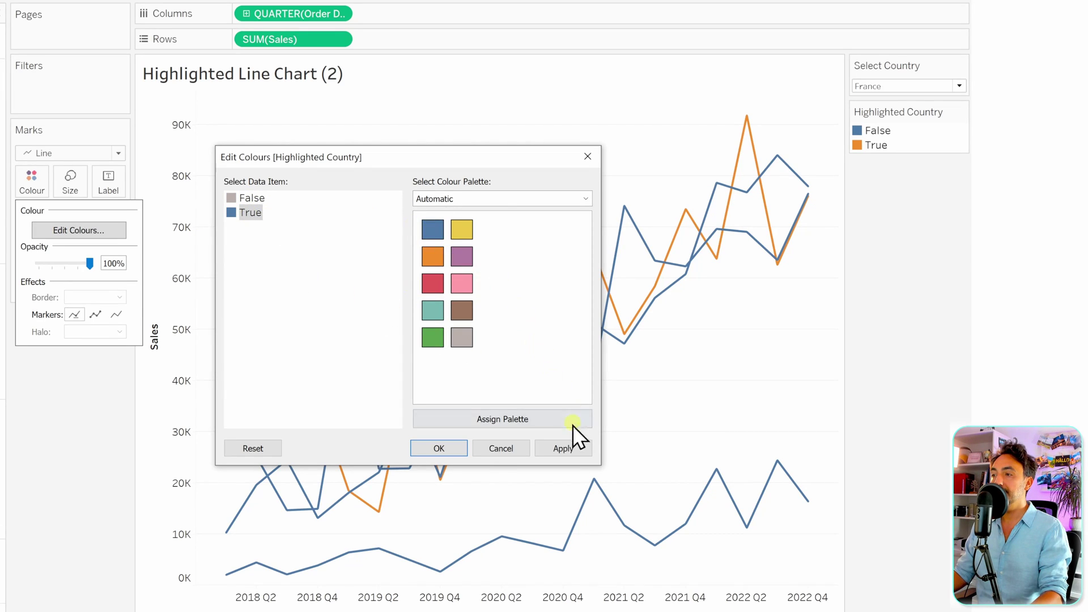
left_click(439, 449)
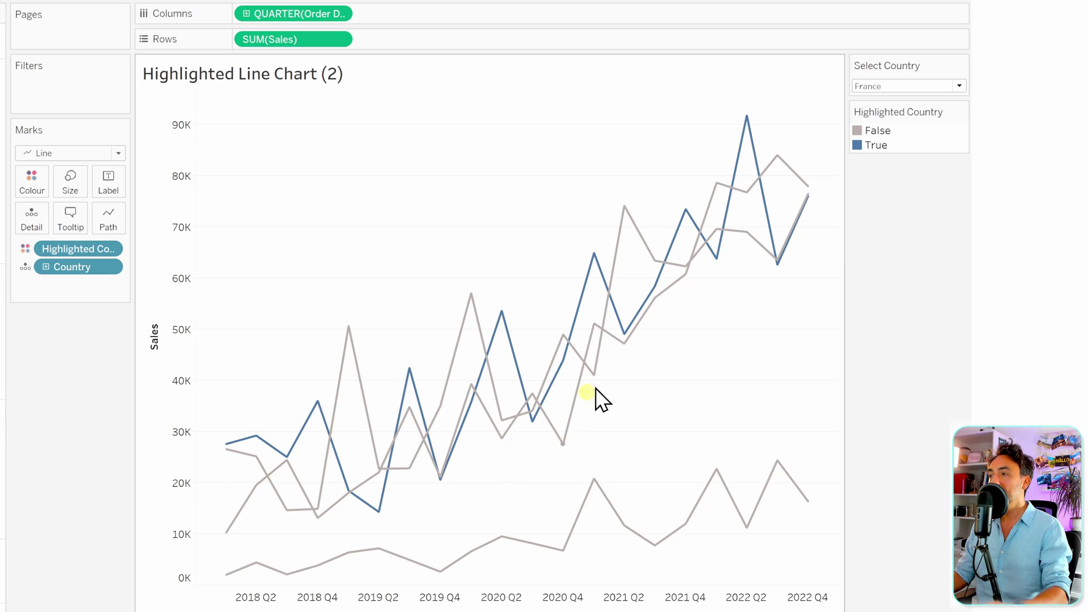
Test the line highlighting by switching the Select Country parameter to Germany, Italy and USA
mouse_move(519, 417)
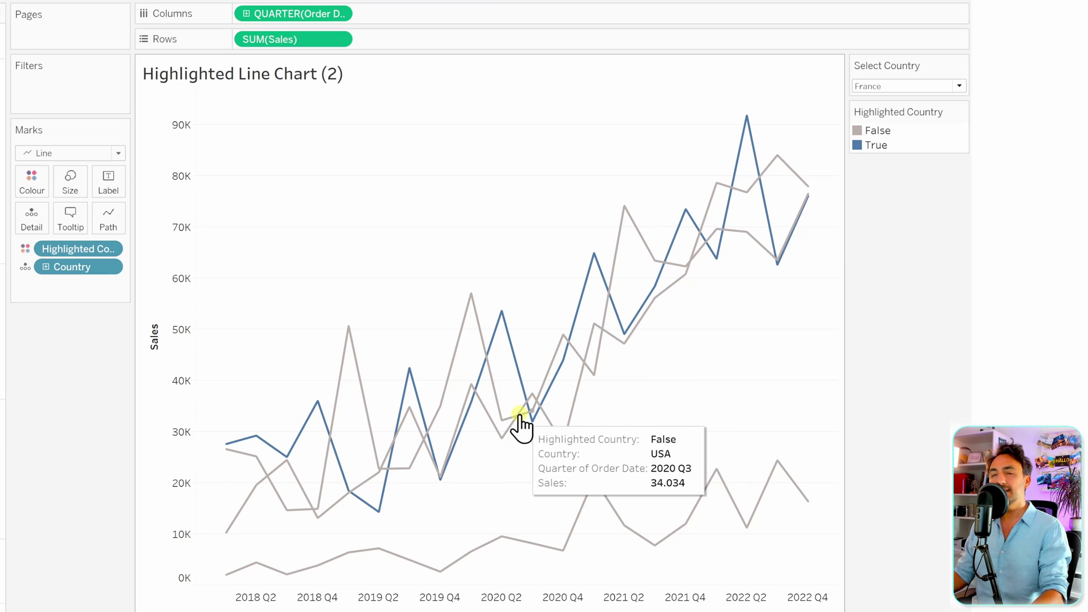
left_click(885, 89)
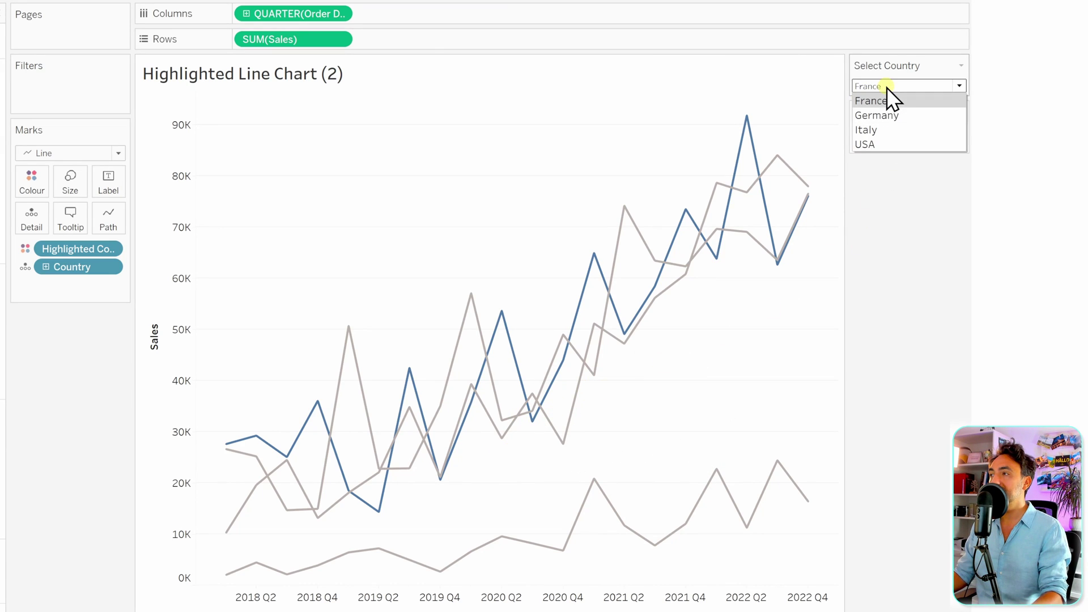
left_click(905, 115)
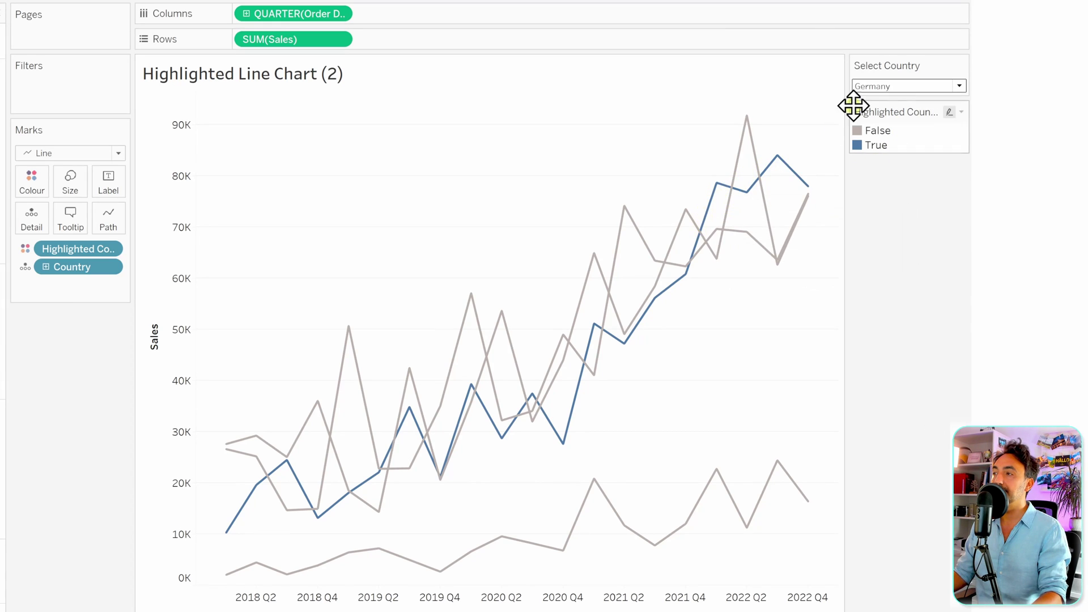
left_click(882, 88)
left_click(889, 130)
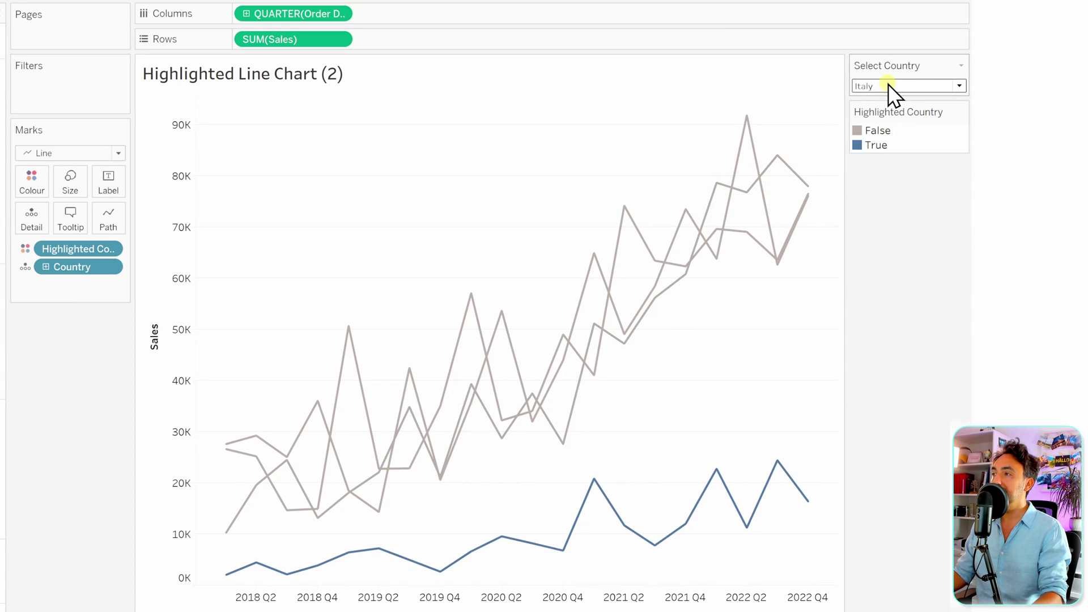
left_click(888, 84)
left_click(872, 142)
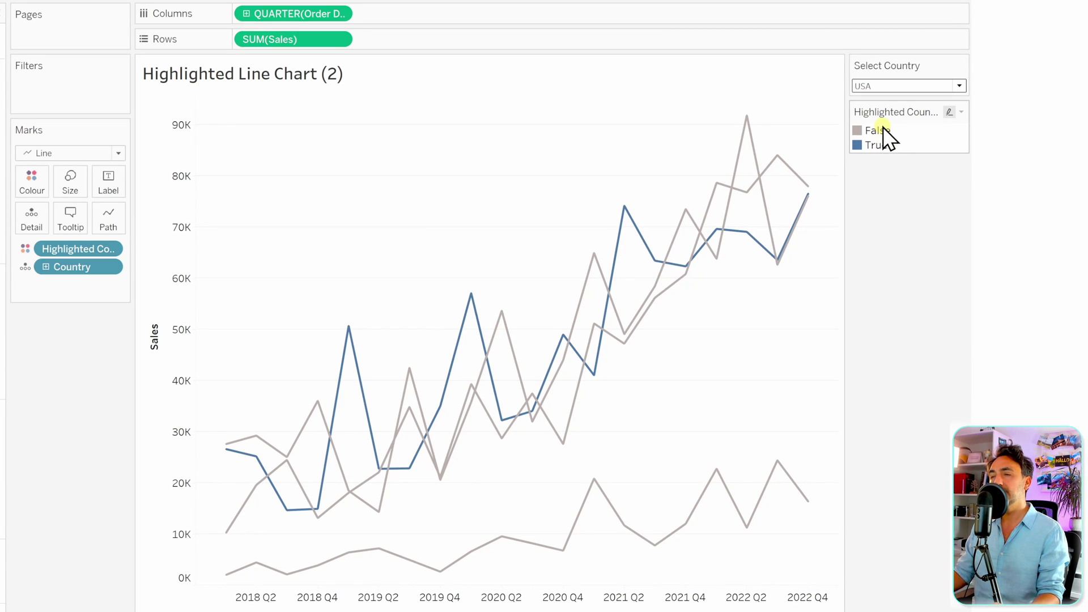
Check the legend options for the Highlighted Country colour legend and leave them as they are
left_click(168, 12)
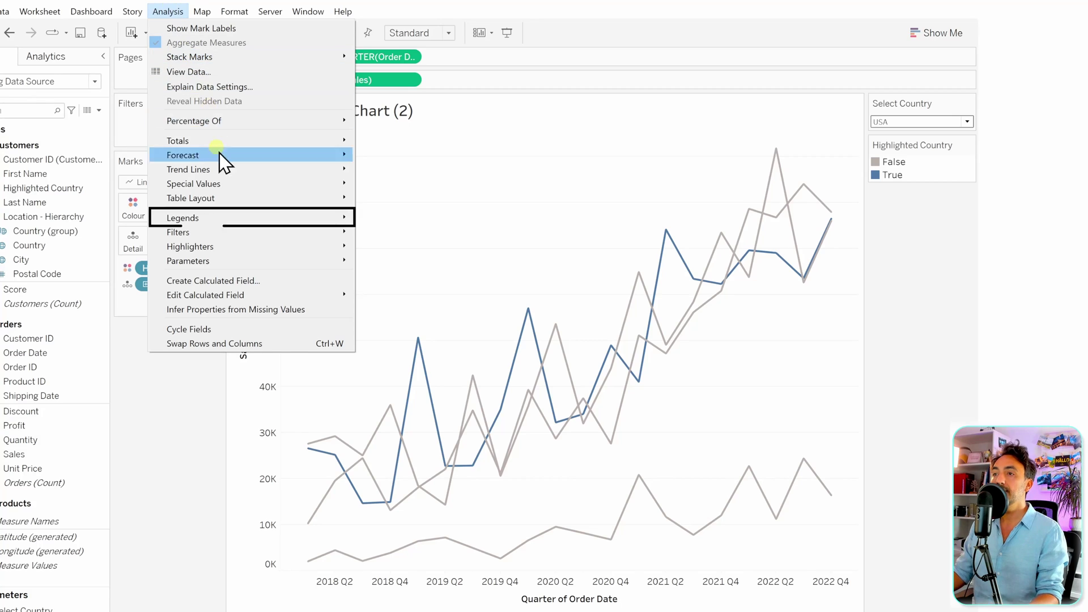
left_click(216, 219)
left_click(415, 218)
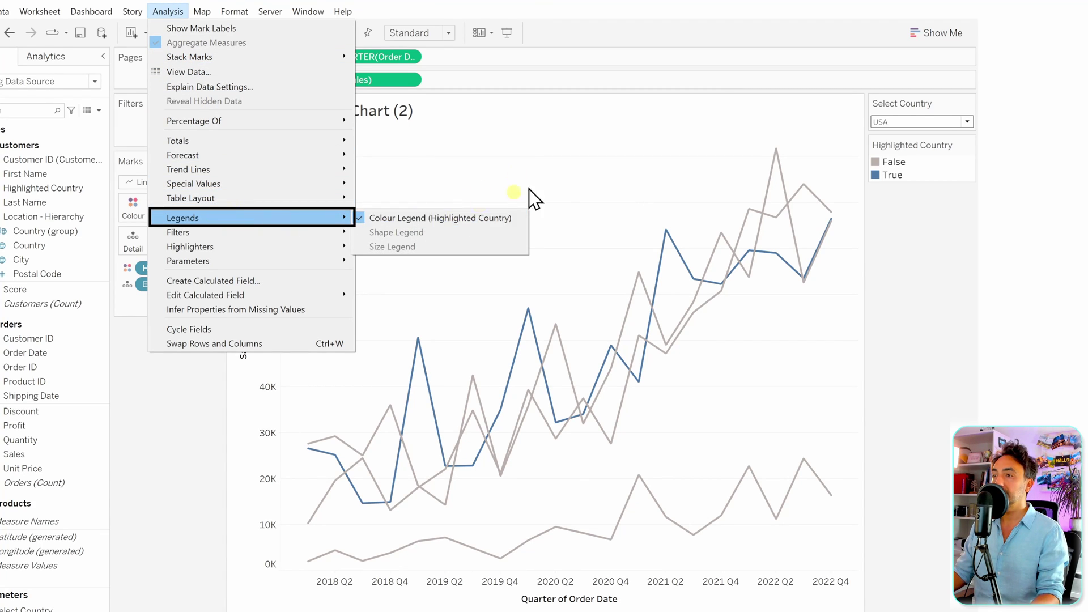
left_click(565, 180)
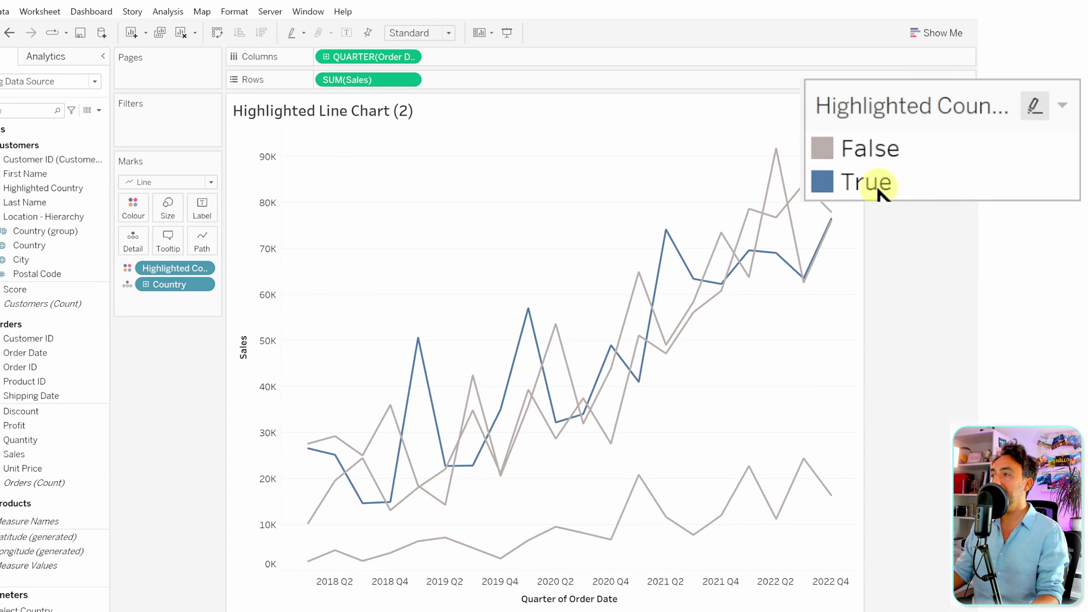
Reorder the Highlighted Country colour legend so that True comes before False
left_click(868, 184)
left_click_drag(880, 148, 877, 144)
left_click(903, 199)
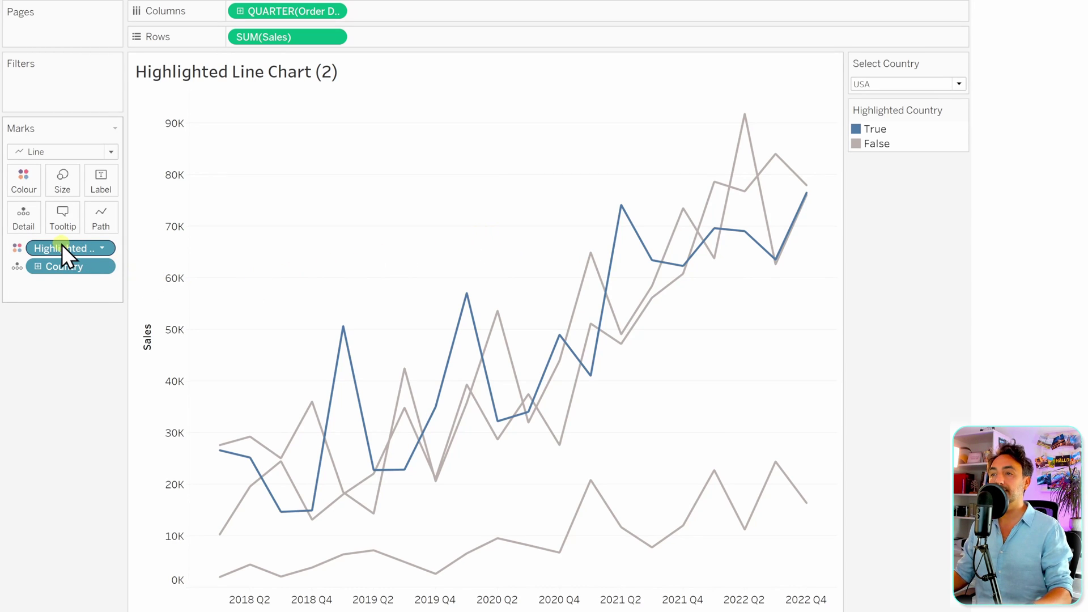
Size the lines by a copy of Highlighted Country with the size range reversed, and make the lines slightly thinner overall
left_click_drag(62, 246, 67, 187)
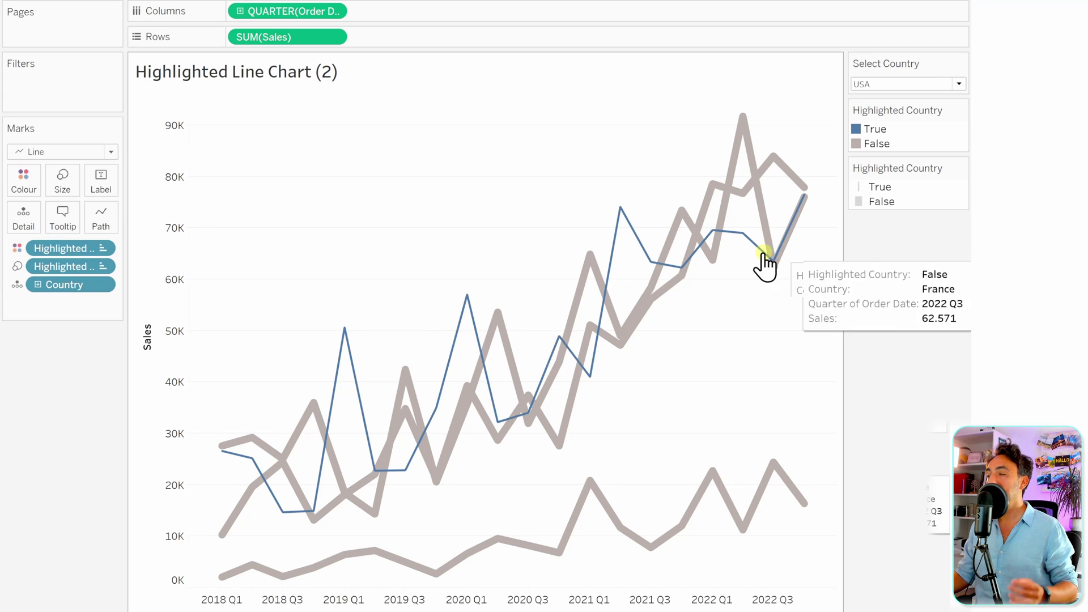
left_click(907, 178)
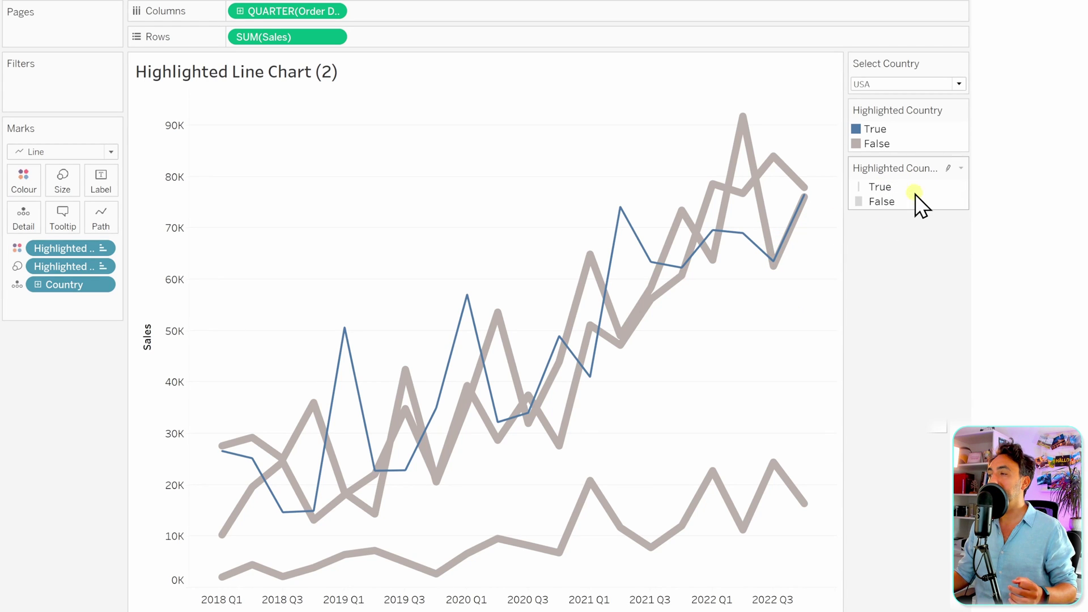
double_click(914, 194)
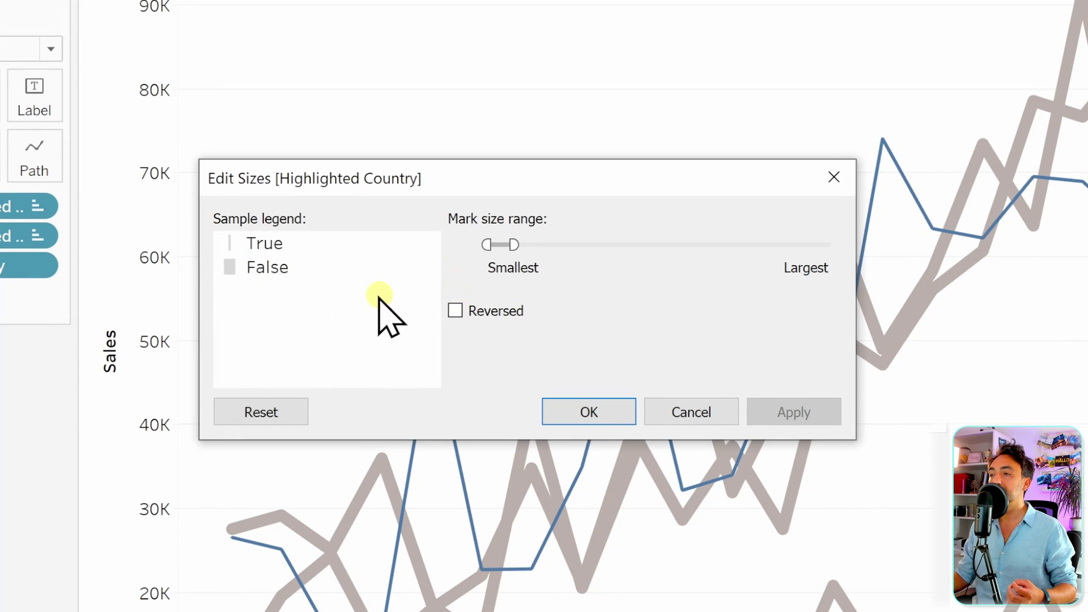
left_click(457, 312)
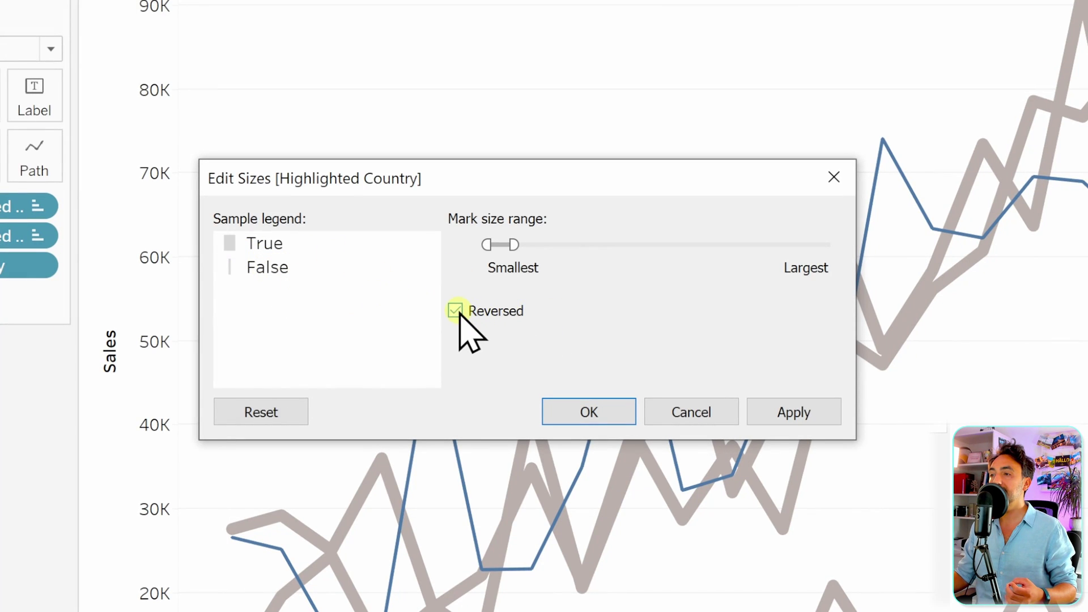
left_click(610, 410)
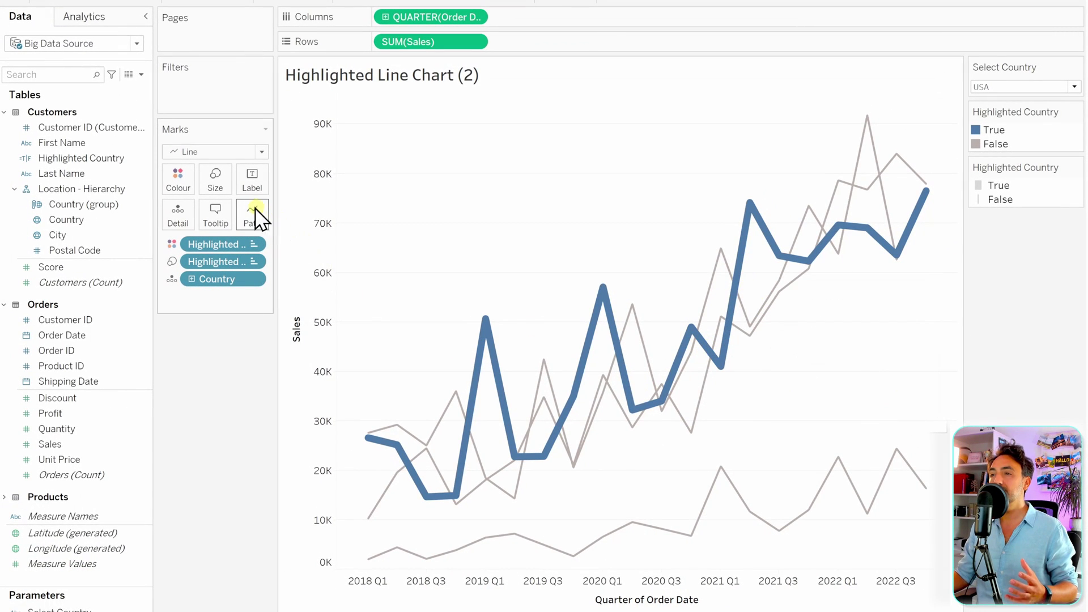
left_click(221, 182)
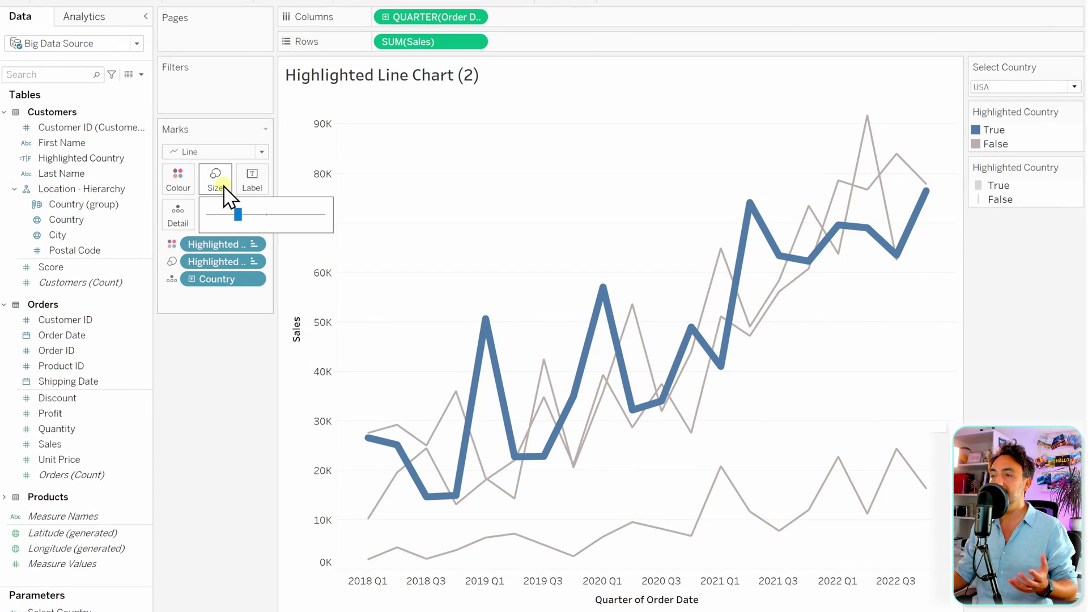
left_click(230, 215)
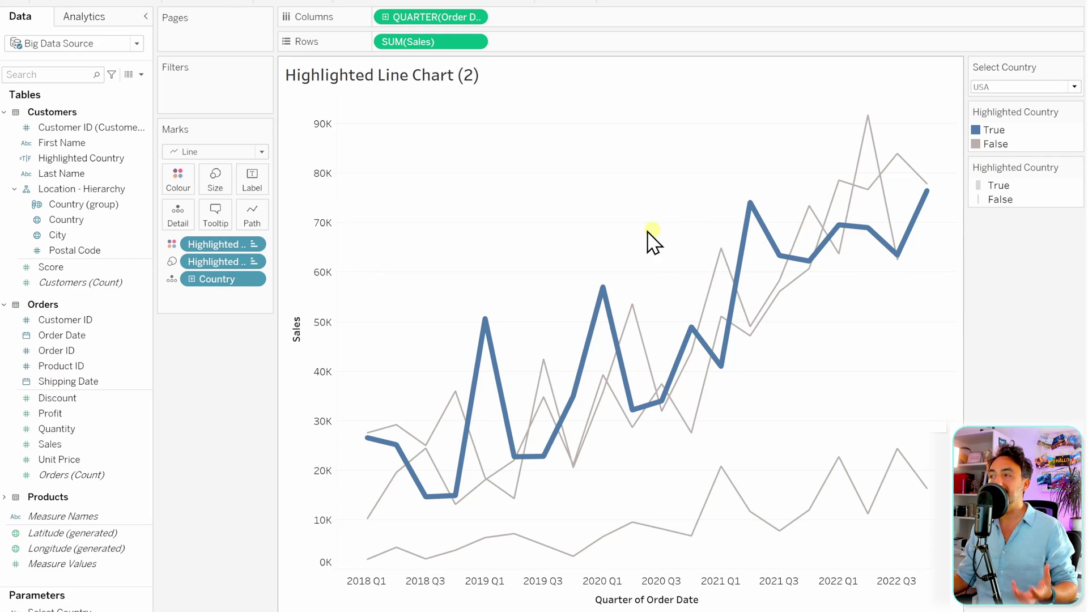
Test the thicker highlighted line by switching the Select Country parameter through Germany, France and Italy
mouse_move(990, 111)
left_click(1000, 88)
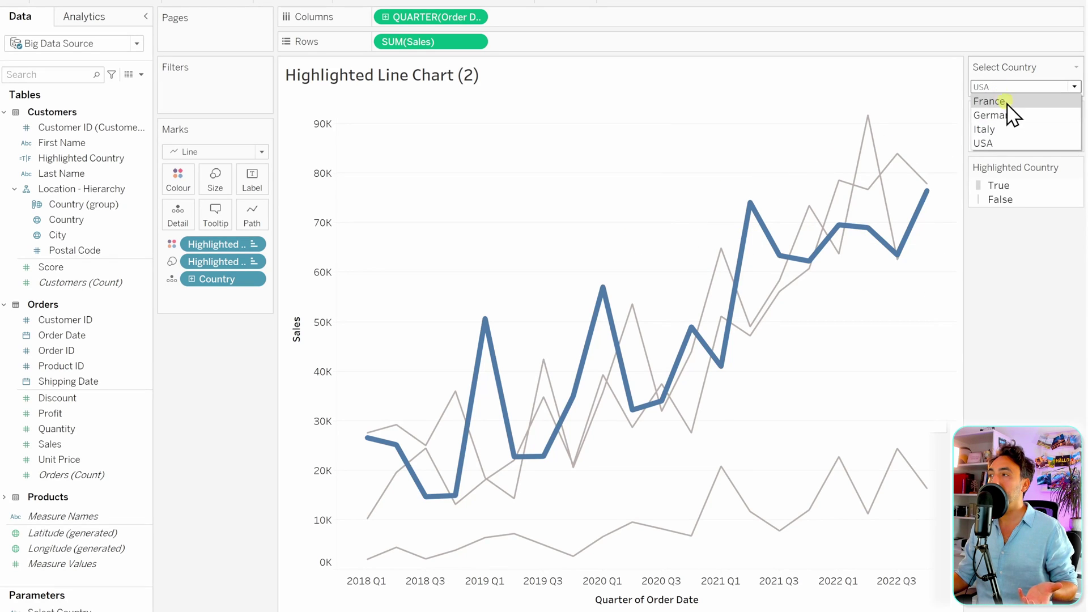
left_click(1006, 112)
left_click(1006, 88)
left_click(1000, 101)
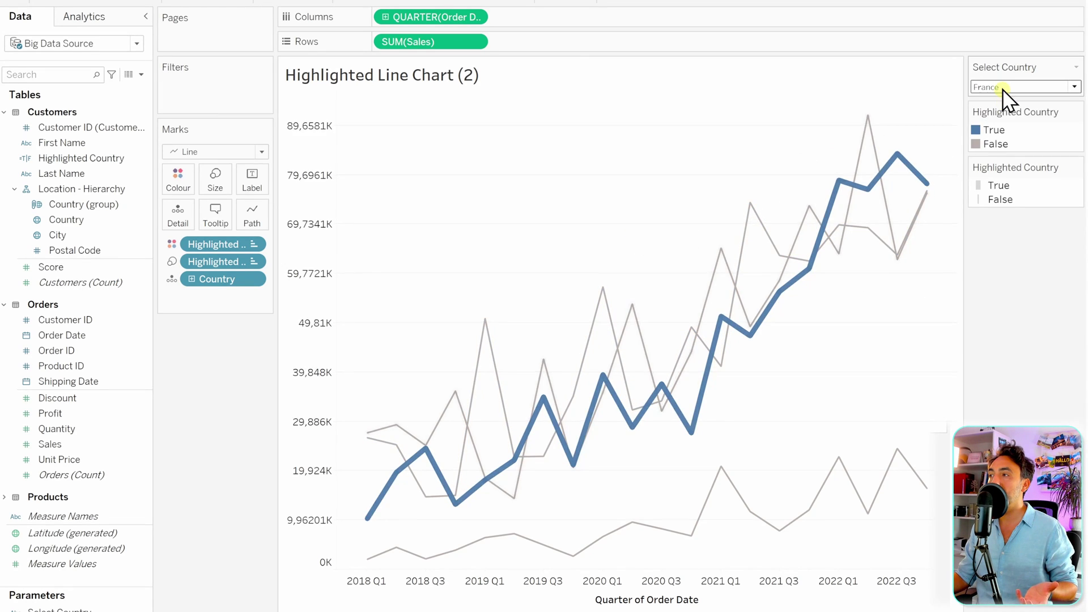
left_click(1004, 87)
left_click(1000, 129)
left_click(1004, 88)
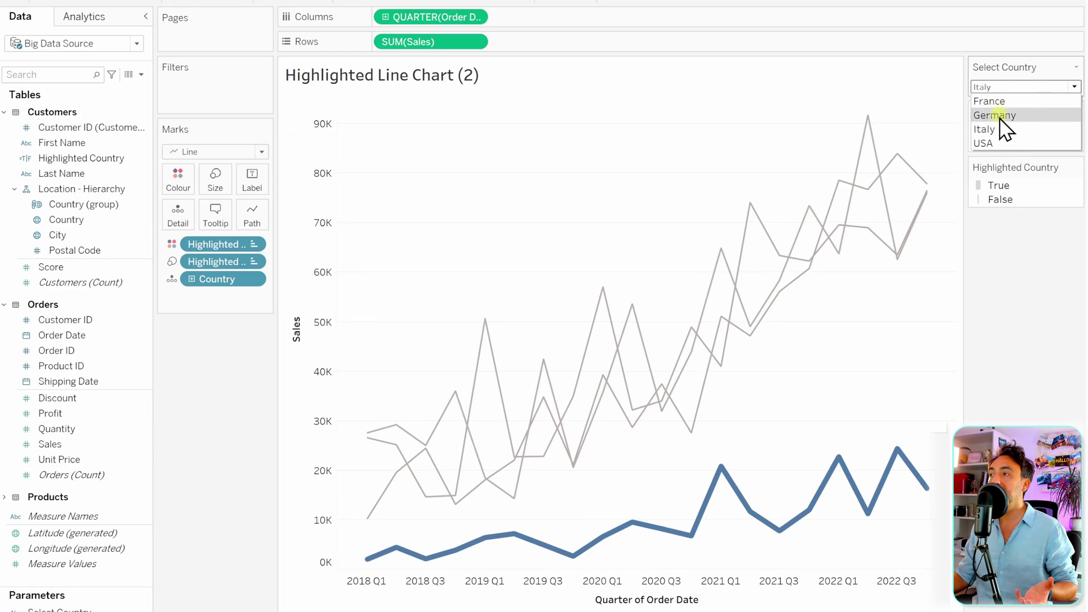
left_click(1005, 150)
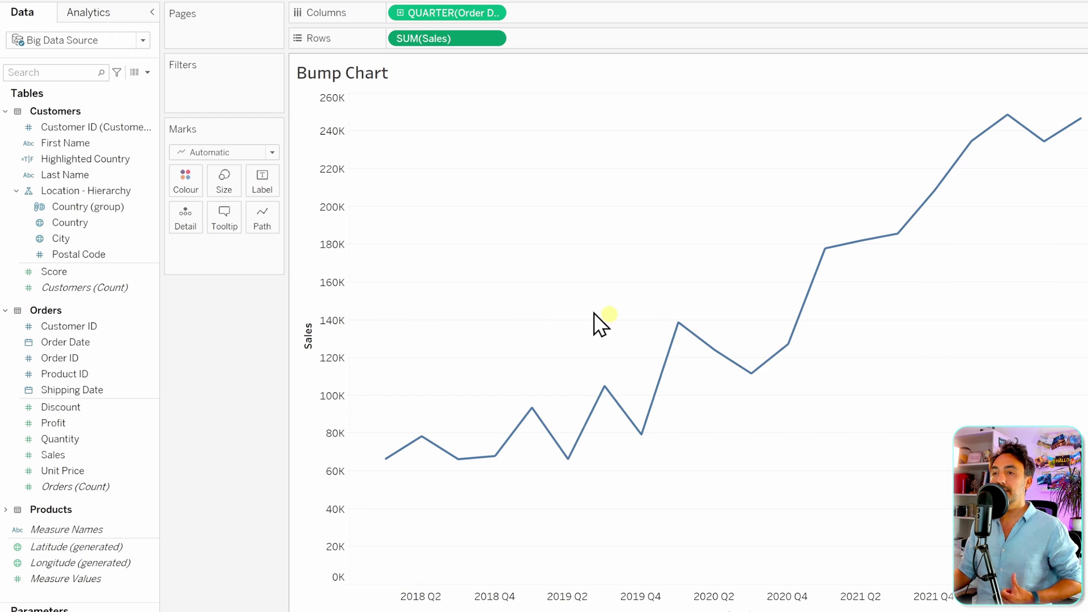
Split the Bump Chart's sales line by Country using colour
left_click_drag(83, 225, 187, 184)
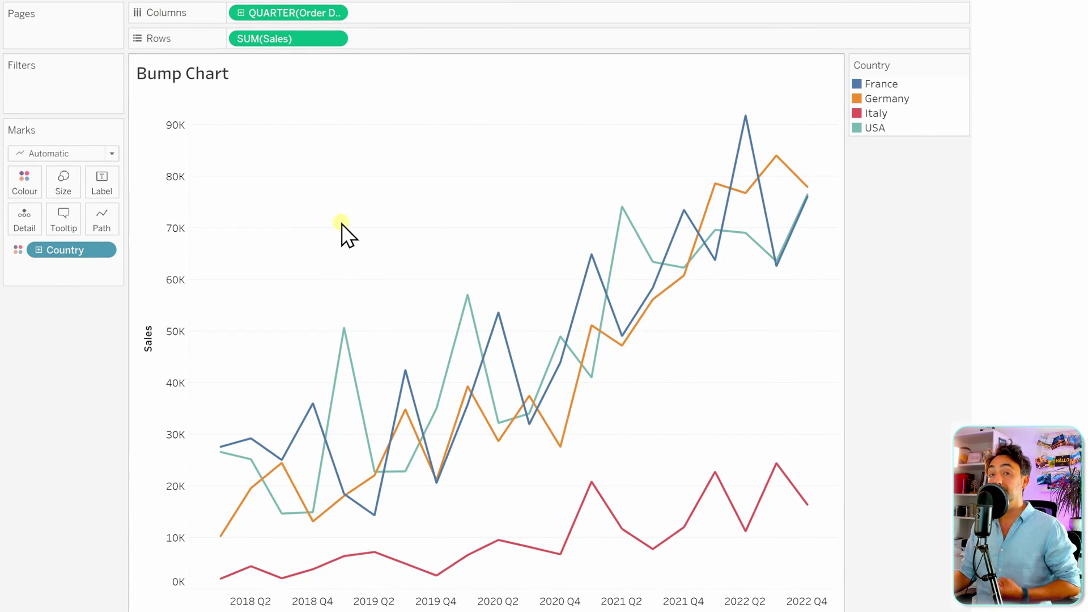
Apply the Rank quick table calculation to the Sales measure on Rows
right_click(264, 41)
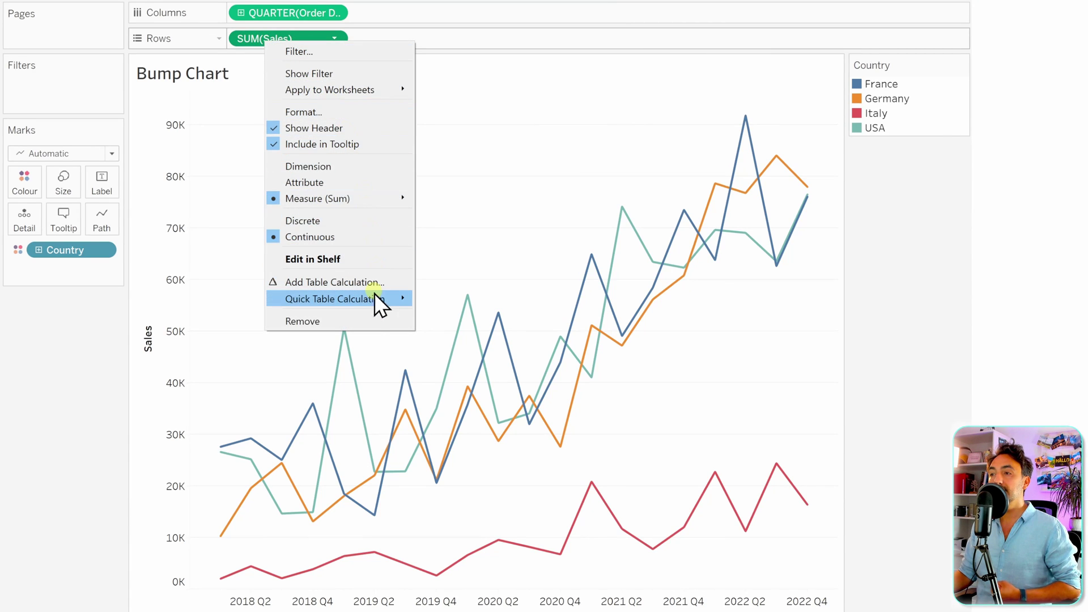
mouse_move(375, 301)
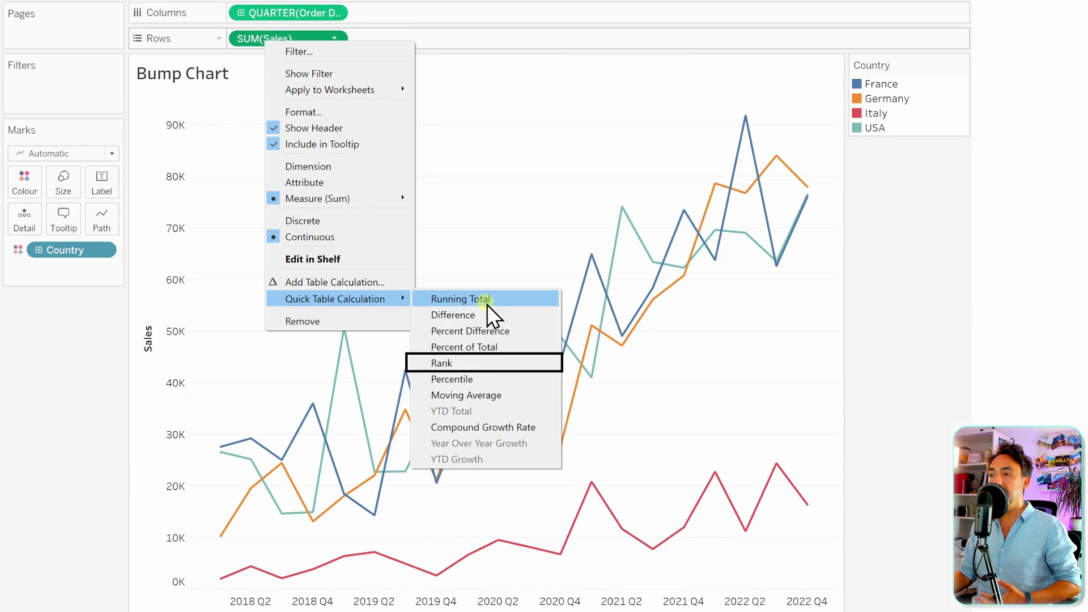
left_click(499, 364)
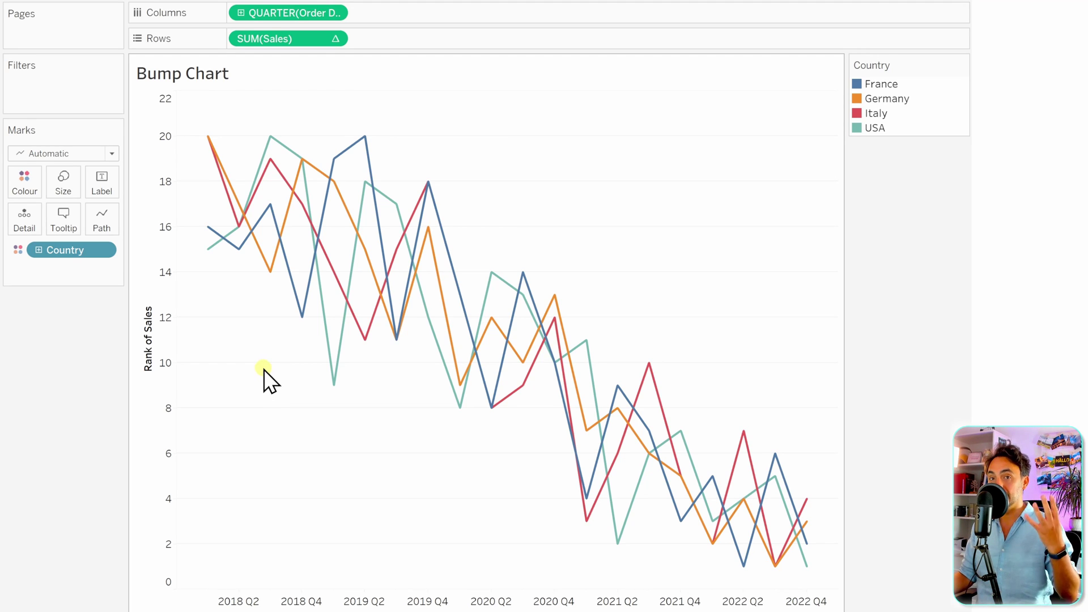
Edit the Sales rank calculation to compute using specific dimensions, with only Country included and Quarter of Order Date excluded
right_click(287, 39)
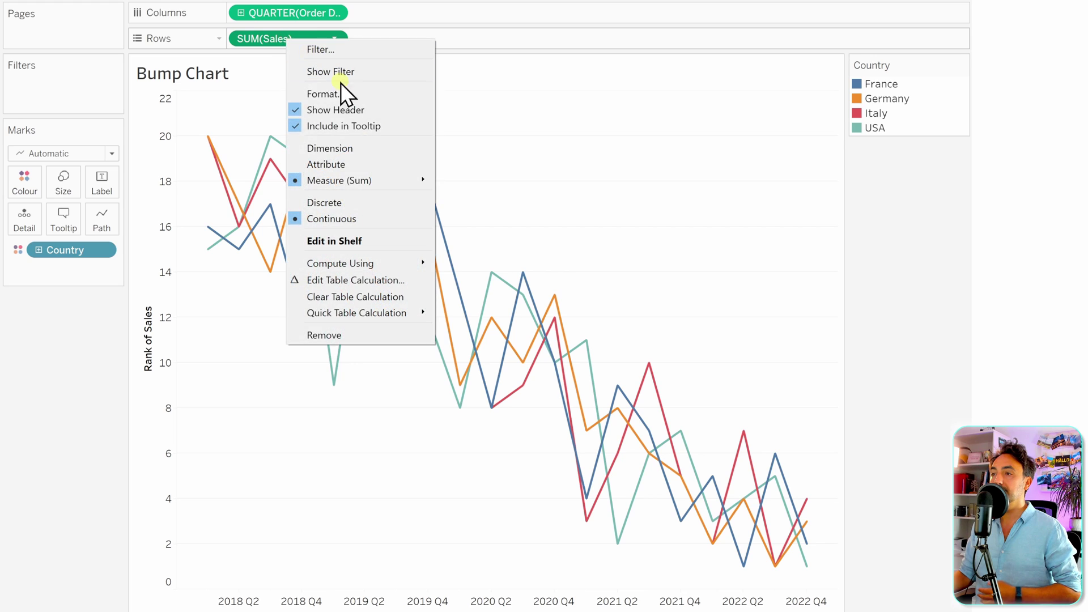
left_click(382, 280)
left_click_drag(643, 220, 393, 149)
left_click(396, 311)
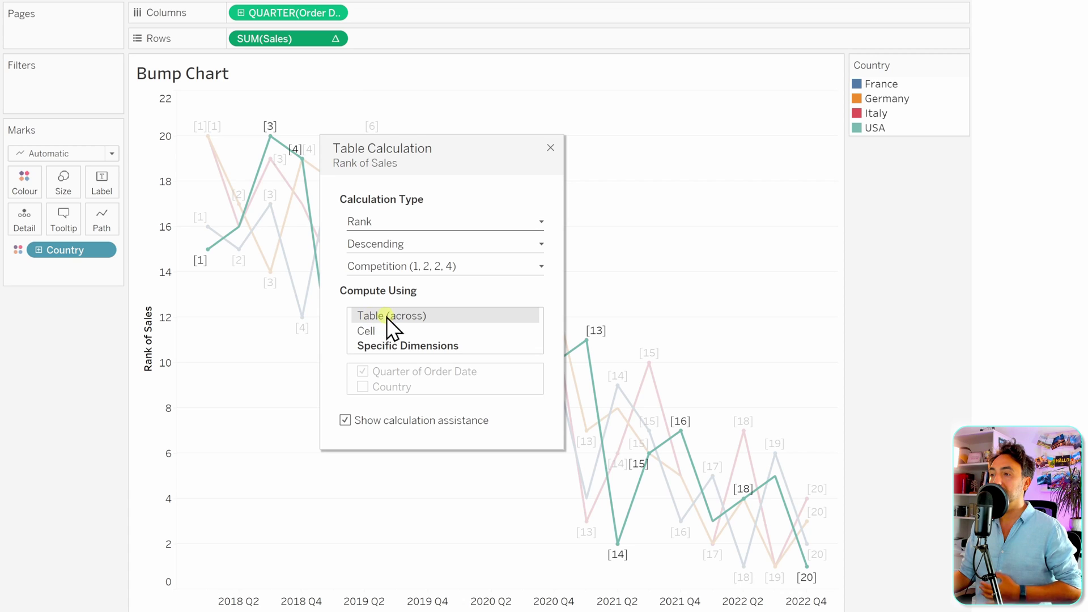
left_click(432, 346)
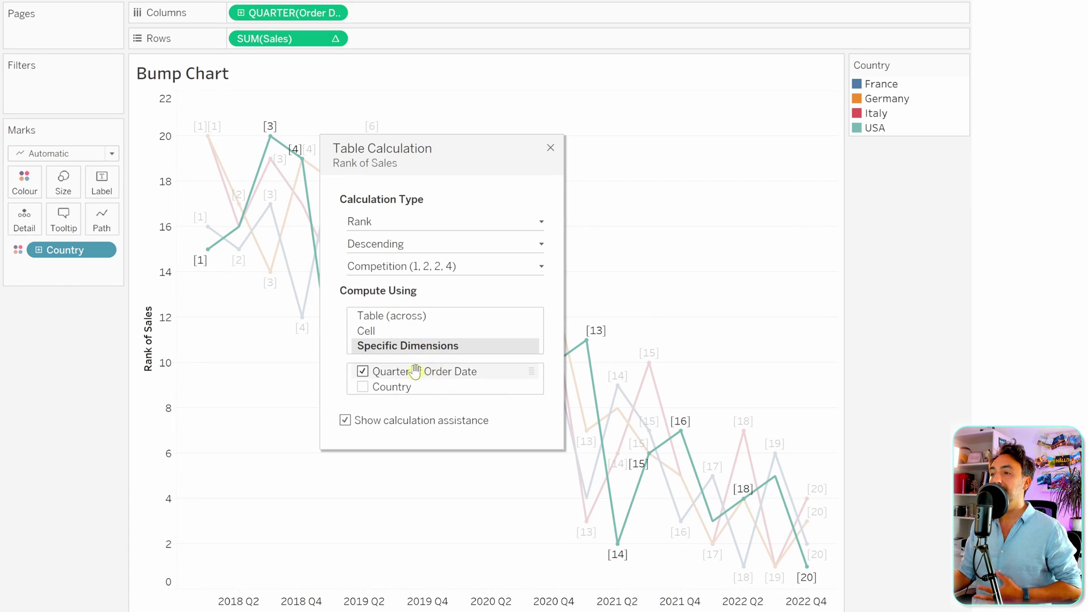
left_click(363, 387)
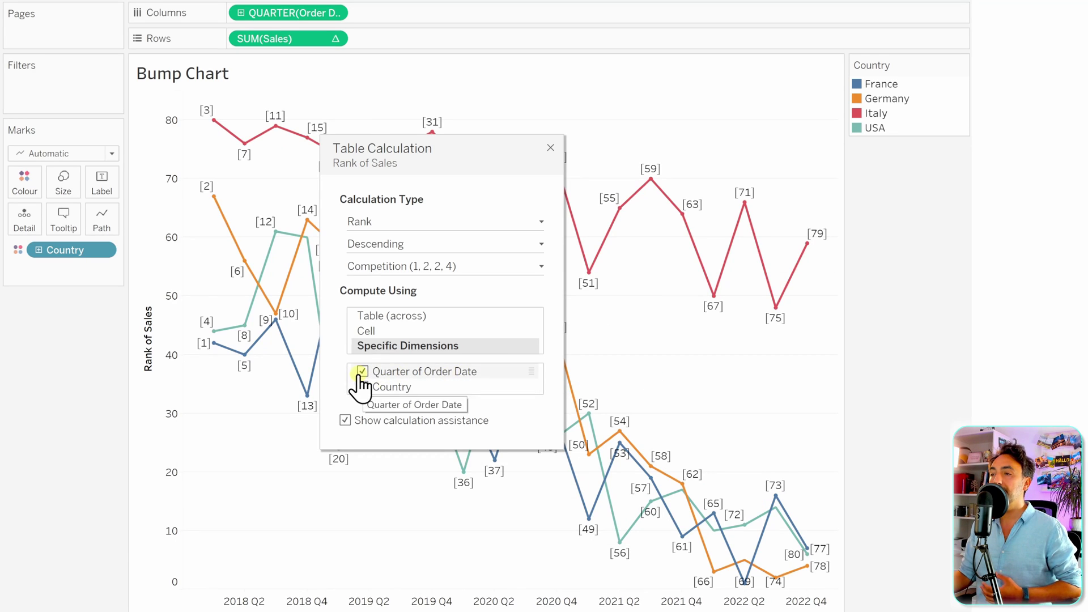
left_click(362, 371)
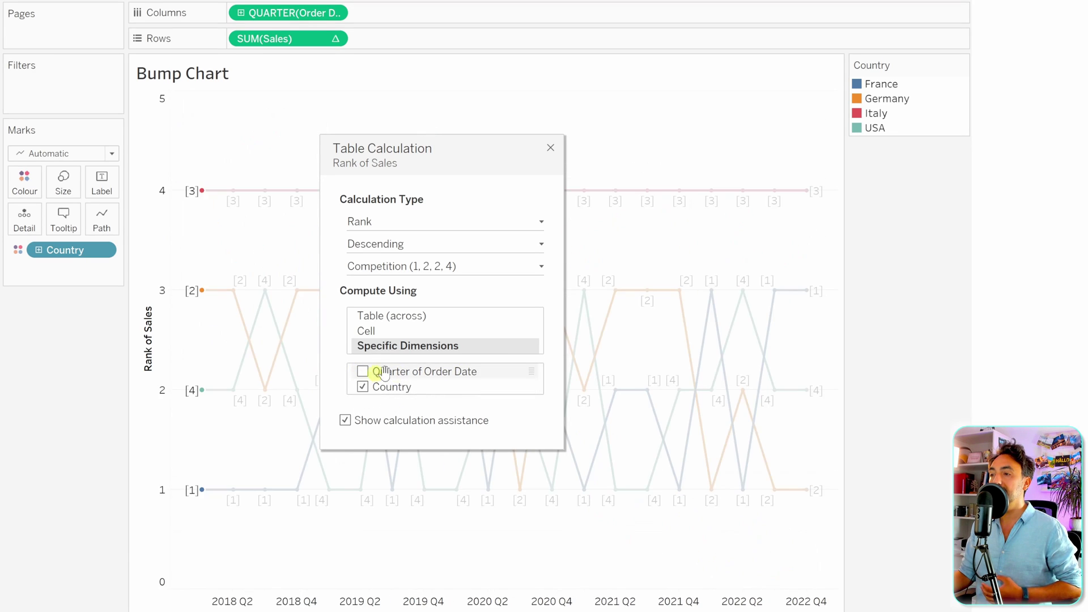
left_click(550, 149)
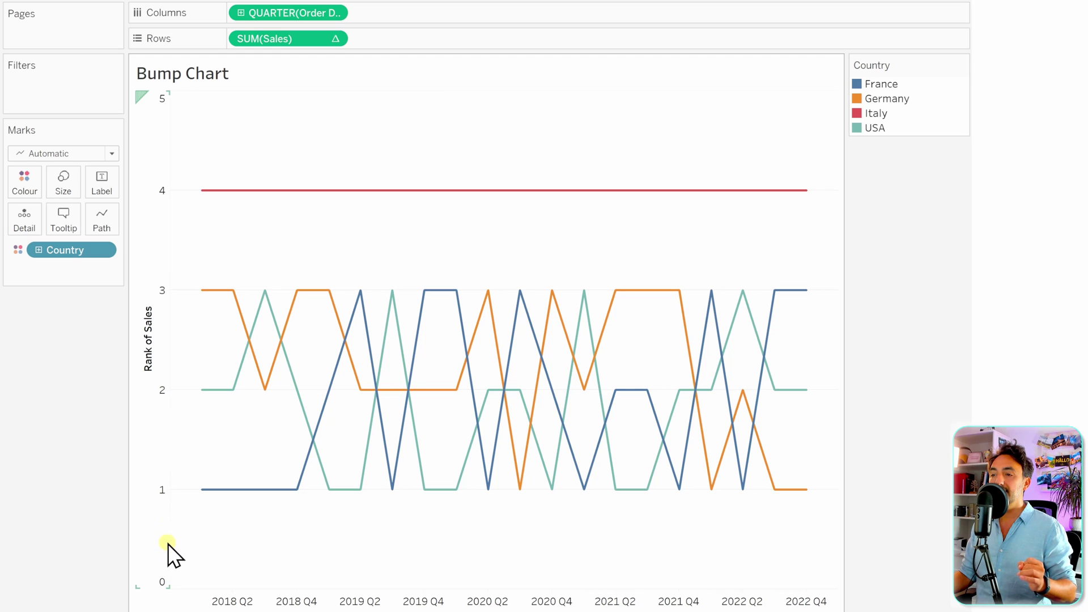
Reverse the scale of the Rank of Sales axis
right_click(150, 203)
left_click(209, 210)
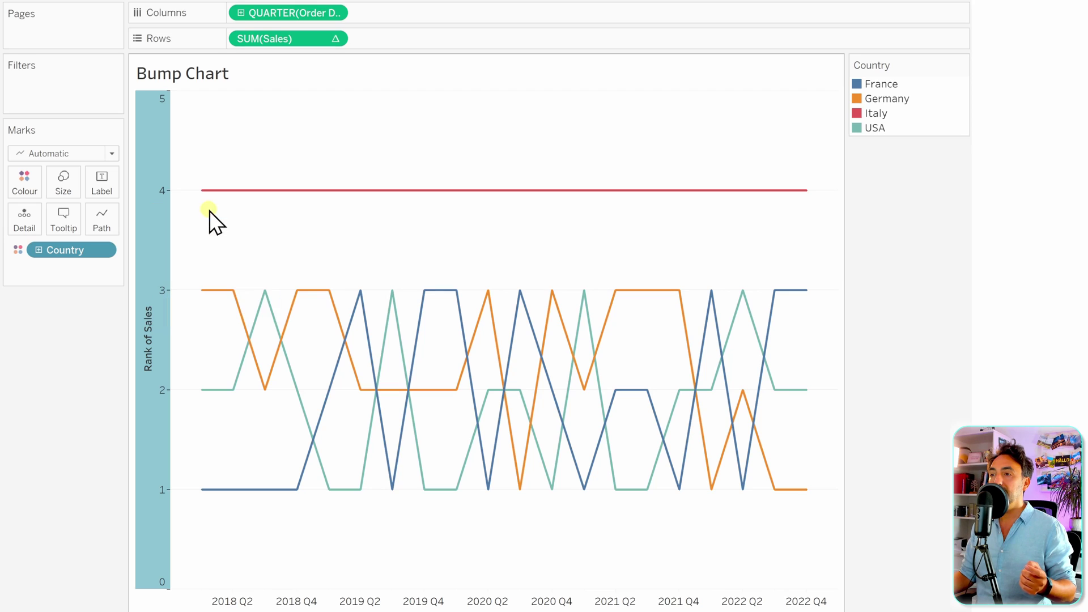
left_click(254, 316)
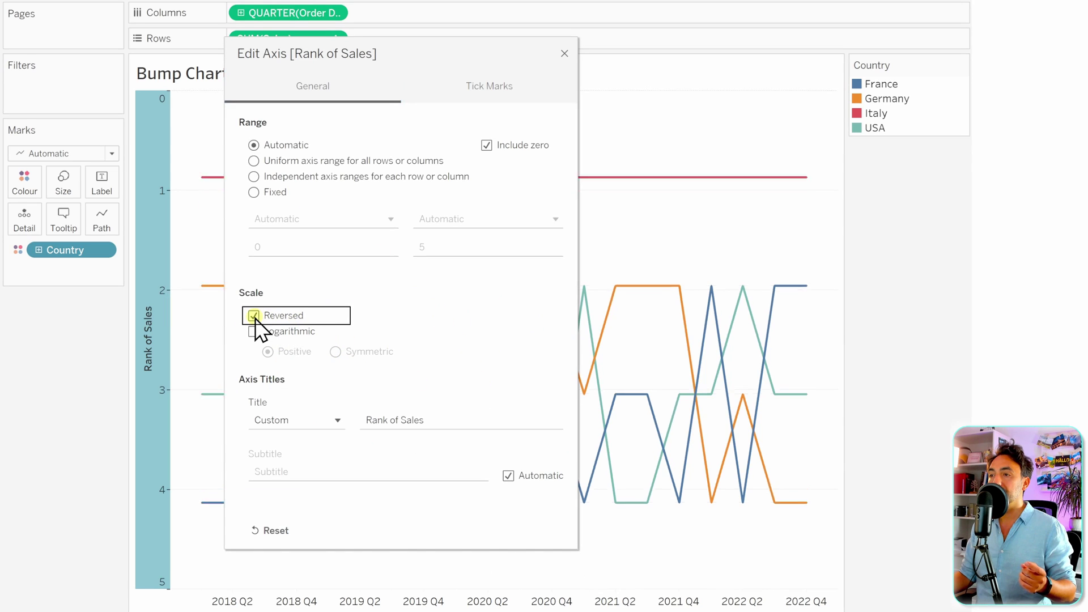
left_click(564, 54)
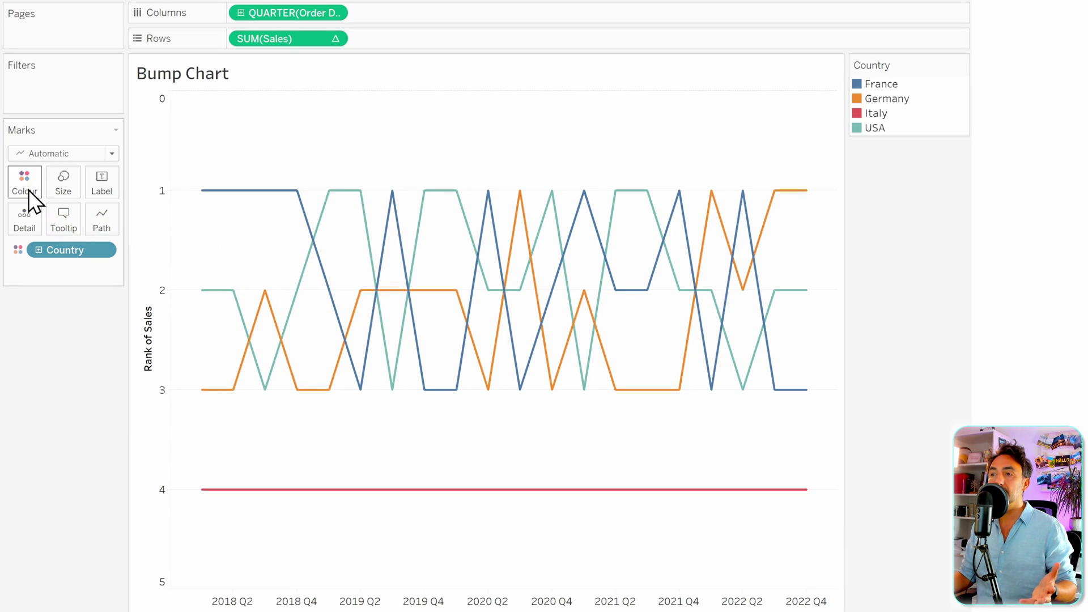
left_click(271, 420)
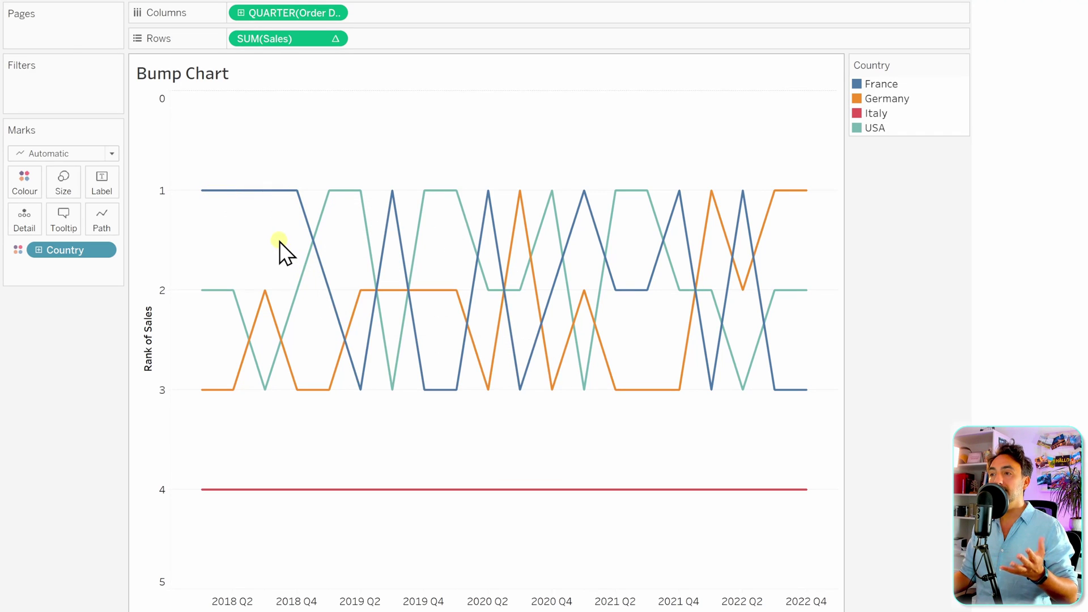
mouse_move(296, 191)
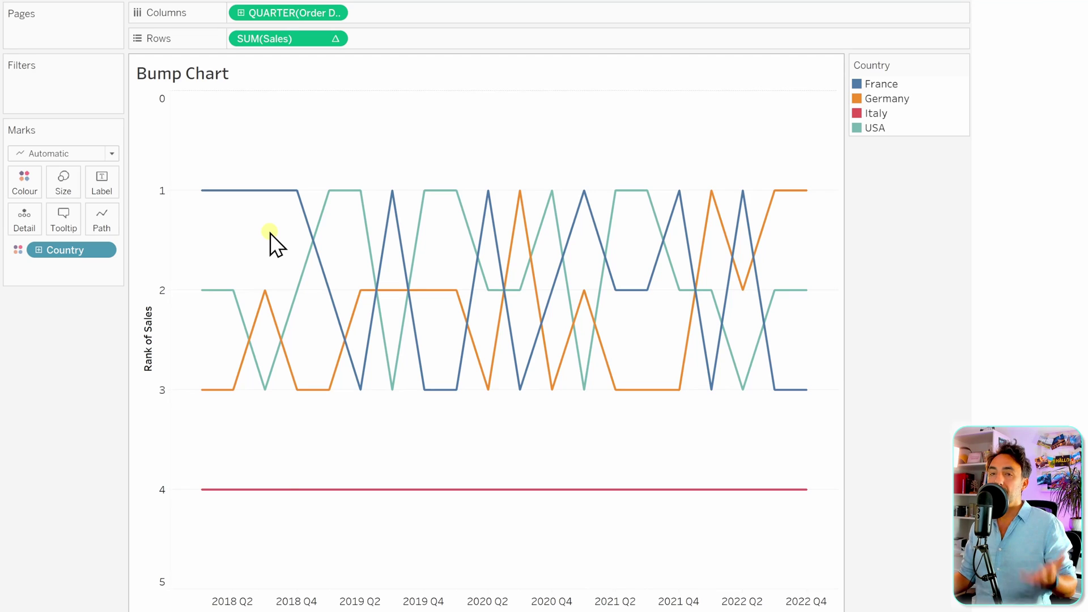
Try showing markers at every point of the country rank lines, and remove them again
left_click(33, 189)
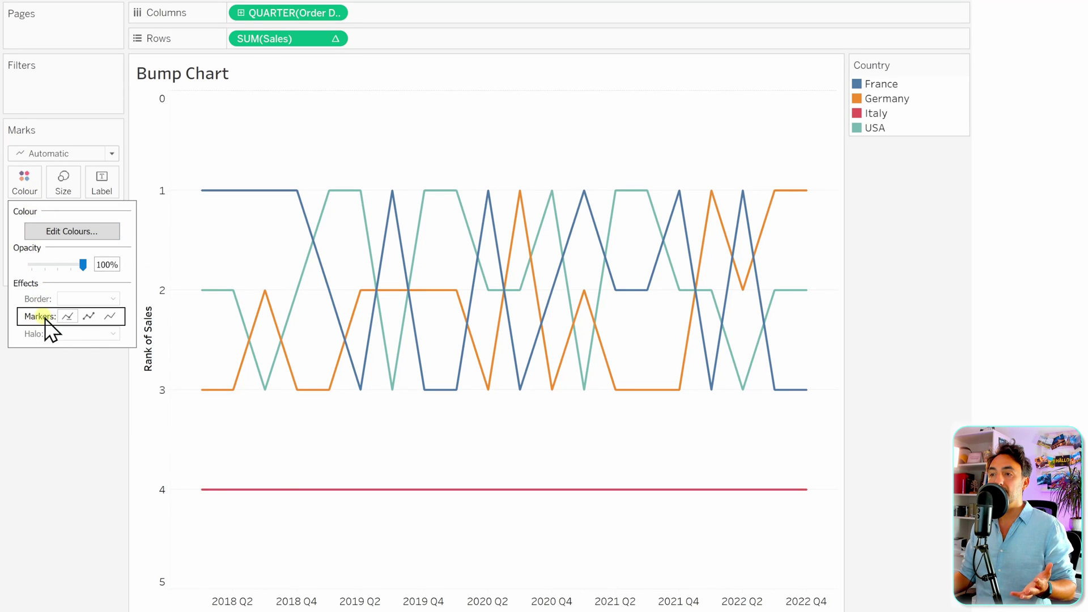
left_click(88, 316)
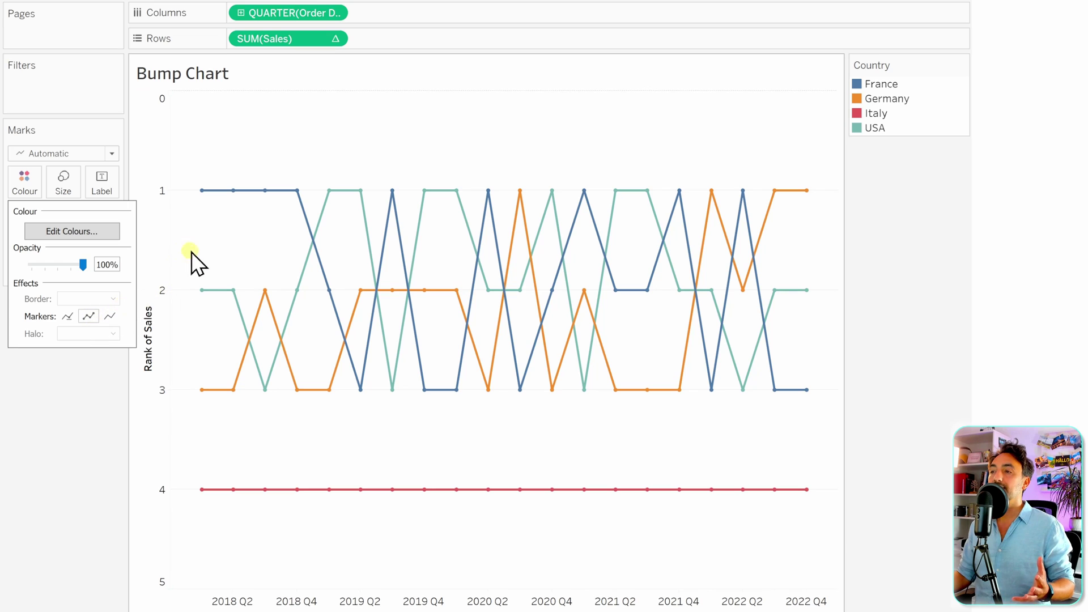
mouse_move(320, 266)
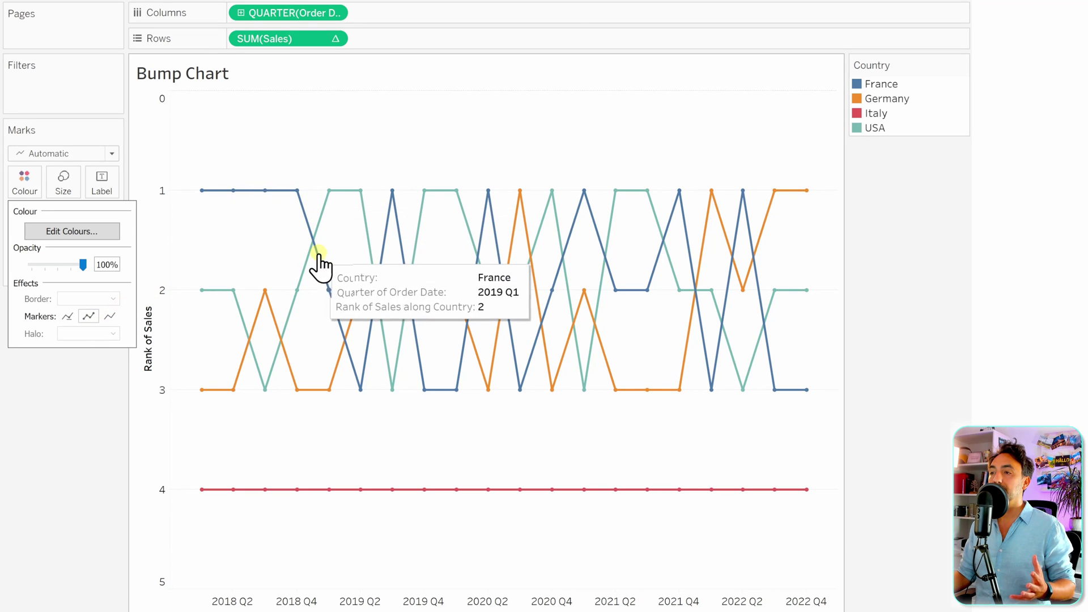
left_click(263, 254)
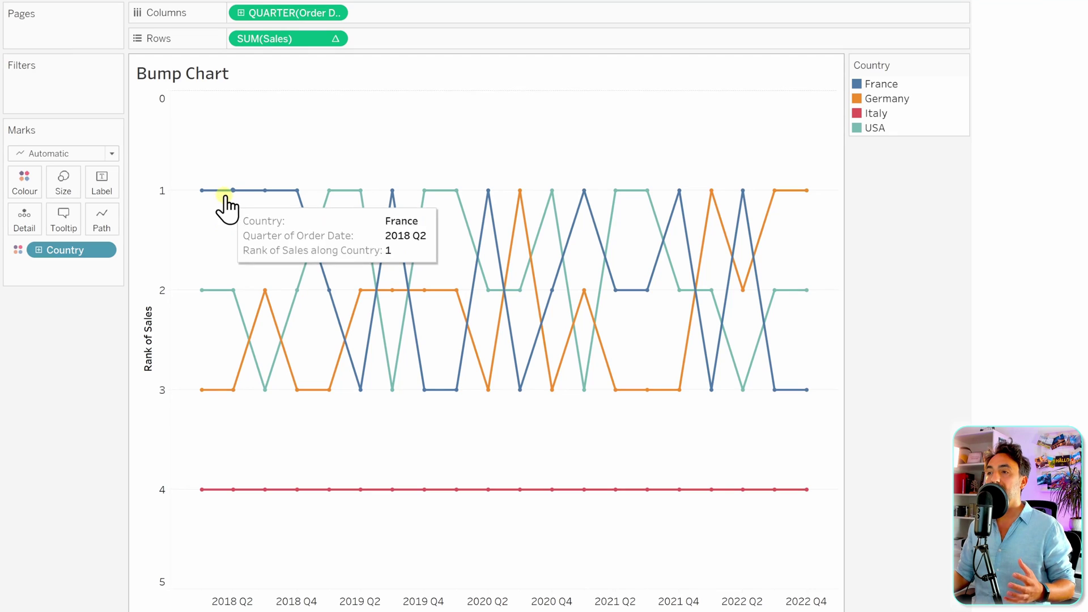
left_click(29, 189)
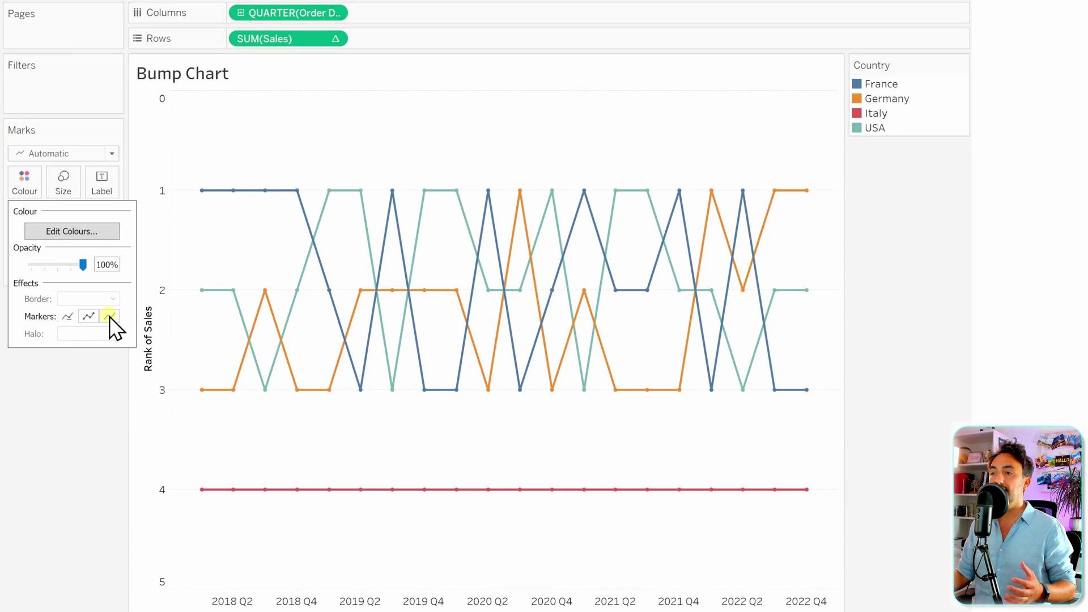
left_click(195, 246)
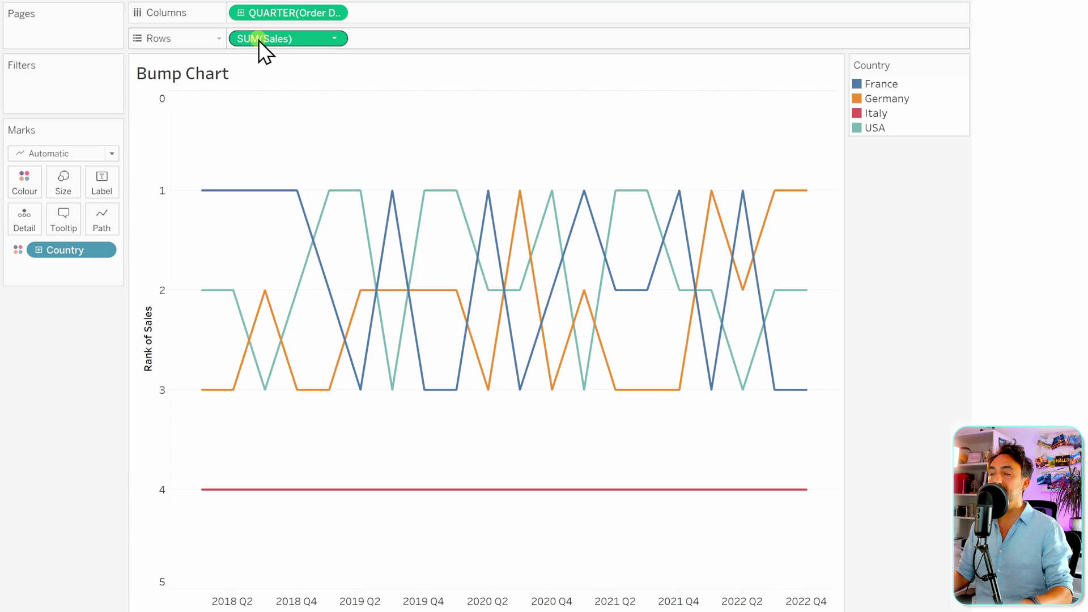
Duplicate the ranked Sales measure on Rows and show the copy's marks as circles
left_click_drag(259, 39, 397, 40)
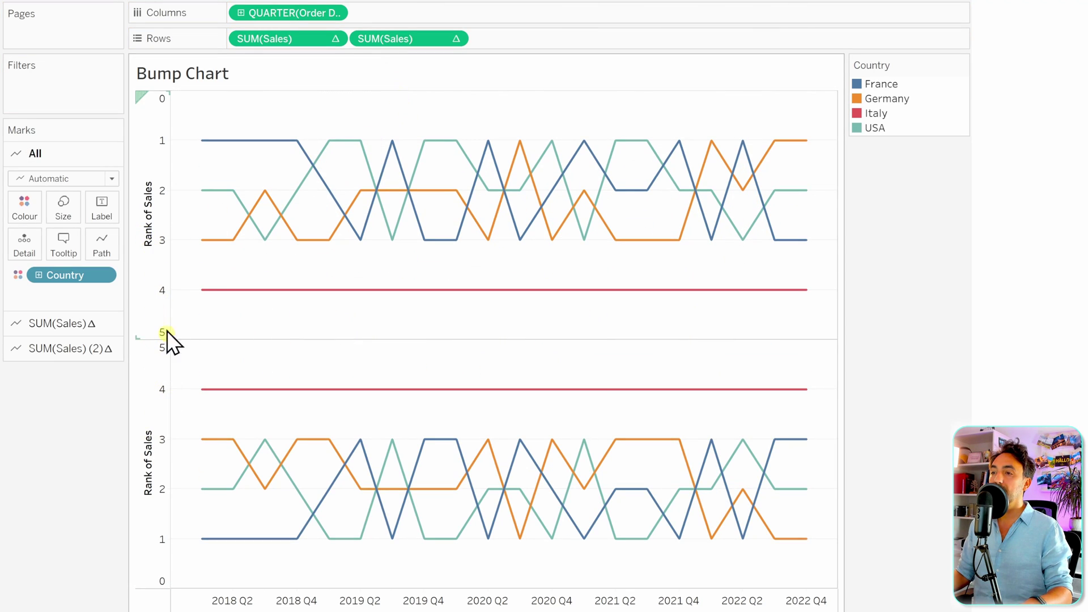
left_click(401, 37)
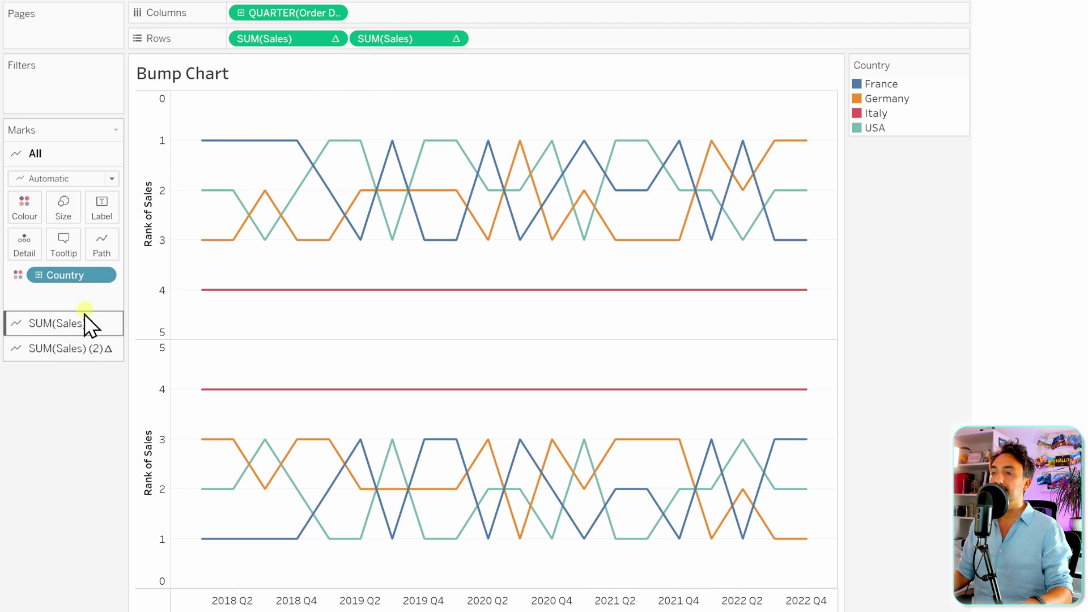
left_click(73, 349)
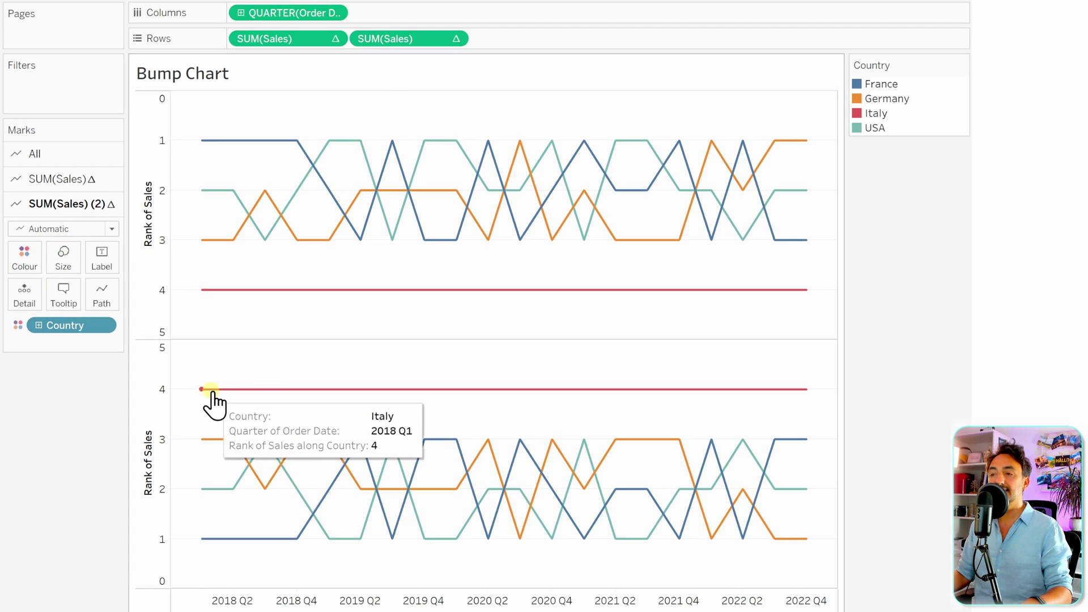
left_click(60, 231)
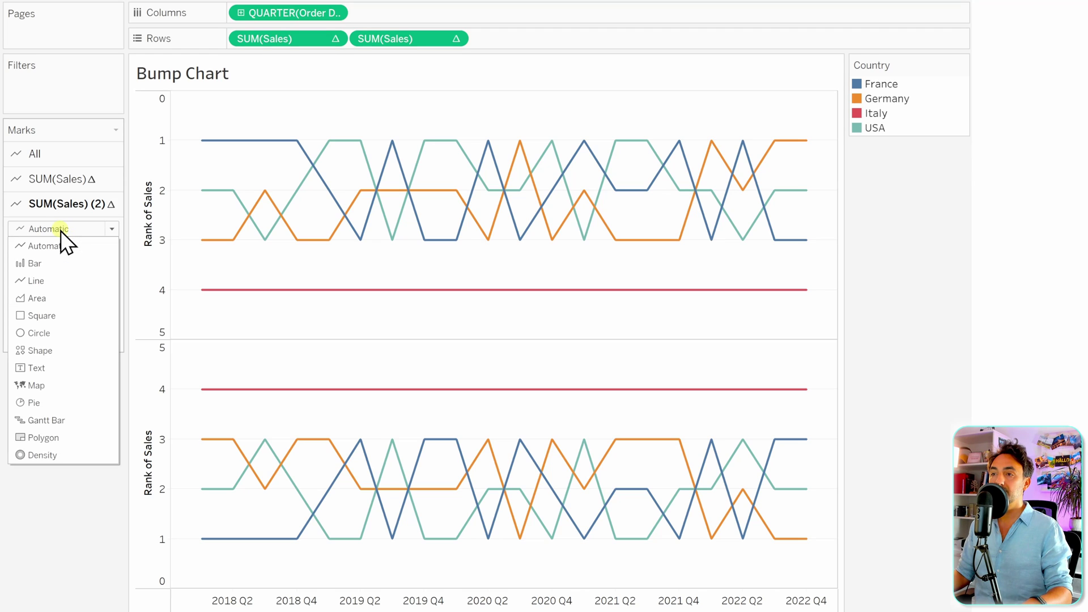
left_click(60, 332)
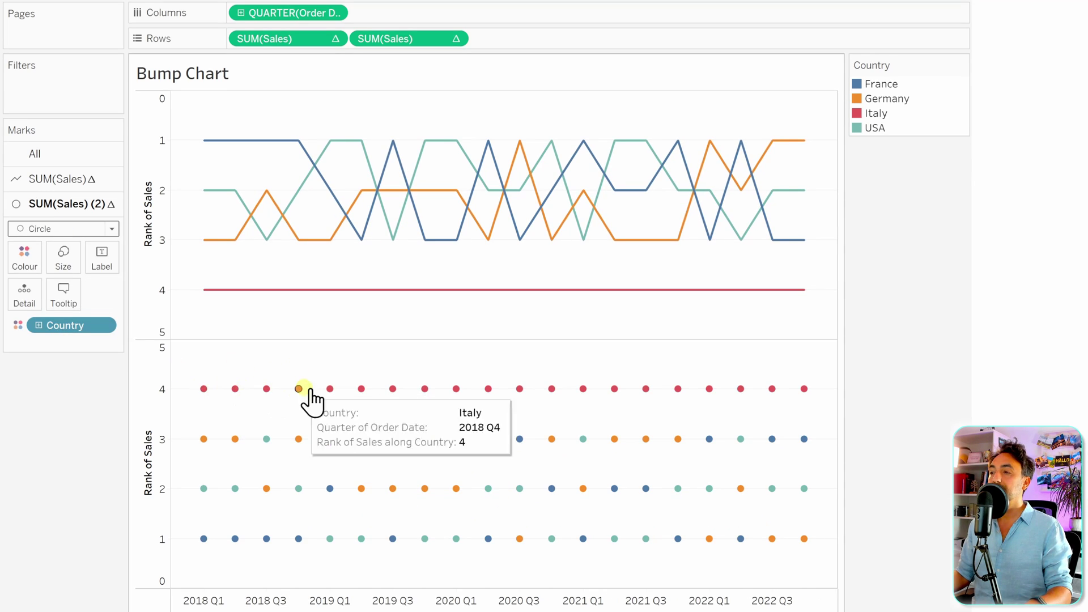
Make the circles of the second Sales rank slightly larger
left_click(69, 259)
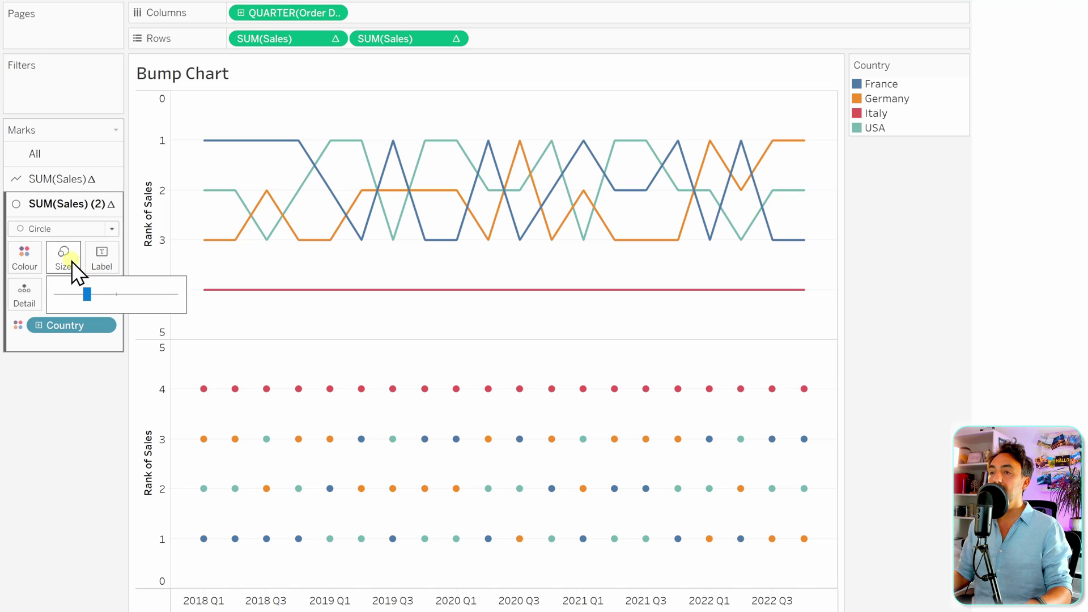
left_click(88, 293)
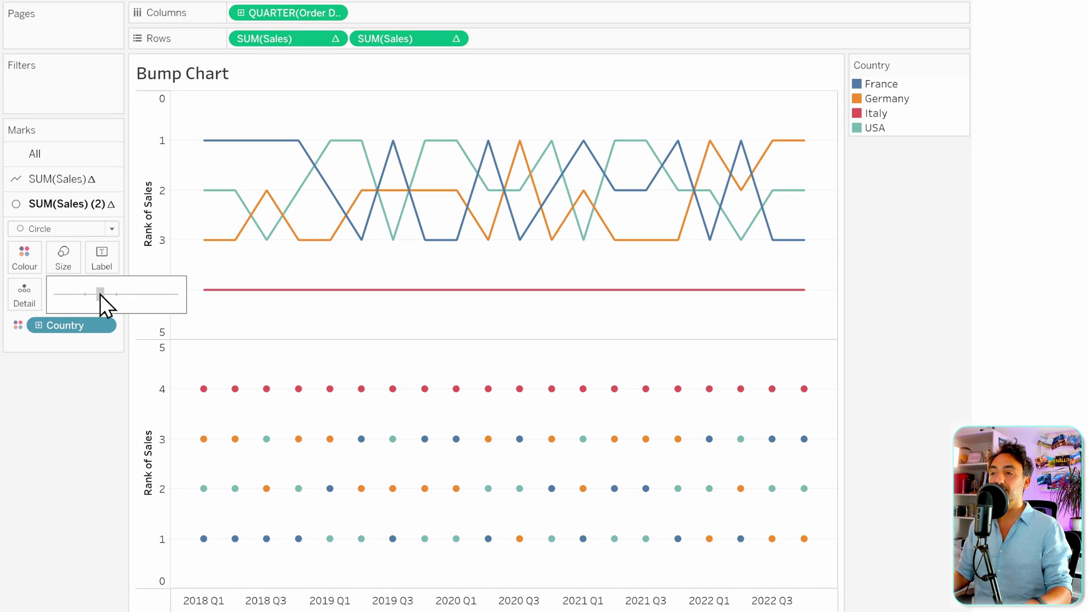
left_click(271, 362)
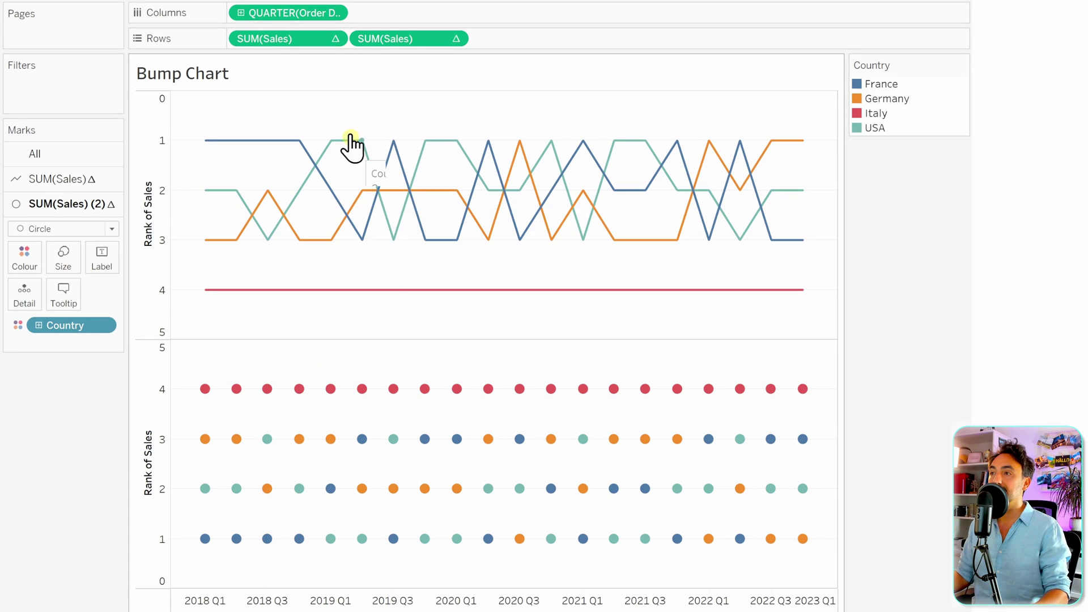
Combine the second Sales rank with the first as a dual axis
left_click(389, 41)
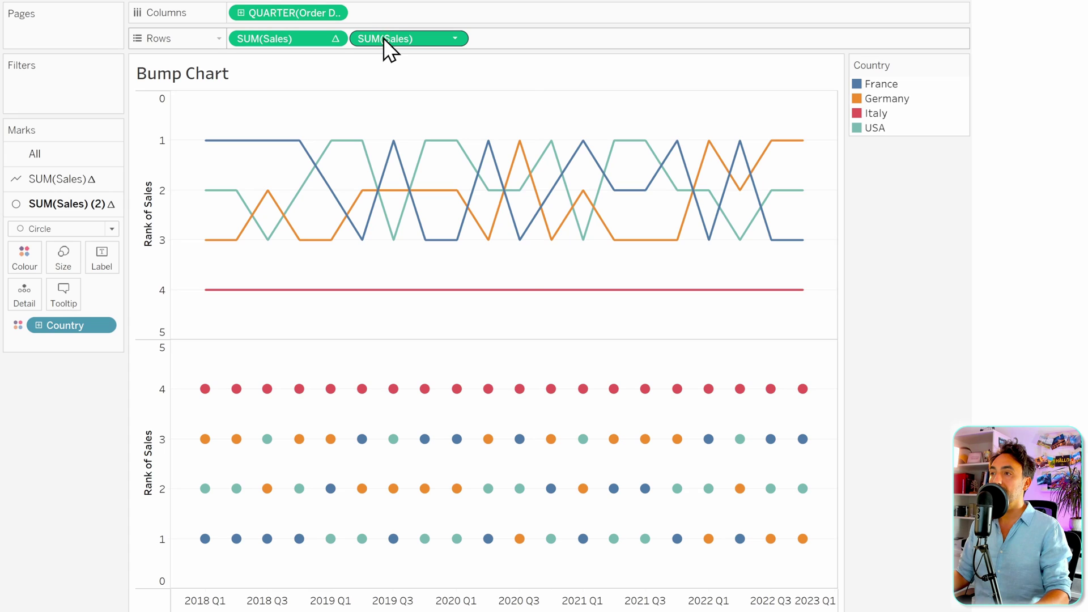
right_click(383, 37)
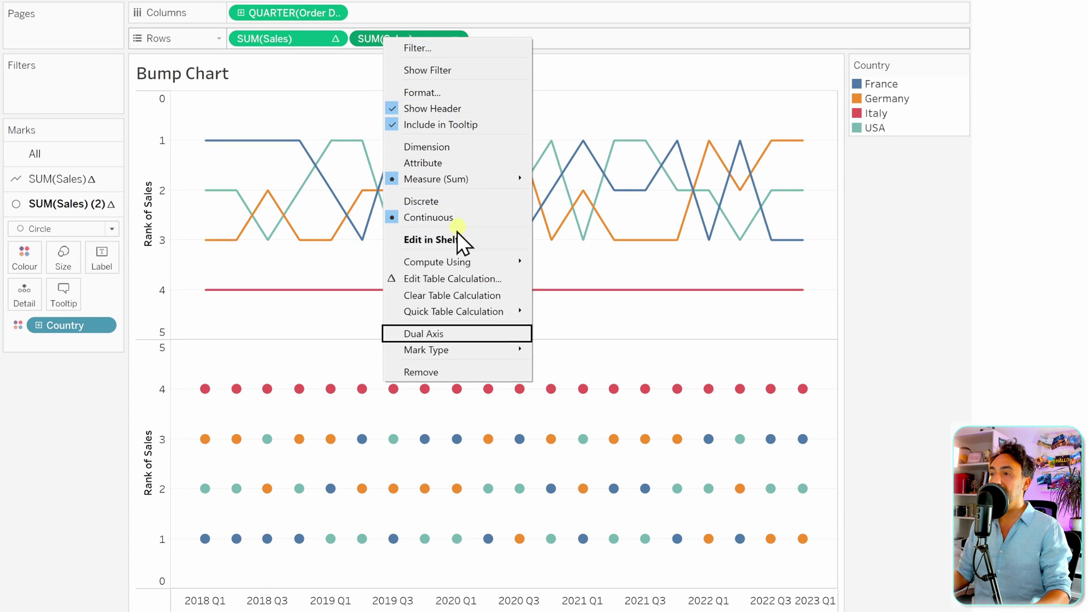
left_click(447, 331)
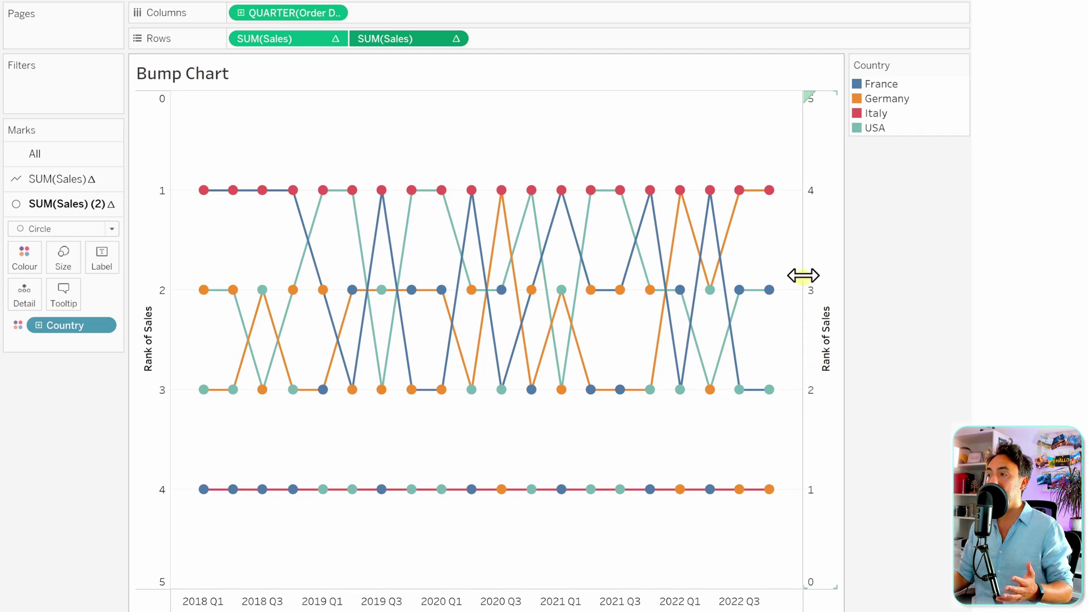
Synchronise the second Rank of Sales axis with the first and hide its header
right_click(821, 243)
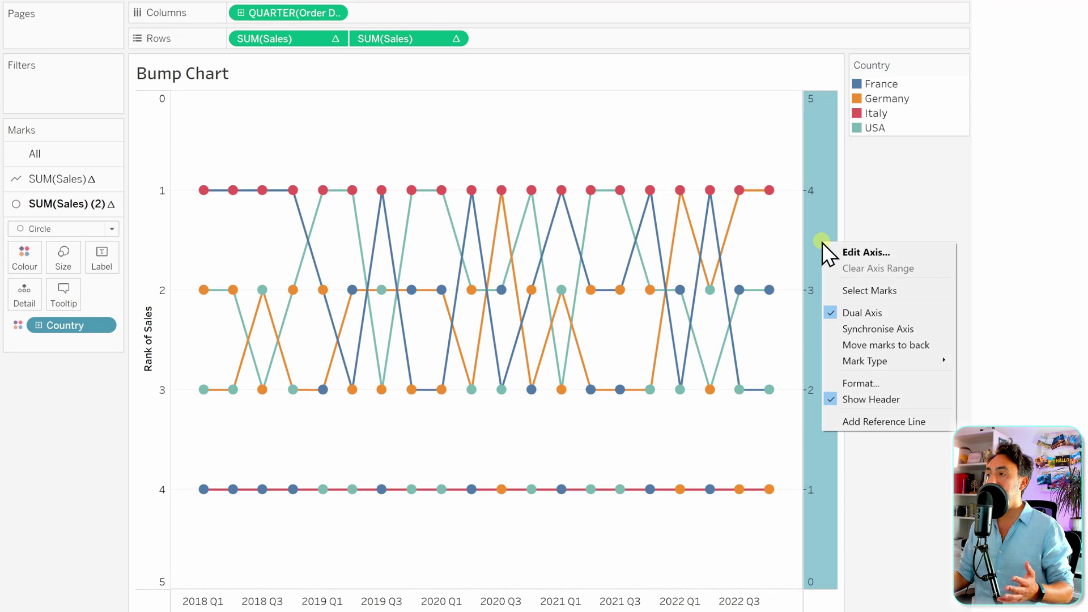
left_click(901, 329)
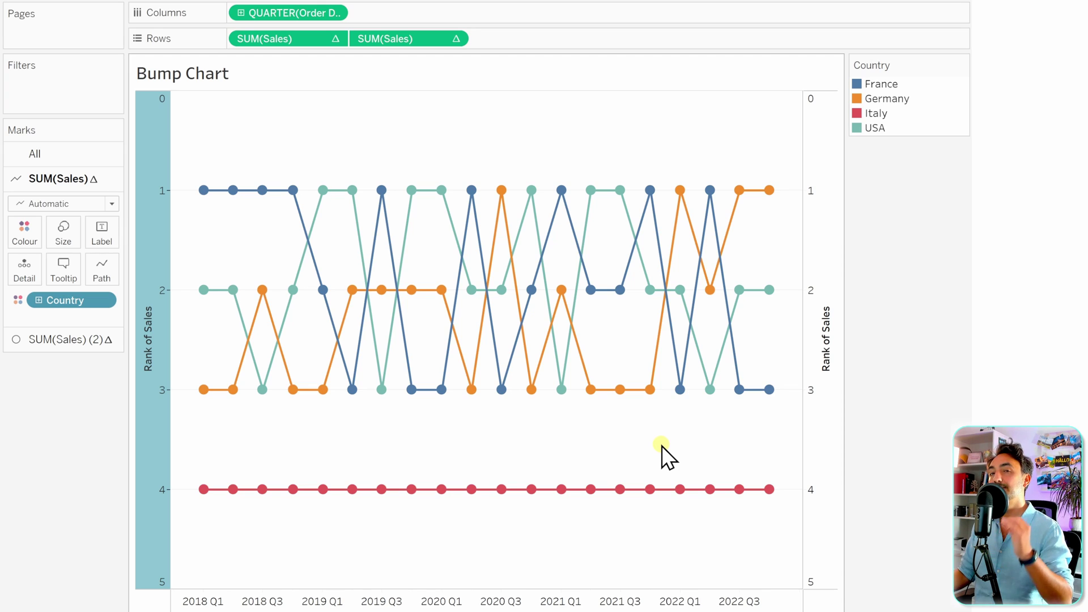
right_click(820, 174)
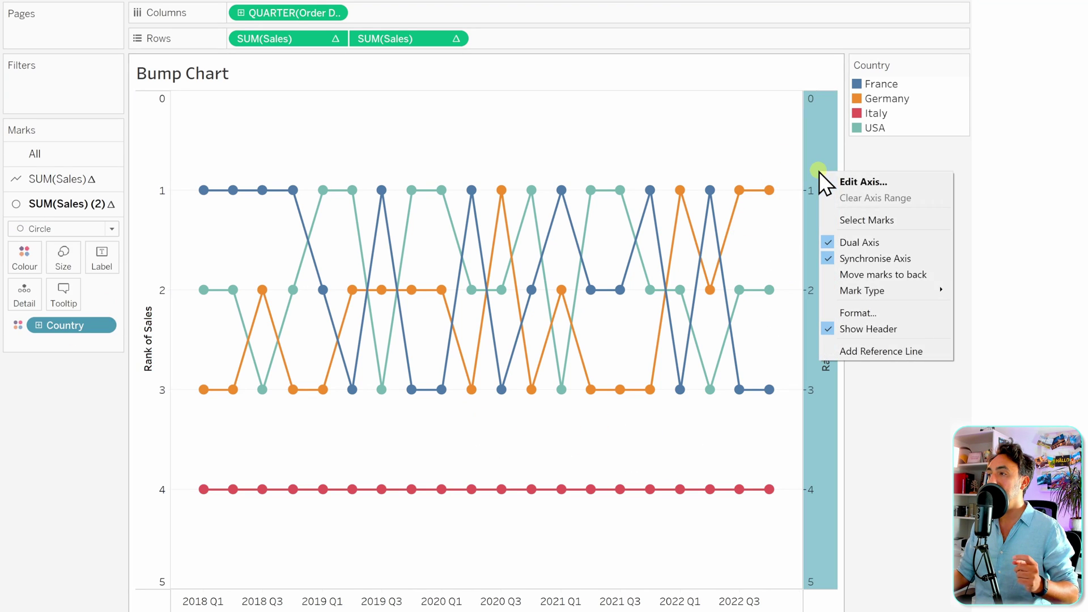
left_click(884, 328)
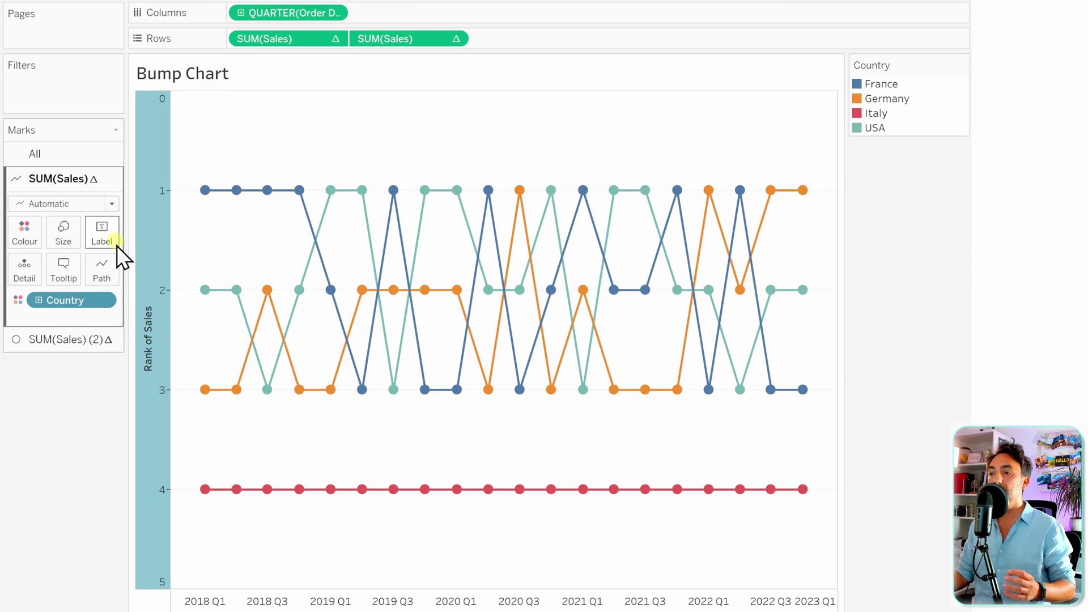
Show mark labels on the circles of the second Sales rank and align them vertically to the middle
left_click(73, 341)
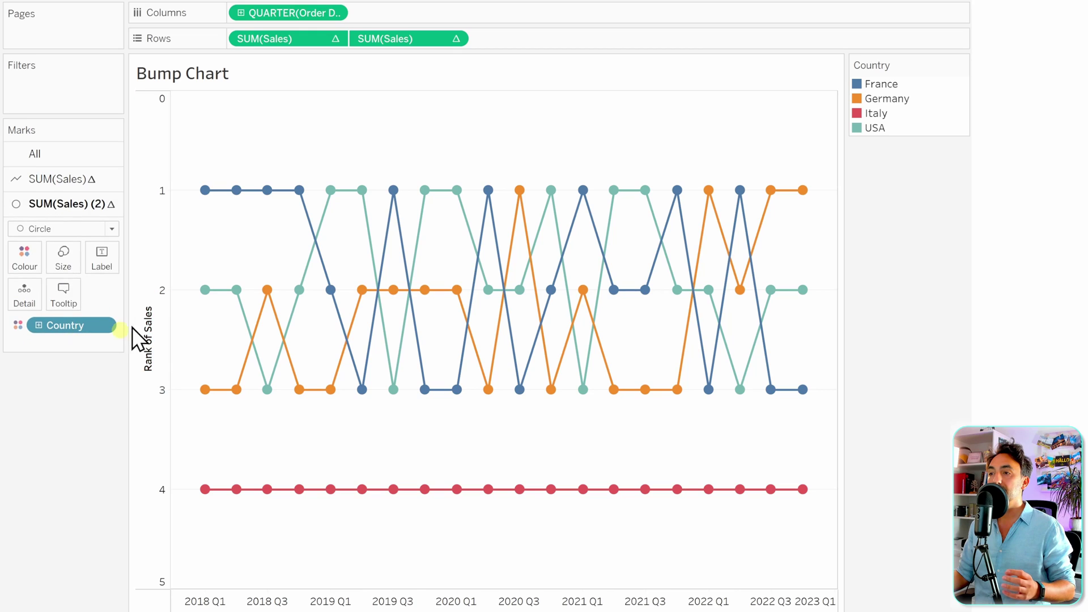
left_click(108, 260)
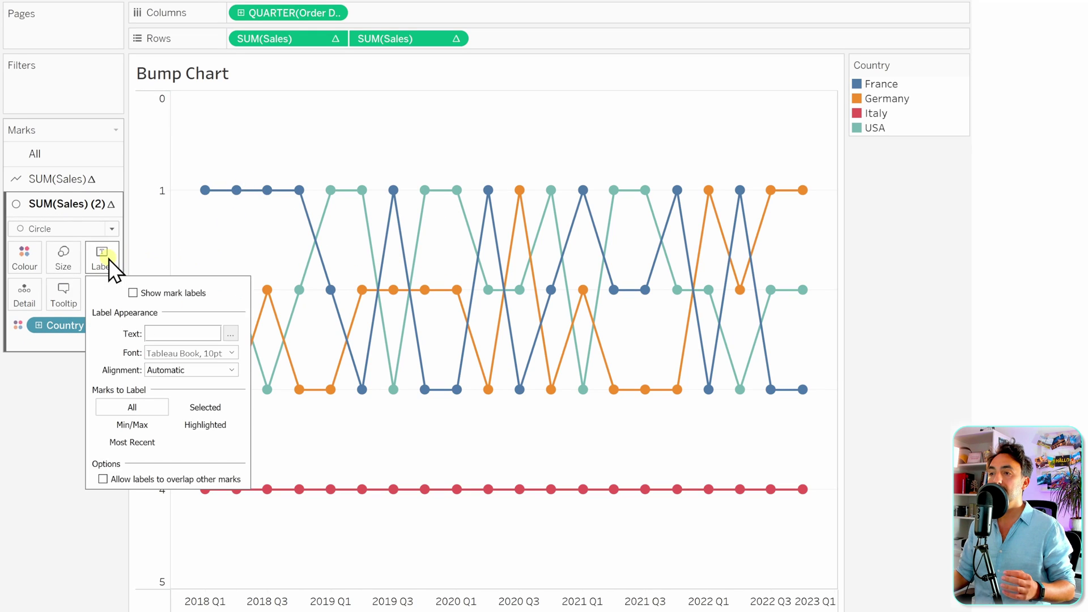
left_click(133, 293)
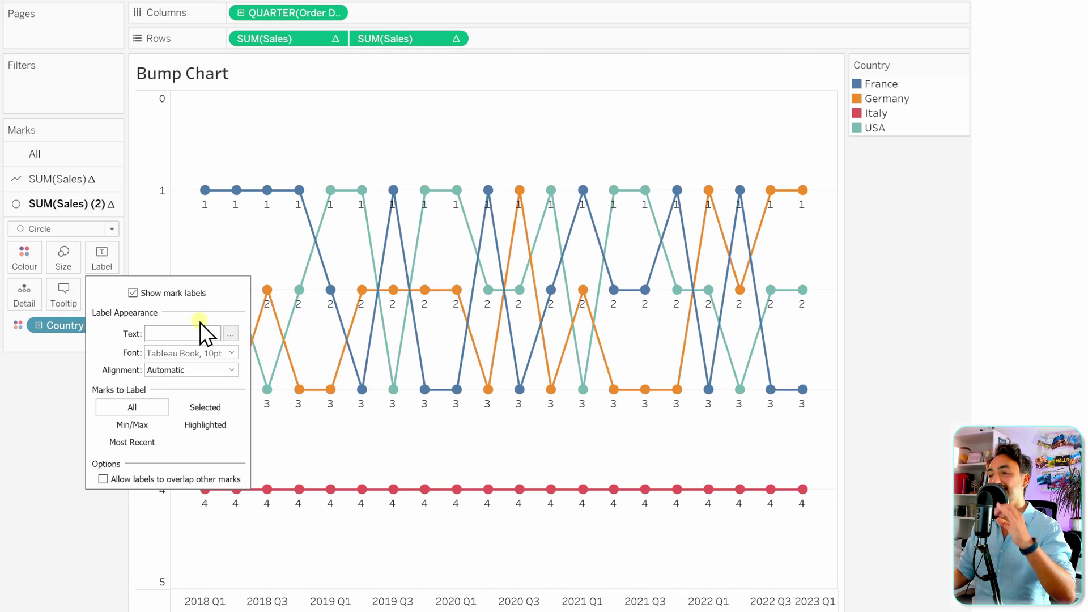
left_click(187, 371)
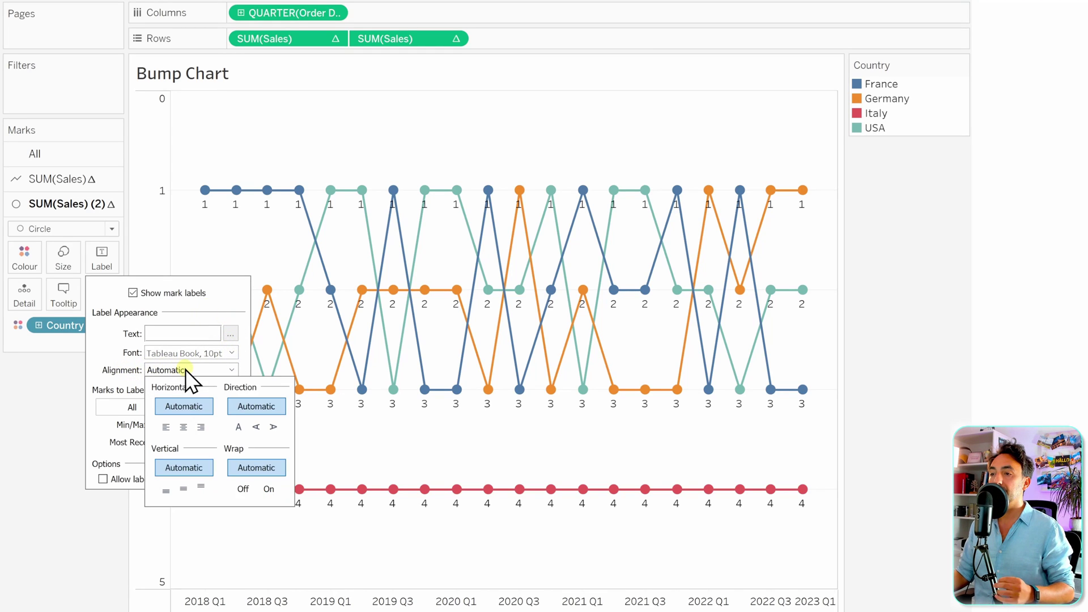
left_click(186, 489)
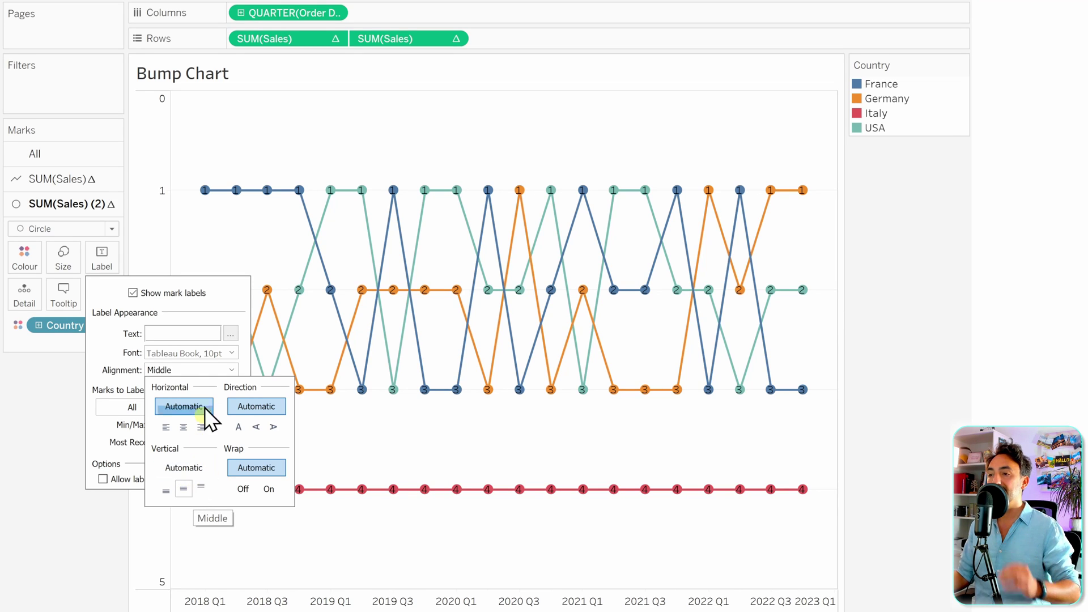
Set the font colour of the circles' rank labels to white
left_click(231, 353)
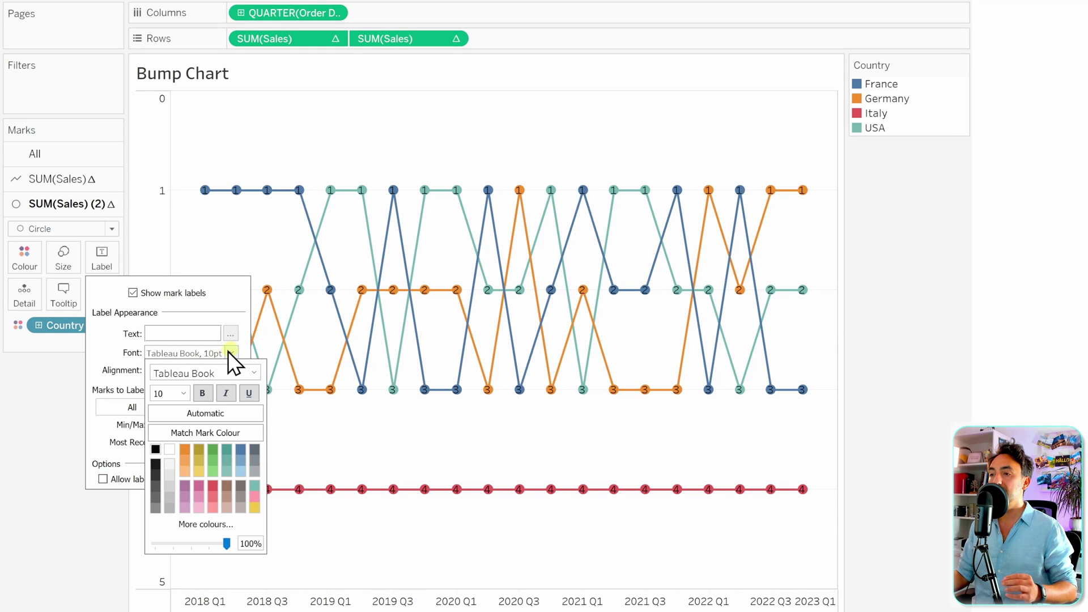
left_click(170, 449)
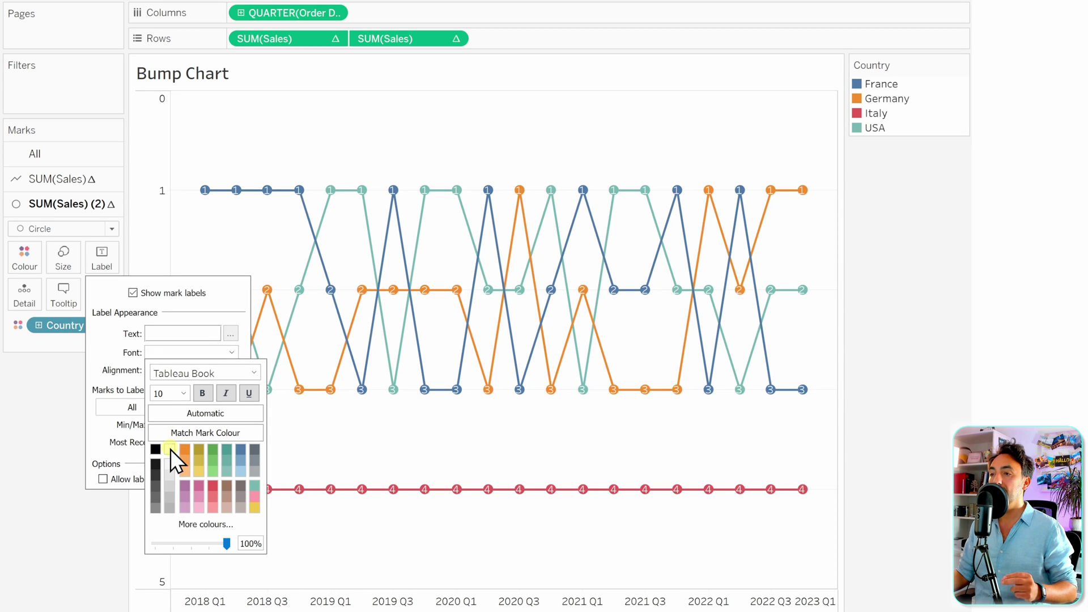
mouse_move(207, 191)
left_click(224, 237)
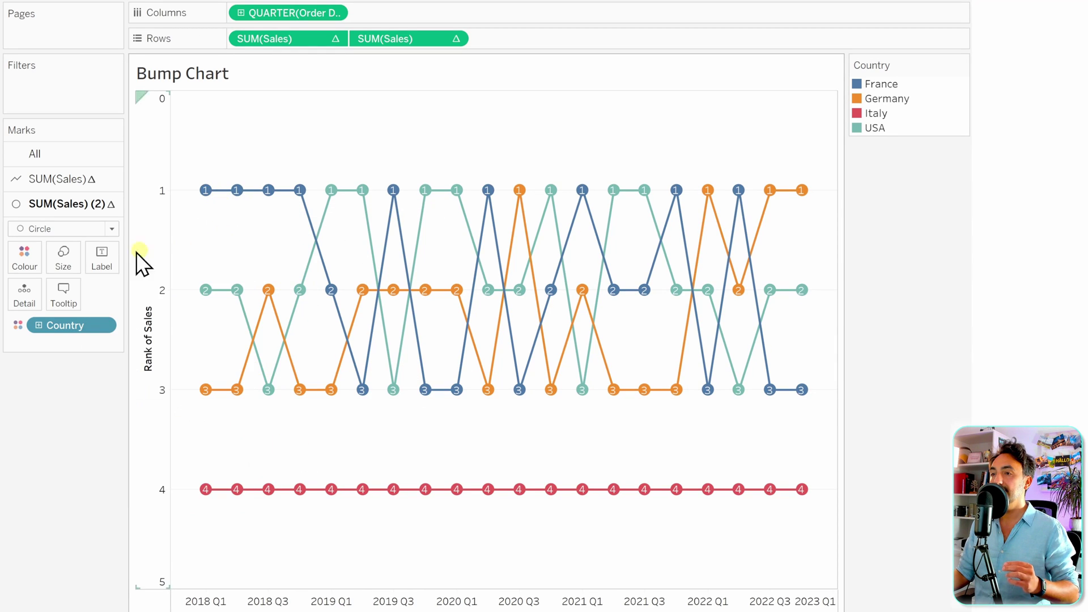
Enlarge the circles of the second Sales rank so the labels fit well inside them
left_click(67, 253)
left_click_drag(109, 293, 120, 294)
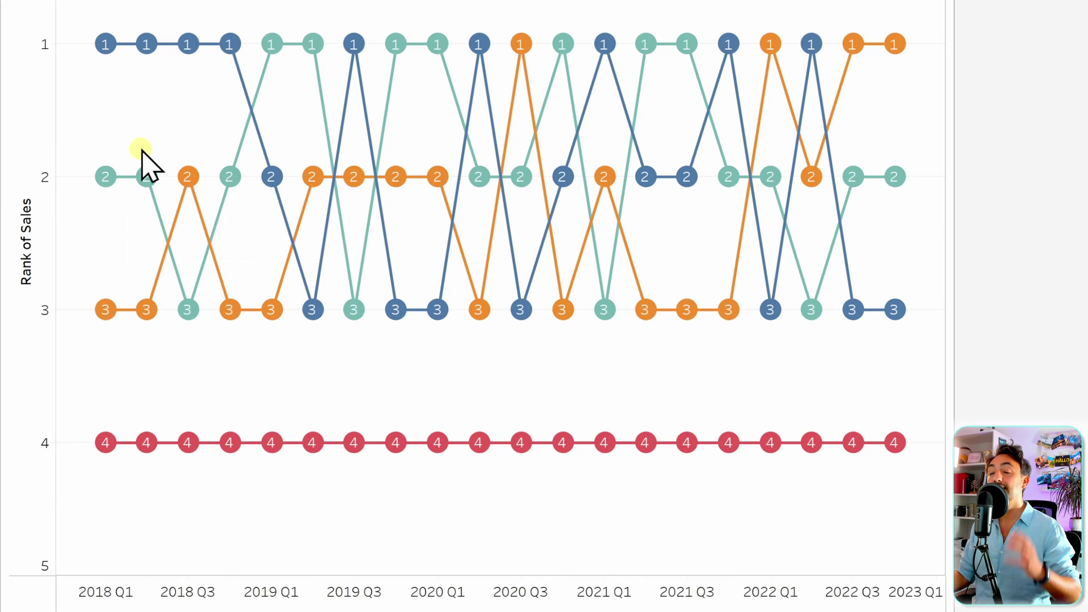
mouse_move(205, 170)
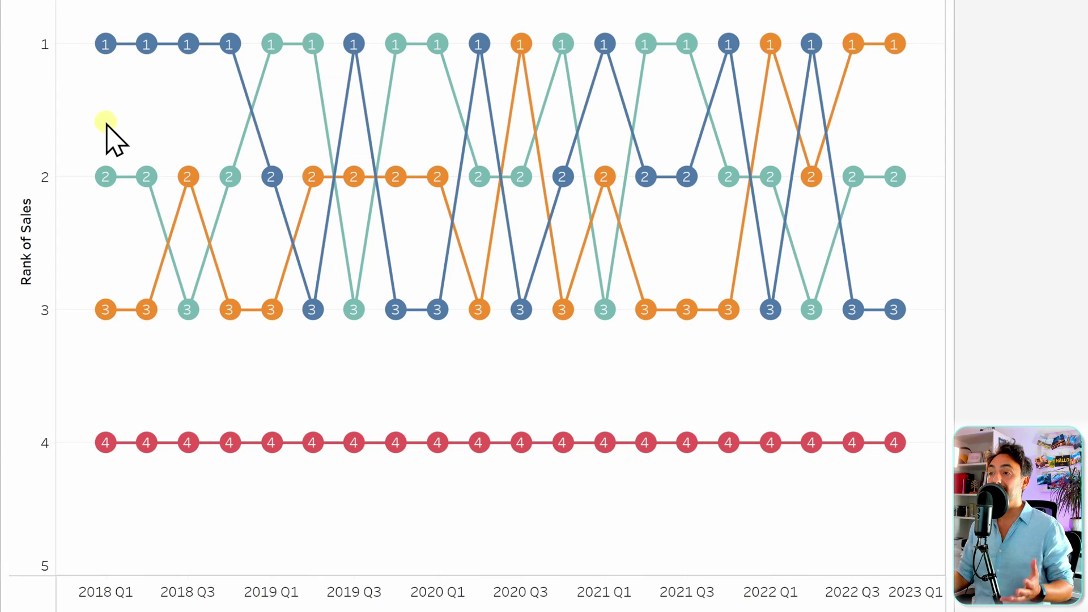
mouse_move(102, 49)
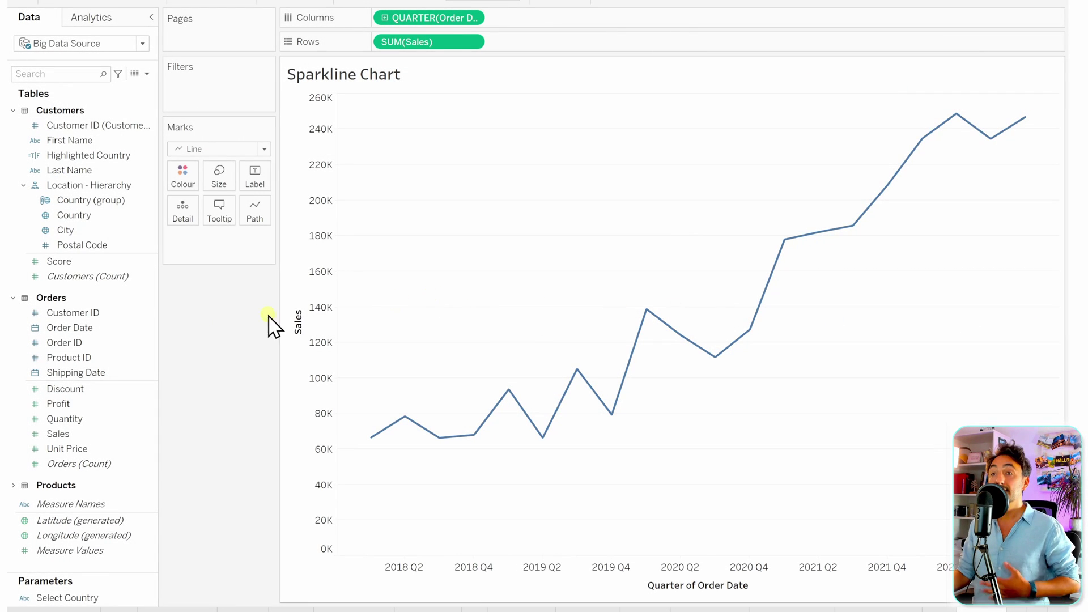
Split the Sparkline Chart into rows by Country, ahead of Sales, and label the lines with SUM(Sales)
left_click_drag(79, 223, 377, 55)
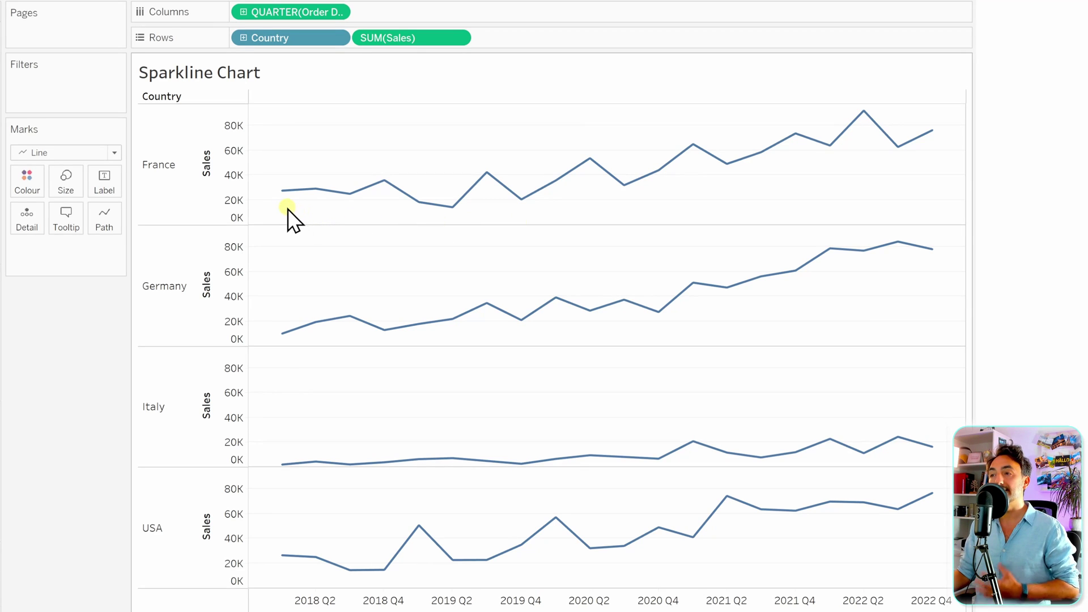
mouse_move(279, 199)
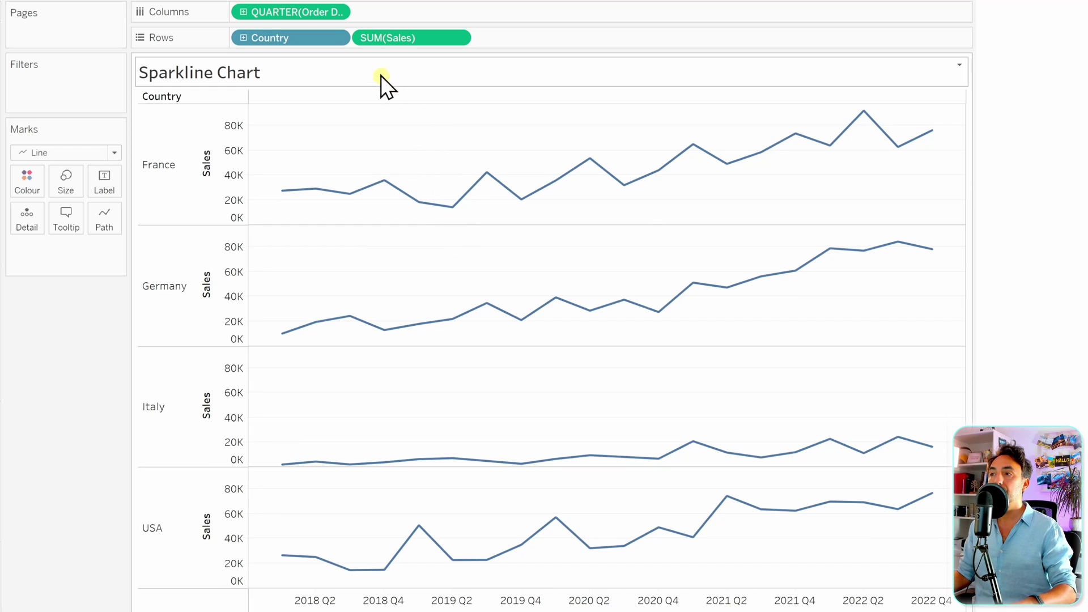
left_click_drag(392, 42, 104, 187)
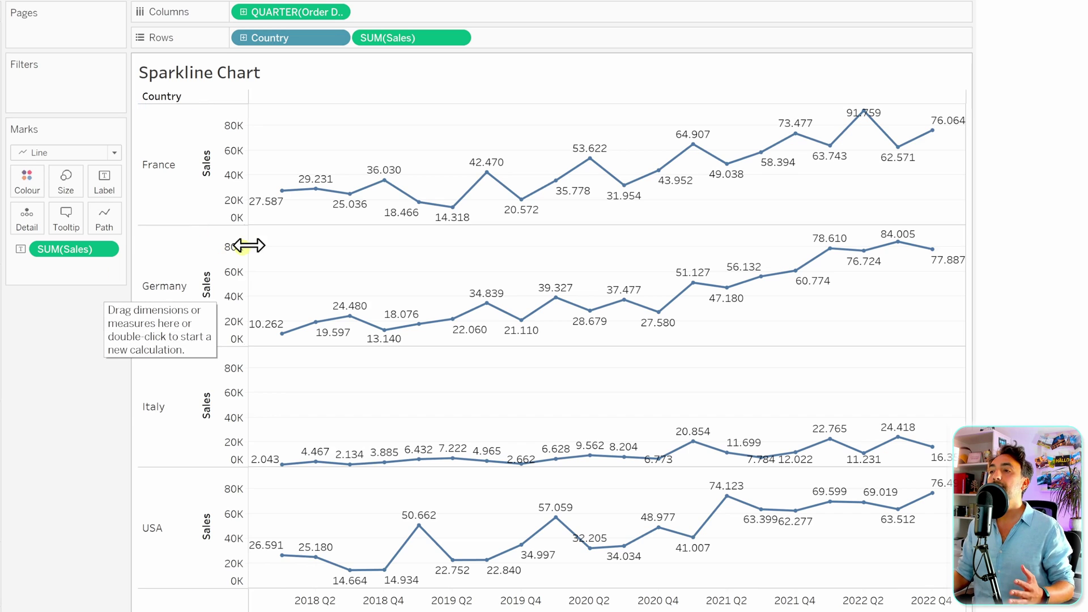
mouse_move(283, 194)
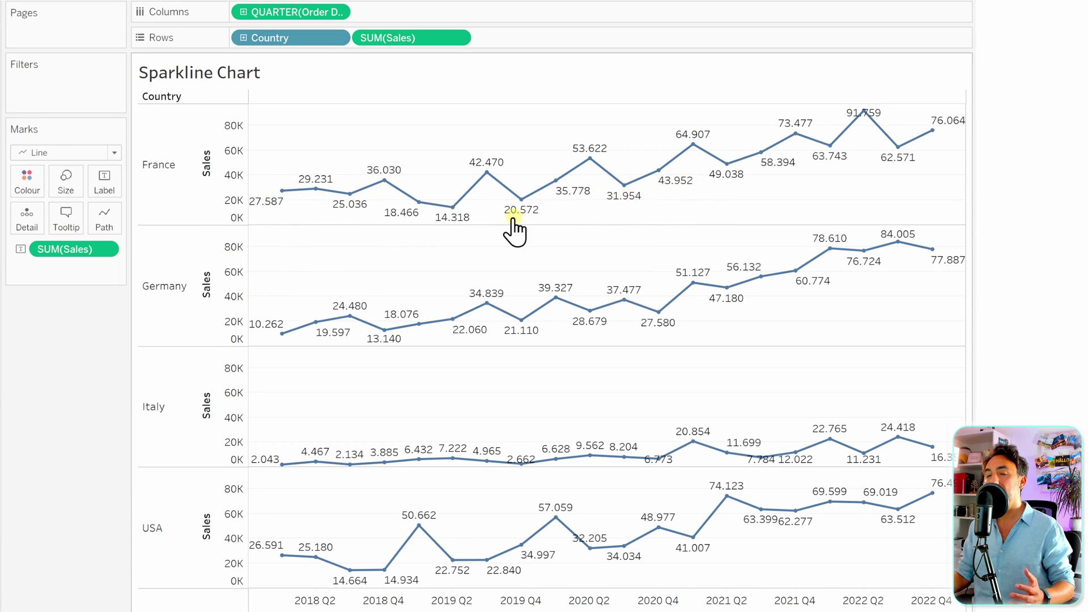
Limit the sparkline labels to the Min/Max marks
left_click(110, 187)
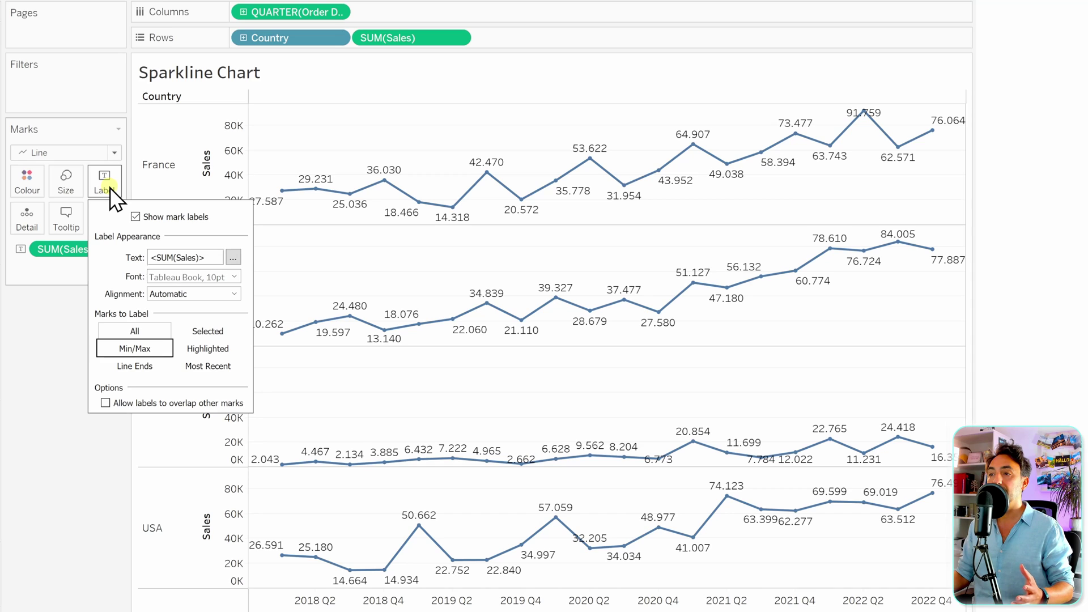
left_click(139, 353)
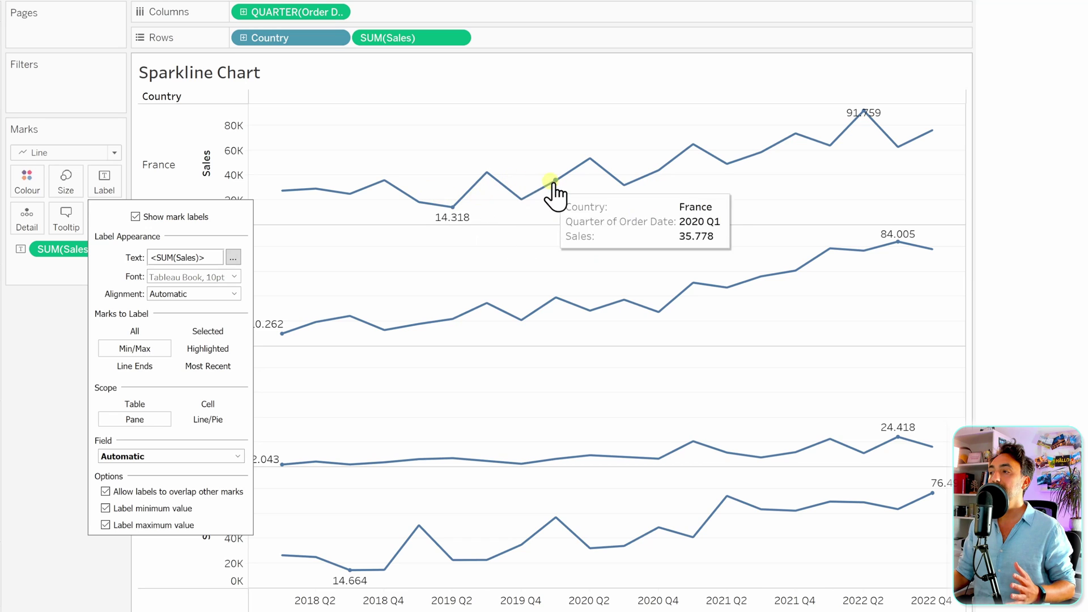
mouse_move(453, 217)
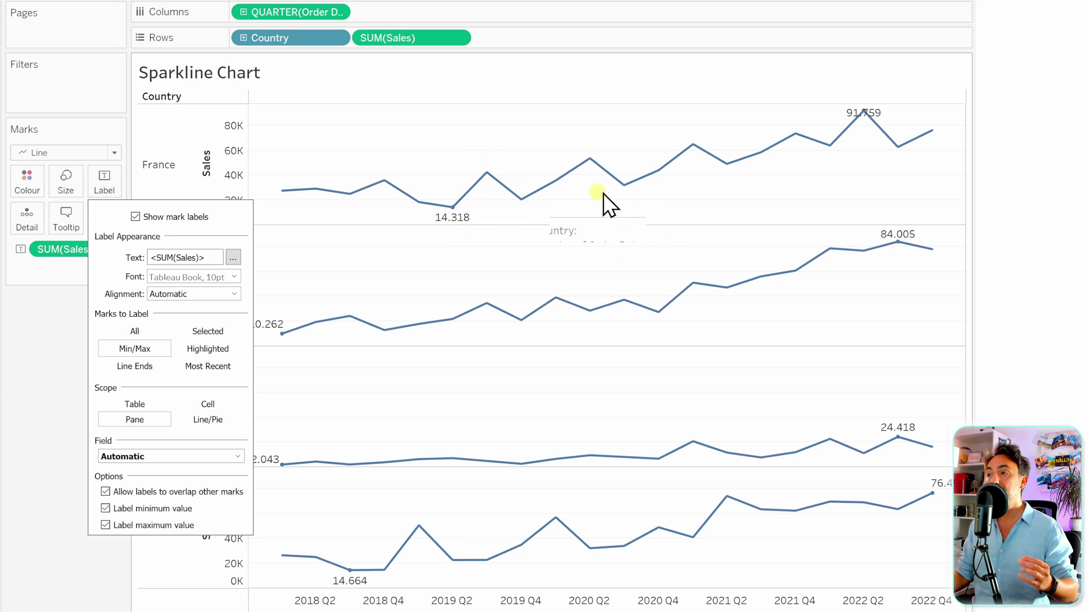
mouse_move(855, 126)
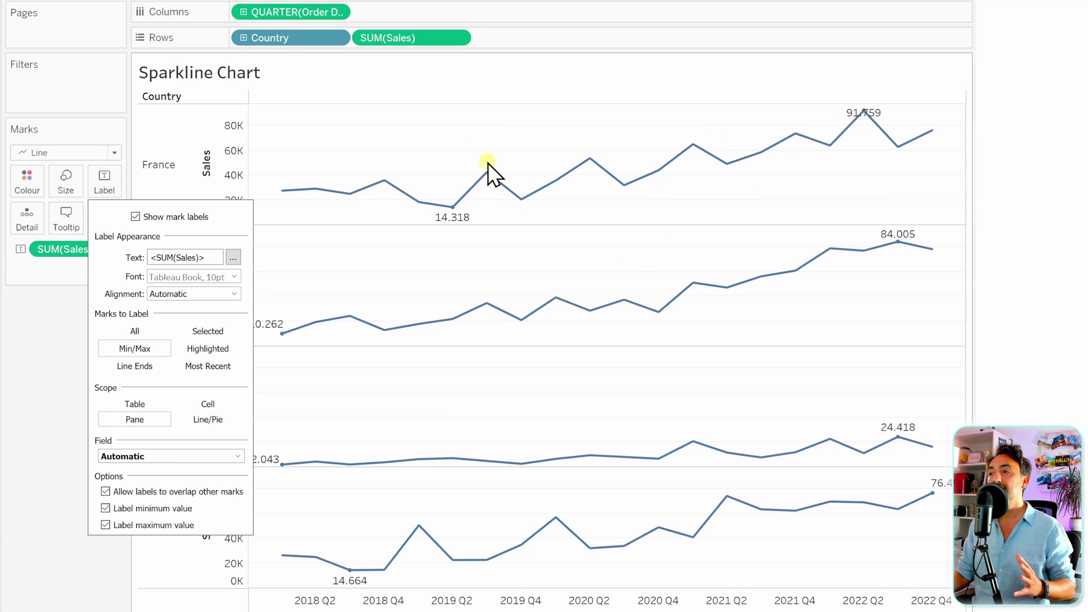
Base the Min/Max labels on QUARTER(Order Date) so the first and last quarters of each line are labelled
left_click(423, 41)
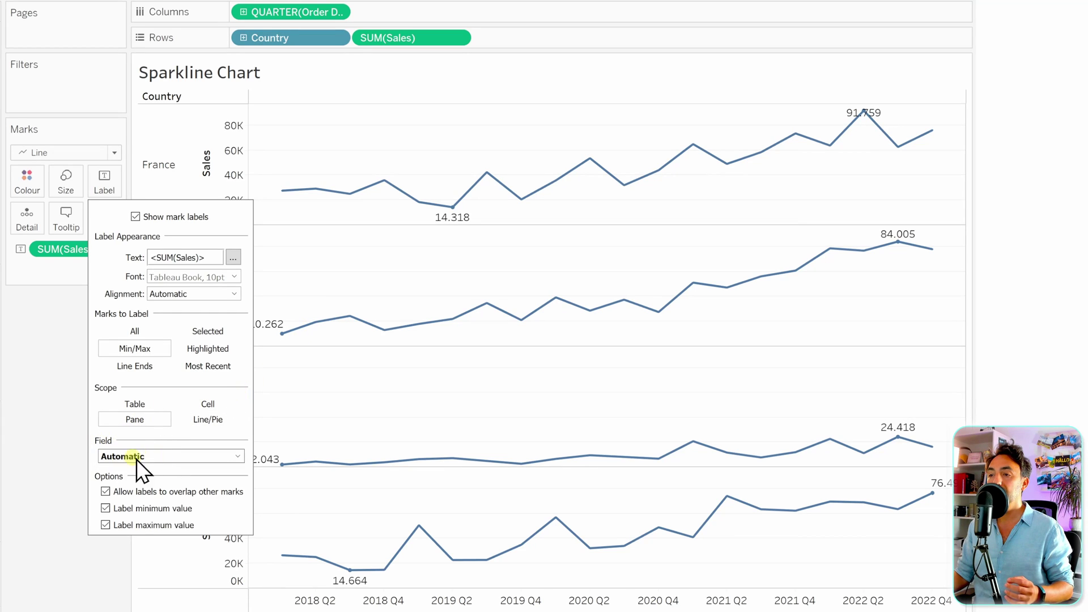
left_click(160, 458)
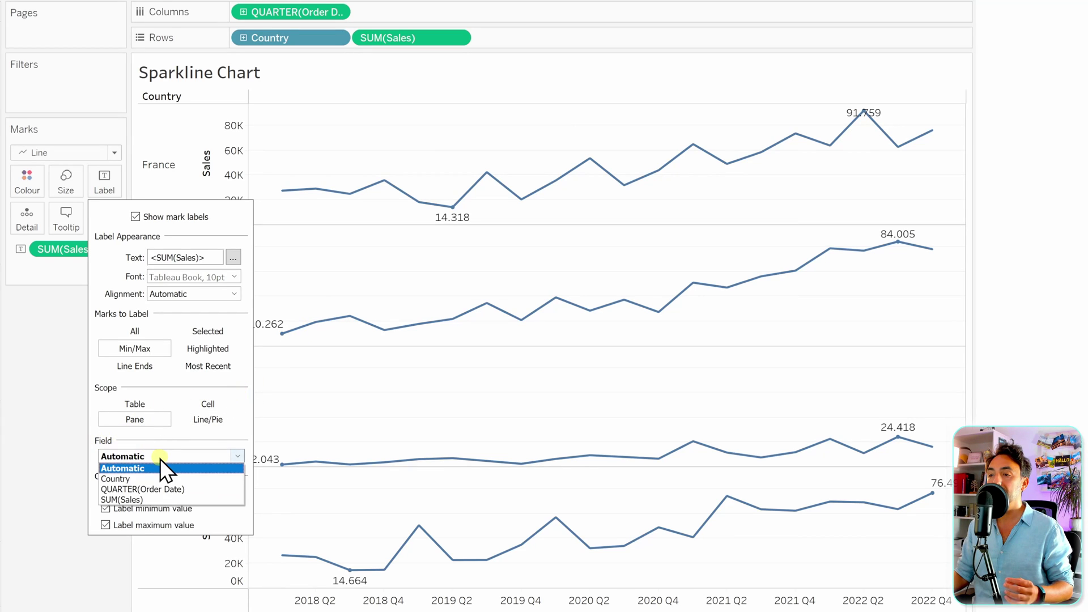
left_click(173, 490)
left_click(361, 280)
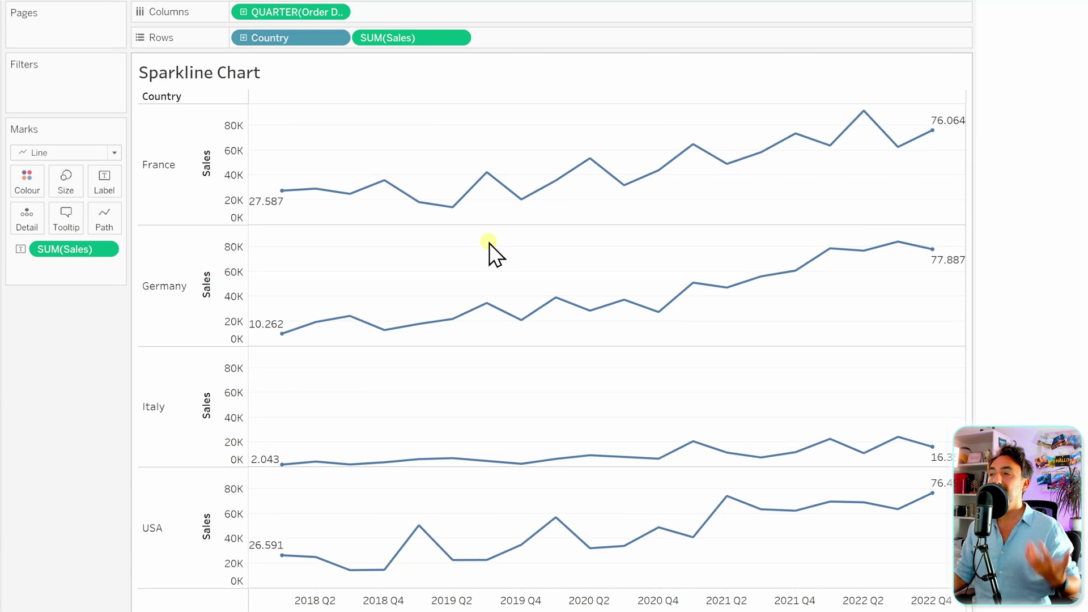
Change the sparkline view's fit to Standard and narrow the chart to roughly a quarter of its width
left_click(352, 13)
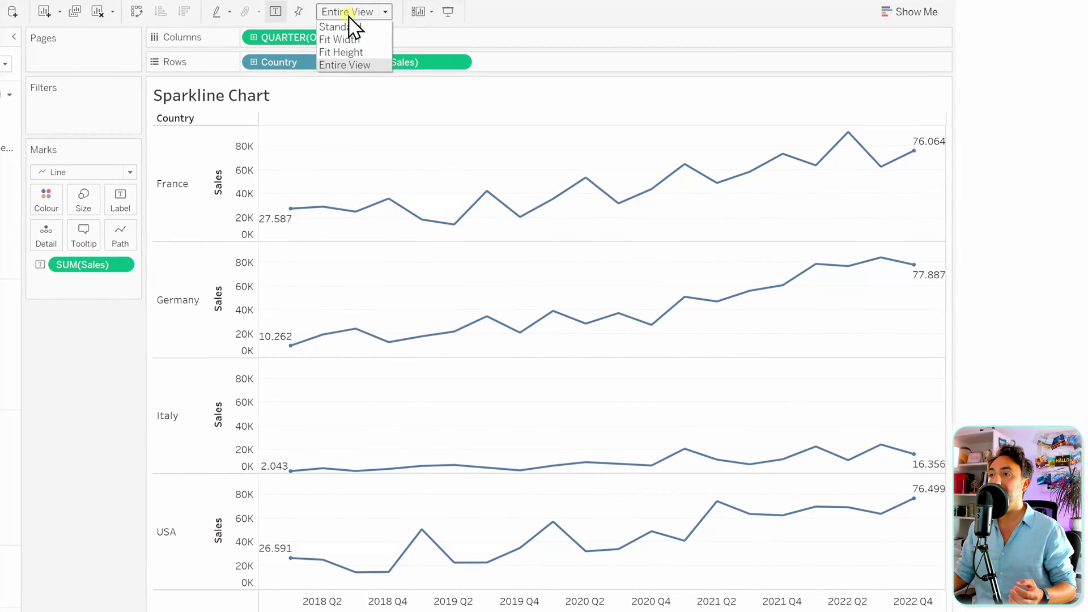
left_click(358, 26)
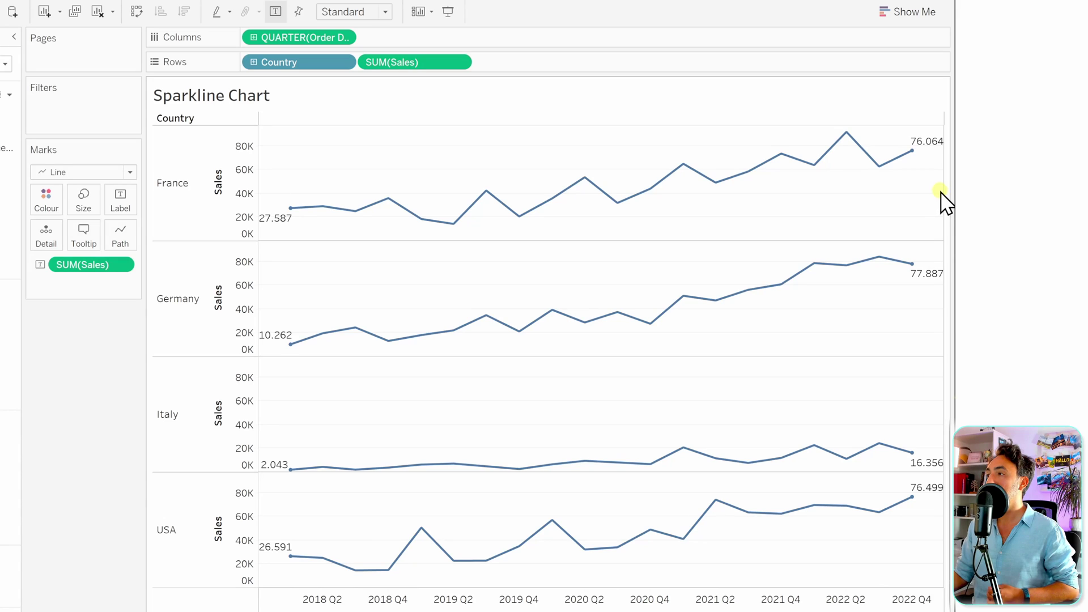
left_click_drag(942, 187, 422, 187)
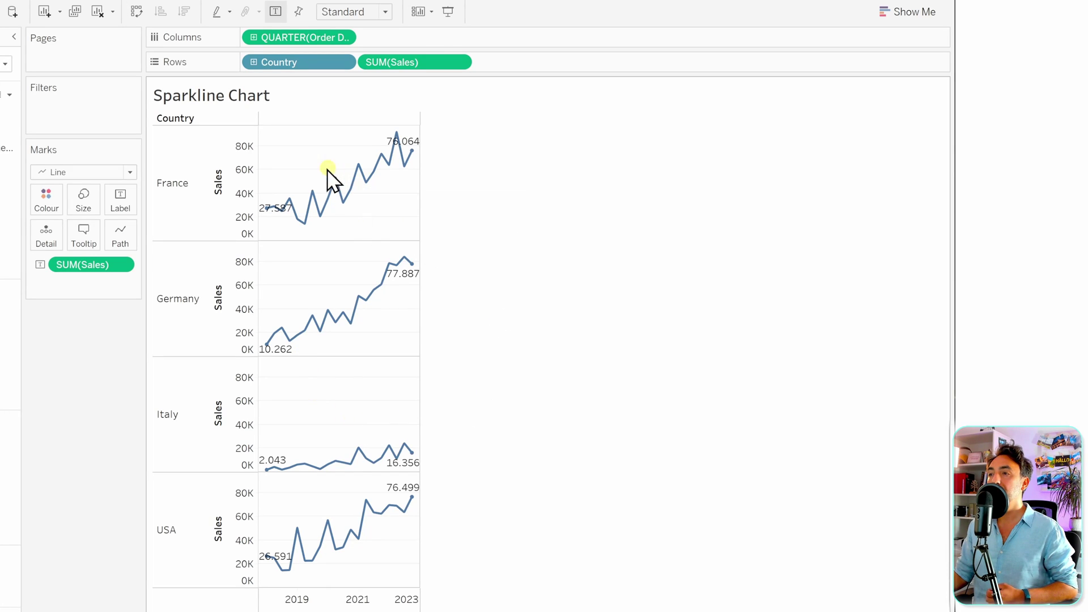
Set the sparkline rows' grid lines to None and hide the Sales axis header
right_click(387, 198)
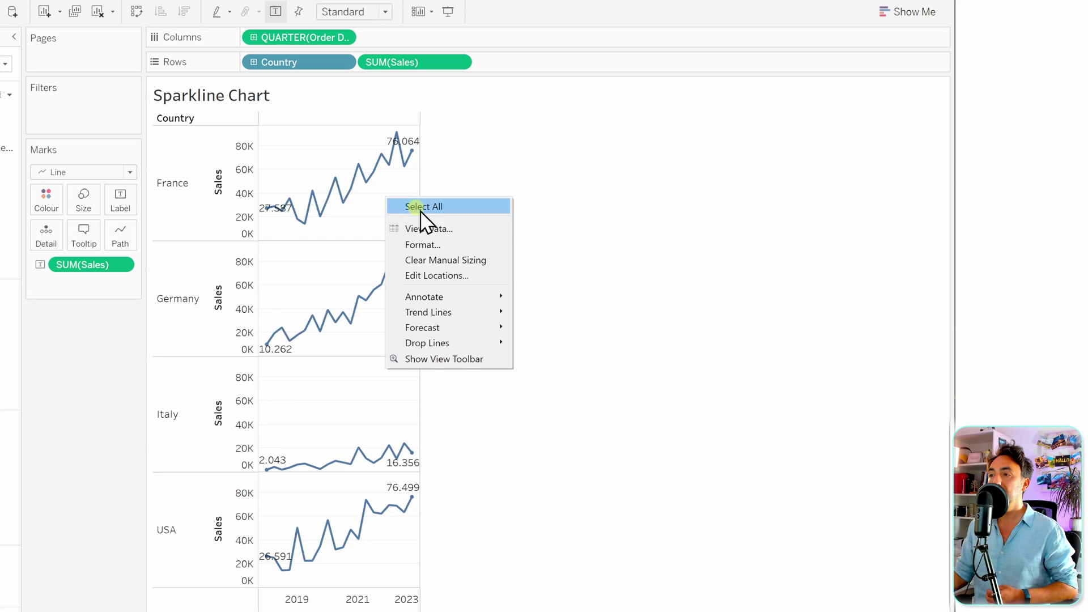
left_click(436, 243)
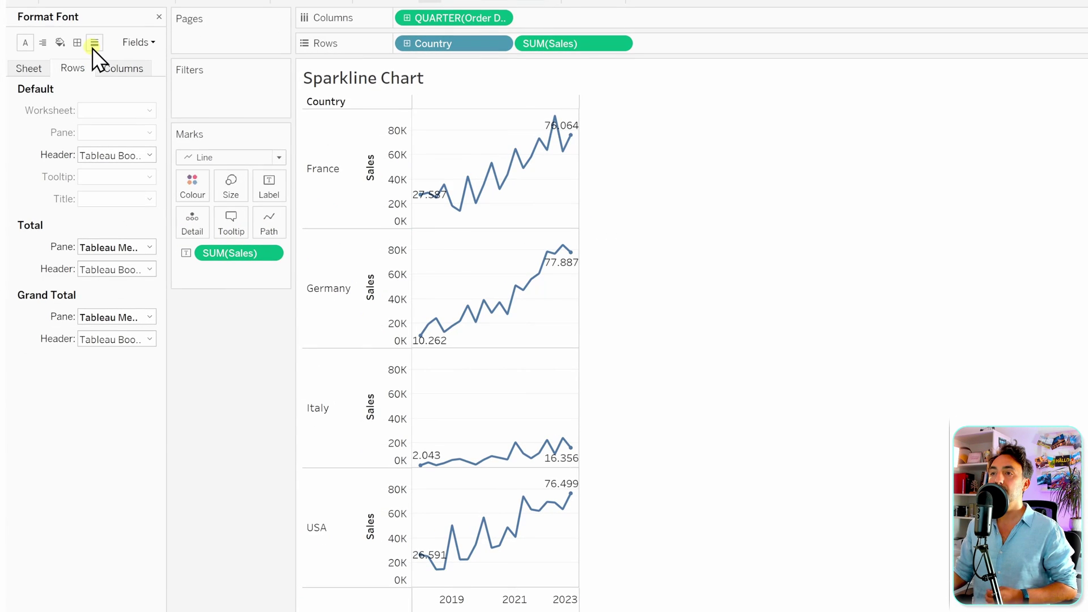
left_click(92, 46)
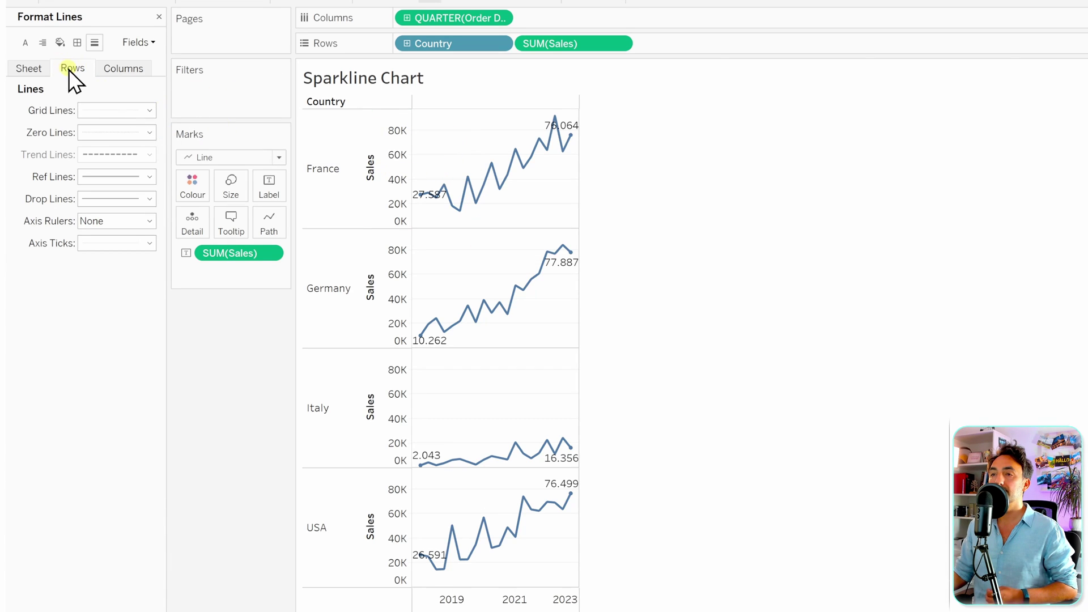
left_click(101, 112)
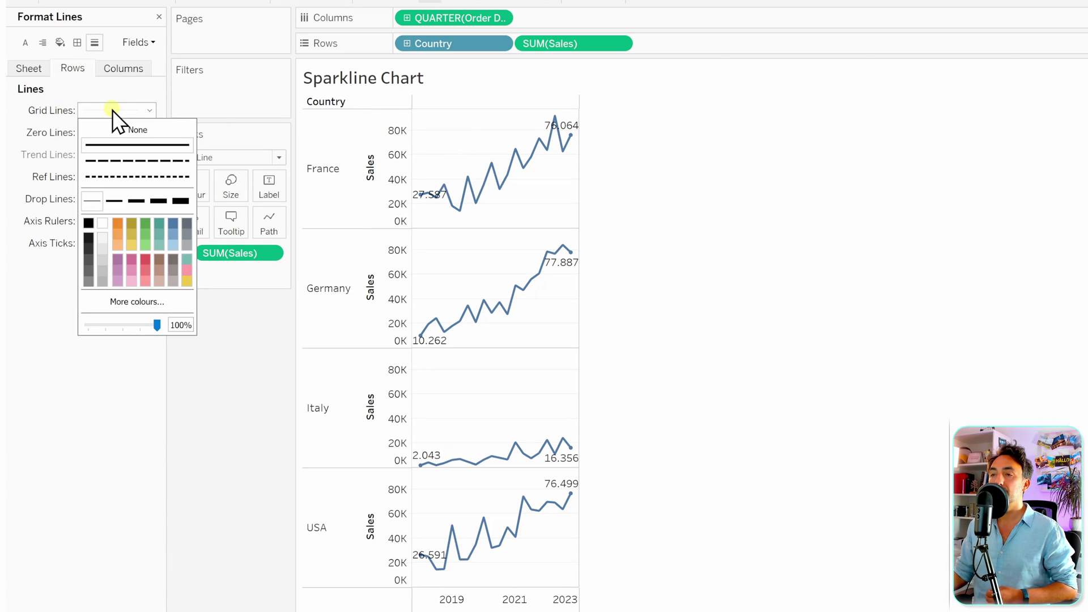
left_click(142, 129)
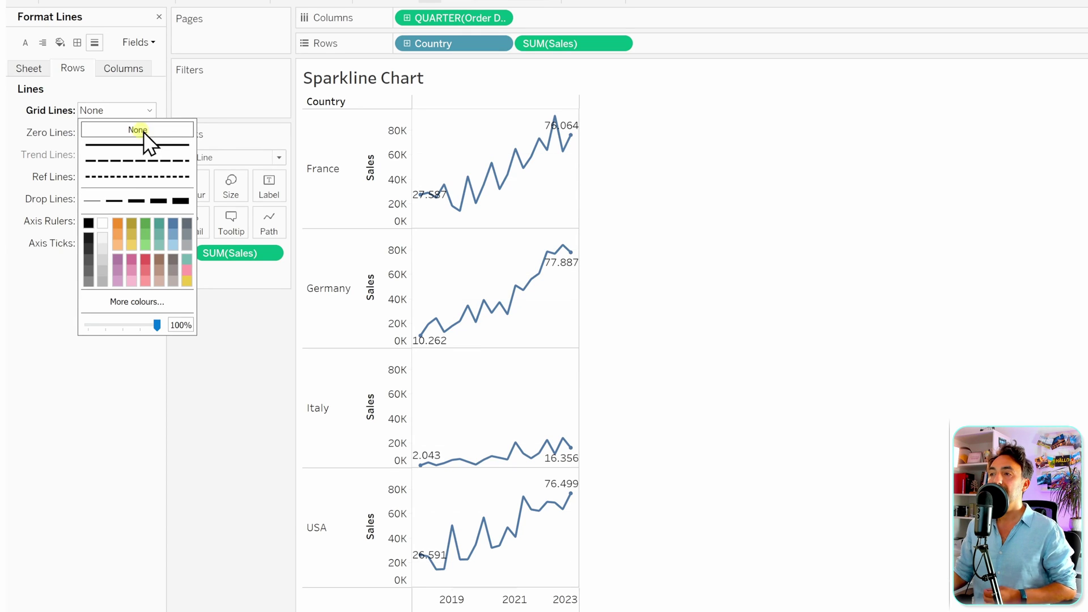
left_click(625, 197)
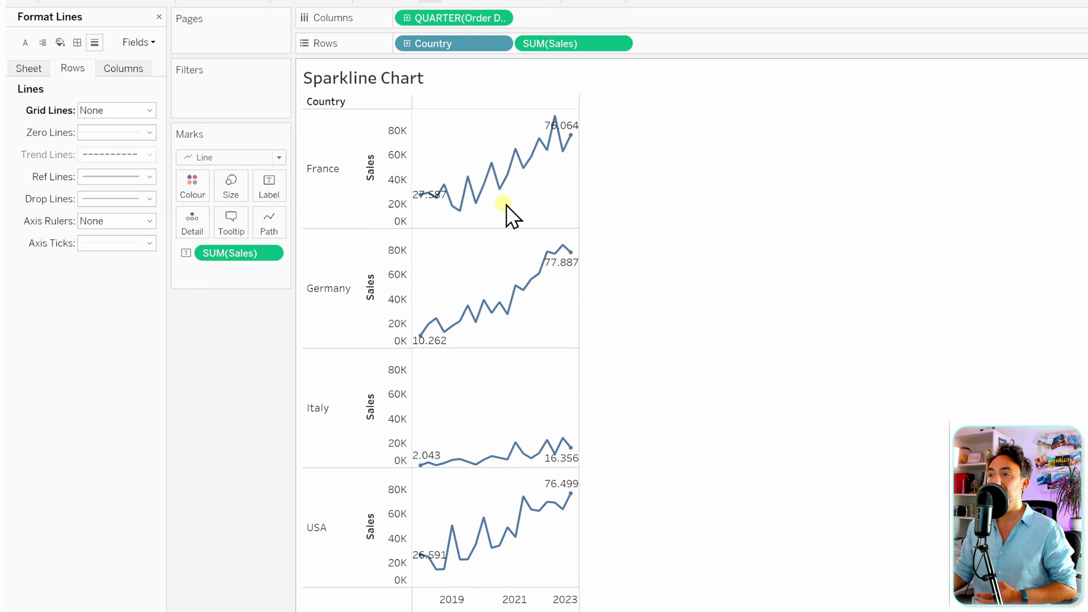
right_click(388, 154)
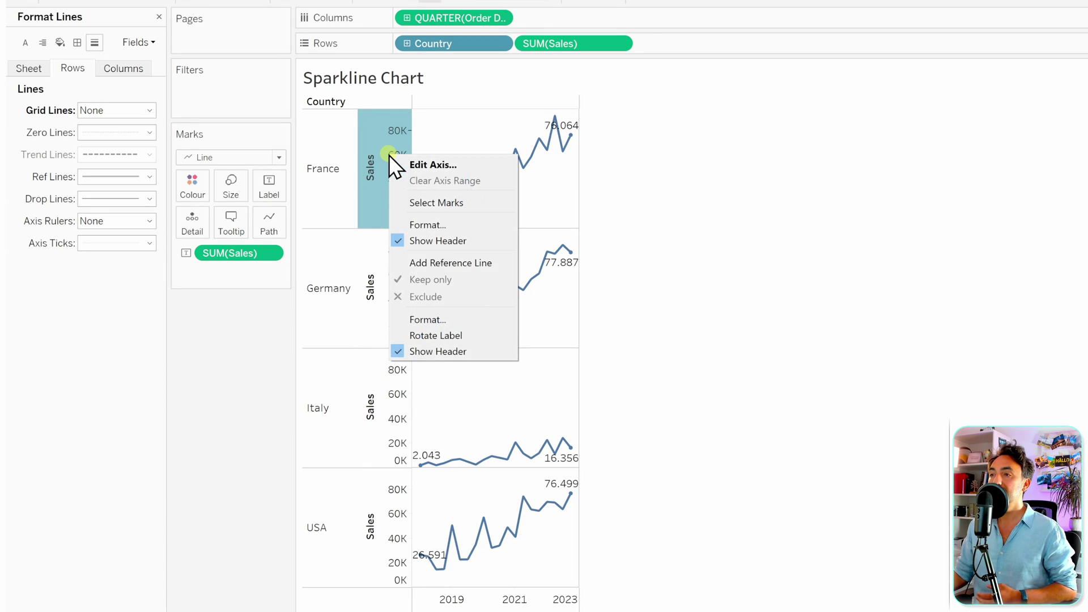
left_click(458, 240)
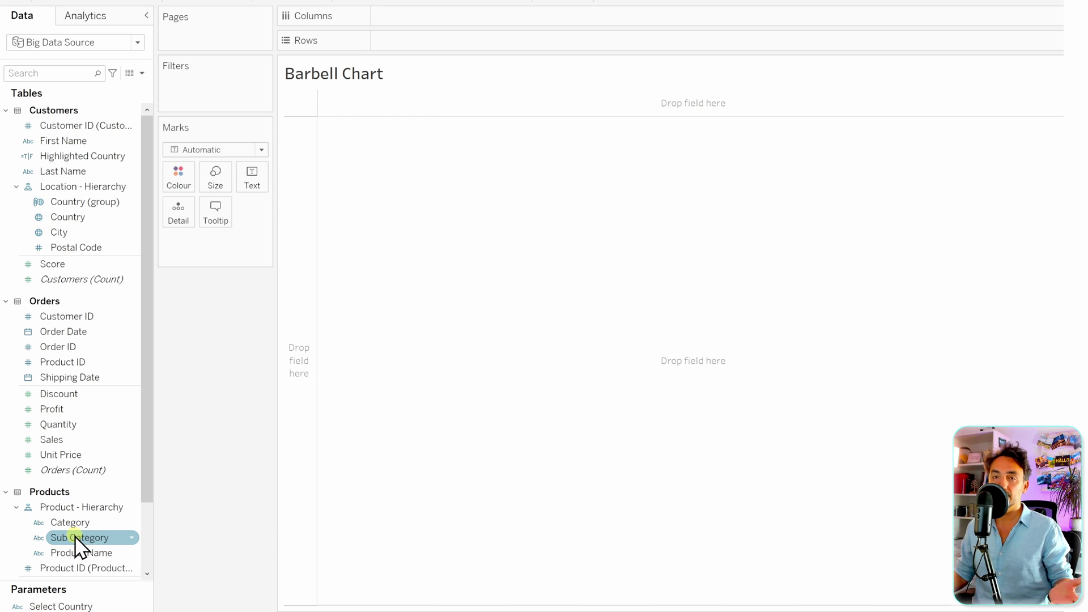
Put Sub Category on the rows and start a new calculated field named Sales 2021
left_click_drag(80, 541, 417, 54)
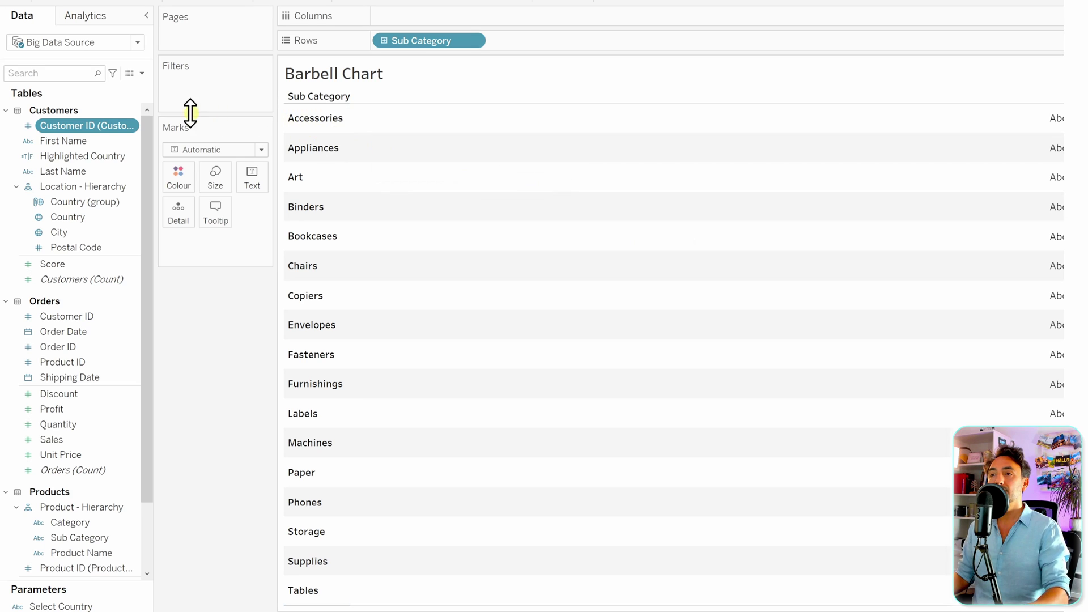
left_click(142, 73)
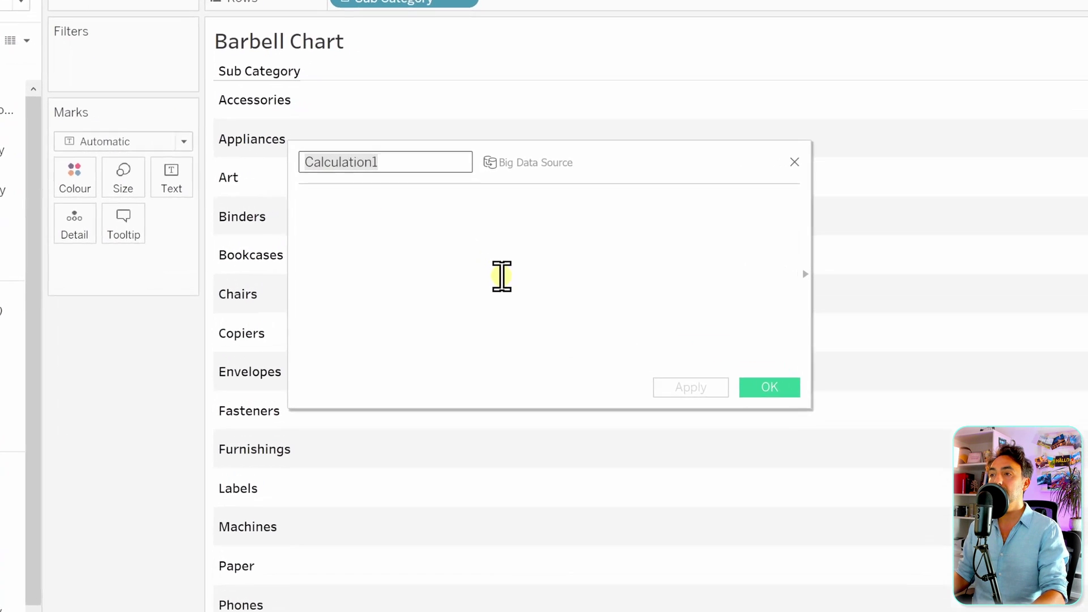
type("Sales 2021")
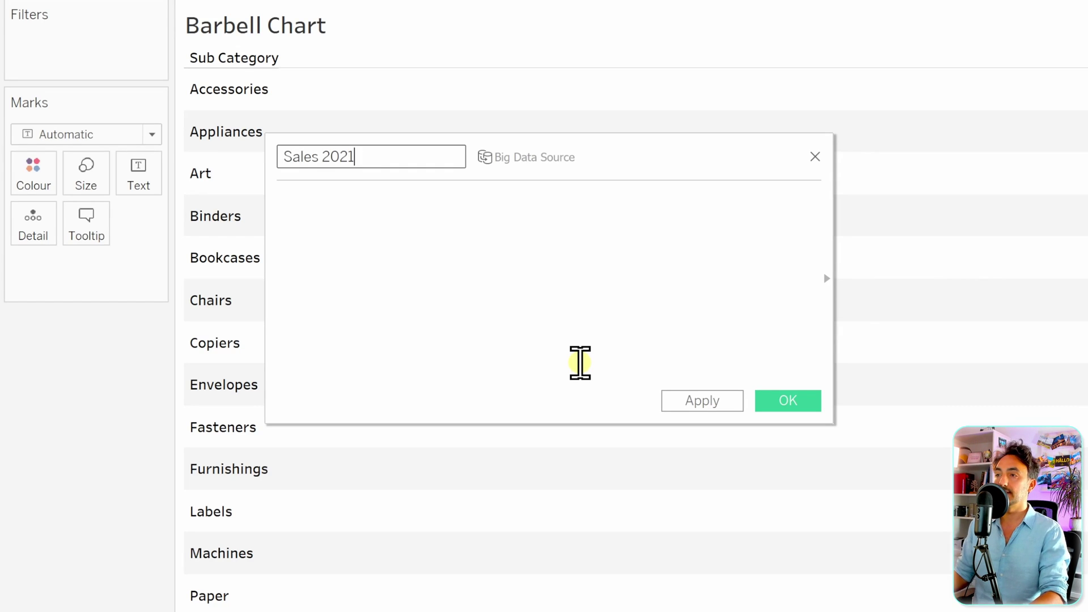
Enter the Sales 2021 formula: IF YEAR([Order Date]) = 2021 THEN [Sales] END
left_click(484, 296)
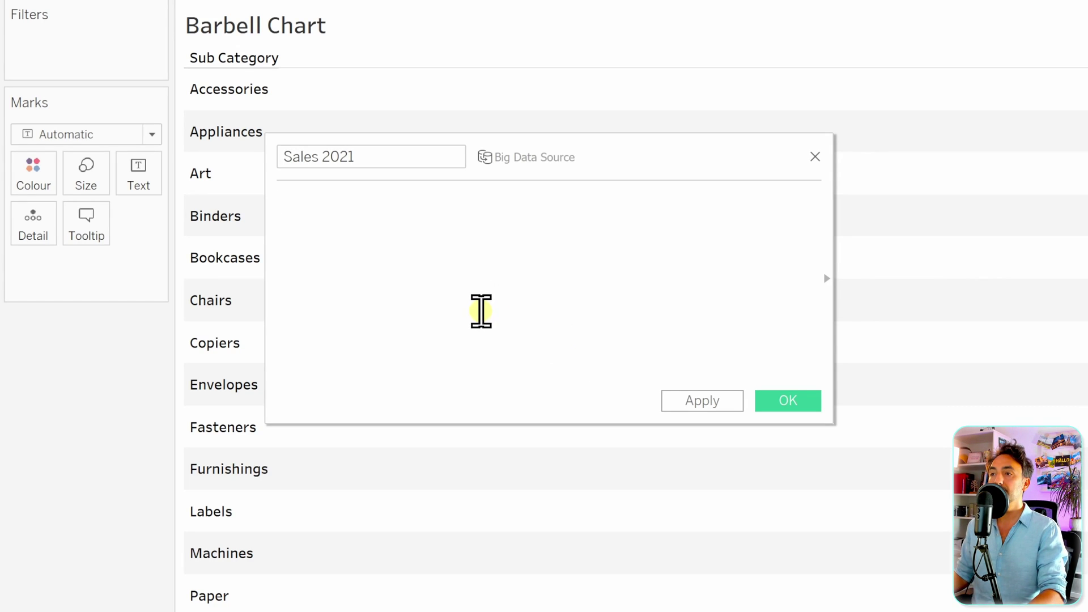
type("IF")
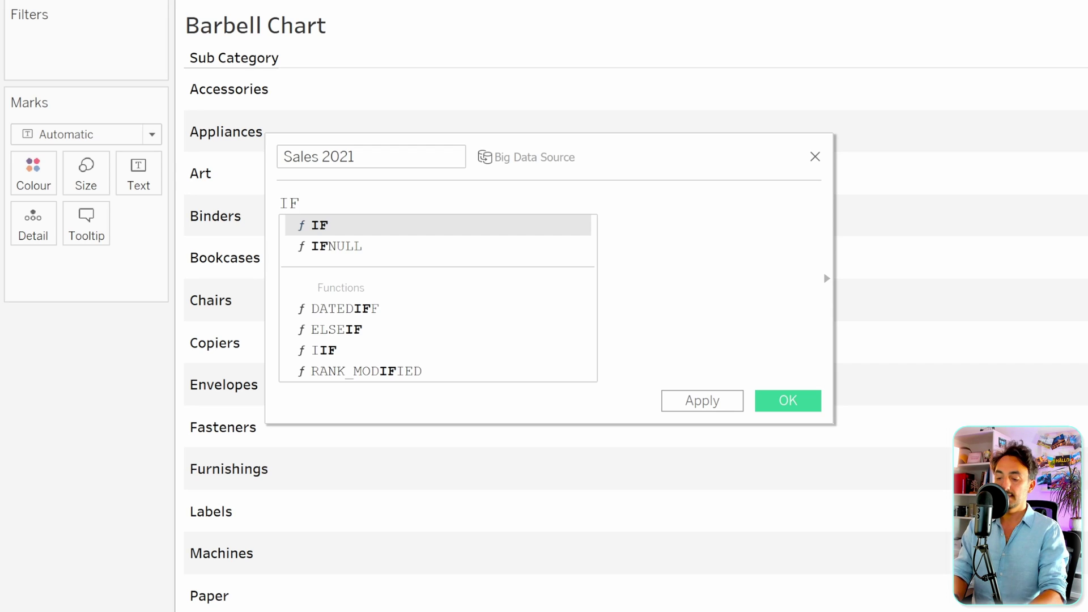
type(" [Order")
key("Return")
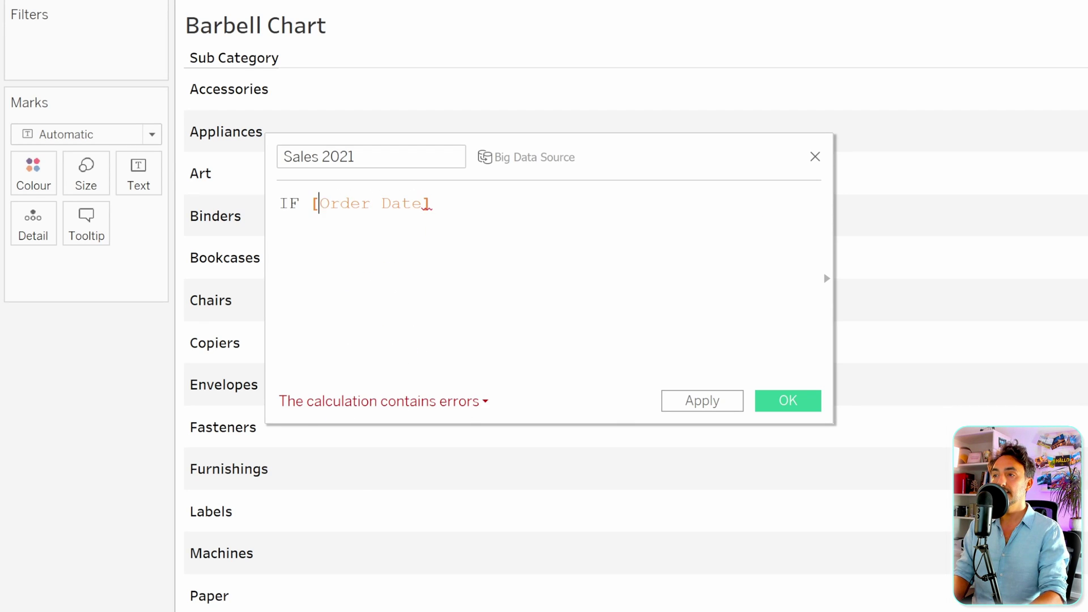
left_click(309, 203)
type("YEAR")
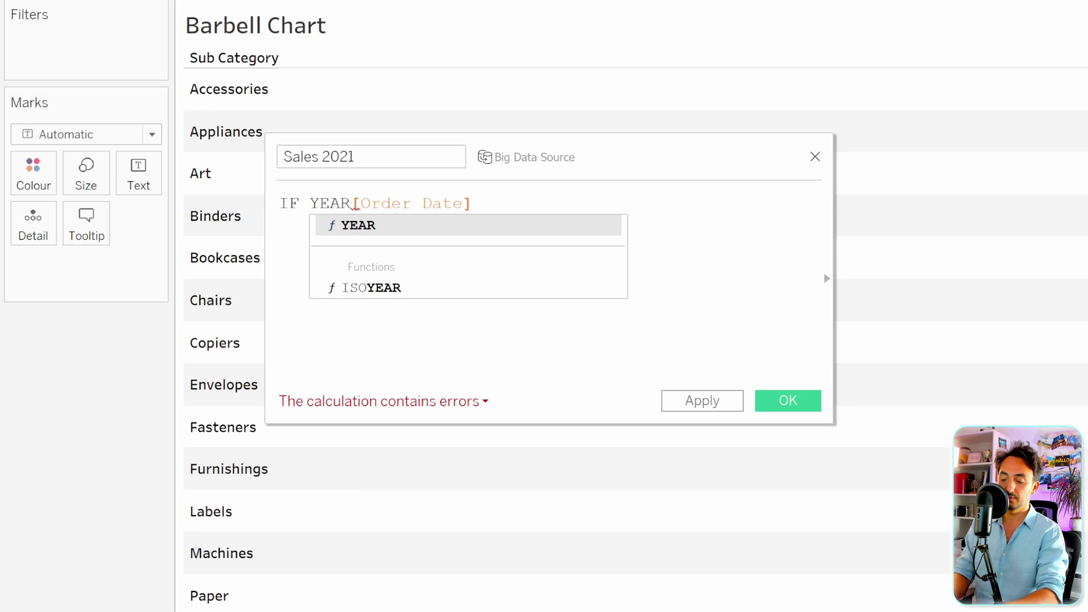
type("([Order Date]")
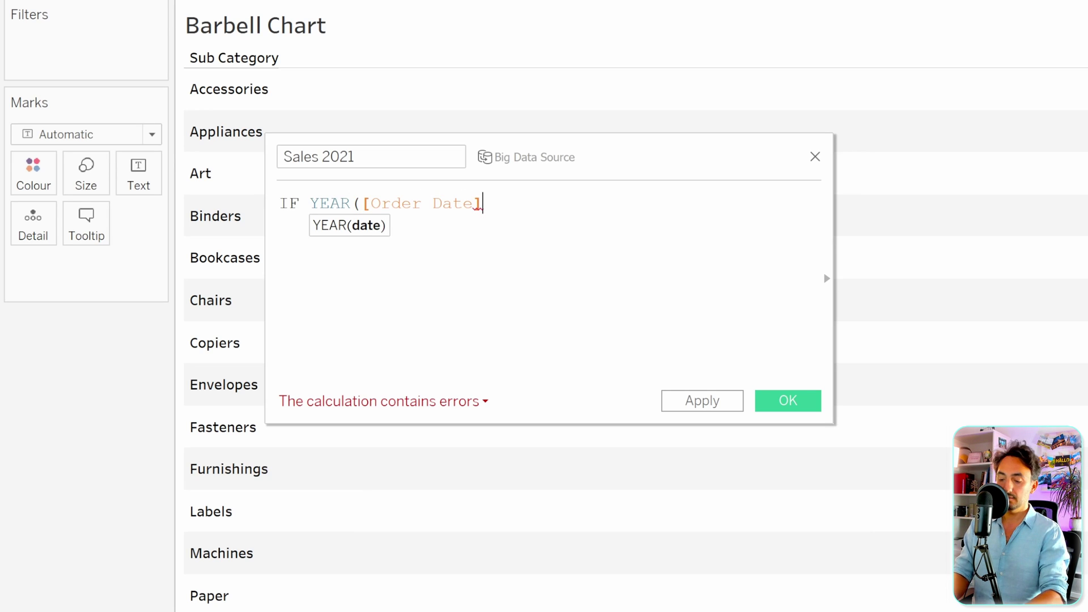
type(") = 2021")
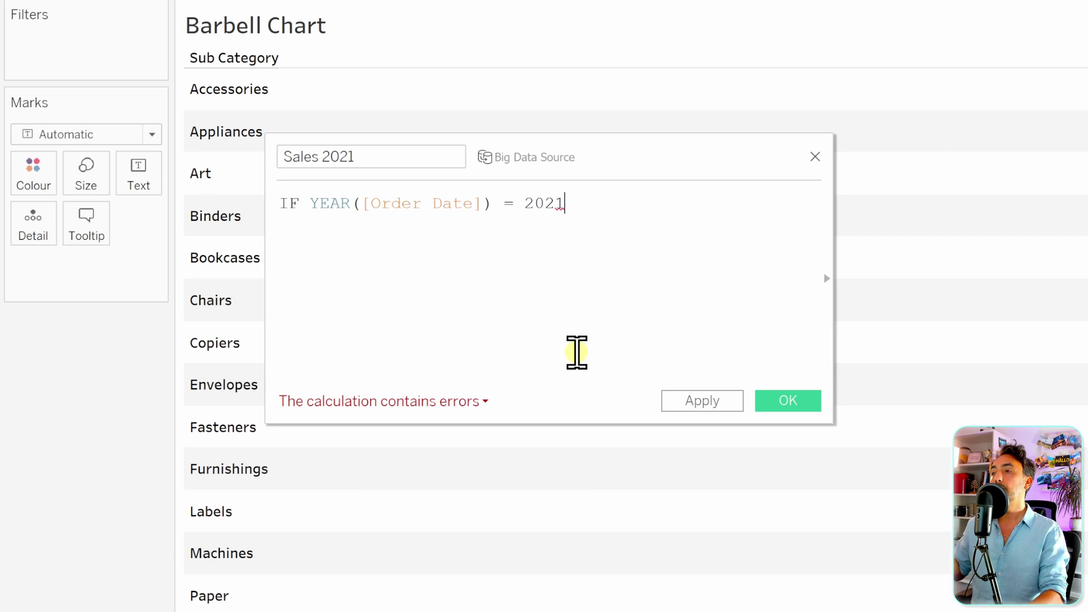
type(" THEN SALES")
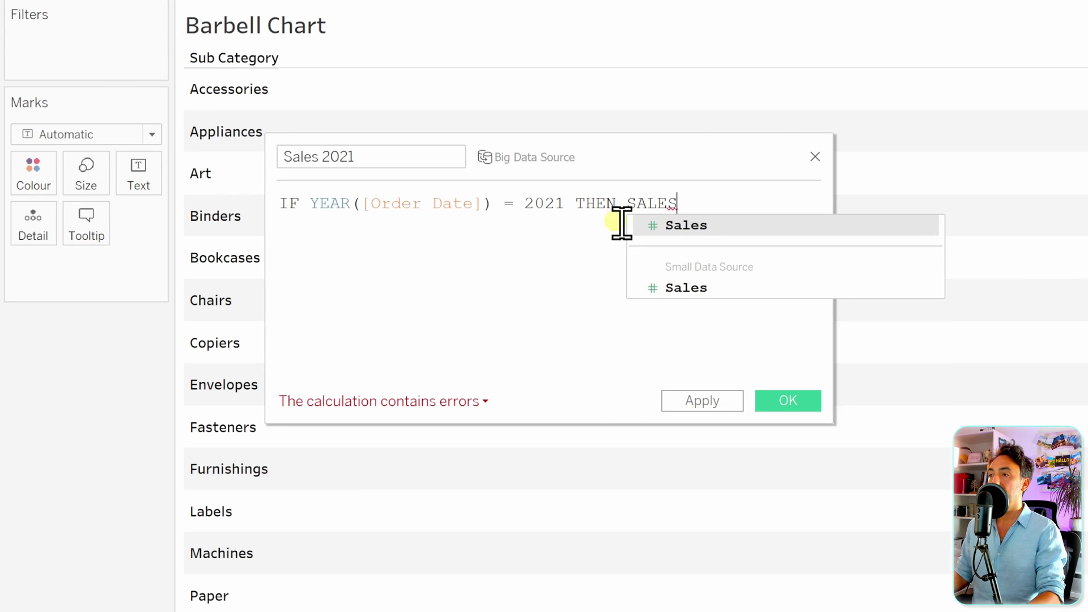
left_click(689, 227)
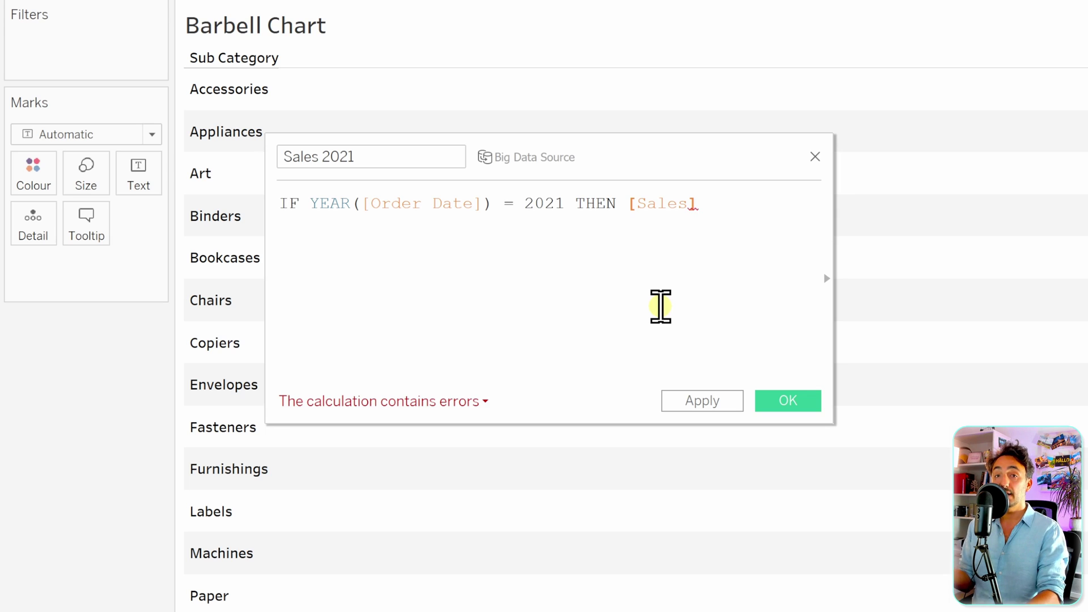
type("END")
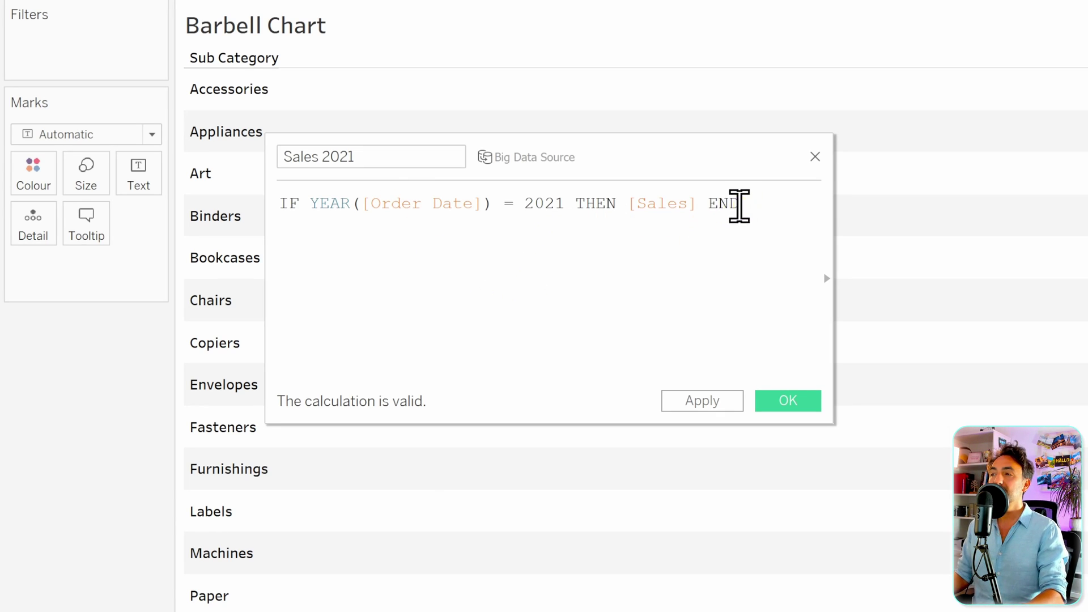
Copy the whole Sales 2021 formula and save the calculated field
left_click_drag(739, 204, 270, 180)
key("ctrl+c")
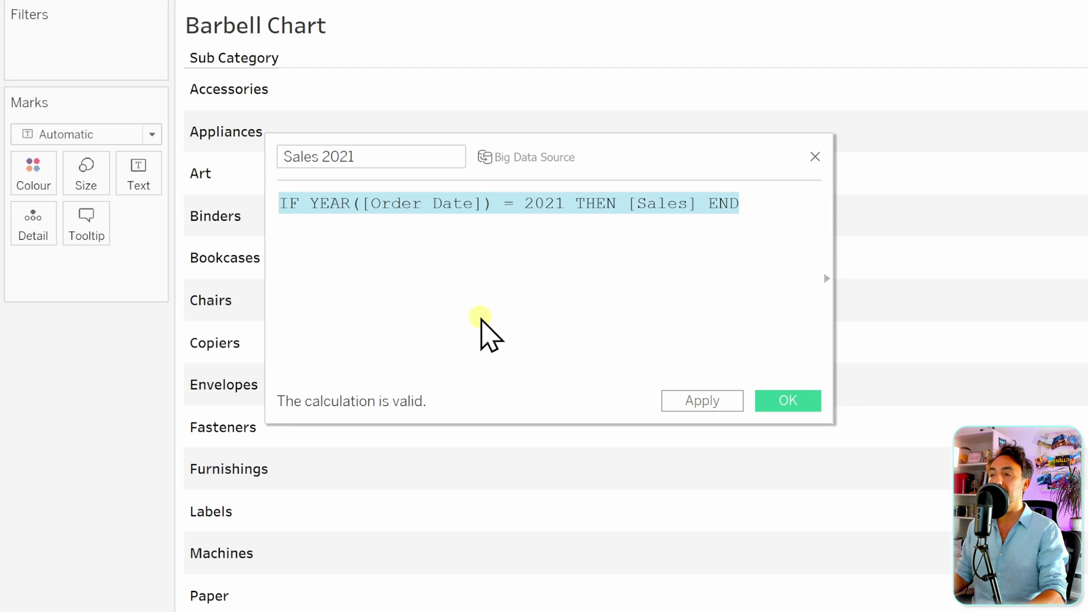
left_click(510, 261)
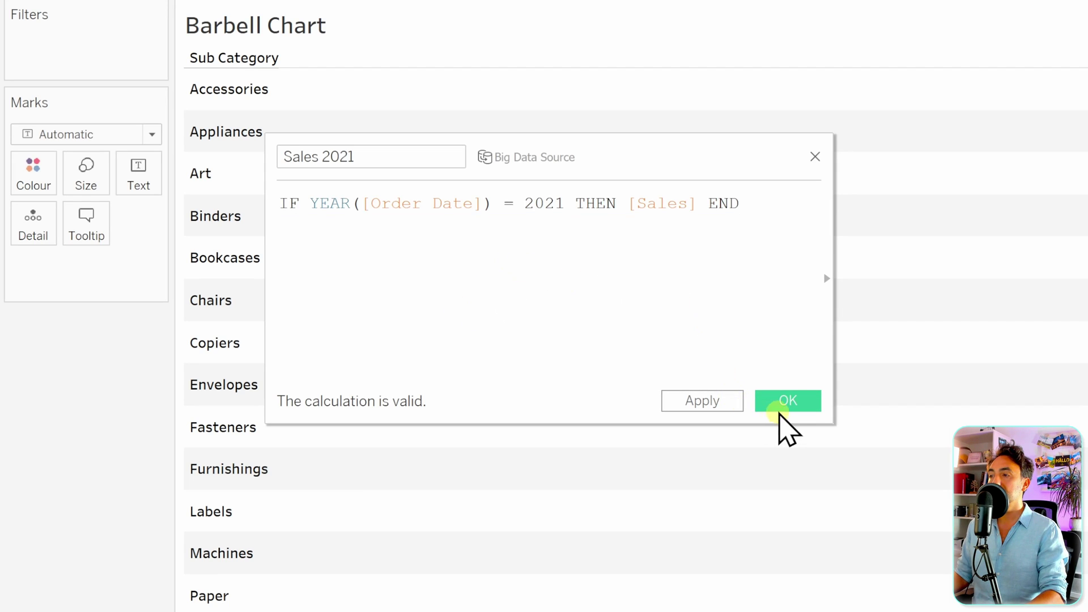
left_click(787, 400)
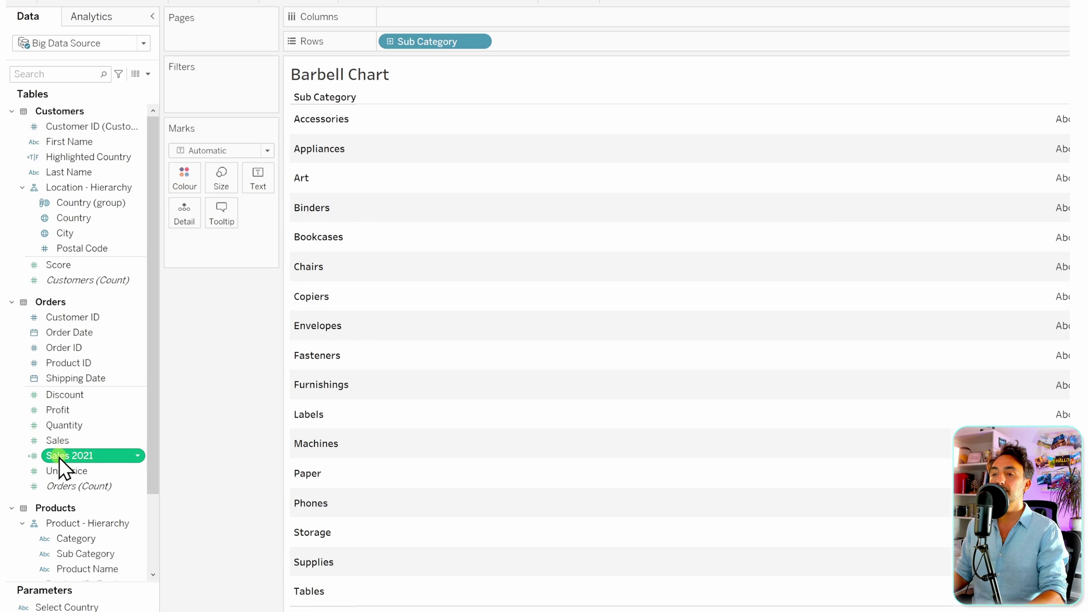
Create a calculated field named Sales 2022 from the copied formula, changing its year to 2022
left_click(148, 75)
left_click(143, 92)
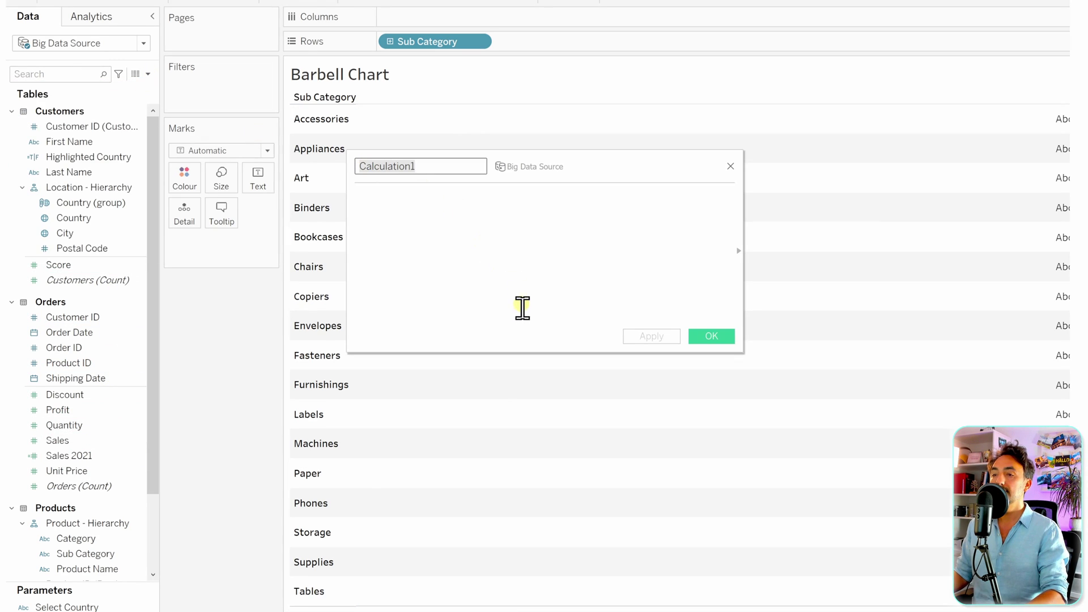
type("Sales 2")
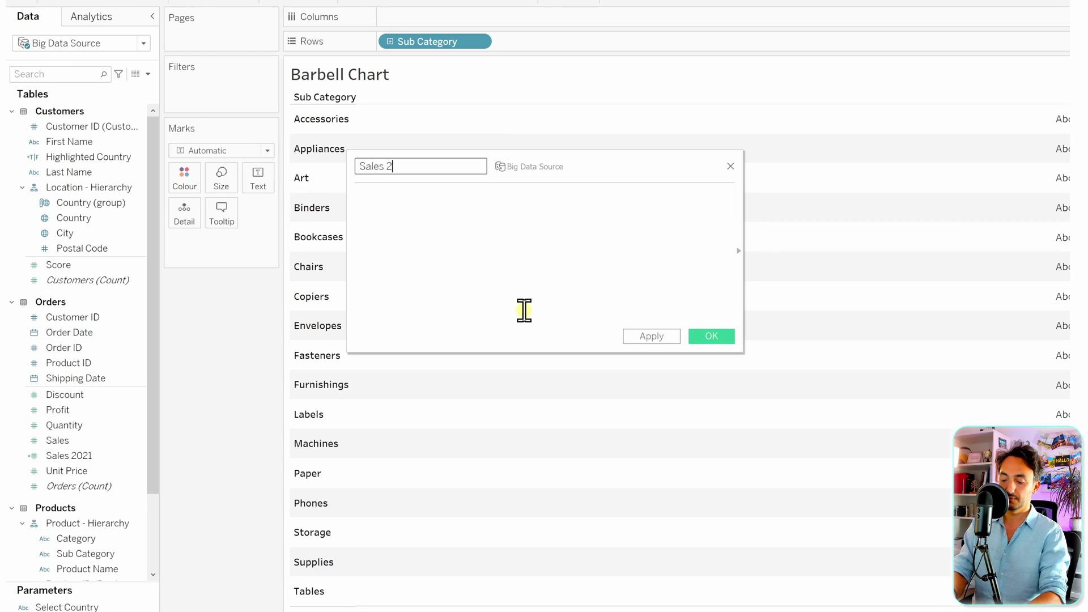
type("022")
left_click(451, 233)
key("ctrl+v")
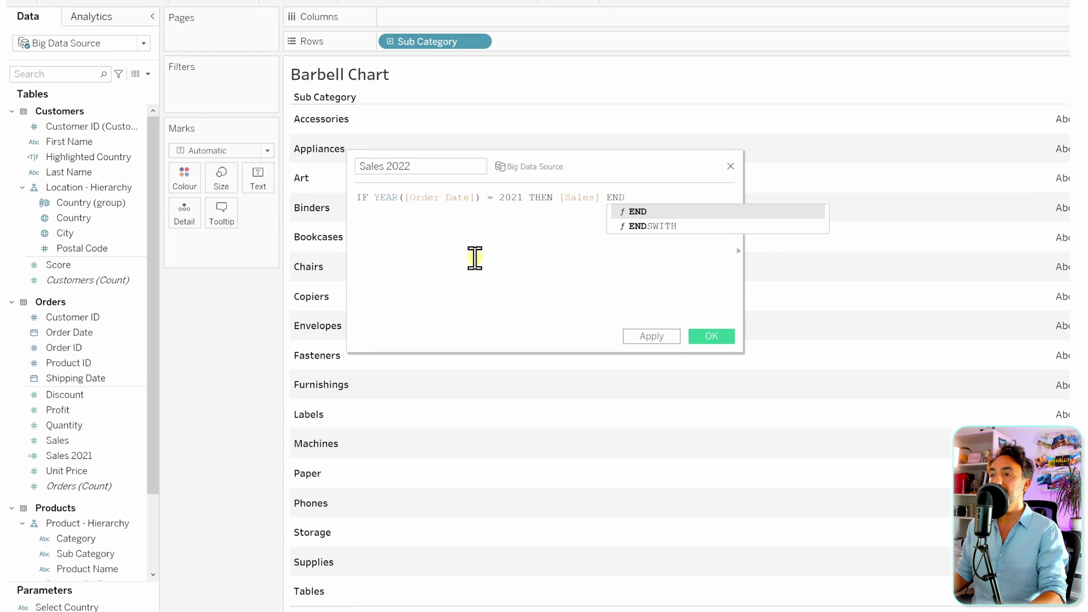
scroll(475, 259, "up", 2)
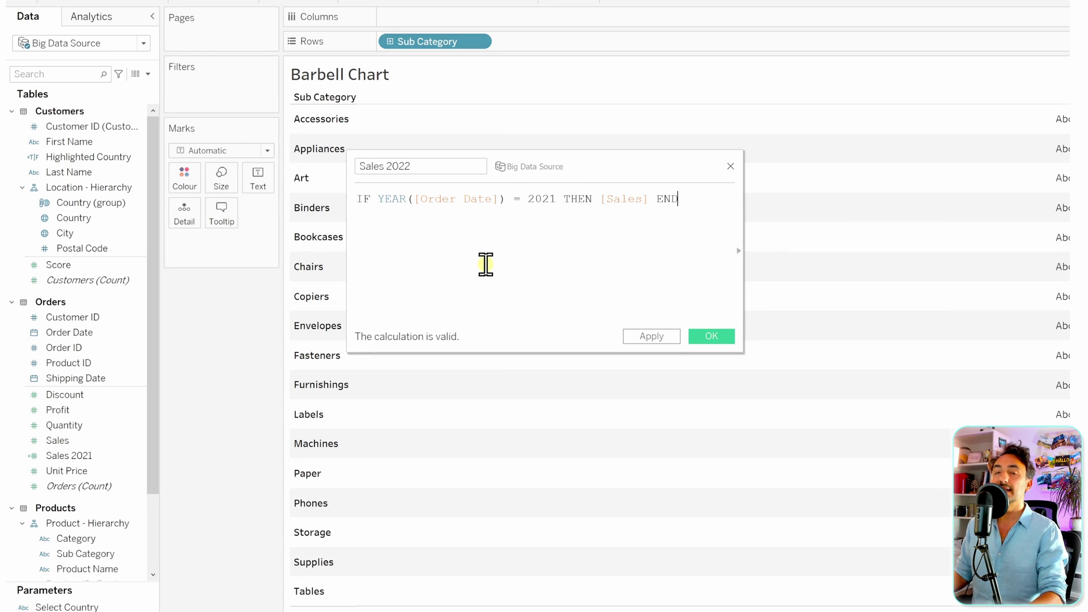
left_click(551, 199)
key("BackSpace")
type("2")
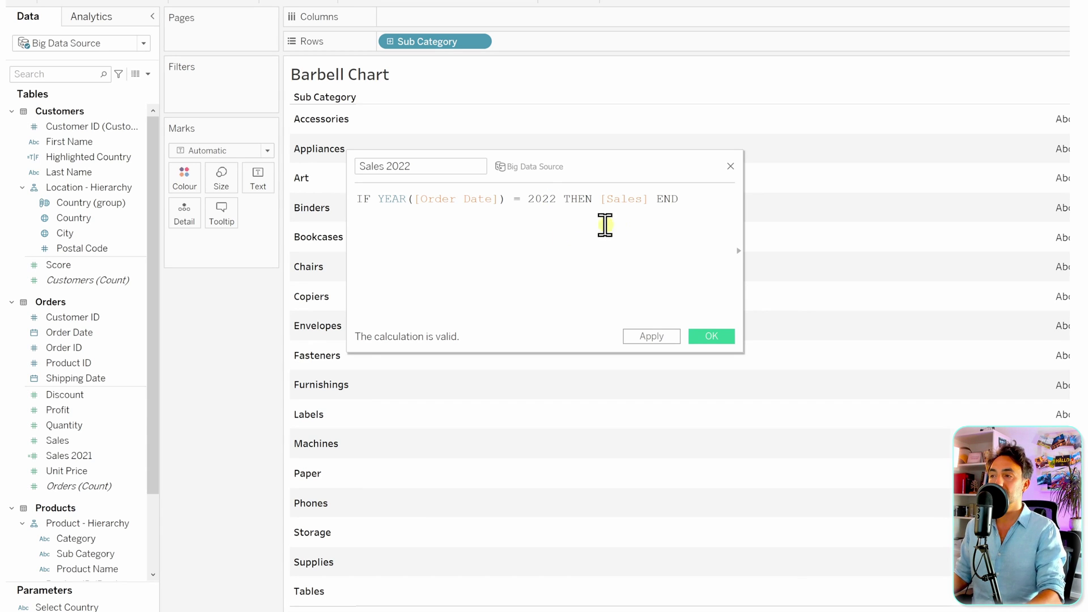
left_click(702, 337)
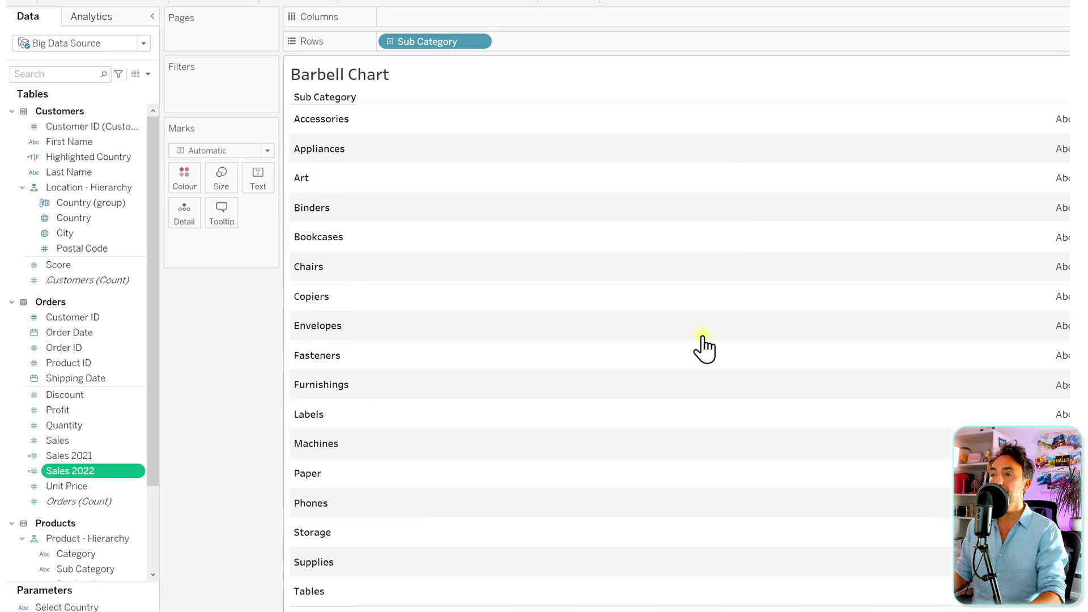
Put Sales 2021 on the columns and set the mark type to Circle
left_click(104, 472)
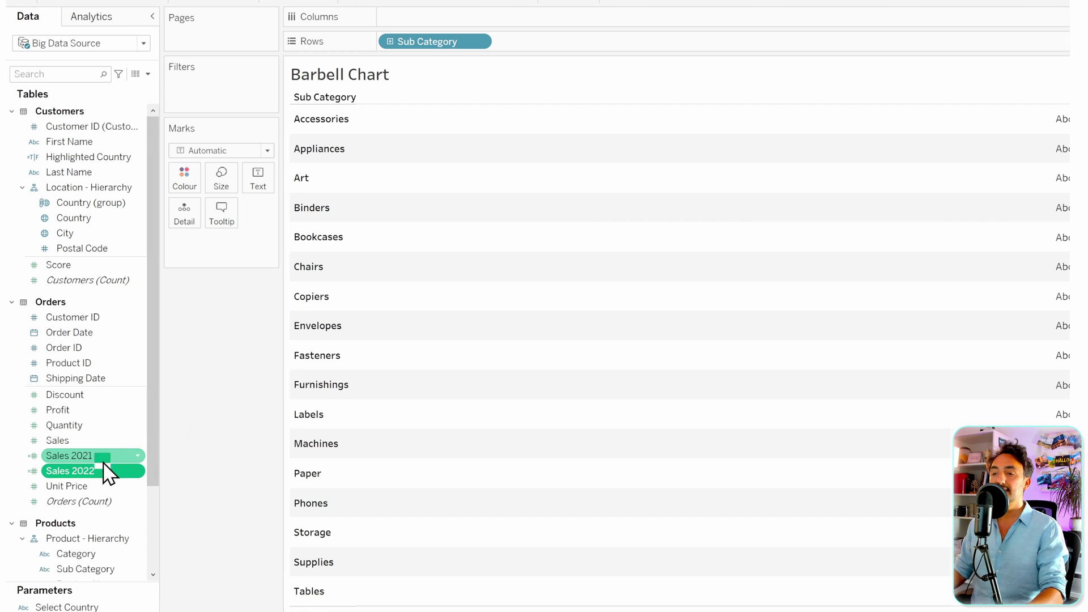
left_click_drag(99, 457, 453, 19)
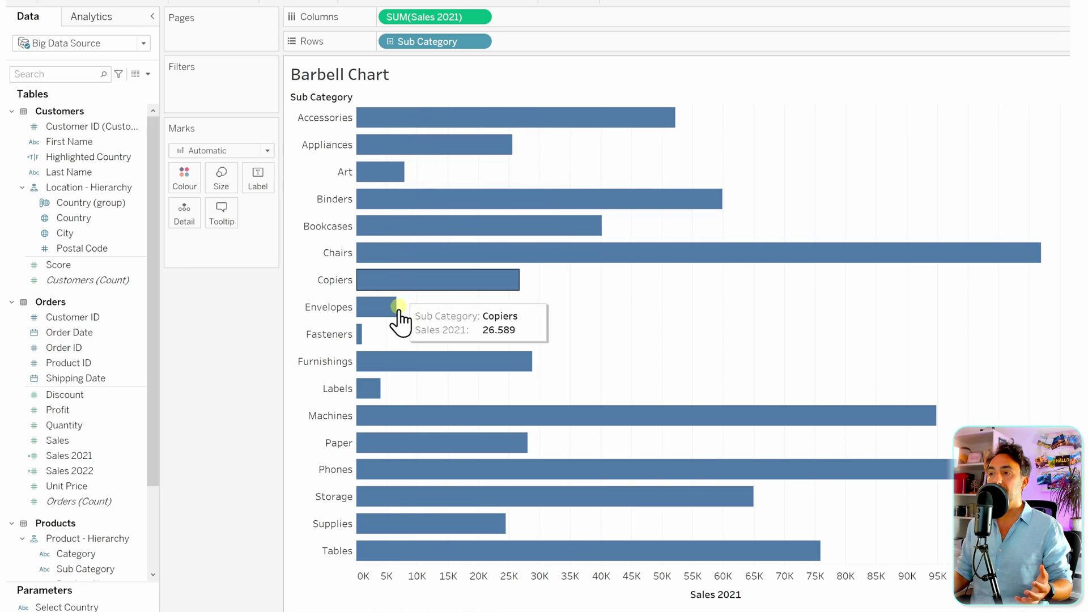
left_click(212, 151)
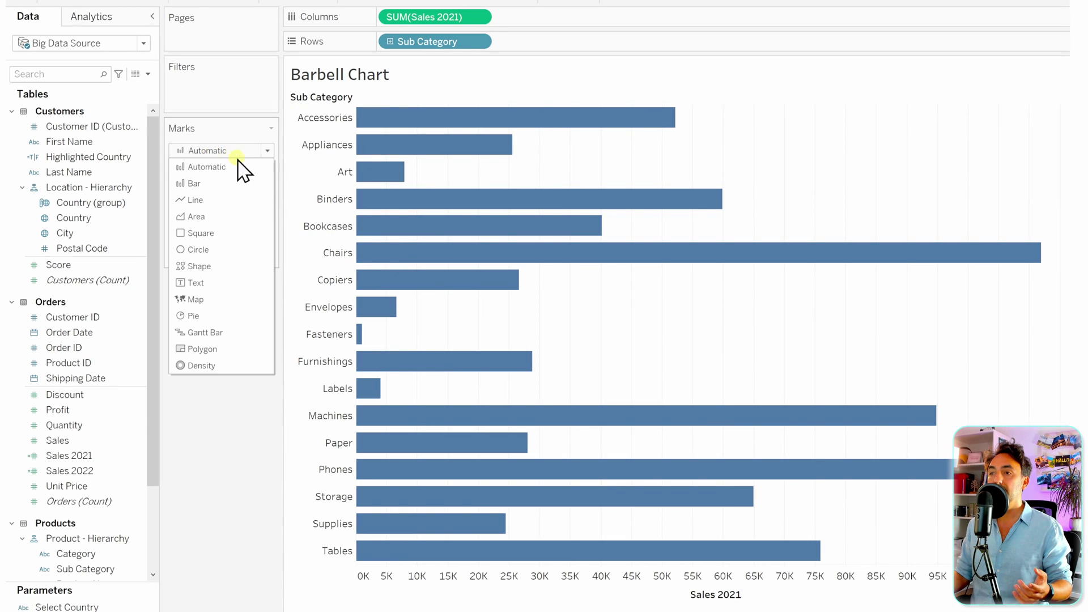
left_click(217, 251)
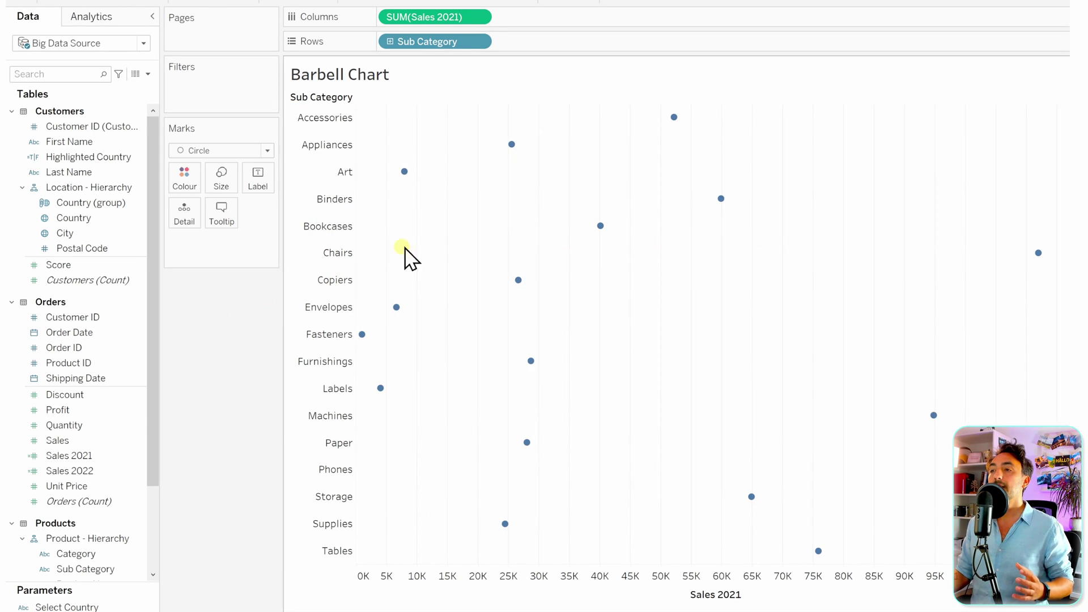
Add Sales 2022 to the existing Sales 2021 axis so both measures share it
mouse_move(404, 173)
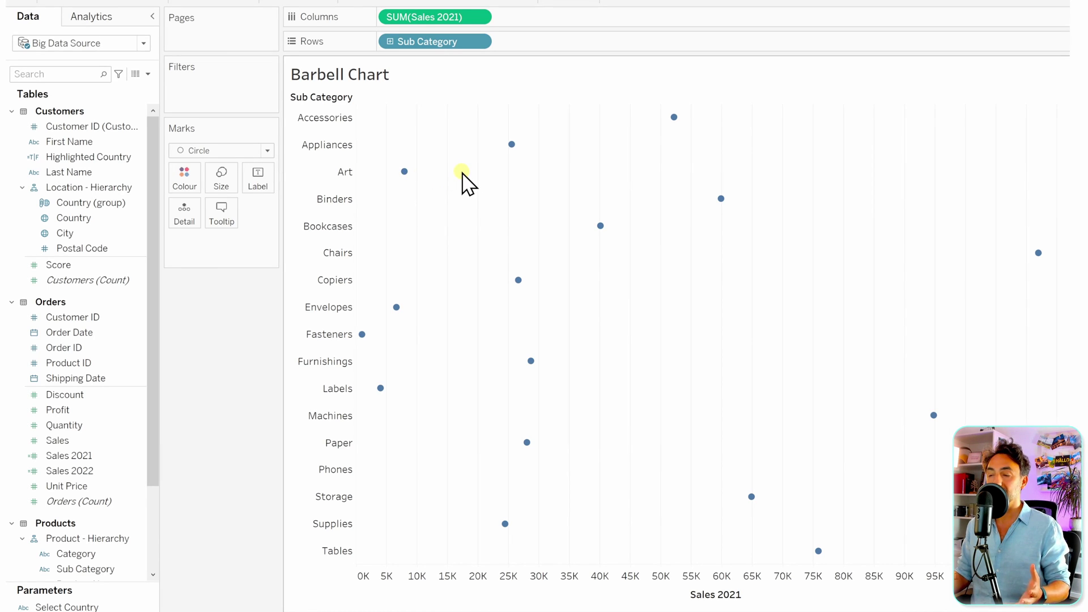
left_click(108, 456)
left_click(82, 472)
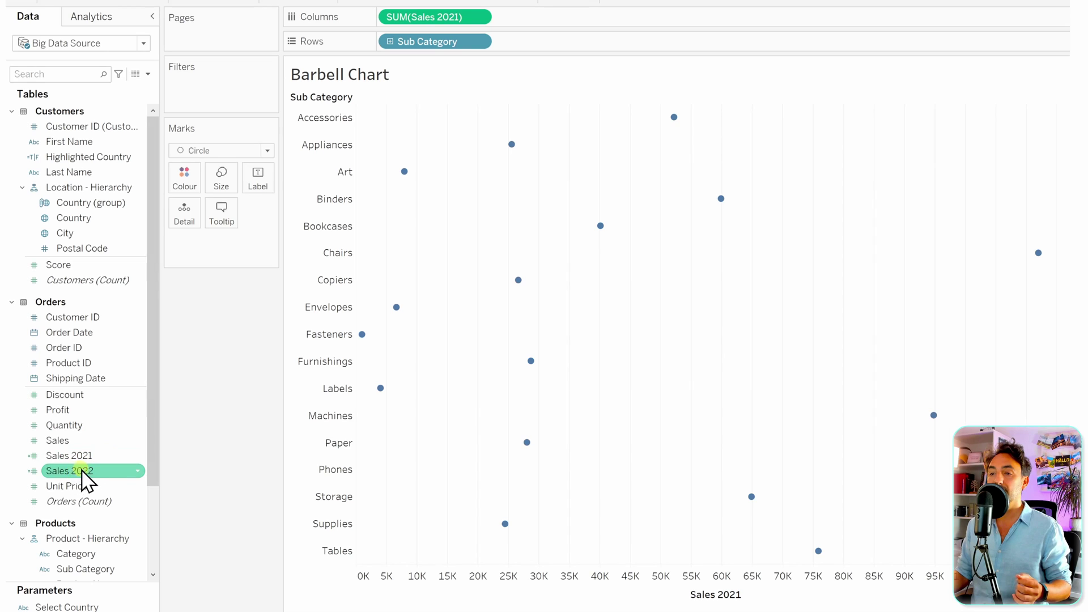
left_click_drag(74, 479, 650, 589)
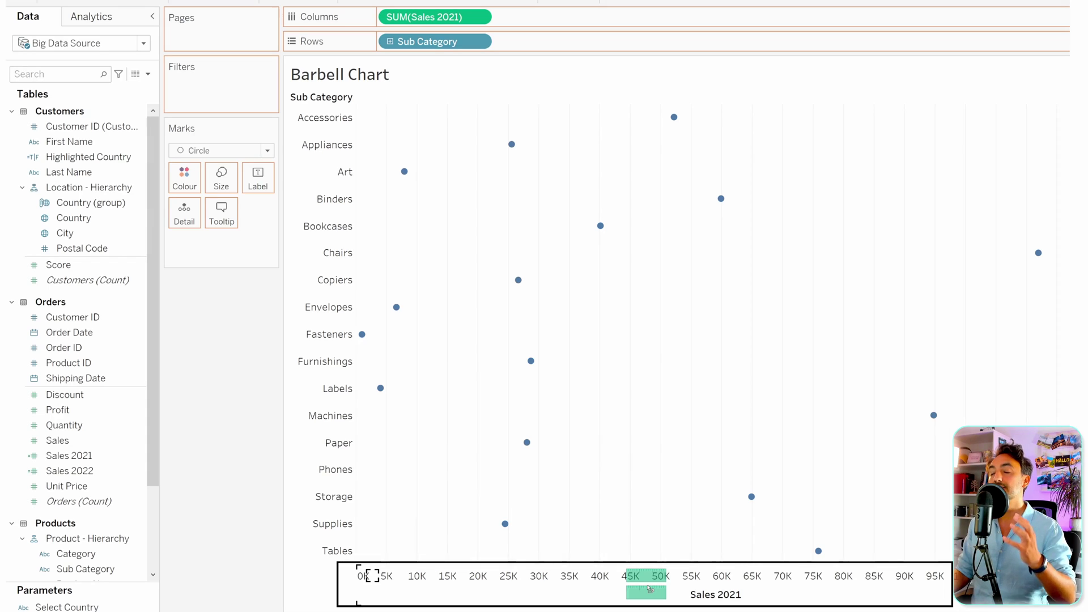
left_click_drag(650, 588, 668, 593)
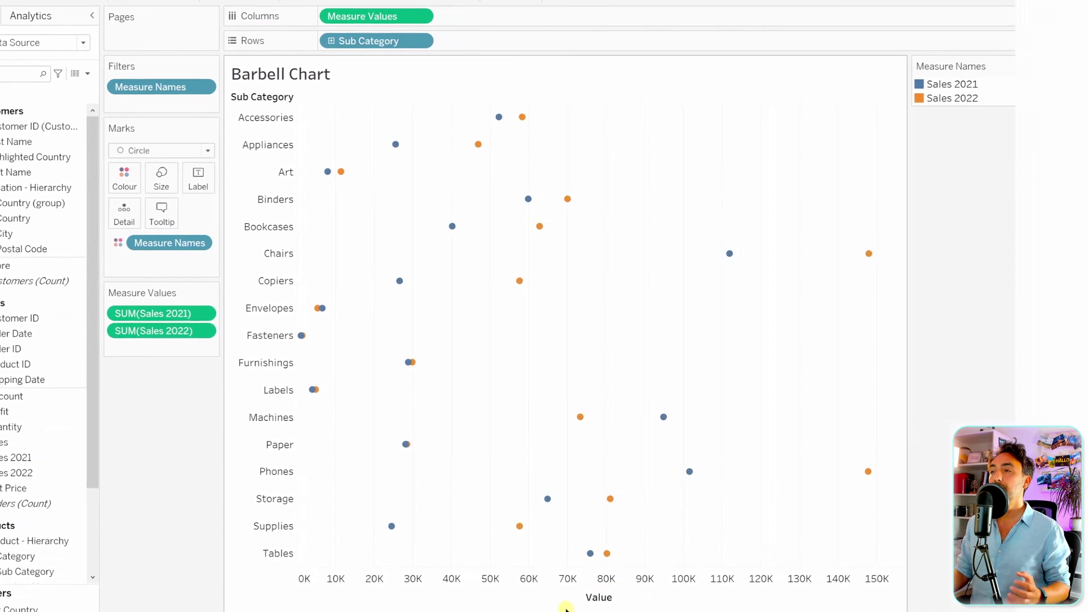
Duplicate Measure Values on the columns to get a second chart beside the first
mouse_move(355, 144)
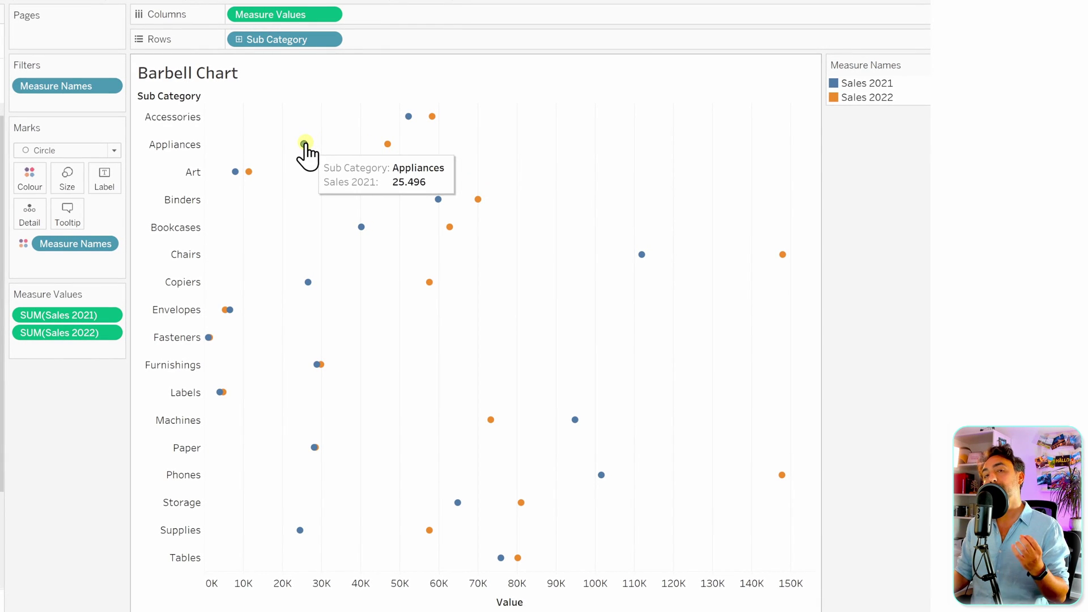
mouse_move(388, 145)
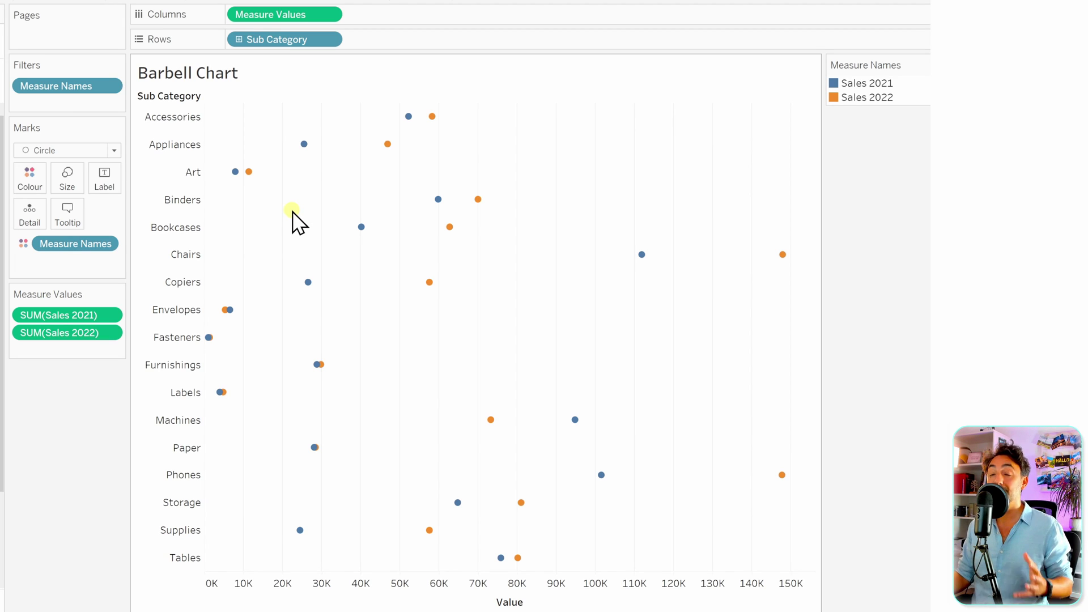
mouse_move(304, 145)
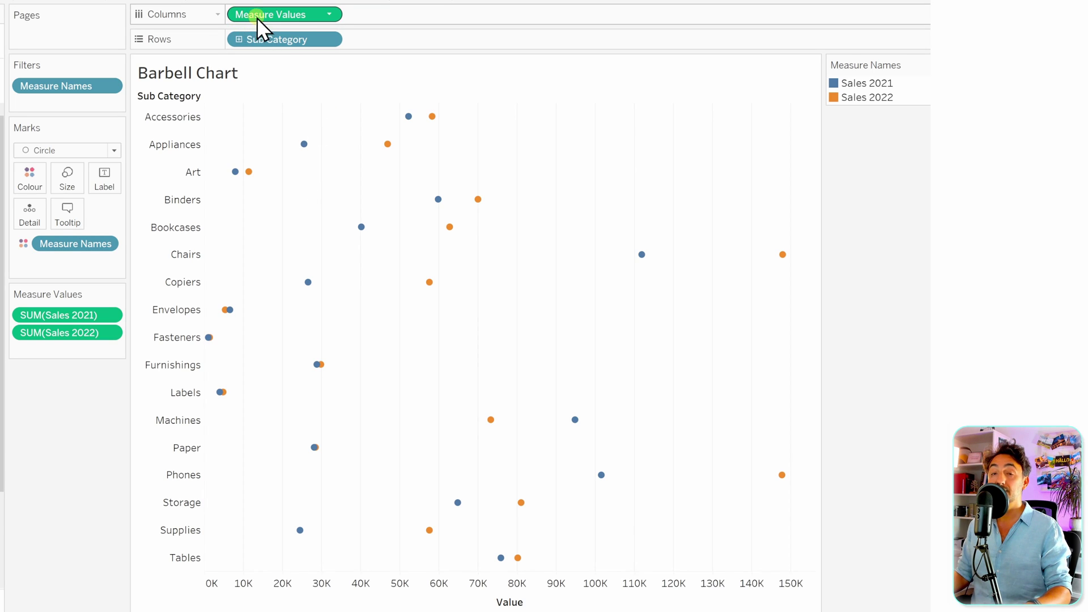
mouse_move(258, 15)
left_mouse_down()
mouse_move(363, 27)
mouse_move(395, 12)
mouse_move(386, 17)
left_mouse_up()
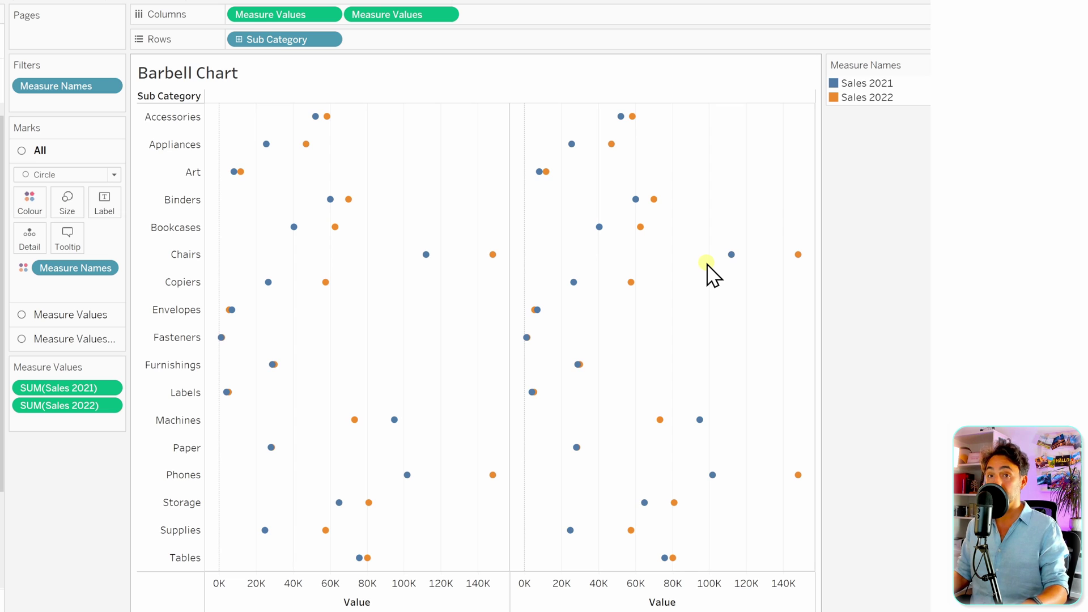
Change the second Measure Values chart's mark type to Line and move its Measure Names from Colour to Path
mouse_move(624, 121)
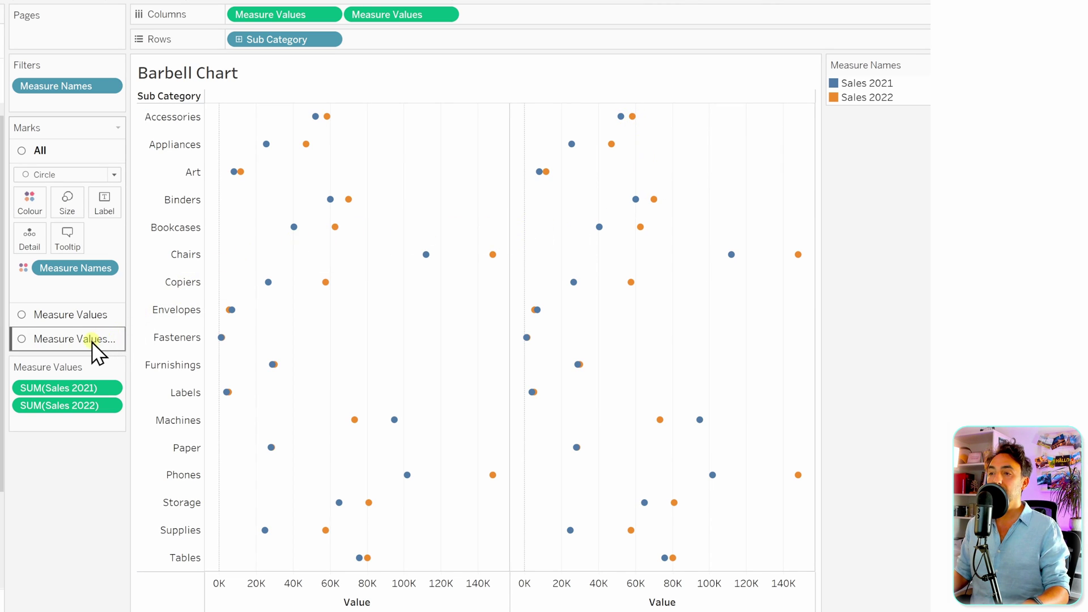
left_click(56, 342)
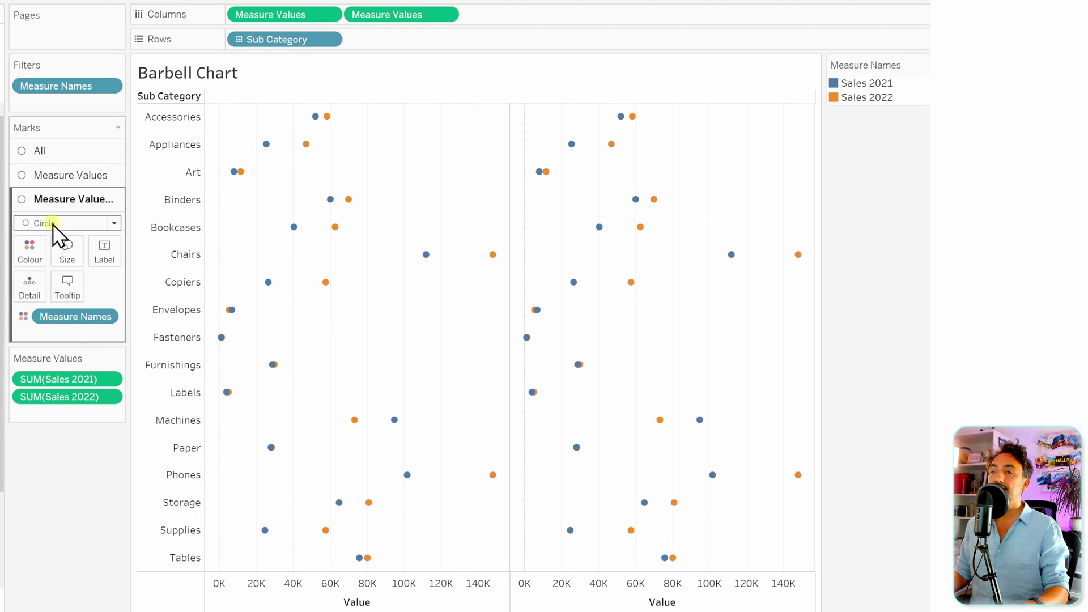
left_click(51, 226)
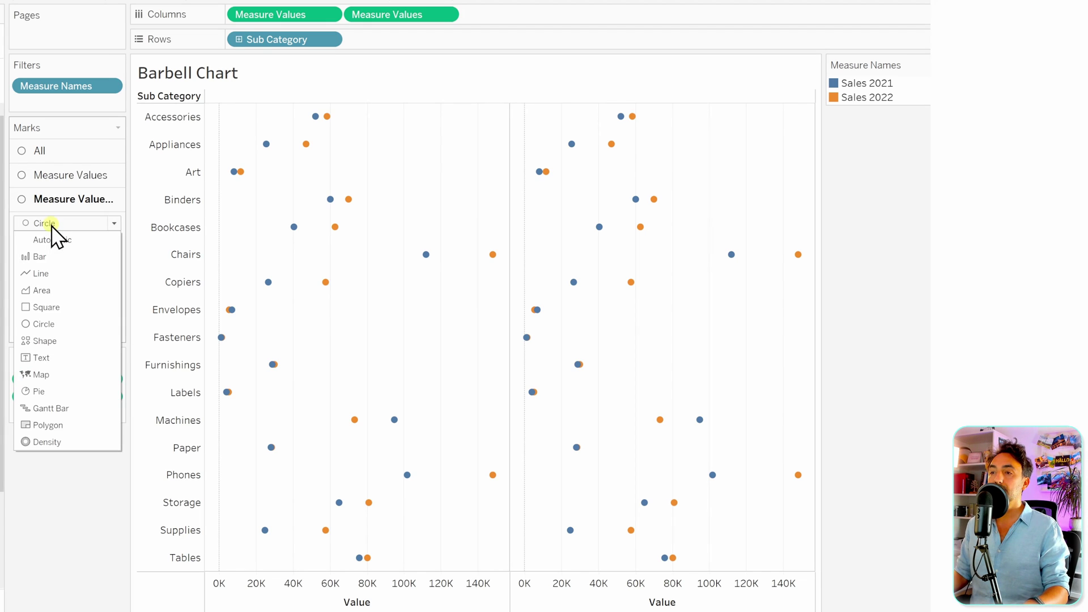
left_click(62, 275)
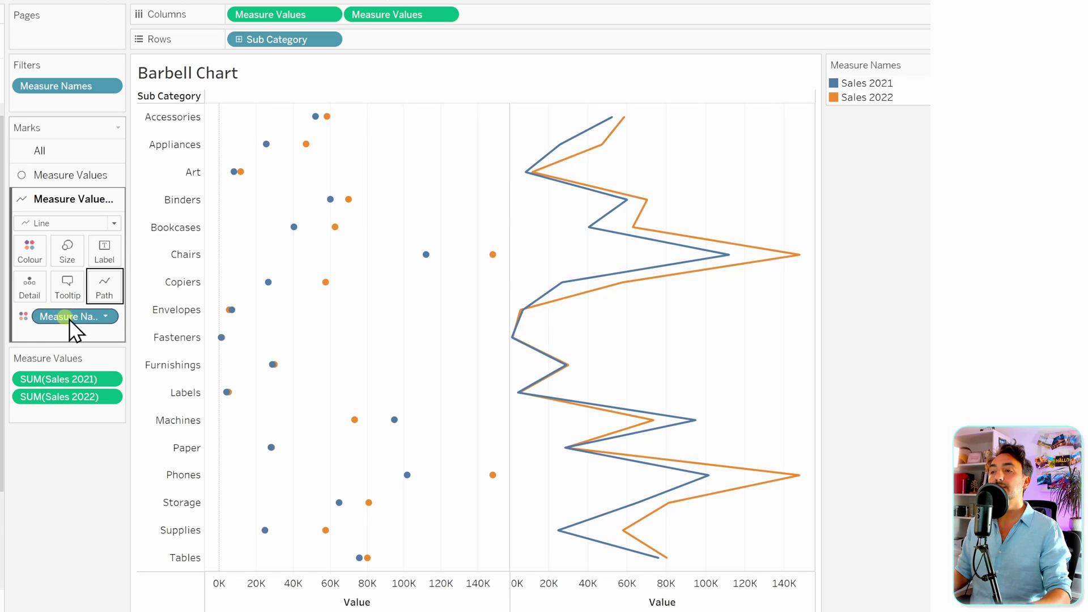
left_click_drag(60, 318, 107, 293)
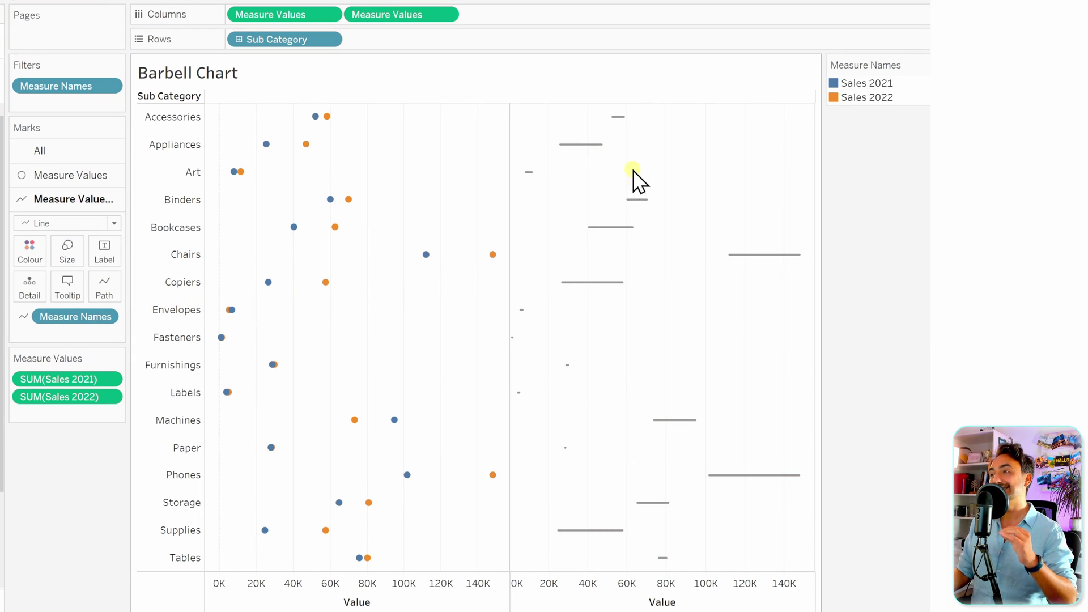
Combine the circle and line charts into a dual axis using the second Measure Values on the columns
mouse_move(622, 122)
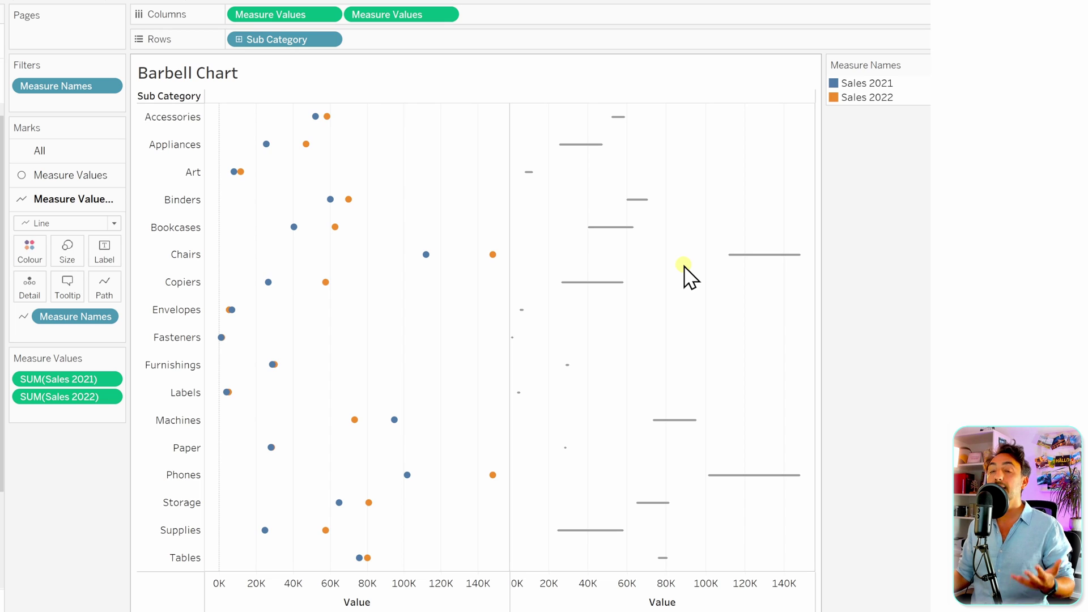
right_click(386, 11)
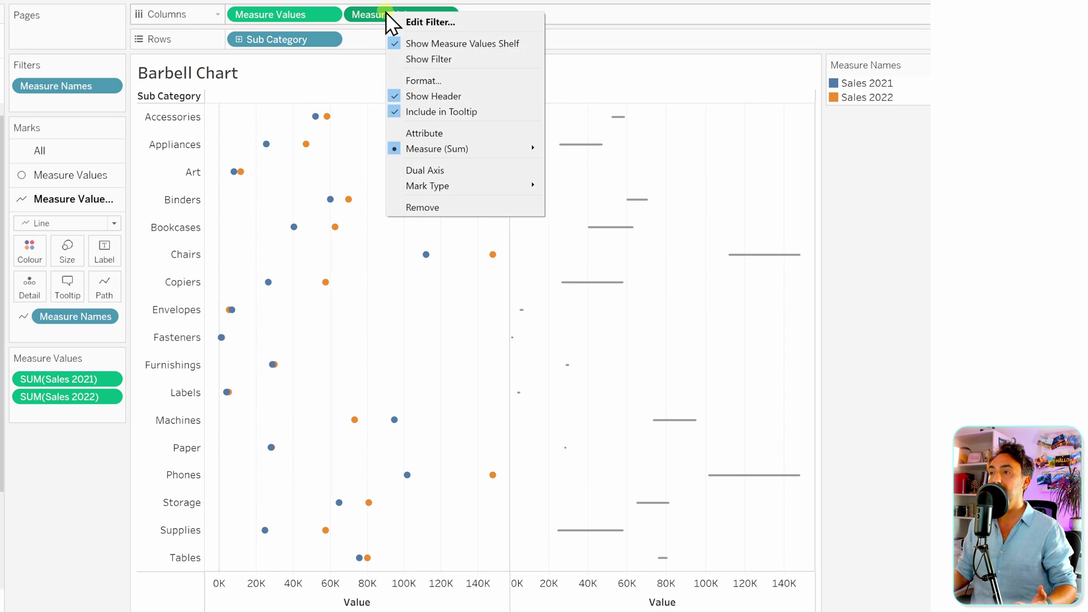
left_click(439, 170)
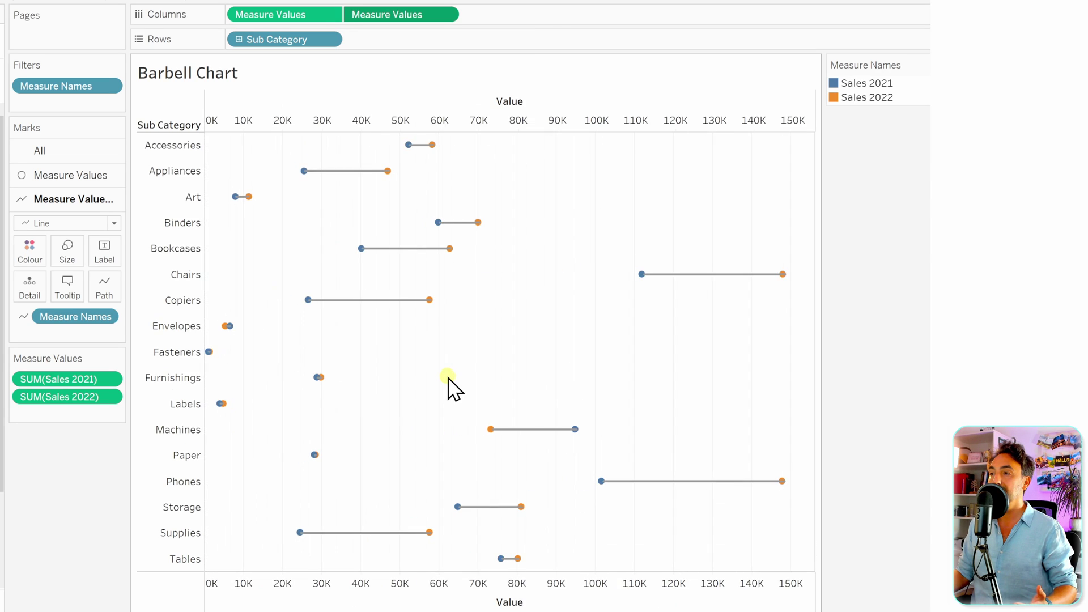
Open the mark settings of the first Measure Values, which holds the circles
mouse_move(311, 175)
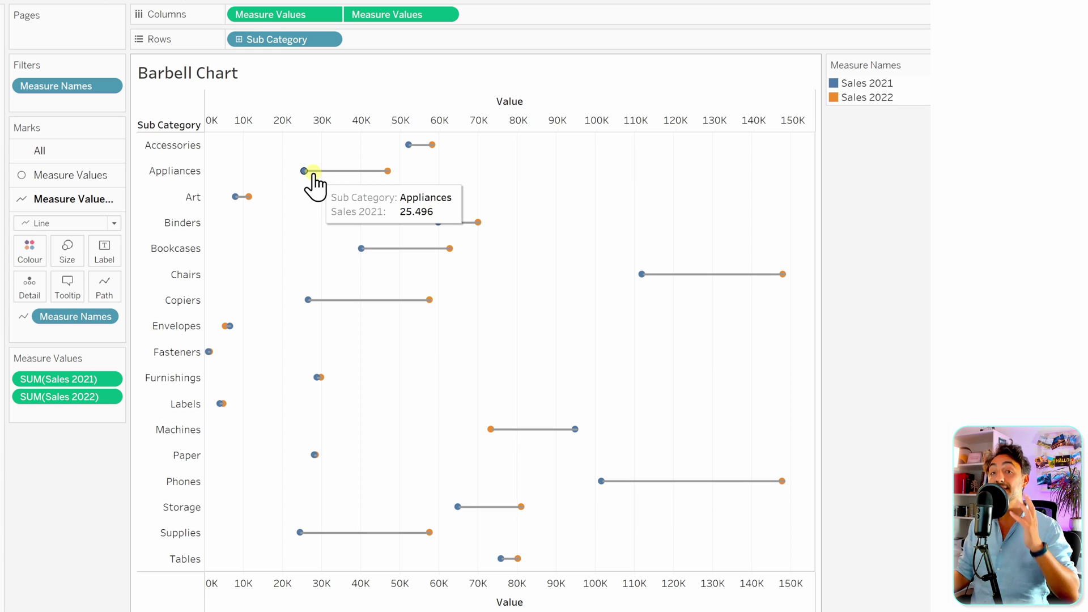
mouse_move(383, 182)
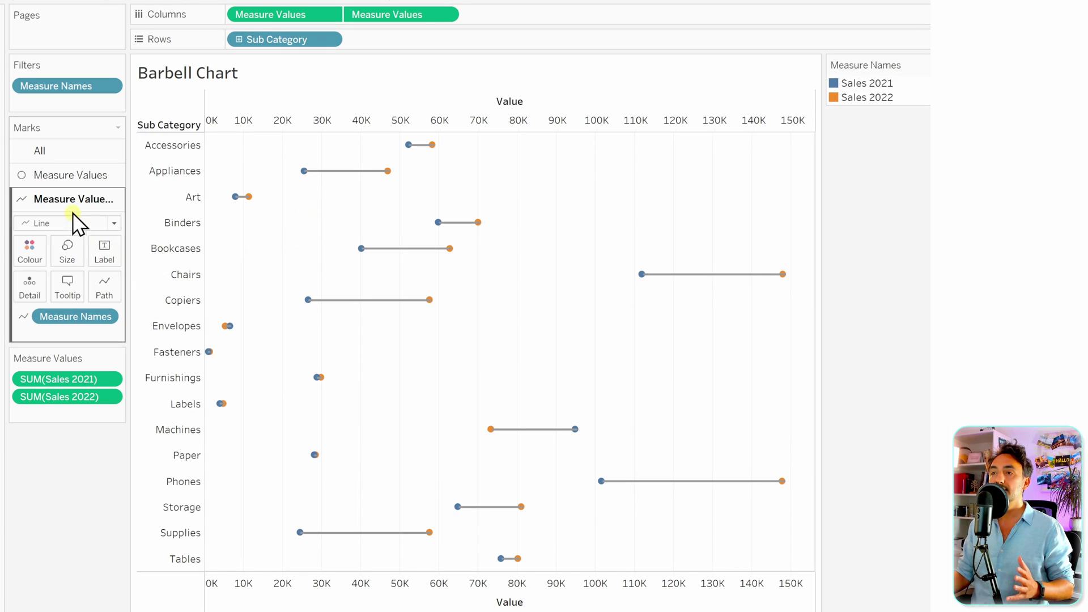
left_click(37, 176)
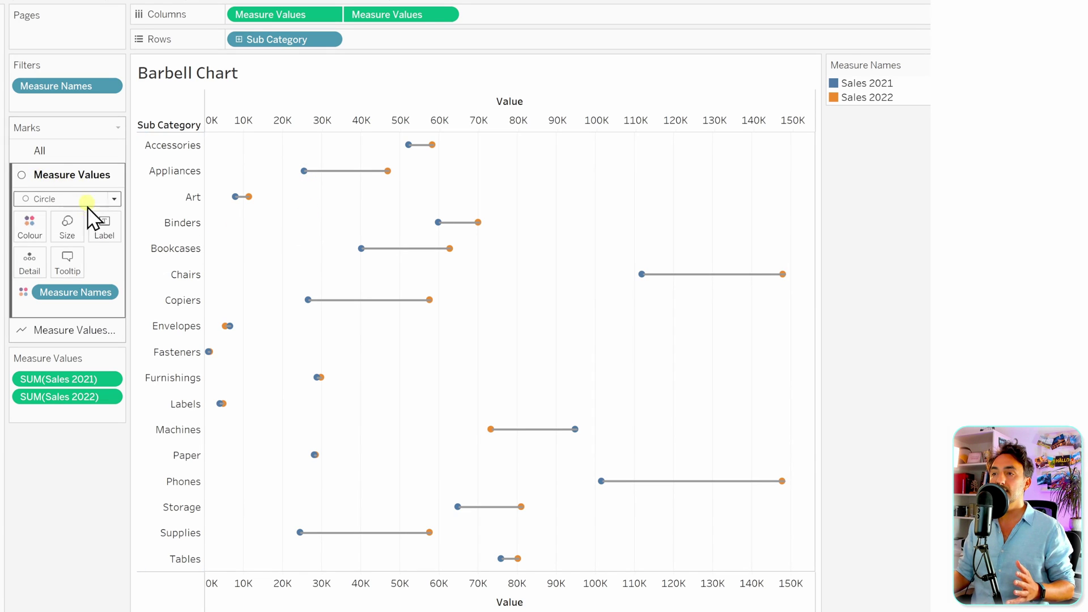
Enlarge the circle marks at the ends of the barbell chart's lines
left_click(76, 236)
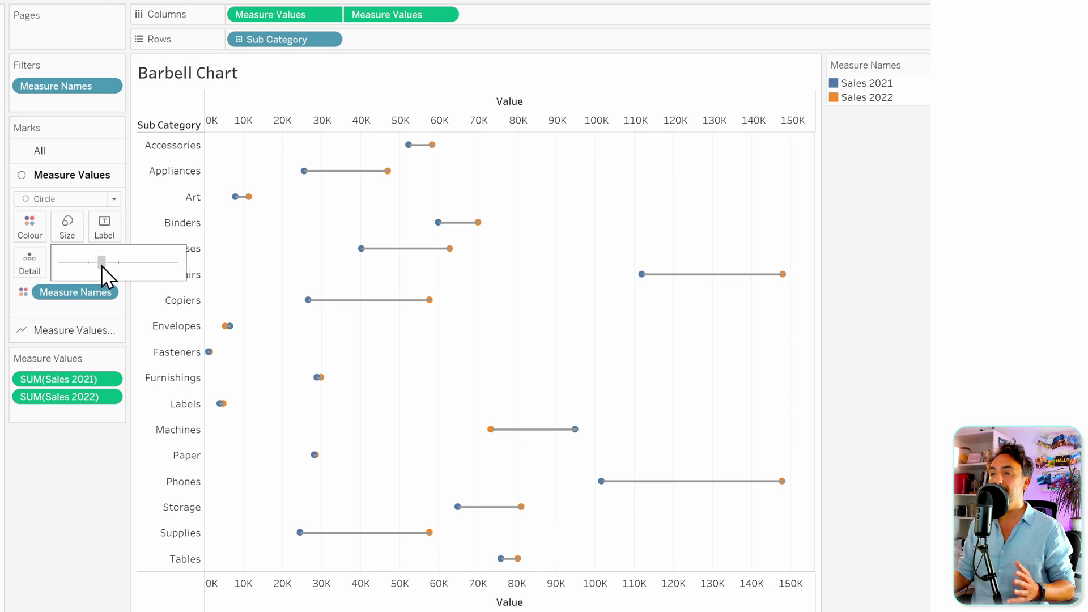
left_click_drag(100, 266, 111, 262)
left_click(252, 258)
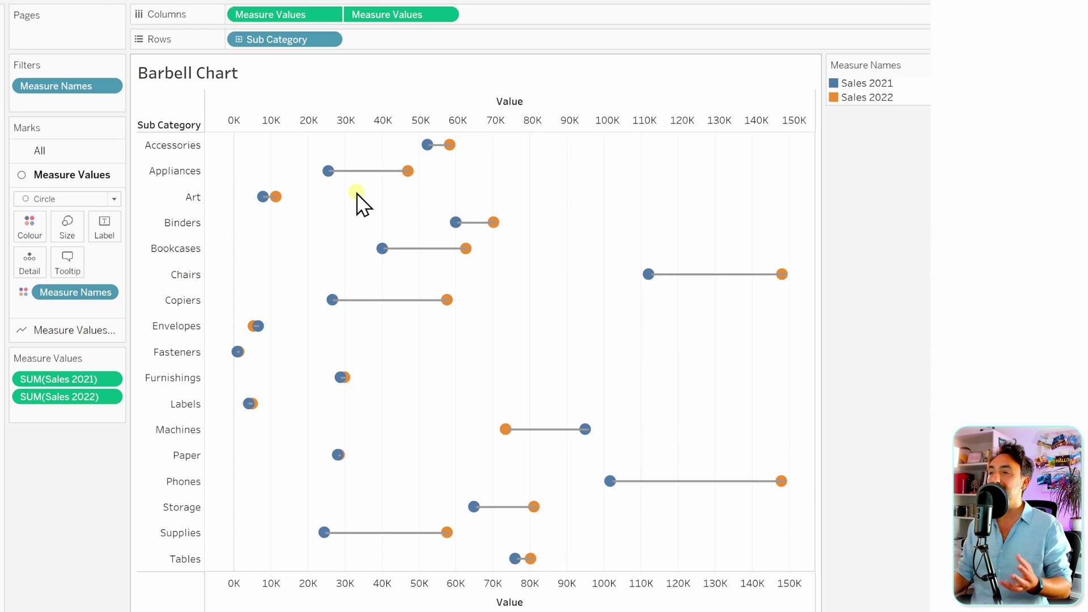
Reorder the two Measure Values fields on Columns so the circles are drawn in front of the connecting lines
mouse_move(358, 172)
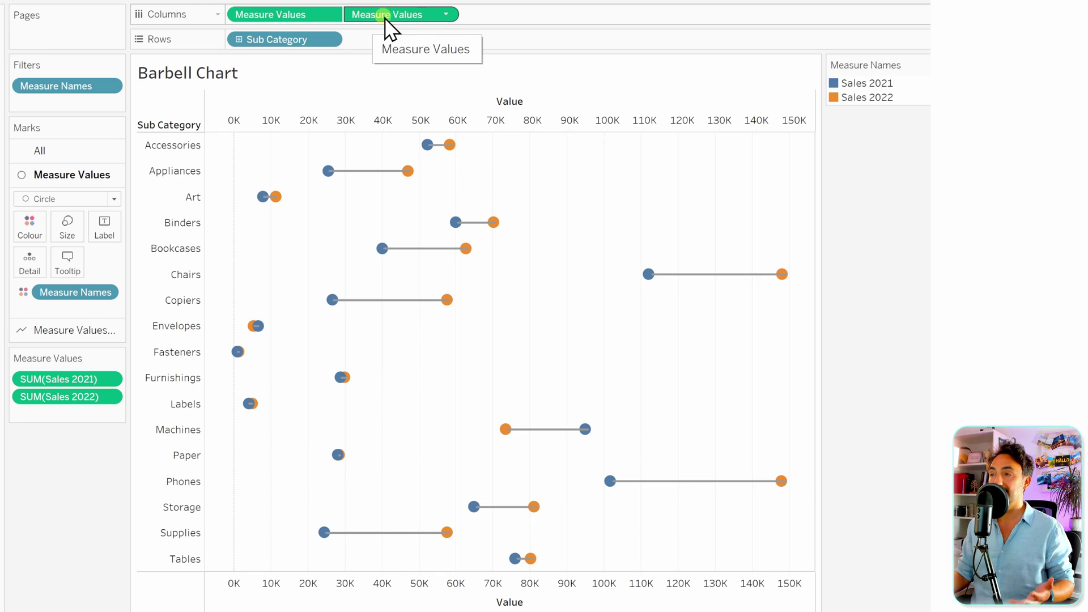
mouse_move(390, 17)
left_mouse_down()
mouse_move(374, 31)
mouse_move(238, 29)
mouse_move(224, 17)
left_mouse_up()
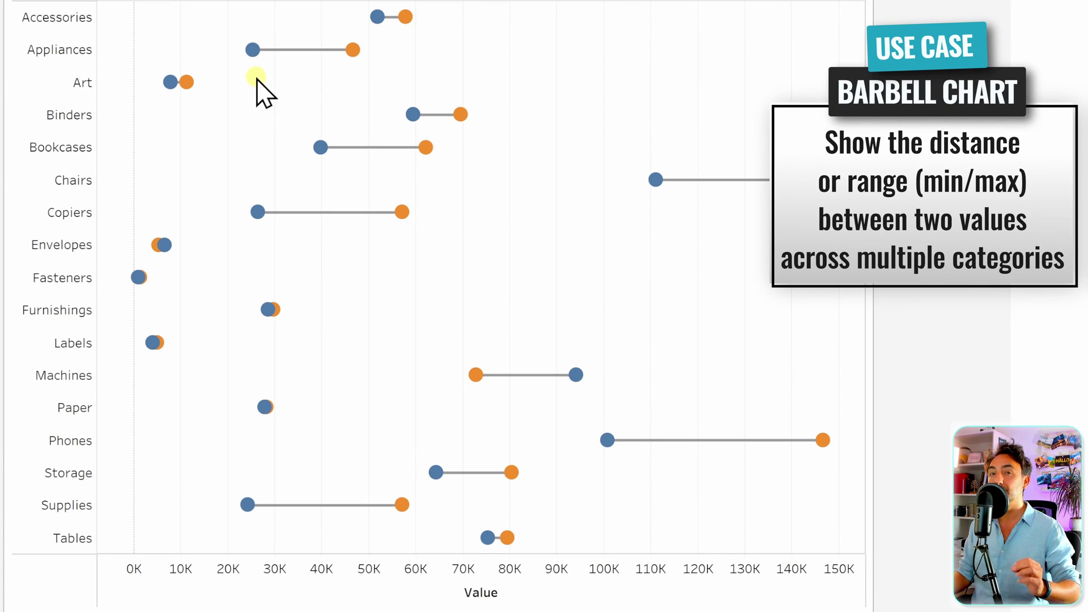
mouse_move(252, 51)
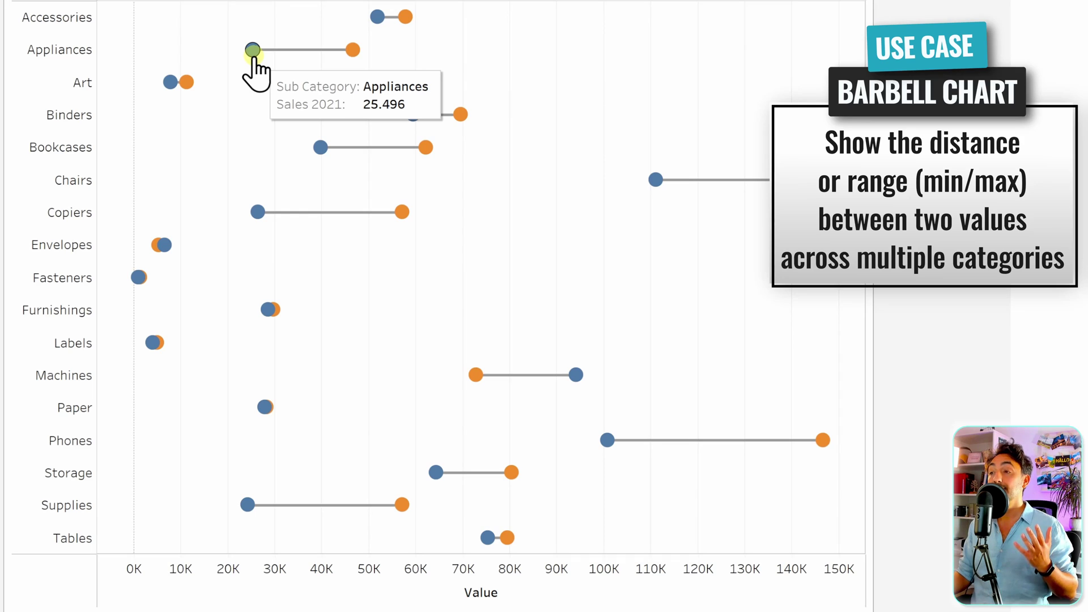
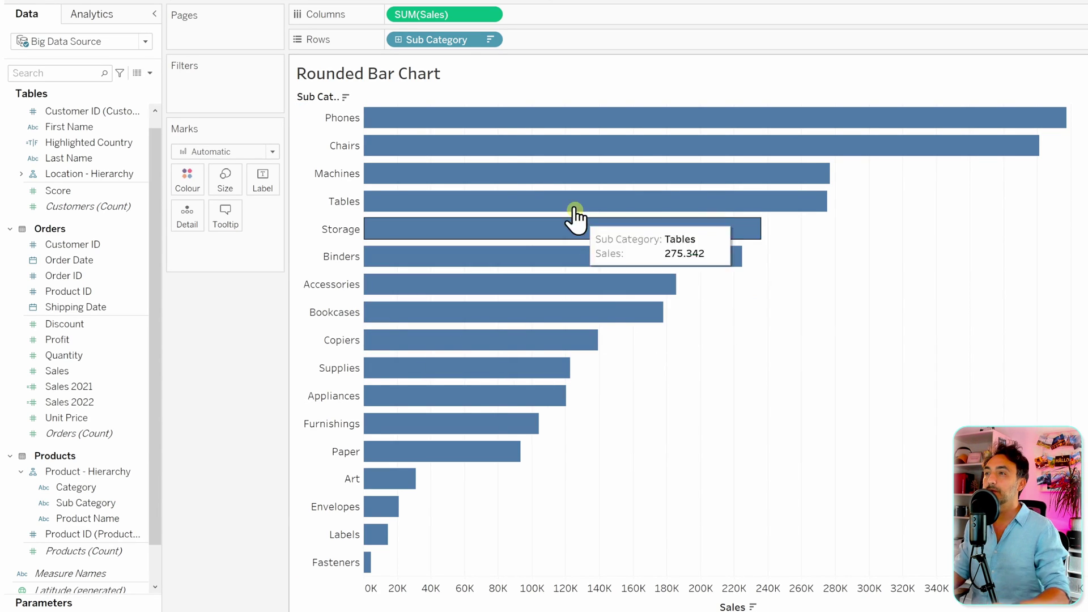
Add an ad-hoc AVG(0) calculation to Columns and combine it with Sales on one shared axis
double_click(527, 17)
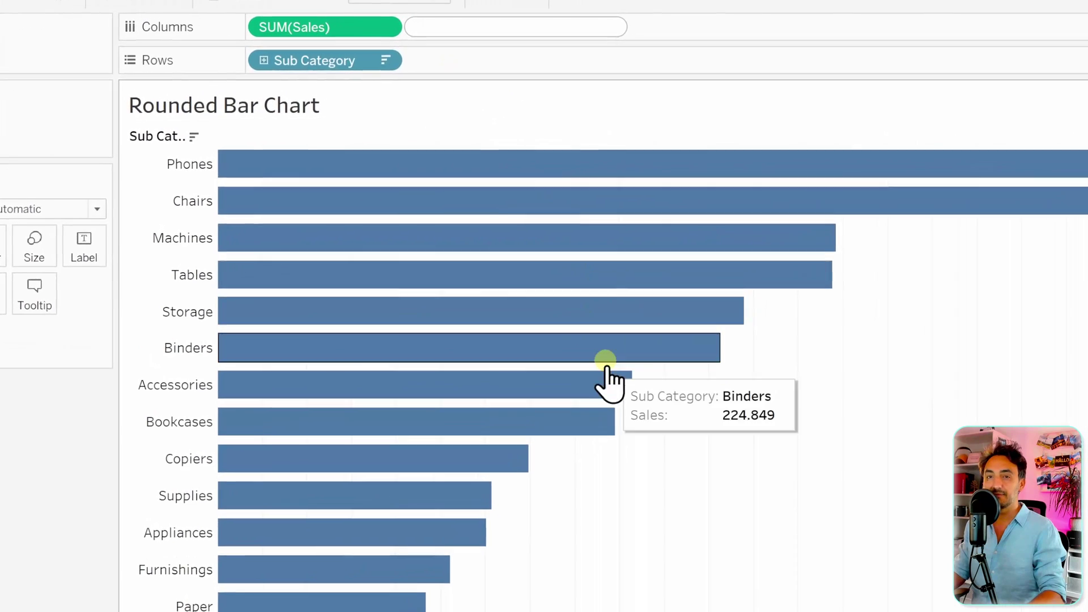
type("AVG ")
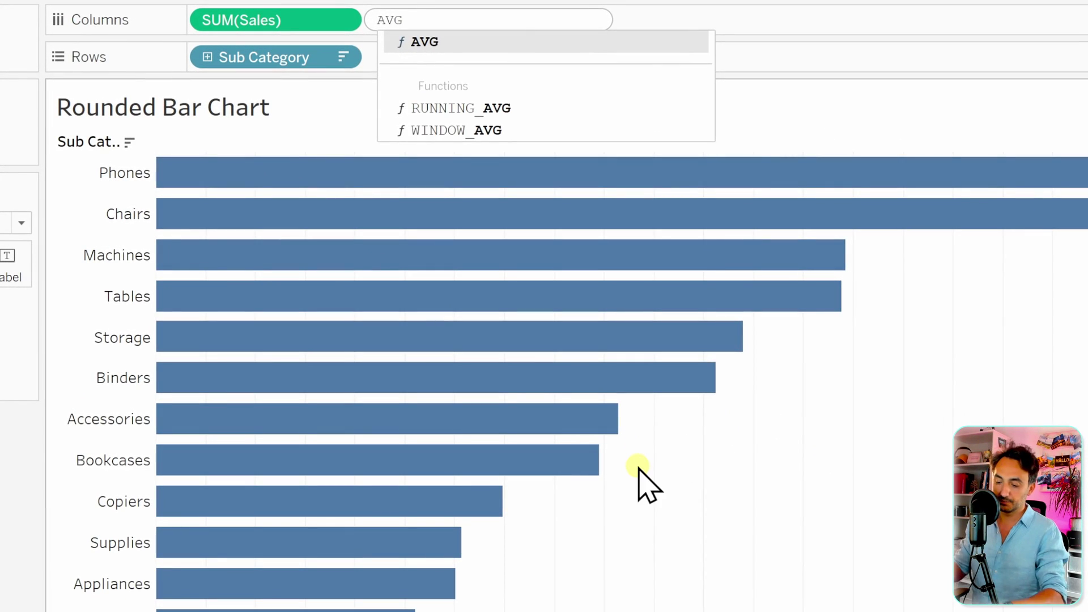
type("(0")
key("Return")
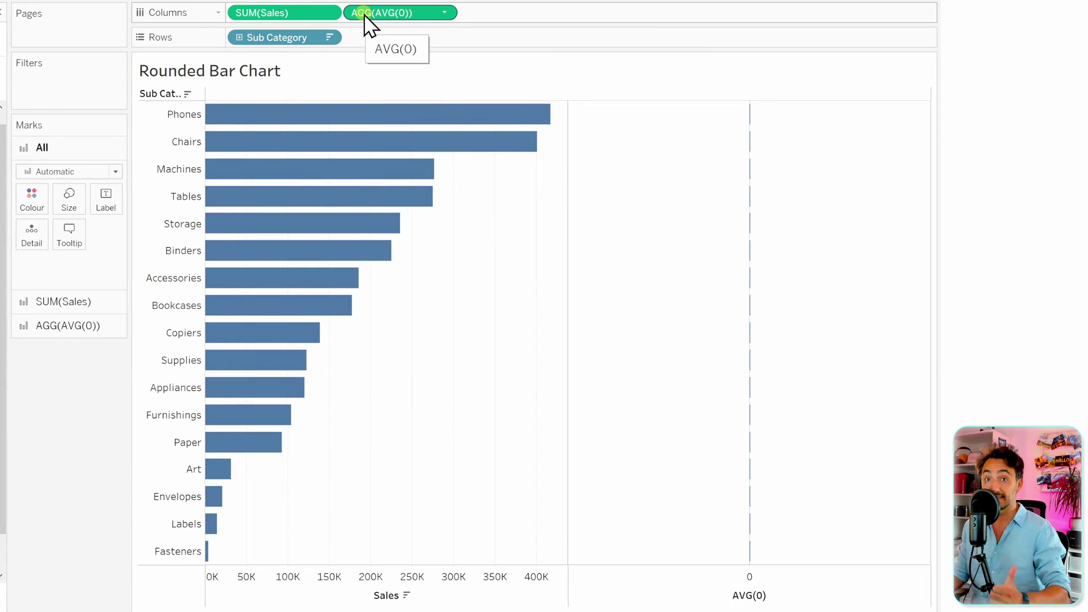
left_click_drag(375, 20, 396, 598)
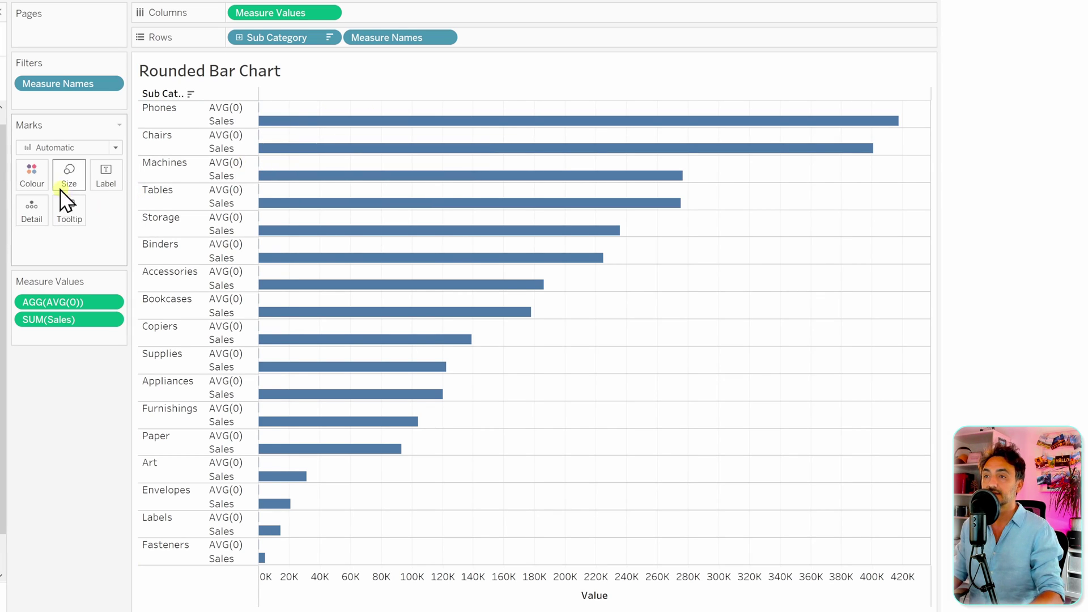
Change the mark type to Line and move Measure Names from Rows to Path
left_click(53, 147)
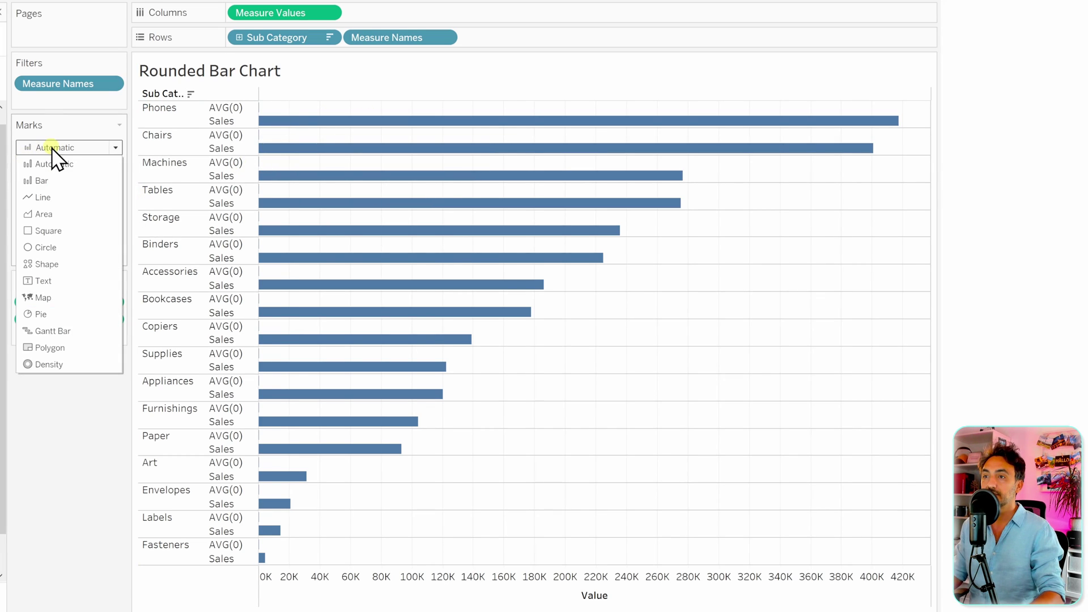
left_click(64, 199)
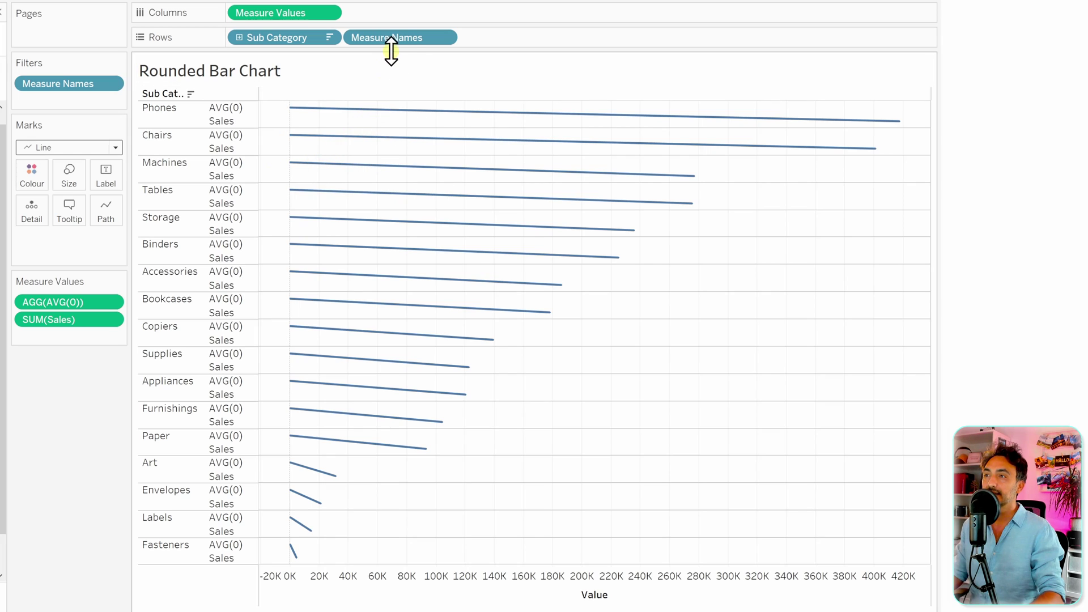
left_click_drag(391, 40, 119, 221)
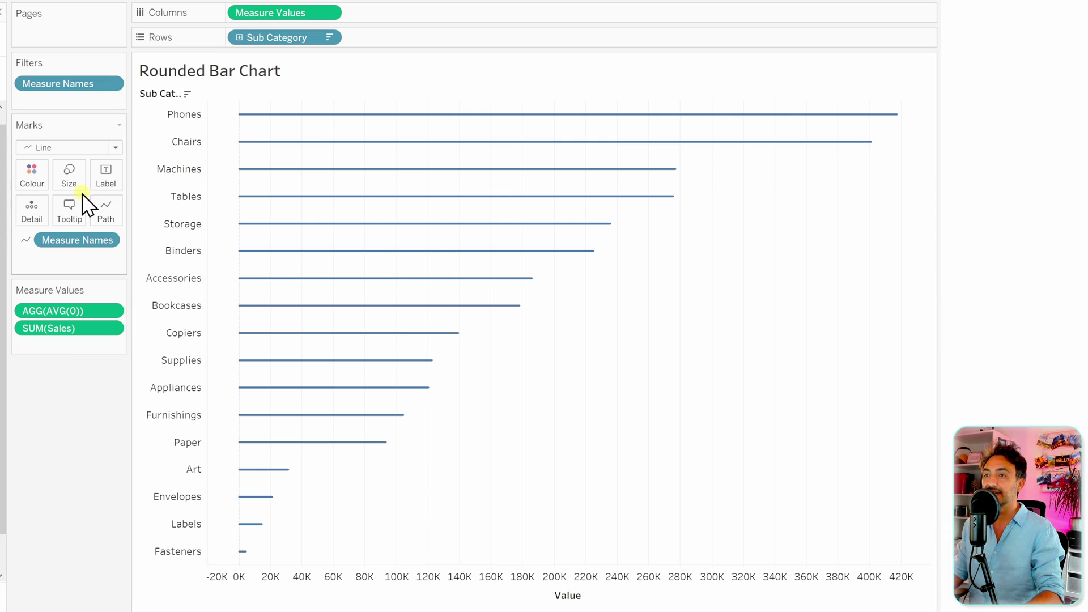
Thicken the lines into rounded bars at nearly the maximum size and apply a copy of Measure Values to their colour
left_click(69, 176)
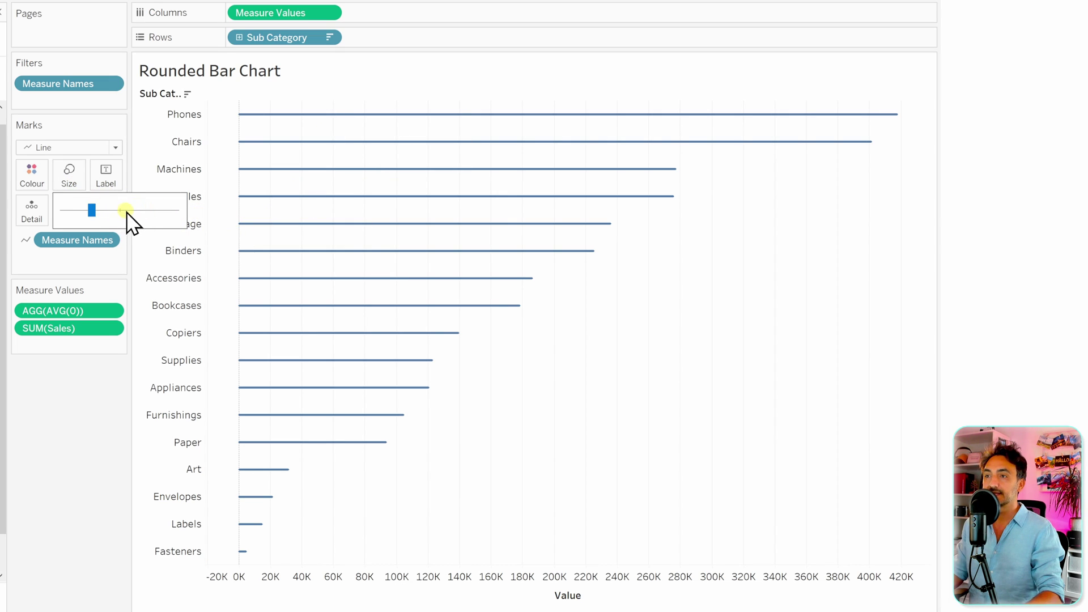
left_click_drag(93, 211, 167, 209)
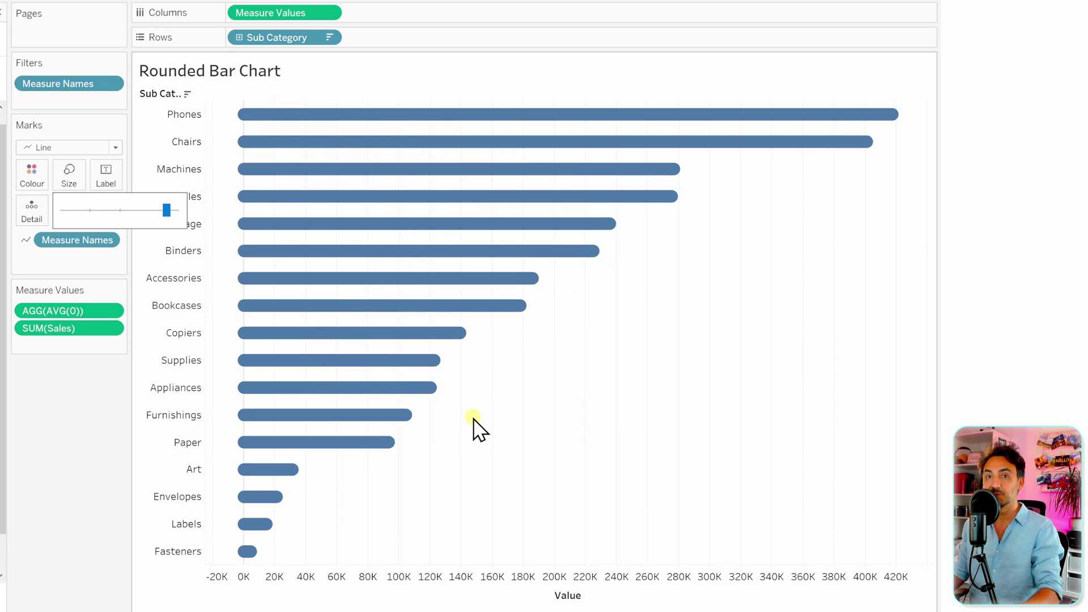
left_click(399, 533)
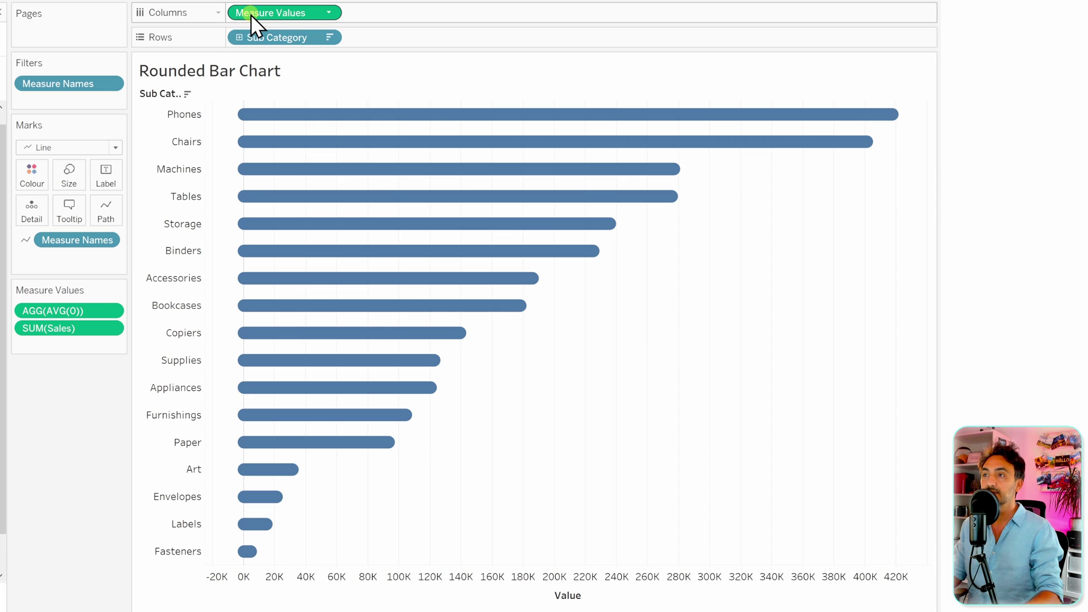
left_click_drag(251, 15, 34, 187)
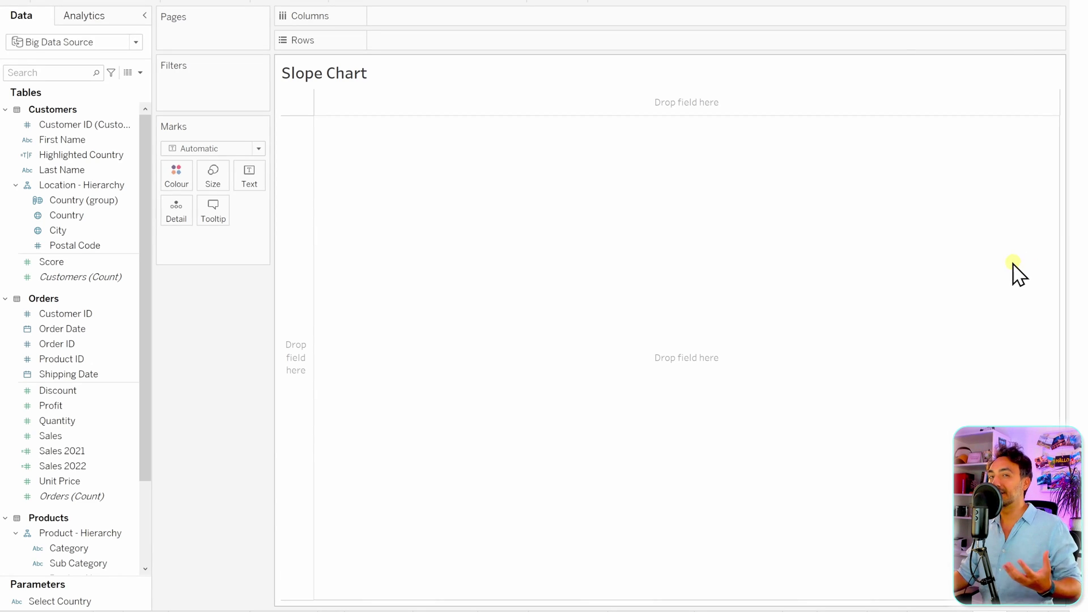
On the Slope Chart sheet, place Order Date by year on Columns and the sum of Sales on Rows
left_click(124, 332)
left_click_drag(88, 329, 427, 17)
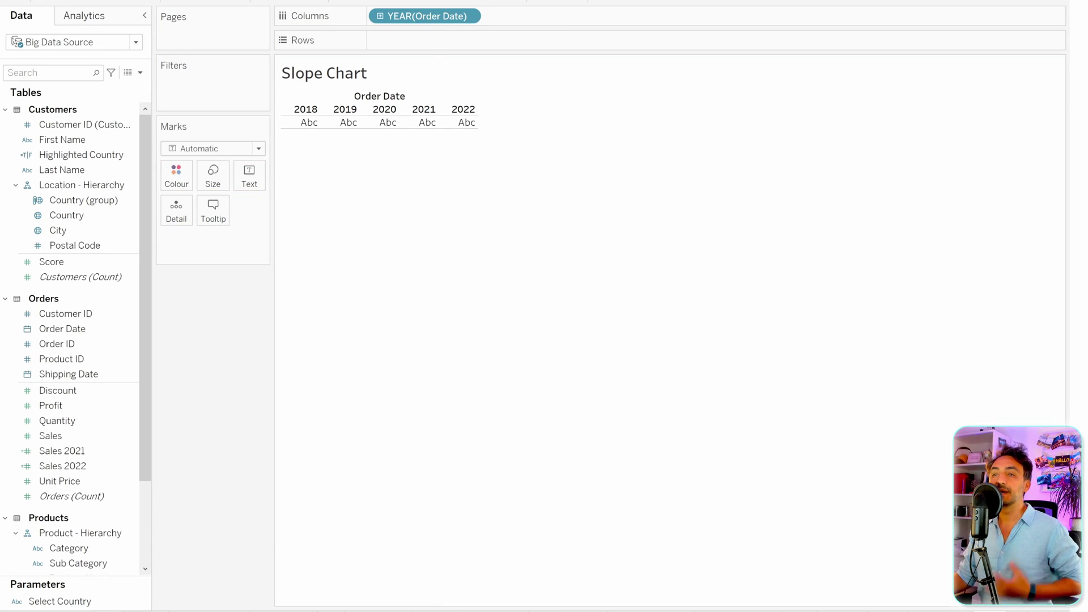
left_click(57, 440)
left_click_drag(62, 450, 416, 54)
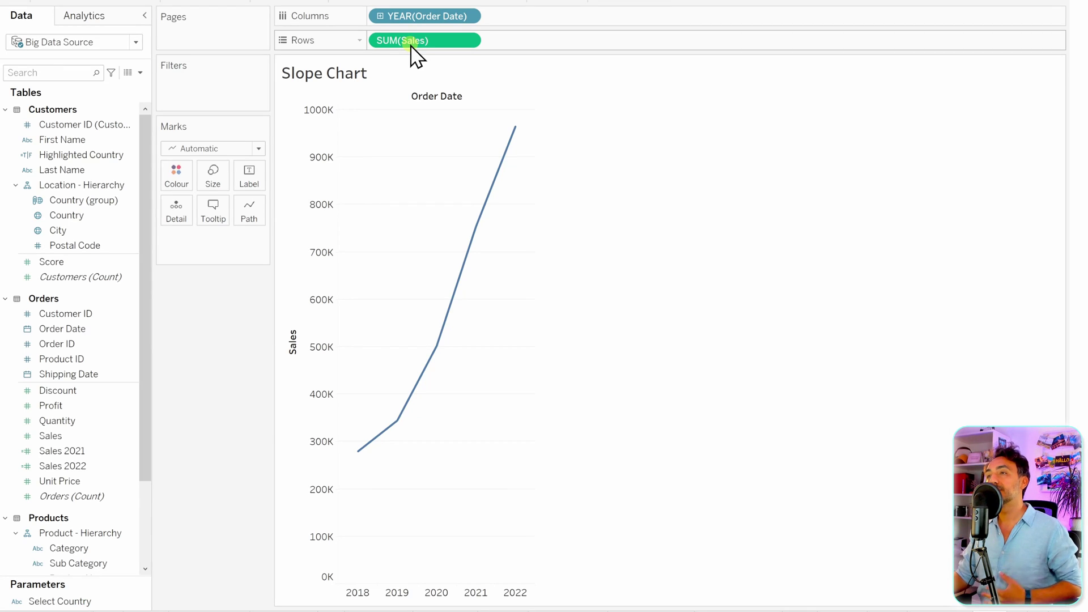
Show a filter for the Order Date year and keep only 2021 and 2022 selected
right_click(413, 15)
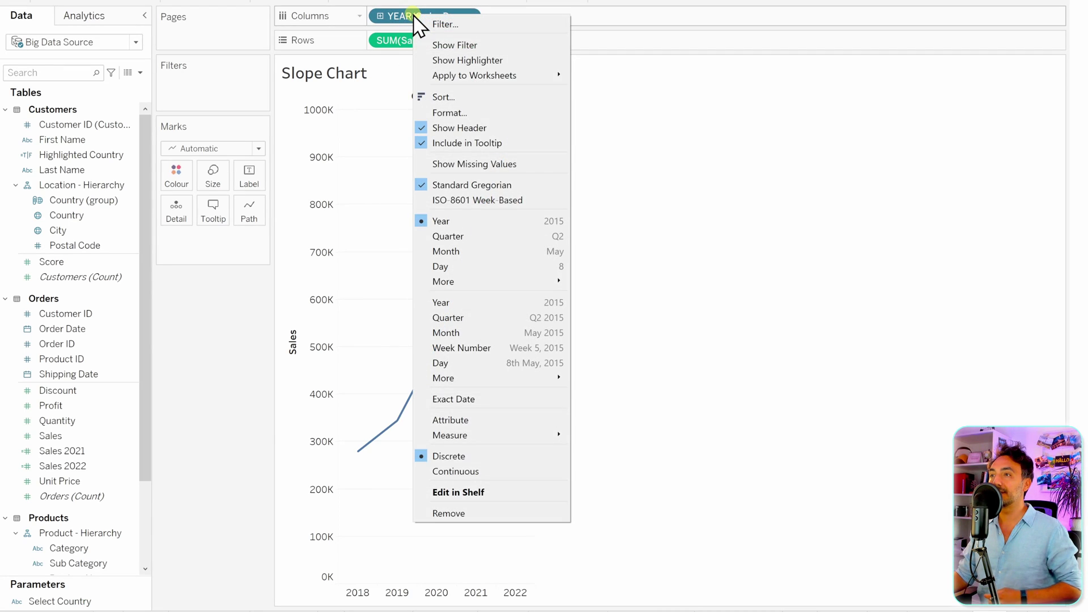
left_click(479, 45)
left_click(962, 86)
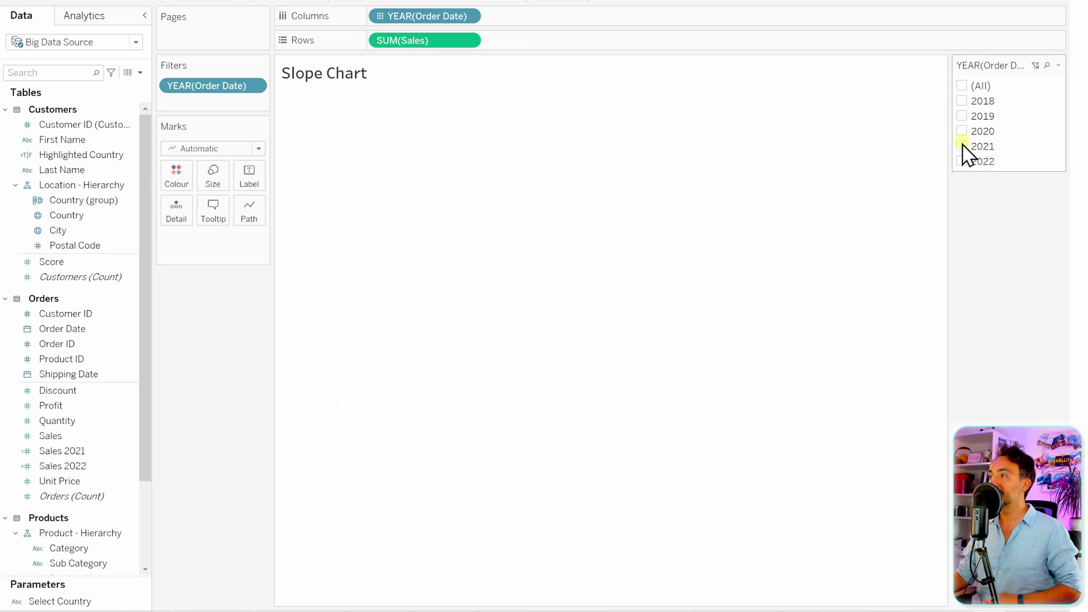
left_click(961, 160)
left_click(962, 146)
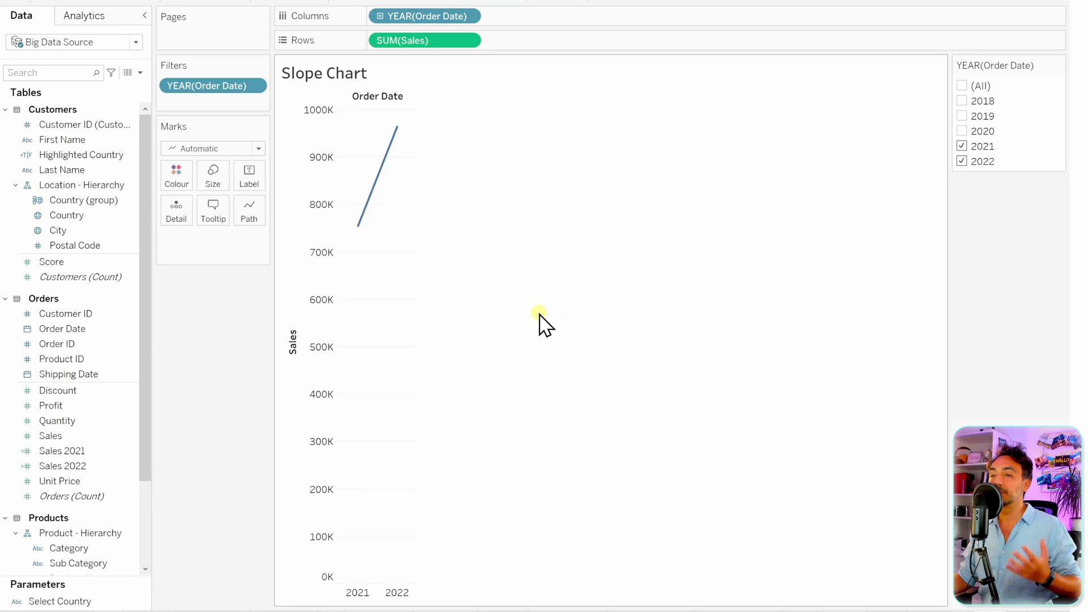
Split the sales line by Country as a detail and widen the year columns of the chart
scroll(91, 453, "down", 1)
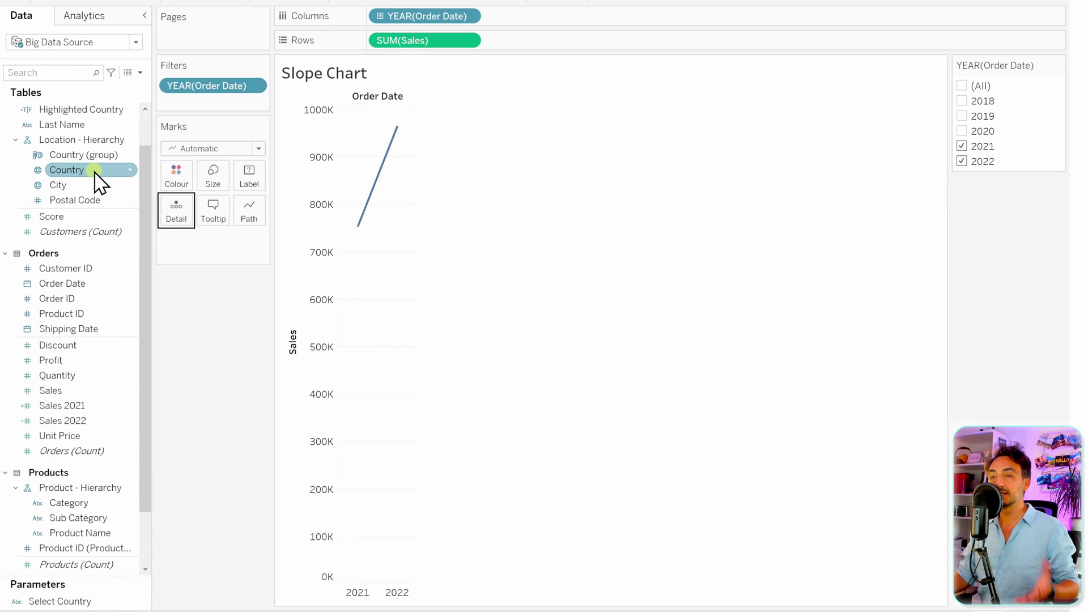
left_click_drag(77, 173, 176, 218)
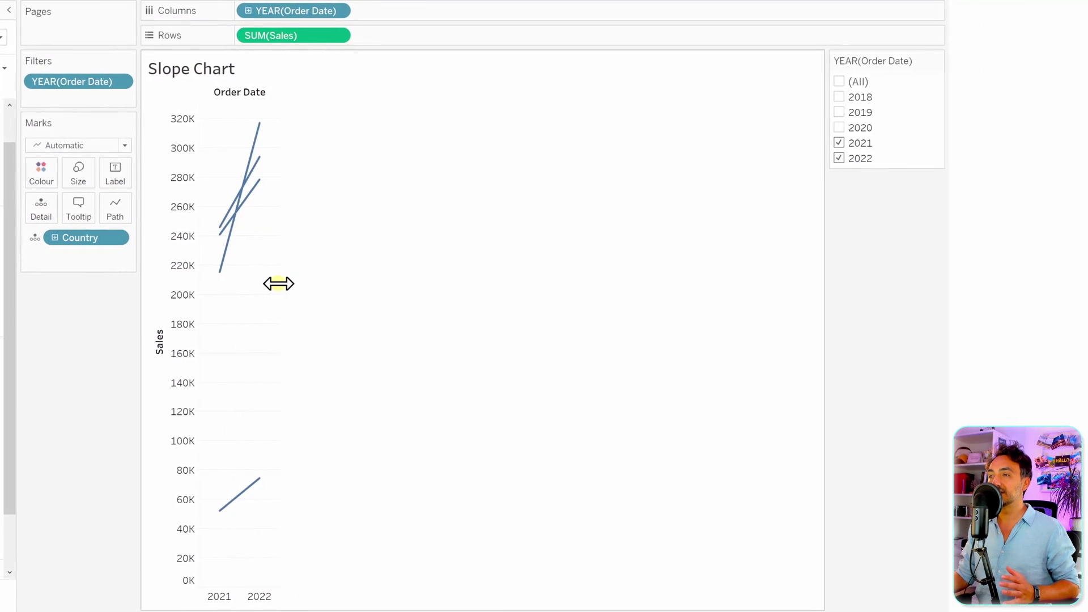
left_click_drag(278, 283, 328, 284)
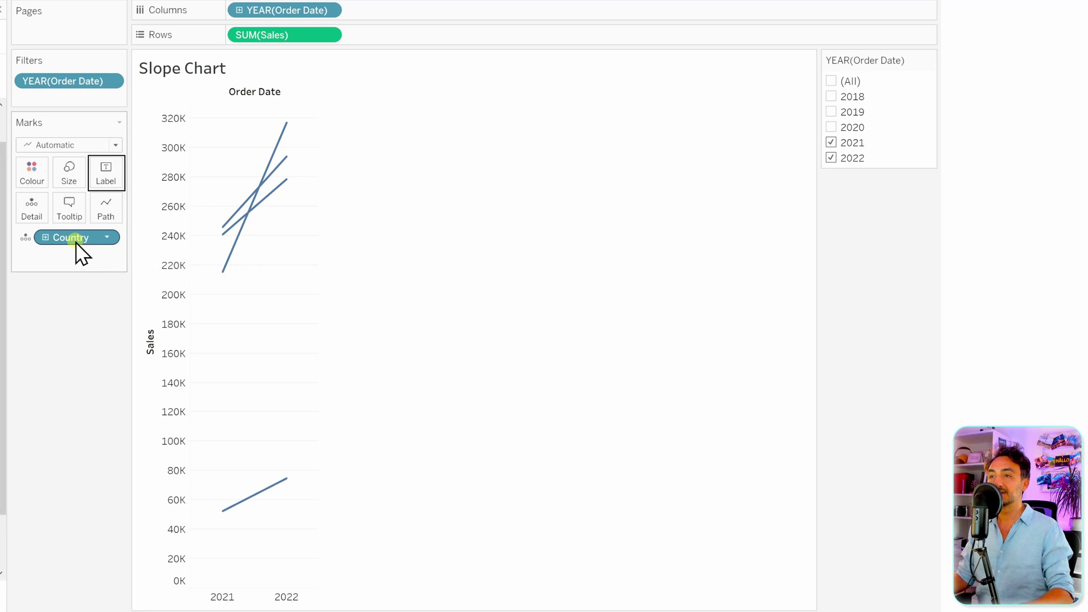
Label the lines with a copy of Country and set the labels to appear at the line ends
left_click_drag(60, 238, 109, 177)
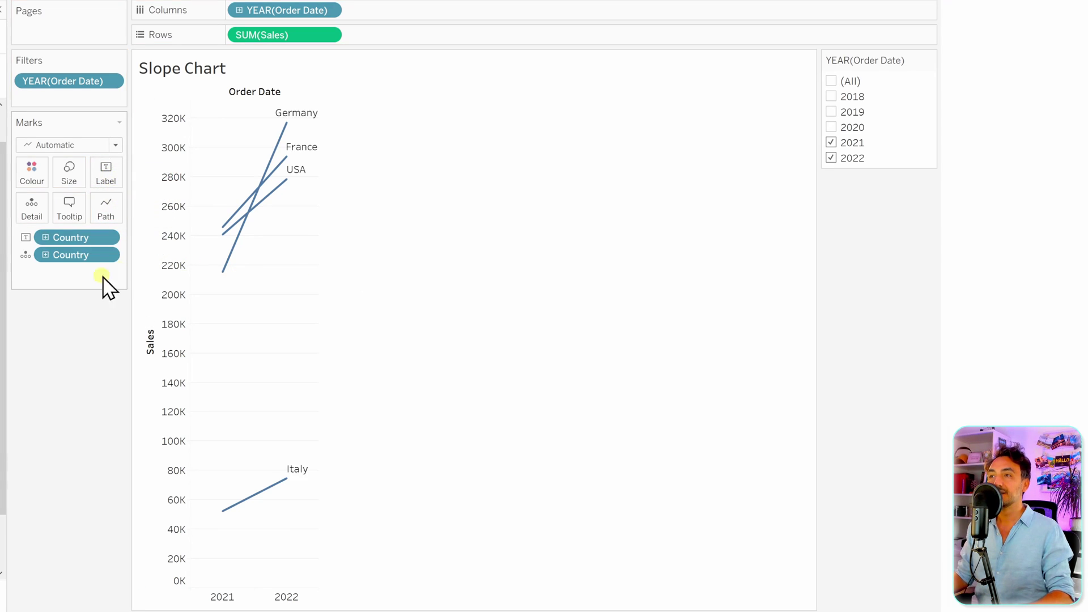
mouse_move(289, 128)
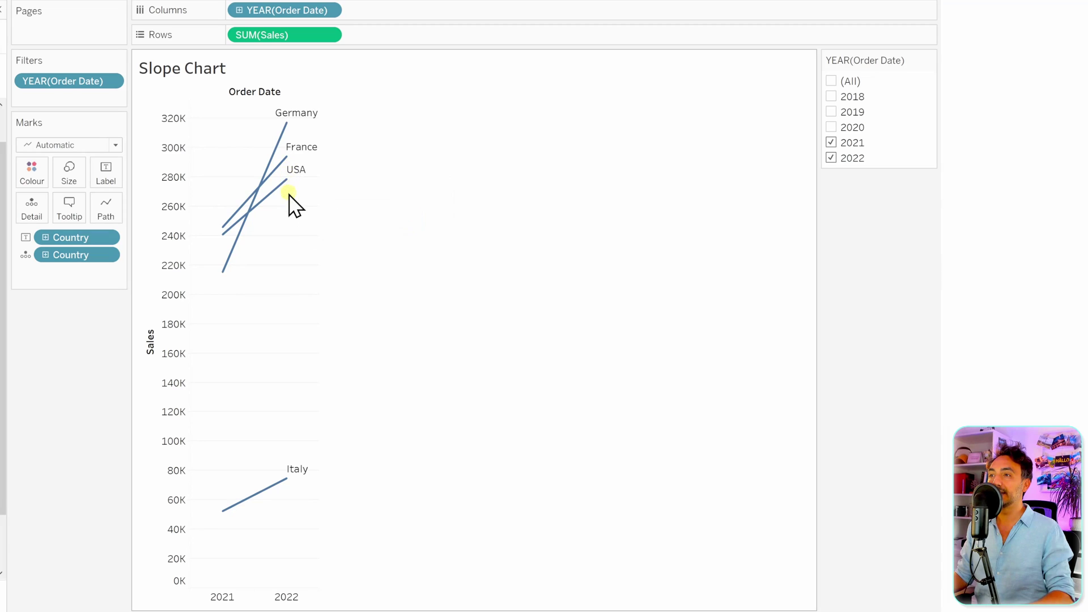
mouse_move(255, 492)
mouse_move(215, 510)
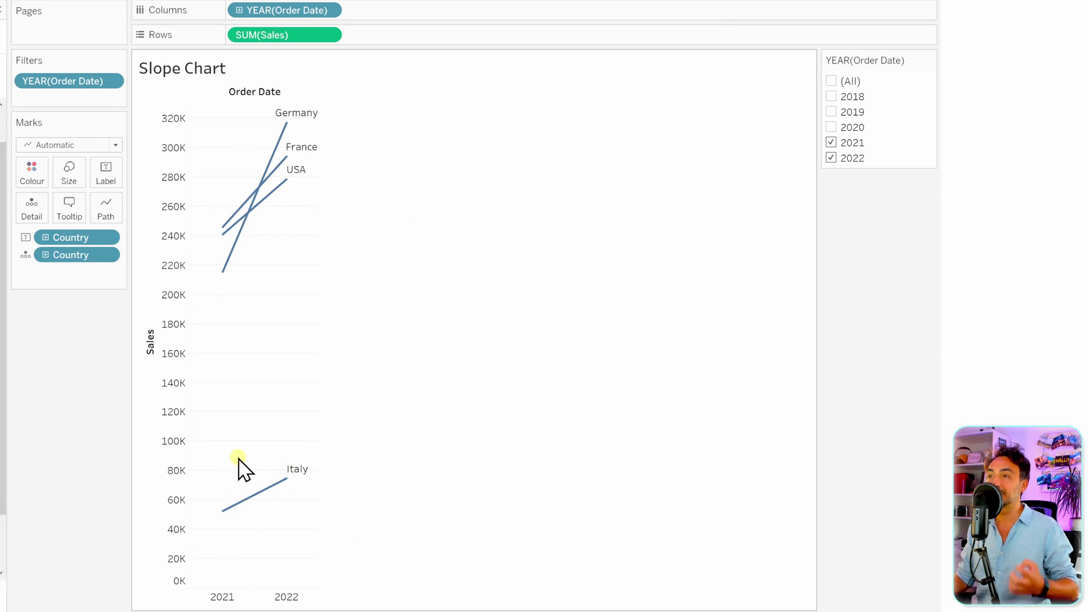
left_click(113, 185)
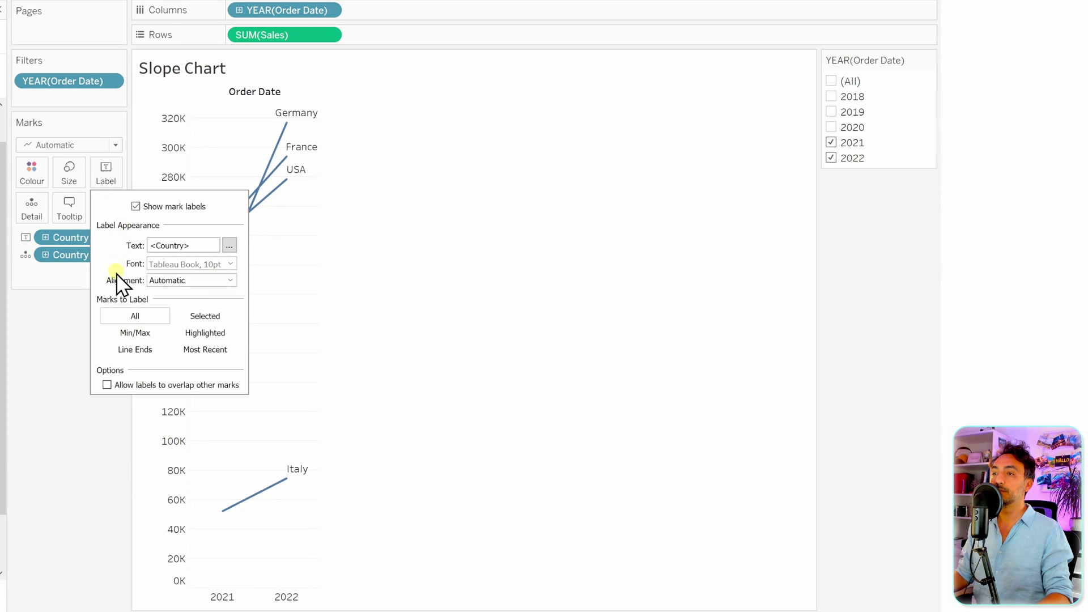
left_click(136, 350)
left_click(76, 334)
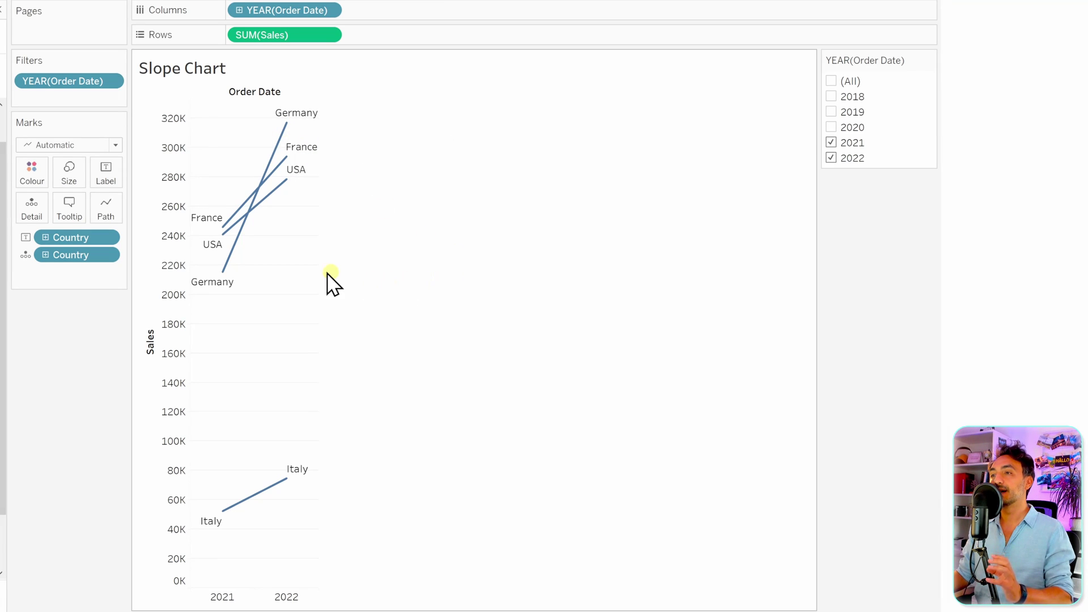
Show point markers on the slope chart's country lines
mouse_move(225, 274)
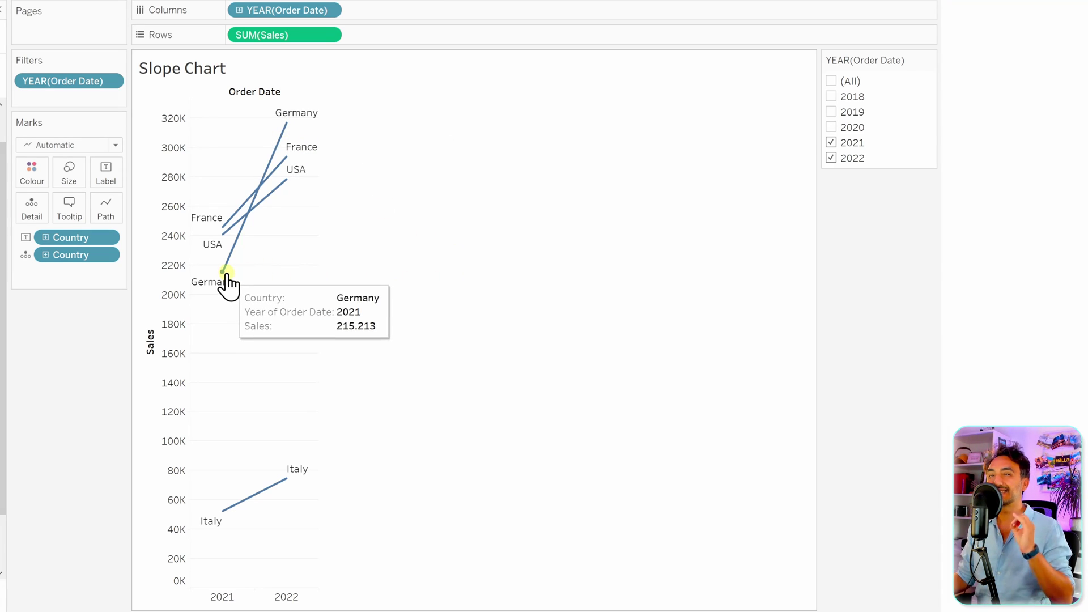
left_click(34, 180)
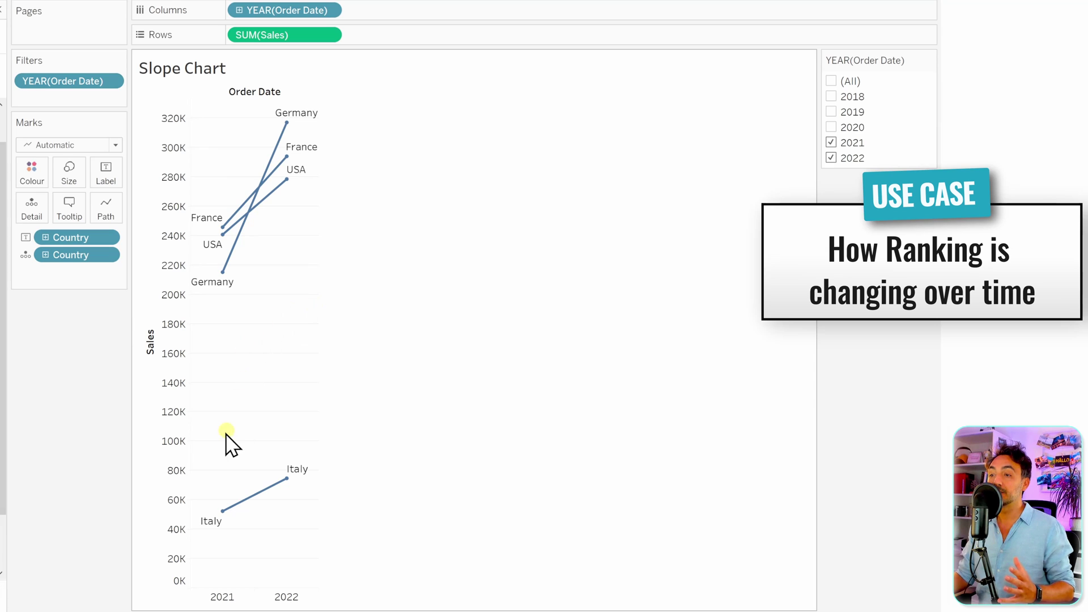
mouse_move(222, 232)
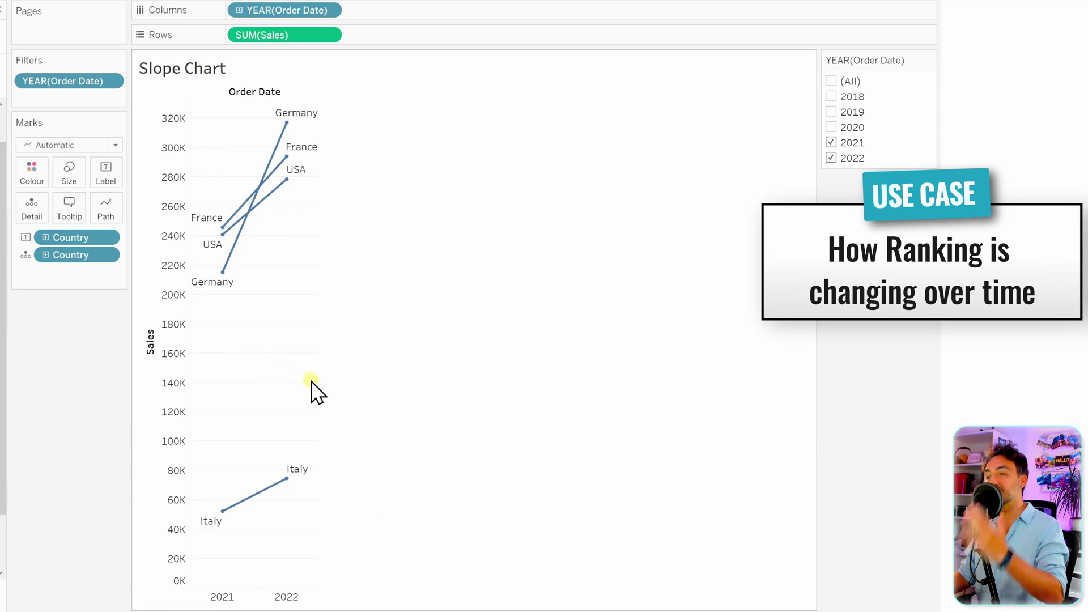
mouse_move(224, 281)
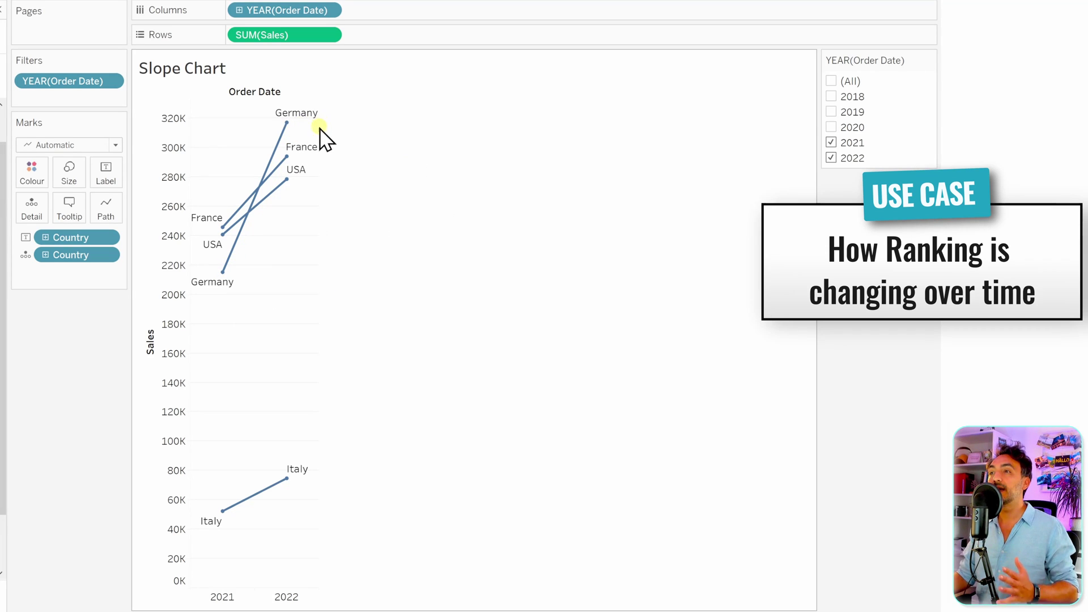
mouse_move(305, 169)
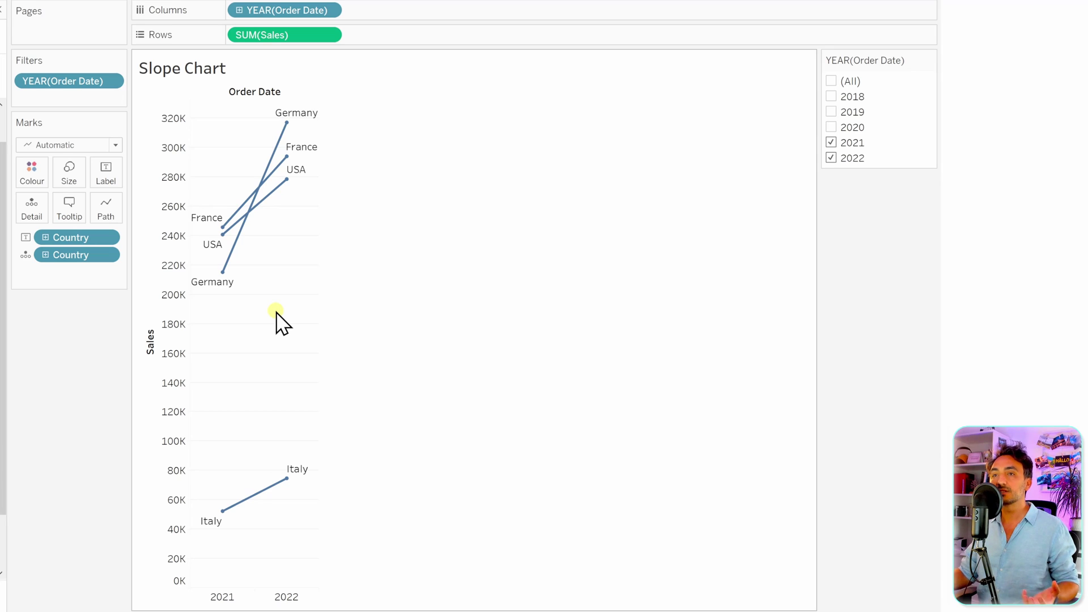
Duplicate the Sales measure on the rows and set the second copy's mark type to Circle
mouse_move(225, 274)
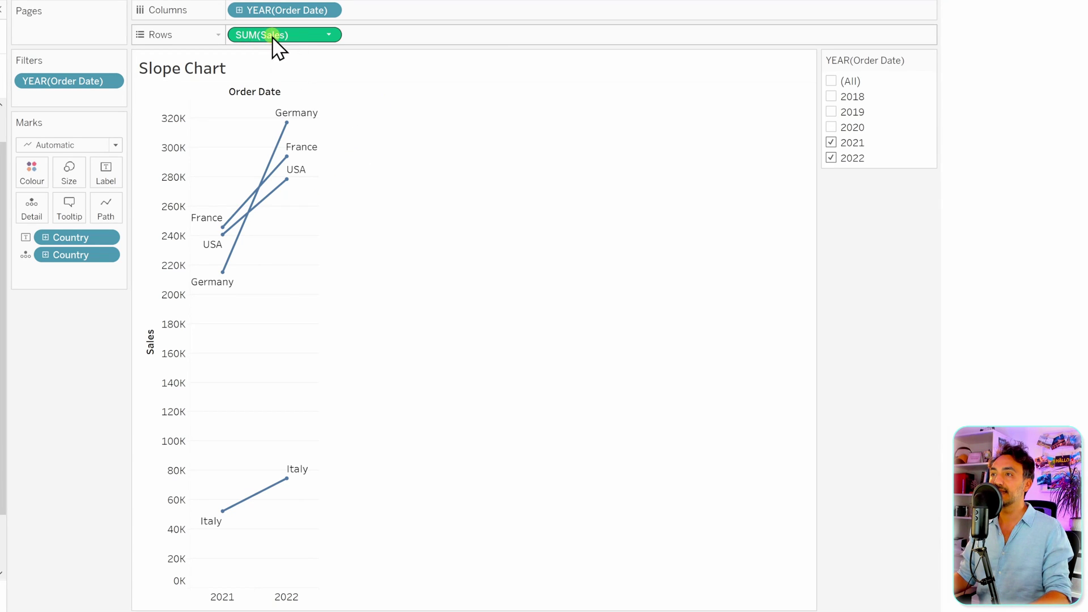
left_click_drag(258, 44, 378, 35)
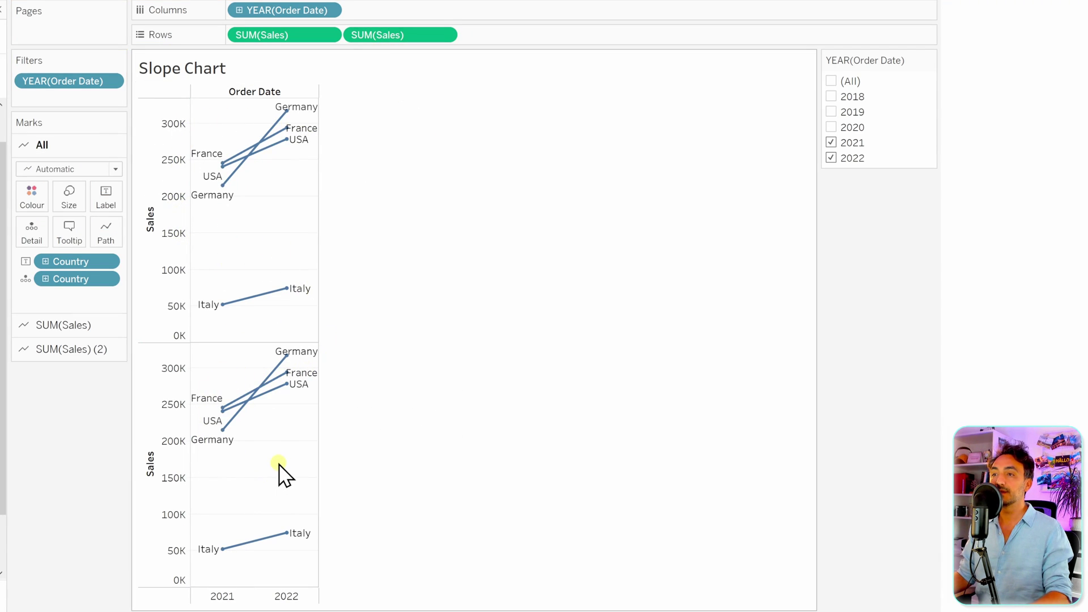
left_click(71, 349)
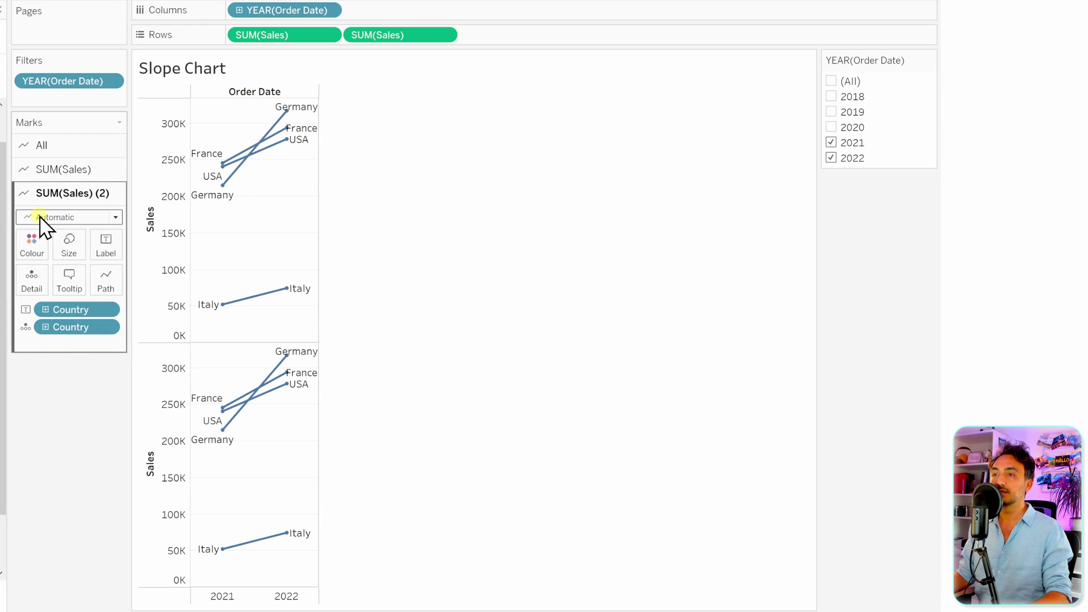
left_click(41, 218)
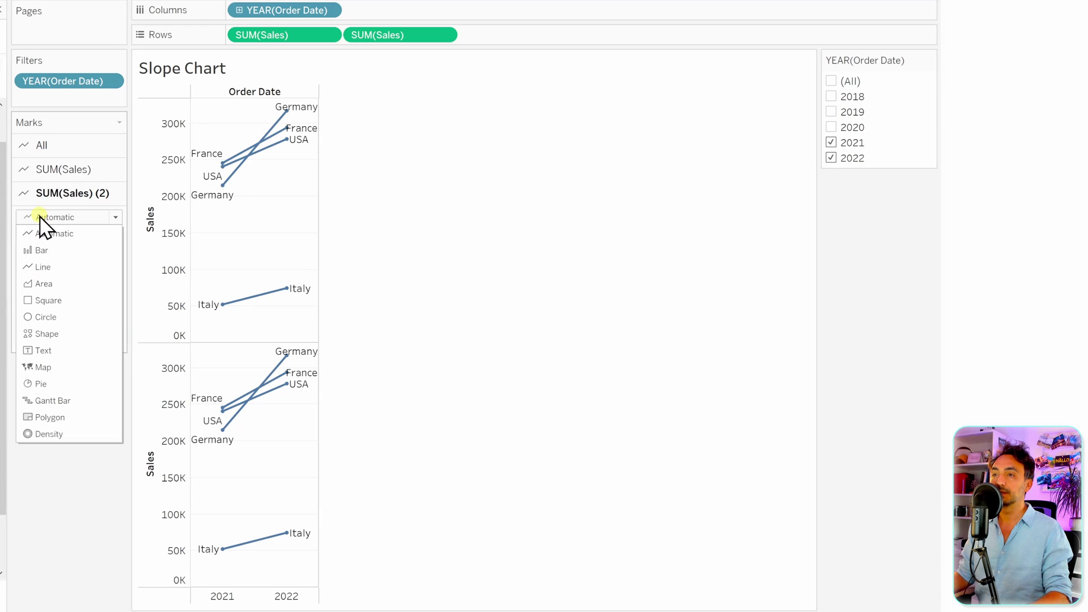
left_click(73, 318)
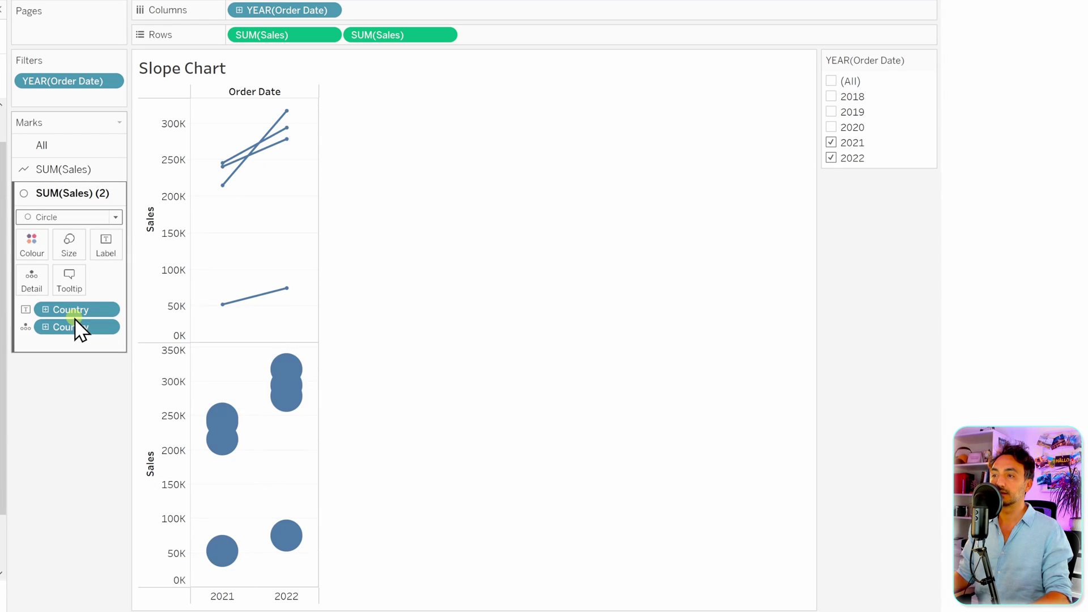
Reduce the size of the circle marks in the second Sales chart to small dots
left_click(76, 251)
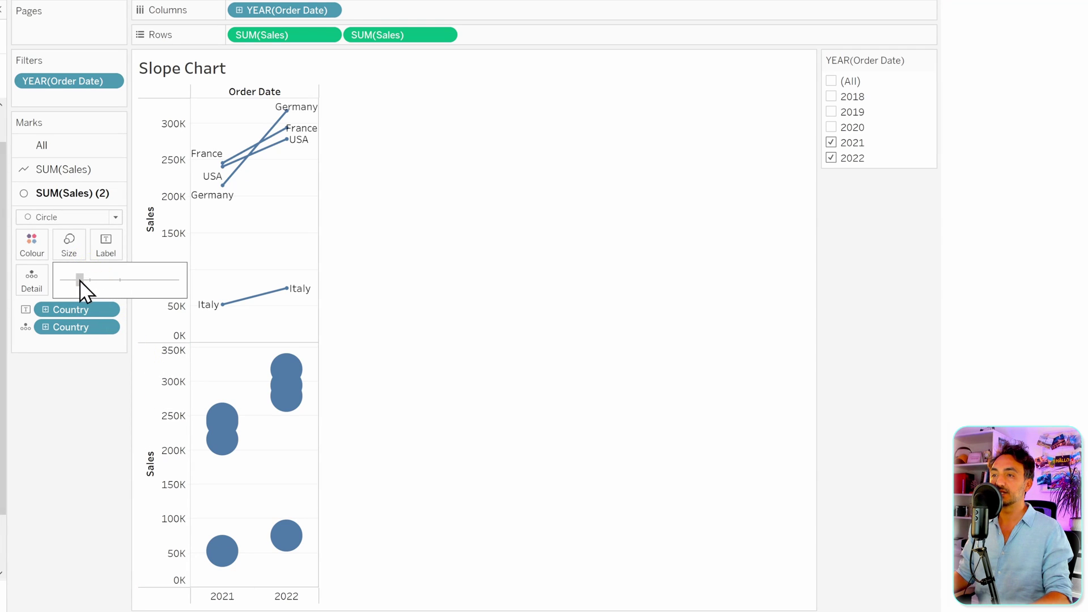
left_click_drag(80, 280, 76, 280)
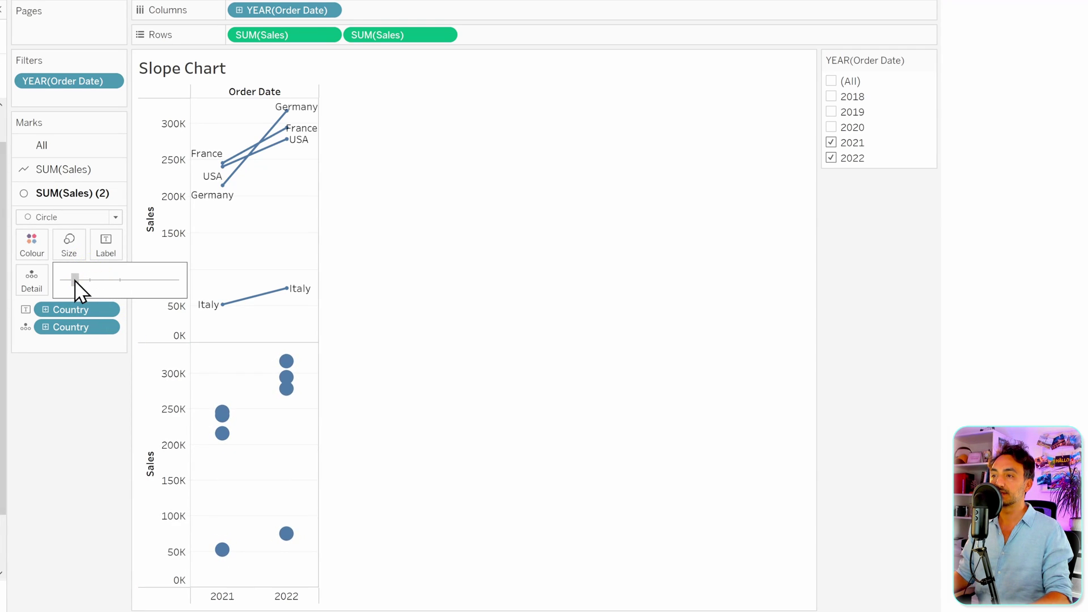
left_click(74, 280)
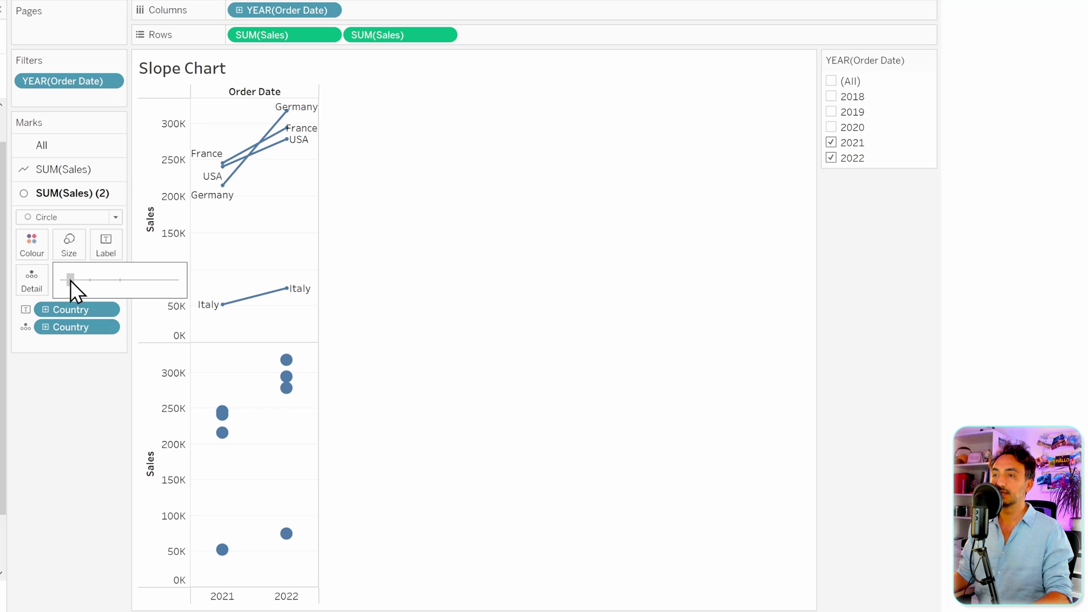
left_click(92, 413)
left_click(244, 397)
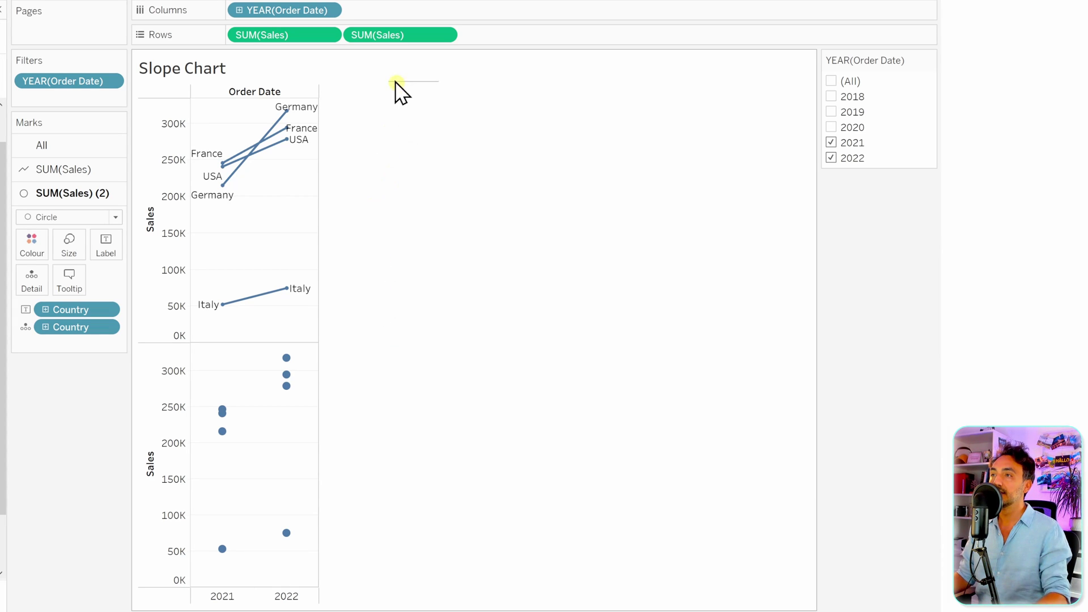
Combine the two Sales measures into a dual axis and synchronise the axes
right_click(379, 37)
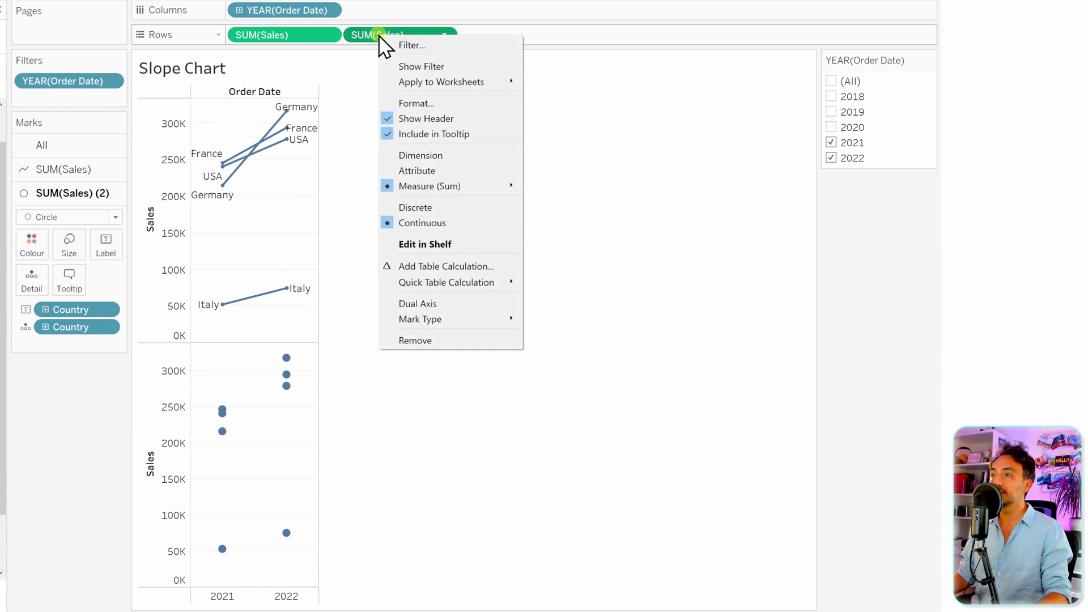
left_click(440, 300)
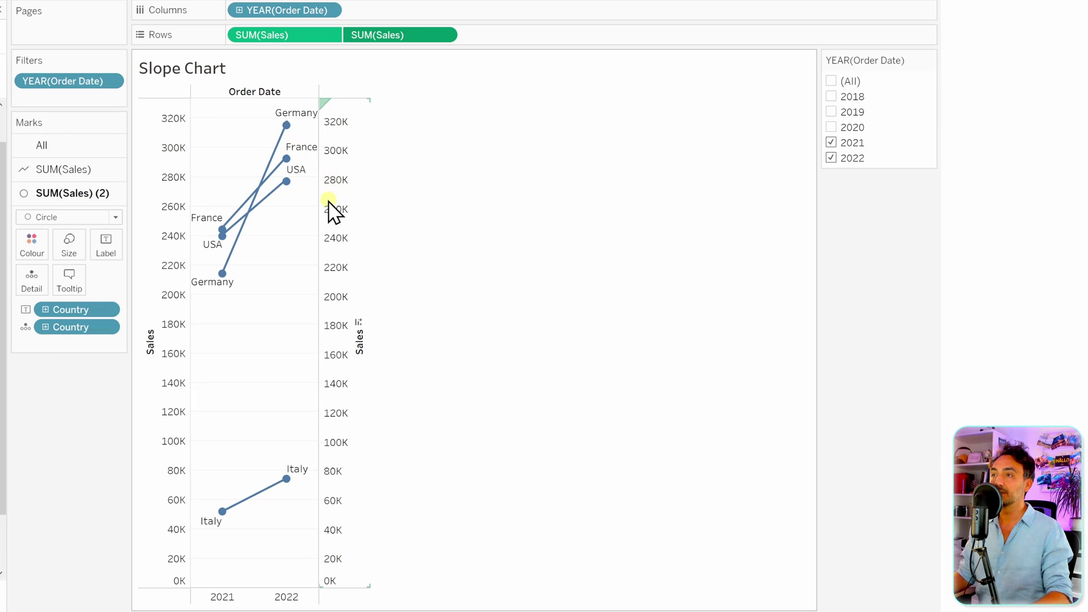
right_click(341, 184)
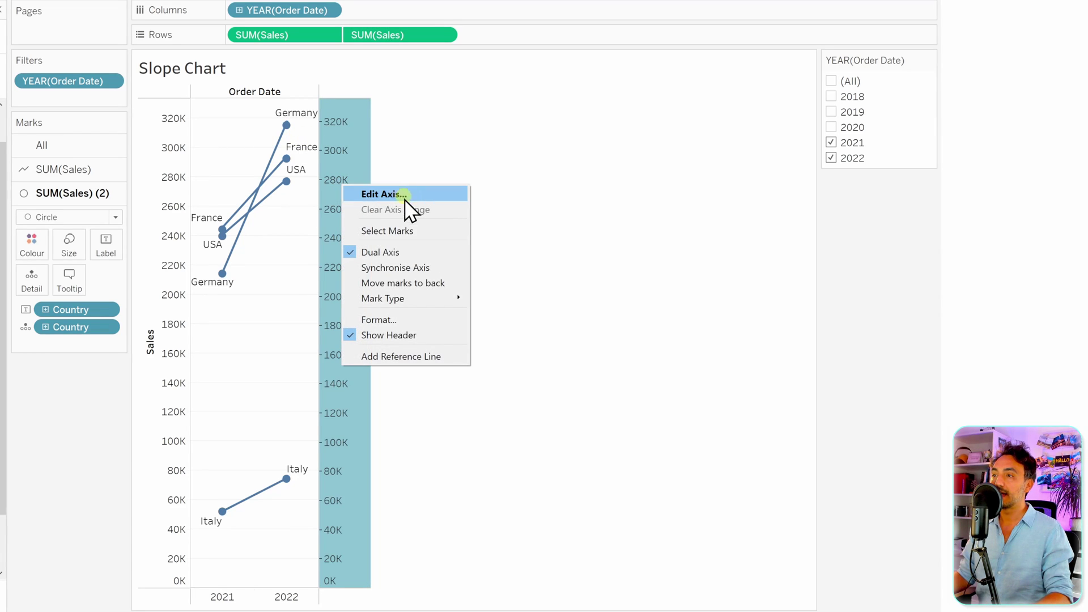
left_click(411, 282)
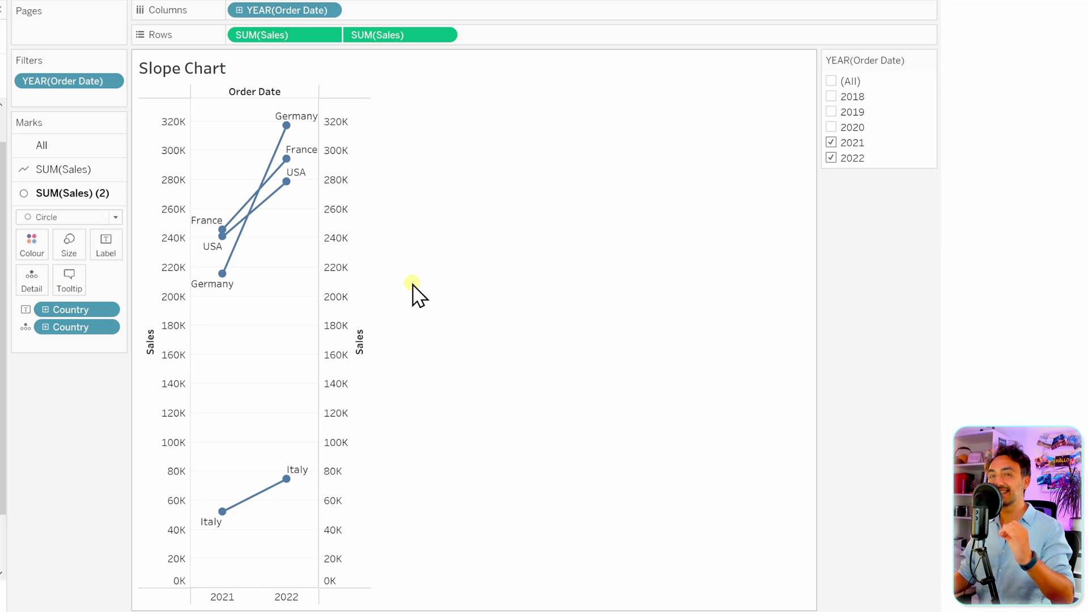
Hide the header of the secondary Sales axis
mouse_move(282, 183)
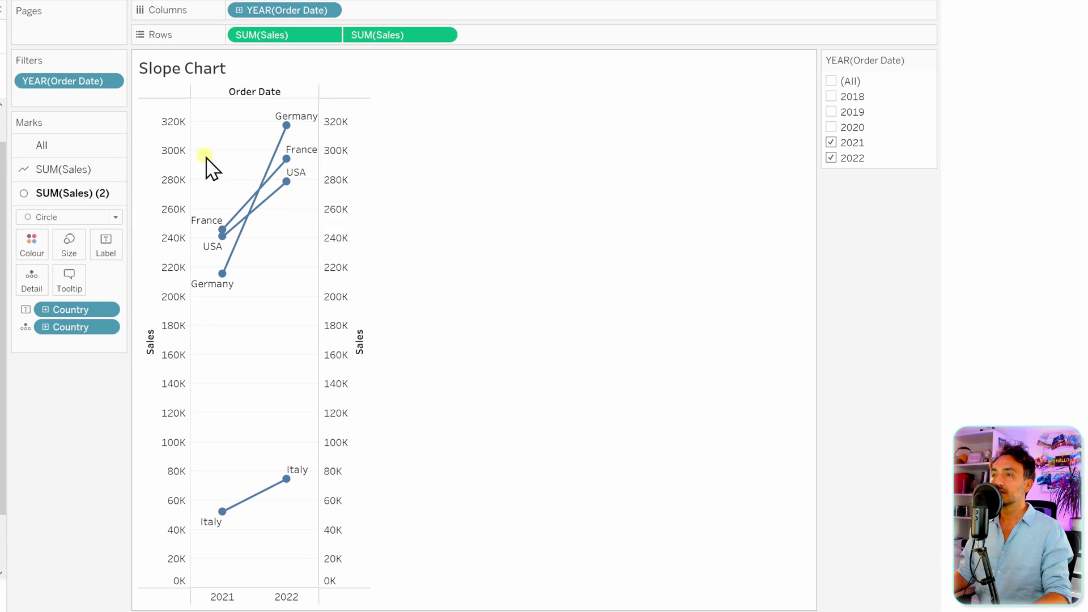
right_click(355, 204)
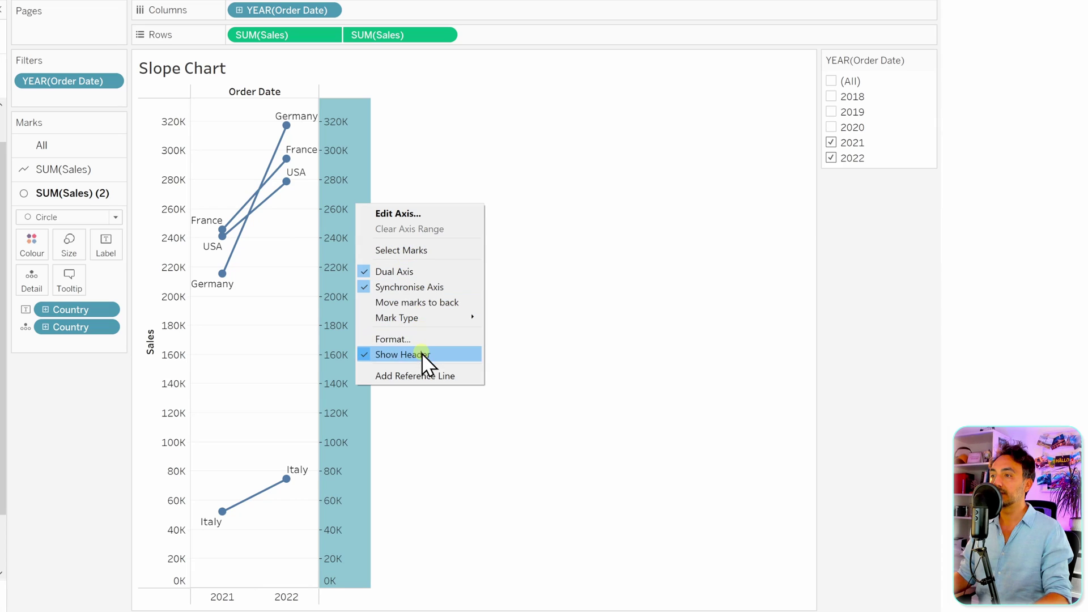
left_click(404, 356)
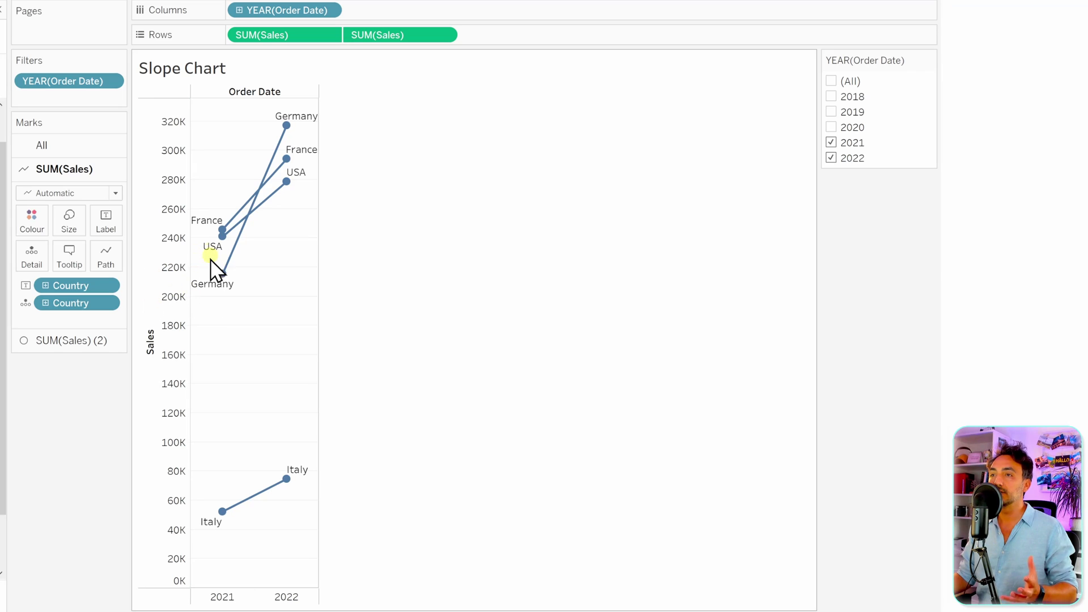
Colour the slope chart's country lines grey, leaving the circle marks blue
left_click(33, 221)
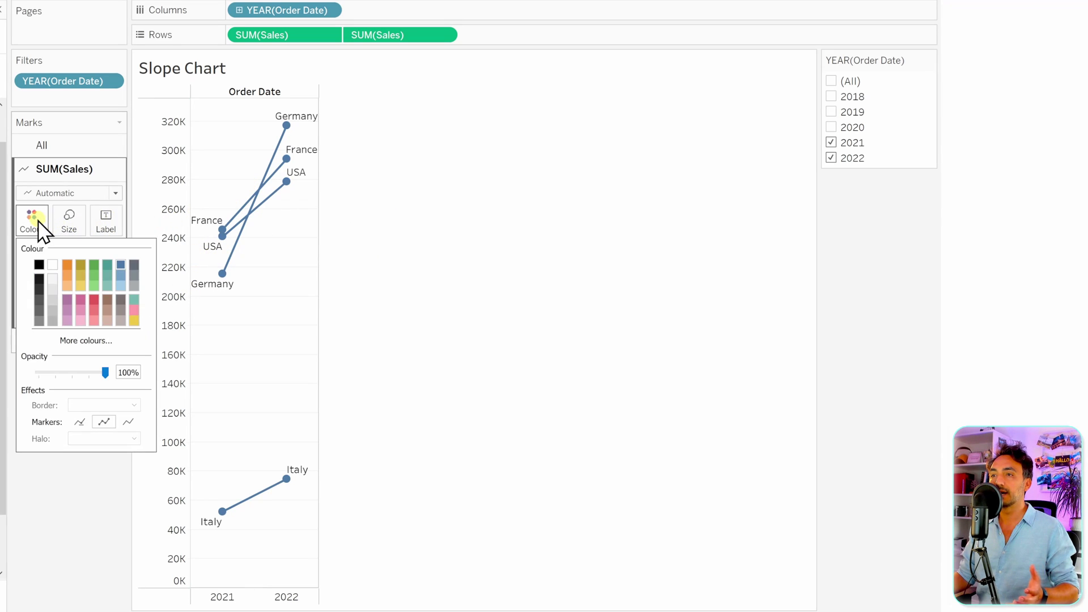
left_click(135, 276)
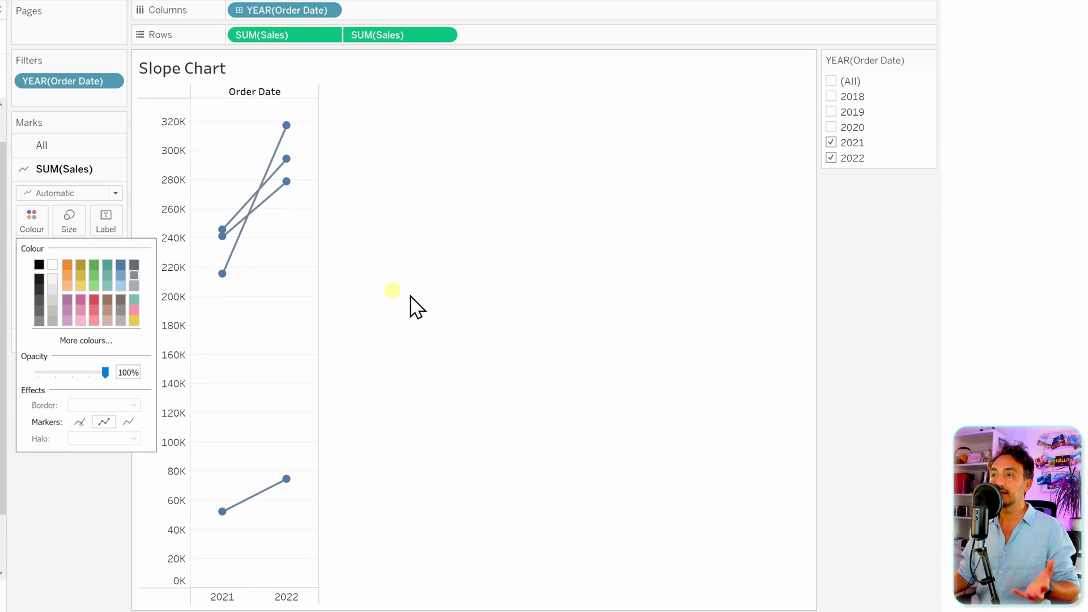
left_click(359, 309)
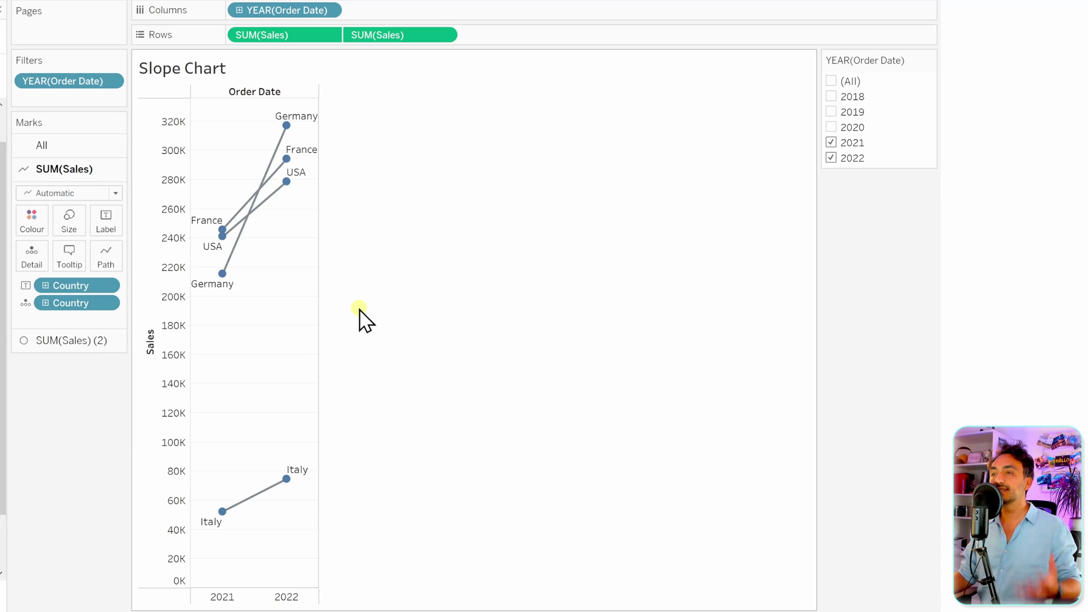
Try the dotted line pattern on the country lines and set the pattern back to solid
left_click(105, 258)
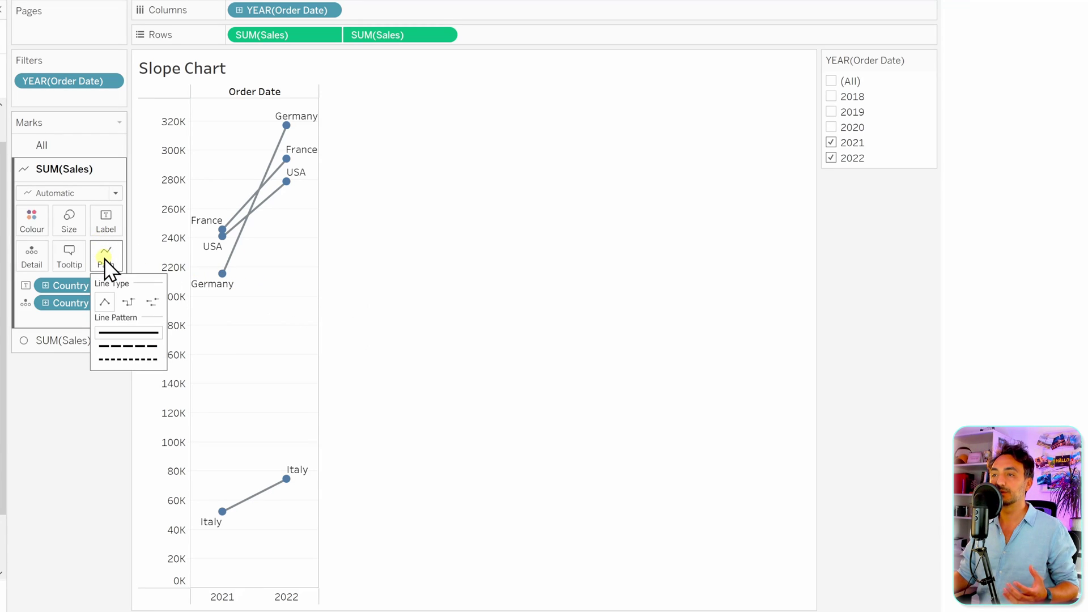
left_click(128, 359)
left_click(369, 356)
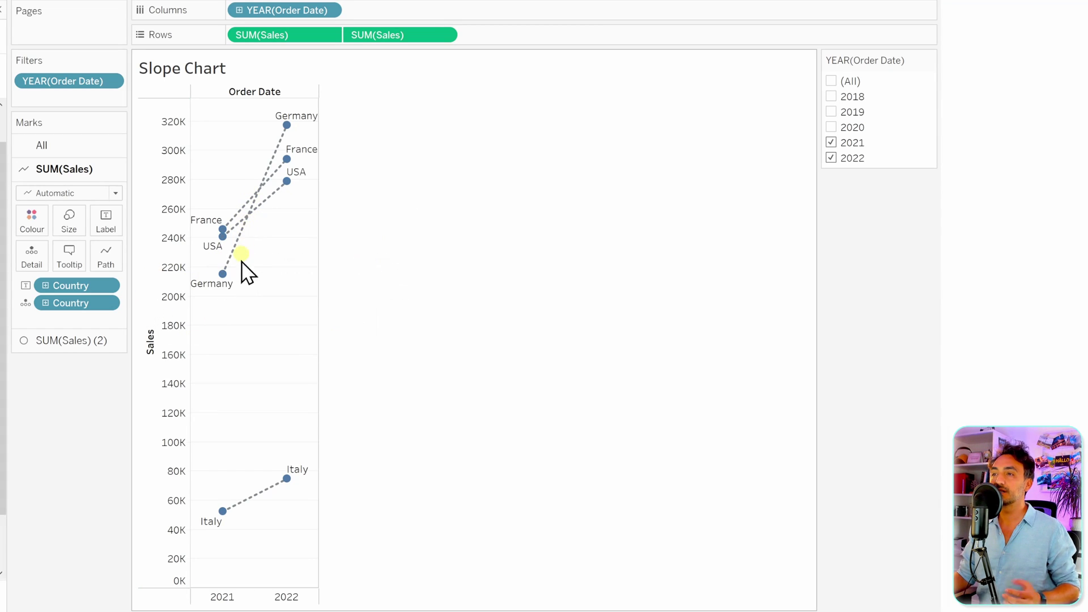
left_click(105, 256)
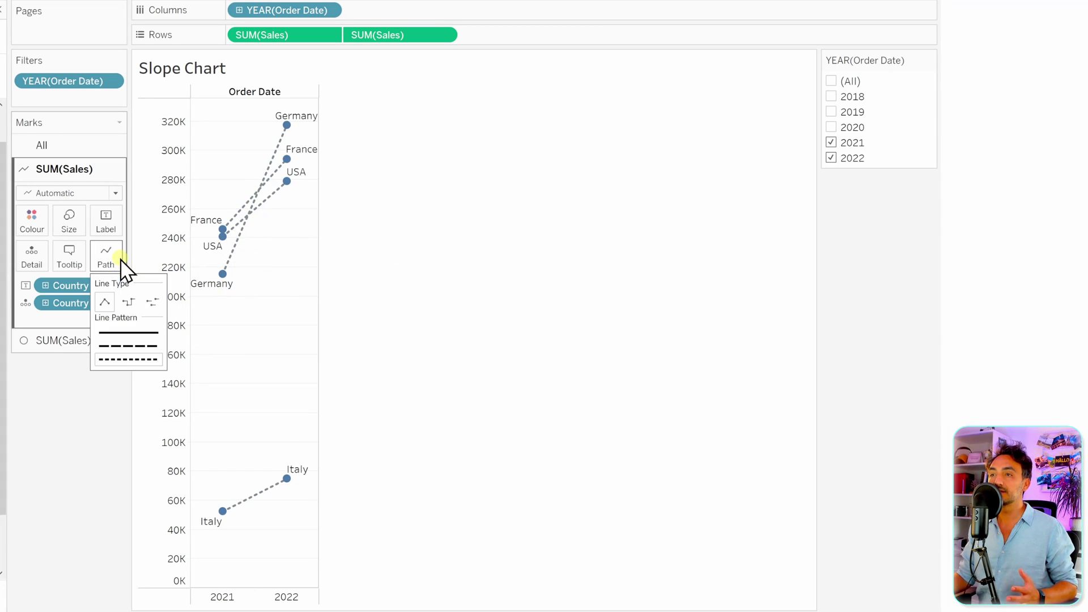
left_click(130, 333)
left_click(318, 344)
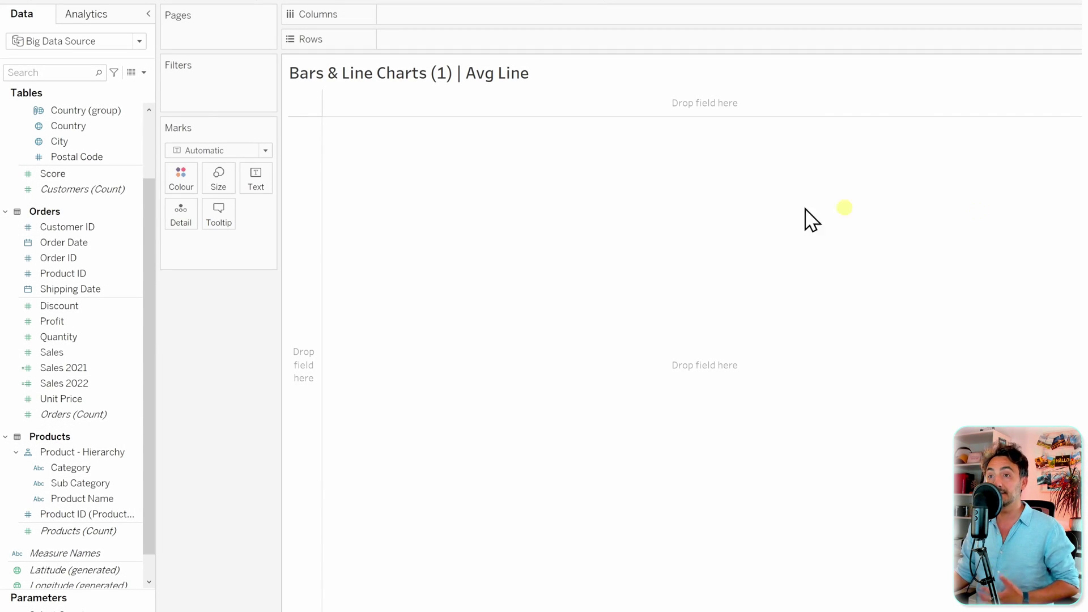
Plot Sales by Order Date on the Avg Line sheet and set the date to continuous months
left_click_drag(93, 243, 467, 23)
left_click(91, 324)
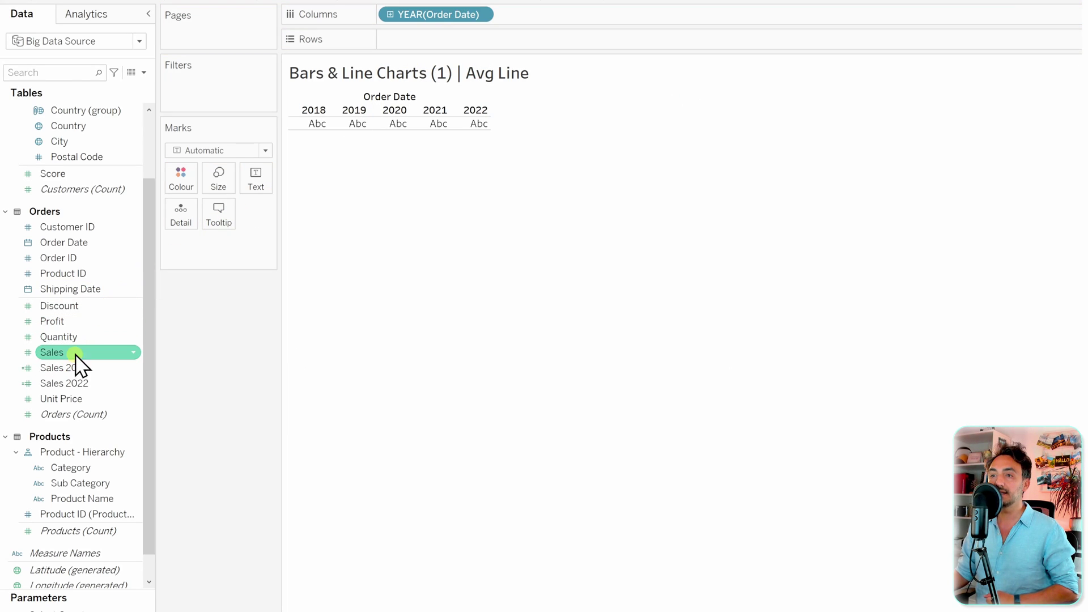
left_click_drag(76, 354, 426, 39)
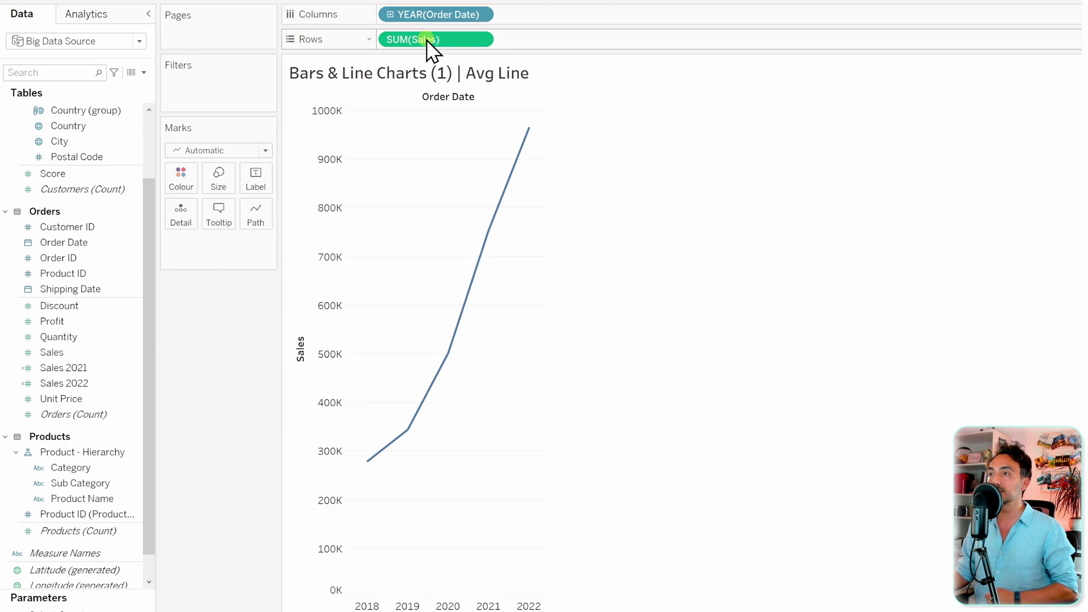
right_click(424, 19)
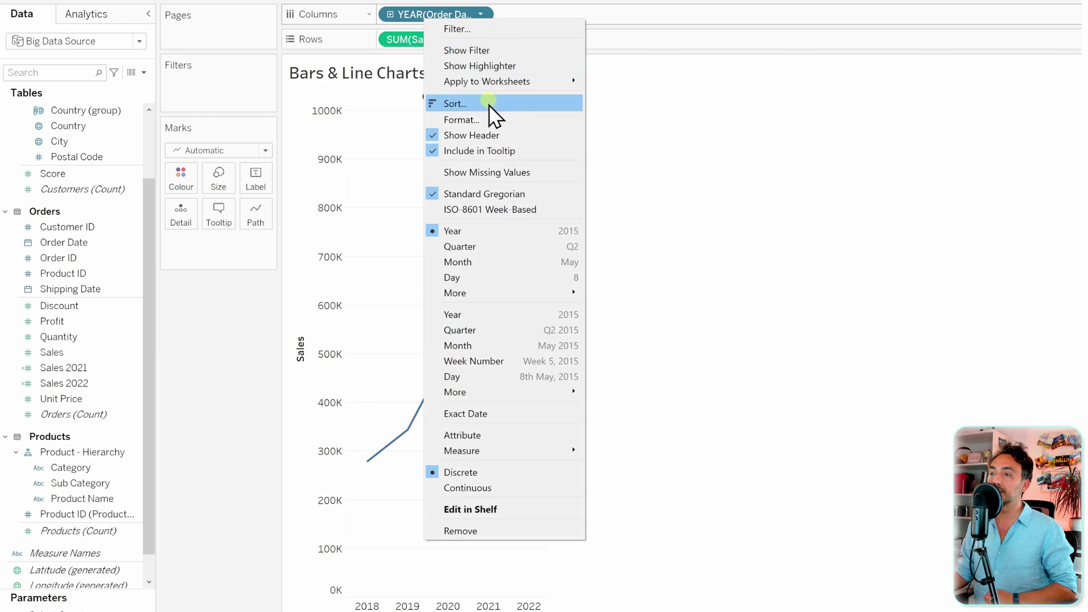
left_click(508, 347)
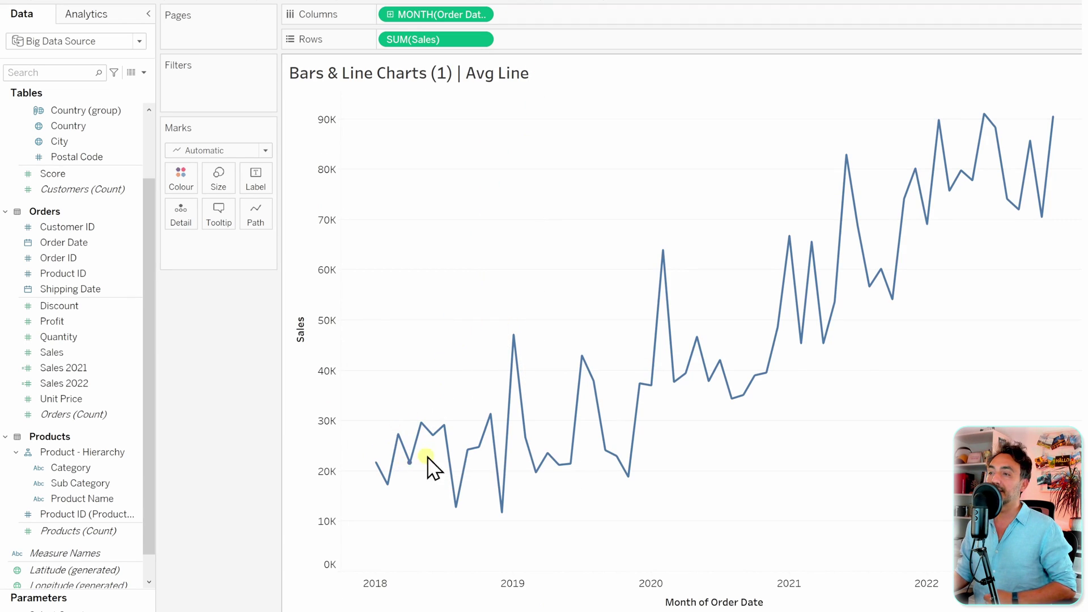
Change the monthly sales marks to bars and add an average line to the chart
left_click(207, 149)
left_click(212, 184)
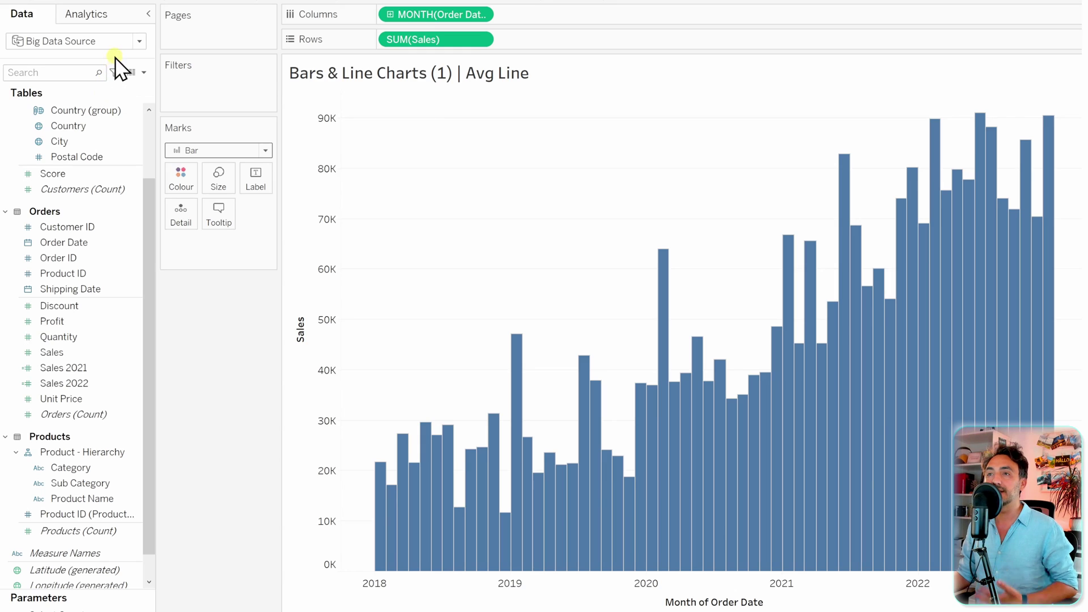
left_click(85, 17)
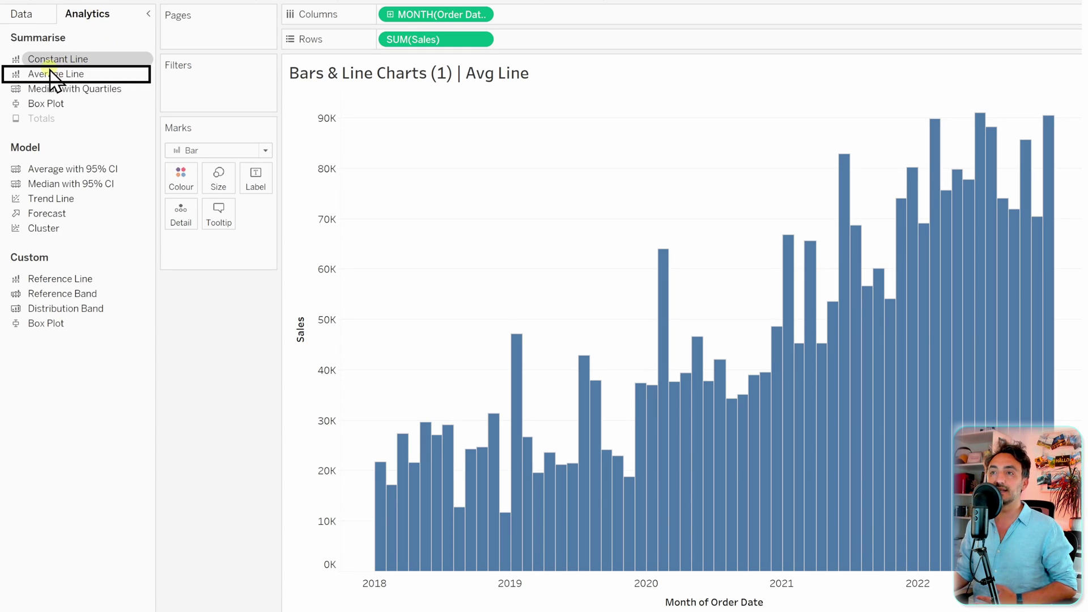
left_click_drag(46, 75, 425, 132)
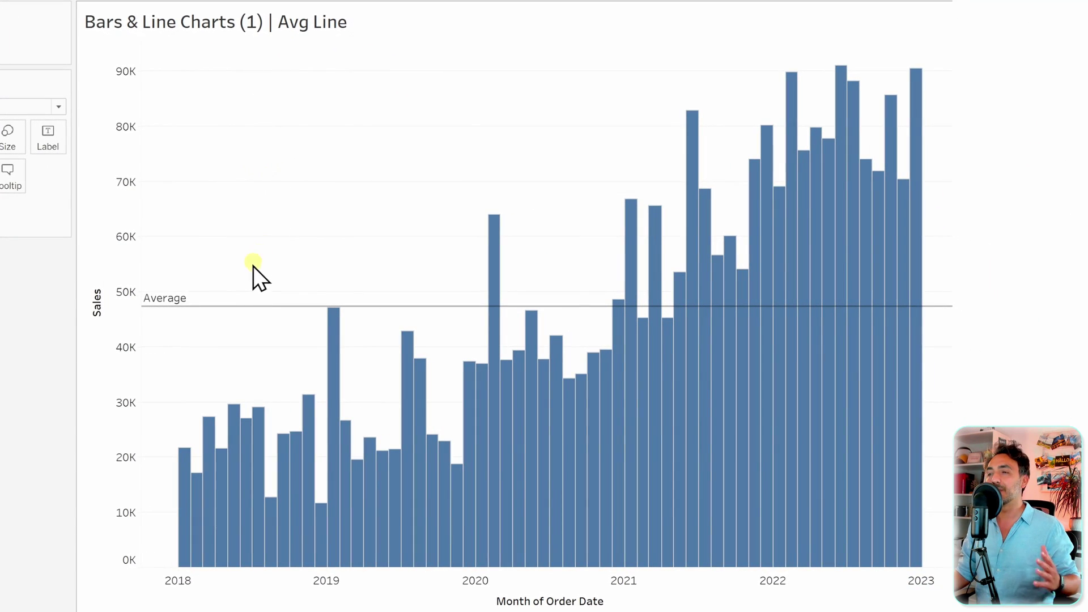
mouse_move(173, 308)
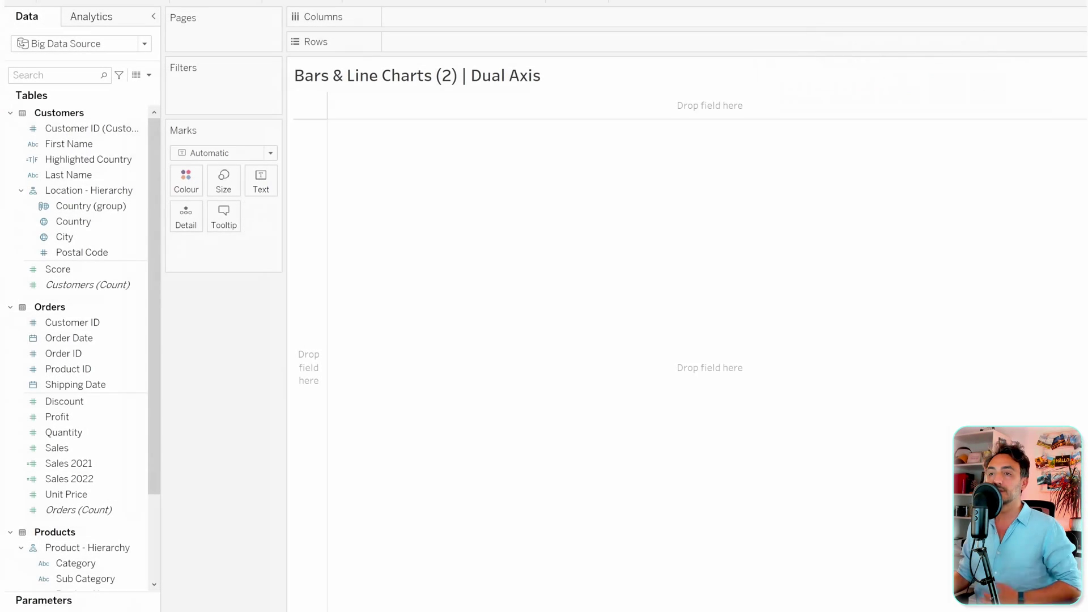
Plot the count of Orders by Order Date year on the Dual Axis sheet
left_click(79, 339)
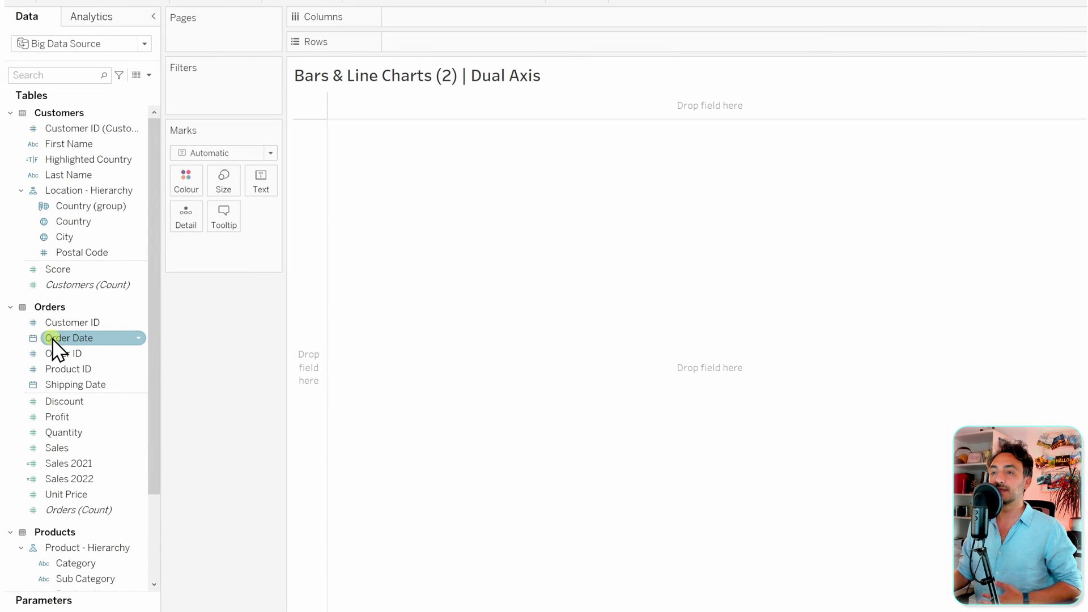
left_click_drag(52, 339, 412, 25)
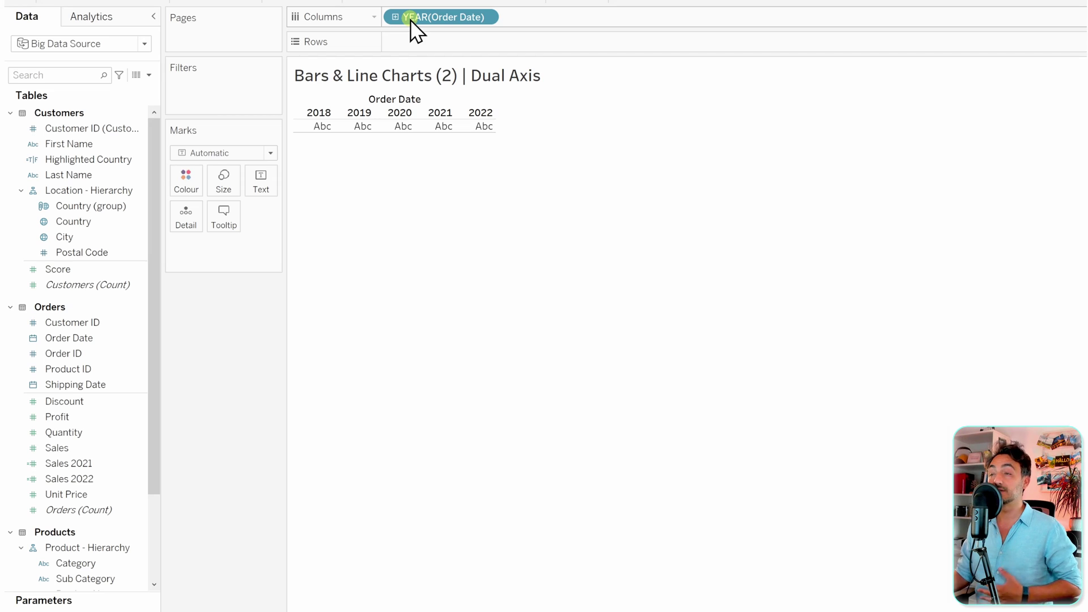
left_click(105, 285)
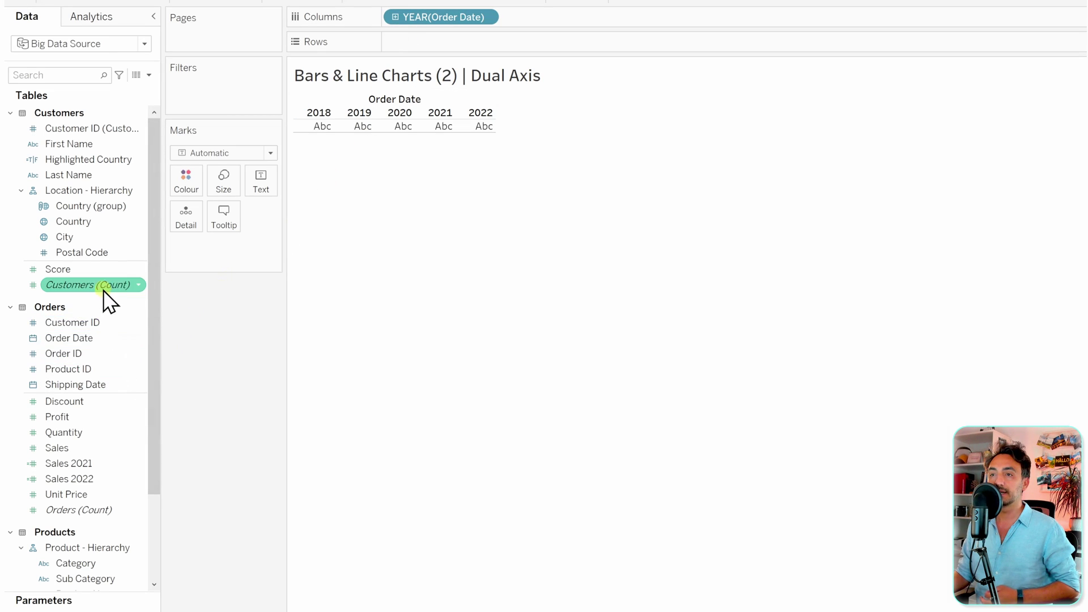
left_click(83, 508)
left_click_drag(84, 510, 434, 43)
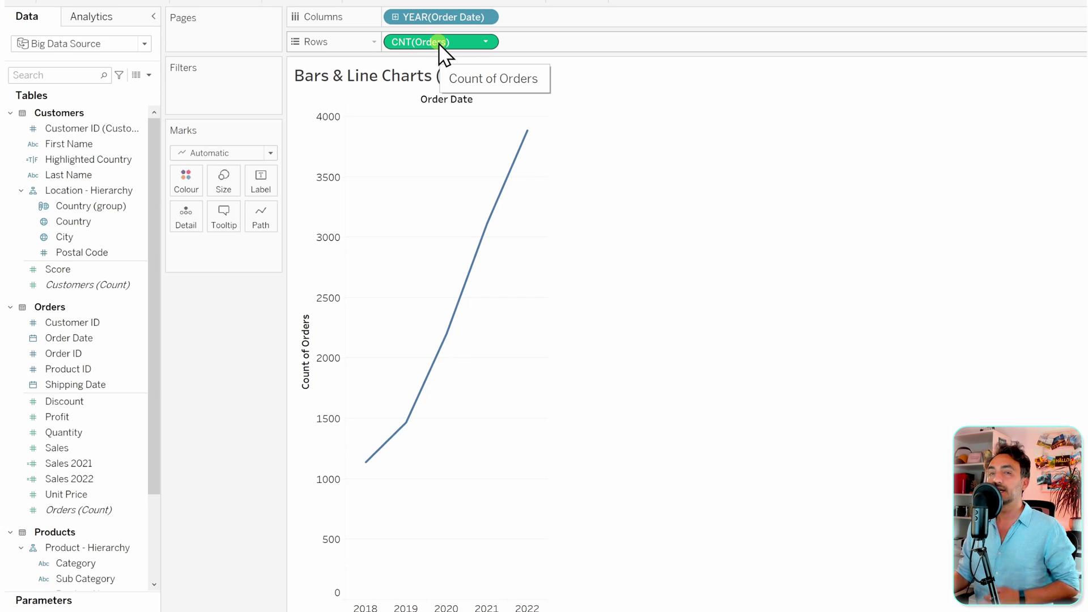
Set Order Date to continuous months and change the order count marks to bars
right_click(432, 13)
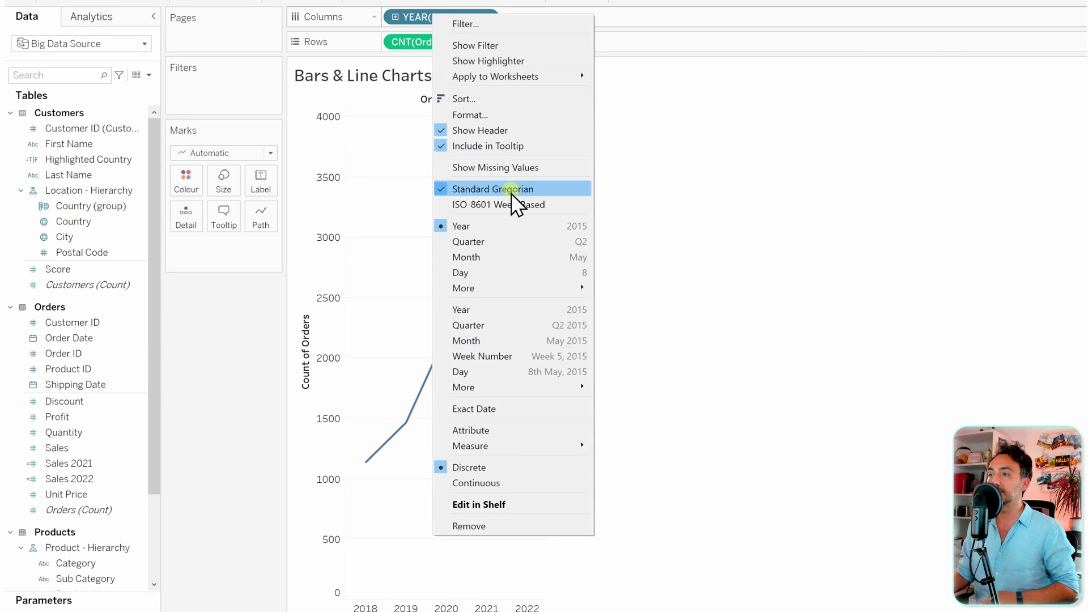
left_click(536, 340)
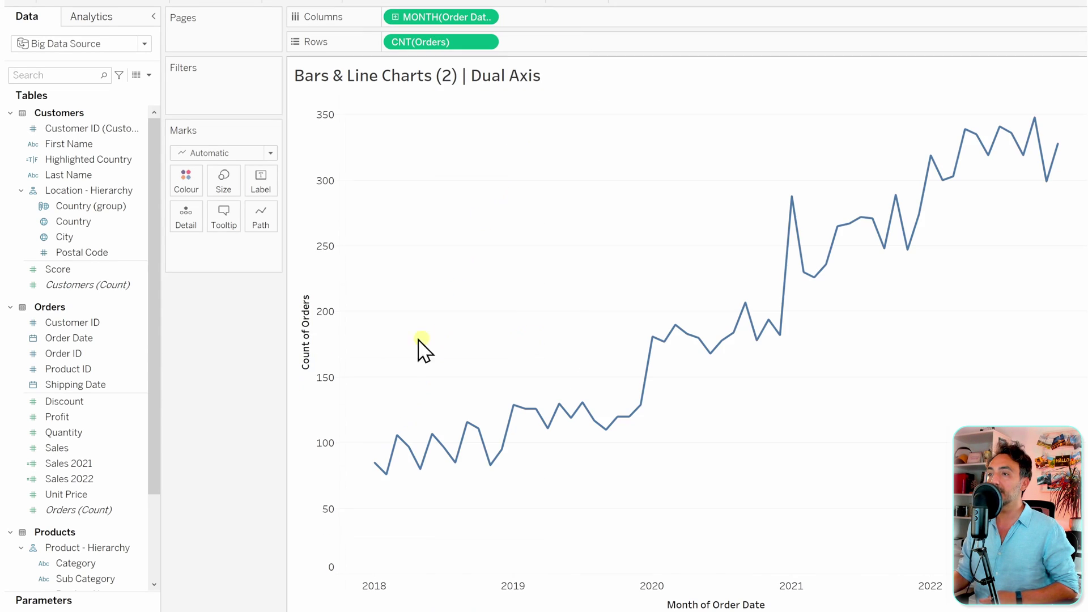
left_click(211, 154)
left_click(214, 190)
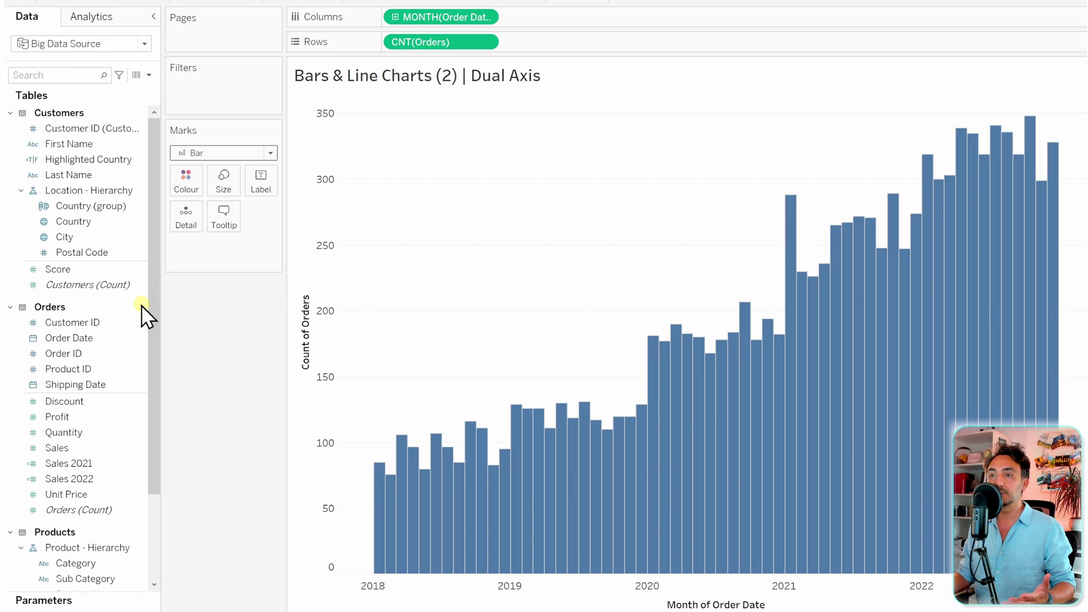
Add the count of Customers to the rows beside the order count and show it as a line
left_click(102, 285)
left_click_drag(88, 284, 566, 48)
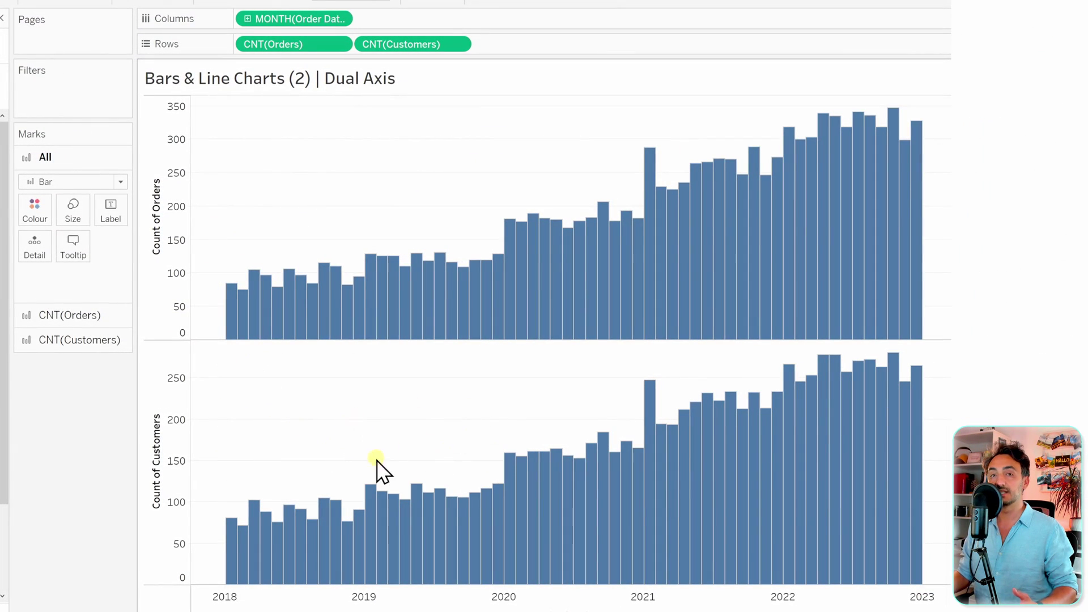
left_click(64, 339)
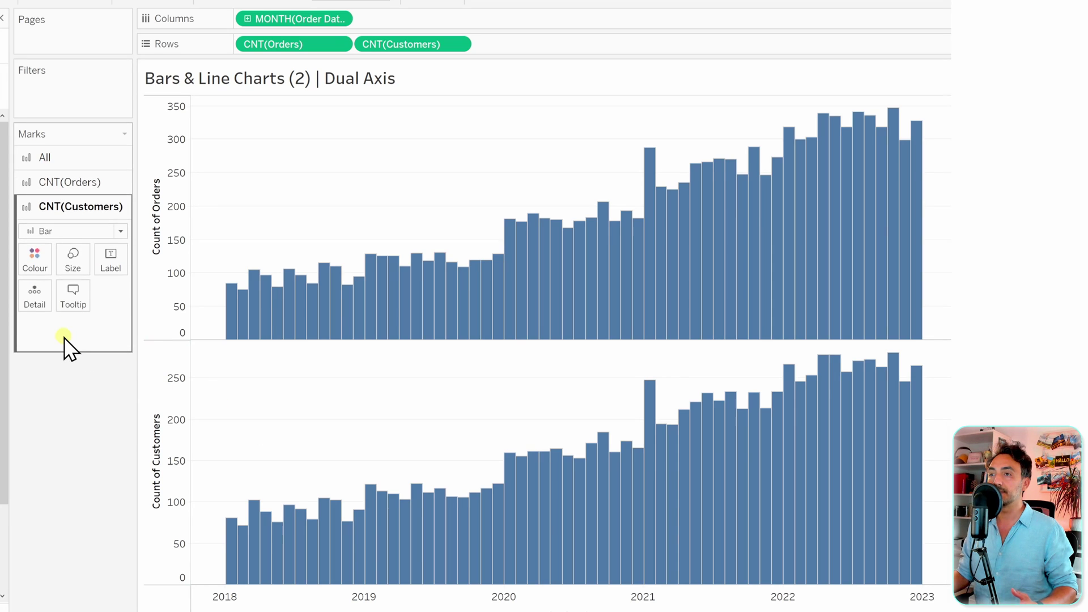
left_click(49, 236)
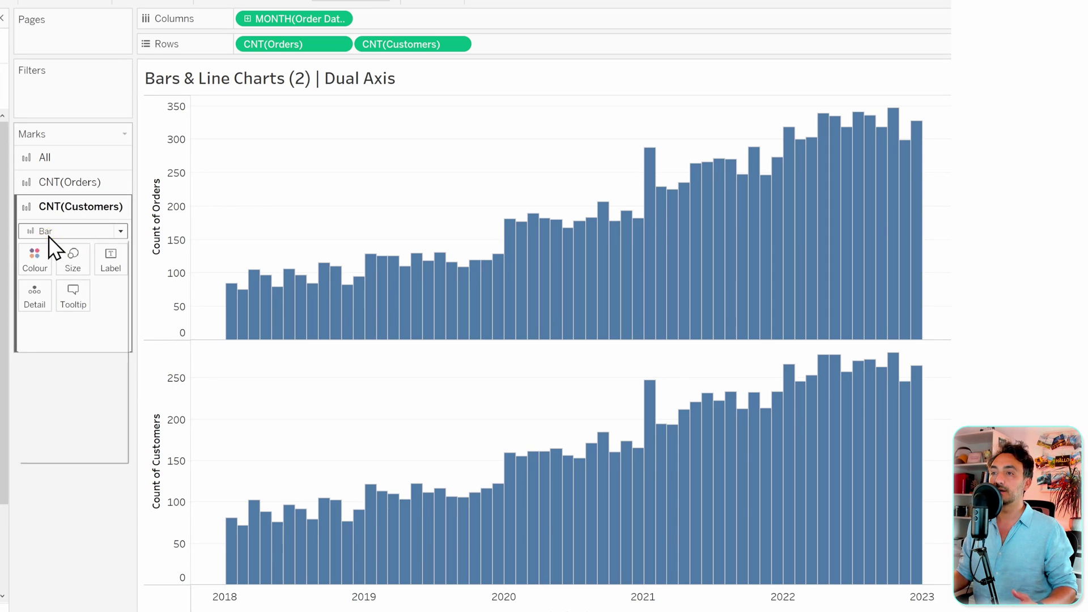
left_click(55, 279)
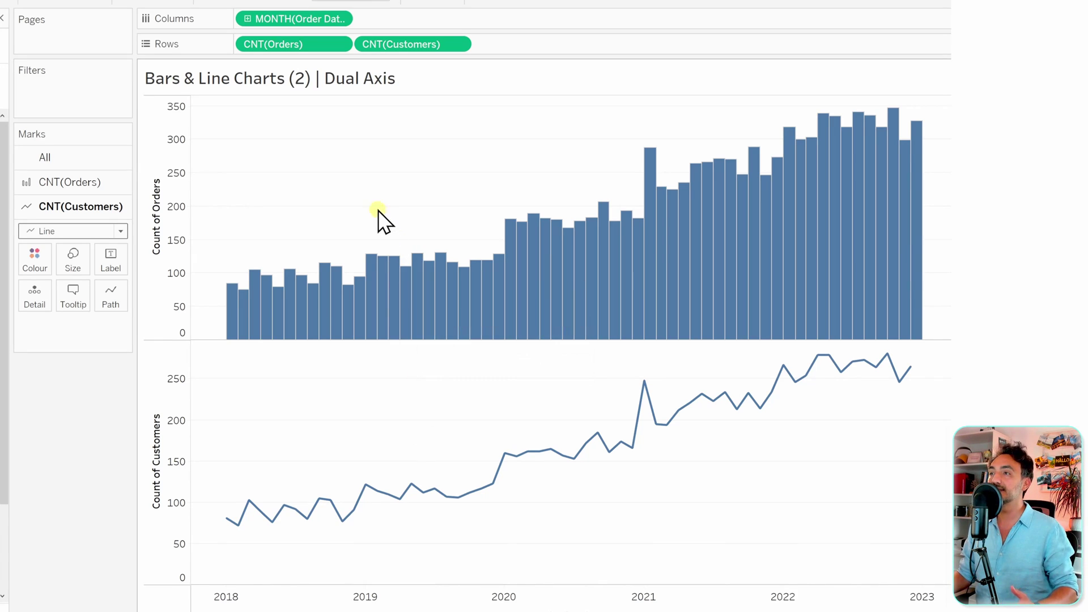
Combine the order and customer counts on a dual axis and show markers on all points of the customer line
right_click(409, 43)
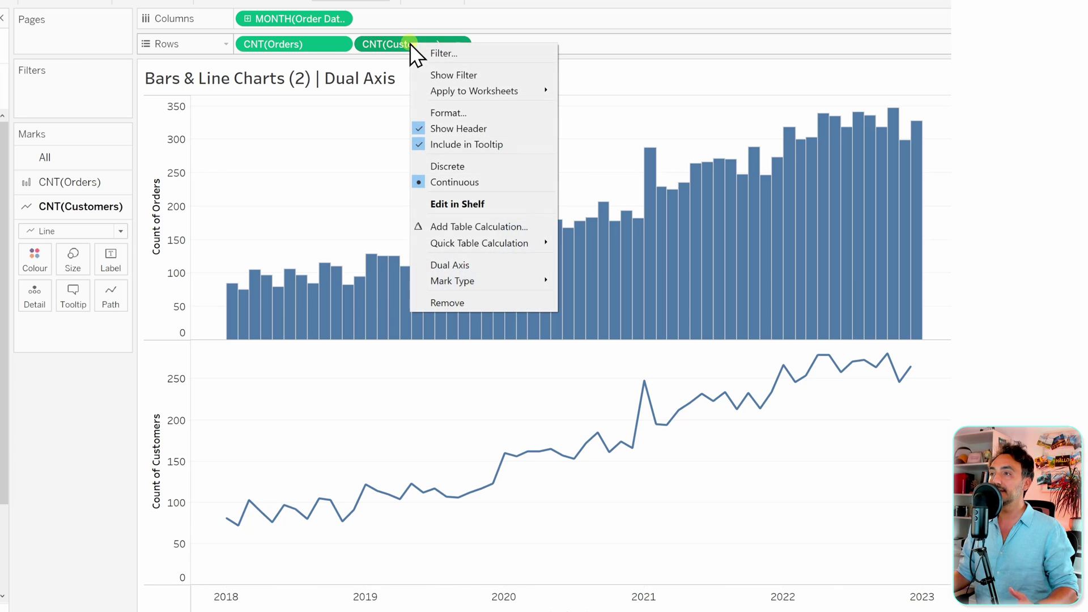
left_click(456, 264)
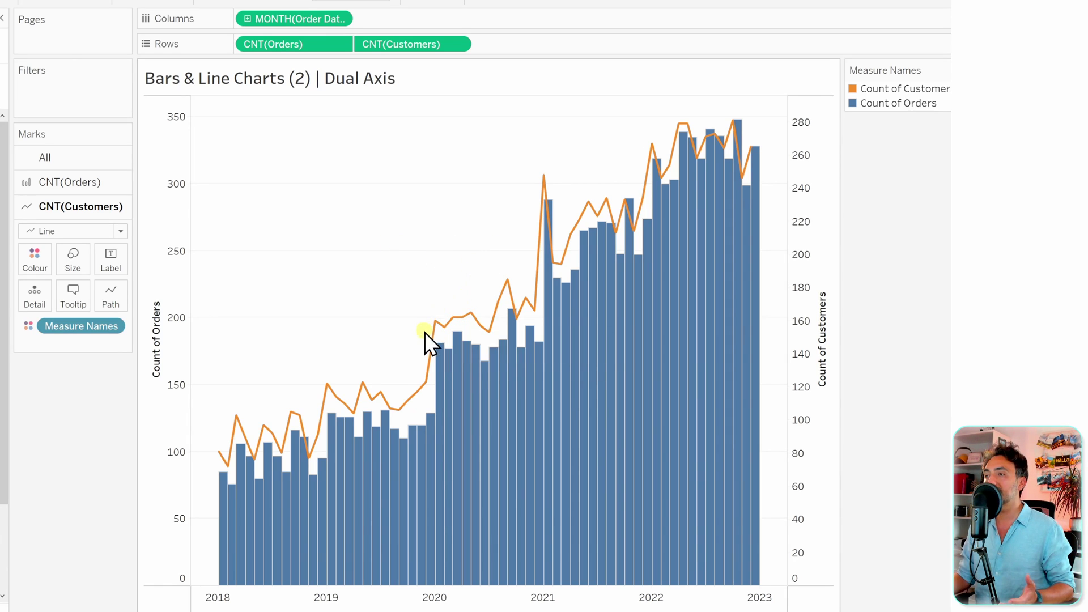
mouse_move(471, 317)
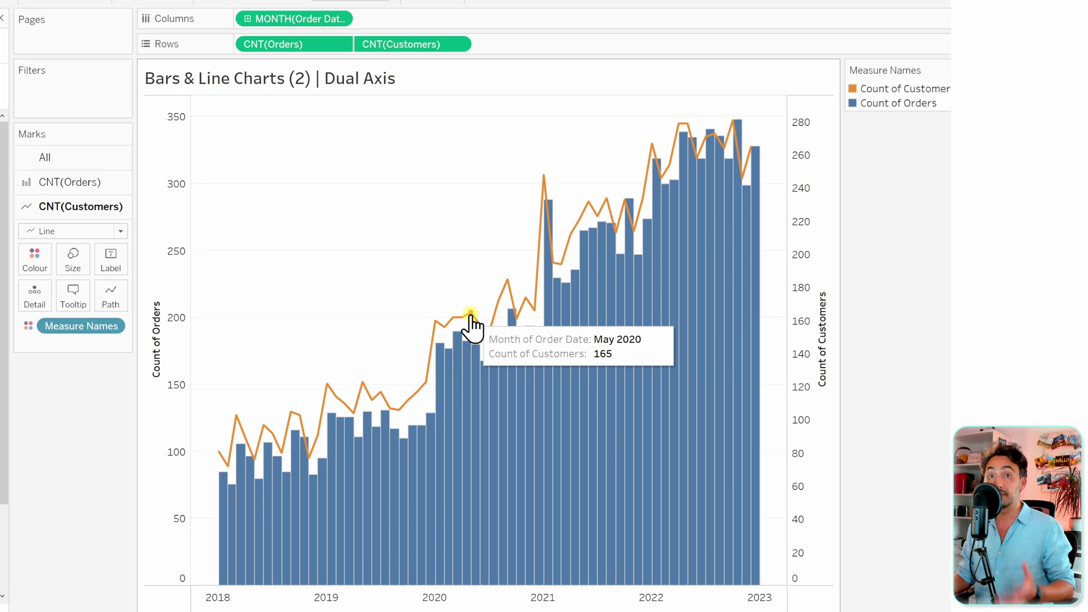
left_click(41, 256)
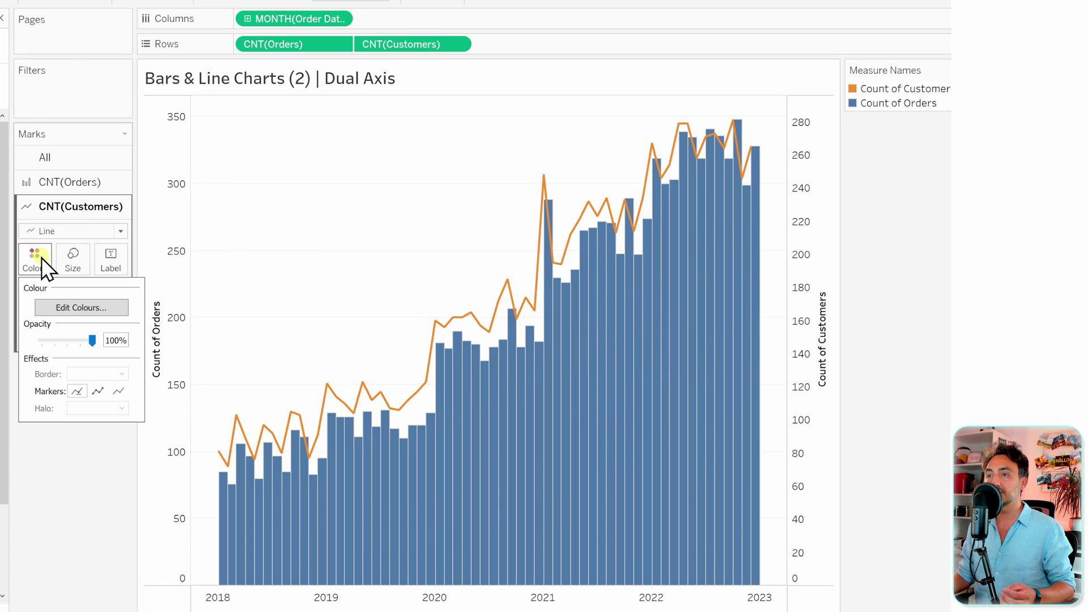
left_click(97, 391)
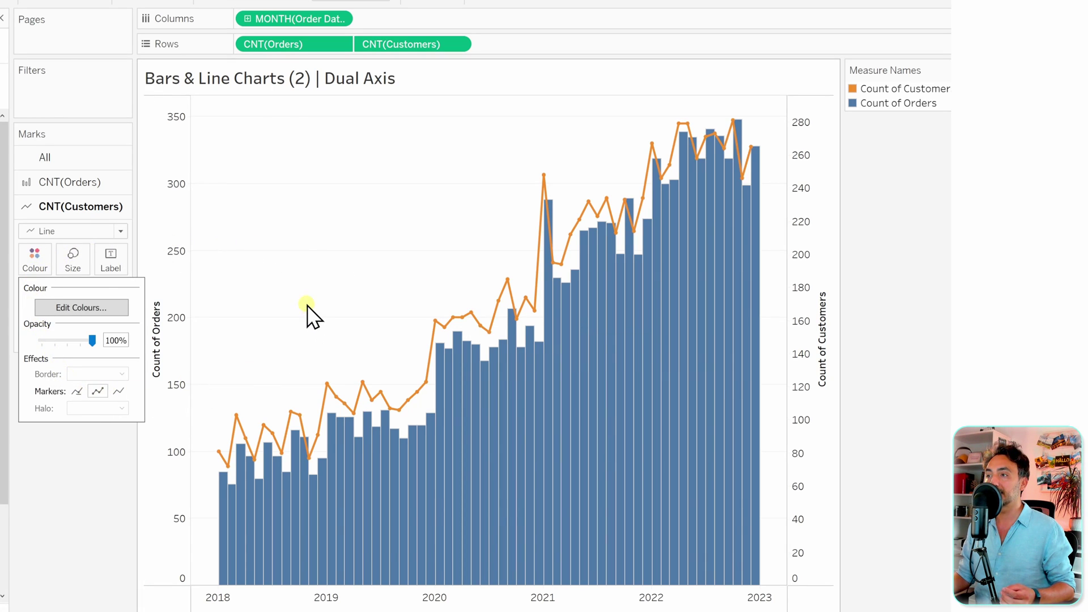
left_click(306, 303)
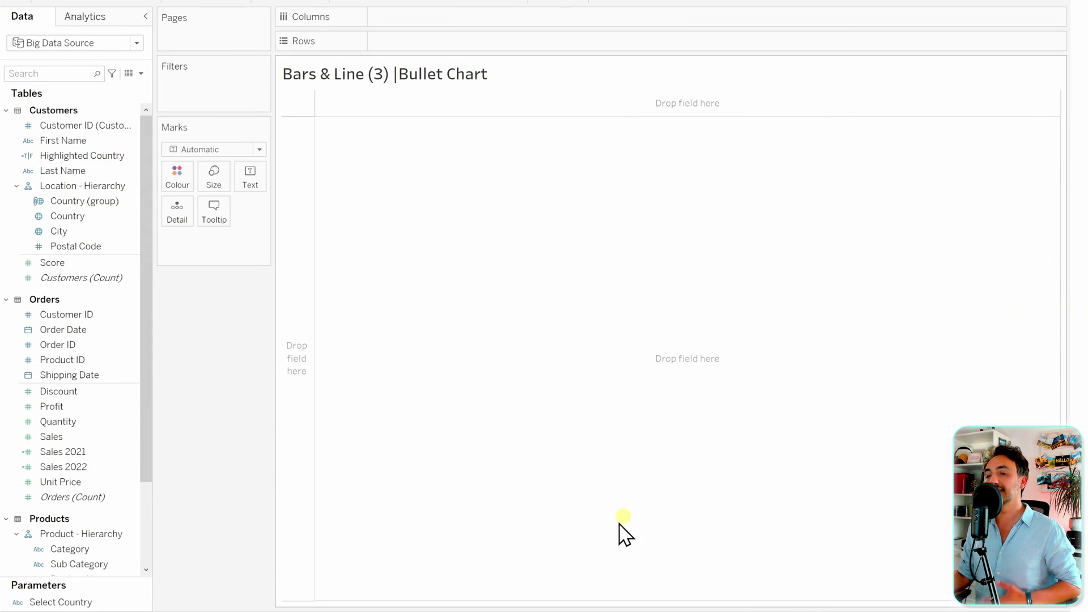
Plot Sales 2022 by Sub Category on the Bullet Chart sheet and sort the bars in descending order
left_click_drag(93, 564, 443, 45)
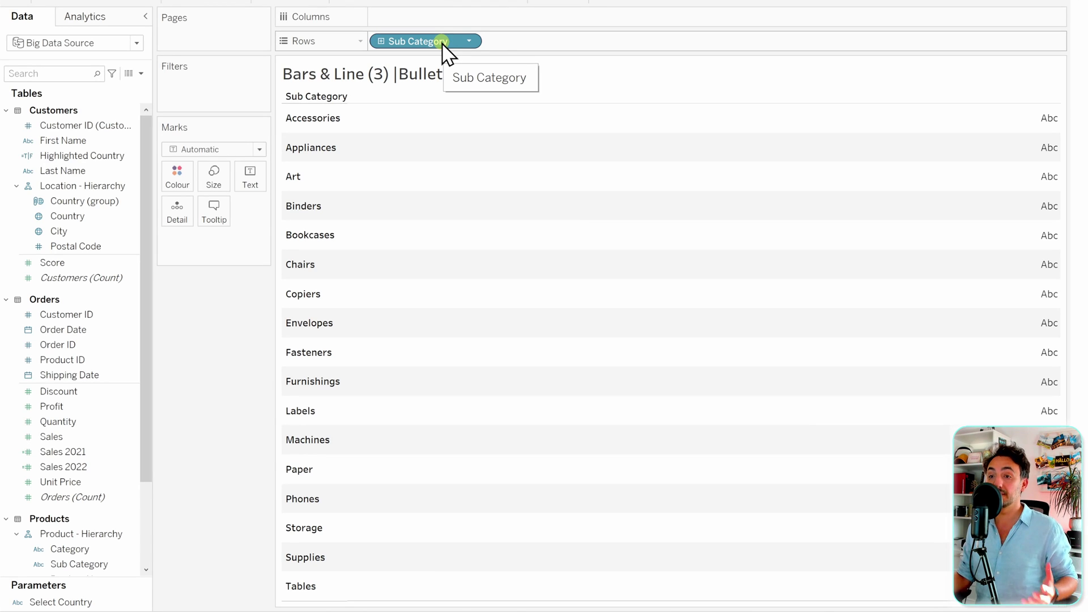
left_click_drag(83, 468, 420, 17)
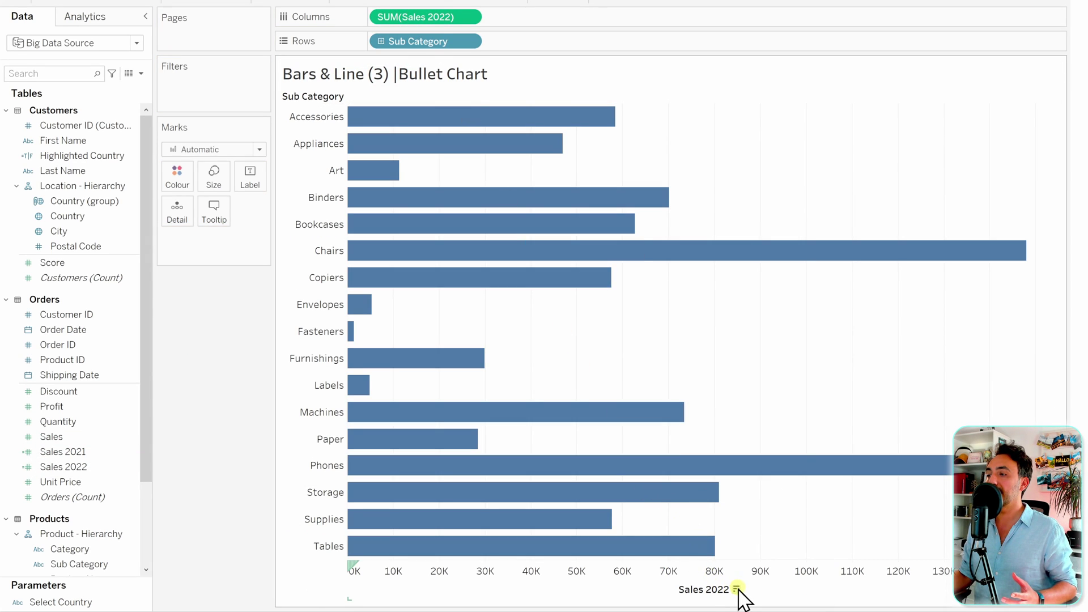
left_click(736, 590)
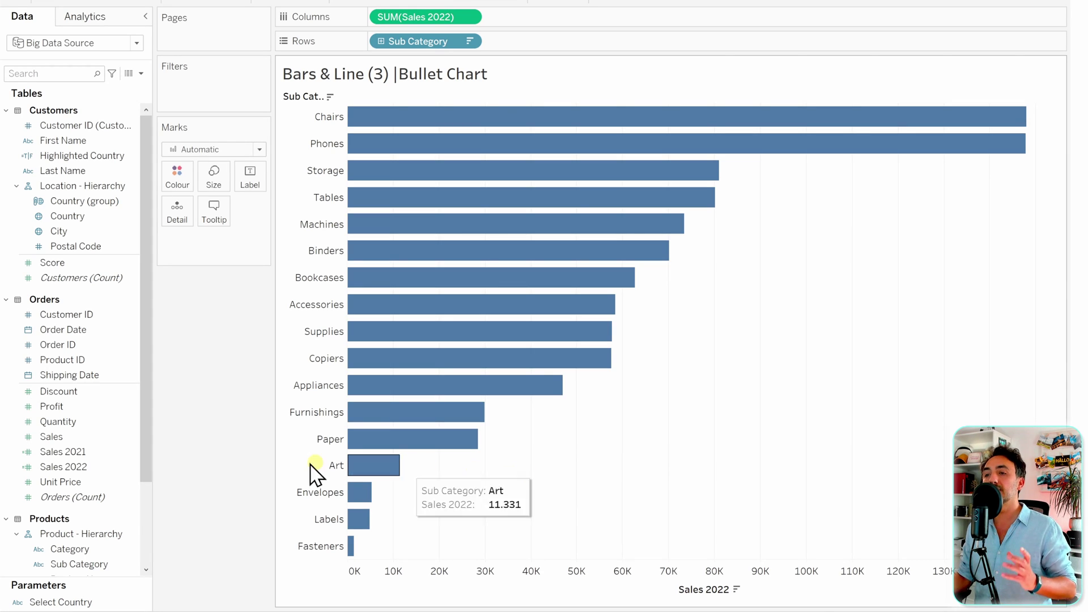
Add Sales 2021 as a detail and add a reference line on the Sales 2022 axis based on SUM(Sales 2021)
left_click(112, 457)
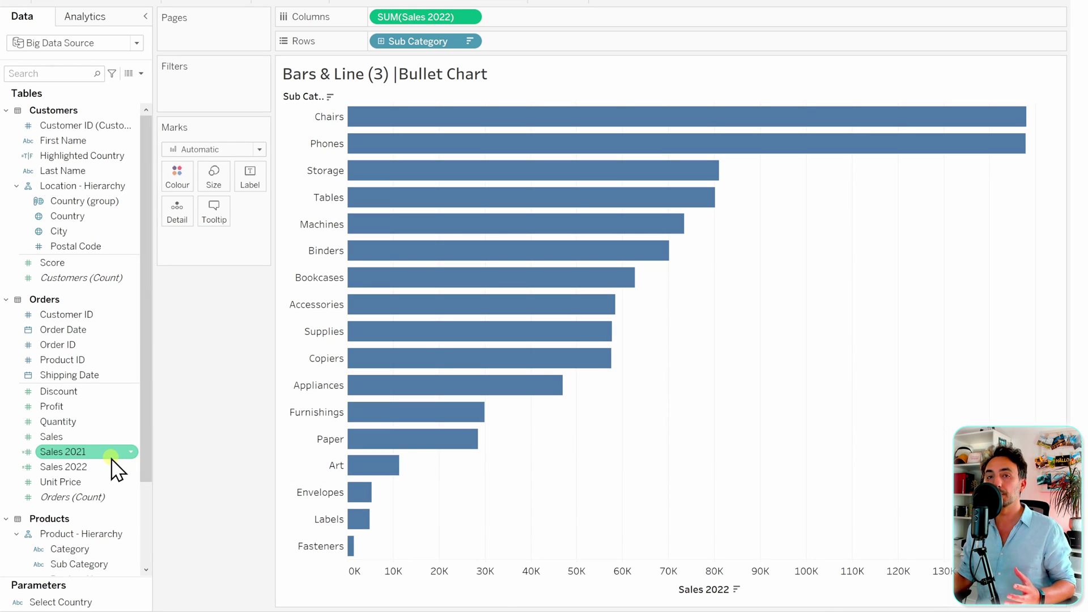
left_click_drag(105, 466, 178, 218)
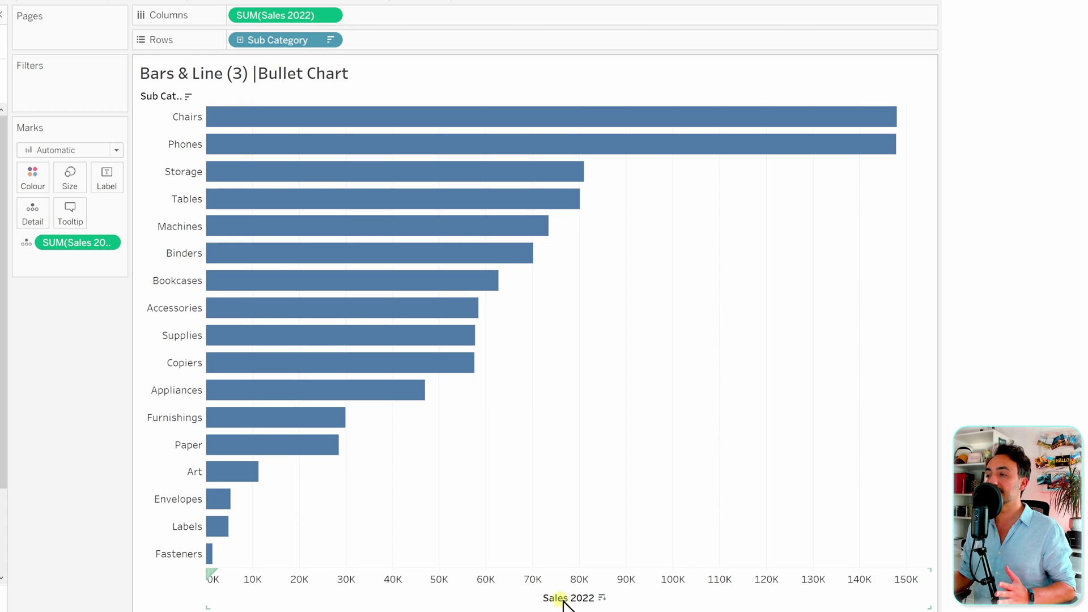
right_click(514, 598)
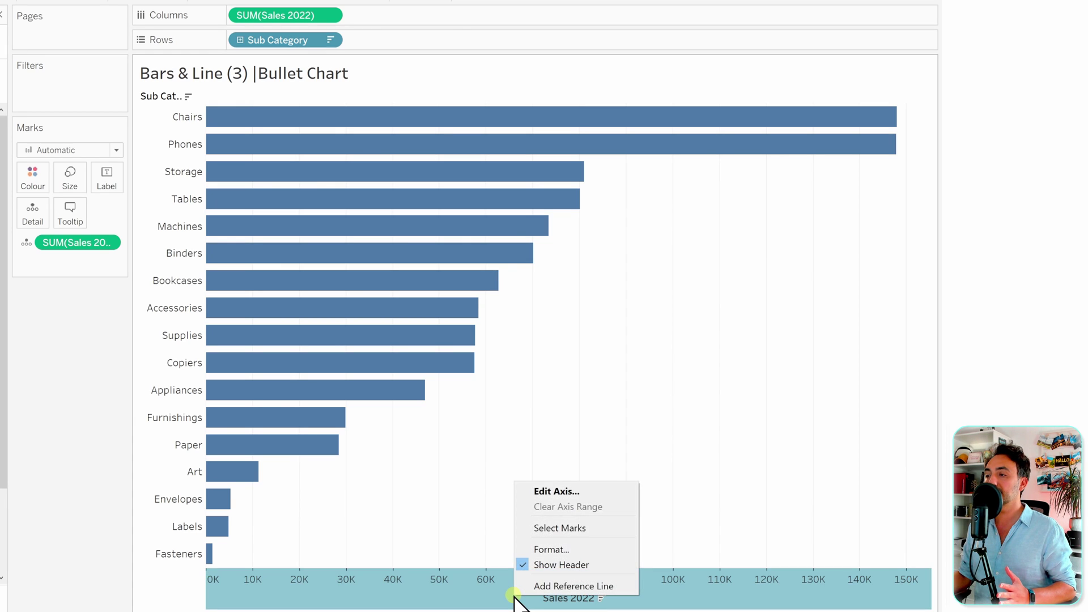
left_click(564, 587)
left_click_drag(321, 114, 619, 117)
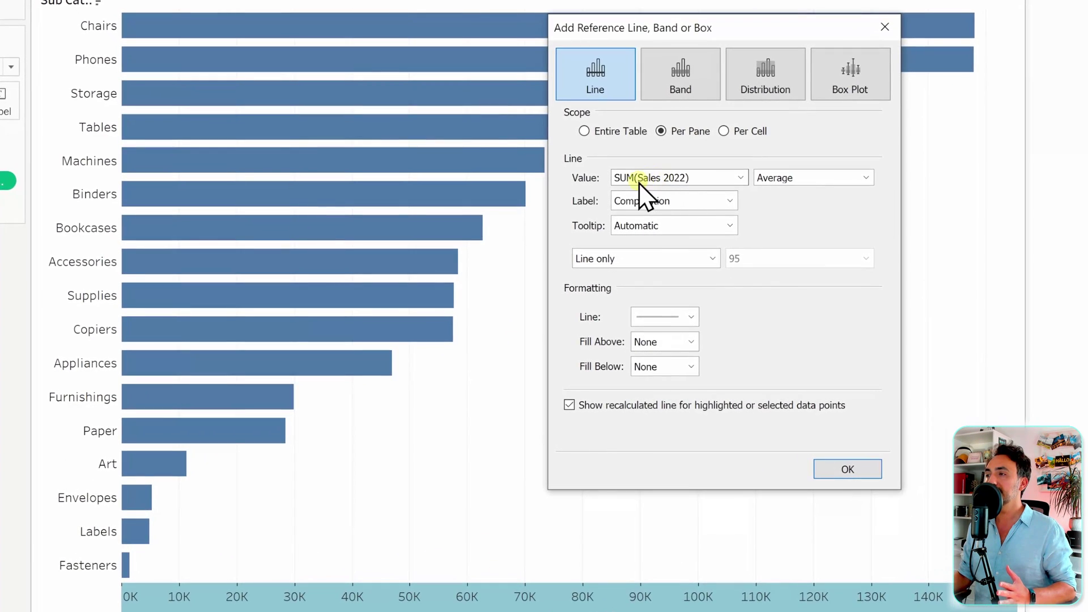
left_click(695, 179)
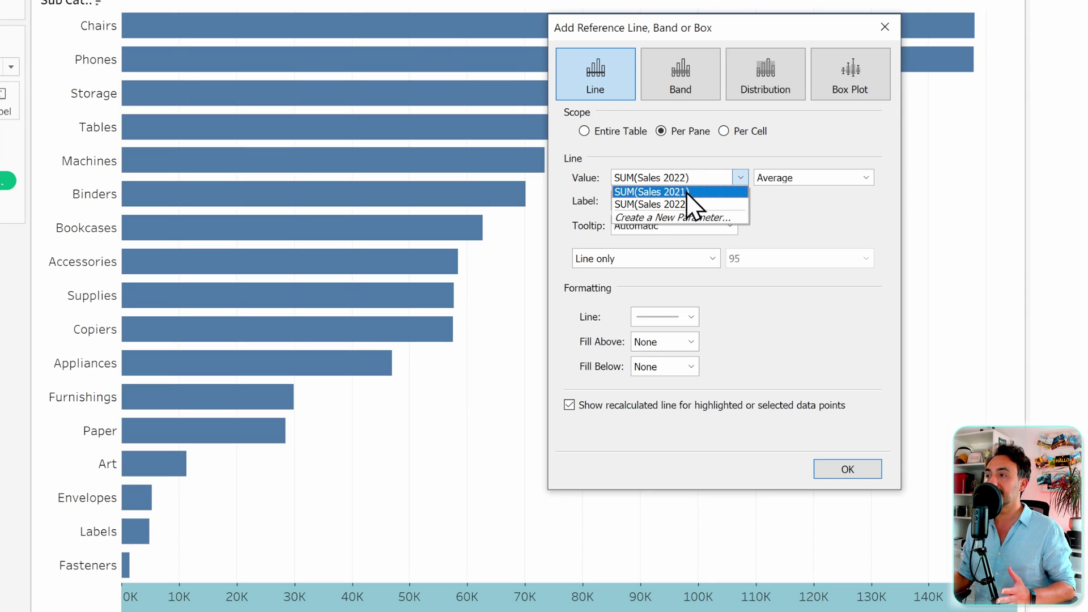
left_click(689, 192)
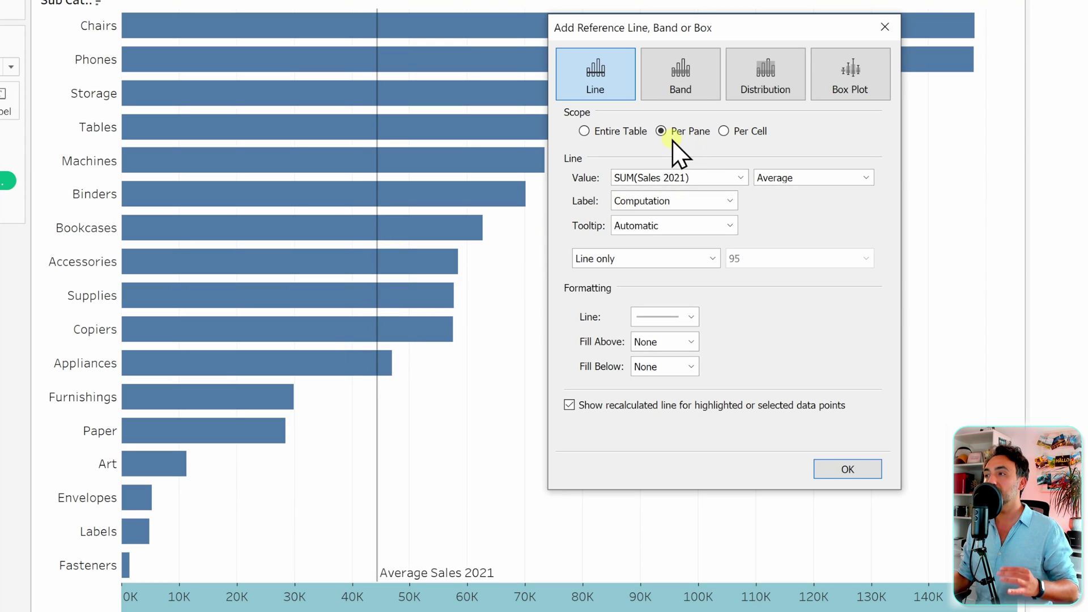
Set the reference line's scope to Per Cell and its label to None
left_click(725, 132)
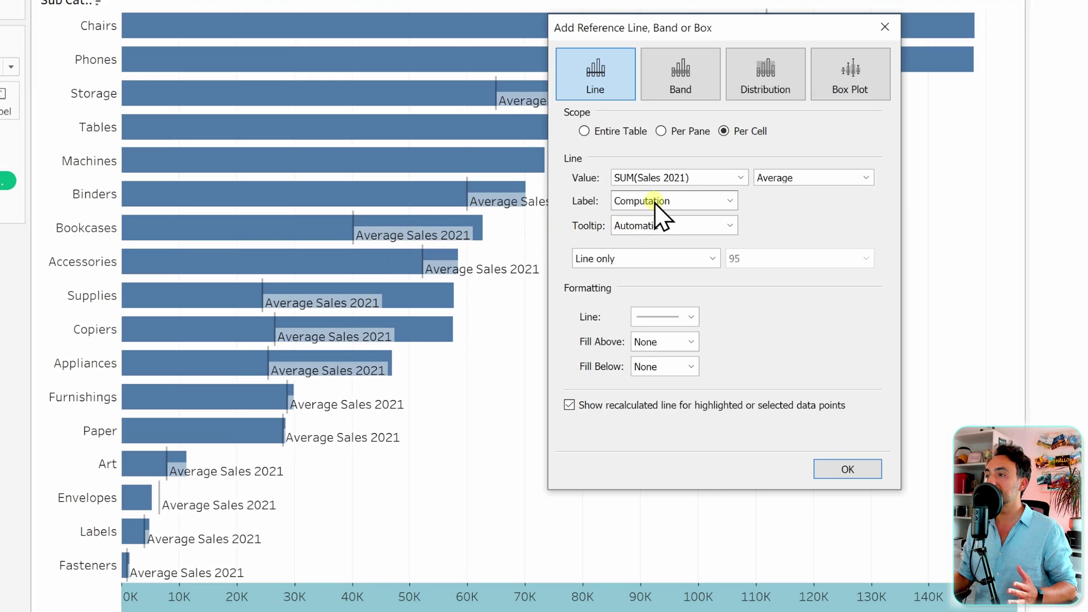
left_click(638, 204)
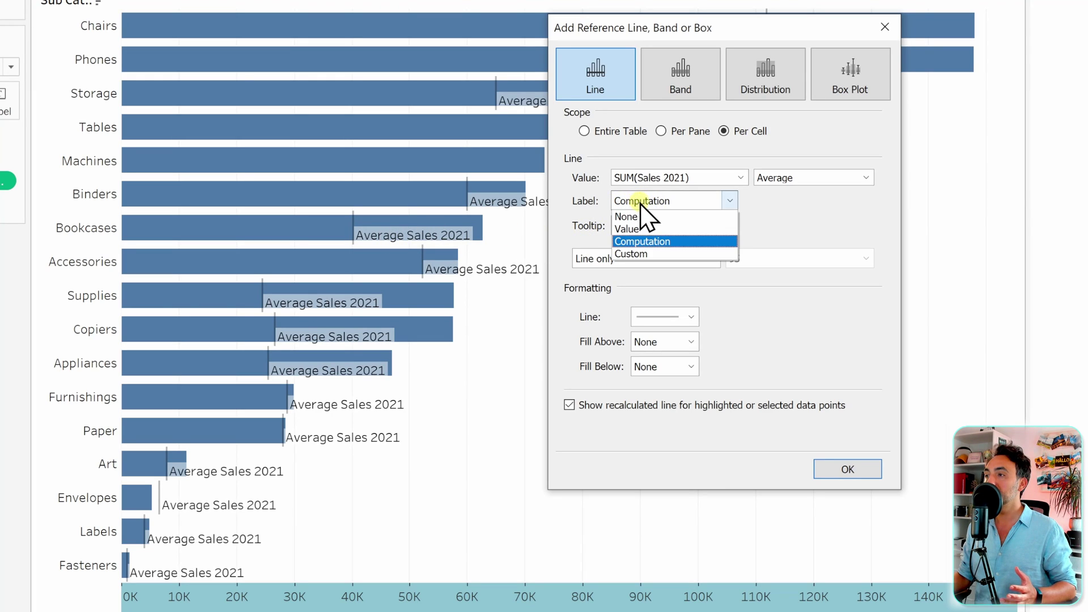
left_click(655, 217)
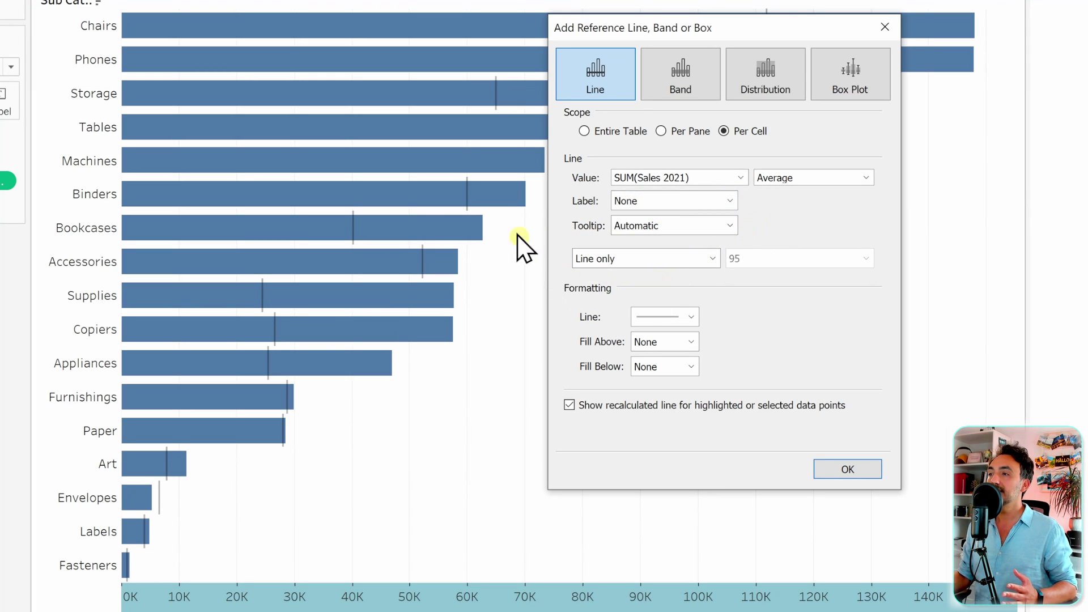
Format the reference line in orange at 100% opacity with the thickest width and apply it to the bullet chart
left_click(676, 322)
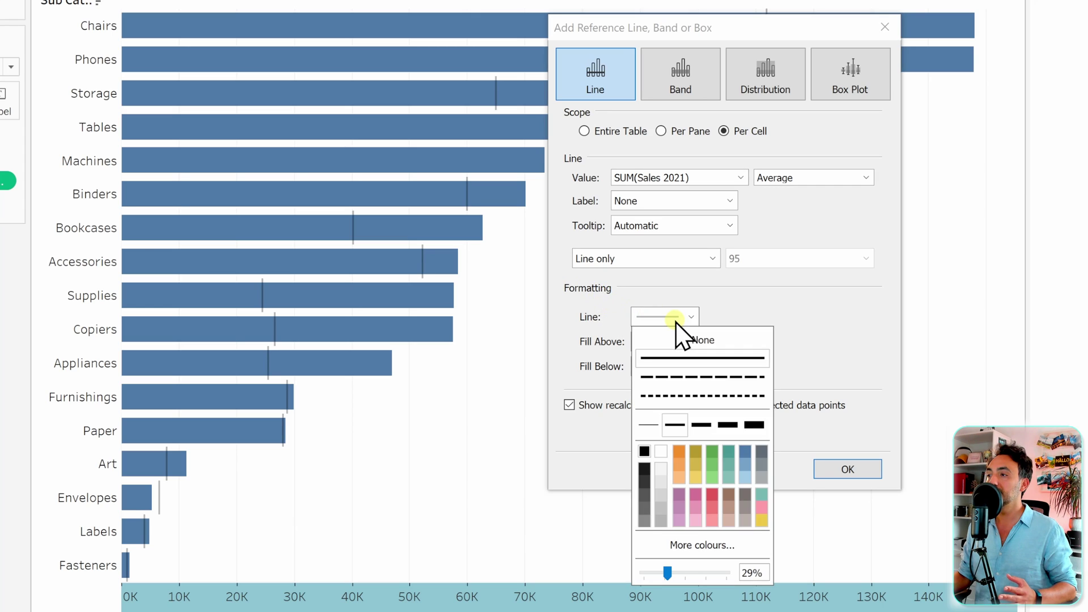
left_click(679, 450)
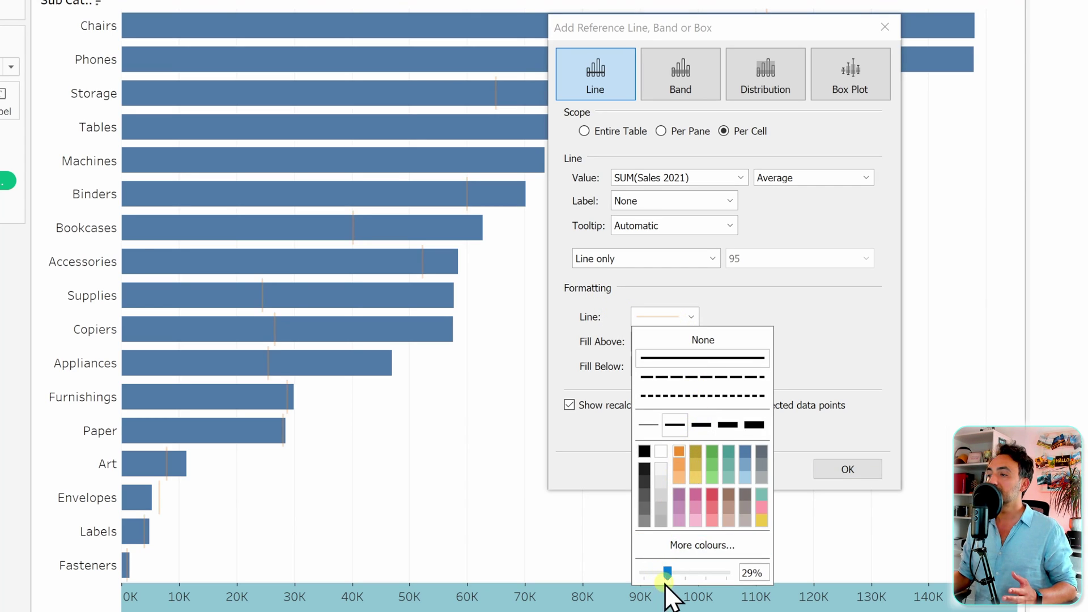
left_click_drag(668, 574, 731, 574)
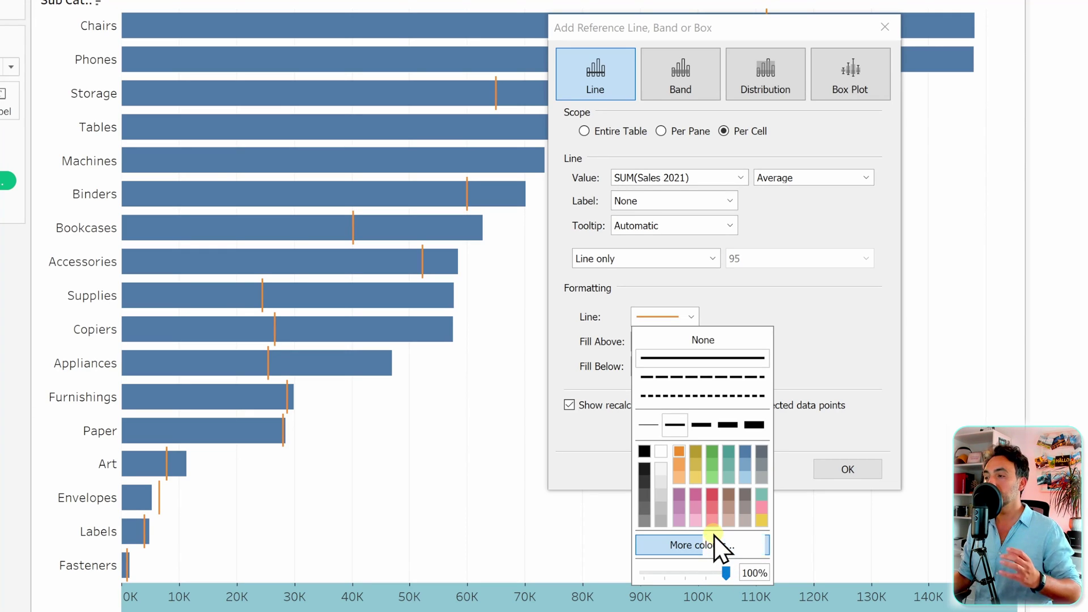
left_click(733, 426)
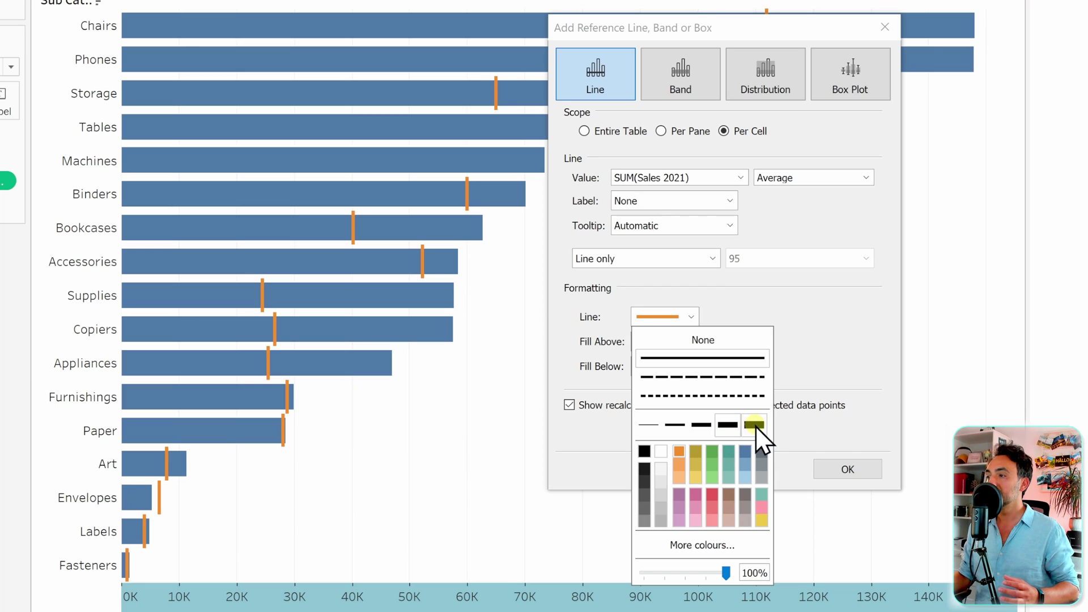
left_click(755, 426)
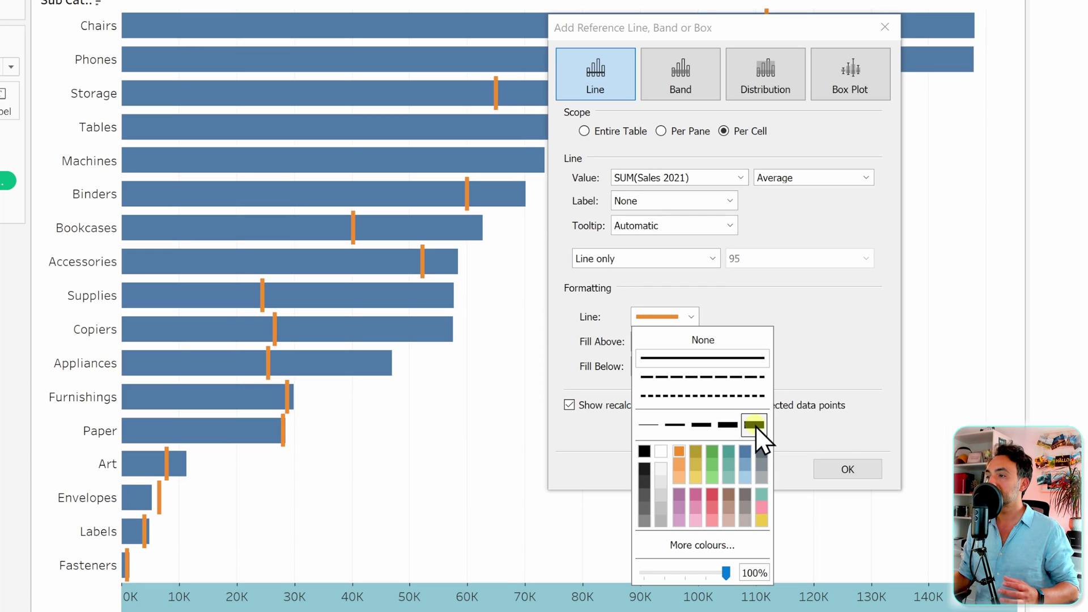
left_click(805, 351)
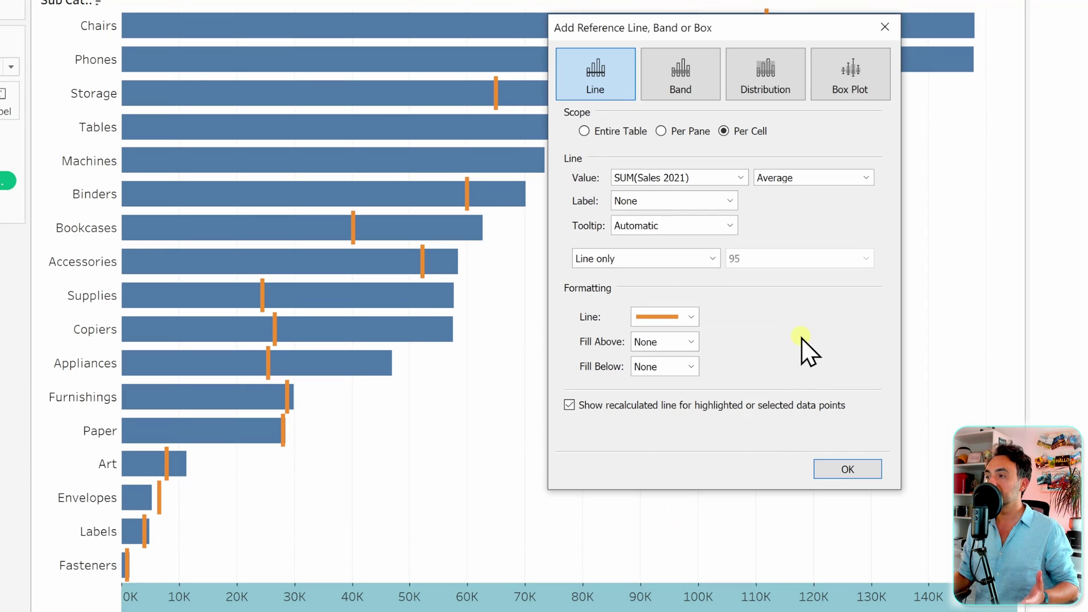
left_click(842, 469)
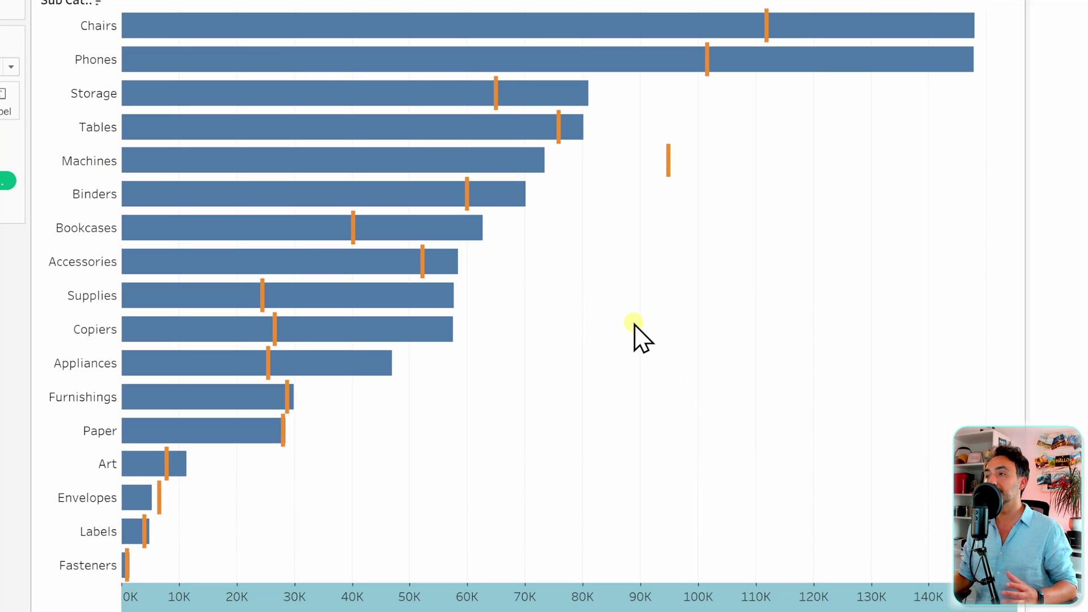
mouse_move(524, 169)
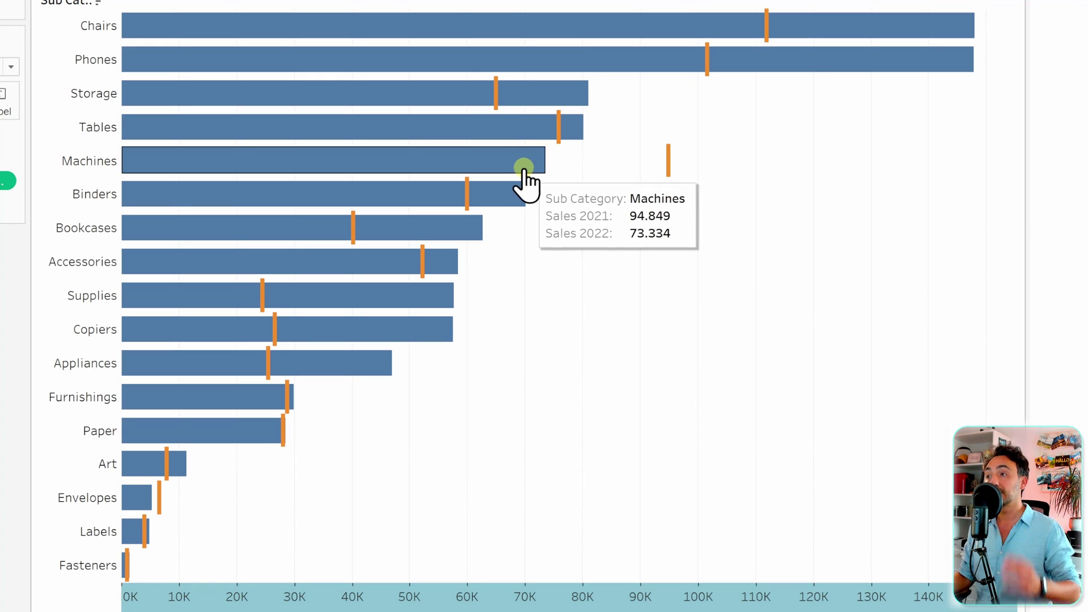
mouse_move(669, 170)
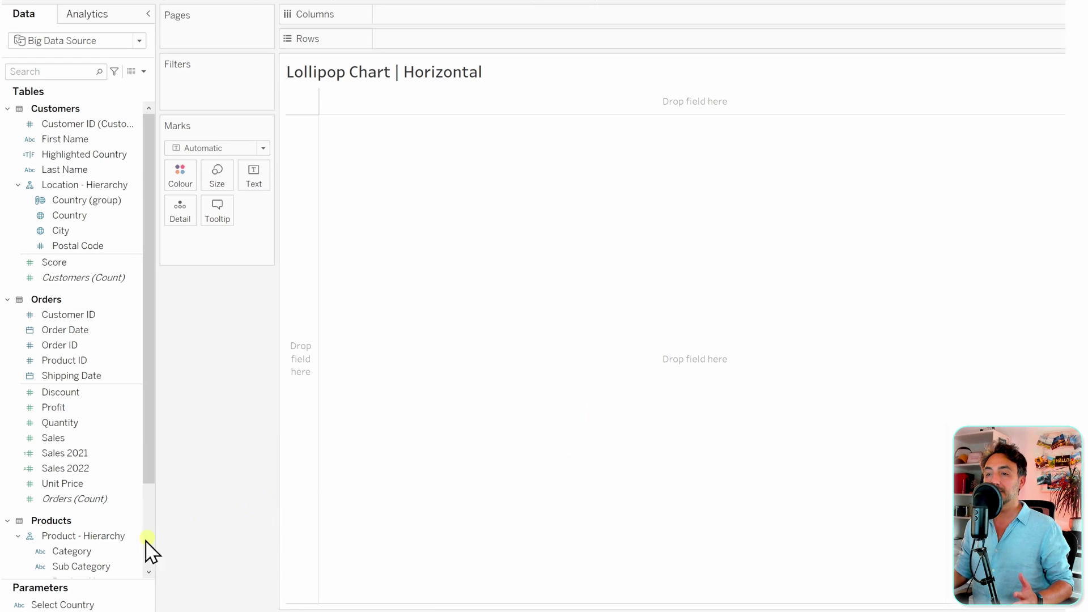
Plot Sales by Sub Category as horizontal bars on the Lollipop Chart sheet
left_click_drag(90, 567, 422, 41)
left_click_drag(53, 437, 400, 40)
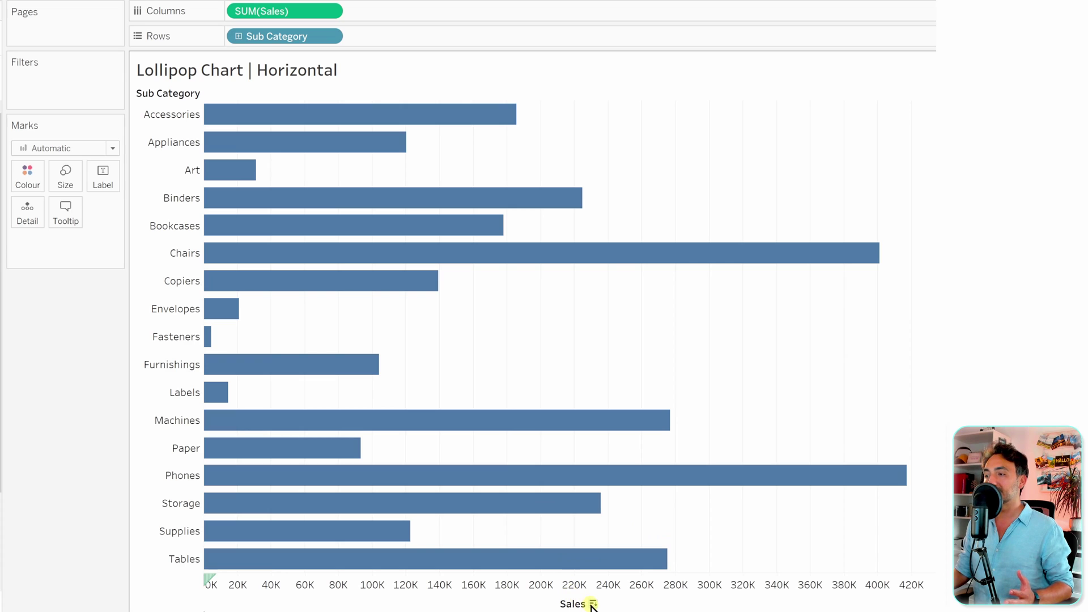
Sort the sub categories in descending order of Sales and make the horizontal bars thinner
left_click(592, 604)
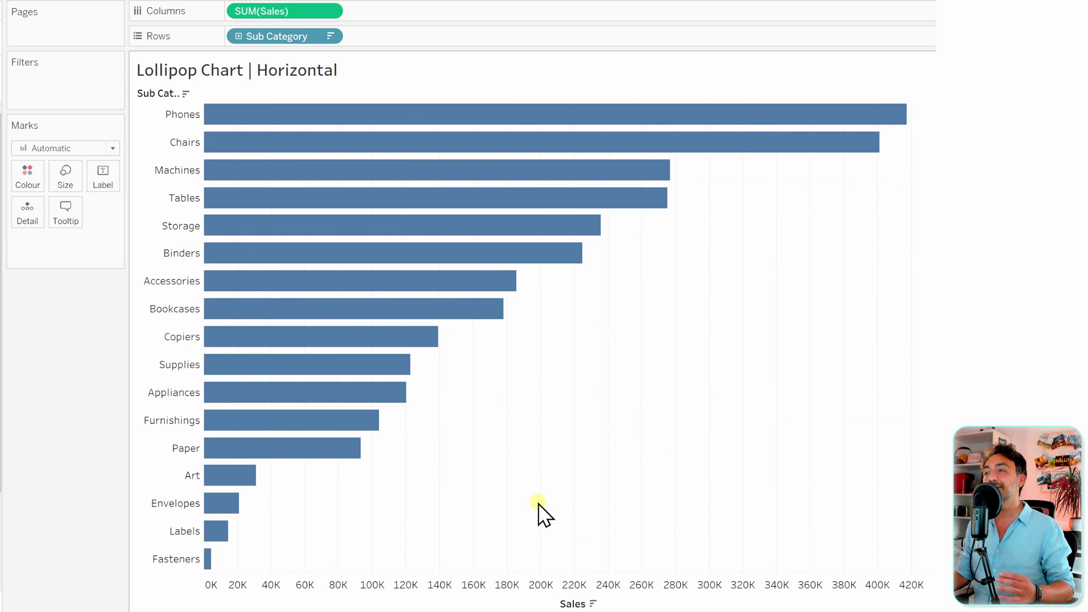
mouse_move(218, 301)
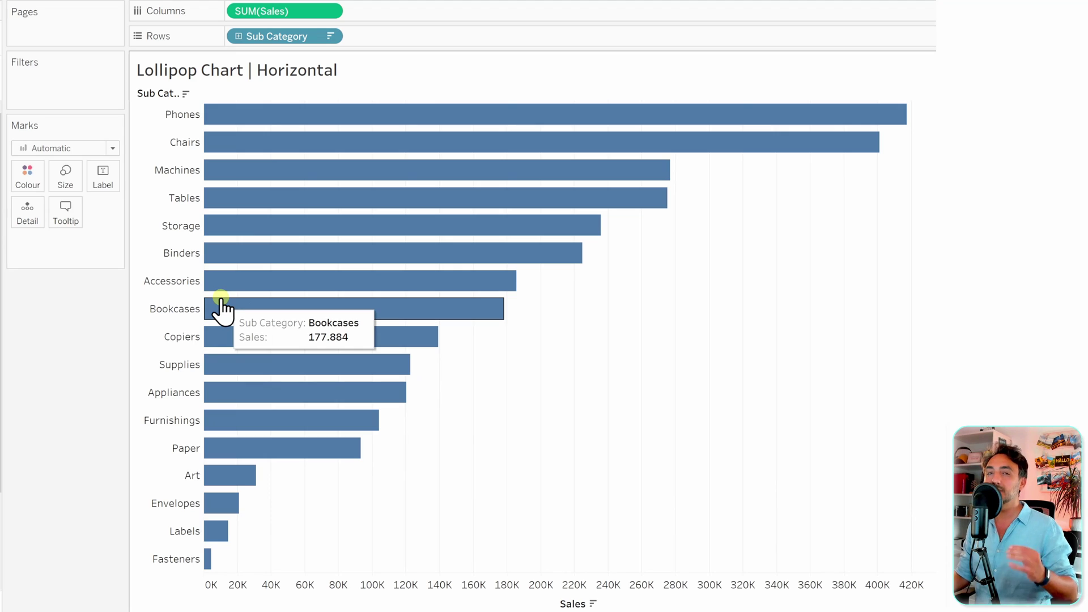
left_click(65, 176)
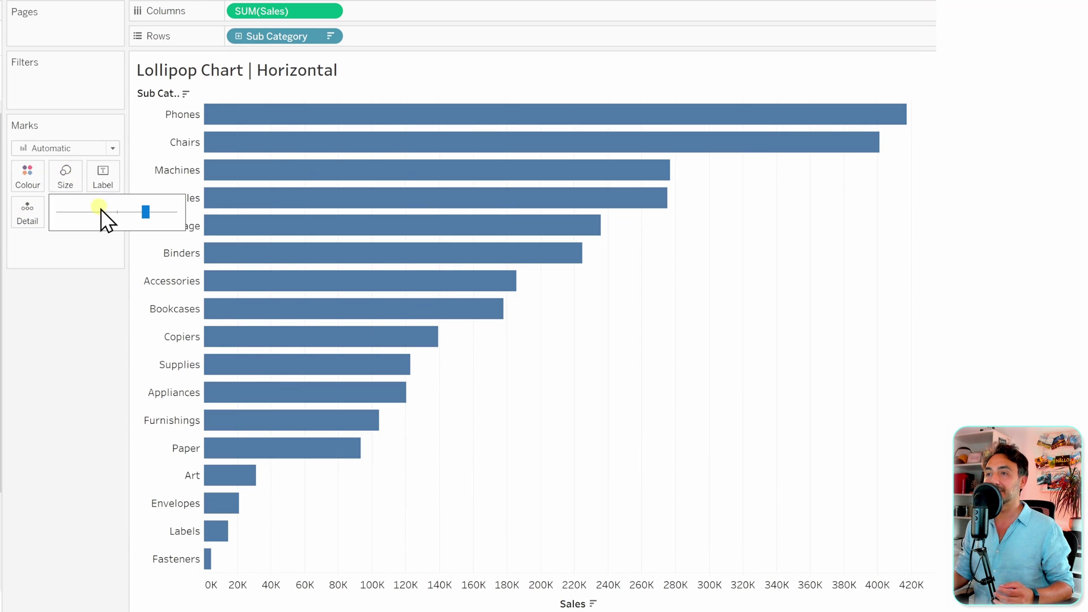
left_click_drag(103, 213, 92, 214)
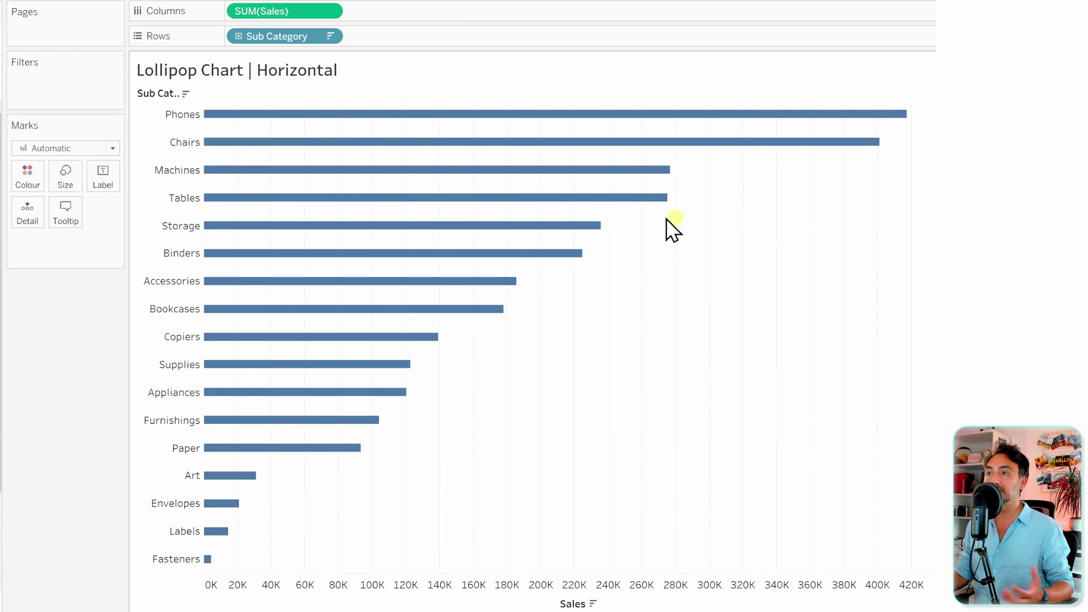
Duplicate SUM(Sales) as a second measure on the columns and set its mark type to Circle
left_click_drag(255, 20, 386, 11)
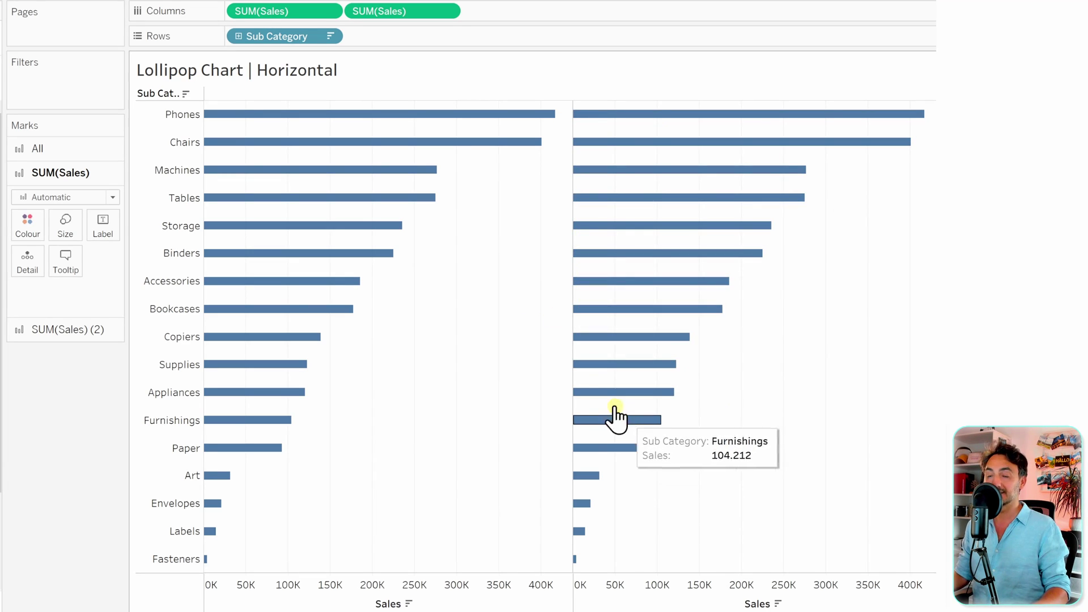
left_click(44, 331)
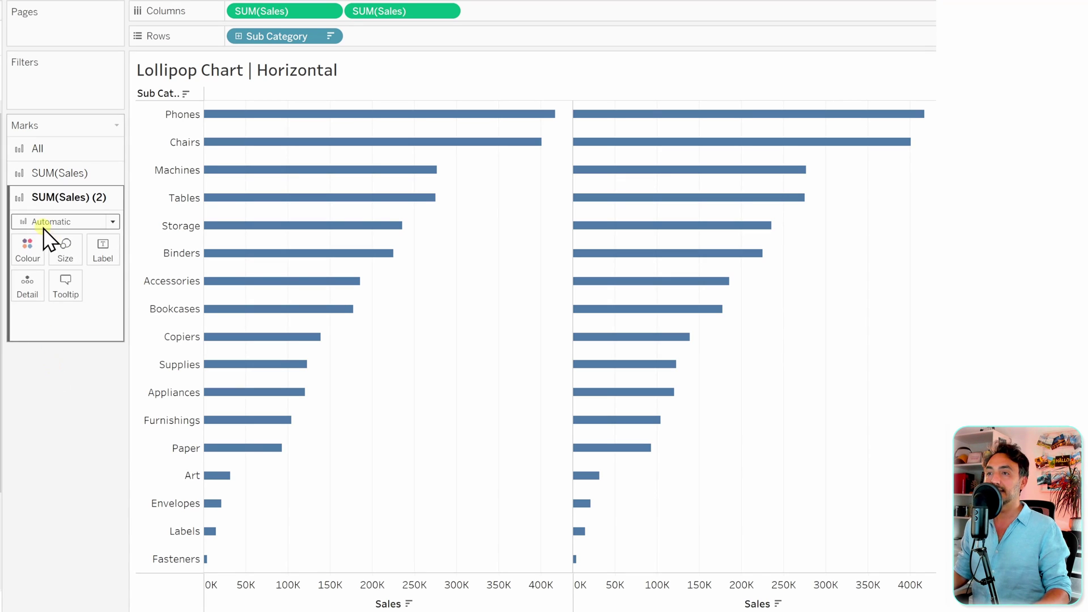
left_click(43, 223)
left_click(49, 320)
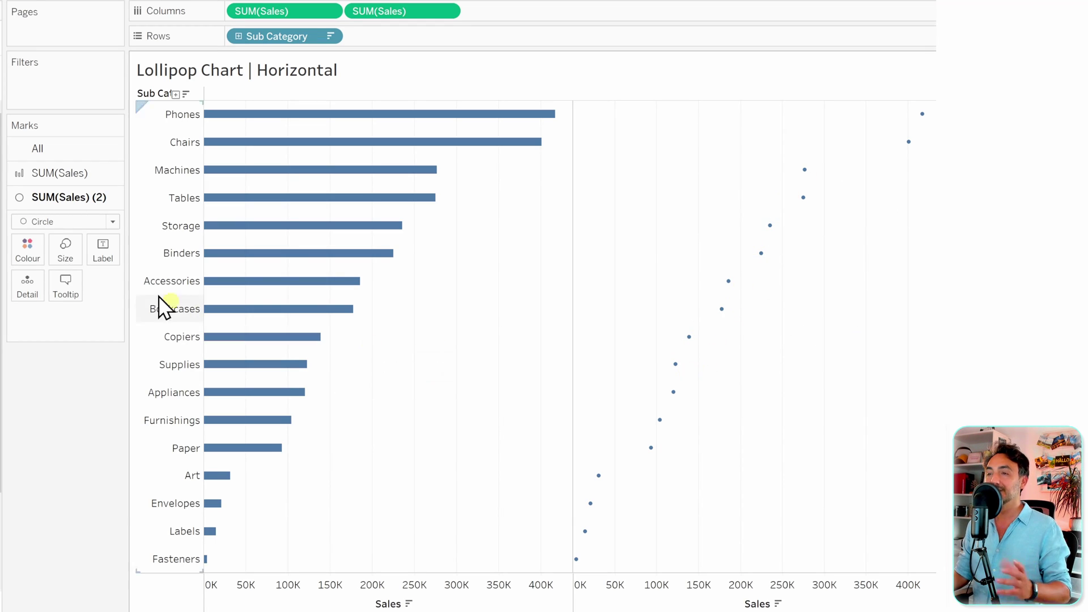
Enlarge the circle marks of the second SUM(Sales) so they are clearly wider than the bars
left_click(66, 249)
left_click_drag(135, 286, 140, 284)
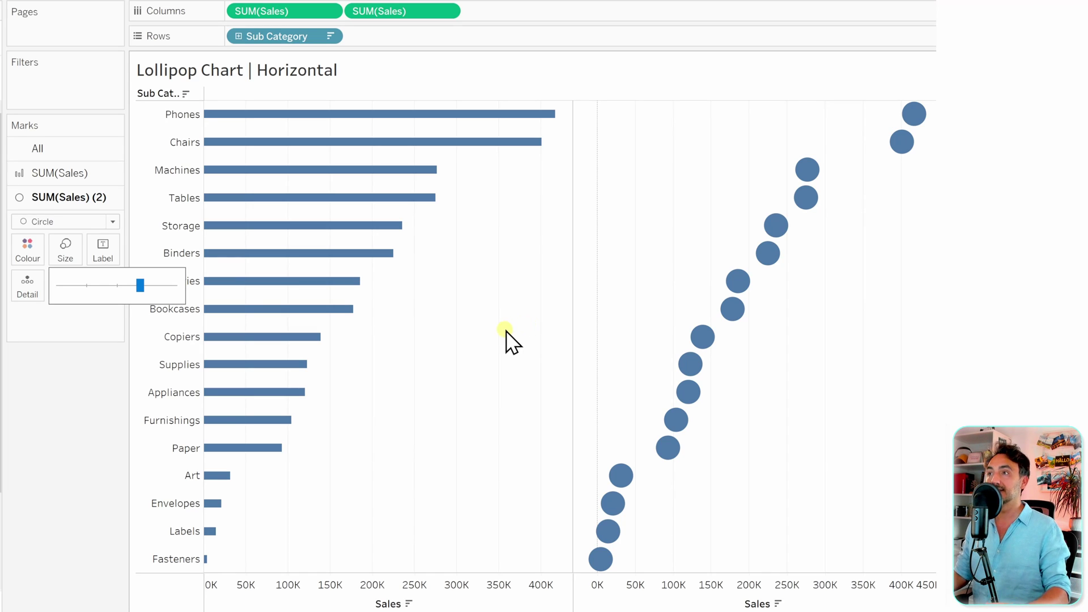
left_click(505, 339)
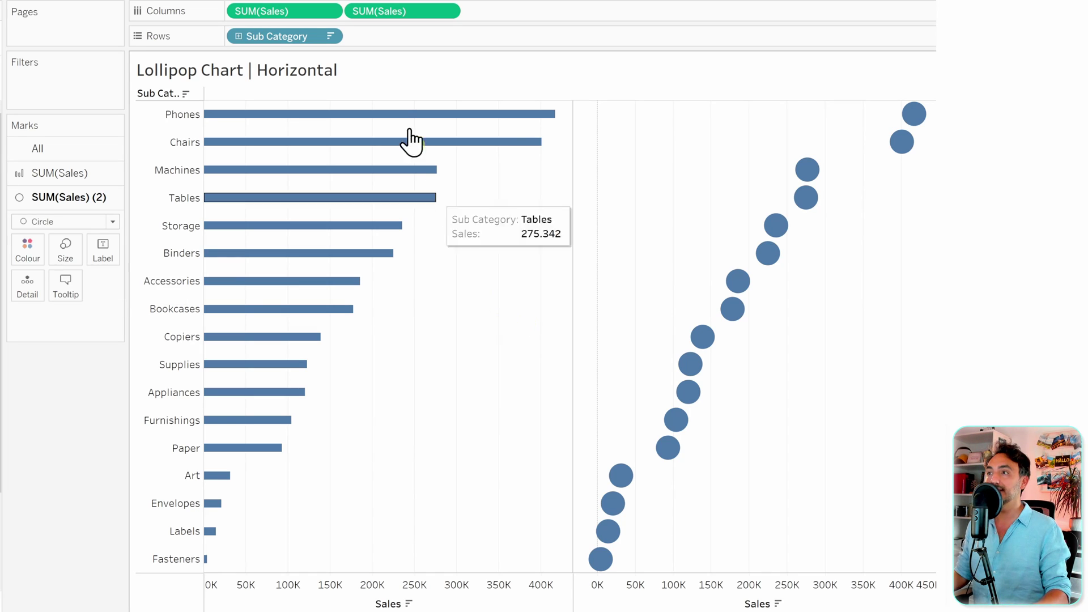
Combine both SUM(Sales) measures in a dual axis and set the first measure's mark type to Bar
right_click(397, 12)
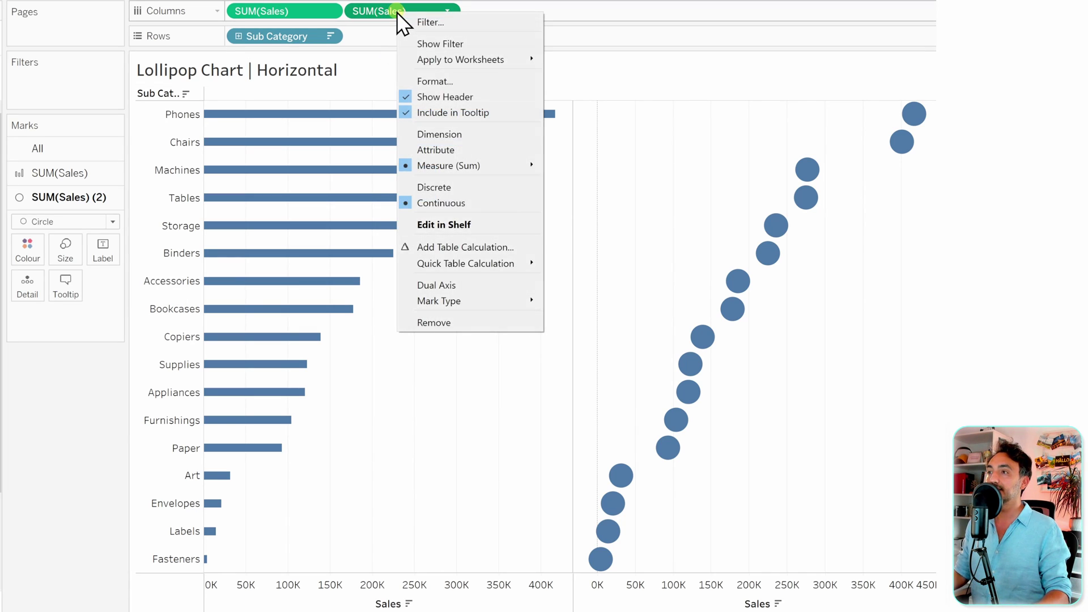
left_click(449, 284)
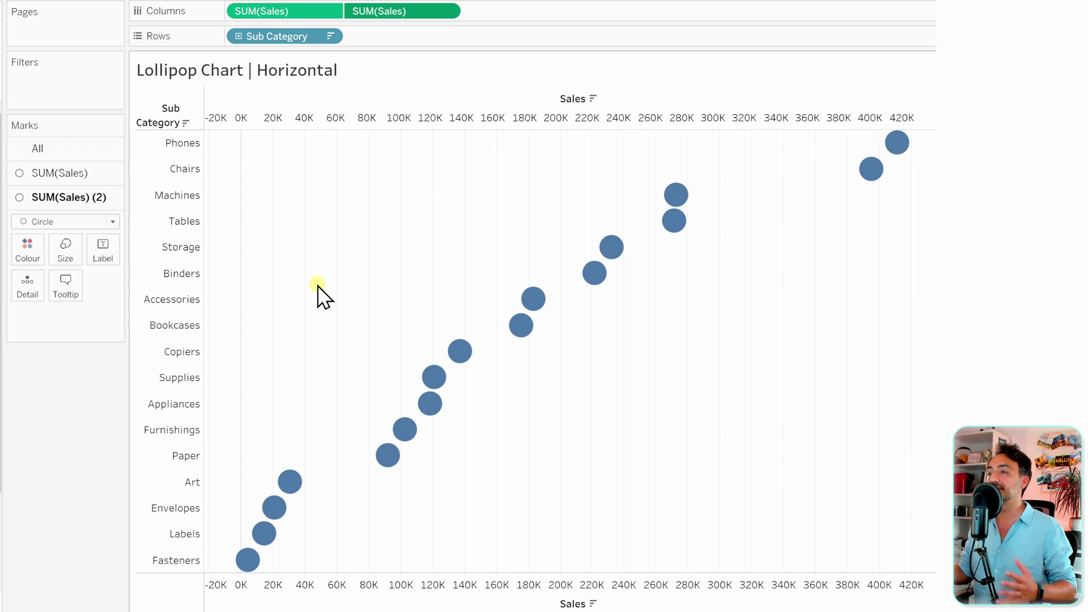
left_click(70, 175)
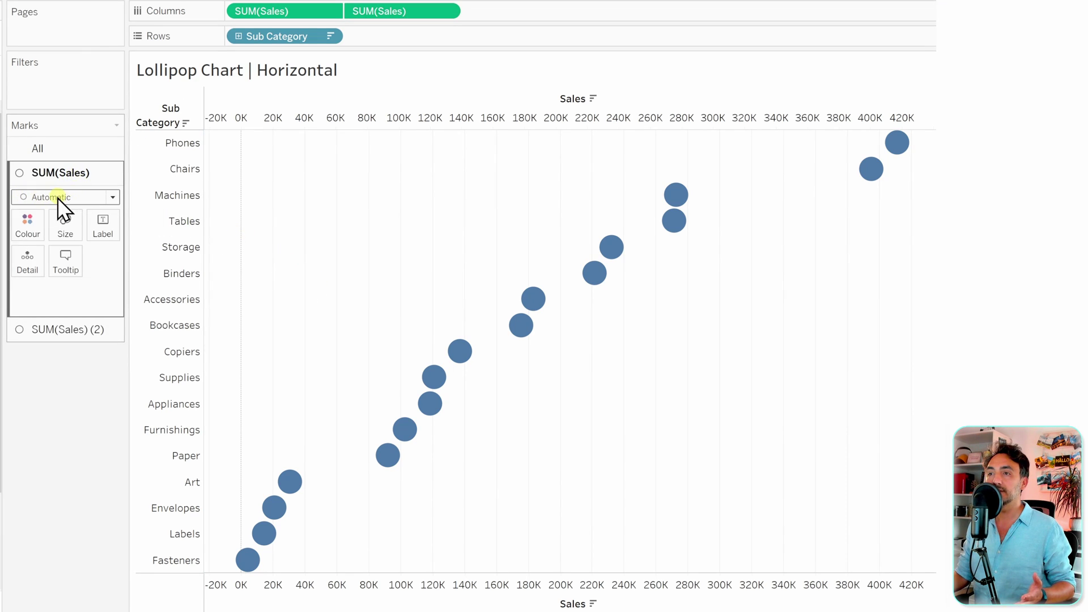
left_click(56, 197)
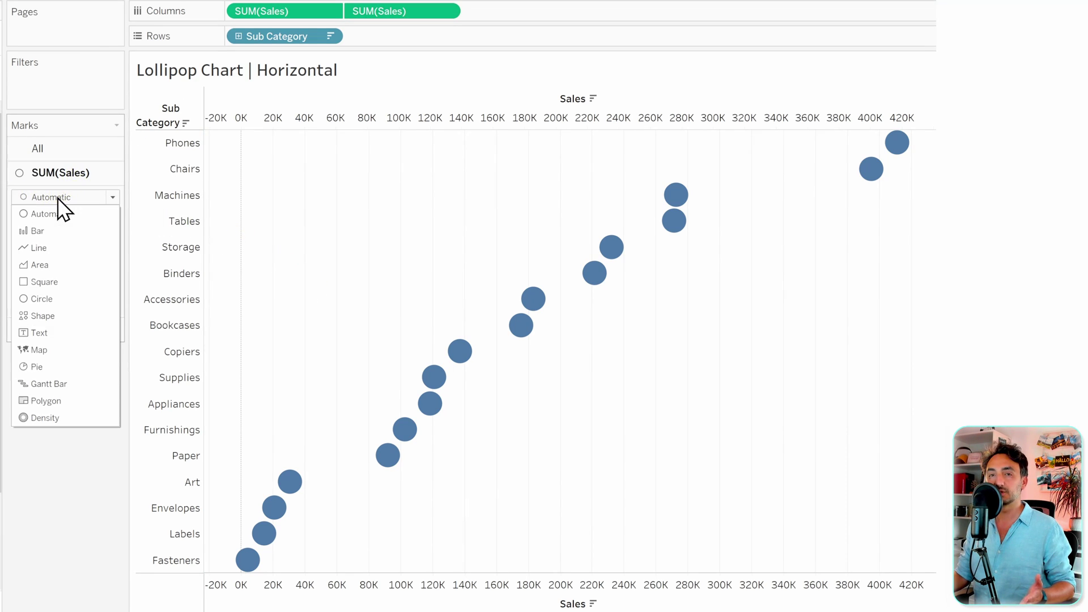
left_click(51, 229)
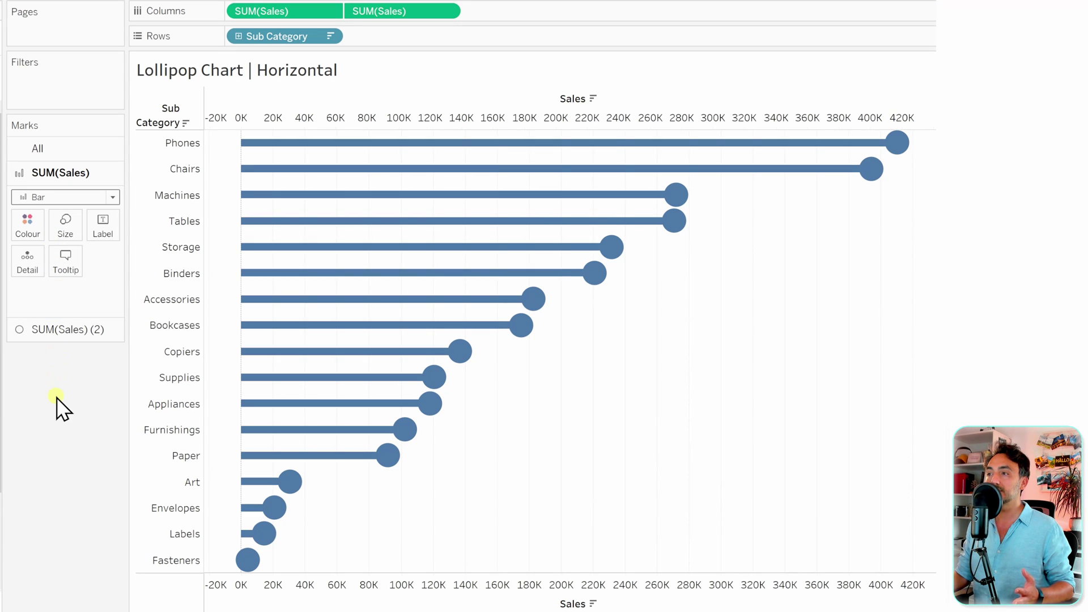
Synchronise the two Sales axes and hide the header of the upper axis
right_click(547, 603)
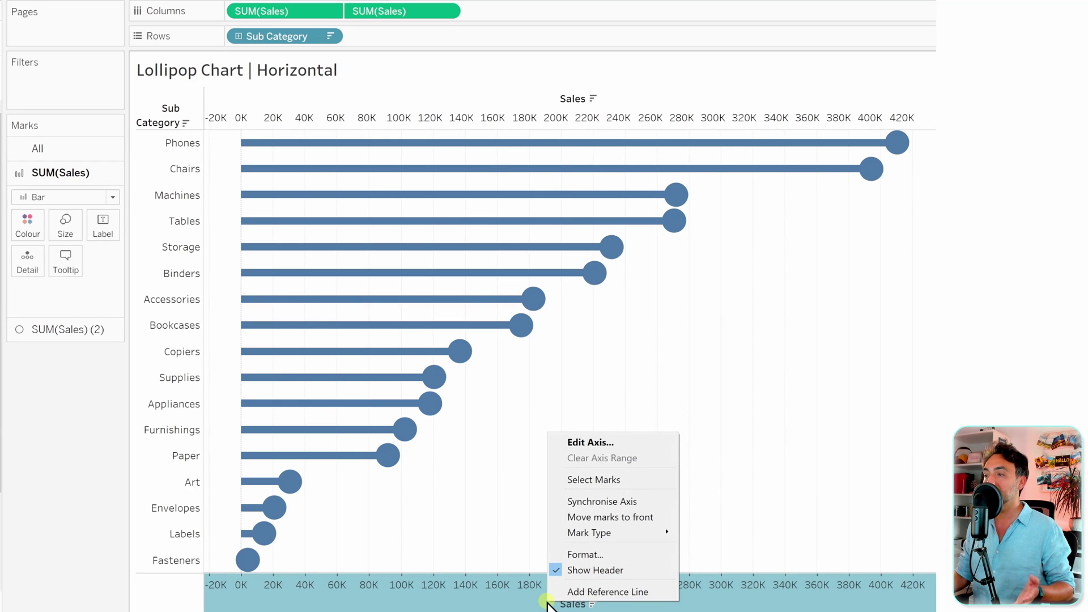
left_click(620, 501)
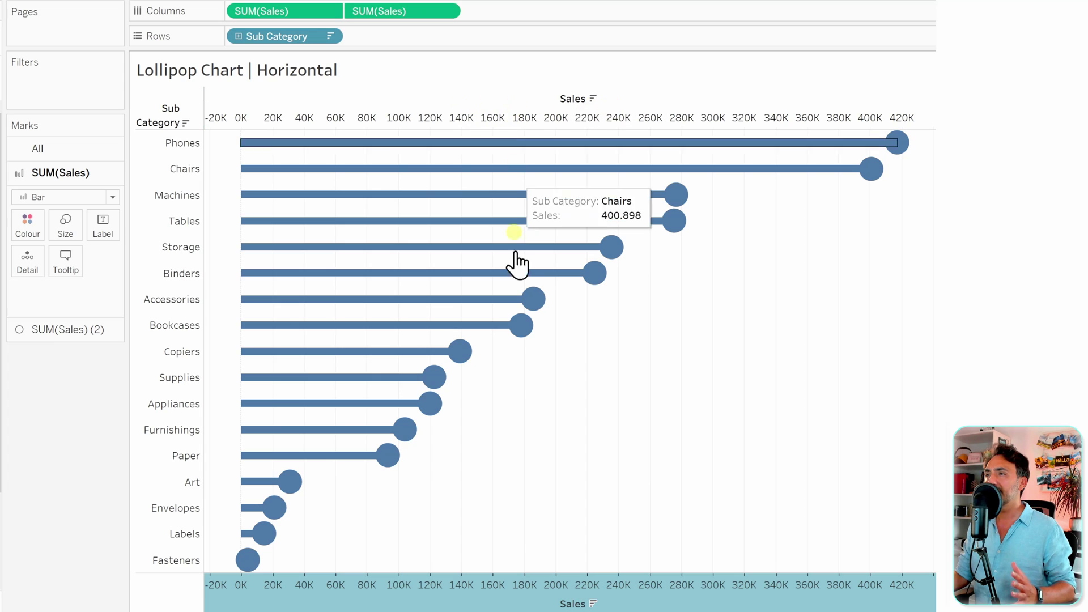
right_click(623, 98)
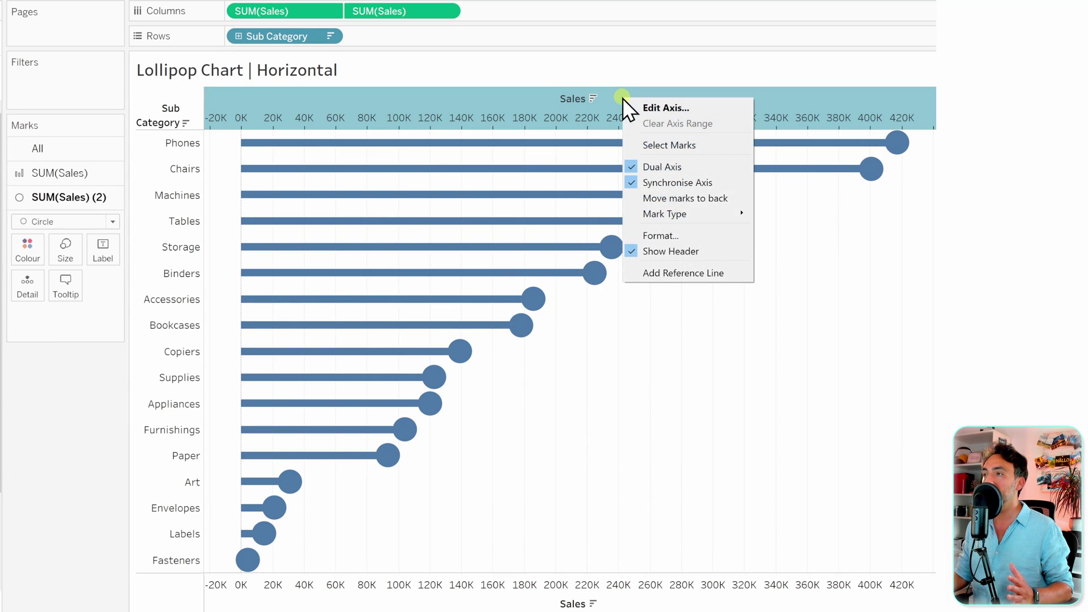
left_click(682, 250)
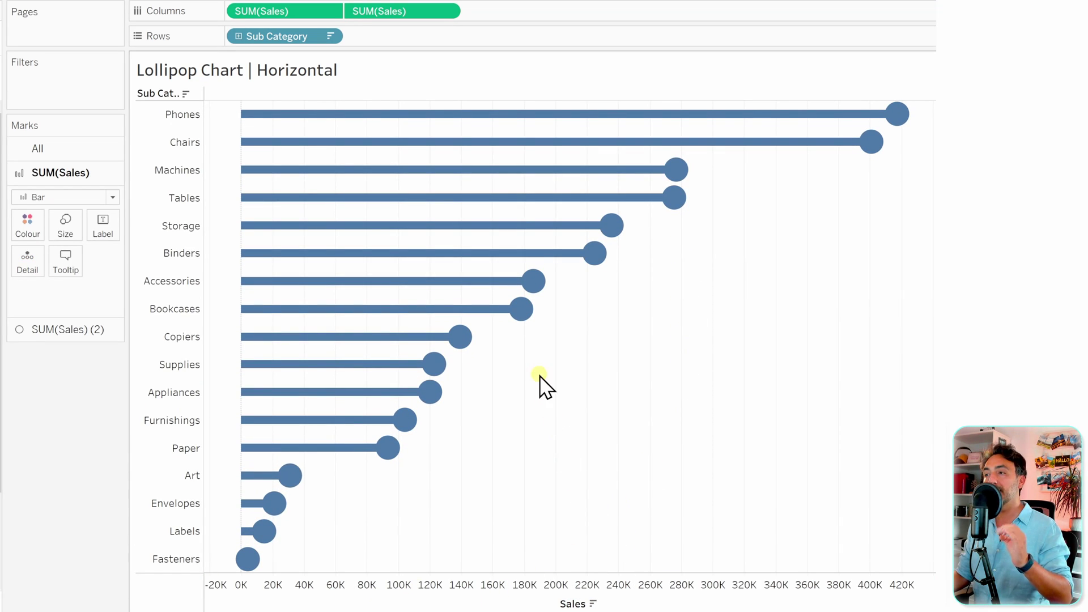
Label the circle marks of the second SUM(Sales) with Sub Category
mouse_move(528, 317)
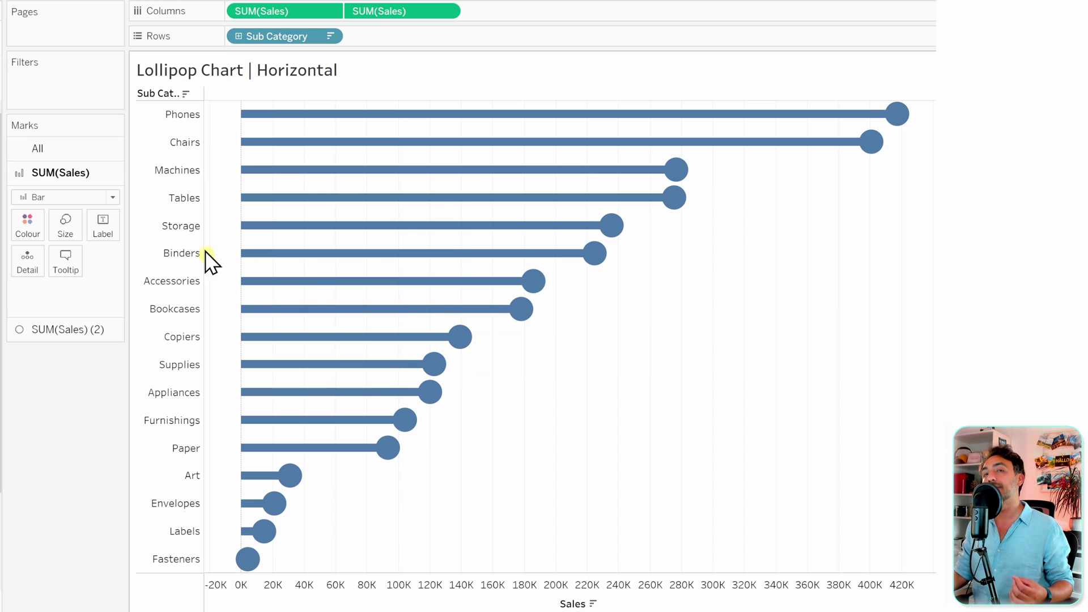
mouse_move(471, 371)
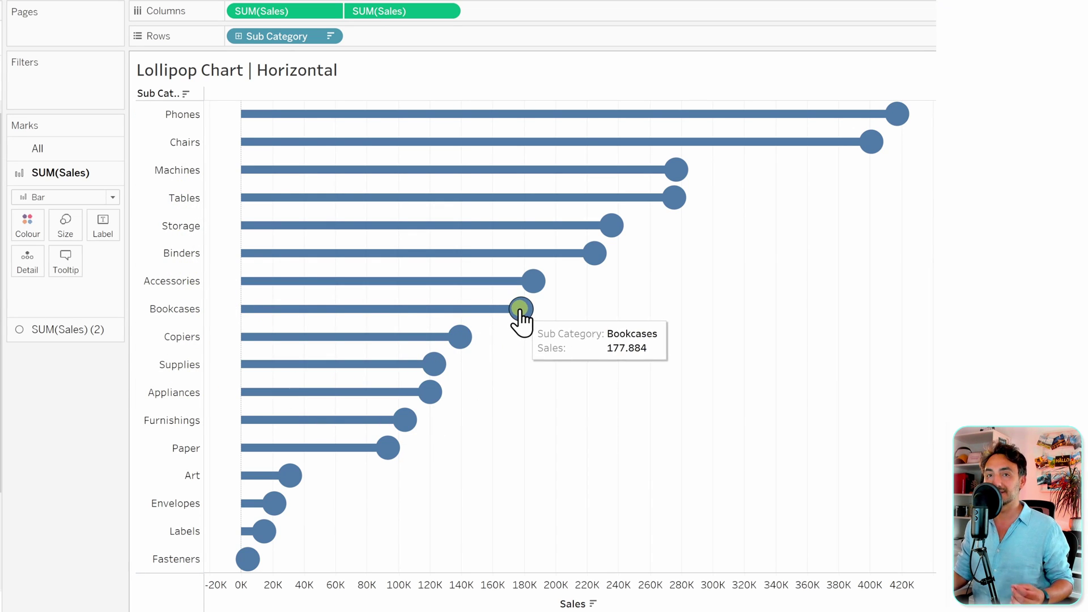
left_click(79, 332)
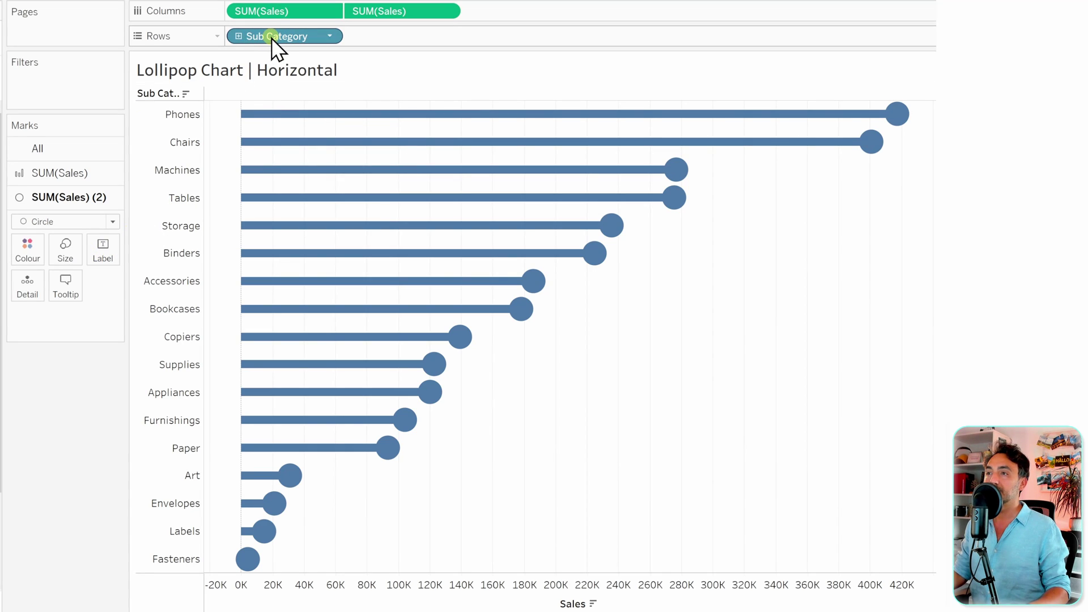
left_click_drag(272, 38, 112, 255)
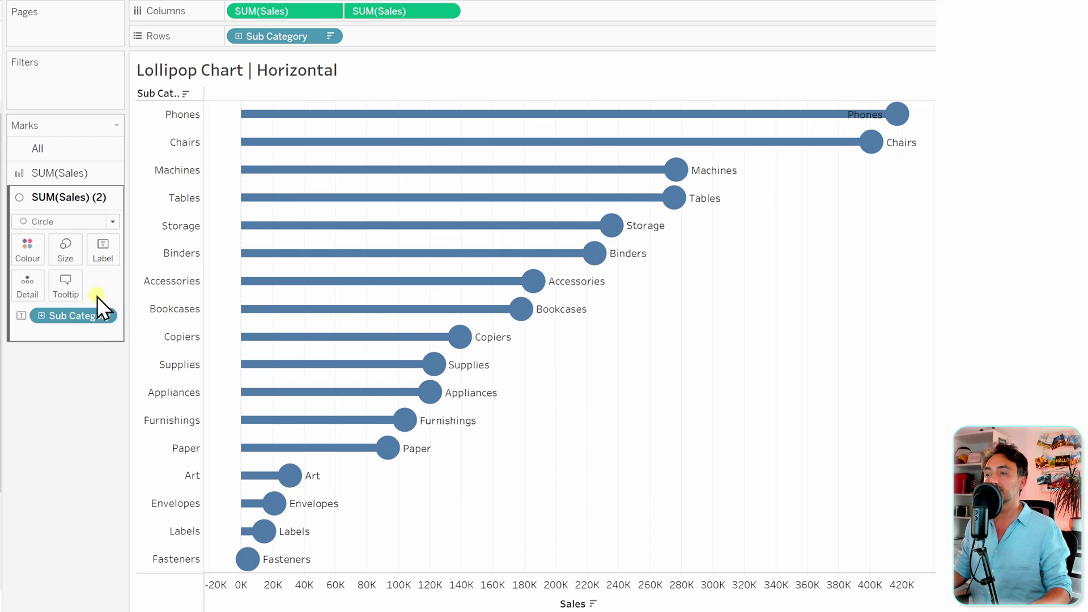
Hide the Sub Category row headers and colour all bars and circles by SUM(Sales)
mouse_move(304, 478)
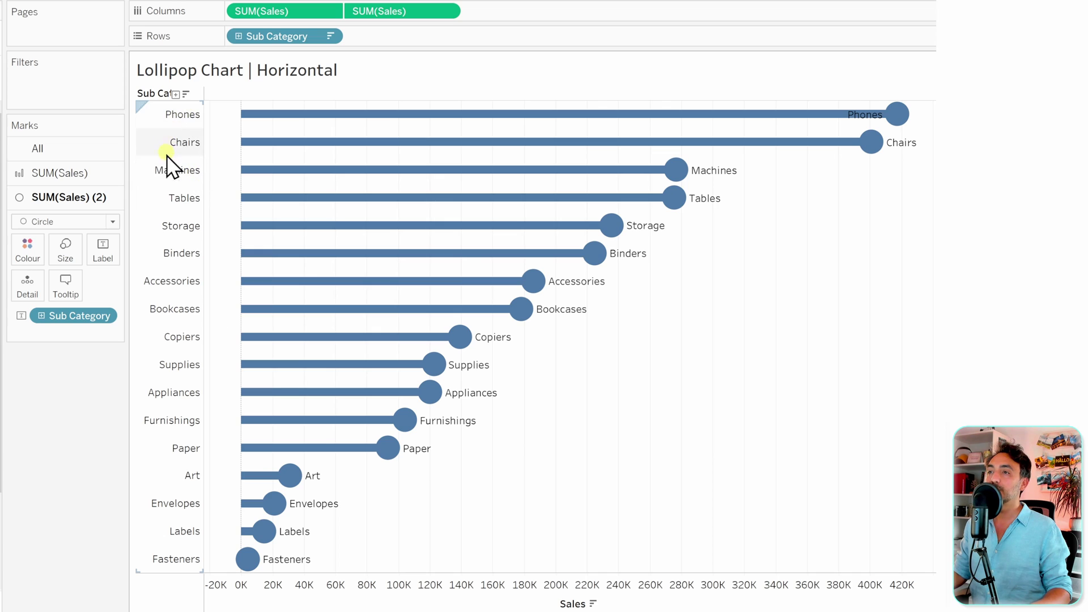
left_click(141, 174)
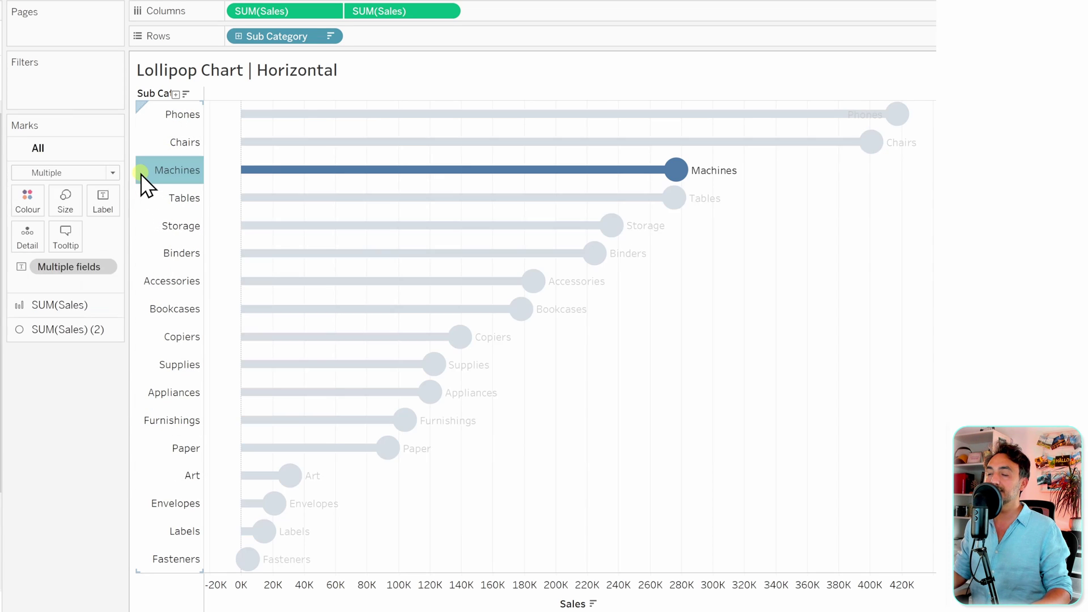
right_click(140, 173)
left_click(210, 290)
left_click(654, 431)
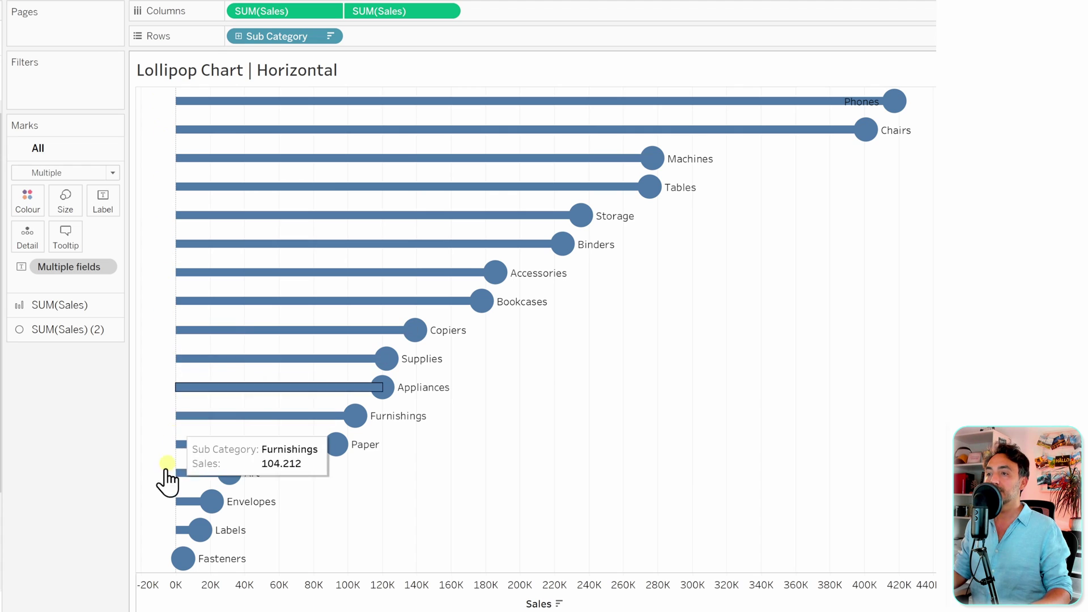
mouse_move(217, 564)
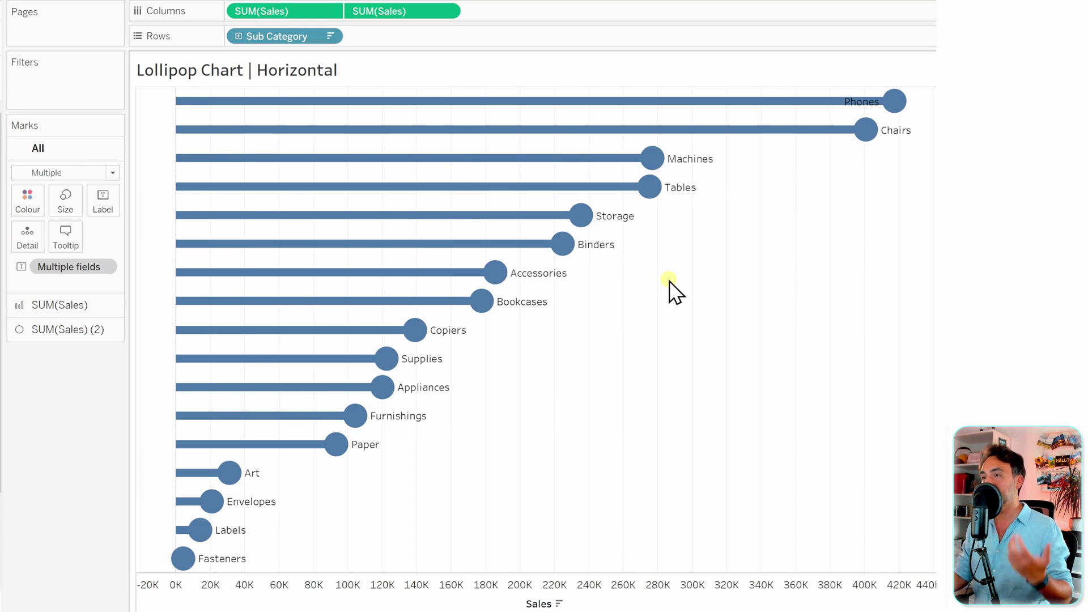
mouse_move(260, 16)
left_mouse_down()
mouse_move(121, 170)
mouse_move(35, 200)
left_mouse_up()
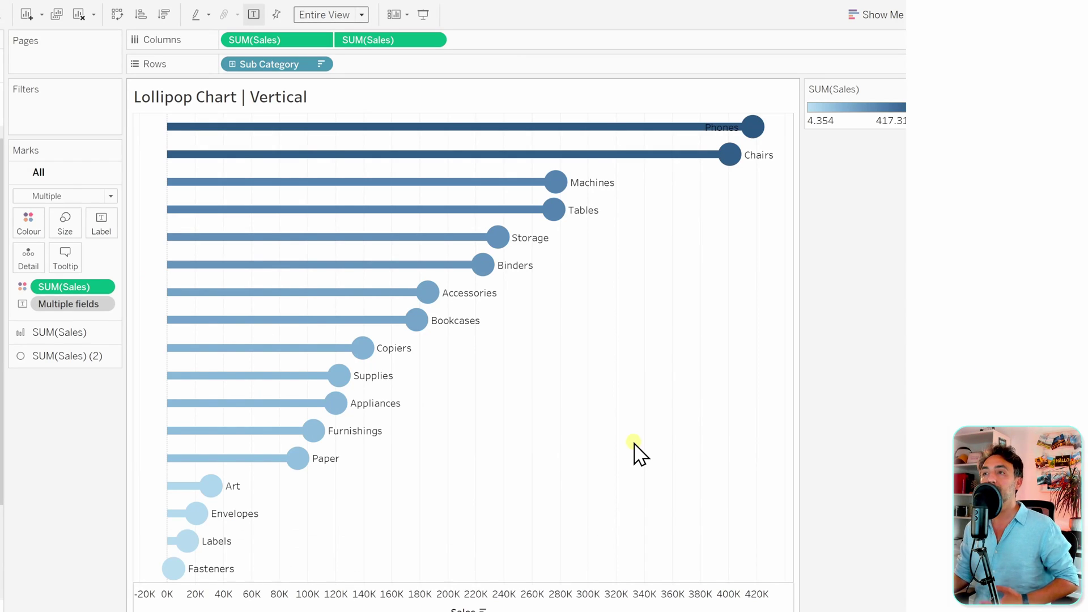
Swap rows and columns on the Lollipop Chart | Vertical sheet and shrink the circle marks
left_click(117, 16)
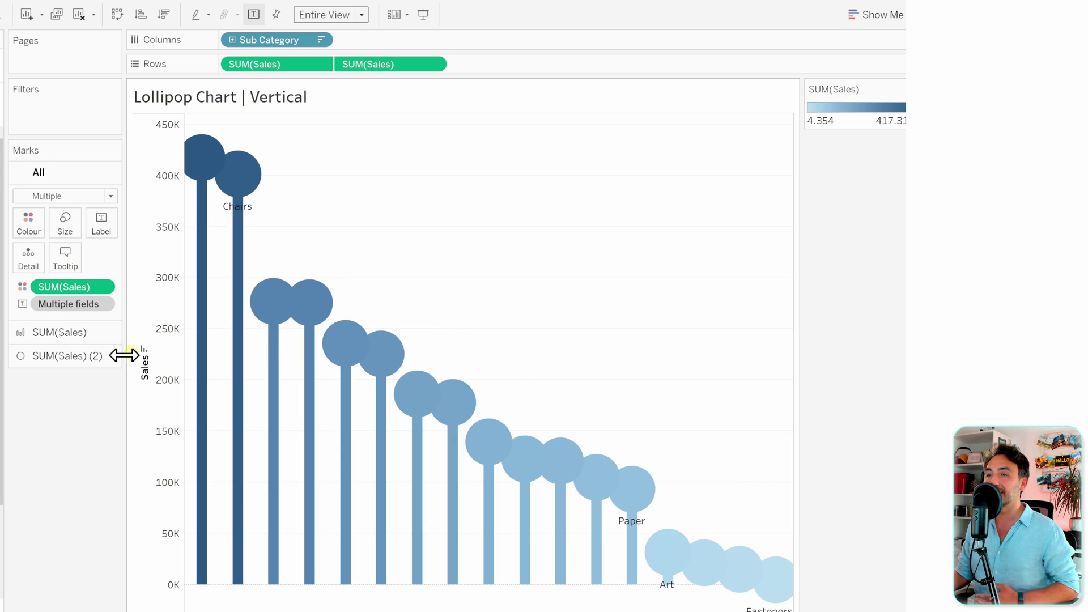
left_click(72, 356)
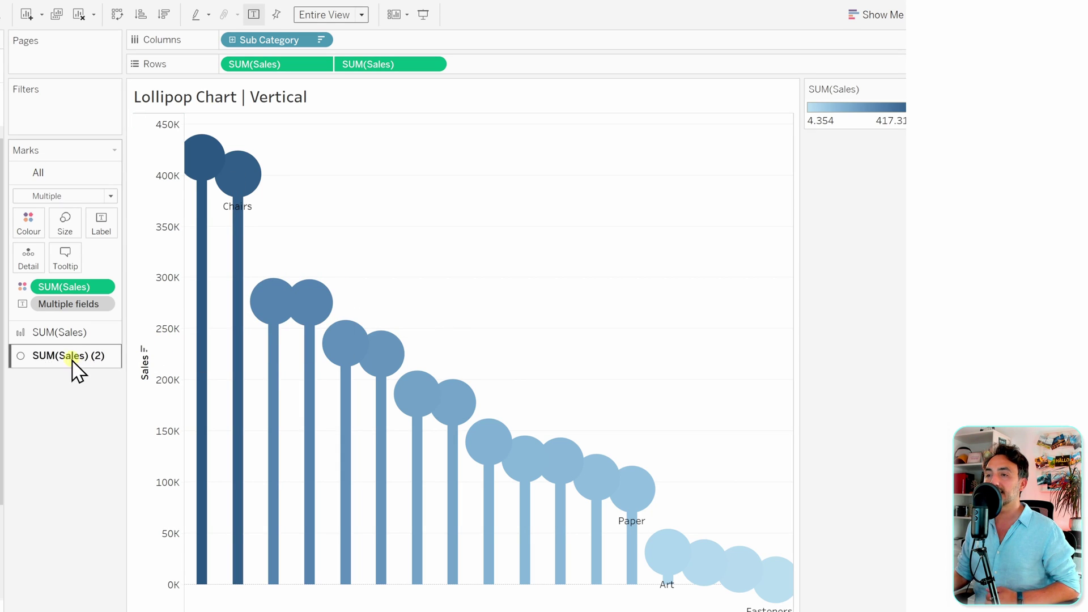
left_click(65, 270)
left_click(112, 305)
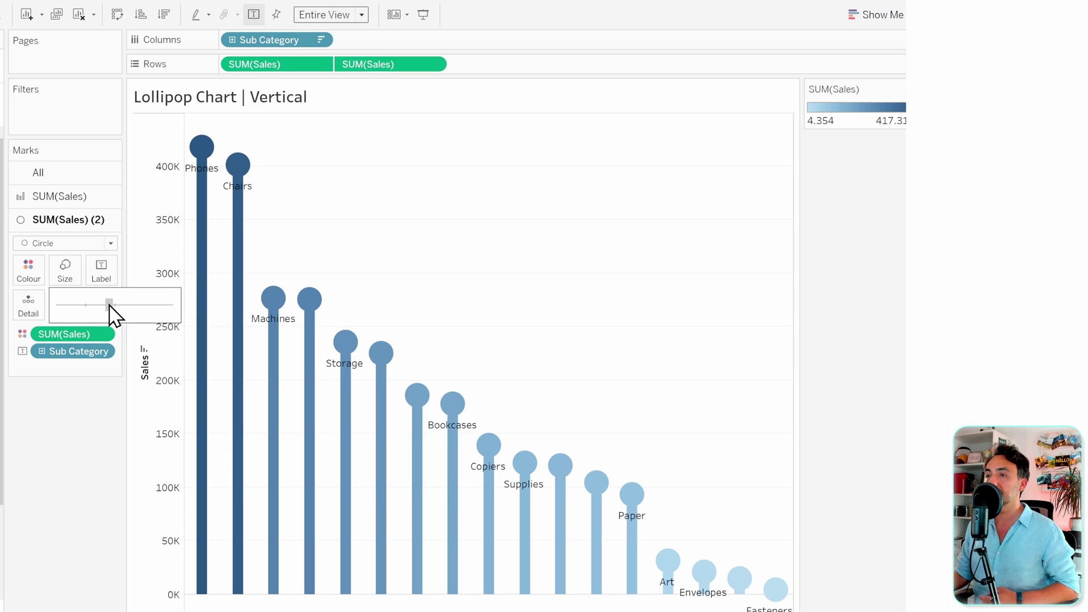
left_click_drag(111, 306, 109, 306)
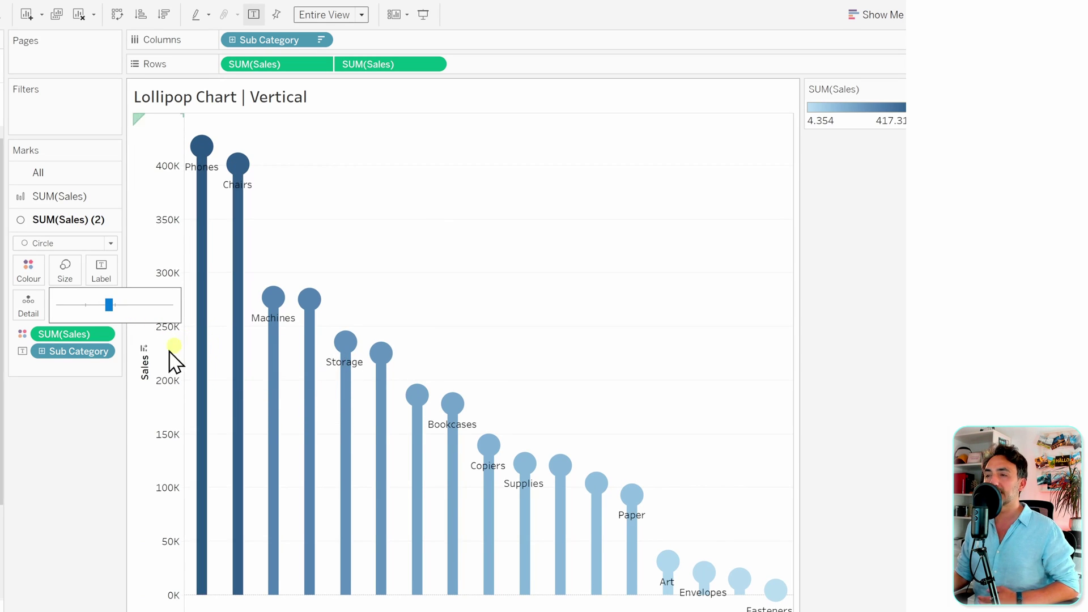
left_click(85, 413)
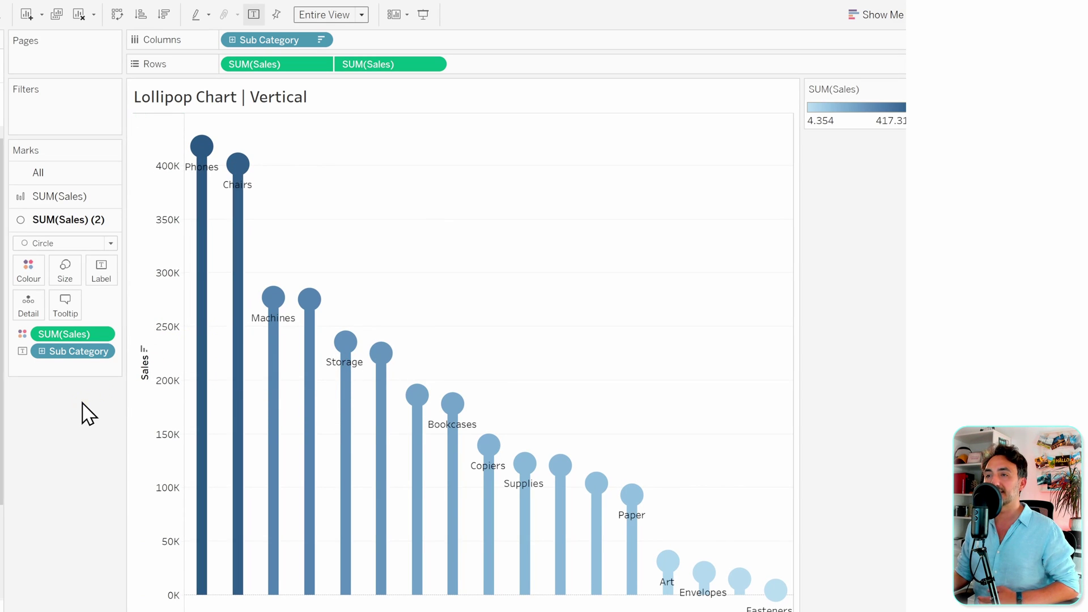
Reduce the size of the vertical lollipop chart's bars to thin stems
left_click(65, 199)
left_click(64, 254)
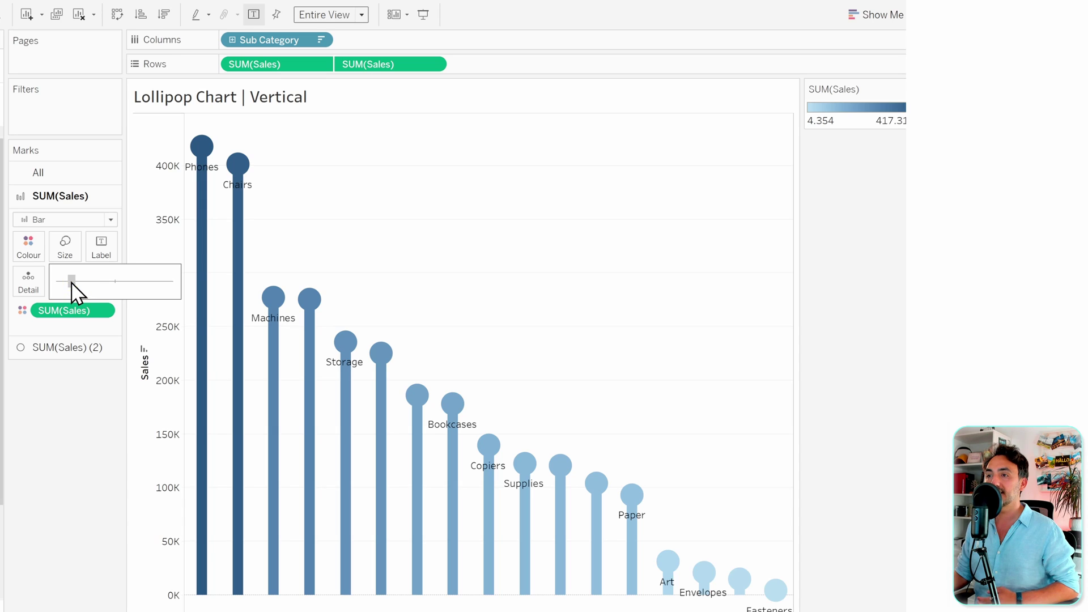
left_click_drag(71, 281, 70, 281)
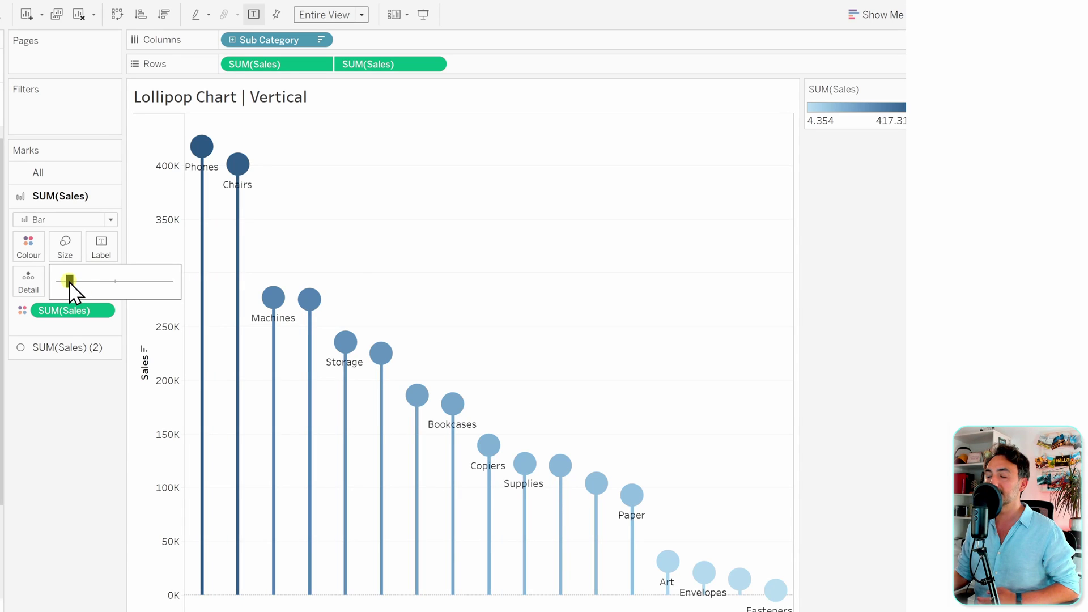
left_click(73, 396)
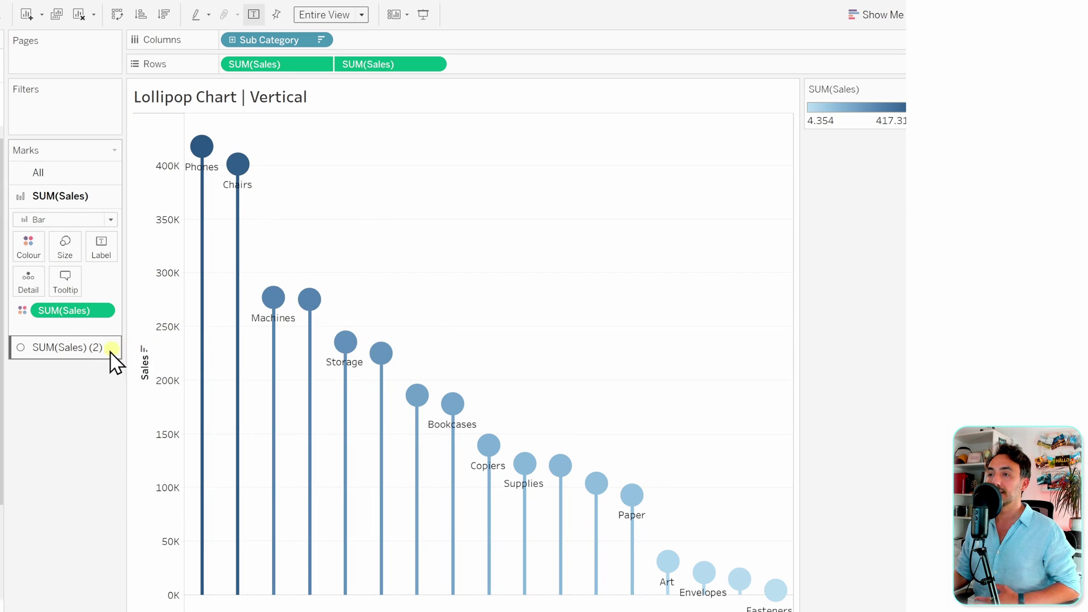
Align the Sub Category labels of the second SUM(Sales) circle marks to the top vertically
left_click(82, 349)
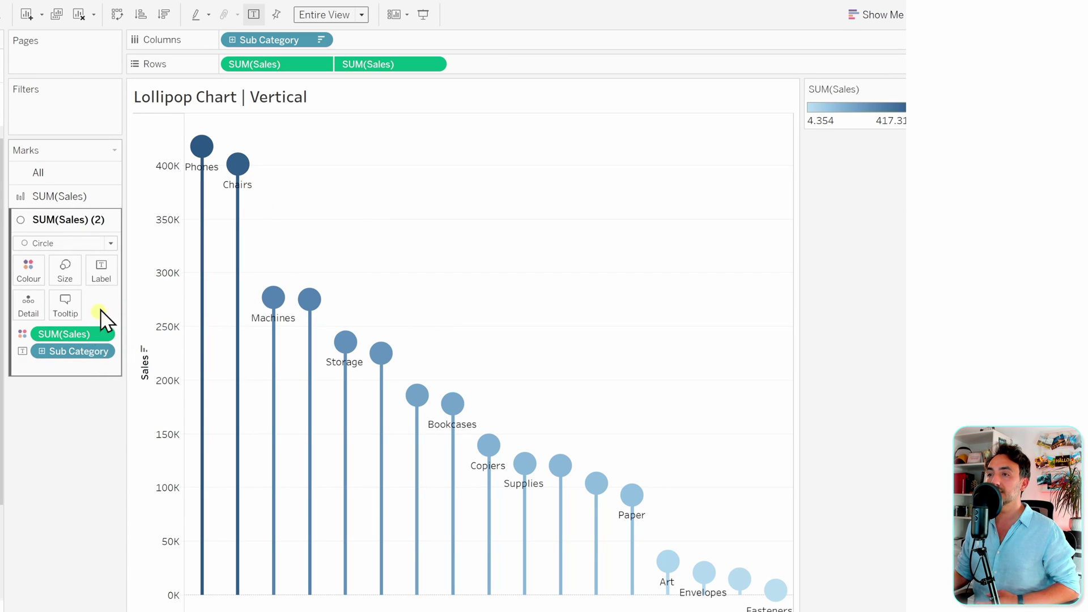
left_click(102, 271)
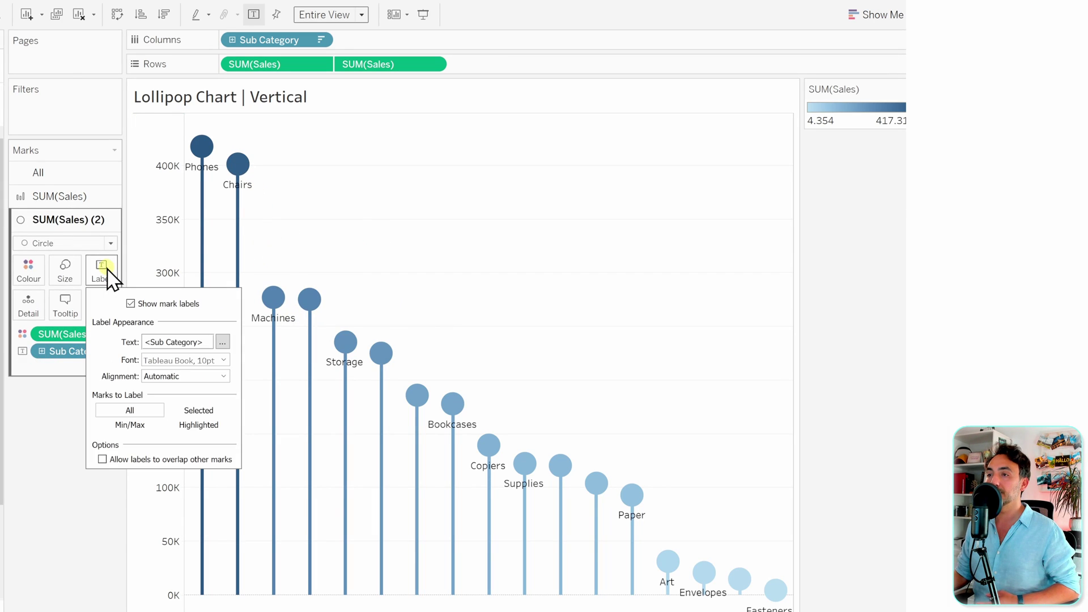
left_click(170, 377)
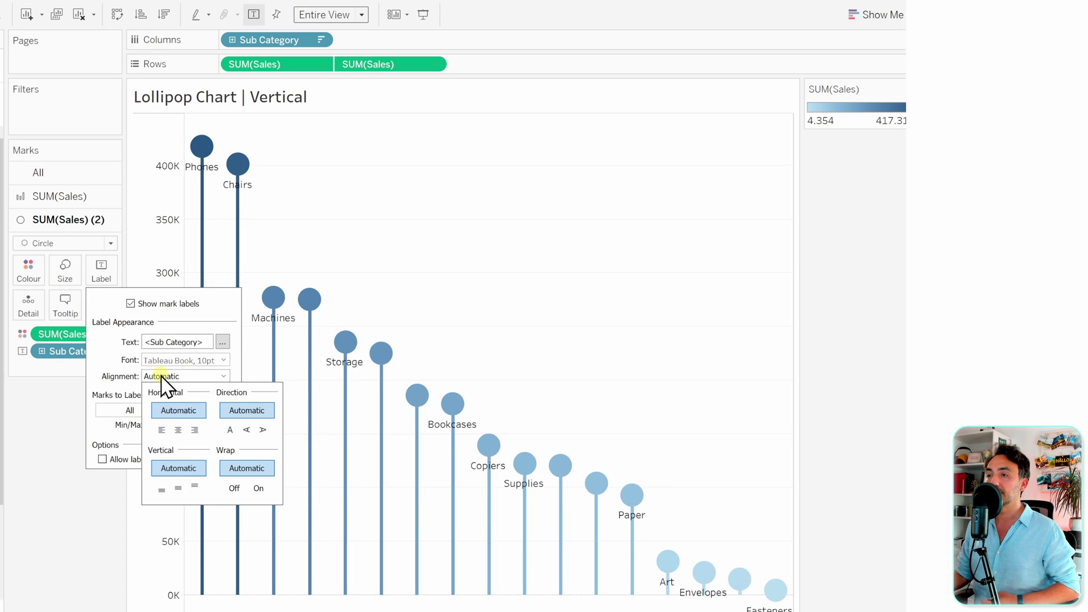
left_click(194, 487)
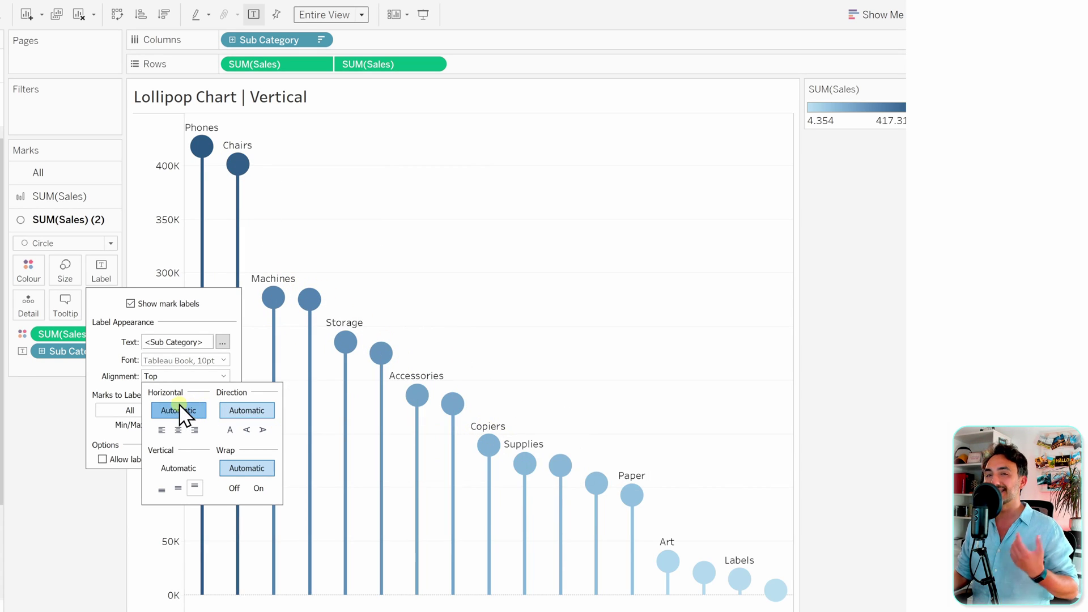
left_click(122, 363)
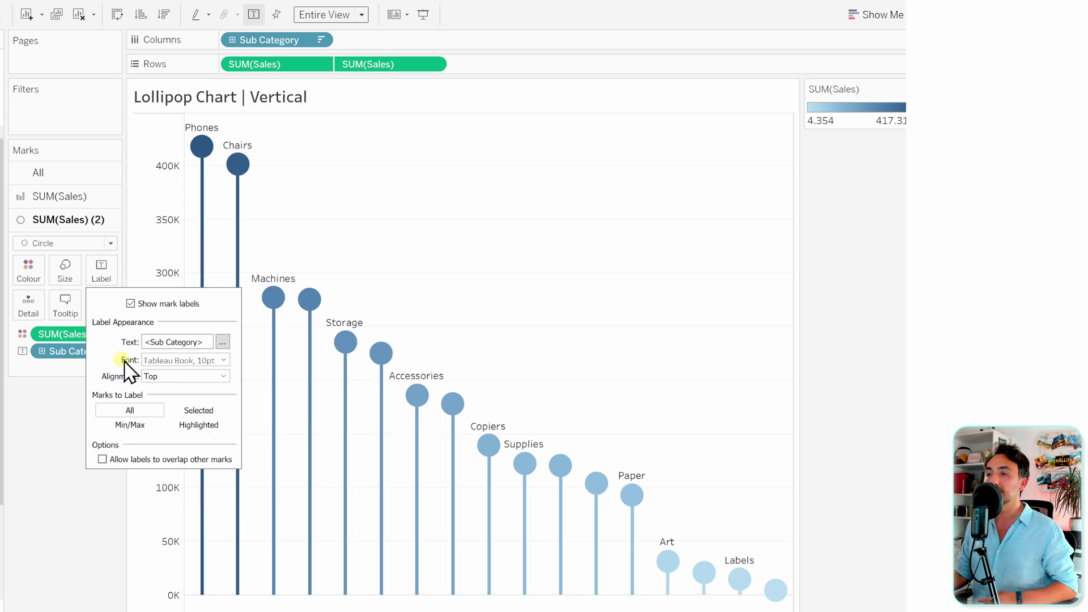
Reduce the font size of the circle marks' labels to 8 pt
left_click(159, 360)
left_click(176, 398)
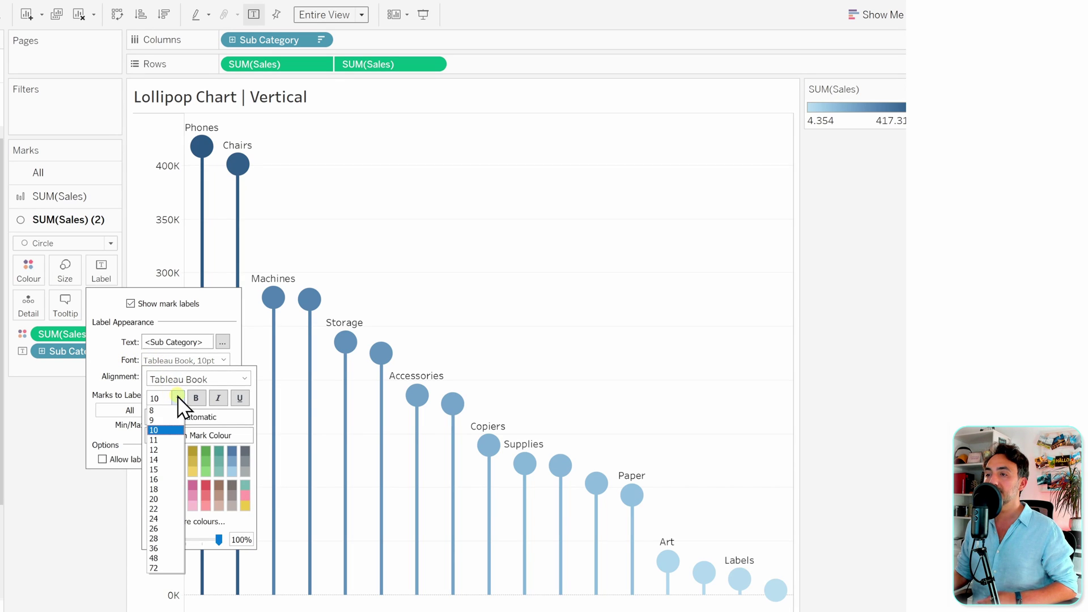
left_click(165, 411)
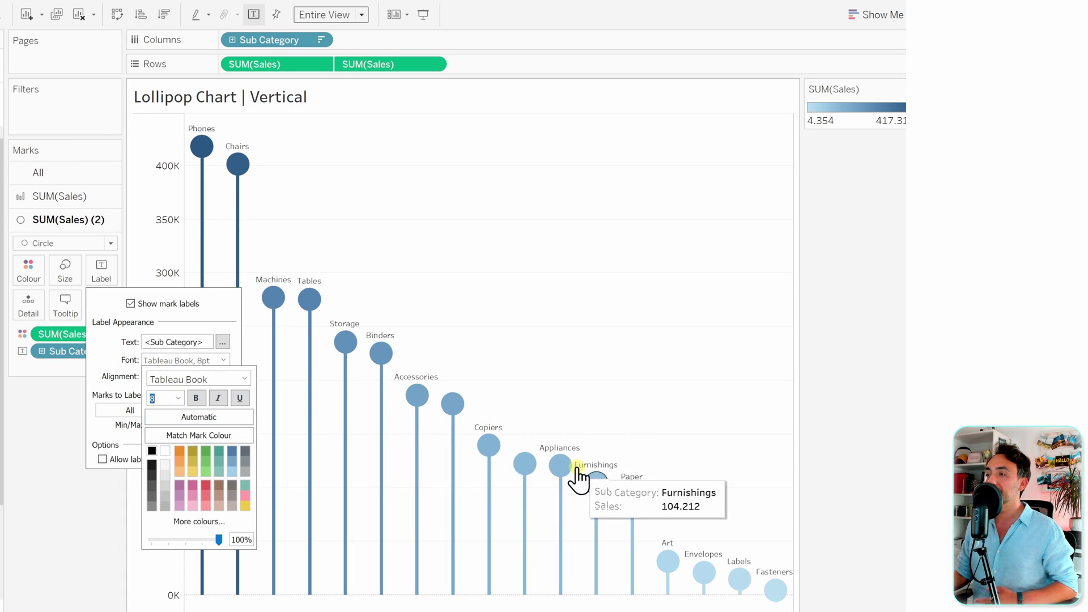
left_click(54, 441)
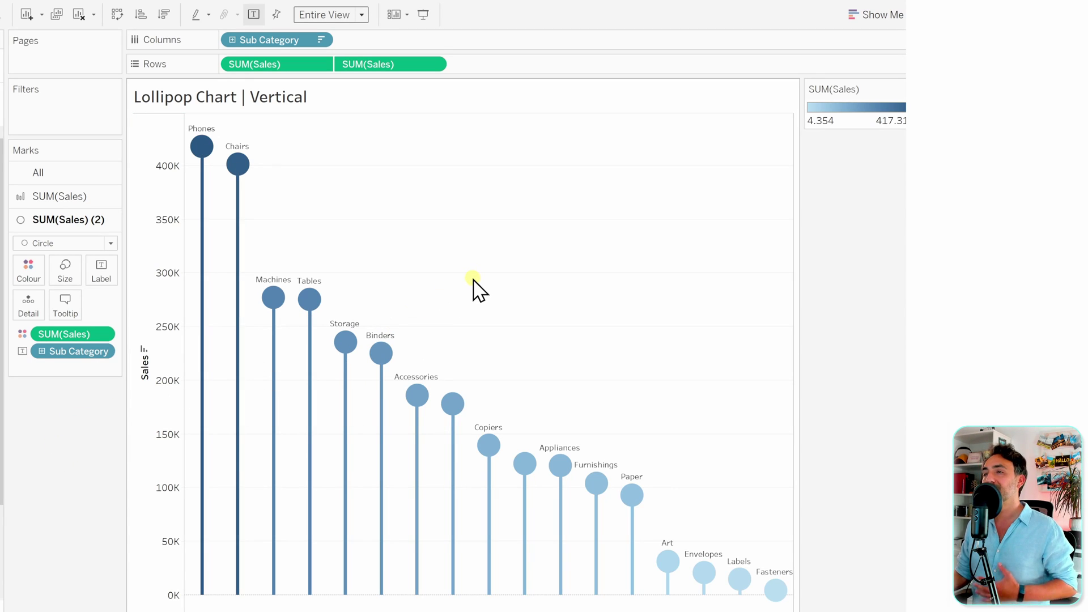
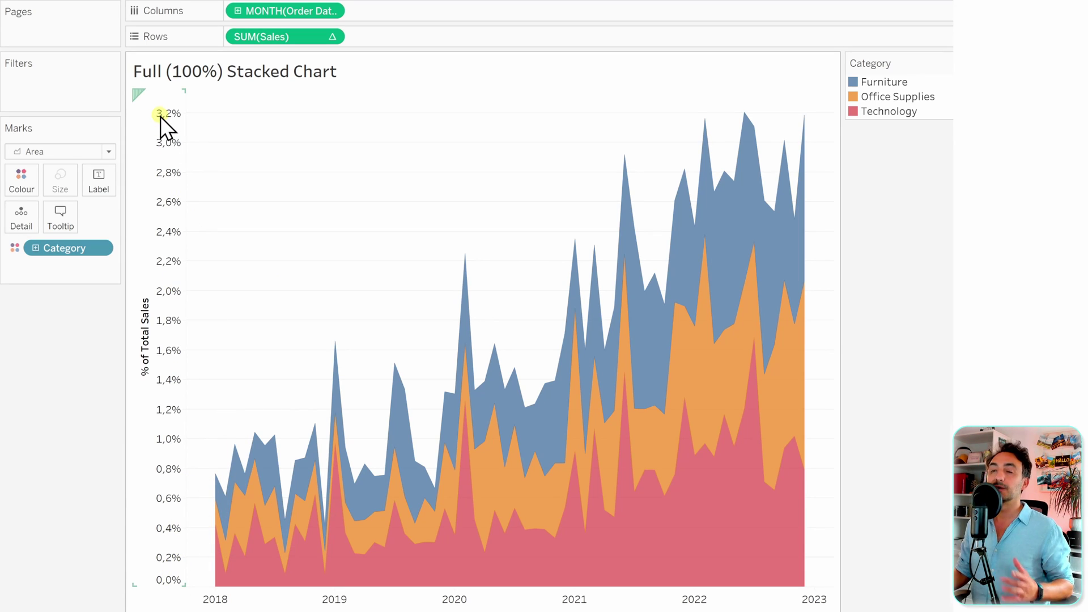
Edit the percent-of-total table calculation of SUM(Sales) to compute using specific dimensions with only Category ticked
right_click(280, 36)
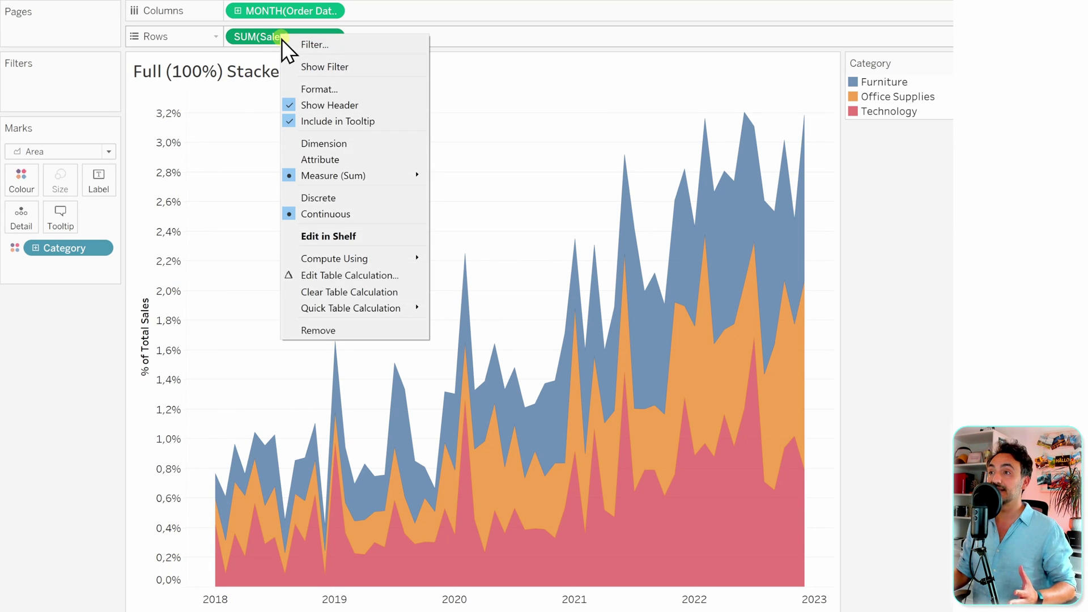
left_click(368, 275)
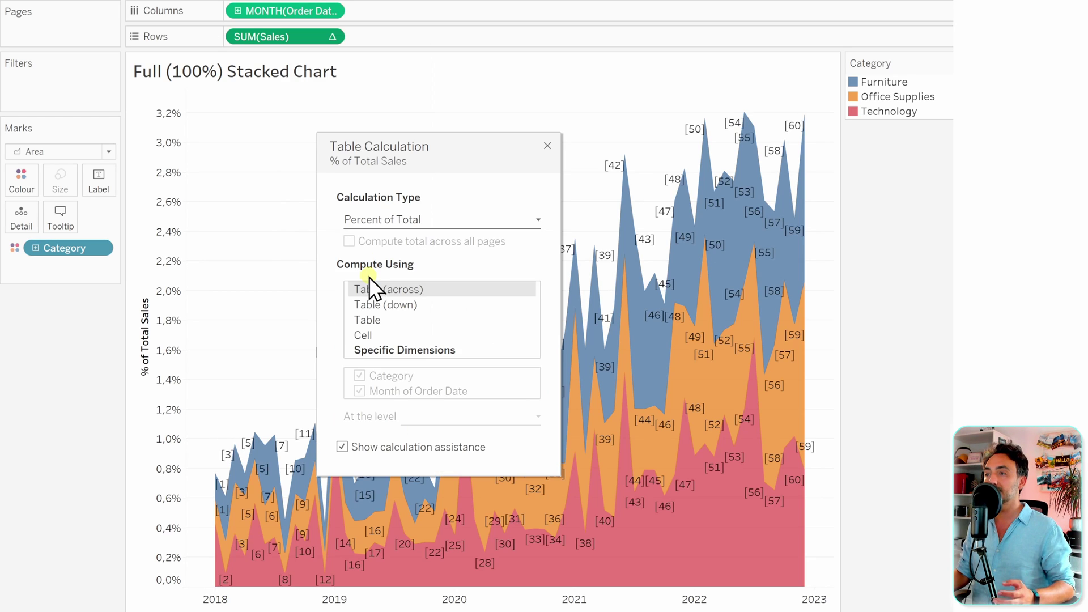
left_click(407, 349)
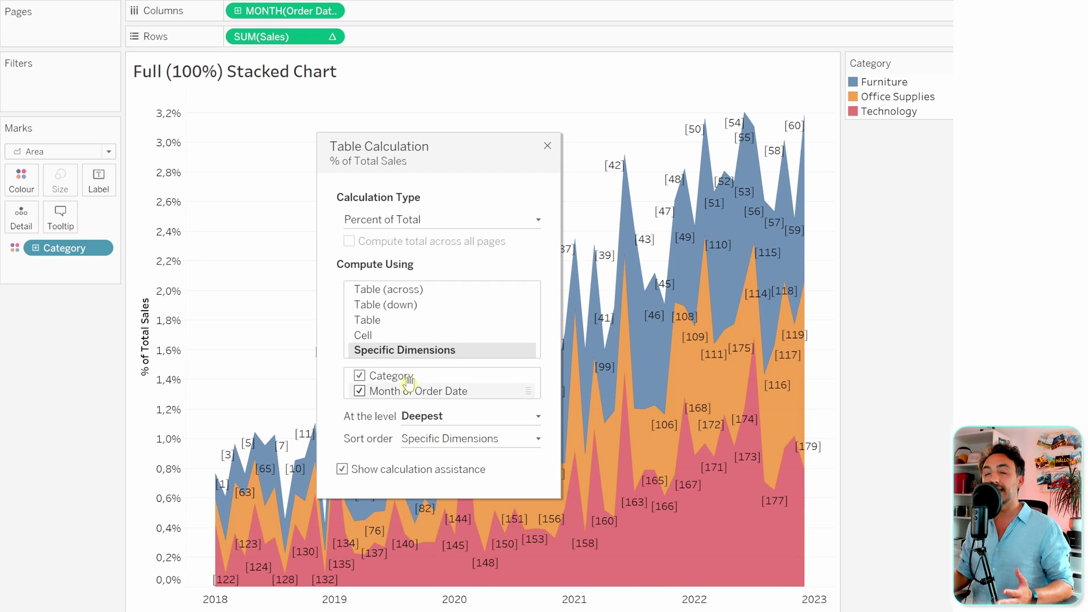
left_click(359, 392)
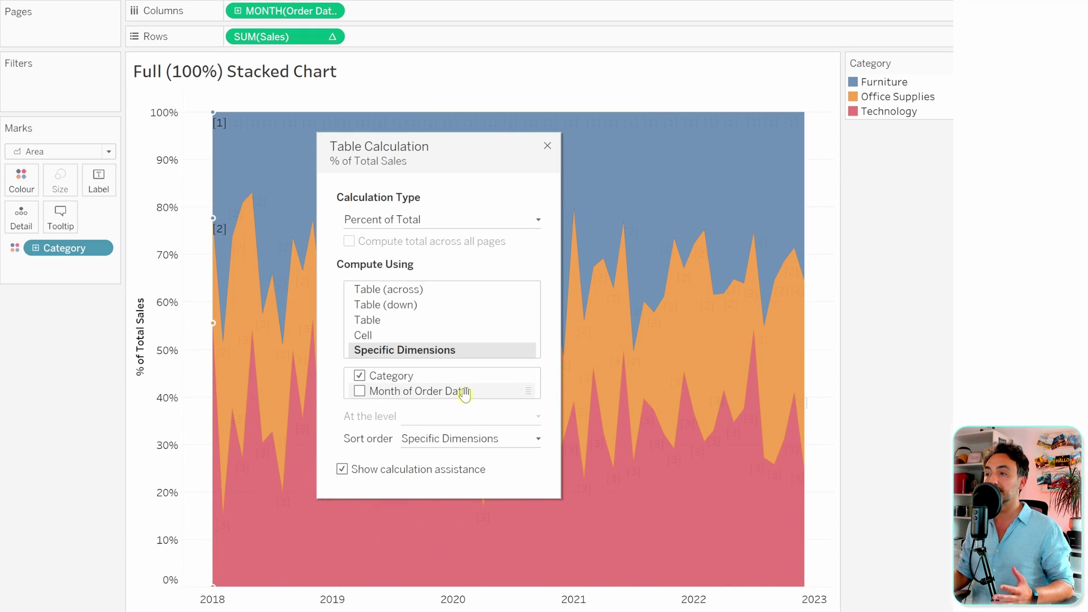
left_click(547, 147)
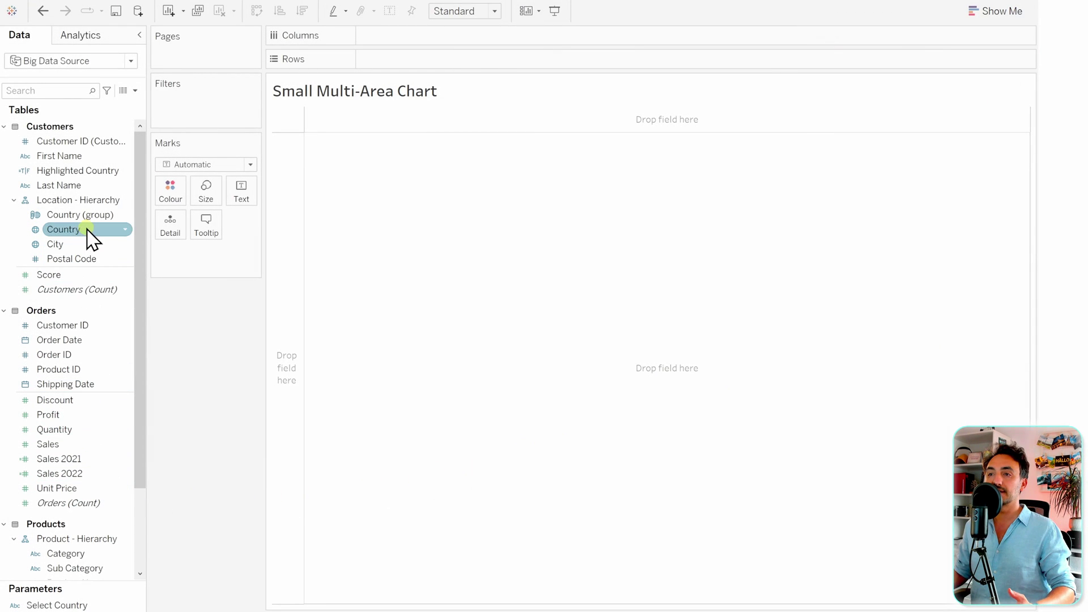
On the Small Multi-Area Chart sheet, put Country and Order Date on columns and Category on rows, fitted to Entire View
left_click_drag(86, 232, 399, 36)
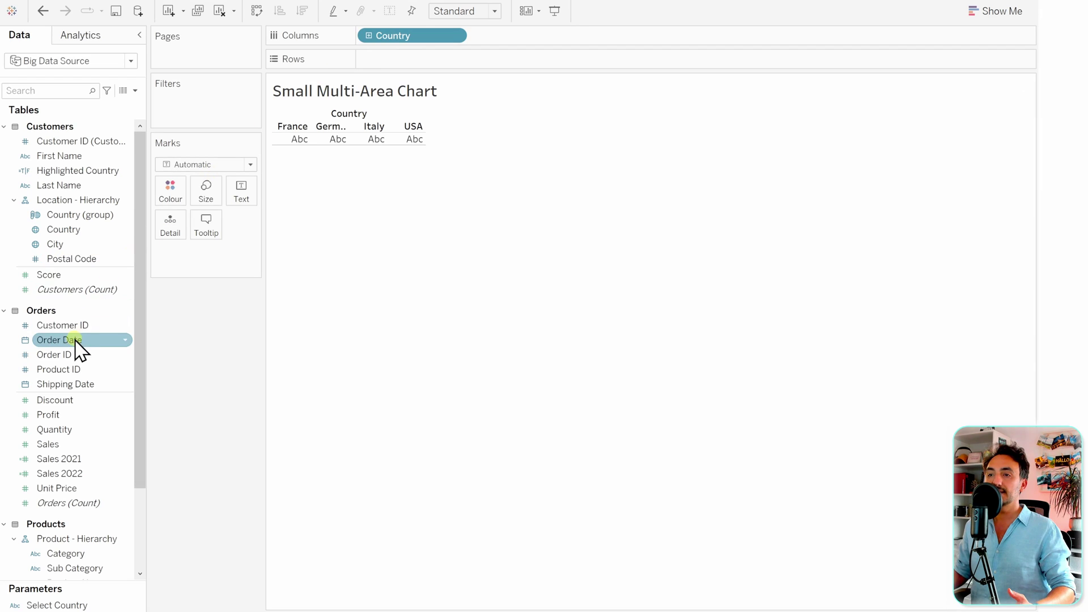
left_click_drag(76, 341, 541, 37)
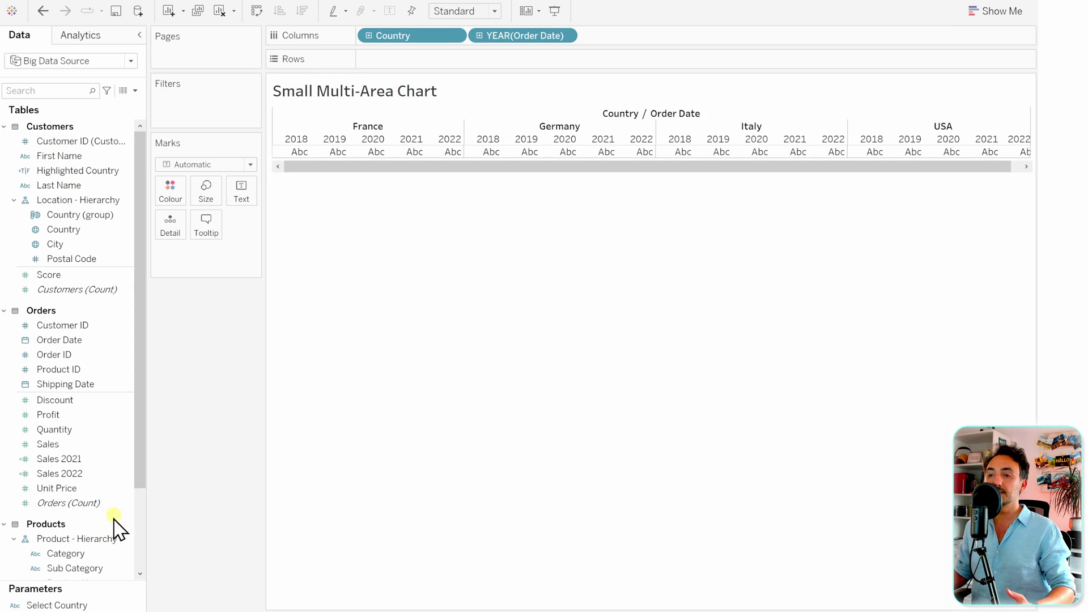
left_click(82, 555)
left_click_drag(84, 568, 400, 63)
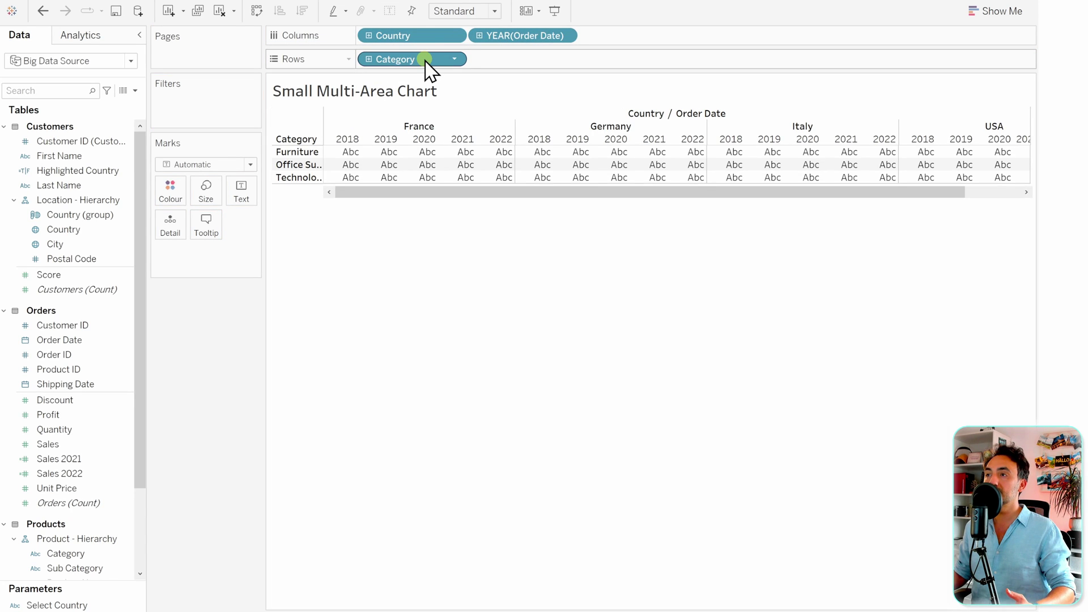
left_click(469, 11)
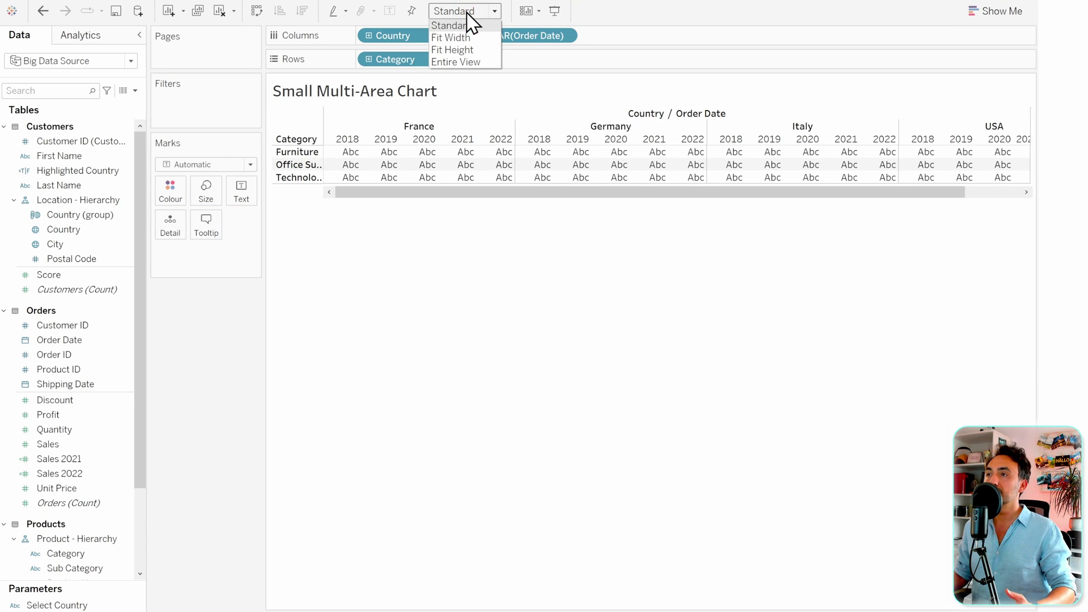
left_click(471, 64)
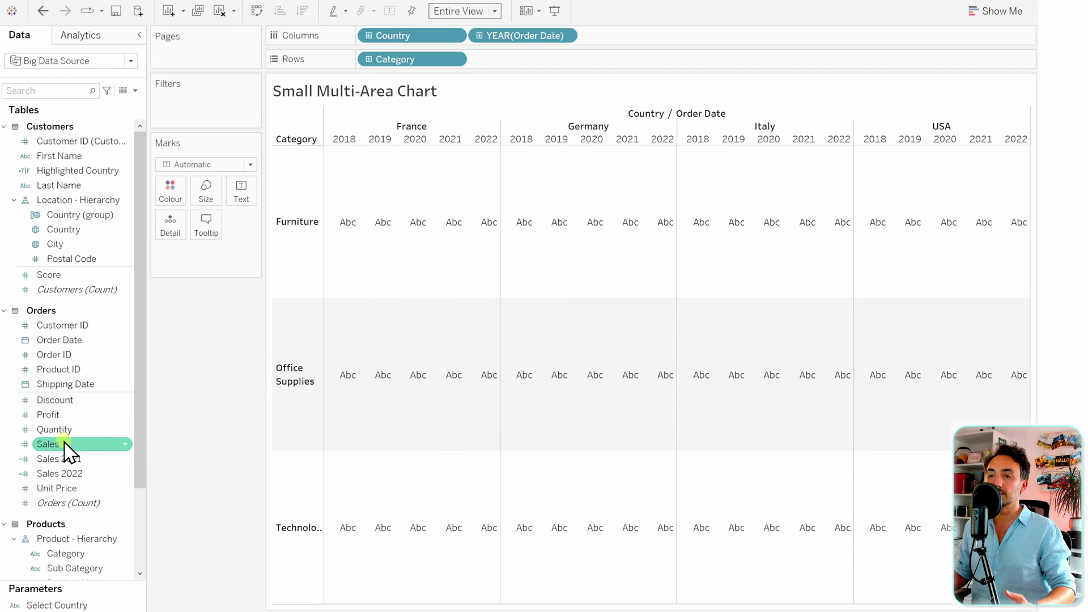
Add Sales to rows after Category and set the mark type to Area
left_click_drag(67, 446, 516, 62)
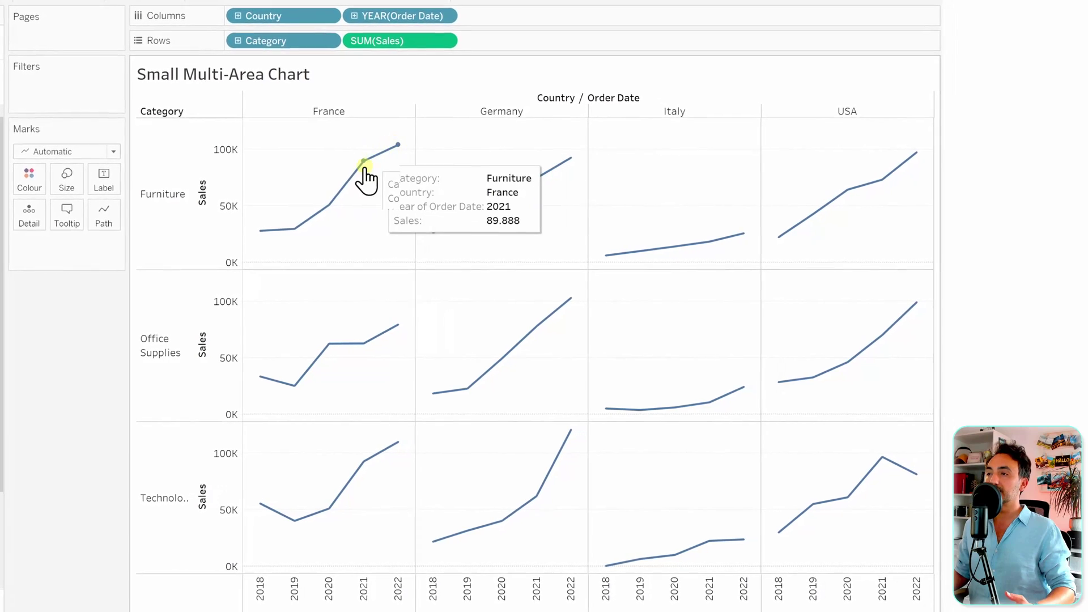
left_click(75, 152)
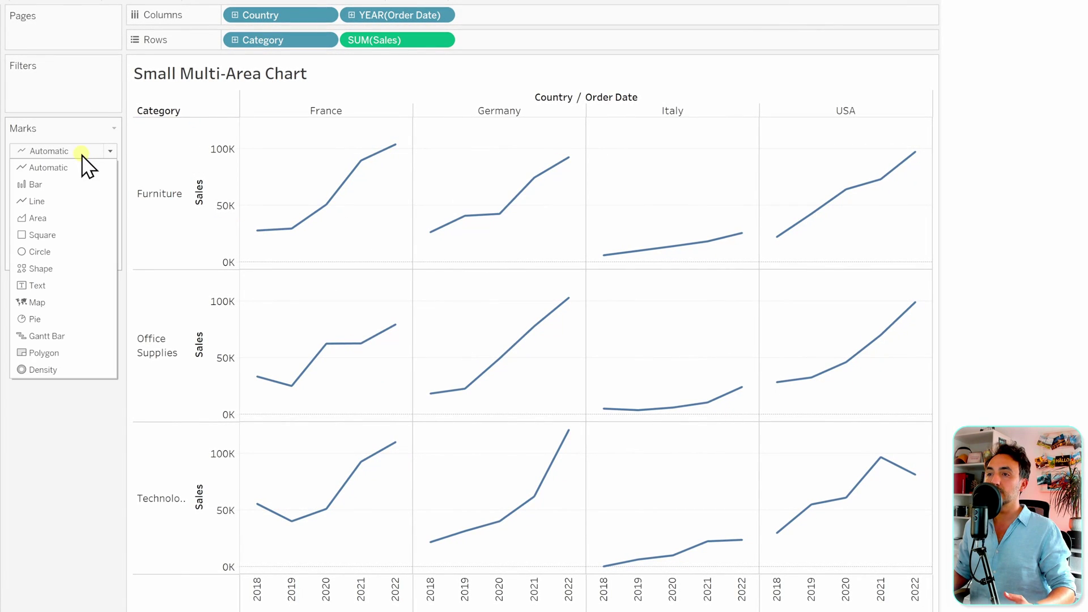
left_click(57, 219)
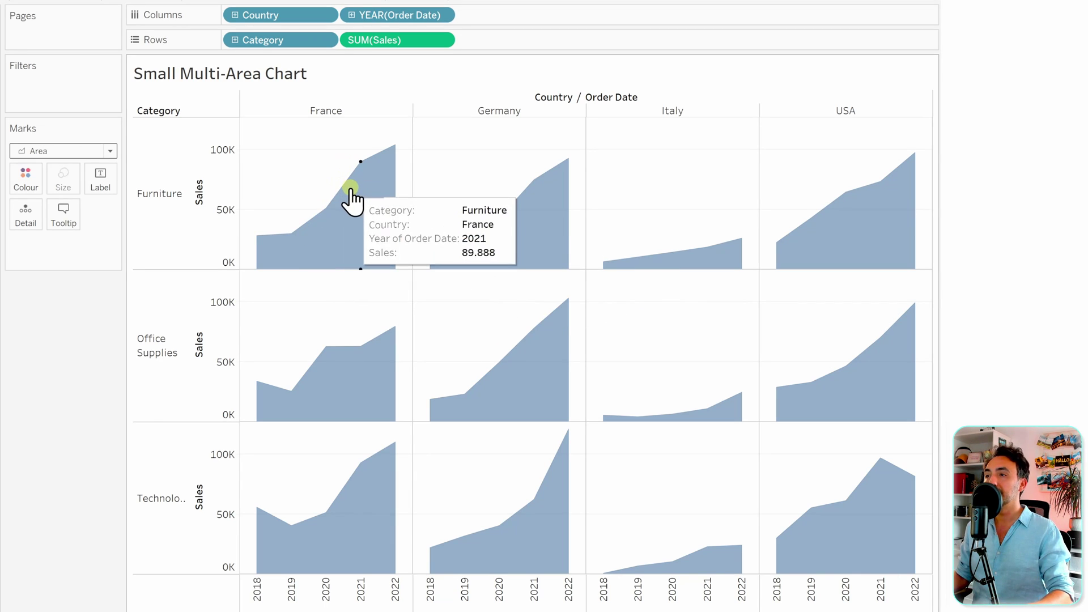
Change Order Date on columns to continuous month and colour the areas by Country
right_click(379, 13)
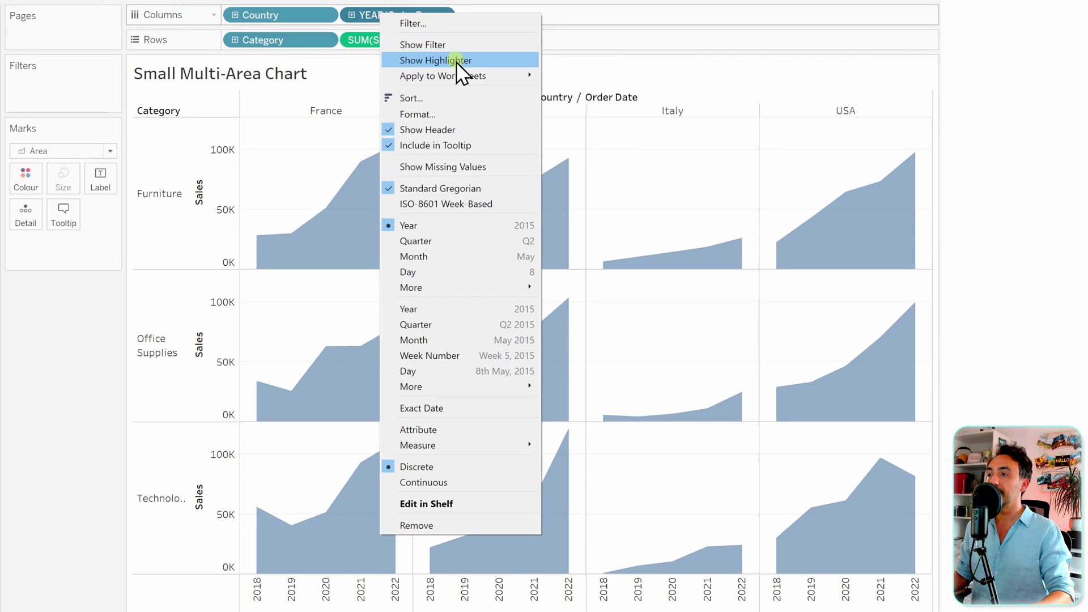
left_click(510, 339)
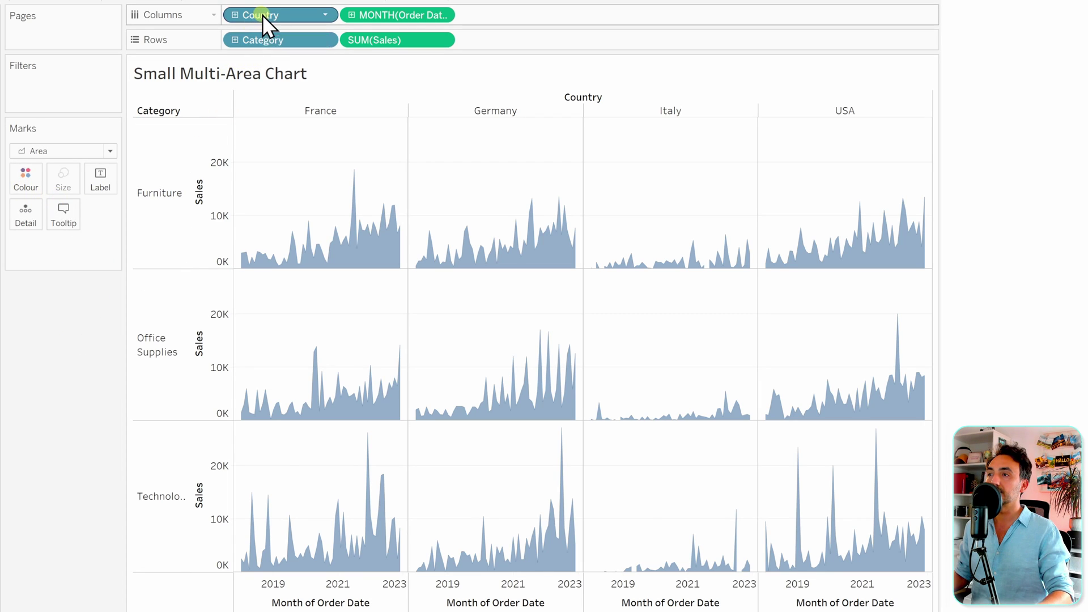
left_click_drag(262, 15, 27, 186)
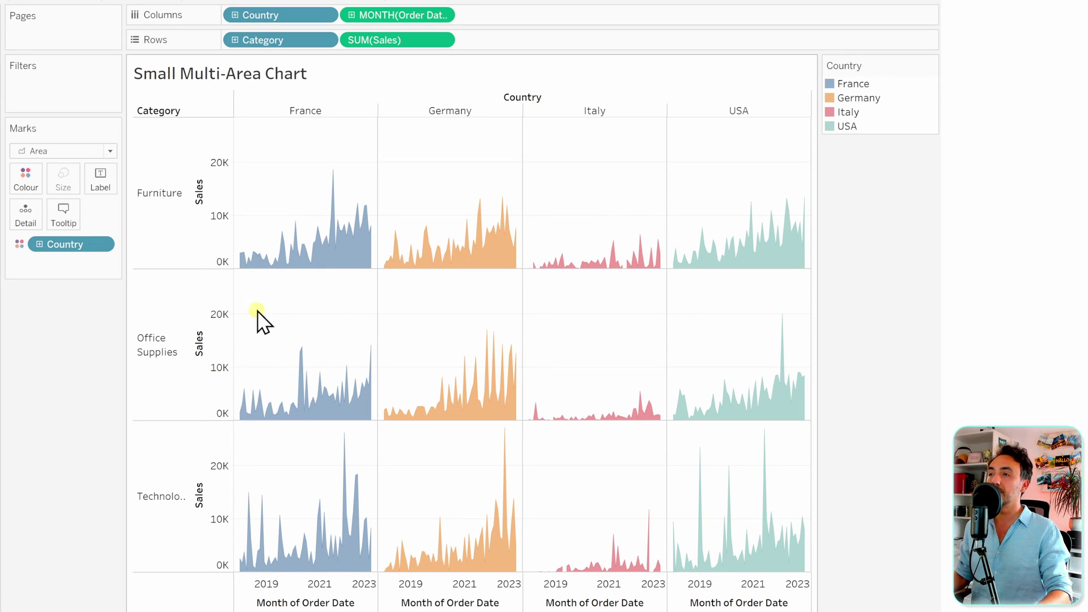
Set the row grid lines of the small multi-area chart to None
right_click(281, 180)
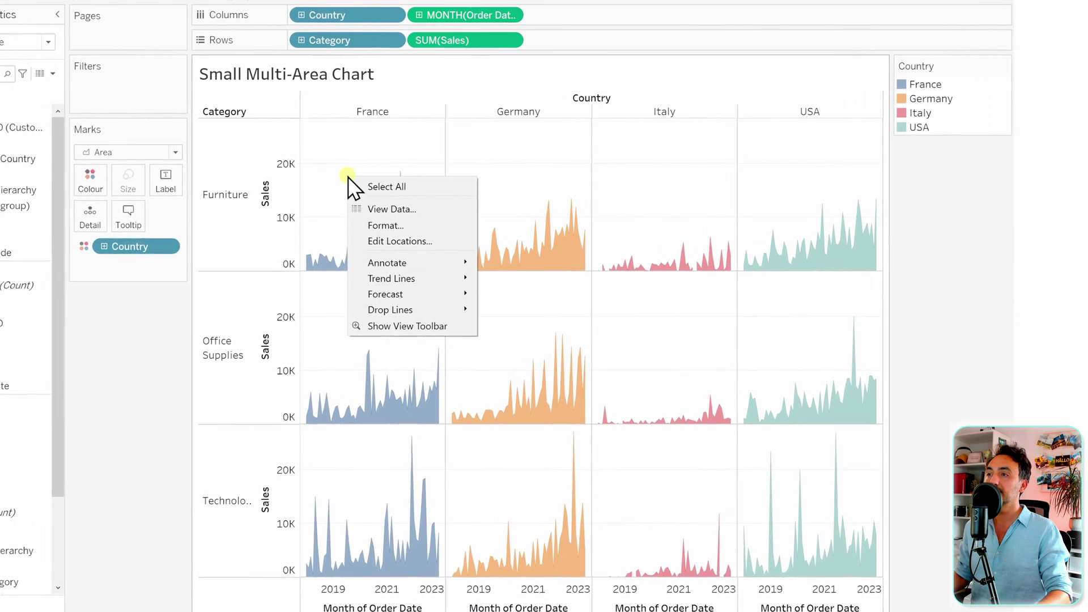
left_click(320, 217)
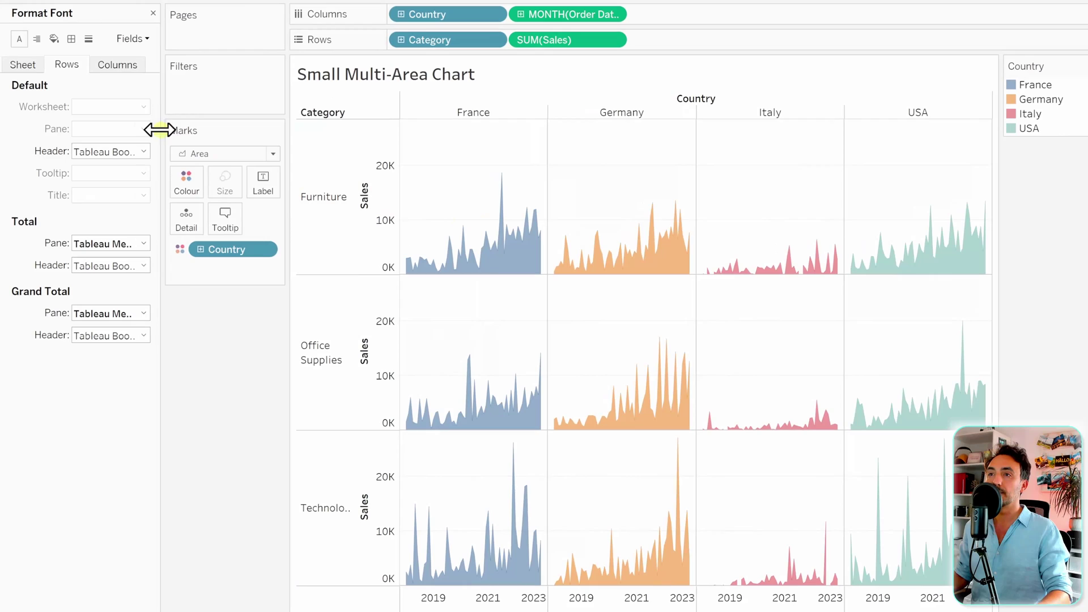
left_click(89, 39)
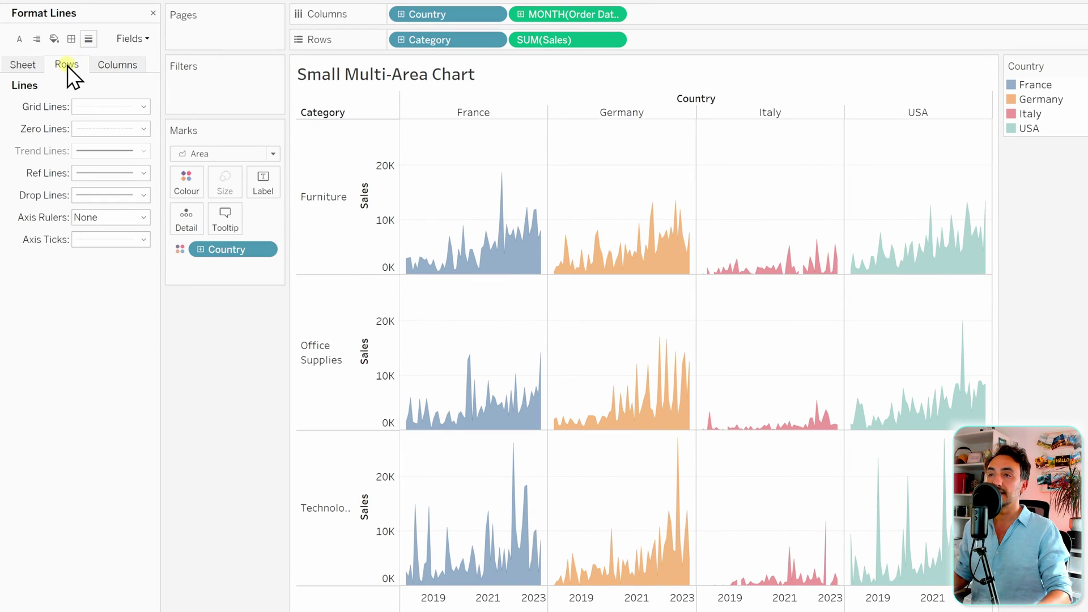
left_click(115, 107)
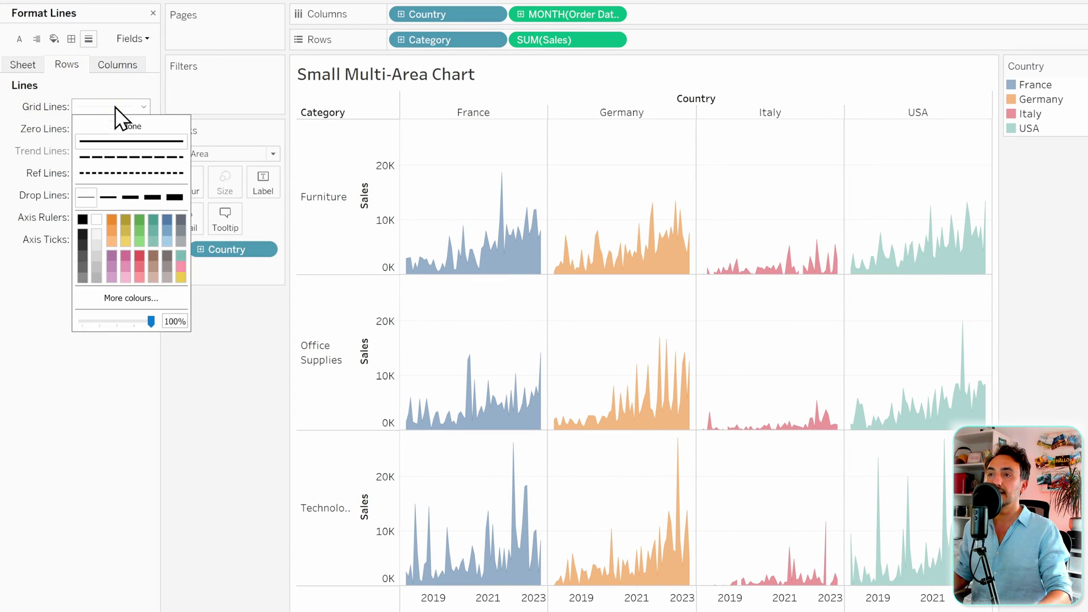
left_click(121, 127)
left_click(229, 402)
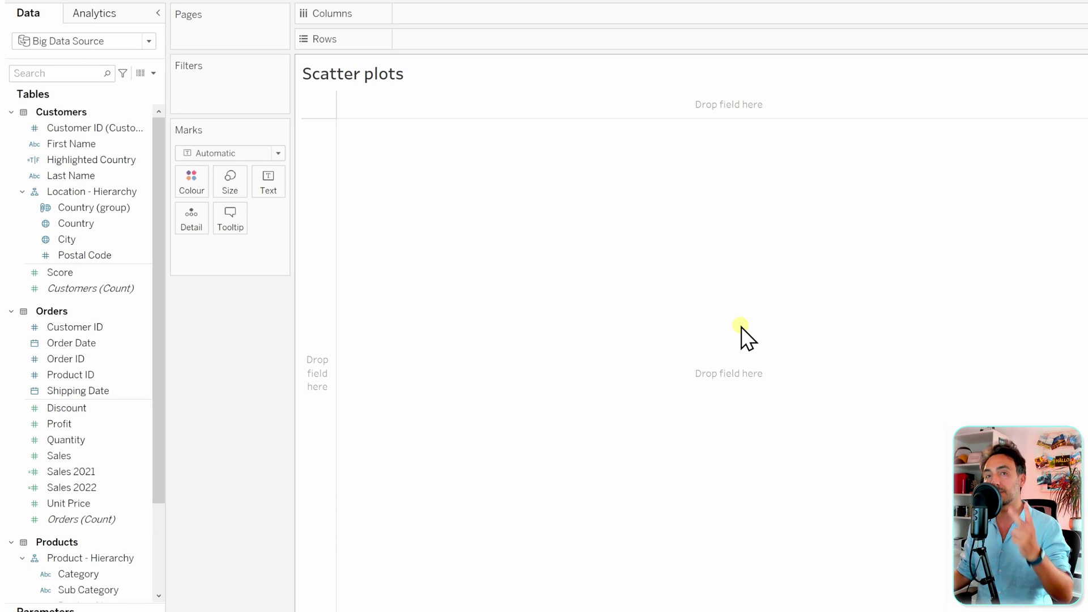
Build the scatter plot with Sales on columns, Profit on rows and Customer ID as mark detail
left_click(126, 456)
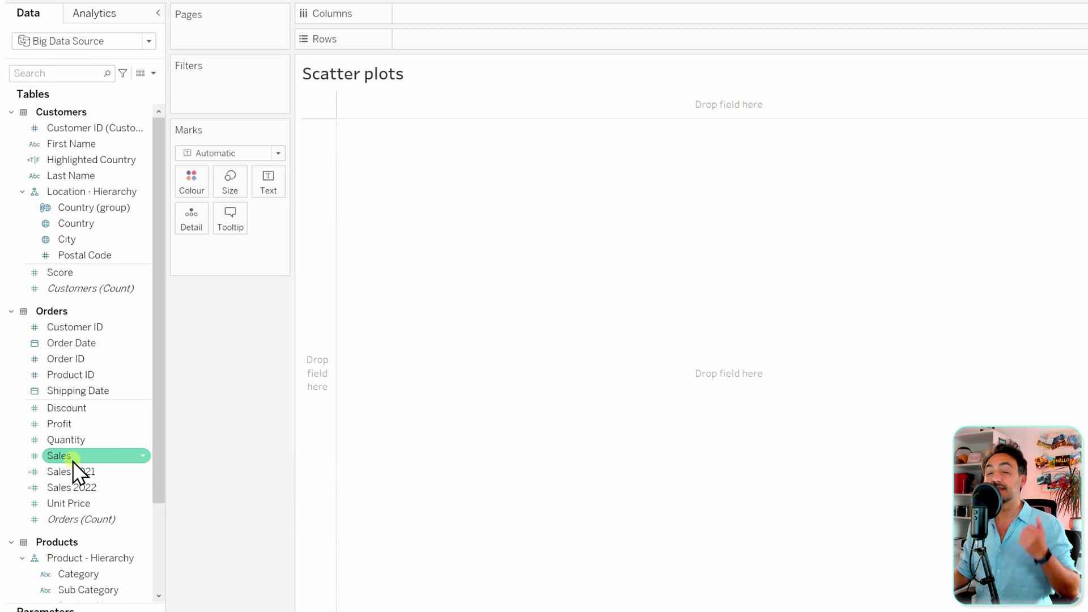
left_click_drag(73, 460, 430, 22)
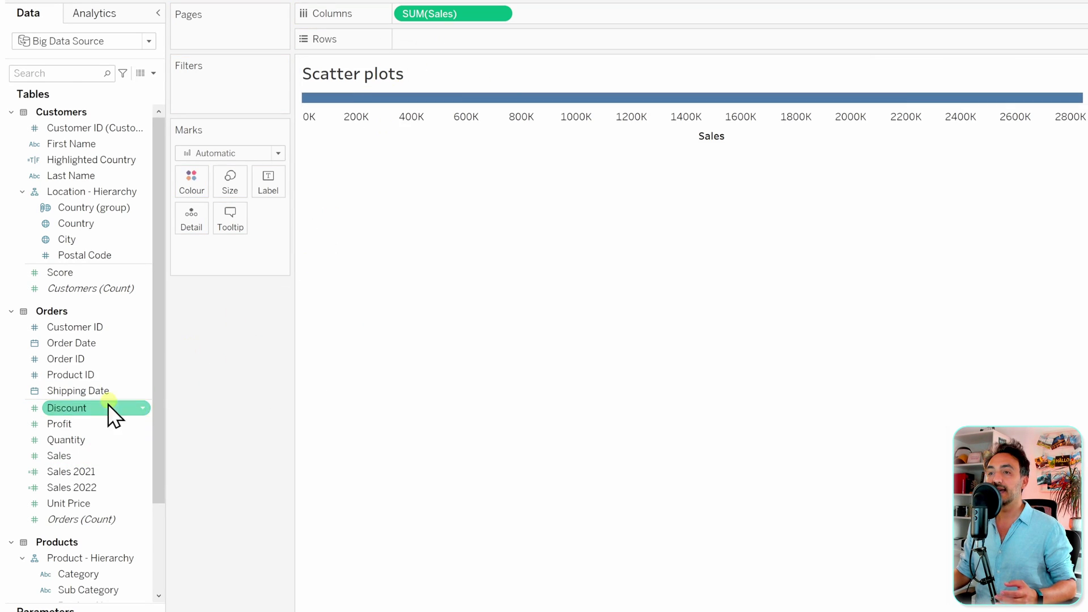
left_click_drag(70, 426, 446, 41)
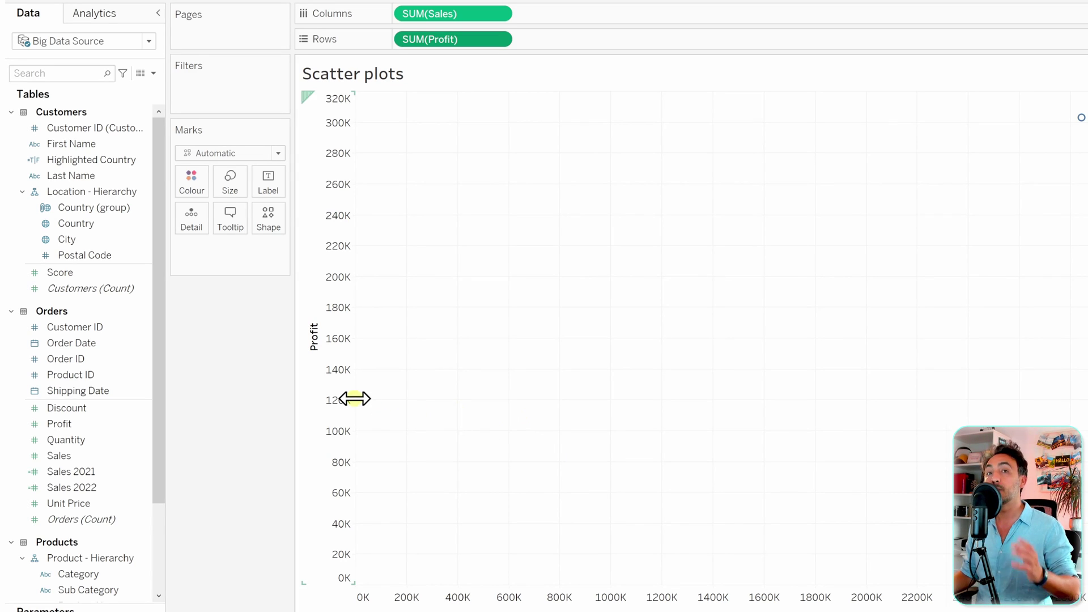
left_click(105, 334)
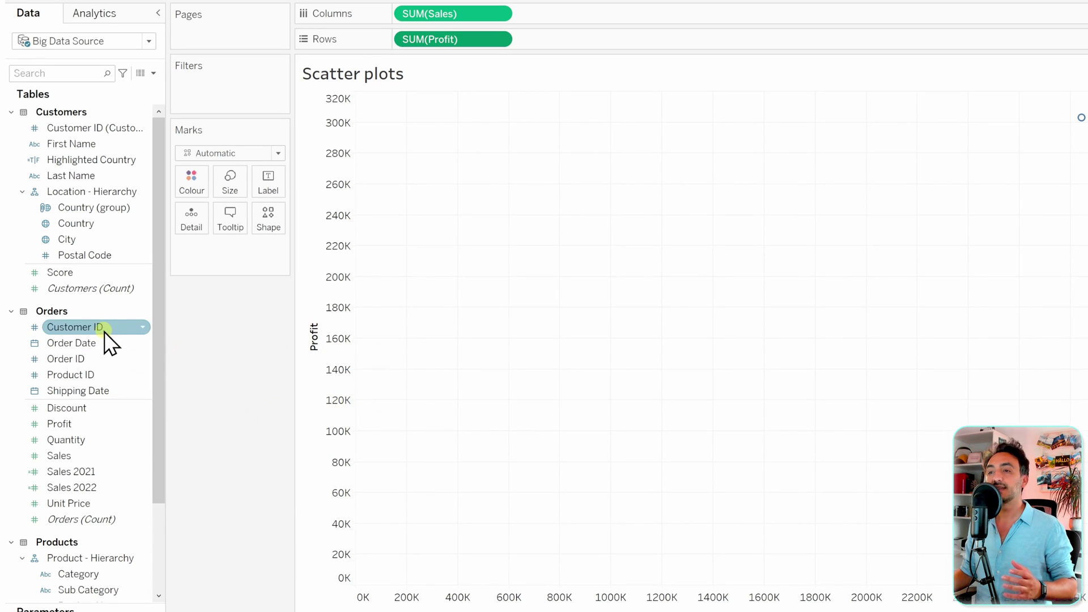
left_click_drag(94, 331, 196, 230)
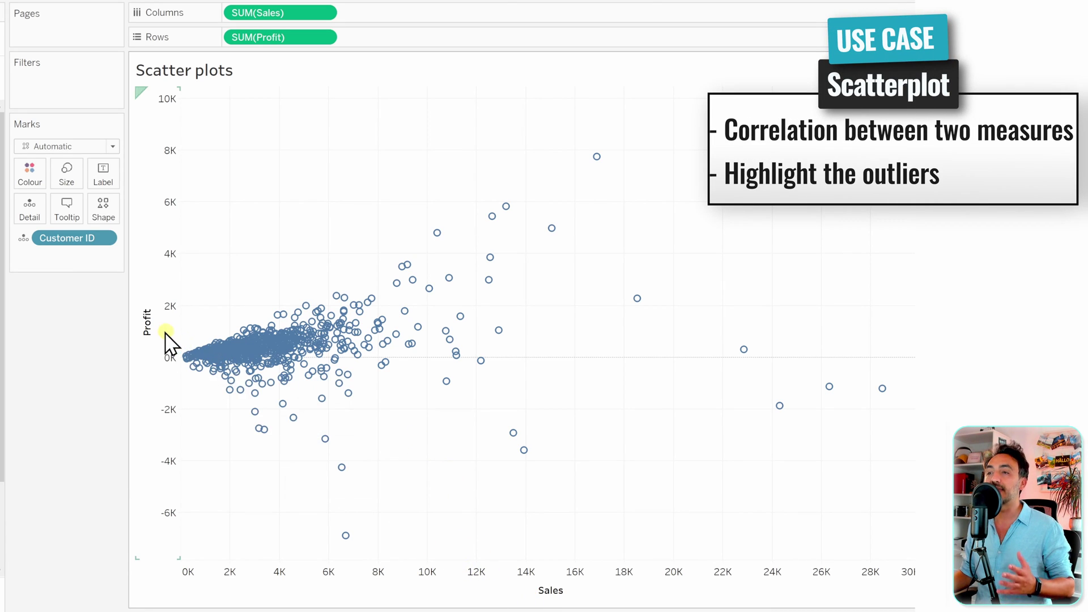
Size the marks of the customized scatter plot by Orders (Count) and colour them by Country
mouse_move(308, 330)
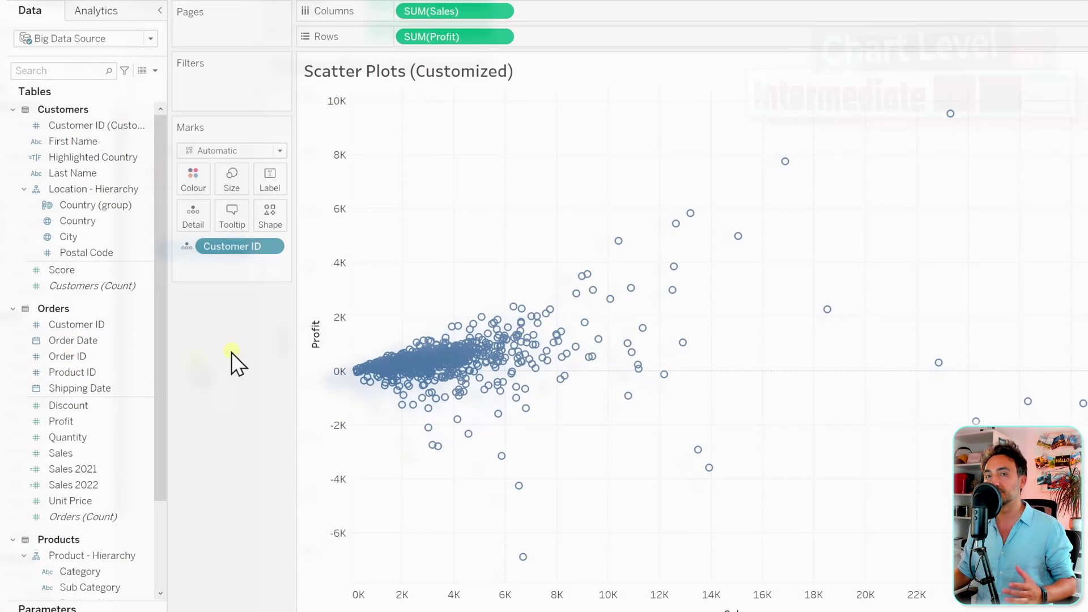
mouse_move(455, 320)
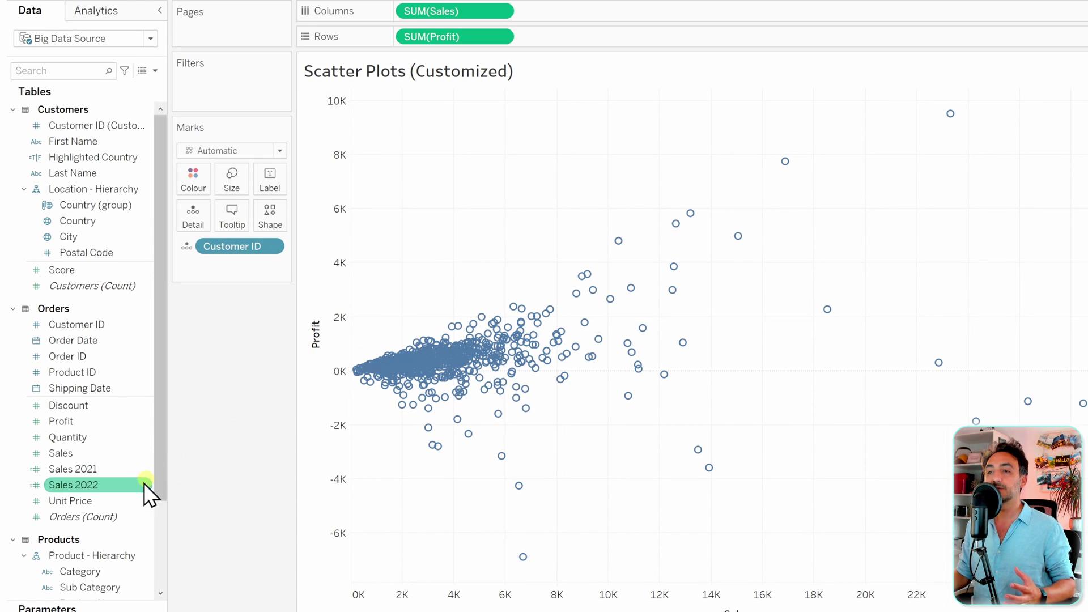
left_click_drag(89, 519, 240, 181)
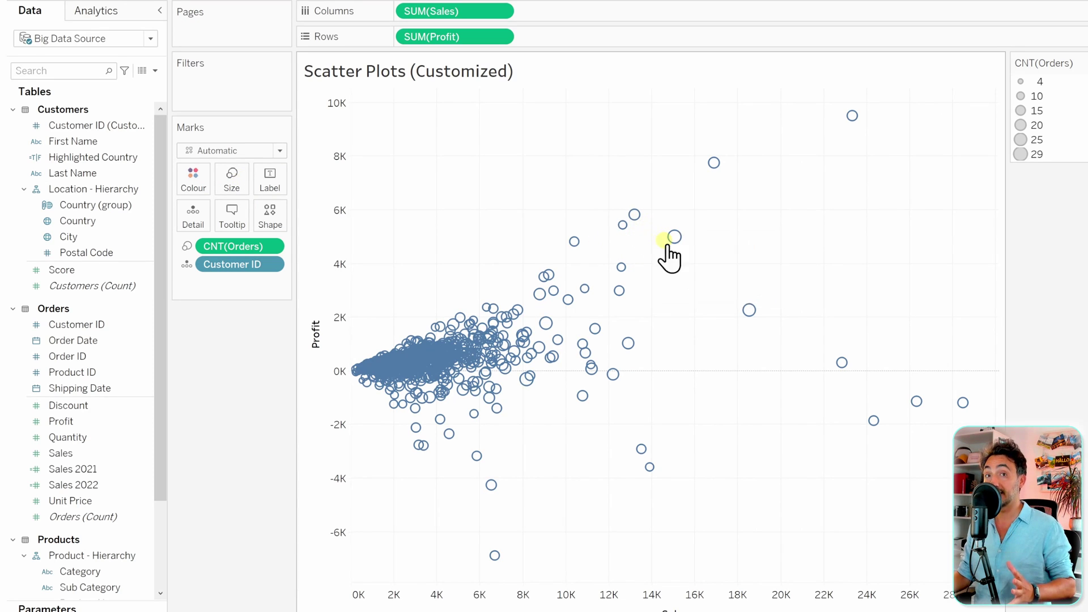
mouse_move(678, 245)
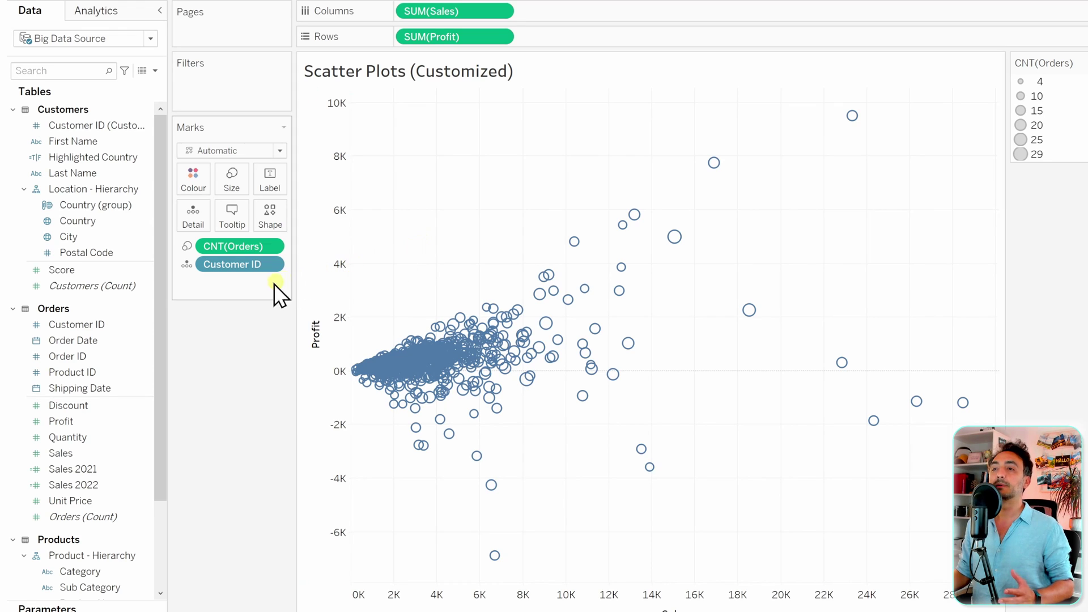
left_click_drag(83, 228, 192, 190)
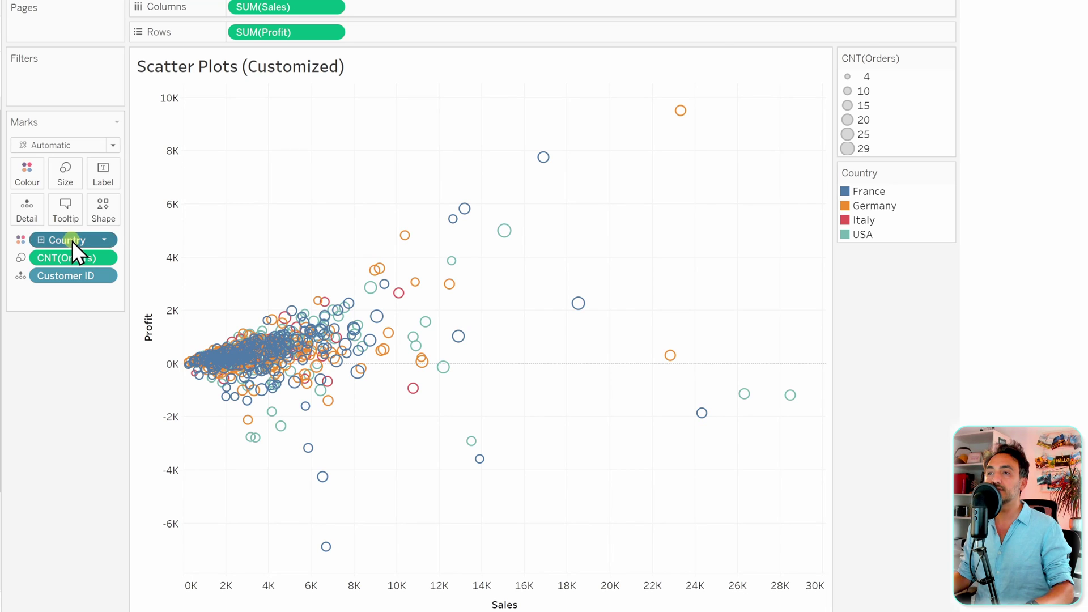
Assign Country to the mark shapes as well and change the scatter plot's mark type to Circle
left_click_drag(73, 240, 110, 215)
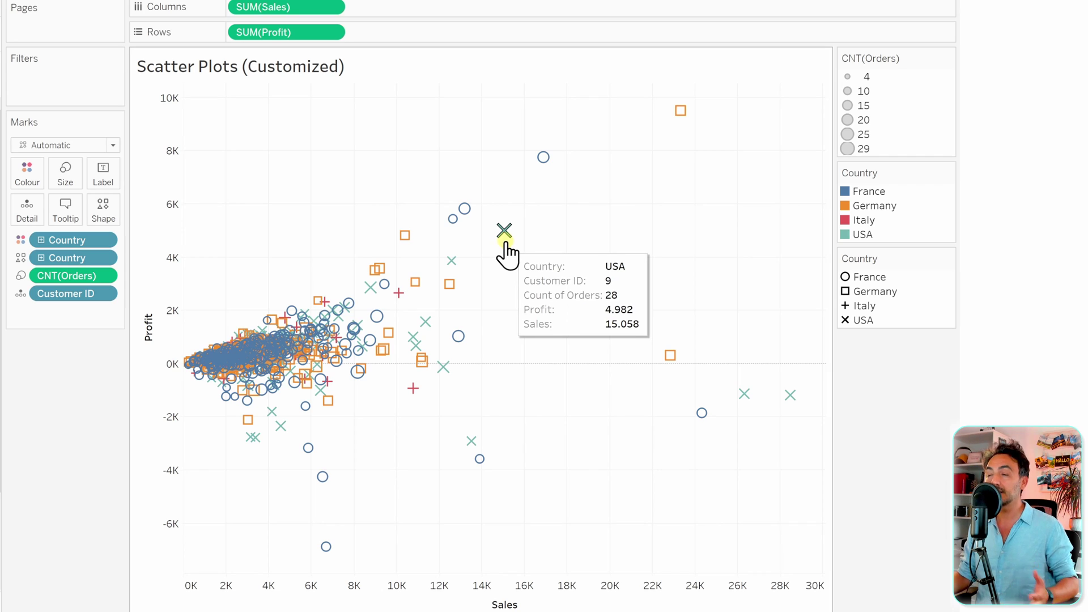
mouse_move(459, 227)
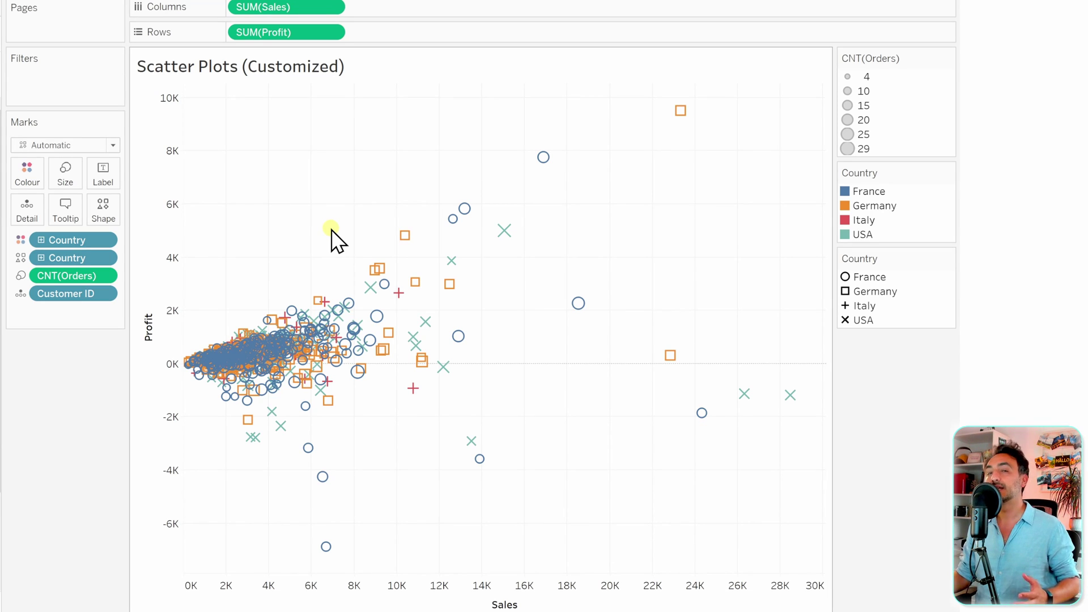
left_click(80, 147)
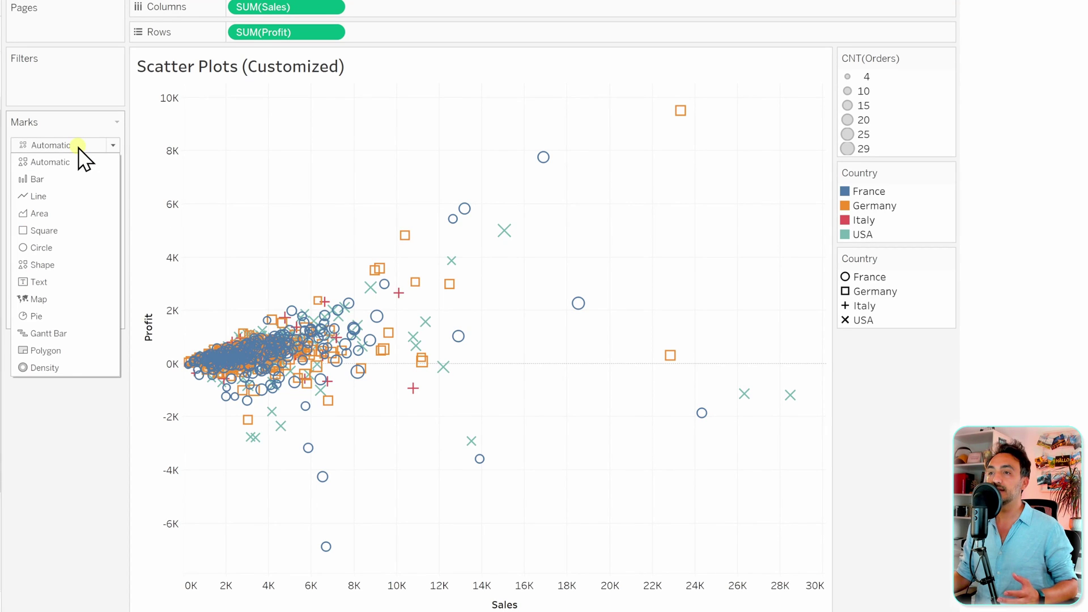
left_click(63, 247)
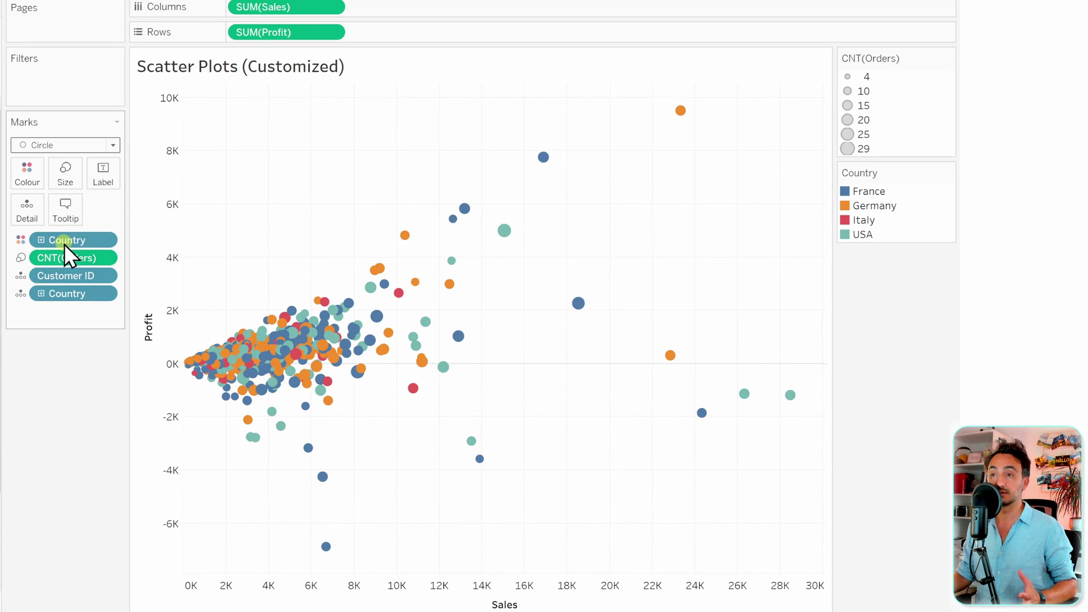
mouse_move(502, 243)
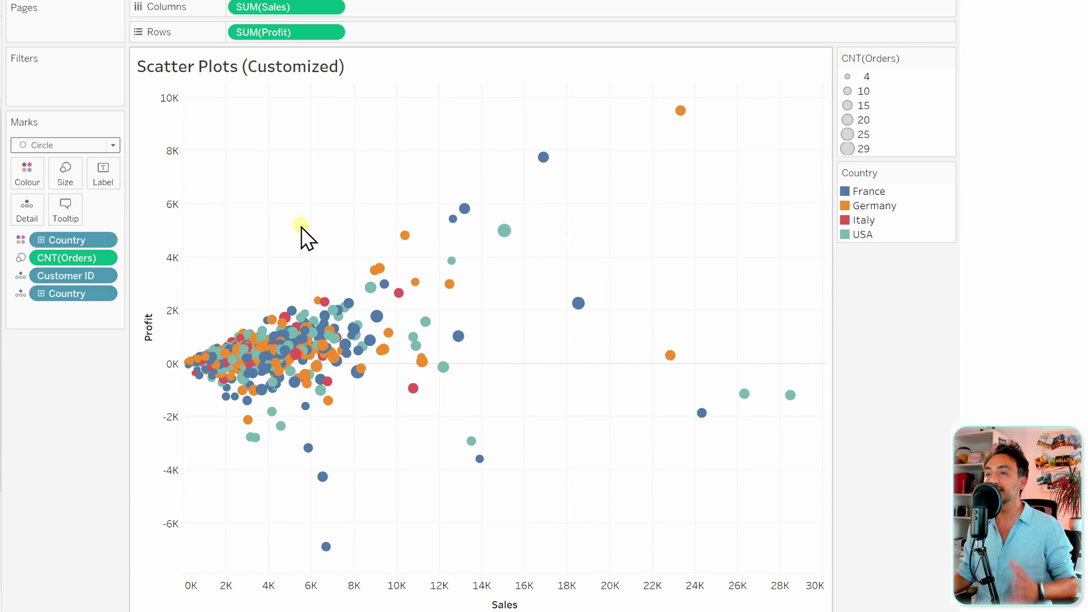
Slightly increase the size of the circles in the scatter plot
left_click(69, 181)
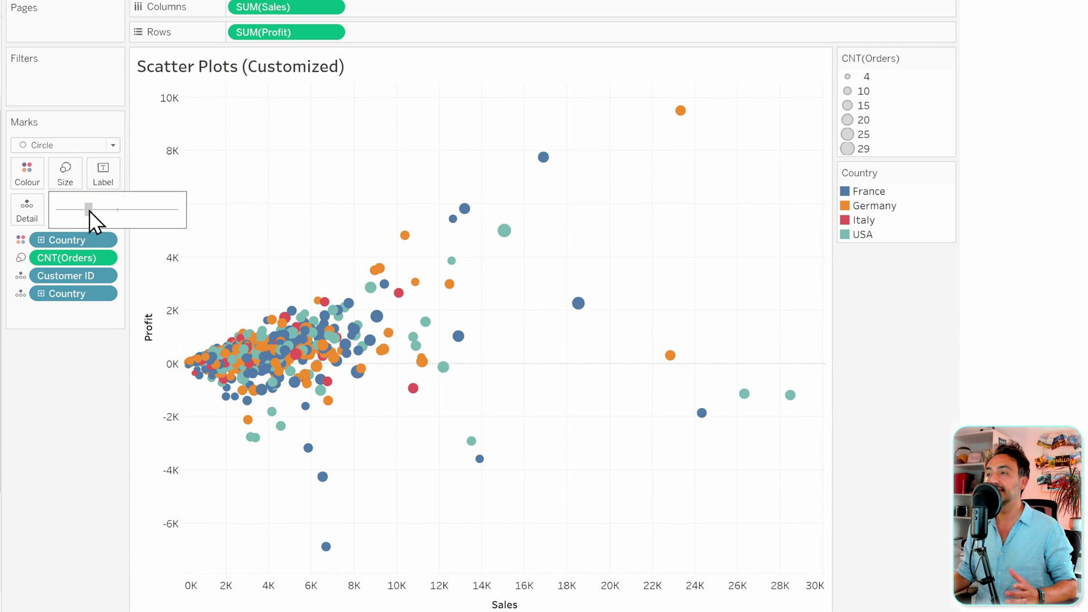
left_click_drag(89, 210, 93, 210)
mouse_move(406, 289)
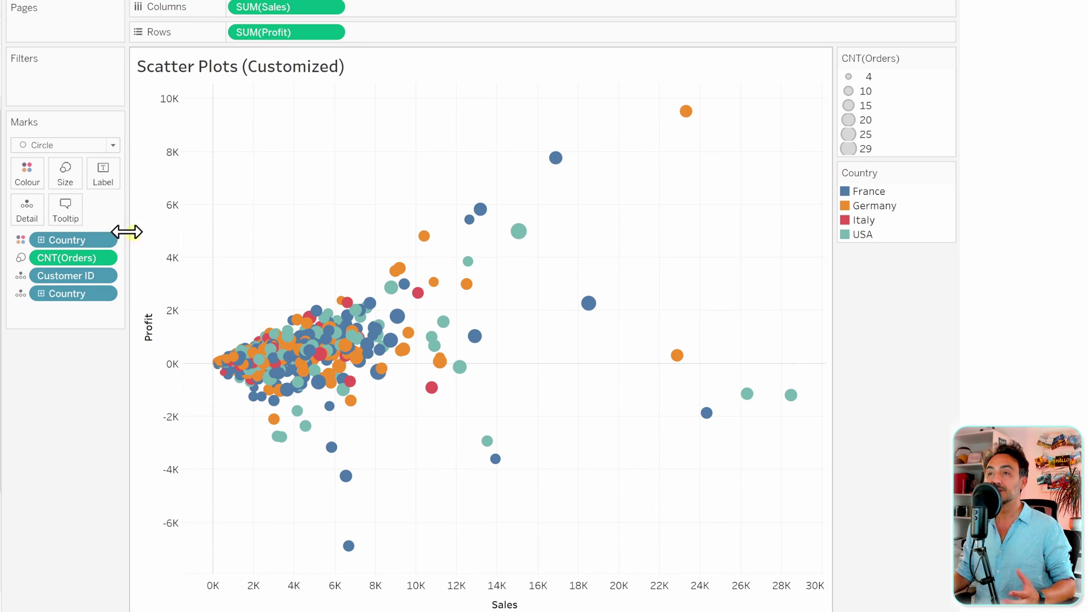
Lower the colour opacity of the scatter plot circles to 64% and give them a dark grey border
left_click(31, 186)
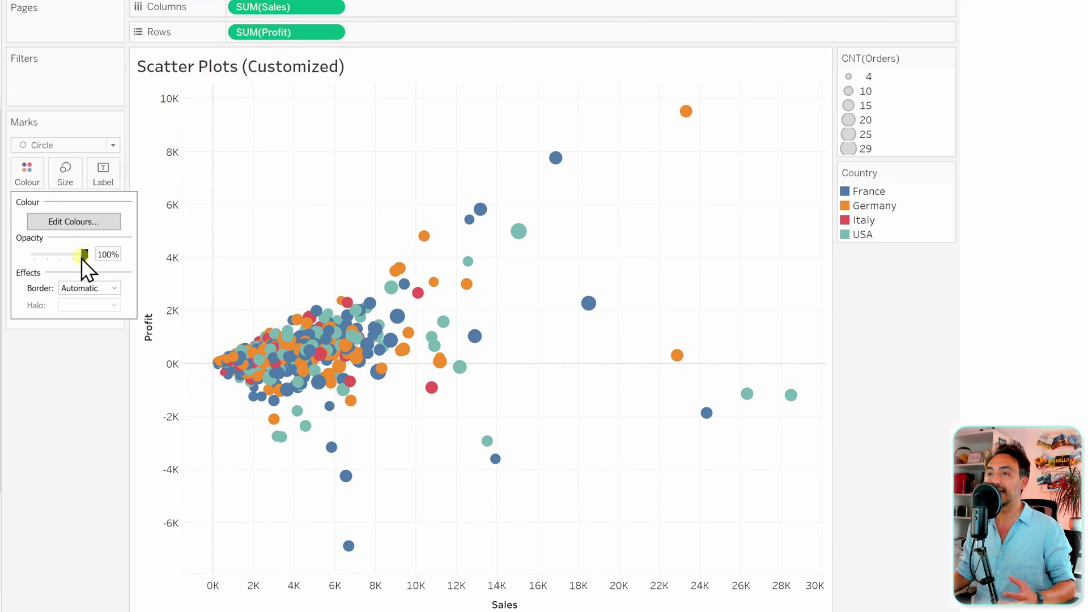
left_click_drag(70, 257, 65, 257)
left_click(236, 233)
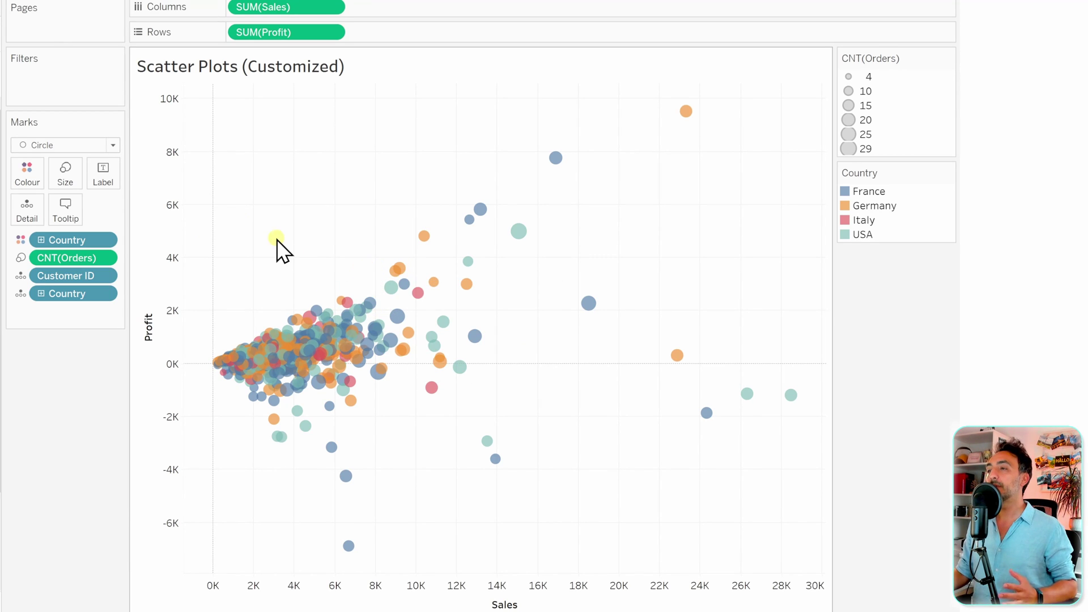
mouse_move(517, 231)
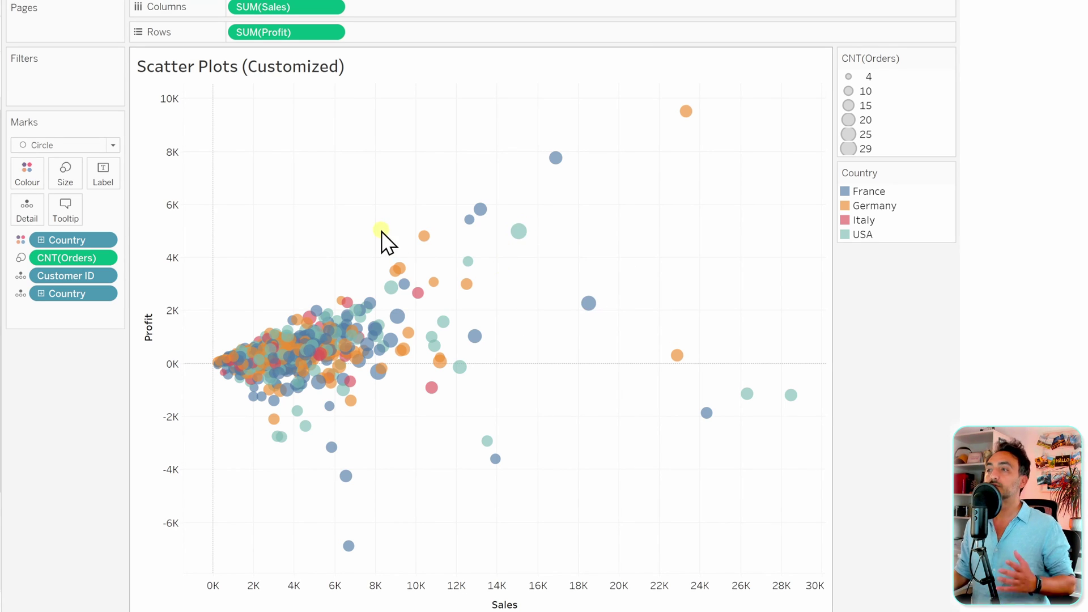
left_click(26, 181)
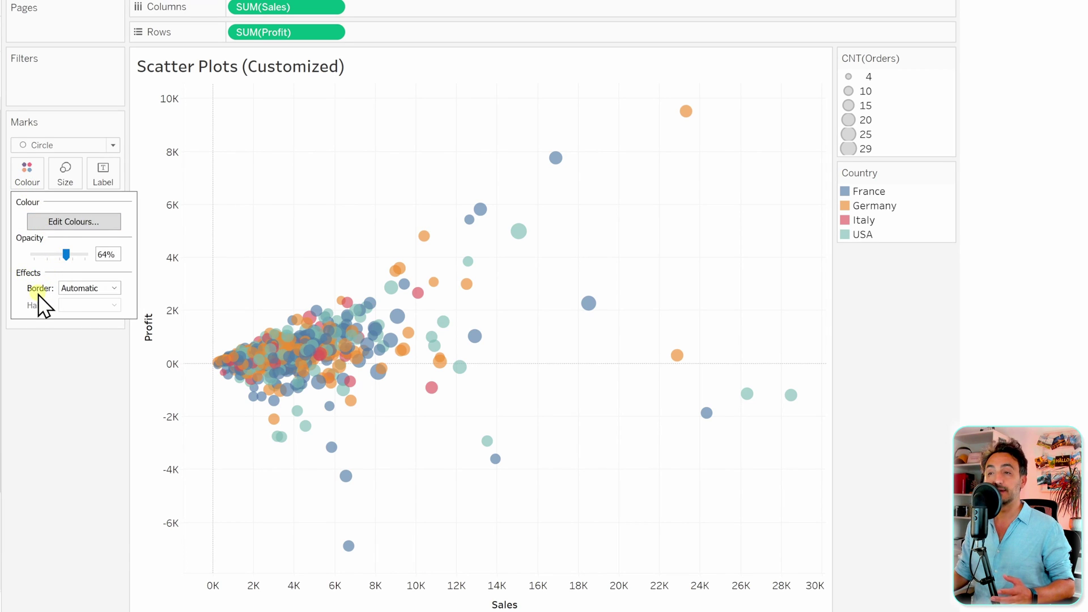
left_click(90, 289)
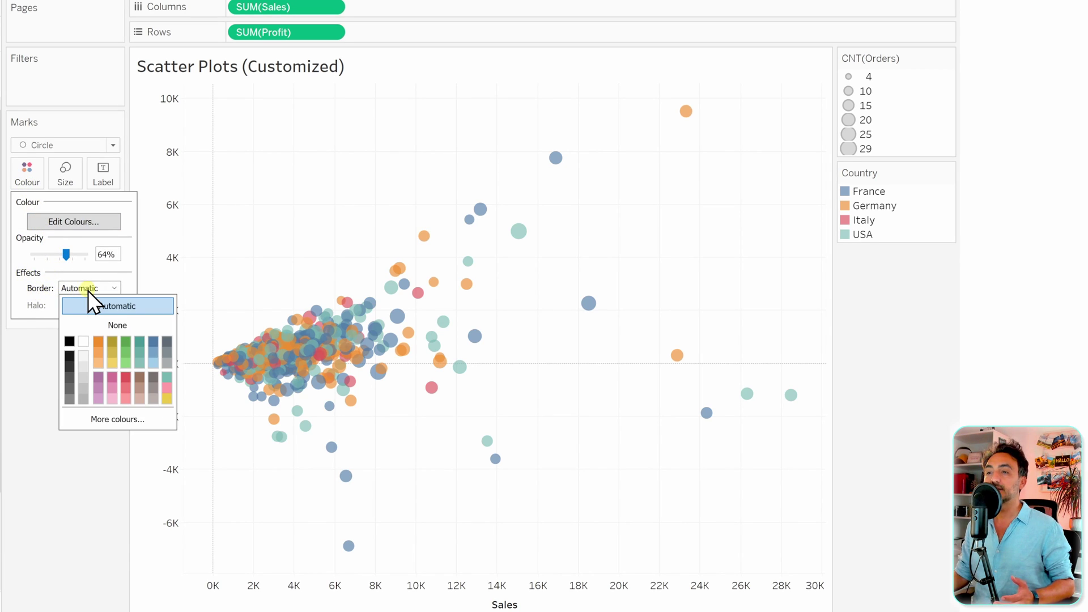
left_click(69, 377)
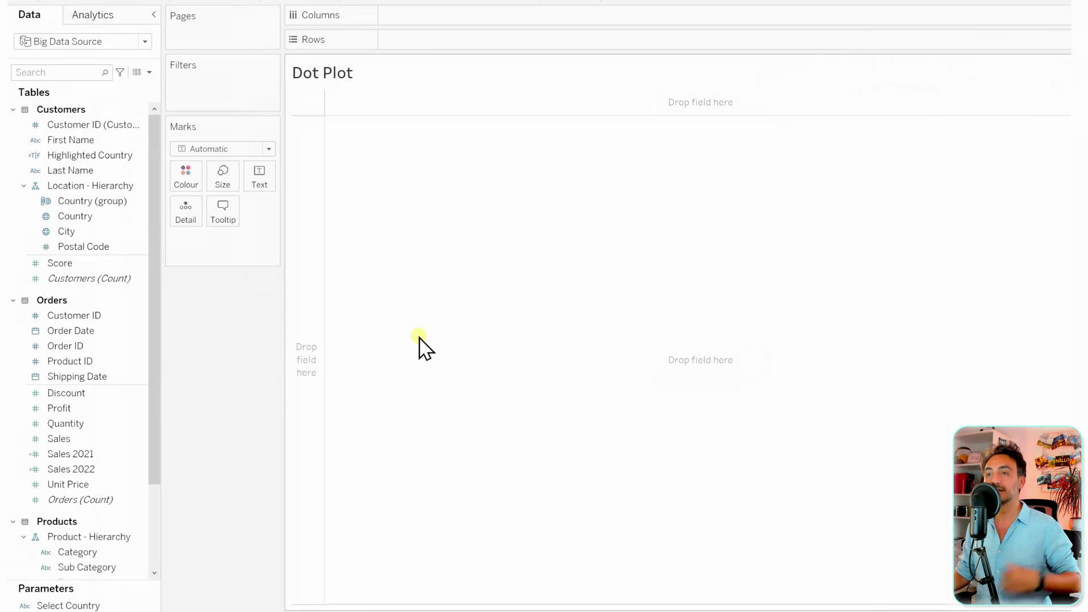
Place Order Date on the rows of the Dot Plot sheet as a continuous month
left_click_drag(80, 331, 425, 45)
key("ctrl+z")
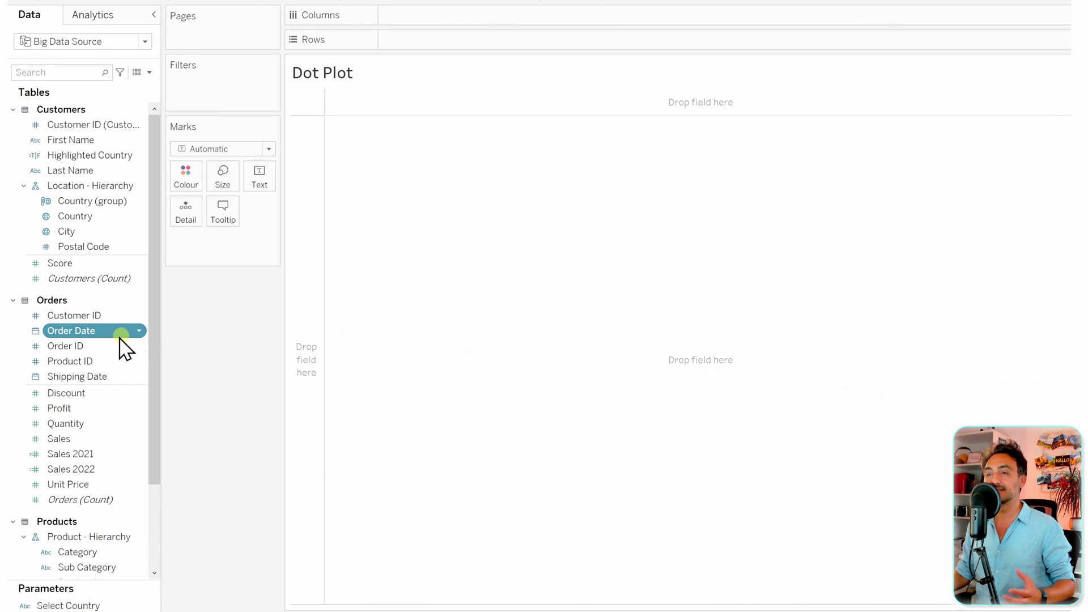
left_click_drag(120, 338, 443, 44)
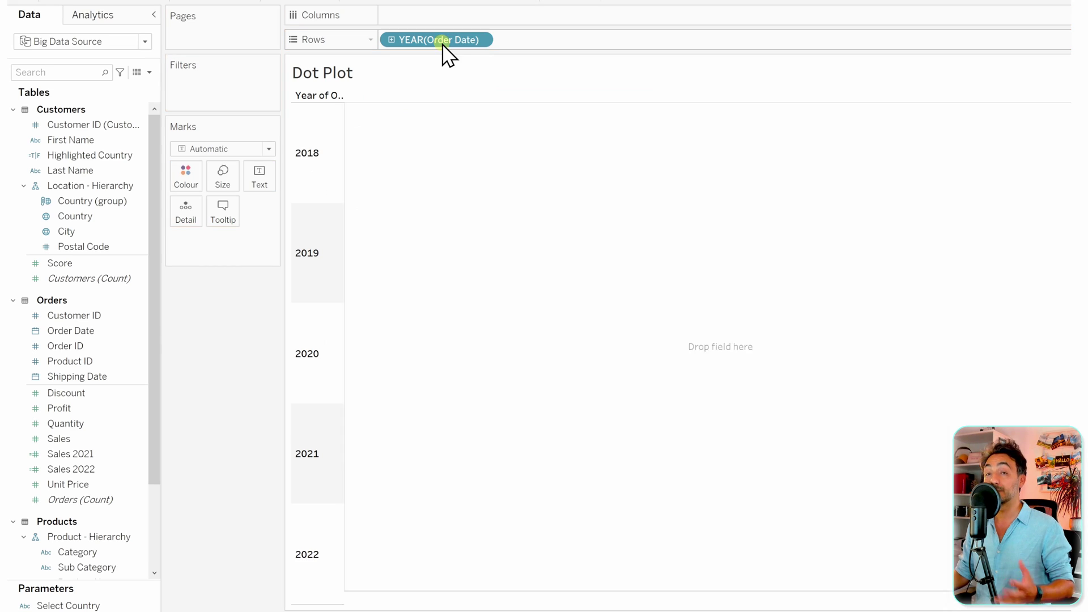
right_click(444, 42)
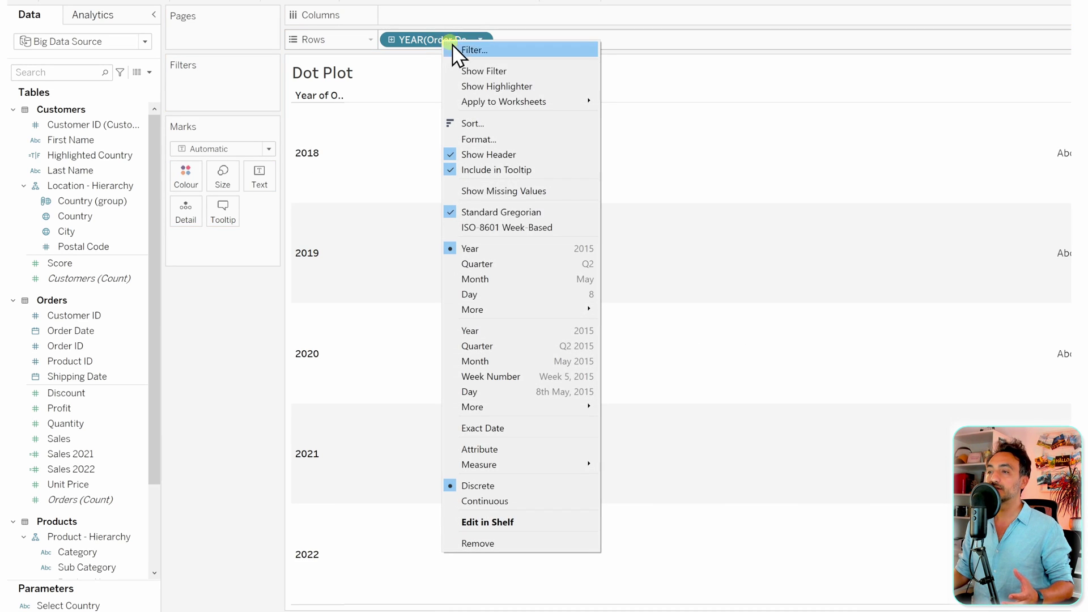
left_click(533, 361)
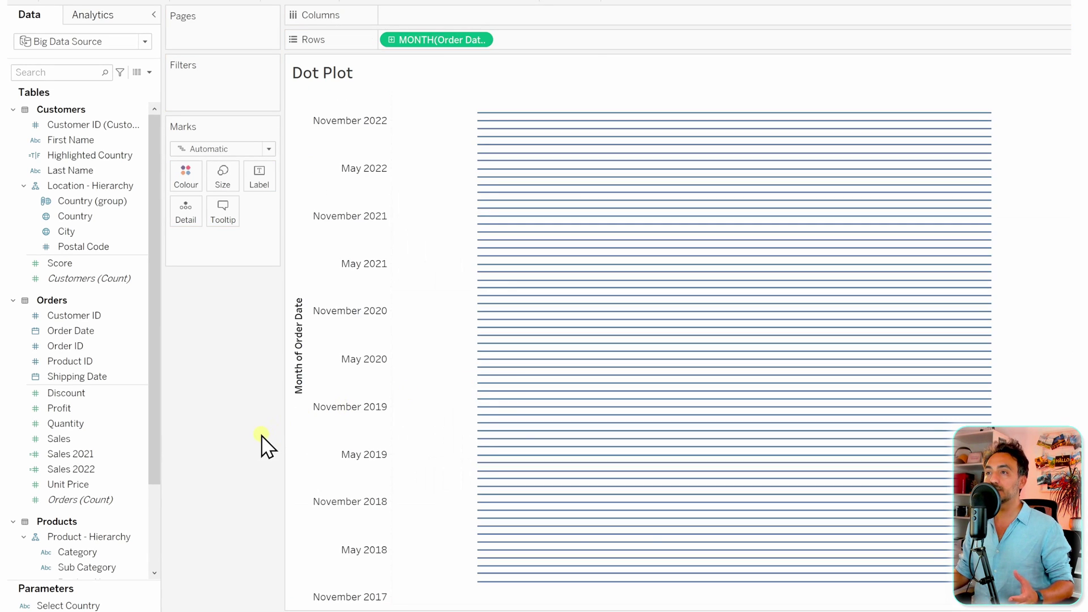
Add Sales to the columns of the dot plot and set the mark type to Circle
left_click_drag(80, 441, 427, 20)
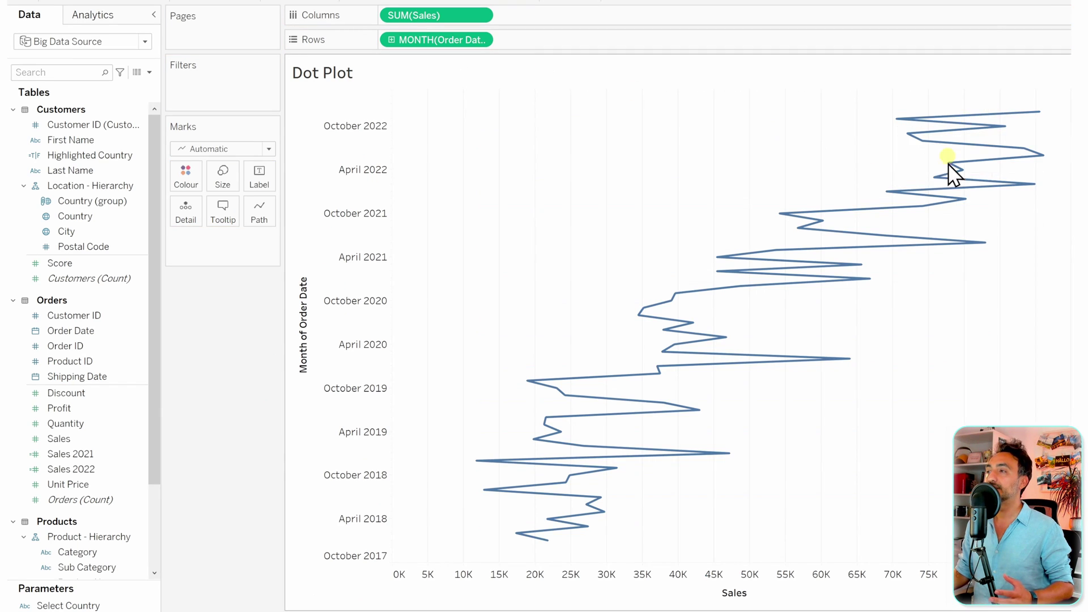
left_click(264, 146)
left_click(222, 247)
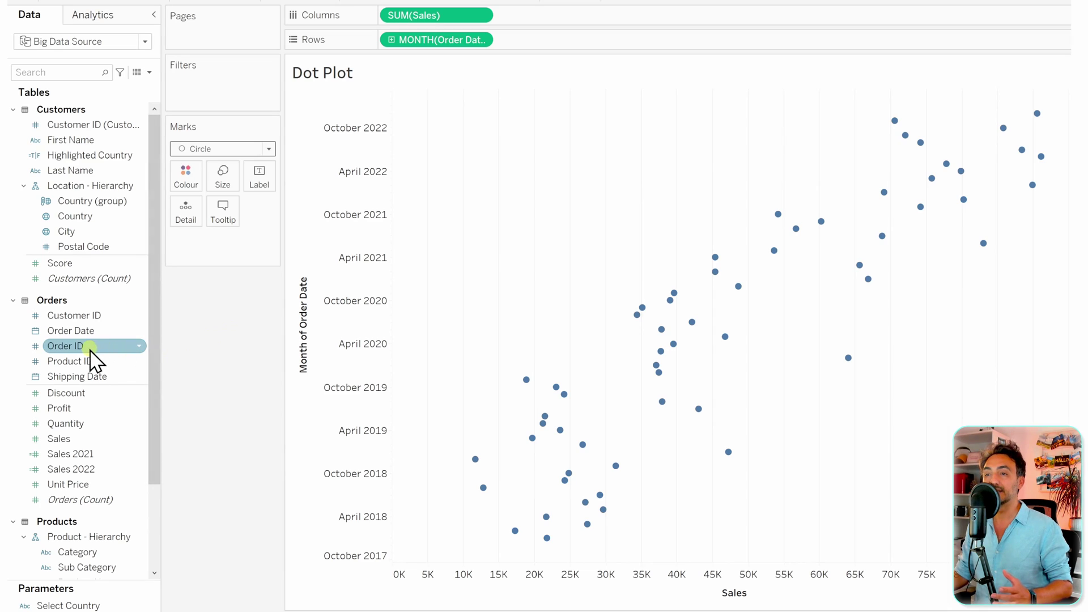
Add Order ID with all its members as mark detail and colour the dots by Category
left_click_drag(85, 346, 195, 226)
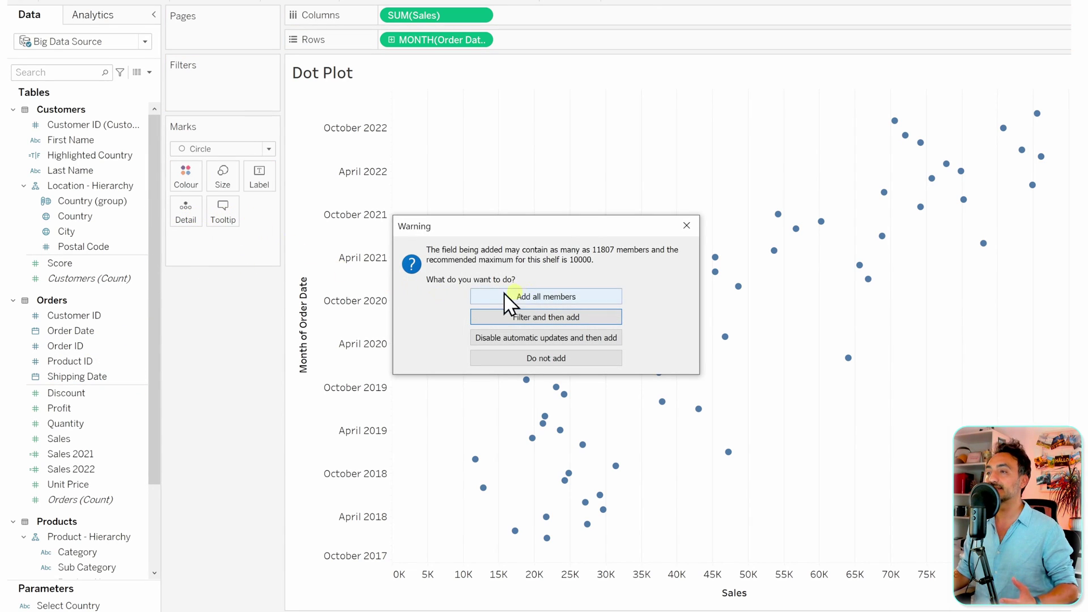
left_click(582, 297)
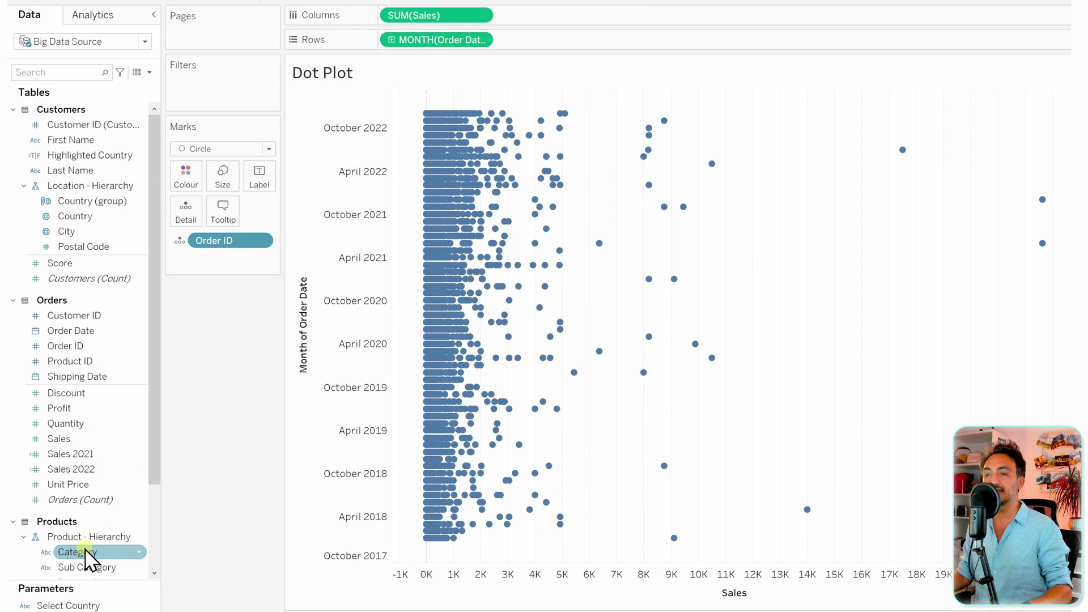
left_click_drag(86, 553, 186, 178)
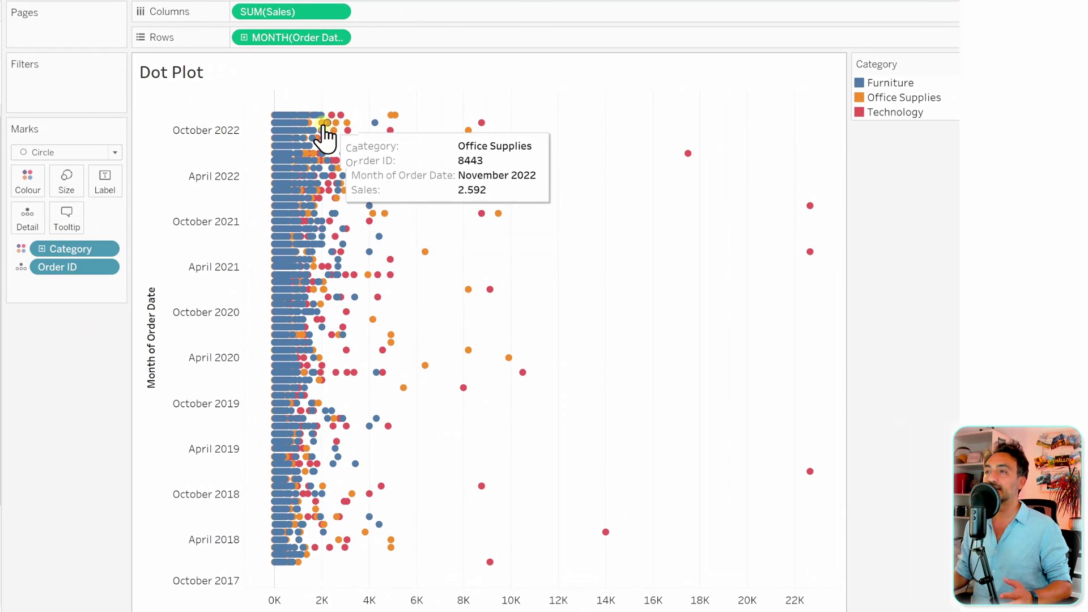
Lower the colour opacity of the dots in the dot plot to 64%
left_click(21, 185)
left_click_drag(73, 265, 67, 267)
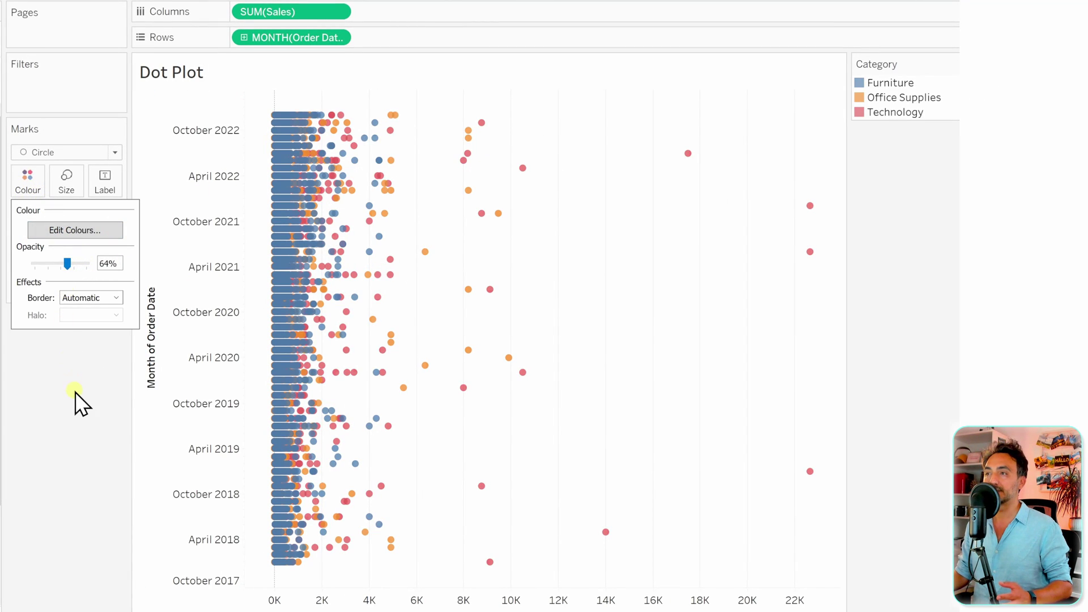
left_click(421, 140)
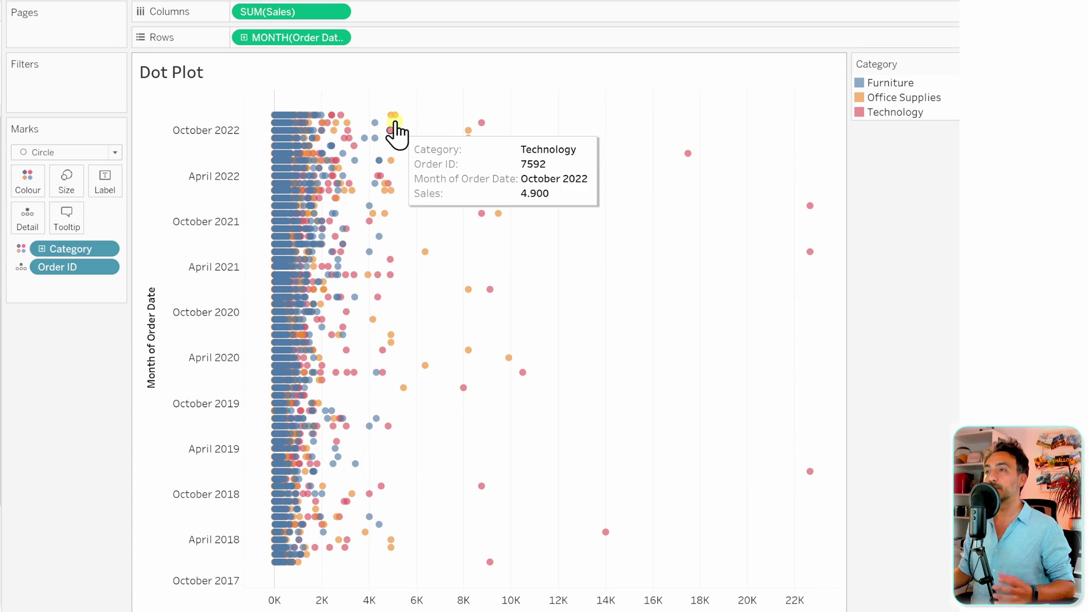
mouse_move(394, 115)
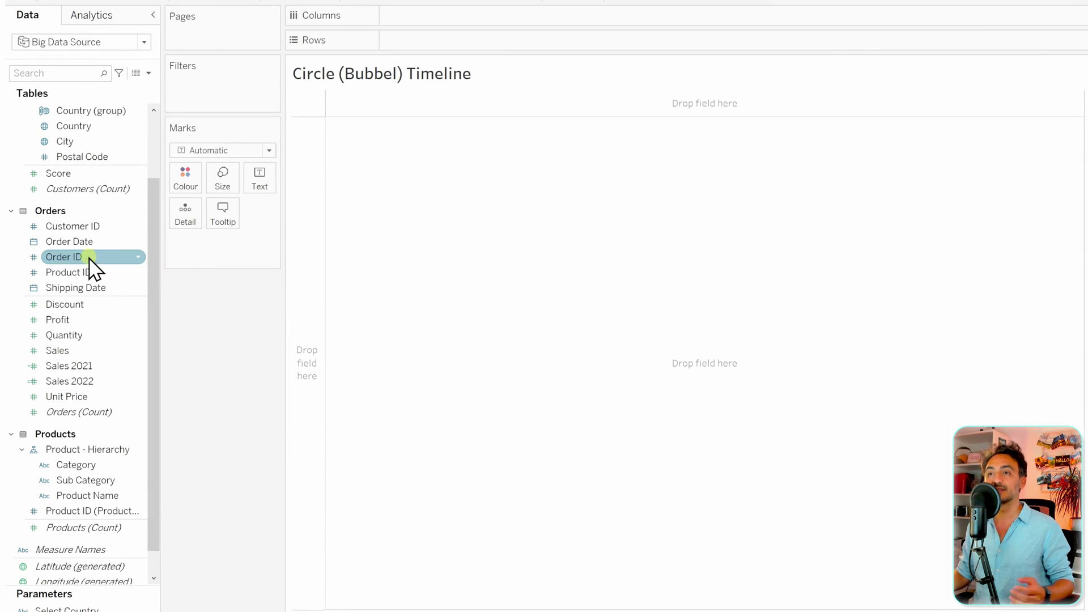
Lay out the circle timeline with the year of Order Date on columns and Sub Category on rows
left_click(79, 241)
left_click_drag(79, 246, 422, 22)
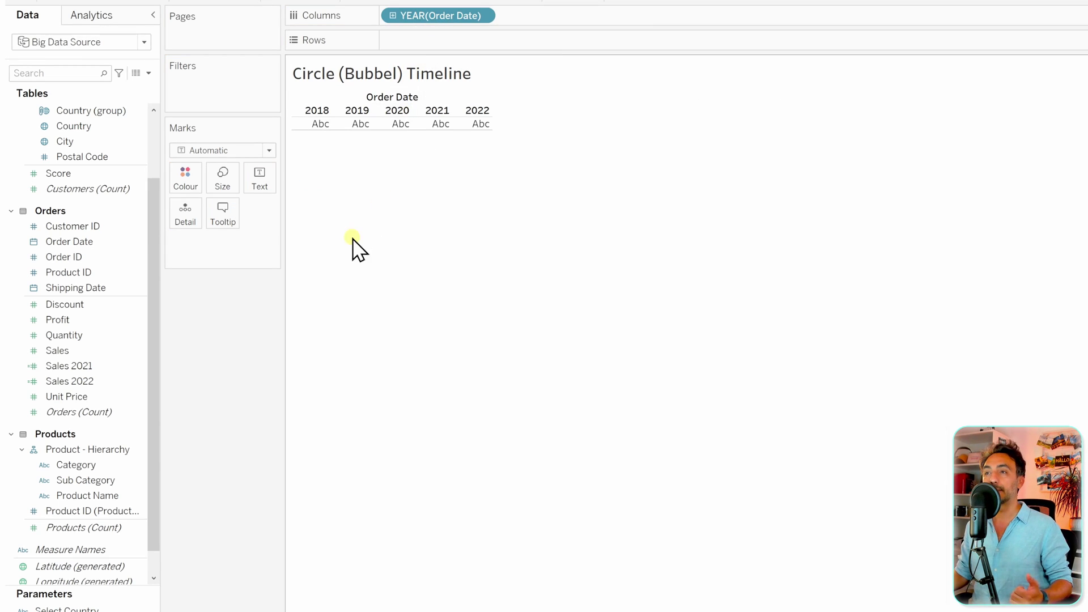
left_click(92, 465)
left_click_drag(90, 480, 437, 39)
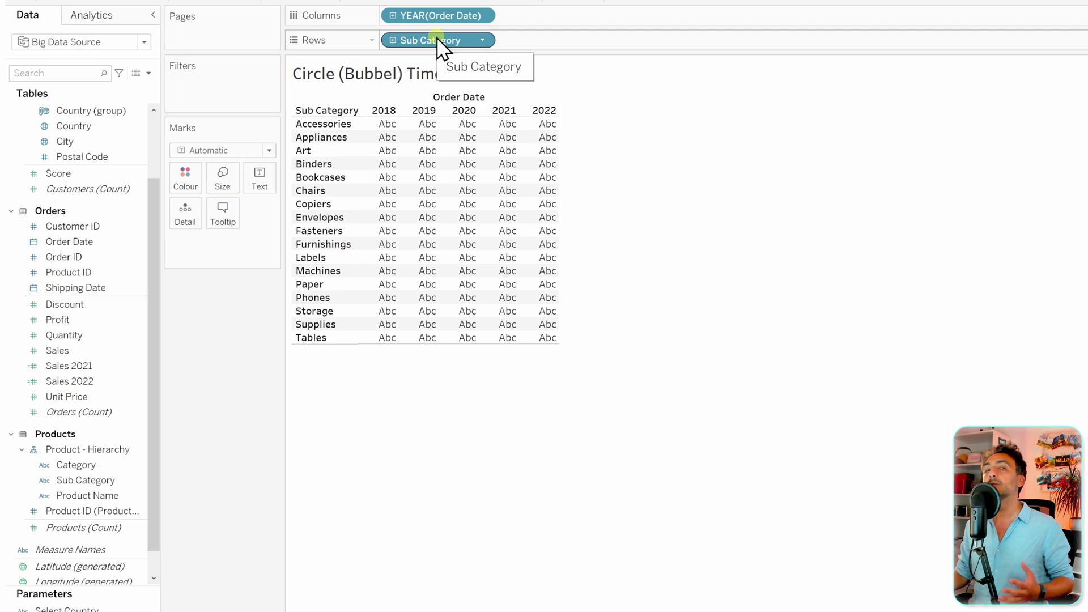
Size the circle timeline's marks by Sales and set their mark type to Circle
left_click_drag(59, 357, 216, 191)
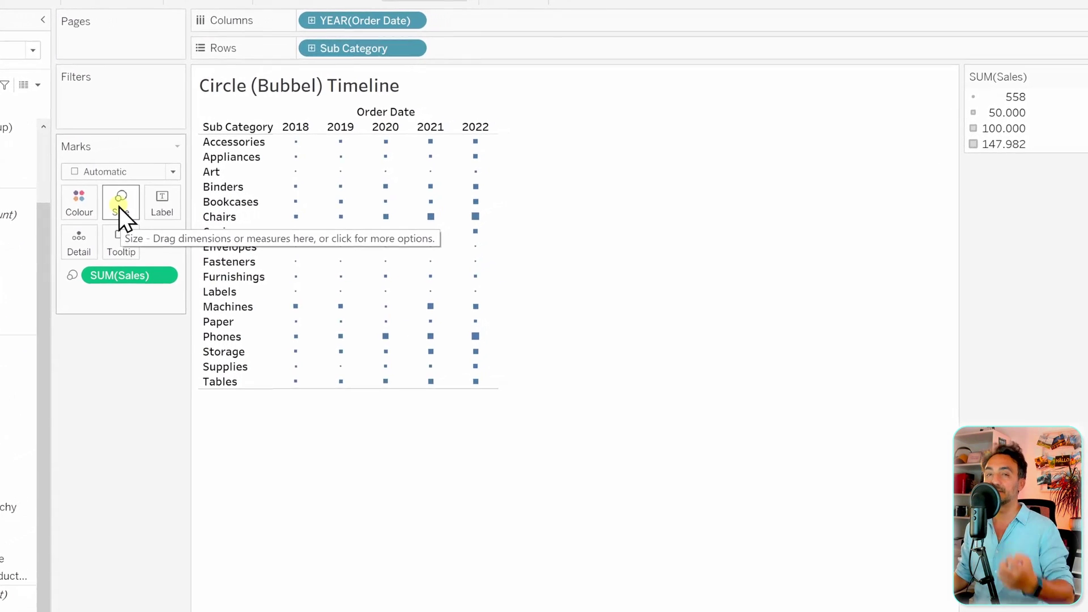
mouse_move(386, 218)
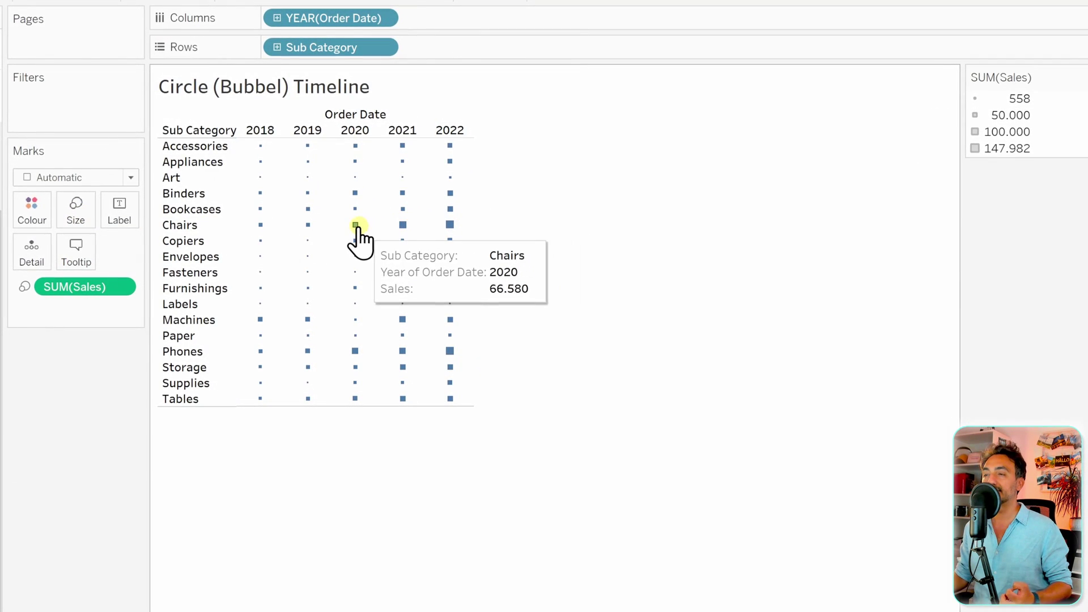
left_click(86, 178)
left_click(68, 295)
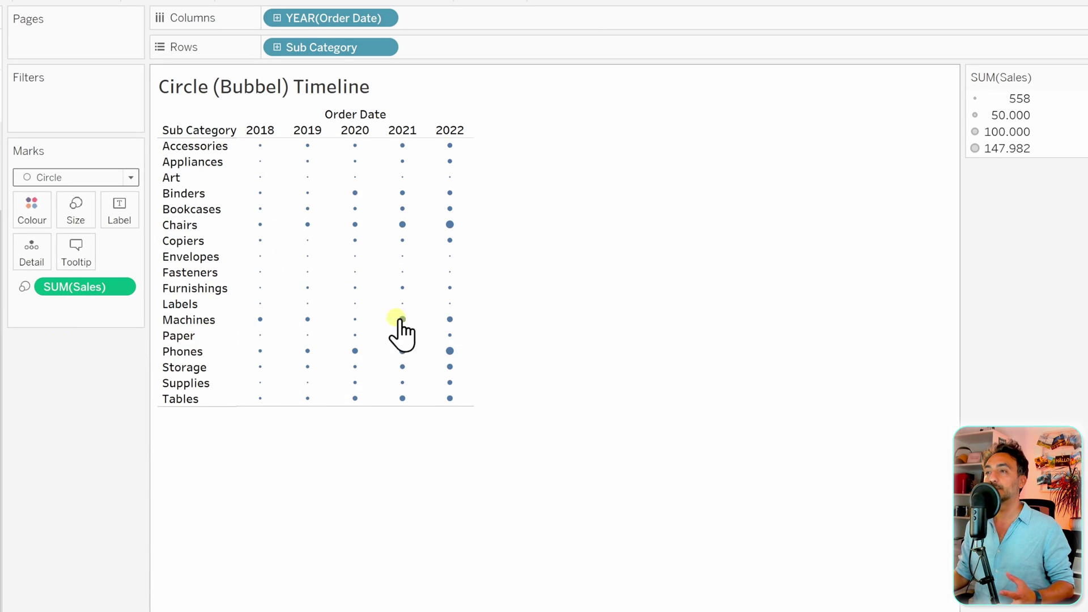
Change the Order Date on columns from discrete years to continuous quarters
mouse_move(231, 338)
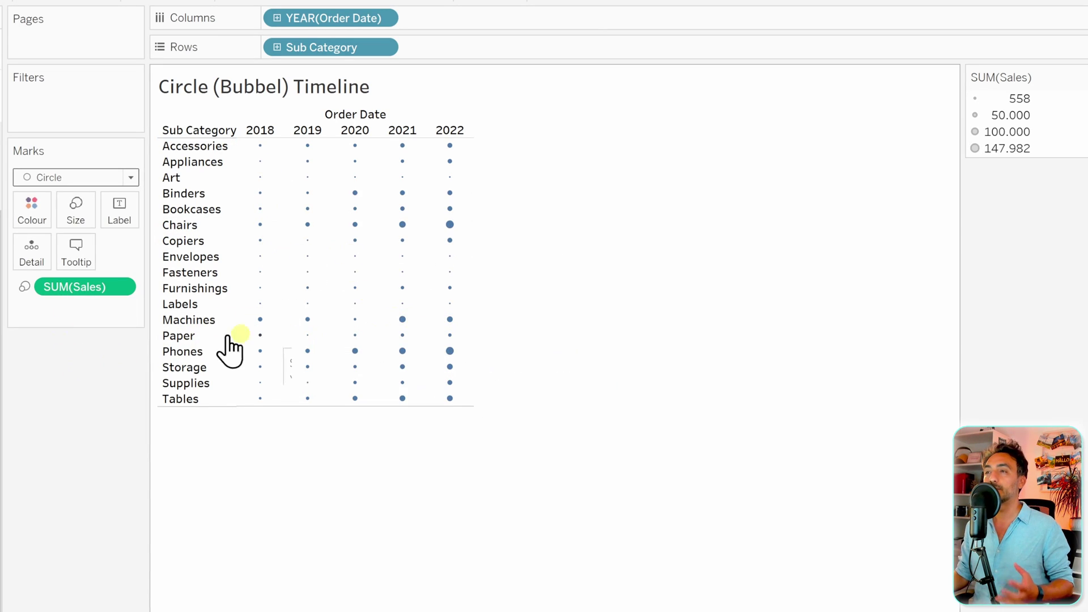
right_click(333, 19)
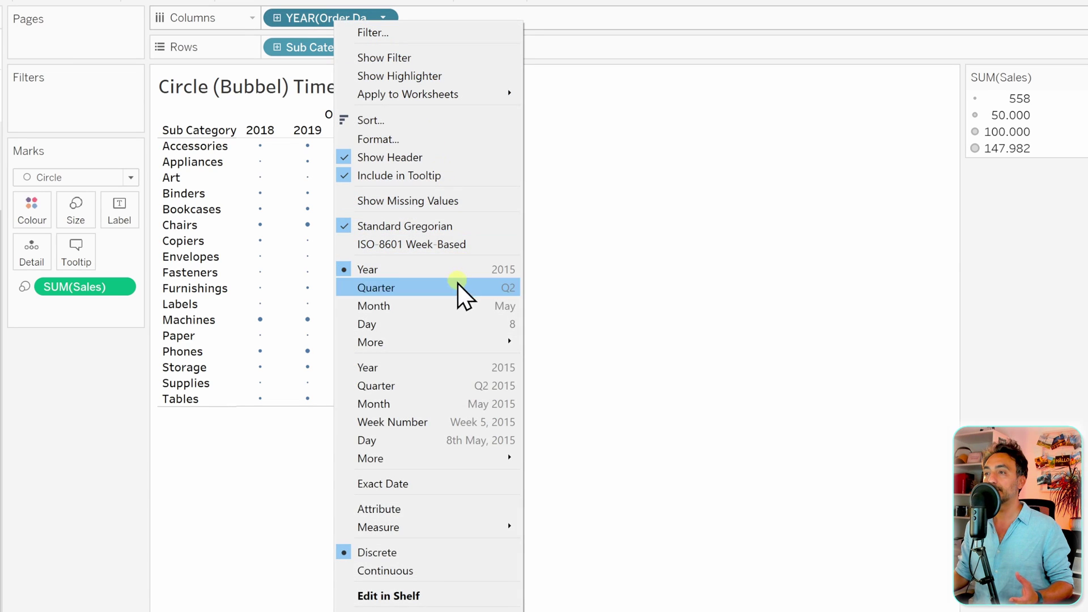
left_click(416, 389)
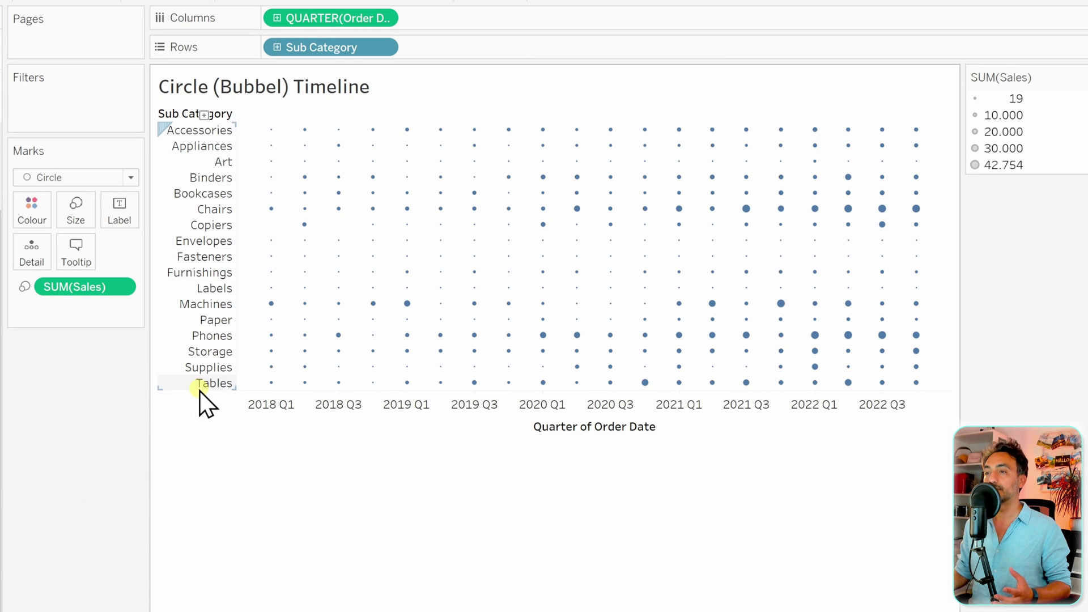
Make the Sub Category rows of the circle timeline taller and narrow the chart's overall width
left_click_drag(200, 390, 201, 401)
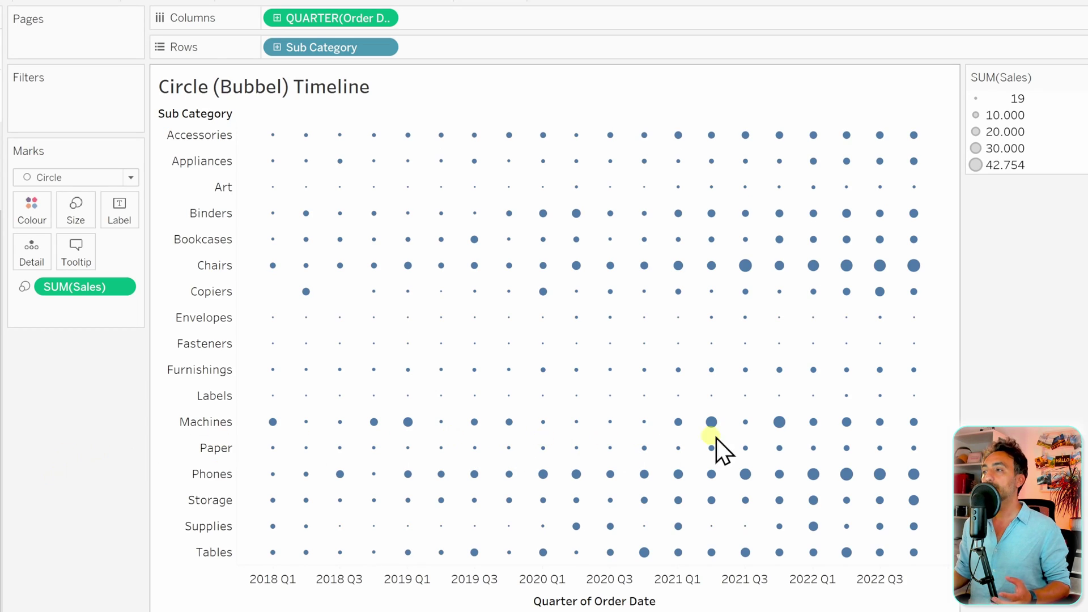
left_click_drag(949, 418, 651, 419)
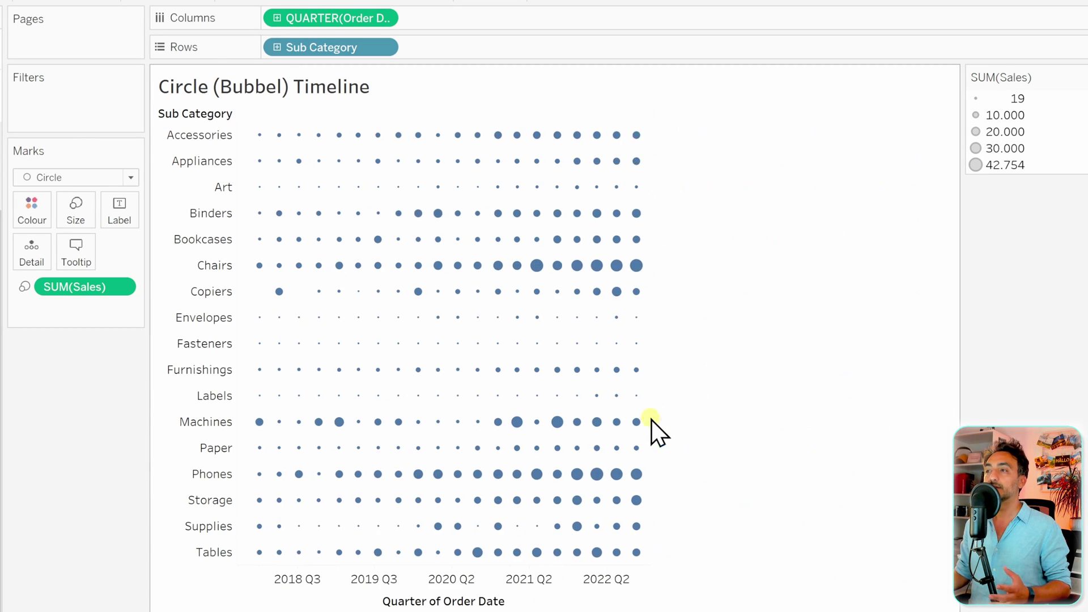
mouse_move(474, 451)
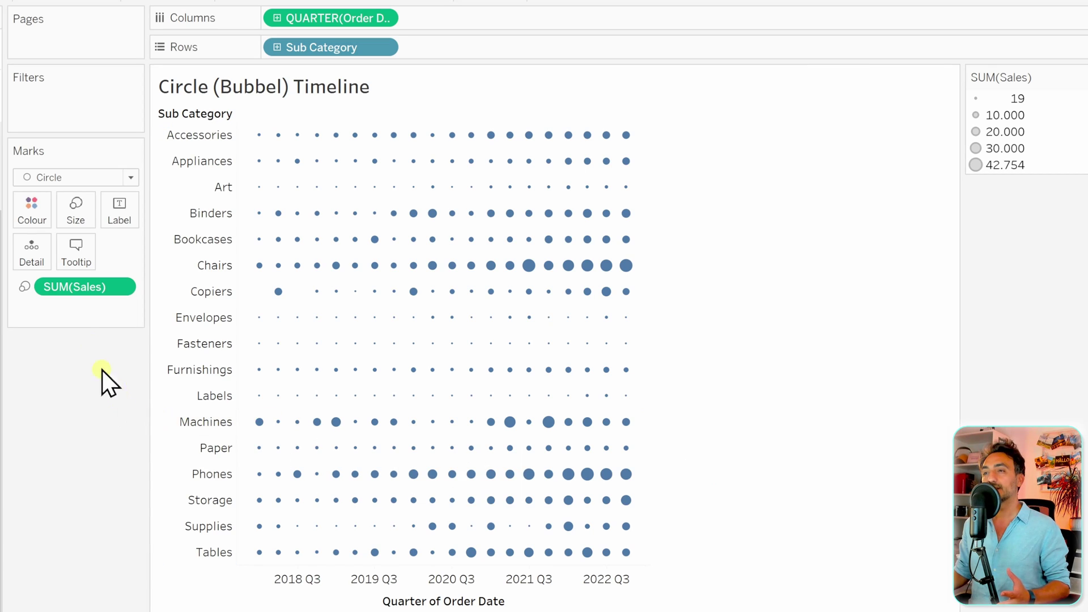
Enlarge the circles of the timeline considerably and lower their colour opacity to 51%
left_click(75, 215)
left_click(106, 251)
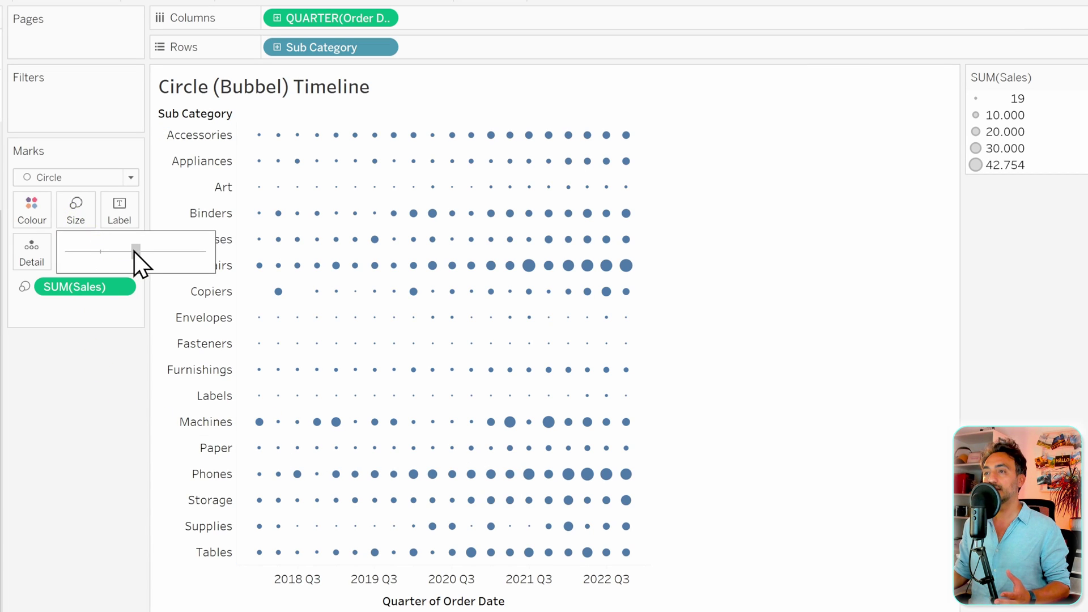
left_click_drag(135, 251, 135, 251)
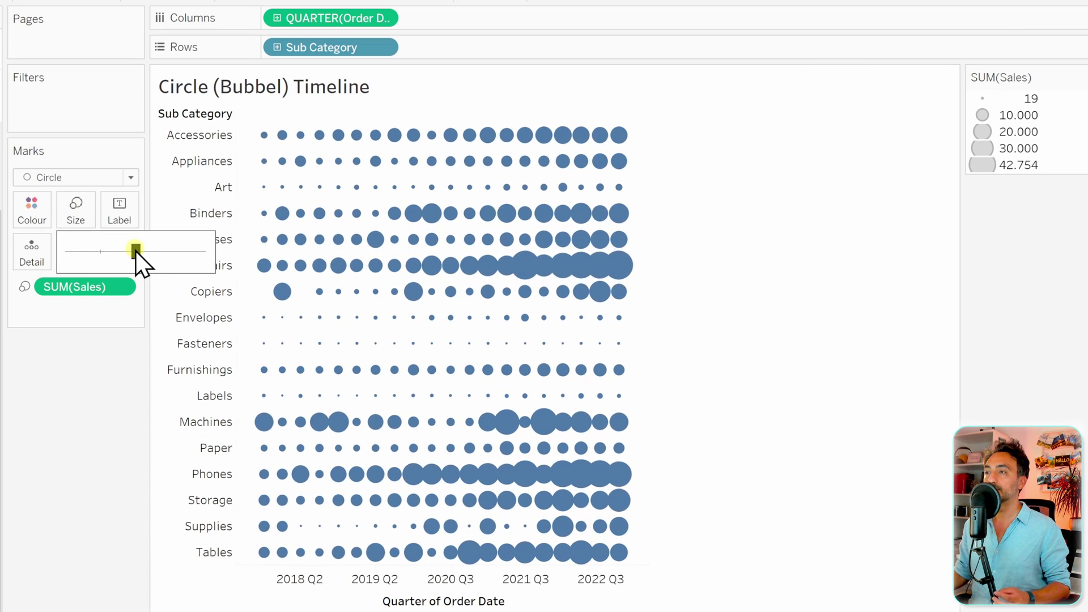
left_click(33, 215)
left_click_drag(119, 389, 80, 390)
key("Escape")
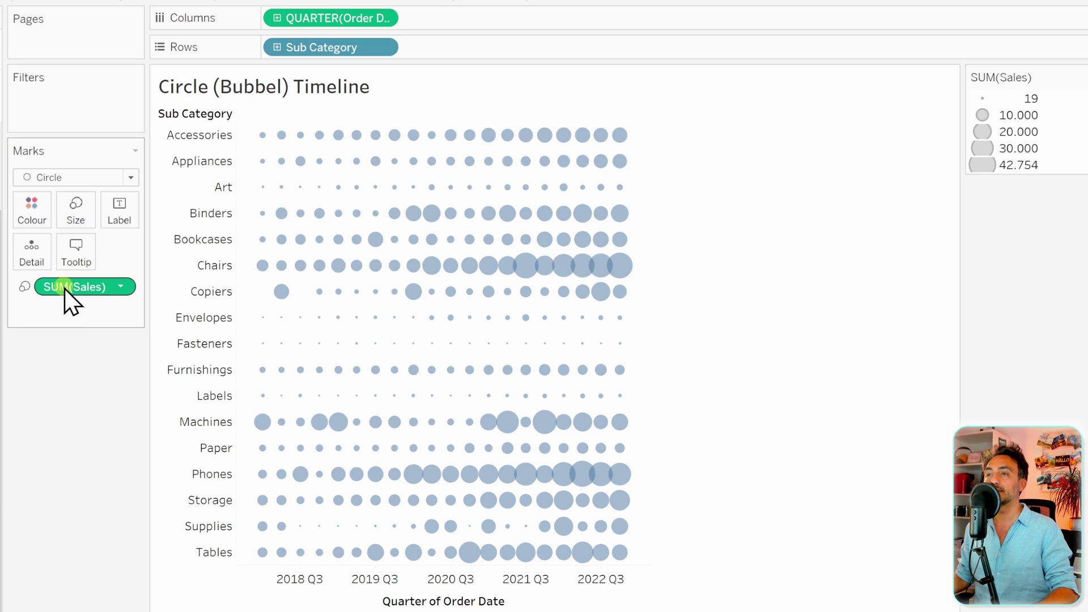
Colour the circles by Sales as well, keeping Sales on size, and raise their opacity to 70%
left_click_drag(65, 288, 35, 219)
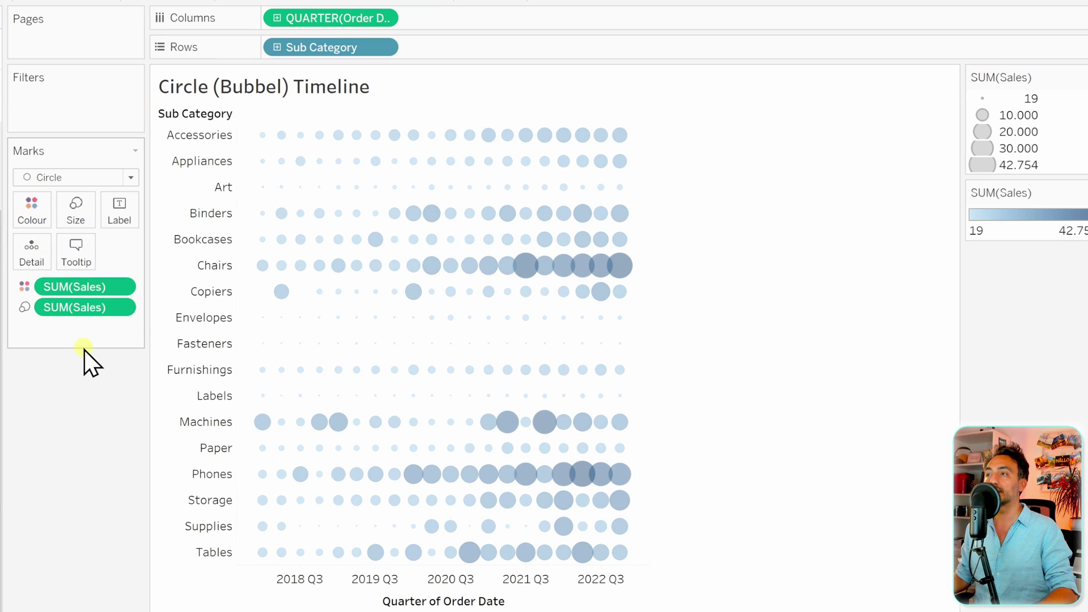
left_click(33, 218)
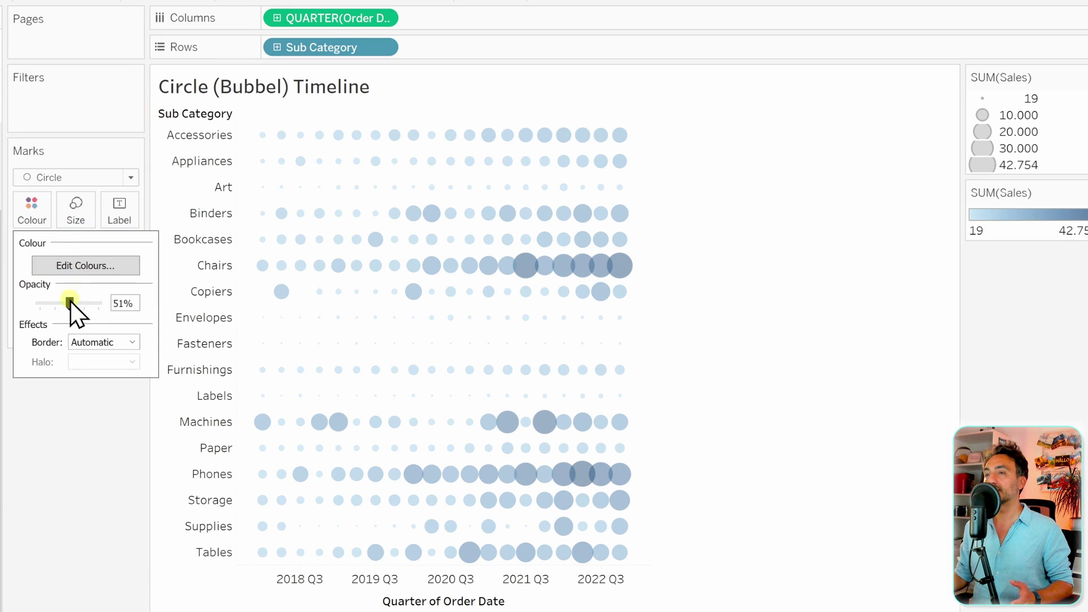
left_click_drag(70, 301, 82, 301)
left_click(97, 430)
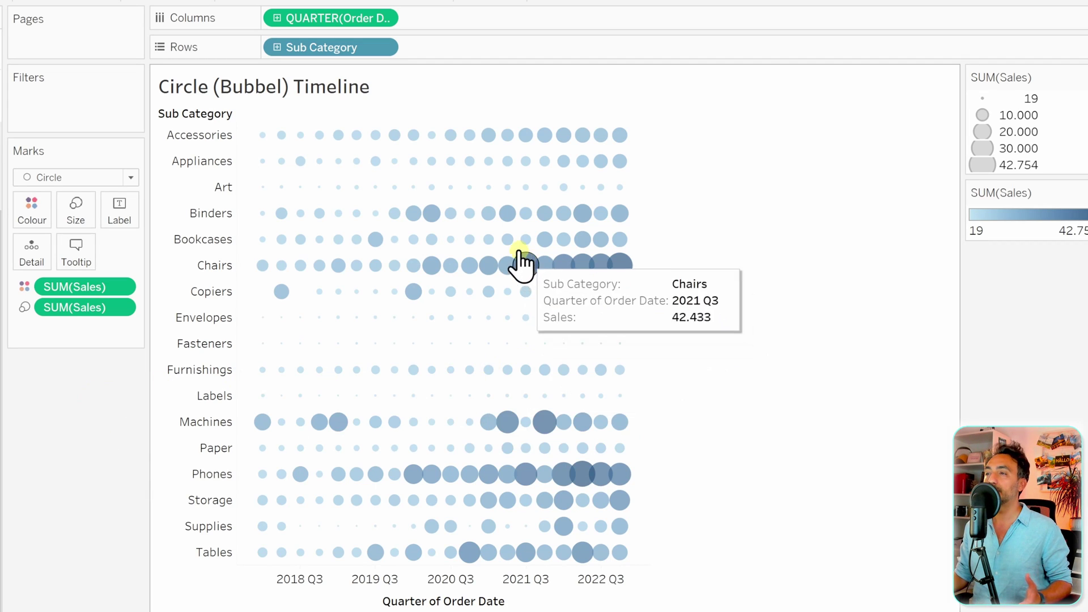
Give the timeline's circles a grey border
left_click(35, 215)
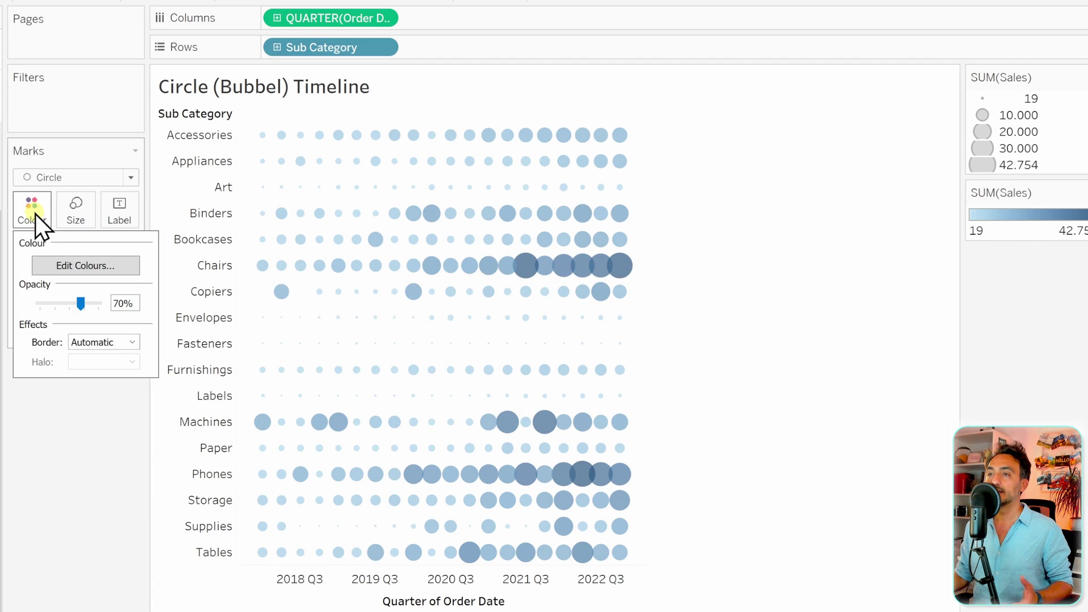
left_click(97, 343)
left_click(81, 405)
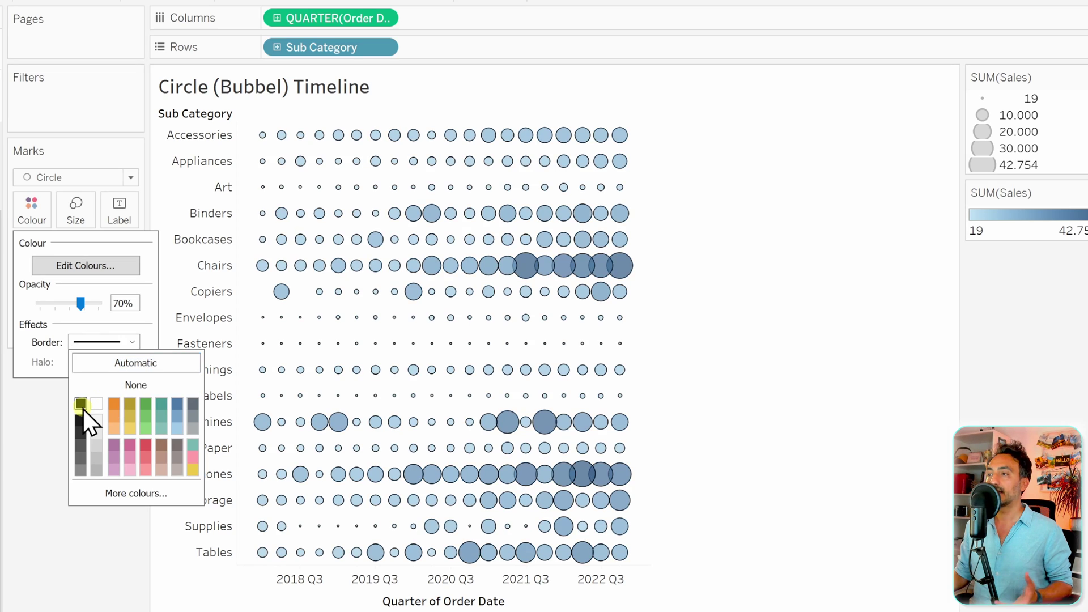
left_click(81, 466)
left_click(753, 446)
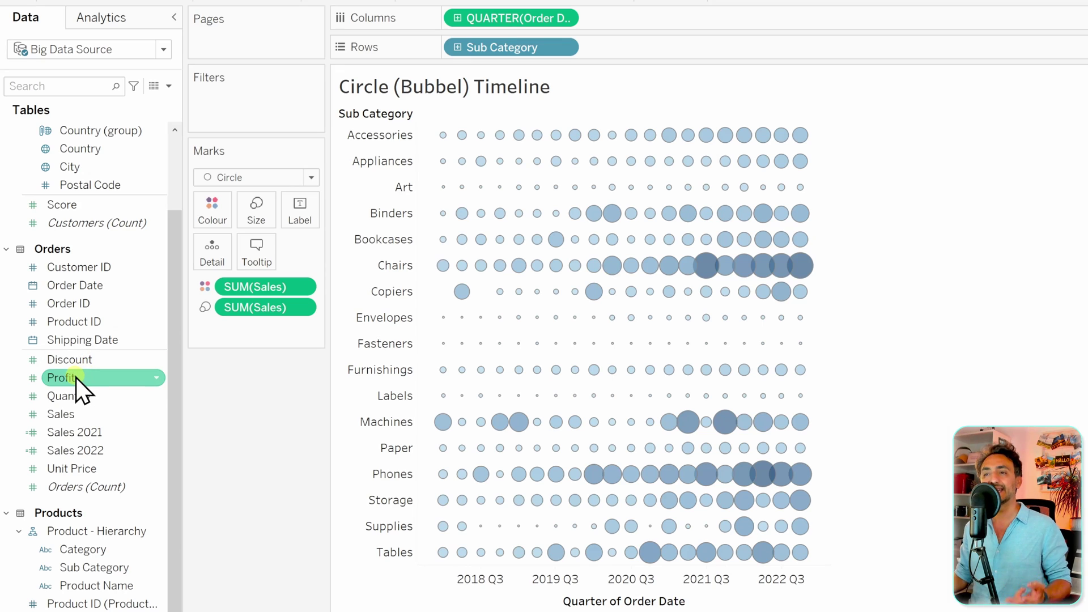
Replace Sales with Profit as the circles' colour measure, leaving Sales on size
left_click_drag(73, 376, 249, 289)
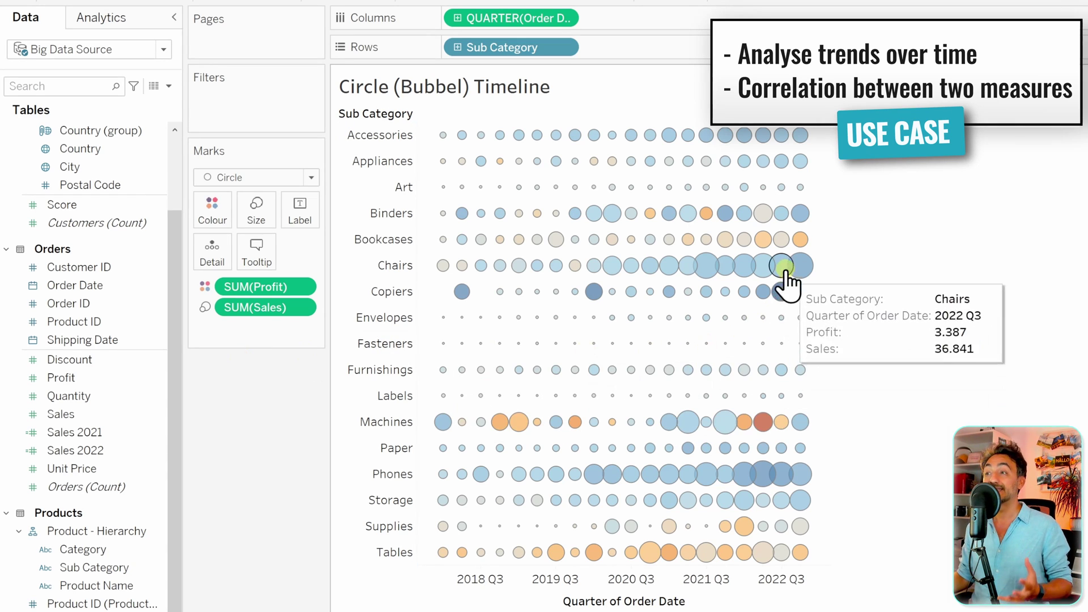
mouse_move(805, 266)
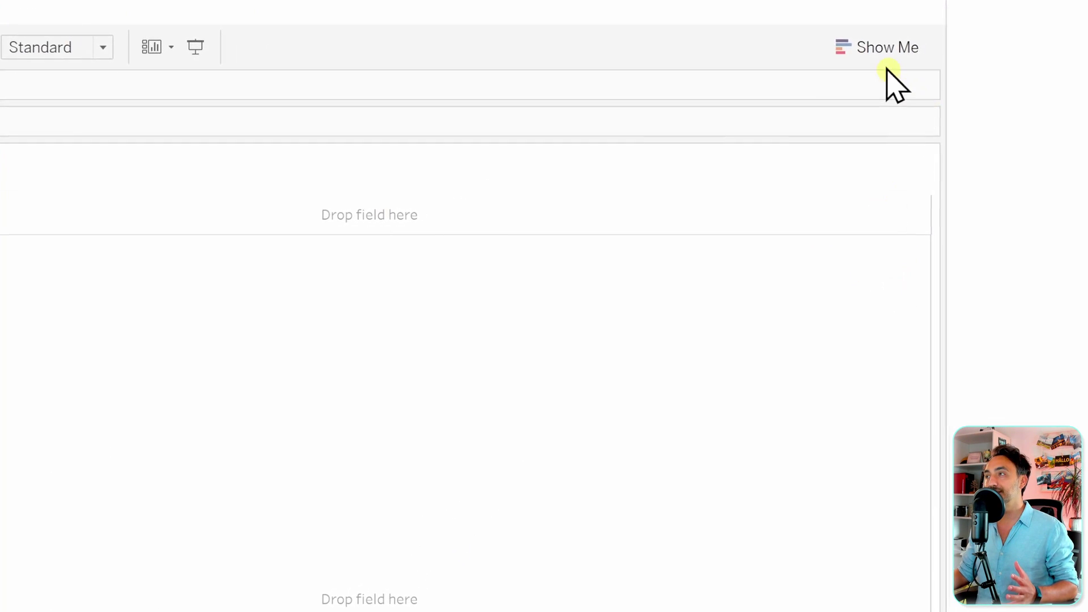
left_click(884, 45)
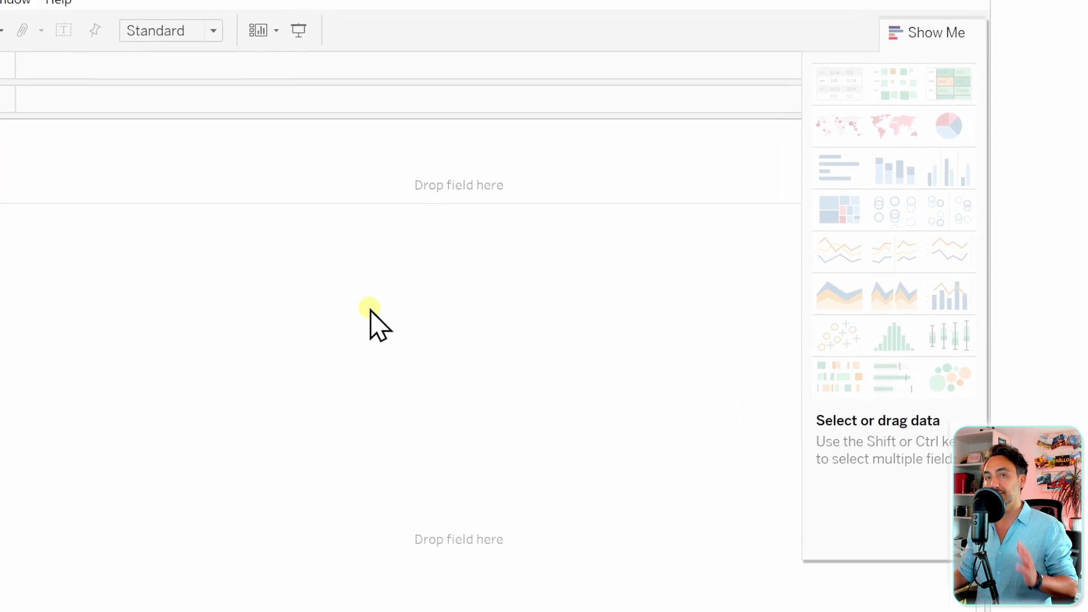
left_click(1012, 16)
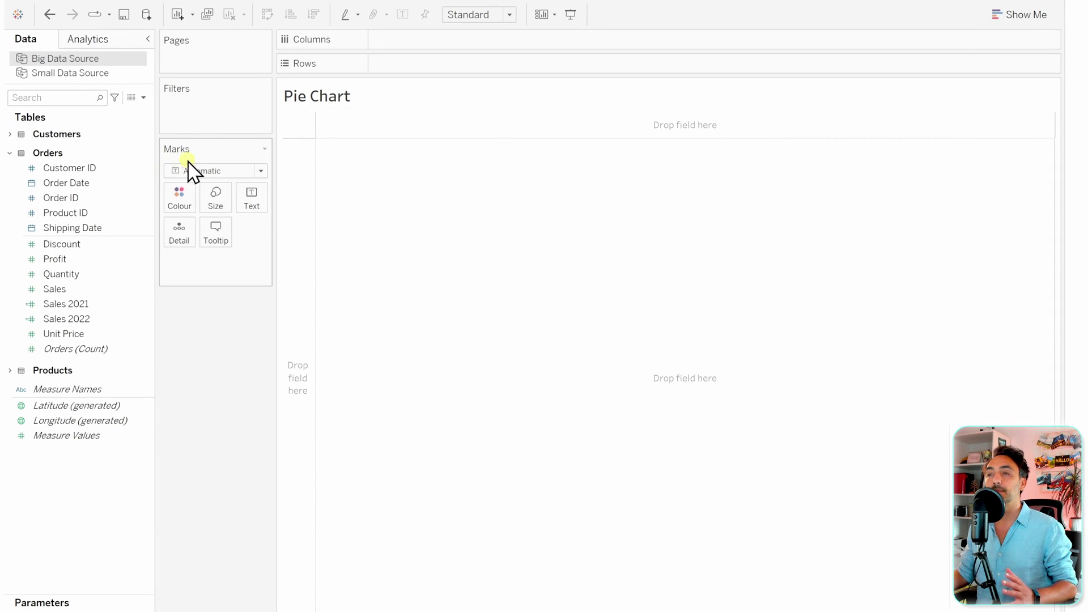
Set the mark type to Pie on the Pie Chart sheet and use Sales as the angle
left_click(215, 171)
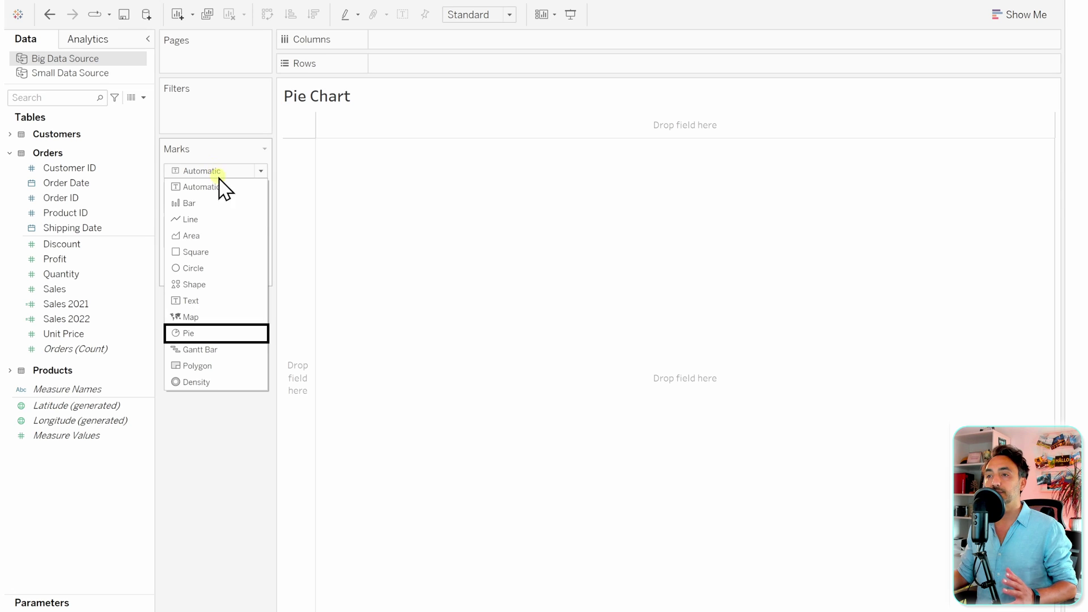
left_click(220, 336)
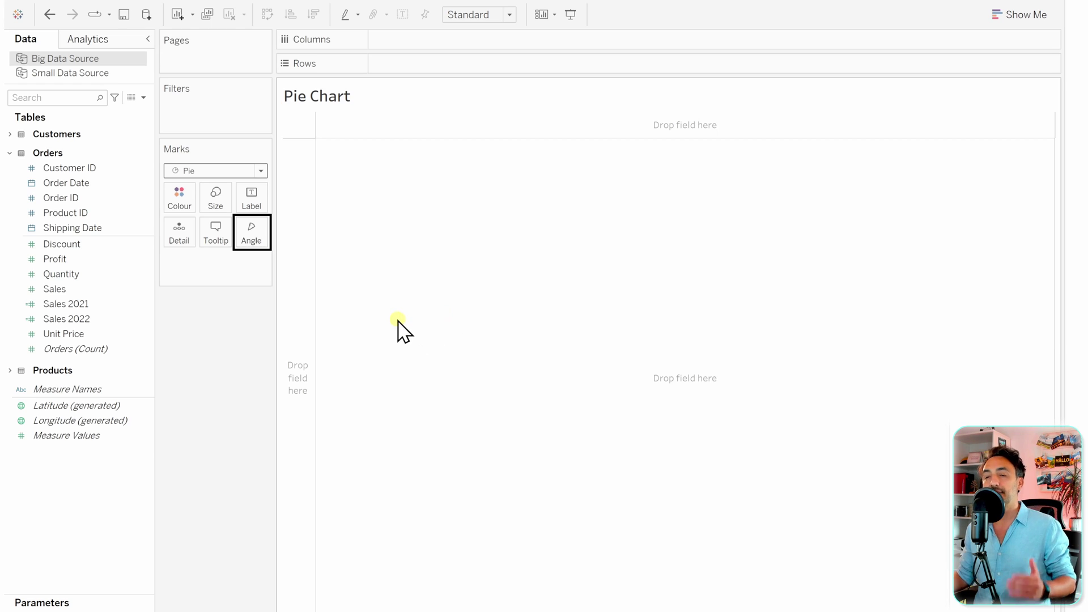
left_click_drag(57, 291, 251, 250)
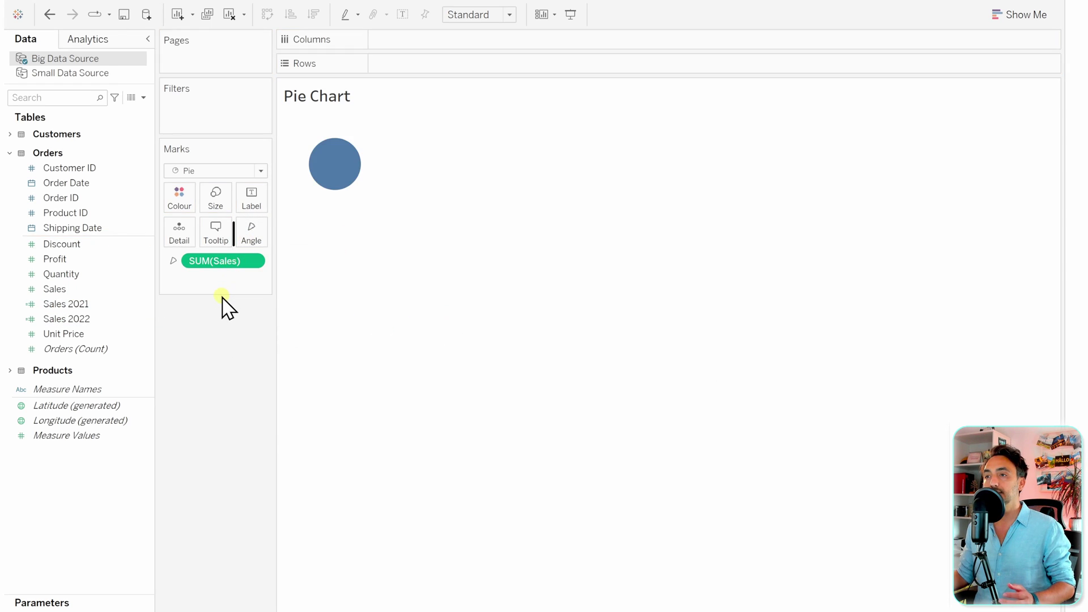
Fit the pie chart to the entire view
mouse_move(352, 160)
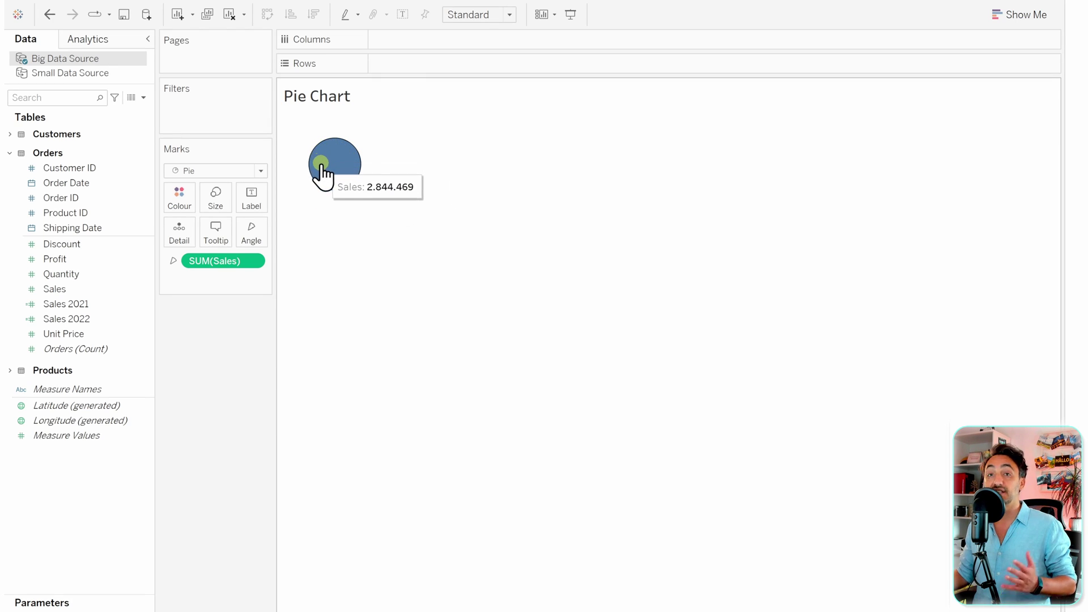
left_click(465, 15)
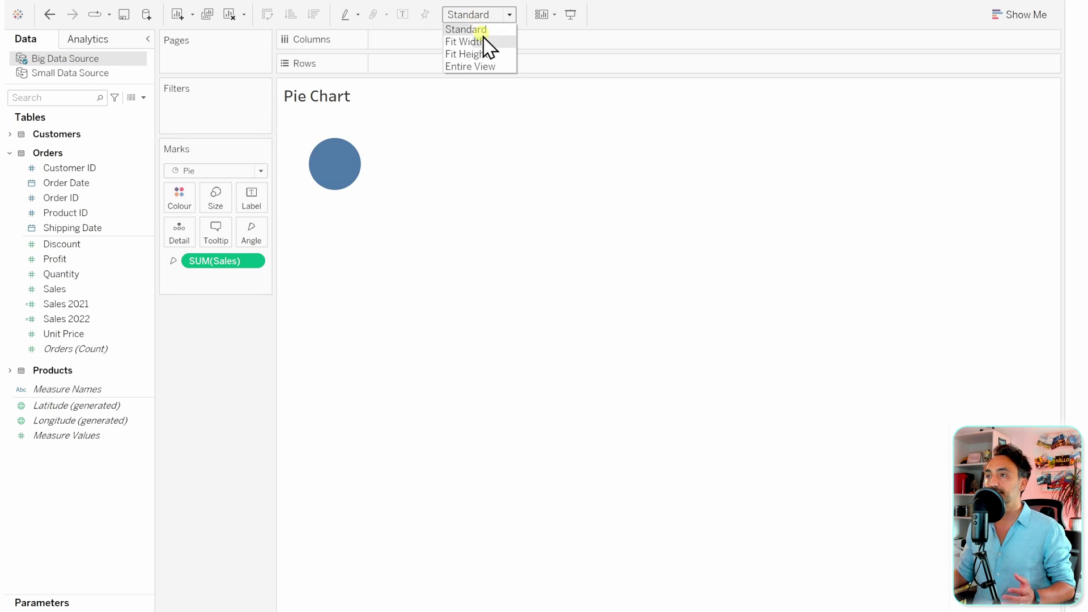
left_click(482, 67)
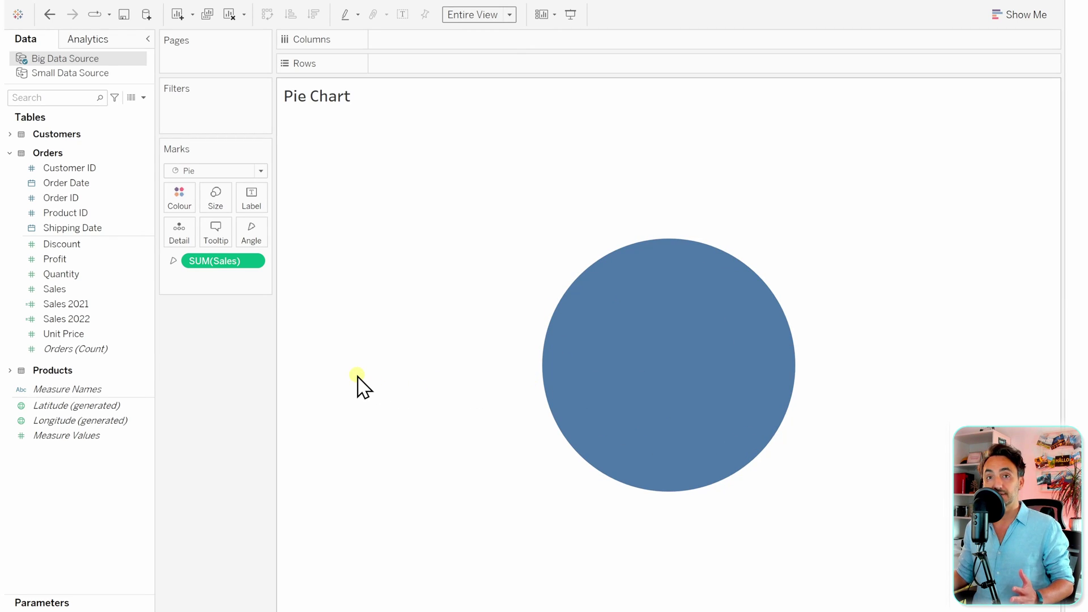
mouse_move(753, 331)
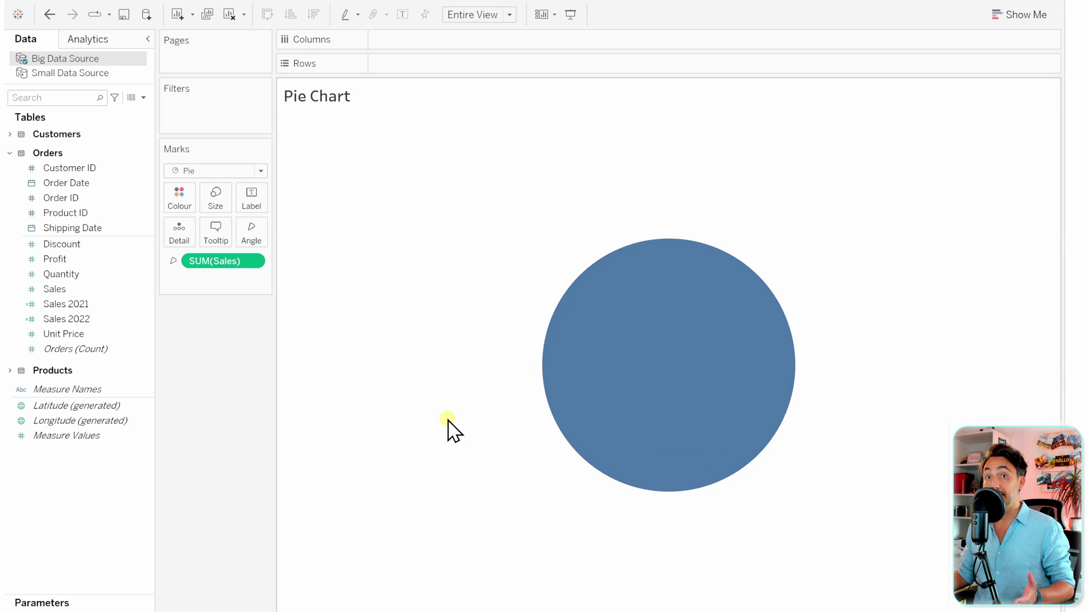
Divide the pie into coloured slices by Country from the Customers table
left_click(9, 134)
left_click(101, 164)
left_click_drag(90, 244, 182, 198)
mouse_move(567, 422)
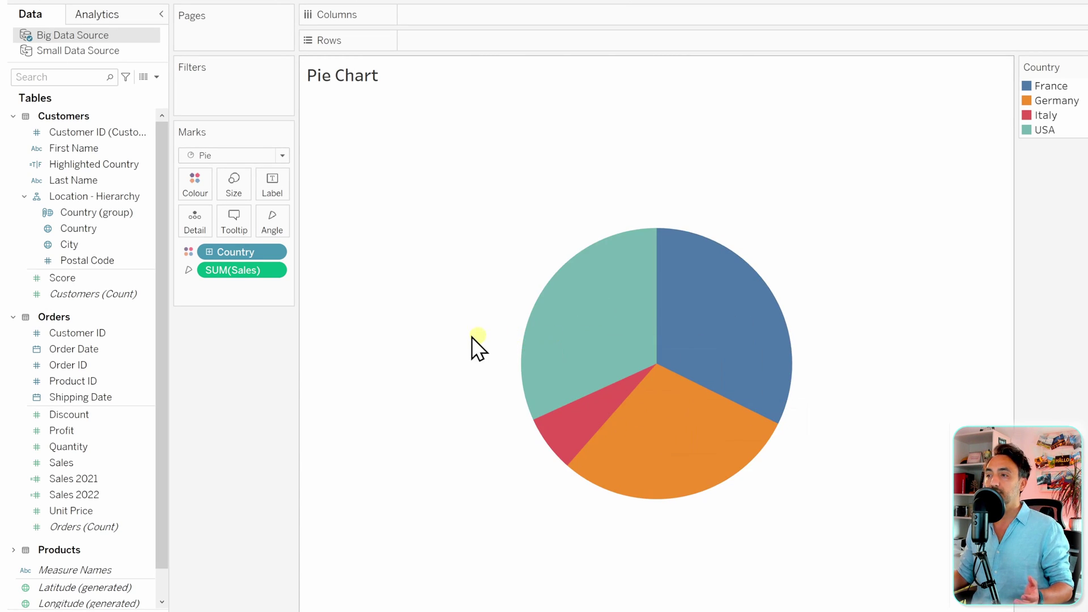
Show mark labels on the country slices and split the pie chart by Category on columns
left_click(269, 193)
left_click(300, 220)
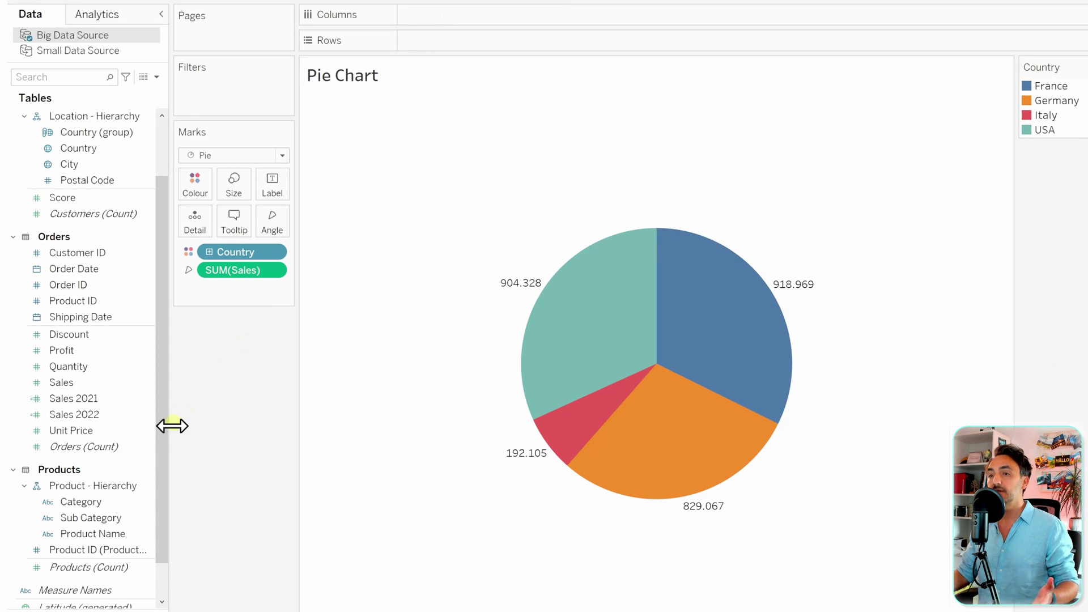
left_click(96, 502)
left_click_drag(94, 502, 445, 21)
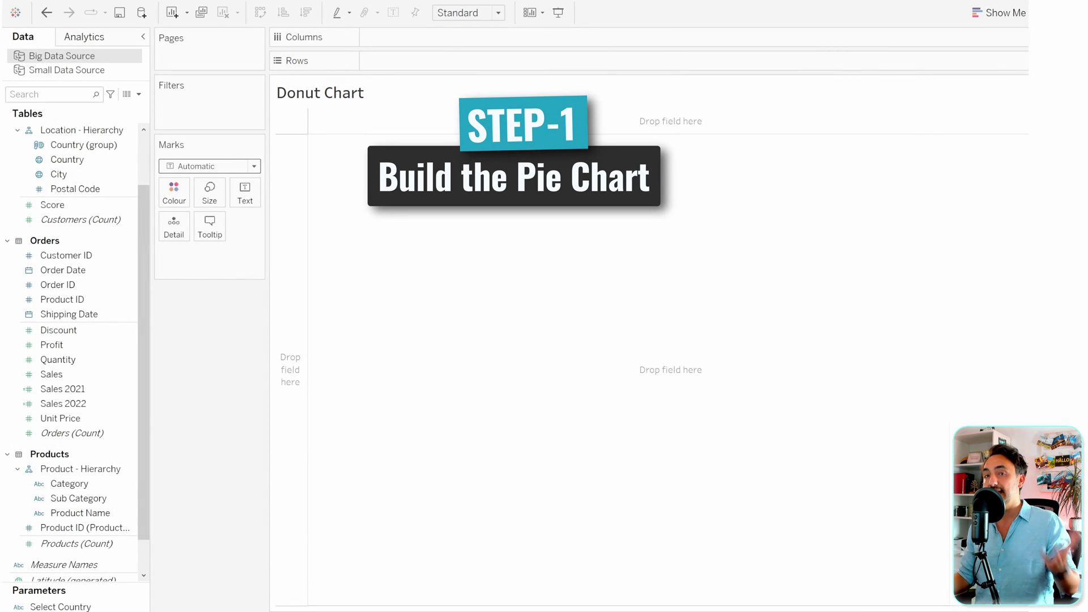
Build a pie on the Donut Chart sheet with Sales as the angle and Country as the colour
left_click(211, 166)
left_click(209, 325)
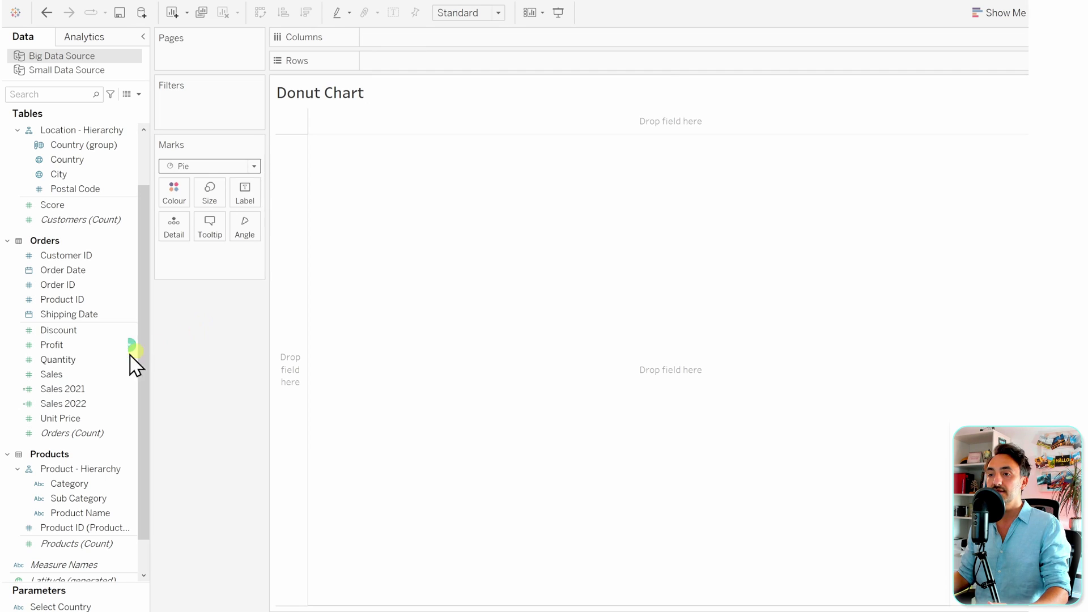
left_click_drag(51, 373, 236, 254)
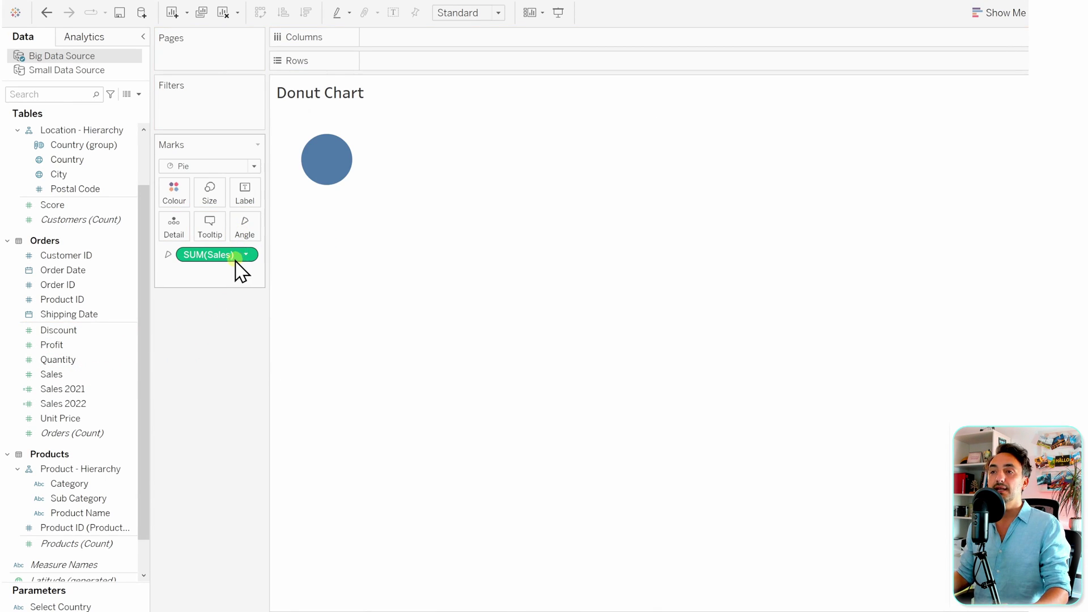
left_click_drag(65, 160, 174, 194)
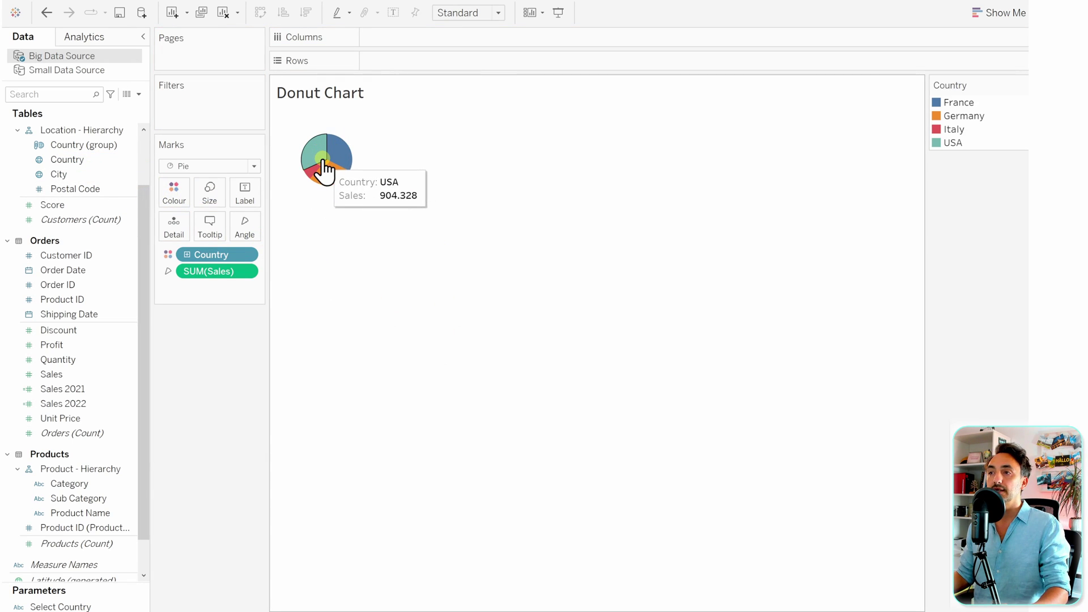
Fit the donut chart's pie to the entire view
left_click(474, 14)
left_click(475, 63)
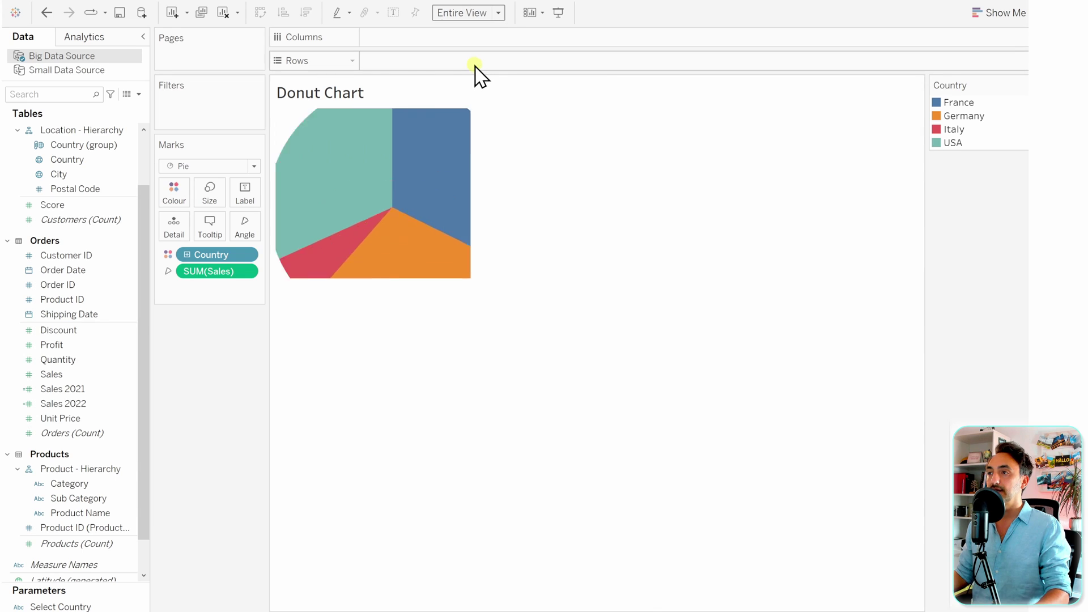
mouse_move(588, 407)
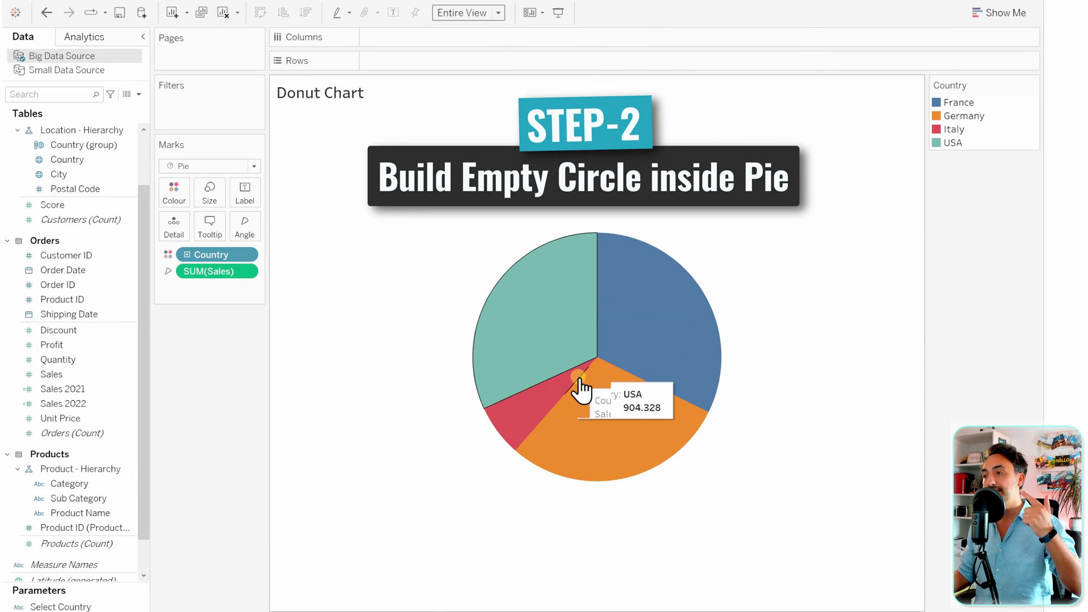
mouse_move(634, 355)
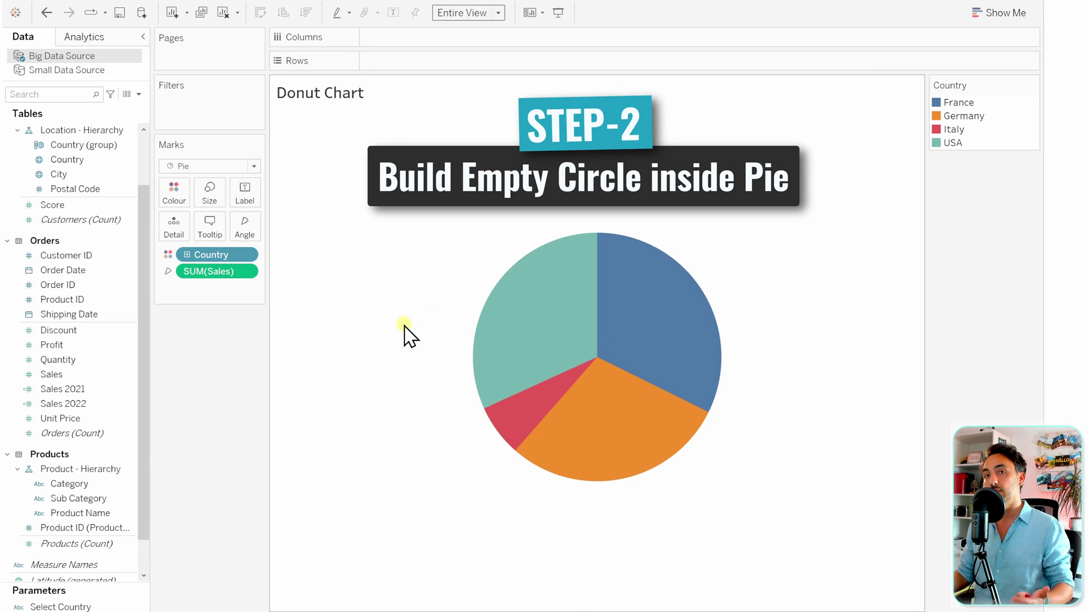
Add an AVG(0) calculation to the columns and duplicate it beside the original to get two pies
double_click(384, 39)
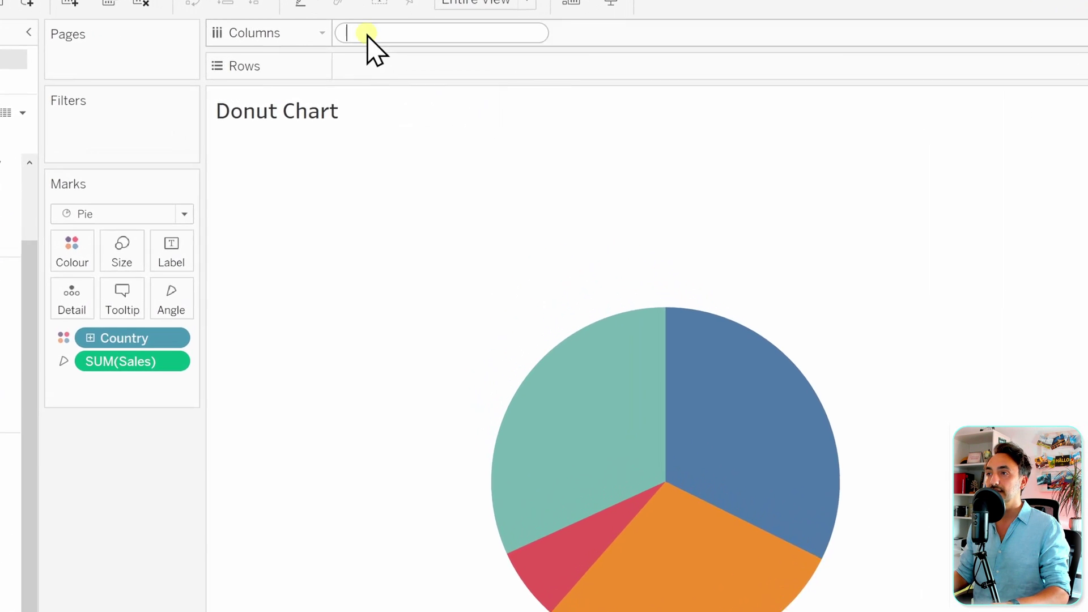
type("AVG(0")
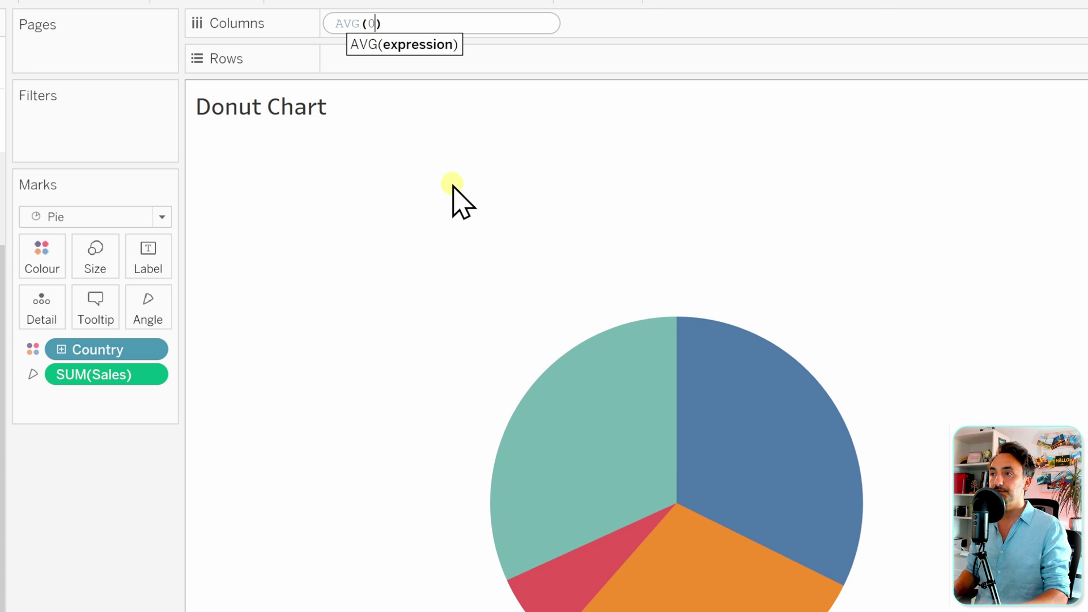
key("Return")
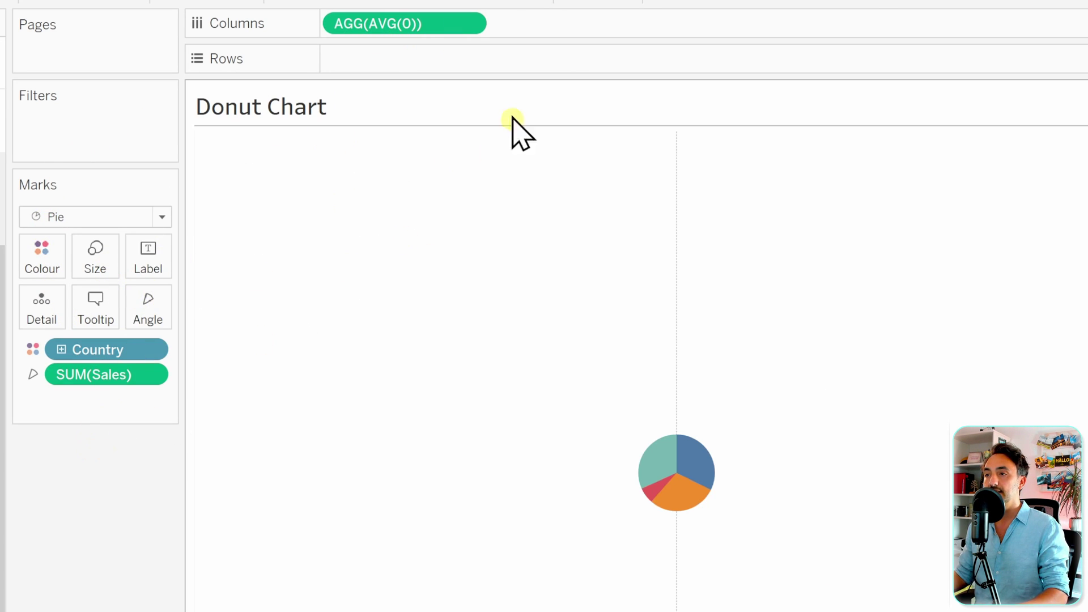
left_click_drag(369, 26, 558, 25)
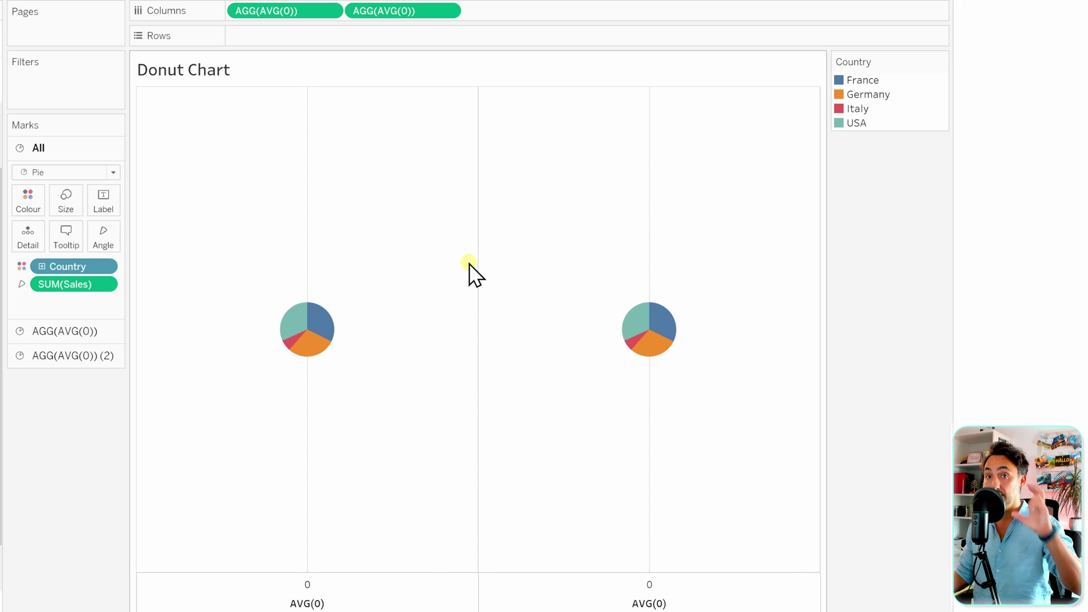
Combine the two AVG(0) fields into a dual axis and synchronise the axes
right_click(391, 11)
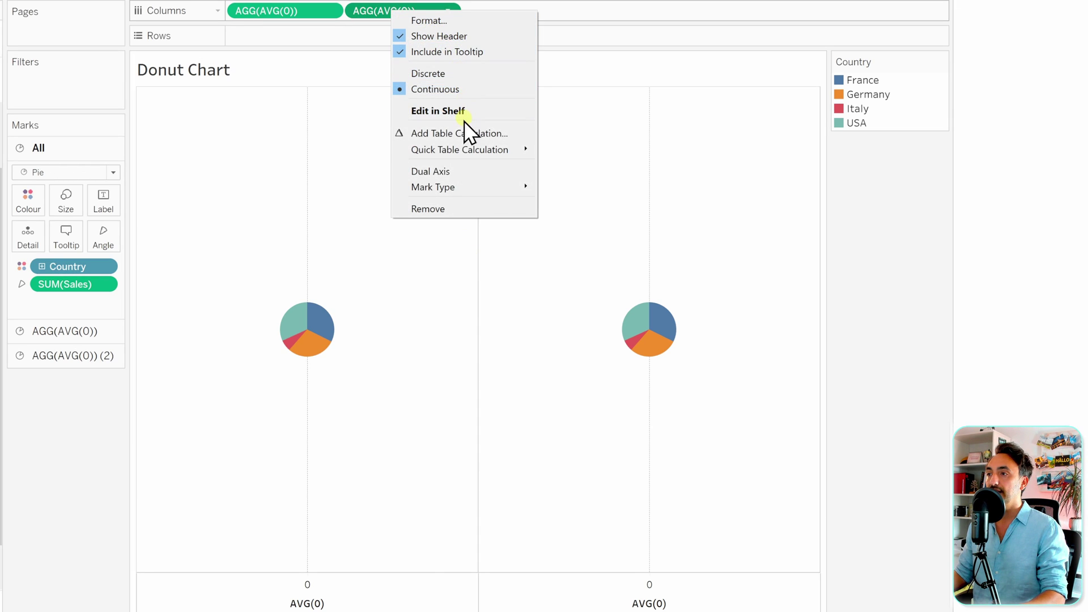
left_click(453, 170)
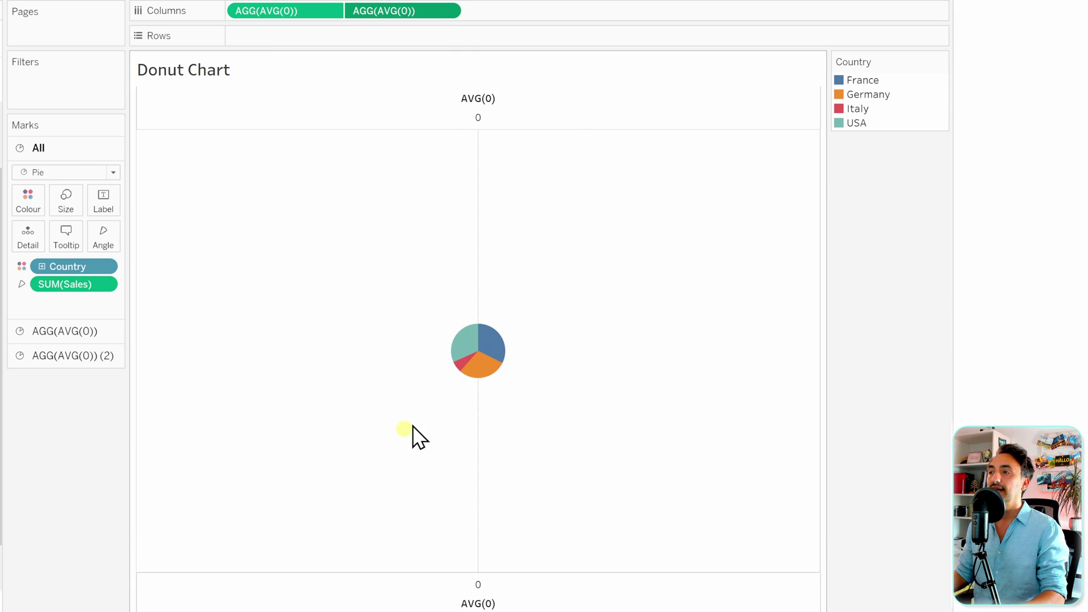
right_click(526, 587)
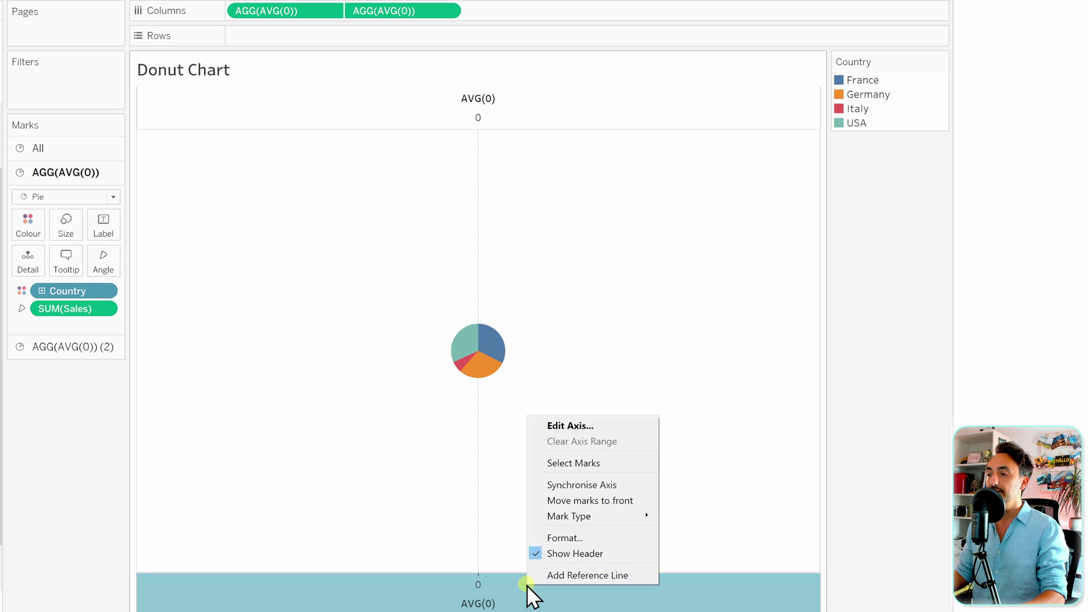
left_click(611, 486)
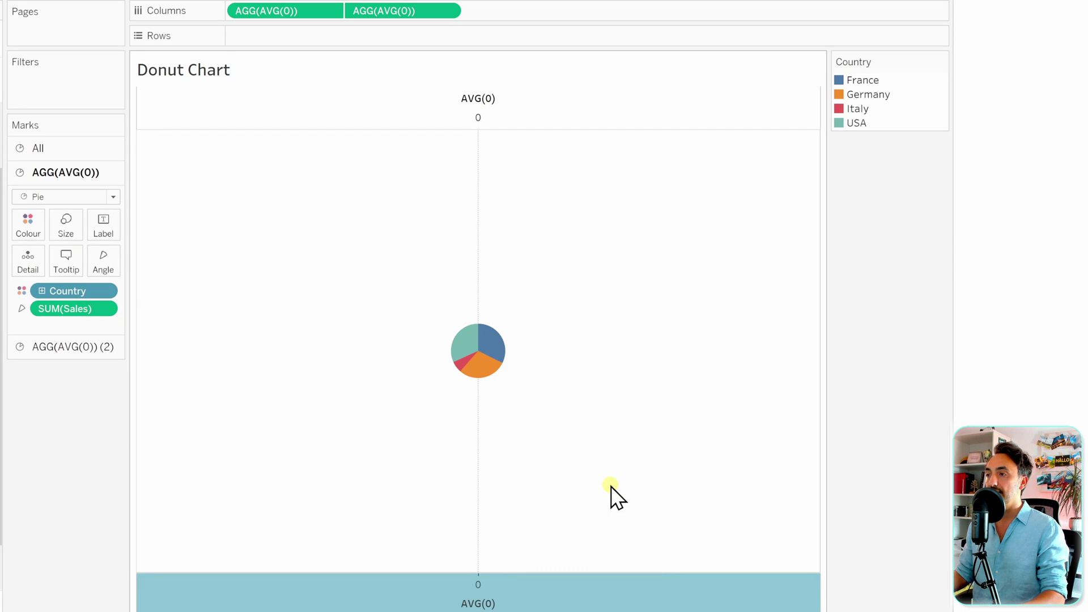
Hide the headers of both AVG(0) axes
right_click(521, 114)
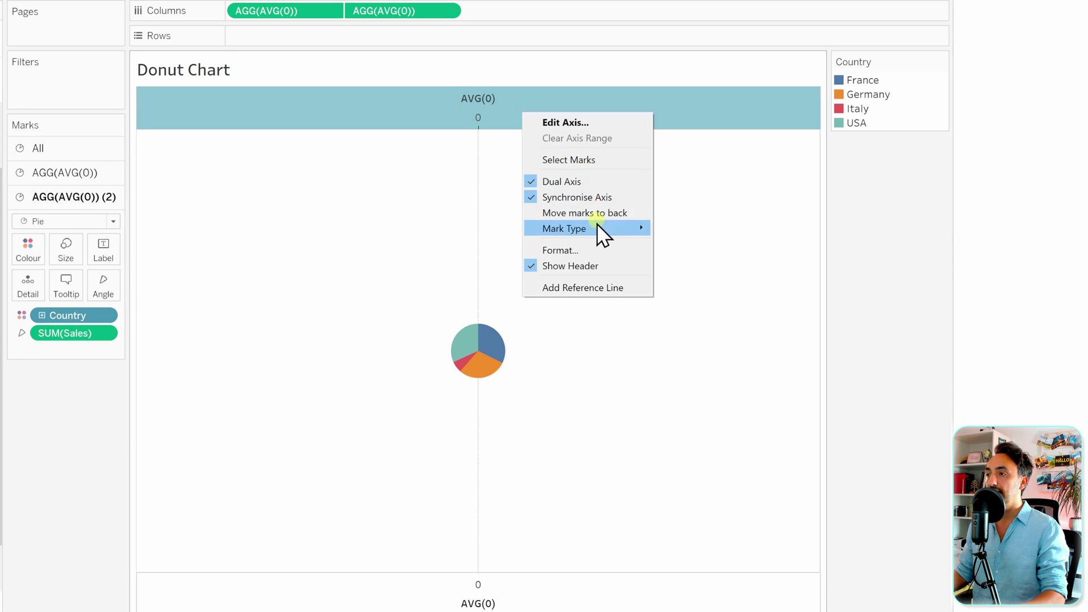
left_click(576, 264)
right_click(546, 577)
left_click(605, 545)
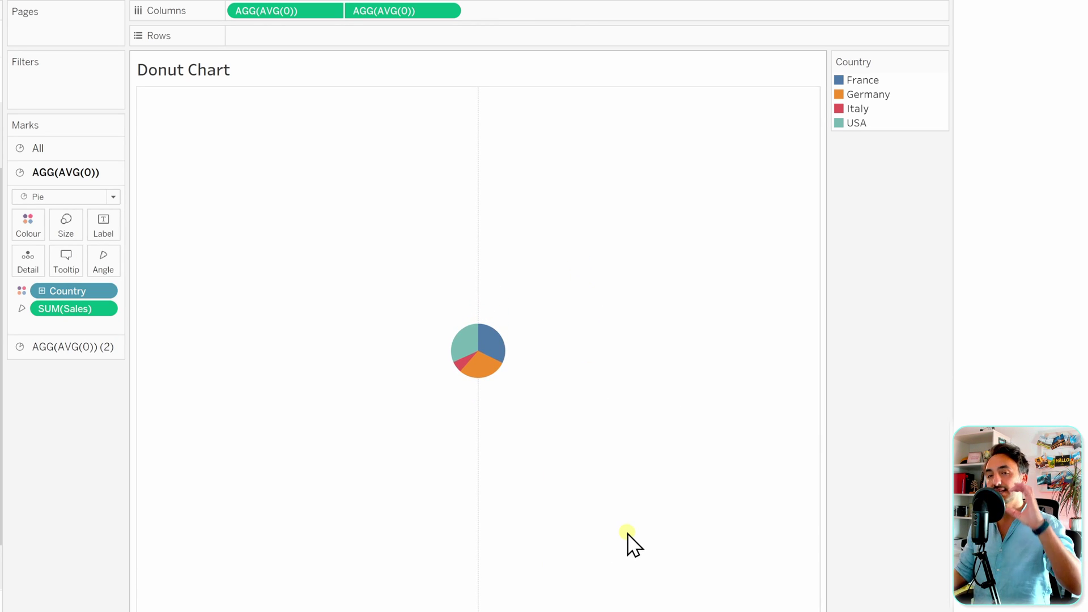
Enlarge the pies on all marks to about three quarters of the size range
left_click(84, 150)
left_click(67, 195)
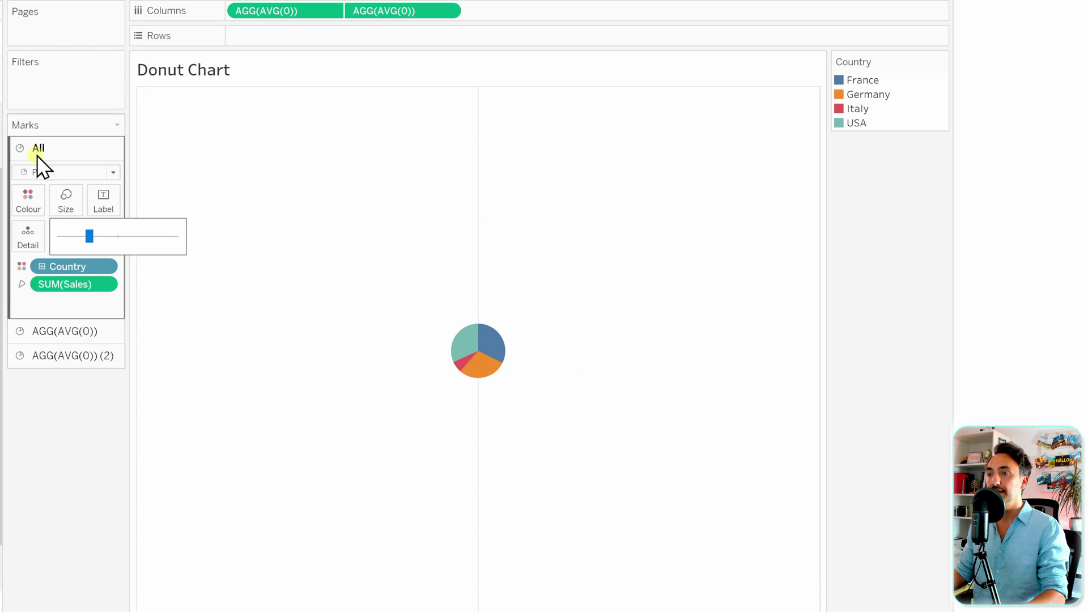
left_click_drag(89, 233, 151, 236)
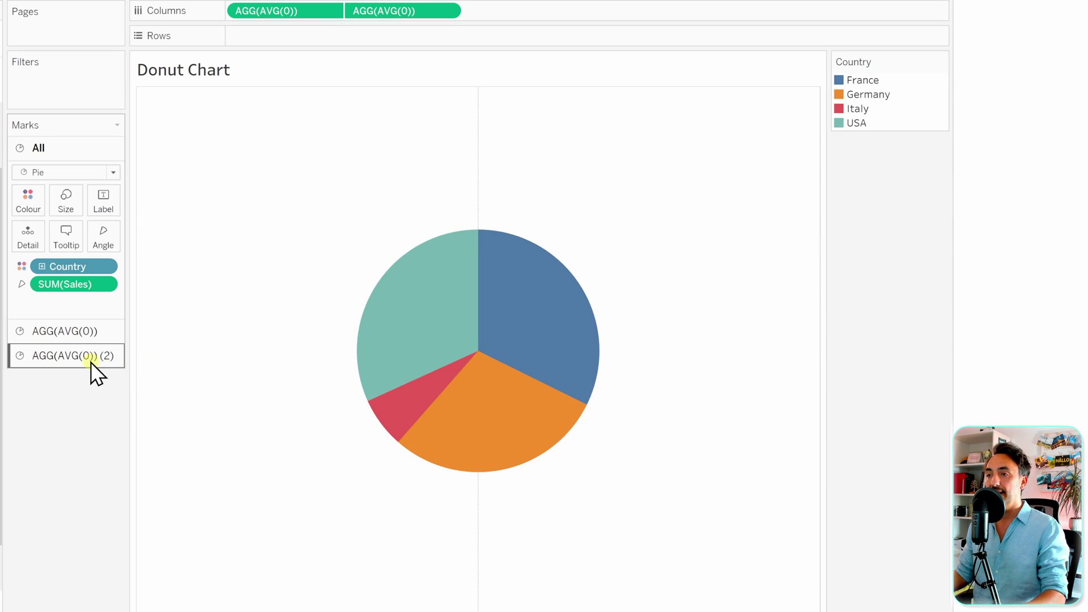
Change the second AVG(0) marks to Circle and remove Sales and Country from them
left_click(56, 356)
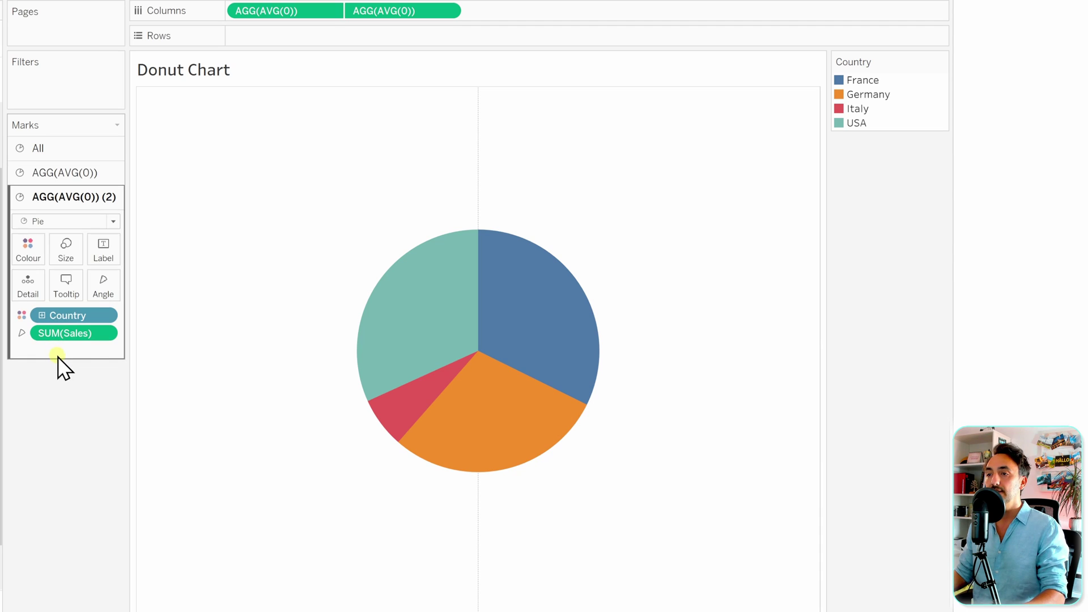
left_click(70, 223)
left_click(65, 322)
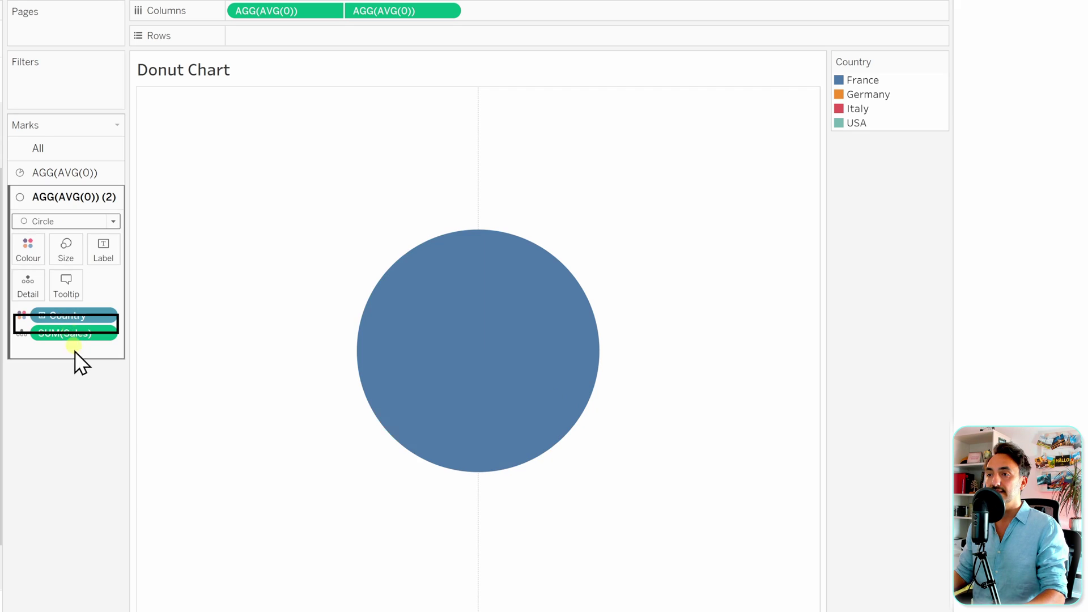
left_click_drag(77, 332, 85, 391)
left_click_drag(68, 315, 73, 390)
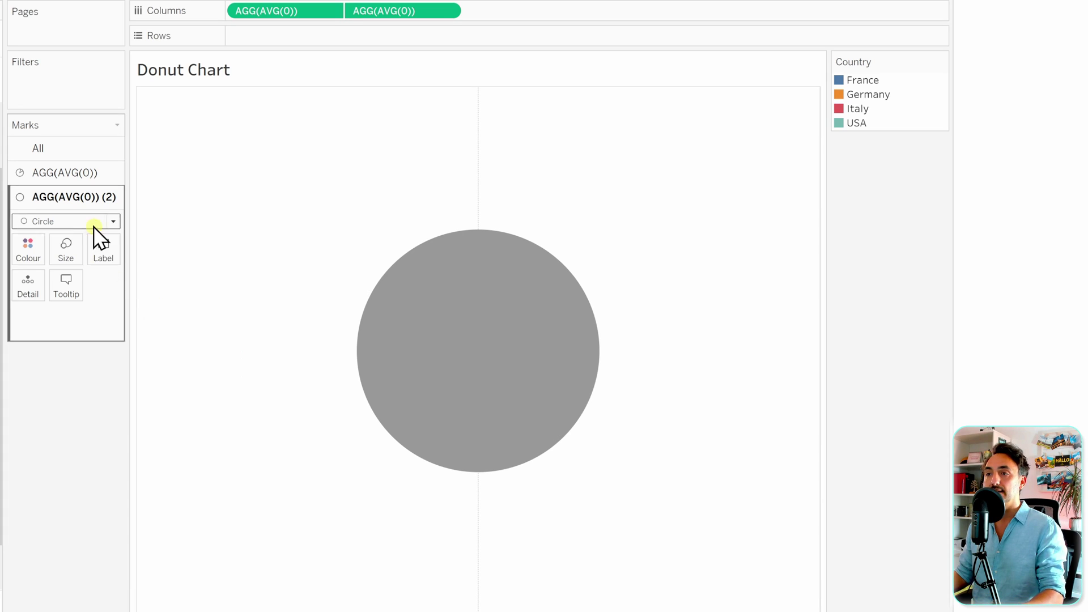
Shrink the grey circle to just above the middle of the size range so the pie forms a ring around it
left_click(67, 249)
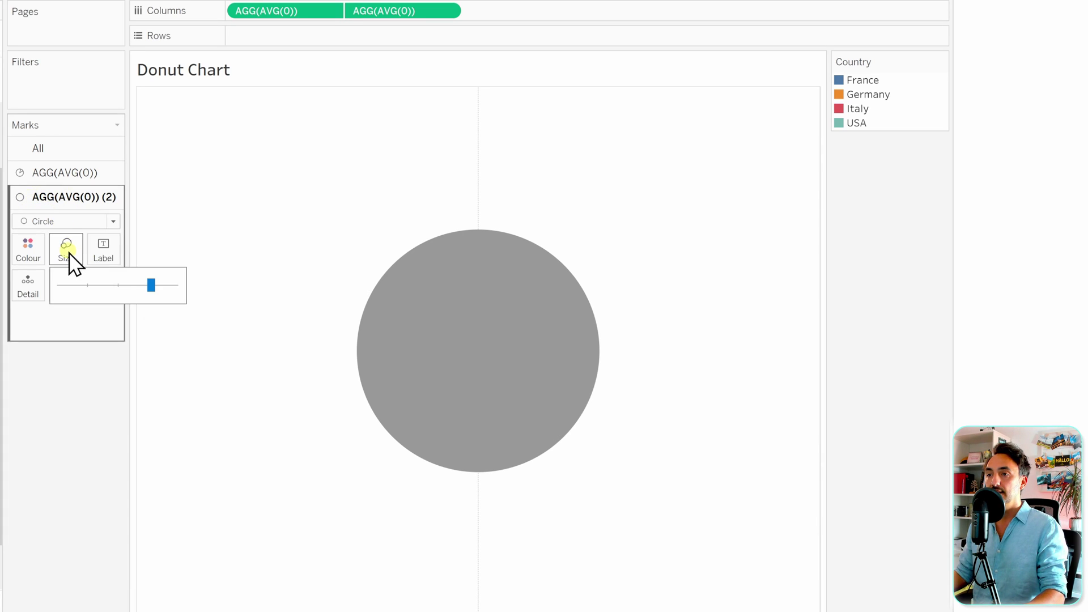
left_click_drag(149, 285, 126, 285)
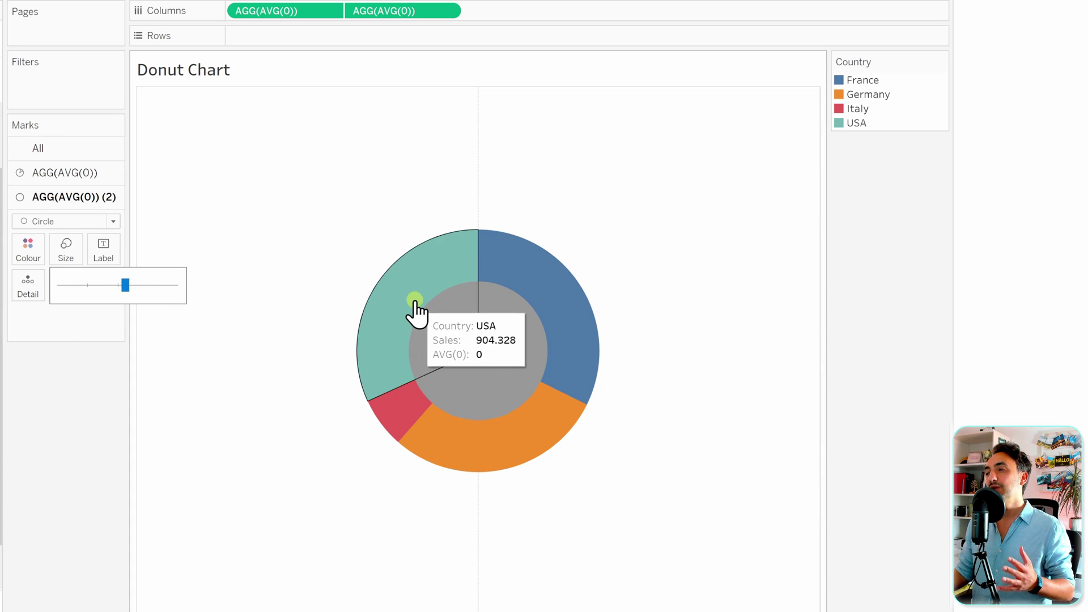
mouse_move(440, 332)
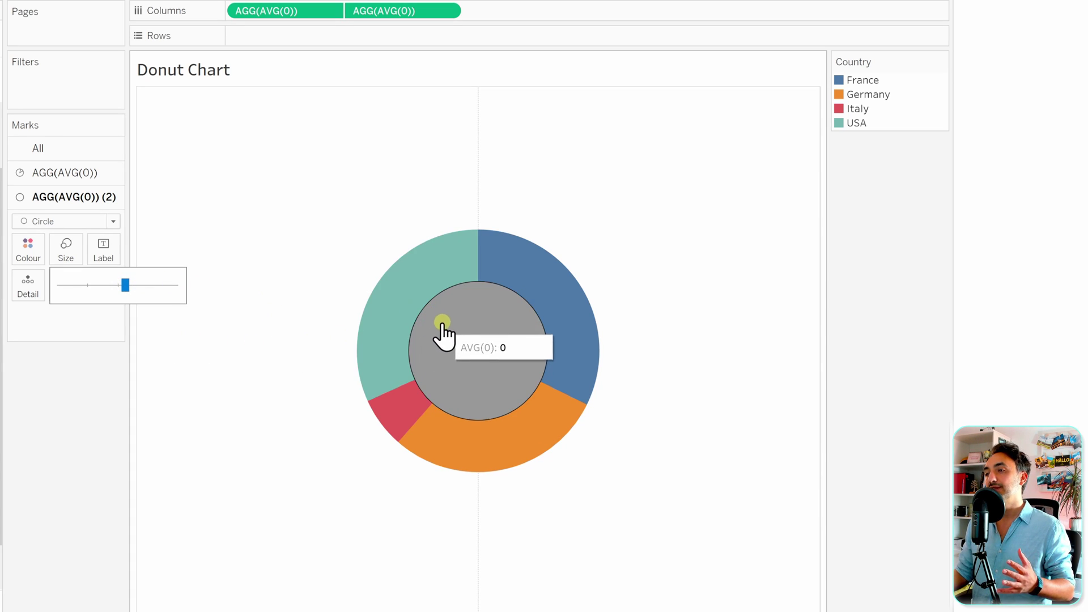
left_click(226, 372)
Colour the inner circle white
left_click(29, 249)
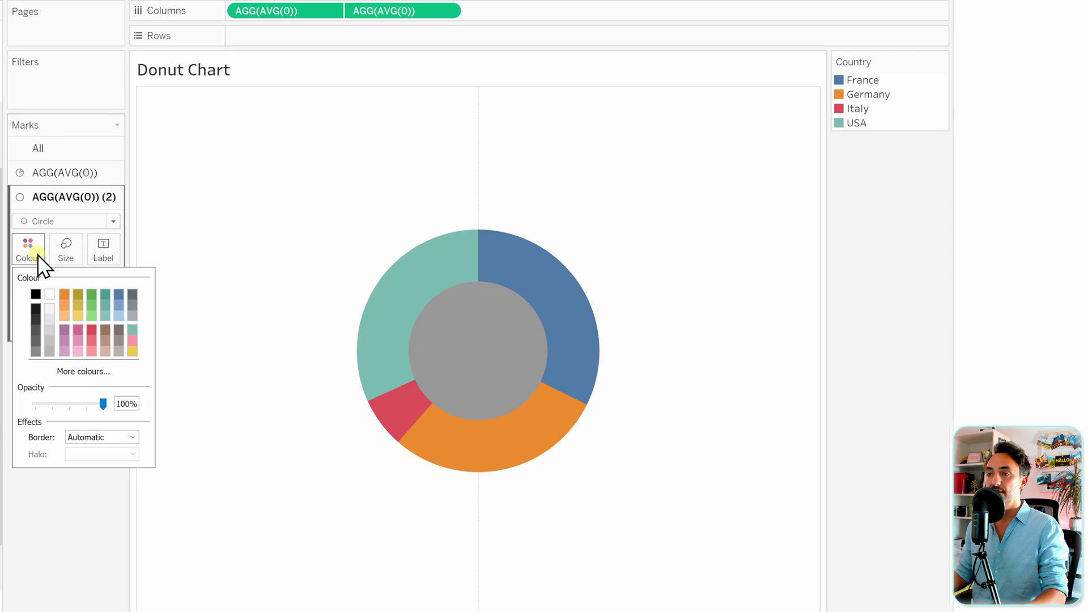
left_click(49, 294)
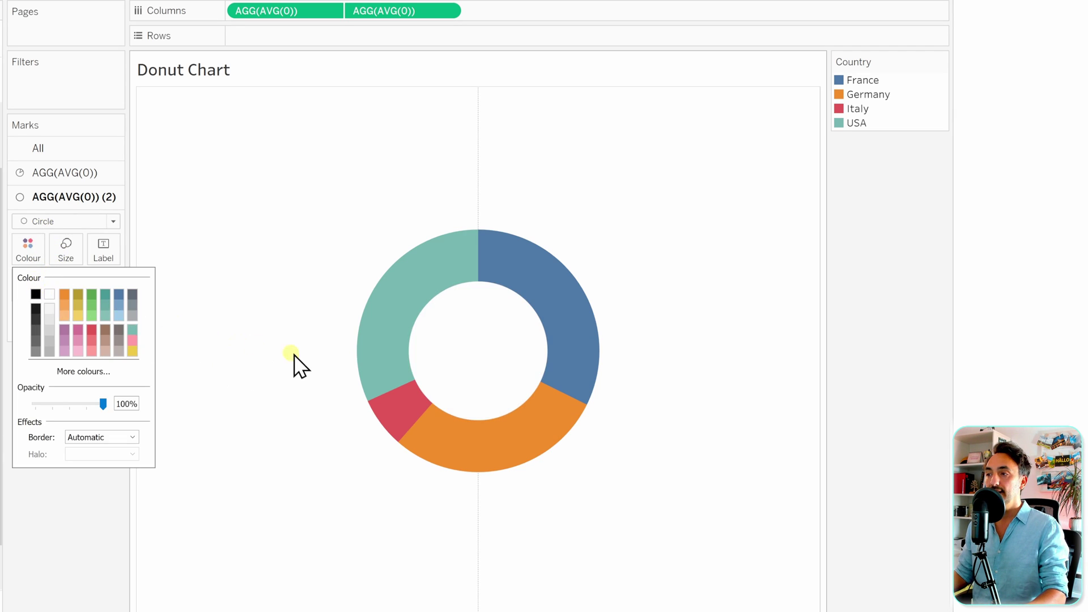
left_click(292, 359)
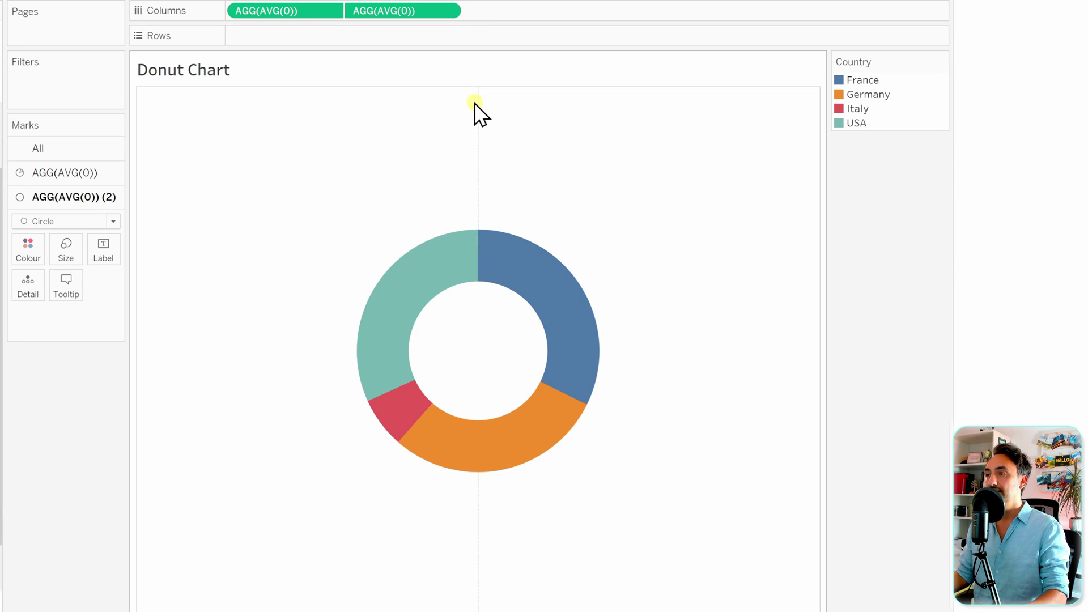
Set the sheet's zero lines to None in the line formatting
right_click(264, 299)
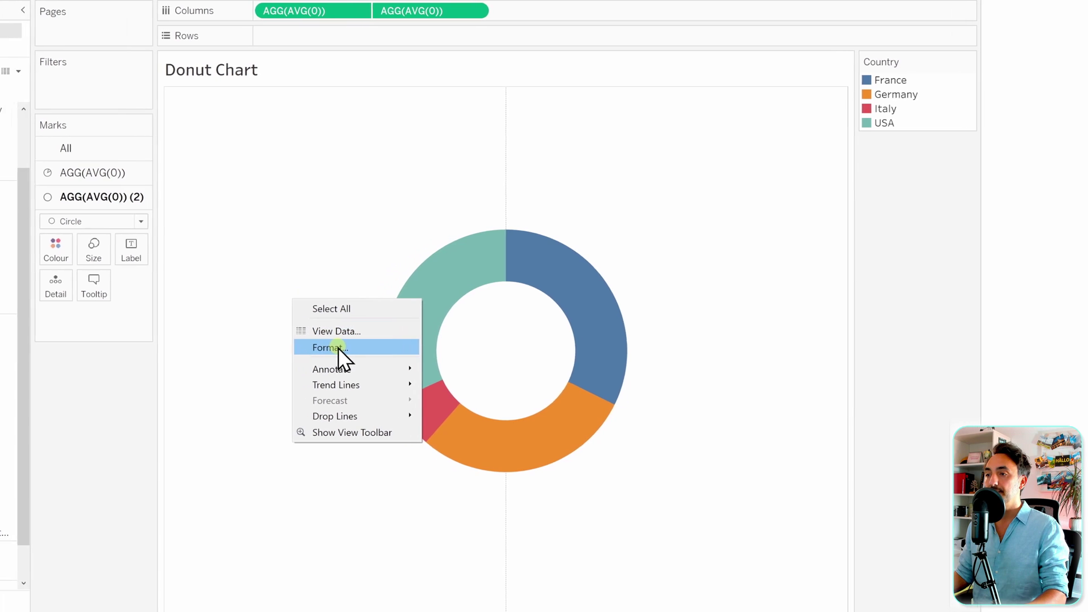
left_click(338, 348)
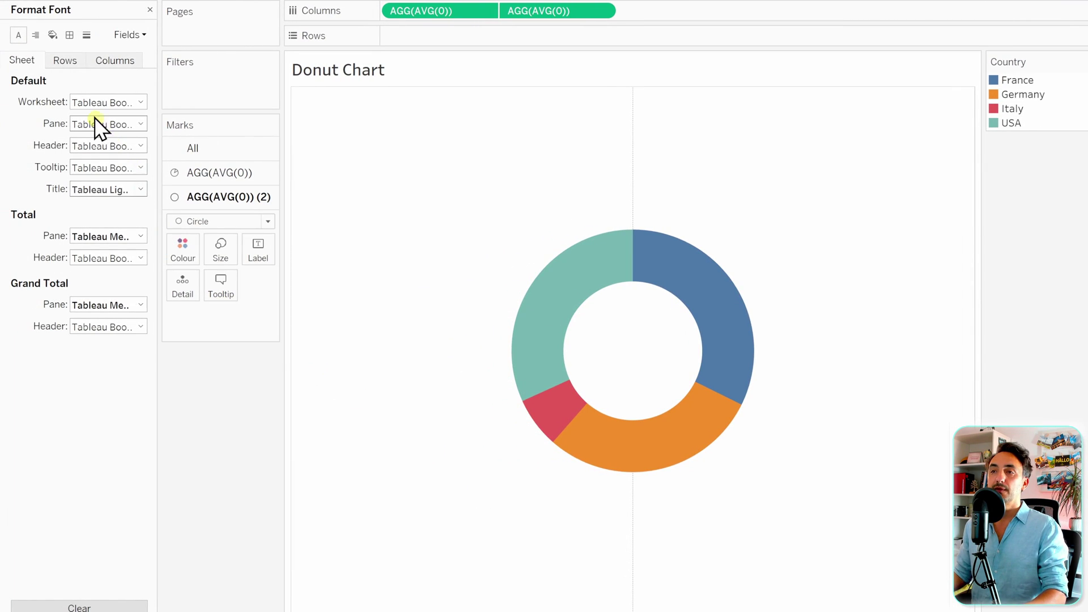
left_click(86, 36)
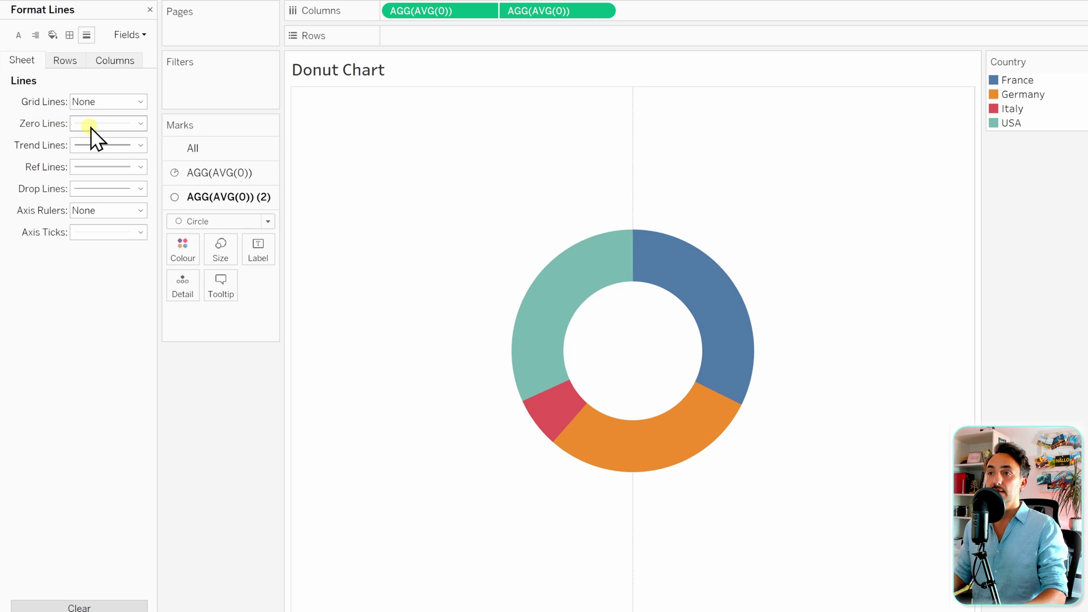
left_click(106, 125)
left_click(123, 141)
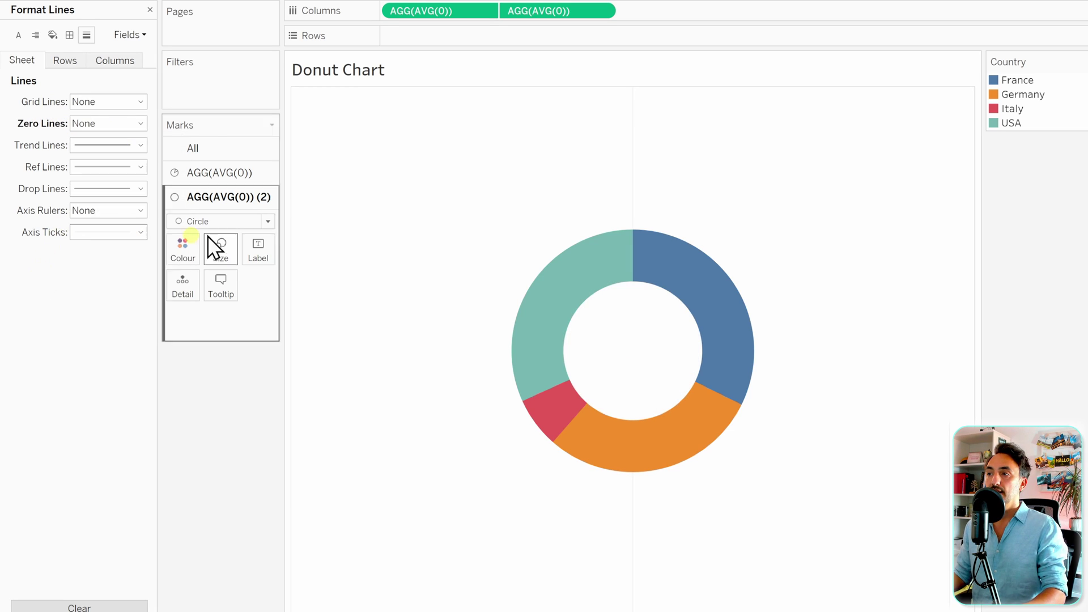
Set the column grid lines to None
left_click(112, 60)
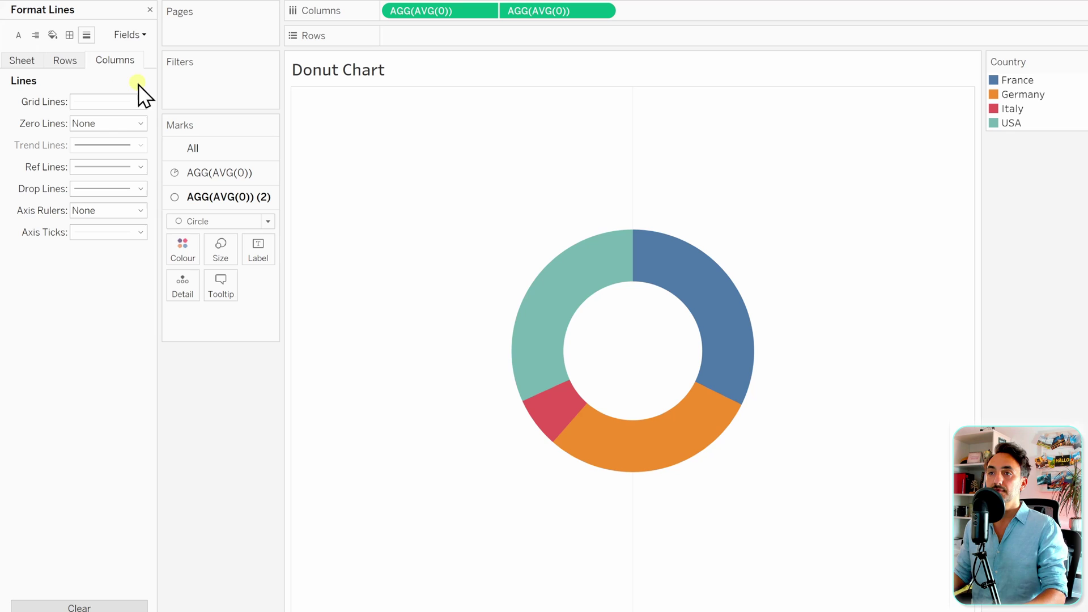
left_click(110, 102)
left_click(124, 122)
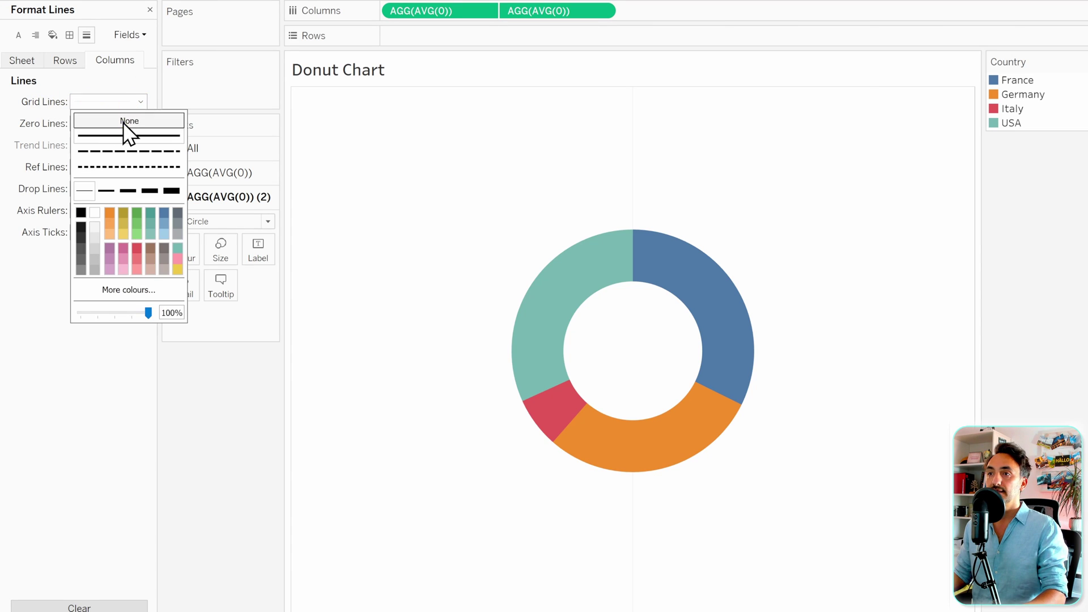
left_click(107, 403)
left_click(402, 102)
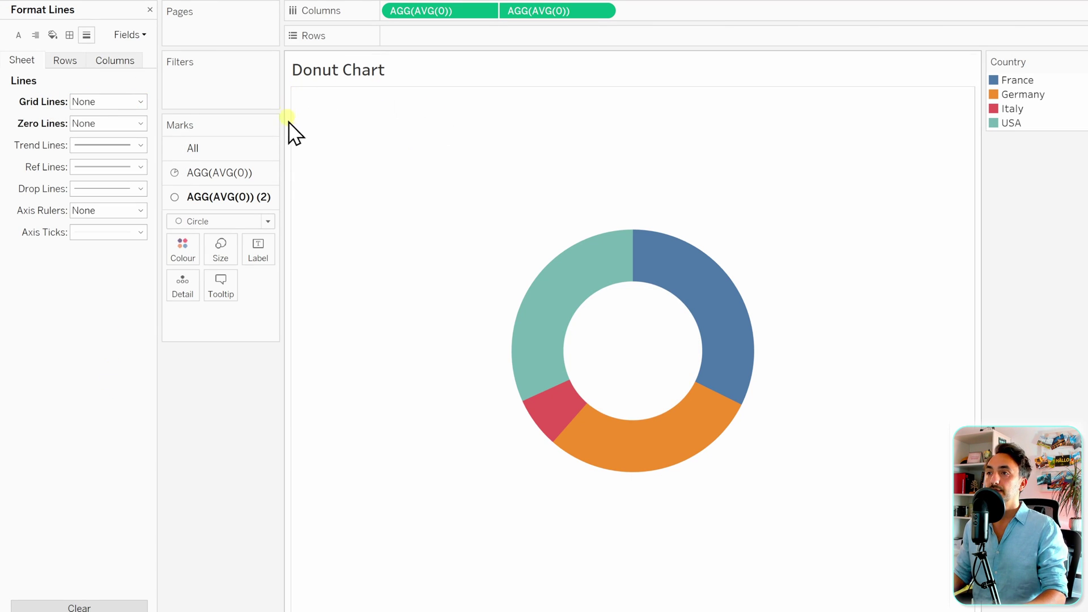
Set the pane borders of the row and column dividers to None and close the formatting settings
left_click(68, 35)
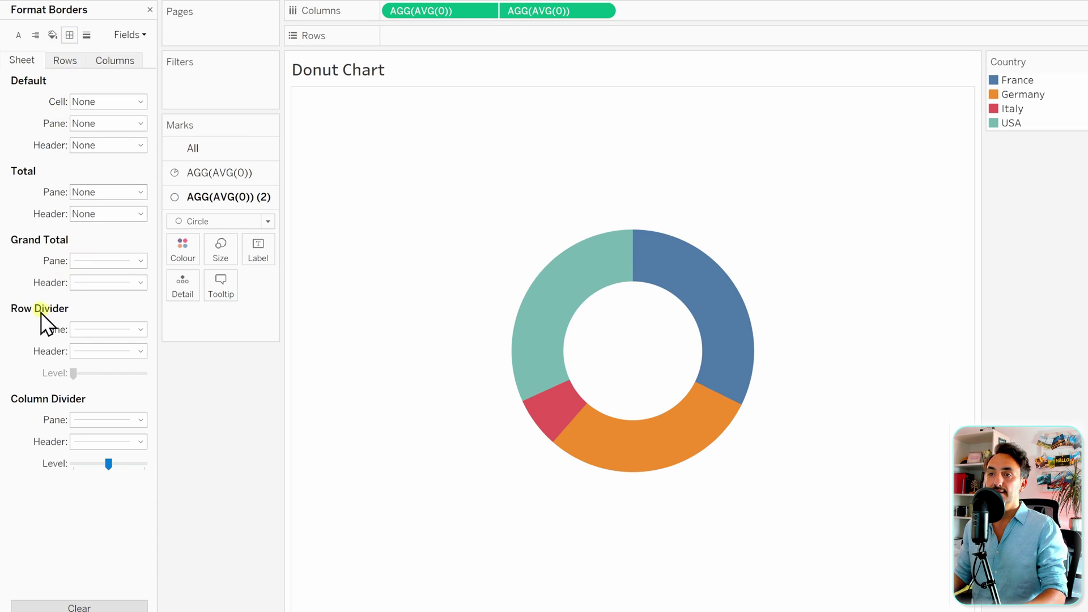
left_click(95, 330)
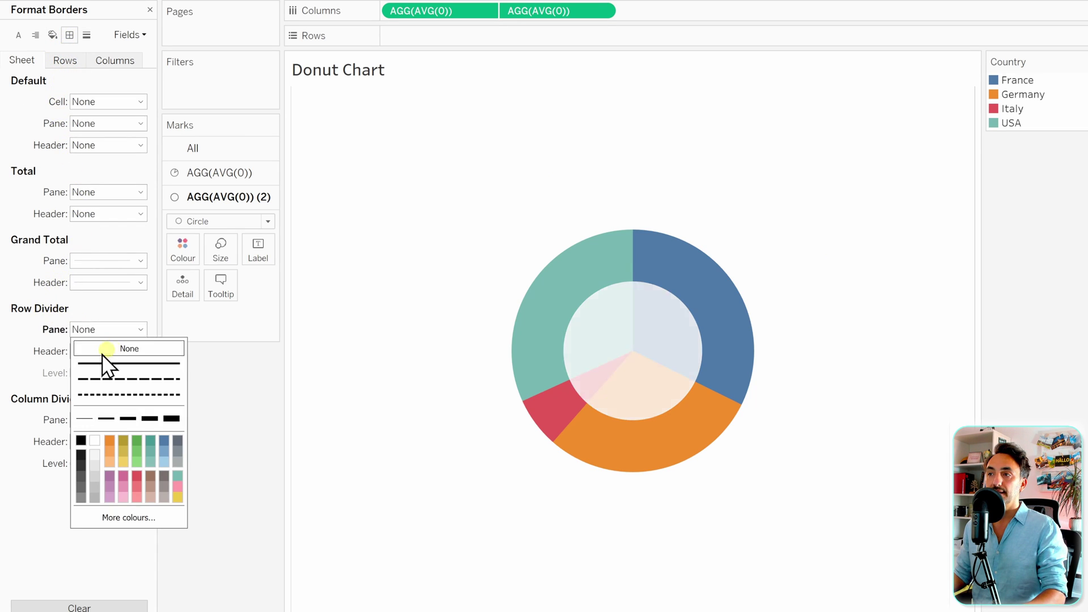
left_click(103, 355)
left_click(103, 419)
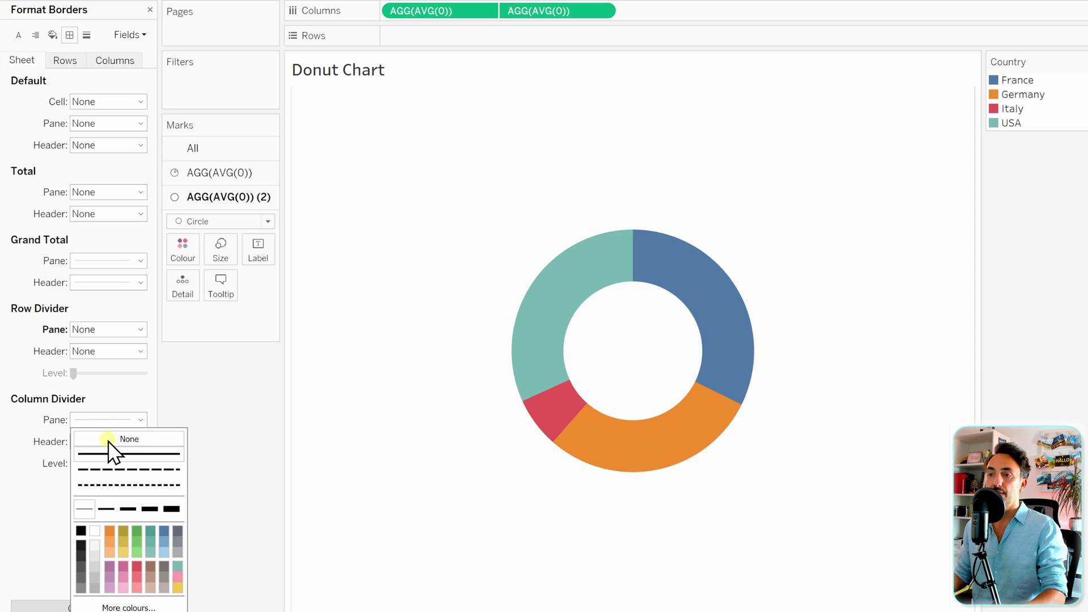
left_click(16, 520)
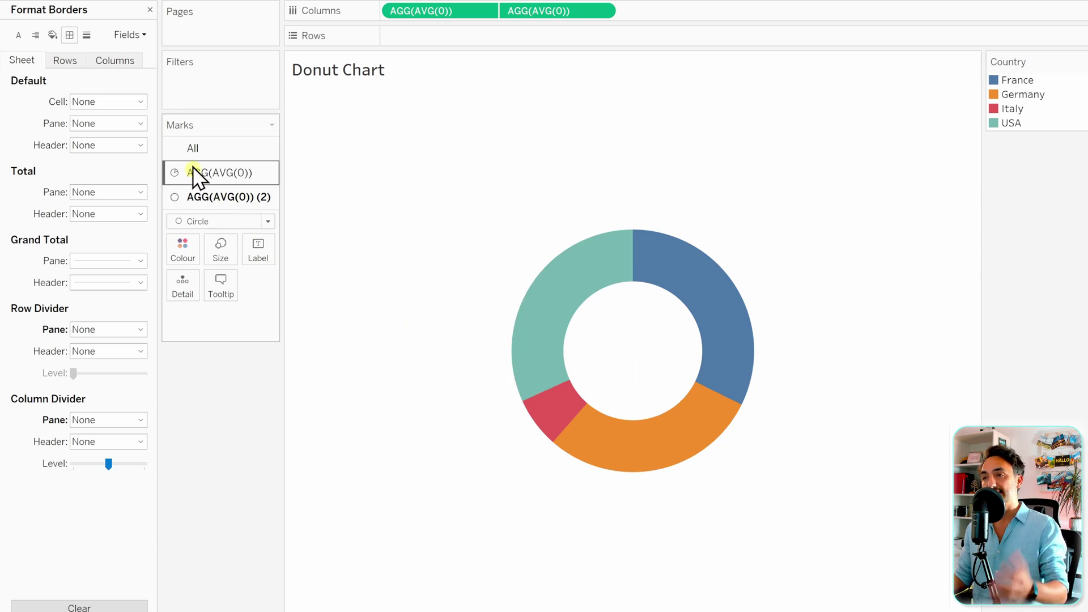
left_click(149, 10)
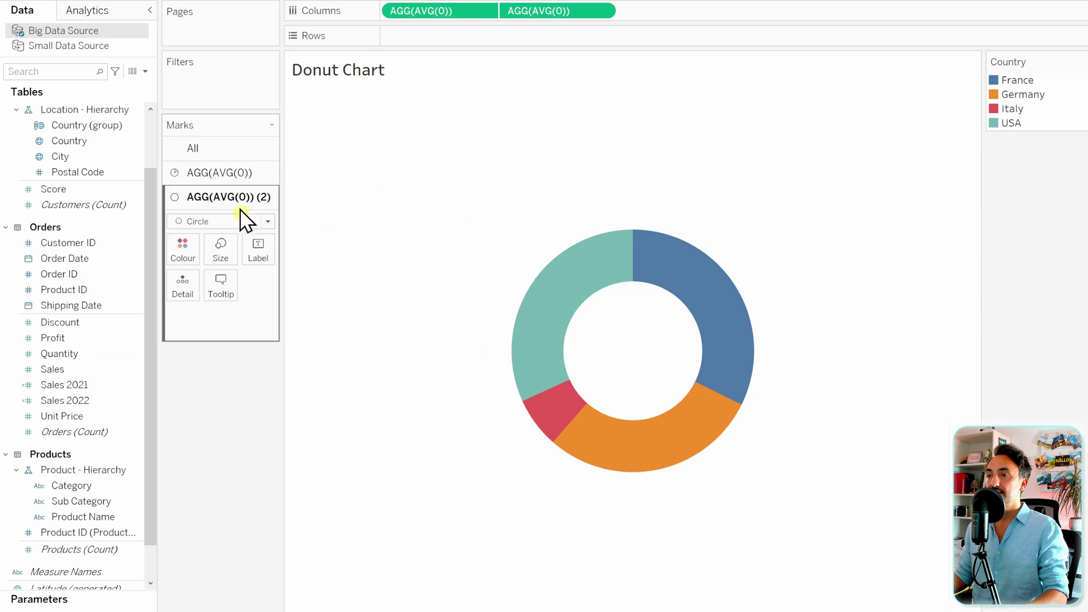
Label the slices of the outer pie layer with Country and Sales
left_click(237, 173)
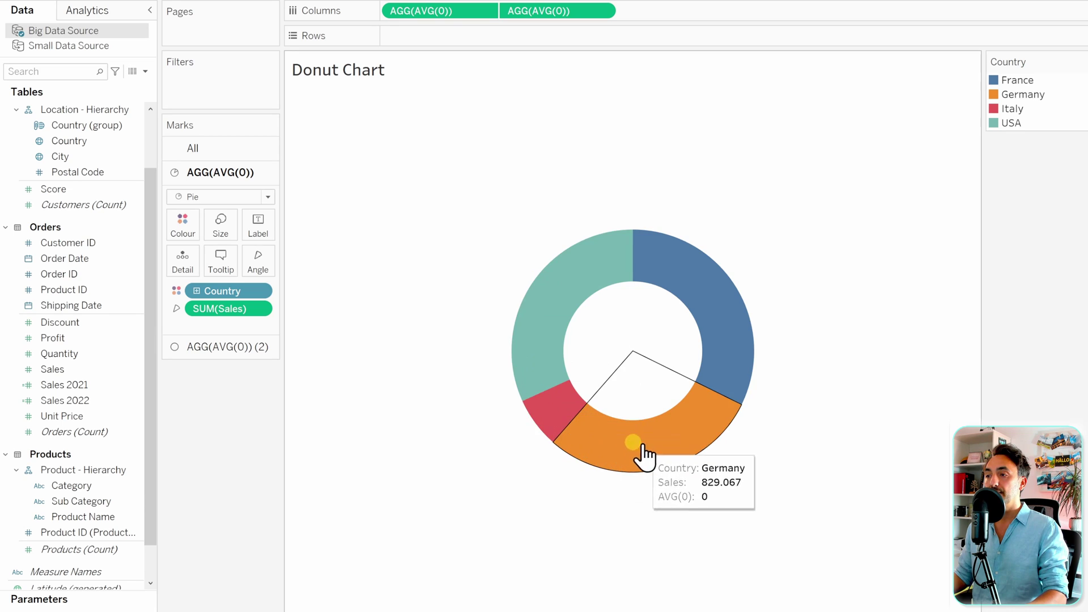
left_click(265, 230)
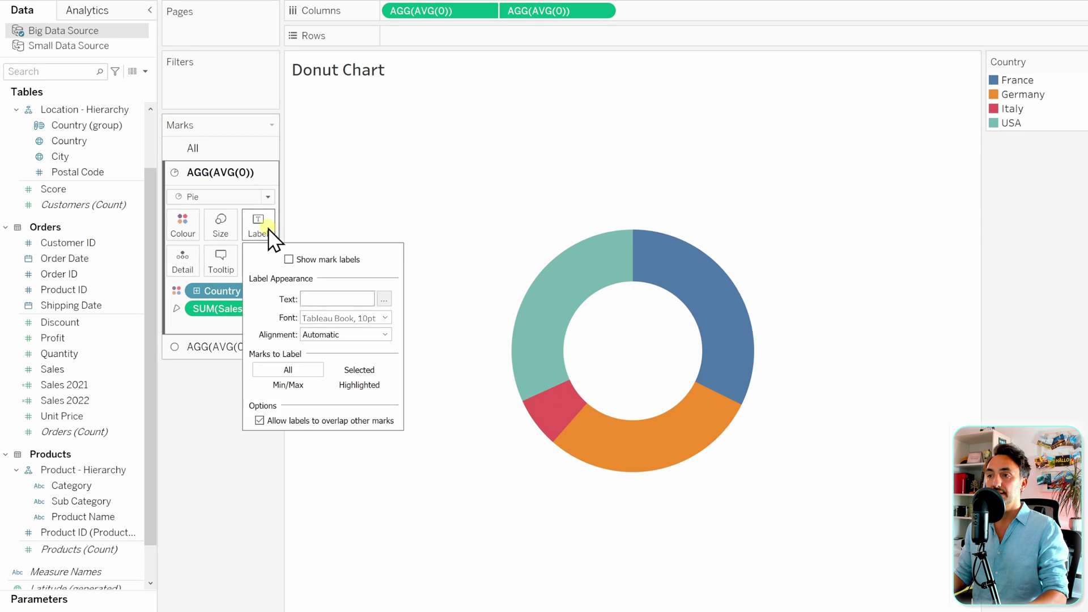
left_click(371, 207)
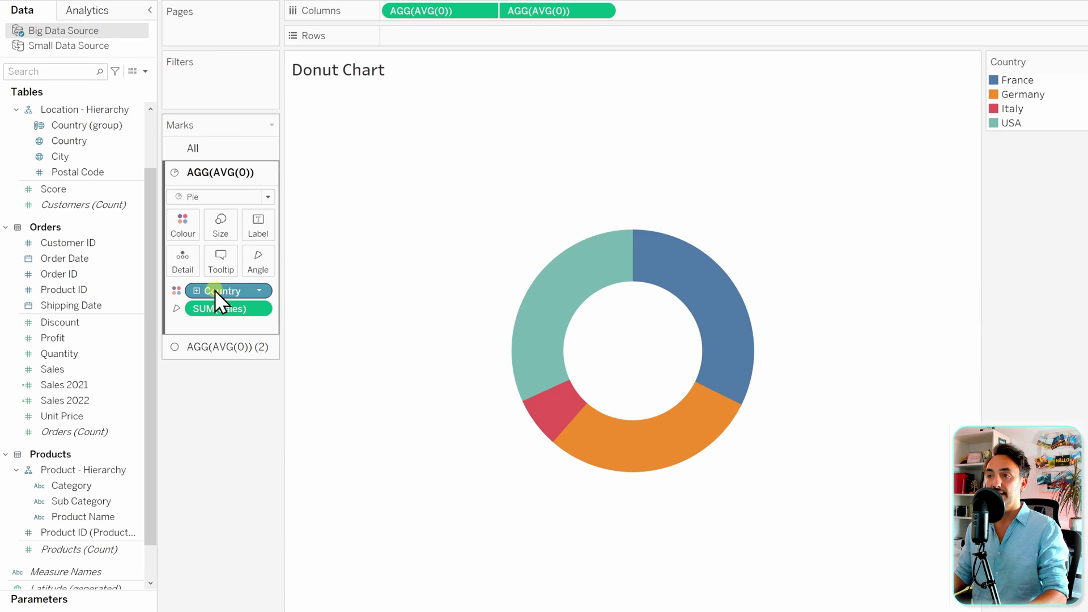
left_click_drag(215, 290, 266, 233)
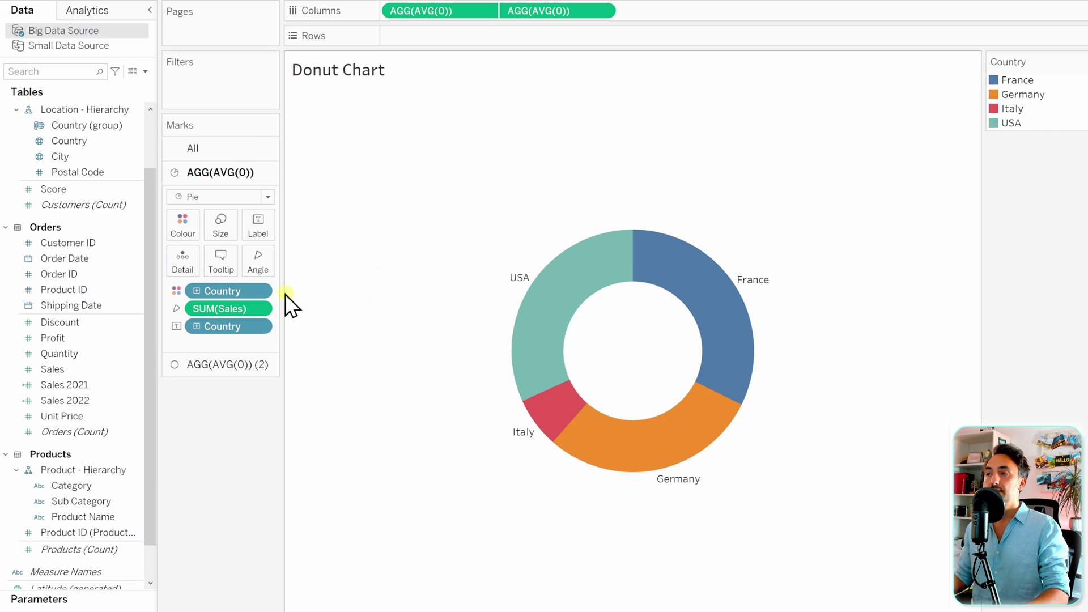
left_click_drag(216, 309, 258, 227)
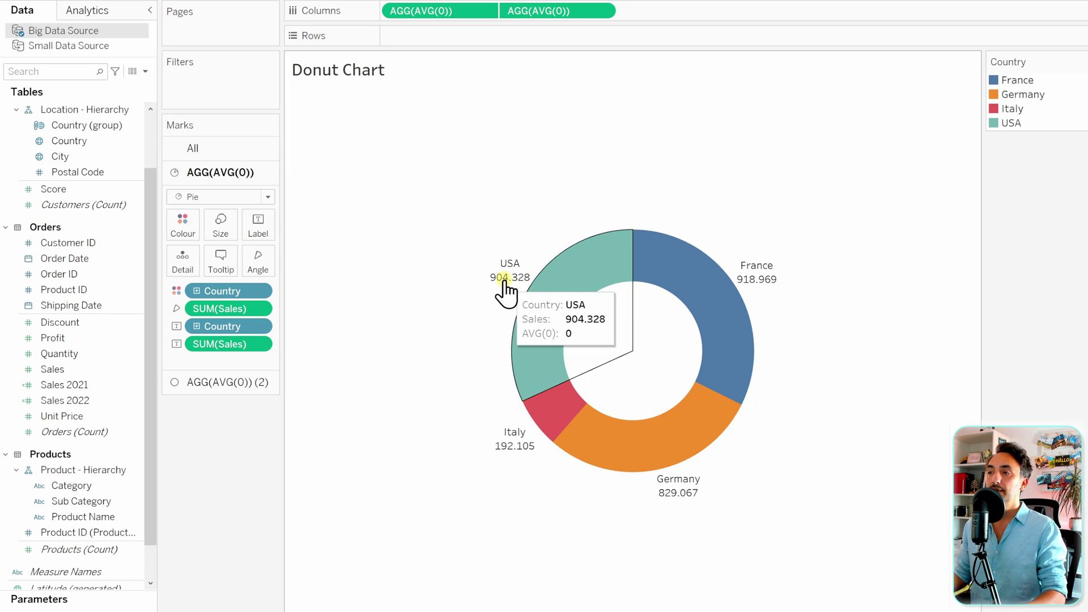
Make the SUM(Sales) line bold in the label text of the pie slices
left_click(262, 229)
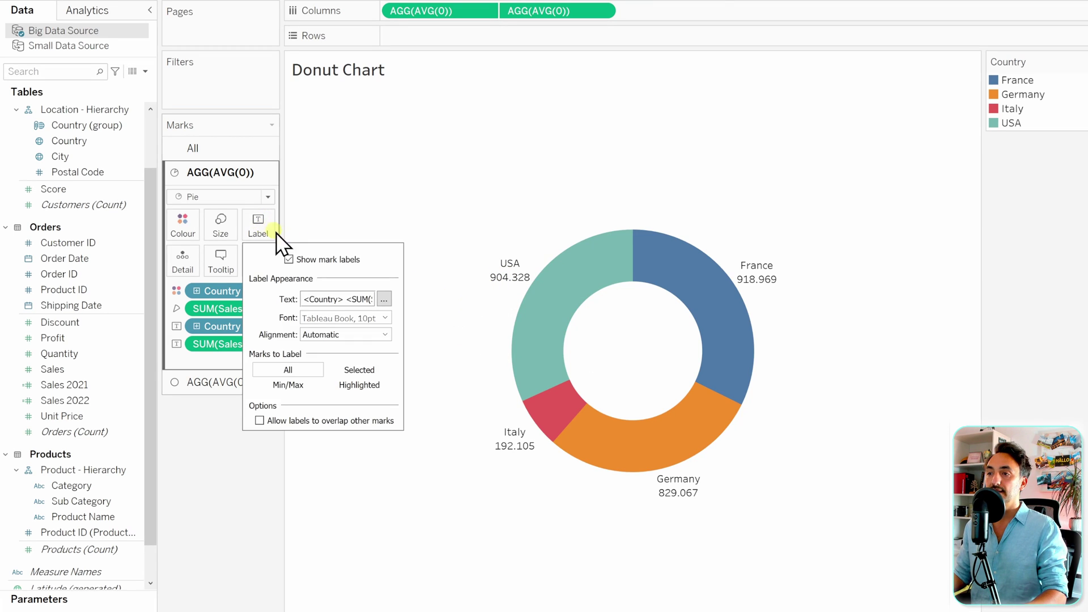
left_click(384, 299)
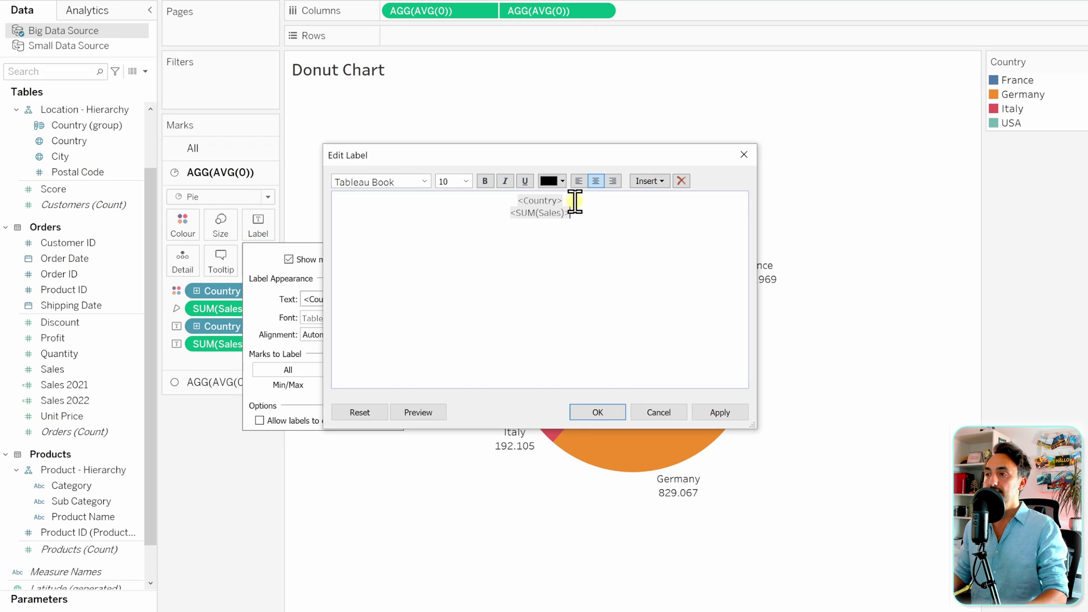
left_click_drag(566, 202, 503, 211)
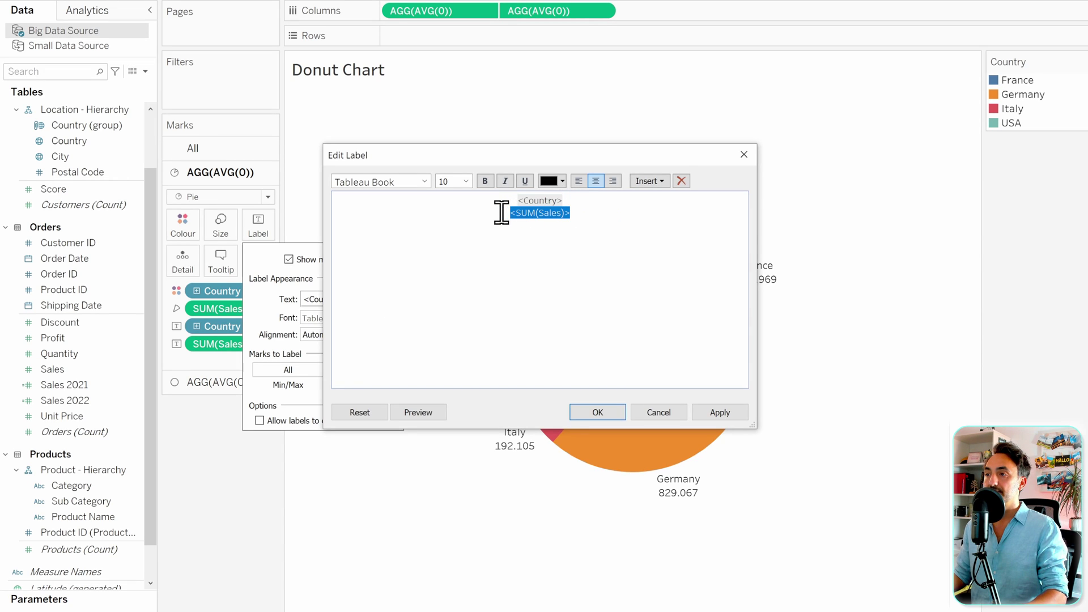
left_click(485, 182)
left_click(597, 412)
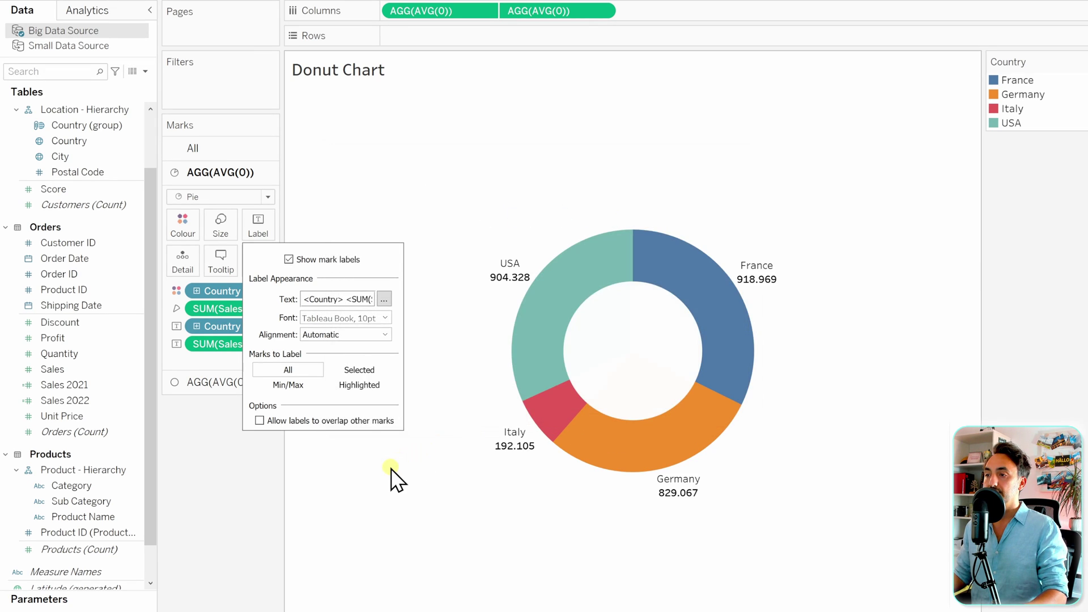
left_click(392, 471)
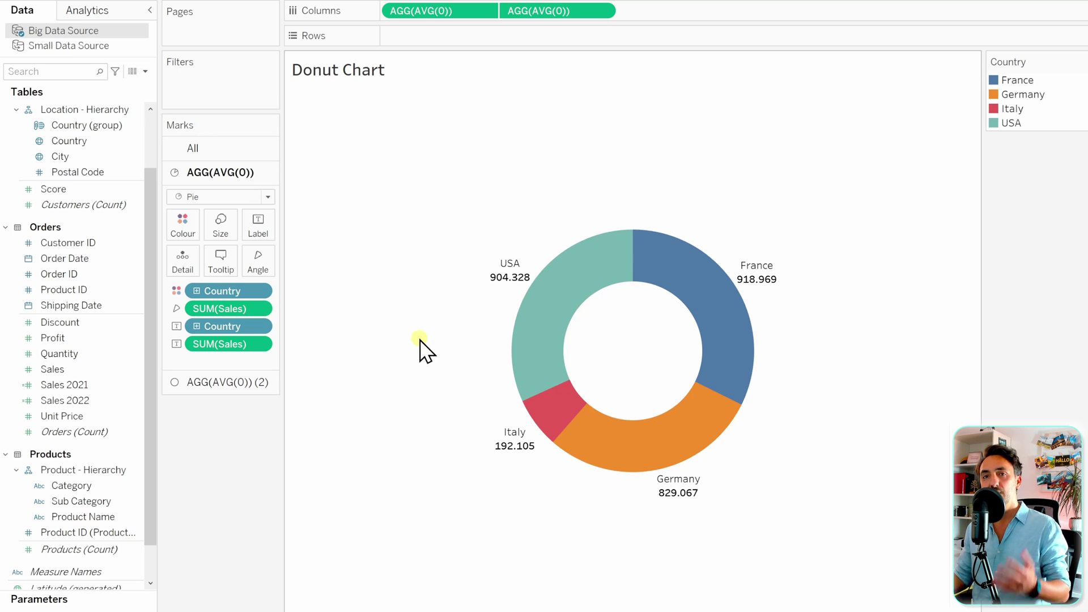
Add Sales as the label of the inner circle layer
mouse_move(526, 292)
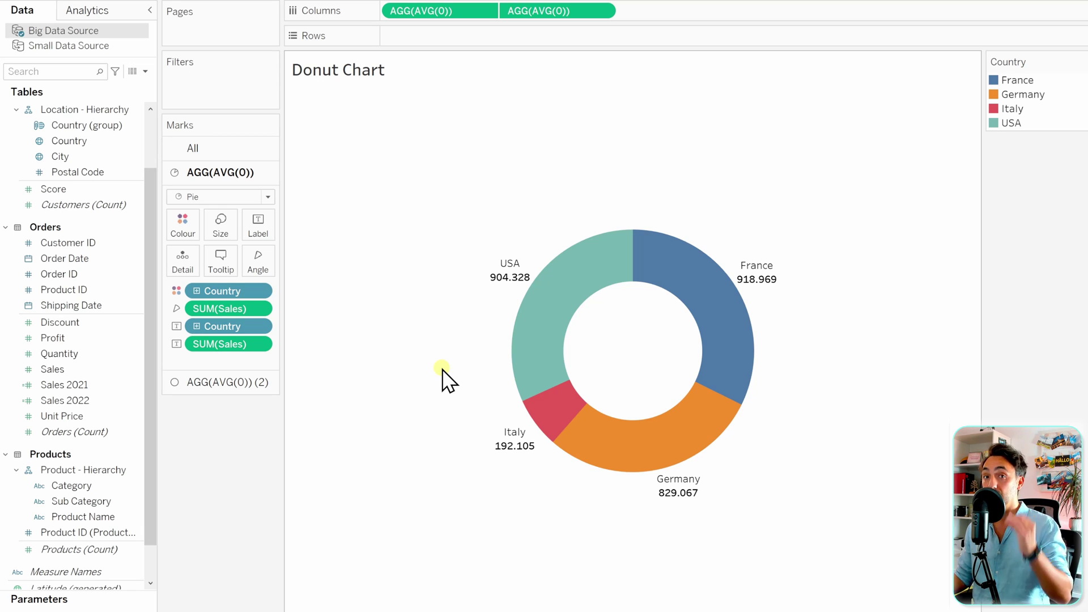
mouse_move(646, 419)
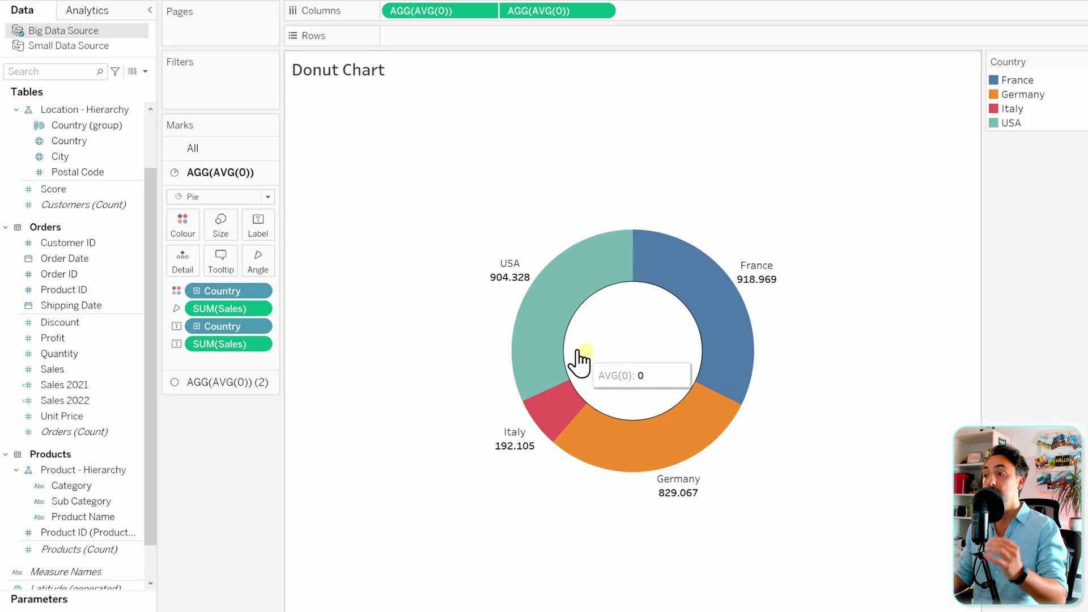
left_click(239, 383)
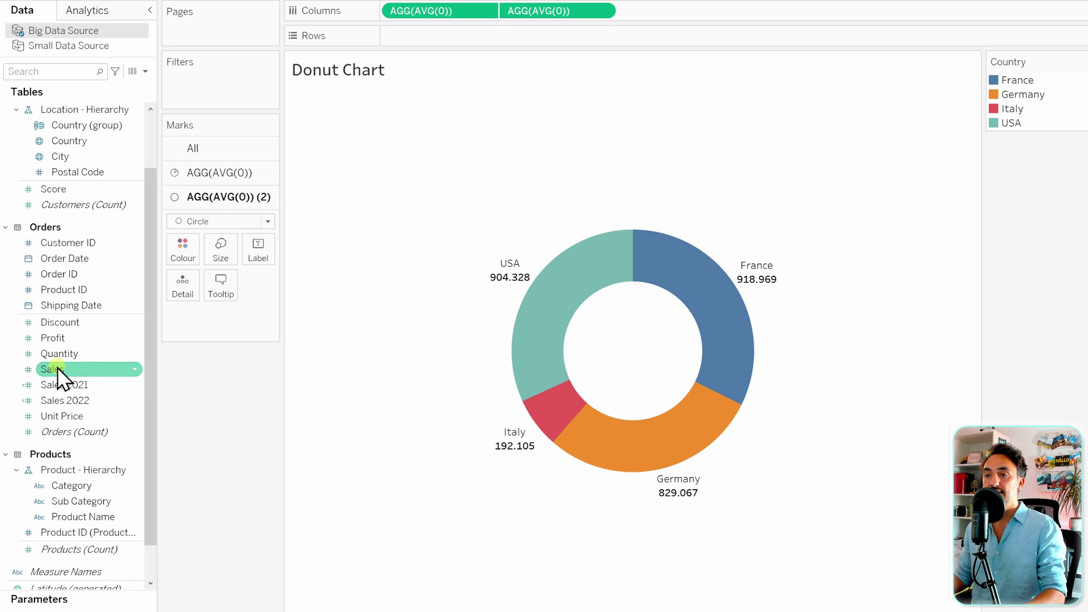
left_click_drag(53, 367, 255, 249)
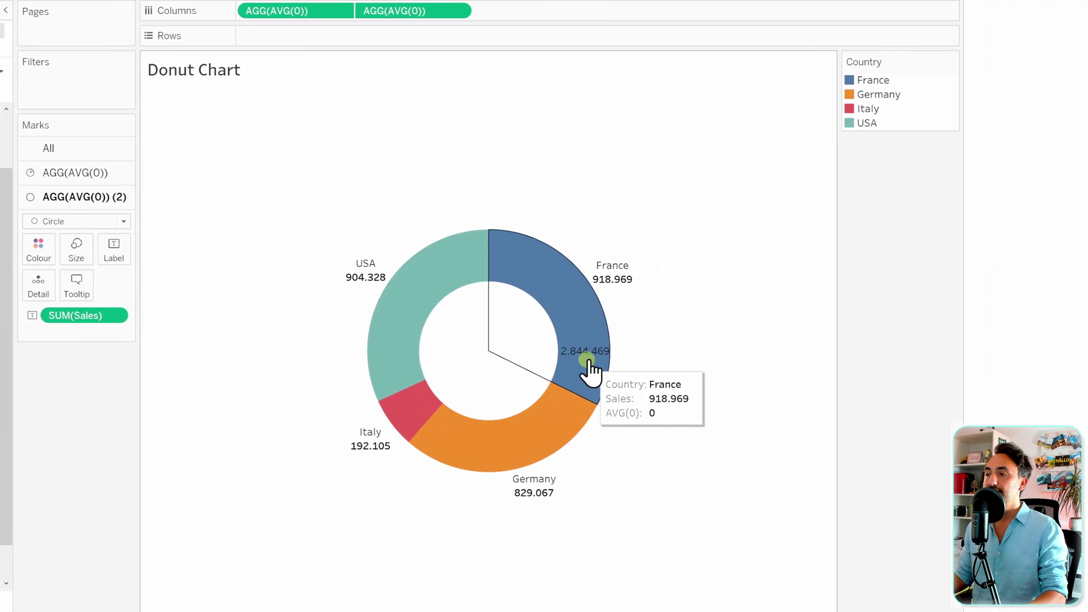
Align the inner circle's label to the centre horizontally and the middle vertically
left_click(111, 251)
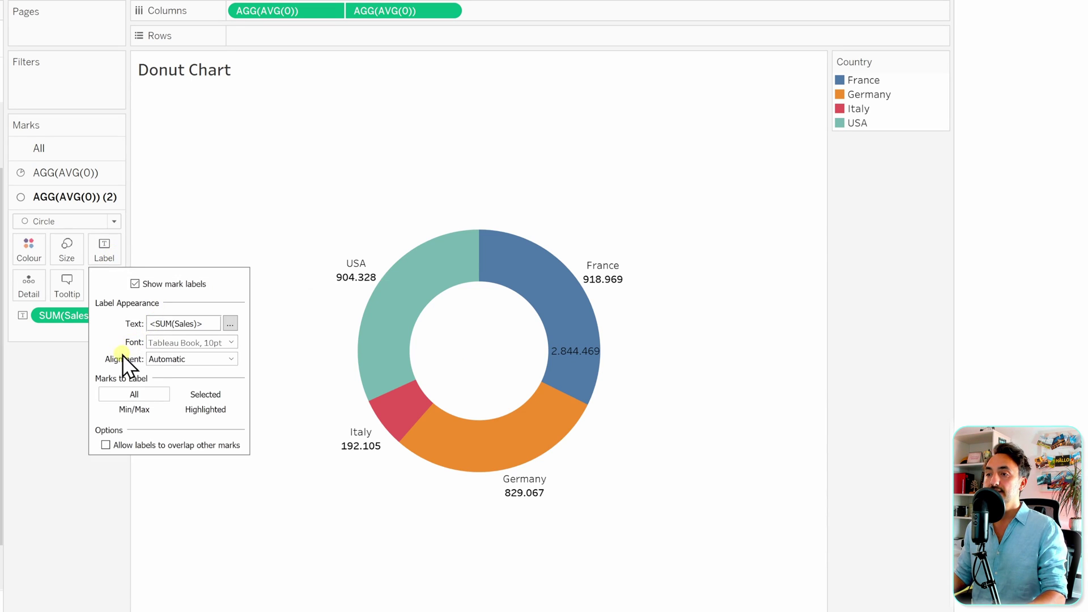
left_click(181, 367)
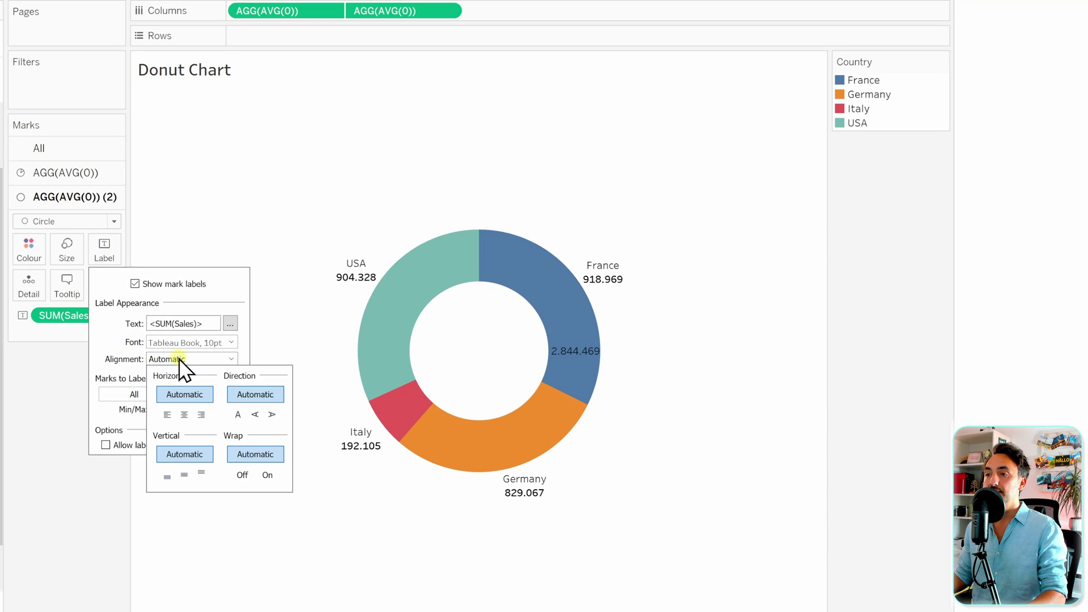
left_click(184, 415)
left_click(184, 474)
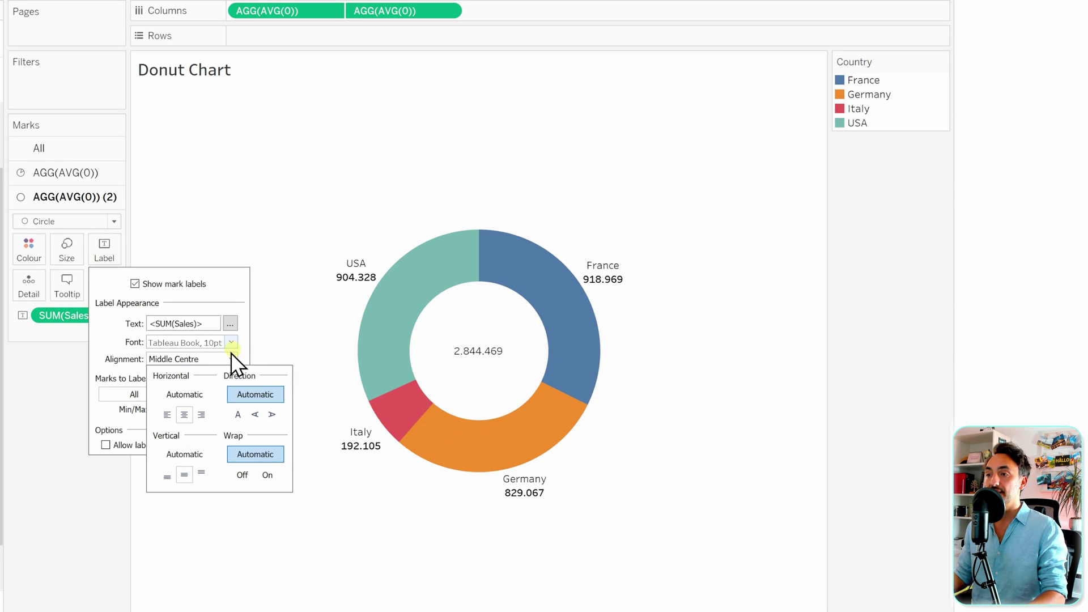
left_click(229, 313)
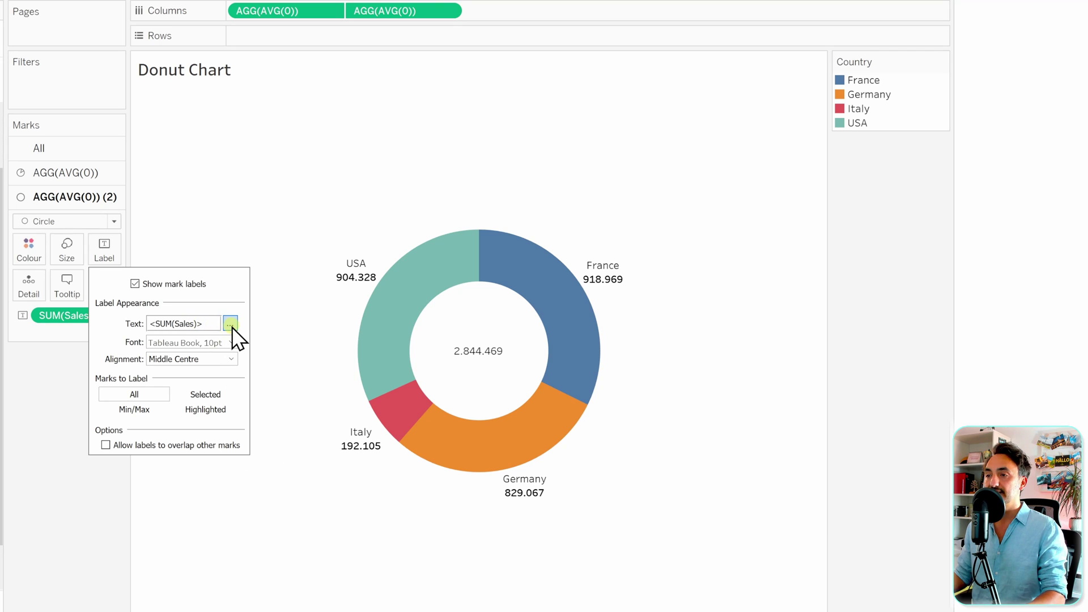
Add the line "Total Sales" above SUM(Sales) in the inner circle's label text
left_click(230, 324)
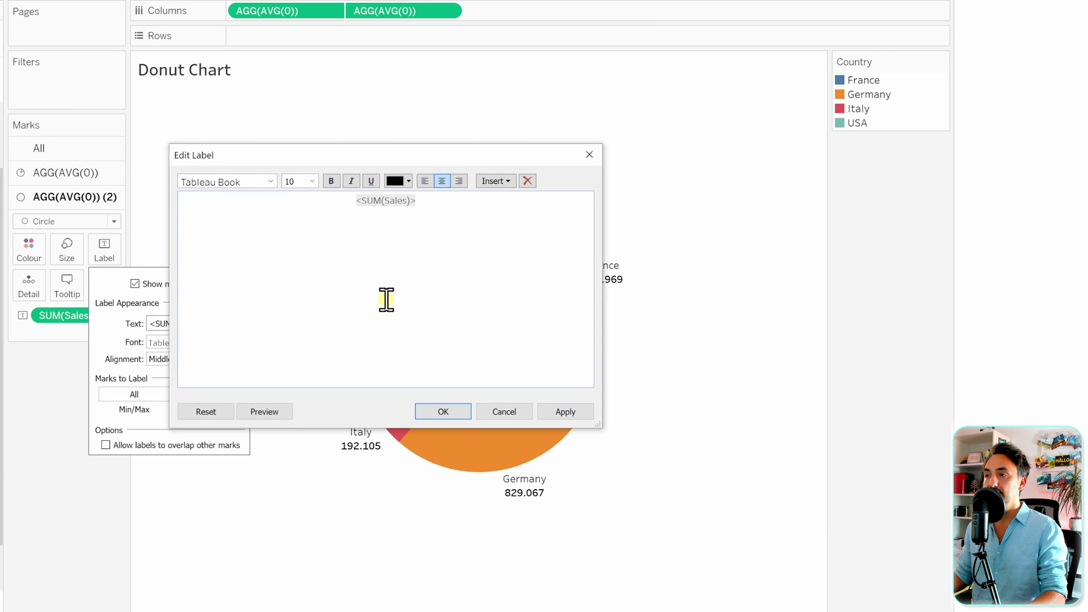
left_click(357, 201)
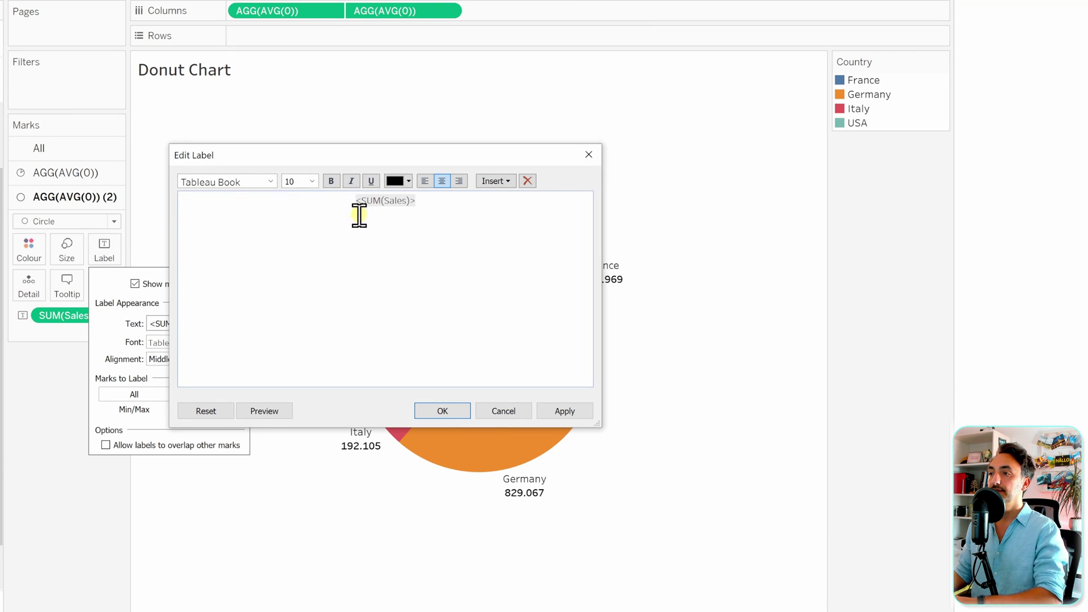
key("Return")
type("Total")
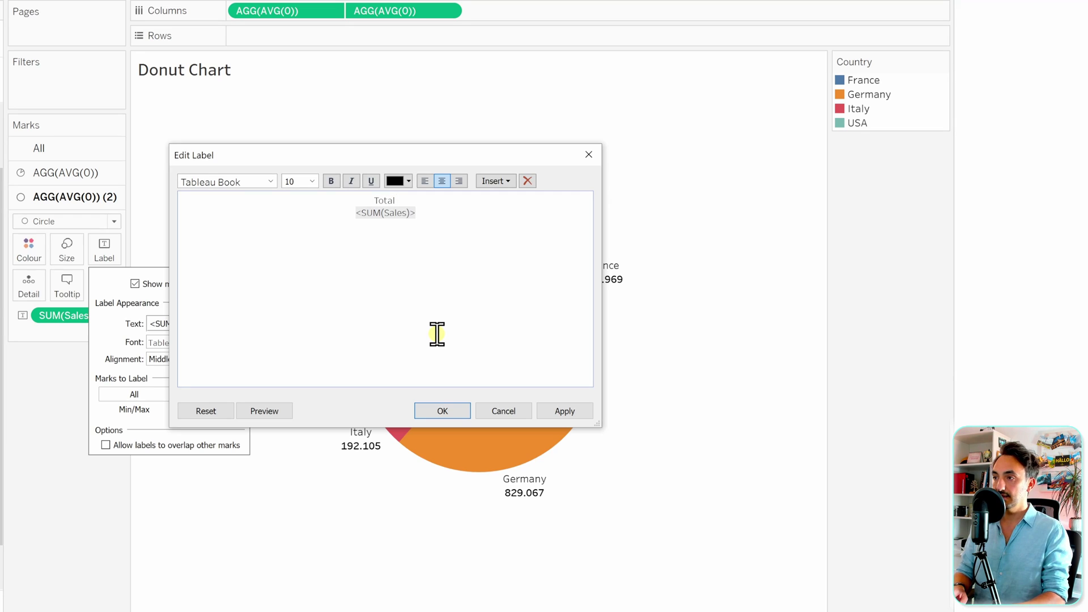
type(" Sales")
Make the SUM(Sales) line of the inner circle's label bold and set both label lines to font size 16
left_click_drag(430, 214, 351, 214)
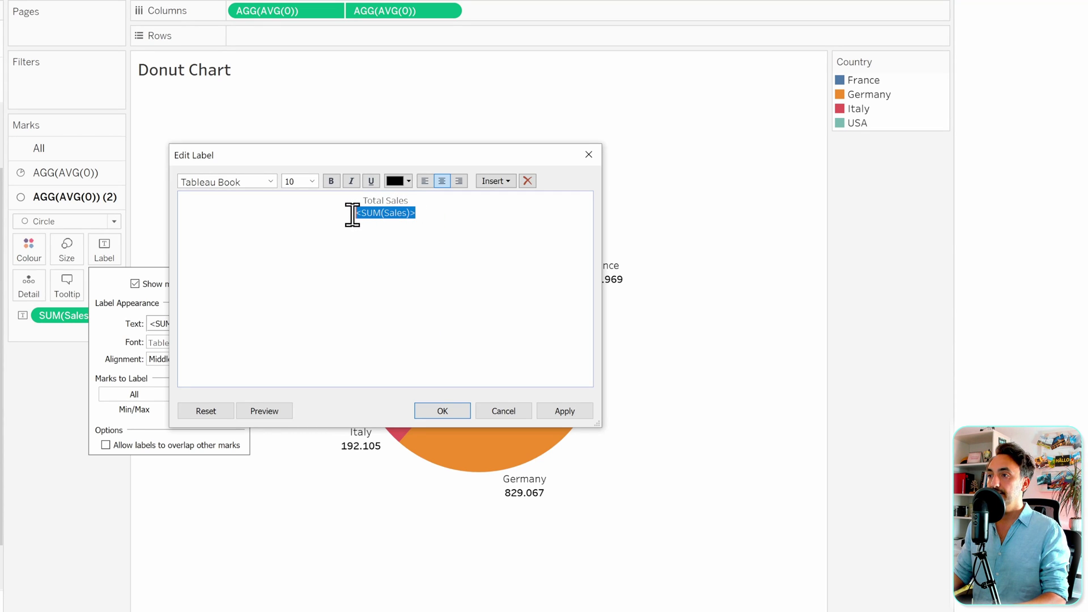
left_click(331, 182)
left_click(439, 229)
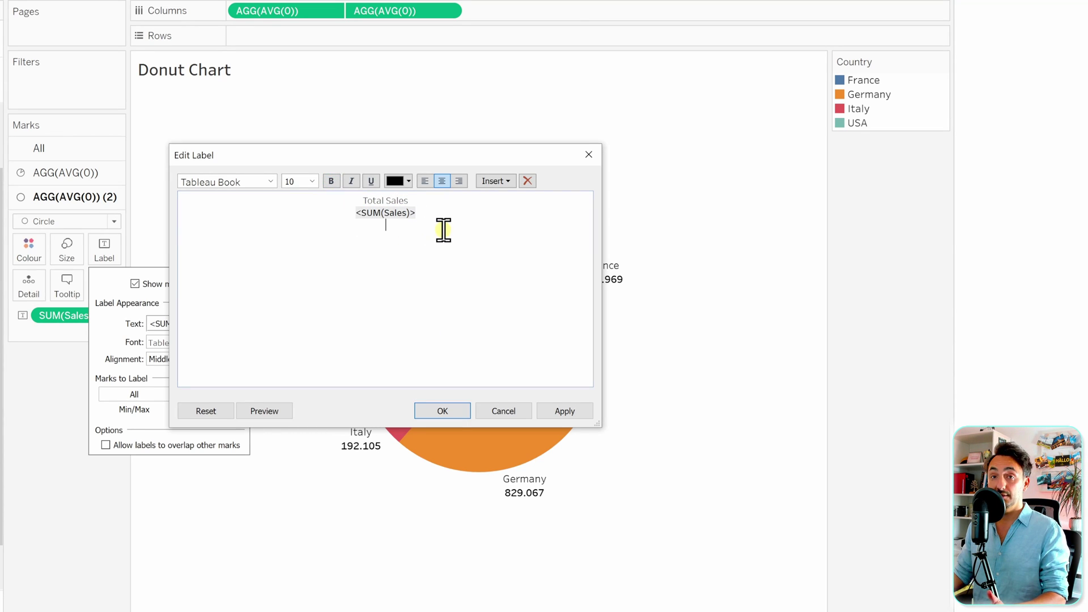
left_click_drag(442, 222, 345, 204)
left_click(312, 180)
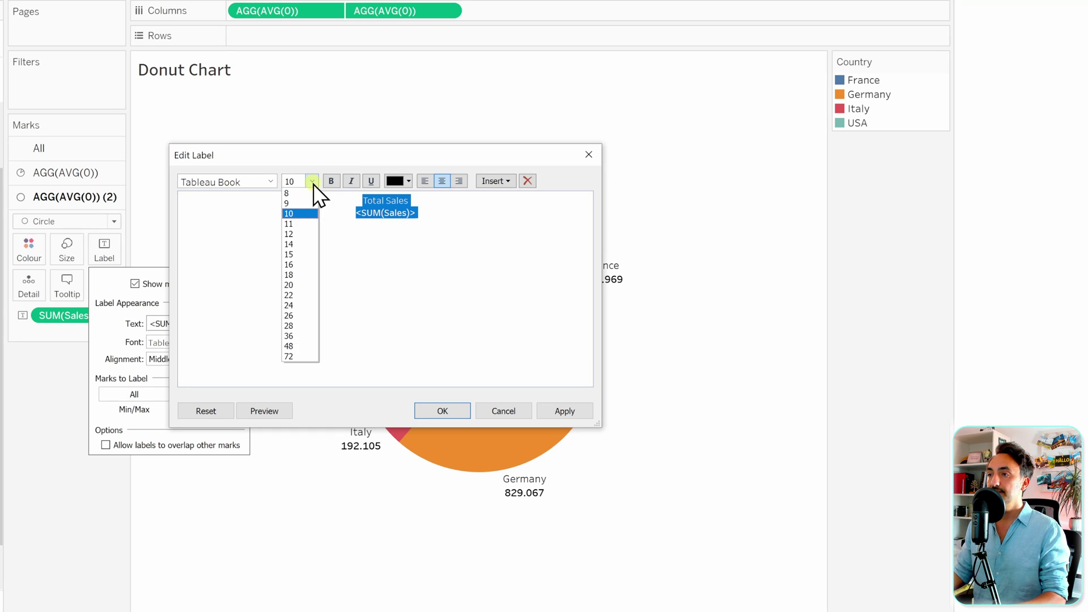
left_click(300, 264)
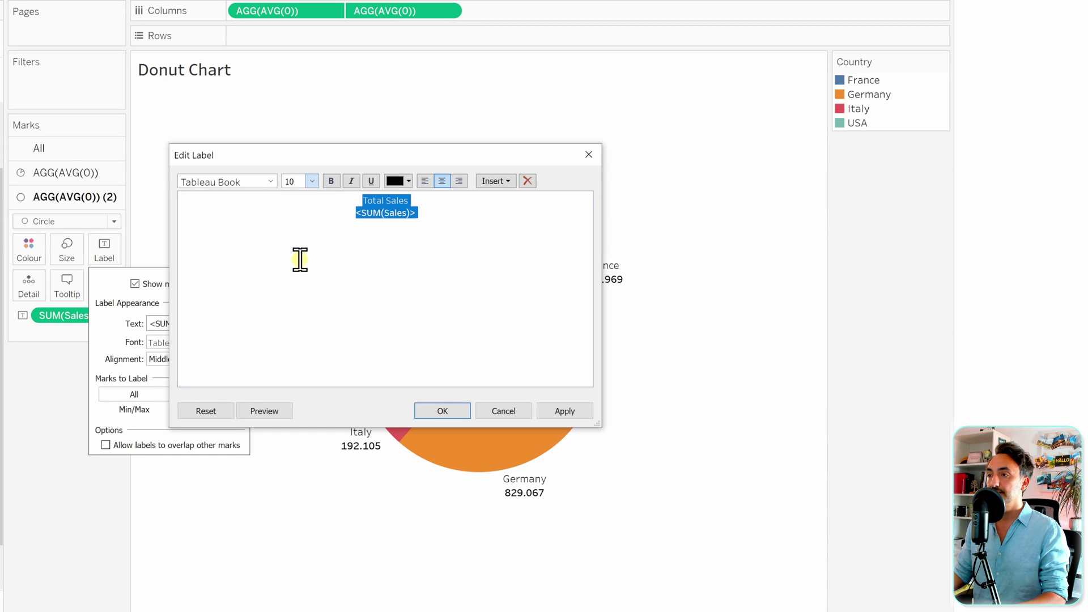
left_click(447, 410)
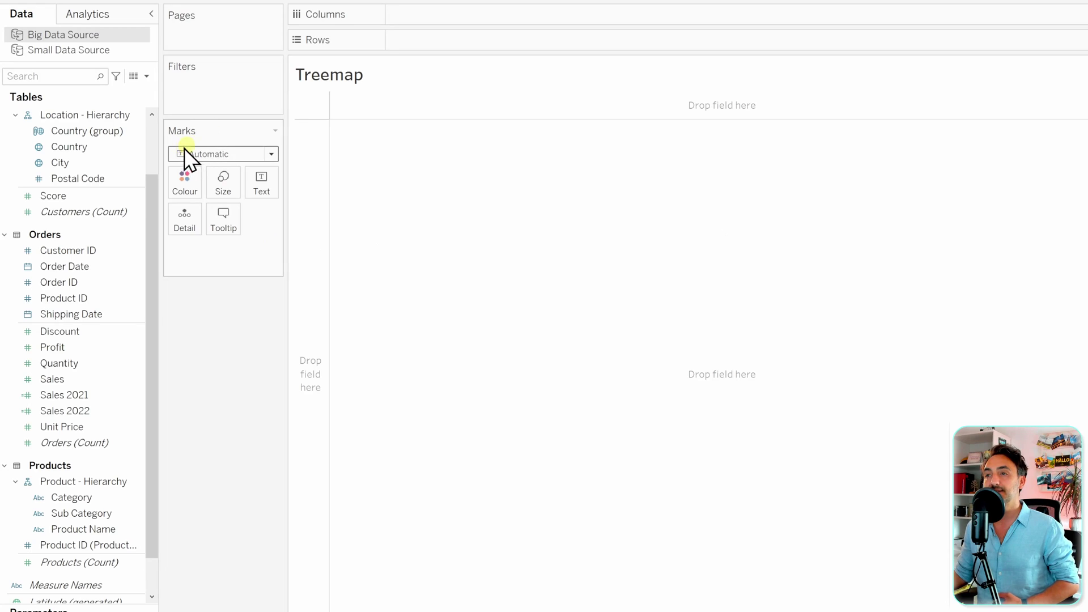
Set the mark type of the Treemap sheet to Square and size the marks by Sales
left_click(205, 155)
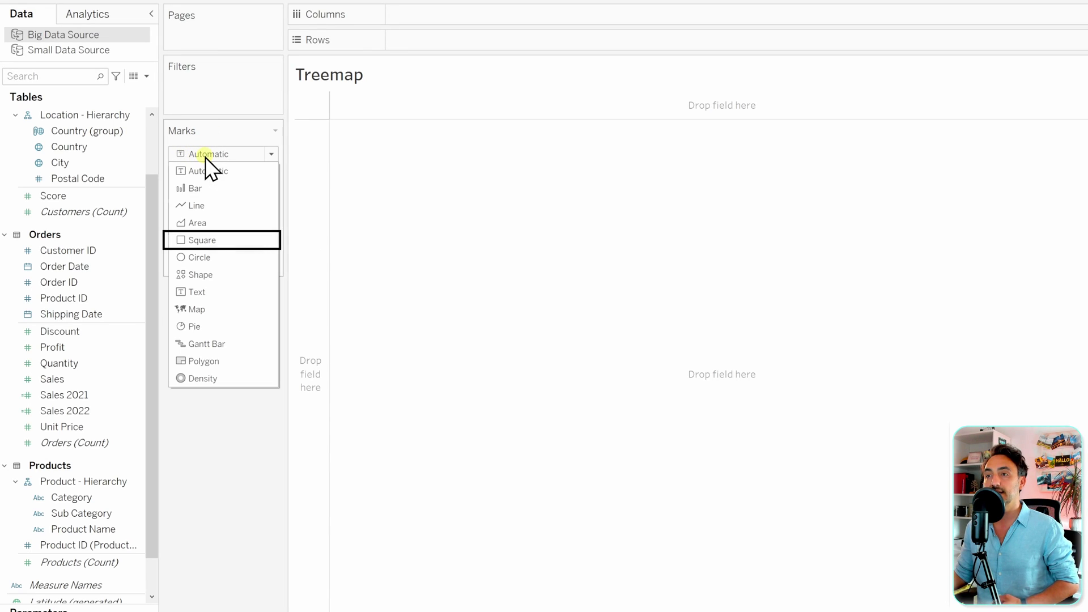
left_click(225, 241)
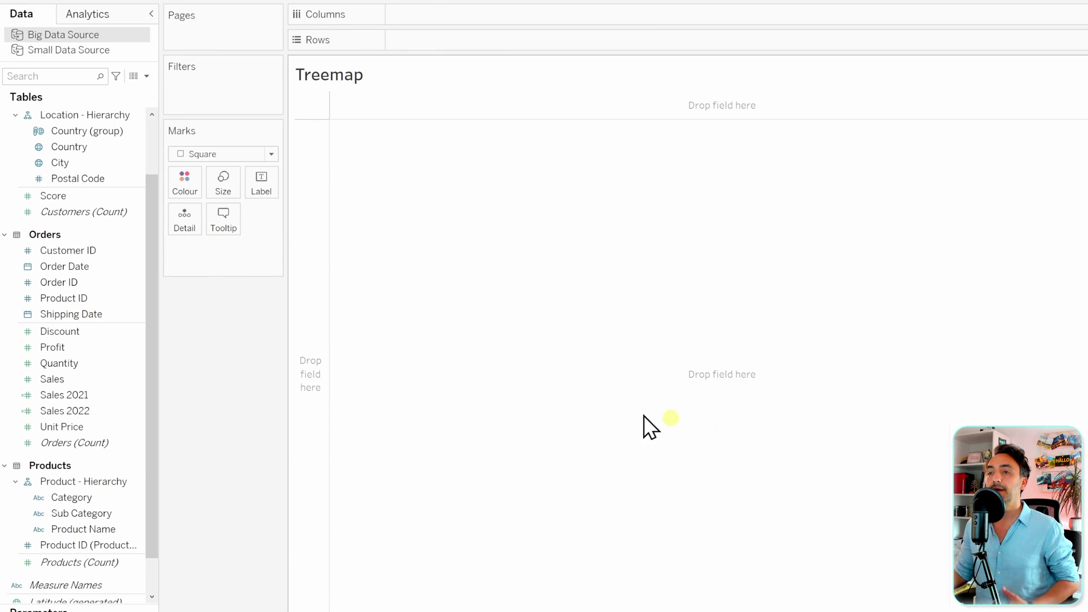
left_click(66, 409)
left_click_drag(66, 409, 221, 193)
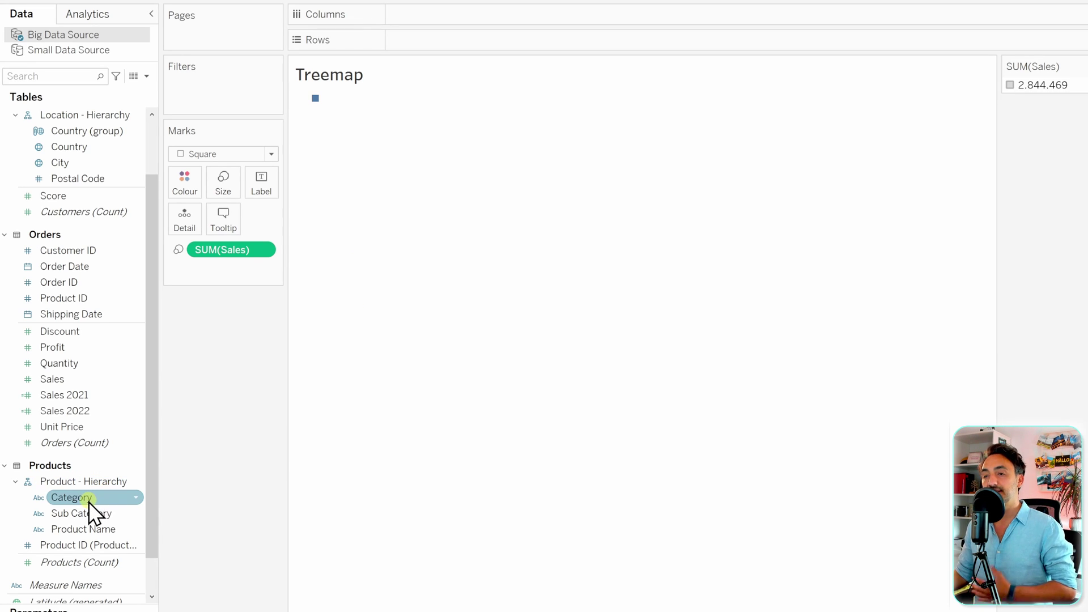
Colour the treemap by Category and break its squares down by Sub Category and Product Name as detail
left_click_drag(88, 500, 185, 187)
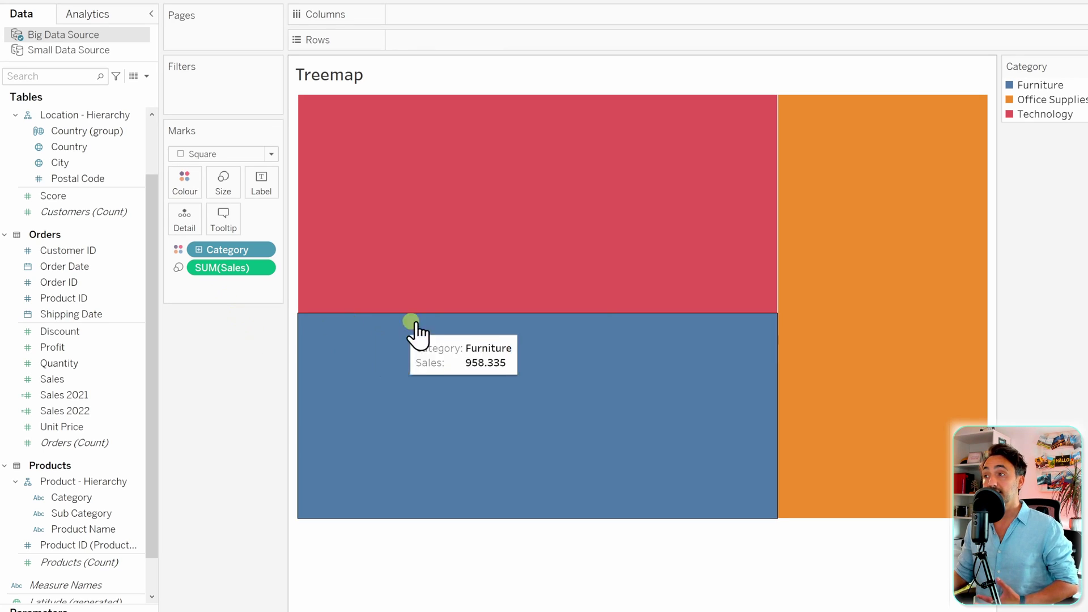
mouse_move(522, 122)
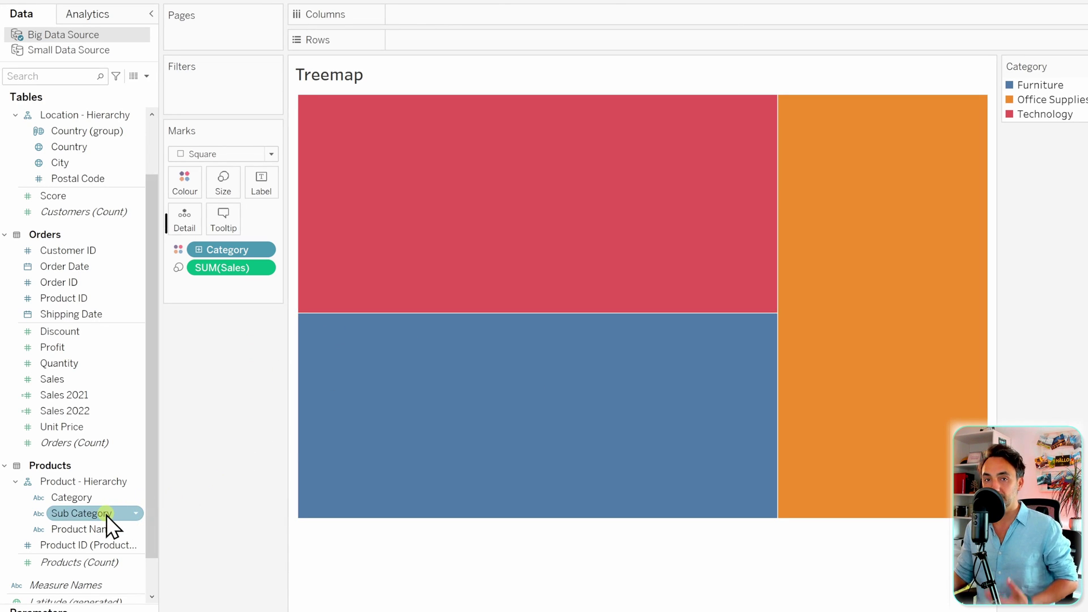
left_click_drag(106, 514, 198, 223)
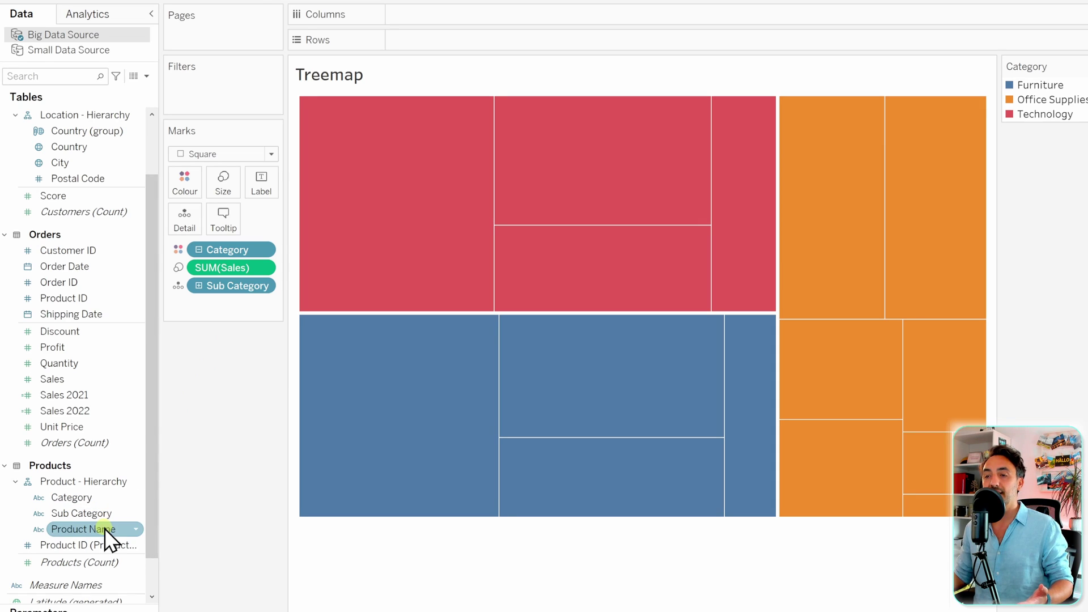
left_click_drag(104, 529, 207, 305)
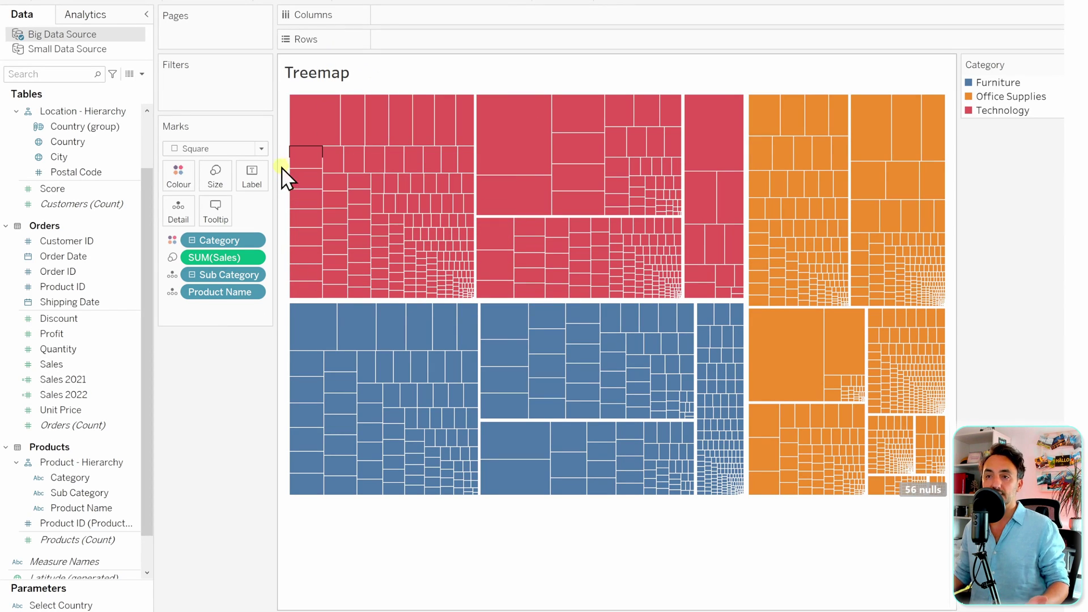
Split the treemap into rows by the year of Order Date, and take that field off the rows again
left_click_drag(75, 263, 409, 48)
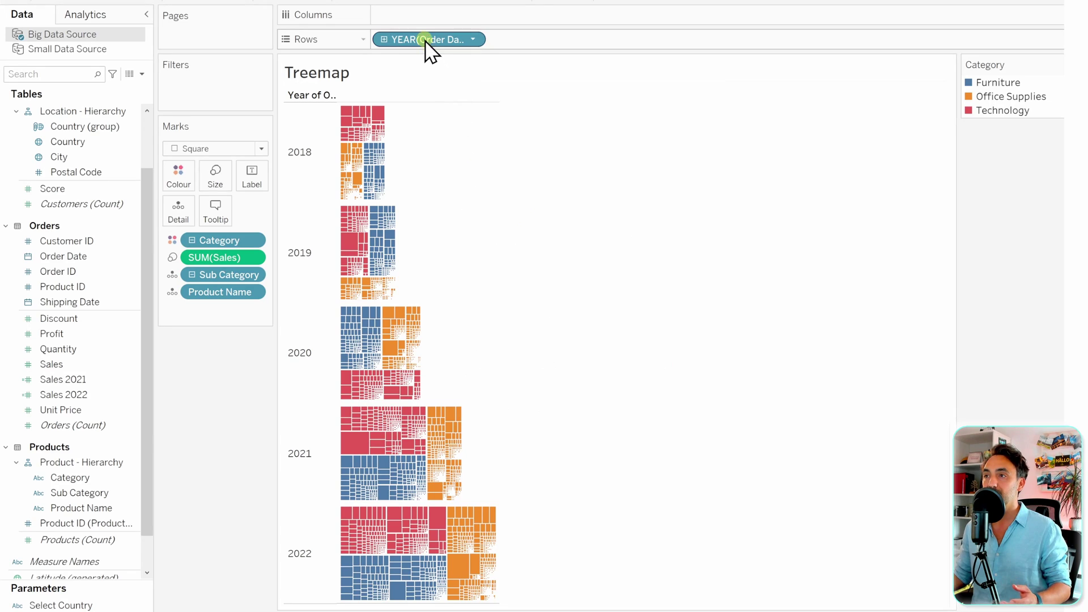
left_click_drag(425, 39, 231, 384)
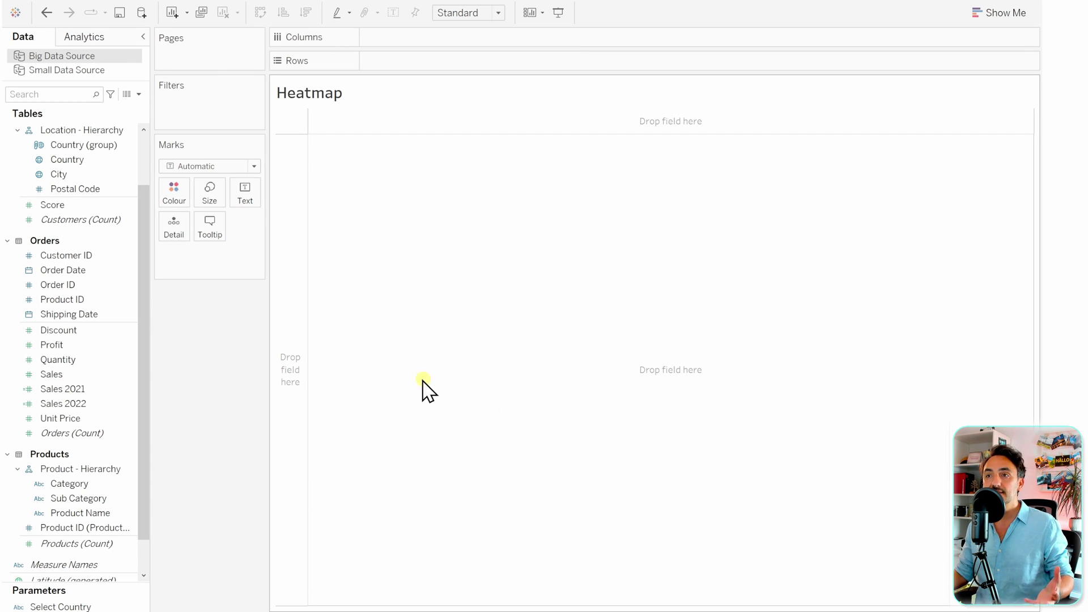
Lay out the Heatmap sheet with Country as columns and Sub Category as rows, and fit it to the entire view
left_click_drag(85, 161, 418, 48)
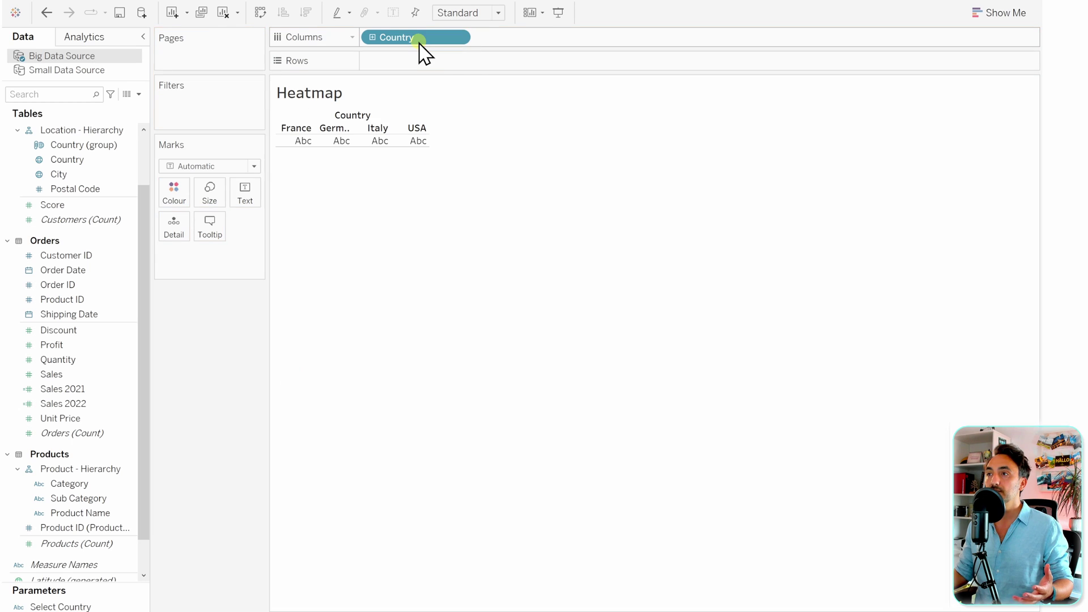
left_click_drag(78, 498, 412, 63)
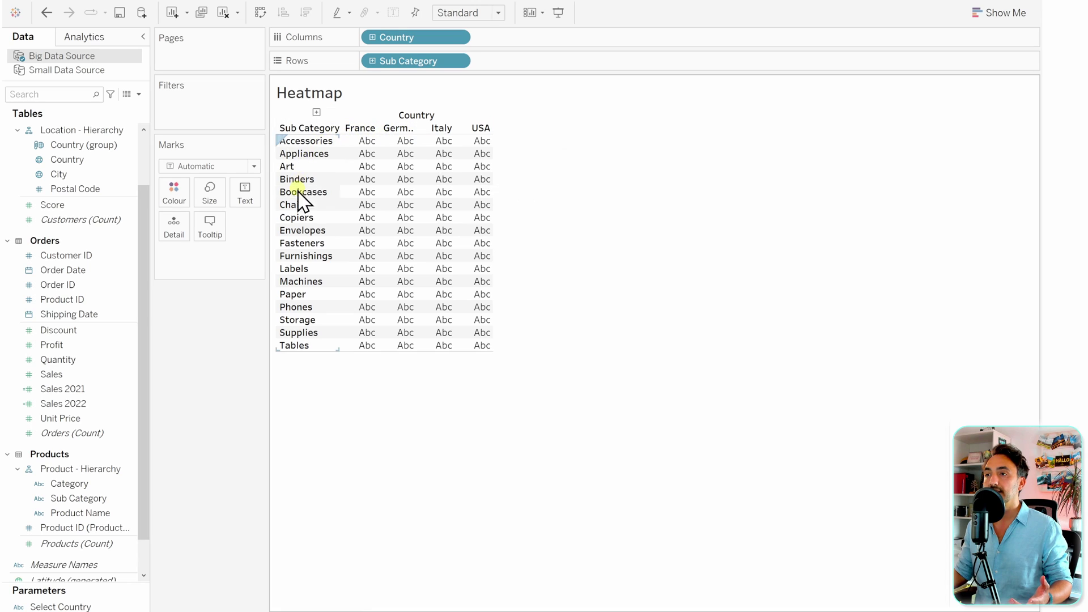
left_click(482, 14)
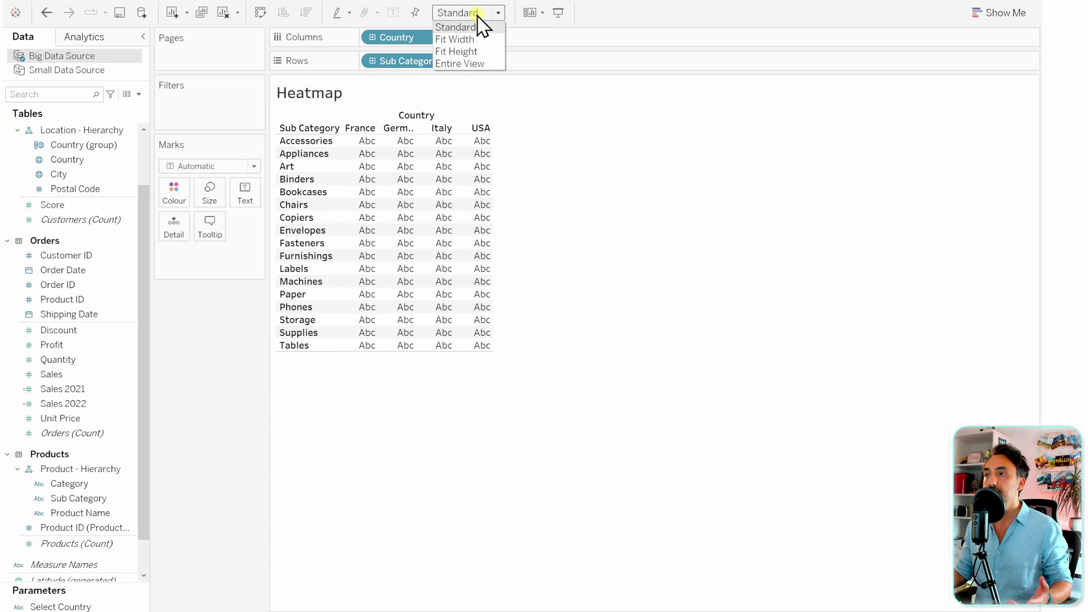
left_click(482, 63)
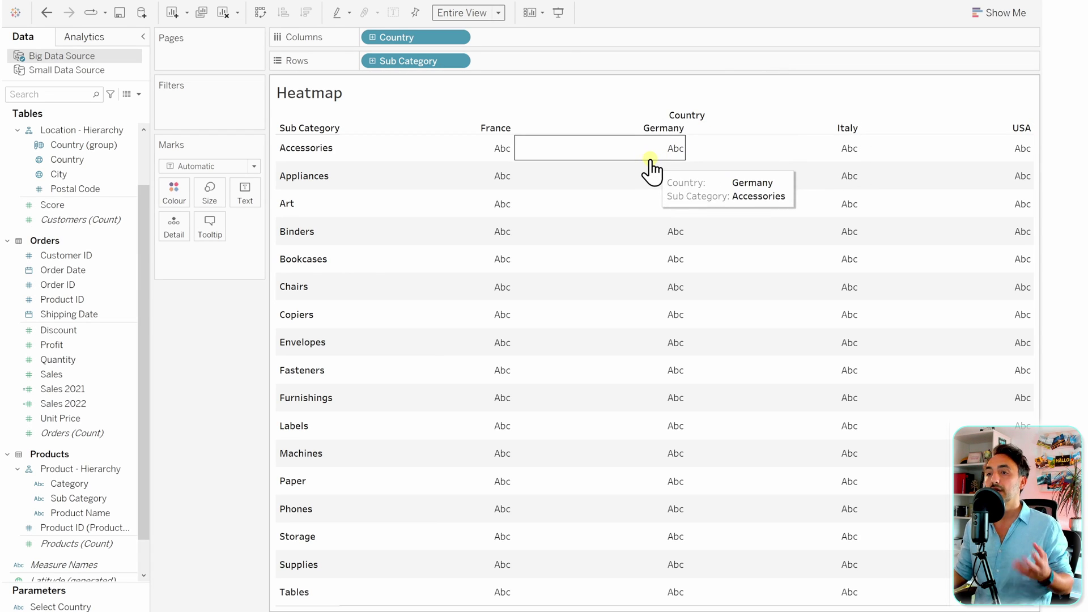
Colour the heatmap cells by Sales and show their mark labels centred both horizontally and vertically
left_click(73, 387)
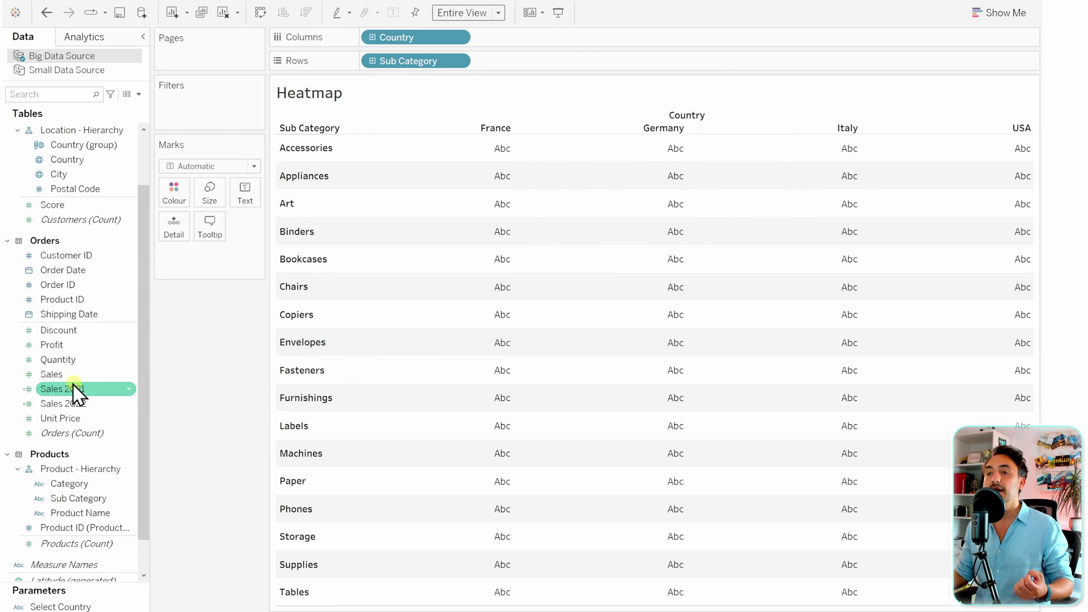
left_click_drag(67, 375, 175, 192)
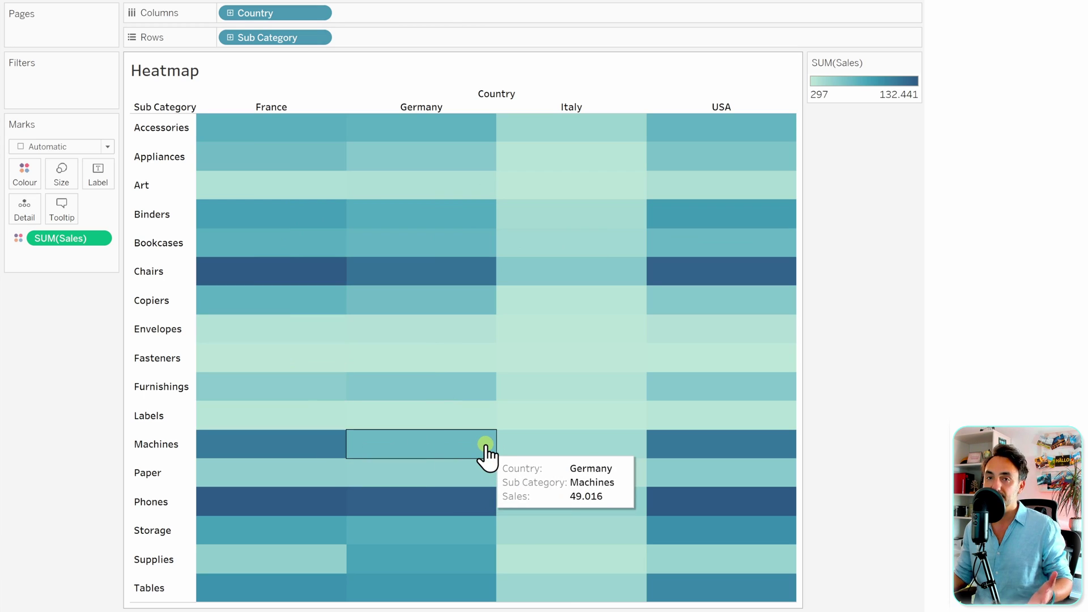
left_click(106, 181)
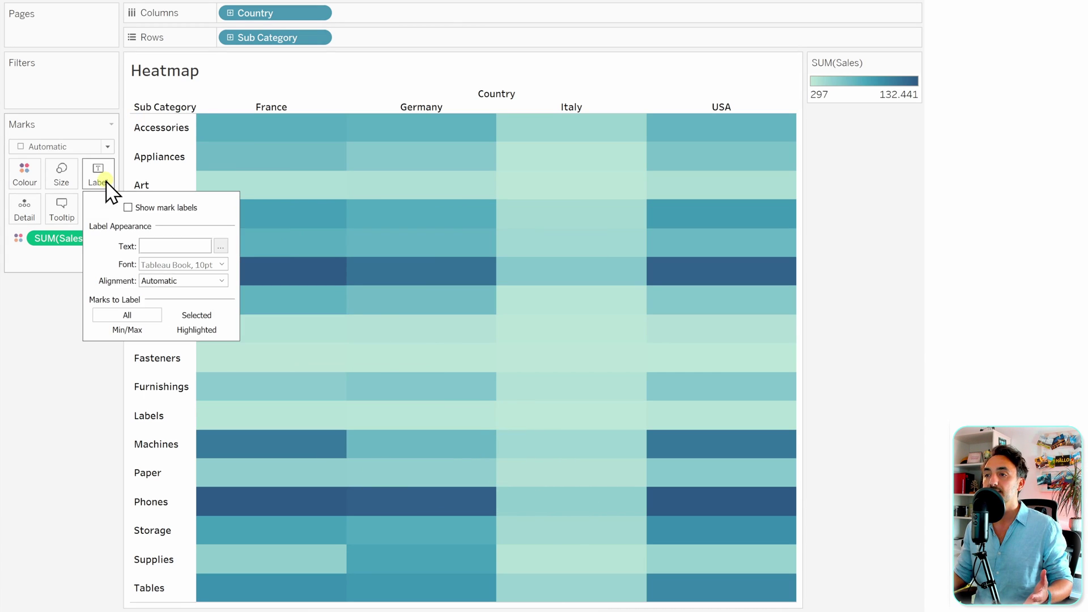
left_click(128, 208)
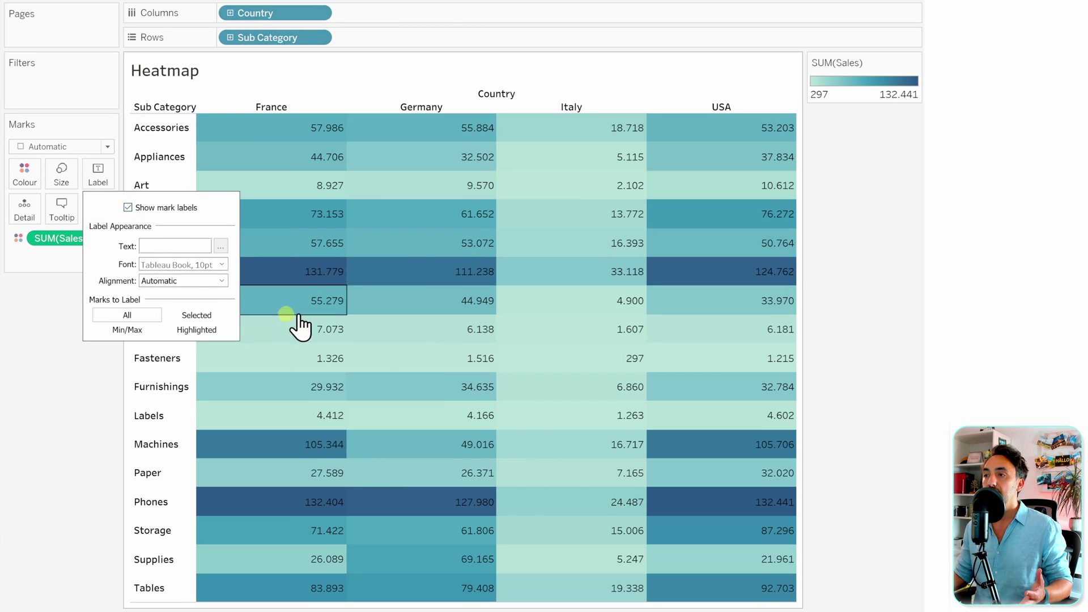
left_click(222, 280)
left_click(176, 334)
left_click(176, 392)
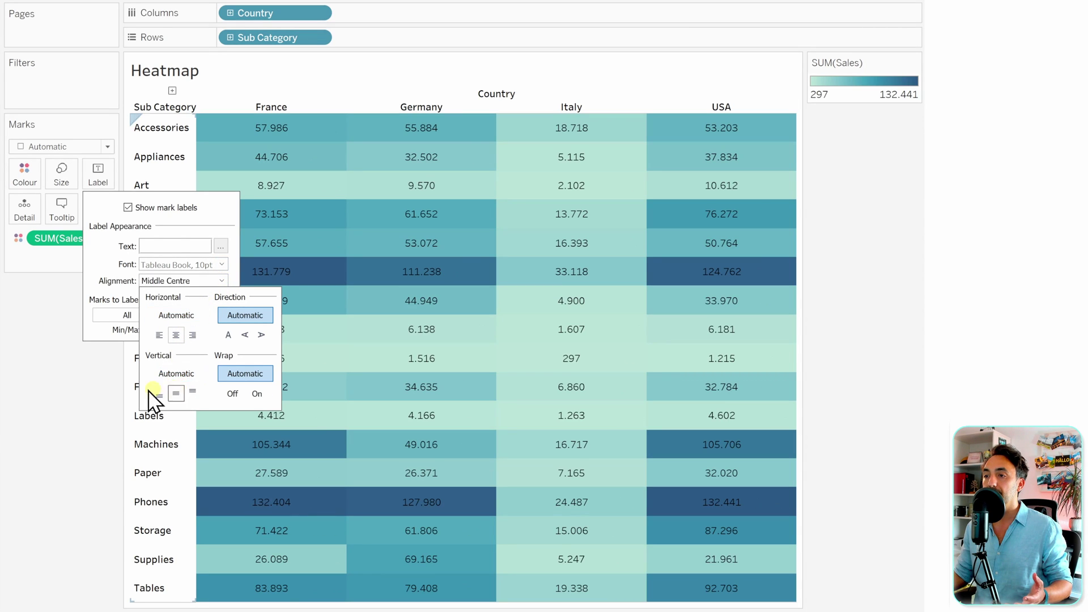
left_click(76, 404)
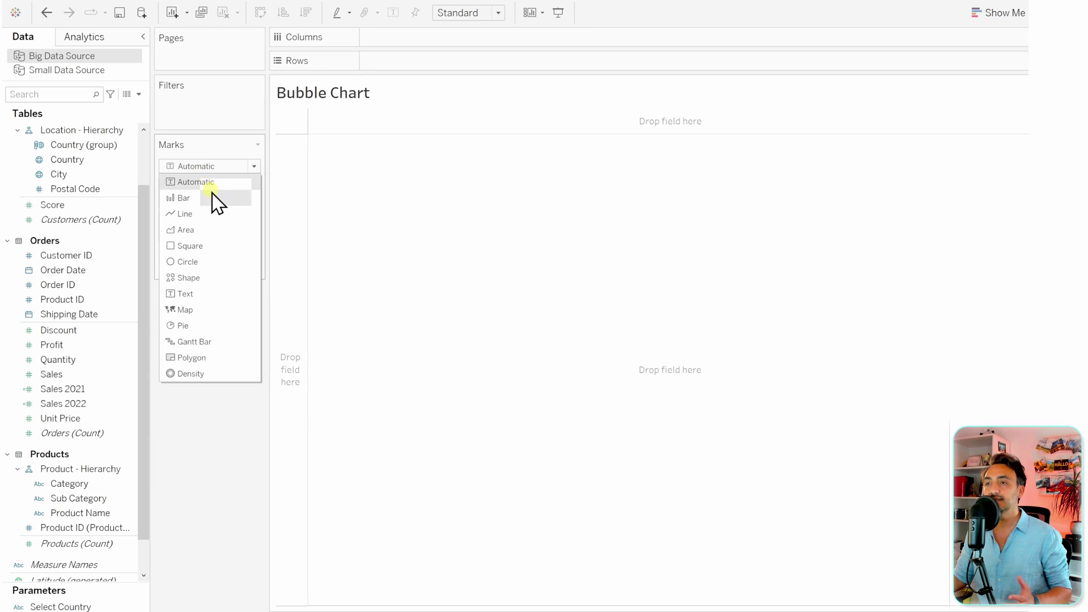
Set up the Bubble Chart sheet with circle marks sized by Sales, and fit it to the entire view
left_click(216, 267)
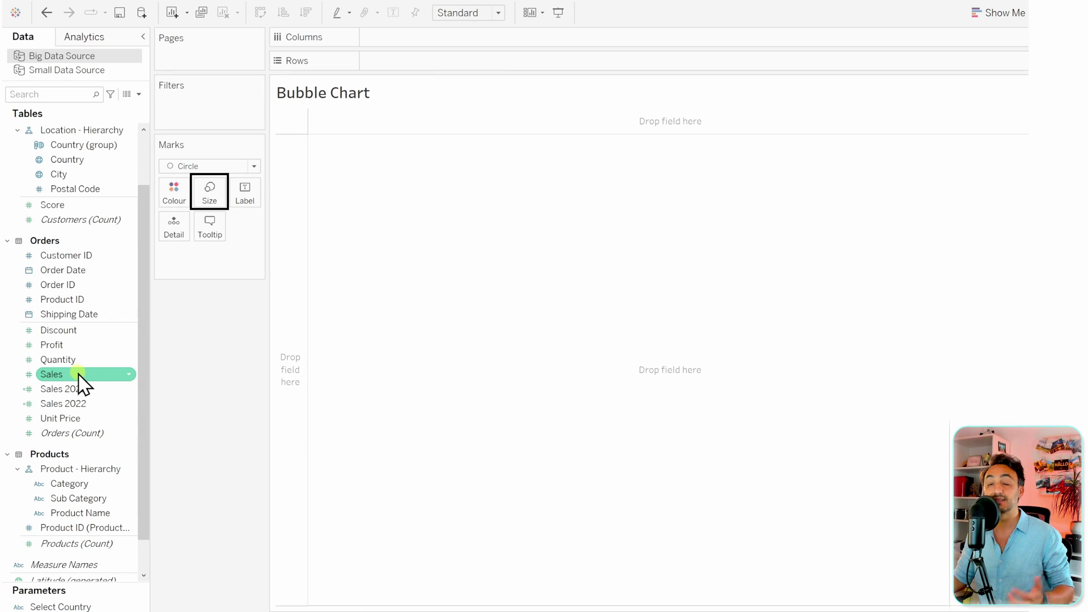
left_click_drag(88, 381, 207, 194)
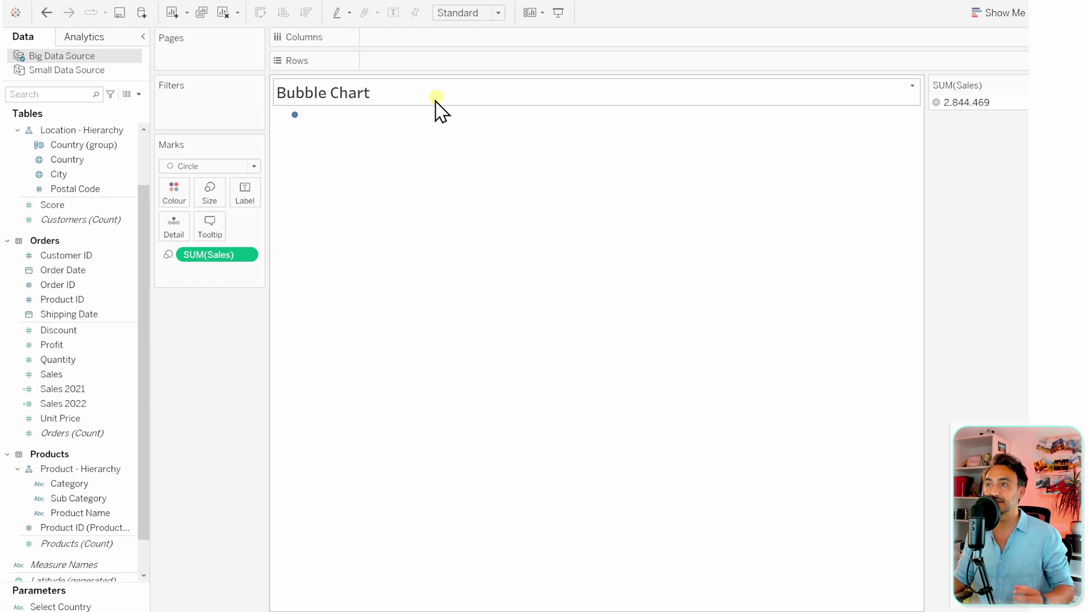
left_click(466, 14)
left_click(470, 64)
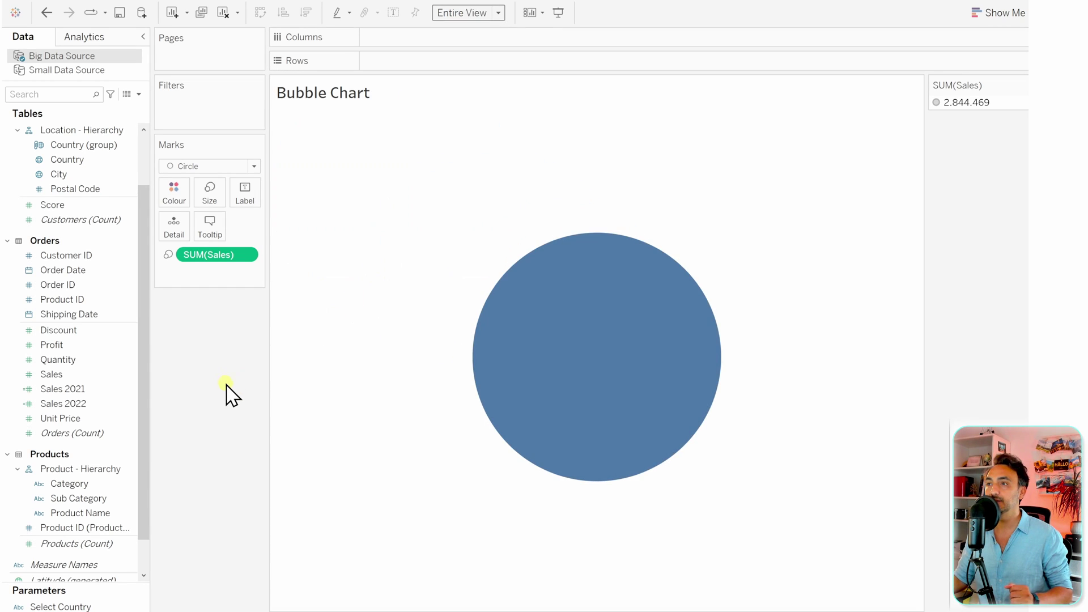
Break the bubble down by Sub Category as detail and colour the bubbles by Profit
mouse_move(546, 378)
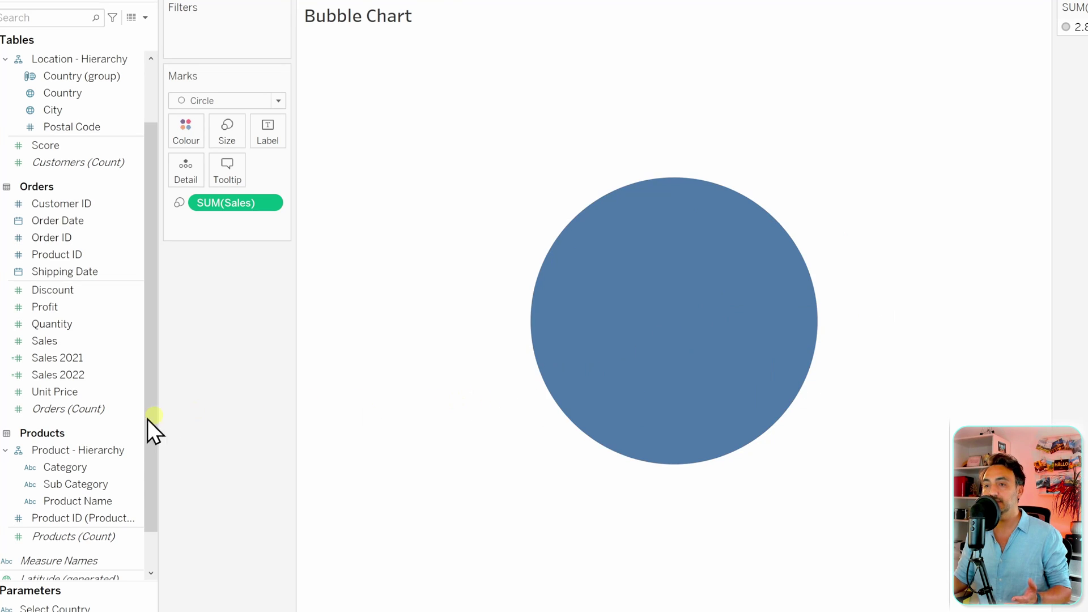
left_click_drag(76, 484, 196, 188)
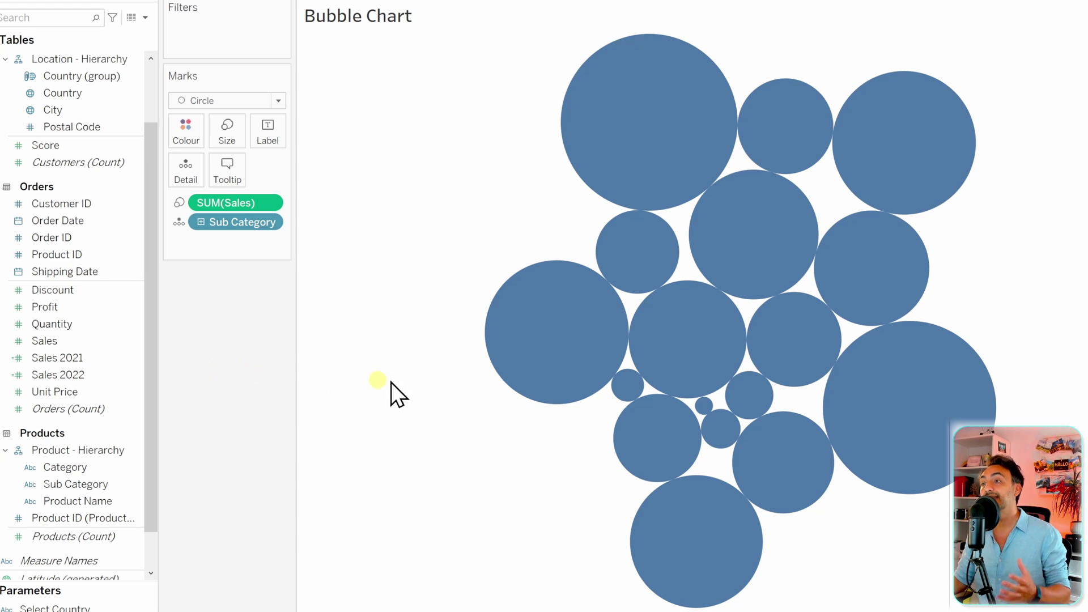
mouse_move(513, 348)
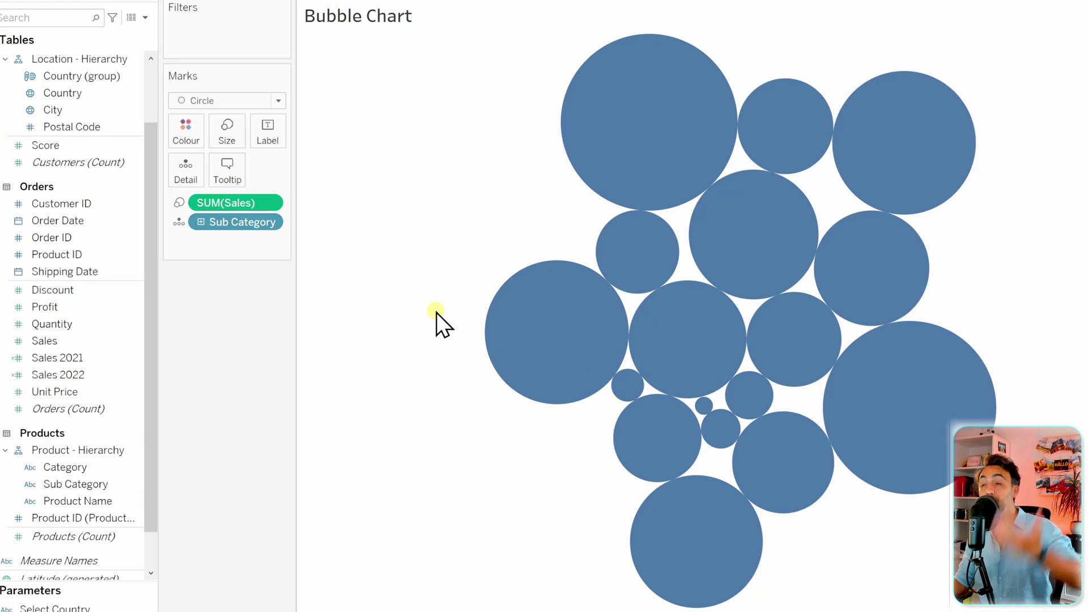
mouse_move(583, 167)
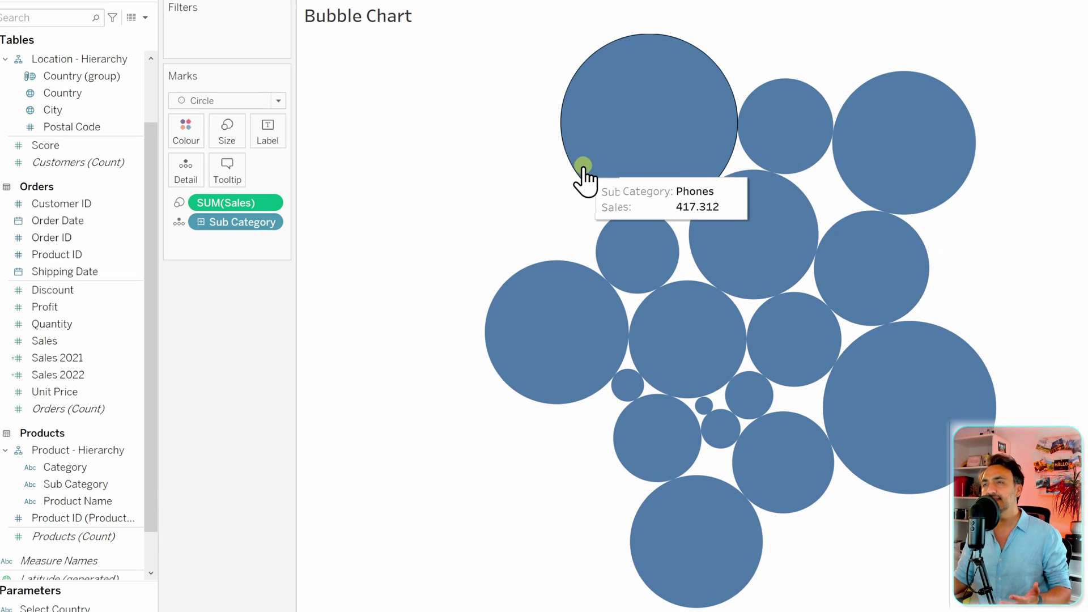
mouse_move(574, 321)
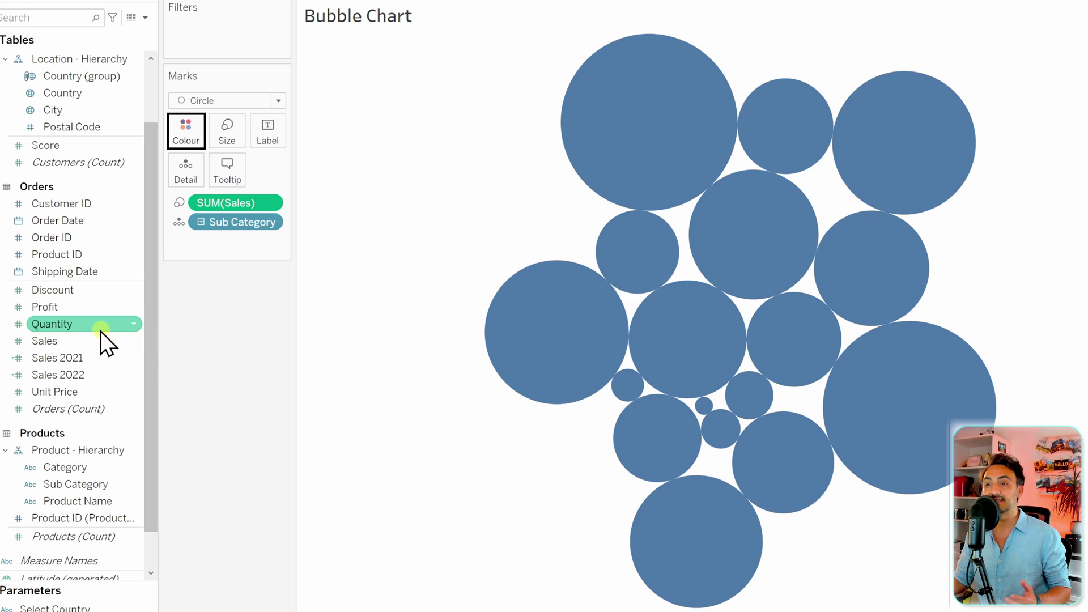
left_click_drag(66, 310, 192, 155)
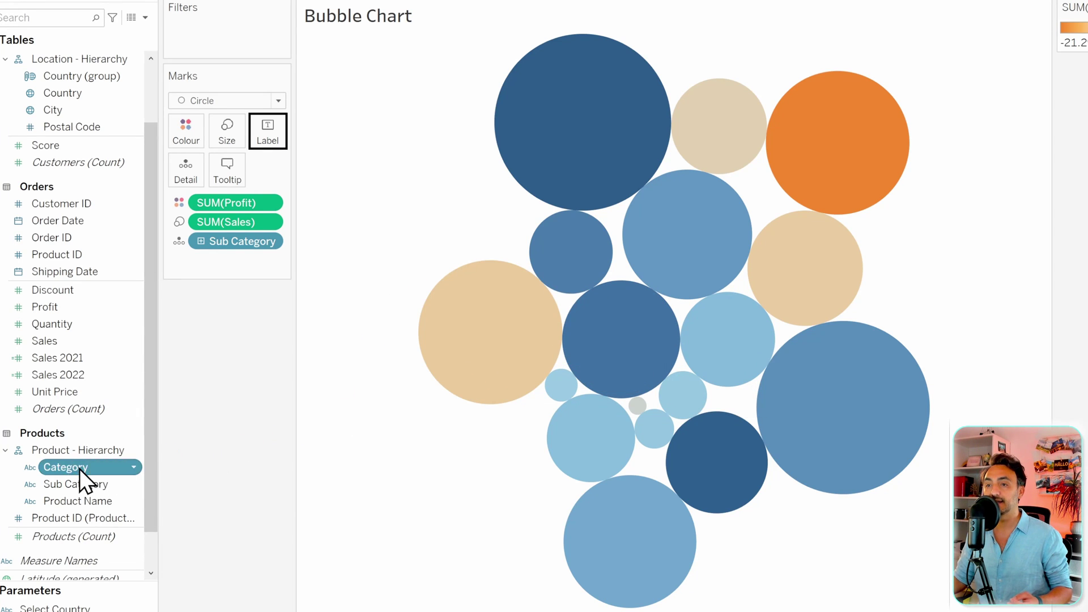
Label the bubbles in the Bubble Chart with Category
left_click_drag(79, 468, 271, 136)
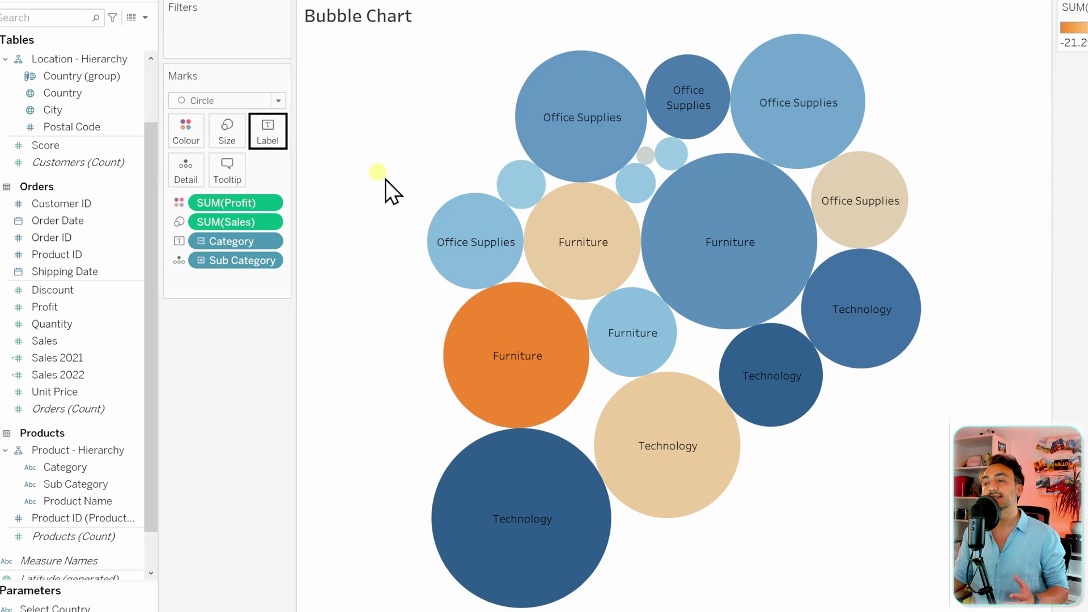
mouse_move(544, 222)
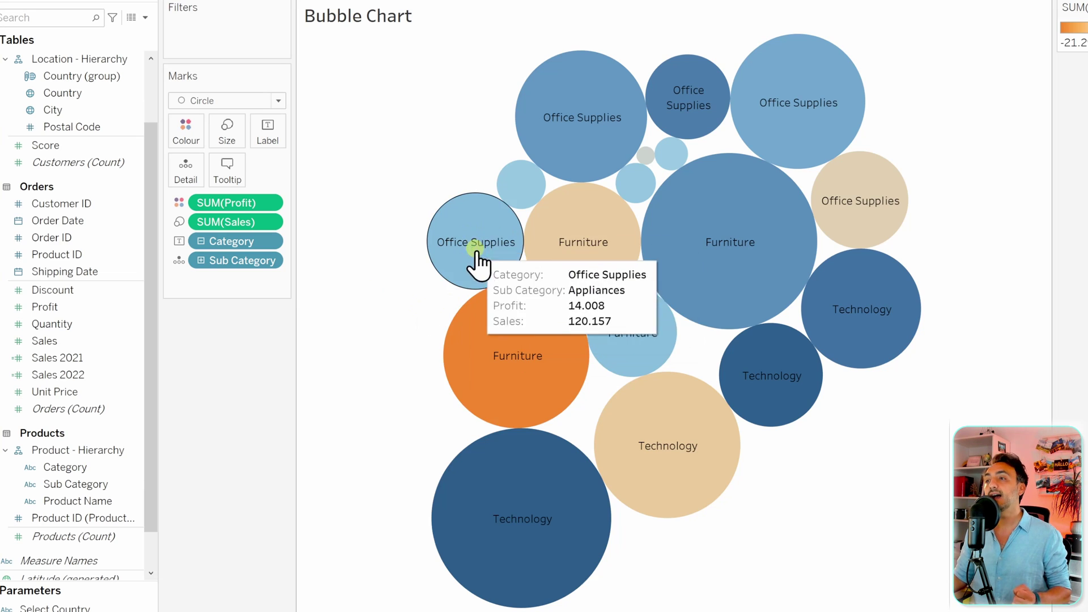
mouse_move(540, 322)
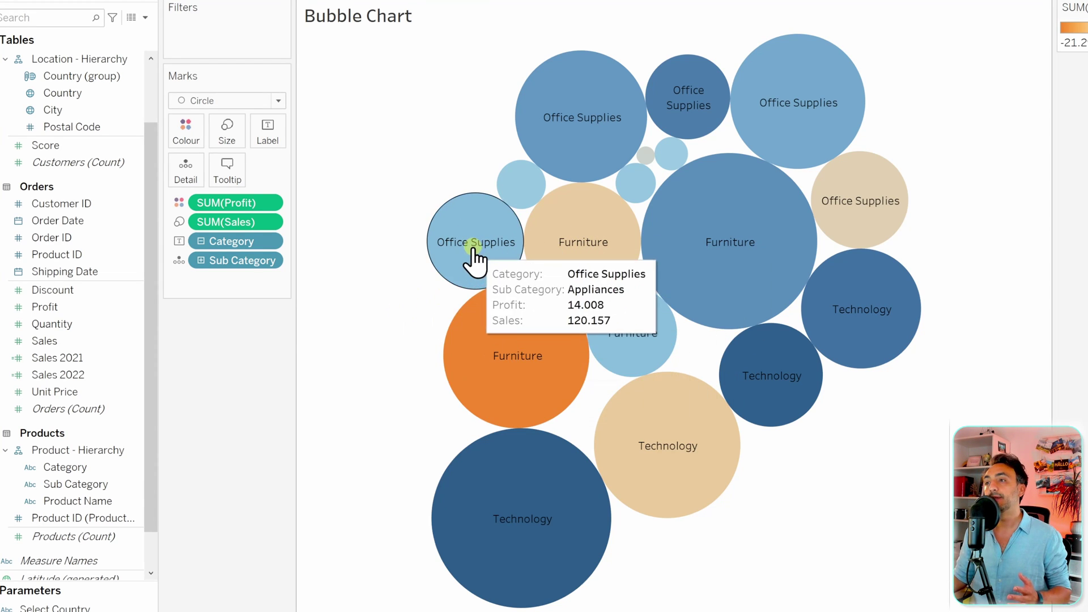
mouse_move(692, 105)
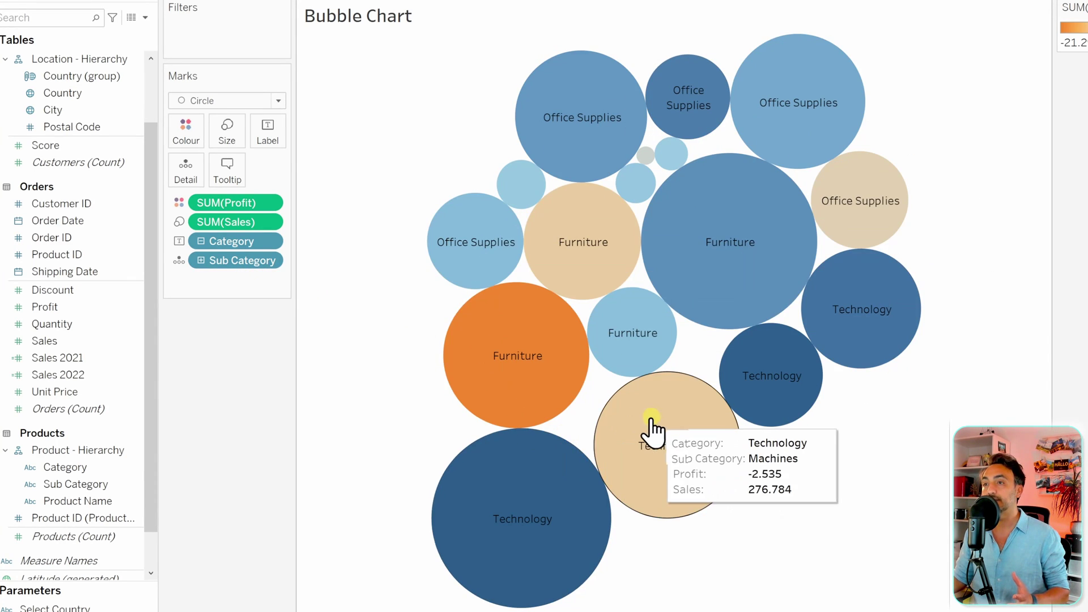
mouse_move(519, 381)
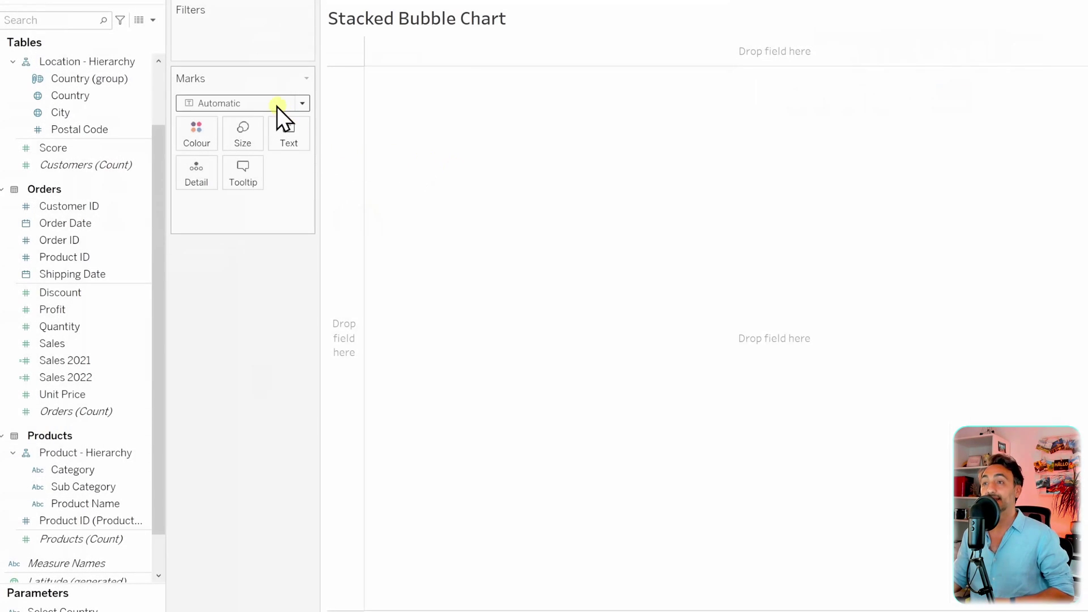
Set up the Stacked Bubble Chart sheet with circle marks sized by Sales and coloured by Country
left_click(259, 105)
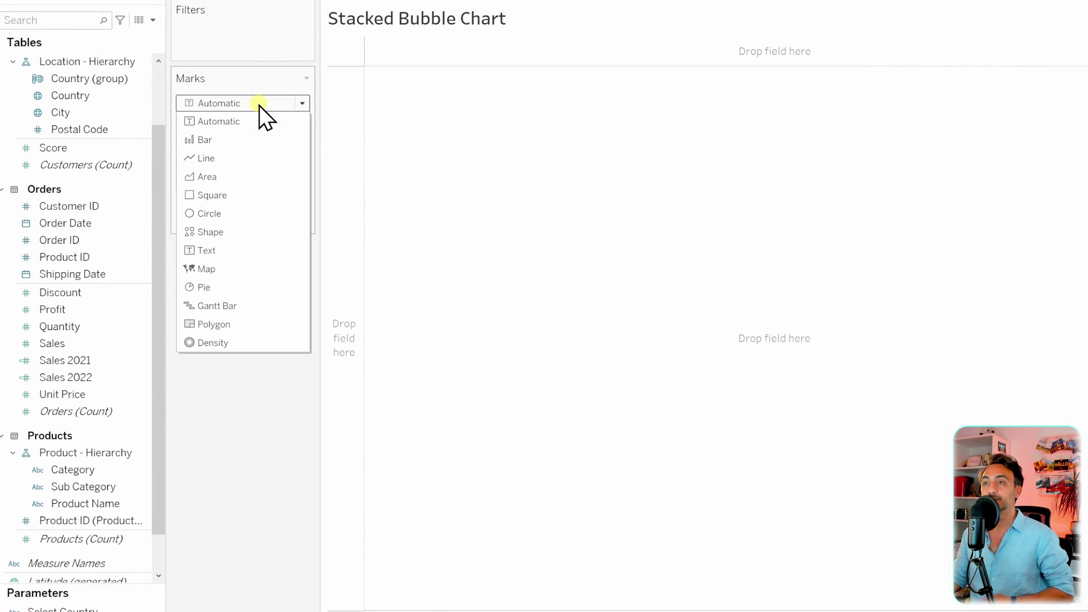
left_click(243, 211)
mouse_move(56, 343)
left_mouse_down()
mouse_move(80, 348)
mouse_move(271, 303)
mouse_move(268, 193)
mouse_move(250, 144)
left_mouse_up()
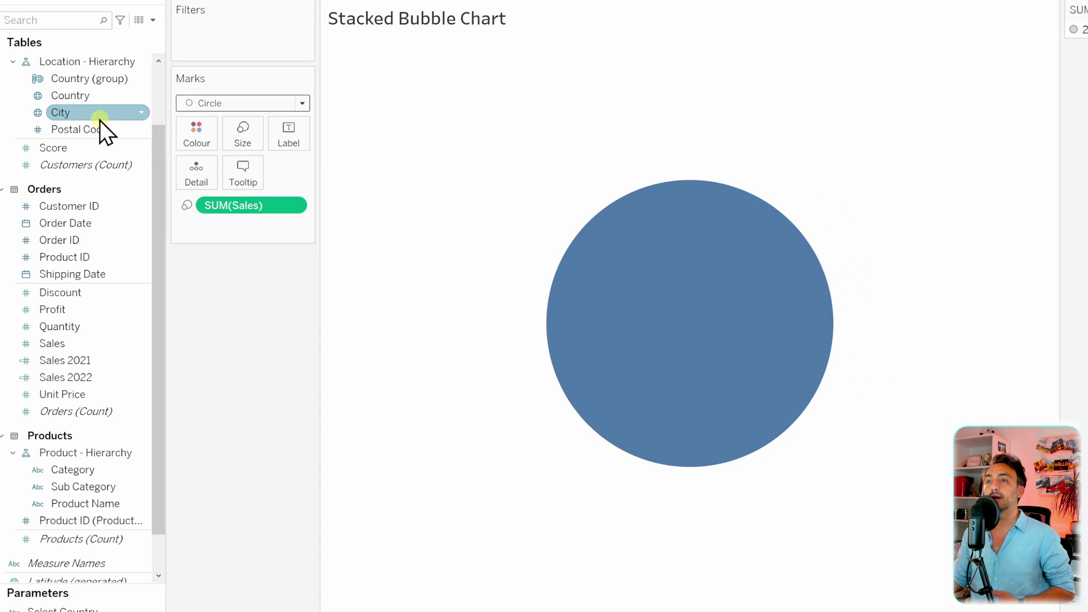
left_click_drag(79, 97, 196, 136)
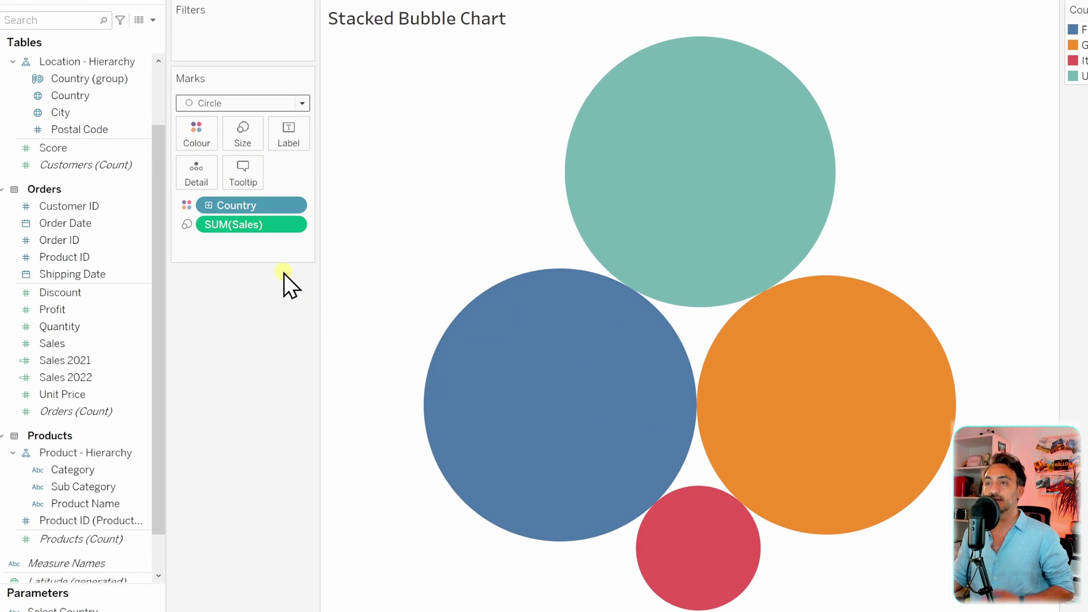
Try Category and Sub Category in turn as detail for the stacked bubbles, taking each field off again
left_click(141, 478)
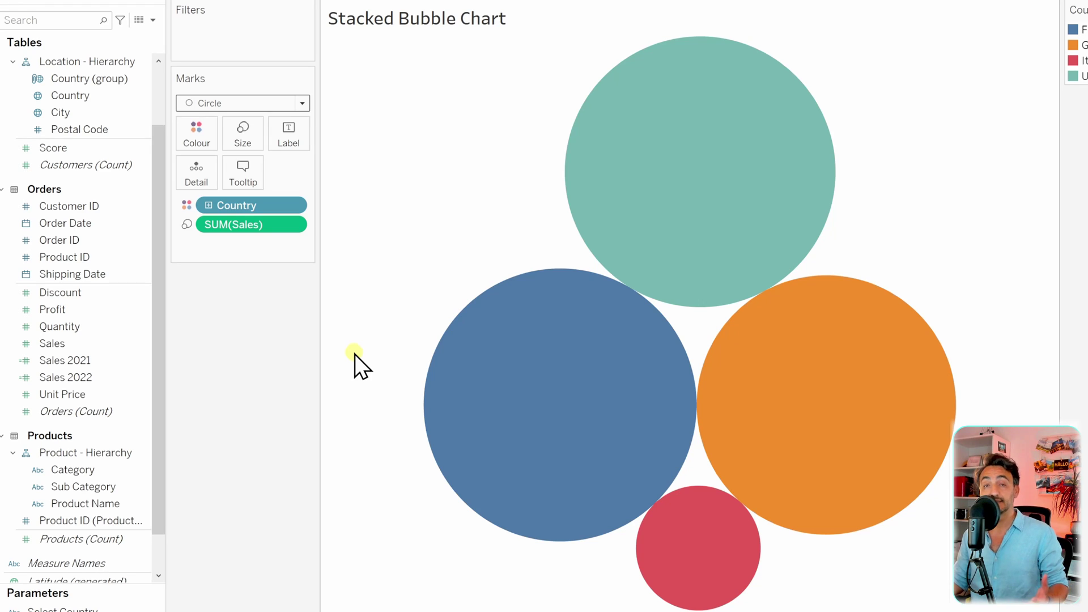
left_click_drag(93, 470, 209, 170)
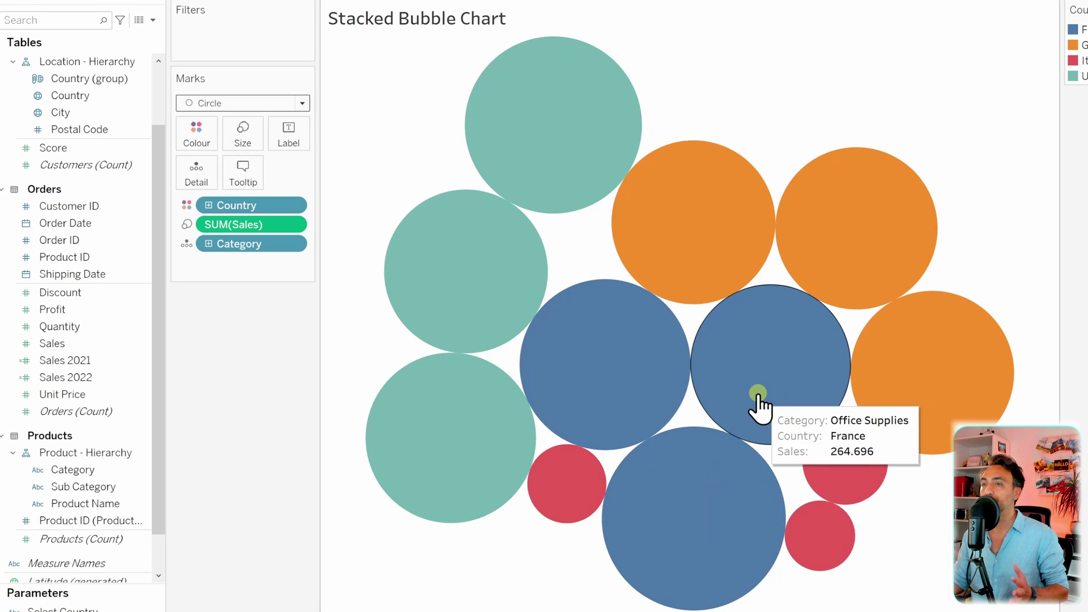
left_click_drag(255, 245, 253, 320)
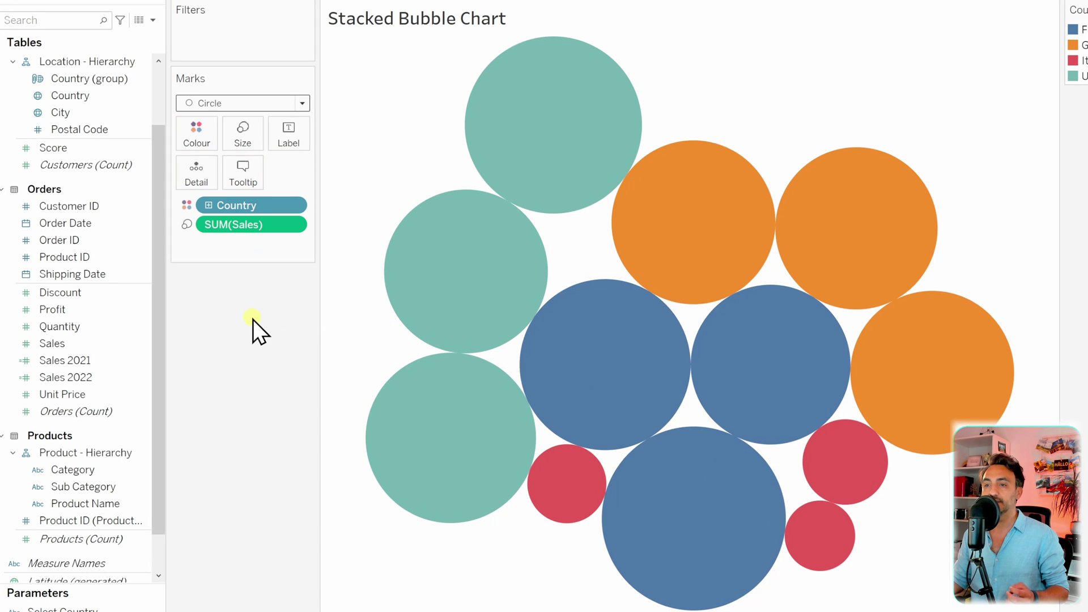
left_click_drag(100, 491, 199, 173)
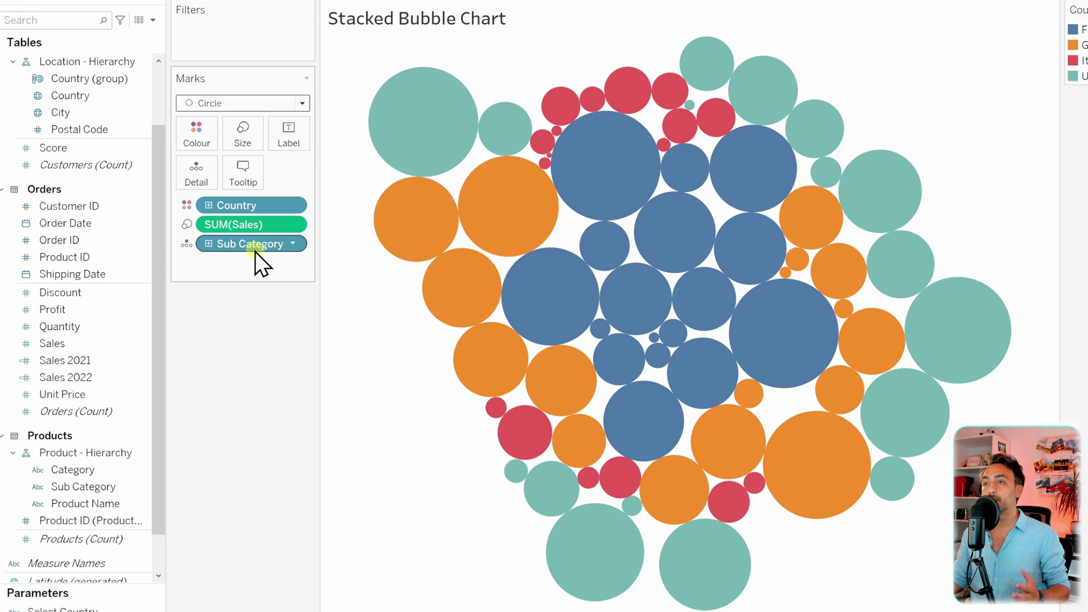
left_click_drag(253, 248, 263, 324)
Break the stacked bubbles down by Product Name as detail
left_click_drag(106, 500, 202, 173)
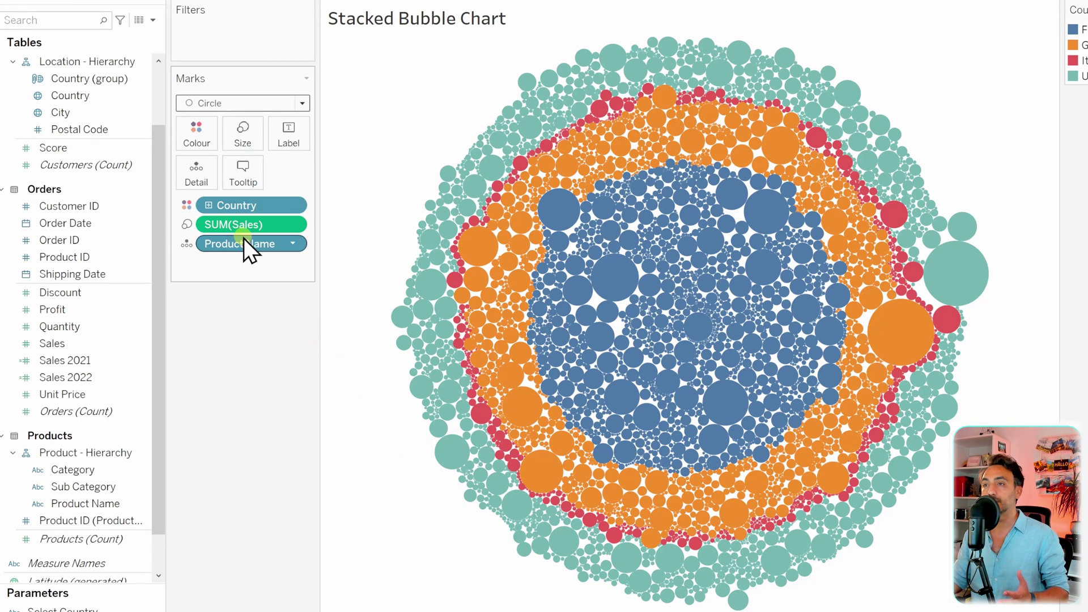
Try sorting the Country colour field by data source order descending, and switch the sort order back to ascending
right_click(239, 205)
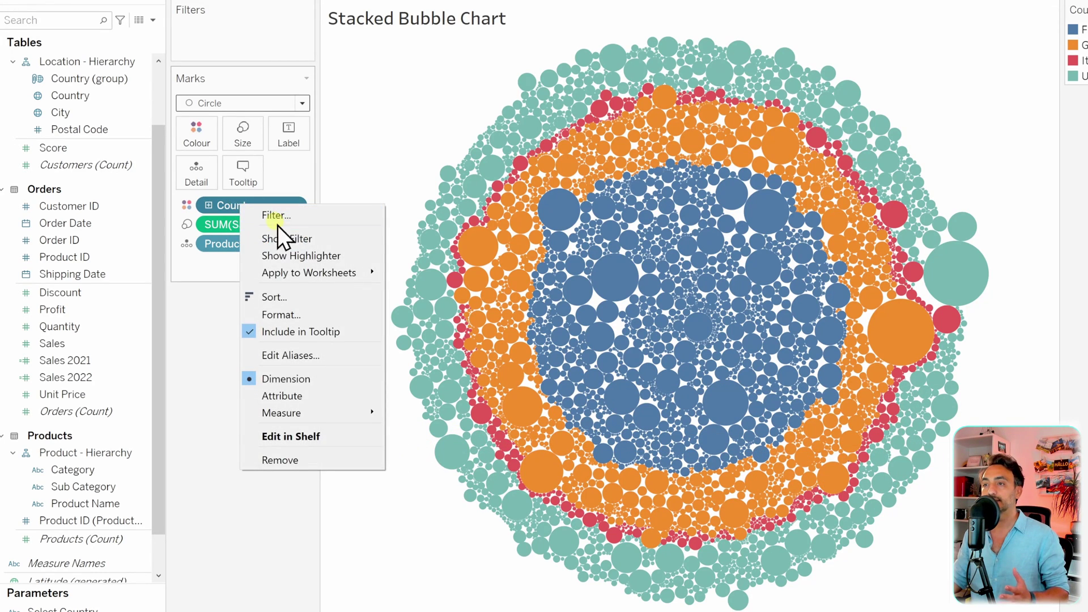
left_click(287, 297)
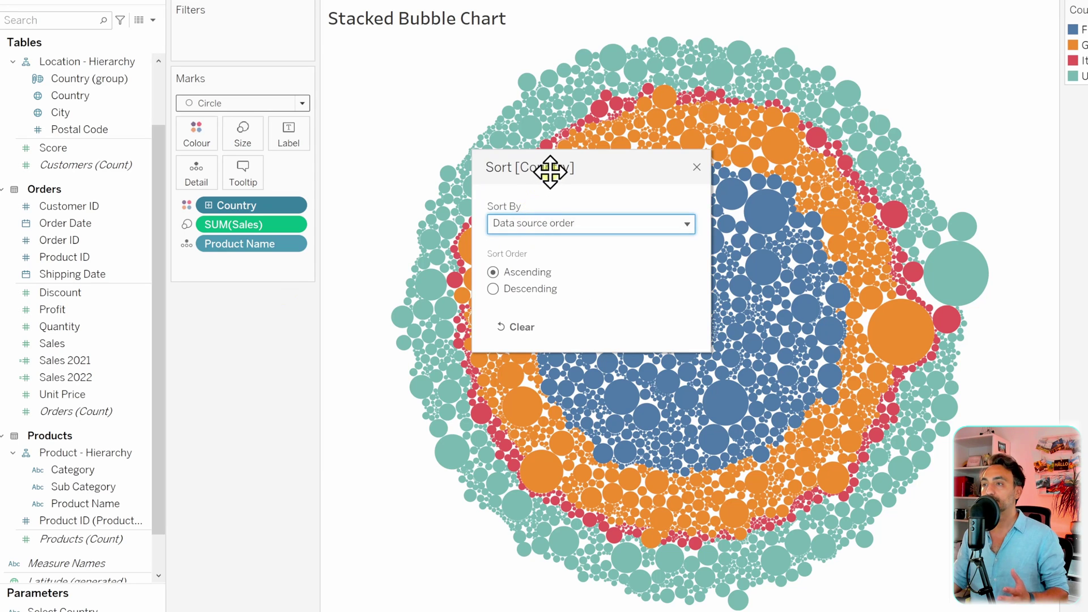
left_click_drag(548, 170, 310, 102)
left_click(288, 222)
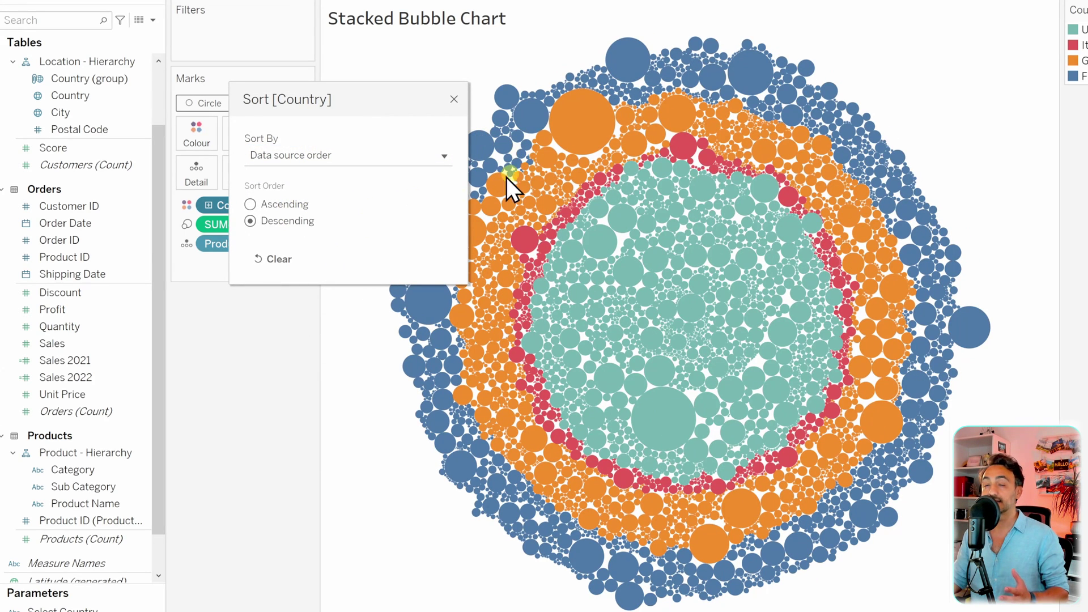
left_click(285, 208)
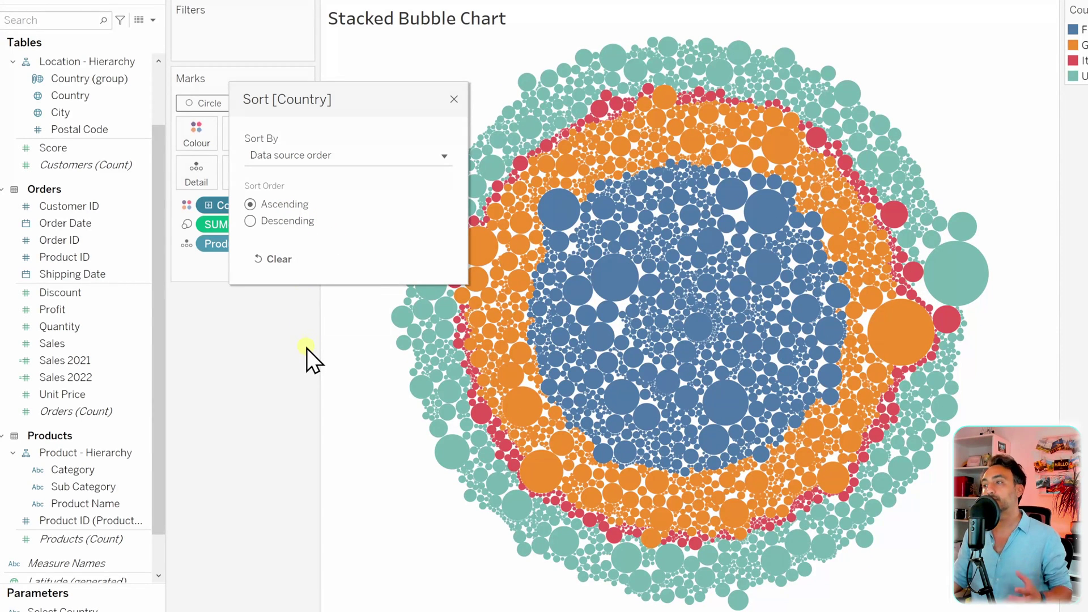
Replace Product Name with Order ID as the detail level of the stacked bubble chart, adding all members
left_click(453, 100)
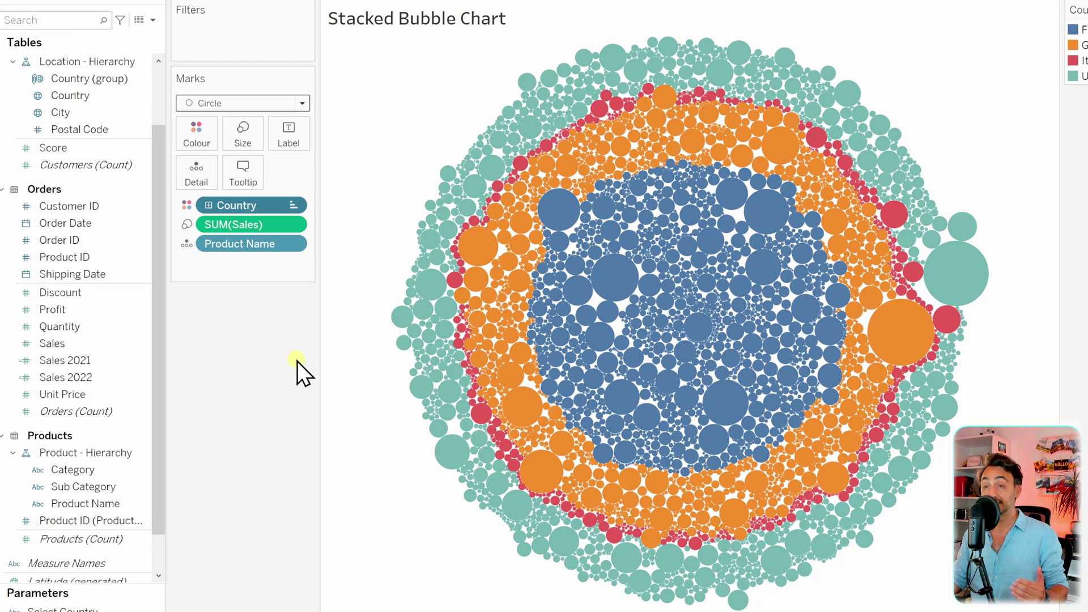
left_click_drag(256, 246, 259, 321)
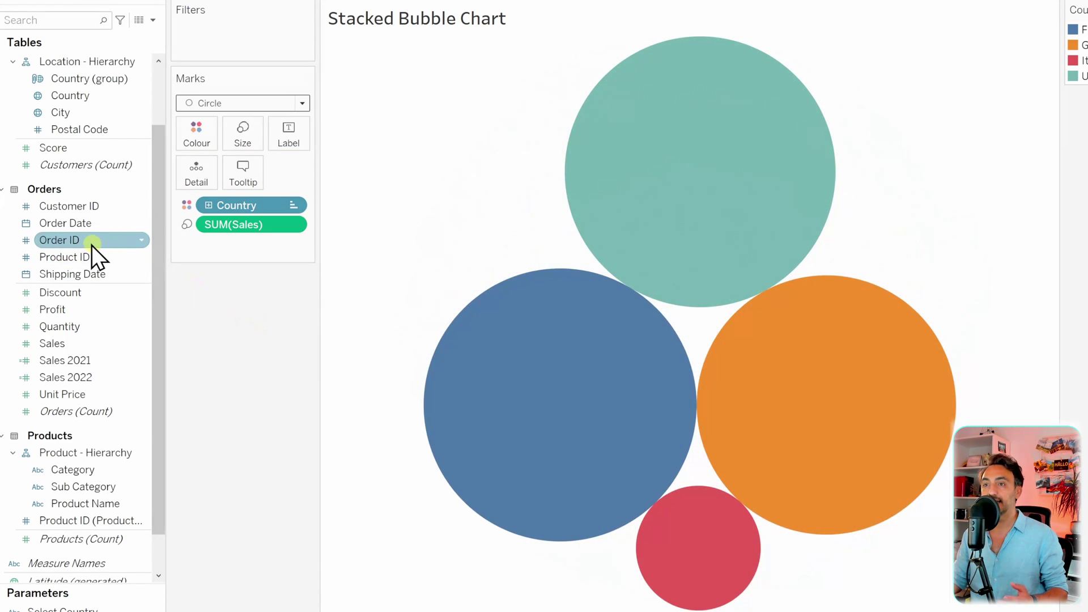
left_click_drag(90, 243, 201, 186)
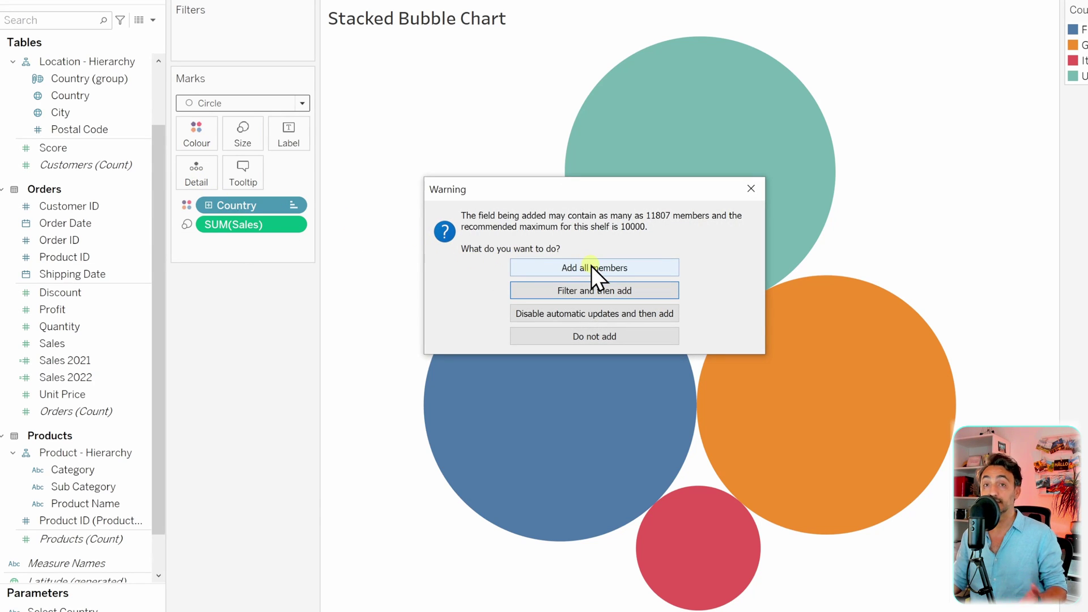
left_click(618, 270)
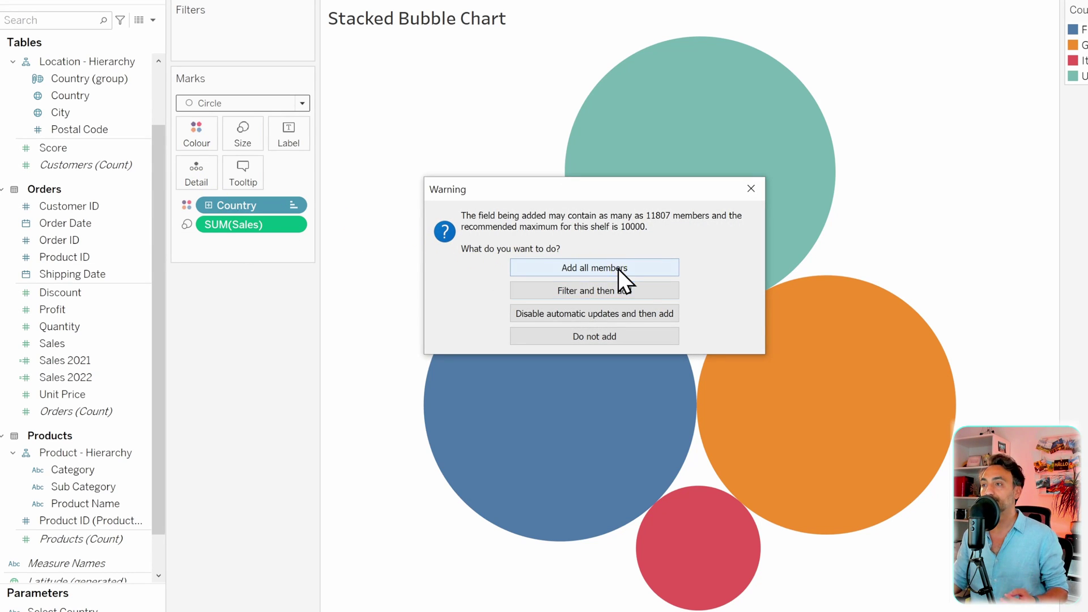
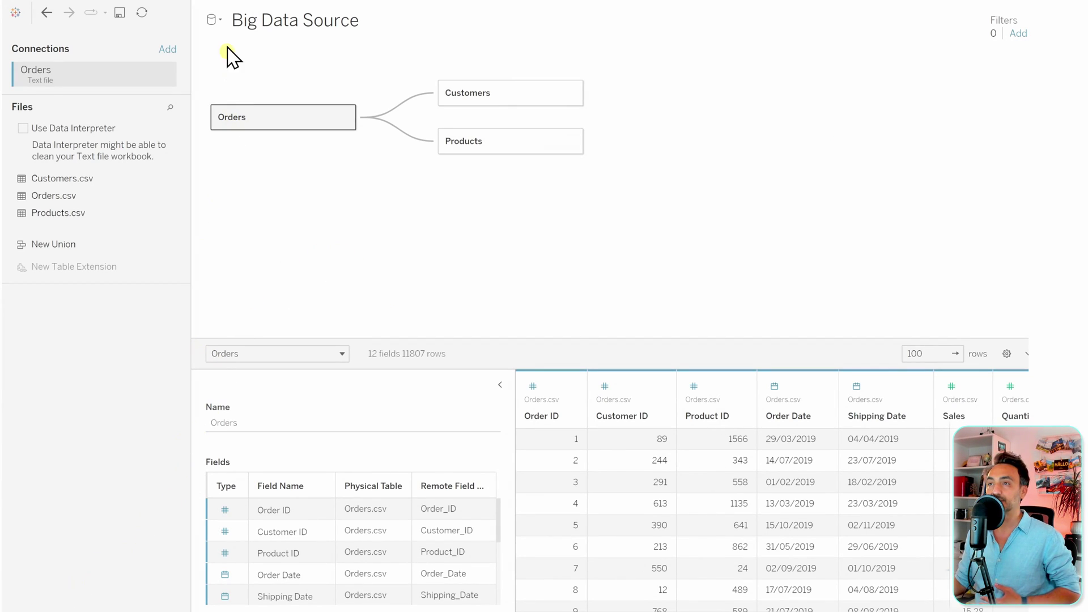
Add a new text file data source from USA Sales.csv in the Tableau-Sales-Dataset-Big folder of Tableau Data
left_click(219, 22)
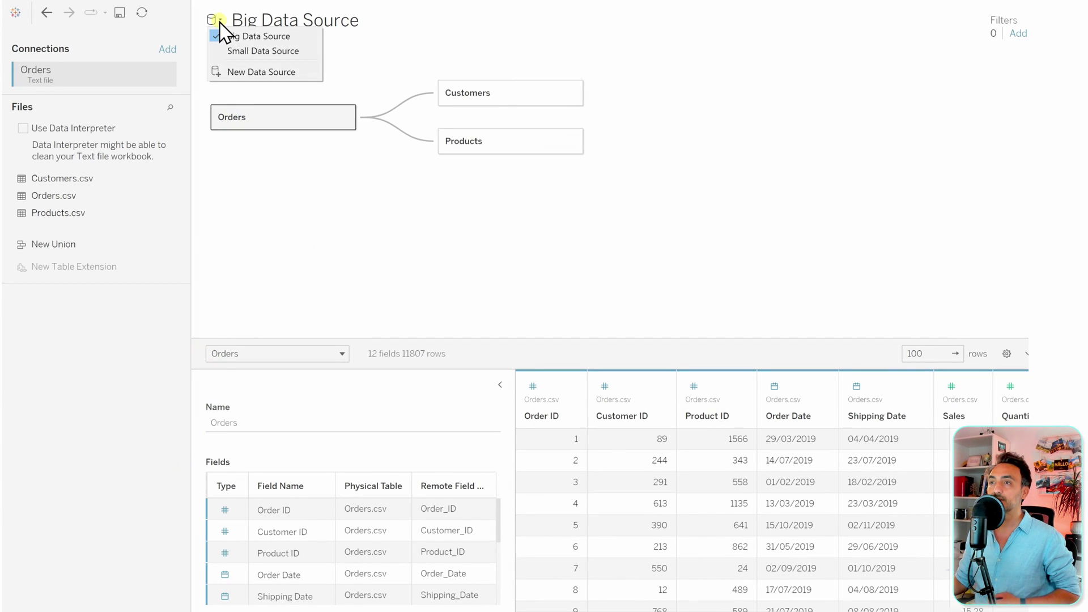
left_click(250, 72)
left_click(276, 155)
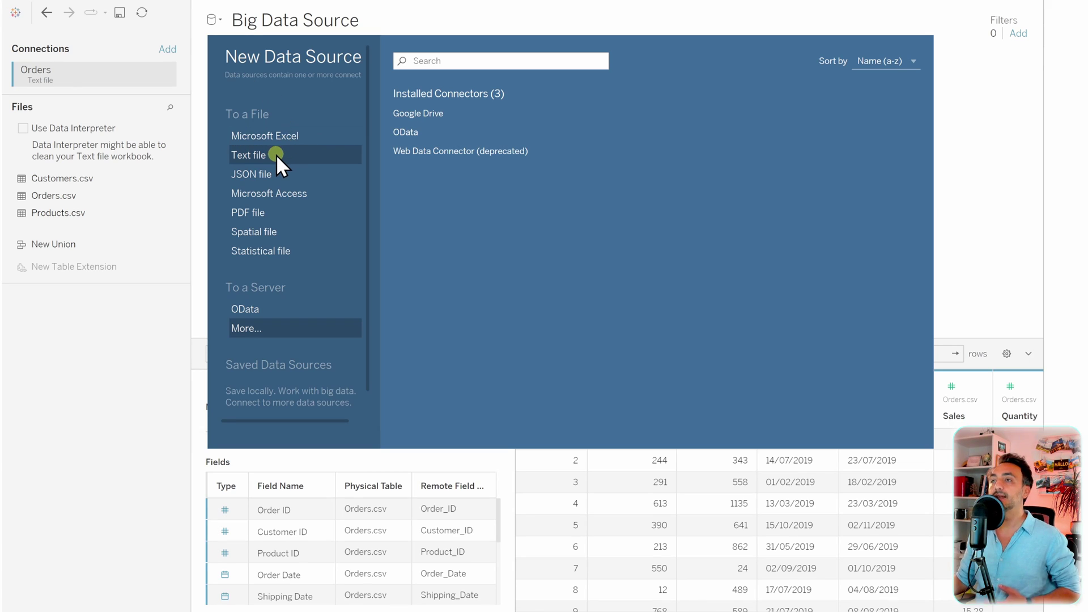
left_click(103, 92)
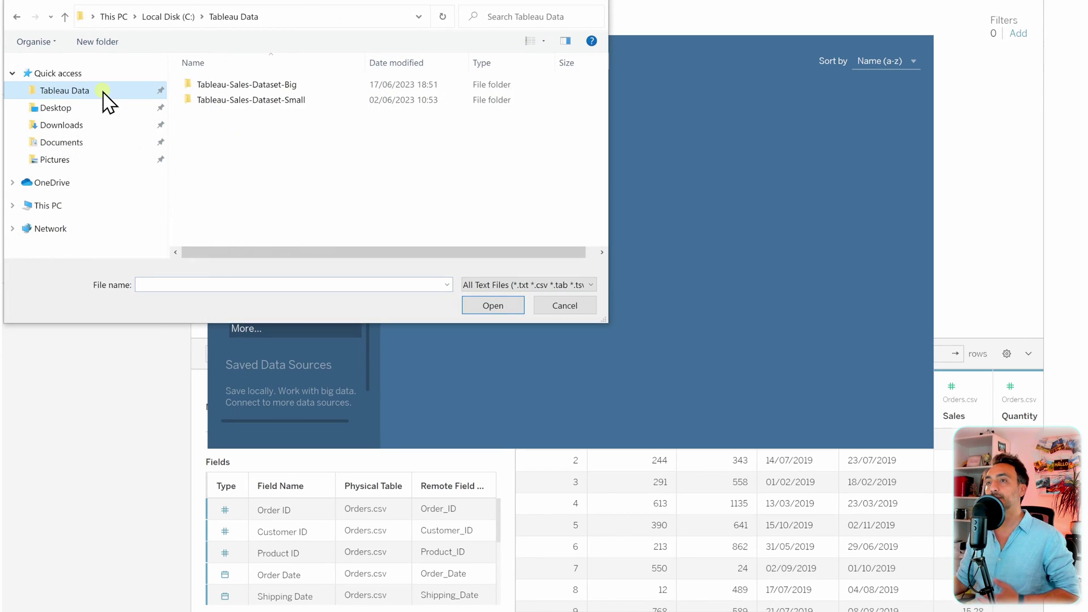
double_click(285, 86)
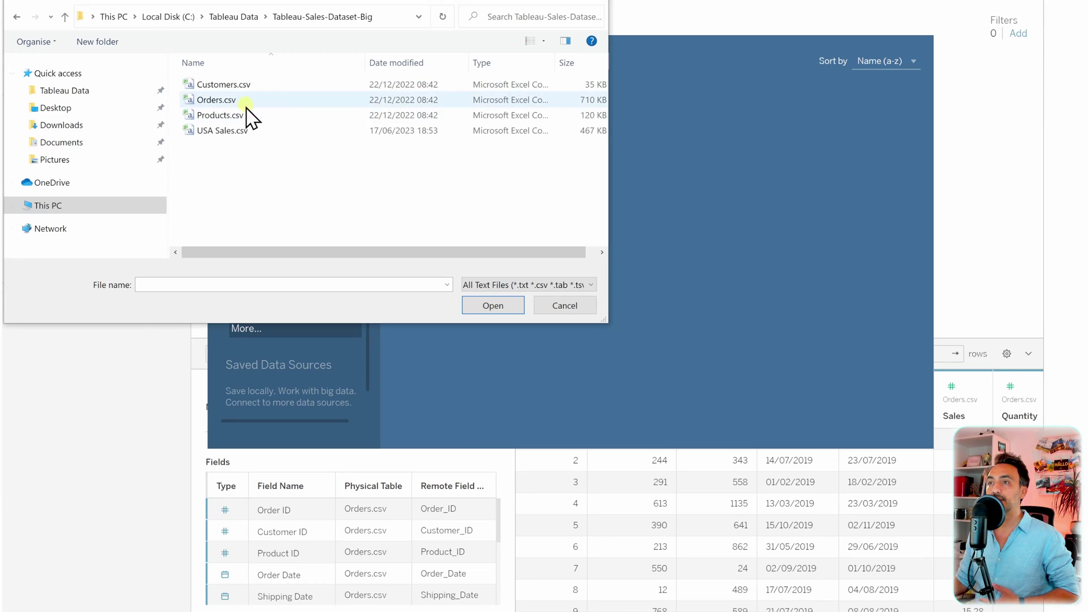
left_click(225, 132)
left_click(481, 304)
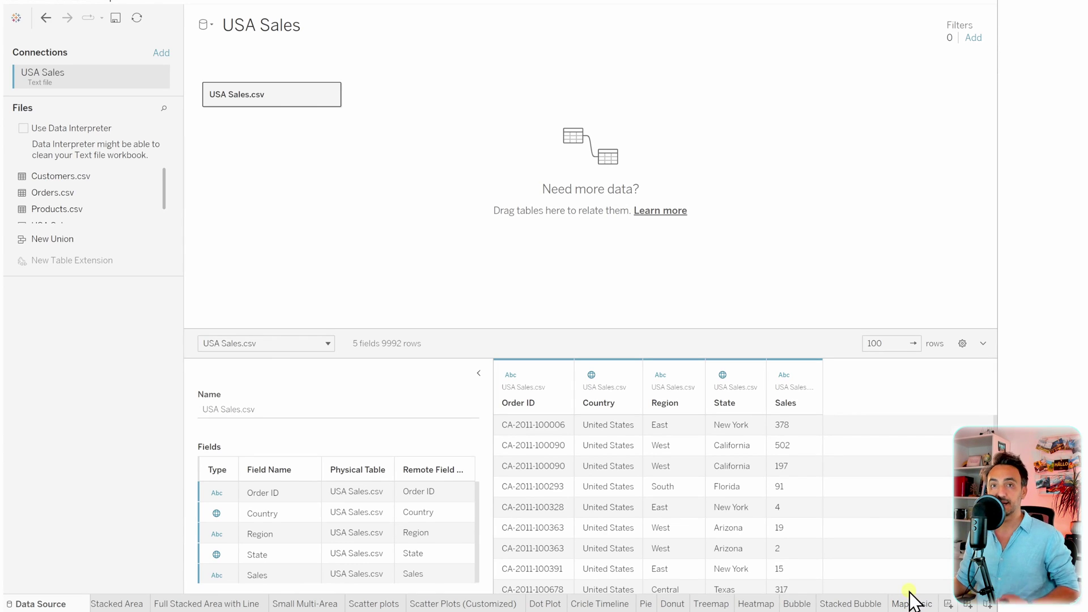
On the Map Basic sheet, place Longitude (generated) on the columns and Latitude (generated) on the rows
left_click(909, 595)
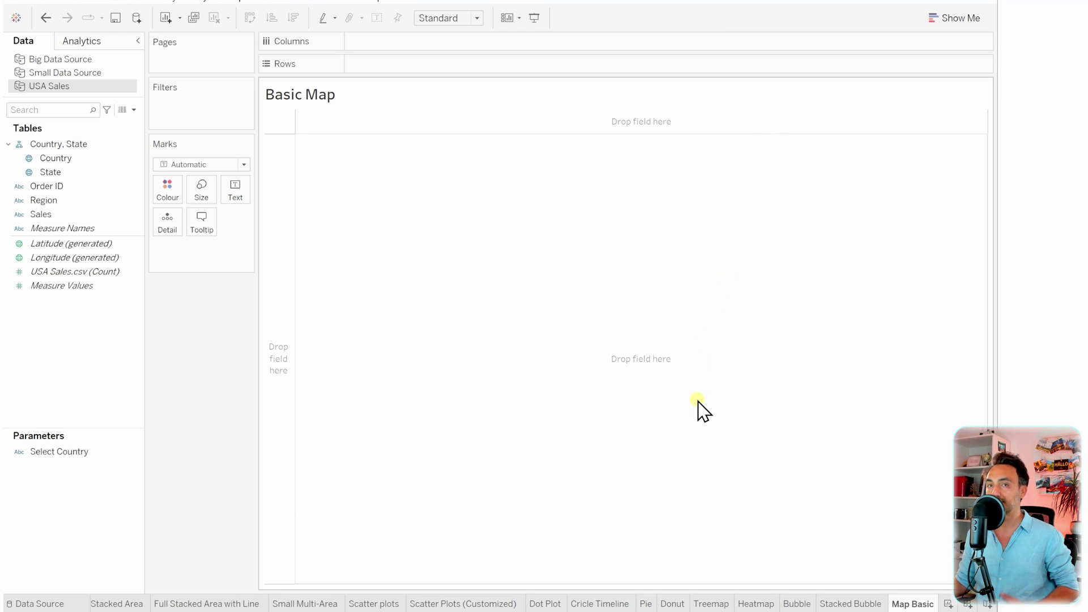
left_click(123, 260)
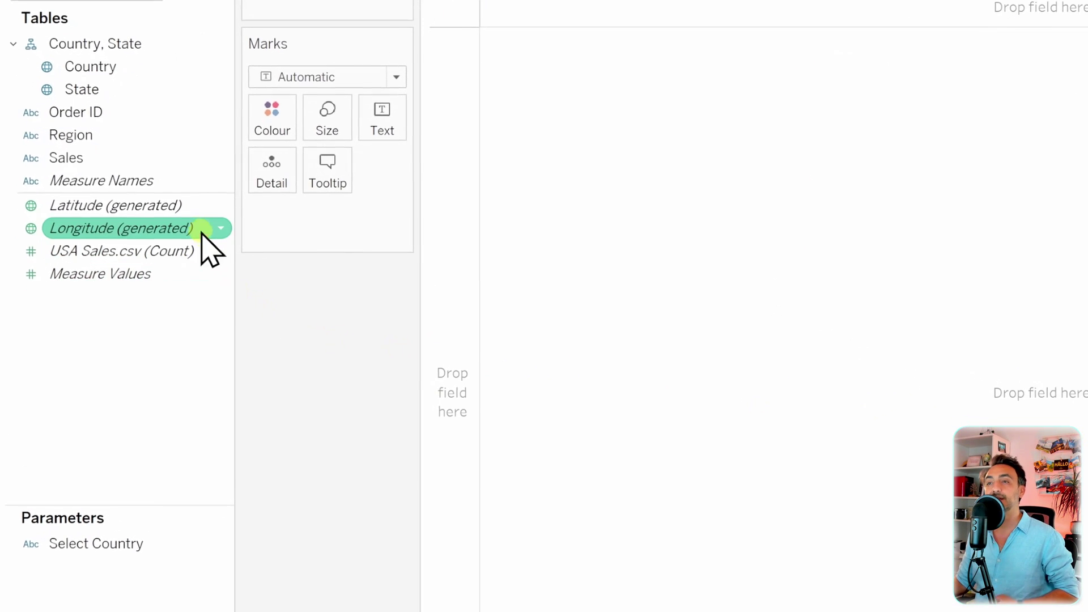
left_click(195, 215)
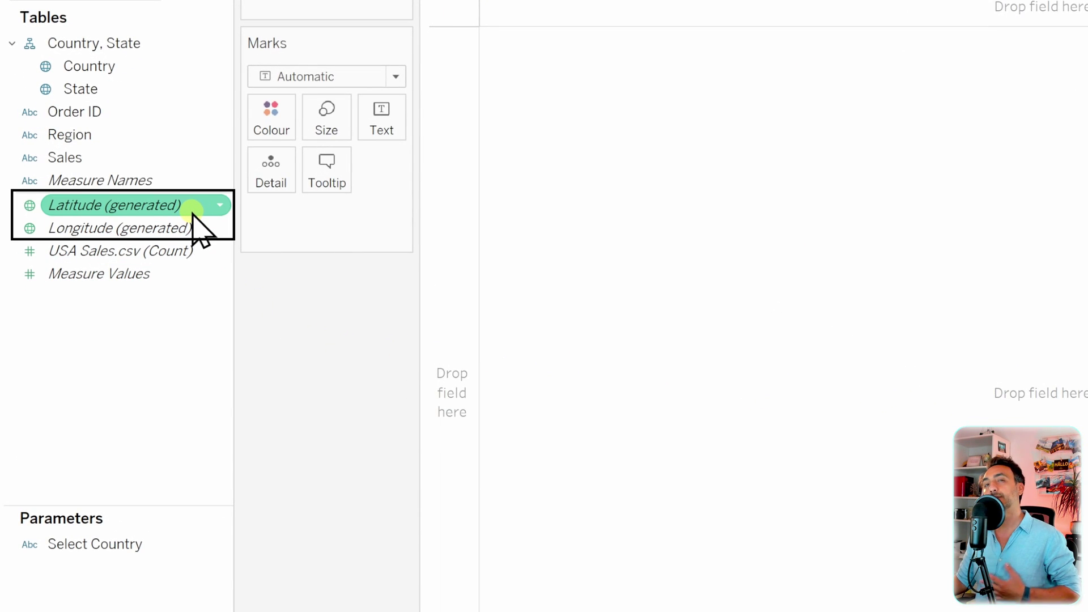
left_click(186, 227)
left_click(182, 211)
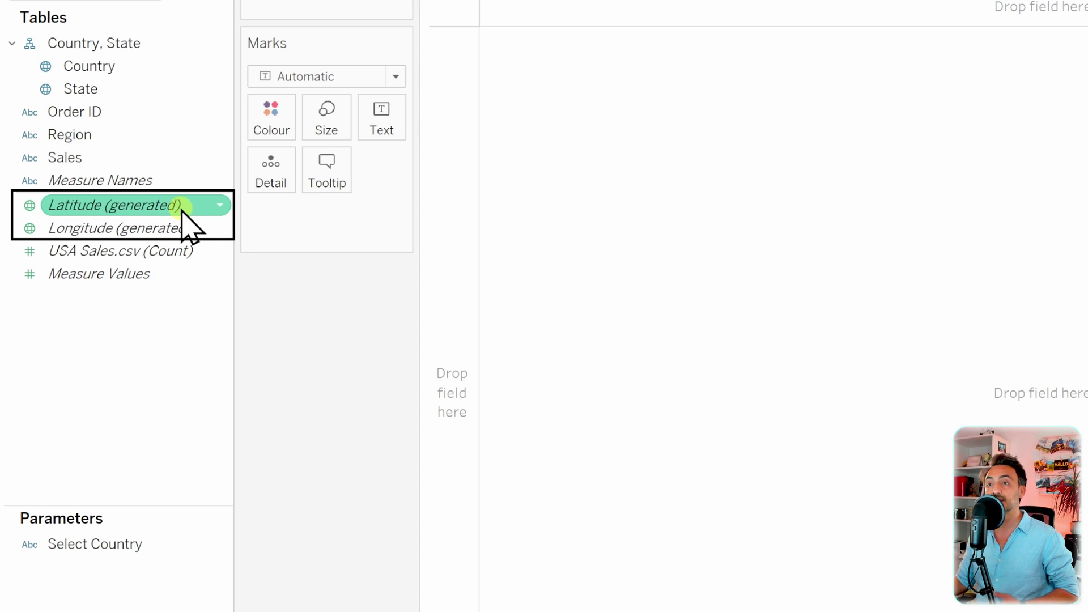
left_click(177, 229)
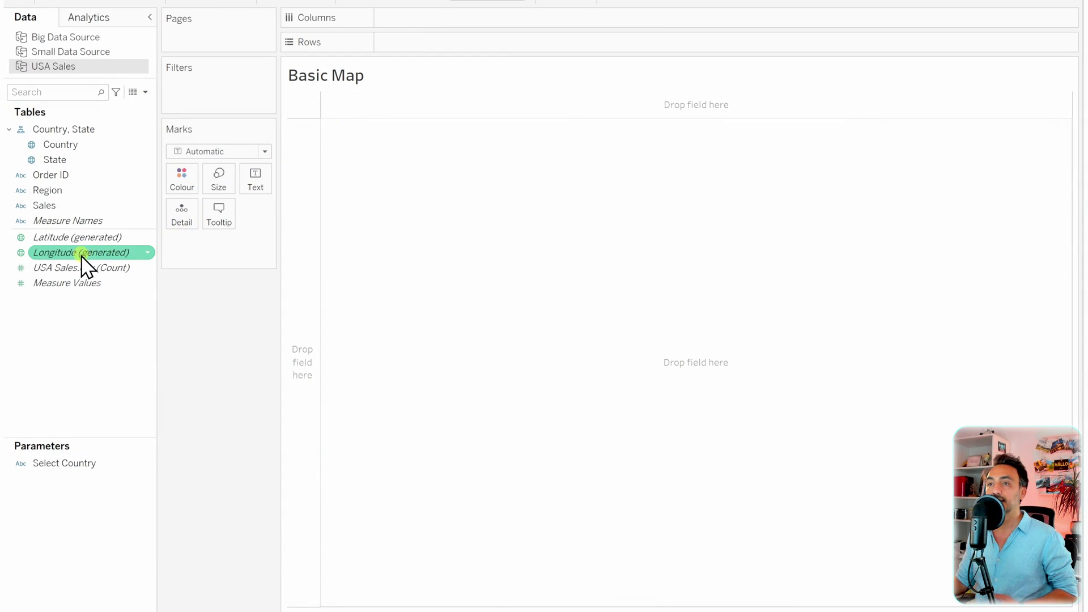
left_click_drag(82, 253, 425, 105)
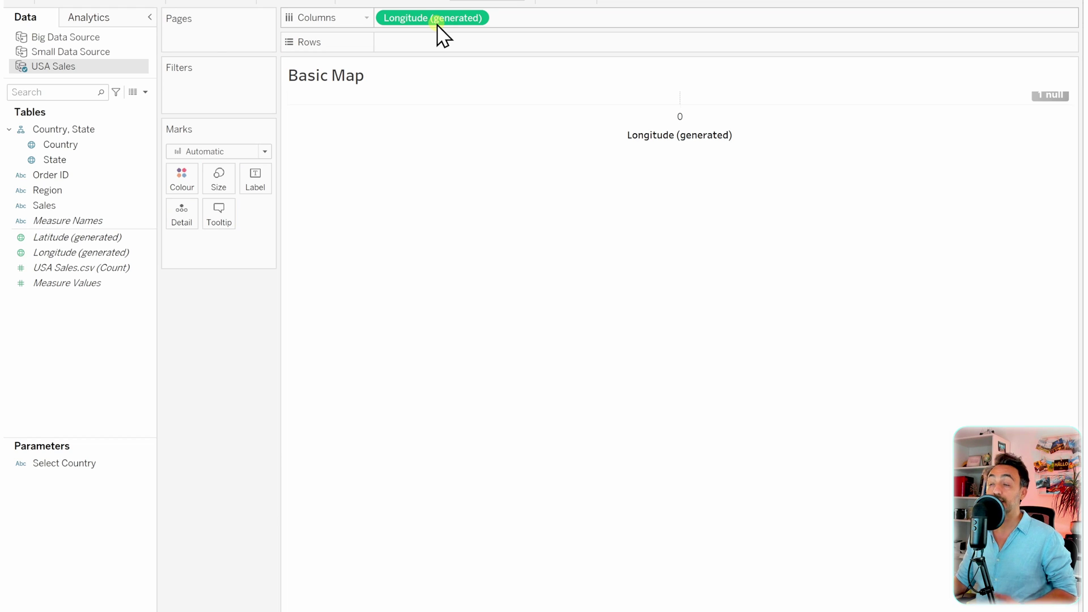
left_click_drag(97, 241, 465, 464)
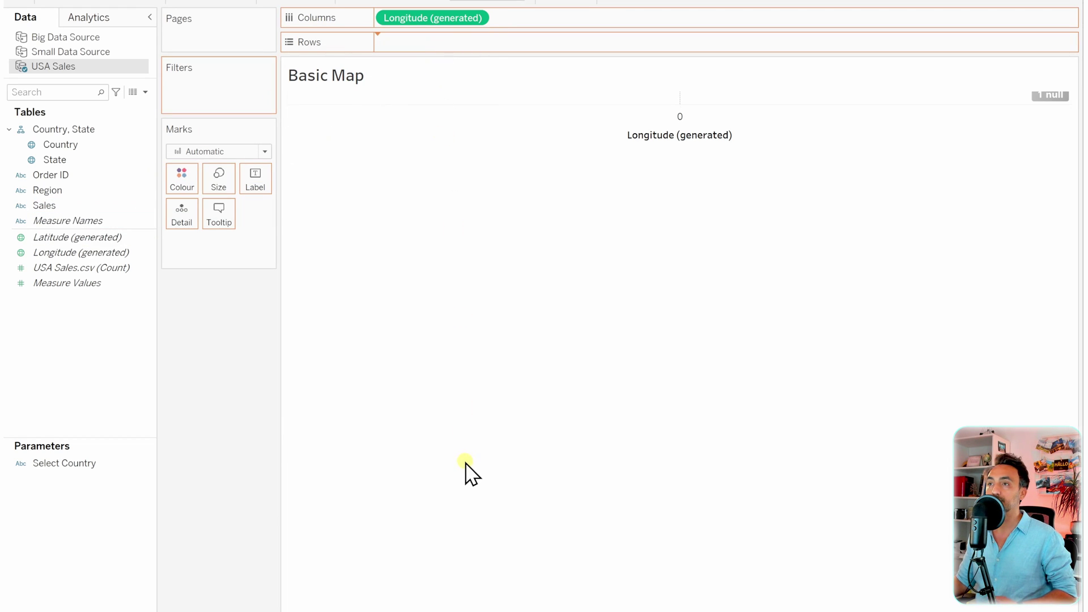
left_click_drag(142, 263, 146, 271)
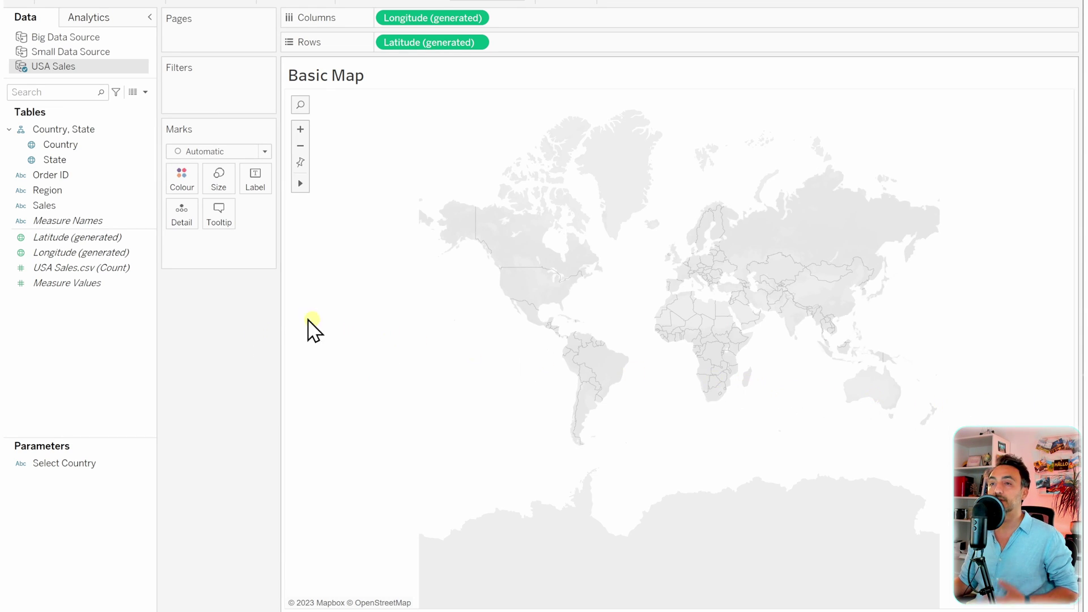
Add Country and State as detail levels of the map
left_click(63, 161)
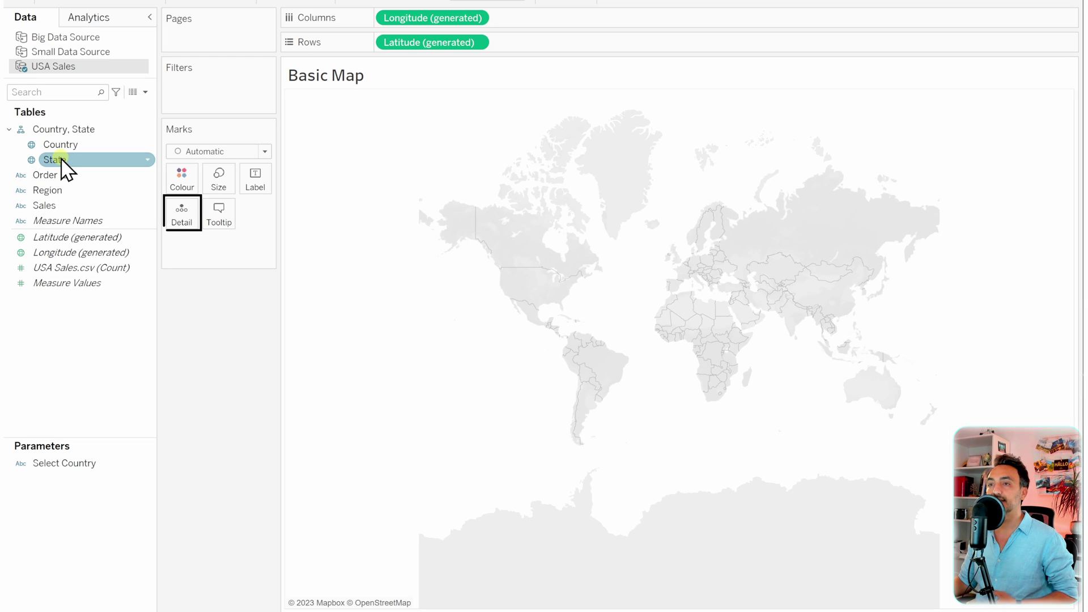
left_click_drag(62, 160, 178, 225)
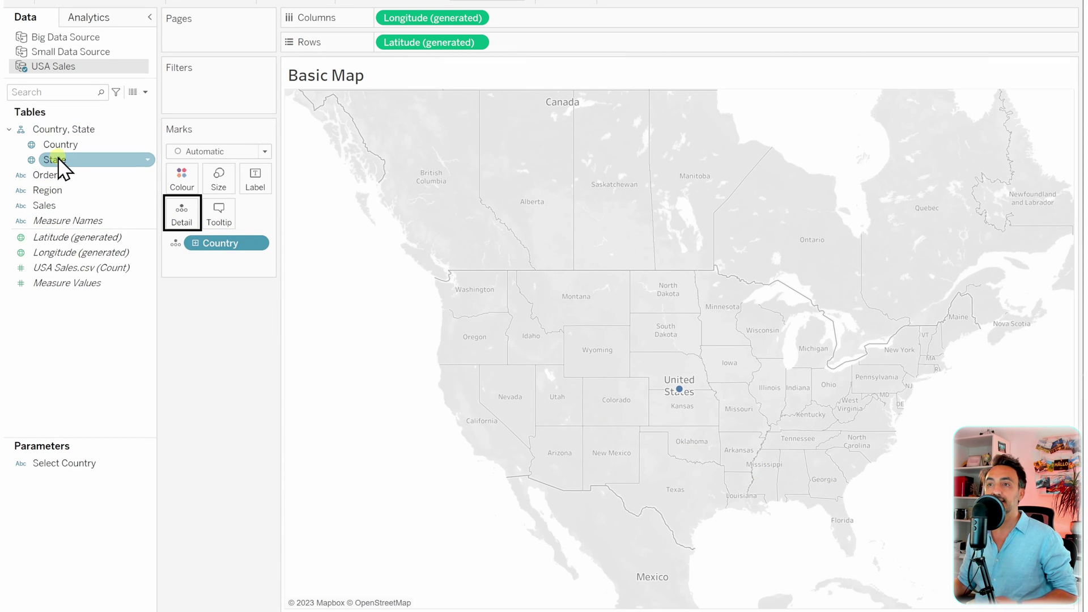
left_click_drag(58, 161, 180, 217)
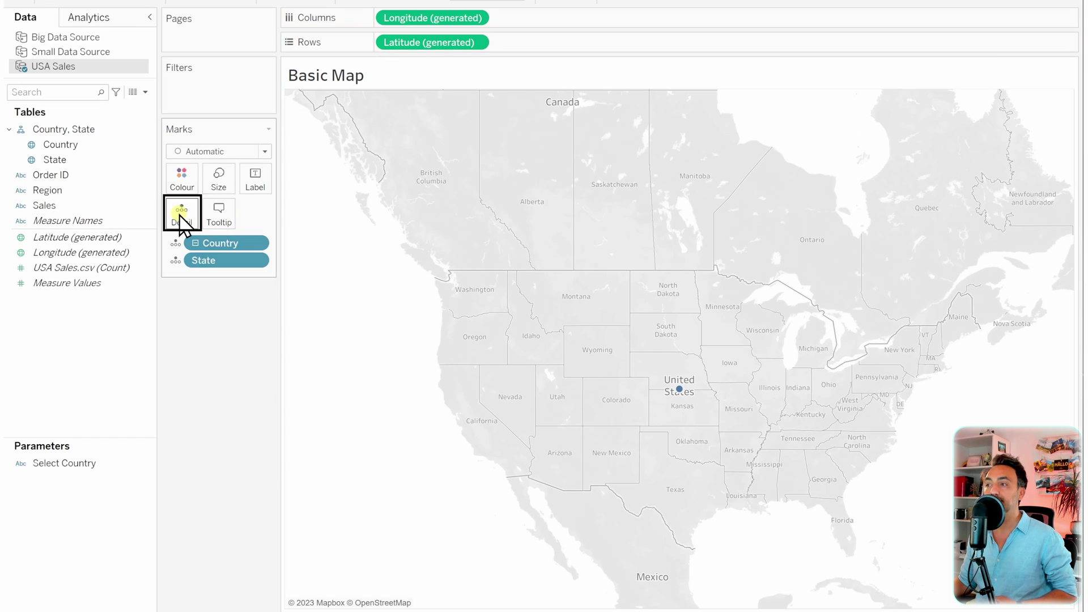
Change the mark type to Map and colour the states by Region
mouse_move(324, 181)
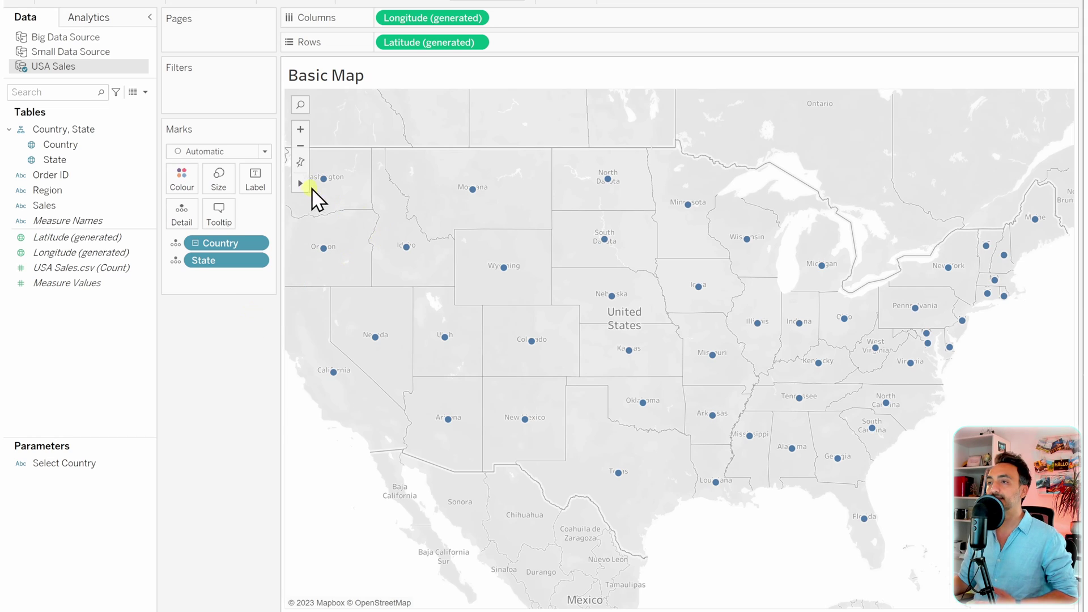
left_click(221, 152)
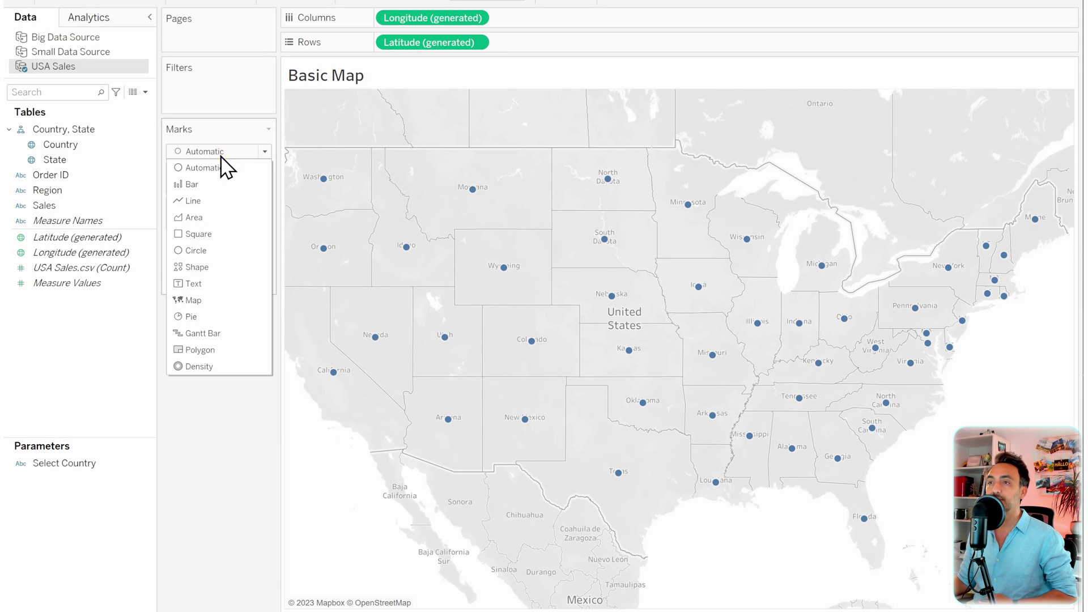
left_click(228, 300)
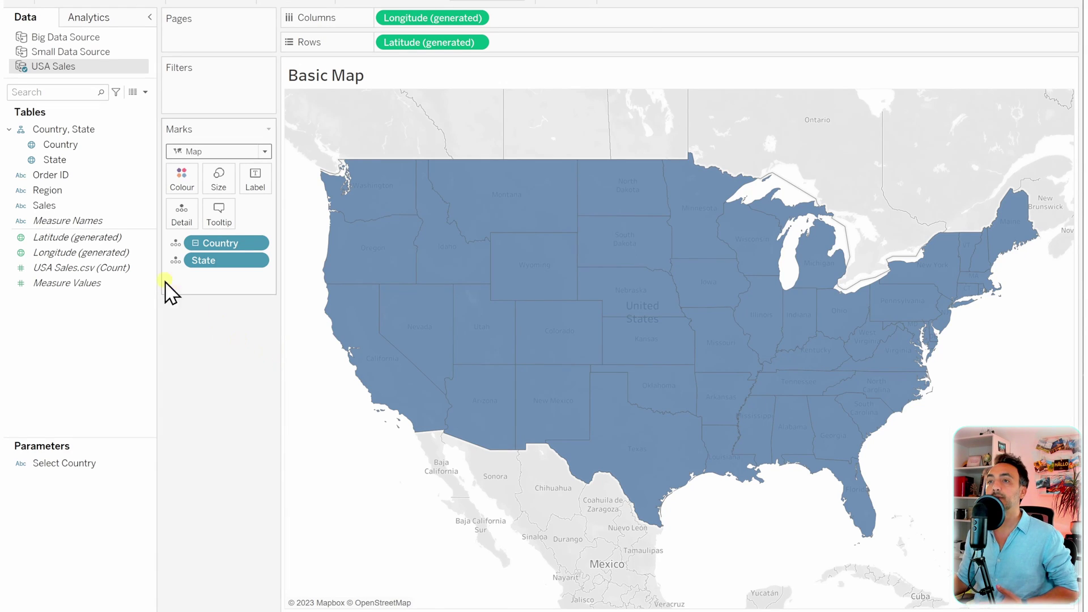
left_click_drag(48, 190, 183, 183)
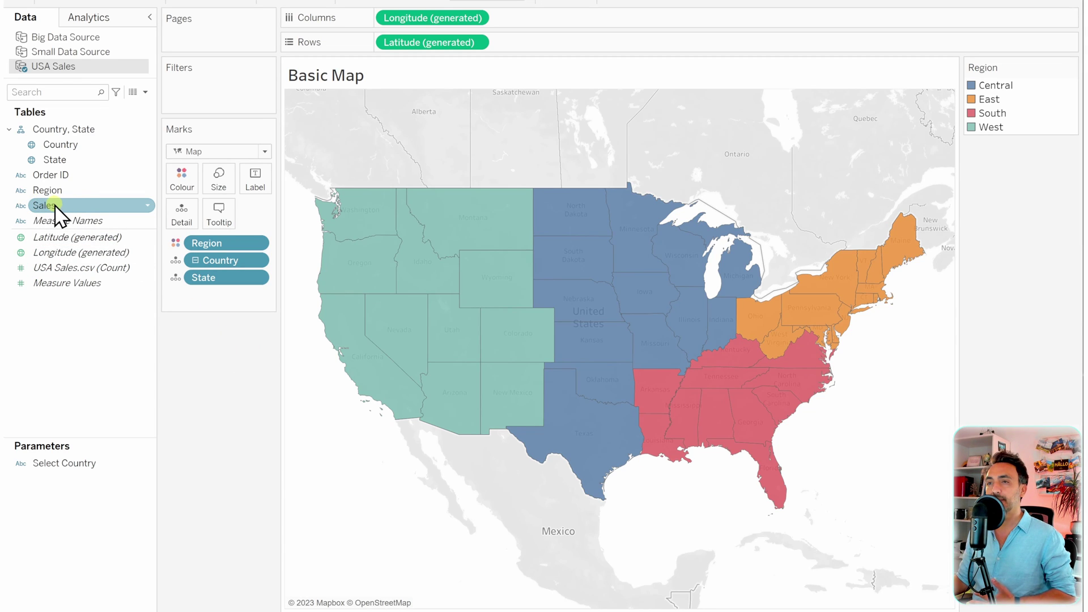
Convert the Sales field to a whole-number, continuous measure and label each state on the map with its summed sales
left_click(21, 206)
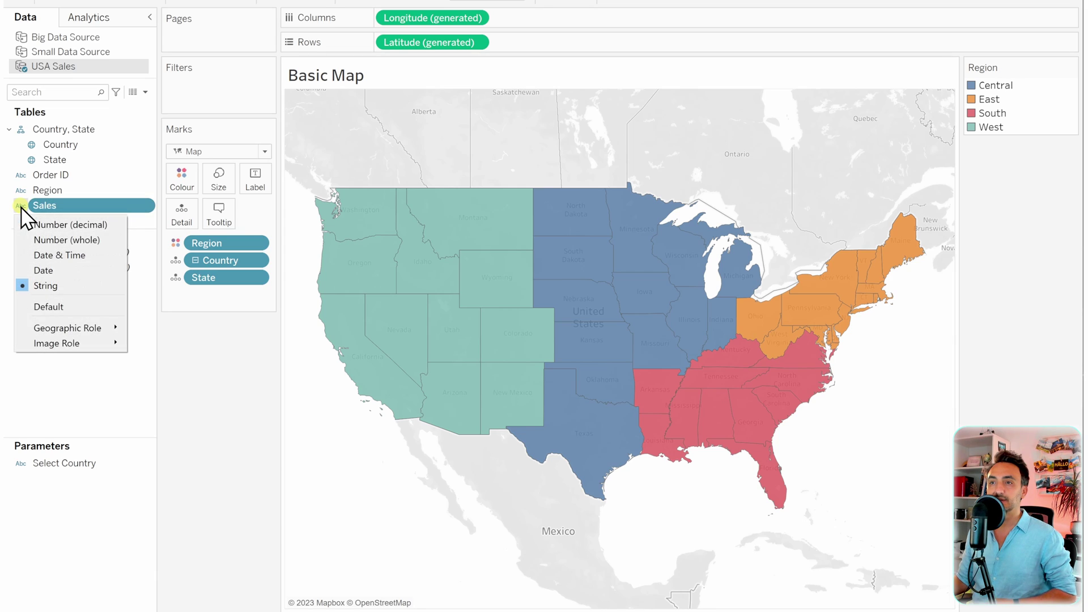
left_click(86, 240)
right_click(74, 206)
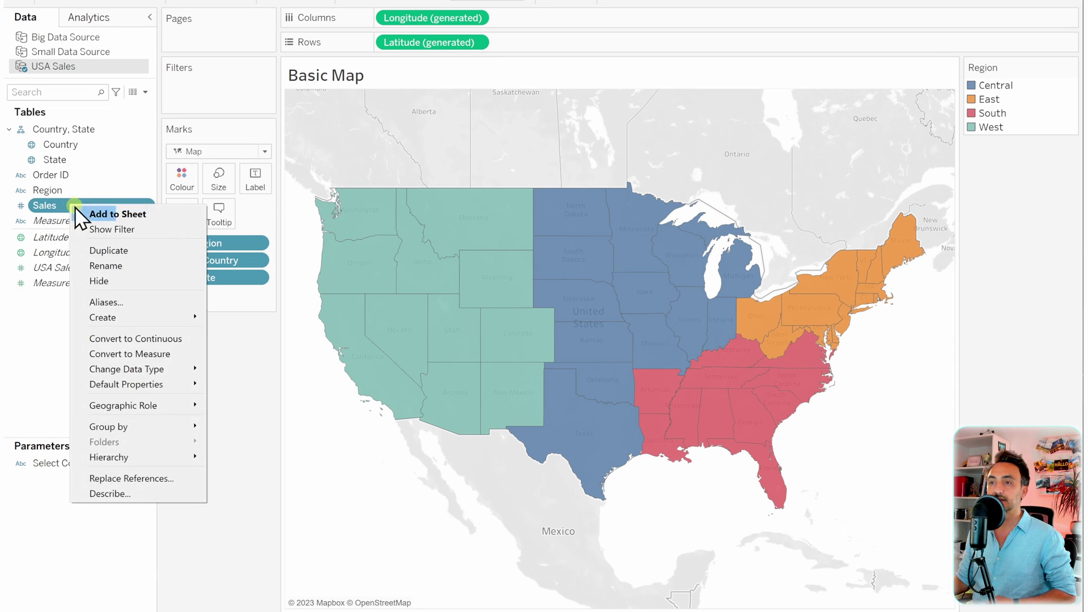
left_click(150, 338)
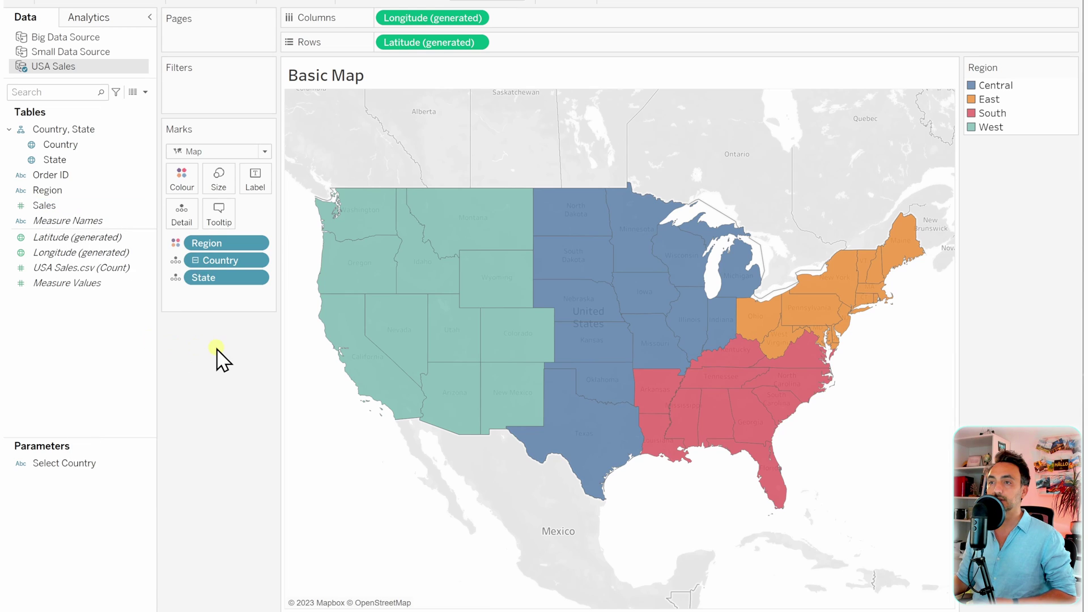
right_click(96, 206)
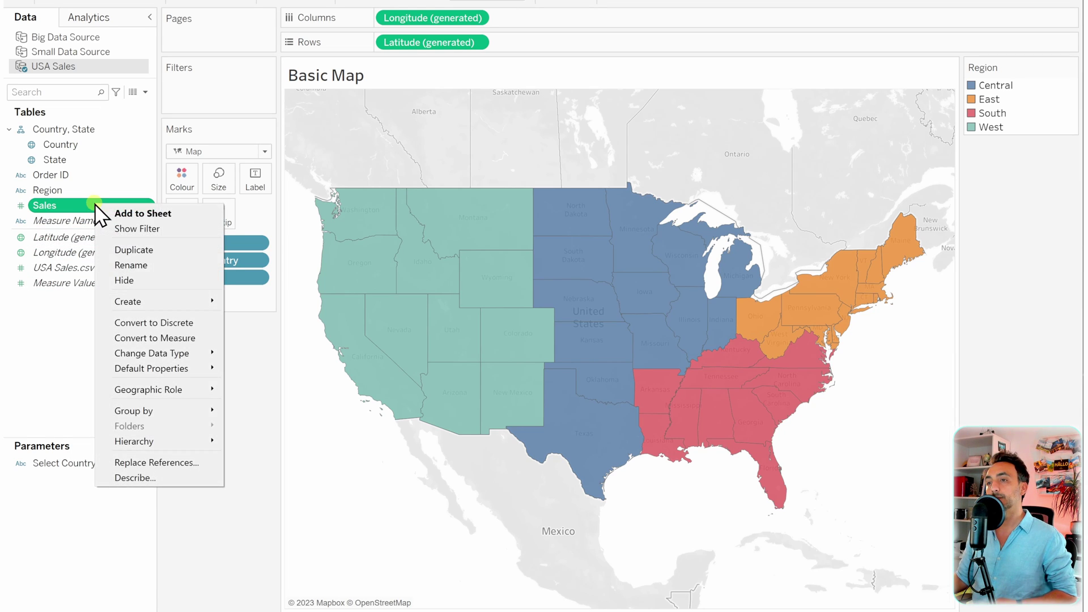
left_click(168, 337)
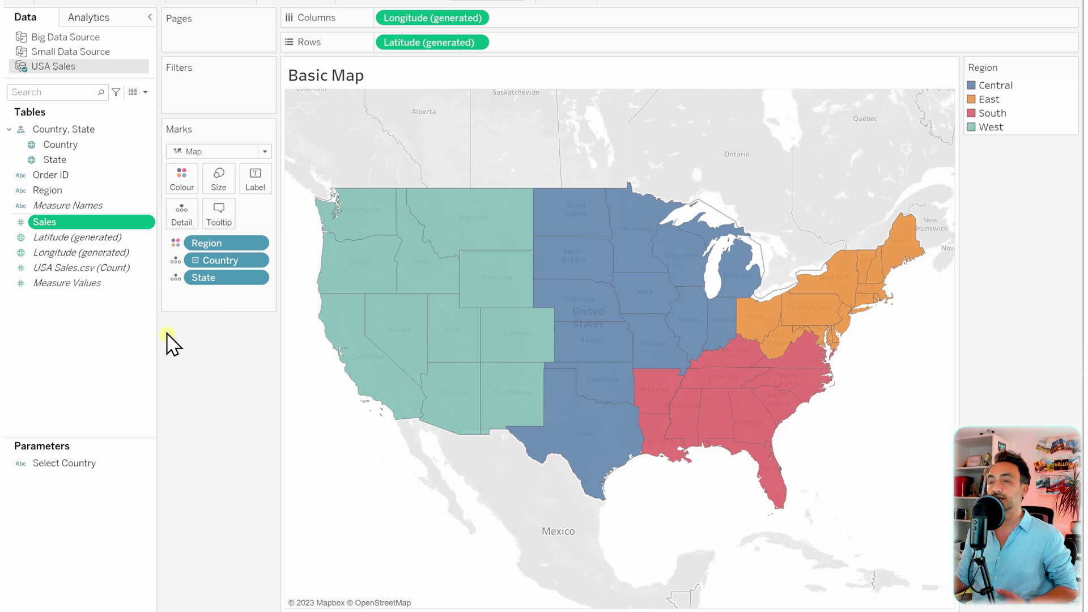
left_click_drag(62, 235, 259, 195)
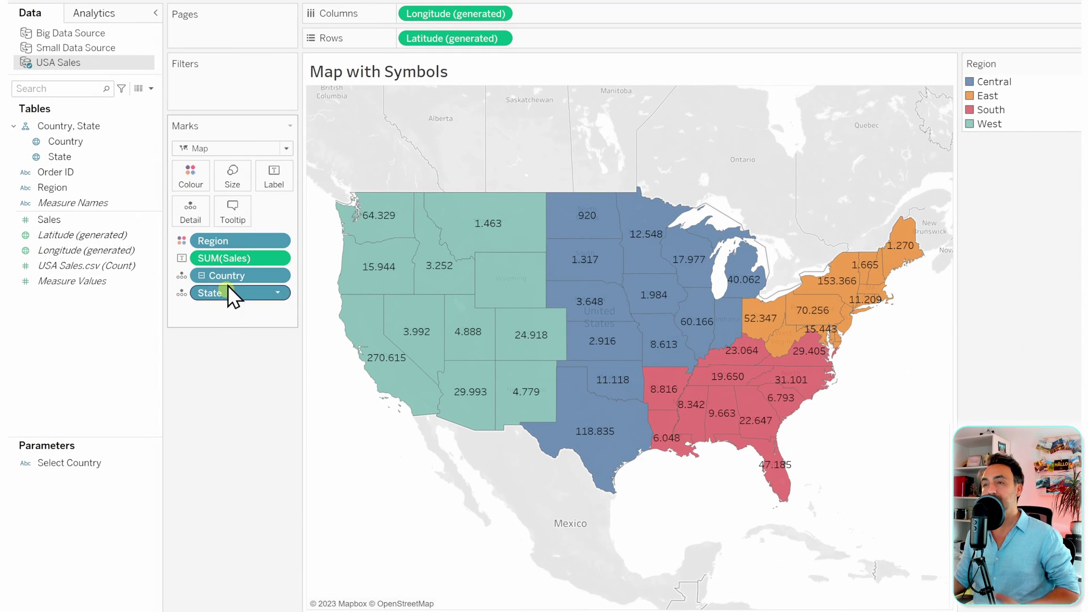
Change the mark type on the Map with Symbols sheet to Circle, size the circles by summed Sales and enlarge them
left_click(209, 148)
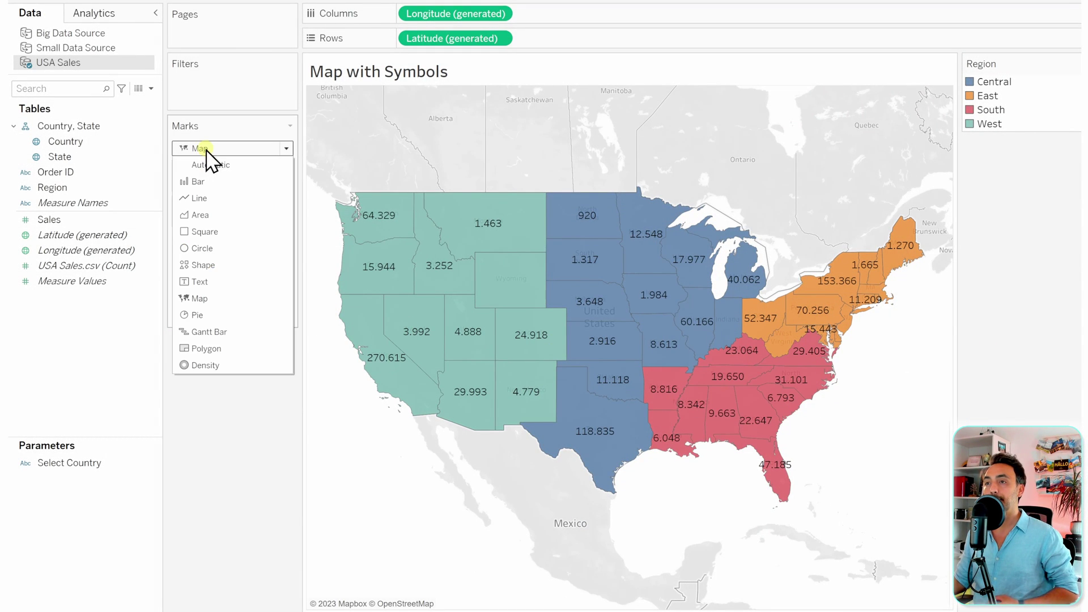
left_click(221, 250)
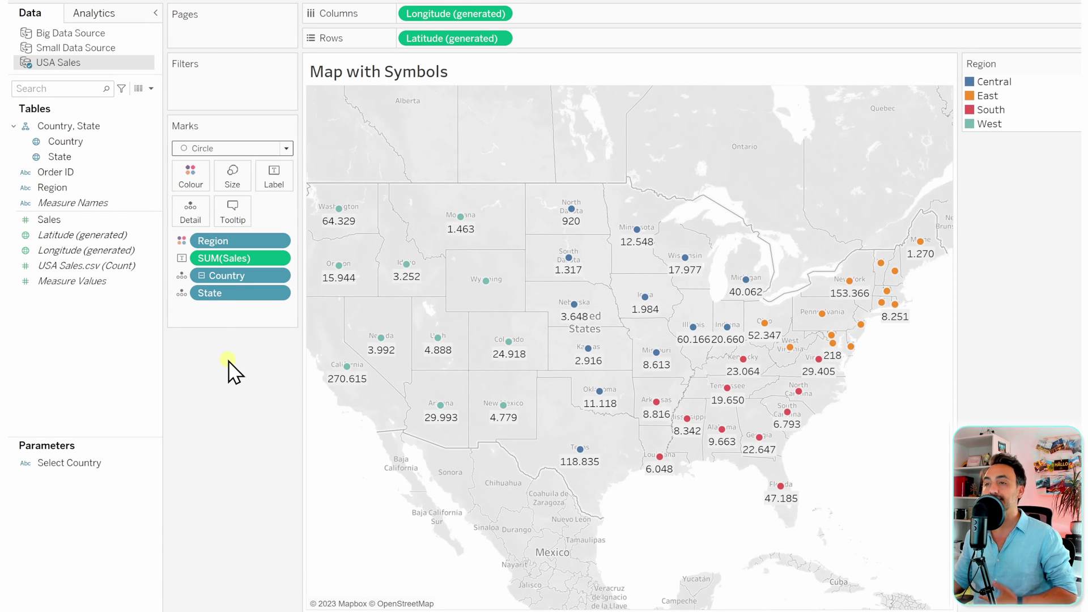
left_click_drag(235, 258, 238, 181)
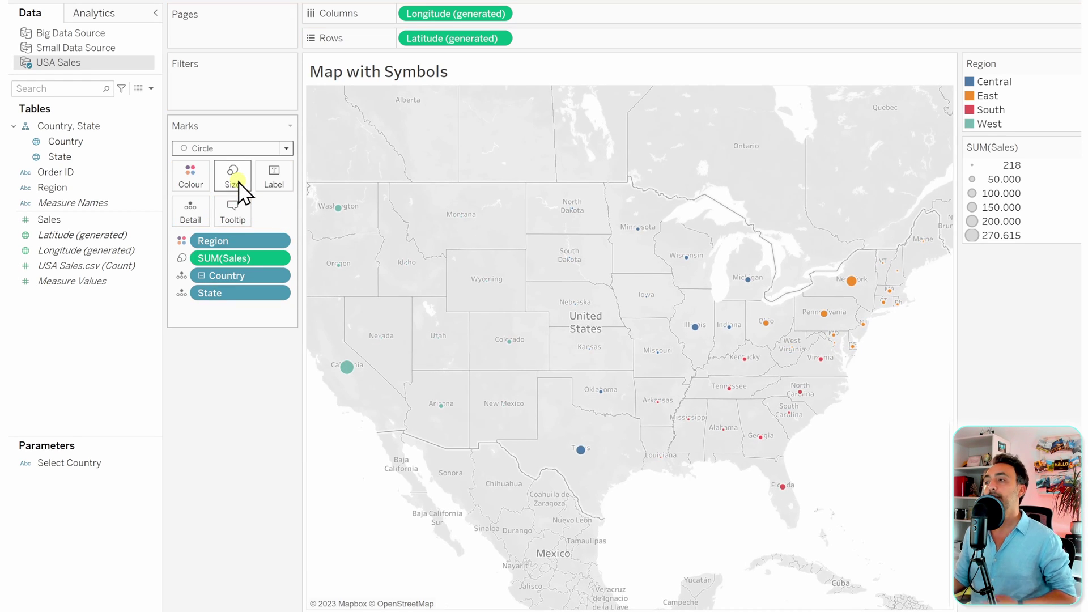
left_click(234, 180)
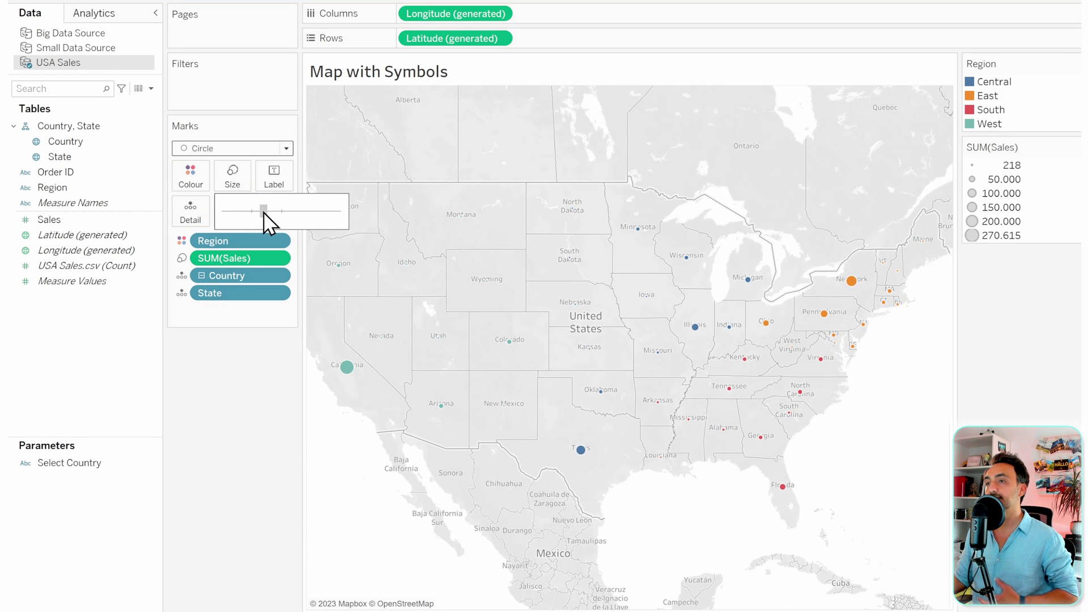
left_click_drag(276, 211, 284, 213)
left_click(236, 316)
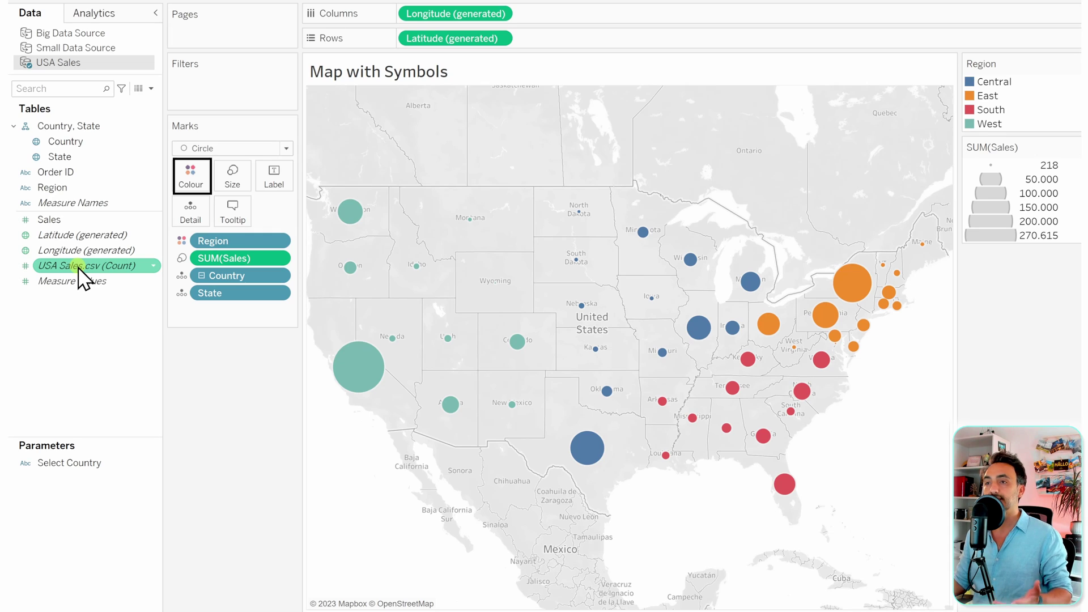
Colour the state circles by USA Sales.csv (Count) in place of Region, and inspect the details of several states
left_click_drag(79, 270, 193, 182)
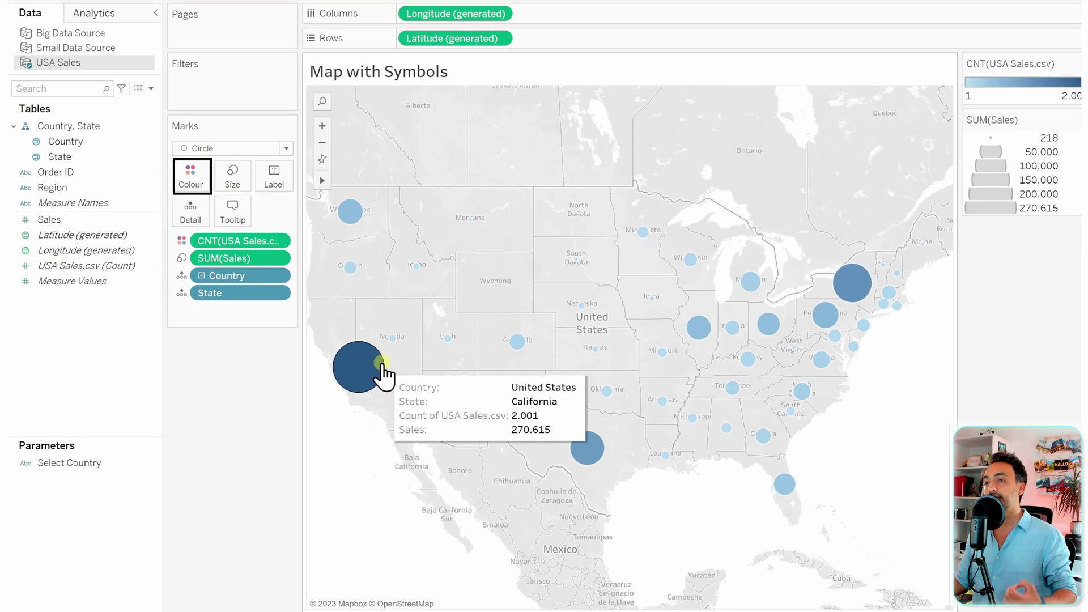
mouse_move(348, 372)
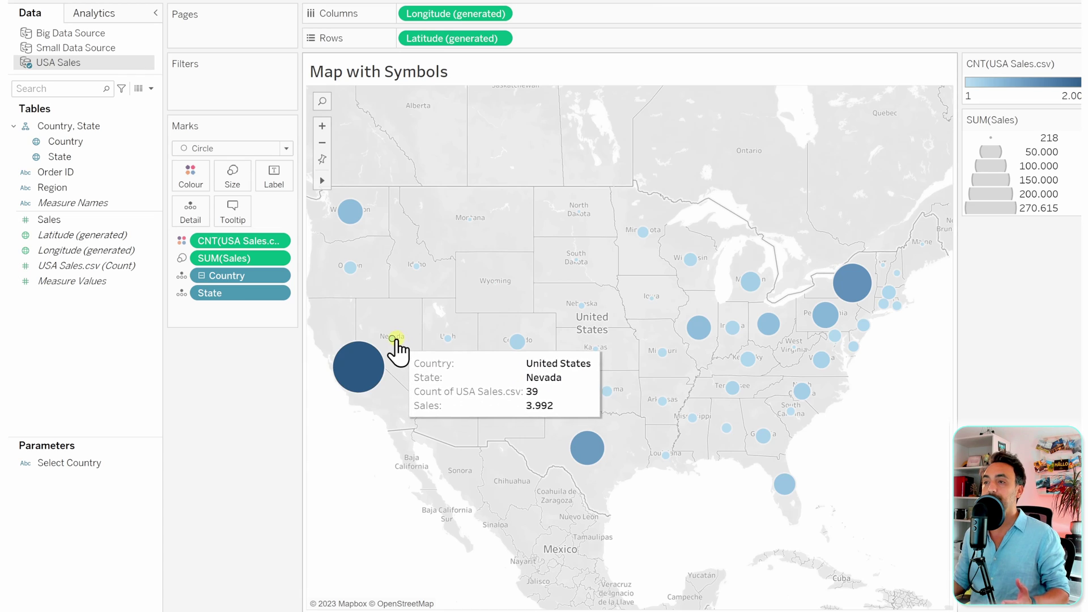
mouse_move(351, 219)
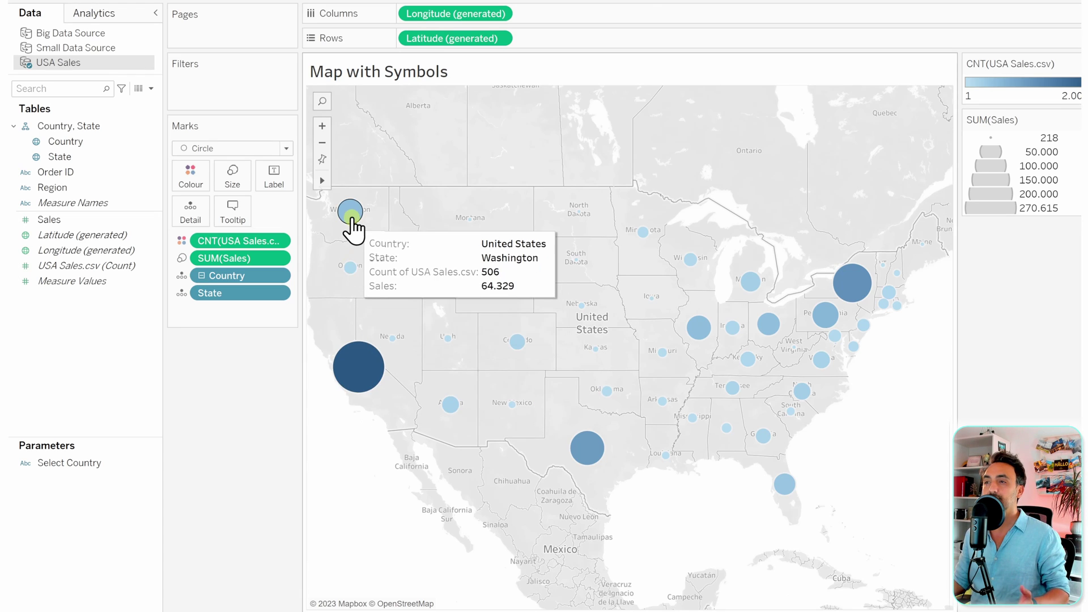
Change the mark type to Shape and use the filled star as the symbol for every state
left_click(231, 149)
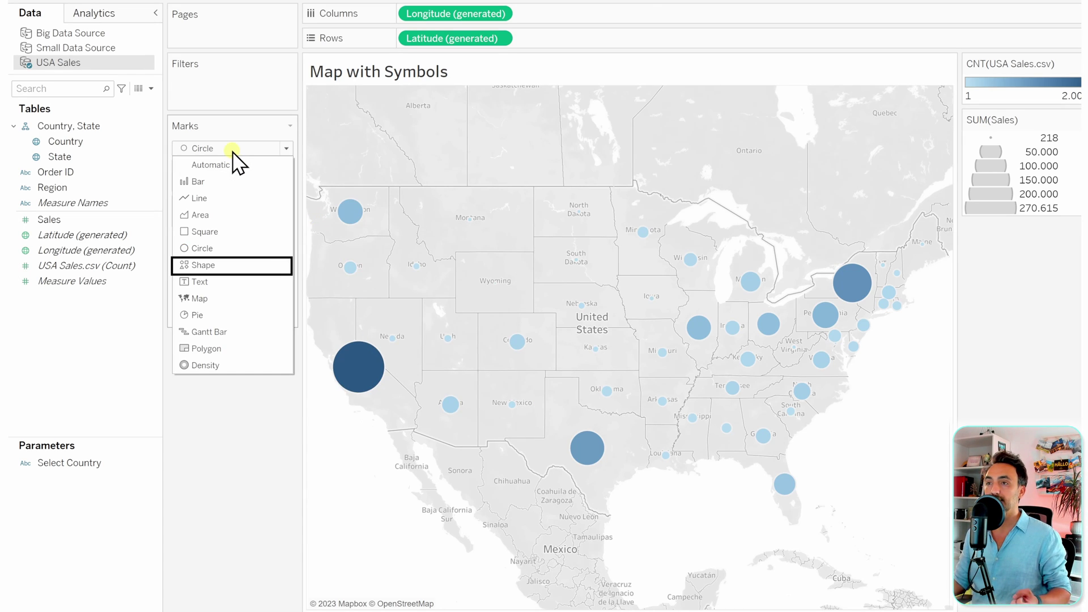
left_click(223, 265)
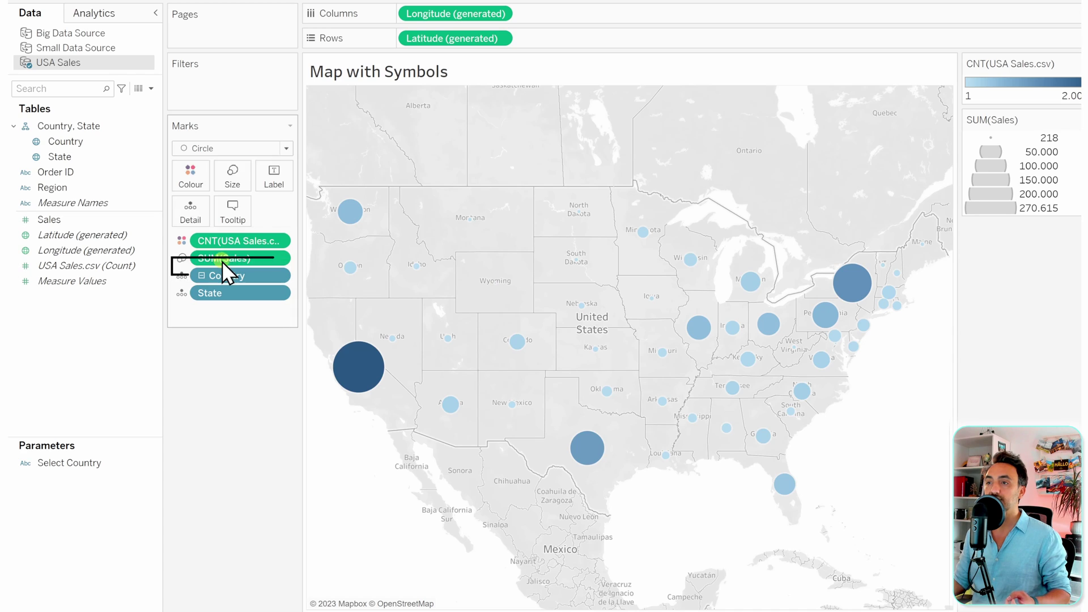
left_click(278, 212)
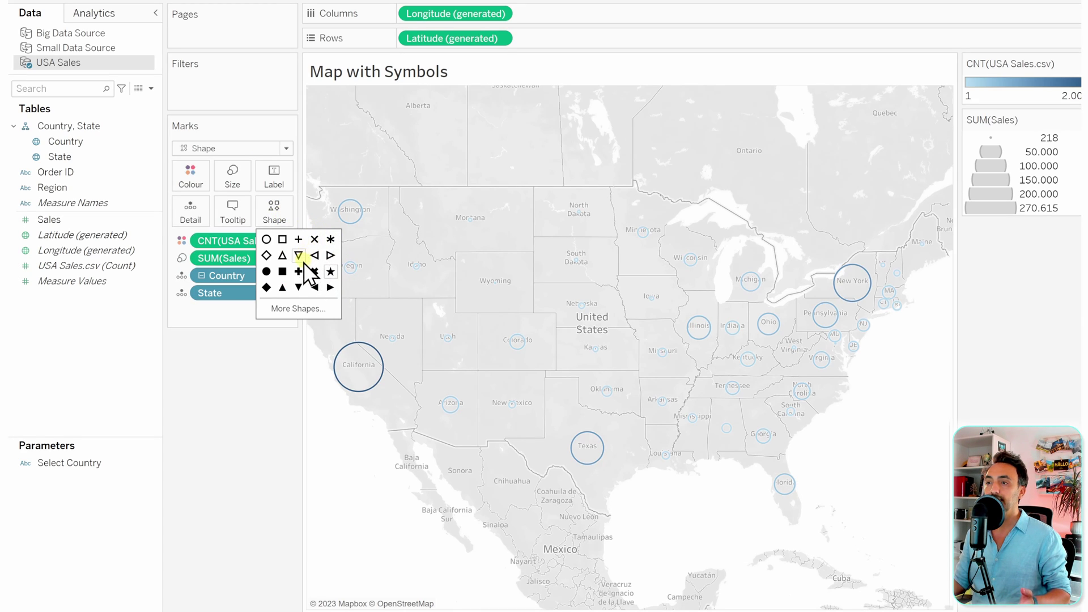
left_click(331, 272)
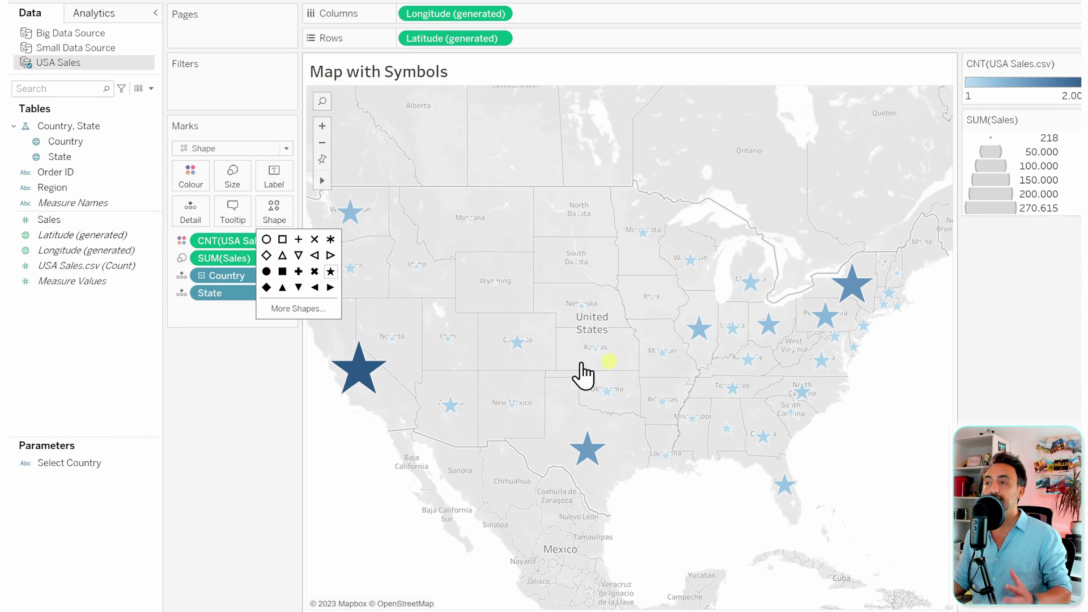
left_click(269, 346)
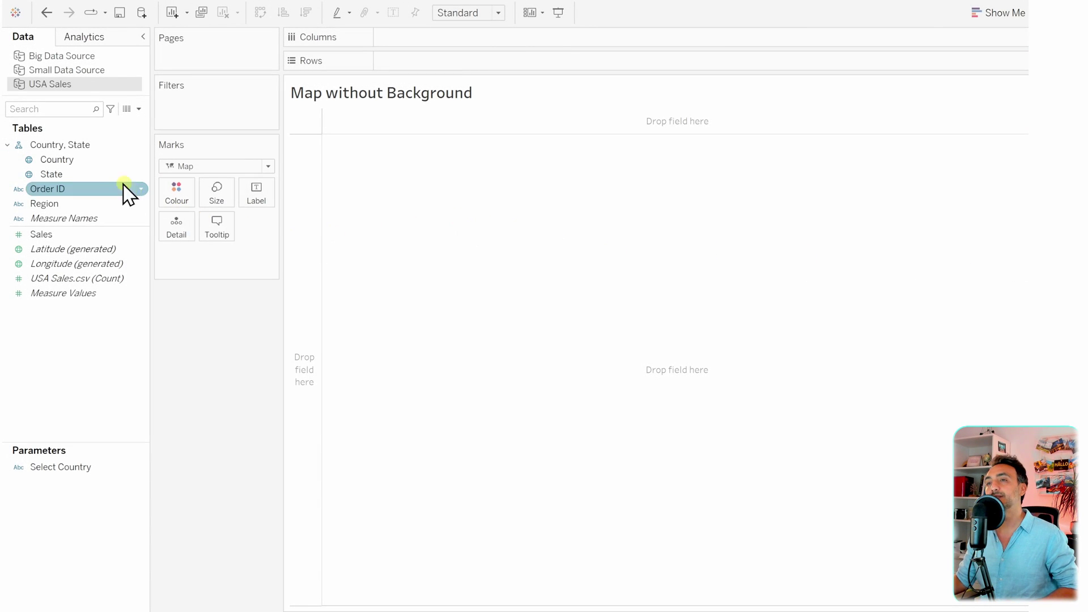
On the Map without Background sheet, build a map with Country and State as detail levels and colour it by Region
left_click_drag(79, 164, 378, 340)
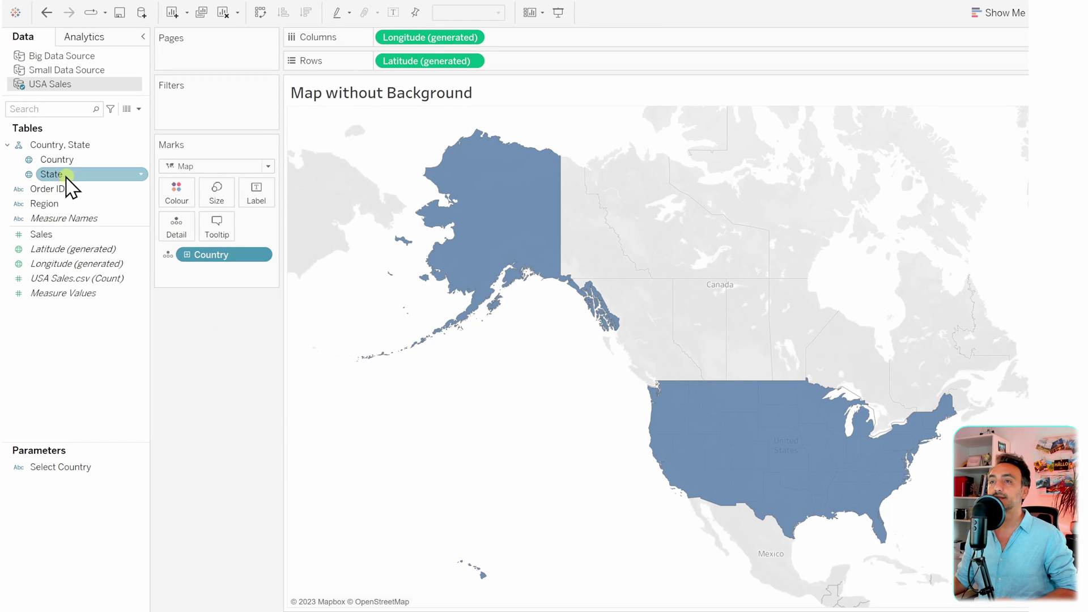
left_click_drag(62, 178, 178, 236)
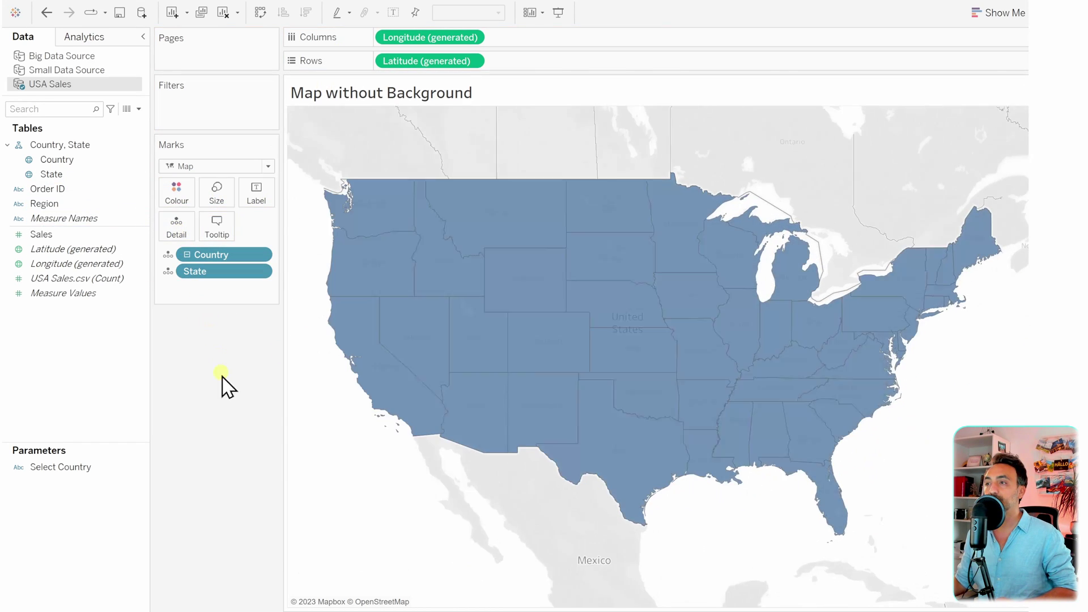
left_click_drag(50, 212, 177, 193)
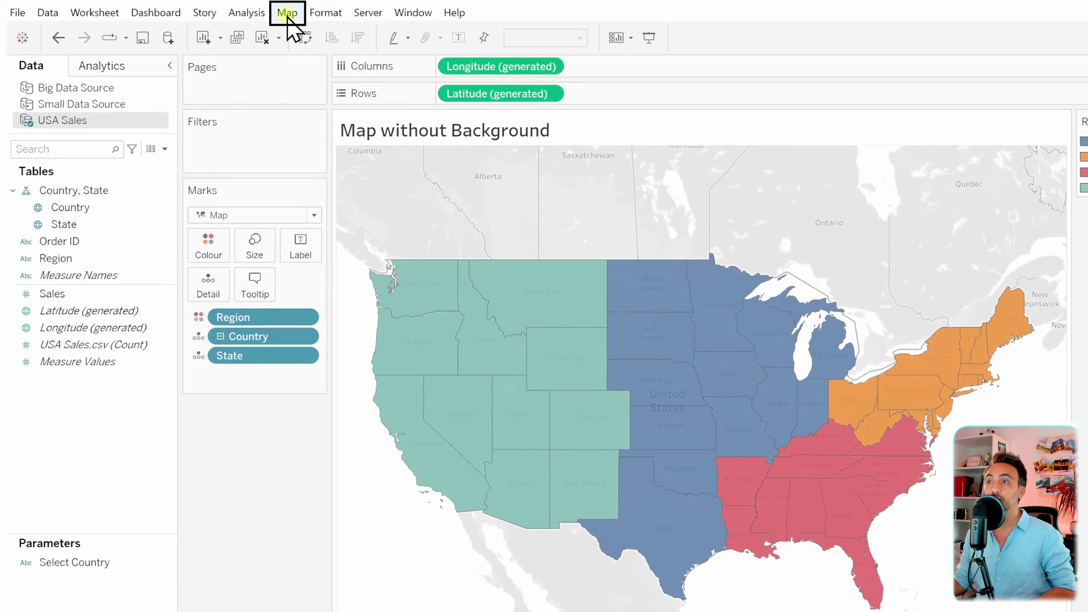
Switch off the Base, Land Cover, Country/Region Borders and Names, and State/Province Borders and Names background layers
left_click(287, 14)
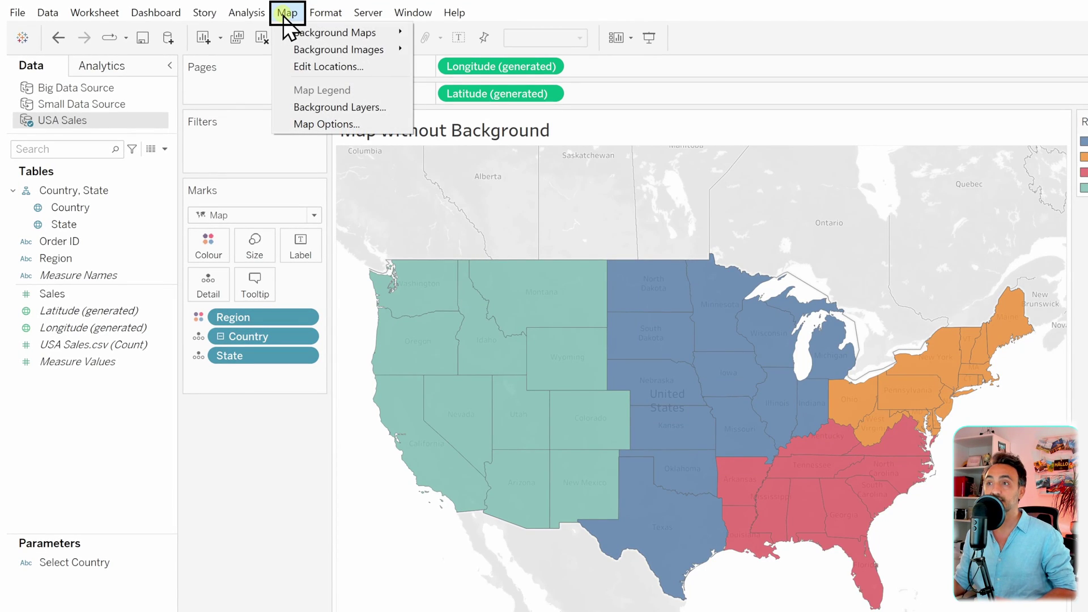
left_click(383, 113)
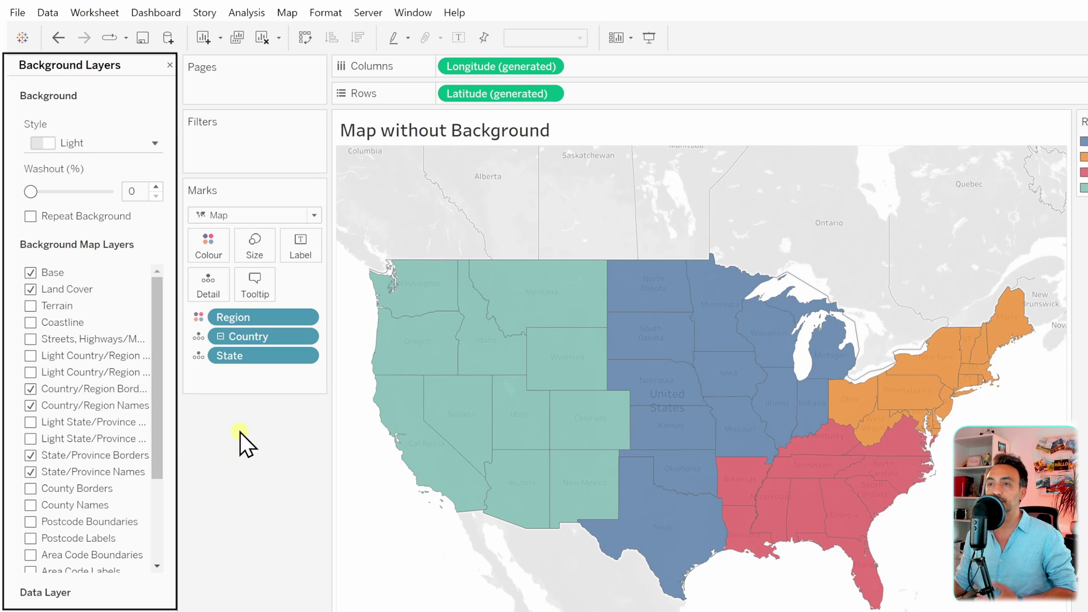
left_click(31, 272)
left_click(32, 291)
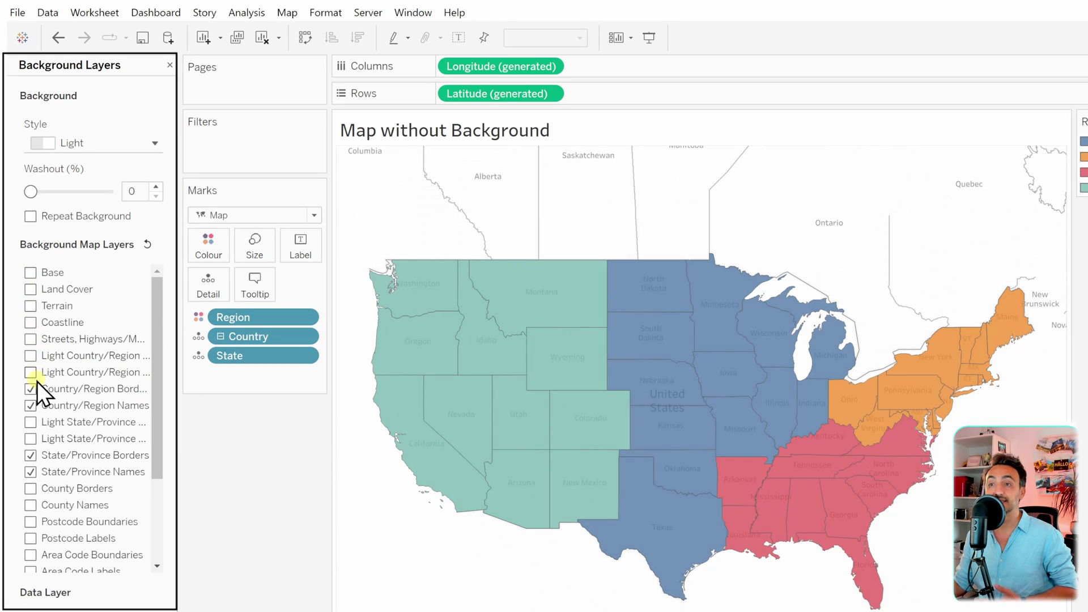
left_click(31, 456)
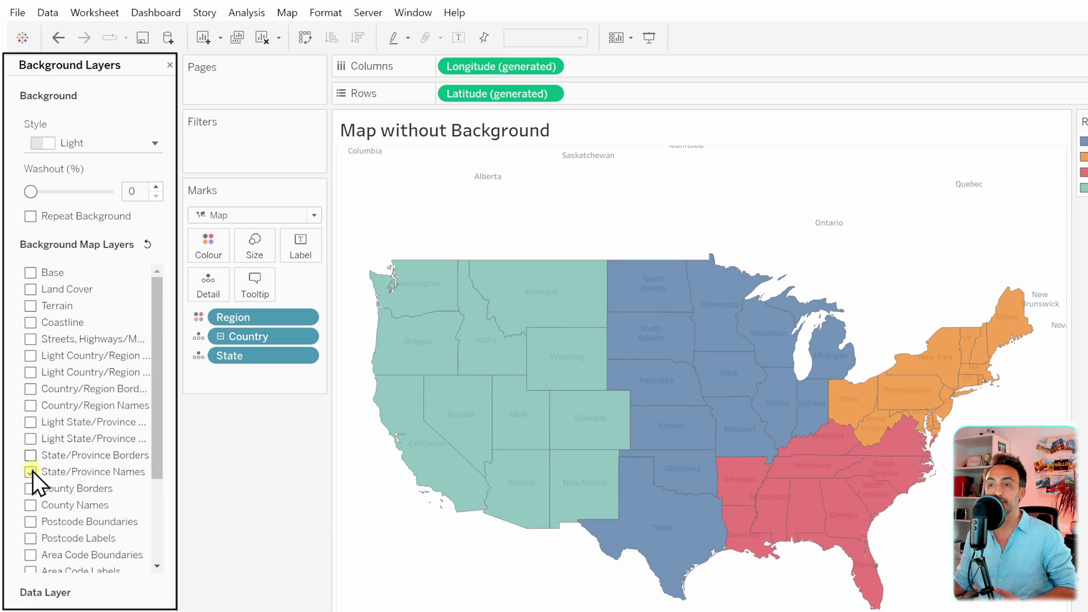
left_click(32, 471)
scroll(69, 461, "down", 4)
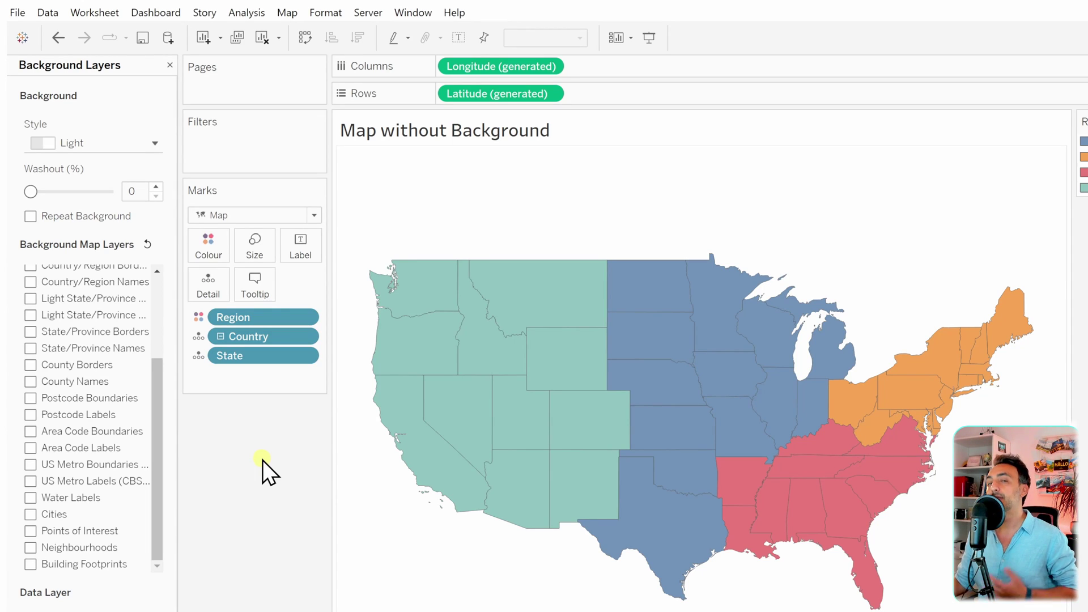
Undo the background layer changes until all the original map layers are restored
left_click(59, 41)
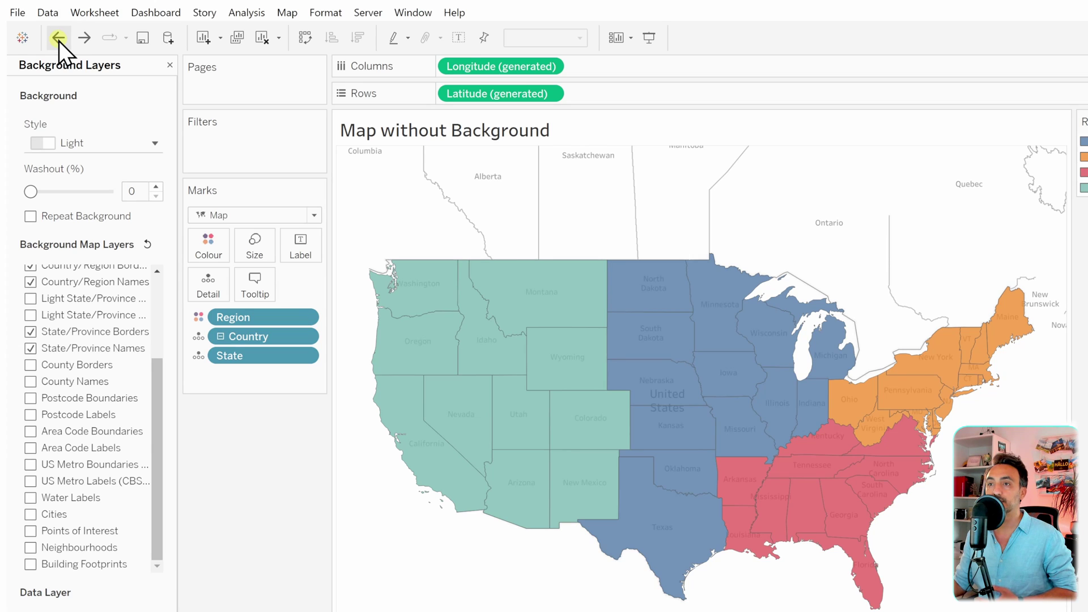
left_click(59, 40)
left_click(75, 294)
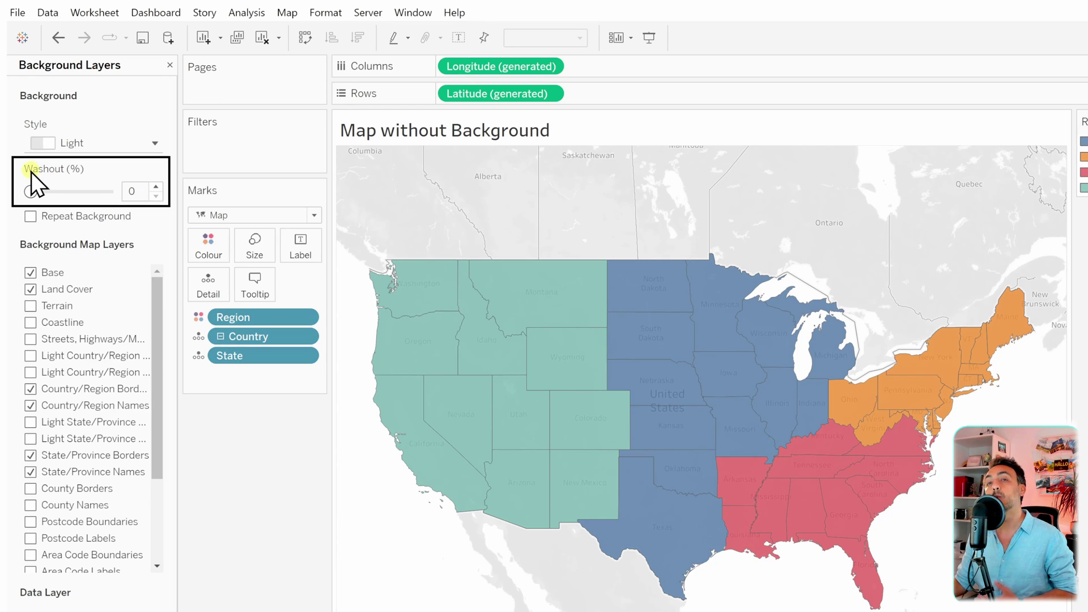
Raise the map background's washout to the maximum
left_click_drag(33, 195, 112, 192)
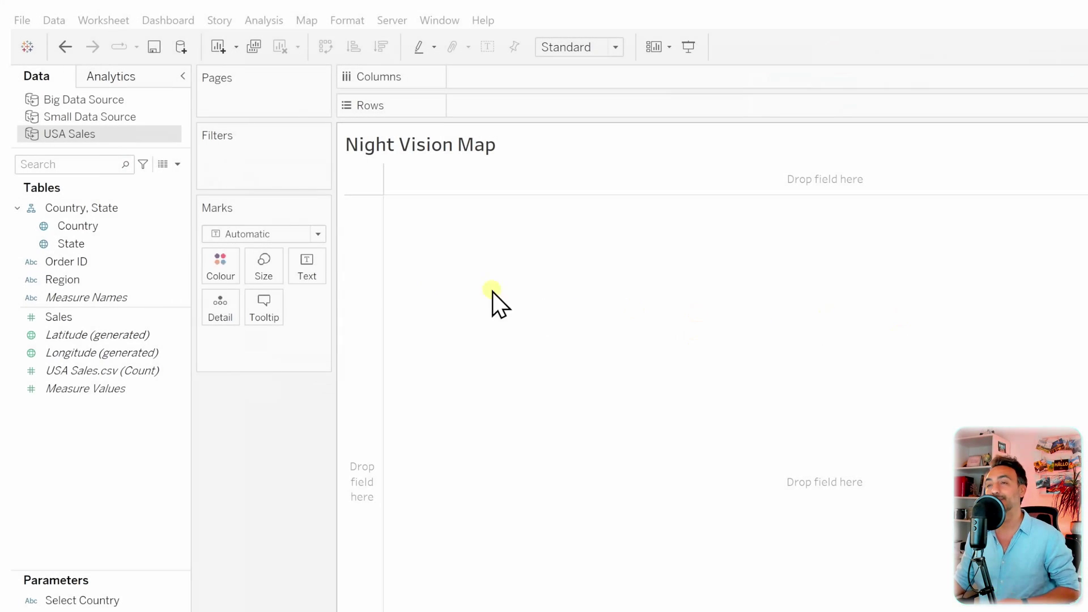
On the Night Vision Map sheet, build a map with Country and State as detail levels
left_click(93, 224)
left_click_drag(90, 229, 586, 354)
left_click(121, 245)
left_click_drag(122, 245, 234, 322)
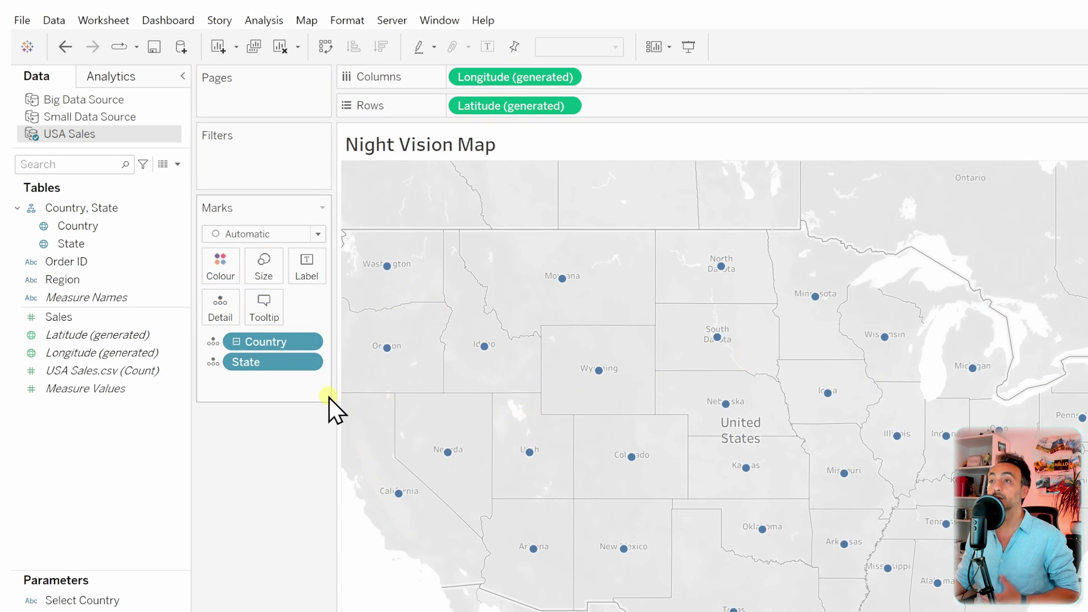
Open the background layer settings and try the Normal and Satellite map styles
left_click(308, 23)
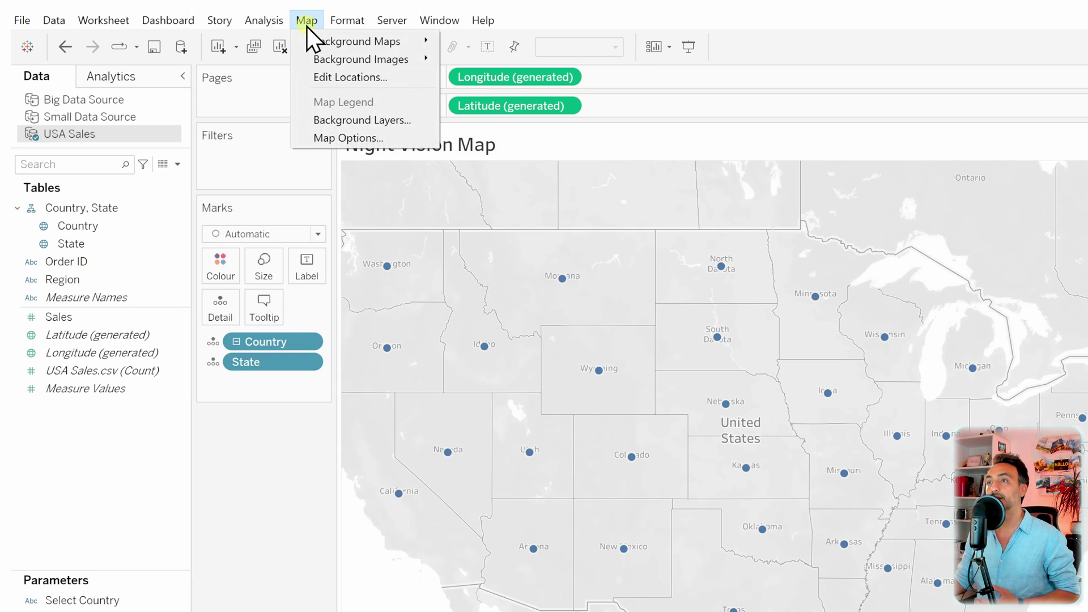
left_click(312, 42)
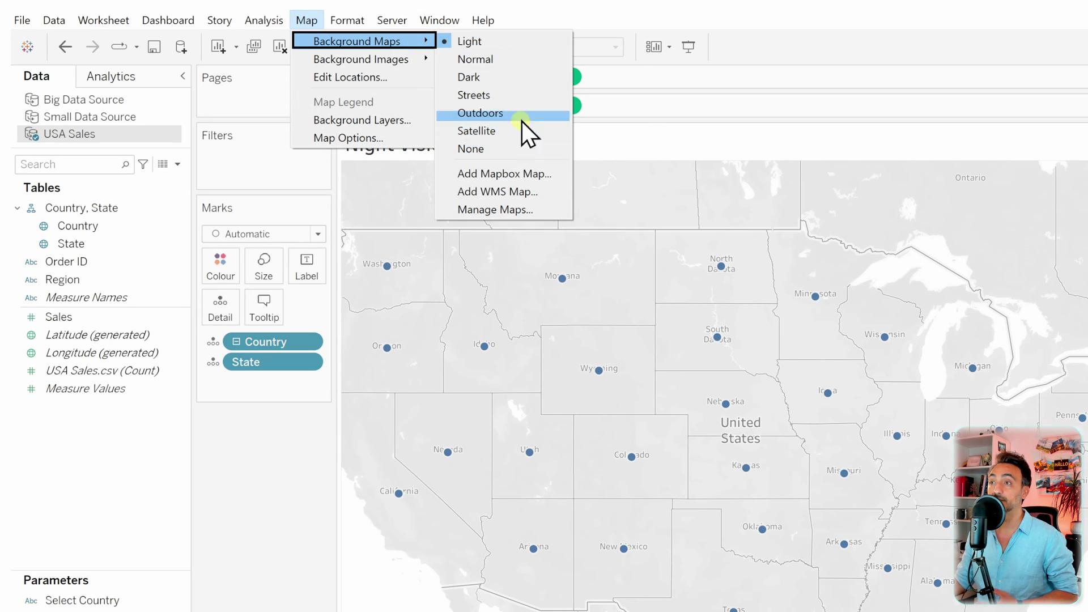
left_click(401, 123)
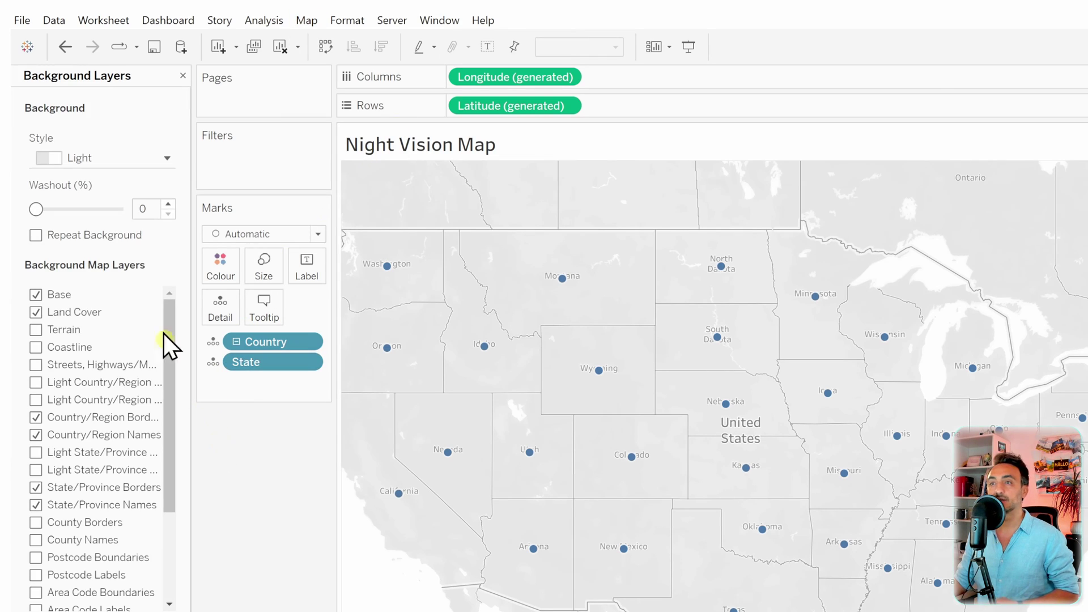
left_click(109, 162)
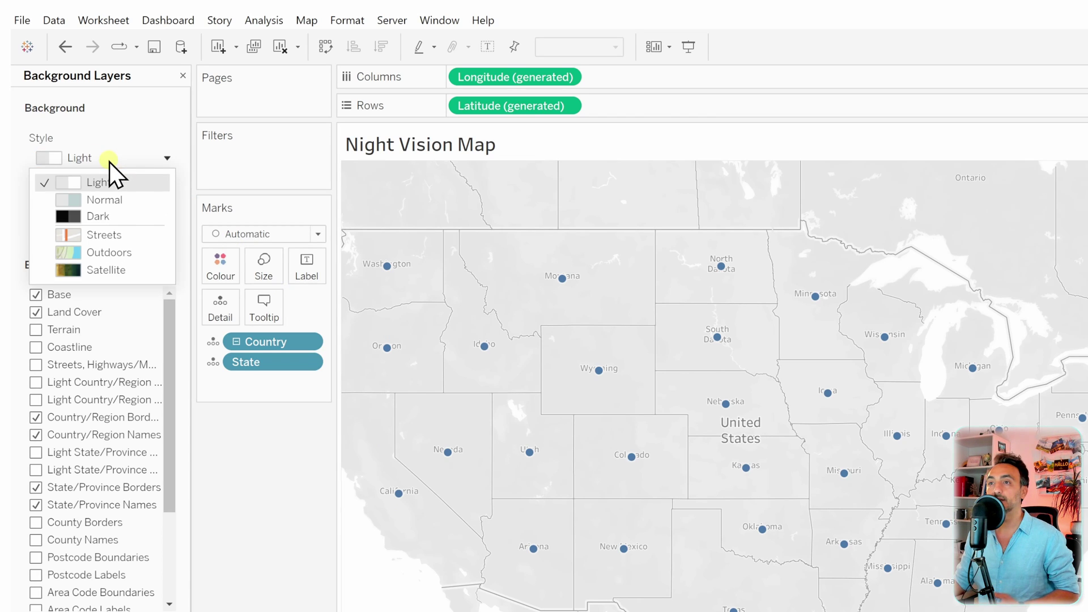
left_click(118, 201)
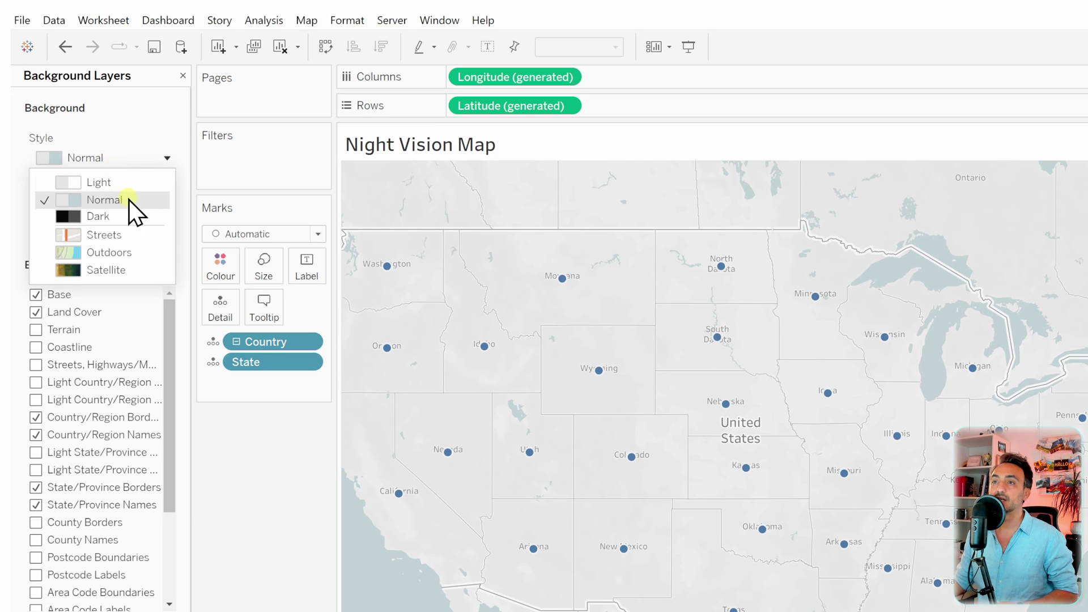
left_click(117, 271)
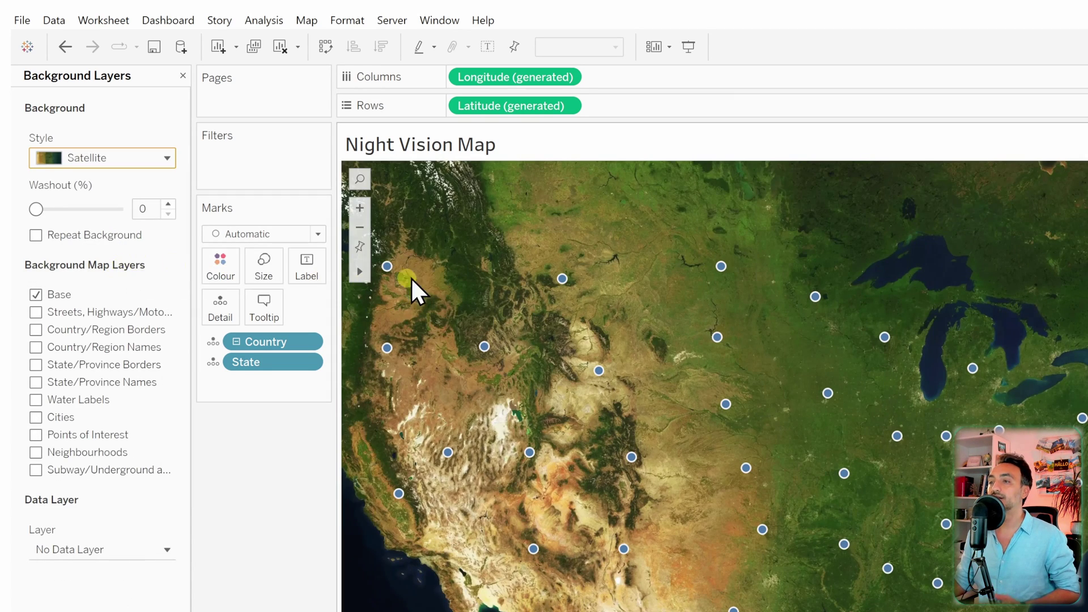
Set the background style to Dark, switch off the Country/Region Borders and Names layers, and close the layer settings
left_click(113, 158)
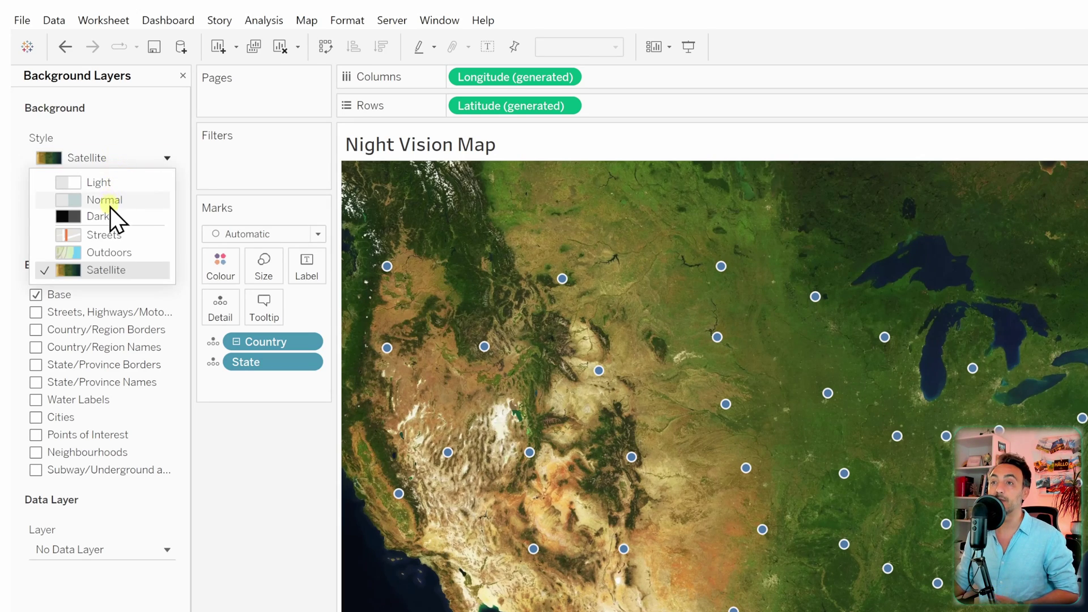
key("Escape")
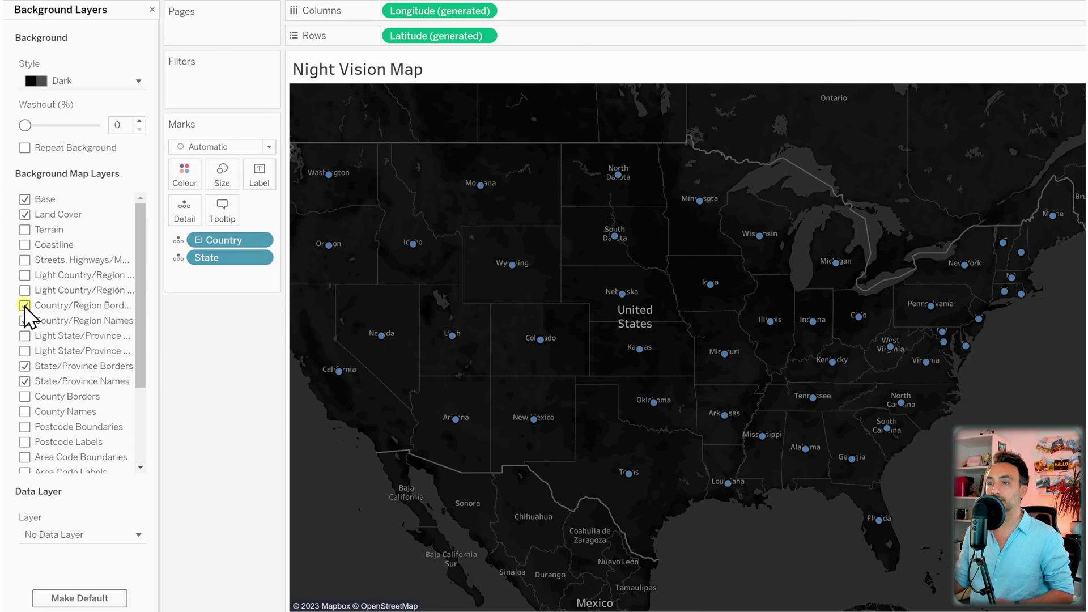
left_click(25, 321)
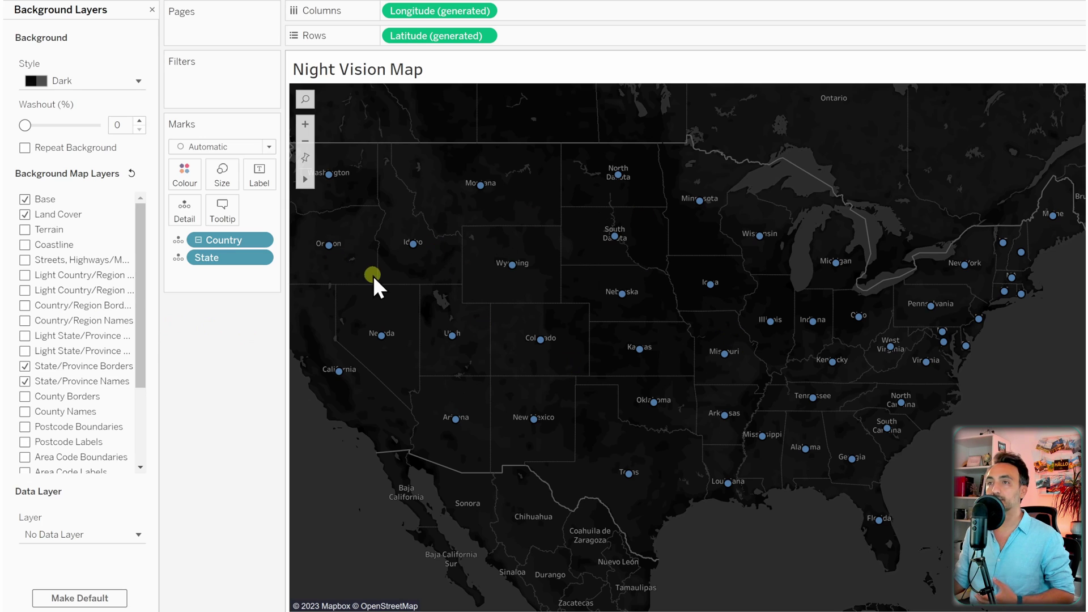
left_click(152, 10)
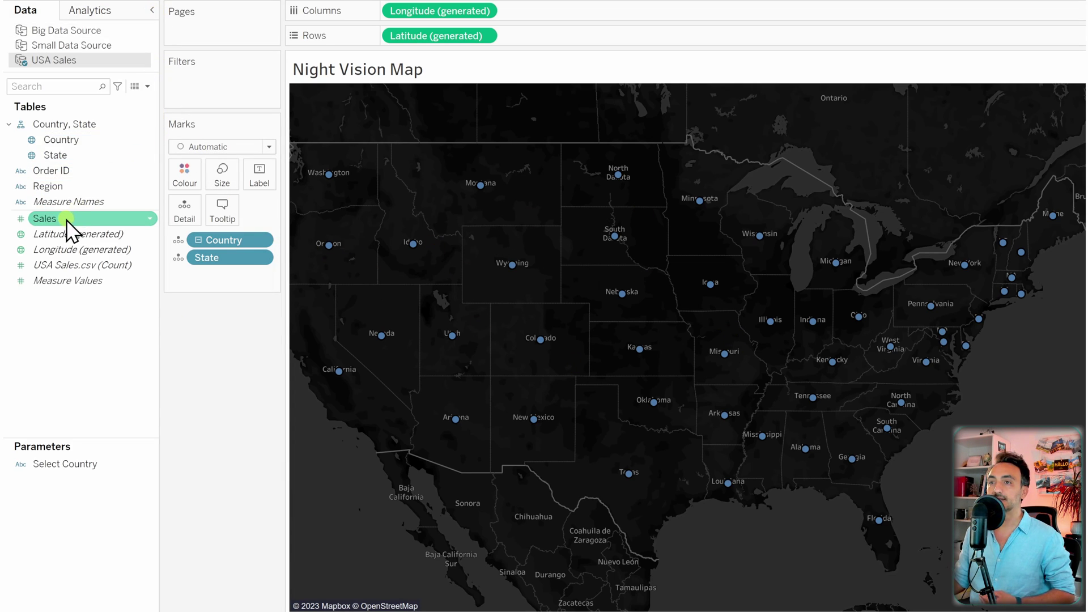
Size the map's state circles by Sales and enlarge the marks overall
left_click_drag(68, 218, 218, 176)
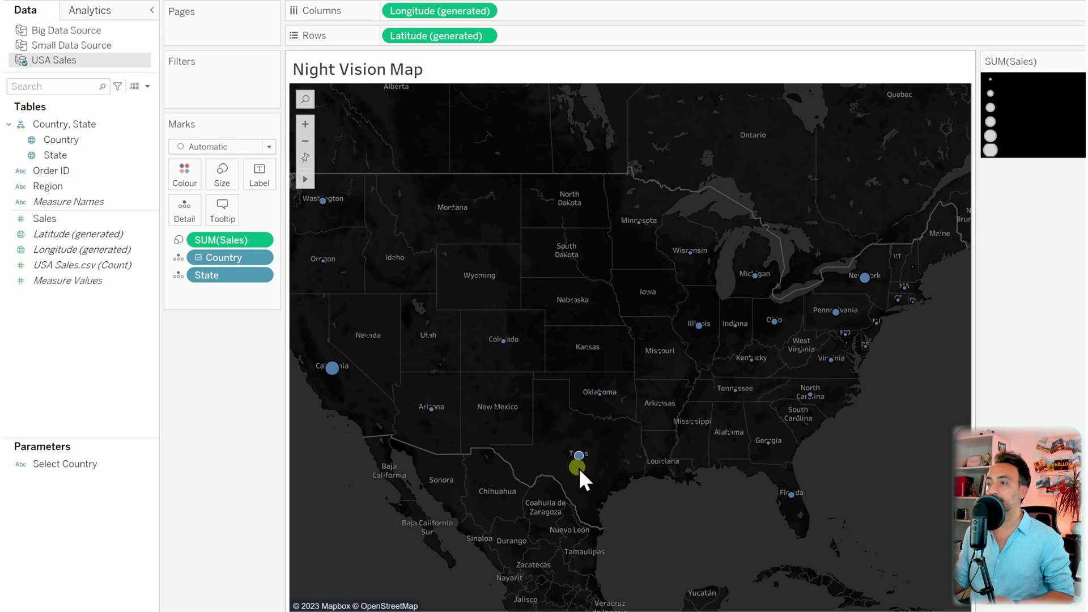
left_click(222, 175)
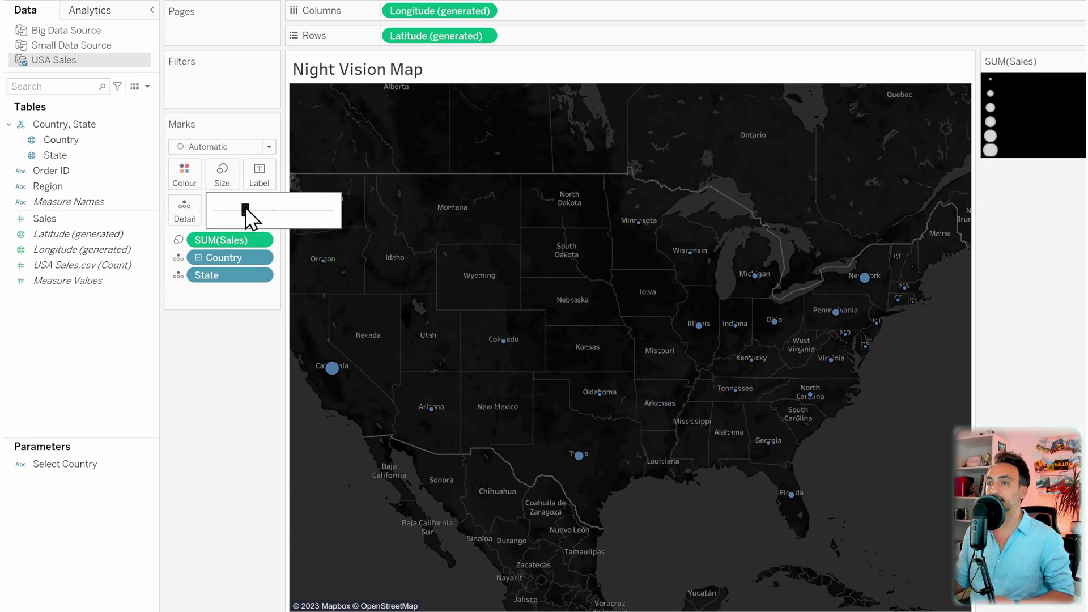
left_click_drag(292, 209, 292, 209)
Colour the state circles by Sales as well, using the Blue-Green Sequential palette
left_click(226, 242)
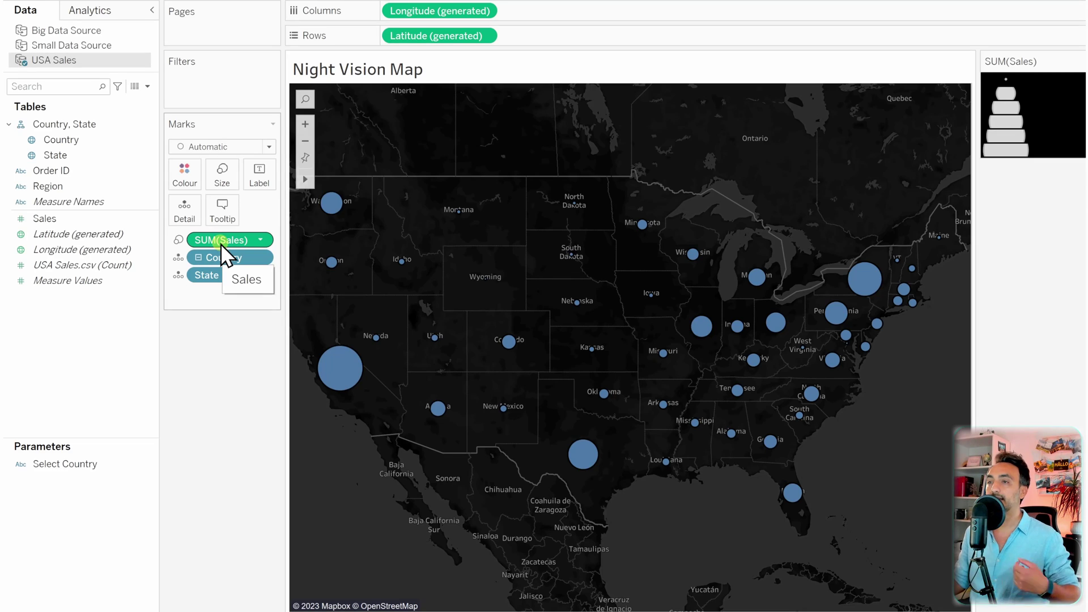
left_click_drag(227, 242, 185, 175)
left_click(185, 175)
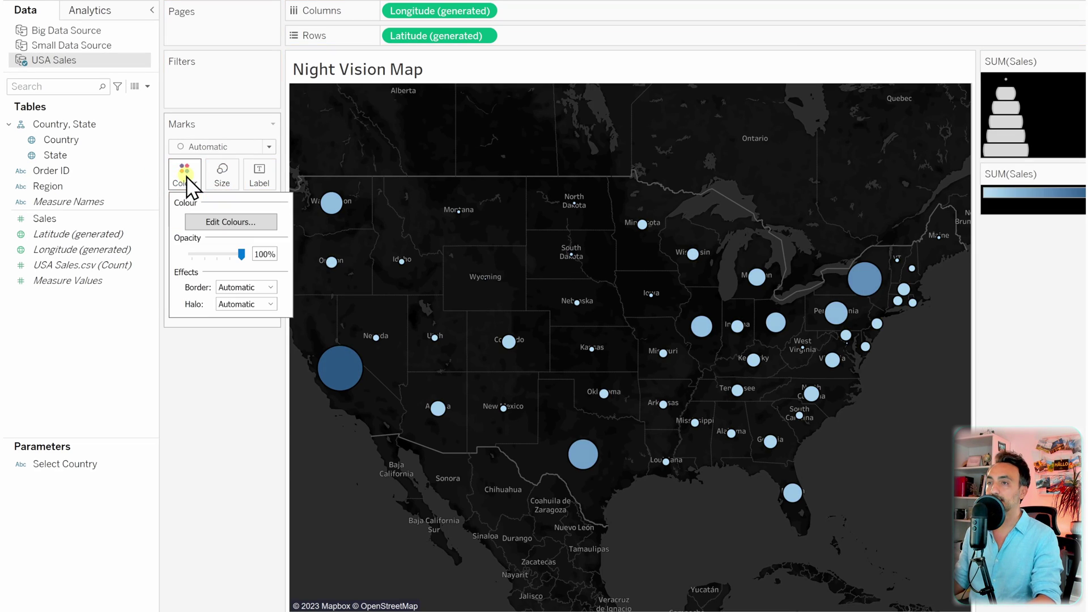
left_click(230, 222)
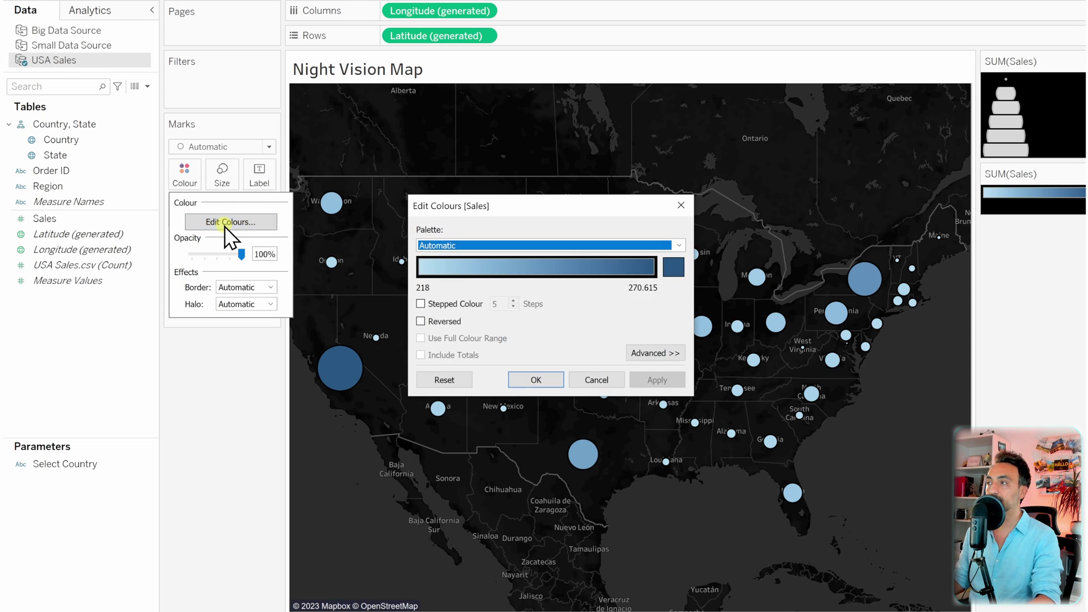
left_click(505, 245)
scroll(460, 337, "down", 1)
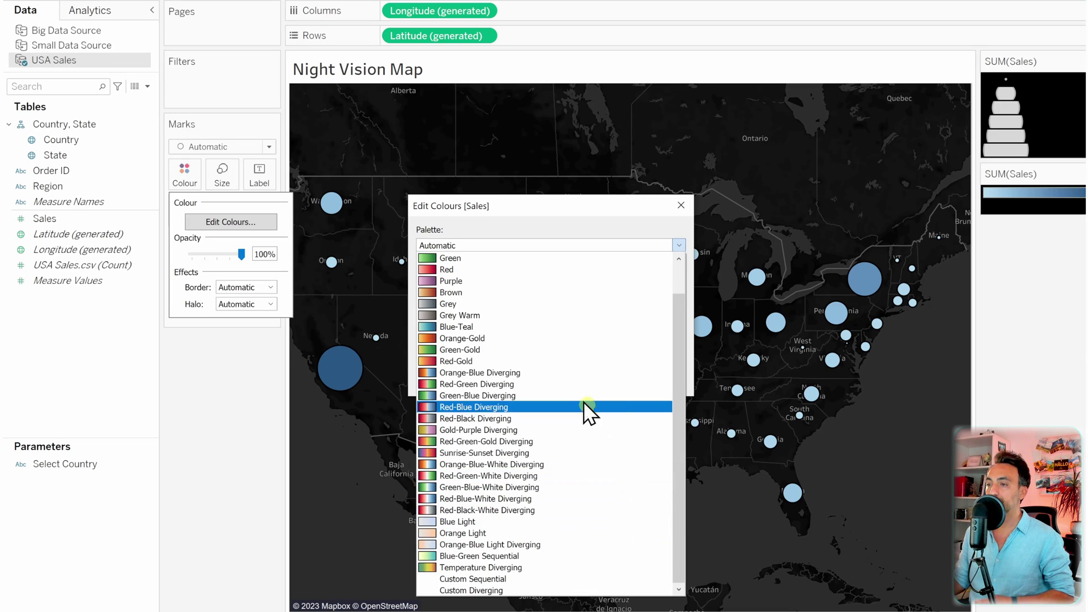
left_click(457, 558)
left_click(536, 379)
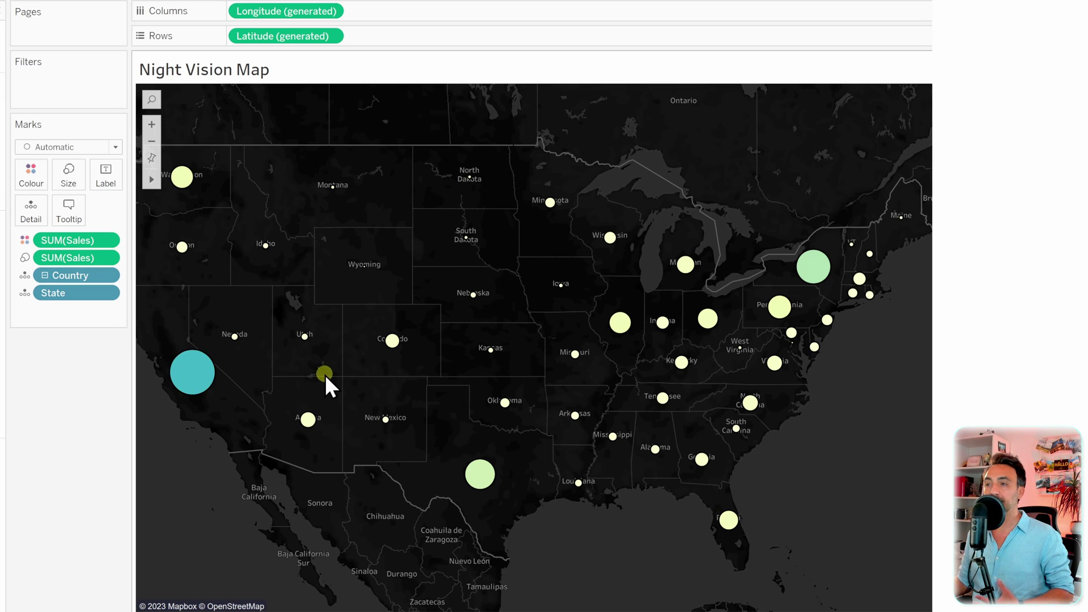
Duplicate the Longitude field on the columns and set the second map's mark type to Map
mouse_move(205, 374)
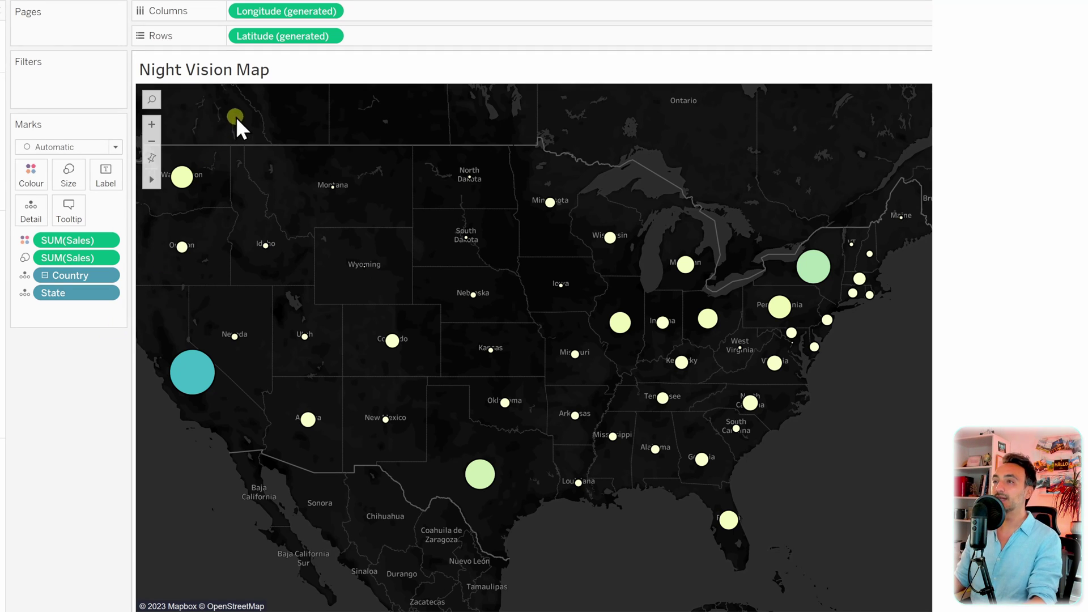
left_click_drag(246, 11, 371, 12)
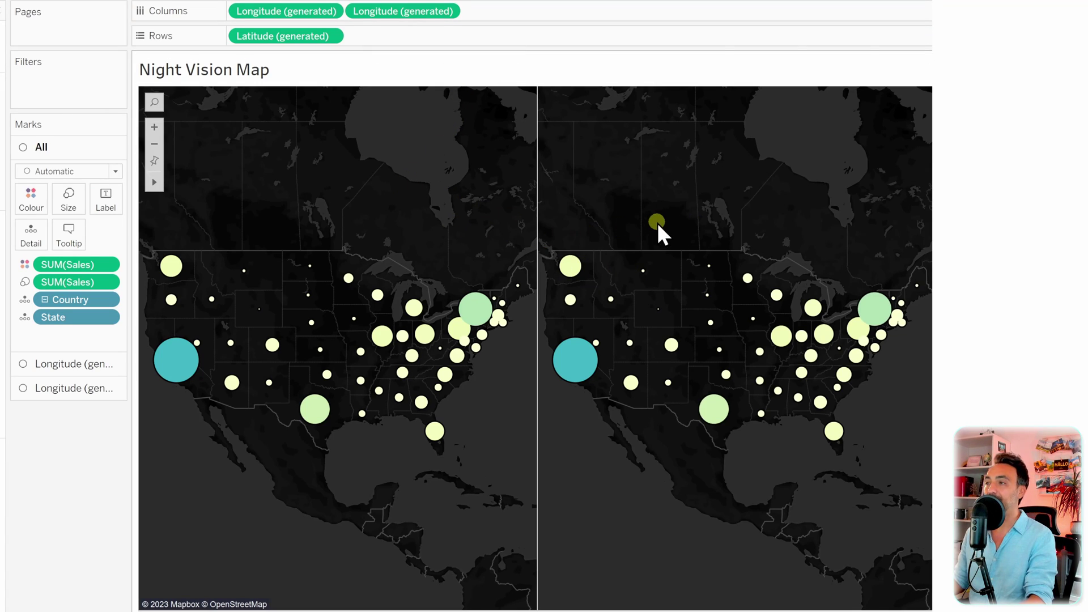
left_click(85, 390)
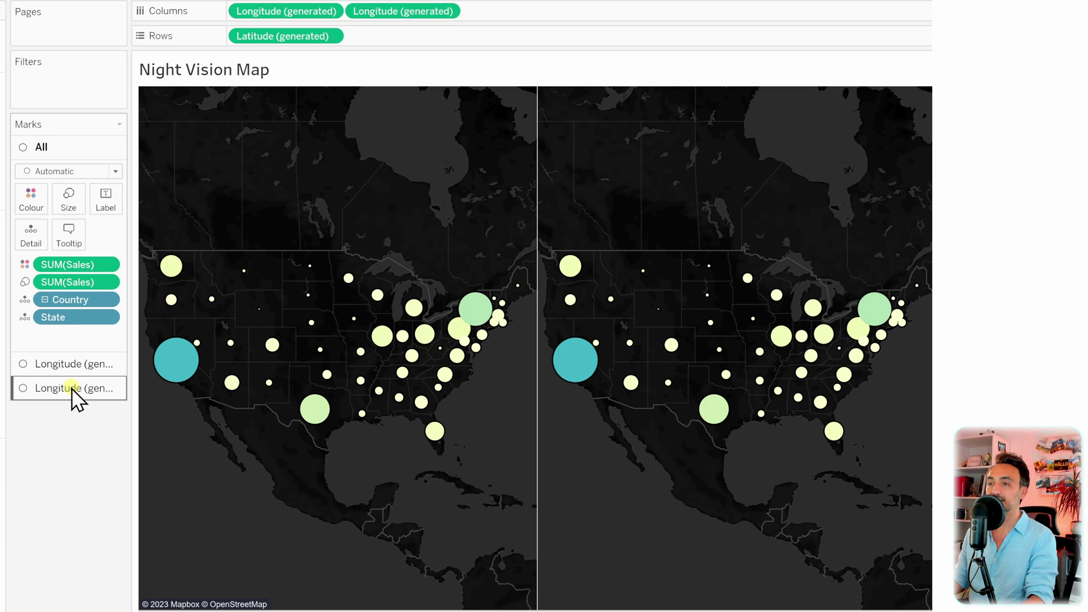
left_click(71, 388)
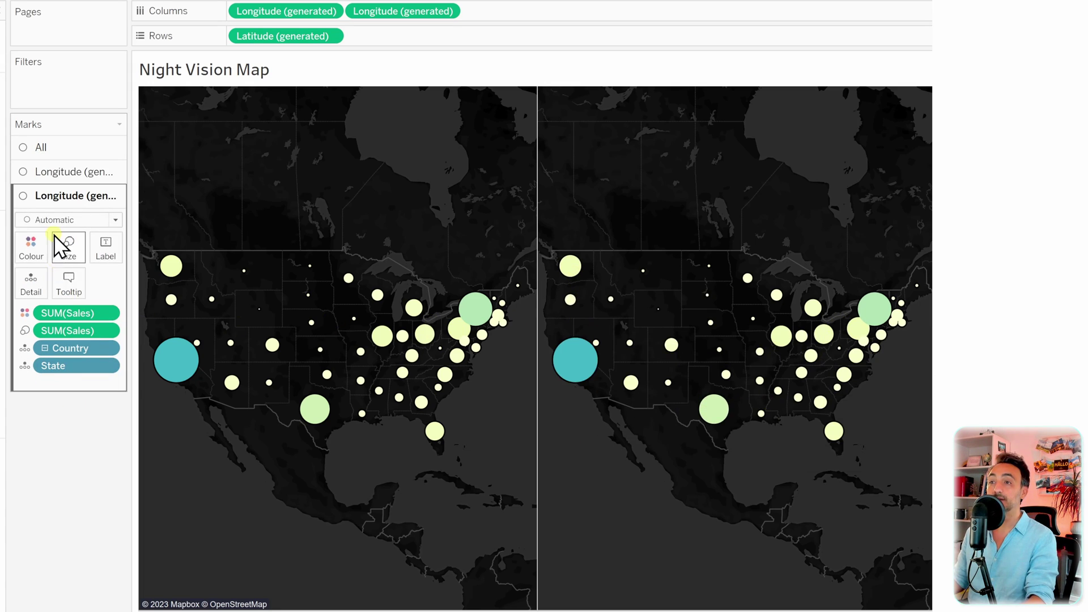
left_click(62, 220)
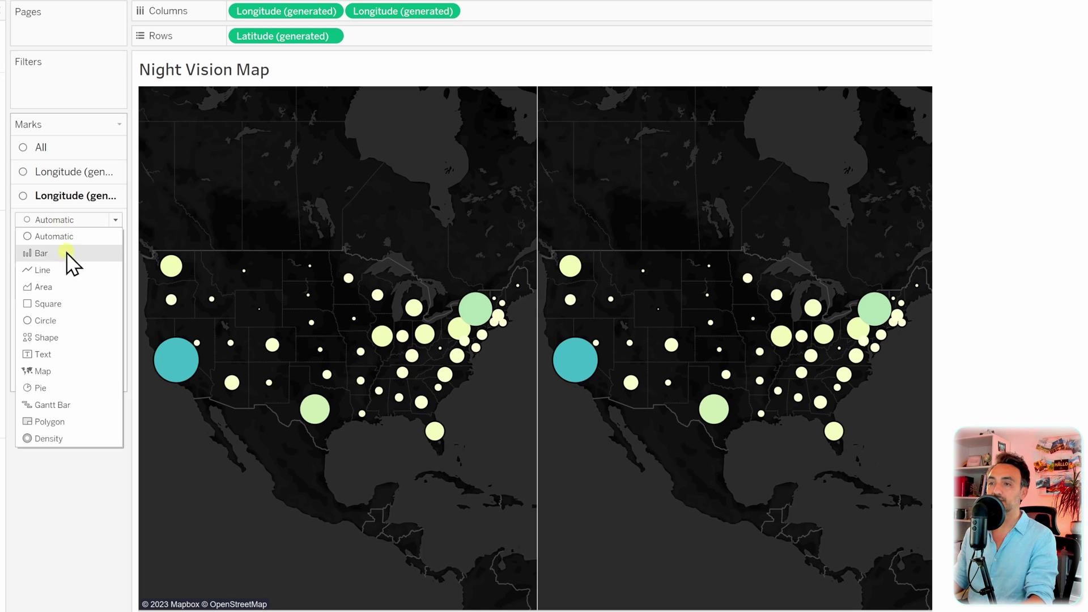
left_click(62, 371)
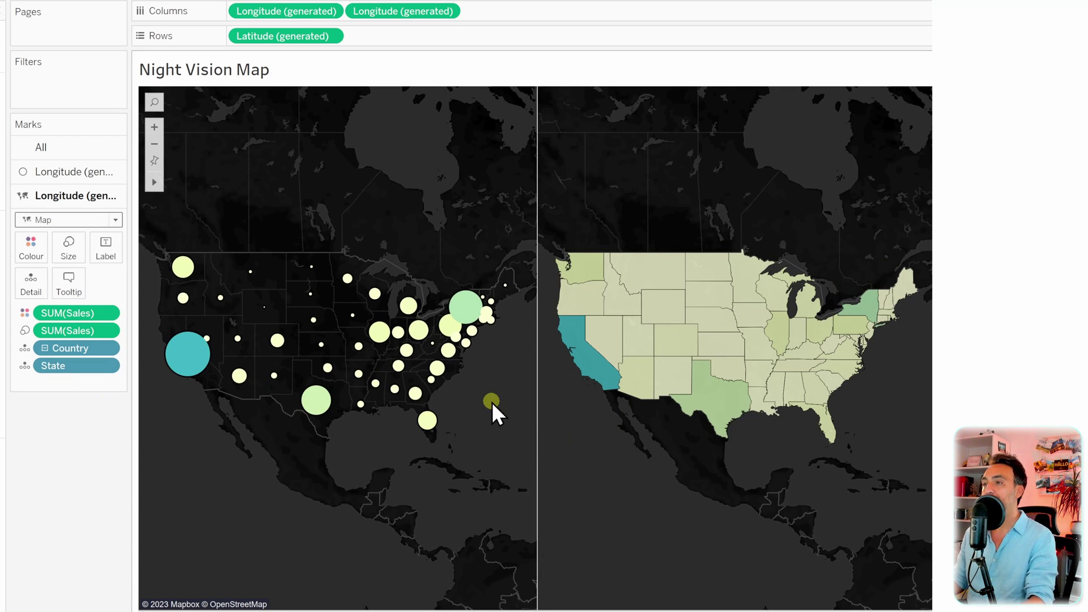
Remove both Sales fields from the second map's marks and set its fill opacity to 0%
mouse_move(588, 268)
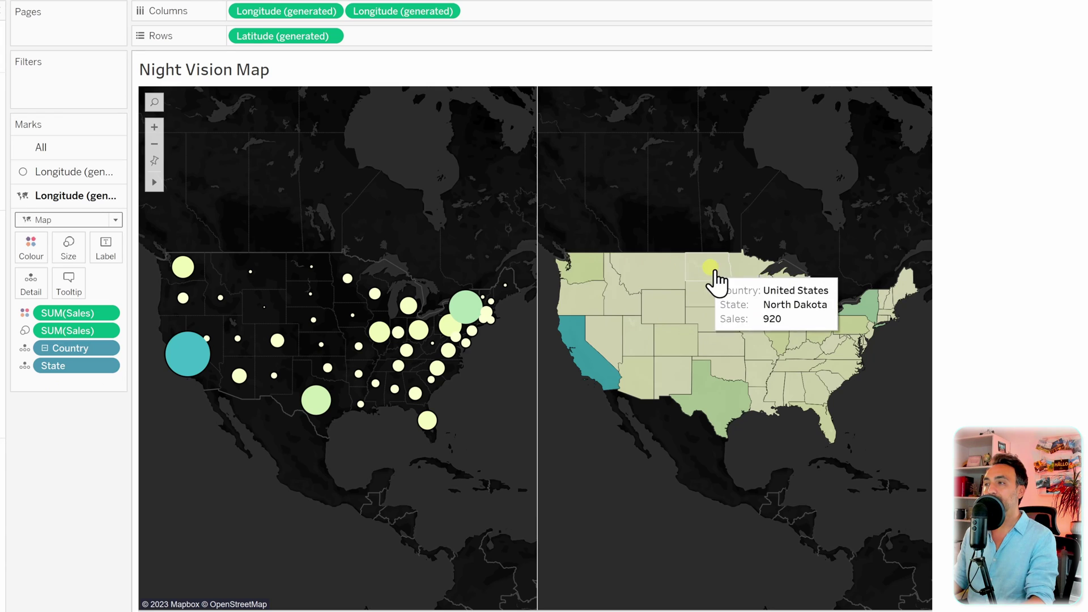
left_click_drag(93, 312, 51, 430)
left_click_drag(77, 314, 89, 424)
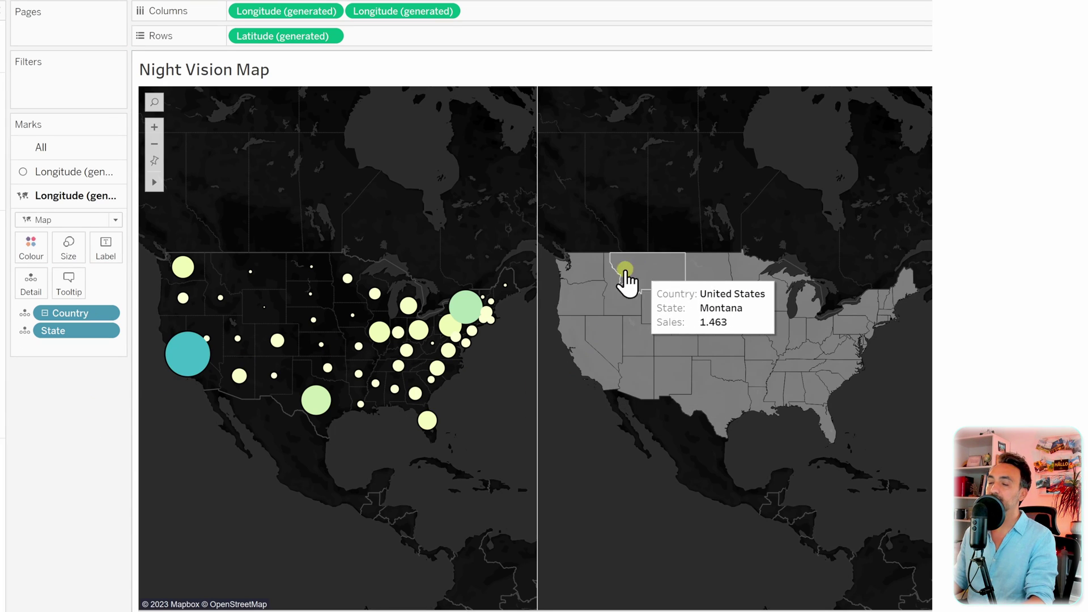
left_click(40, 256)
left_click_drag(93, 401, 36, 400)
left_click(55, 490)
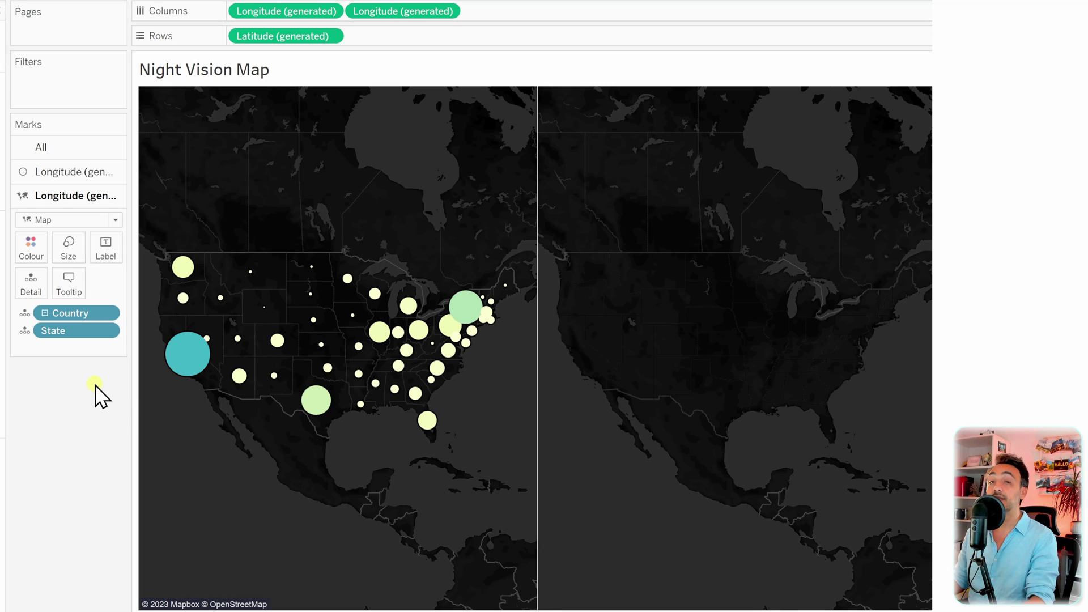
Give the second map's states a red border, replacing the preset swatch with a stronger red from the basic colours
left_click(37, 261)
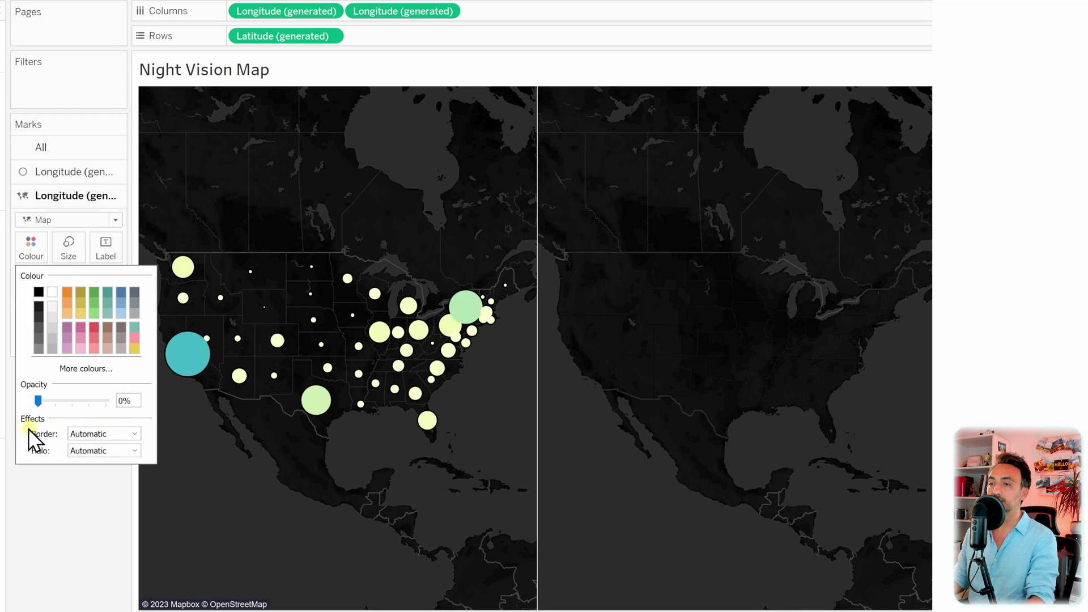
left_click(88, 434)
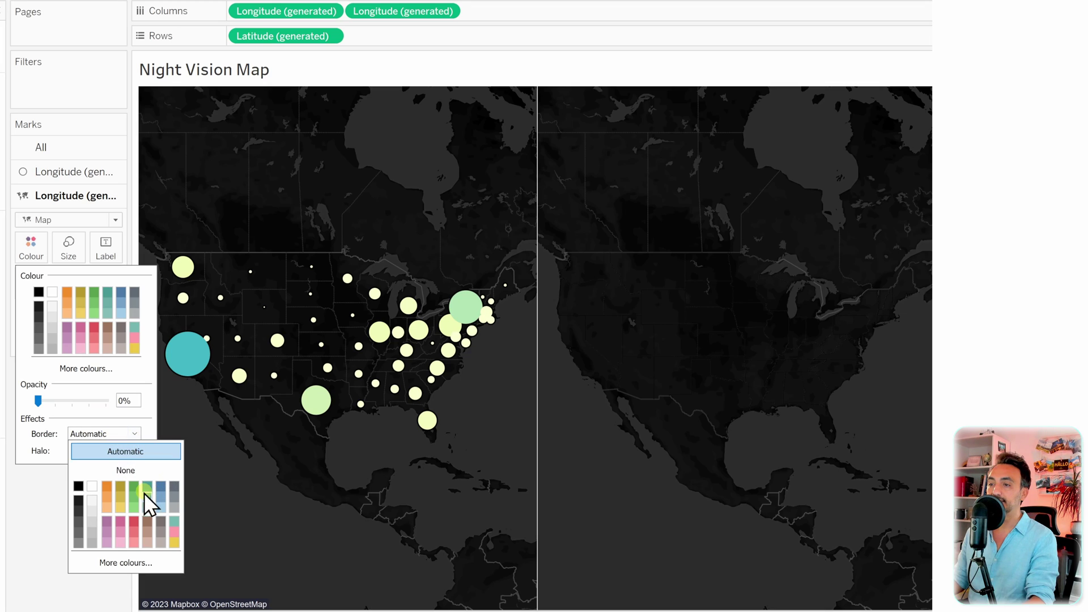
left_click(137, 522)
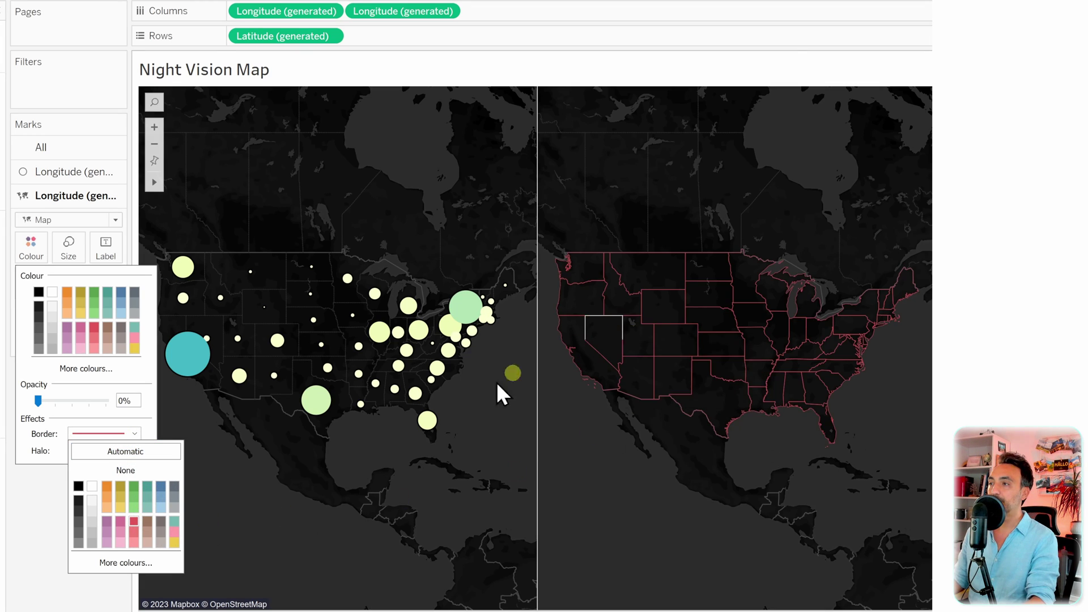
left_click(133, 564)
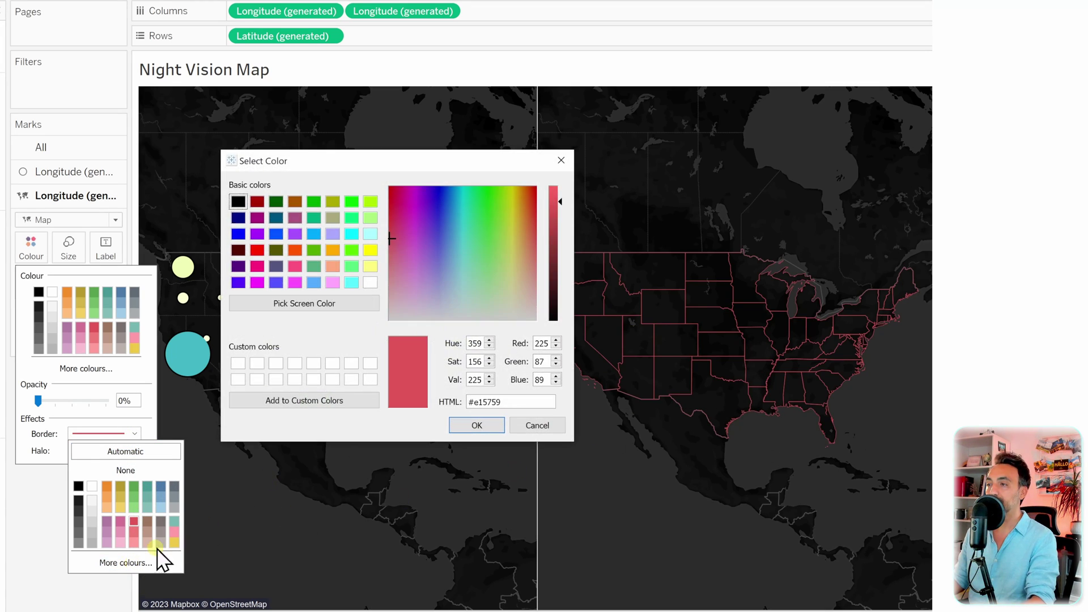
left_click(258, 251)
left_click(474, 424)
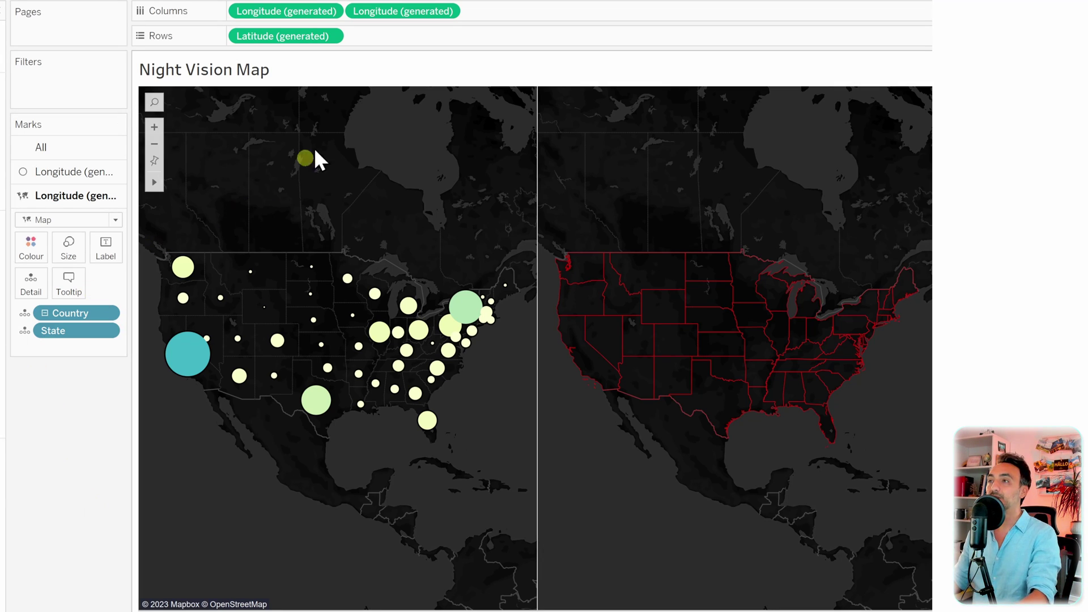
Overlay the two maps as a dual axis and move the first Longitude field behind the second
right_click(389, 12)
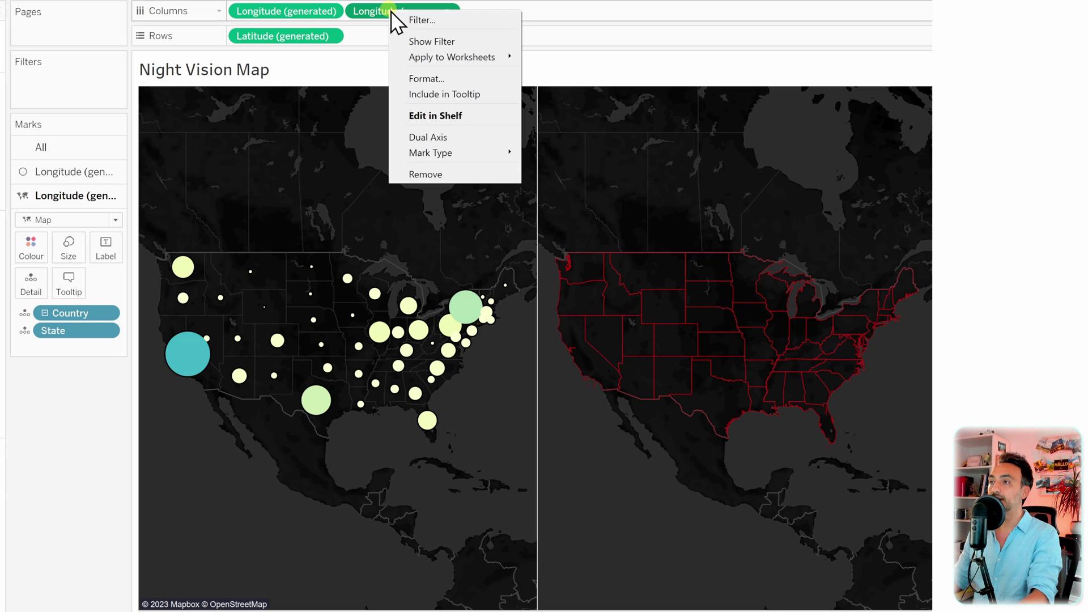
left_click(446, 133)
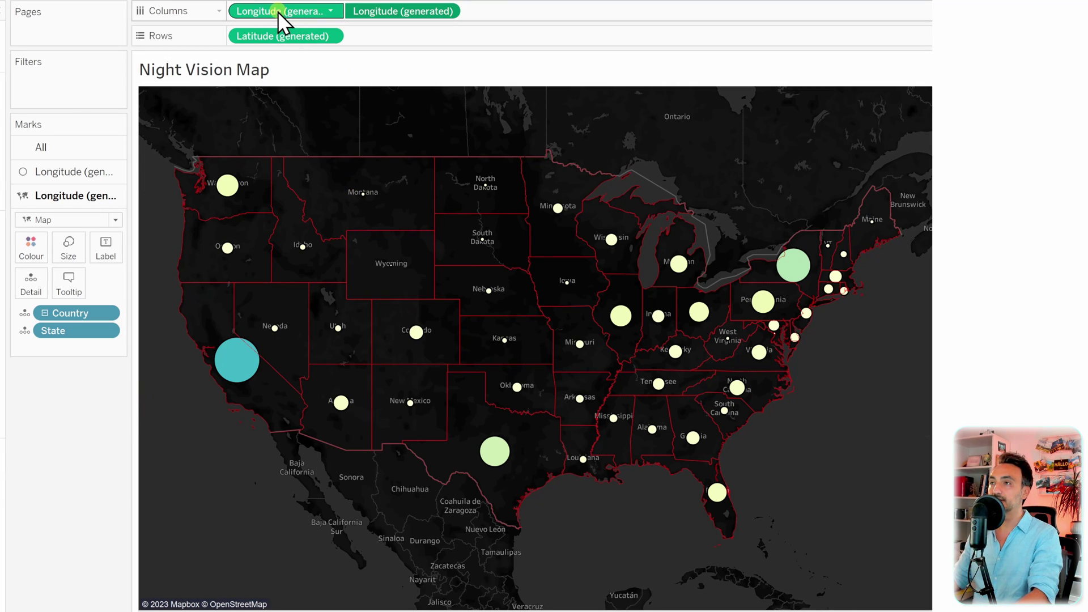
left_click_drag(277, 12, 510, 17)
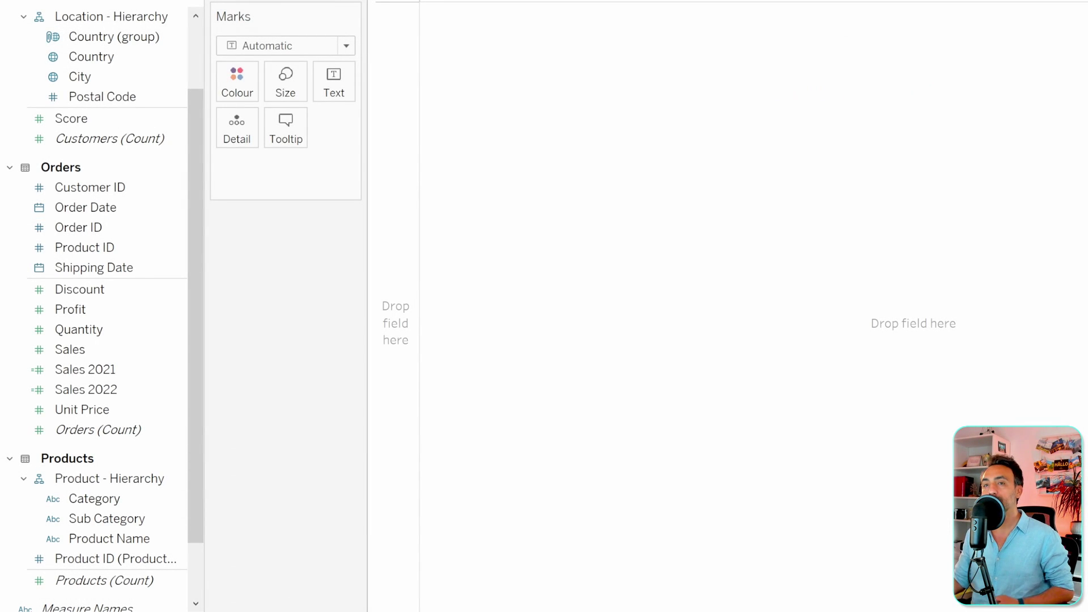
Create a Quantity (bin) field from the Quantity measure, accepting the proposed bin size of 1,66
left_click(115, 331)
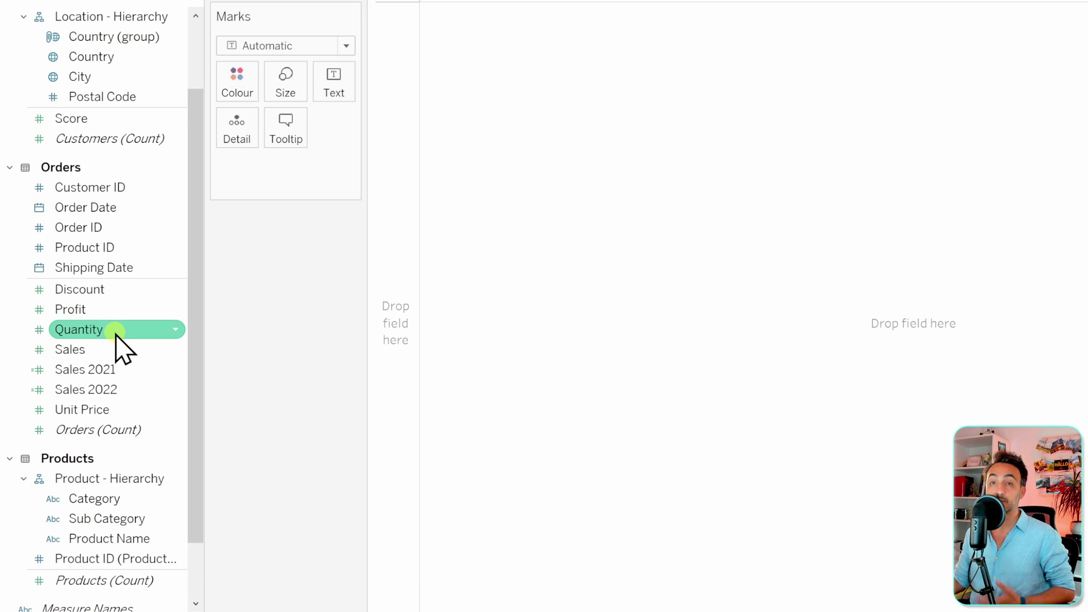
right_click(100, 332)
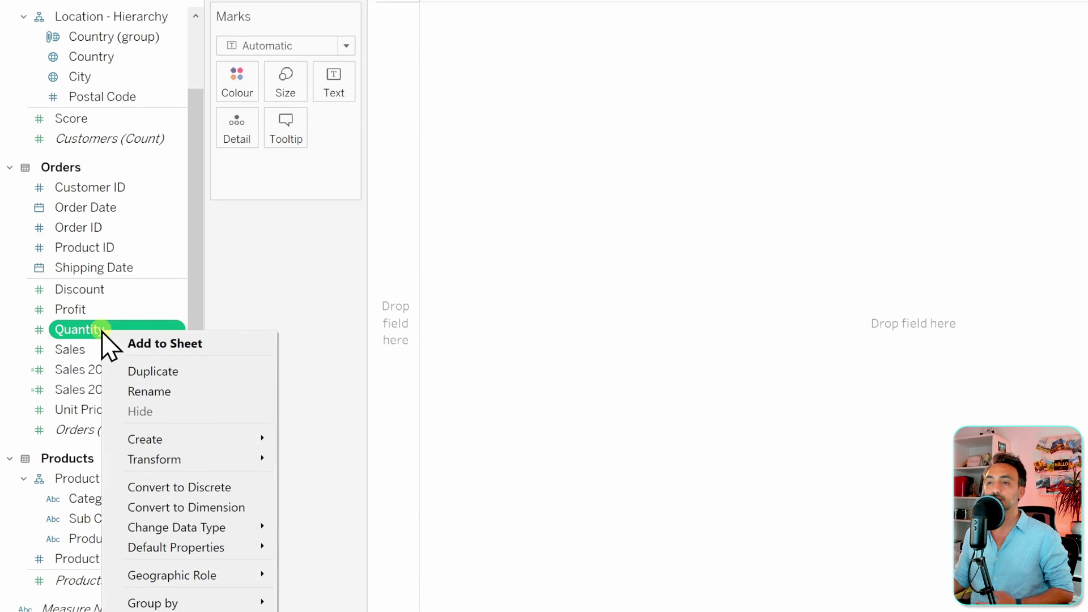
mouse_move(153, 442)
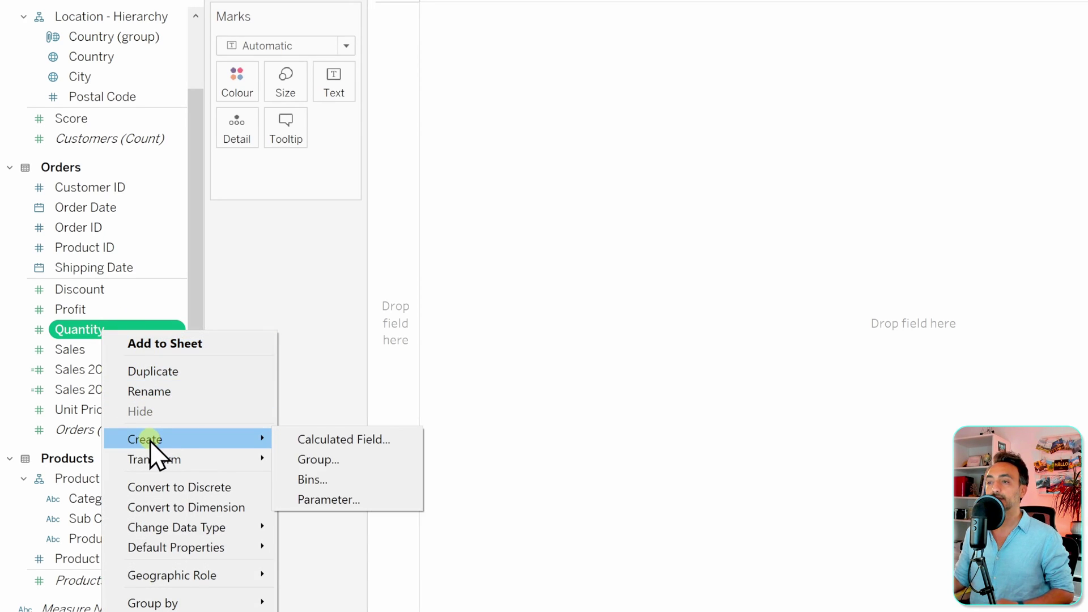
left_click(345, 480)
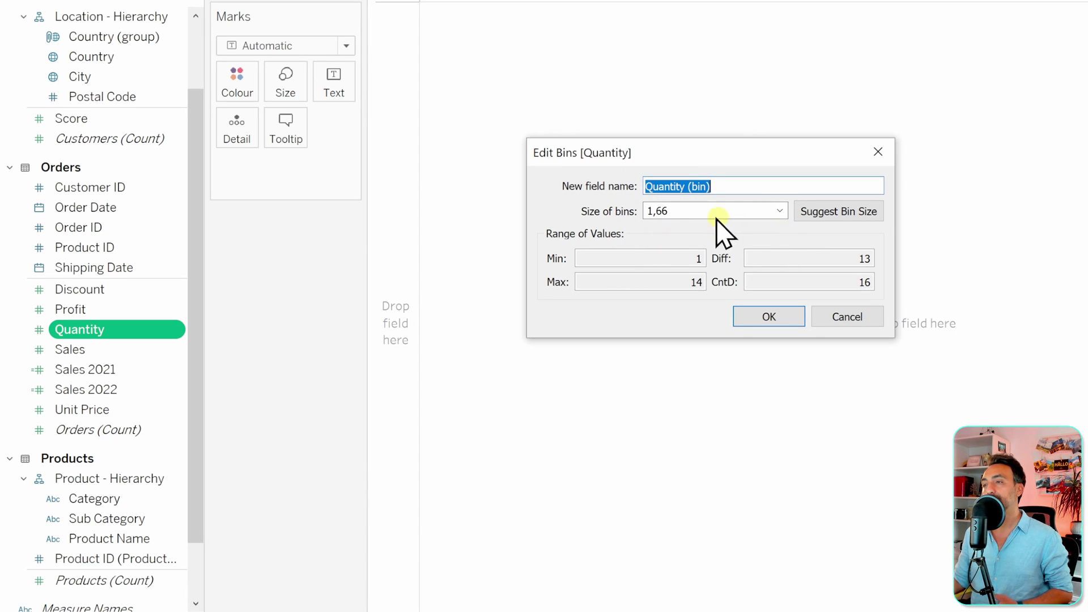
left_click(769, 317)
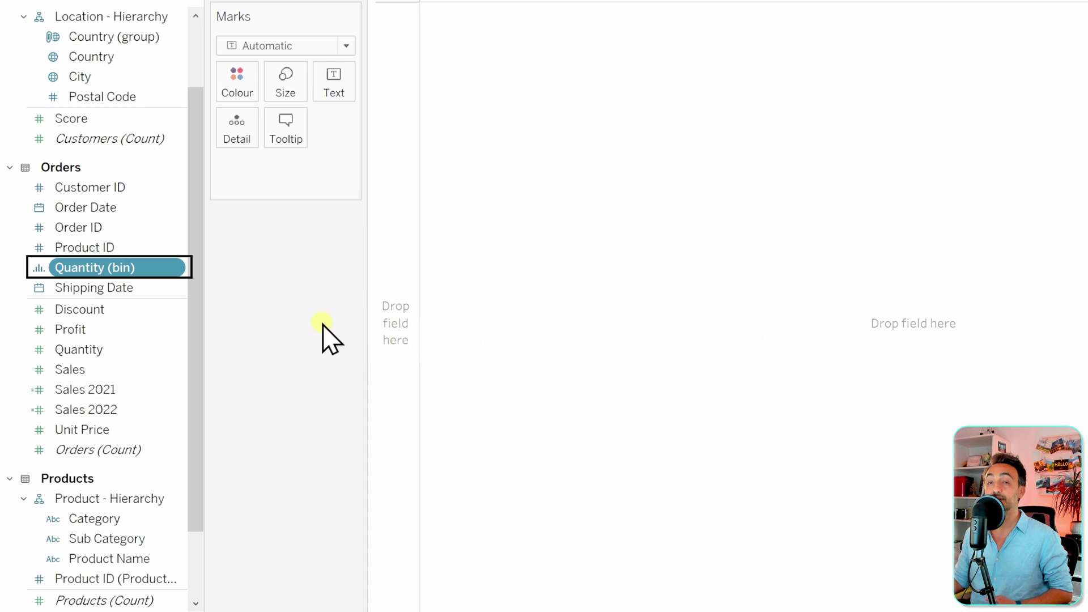
Build a histogram with Quantity (bin) on the columns and the sum of Quantity on the rows, and make the bins continuous
left_click(142, 271)
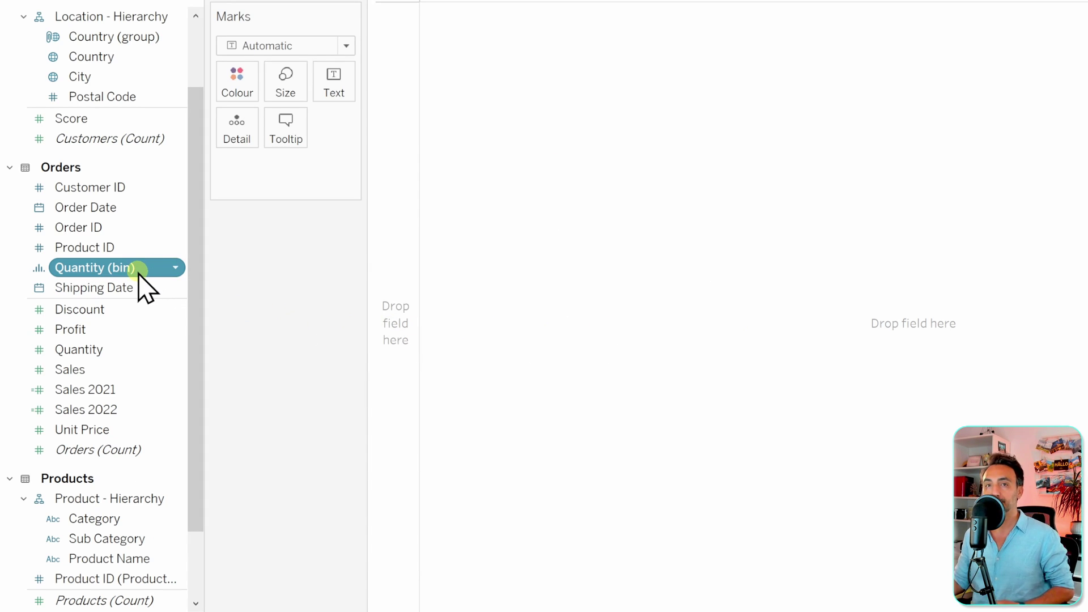
left_click_drag(140, 273, 440, 29)
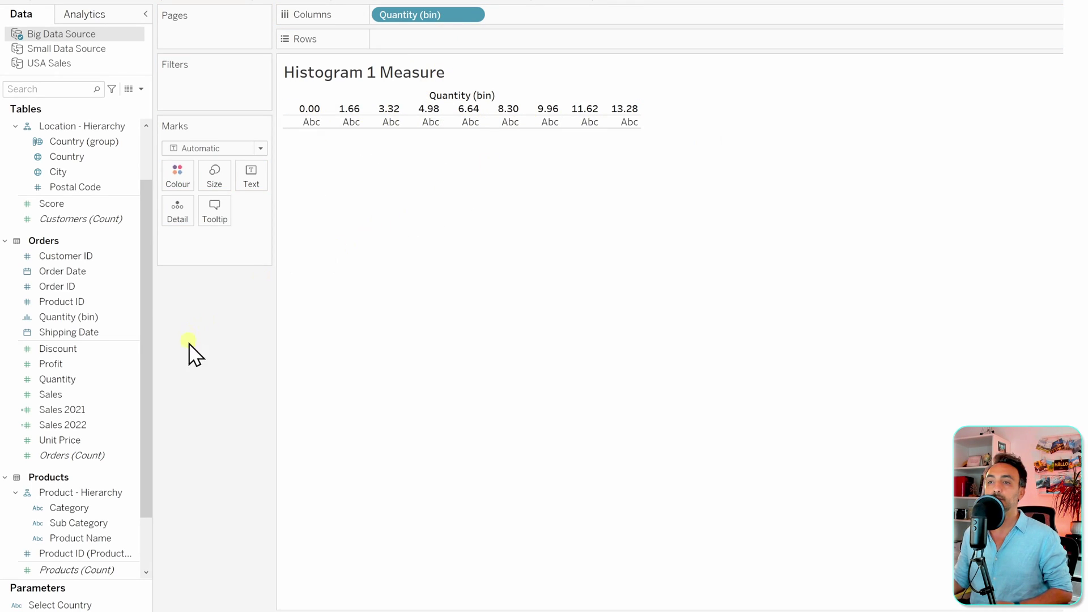
left_click(84, 380)
left_click_drag(84, 379, 439, 41)
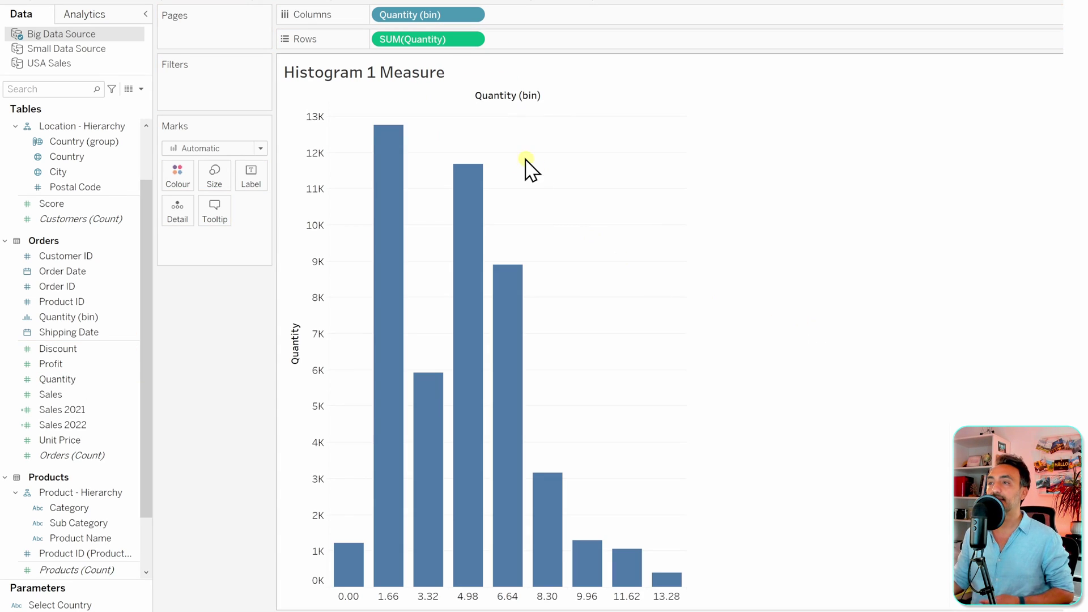
right_click(426, 15)
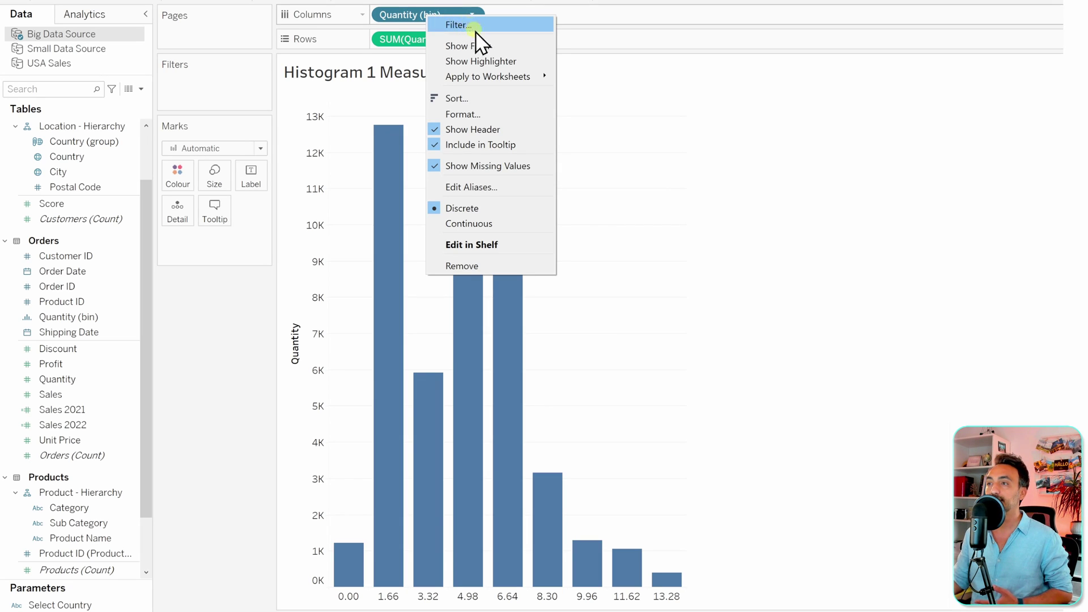
left_click(501, 223)
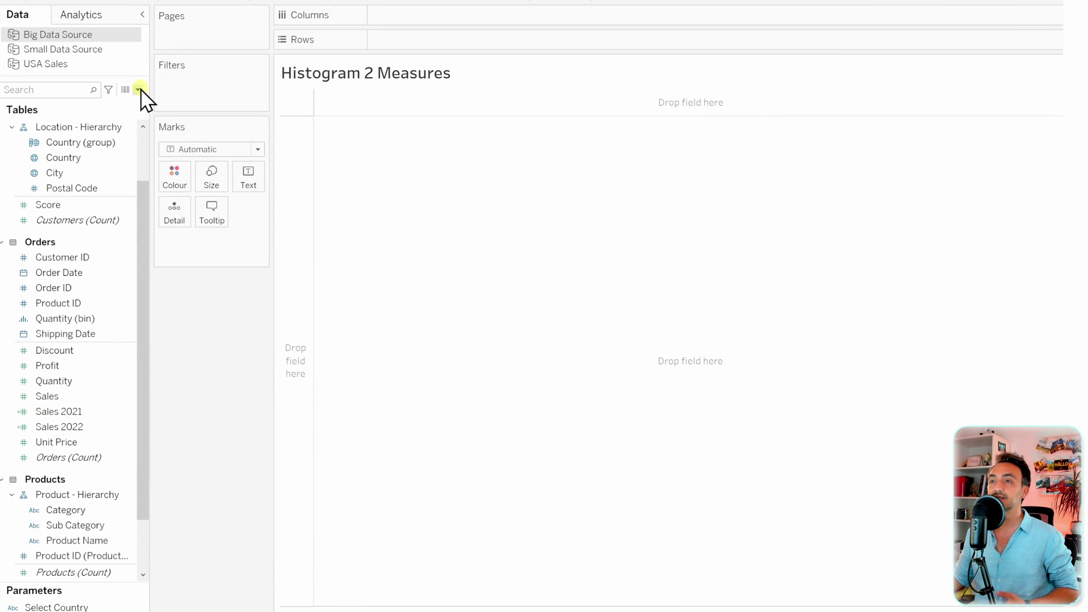
Create a calculated field named "Nr of Orders per Customer" in the Big Data Source
left_click(138, 90)
left_click(132, 103)
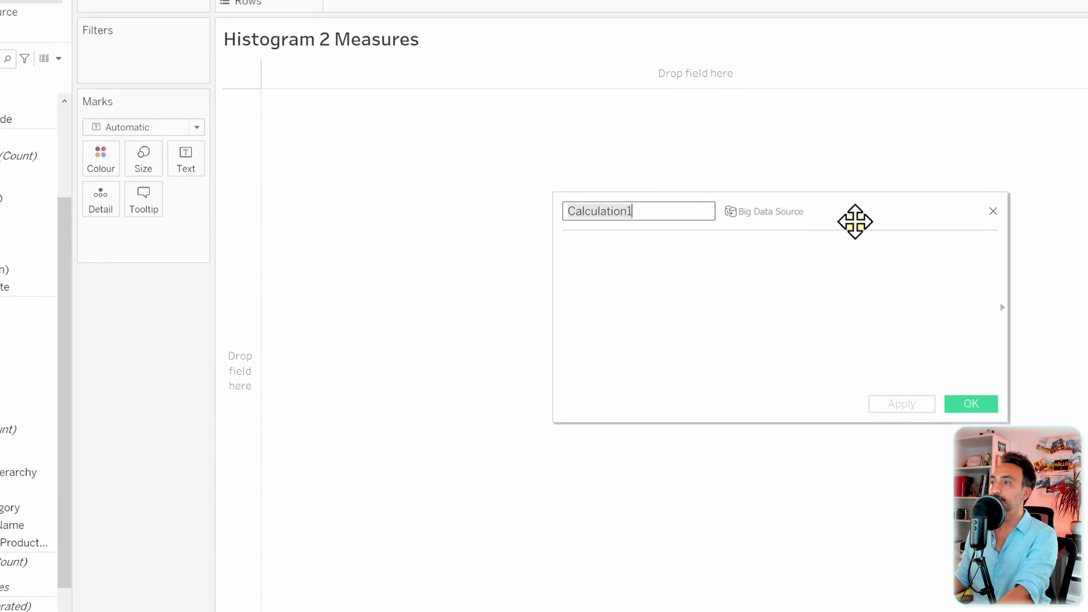
left_click_drag(855, 221, 616, 221)
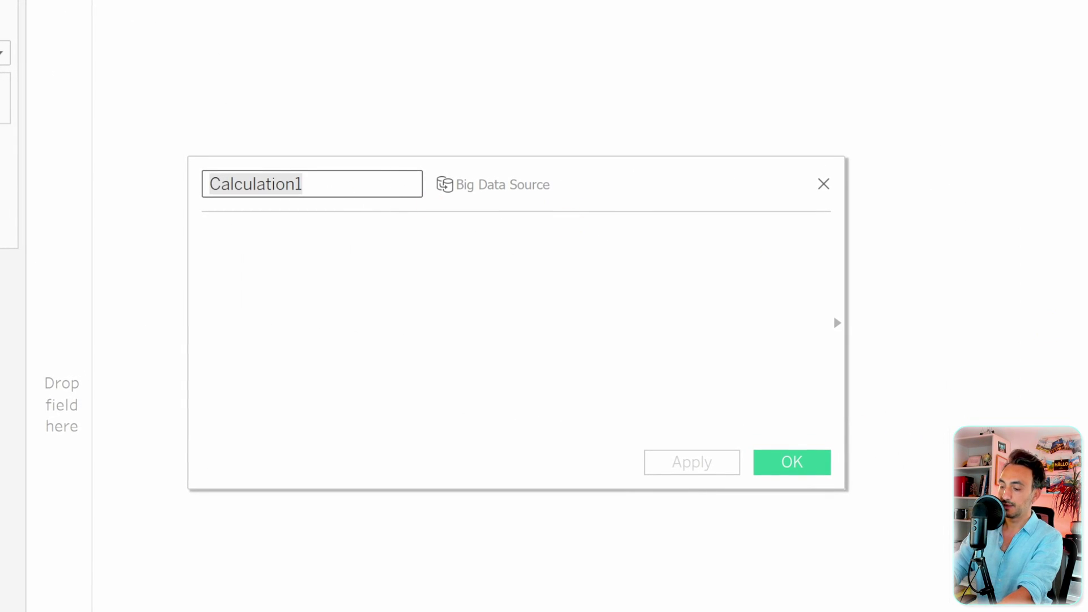
type("Nr of Orders per Customer")
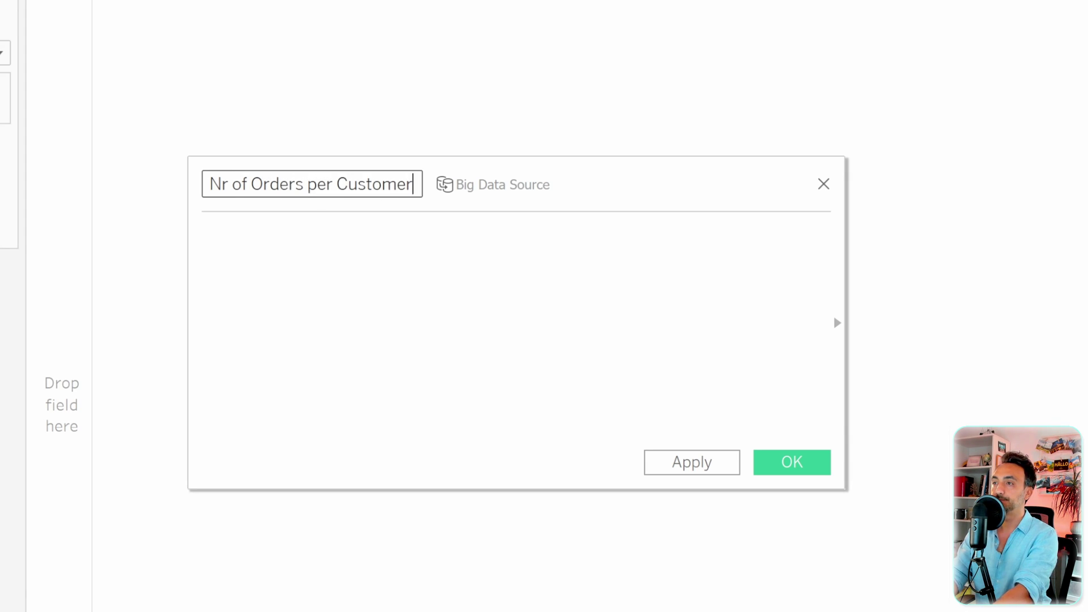
Define the calculation as { FIXED [Customer ID] : COUNT([Order ID])} and save it
left_click(205, 236)
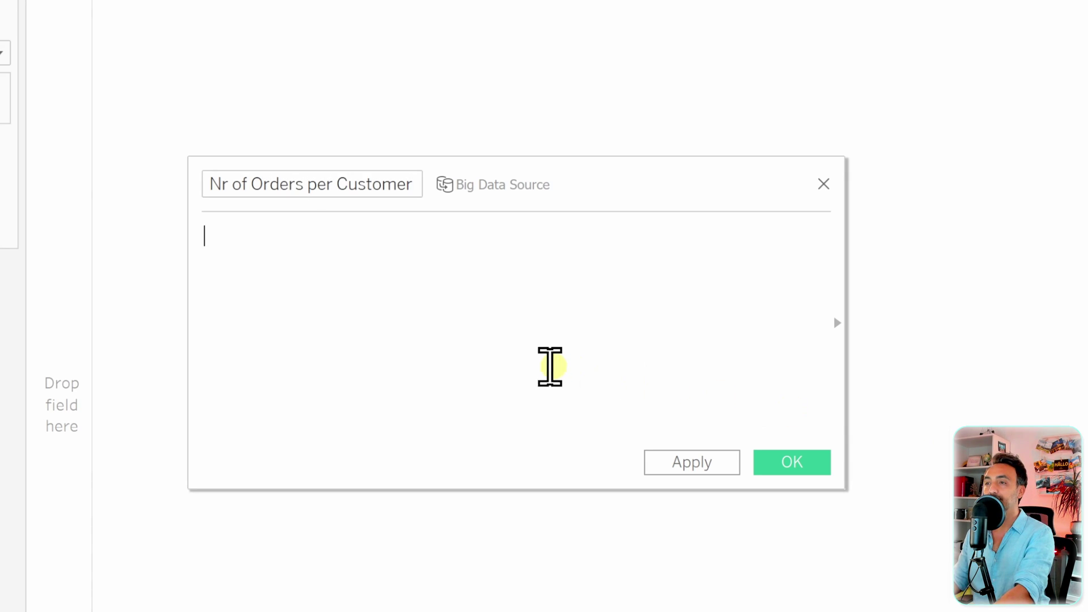
type("FIX")
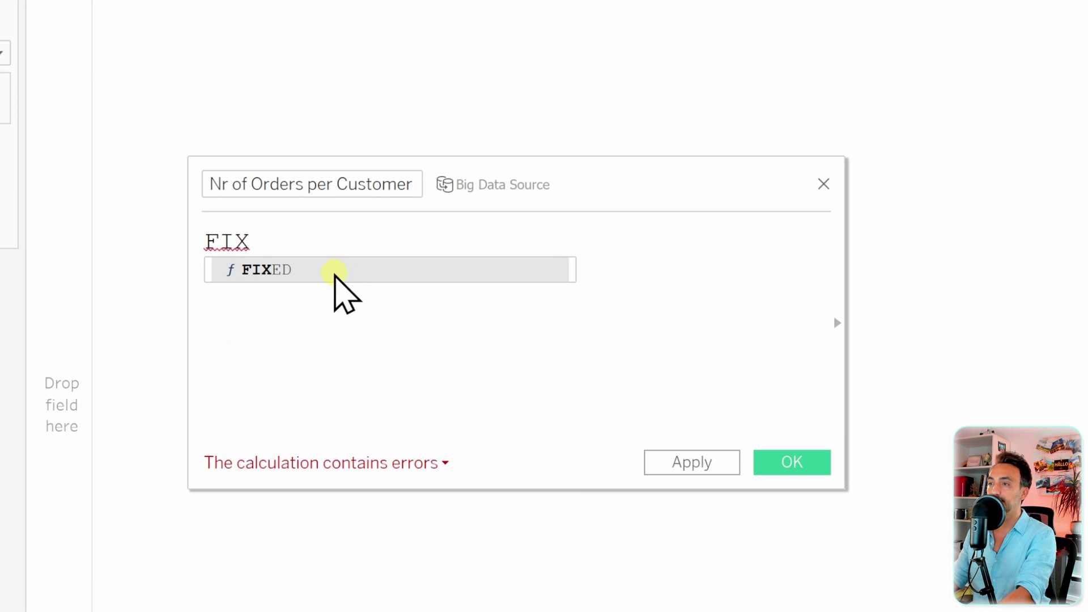
left_click(335, 275)
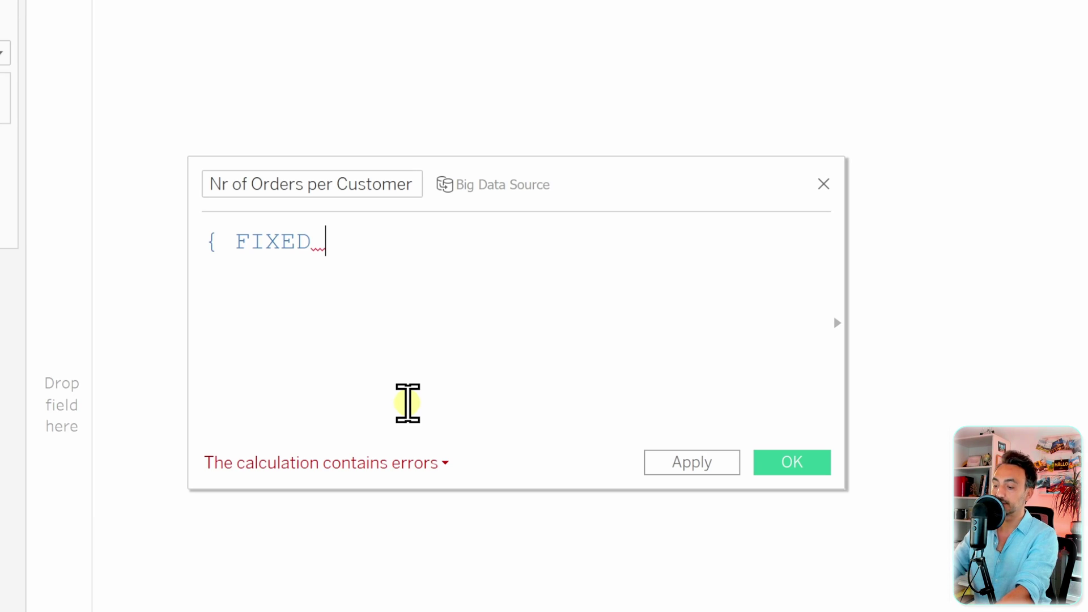
type("cus")
key("Return")
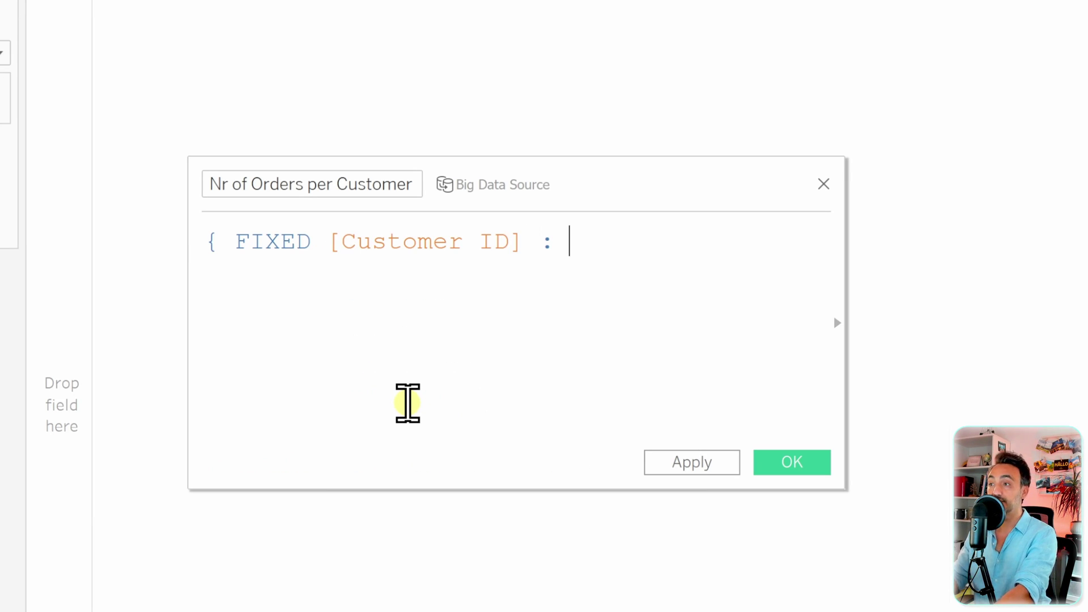
type(": ")
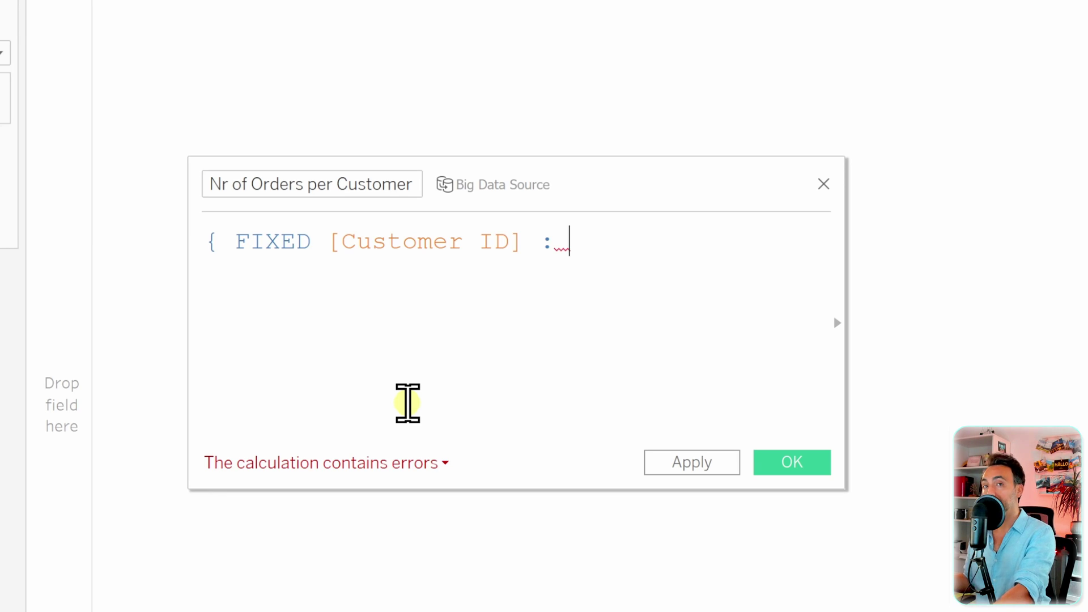
type("COUNT")
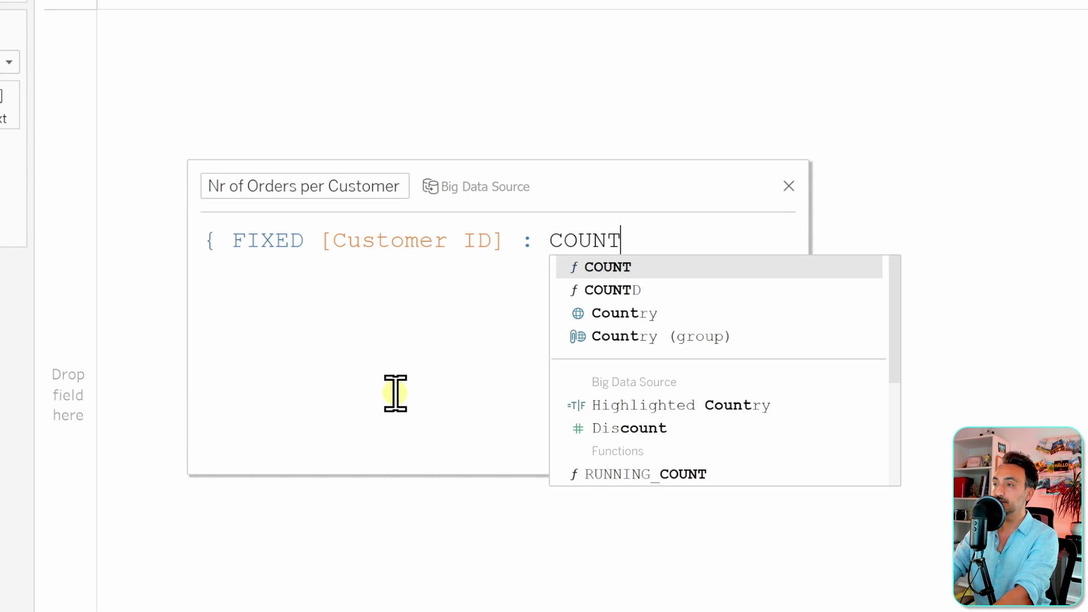
key("Return")
type("OR")
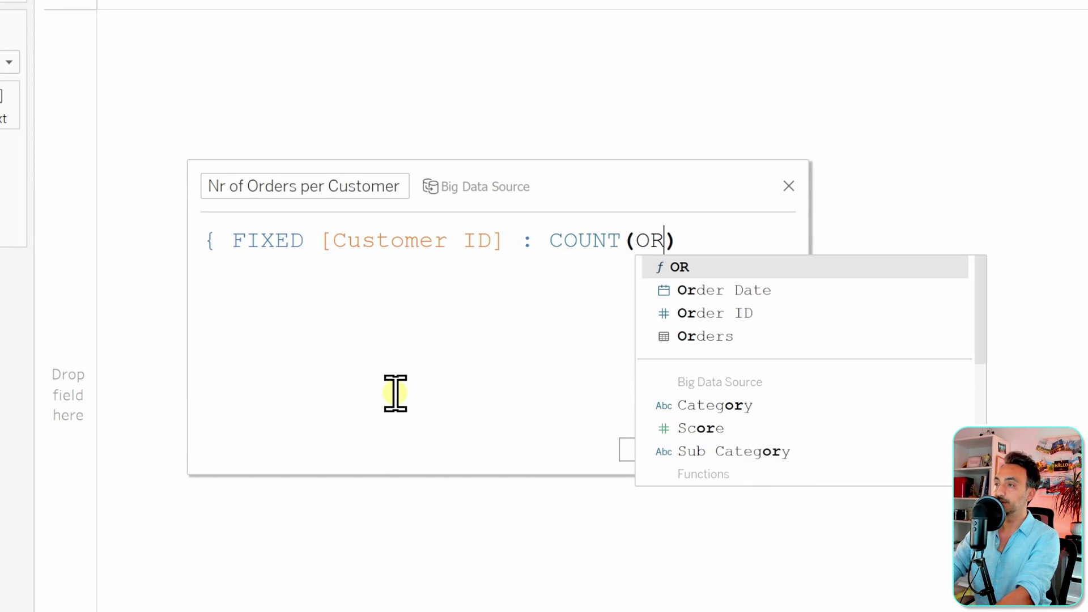
key("Down")
key("Down")
key("Return")
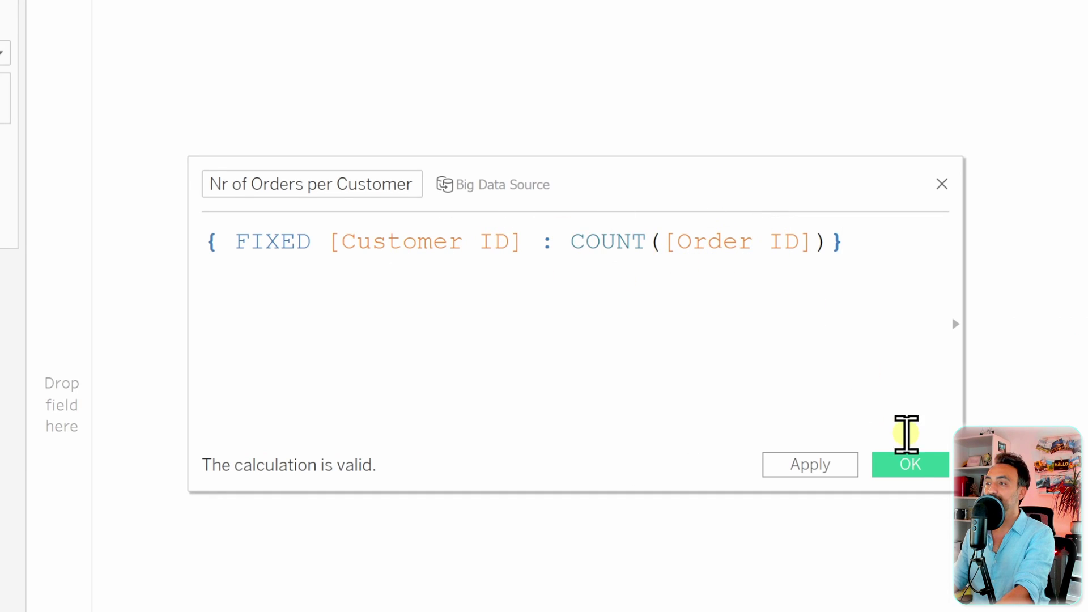
left_click(923, 481)
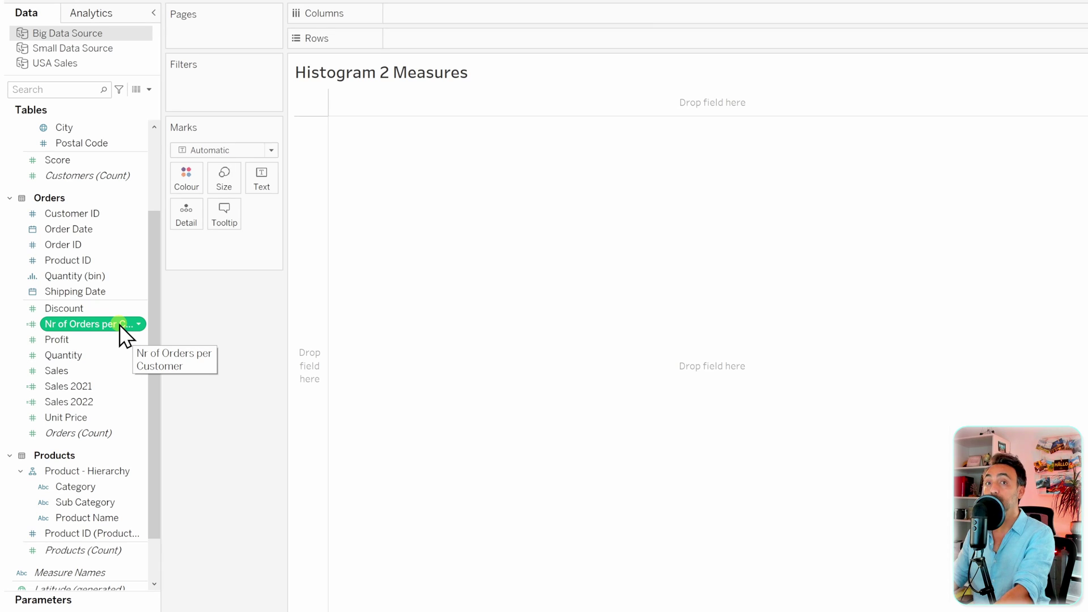
Convert Nr of Orders per Customer to a dimension and place it on the columns
right_click(96, 323)
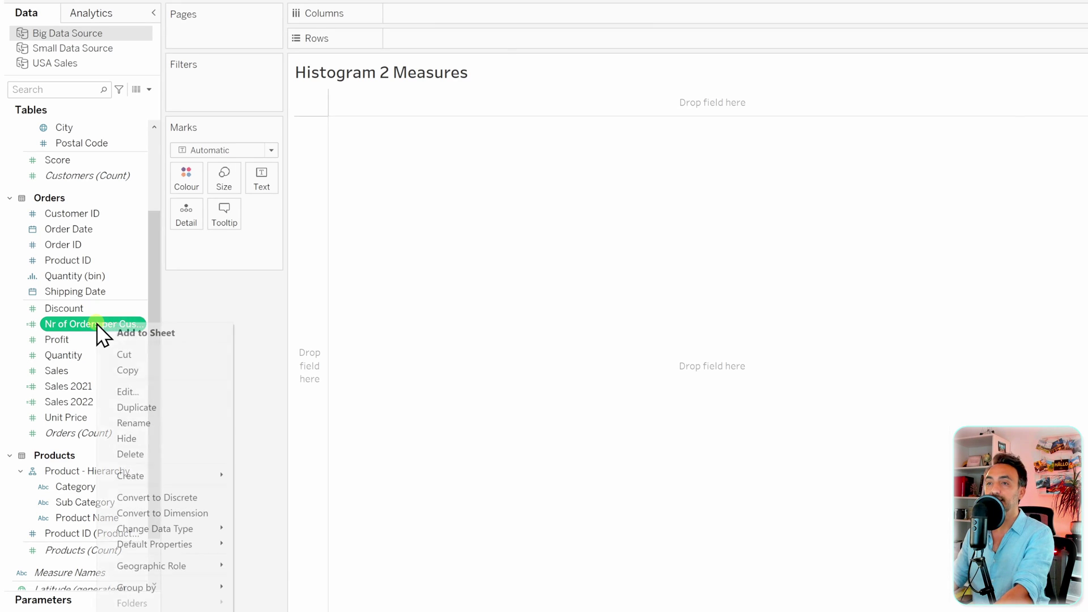
left_click(192, 512)
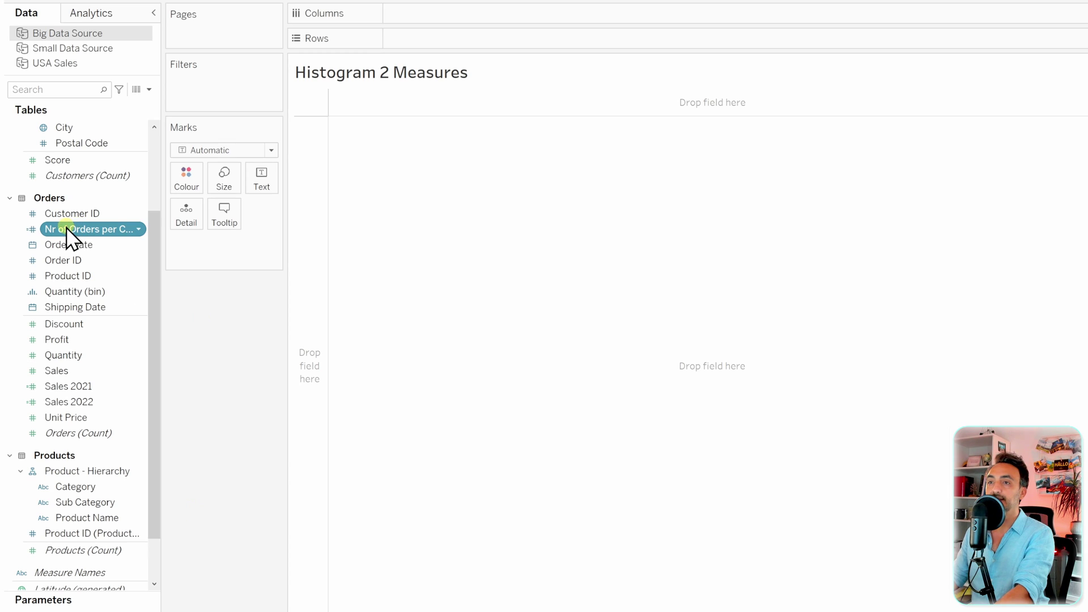
left_click_drag(66, 227, 423, 16)
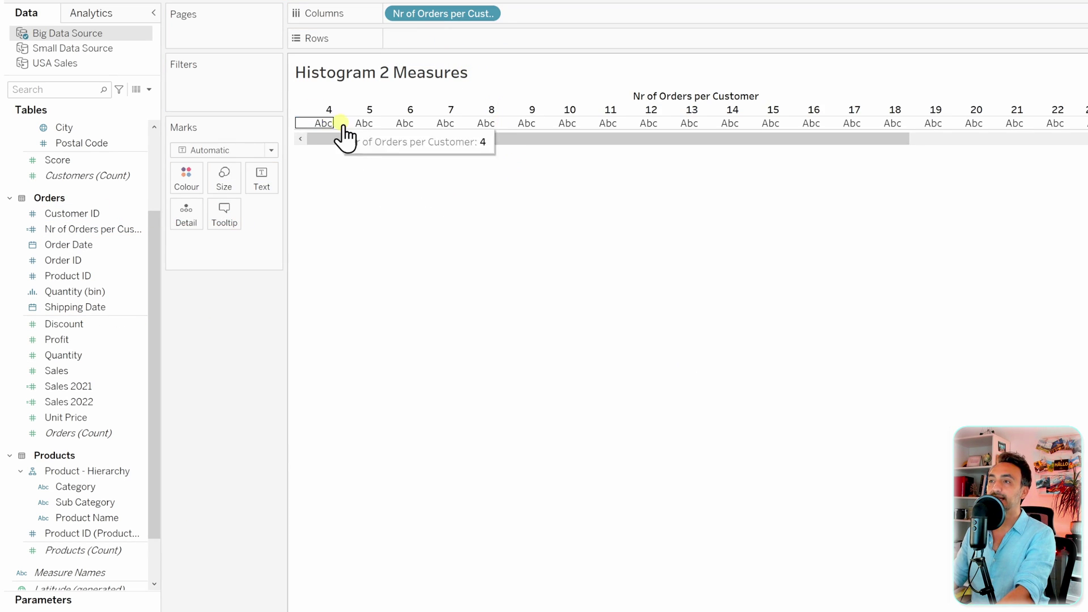
Add the count of Customers to the rows of the two-measure histogram and show it as the bar labels
left_click_drag(349, 139, 316, 139)
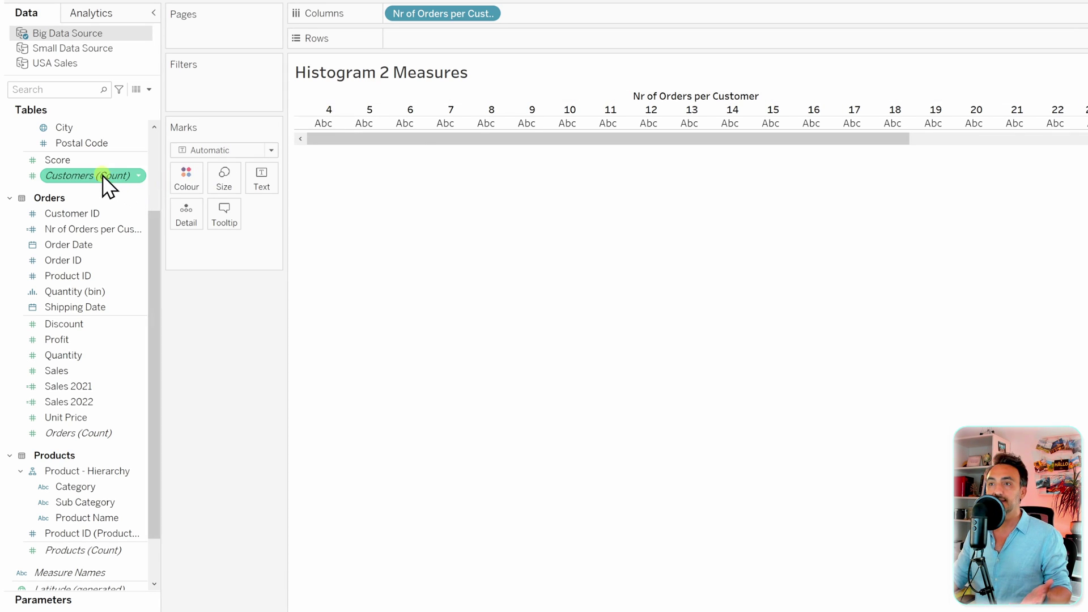
left_click_drag(74, 180, 262, 180)
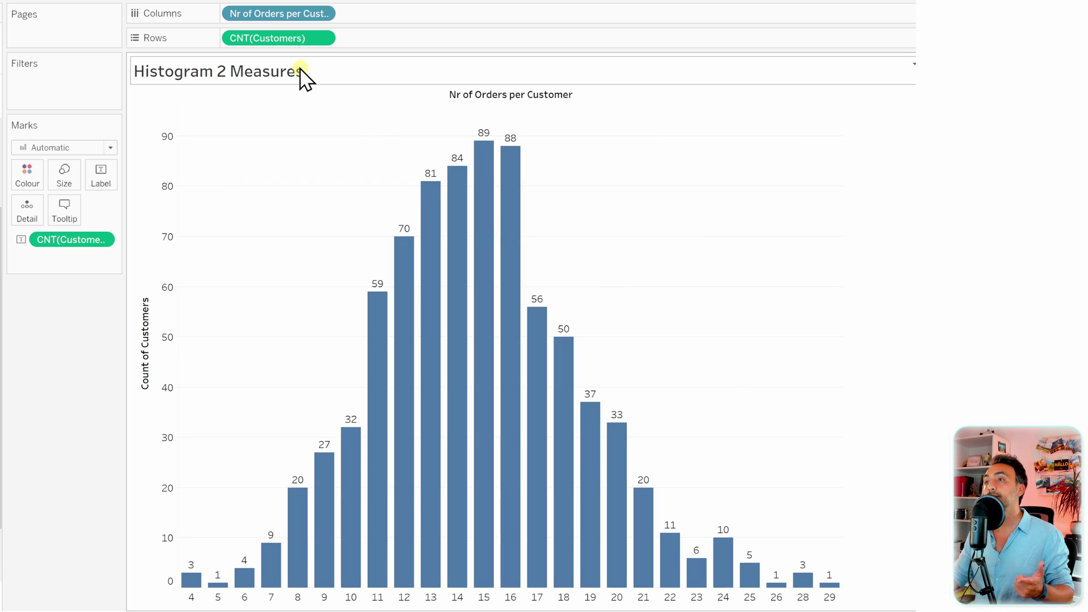
mouse_move(395, 267)
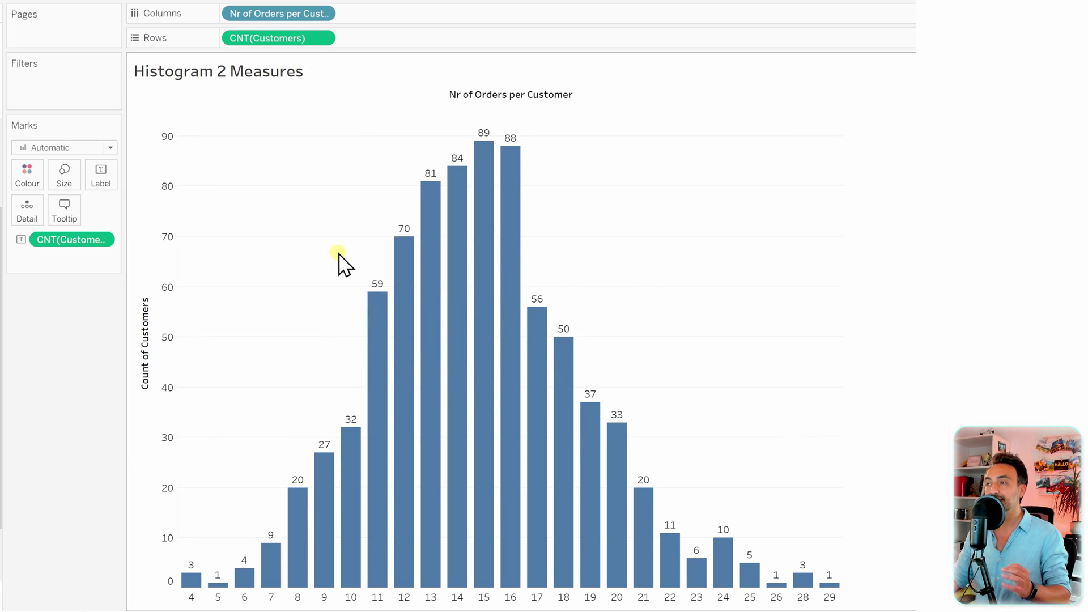
mouse_move(442, 276)
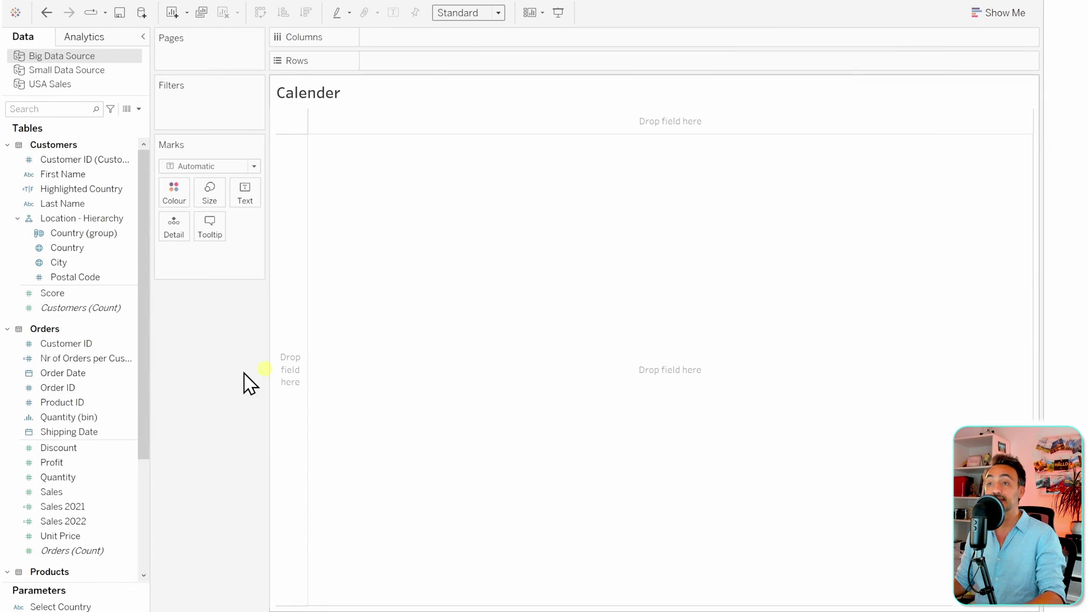
Place Order Date on the columns of the Calender sheet and set its date part to Weekday
left_click(74, 374)
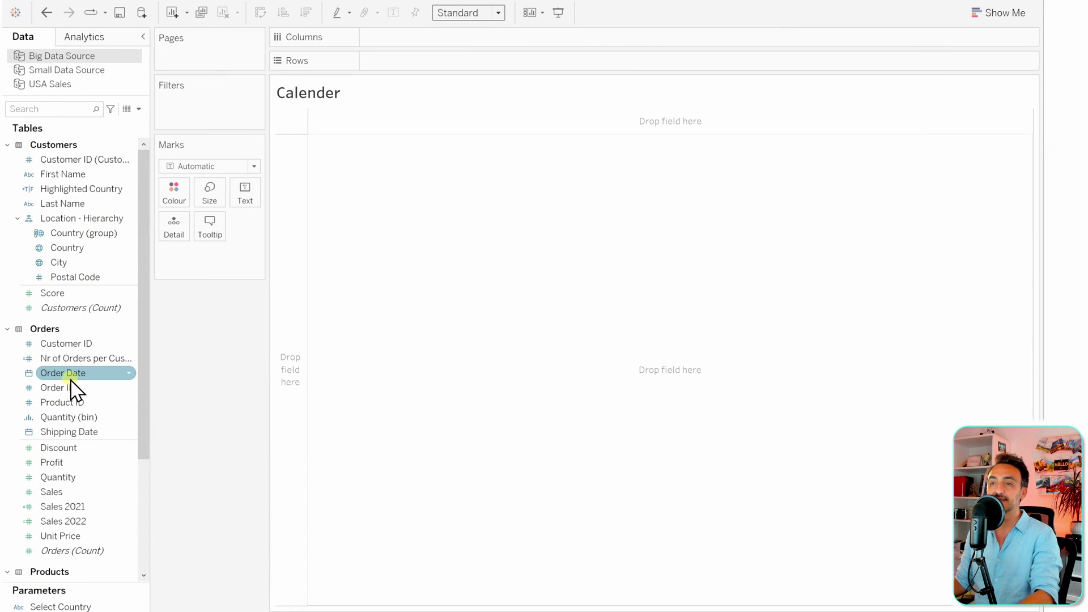
left_click_drag(74, 379, 405, 50)
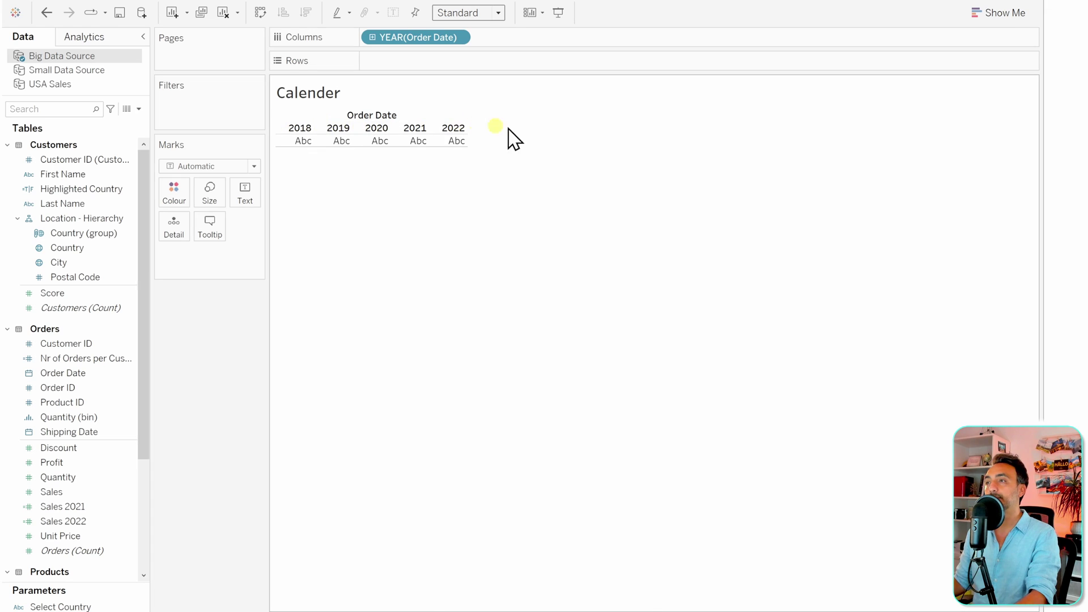
right_click(408, 38)
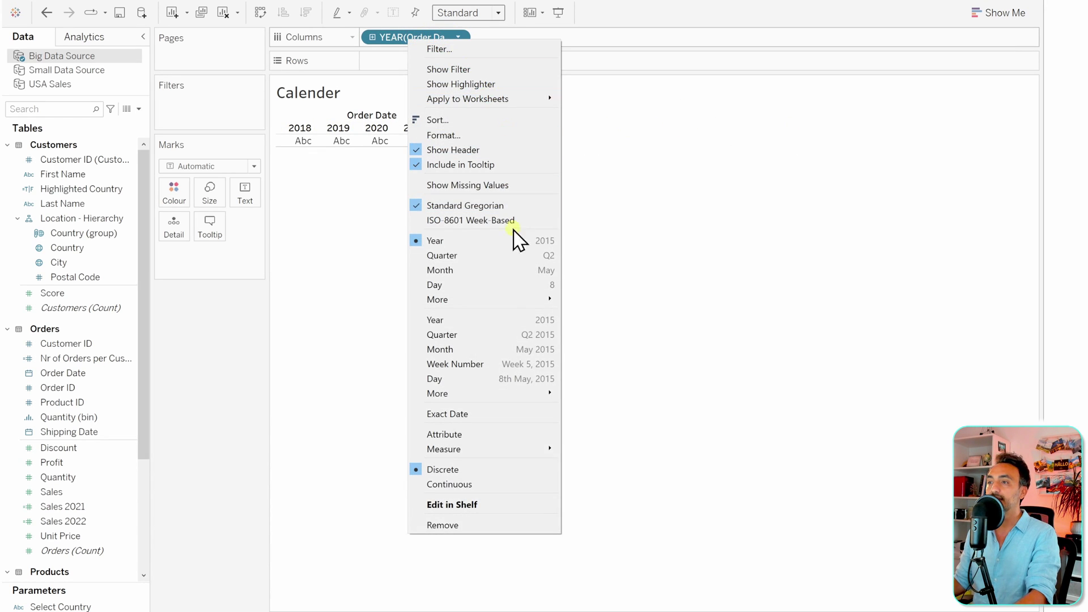
mouse_move(485, 297)
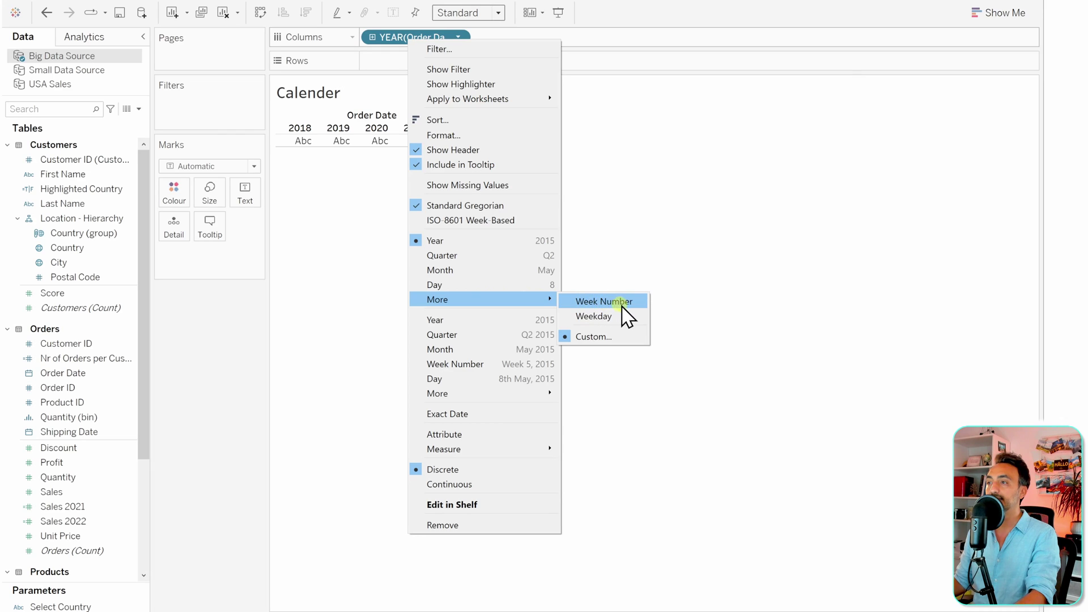
left_click(614, 321)
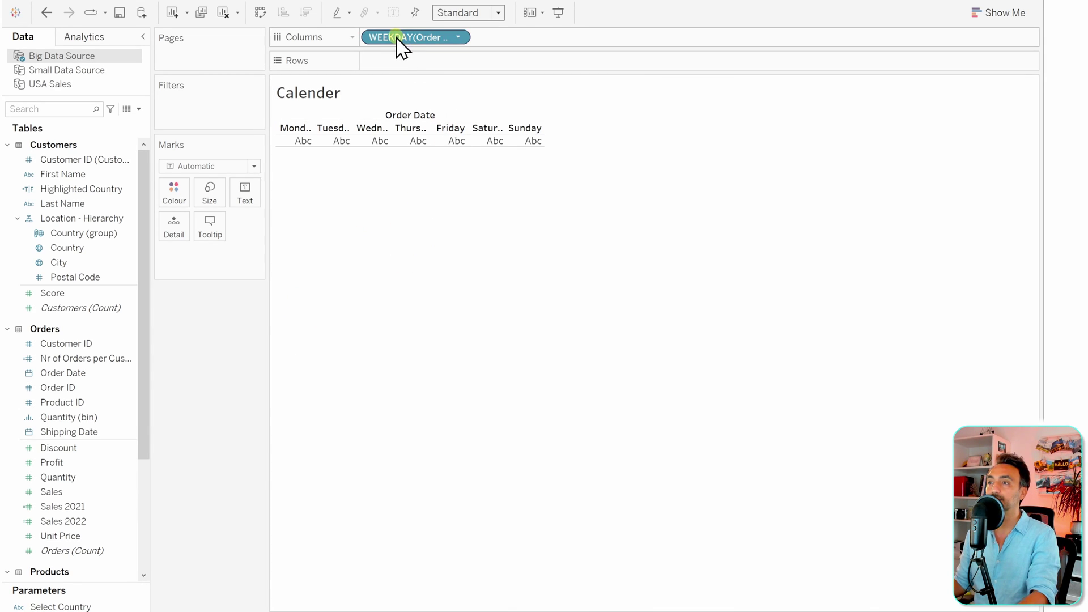
Copy the weekday Order Date field to the rows and set the copy's date part to Week Number
left_click_drag(396, 39, 404, 61)
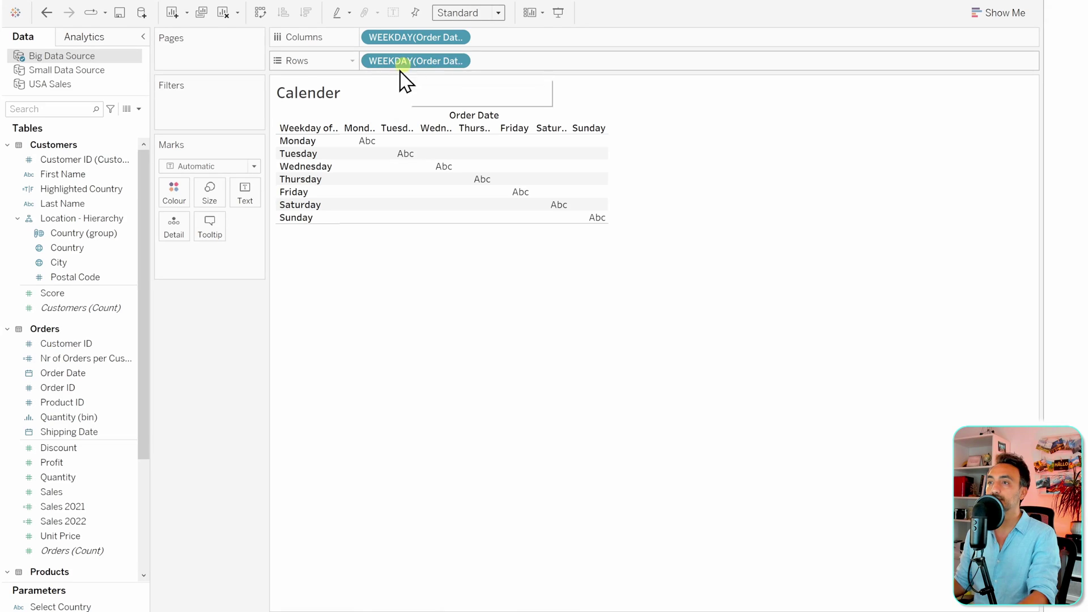
right_click(415, 61)
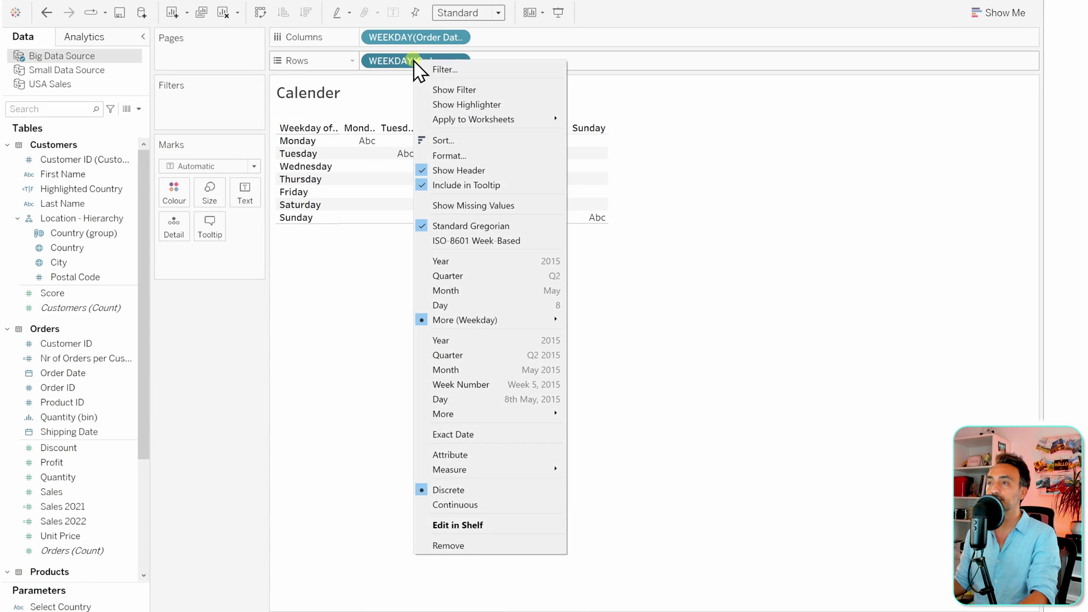
mouse_move(503, 330)
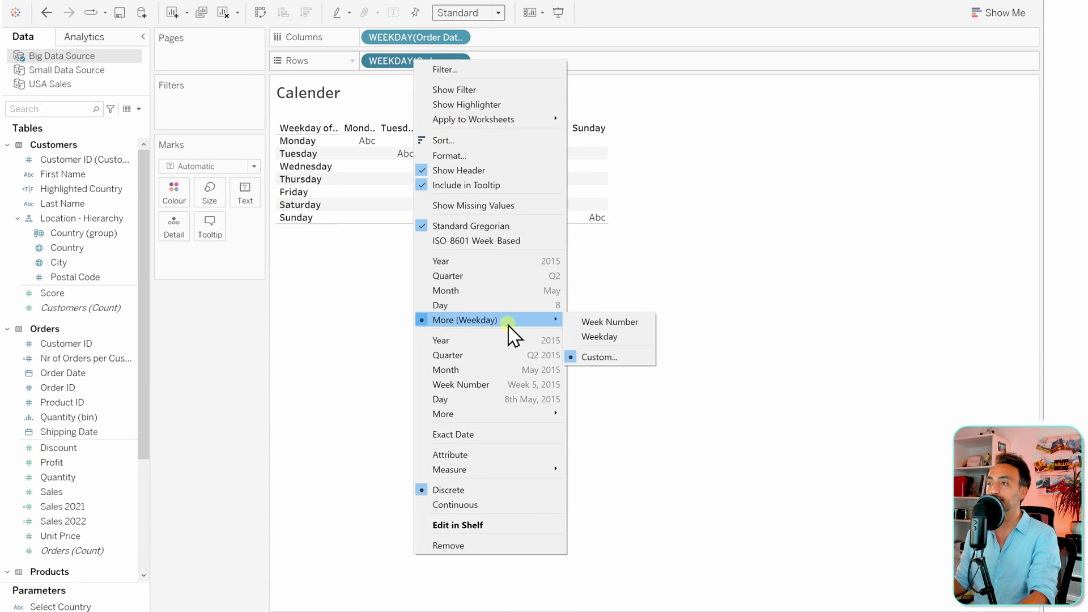
left_click(630, 324)
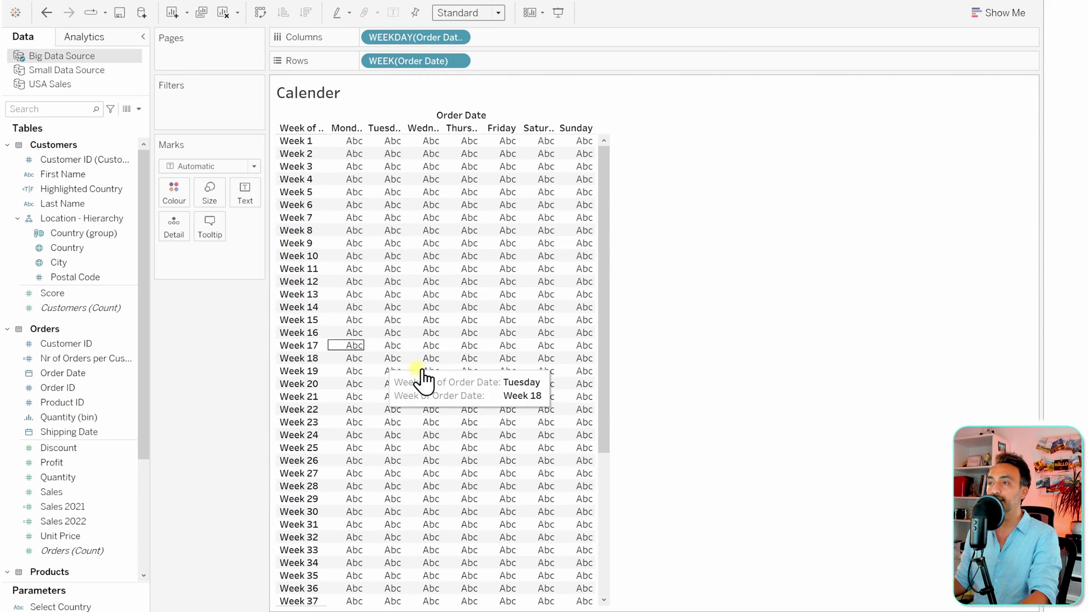
scroll(377, 289, "down", 5)
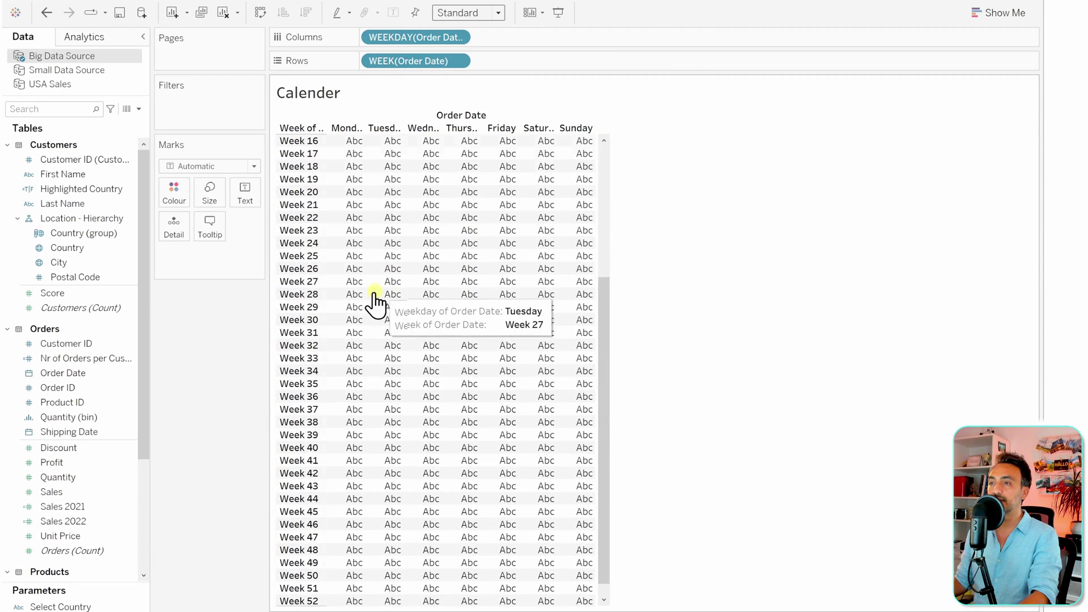
scroll(374, 300, "down", 1)
scroll(453, 354, "up", 5)
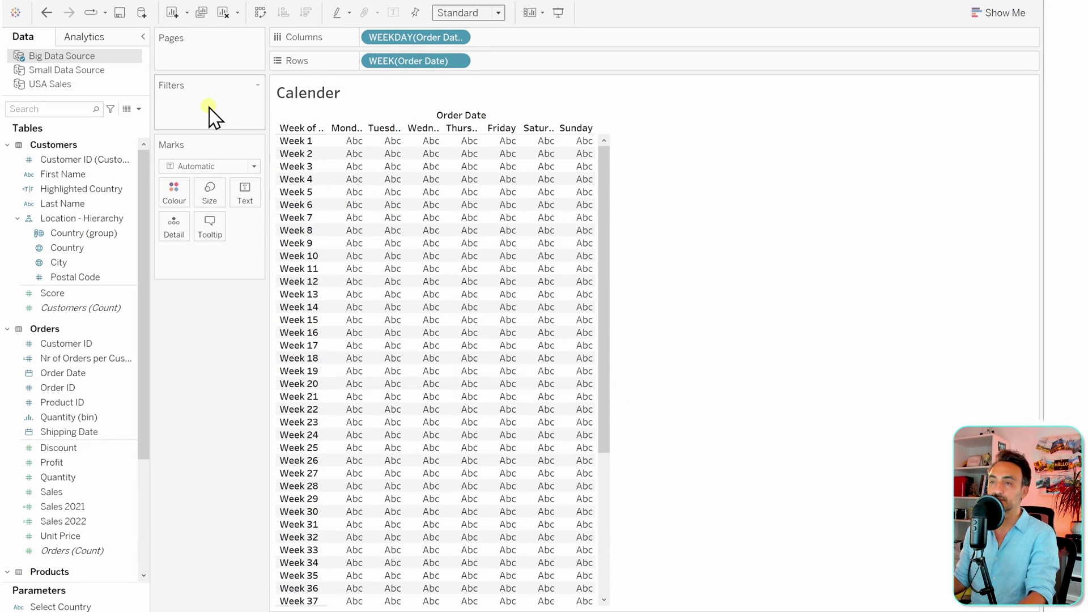
Filter the calendar sheet by the years of Order Date, keeping only 2022
left_click_drag(93, 374, 225, 111)
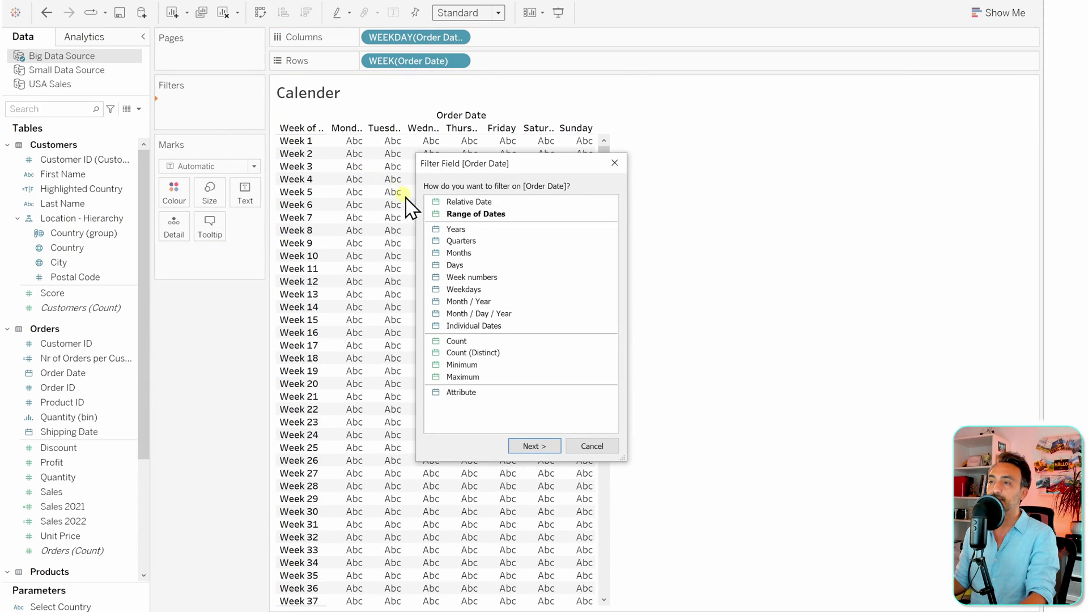
left_click(471, 230)
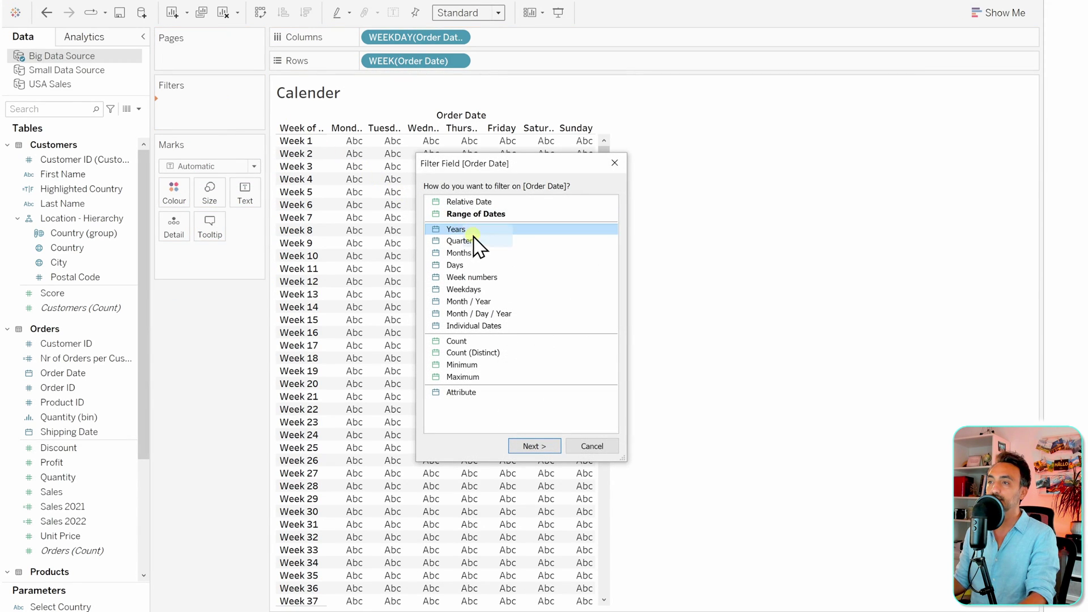
left_click(533, 446)
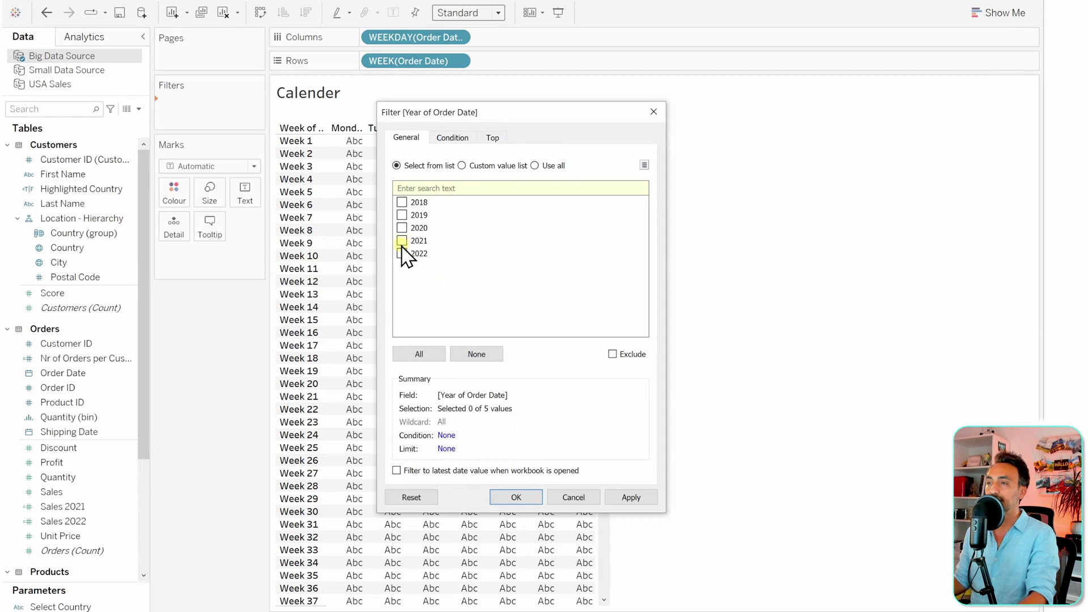
left_click(516, 496)
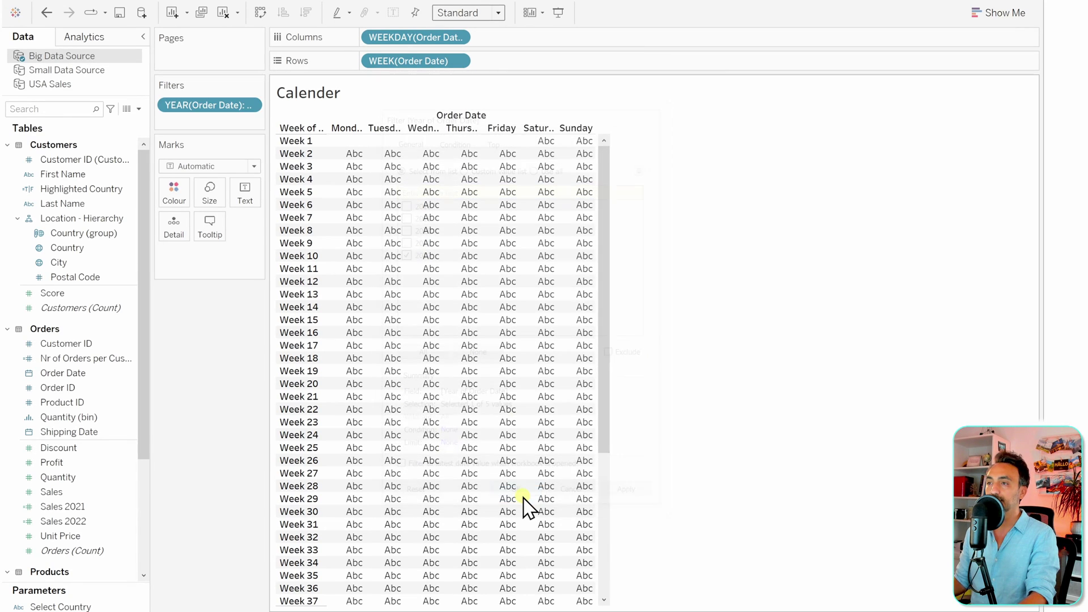
left_click(224, 113)
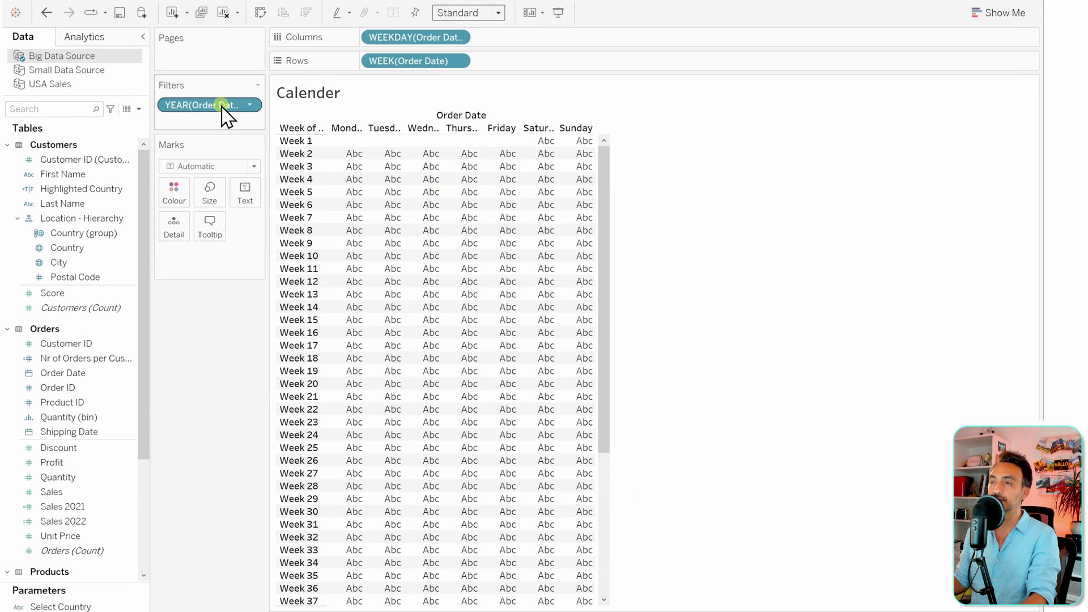
Show the Order Date year filter as a selectable control next to the calendar
right_click(239, 113)
left_click(284, 139)
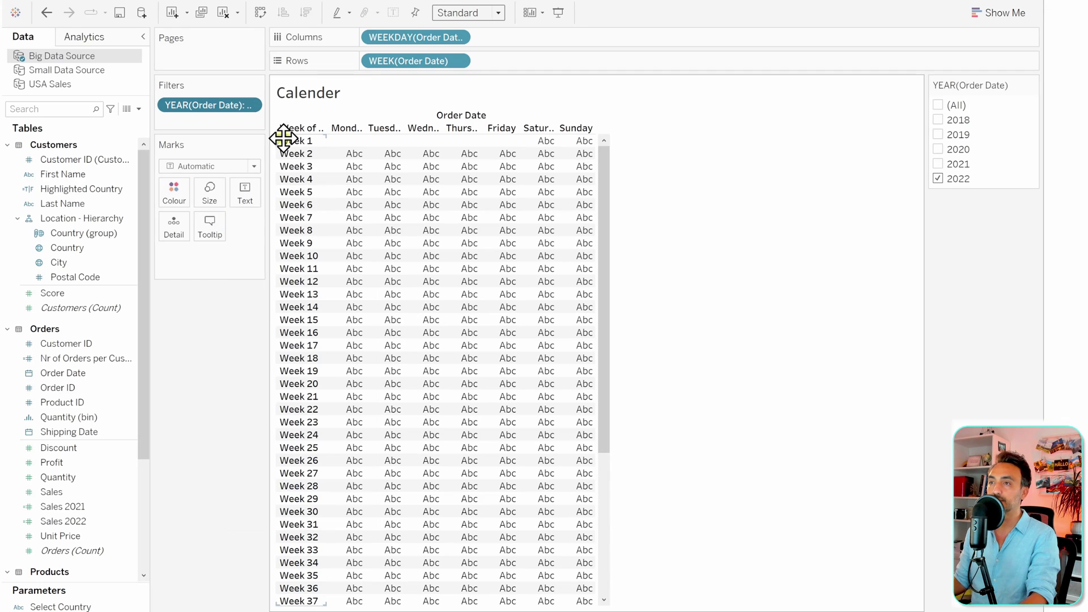
Filter the calendar by the months of Order Date, keeping only January, and show the month filter next to the view
left_click(102, 376)
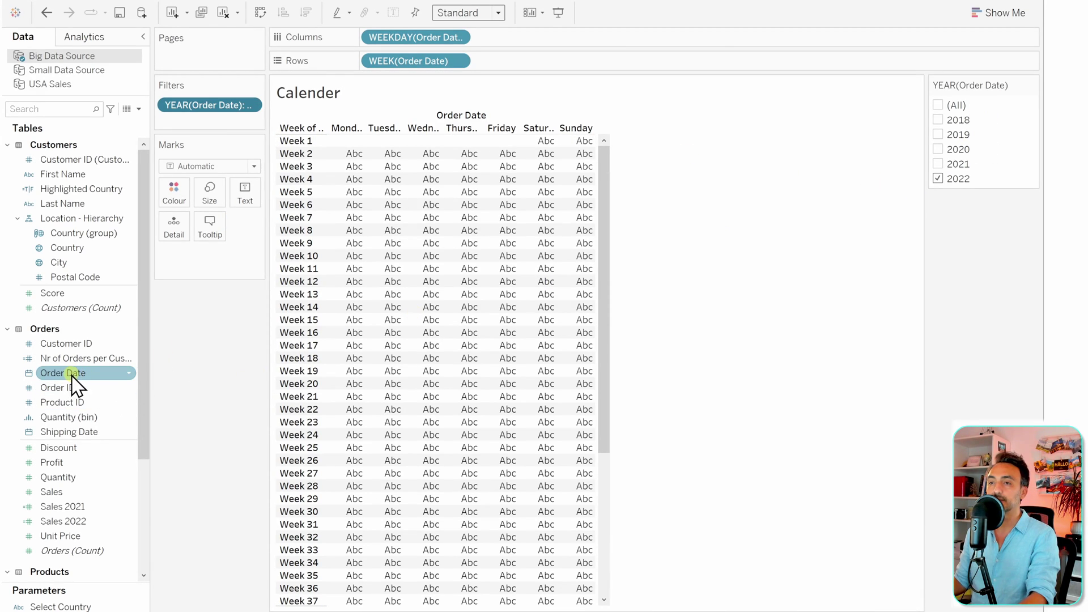
left_click_drag(73, 377, 214, 128)
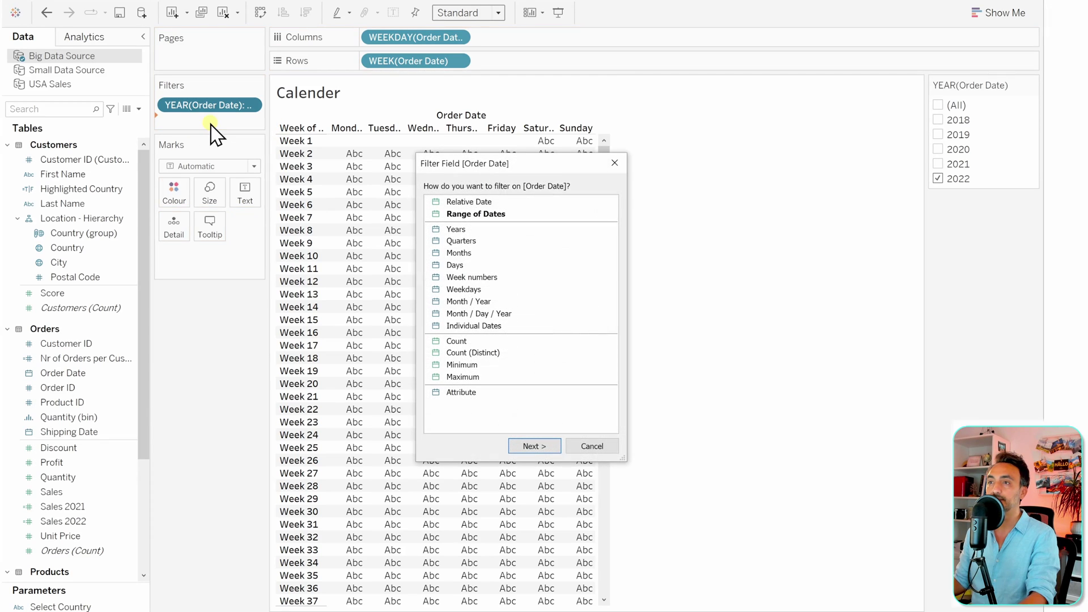
left_click(486, 253)
left_click(535, 447)
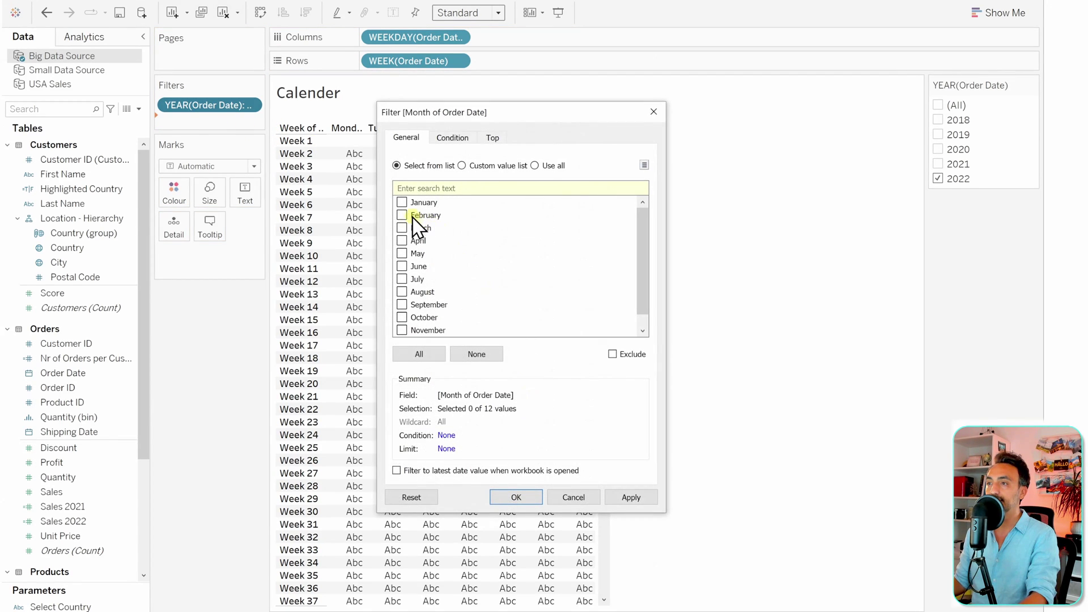
left_click(515, 497)
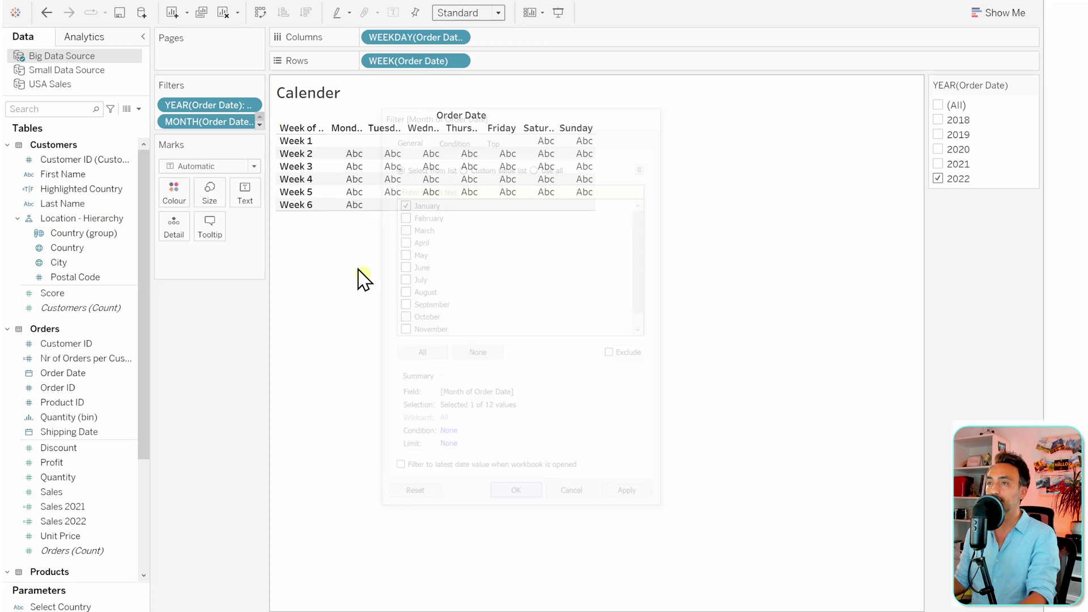
right_click(215, 122)
left_click(282, 164)
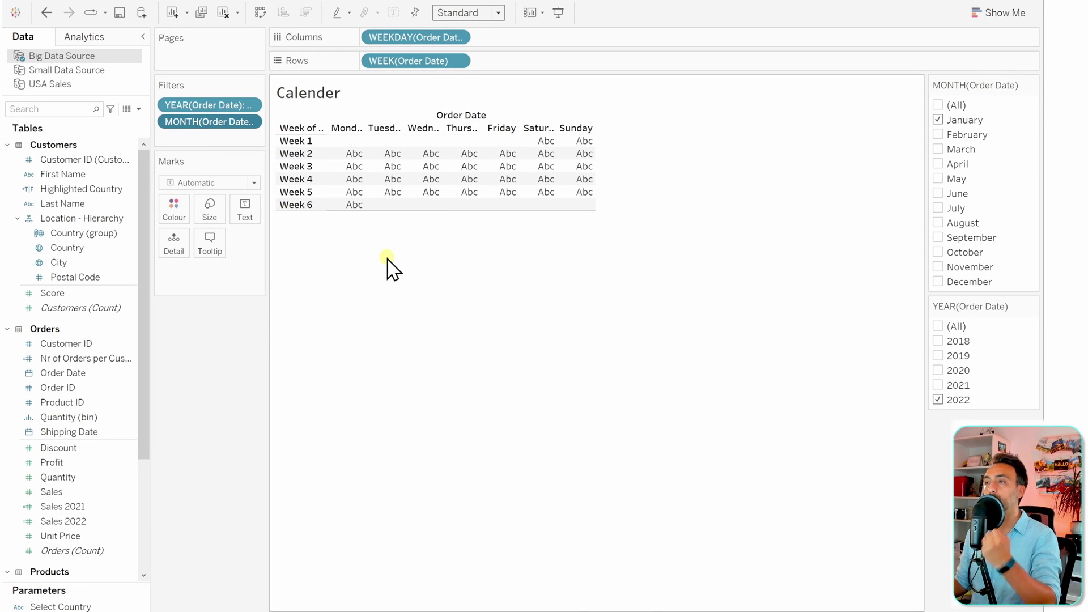
Fit the calendar to the entire view and colour its cells by the sum of Sales
left_click(467, 15)
left_click(473, 66)
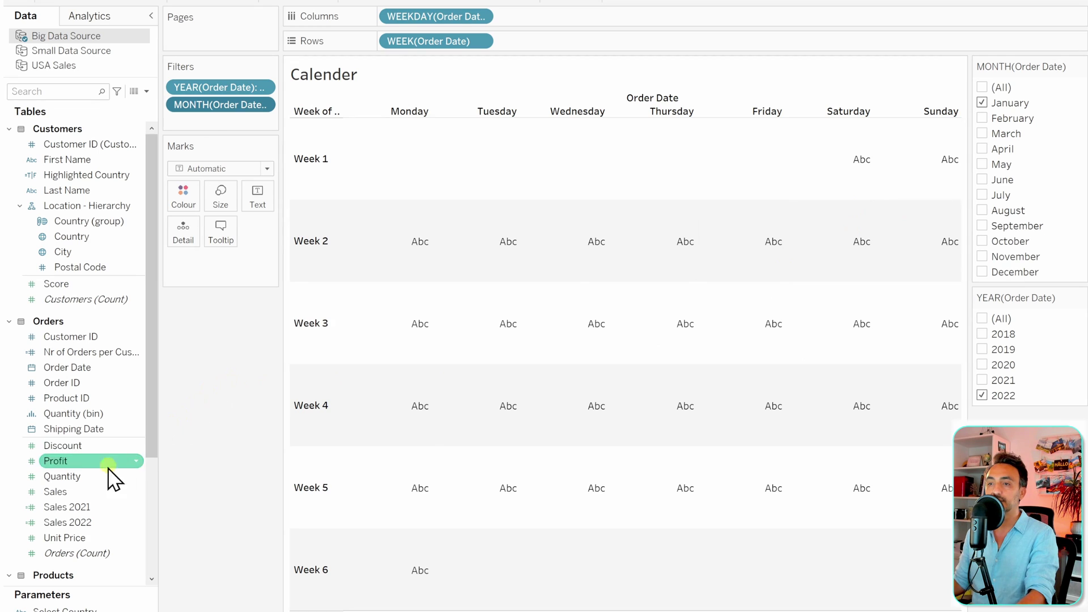
mouse_move(64, 499)
left_mouse_down()
mouse_move(113, 492)
mouse_move(187, 305)
mouse_move(161, 201)
mouse_move(192, 252)
left_mouse_up()
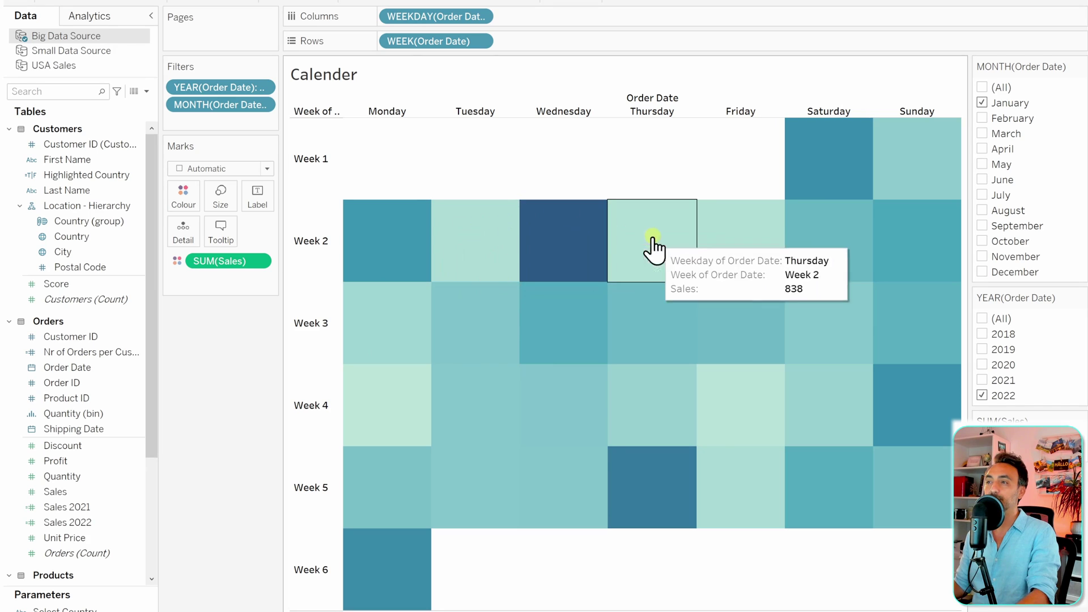
Add a white border around the calendar's coloured cells
left_click(191, 203)
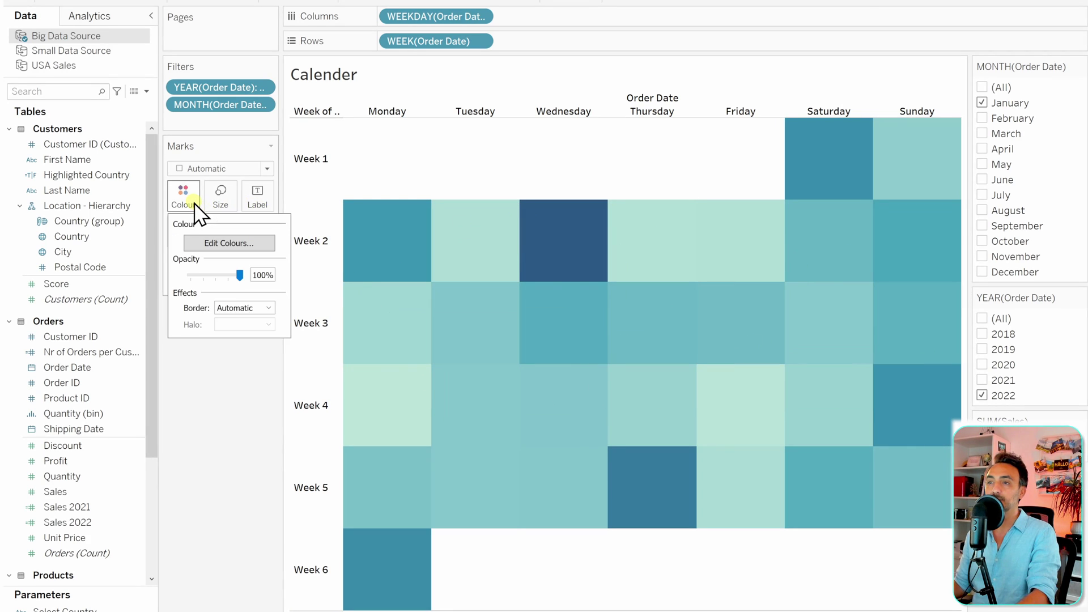
left_click(241, 310)
left_click(238, 358)
left_click(187, 375)
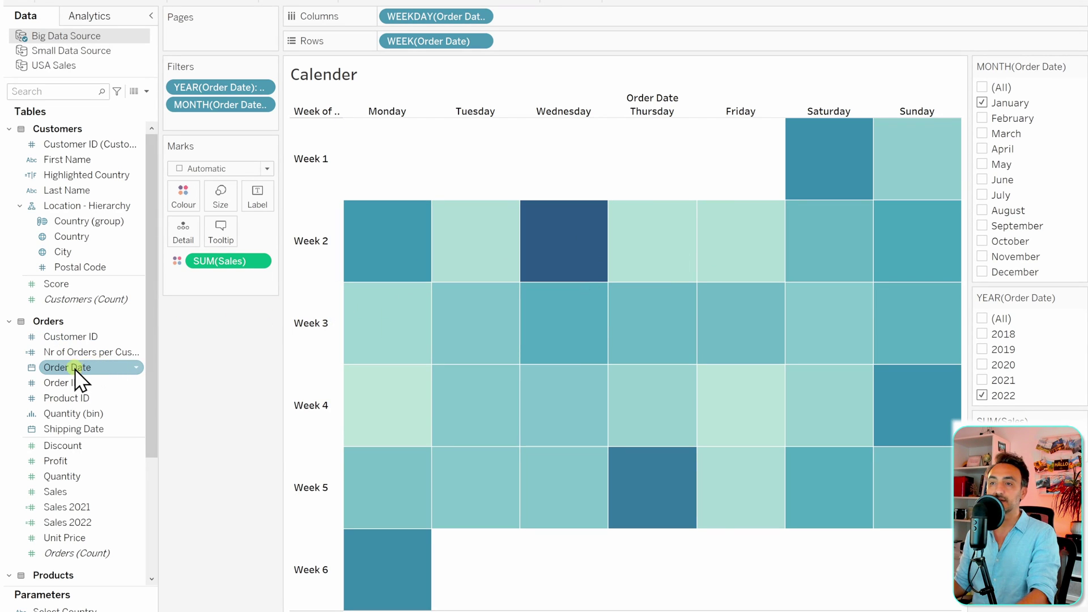
Label the calendar cells with Order Date and set the mark type to Square
left_click_drag(68, 368, 260, 207)
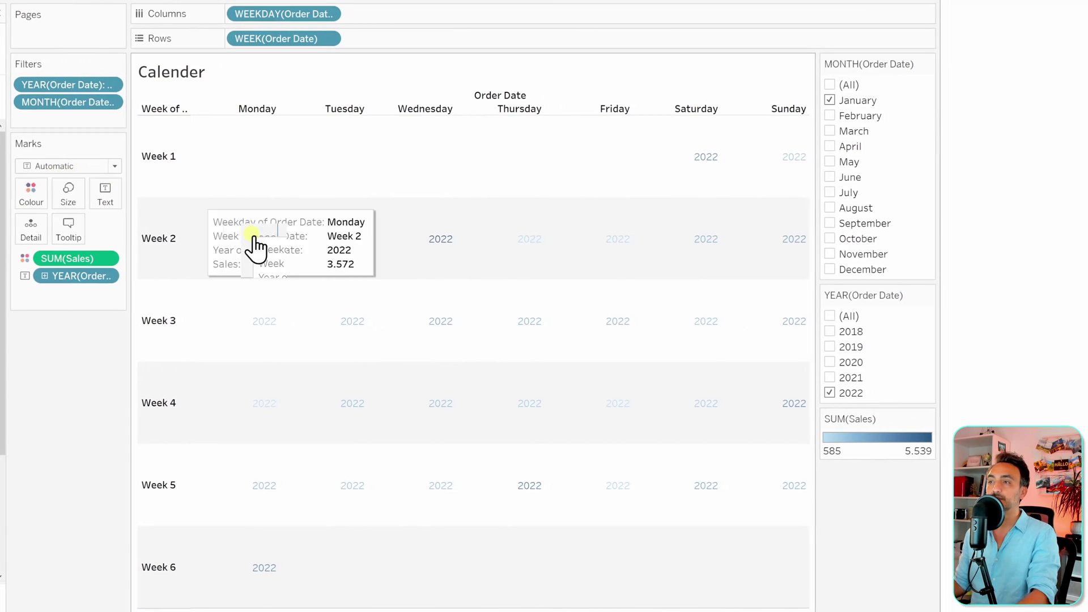
left_click(65, 166)
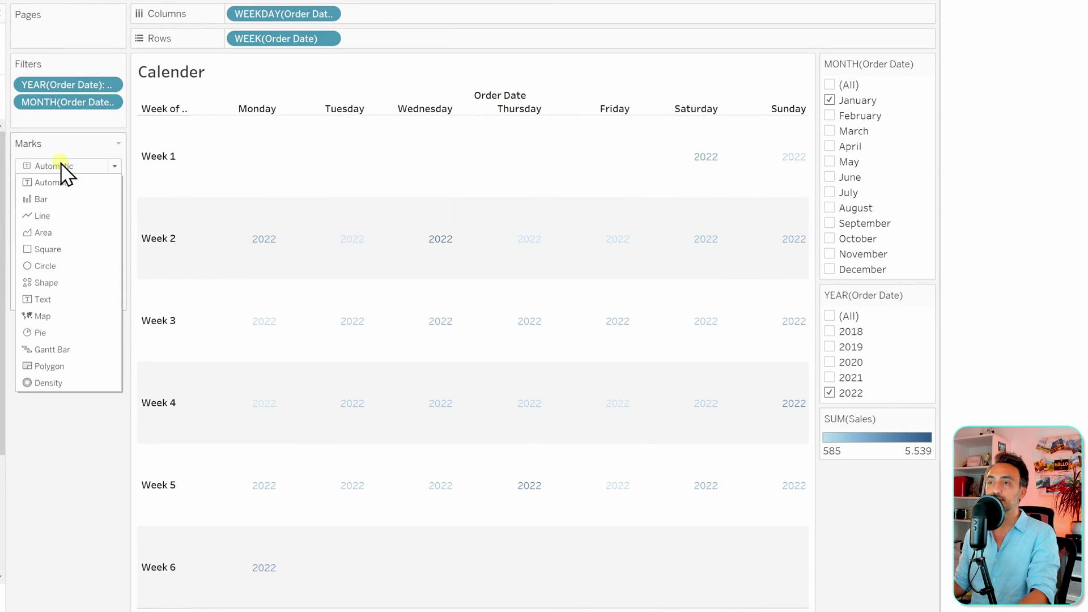
left_click(48, 249)
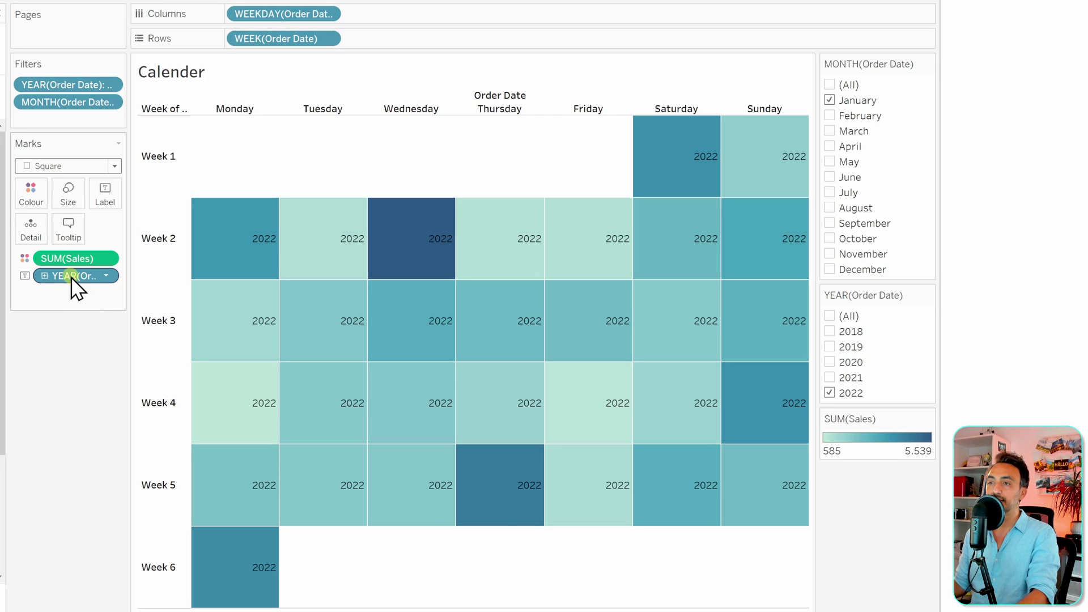
Set the date part of the Order Date label to Day so each cell carries its day number
right_click(62, 276)
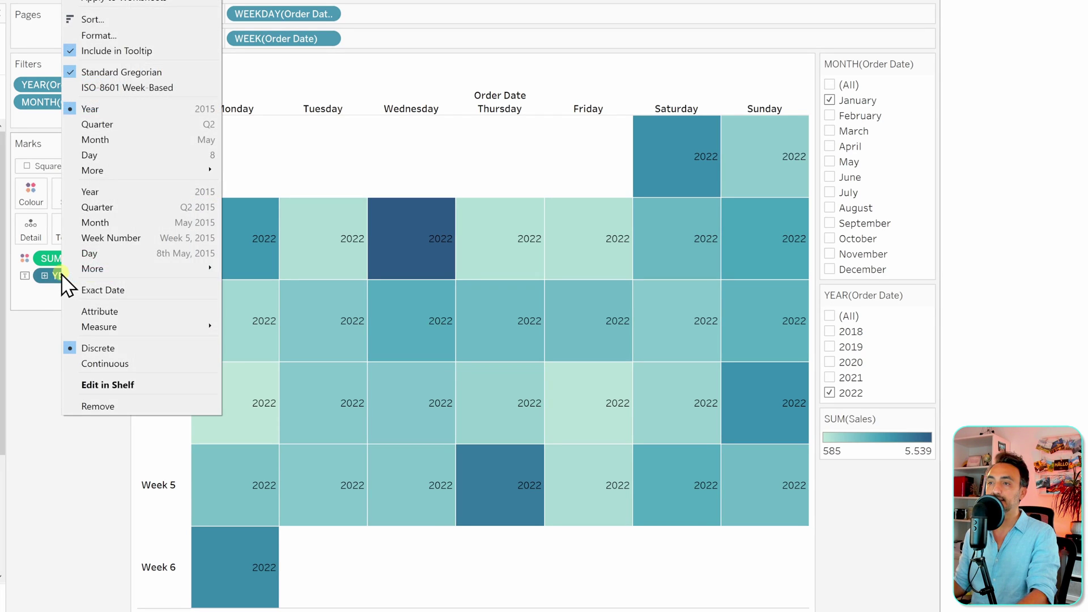
left_click(117, 155)
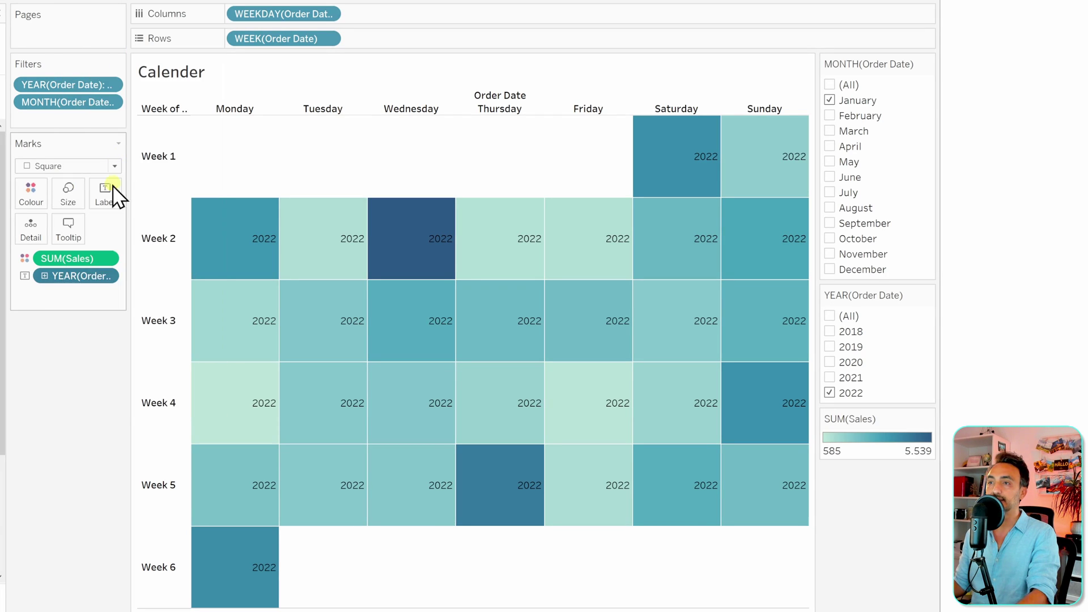
mouse_move(254, 256)
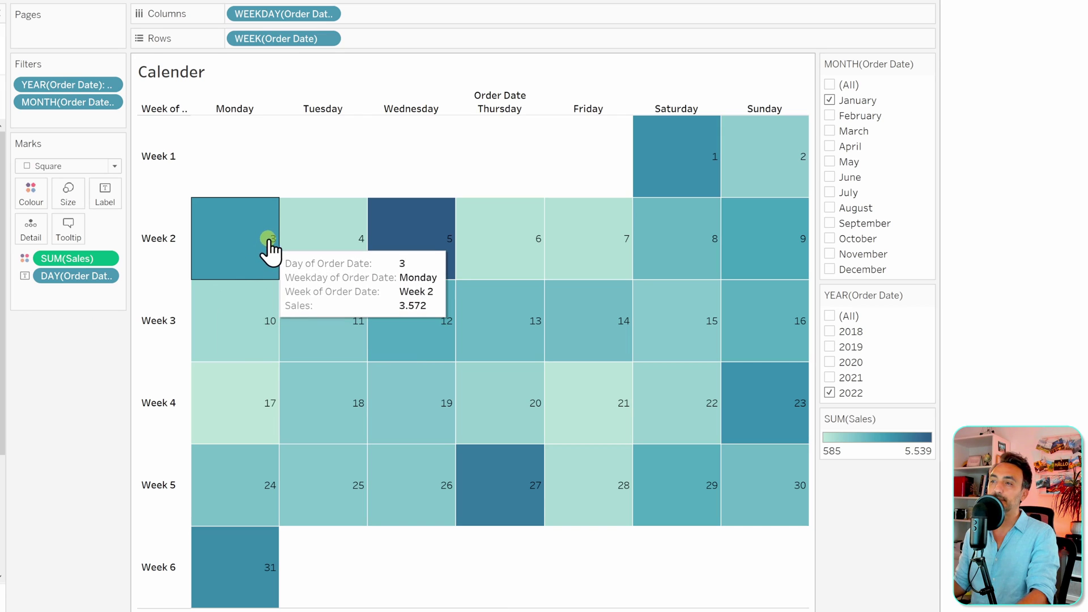
mouse_move(454, 238)
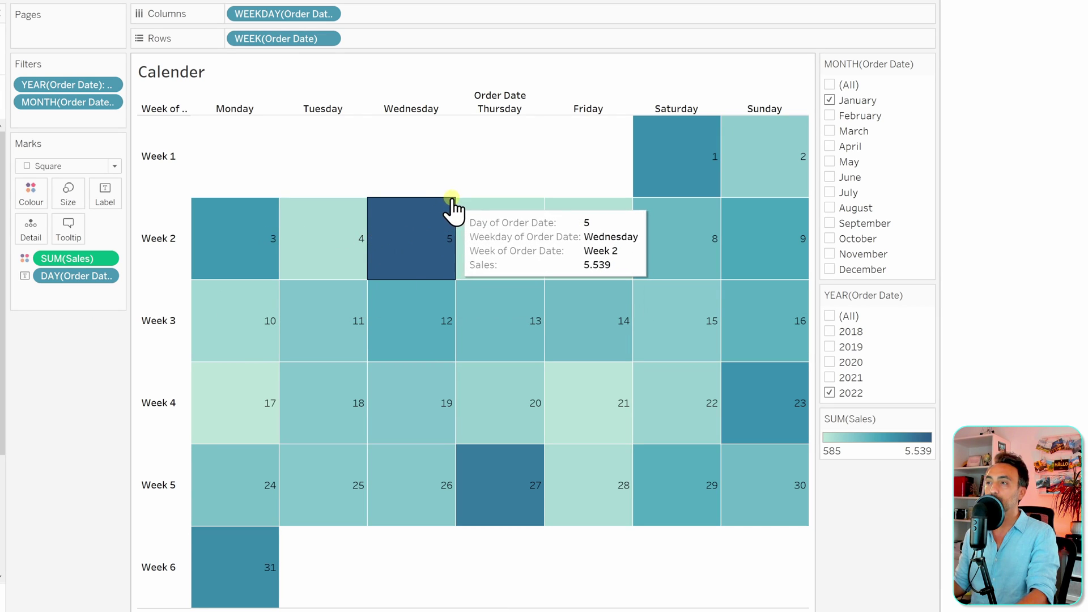
Align the day labels to the top right of the calendar cells
left_click(116, 198)
left_click(165, 302)
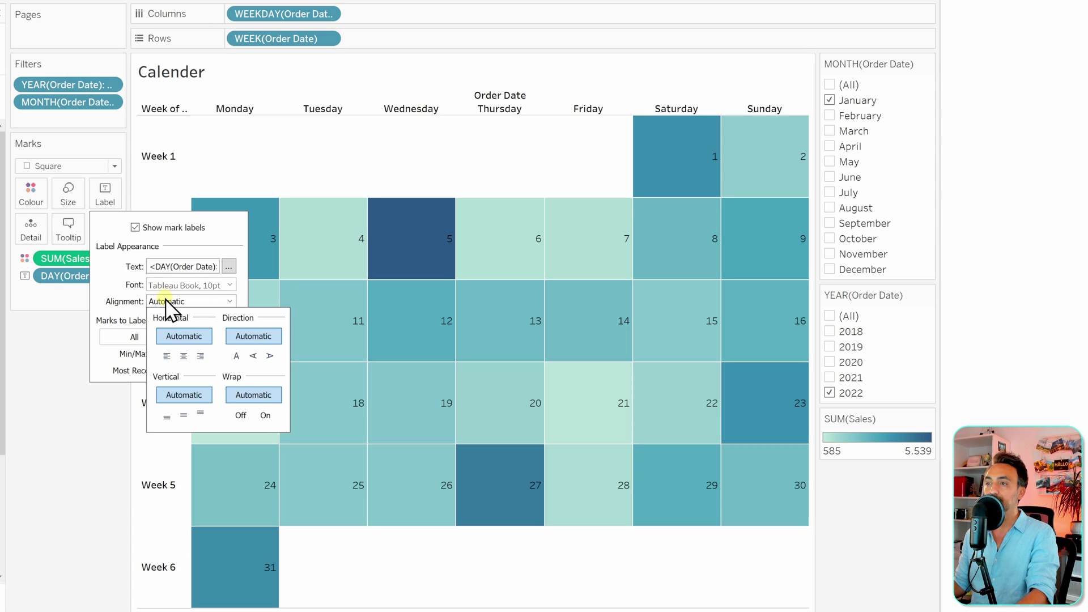
left_click(200, 356)
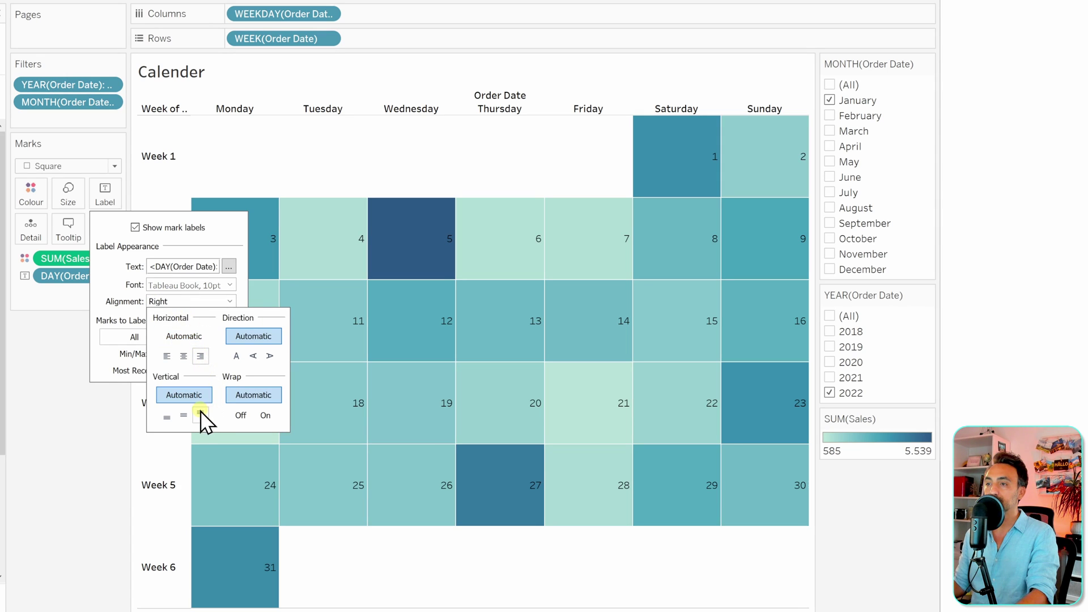
left_click(107, 413)
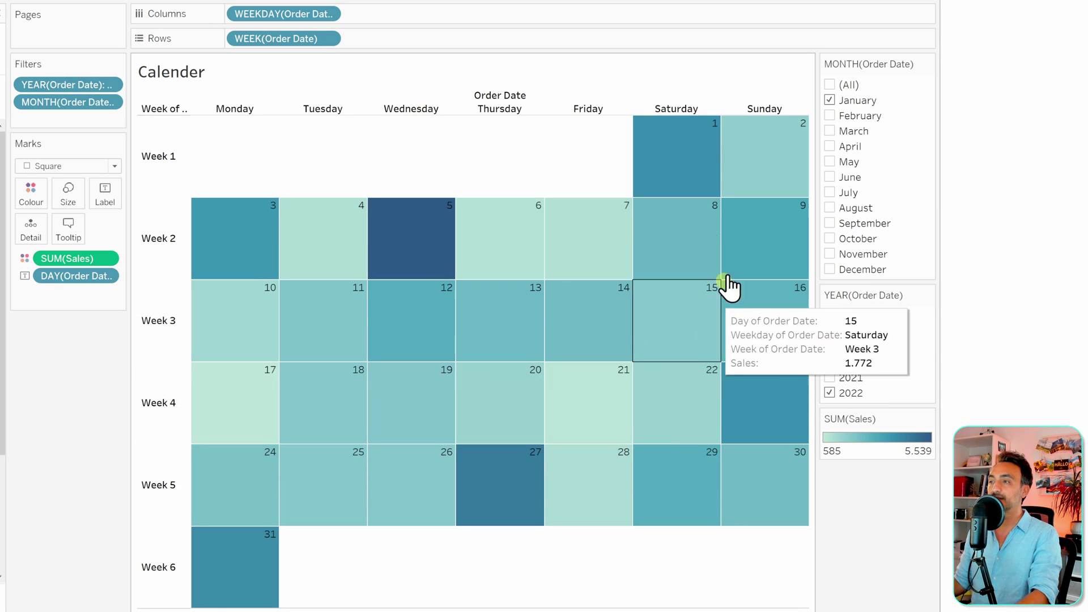
mouse_move(588, 431)
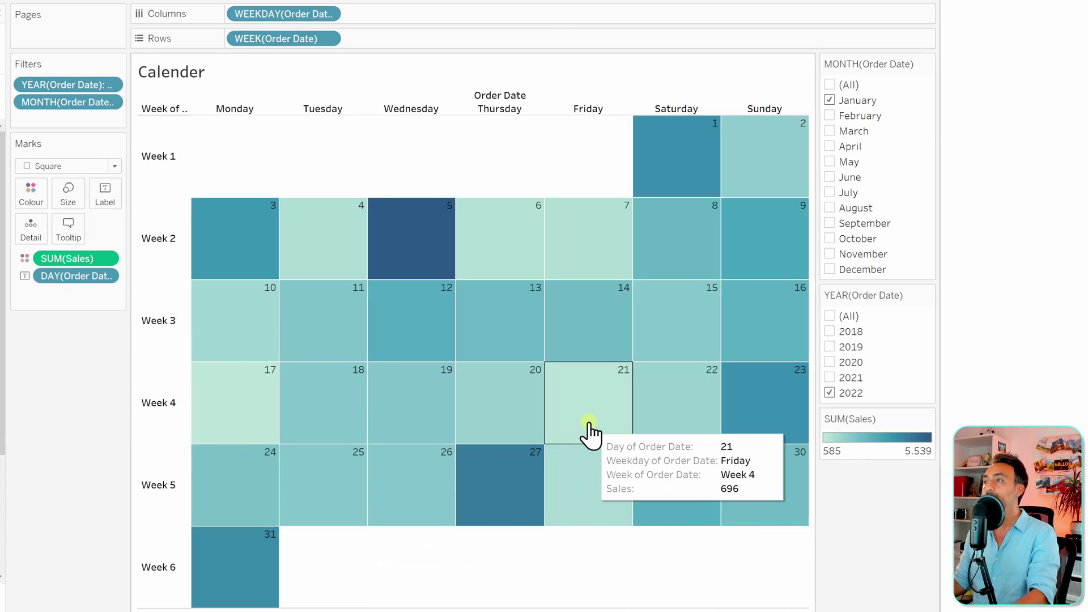
Switch the calendar's month filter from January to February and its year filter from 2022 to 2021
left_click(830, 102)
left_click(830, 116)
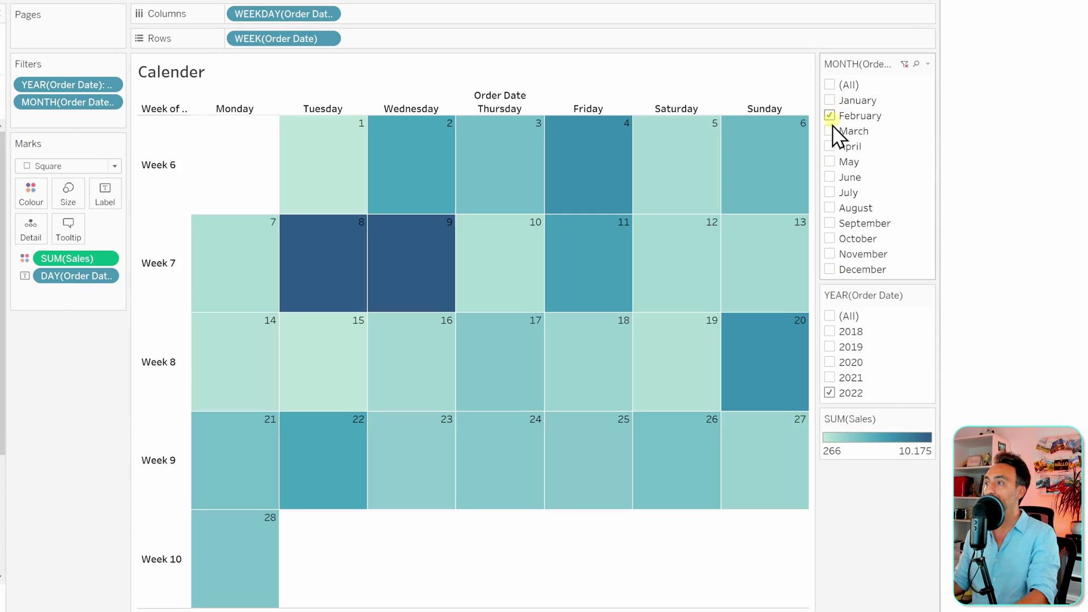
left_click(829, 378)
left_click(830, 394)
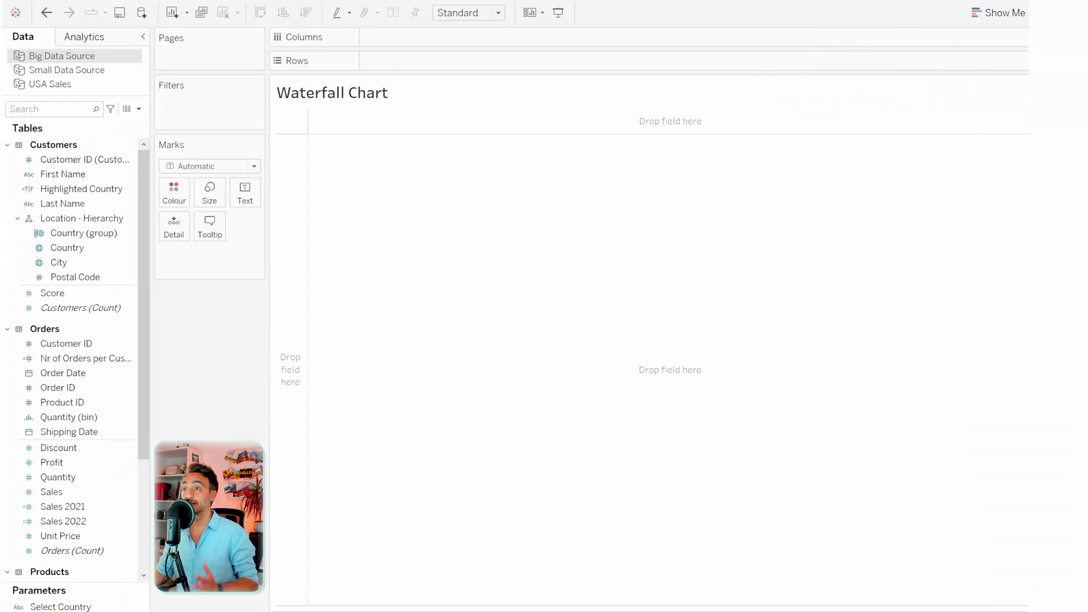
Place Sub Category on the columns and Profit on the rows of the Waterfall Chart sheet
left_click(121, 477)
scroll(119, 482, "down", 3)
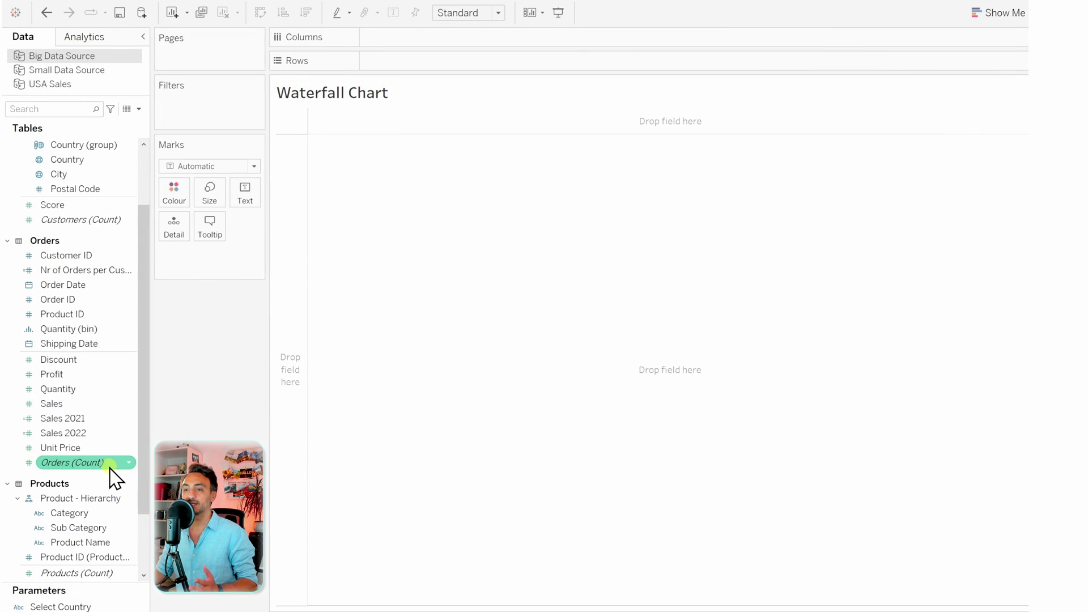
left_click_drag(99, 536, 408, 45)
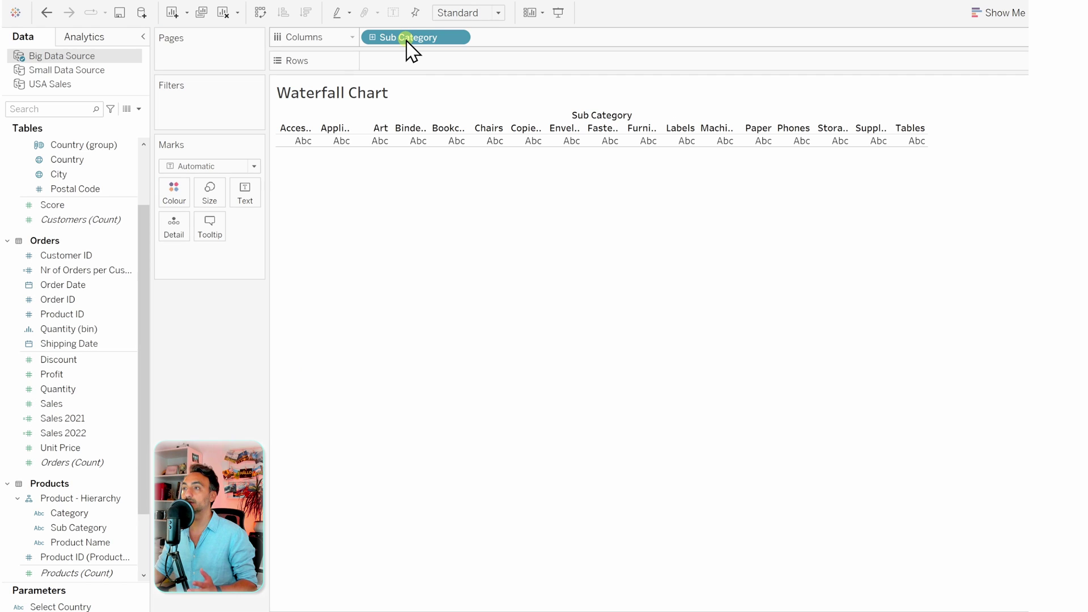
left_click(63, 374)
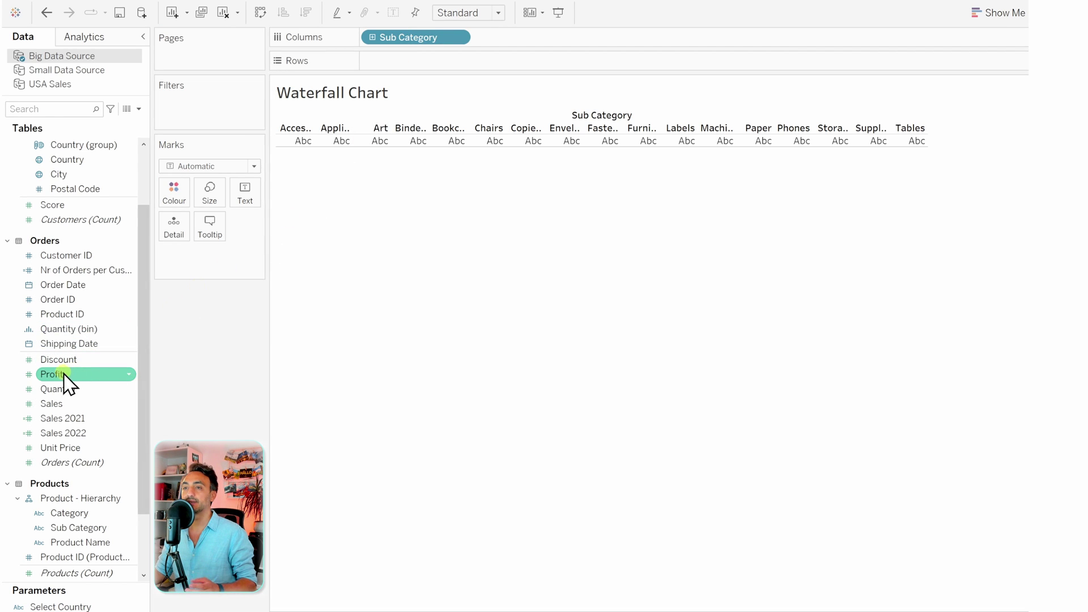
left_click_drag(61, 375, 401, 65)
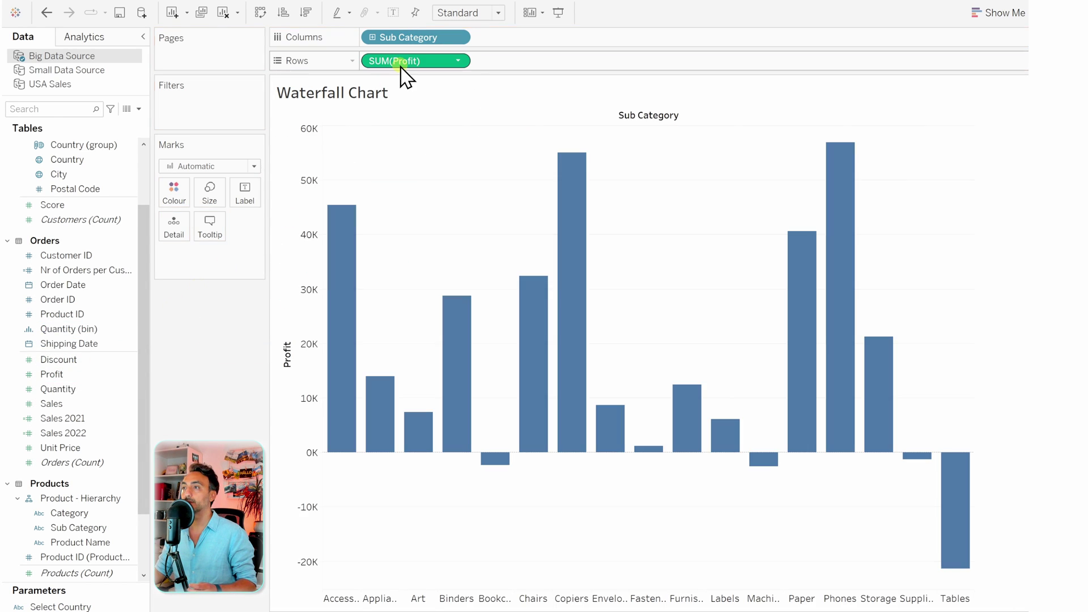
Fit the waterfall chart to the entire view and apply a Running Total quick table calculation to Profit
left_click(498, 13)
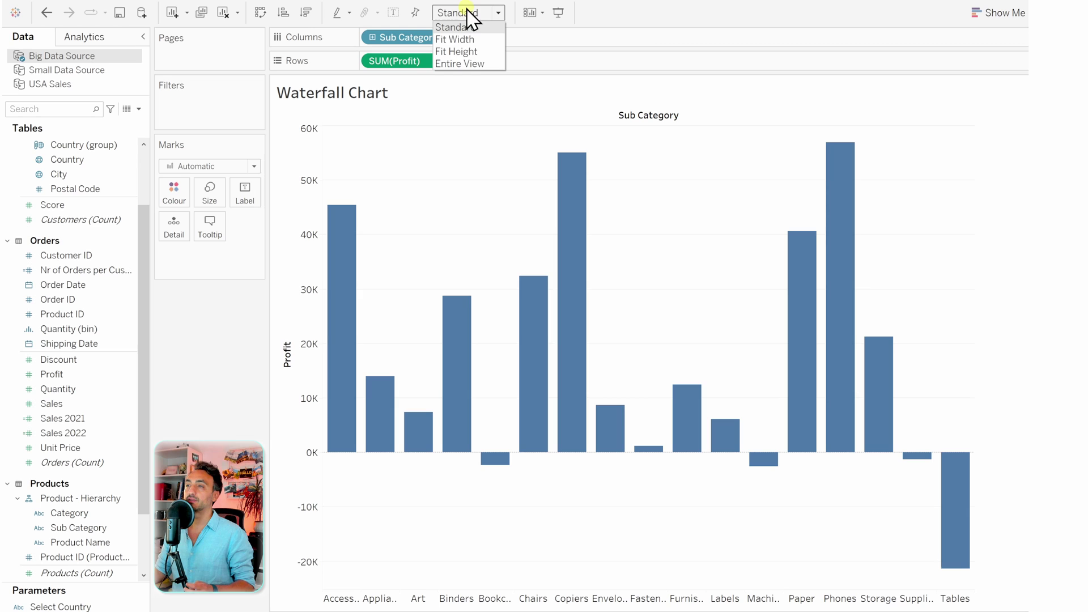
left_click(483, 66)
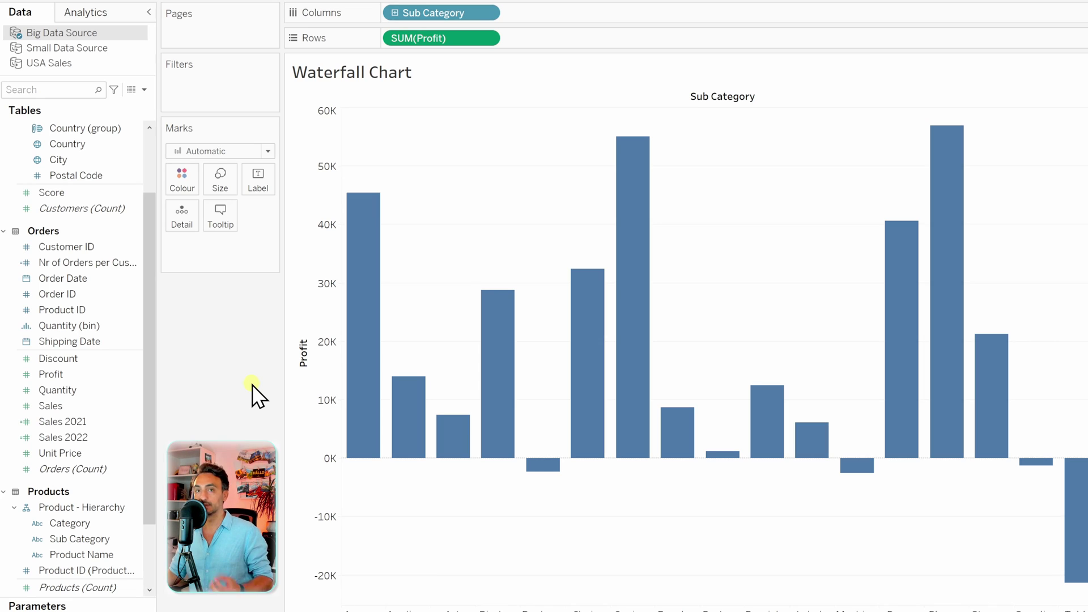
right_click(419, 37)
mouse_move(512, 291)
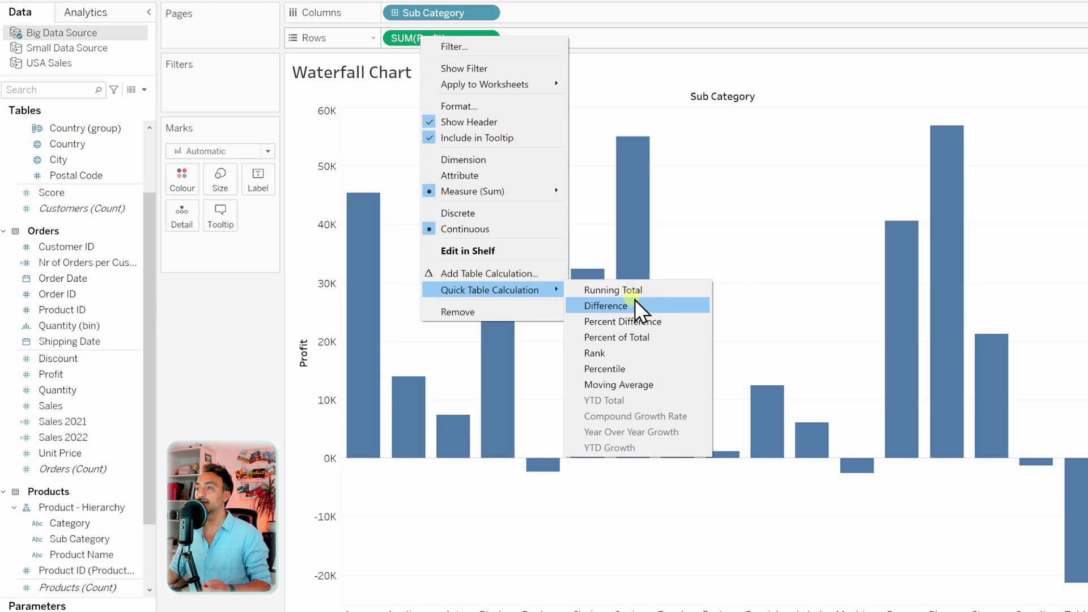
left_click(664, 290)
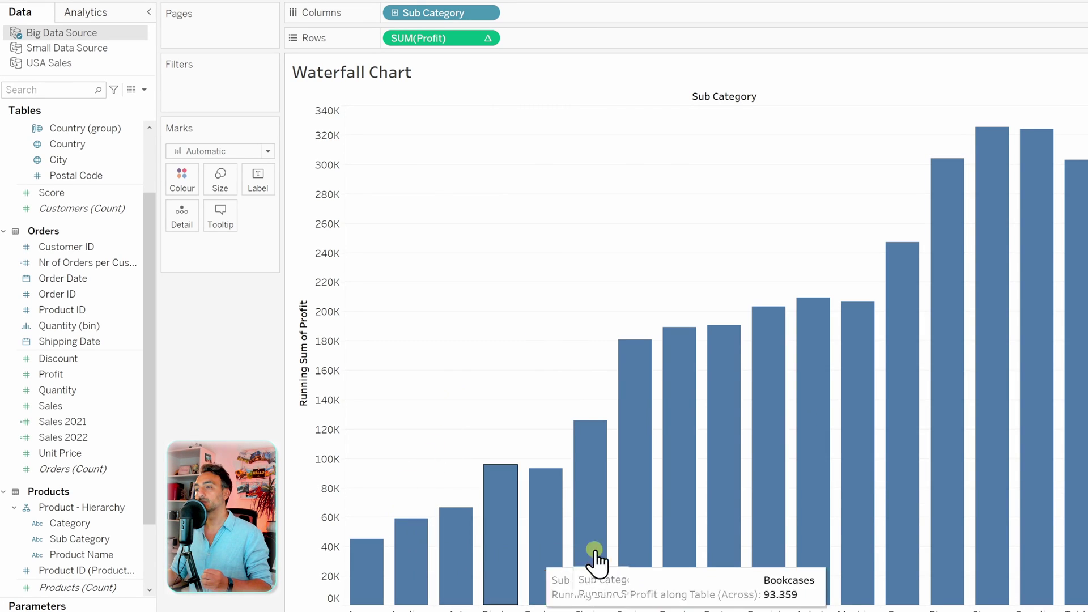
Change the waterfall chart's mark type to Gantt Bar and size the bars by Profit
left_click(243, 151)
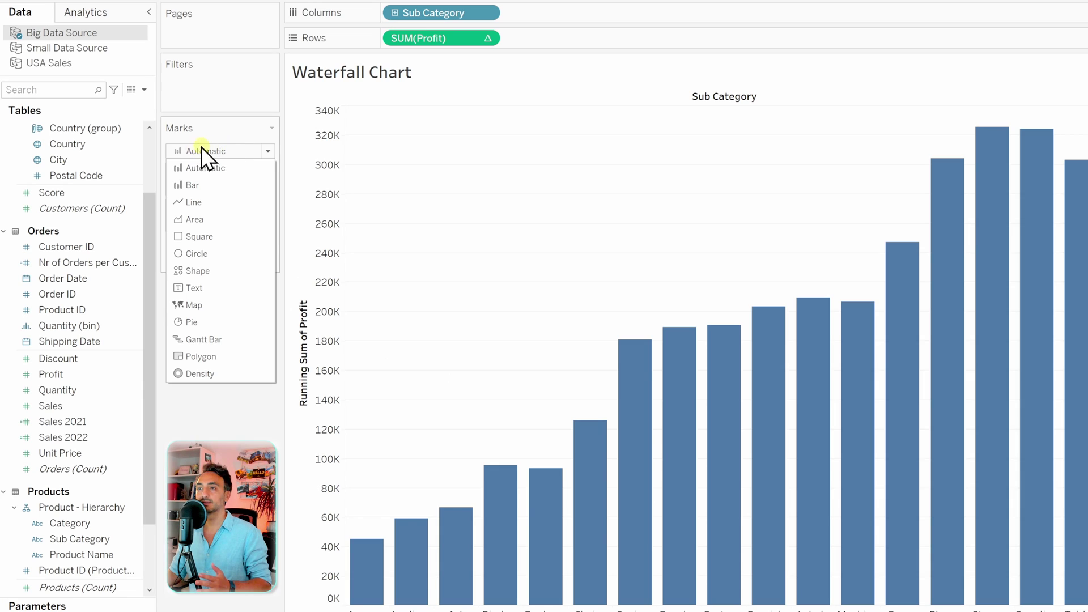
left_click(245, 346)
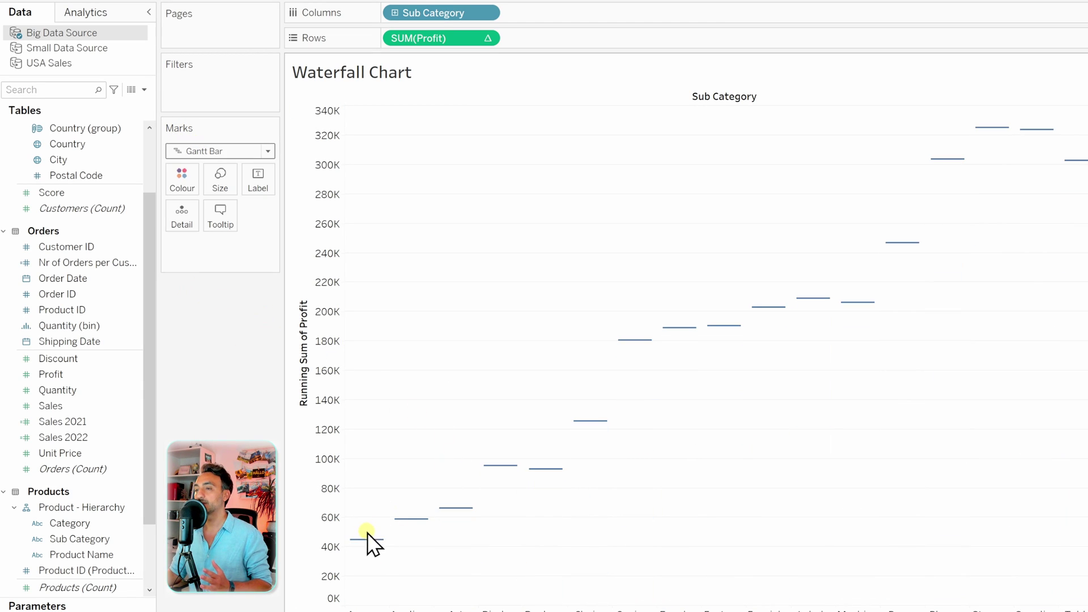
mouse_move(642, 343)
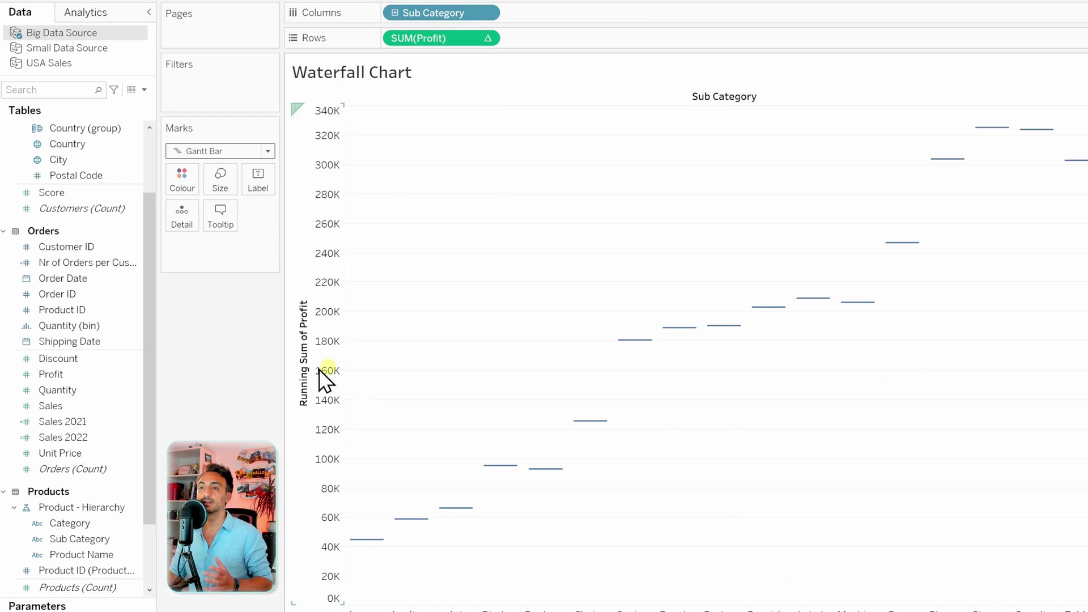
left_click_drag(69, 378, 224, 182)
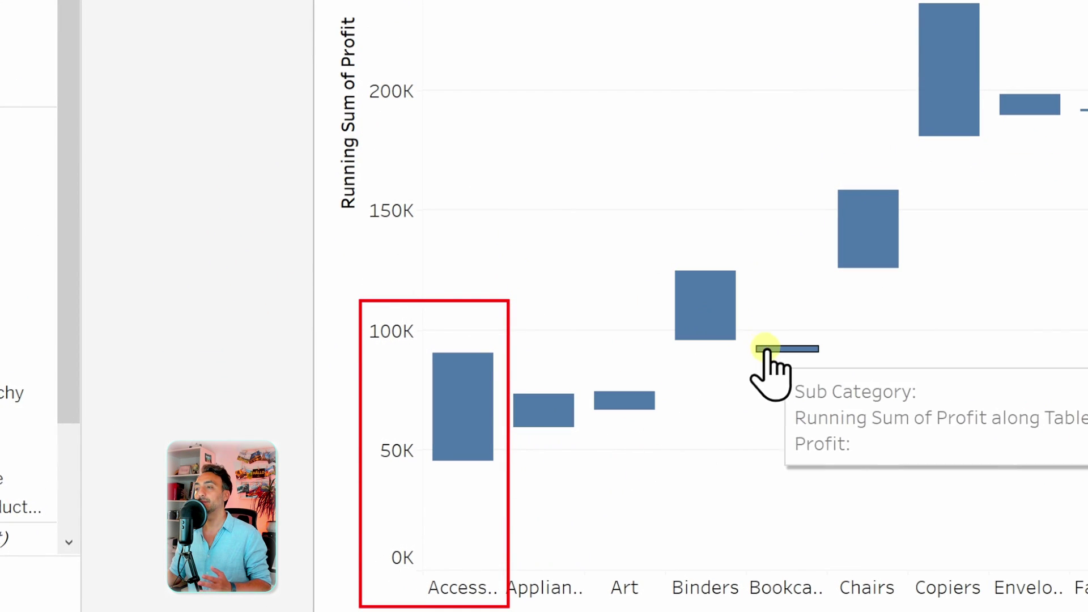
Change the waterfall bars' size expression to -SUM([Profit]) and colour the bars by Profit
mouse_move(491, 385)
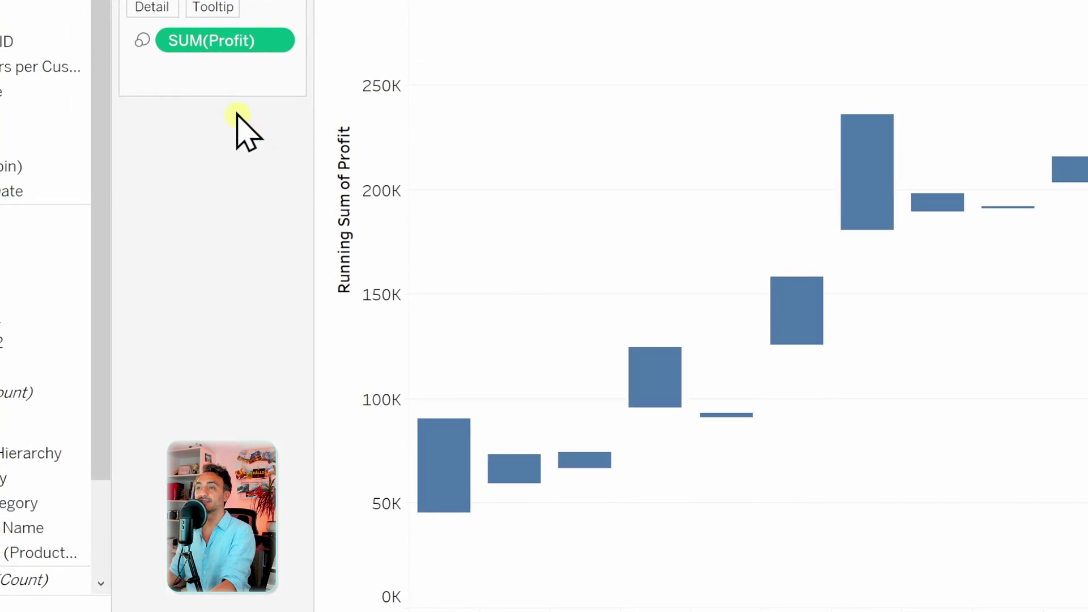
double_click(192, 43)
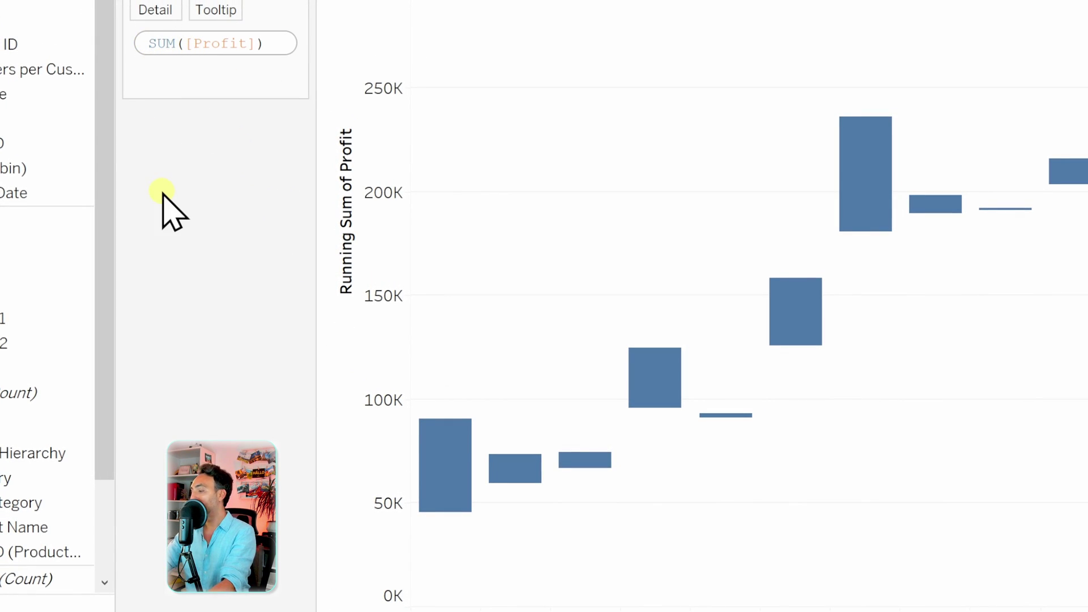
type("-")
key("Return")
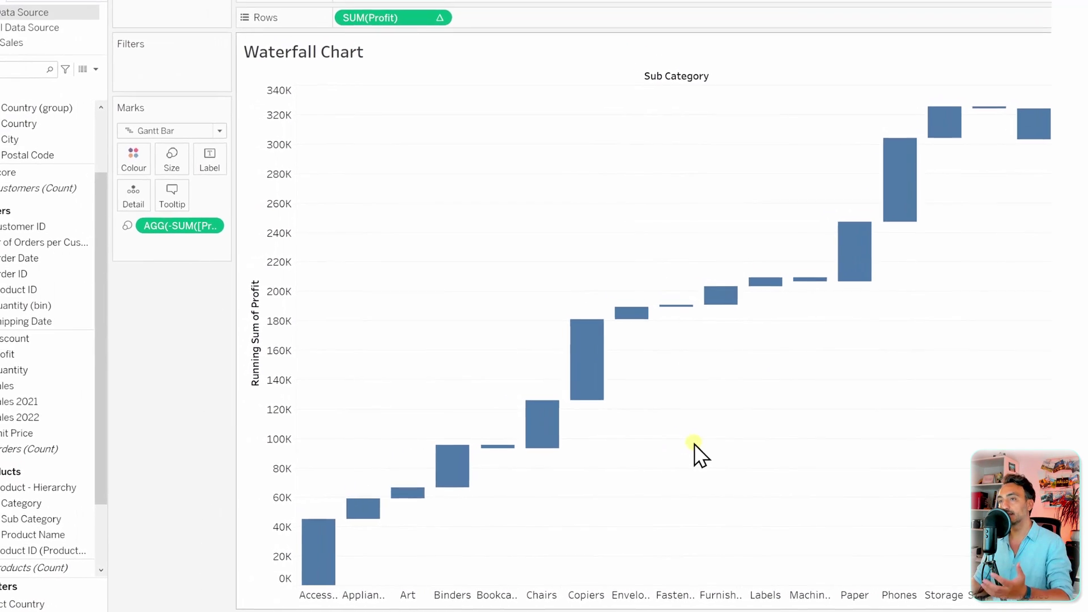
left_click_drag(9, 354, 177, 173)
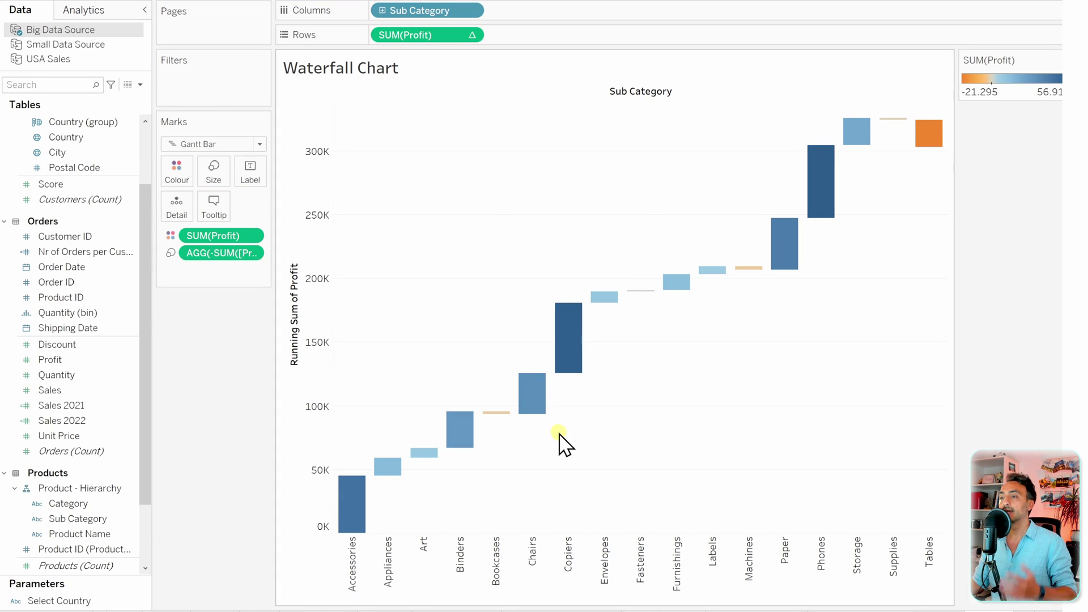
Set the Profit colours to a stepped palette of 2 steps centred at 0
mouse_move(543, 410)
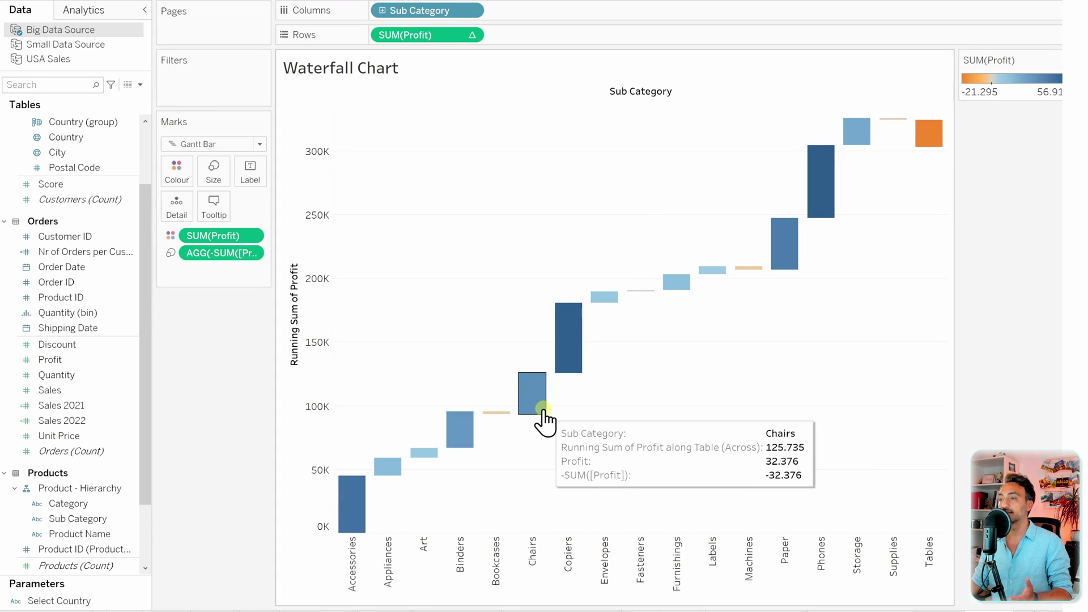
mouse_move(566, 374)
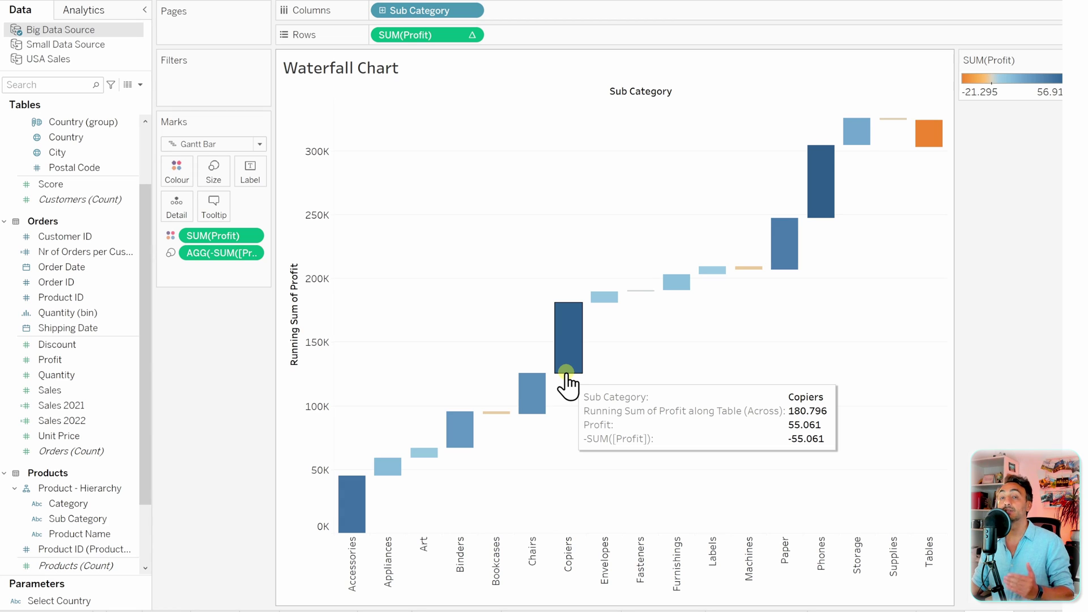
left_click(182, 187)
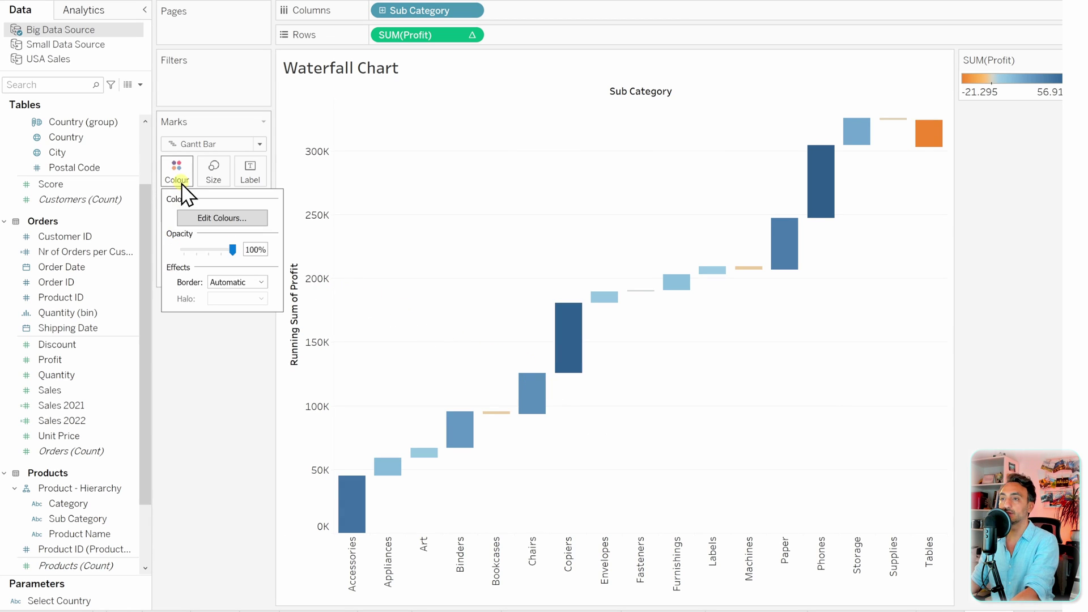
left_click(219, 218)
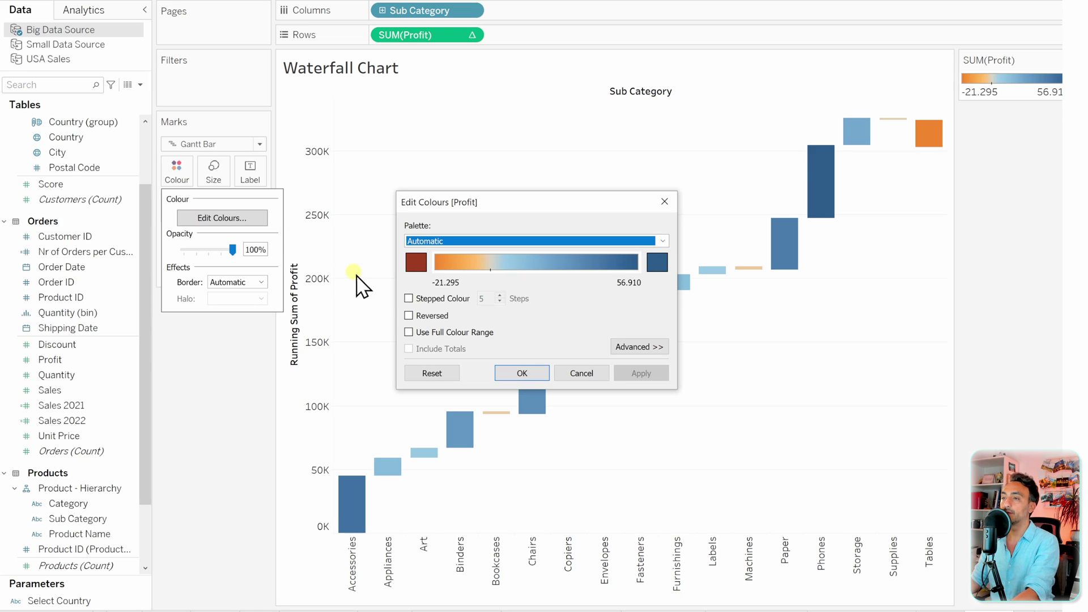
left_click(408, 298)
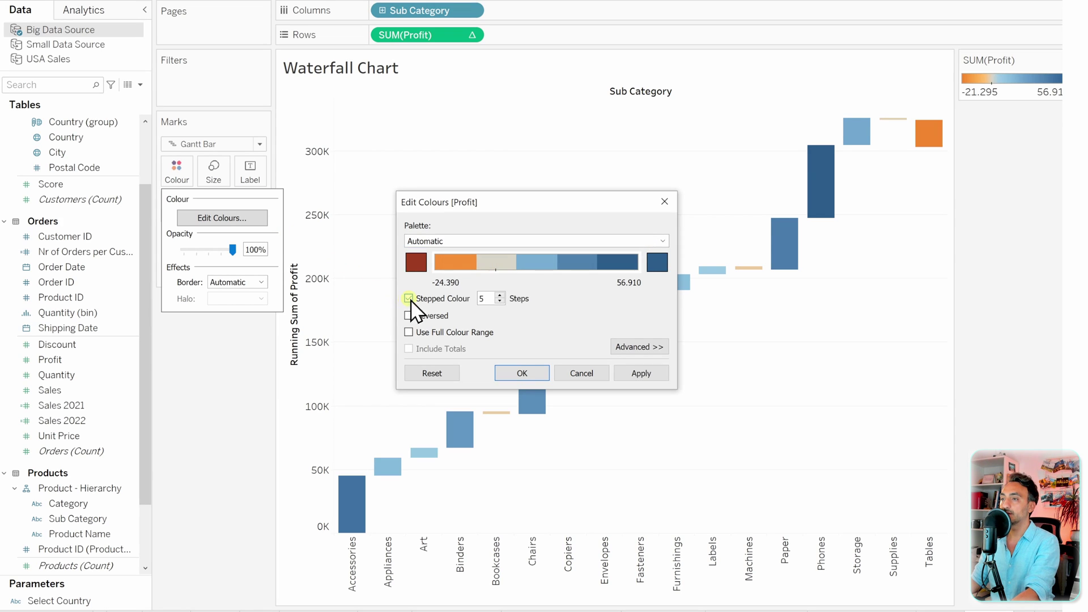
left_click(499, 301)
left_click(499, 302)
left_click(499, 302)
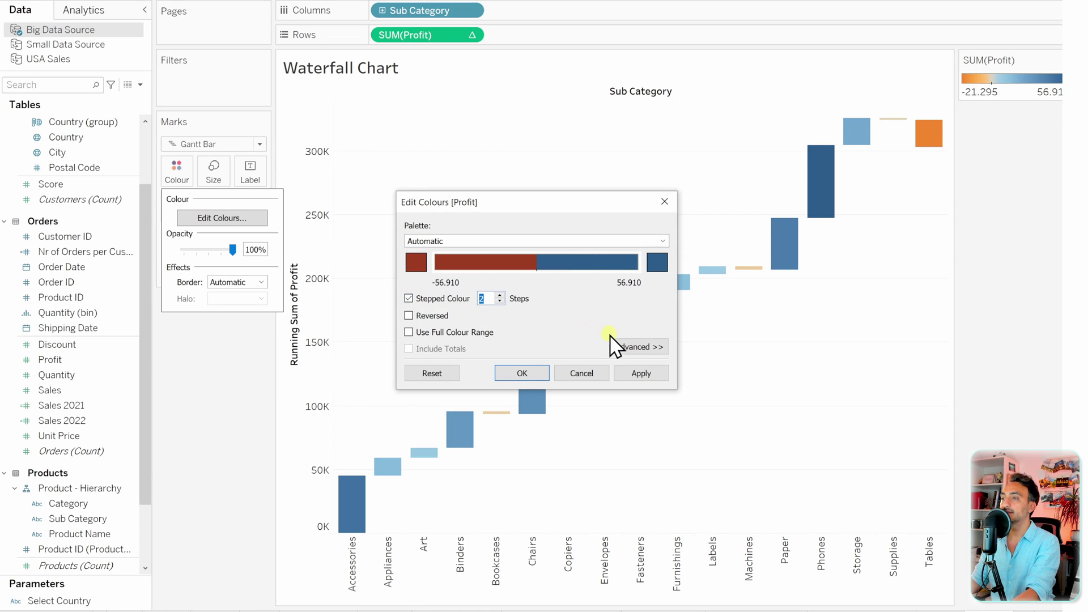
left_click(631, 345)
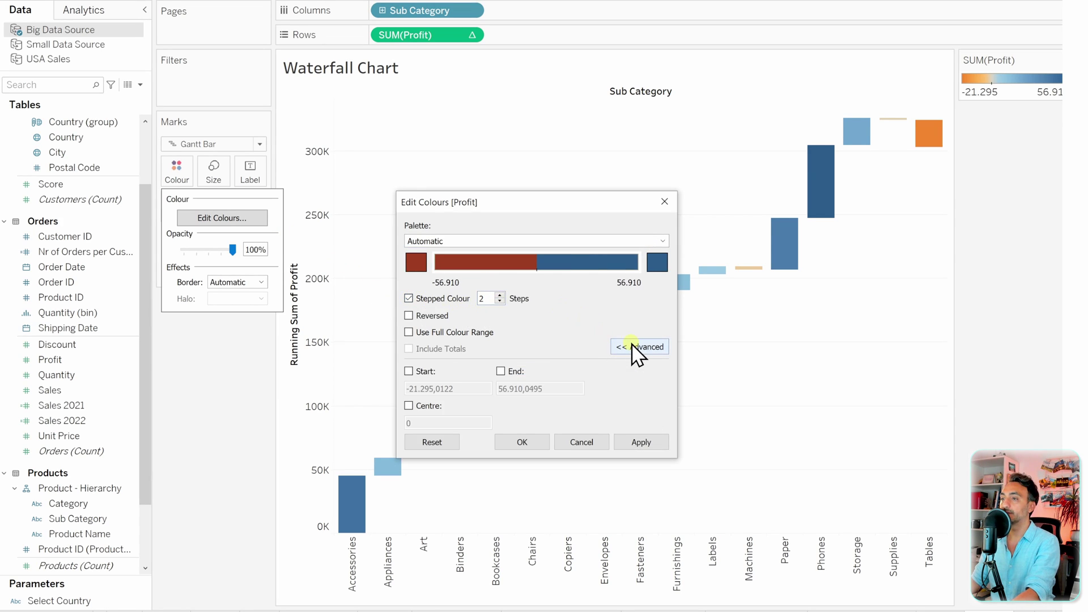
left_click(409, 406)
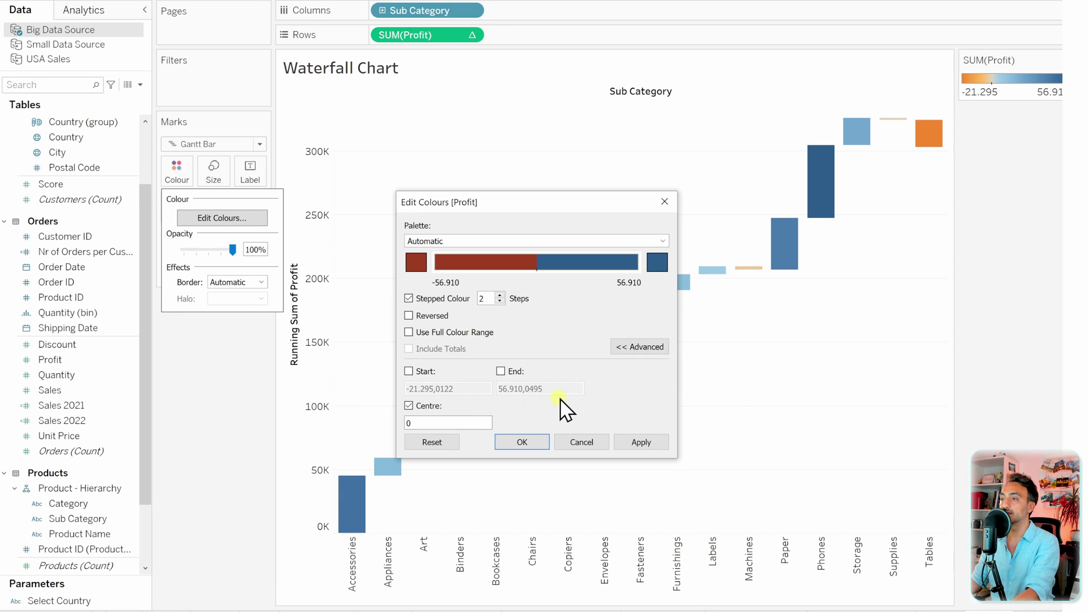
left_click(521, 441)
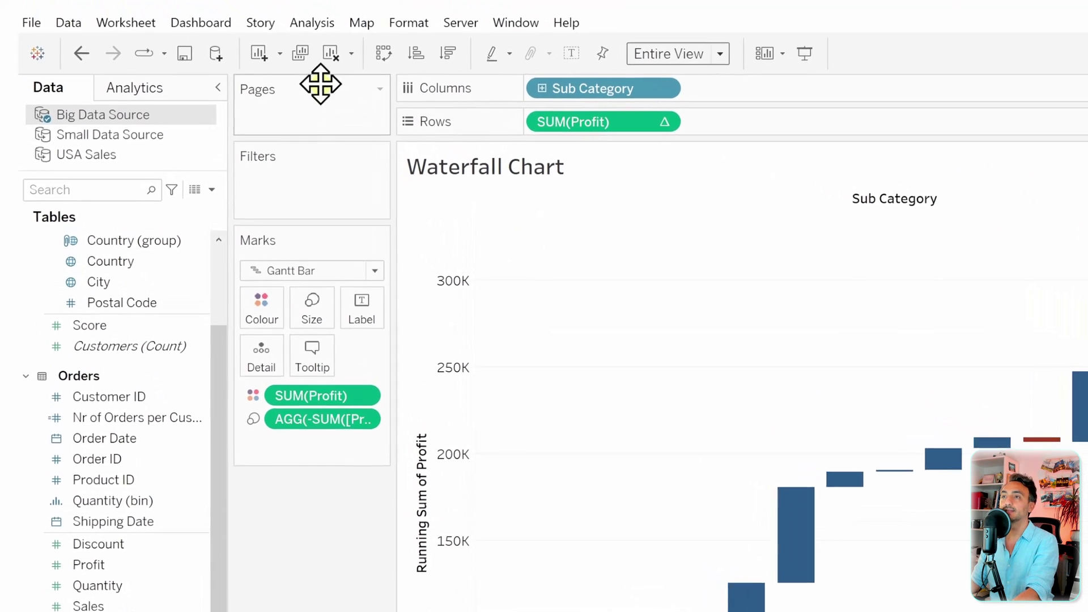
Show row grand totals in the waterfall chart
left_click(312, 22)
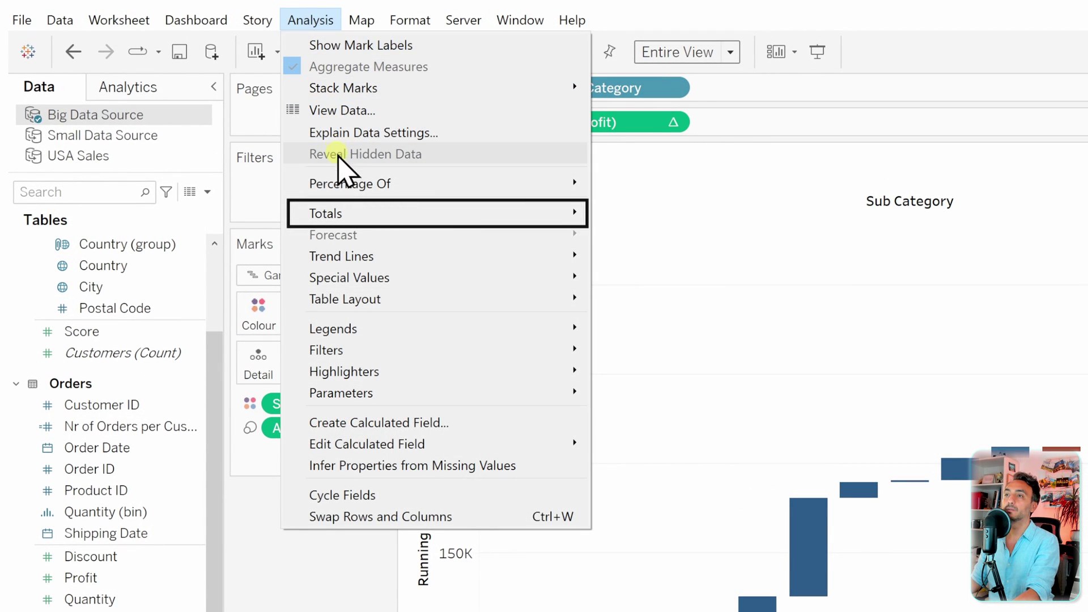
mouse_move(340, 215)
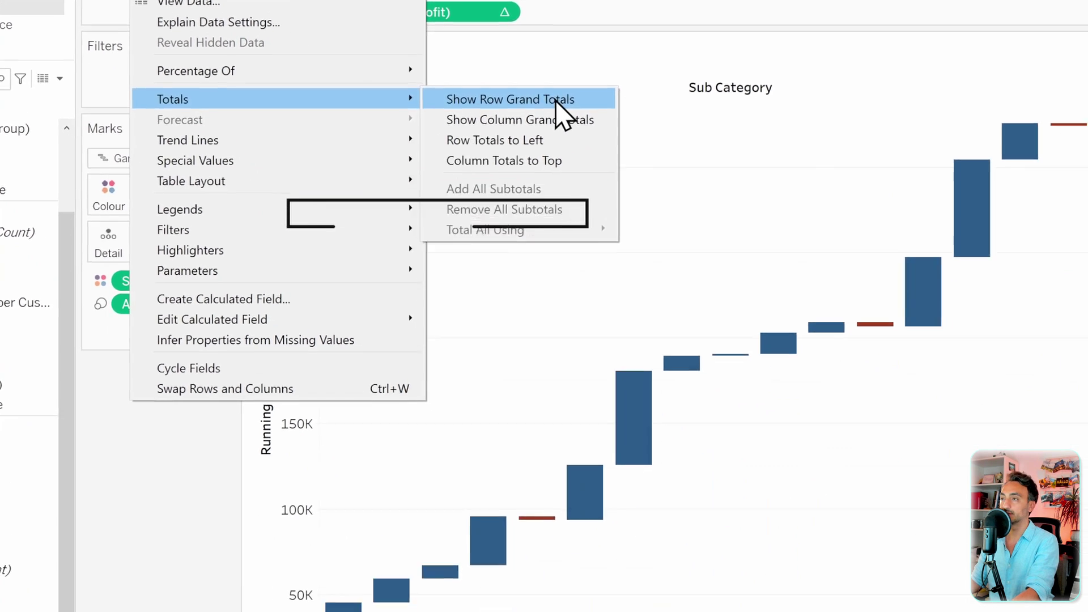
left_click(557, 102)
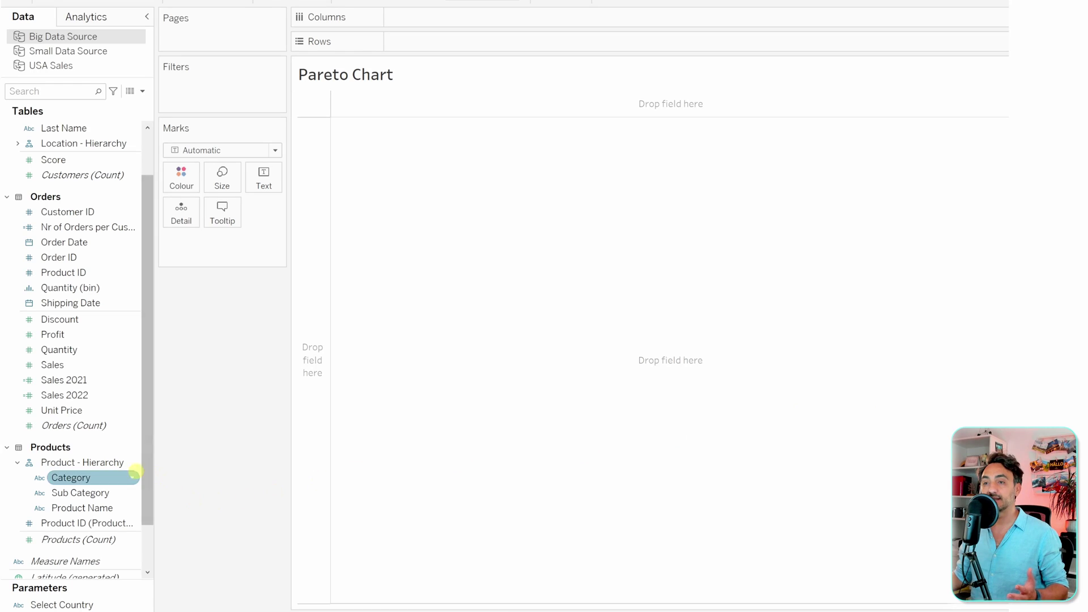
Place Sub Category on the columns and Sales on the rows of the Pareto Chart sheet
left_click(91, 492)
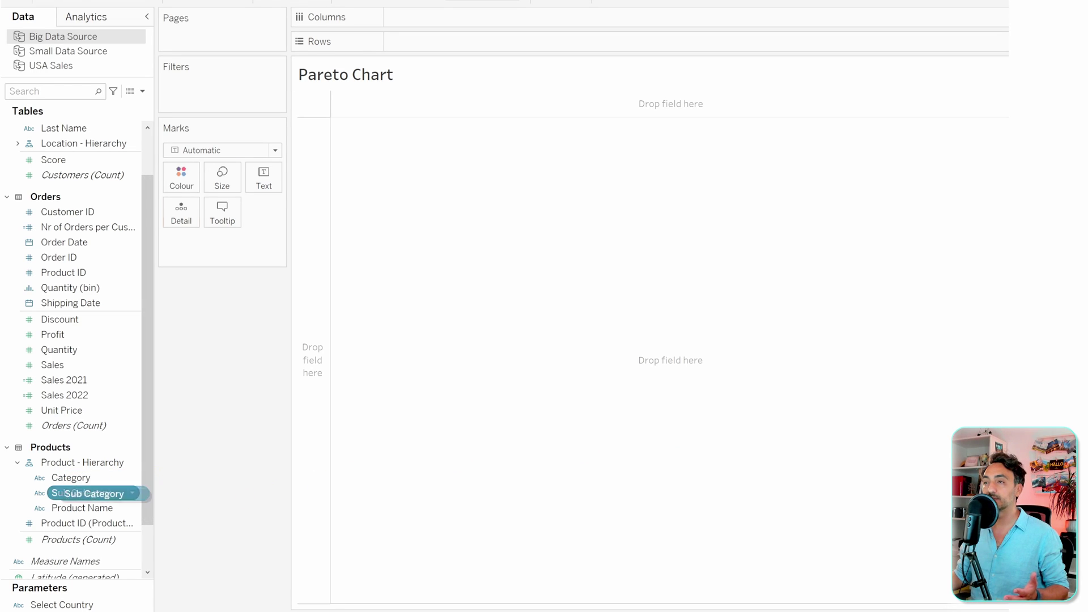
left_click_drag(91, 493, 447, 18)
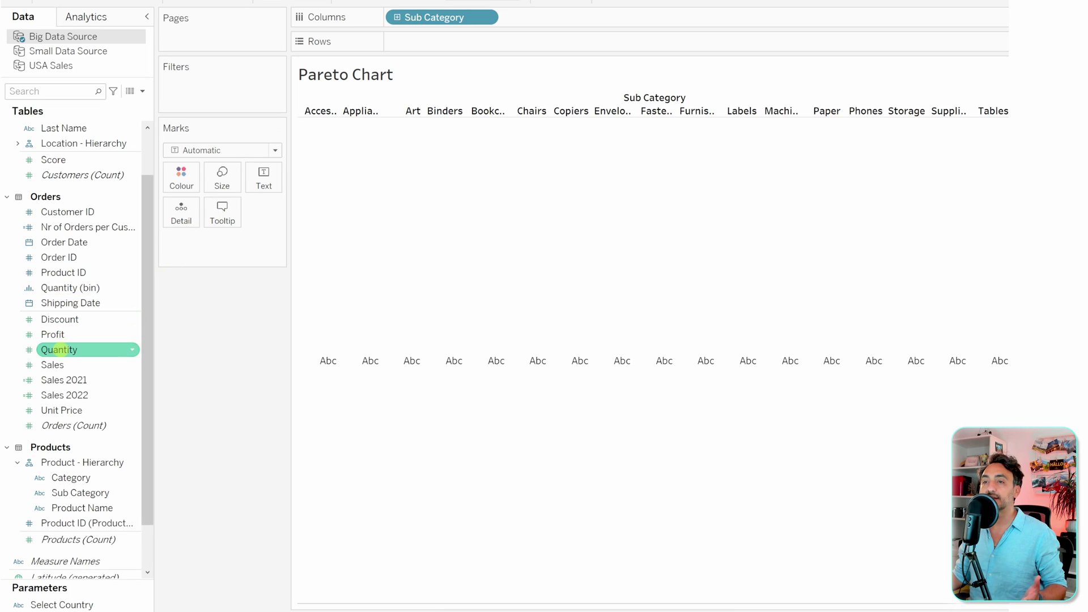
left_click_drag(54, 365, 431, 44)
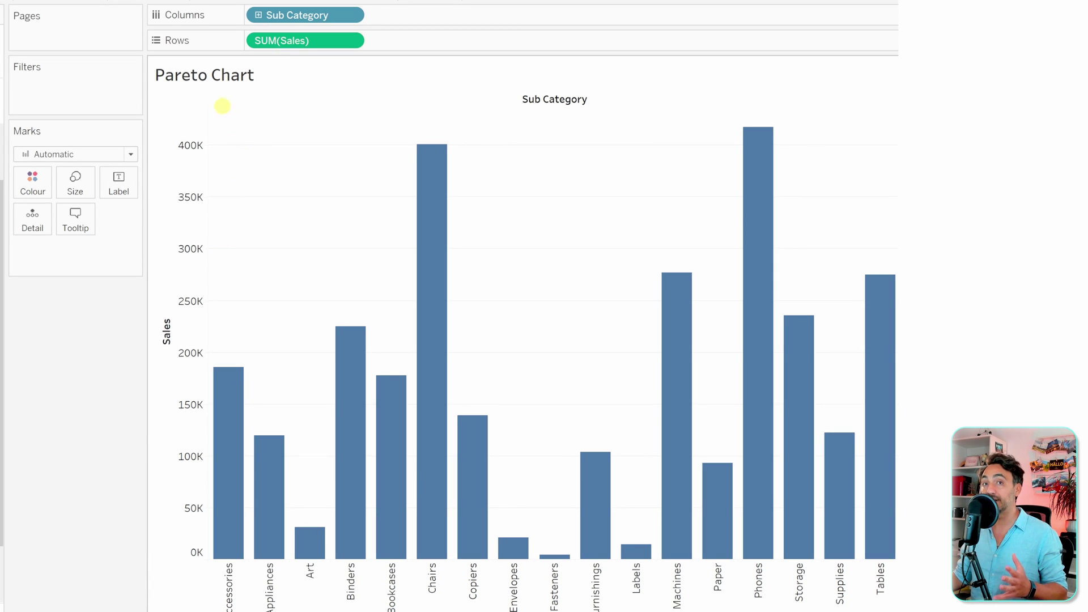
Sort the sub categories in the Pareto chart by Sales in descending order
mouse_move(213, 384)
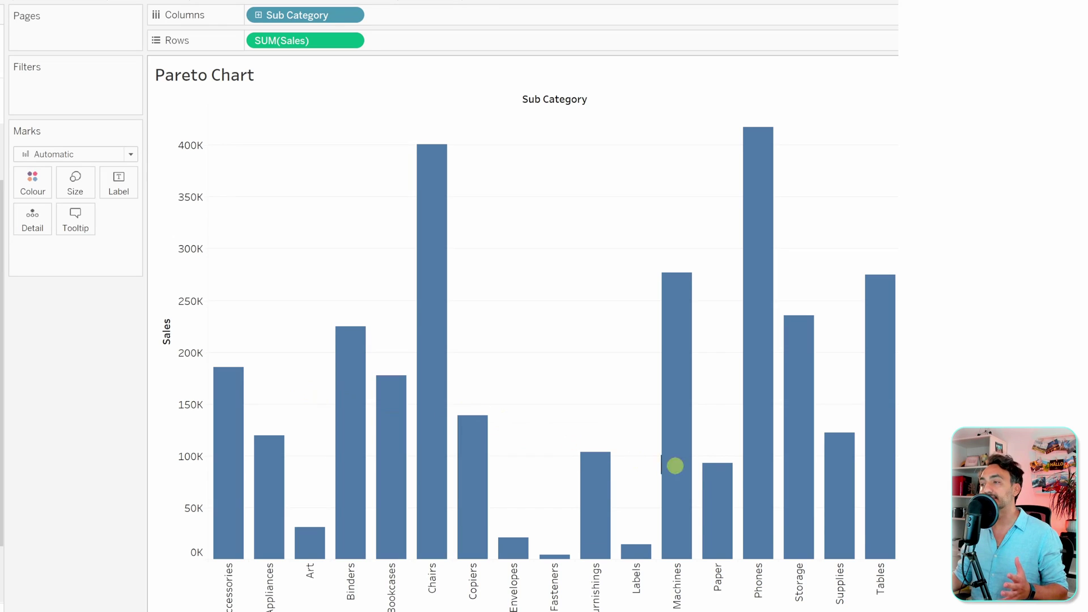
mouse_move(862, 522)
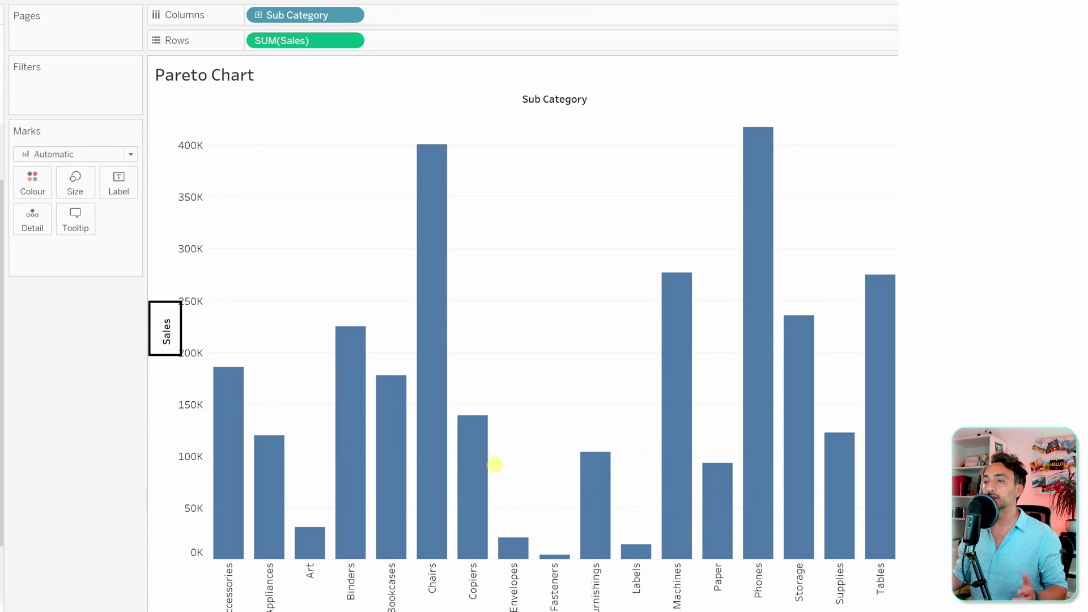
left_click(165, 311)
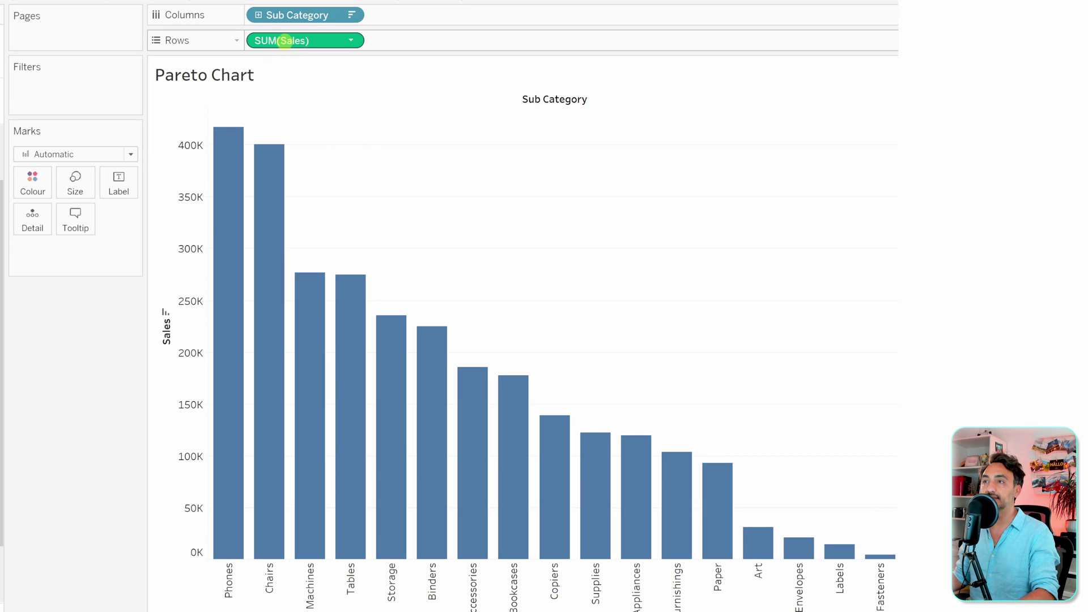
Duplicate the Sales measure on the rows and display the second one as an orange line
left_click_drag(286, 40, 425, 40)
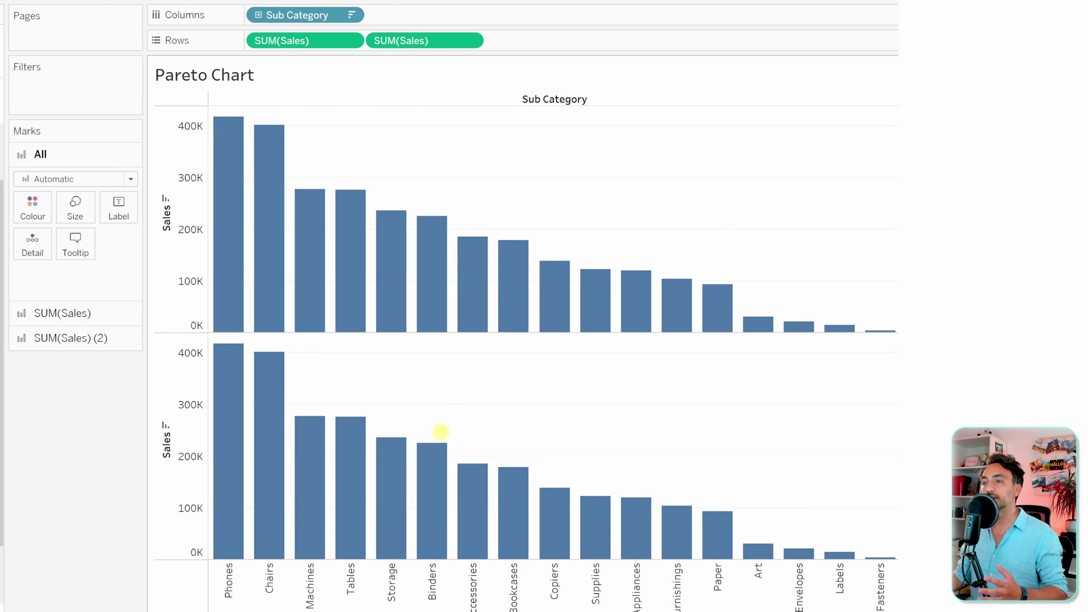
left_click(46, 338)
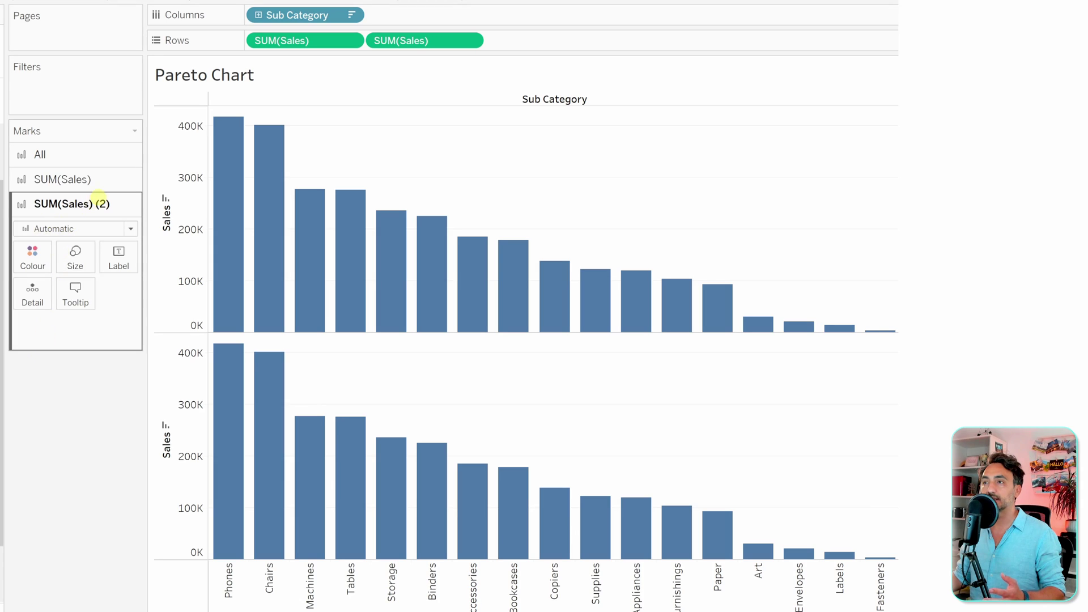
left_click(54, 228)
left_click(40, 277)
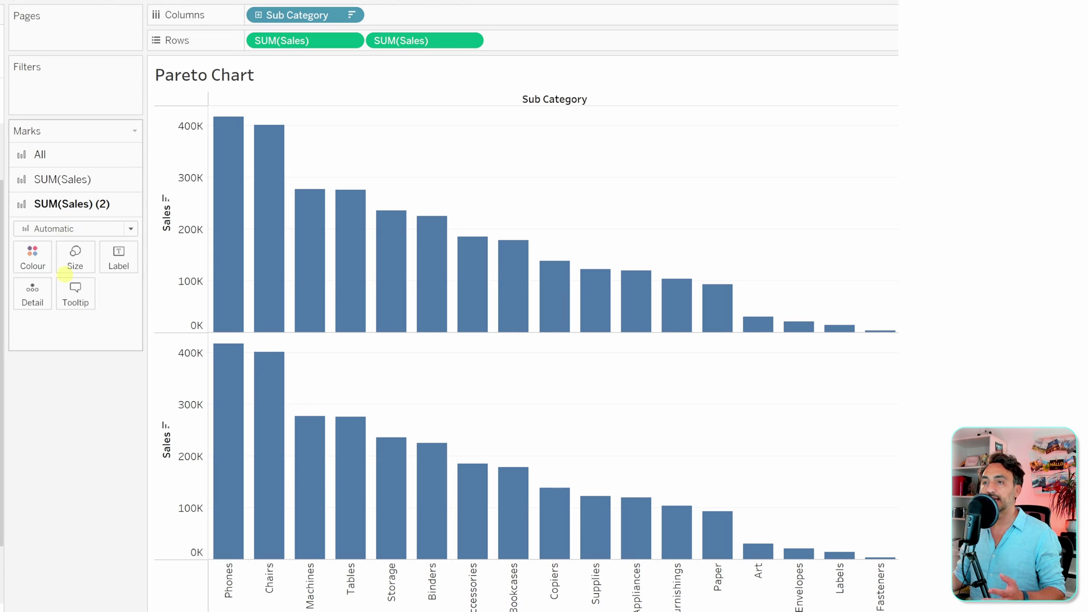
left_click(32, 258)
left_click(66, 302)
left_click(78, 533)
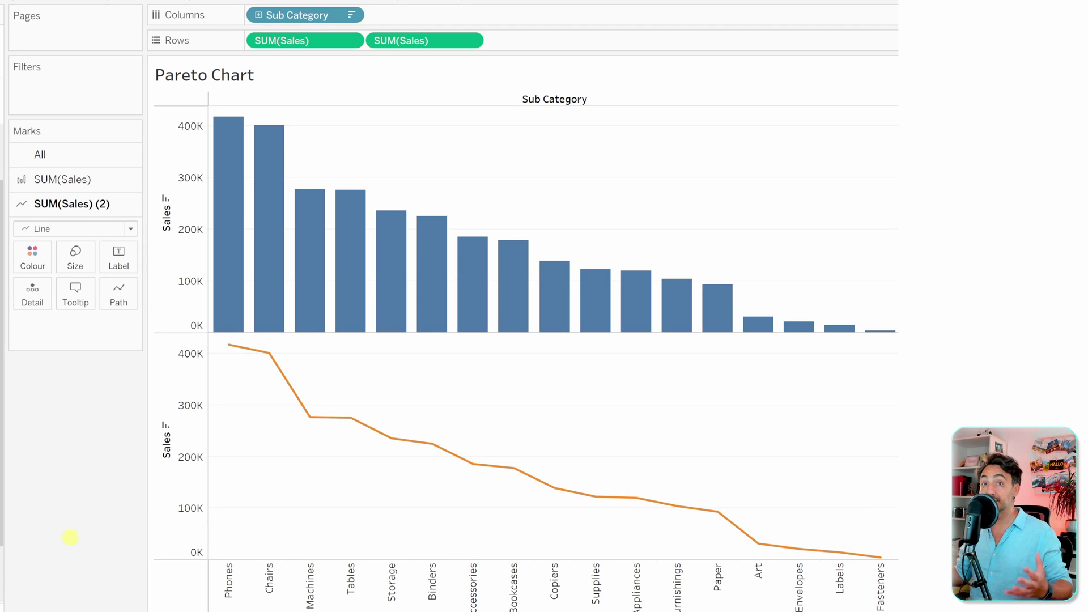
Combine the two Sales measures in a dual axis and set the first measure's mark type to Bar
right_click(406, 41)
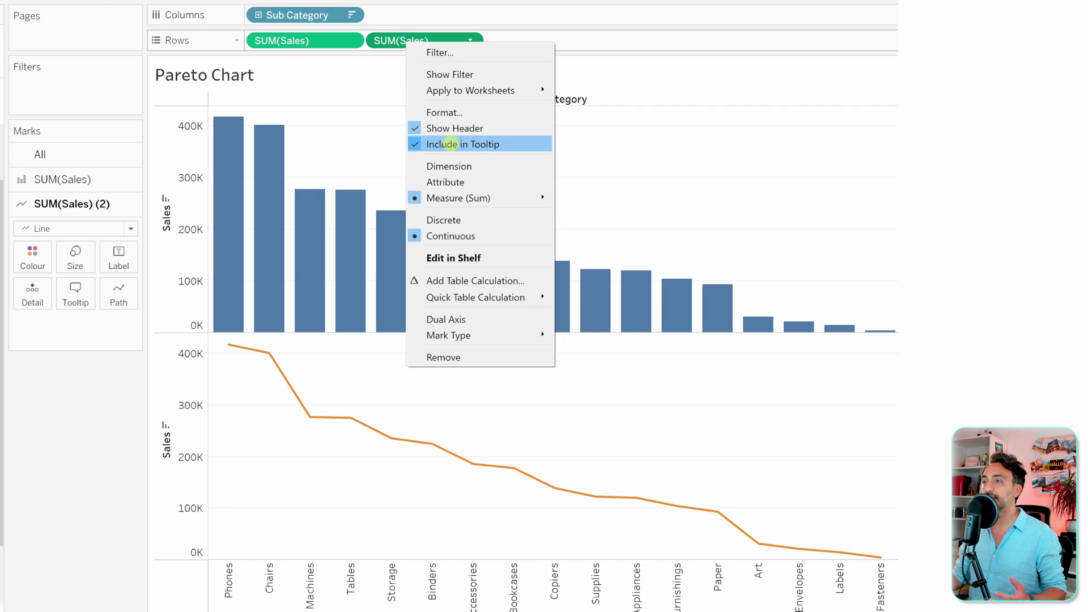
left_click(467, 315)
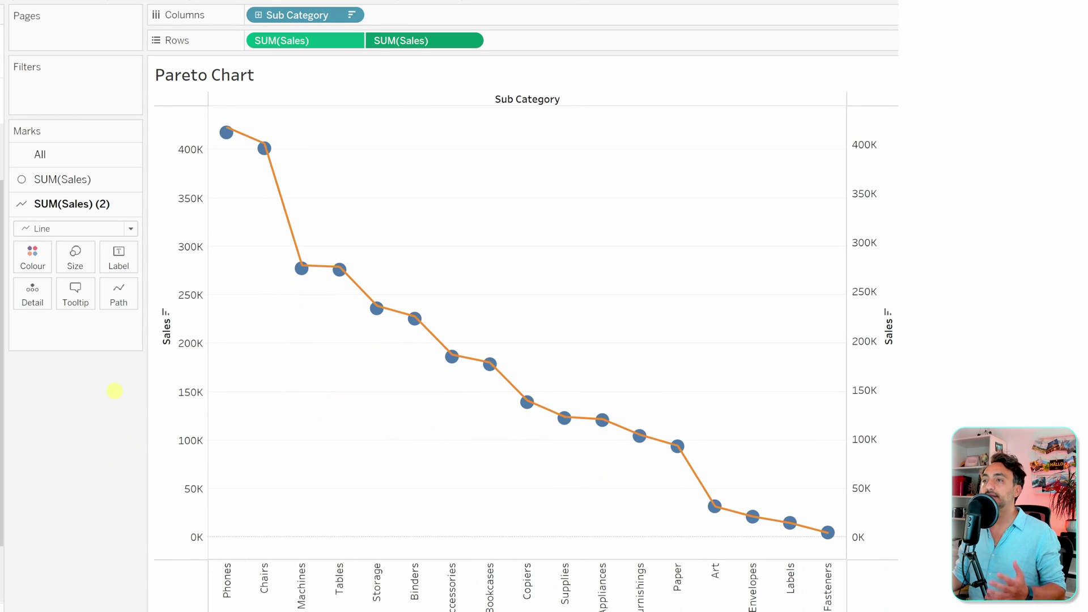
mouse_move(228, 134)
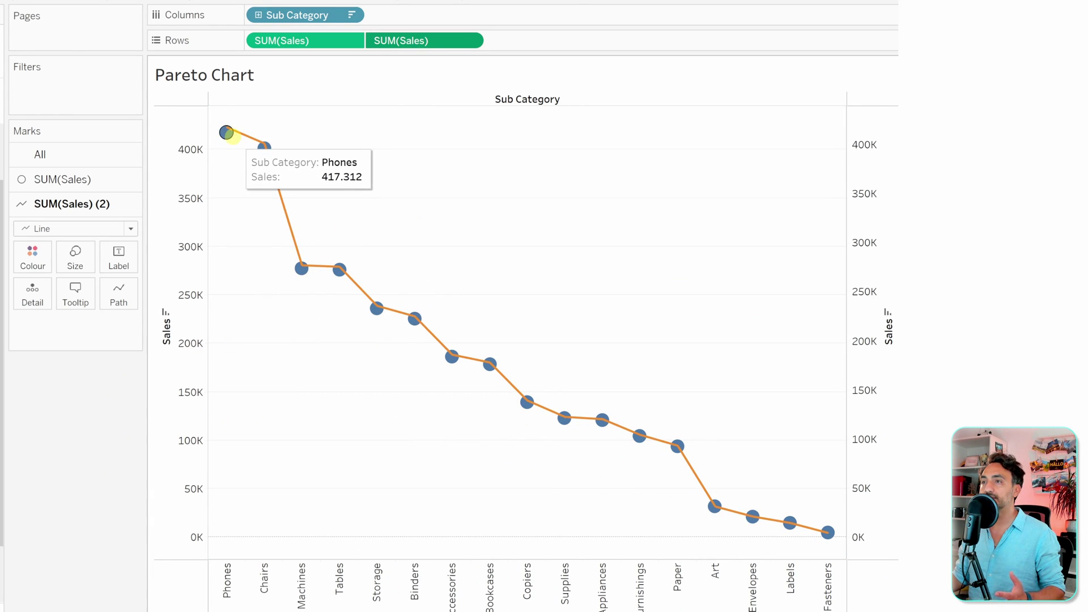
left_click(102, 179)
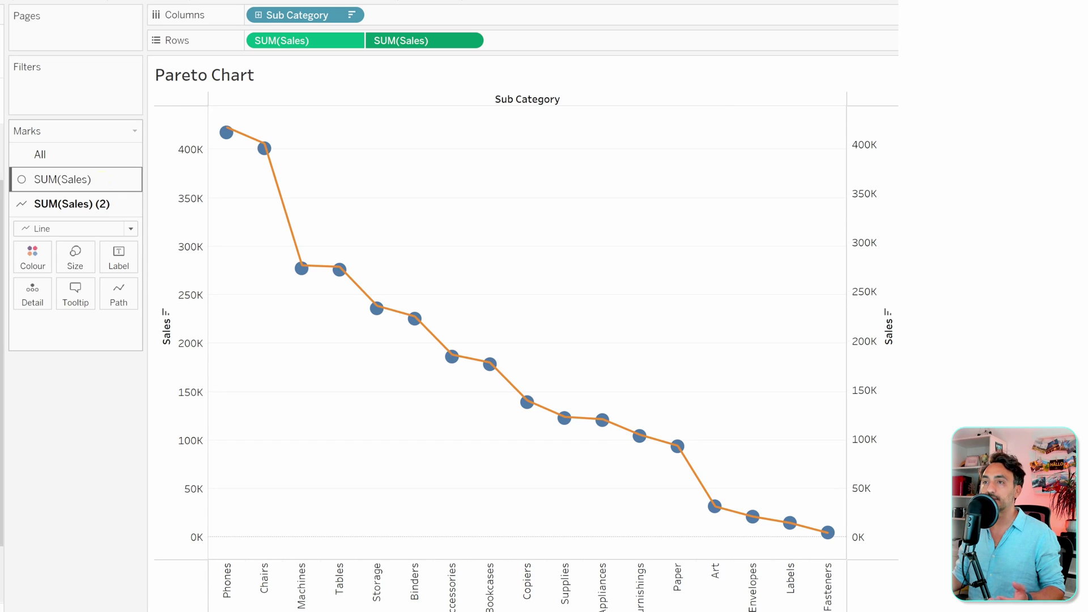
left_click(79, 203)
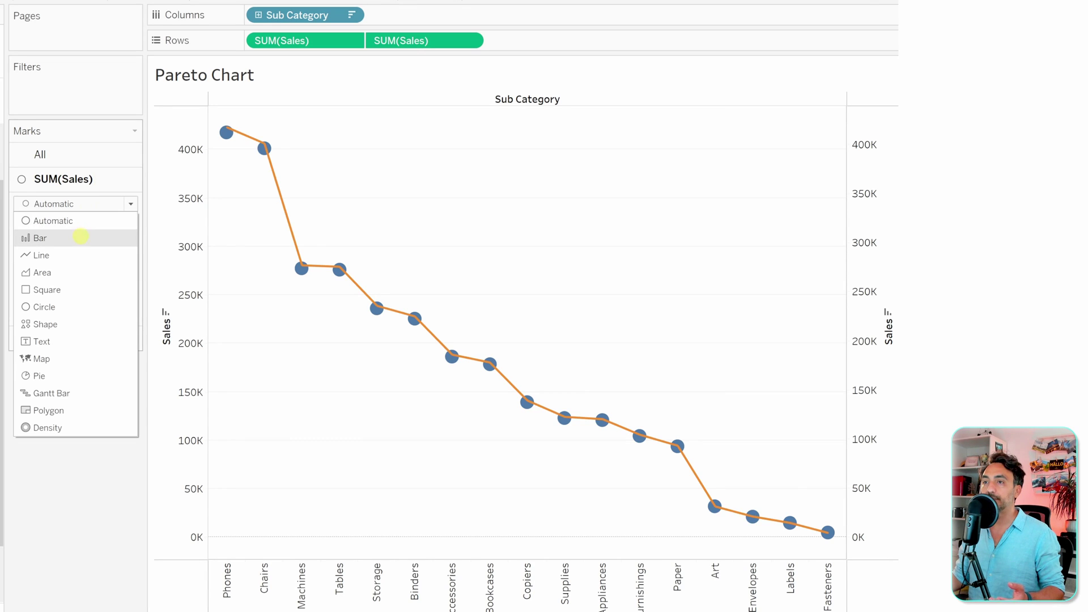
left_click(81, 237)
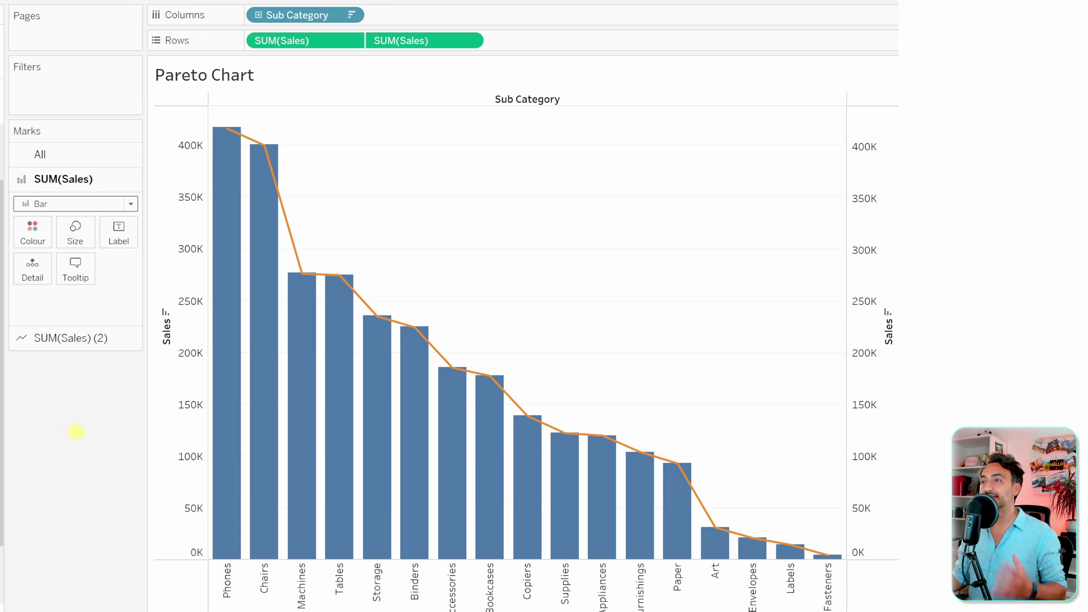
Add a Running Total table calculation to the second Sales measure on the rows
right_click(393, 40)
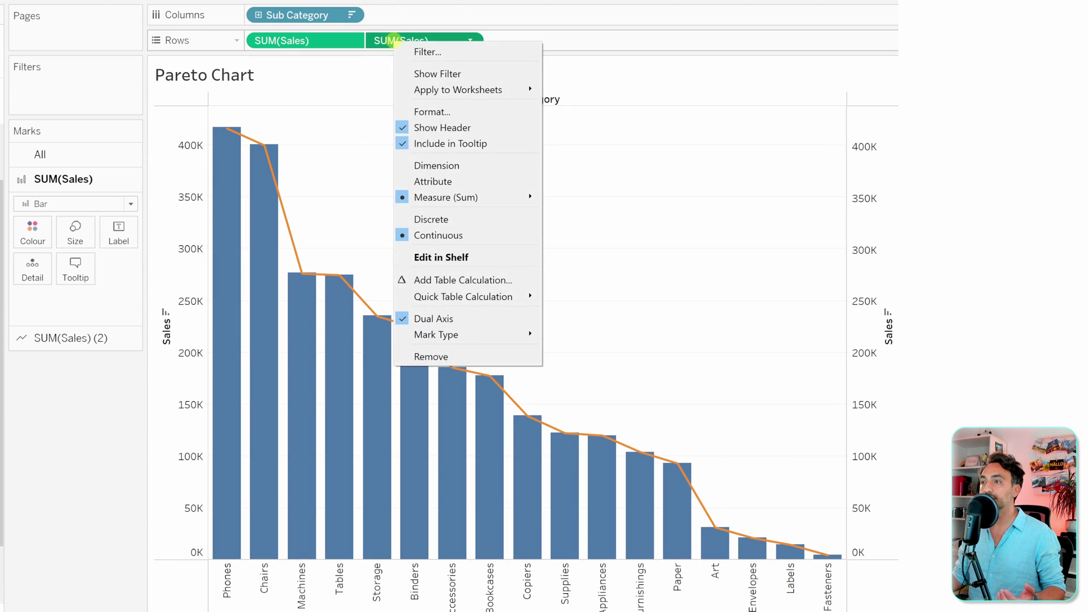
left_click(474, 279)
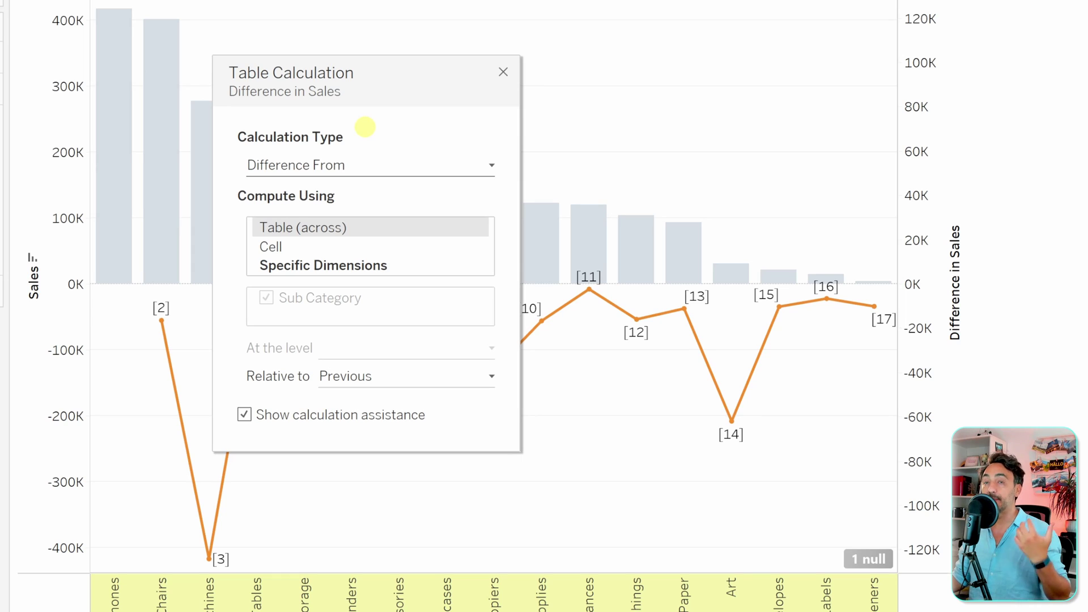
left_click(307, 165)
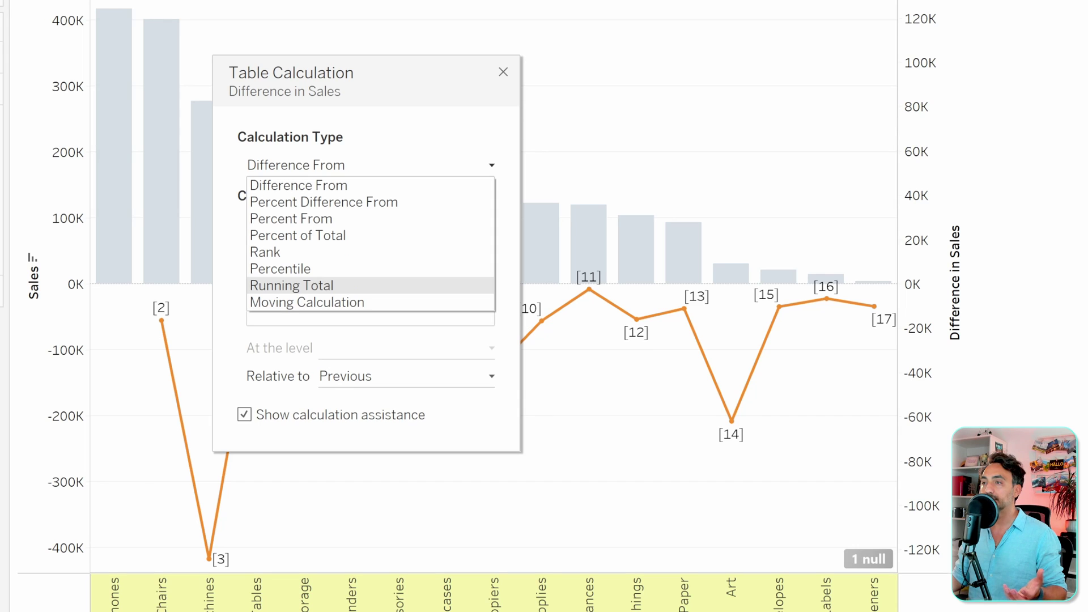
left_click(318, 285)
mouse_move(122, 478)
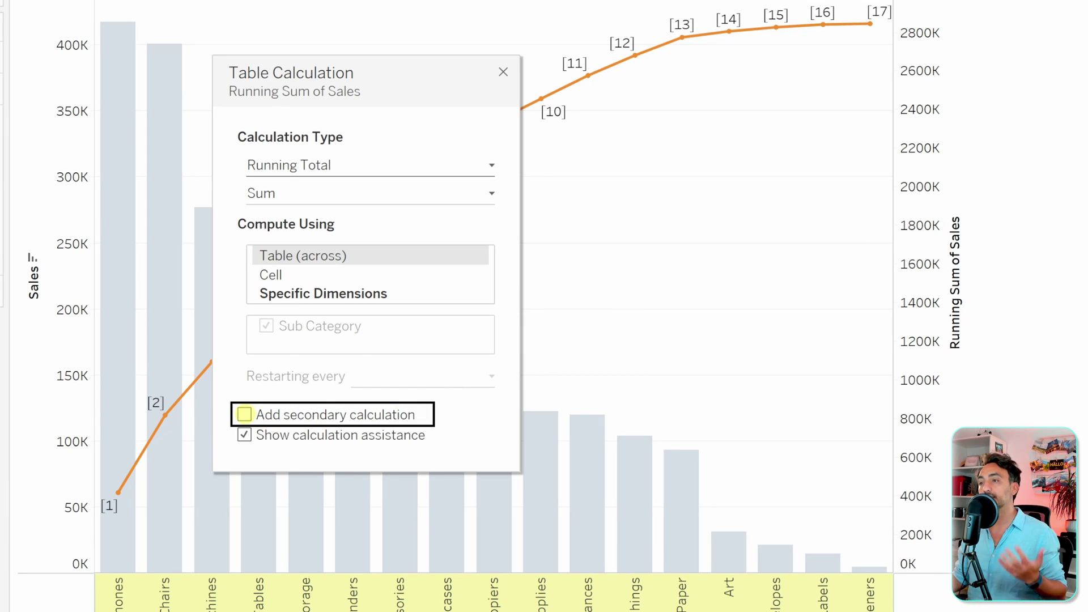
Add a secondary Percent of Total calculation to the running total of Sales
left_click(244, 415)
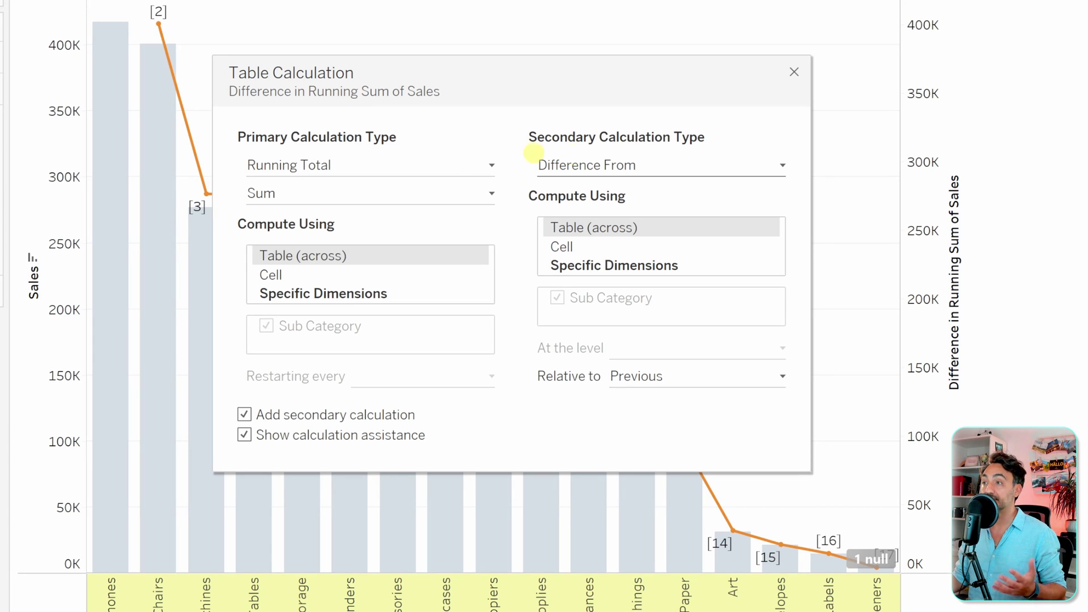
left_click(592, 166)
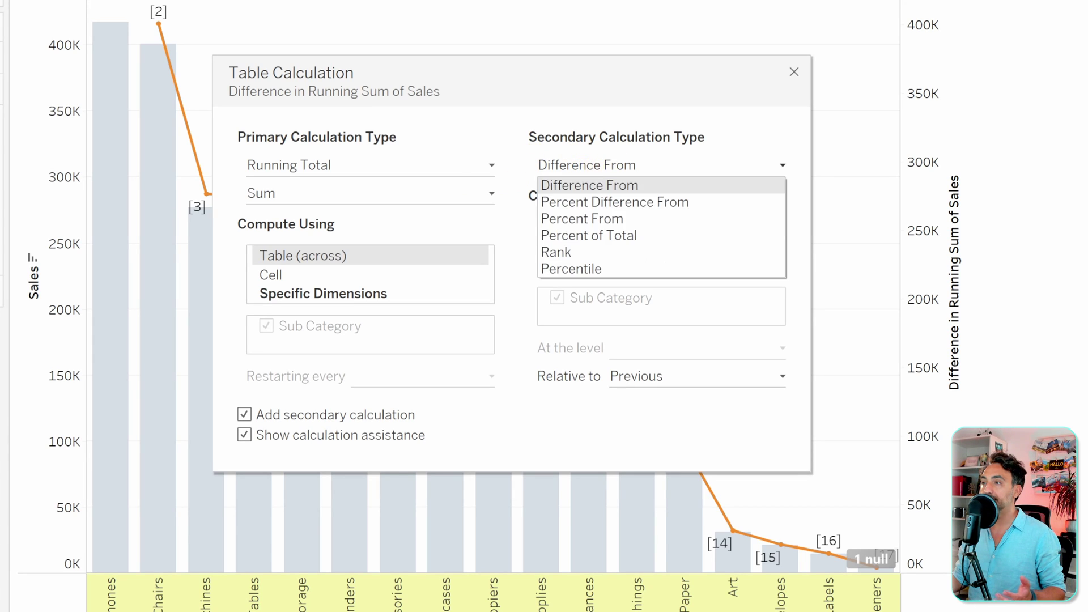
left_click(638, 233)
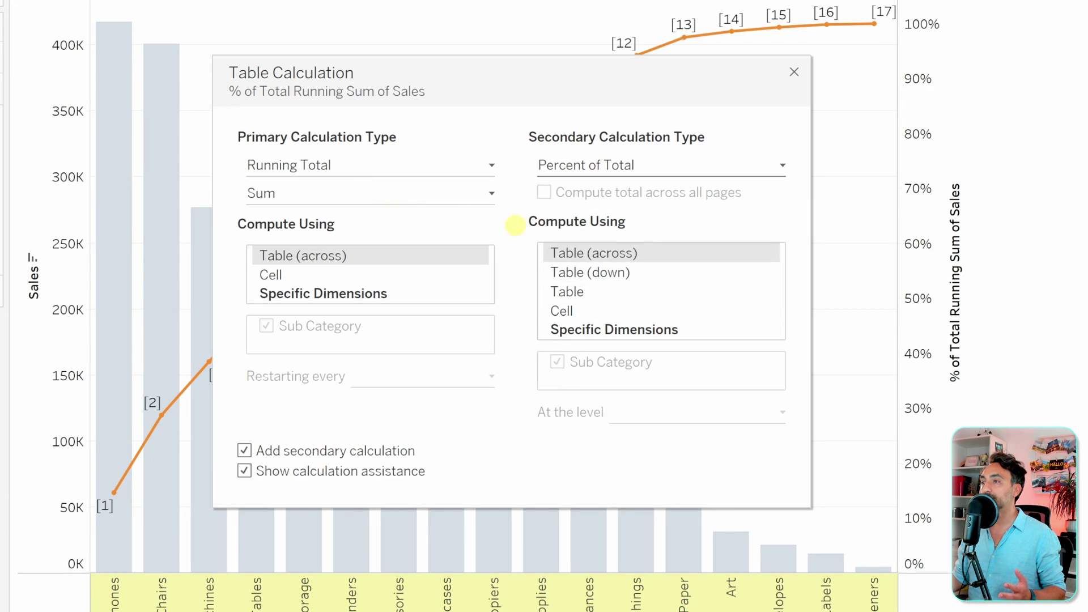
left_click(793, 72)
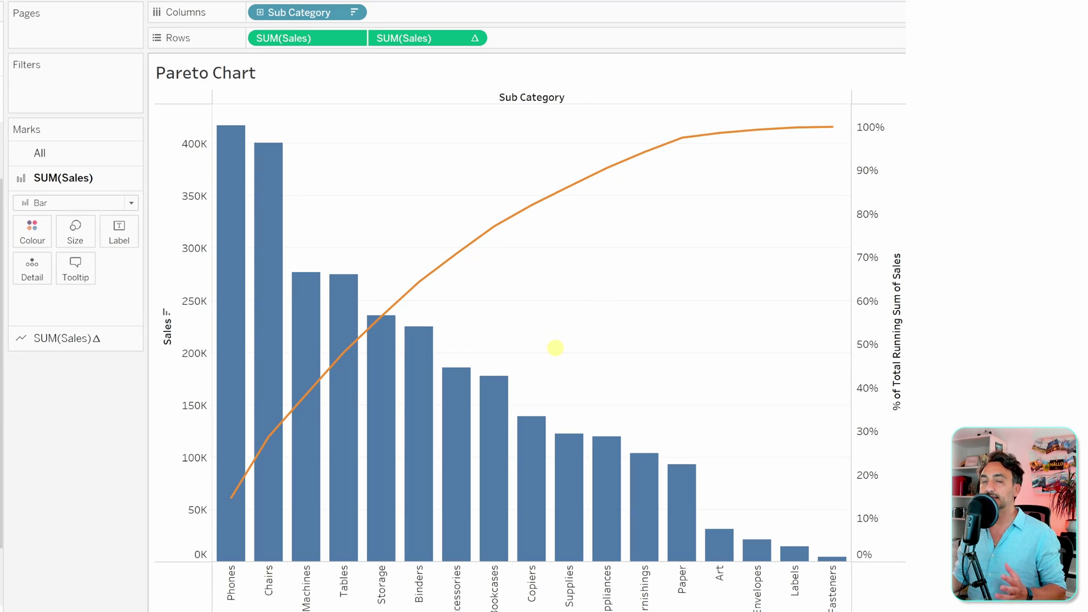
Show mark labels on the cumulative Sales percentage line
left_click(80, 343)
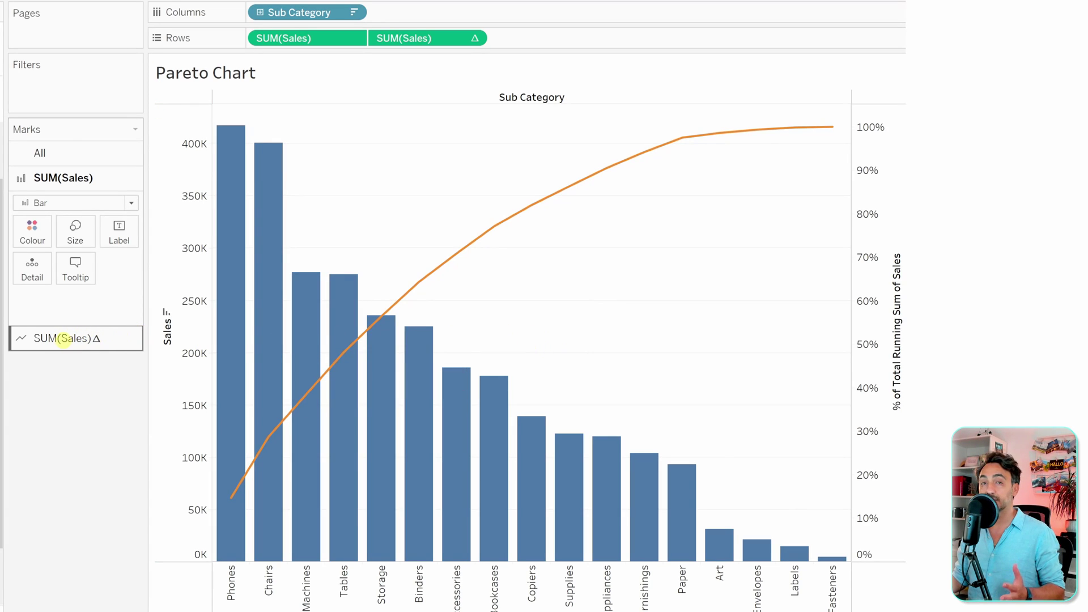
left_click(118, 258)
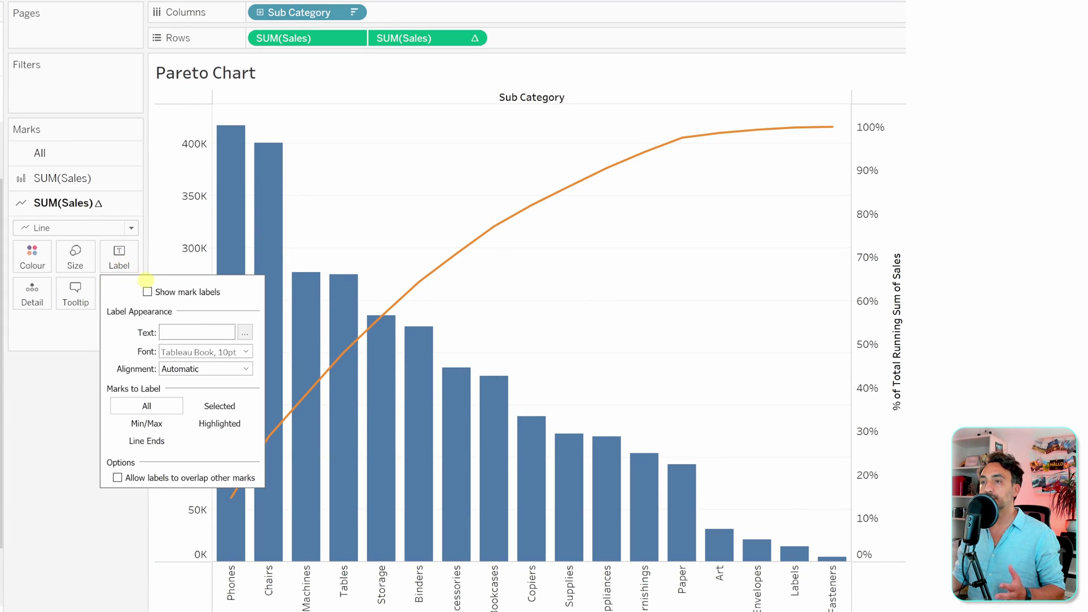
left_click(147, 292)
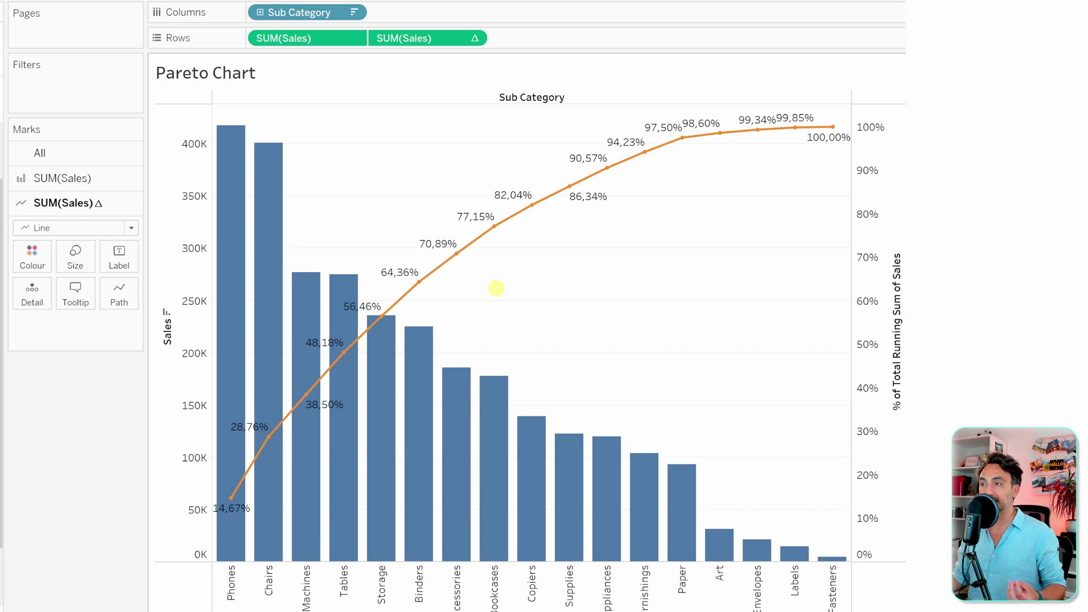
mouse_move(529, 209)
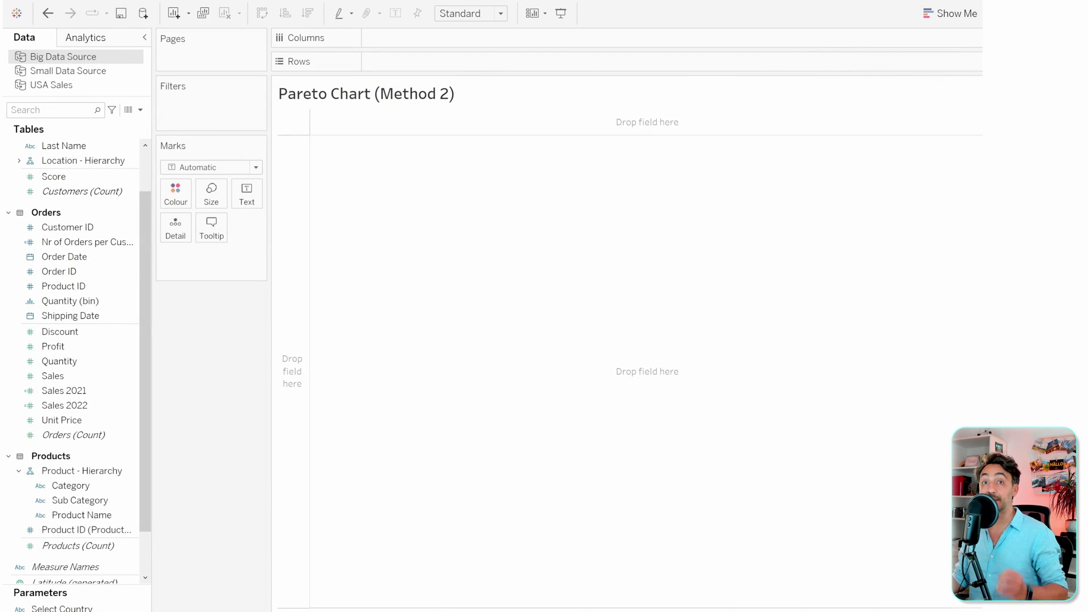
On the Pareto Chart (Method 2) sheet, place Sales on the rows and Product Name on the columns with all members
left_click(126, 420)
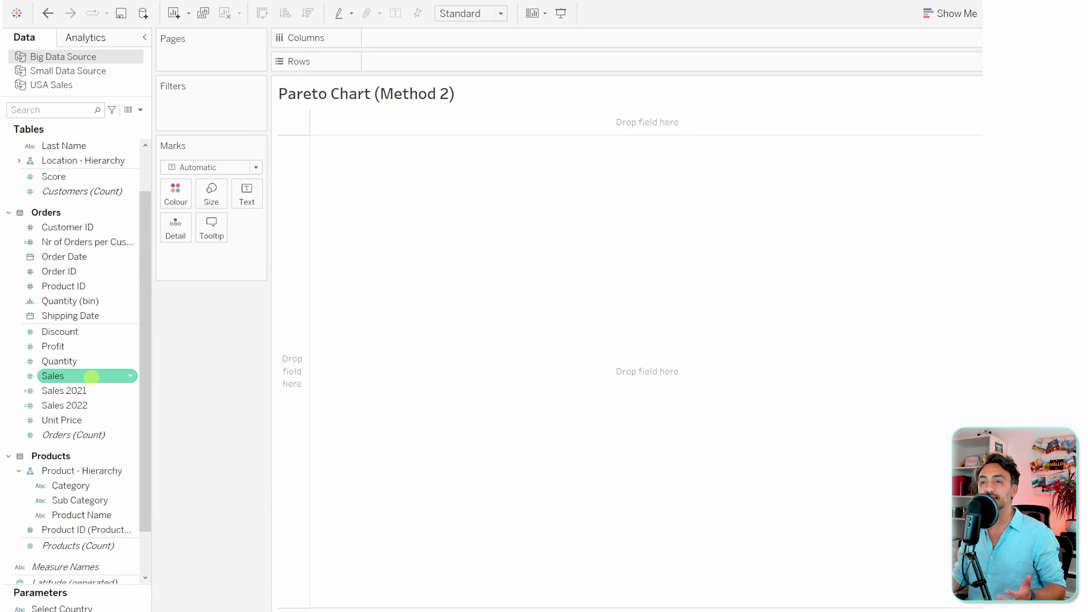
mouse_move(91, 376)
left_mouse_down()
mouse_move(264, 301)
mouse_move(361, 149)
mouse_move(371, 67)
mouse_move(424, 64)
left_mouse_up()
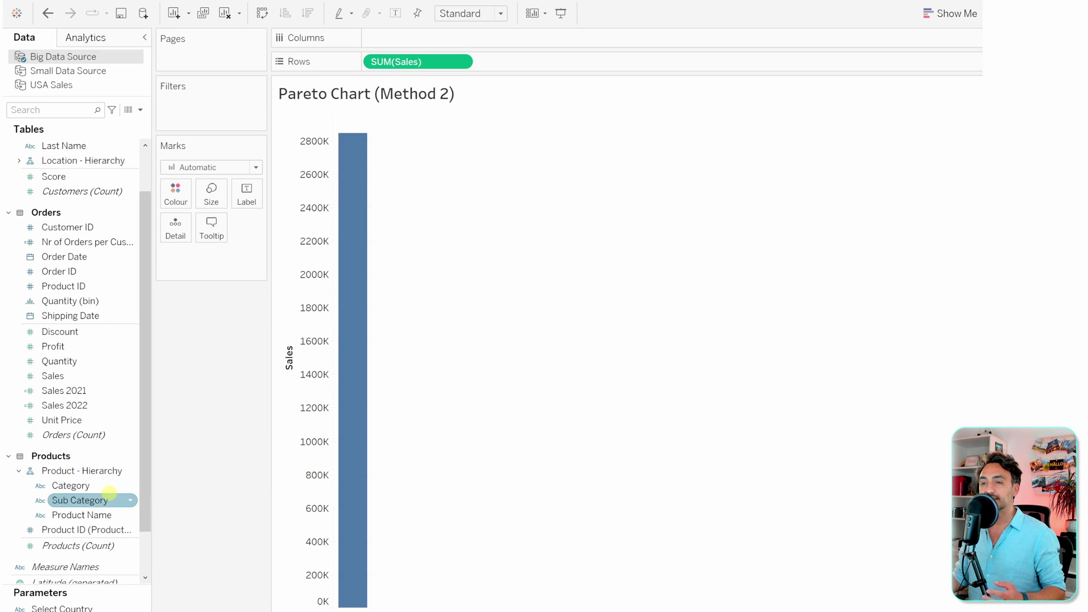
left_click_drag(71, 514, 396, 44)
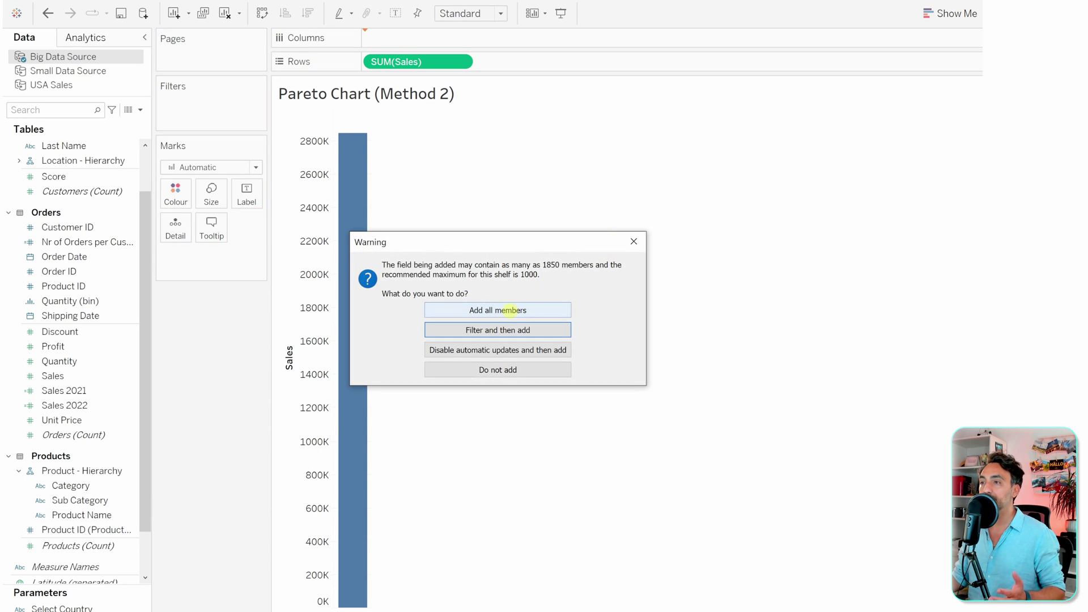
left_click(510, 310)
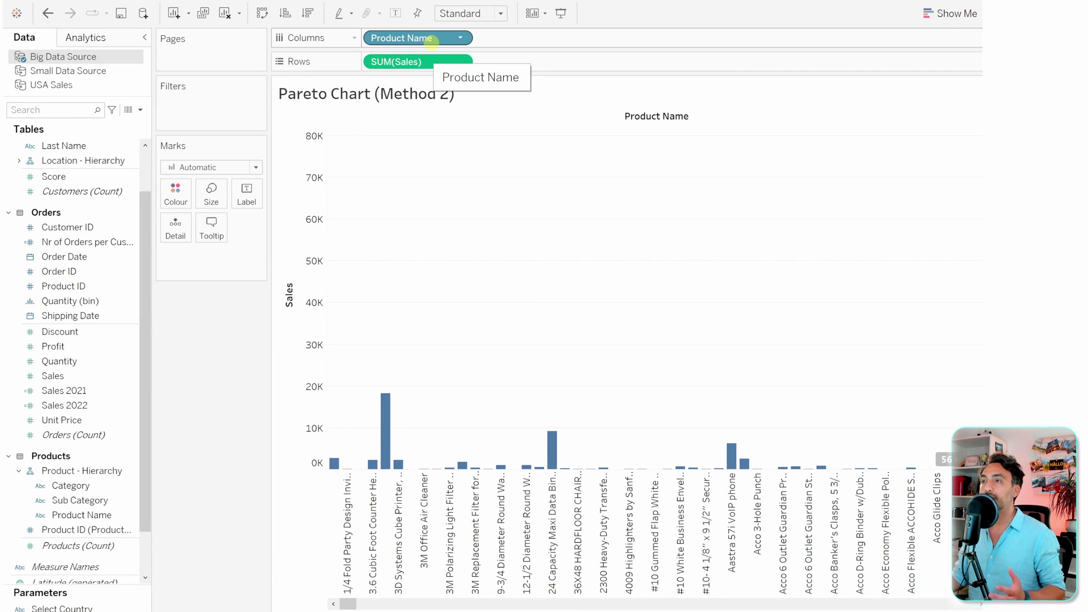
Convert Product Name on the columns to a Count (Distinct) measure
right_click(412, 38)
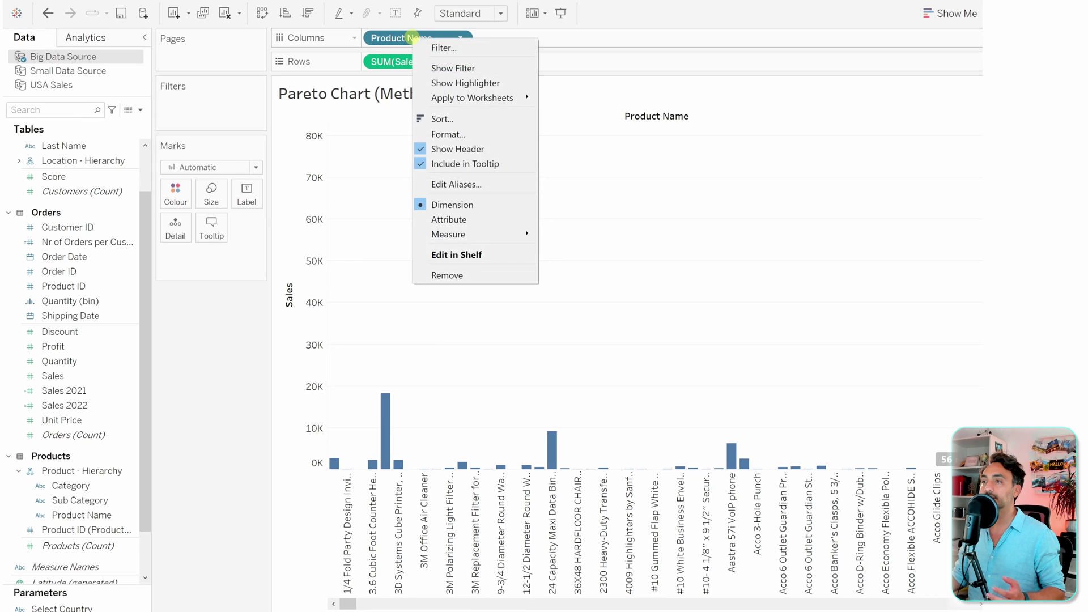
mouse_move(479, 234)
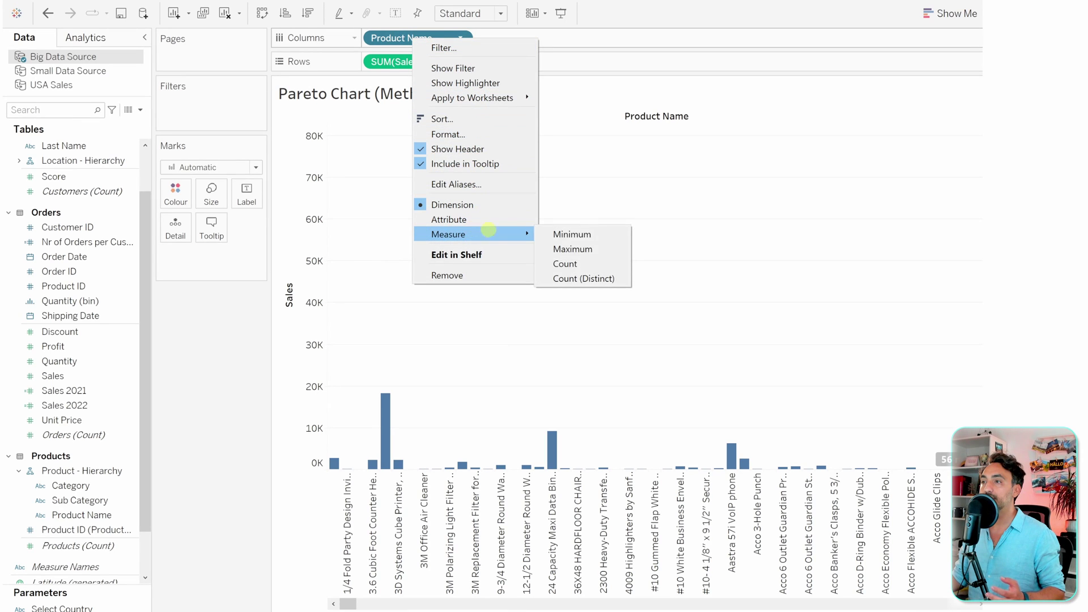
left_click(604, 277)
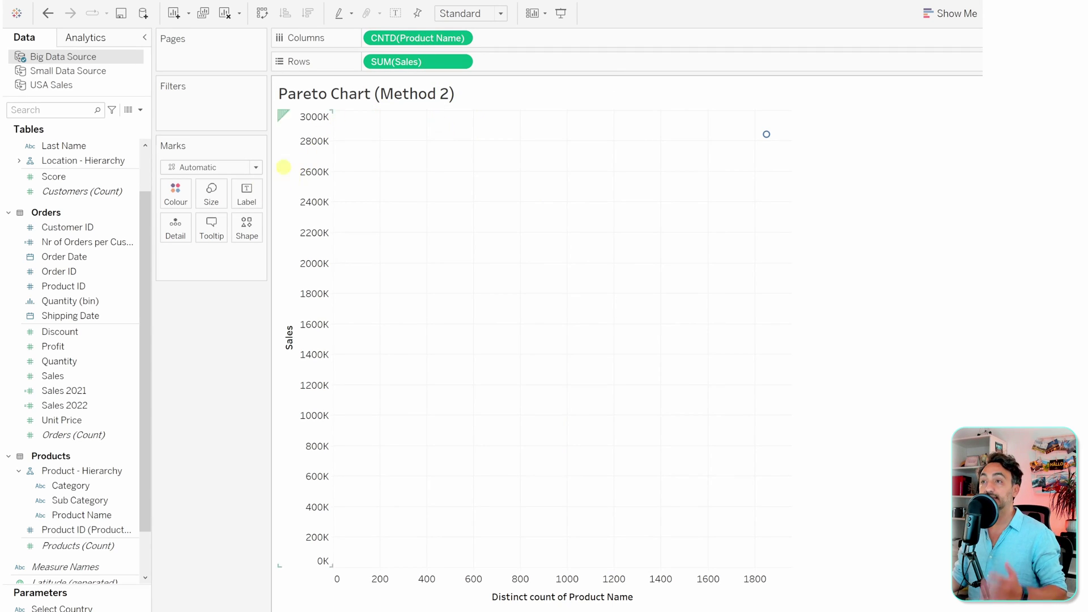
Add Product Name as detail to the marks and fit the chart to the entire view
left_click(134, 376)
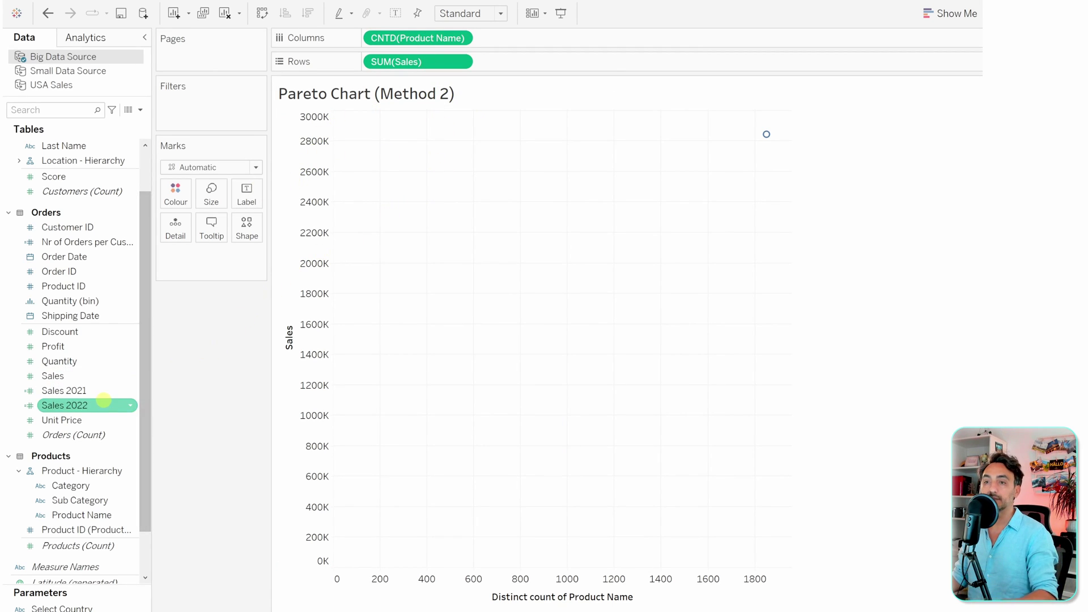
left_click_drag(90, 510, 193, 241)
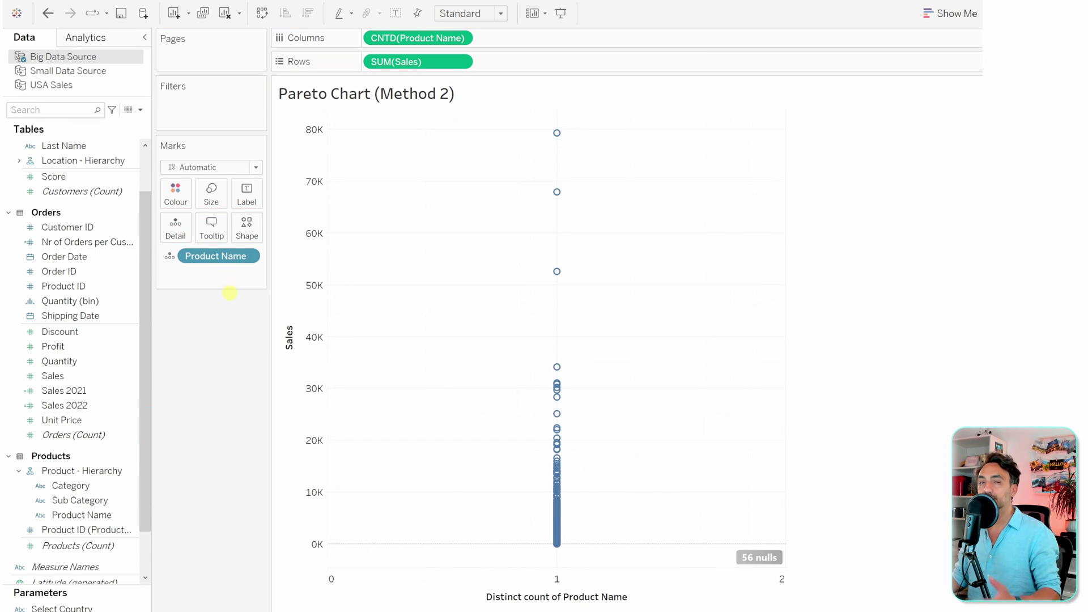
left_click(464, 13)
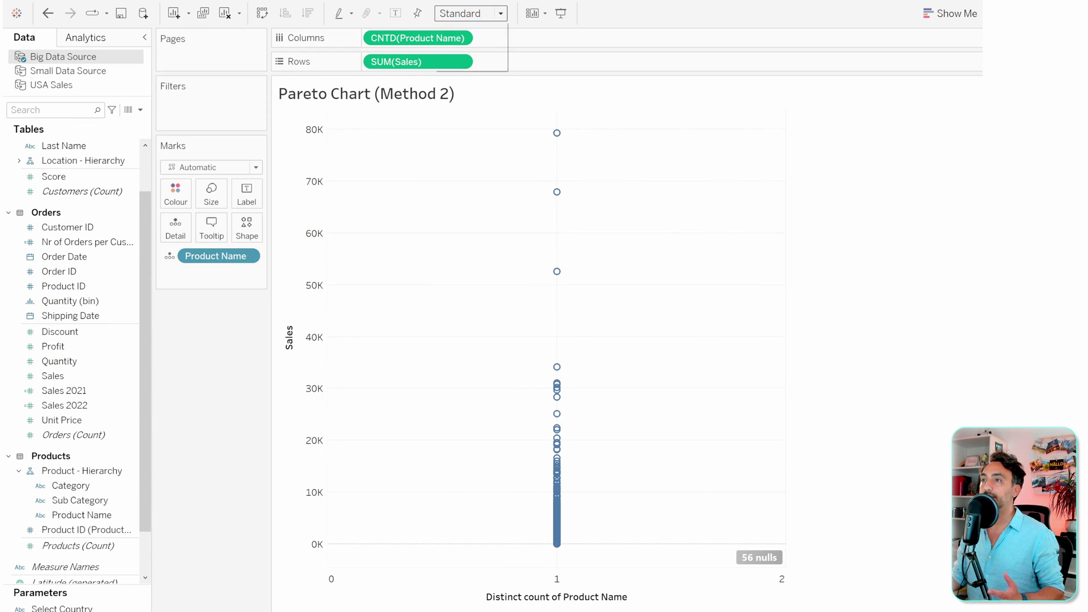
left_click(462, 64)
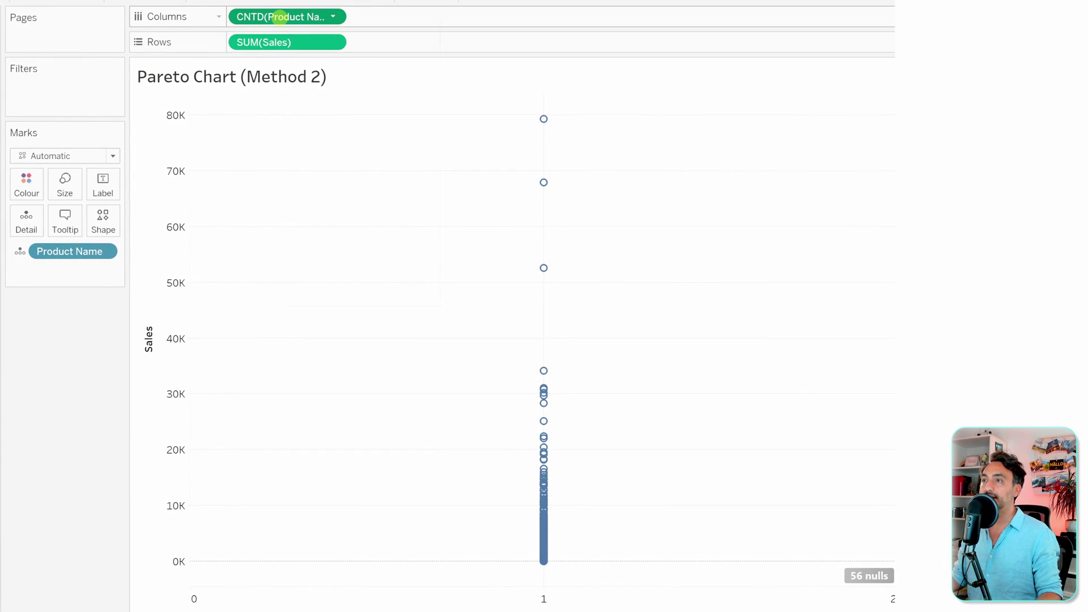
Add a Running Total table calculation with a secondary Percent of Total to the distinct count of Product Name
right_click(281, 17)
left_click(372, 256)
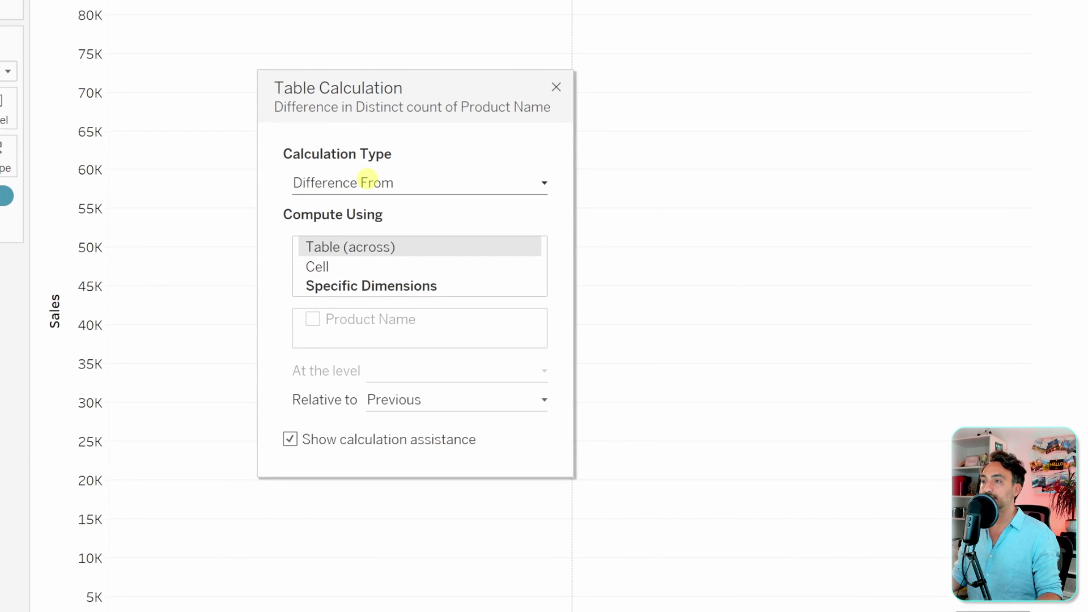
left_click(369, 182)
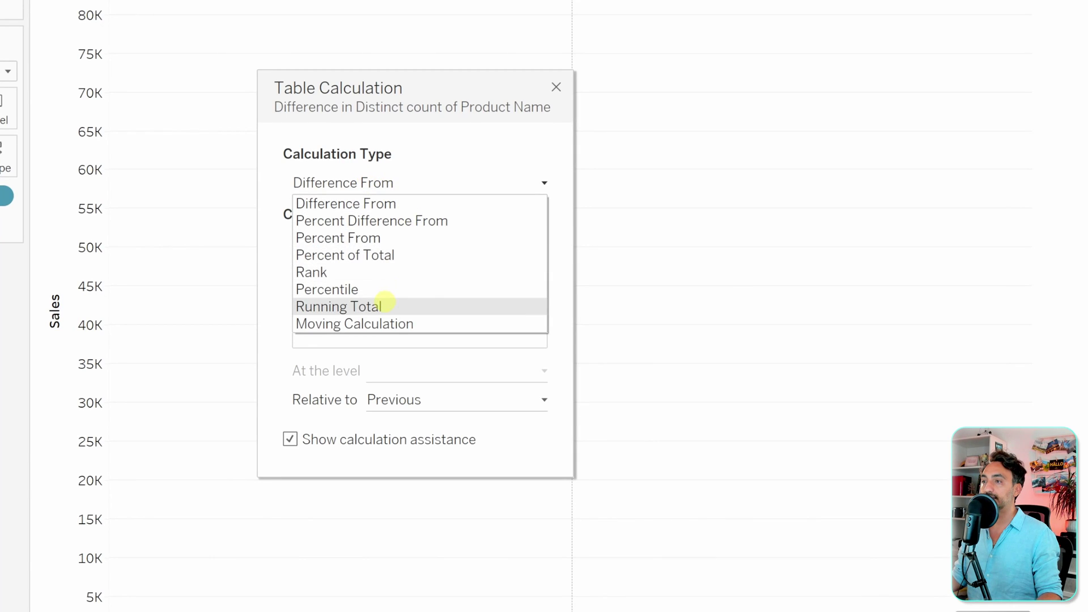
left_click(383, 305)
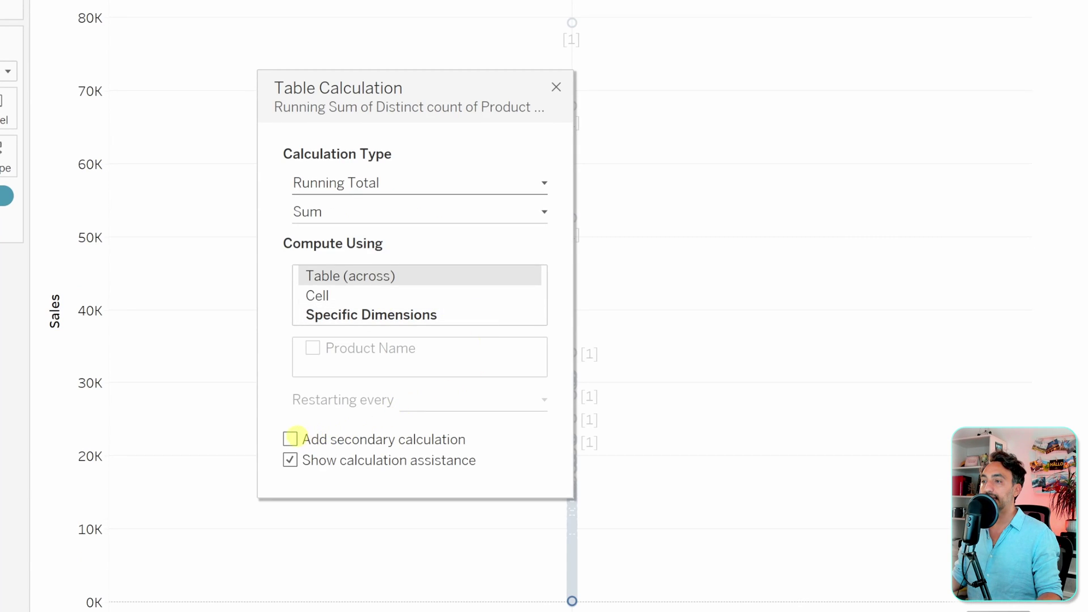
left_click(290, 438)
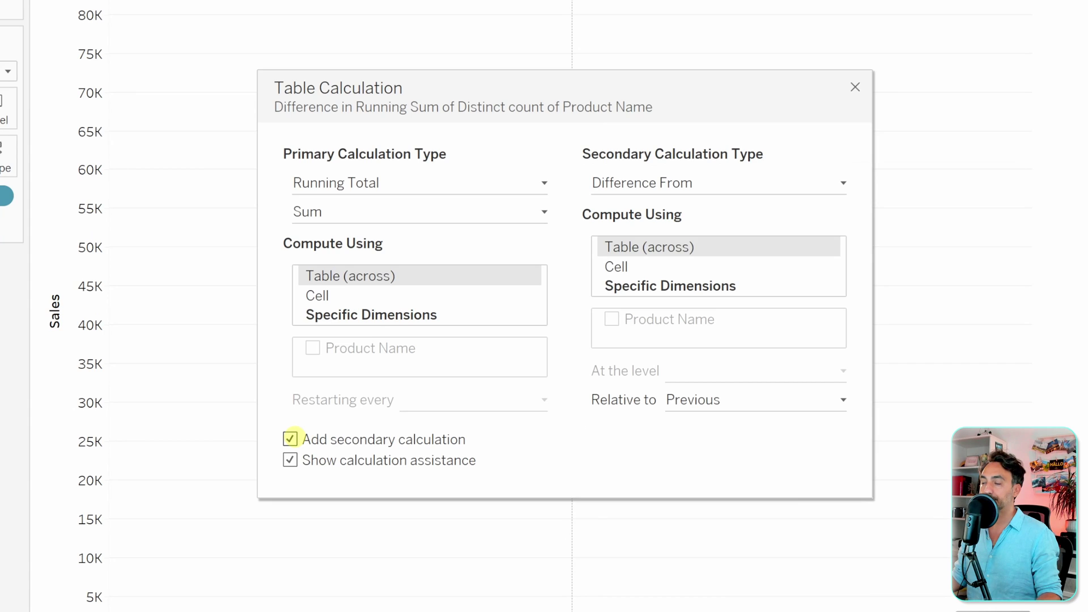
left_click(651, 184)
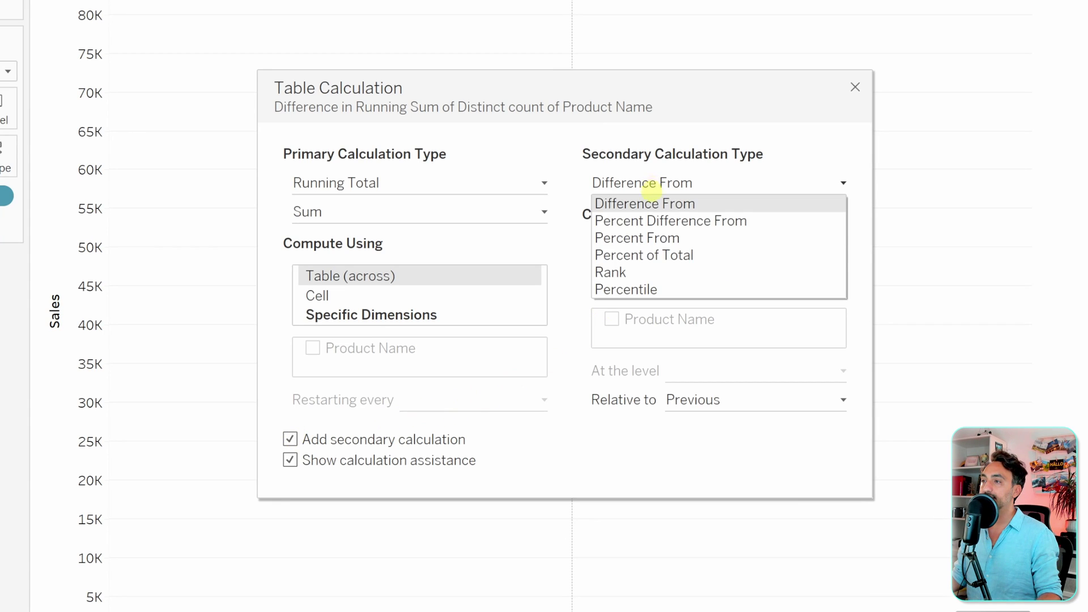
left_click(663, 255)
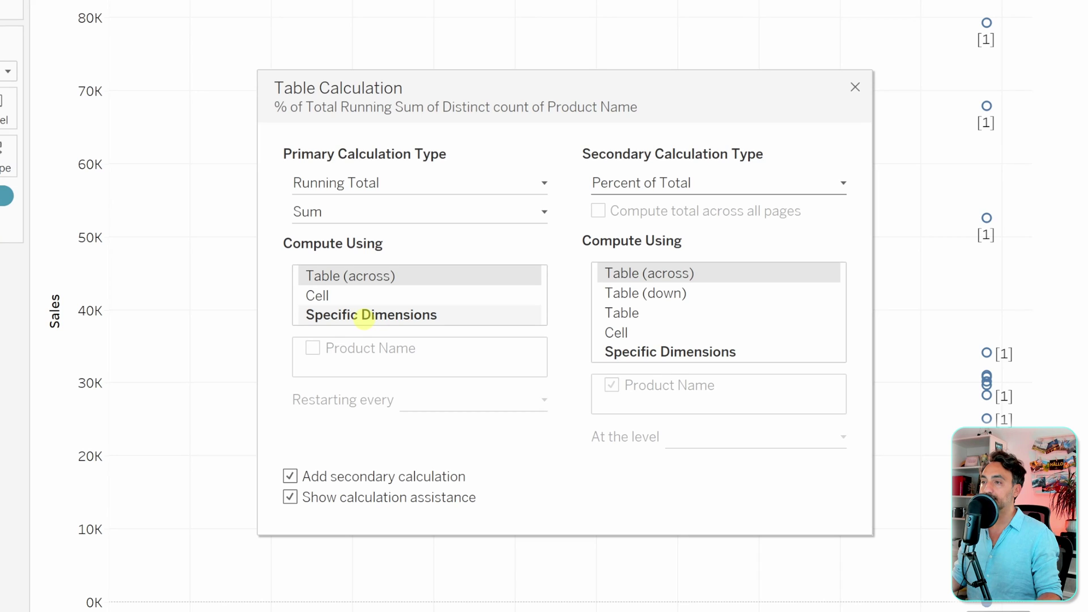
Compute both the primary and secondary calculations of the product count using the specific dimension Product Name
left_click(364, 316)
left_click(313, 348)
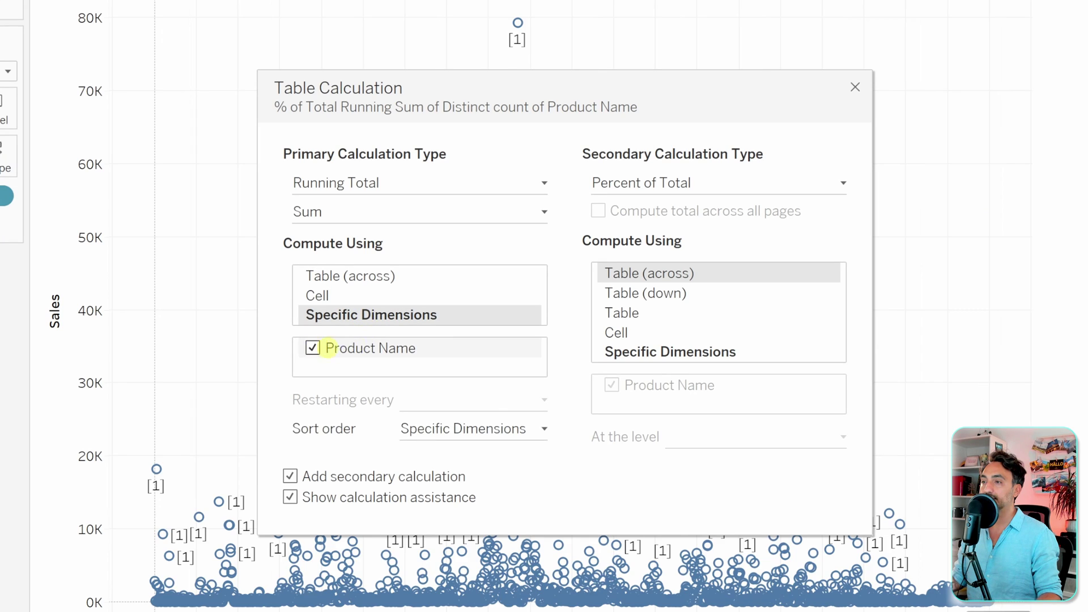
left_click(669, 350)
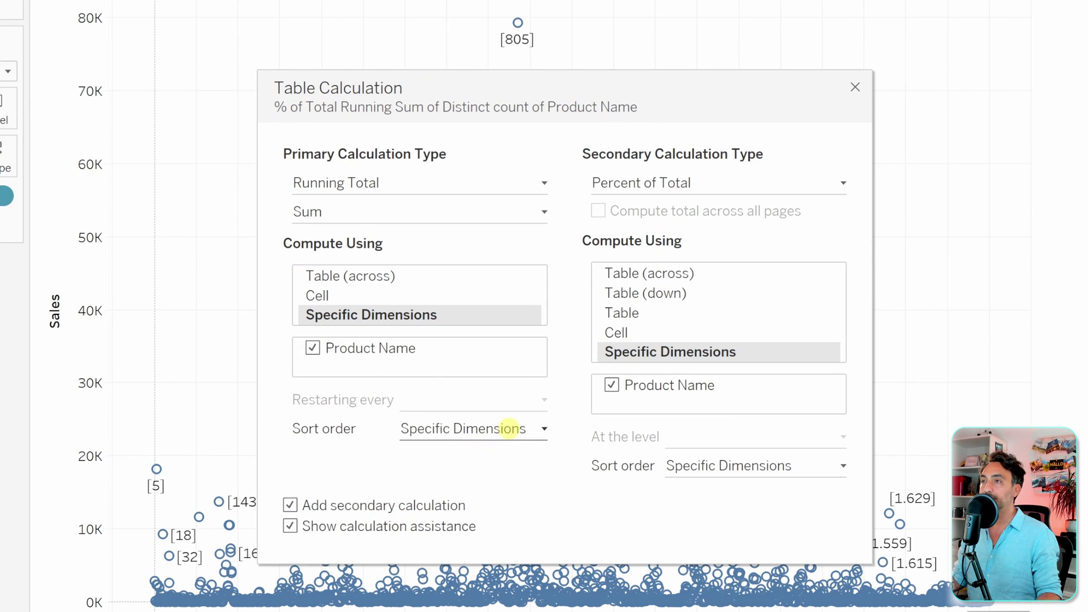
left_click(854, 88)
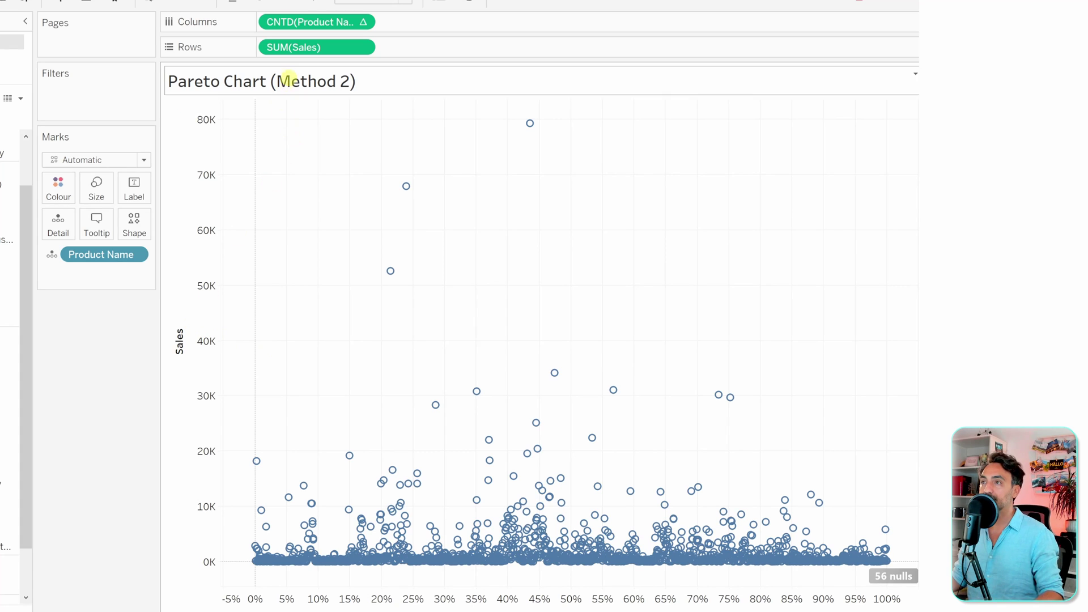
Add a Running Total (Sum) table calculation to Sales on the rows, computed using the specific dimension Product Name
right_click(294, 47)
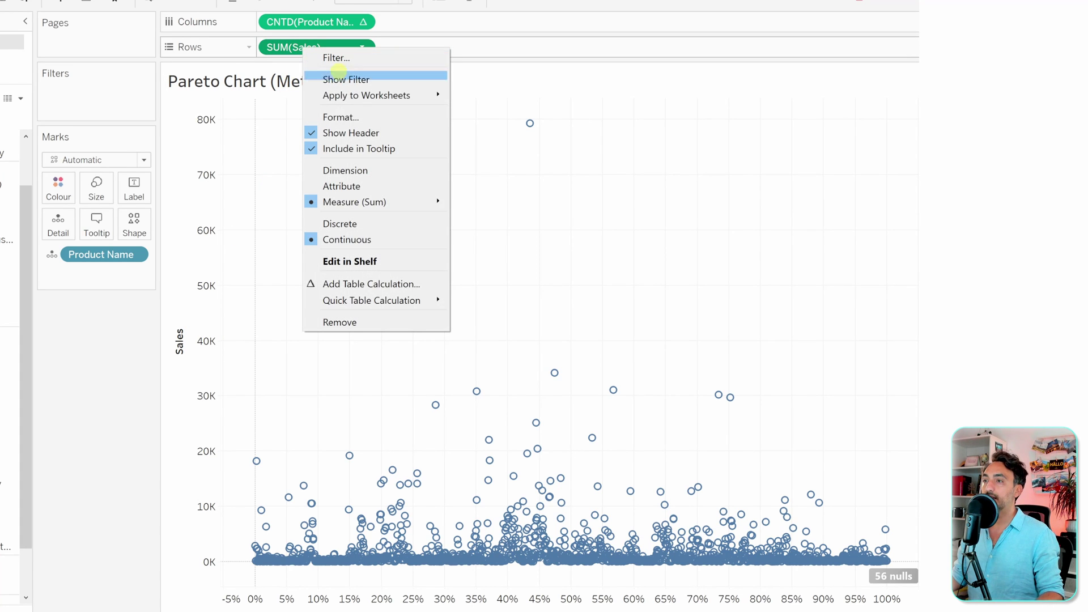
left_click(384, 283)
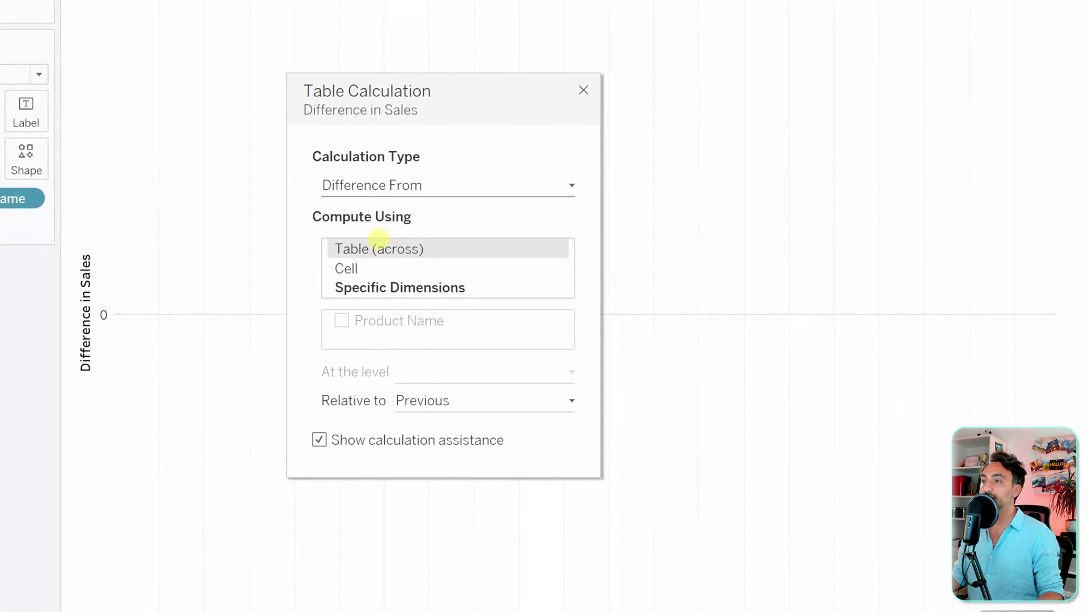
left_click(429, 186)
left_click(420, 306)
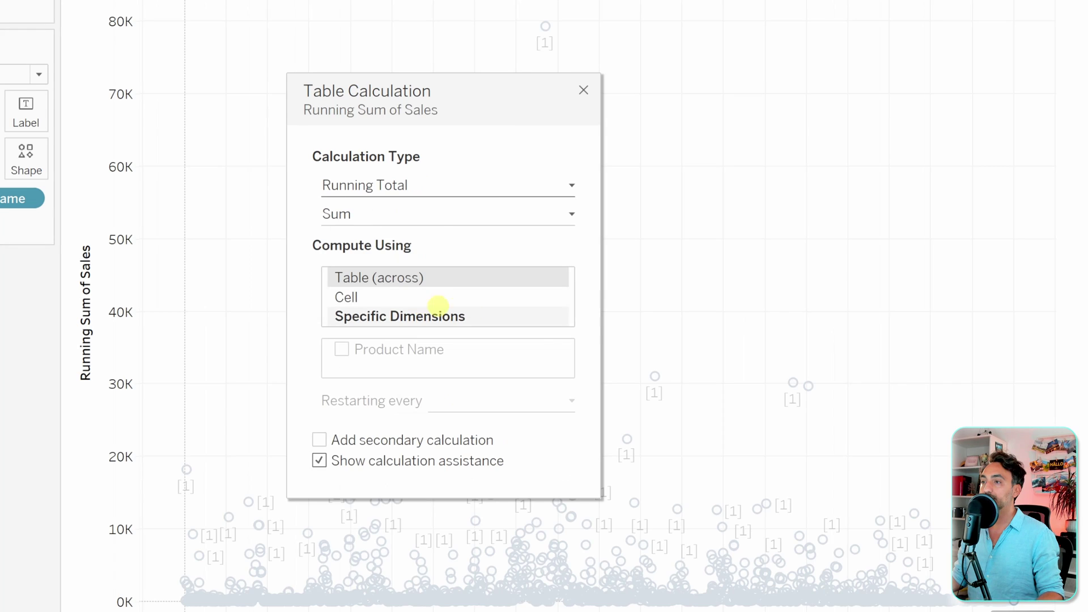
left_click(438, 313)
left_click(346, 349)
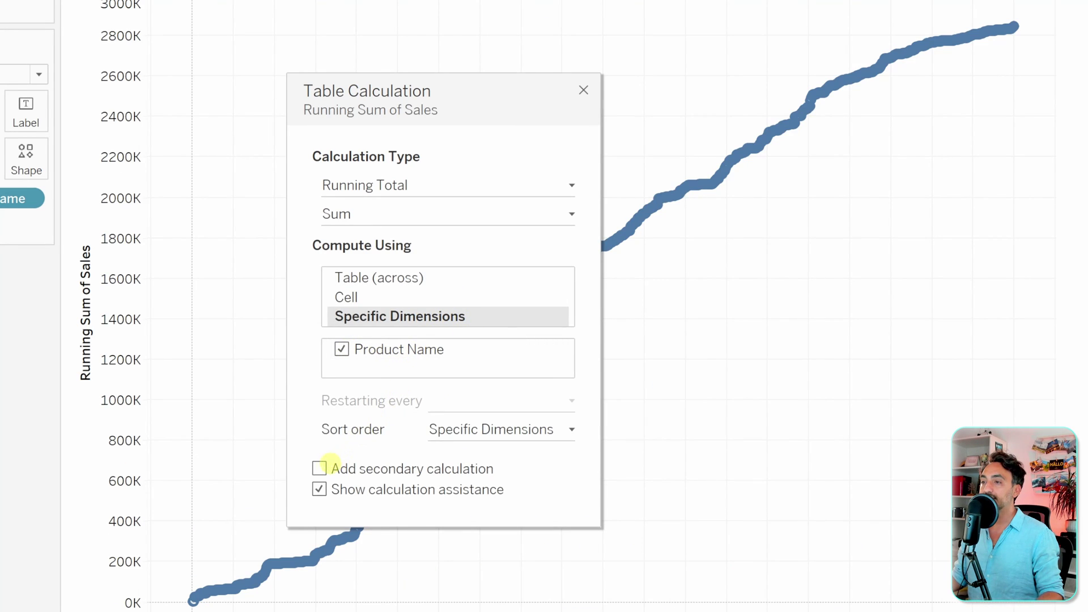
Add a secondary Percent of Total calculation to the running total of Sales, computed using the specific dimension Product Name
left_click(319, 468)
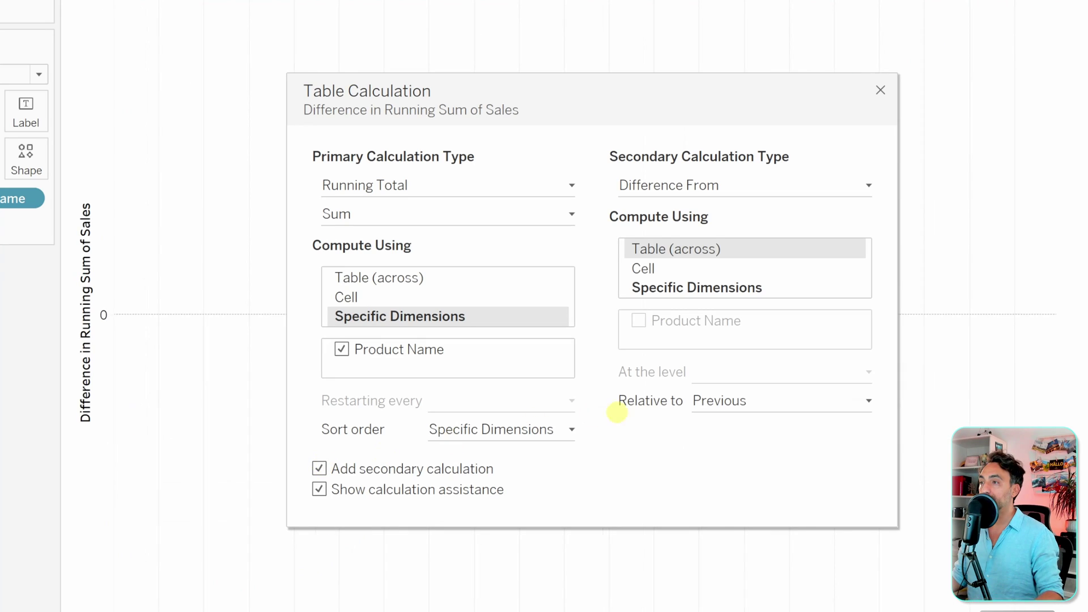
left_click(720, 184)
left_click(718, 252)
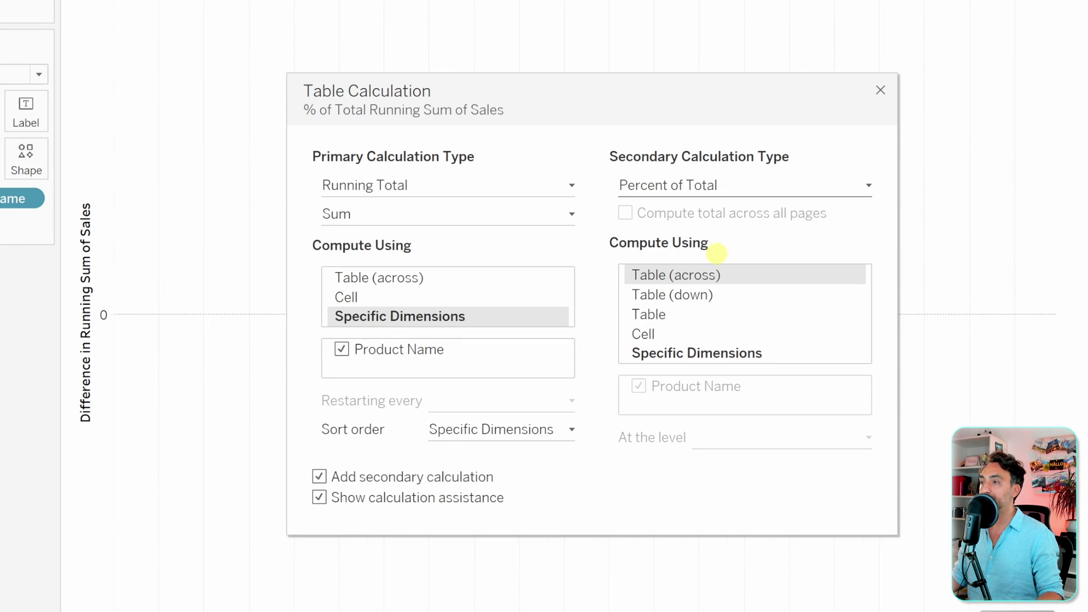
left_click(678, 351)
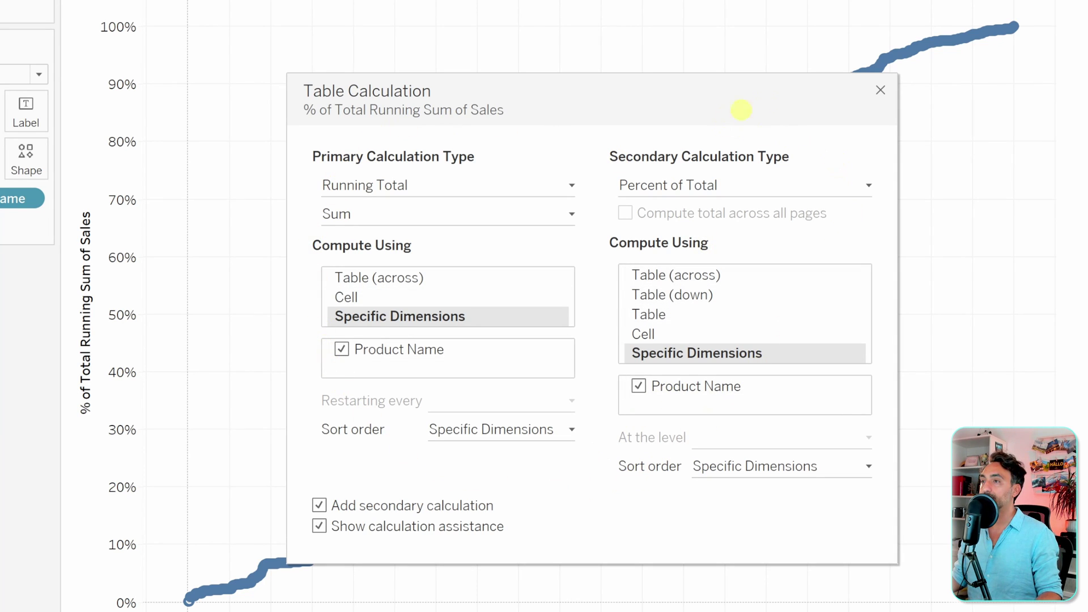
left_click(880, 90)
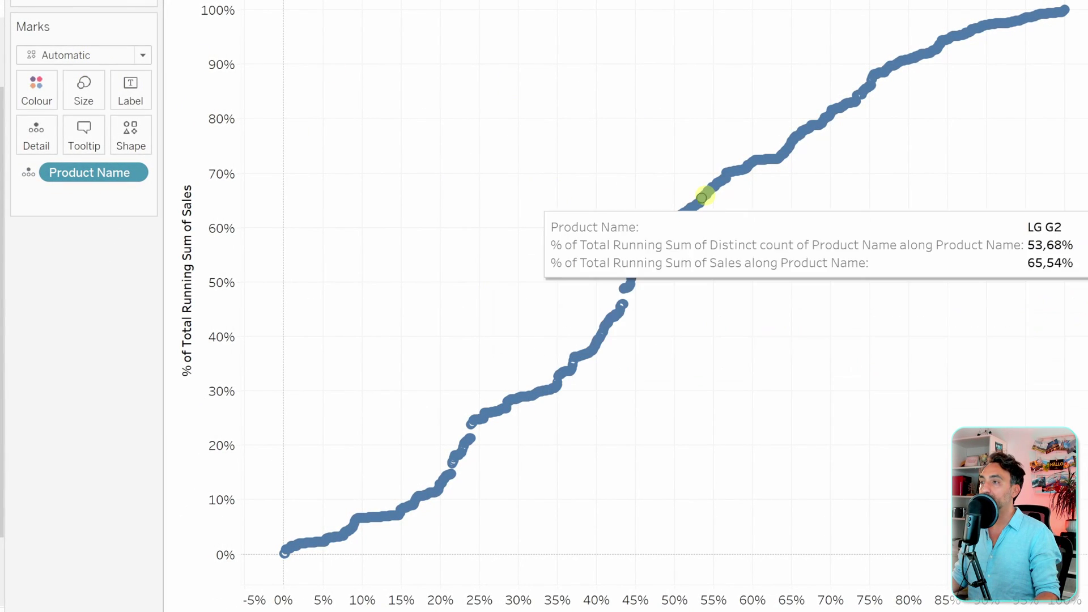
Change the mark type to Line and sort Product Name in descending order by the field Sales with Sum aggregation
left_click(114, 53)
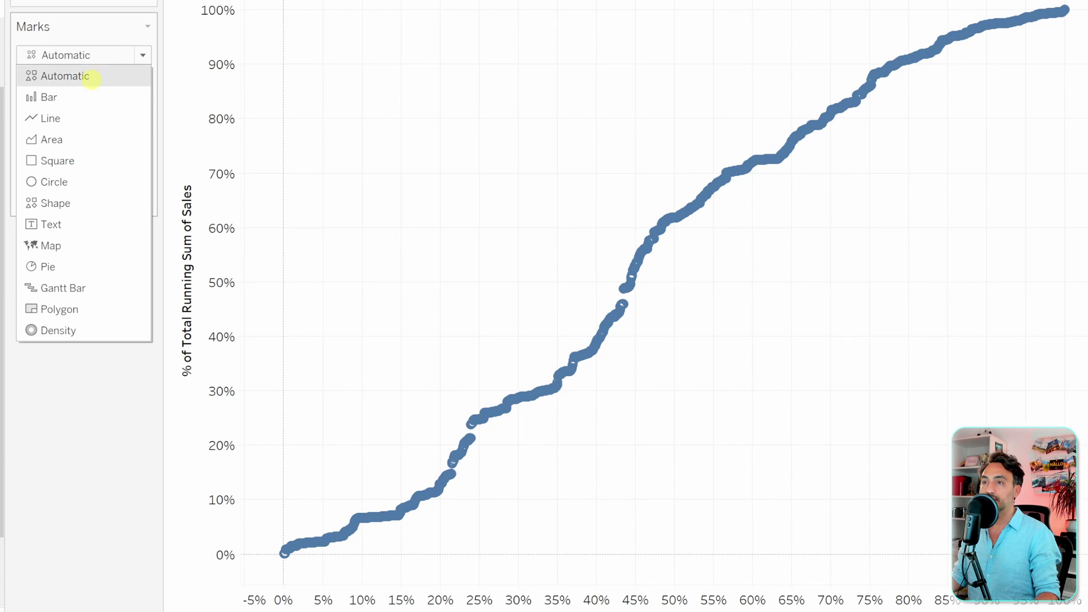
left_click(72, 115)
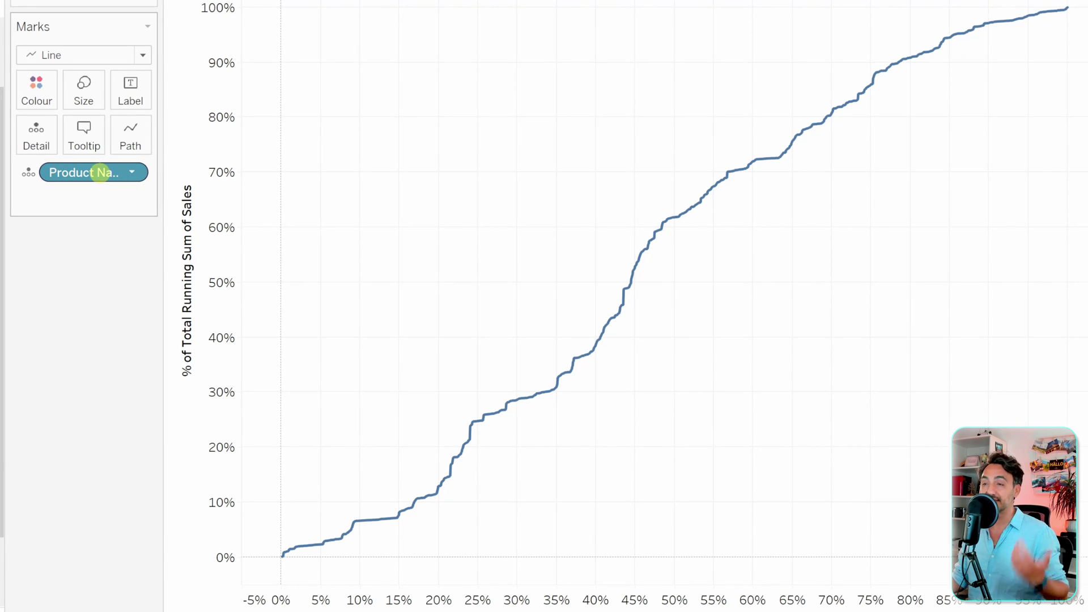
right_click(83, 171)
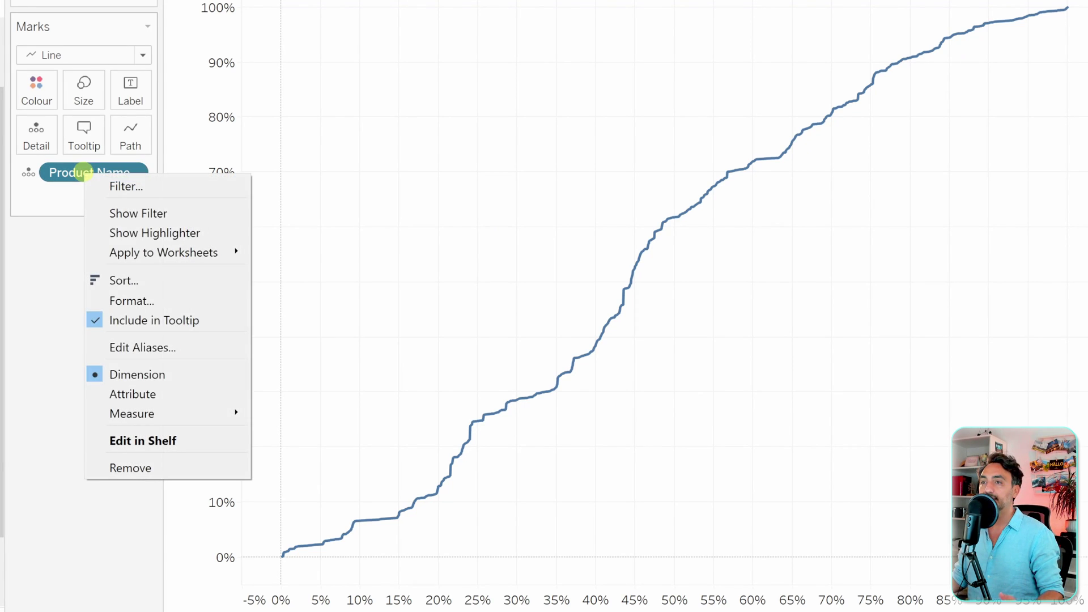
left_click(148, 278)
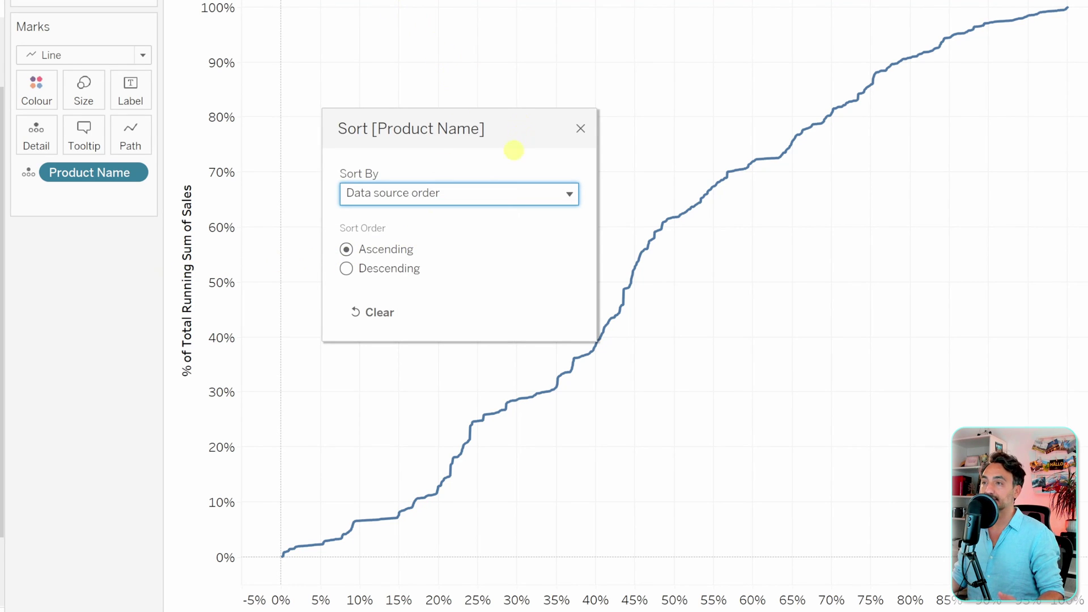
left_click(449, 191)
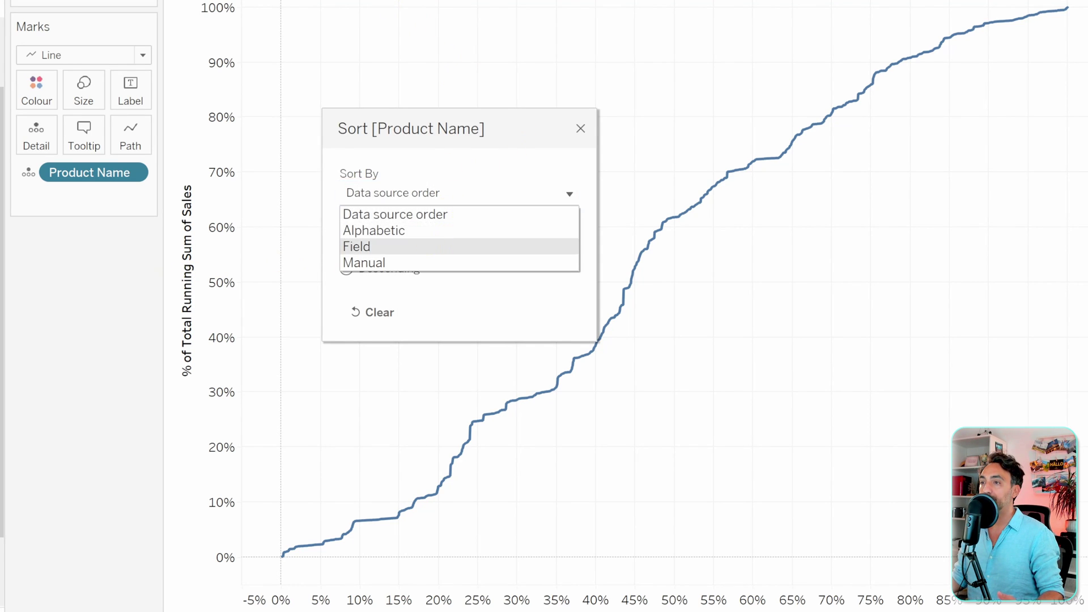
left_click(428, 247)
left_click(426, 325)
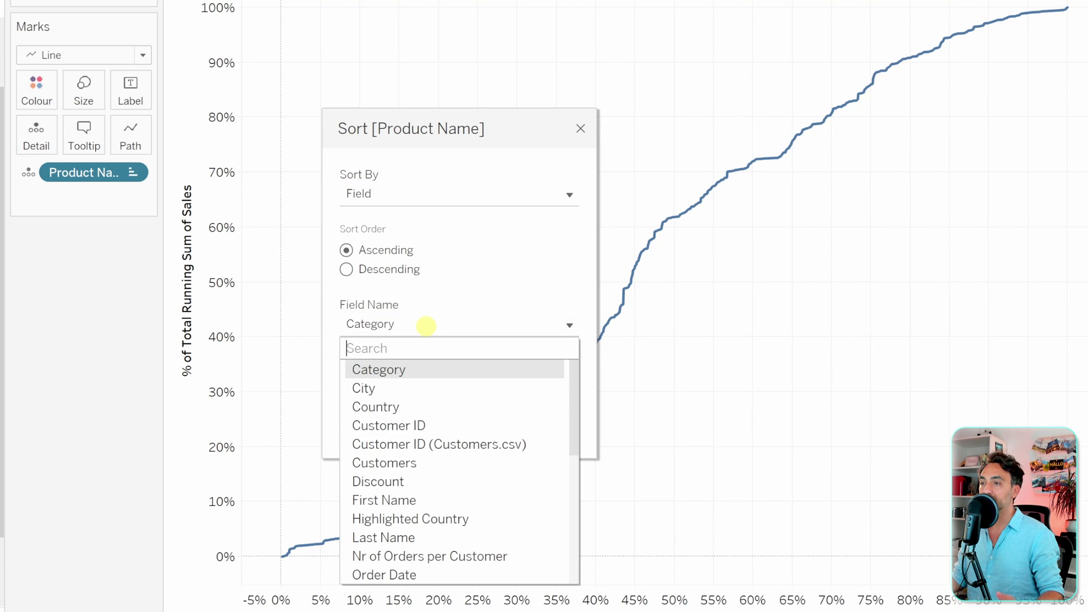
scroll(459, 436, "down", 3)
scroll(459, 448, "down", 3)
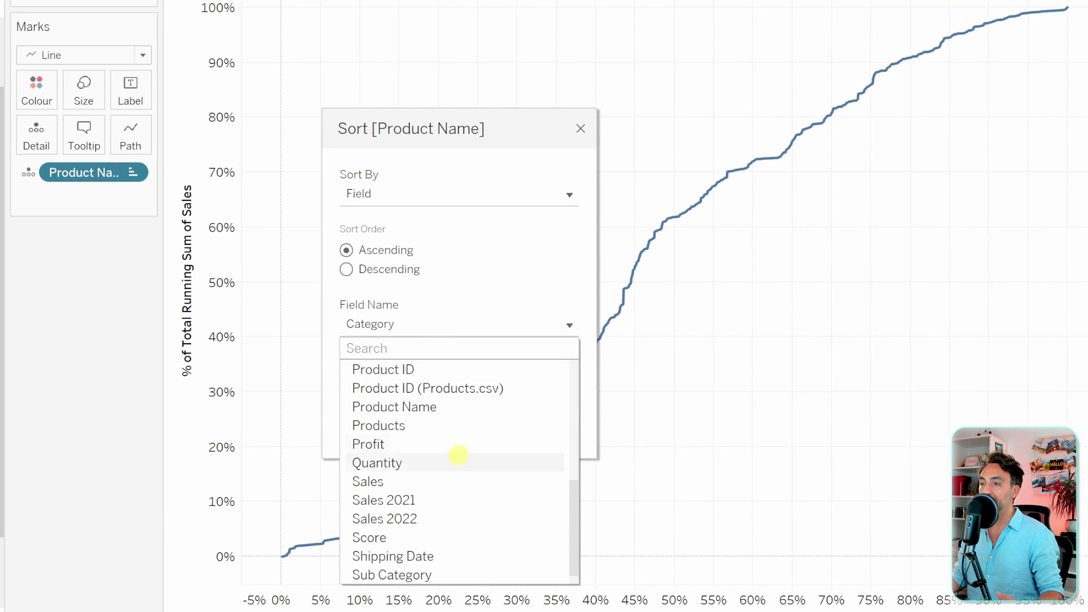
left_click(413, 478)
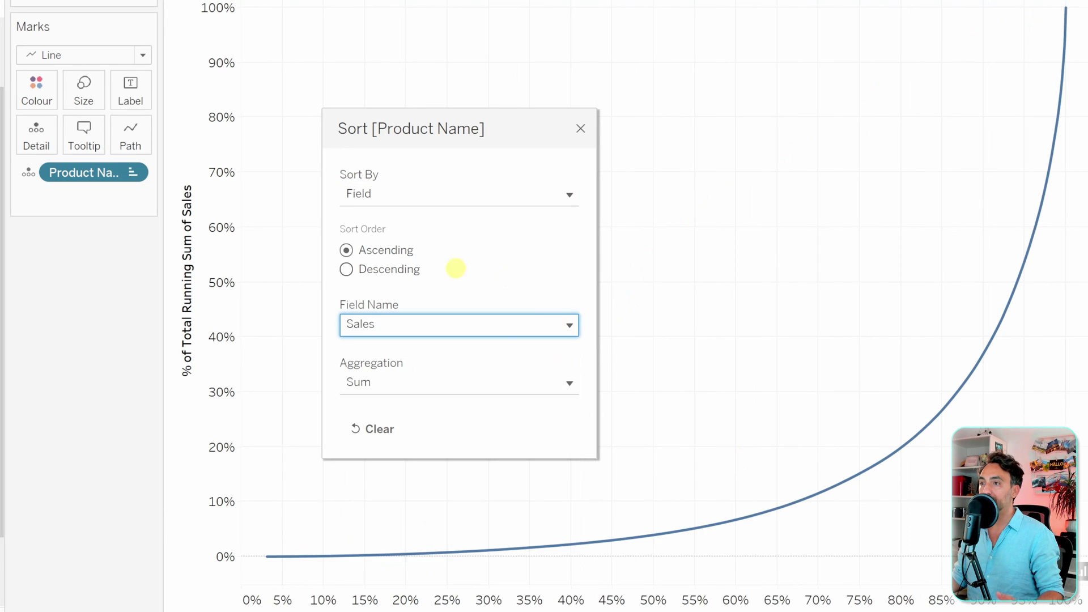
left_click(397, 269)
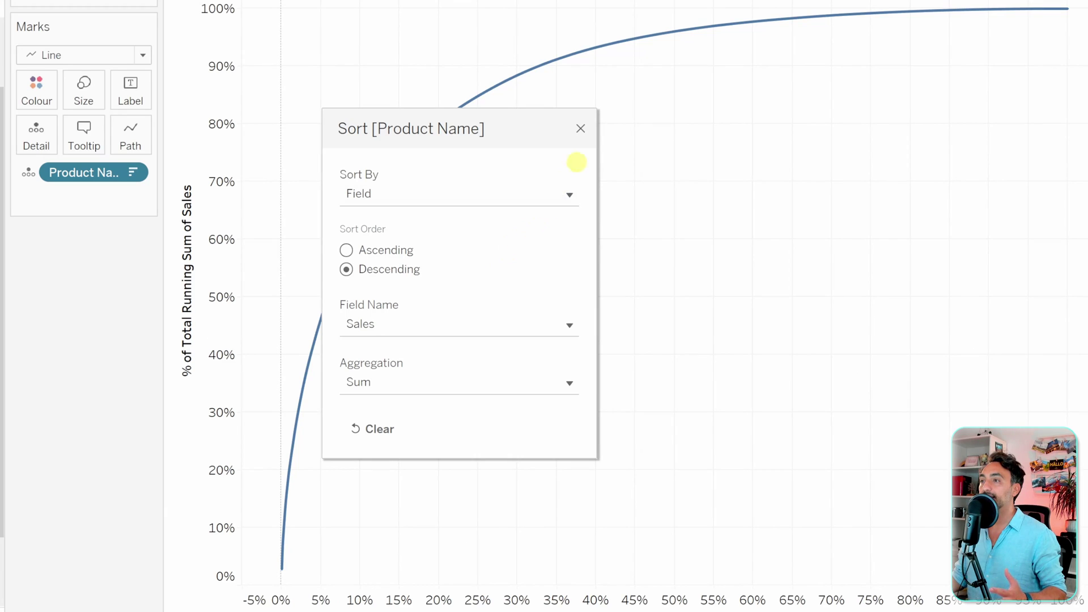
left_click(580, 128)
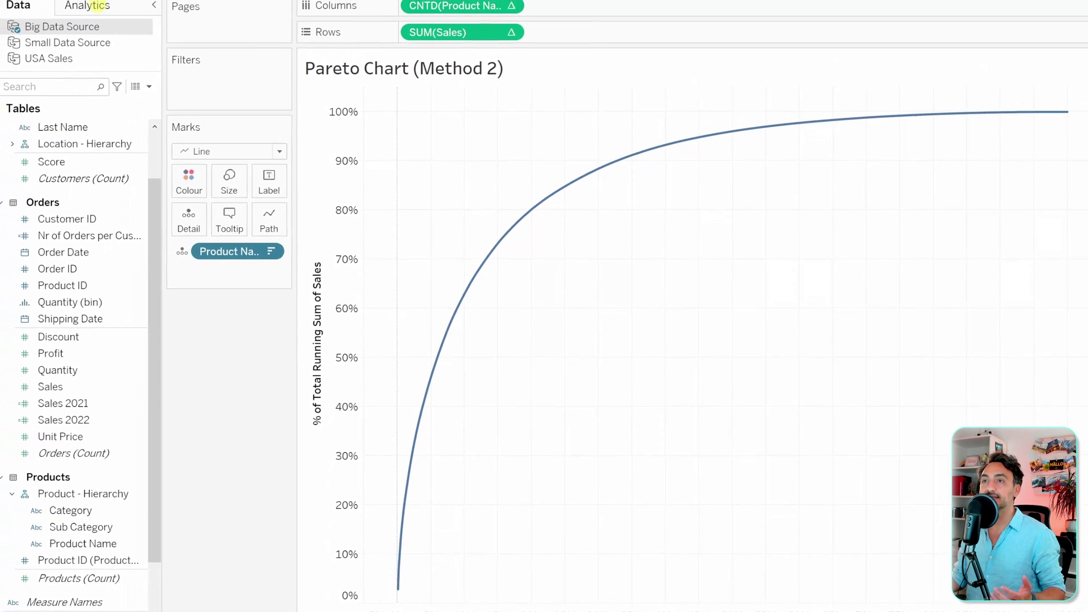
Add a constant reference line at 0,2 for the distinct count of Product Name across the entire table
left_click(93, 5)
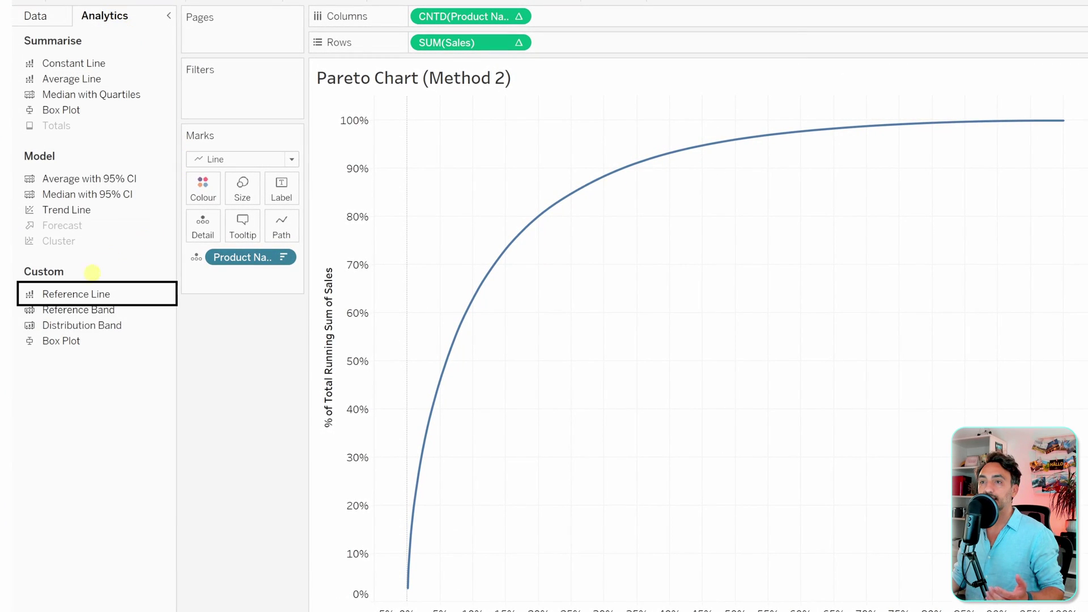
left_click_drag(68, 294, 455, 175)
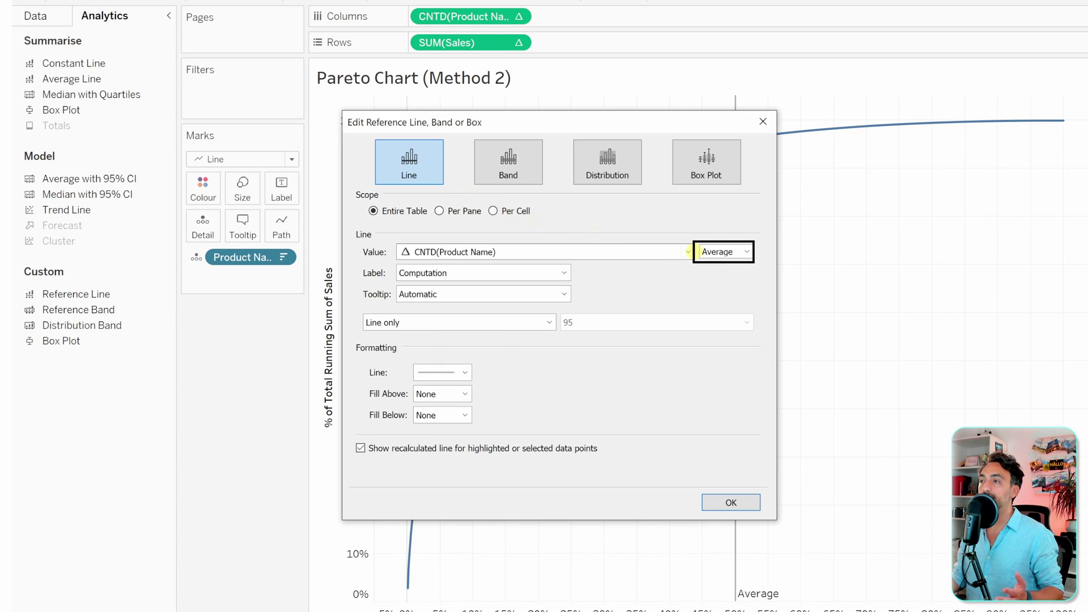
left_click(727, 251)
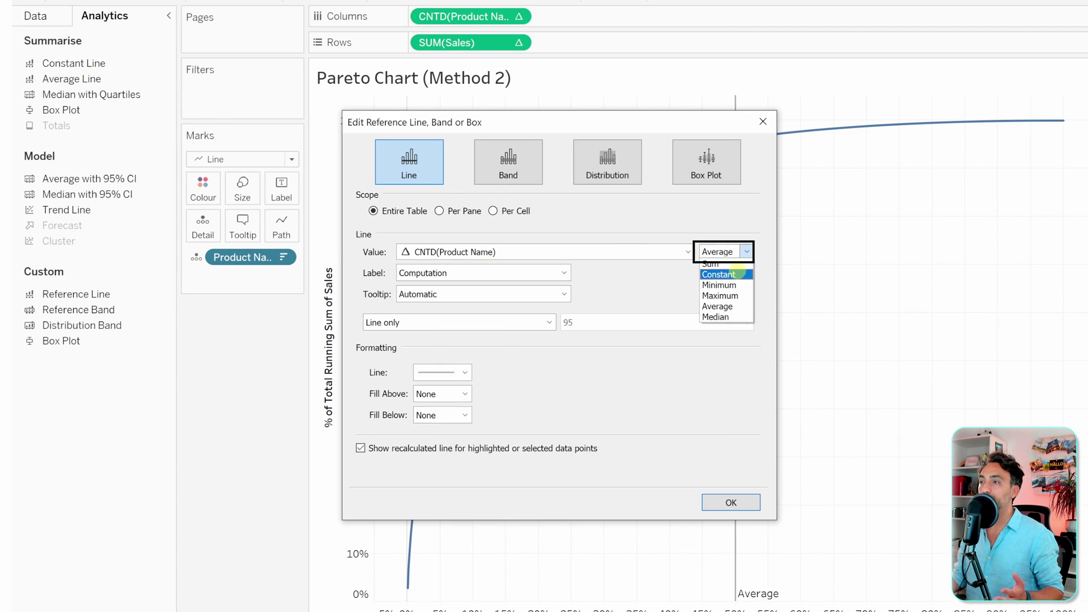
left_click(739, 274)
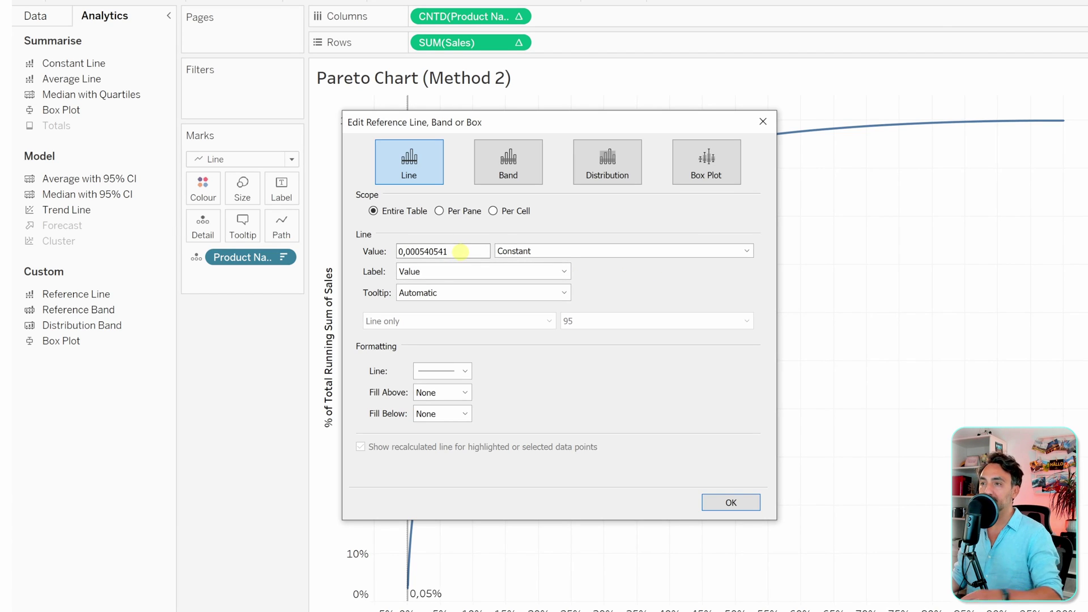
left_click_drag(461, 251, 419, 251)
type("2")
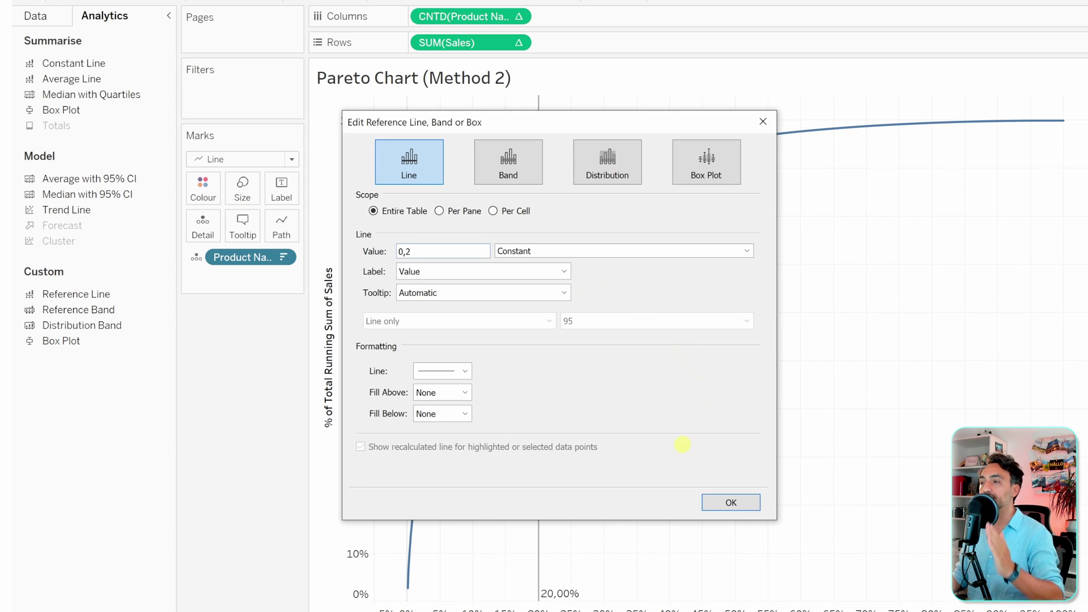
left_click(731, 502)
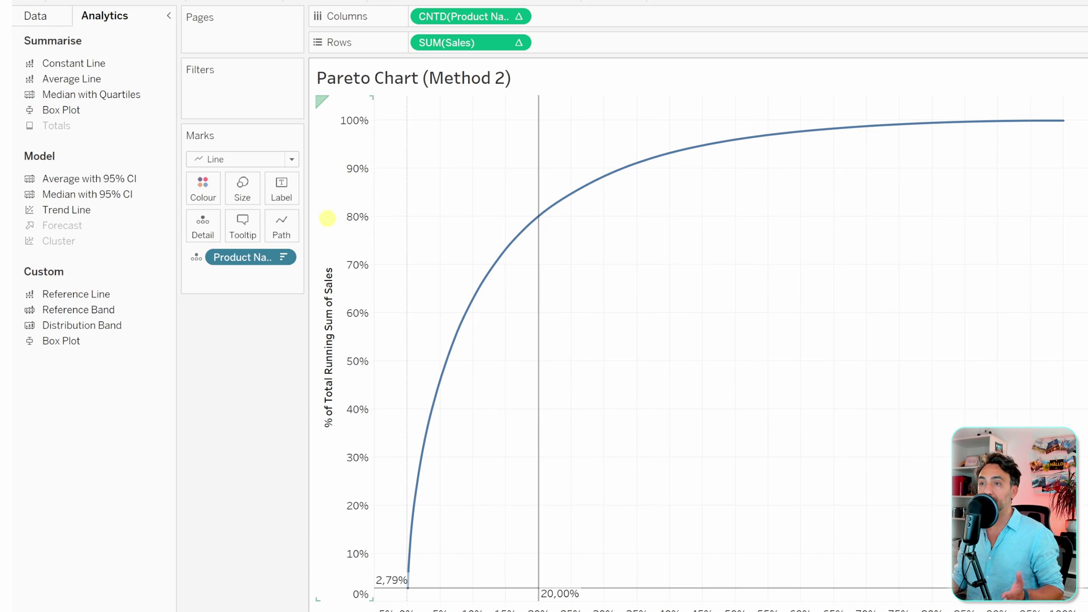
Add a constant reference line at 0,8 for the cumulative Sales percentage across the entire table
left_click_drag(64, 293, 449, 191)
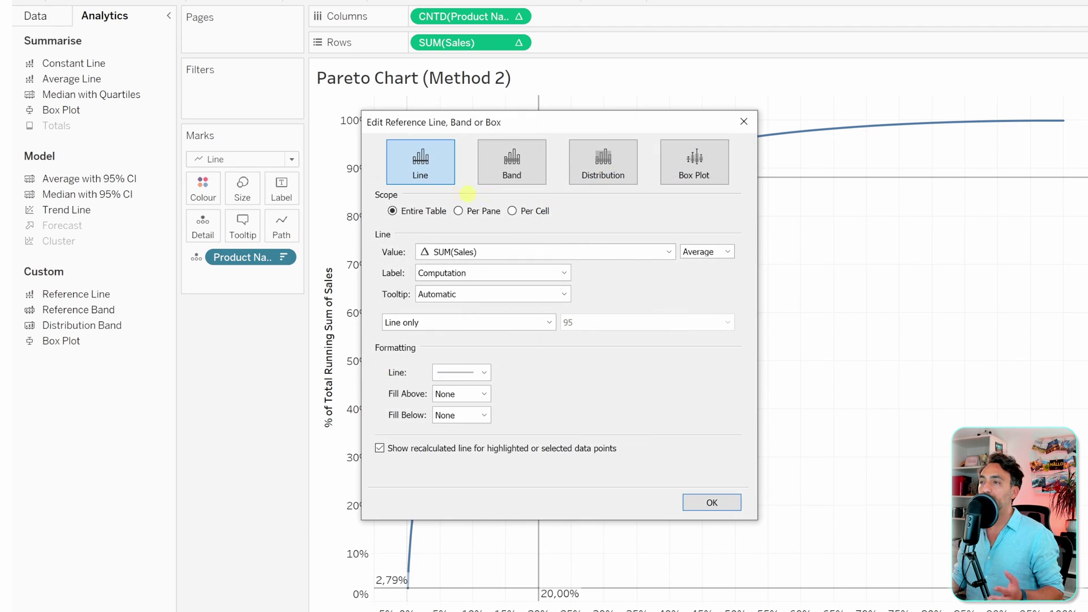
left_click(707, 251)
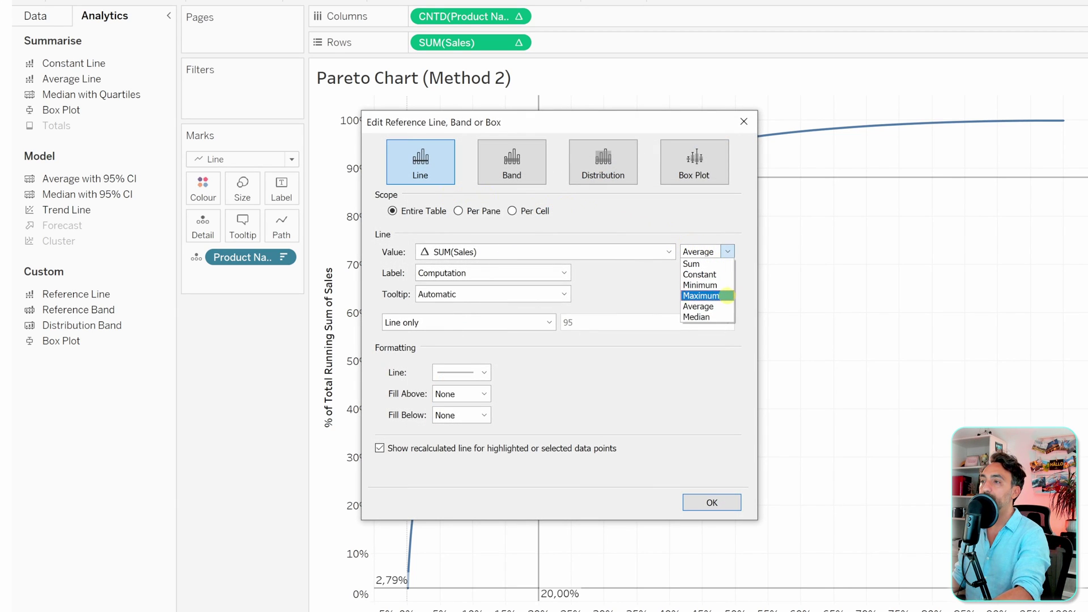
left_click(705, 275)
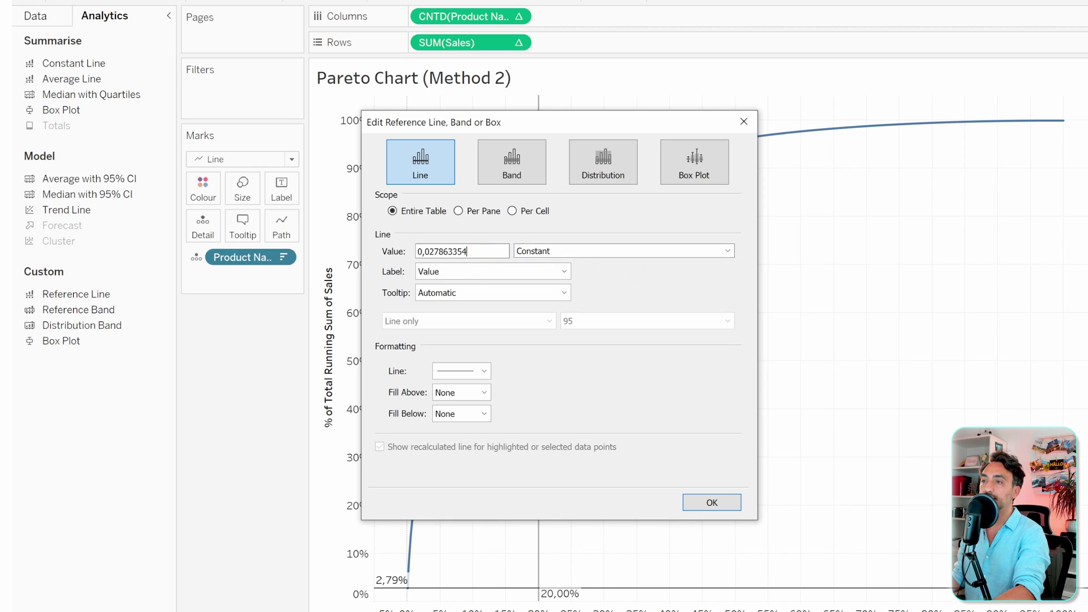
left_click_drag(468, 251, 429, 251)
type("8")
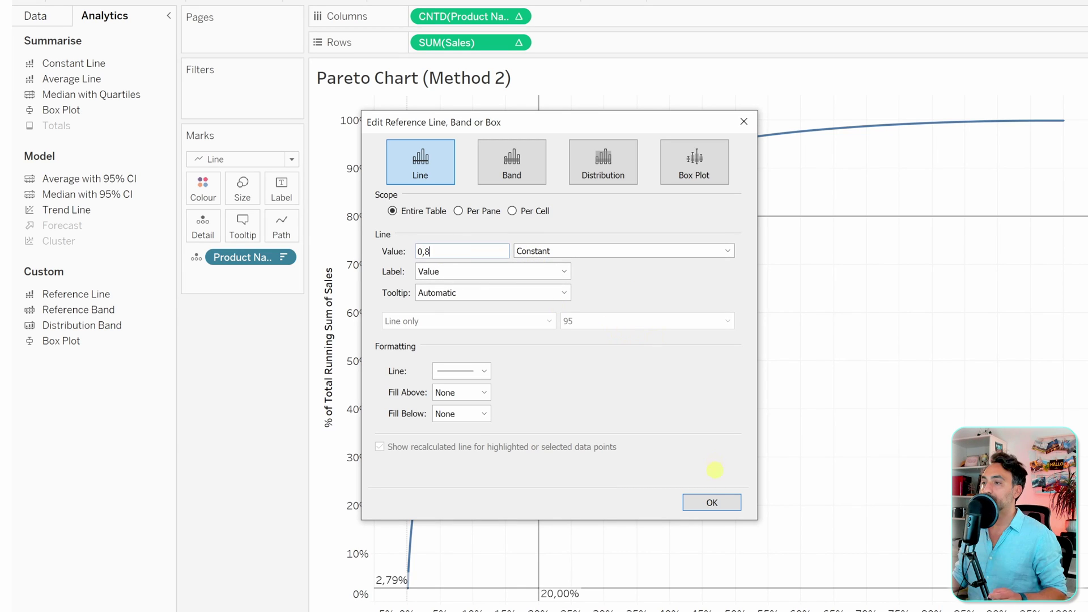
key("Return")
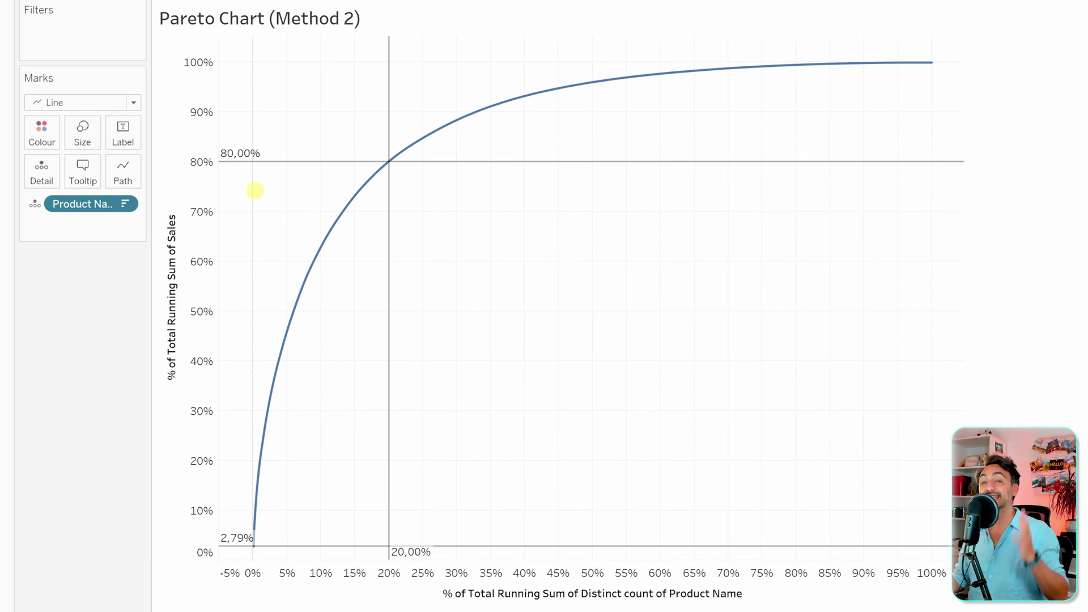
mouse_move(408, 555)
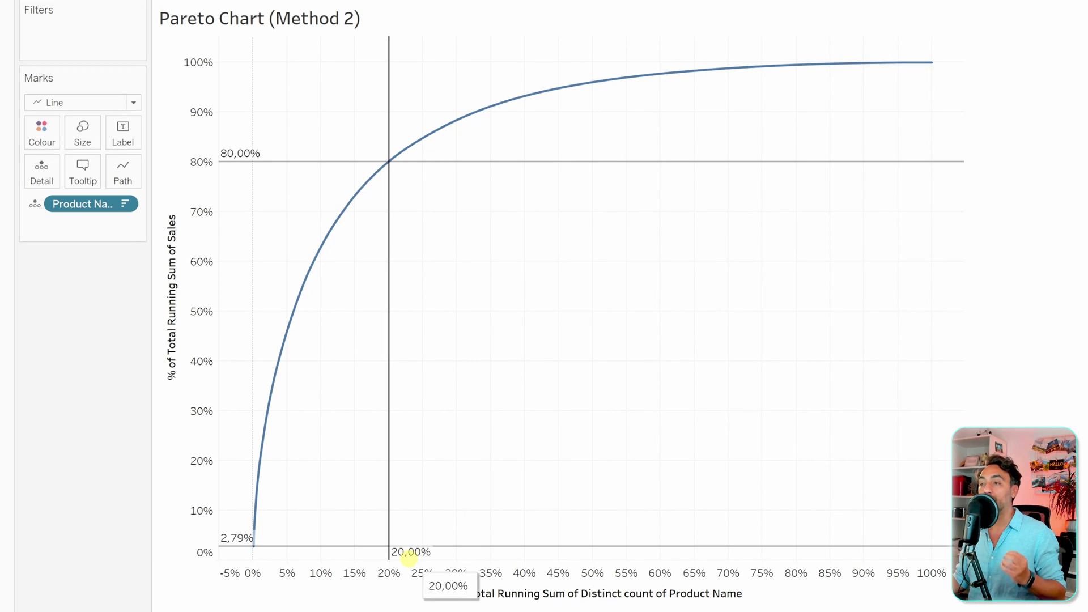
mouse_move(376, 175)
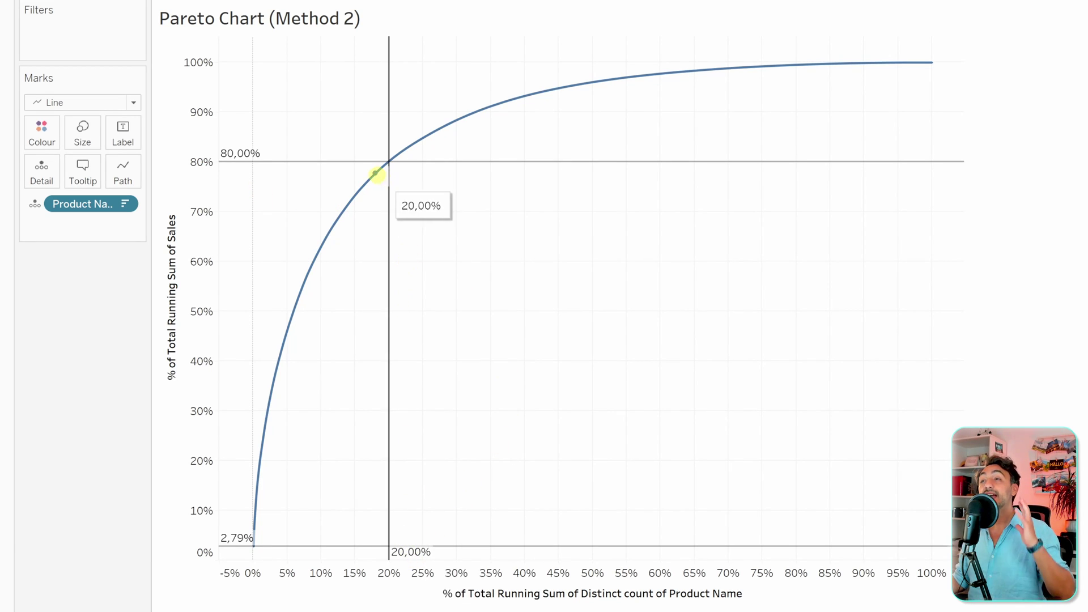
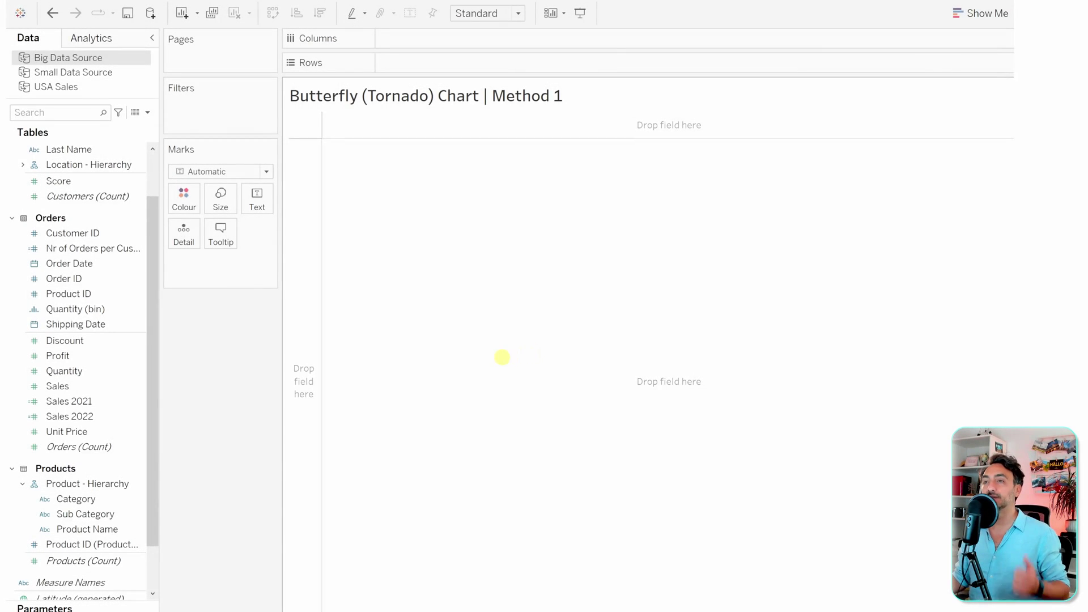
Place Sub Category on the rows of the Butterfly (Tornado) Chart sheet and fit it to the entire view
scroll(150, 381, "down", 1)
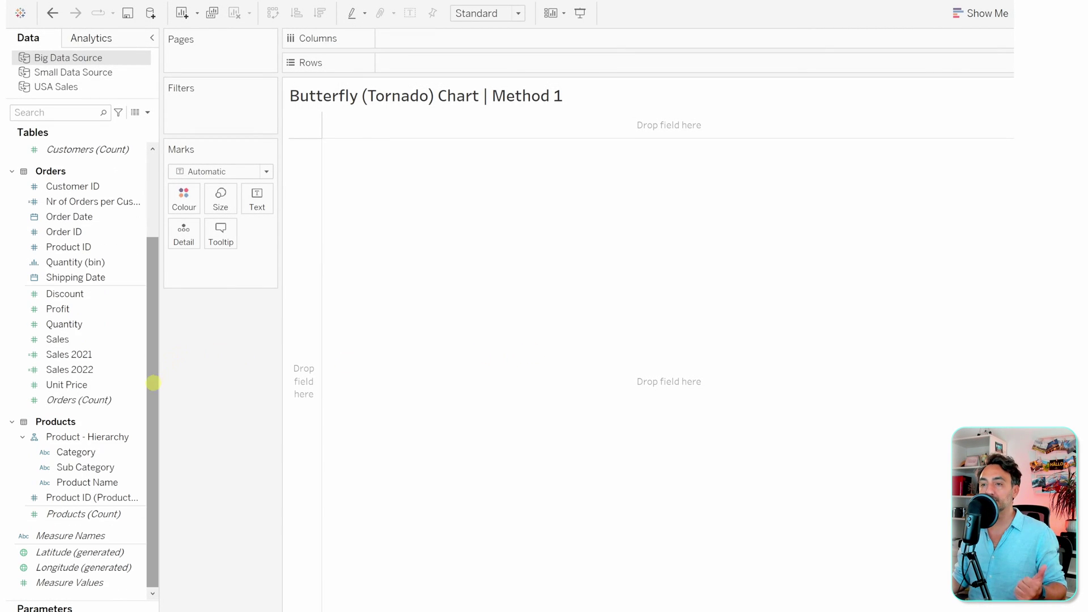
left_click(125, 467)
left_click_drag(86, 468, 422, 63)
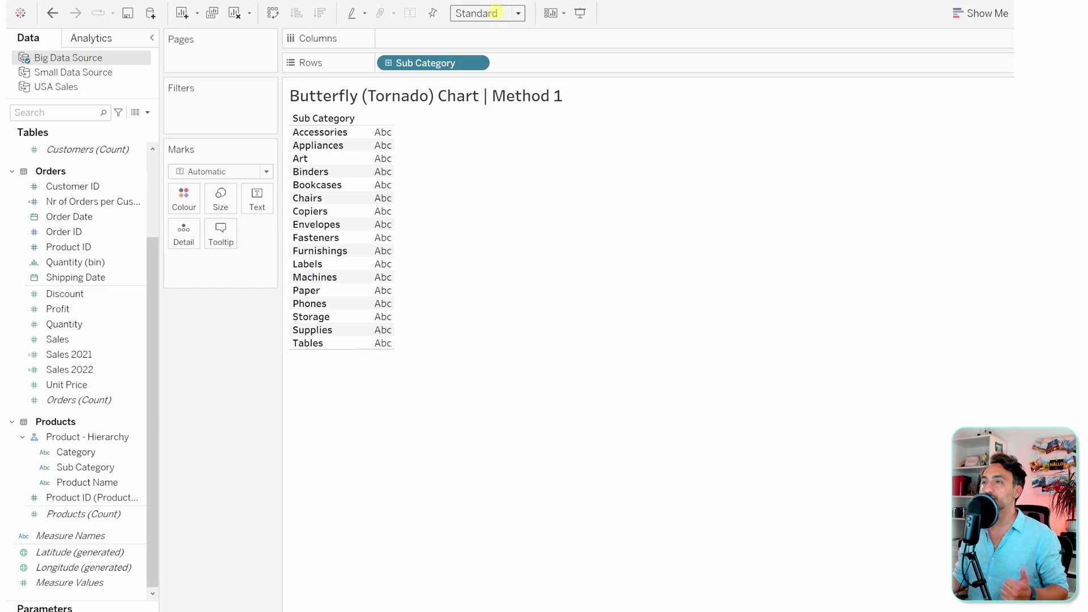
left_click(493, 13)
left_click(486, 66)
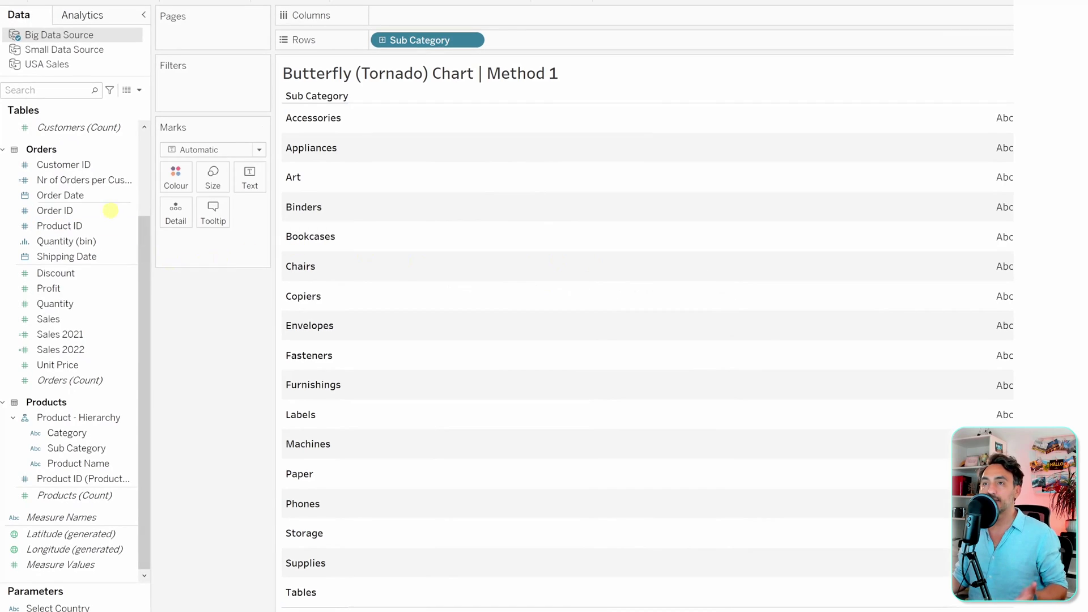
Place the count of Customers and the count of Orders side by side on the columns
left_click_drag(68, 126, 371, 15)
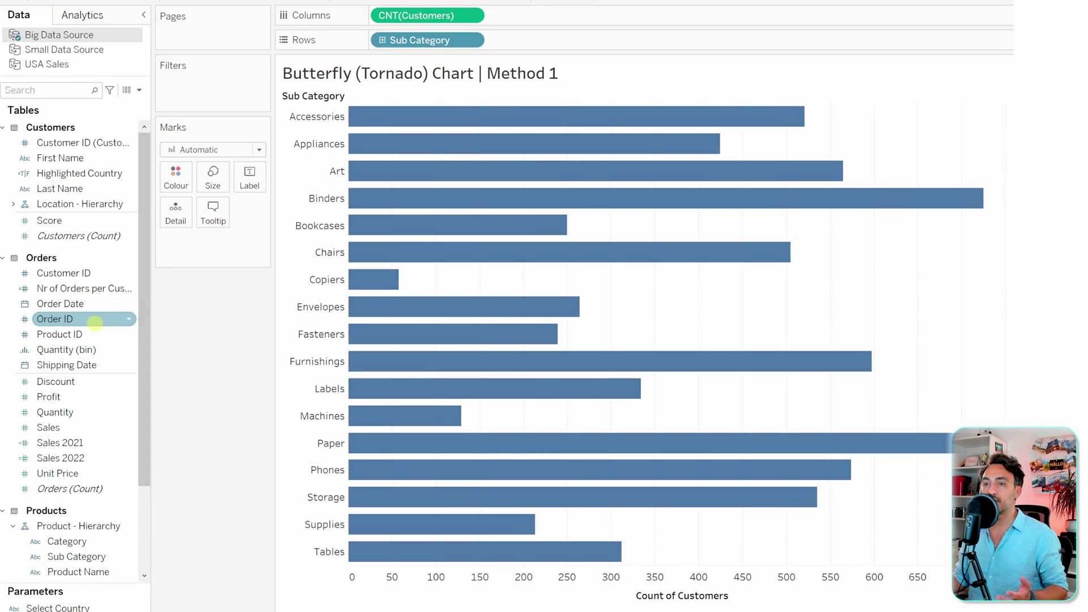
scroll(100, 340, "down", 1)
left_click_drag(84, 443, 519, 16)
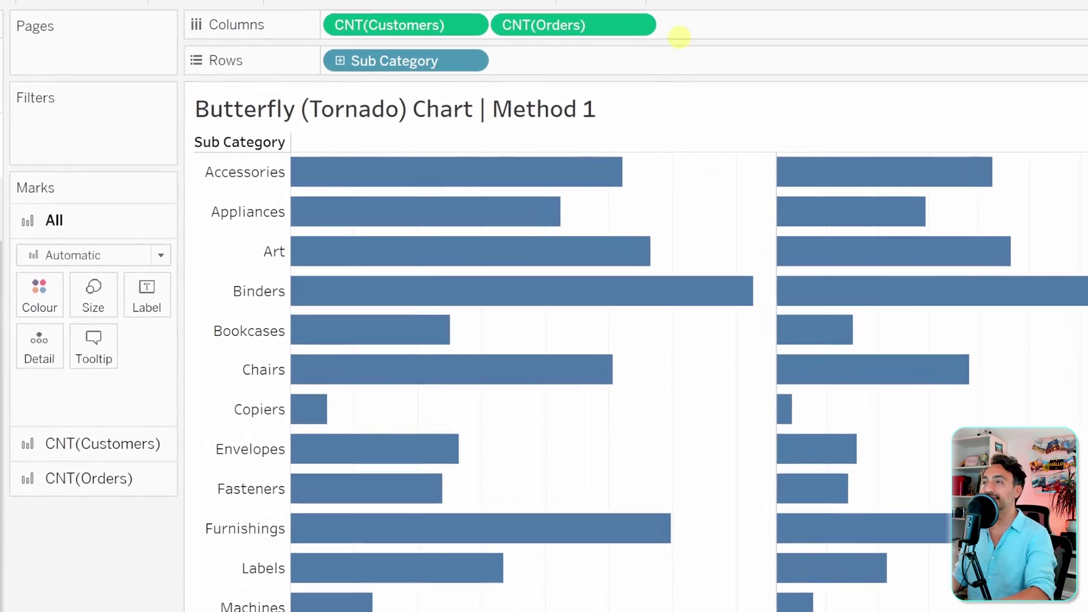
Add an ad-hoc AVG(0) calculation to the columns and place it between the Customers and Orders counts
double_click(687, 22)
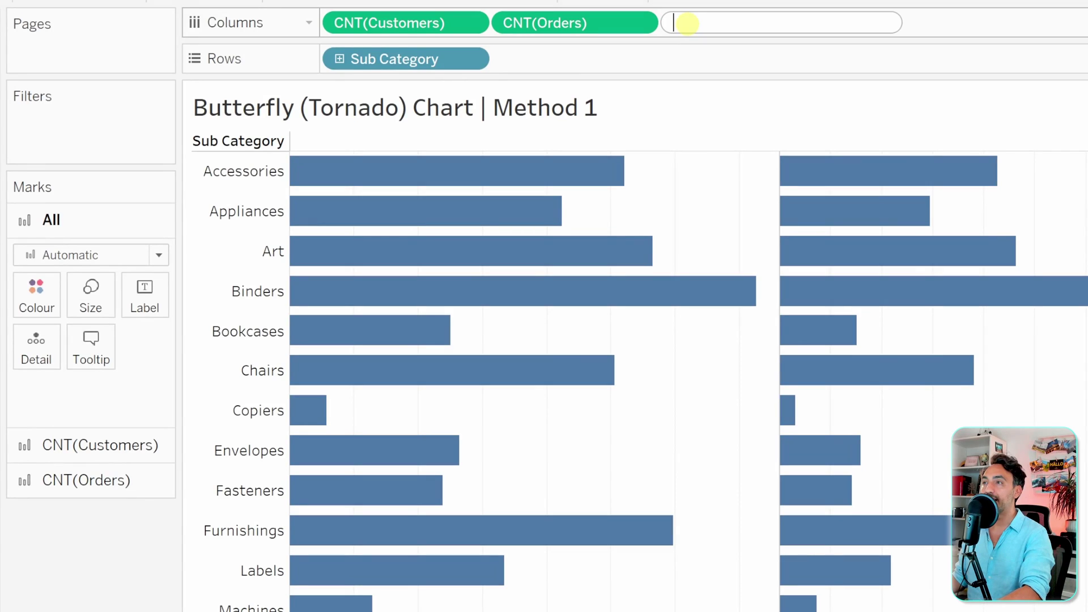
type("Avg")
left_click(739, 44)
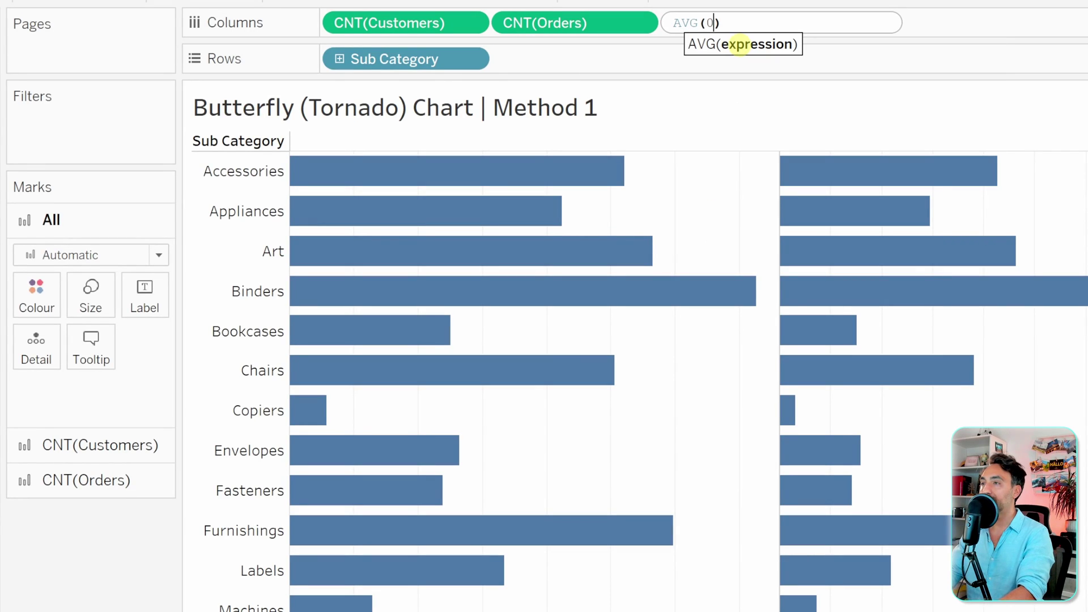
type("0")
key("Return")
left_click_drag(731, 23, 572, 41)
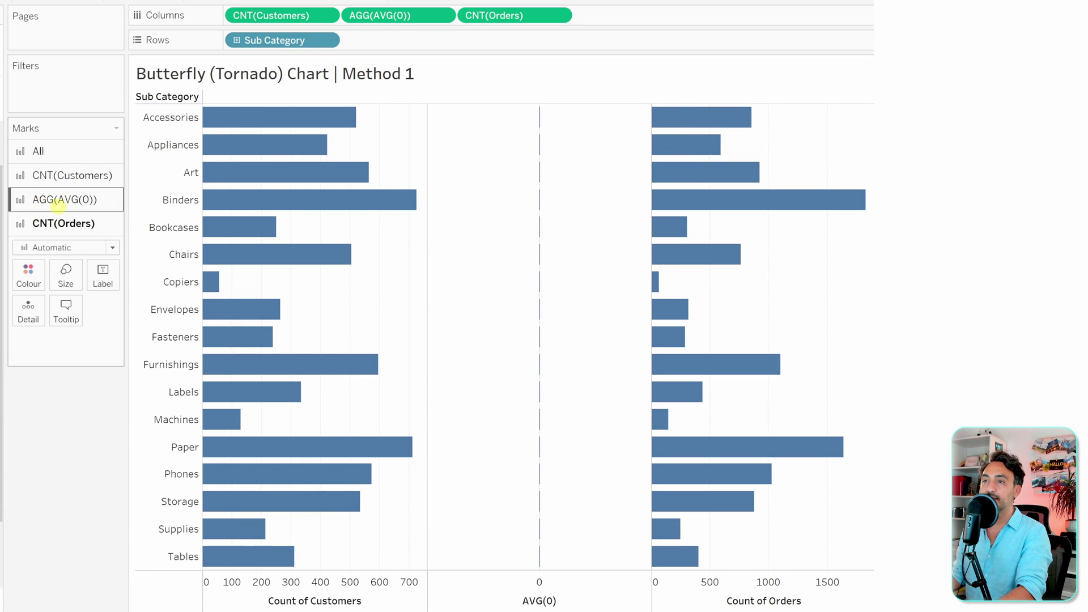
Change the AVG(0) mark type to Text and show Sub Category as its text
left_click(71, 200)
left_click(82, 219)
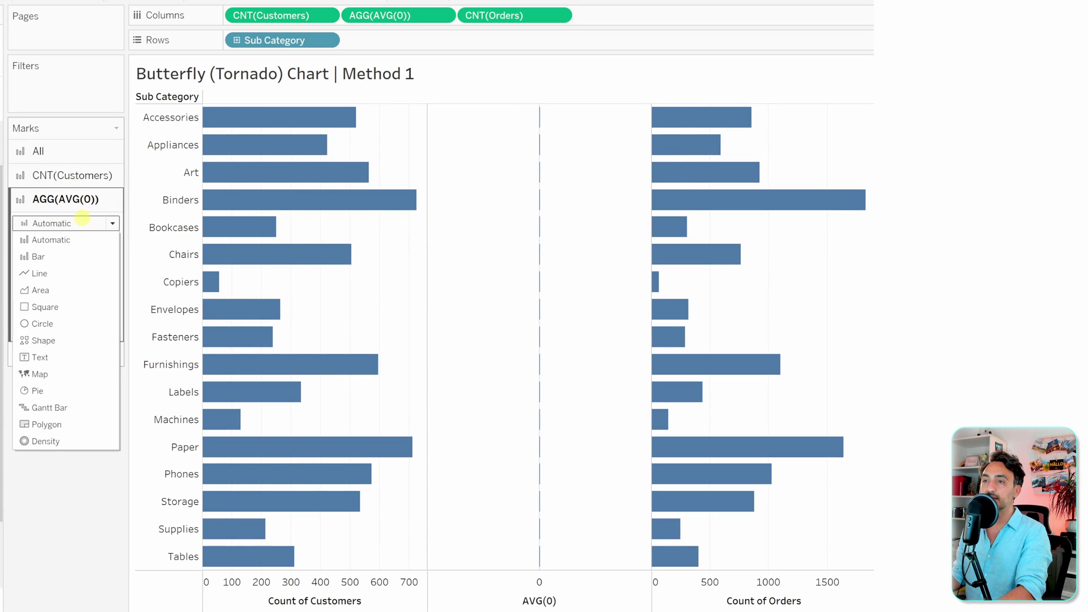
left_click(40, 357)
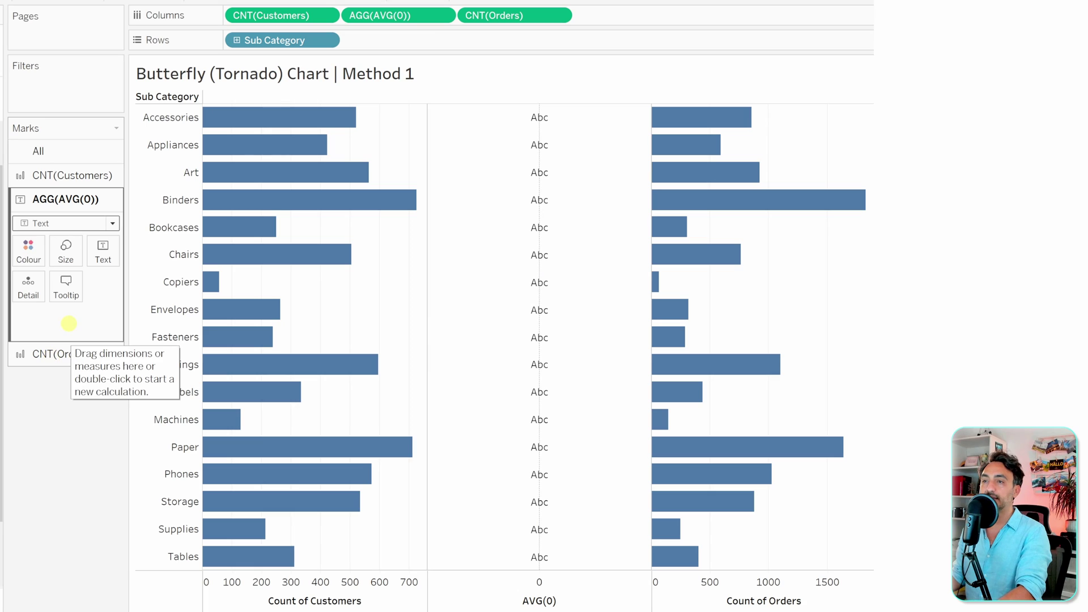
left_click_drag(3, 490, 101, 294)
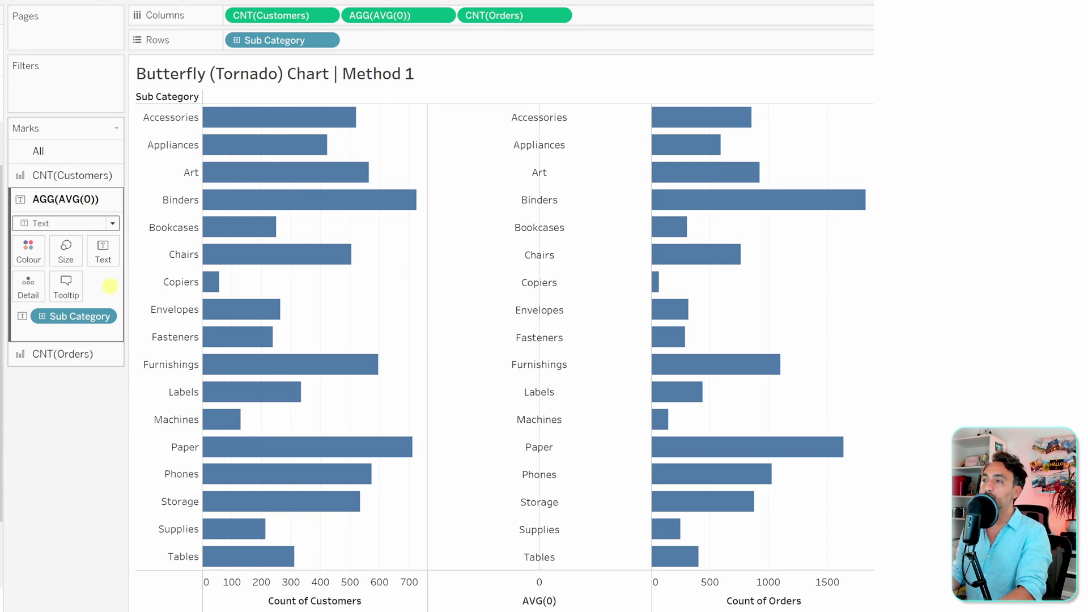
Make the Sub Category label text of the AVG(0) marks bold
mouse_move(518, 116)
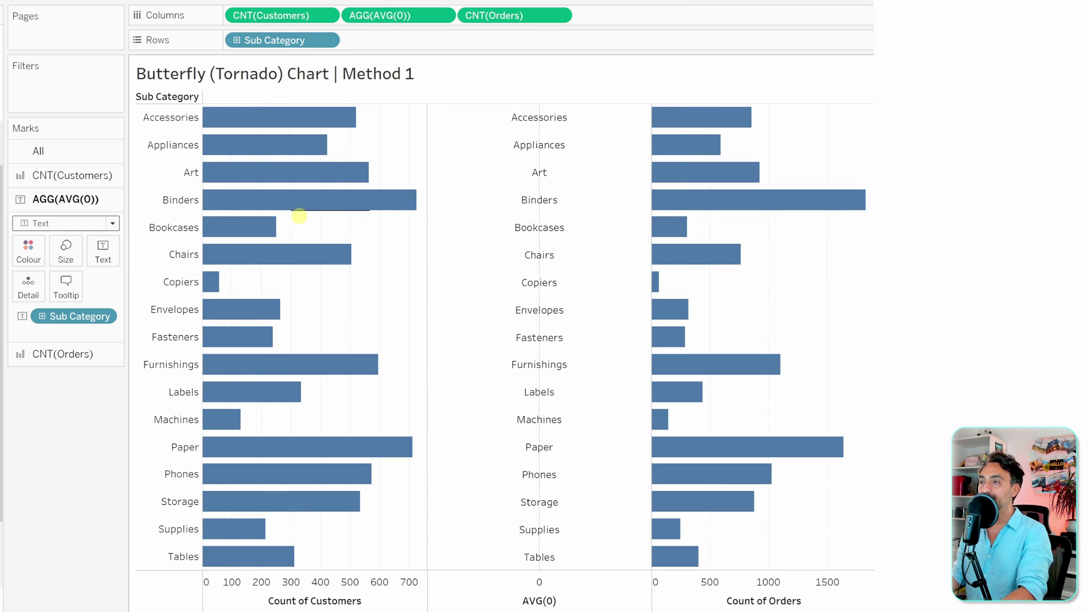
left_click(103, 250)
left_click(218, 283)
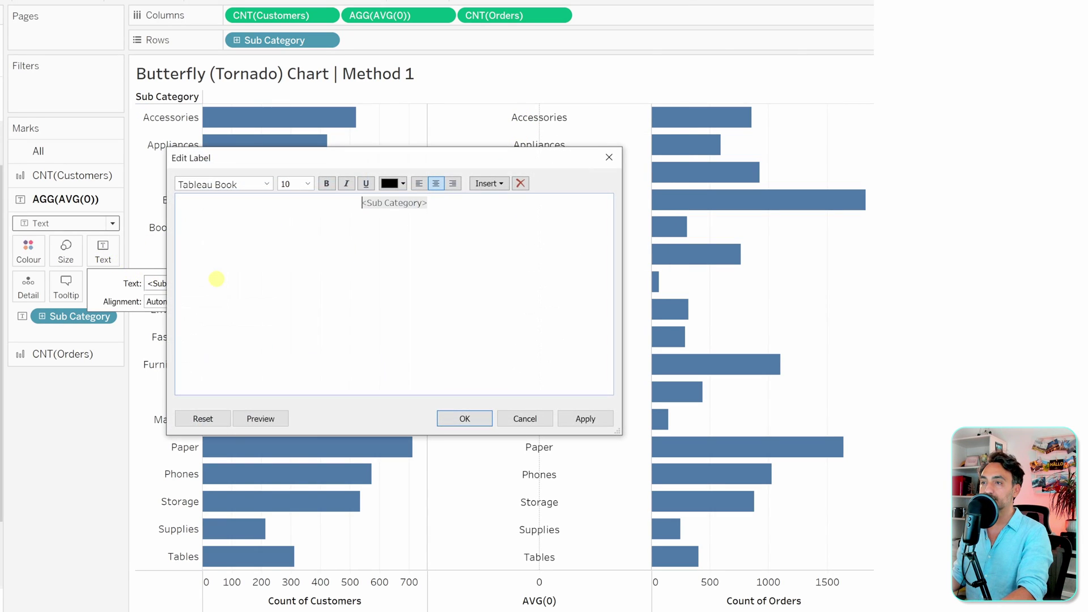
left_click_drag(454, 204, 364, 203)
left_click(326, 183)
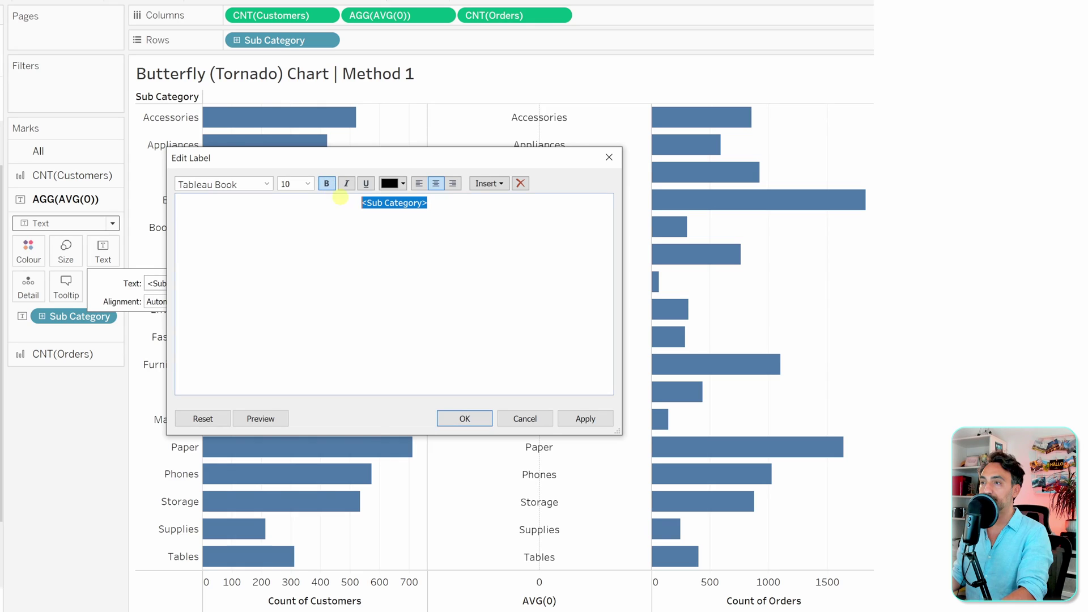
left_click(465, 418)
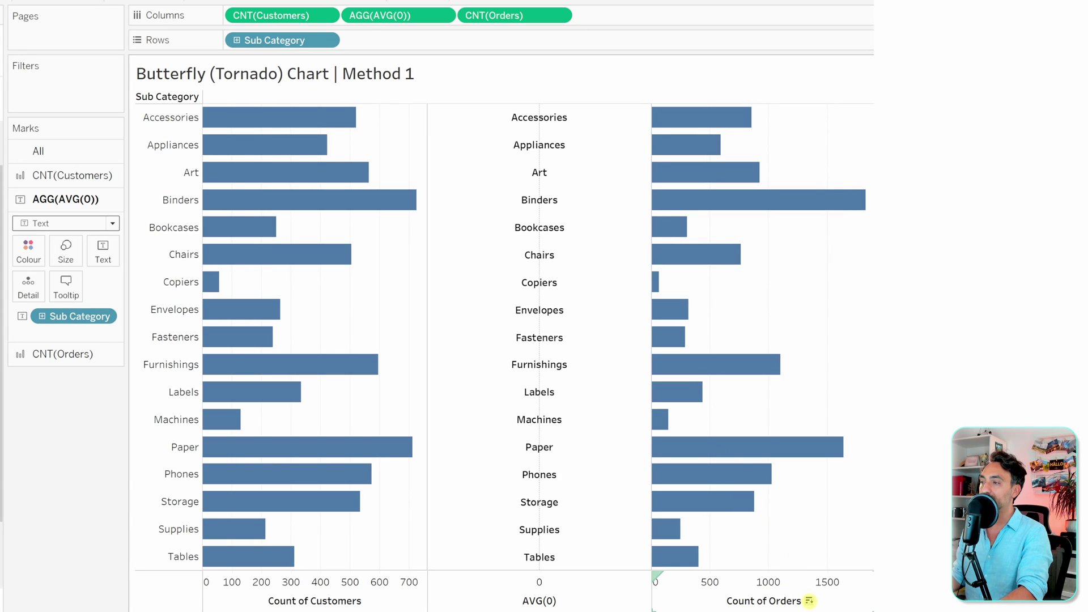
Sort the sub categories in descending order by Count of Orders and reverse the scale of the Count of Customers axis
left_click(809, 601)
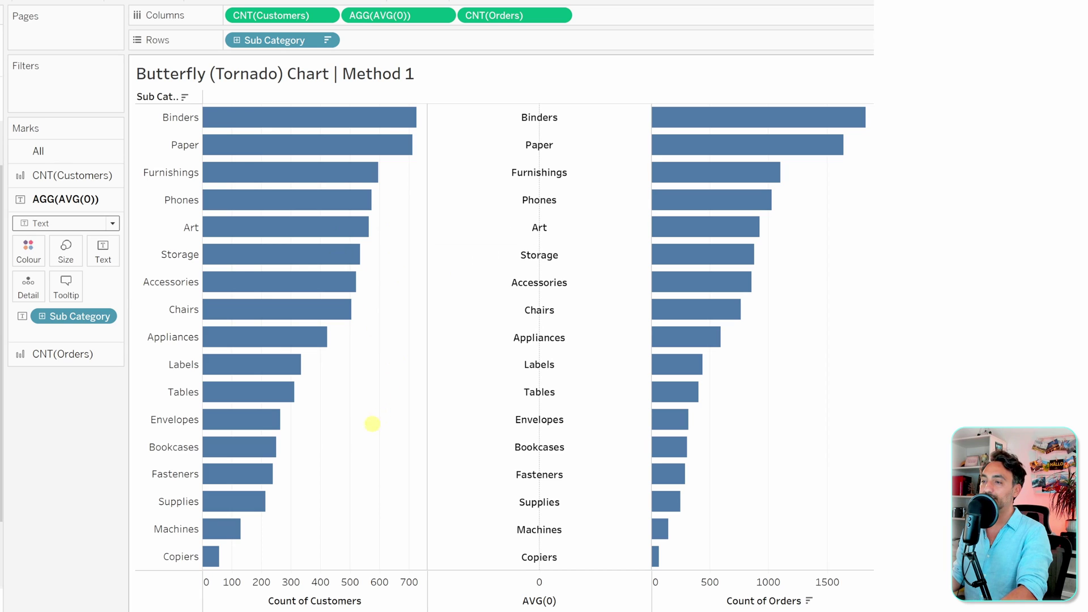
right_click(320, 592)
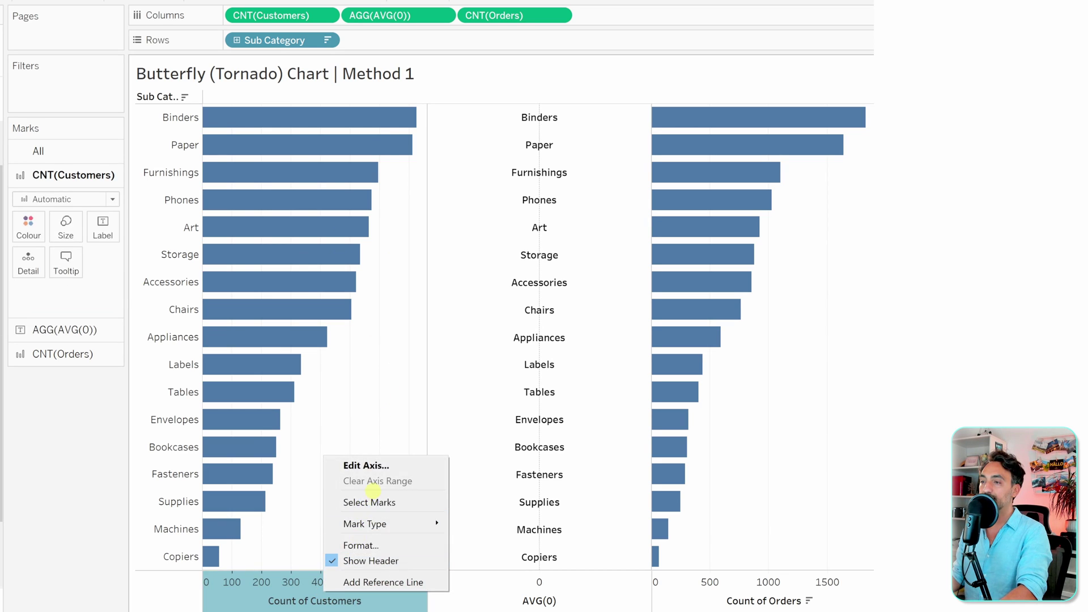
left_click(374, 465)
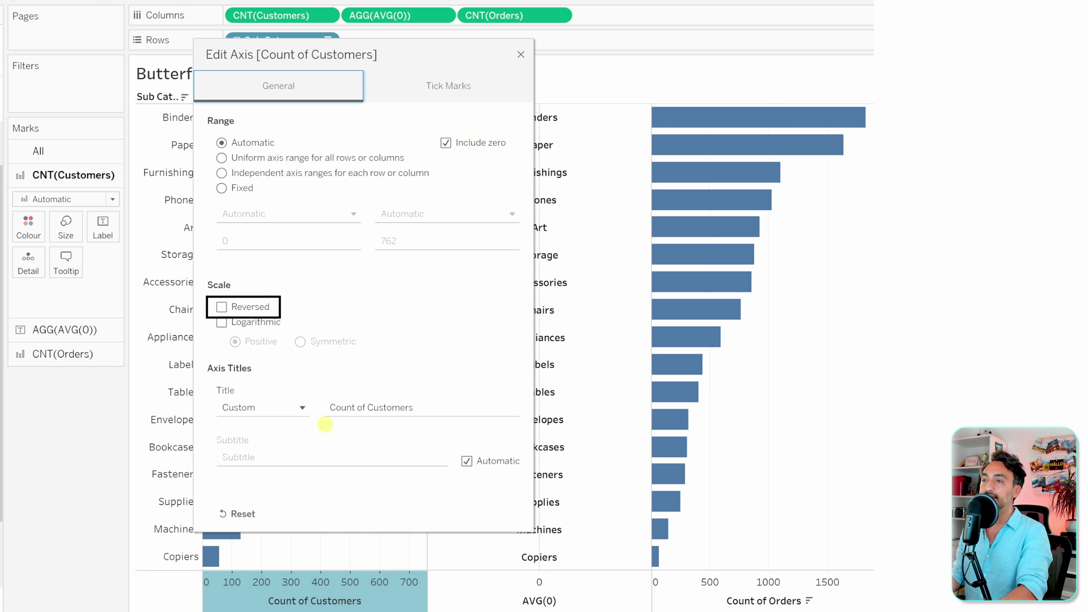
left_click(221, 306)
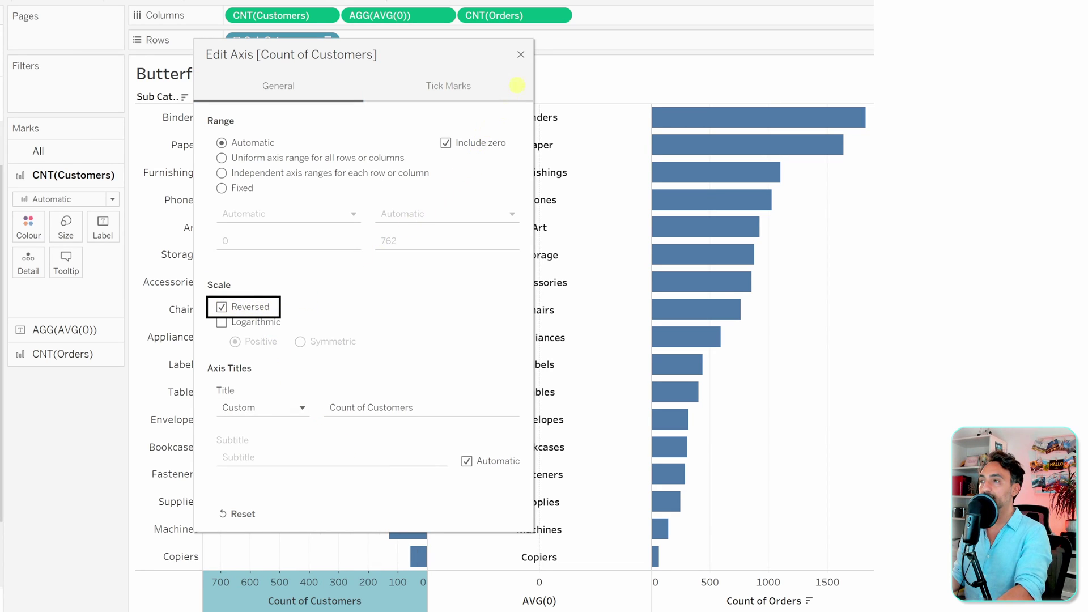
left_click(521, 54)
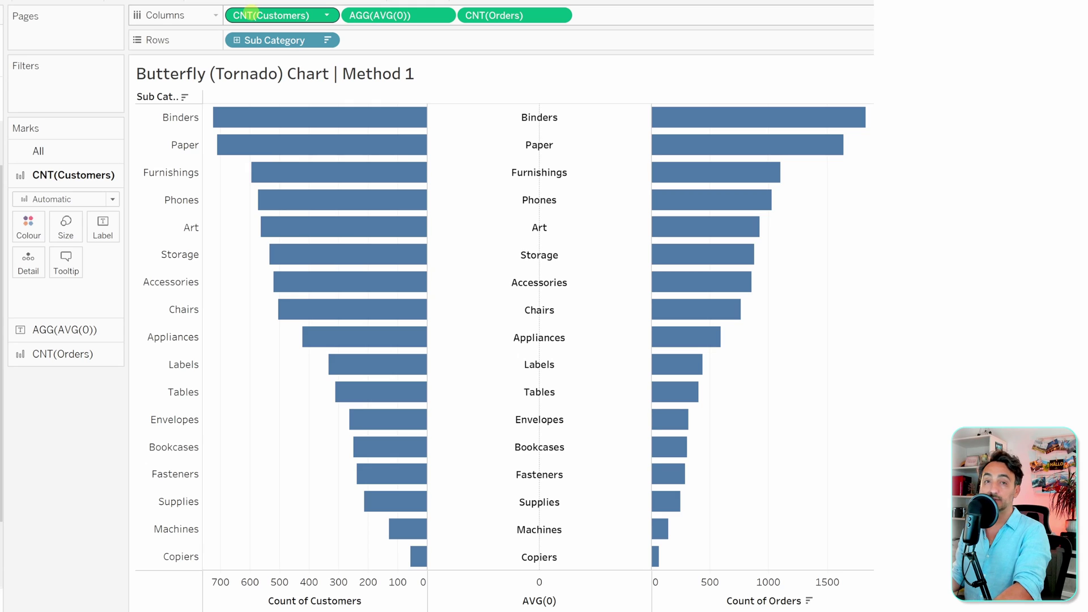
Colour the customer bars by the count of Customers and the order bars by the count of Orders
left_click_drag(251, 8, 28, 229)
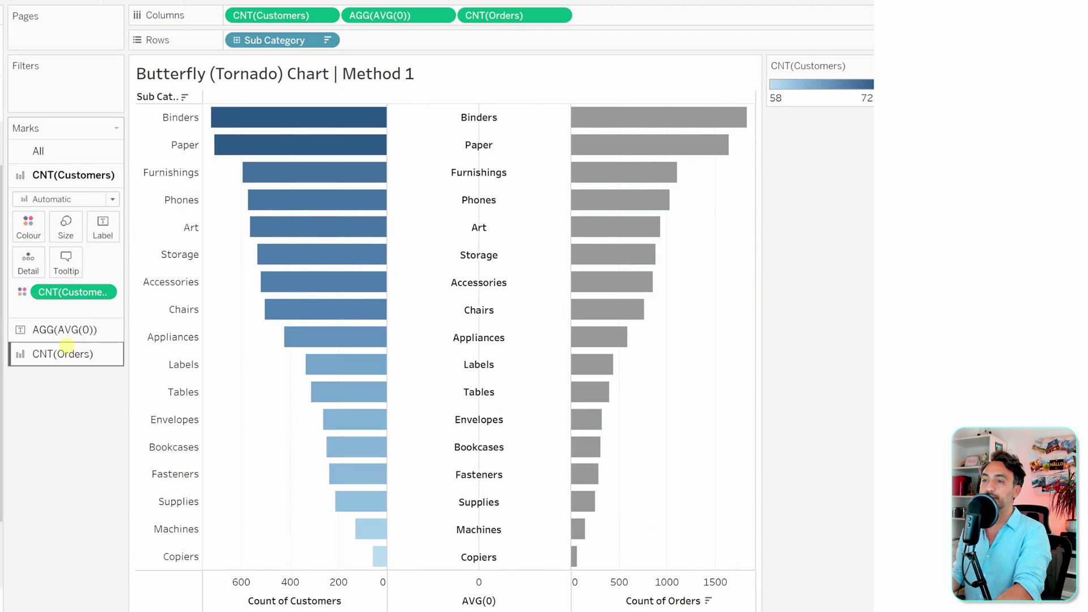
left_click(69, 352)
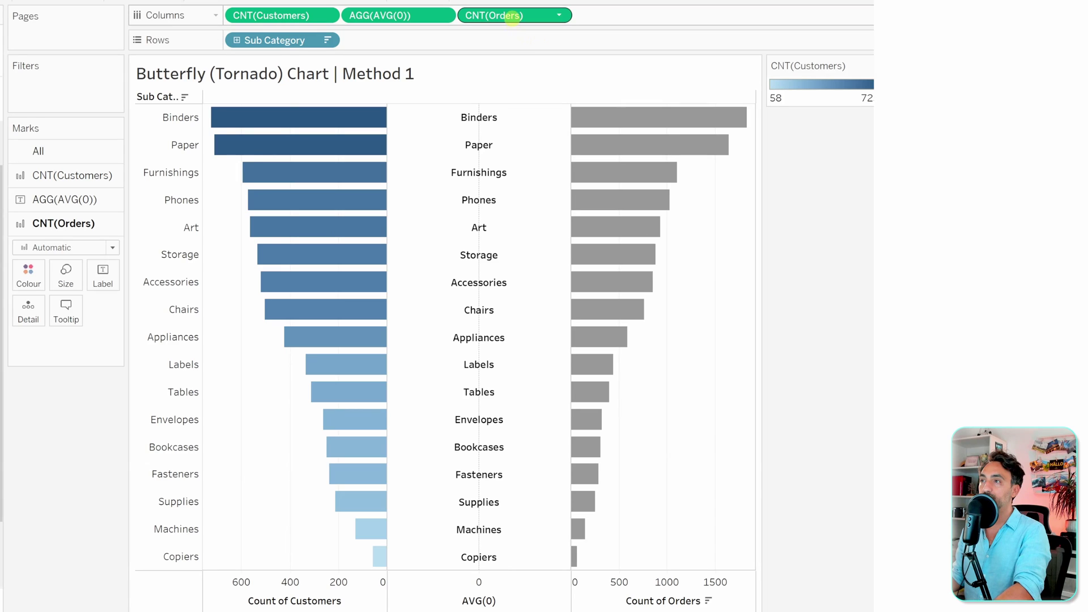
left_click_drag(508, 15, 29, 277)
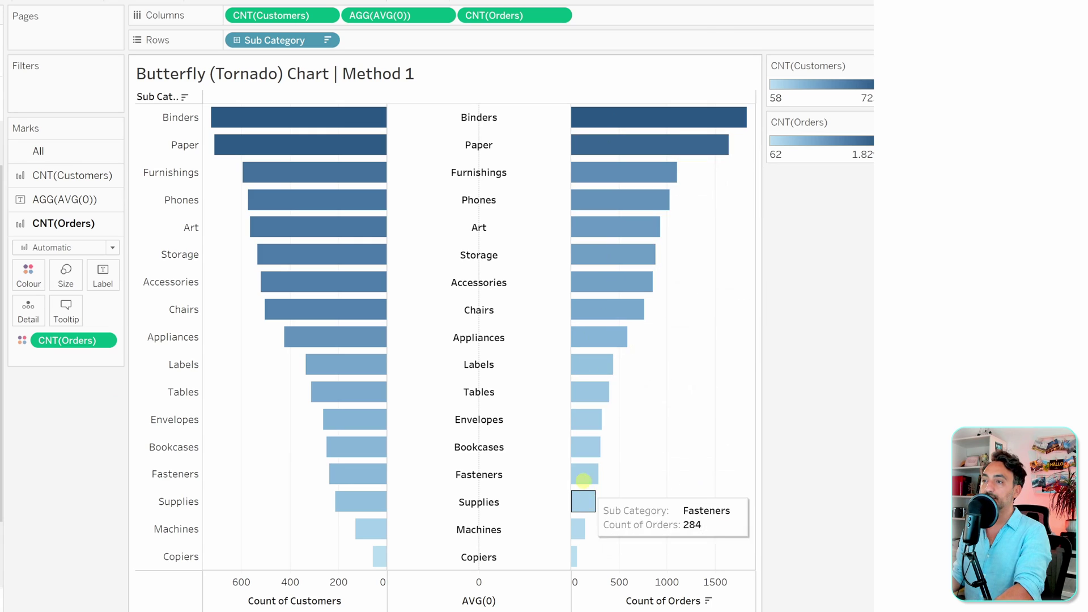
Apply the Orange colour palette to the Count of Orders bars
left_click(44, 279)
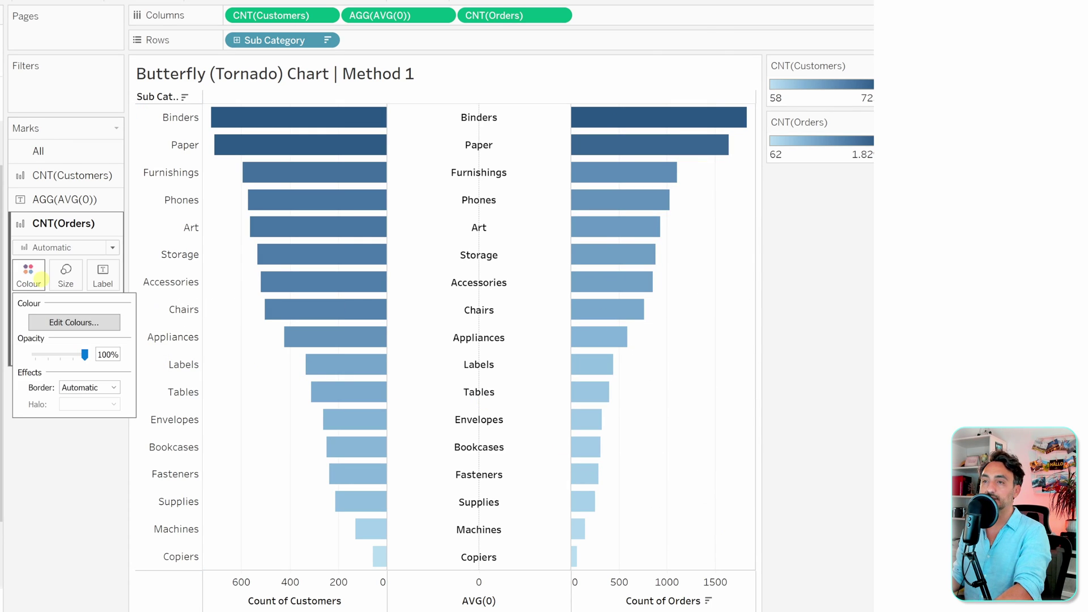
left_click(74, 321)
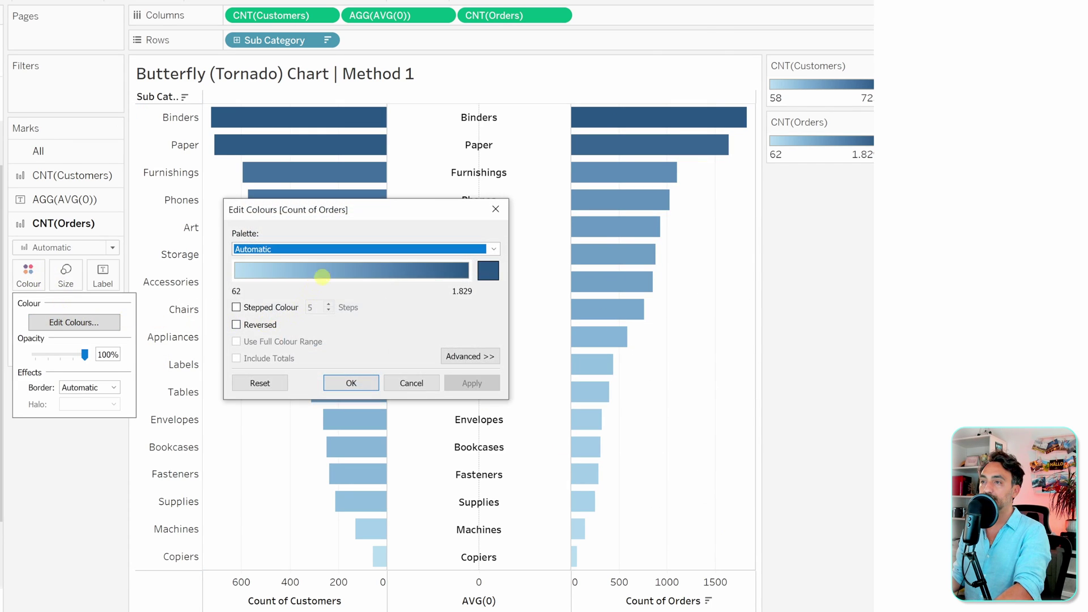
left_click(396, 249)
left_click(369, 273)
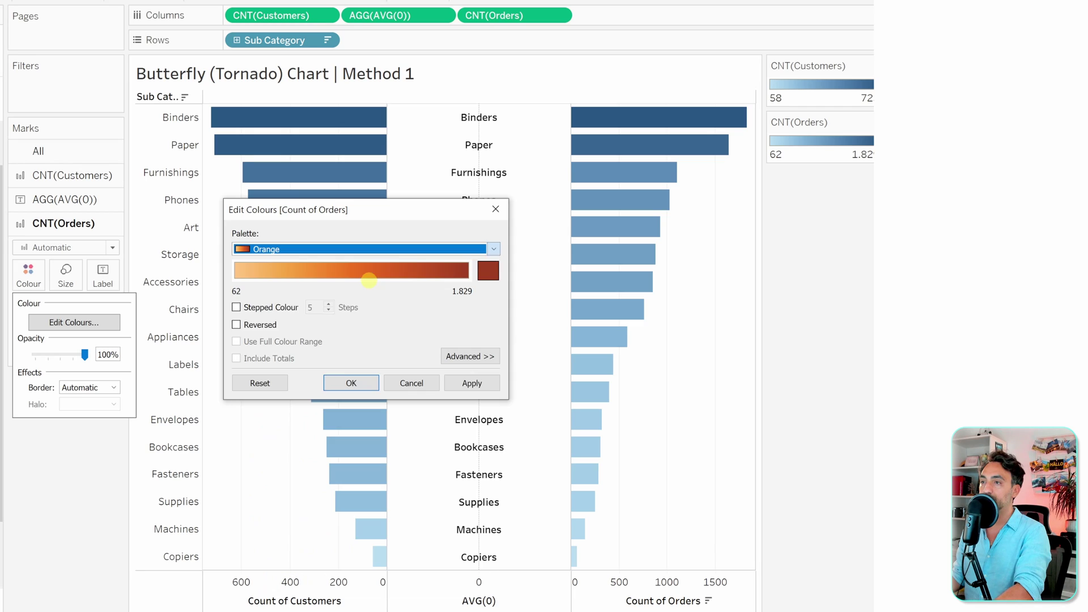
left_click(352, 383)
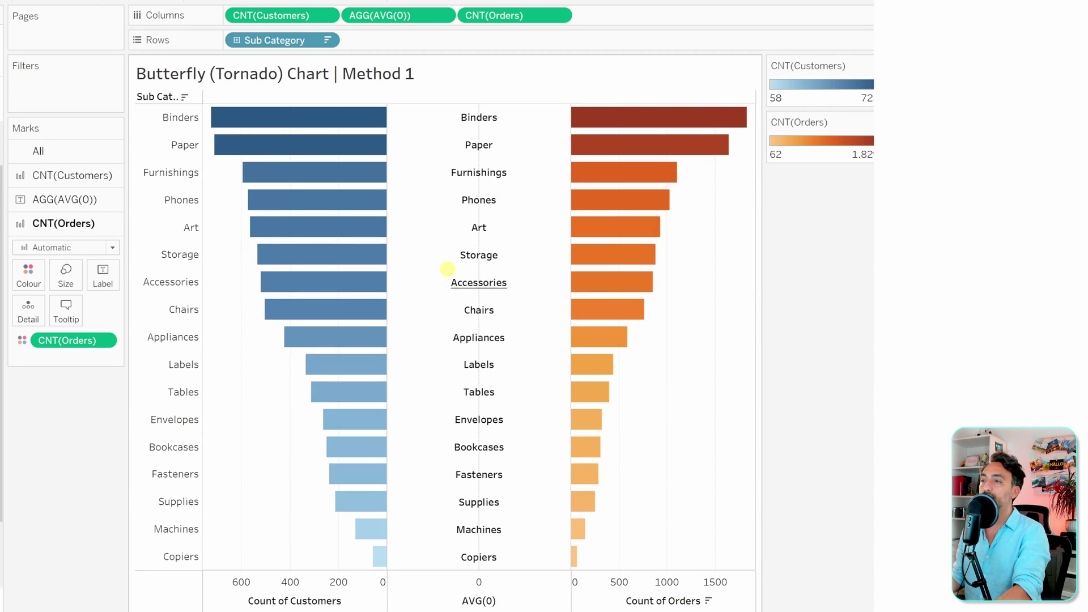
Set the font size of the central Sub Category labels to 15
left_click(86, 199)
left_click(109, 245)
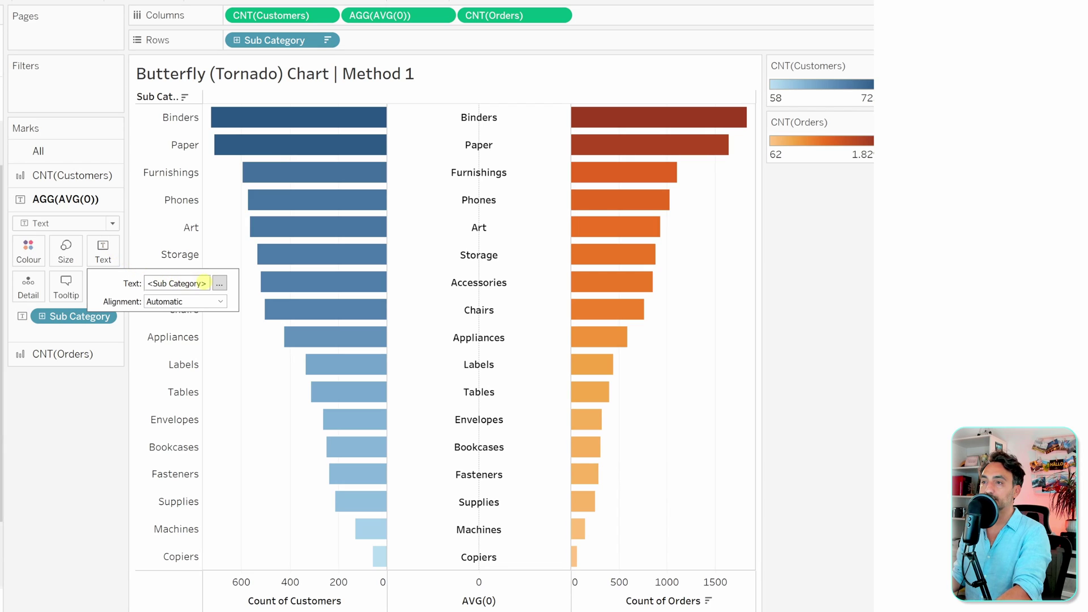
left_click(219, 283)
key("ctrl+a")
left_click(306, 183)
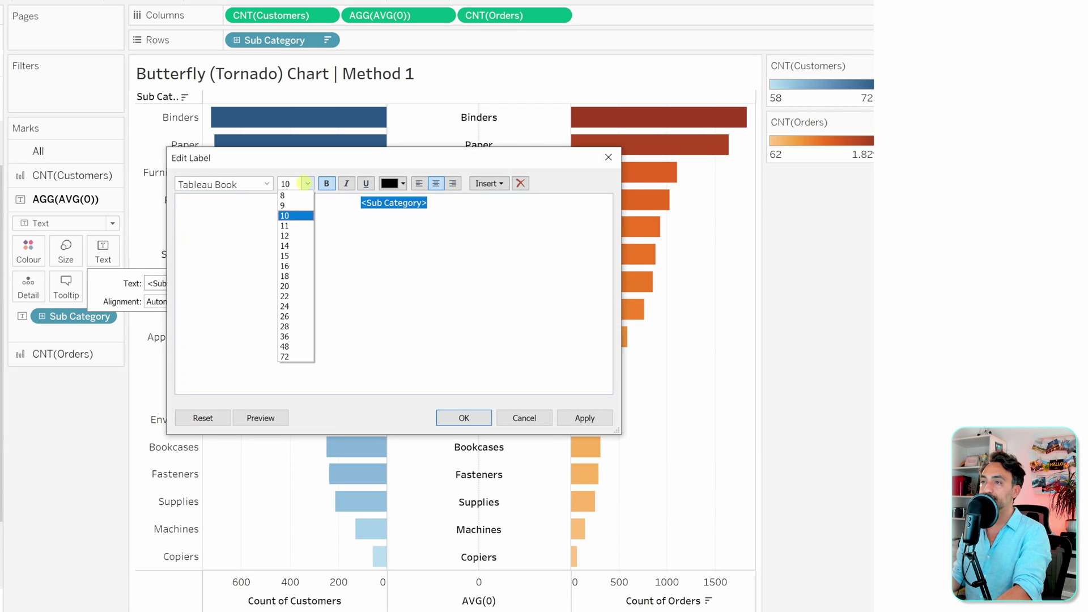
left_click(292, 254)
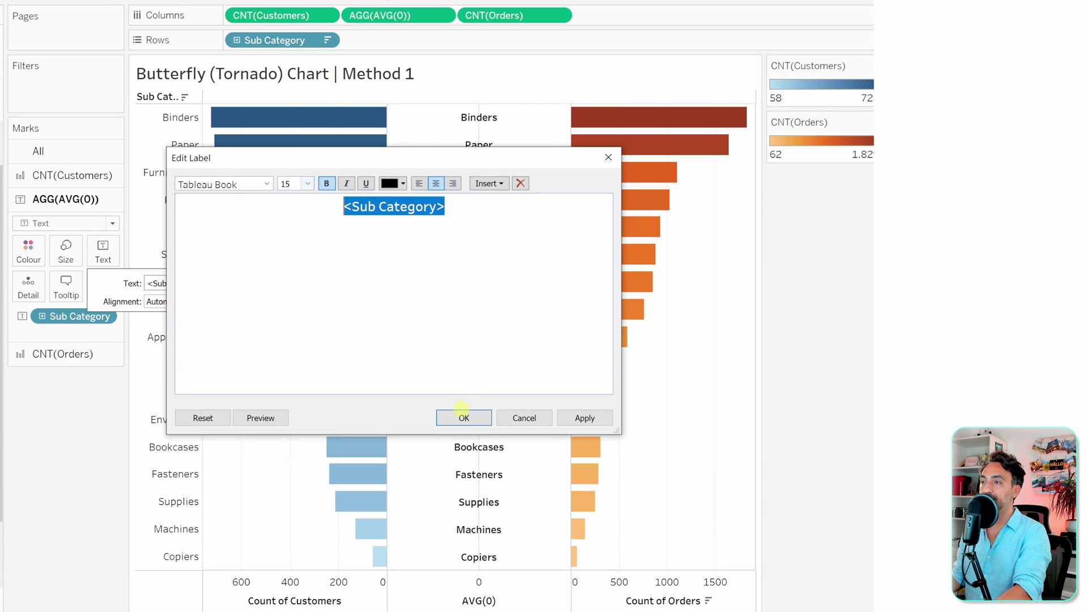
left_click(442, 418)
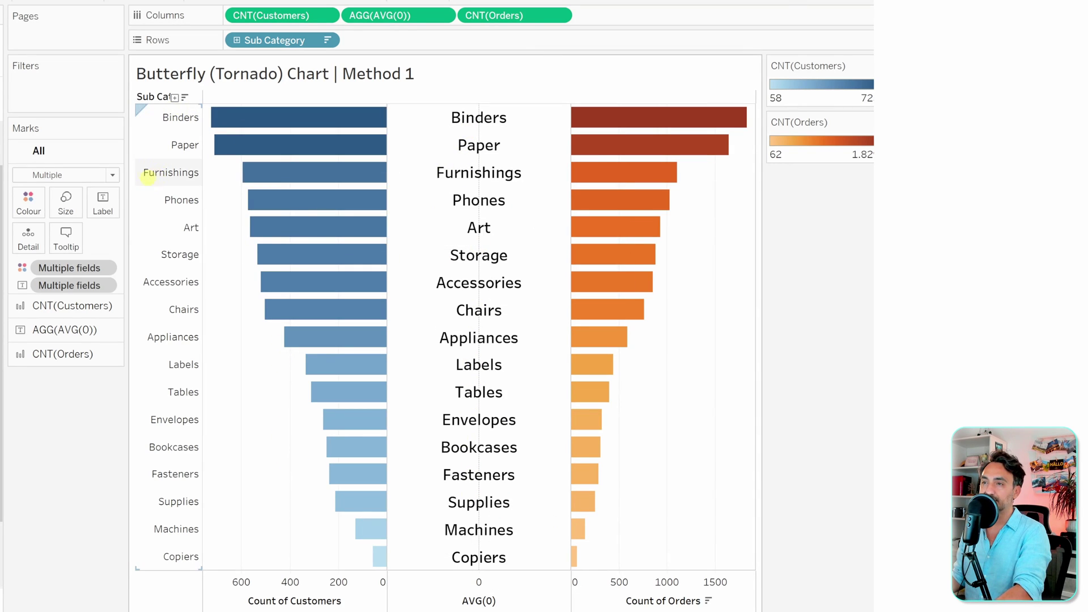
Hide the Sub Category row header and the AVG(0) axis header
right_click(148, 196)
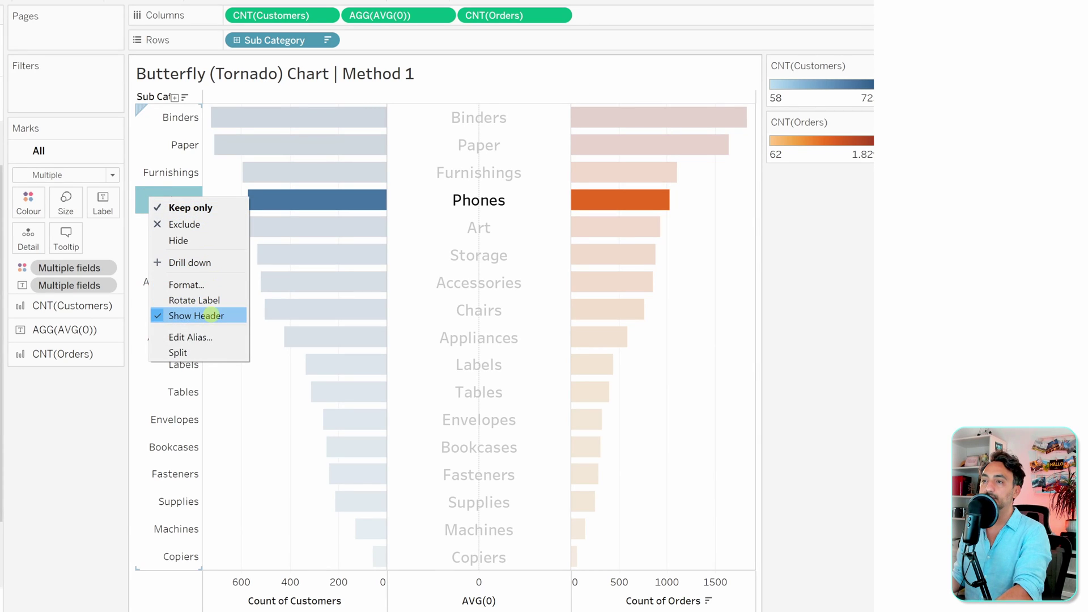
left_click(209, 315)
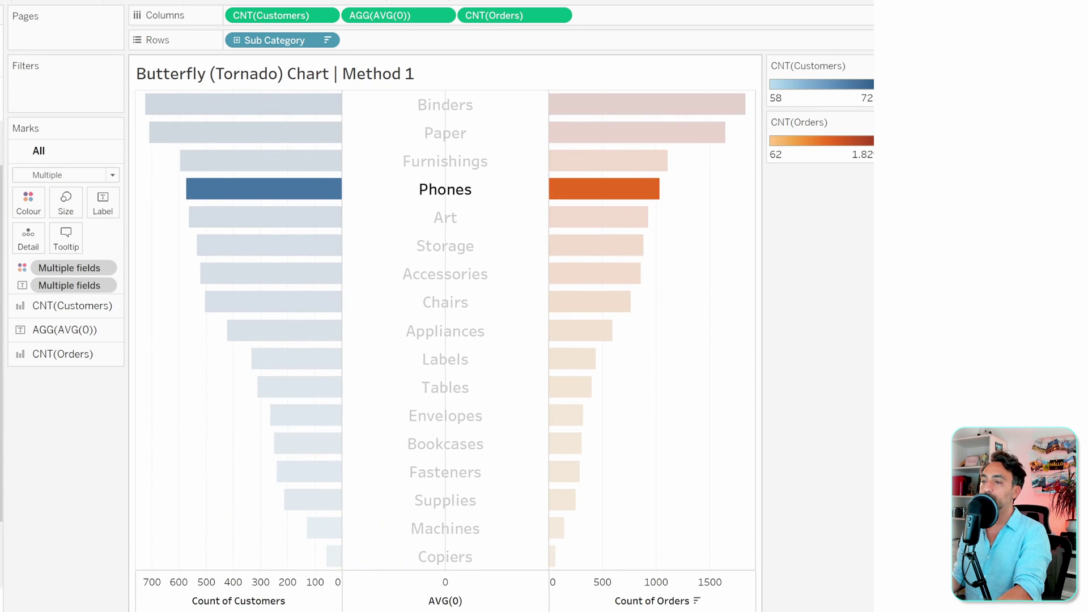
key("Escape")
right_click(408, 596)
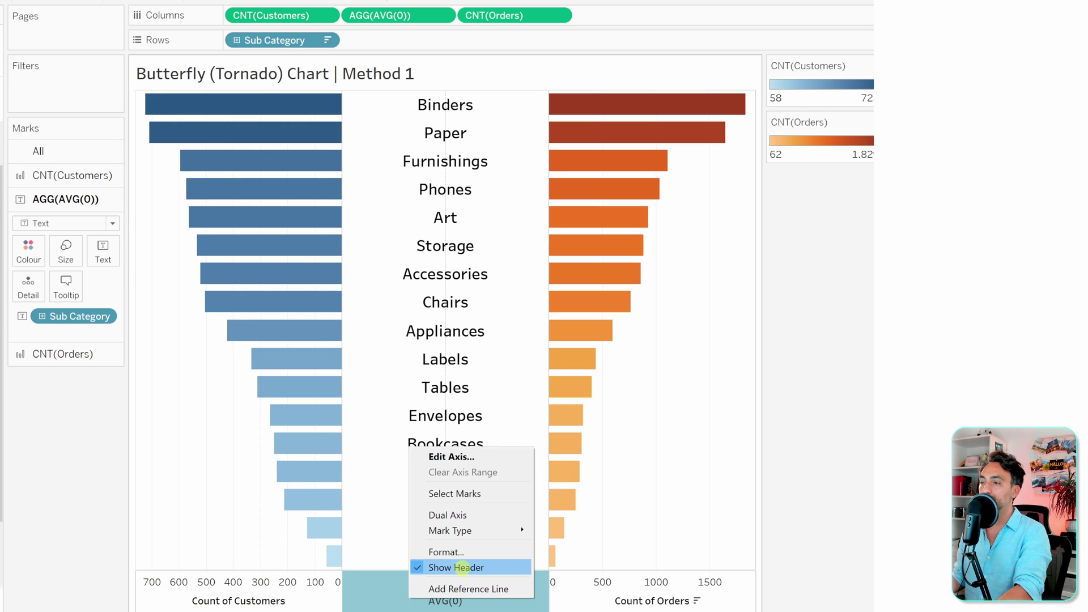
left_click(460, 567)
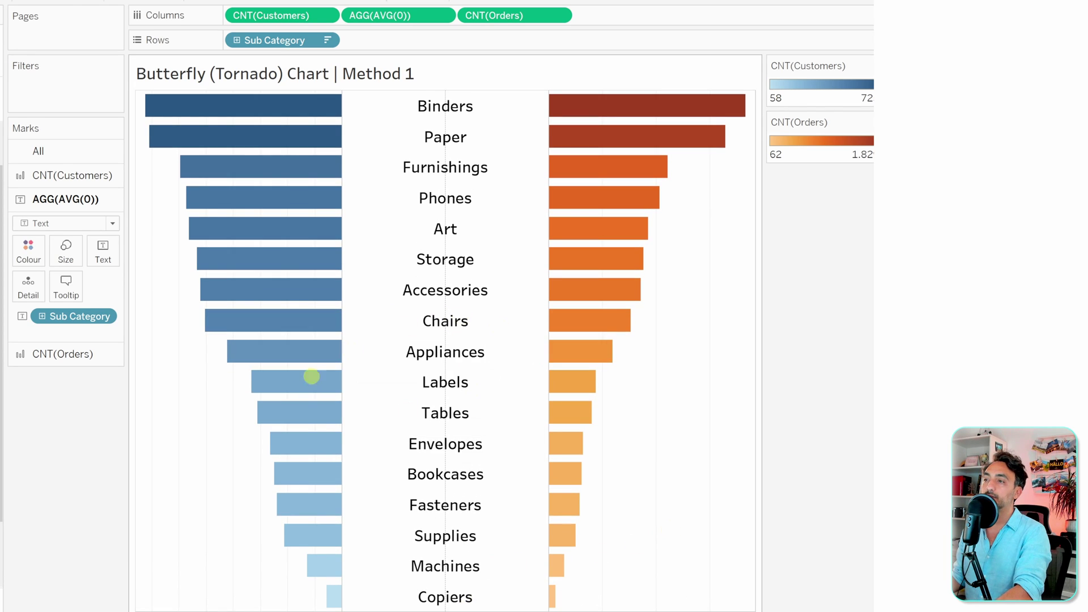
Remove the column grid lines from the Method 1 butterfly chart by setting them to None
right_click(210, 393)
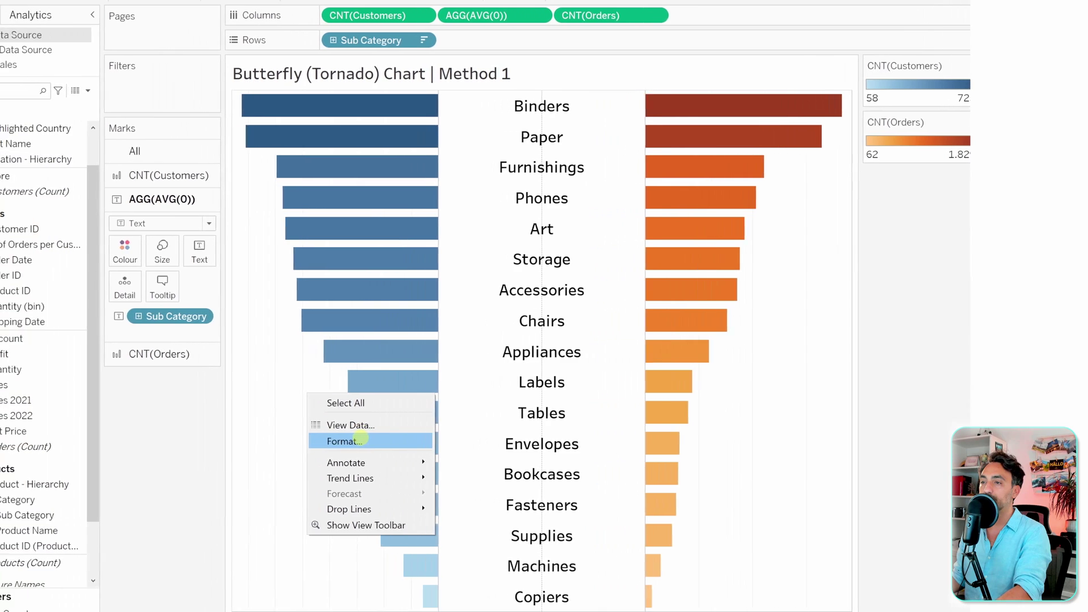
left_click(361, 440)
left_click(29, 38)
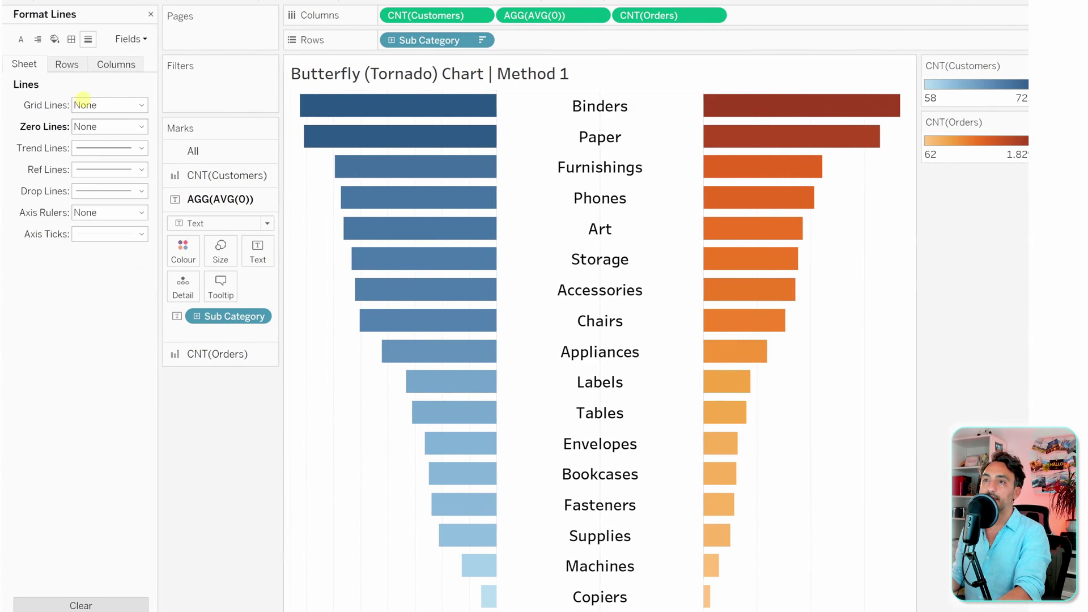
left_click(116, 64)
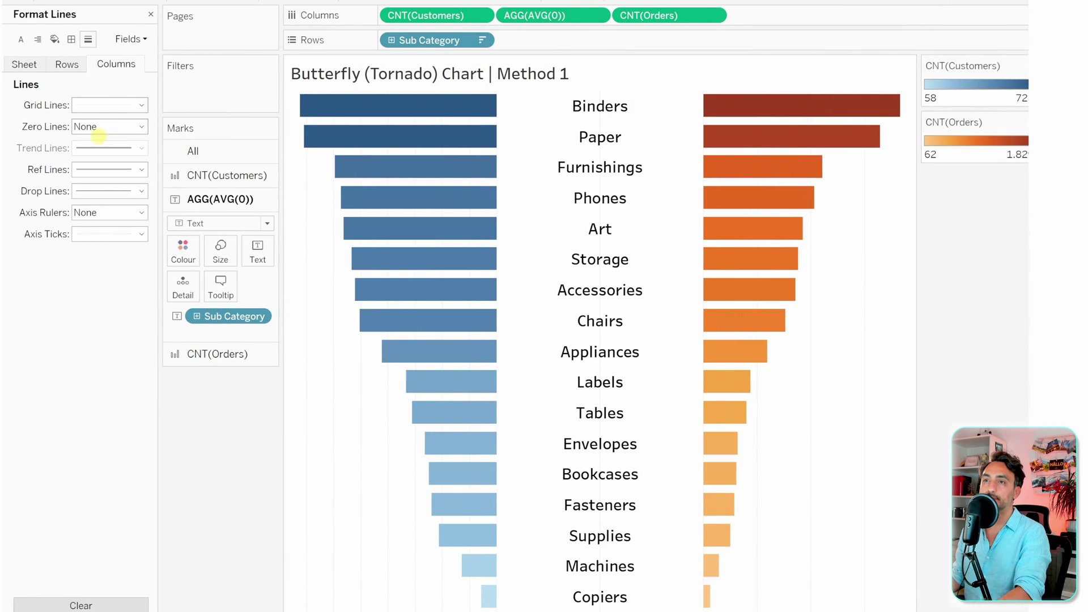
left_click(102, 106)
left_click(114, 125)
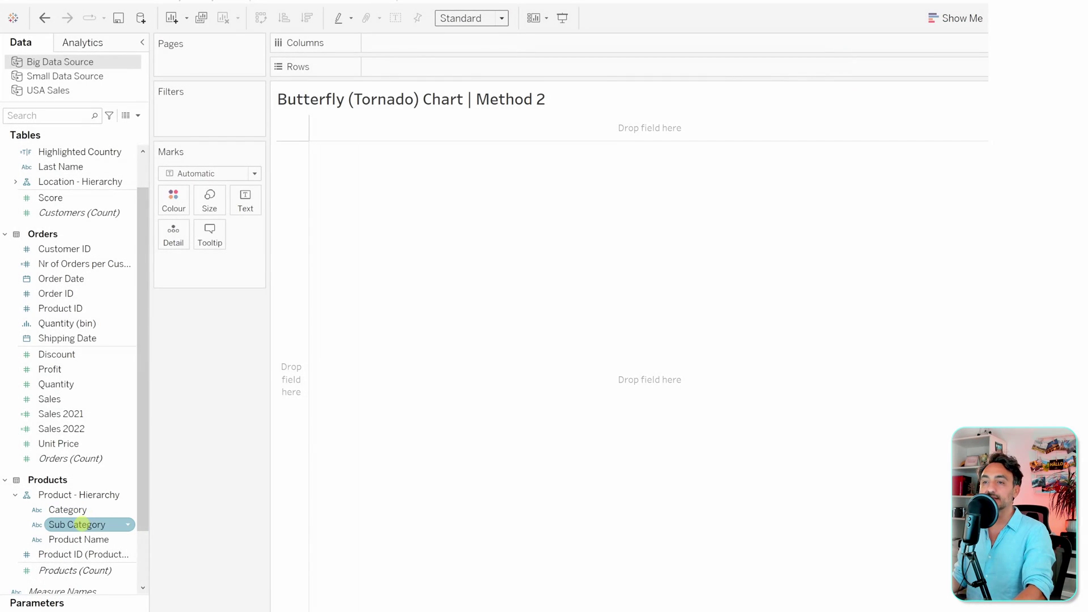
Add Sub Category to the rows of the Method 2 sheet and fit the chart to Entire View
left_click_drag(83, 524, 395, 66)
left_click(501, 18)
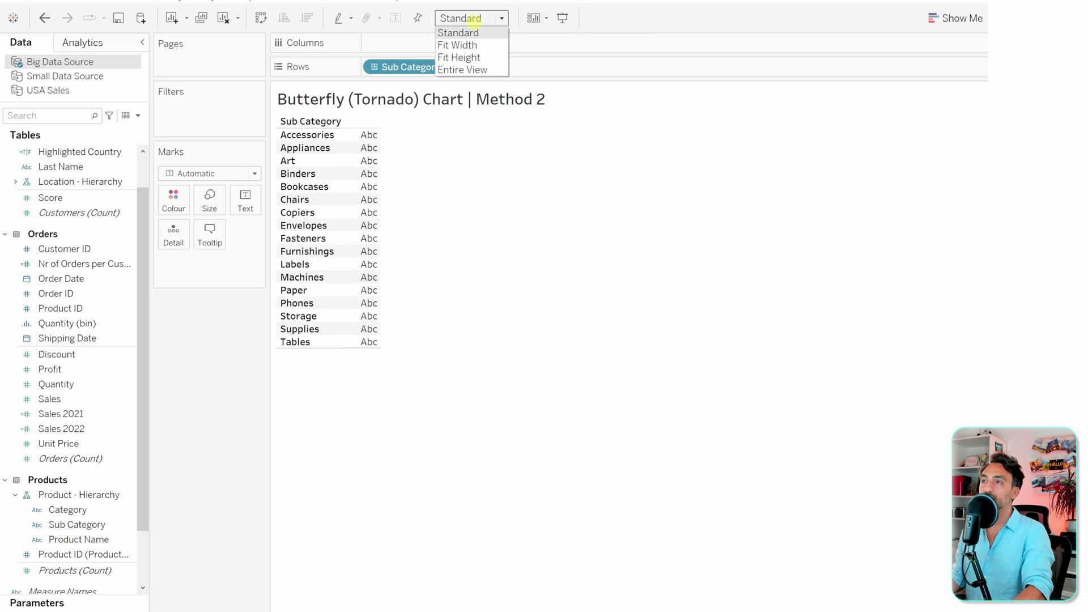
left_click(462, 69)
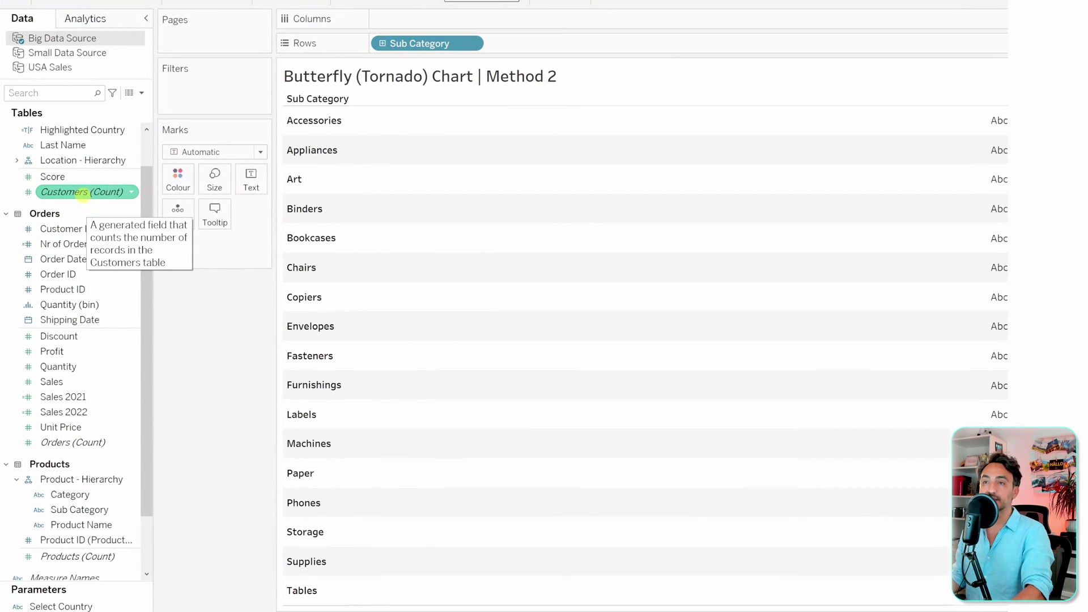
Plot the count of Customers and the count of Orders as bars on one shared horizontal axis
mouse_move(82, 193)
left_mouse_down()
mouse_move(187, 189)
mouse_move(420, 63)
mouse_move(429, 20)
left_mouse_up()
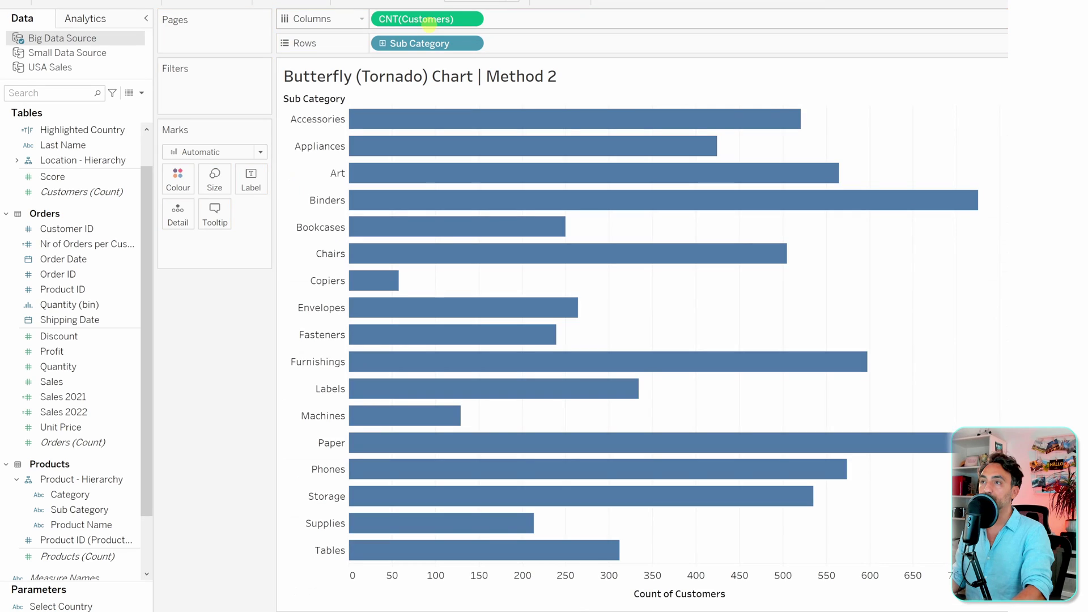
scroll(104, 395, "down", 2)
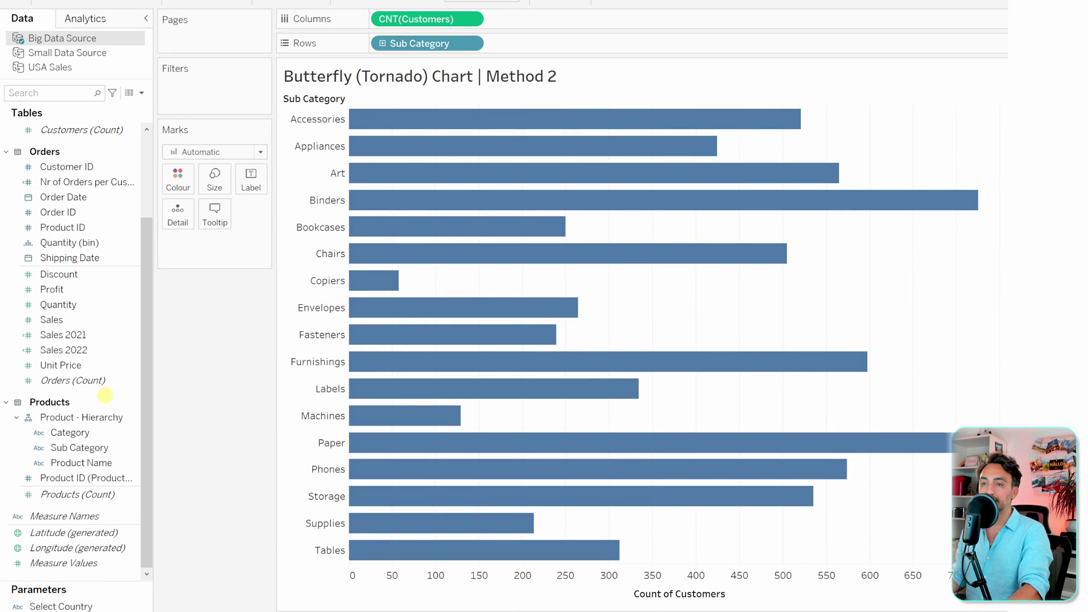
scroll(106, 395, "up", 1)
left_click(74, 410)
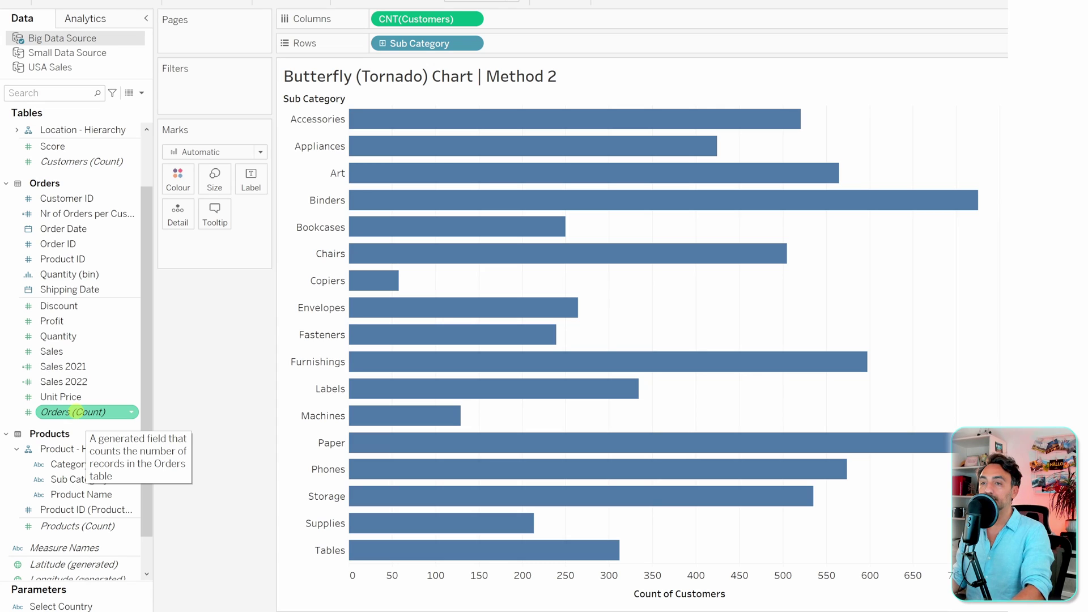
left_click_drag(77, 411, 619, 589)
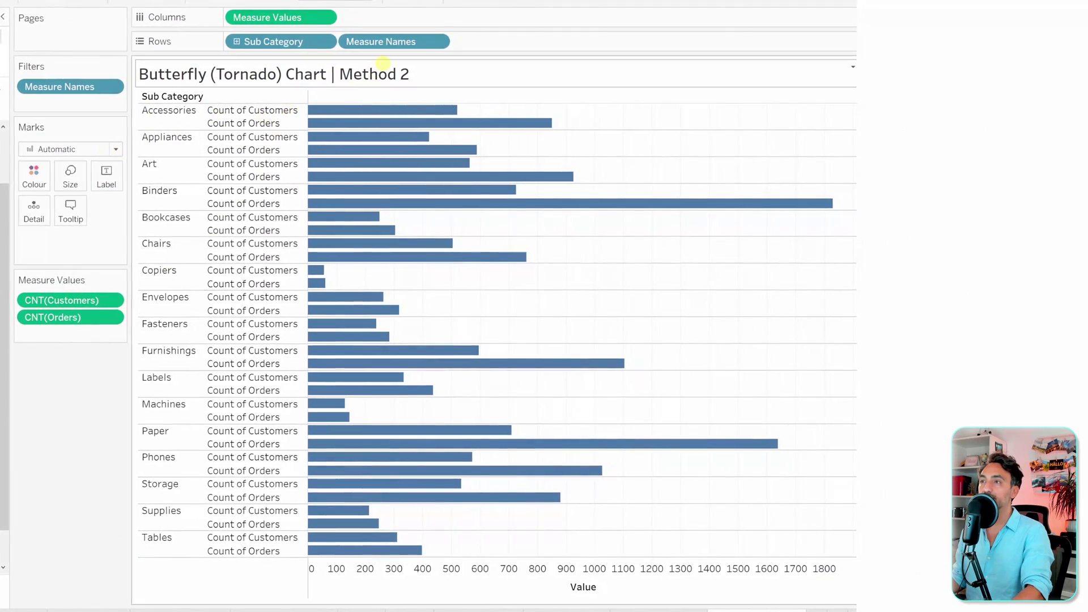
Stack the bars by moving Measure Names from the rows to colour, and set the mark type to Bar
left_click_drag(384, 41, 34, 177)
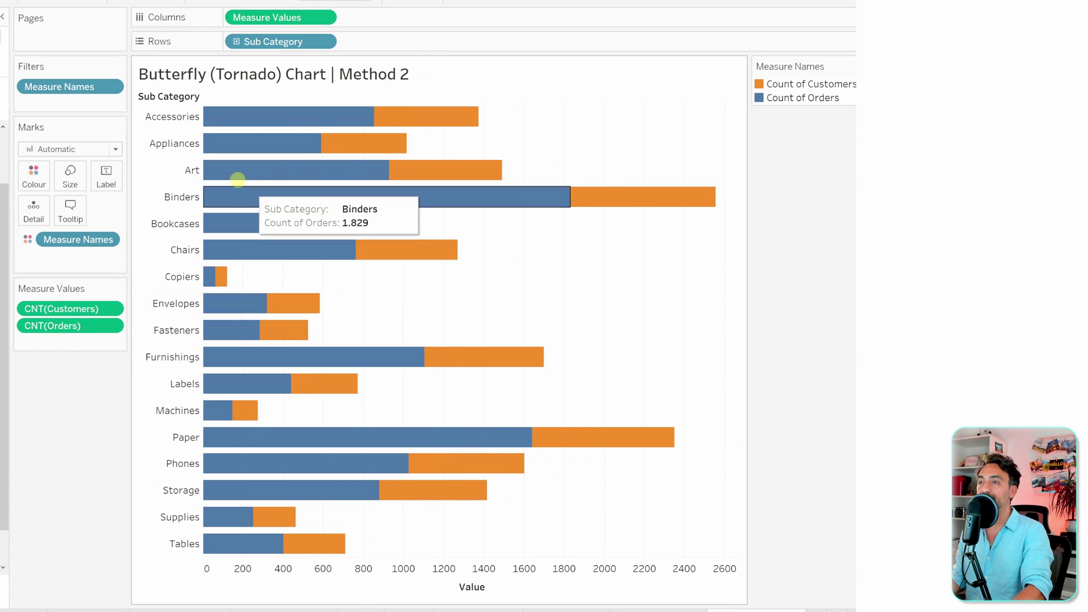
left_click(59, 149)
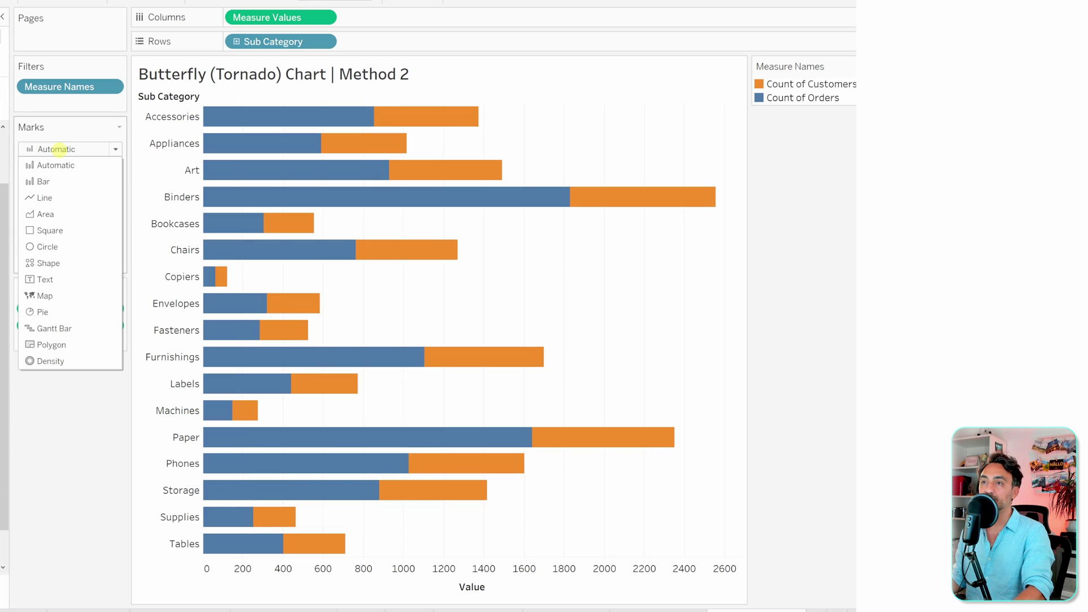
left_click(45, 181)
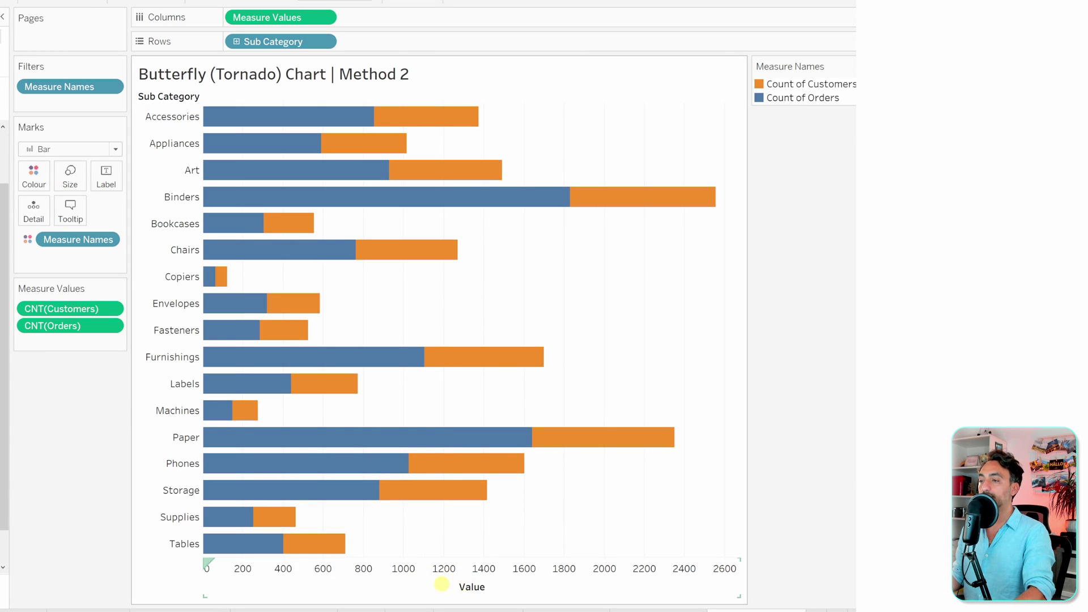
Sort the sub categories in descending order by the Value axis
left_click(454, 583)
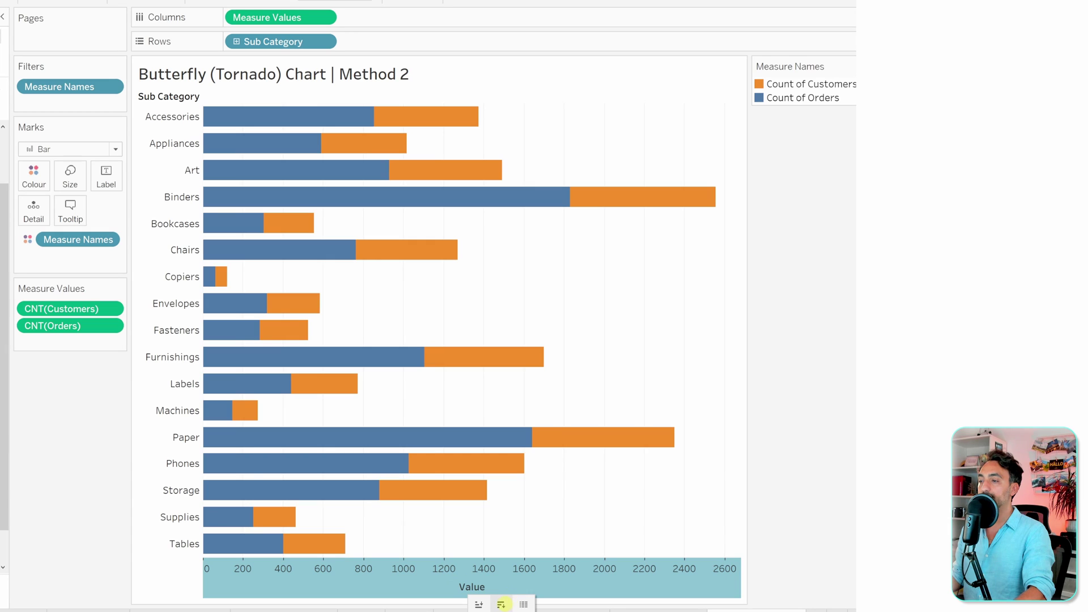
left_click(500, 604)
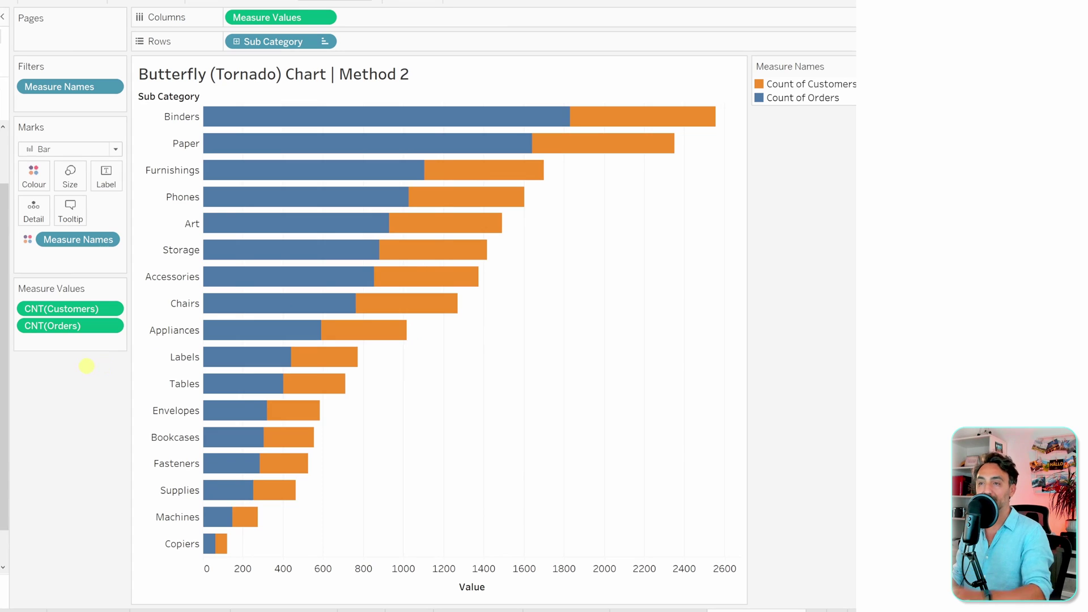
Negate the customer count measure as -COUNT([Customers]) so its bars extend opposite the order bars
double_click(28, 309)
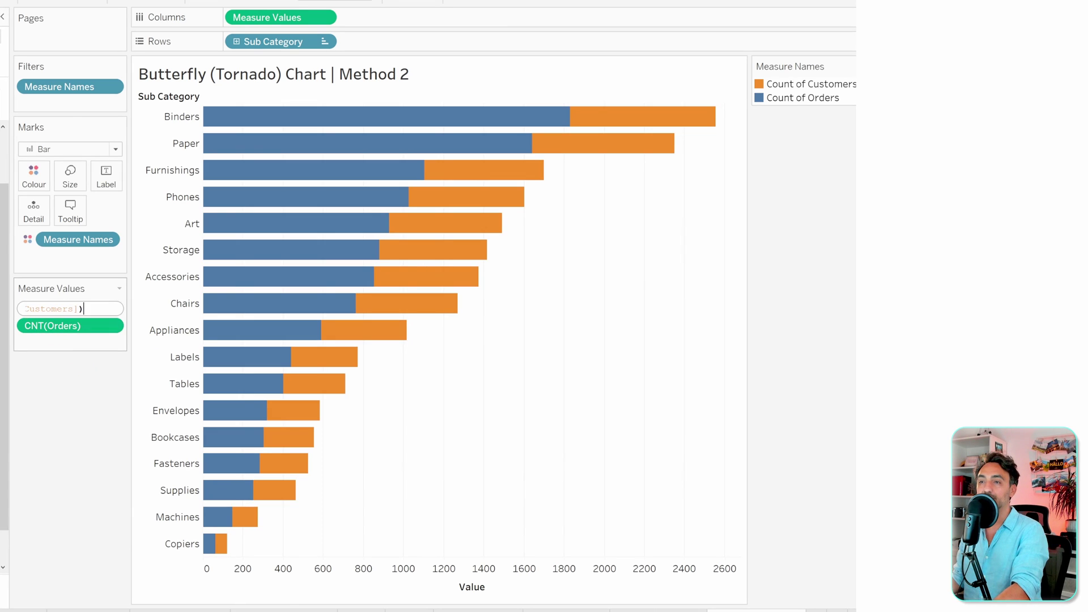
left_click_drag(88, 309, 29, 309)
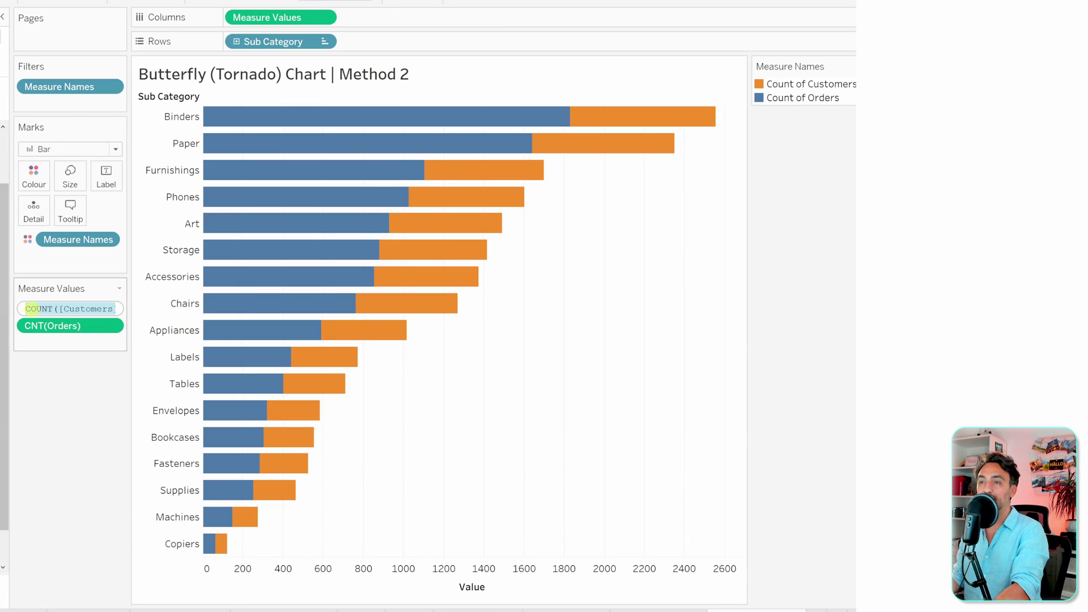
left_click(26, 308)
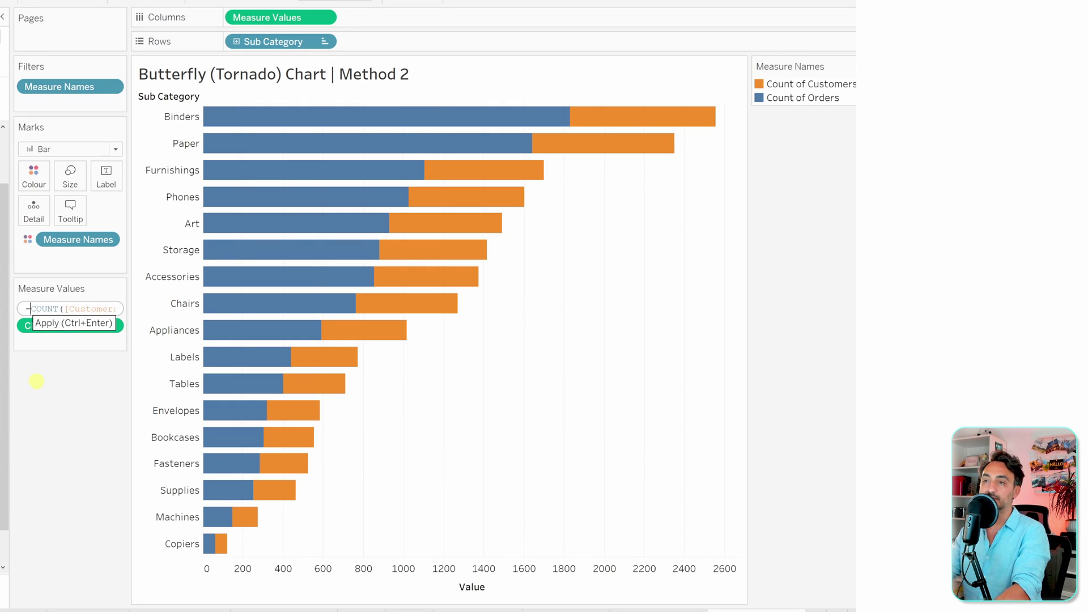
key("Return")
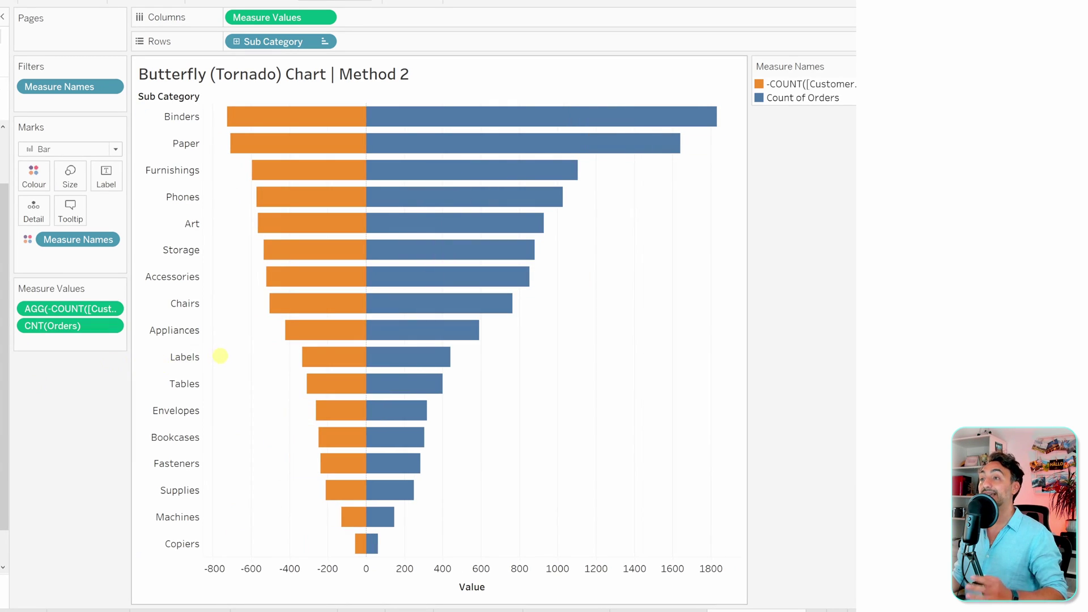
Add an ad-hoc AVG(0) calculation to the columns after Measure Values
mouse_move(355, 114)
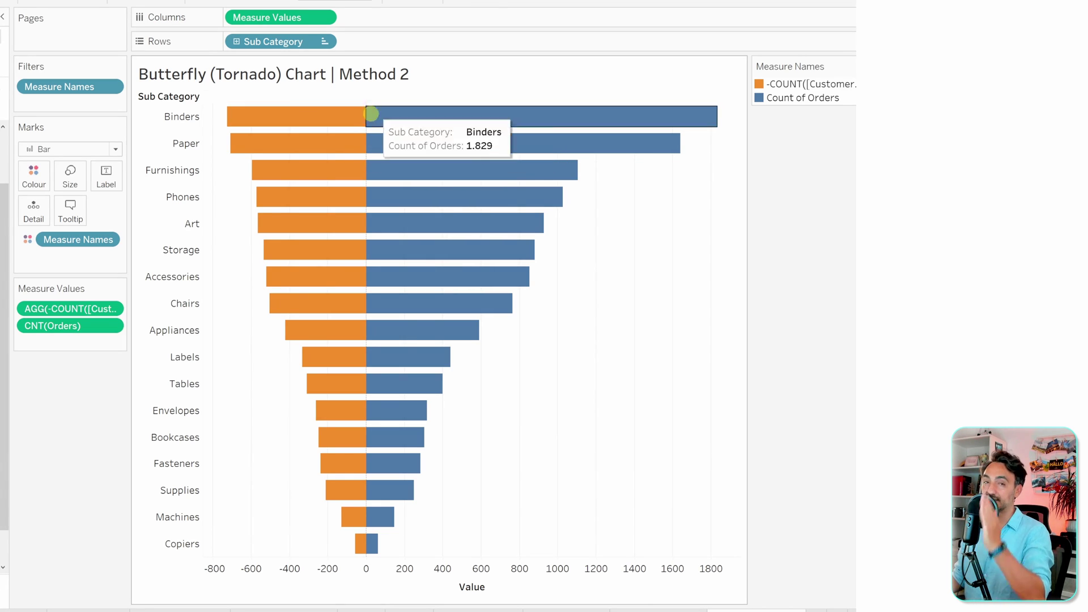
mouse_move(361, 380)
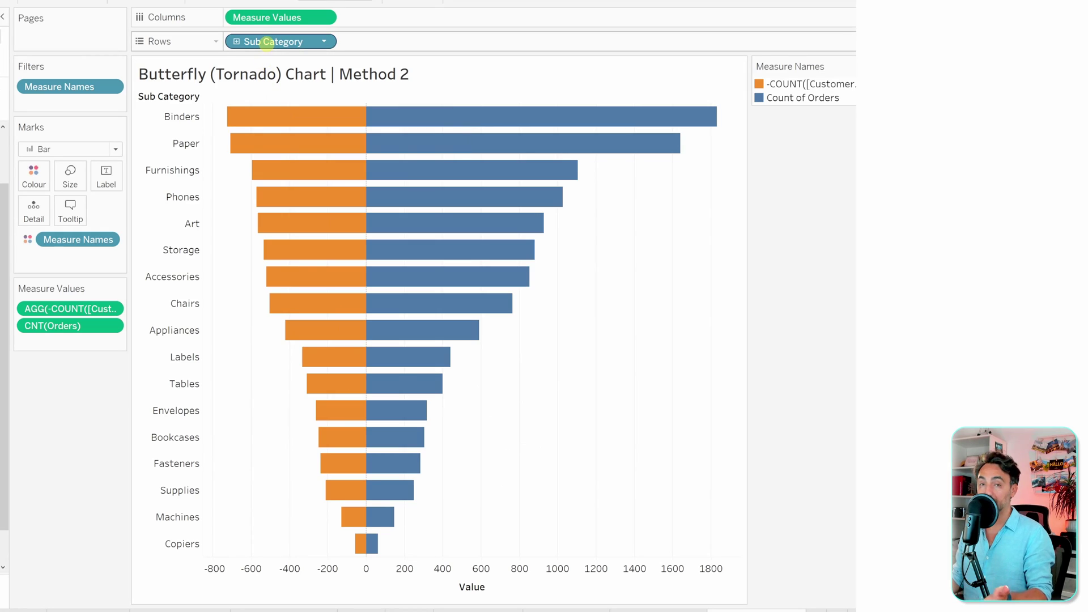
double_click(362, 18)
type("av")
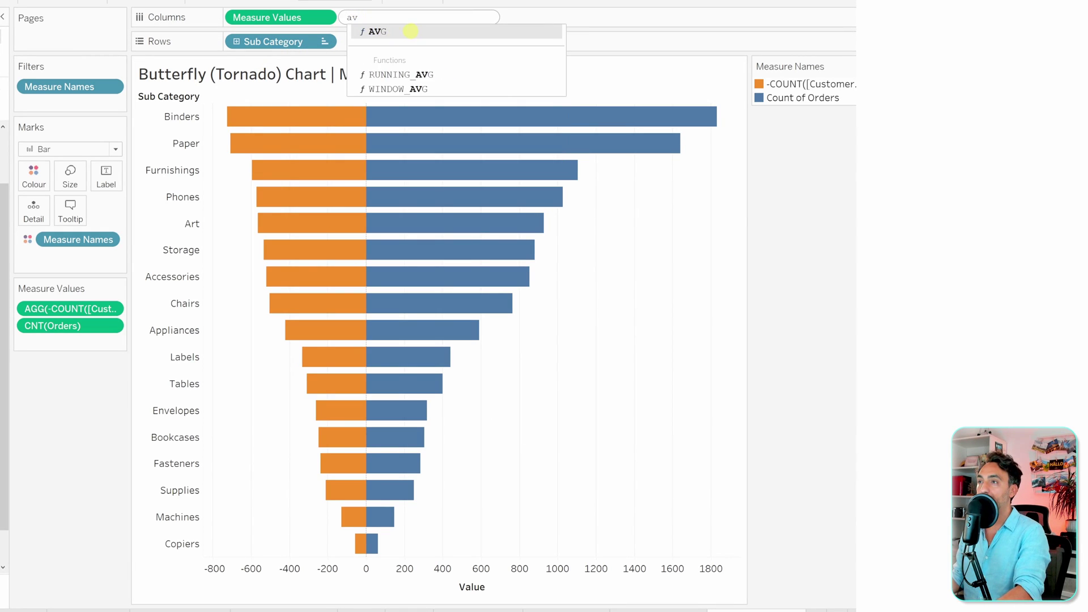
left_click(411, 32)
key("Return")
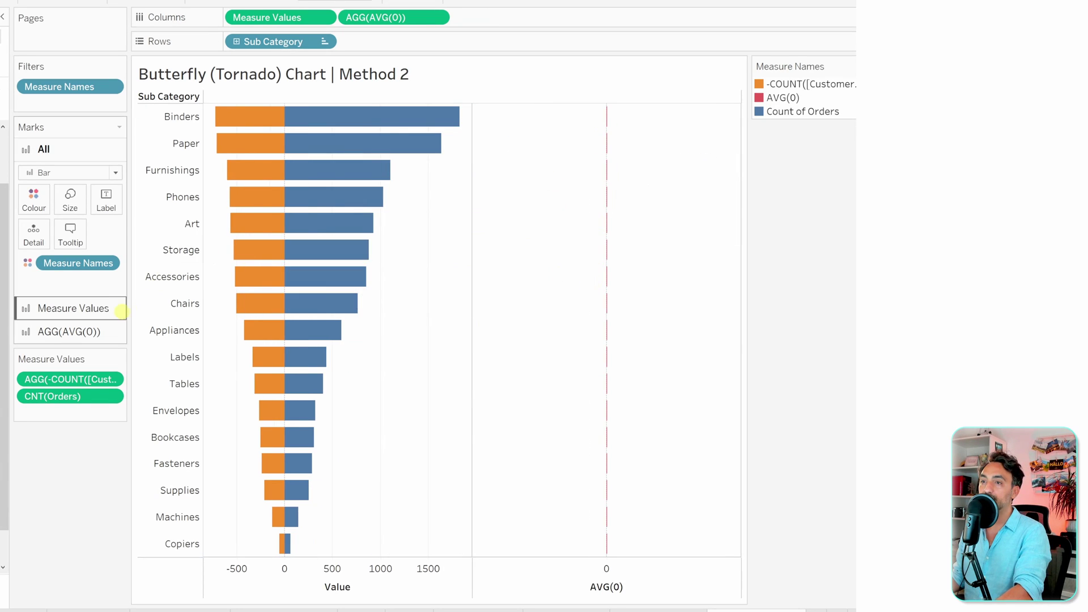
Change the AVG(0) marks to Text and label them with Sub Category
left_click(72, 331)
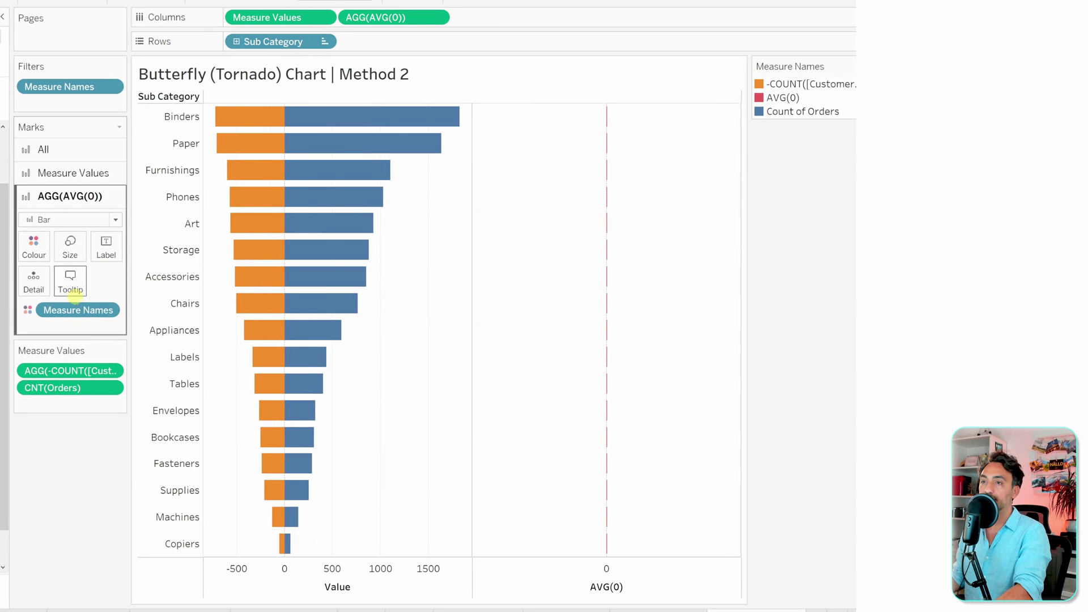
left_click(71, 219)
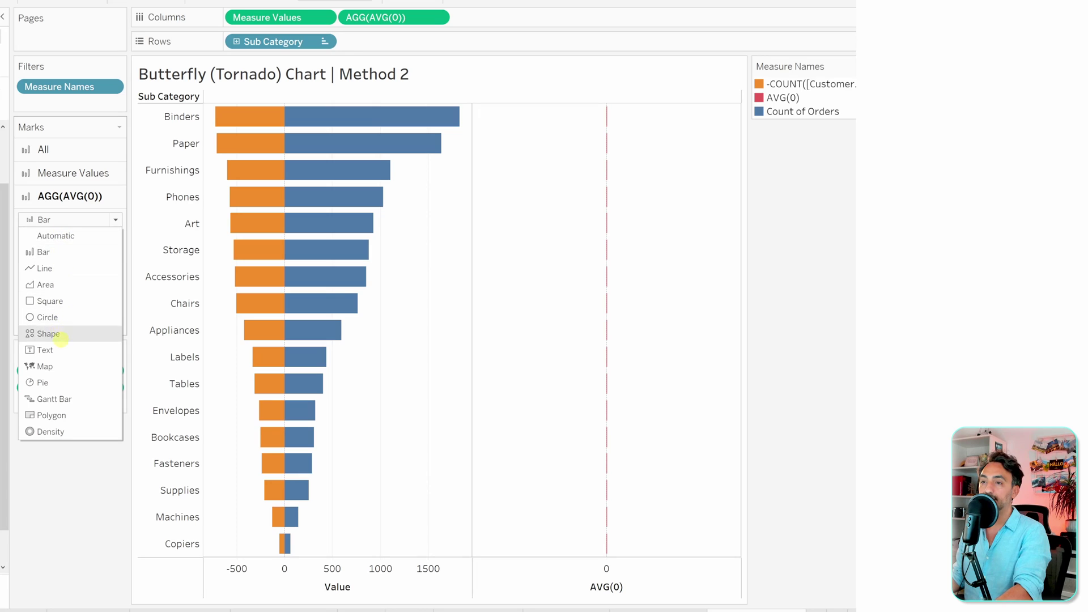
left_click(45, 350)
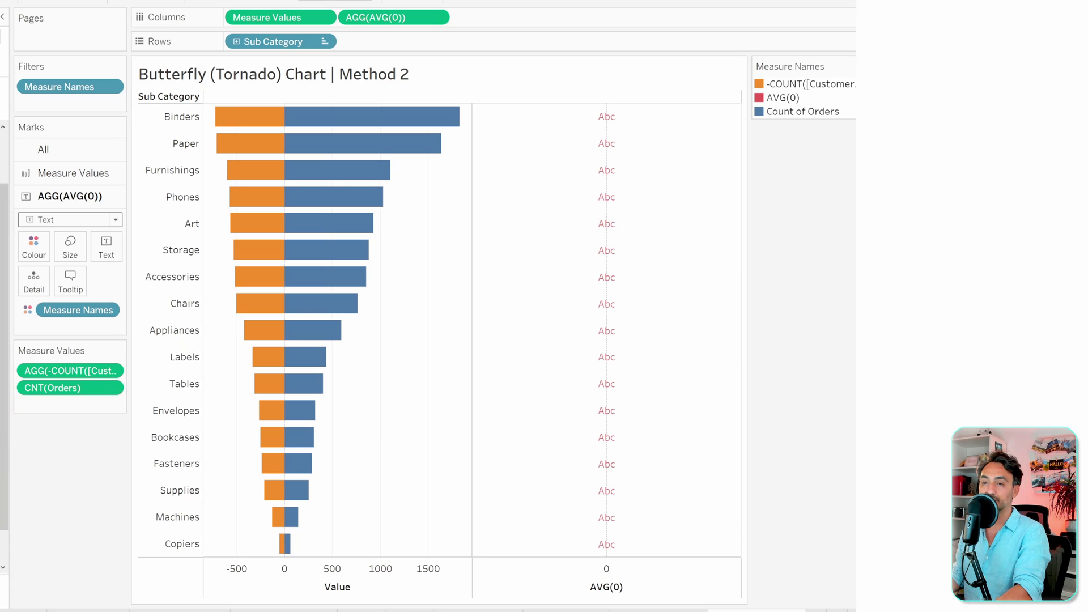
left_click_drag(4, 462, 105, 244)
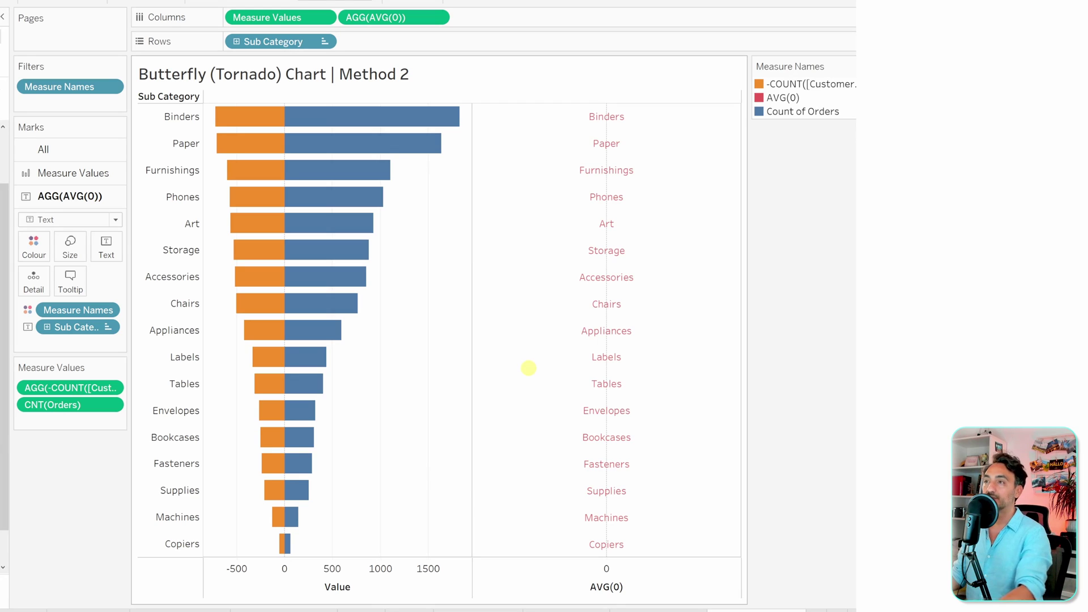
Combine AVG(0) with Measure Values as a dual axis and synchronise the two axes
right_click(374, 16)
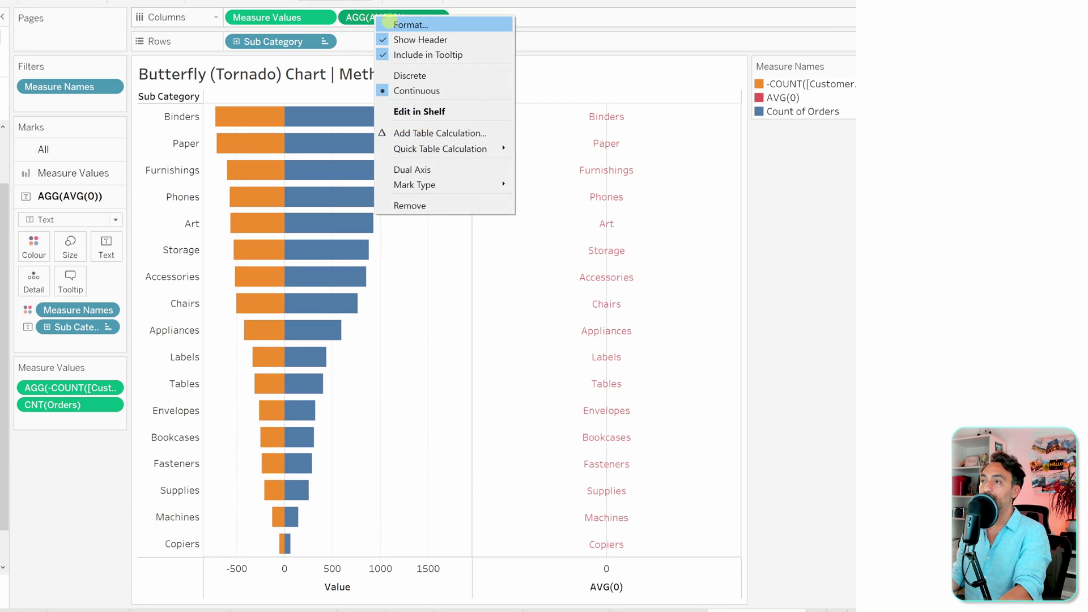
left_click(429, 169)
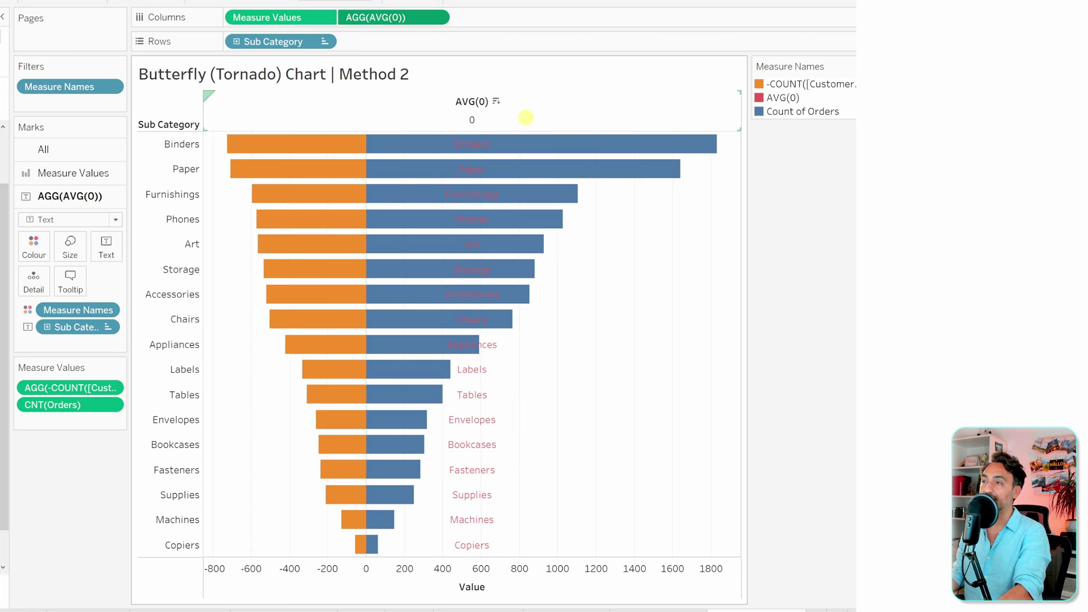
right_click(507, 113)
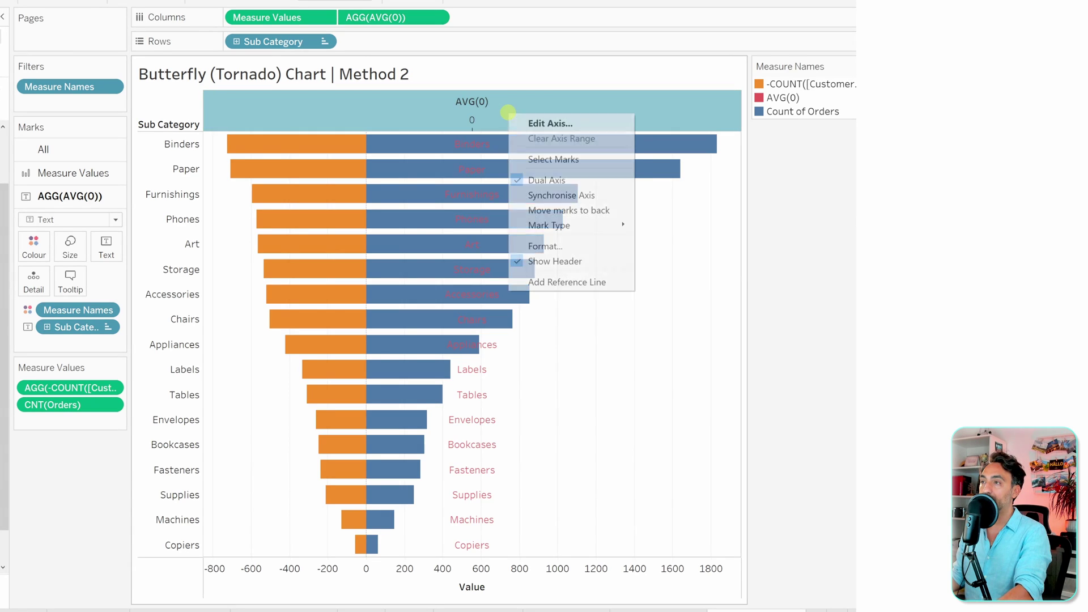
left_click(573, 195)
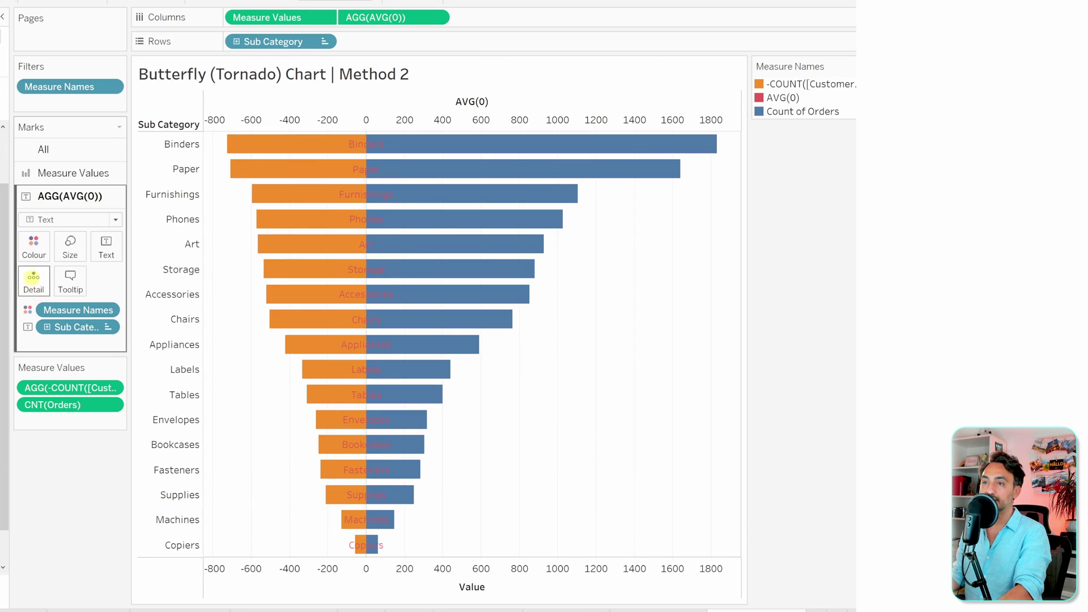
Set the colour of the AVG(0) Sub Category labels to white (#ffffff)
left_click(33, 245)
left_click(79, 292)
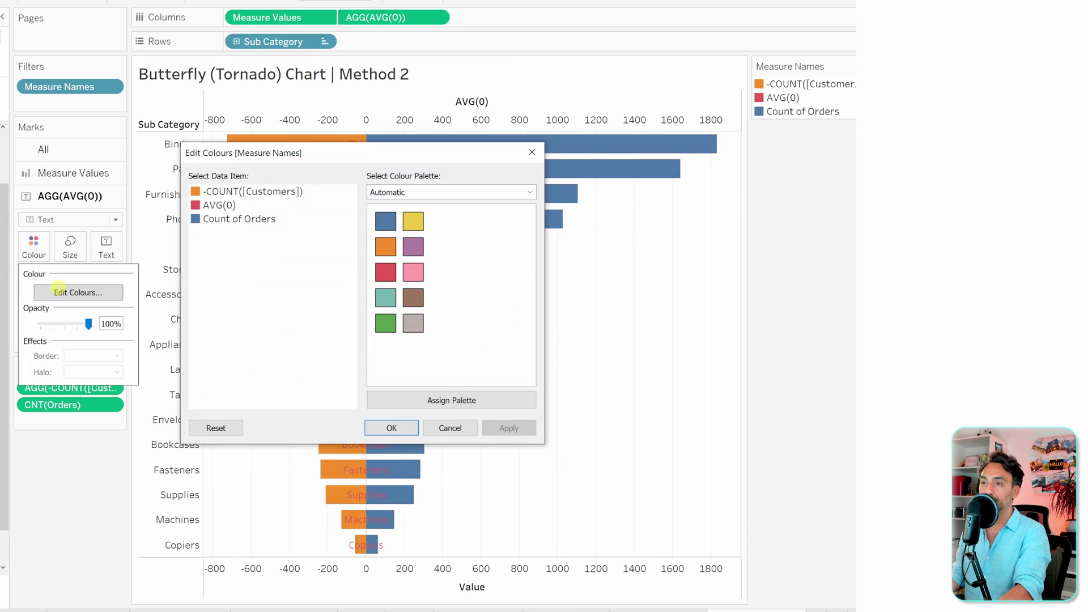
double_click(212, 205)
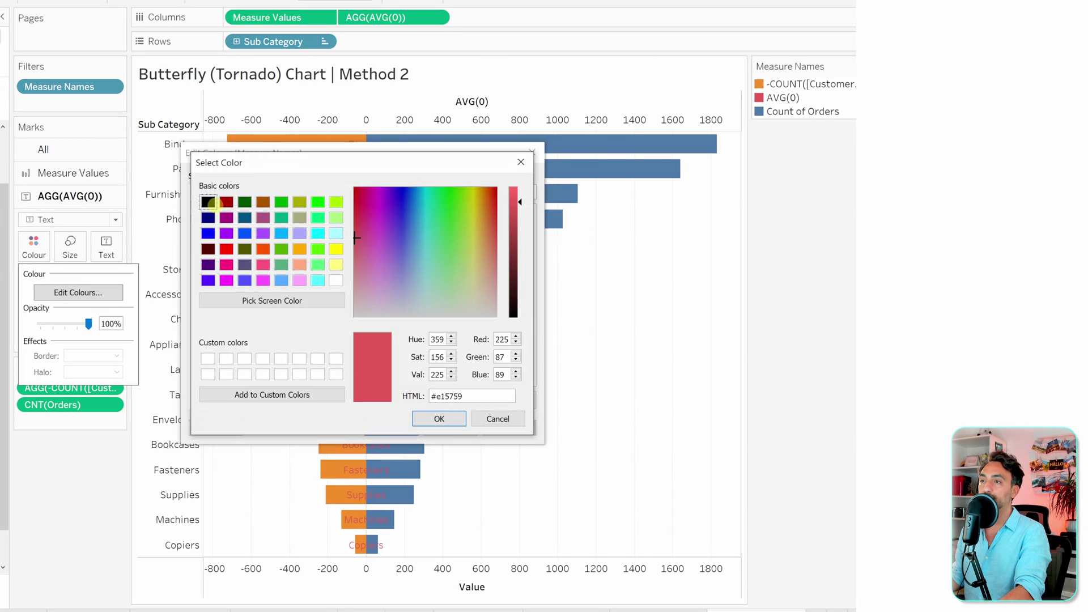
left_click(208, 357)
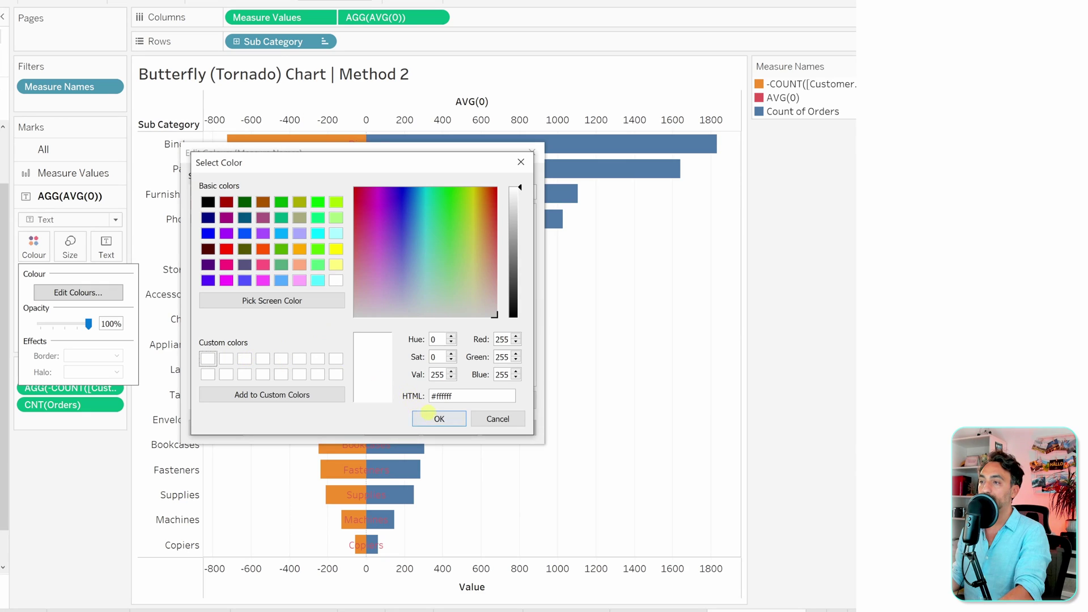
left_click(436, 417)
left_click(387, 426)
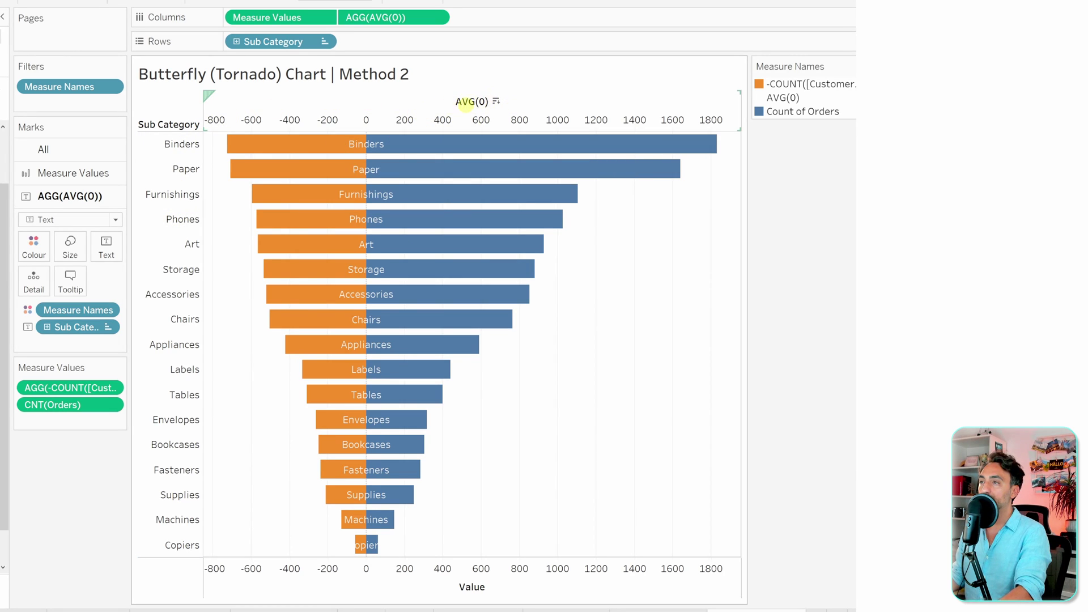
Hide the AVG(0) axis header and the Sub Category row headers of the butterfly chart
right_click(464, 105)
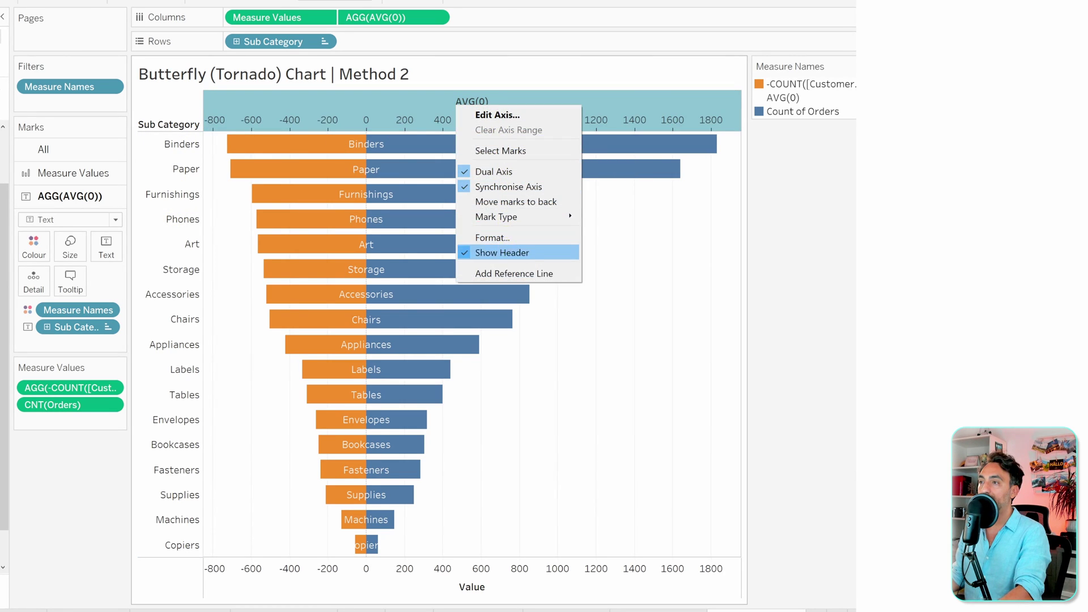
left_click(544, 252)
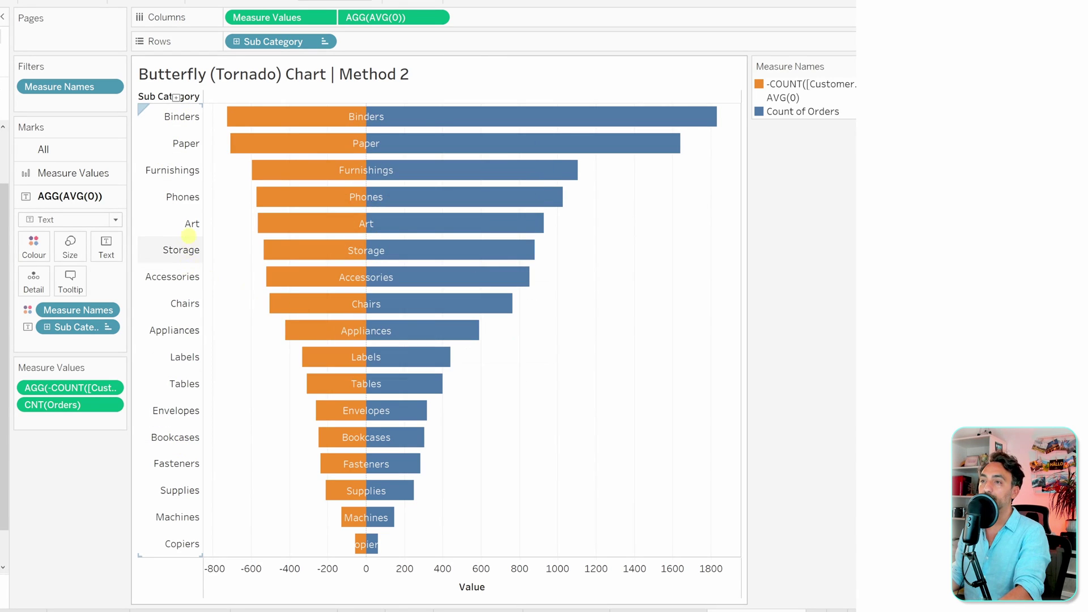
left_click(148, 200)
right_click(148, 200)
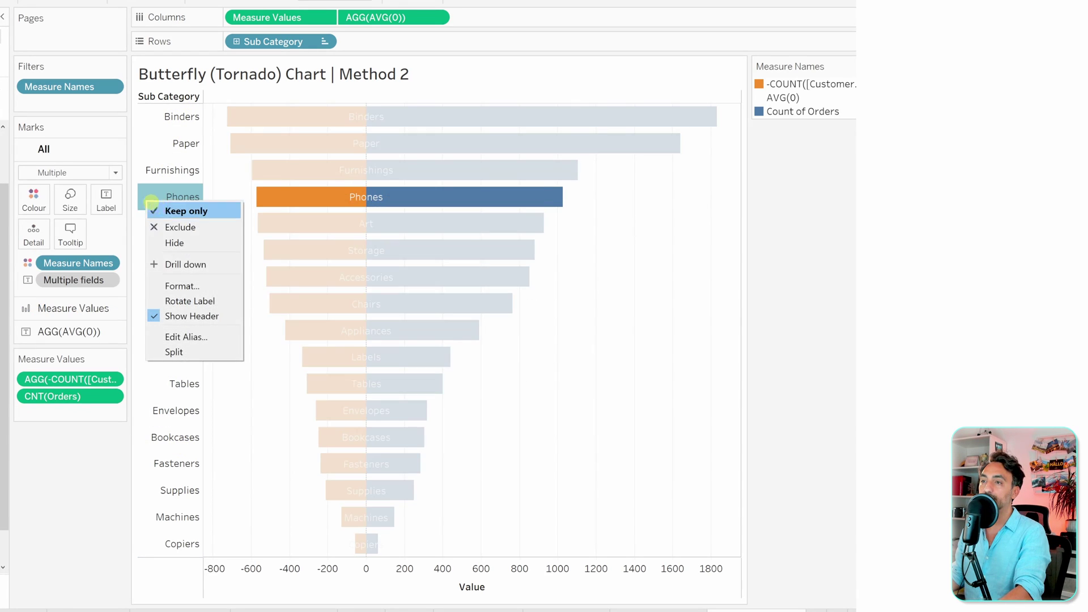
left_click(199, 316)
left_click(238, 385)
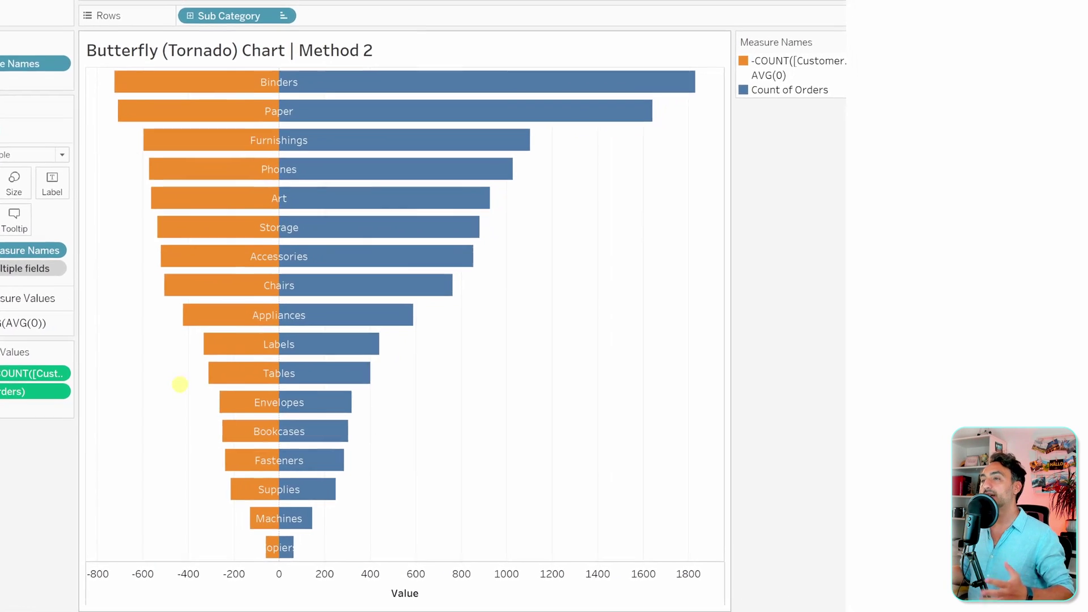
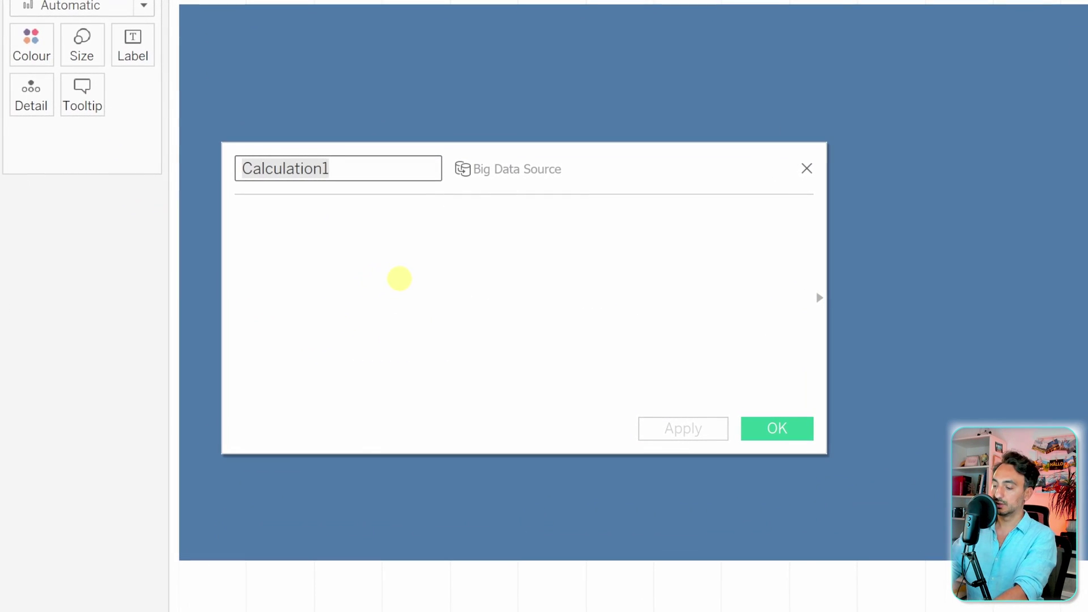
Create a calculated field named Profit Ratio with the formula SUM([Profit])/ SUM([Sales])
type("Profit Ratio")
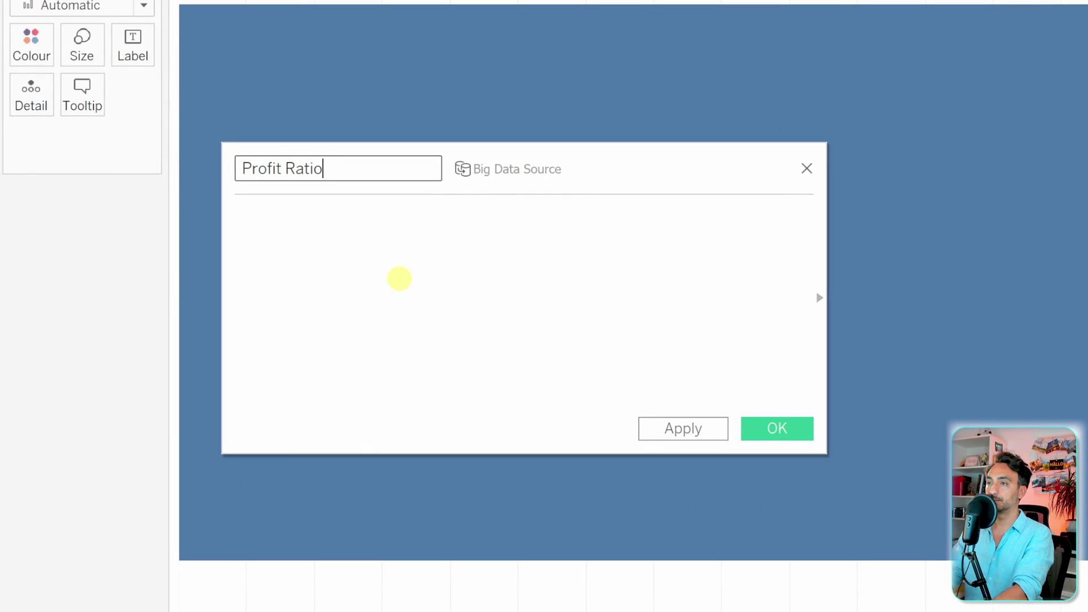
left_click(400, 278)
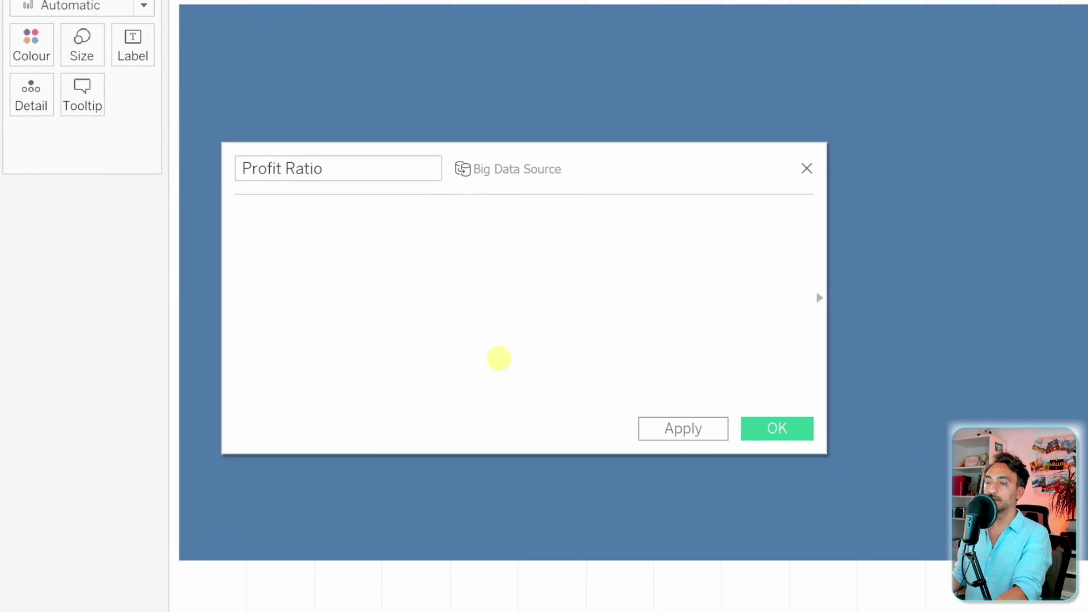
type("SUM([Pro")
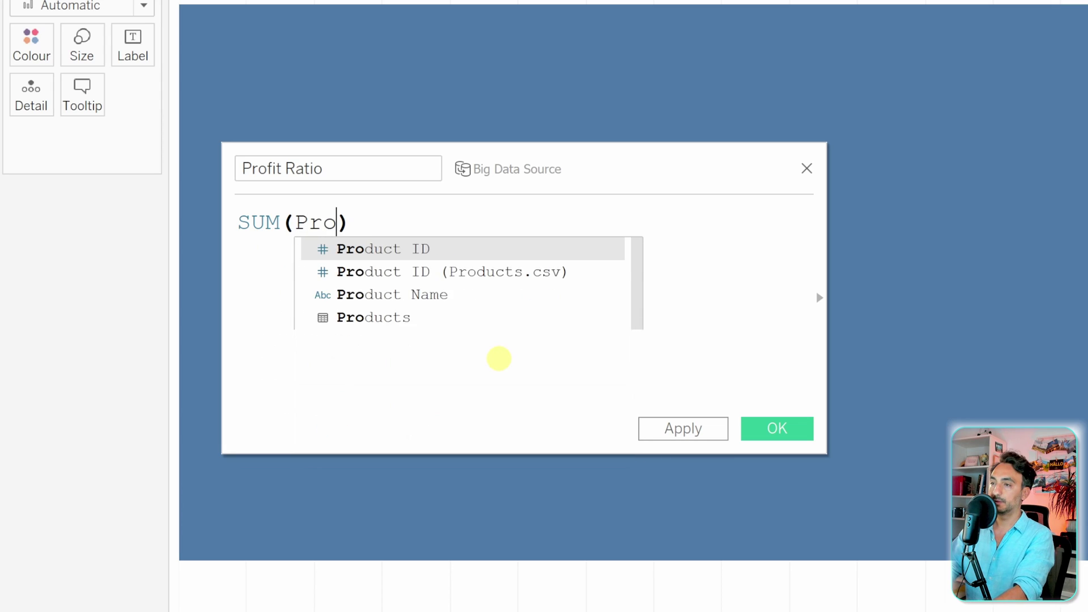
type("f")
key("Return")
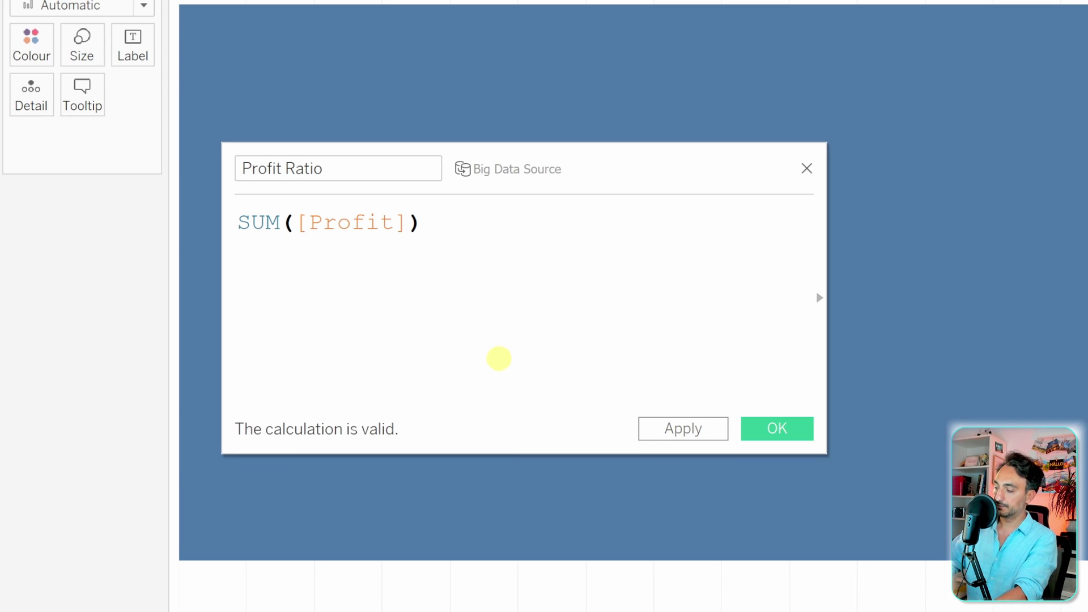
type("/ Sum(Sales")
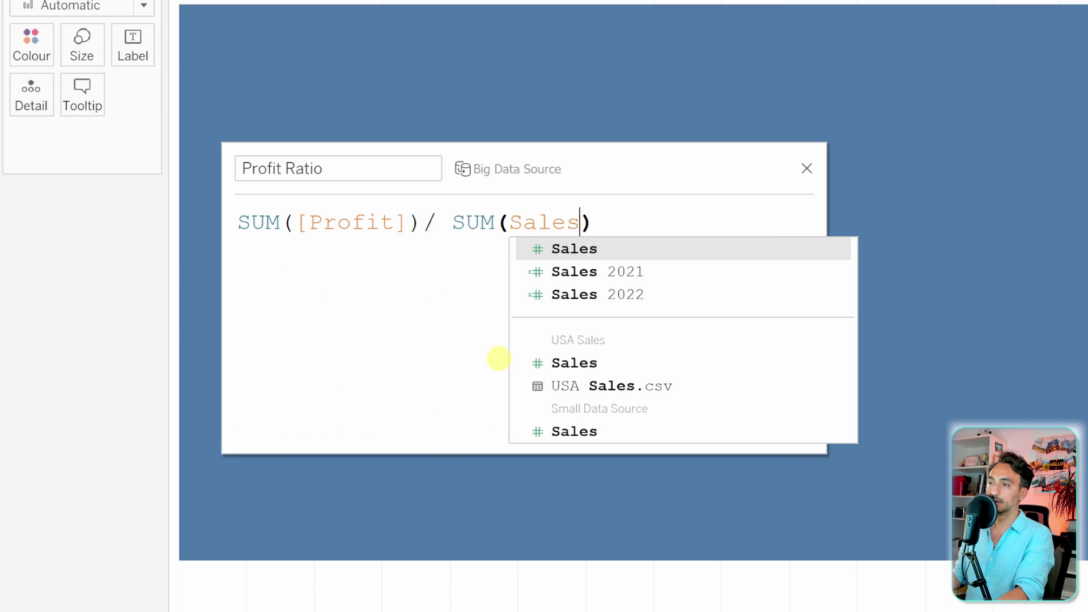
key("Return")
left_click(761, 428)
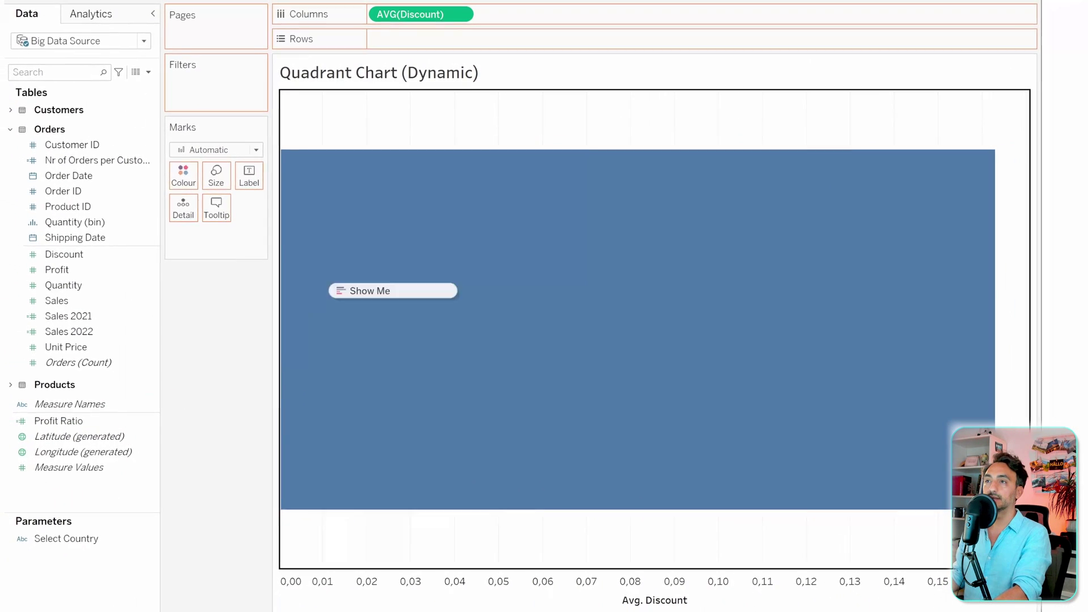
Add Profit Ratio to the rows against average Discount and bring up the options of its axis
left_click_drag(392, 290, 396, 39)
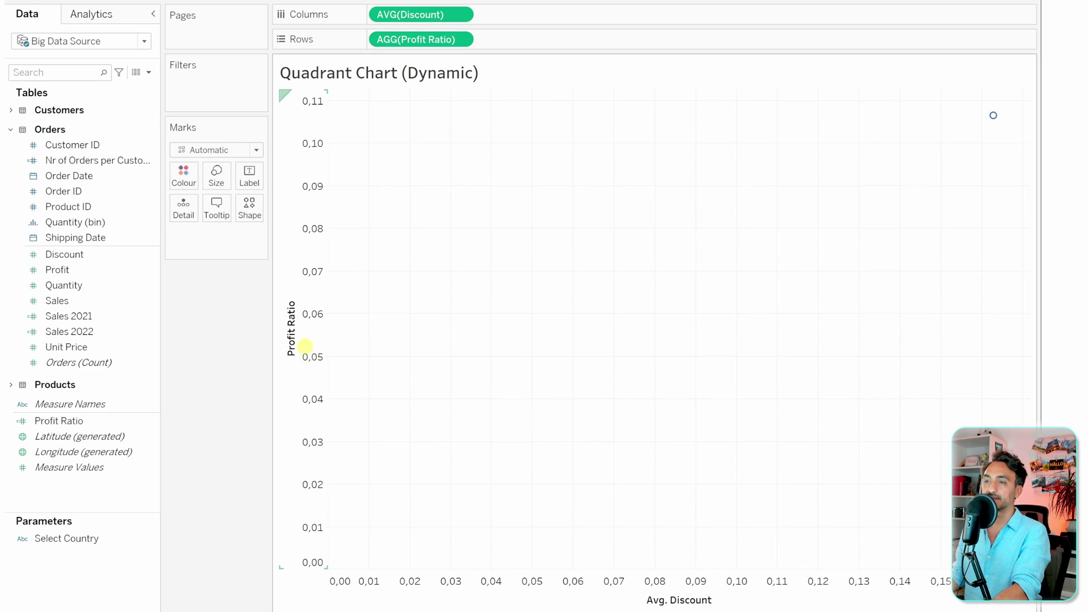
right_click(294, 270)
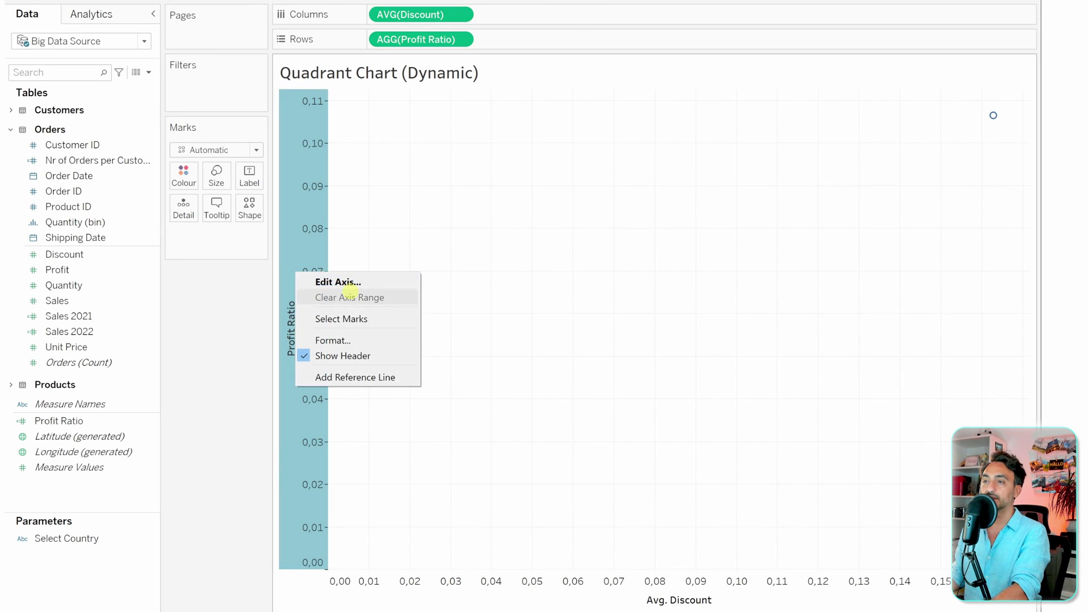
Format the Profit Ratio axis numbers as percentages with 0 decimal places
left_click(332, 340)
left_click(102, 193)
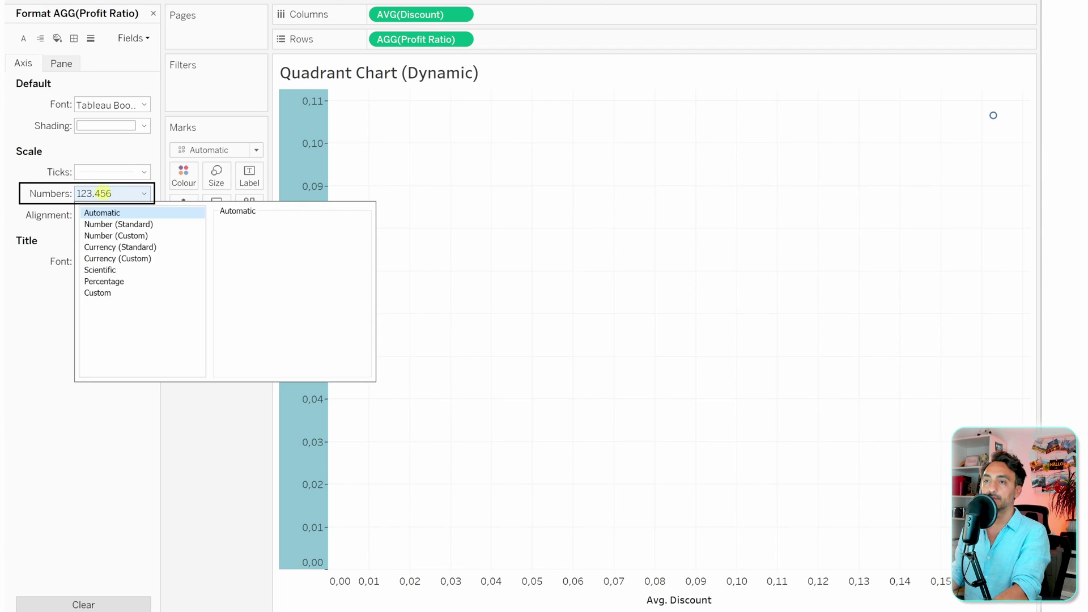
left_click(108, 281)
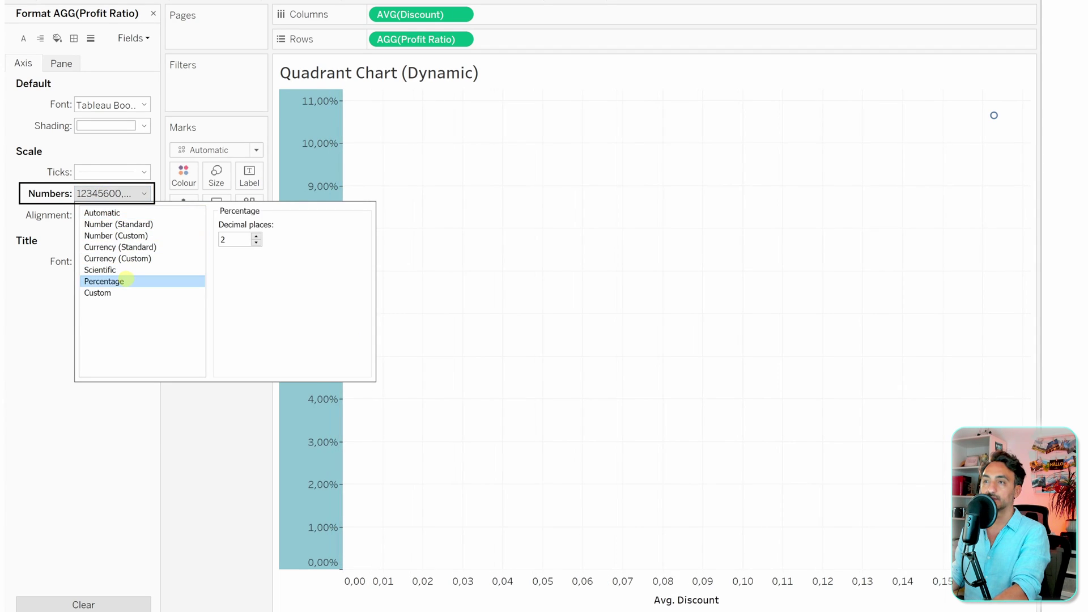
left_click(256, 243)
left_click(256, 243)
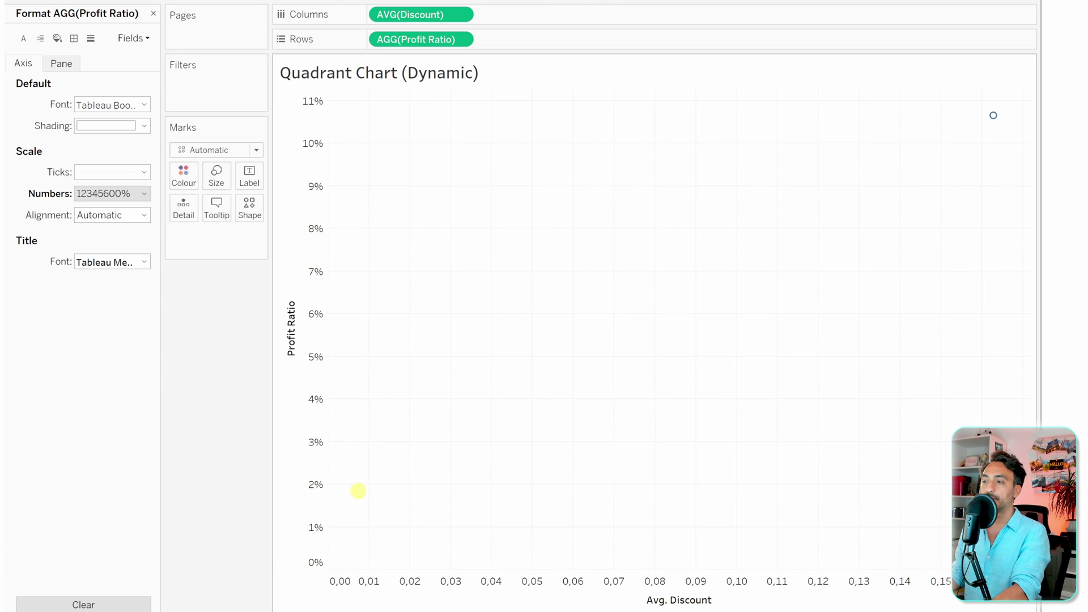
Format the Avg. Discount axis numbers as percentages with 0 decimal places and close the formatting pane
left_click(605, 596)
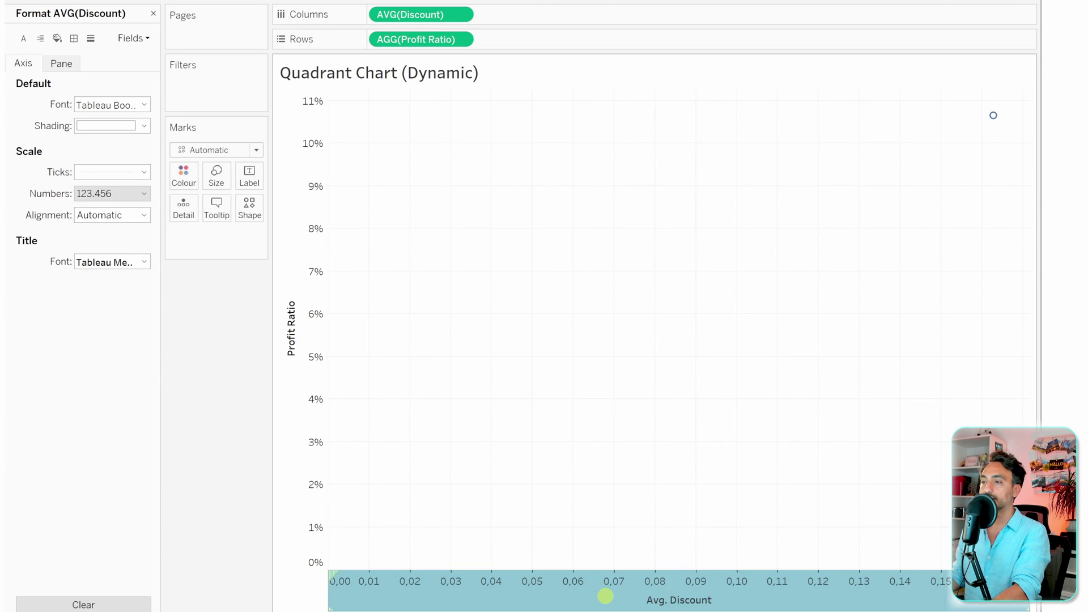
right_click(605, 596)
left_click(652, 550)
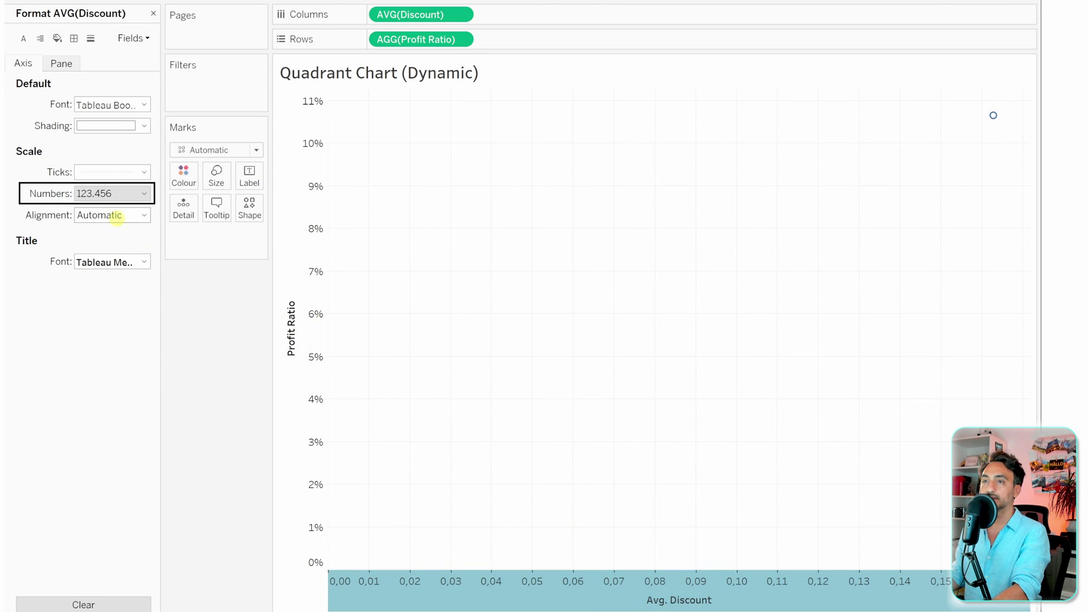
left_click(113, 198)
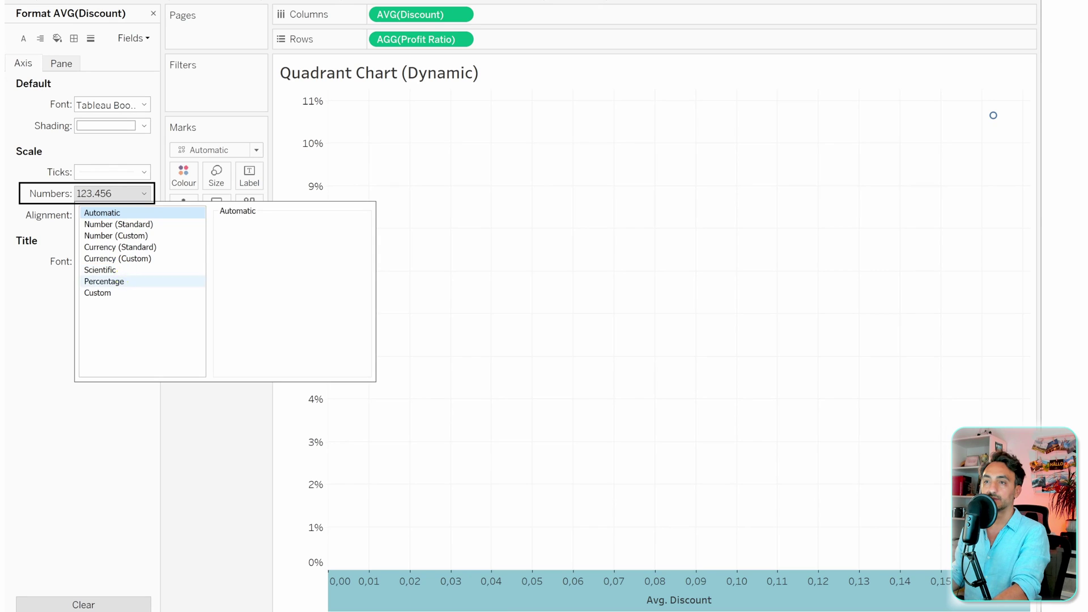
left_click(103, 281)
left_click(237, 425)
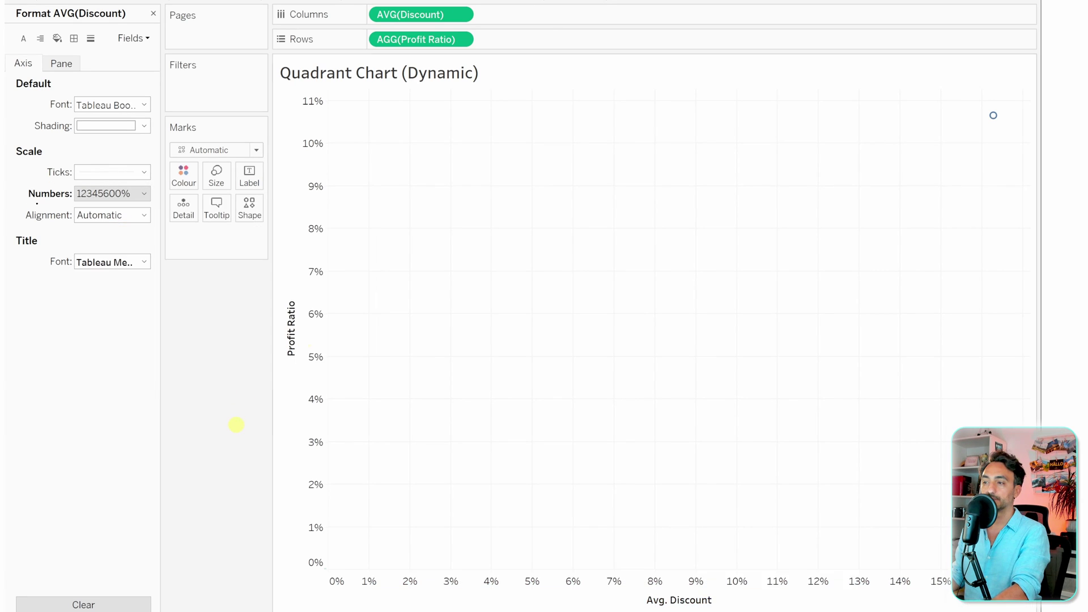
left_click(153, 13)
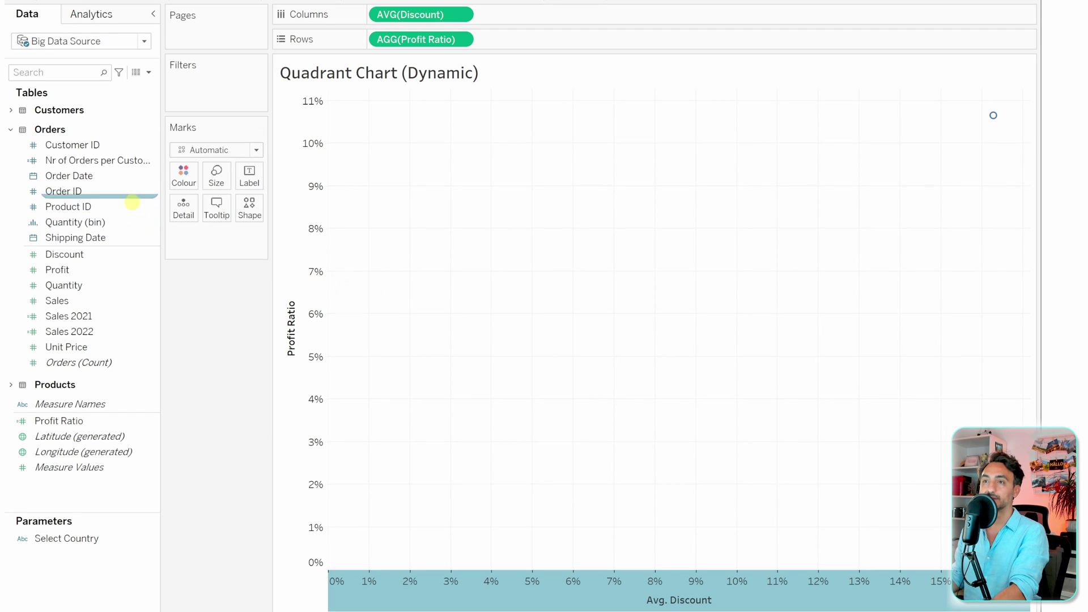
Break the scatter plot down by adding Customer ID as detail, and change the mark type to Circle
left_click(64, 147)
left_click_drag(64, 146, 184, 210)
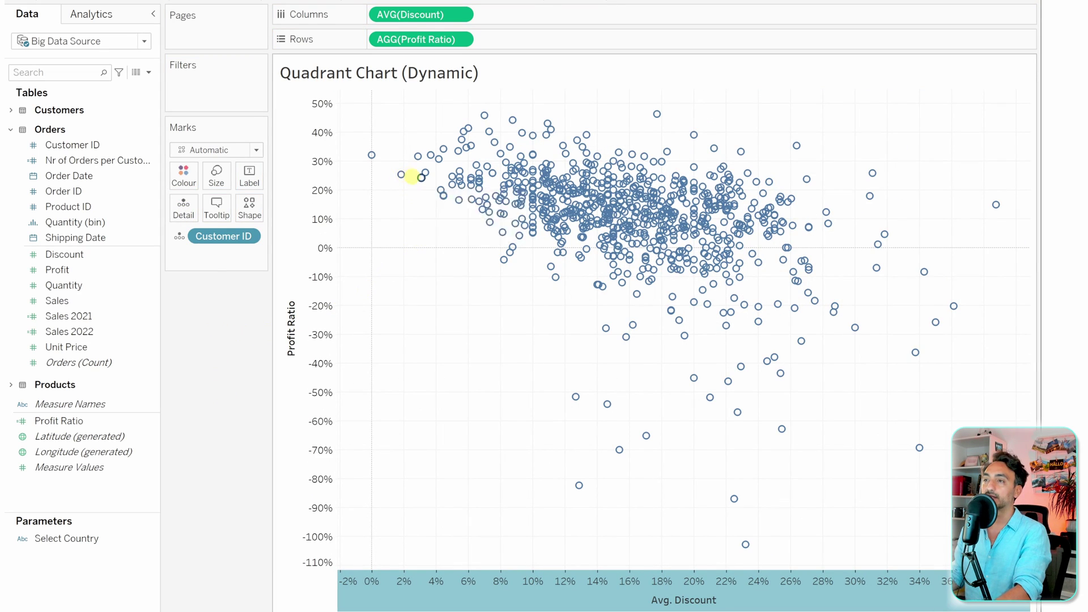
mouse_move(443, 148)
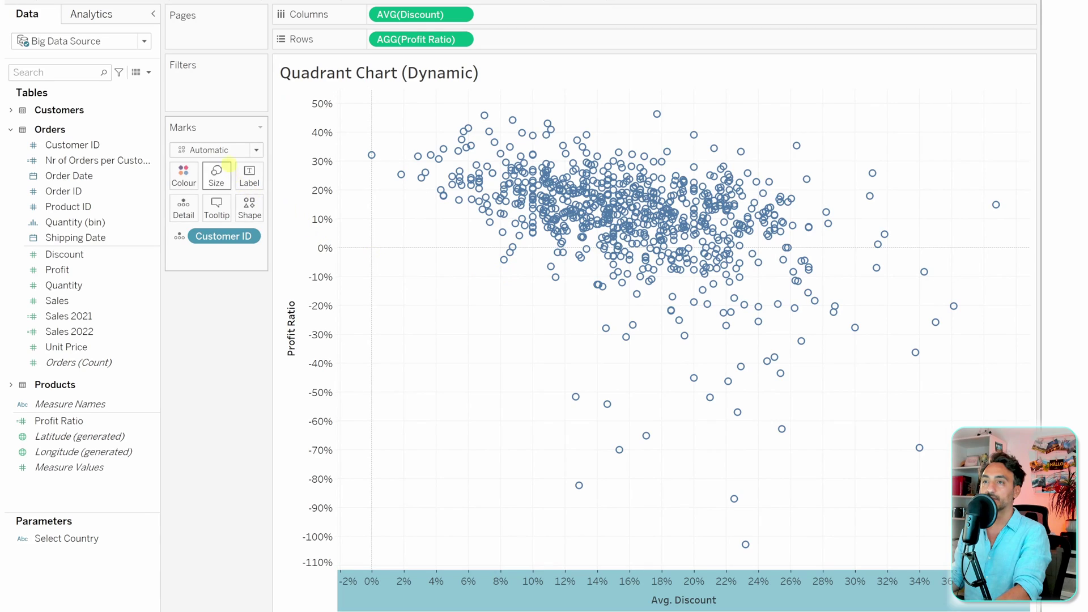
left_click(227, 149)
left_click(203, 250)
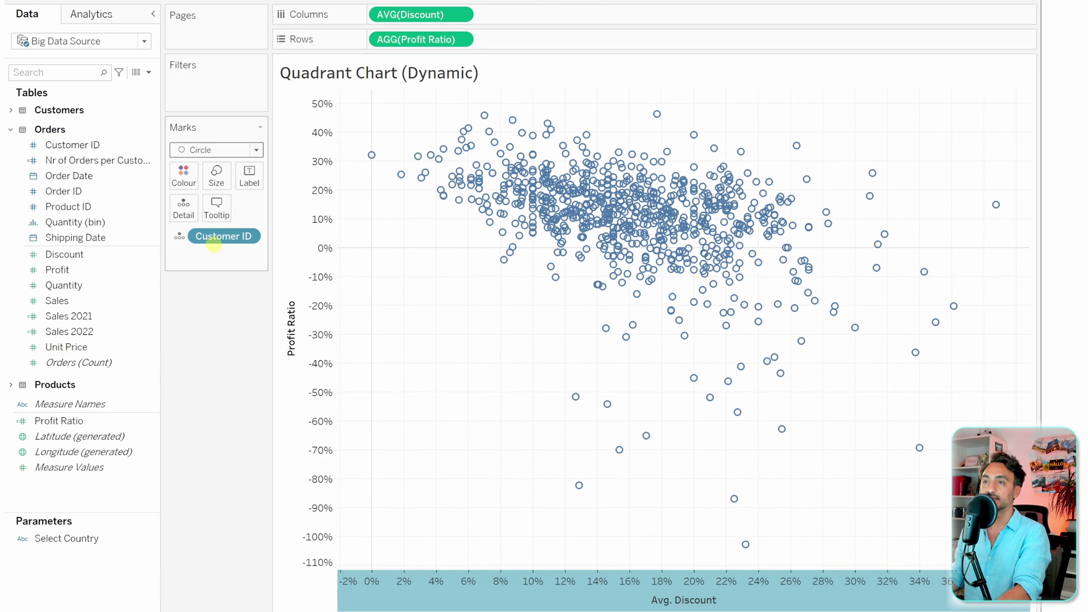
Reduce the opacity of the circle marks to about 69% and adjust their size
left_click(183, 176)
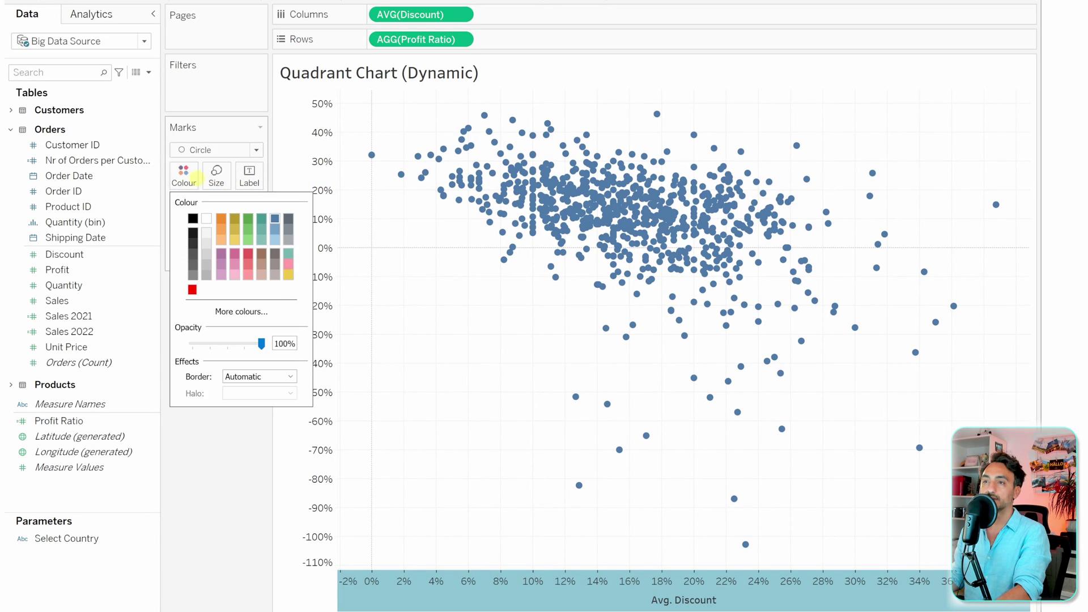
left_click(240, 344)
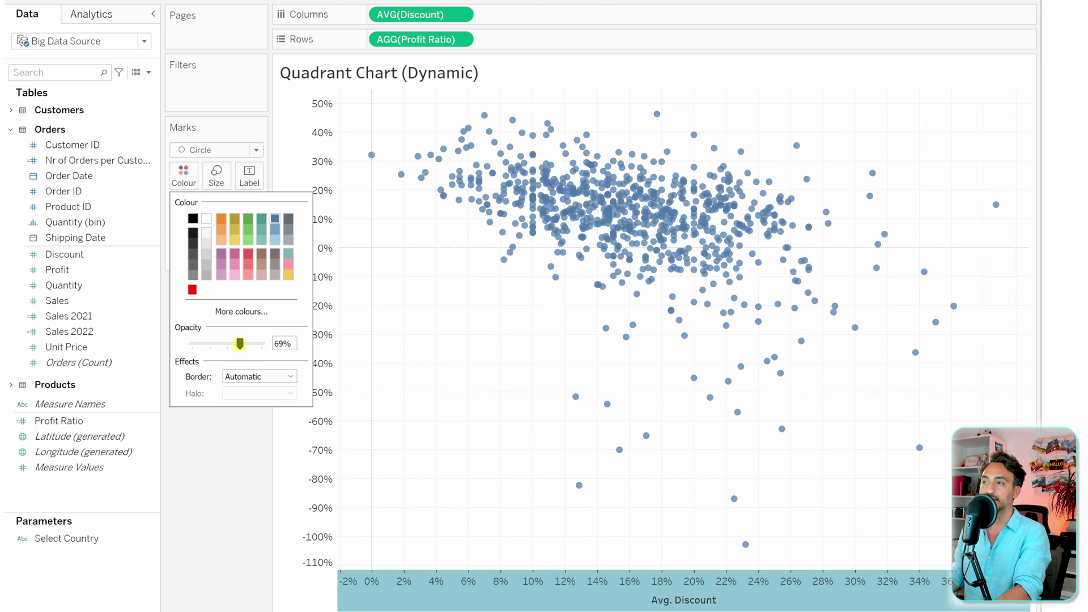
left_click(228, 434)
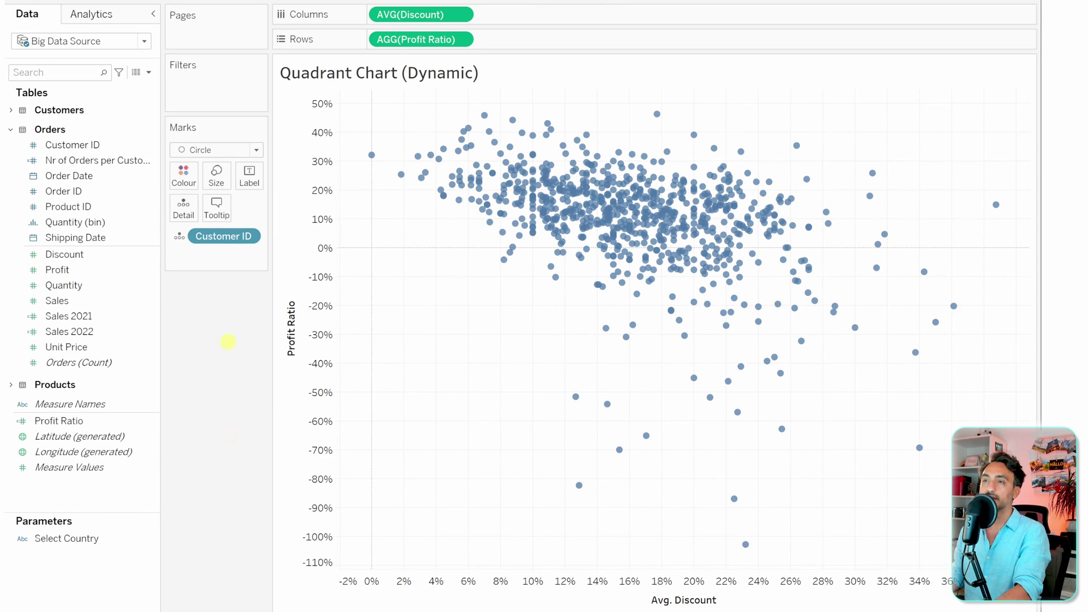
left_click(216, 176)
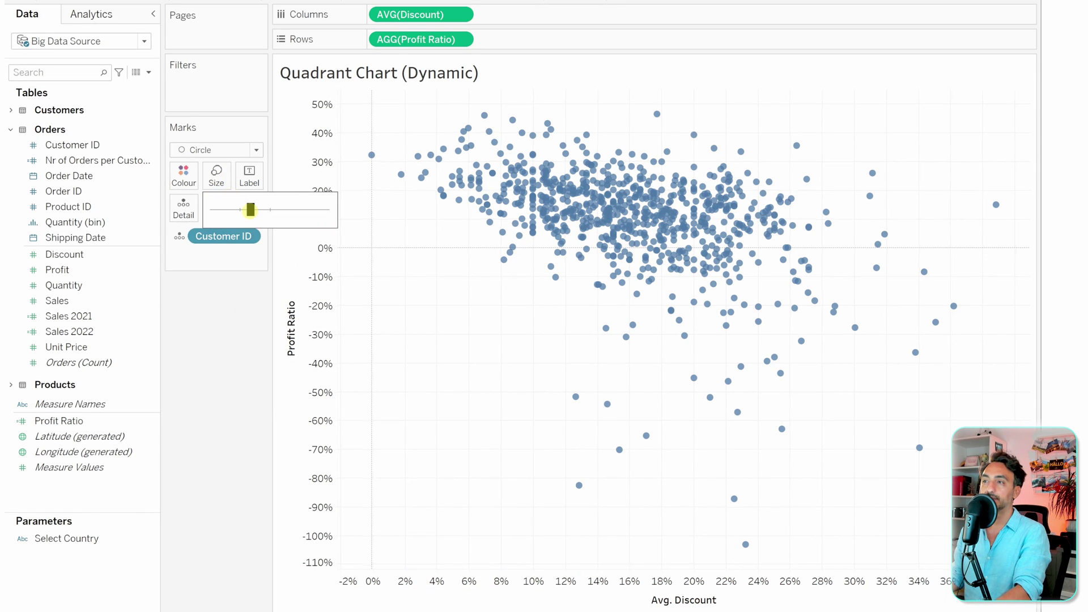
left_click(276, 343)
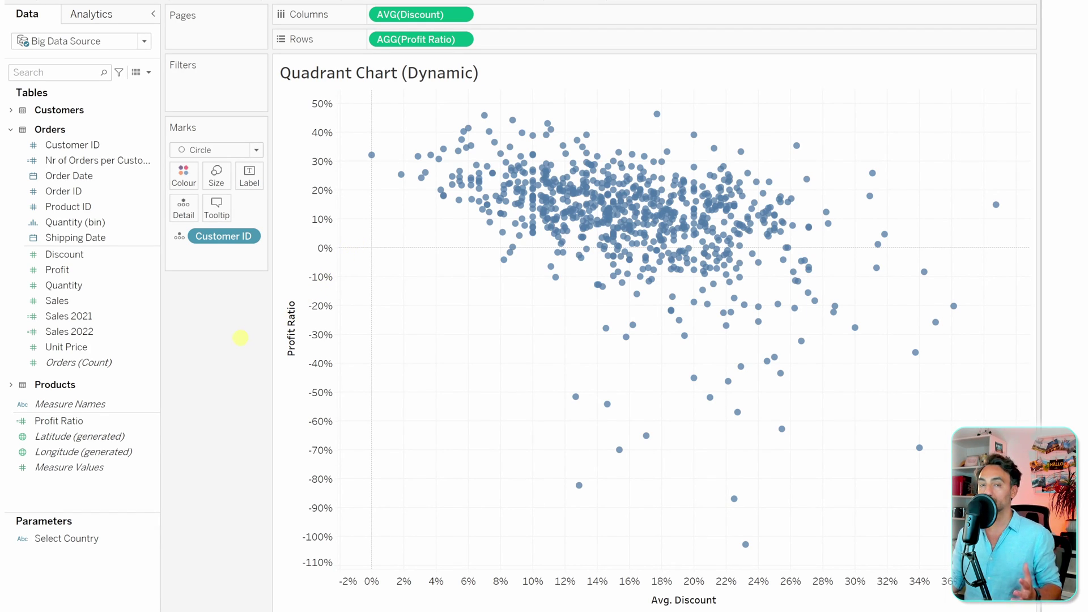
Start a new parameter and name it Select Discount
right_click(120, 564)
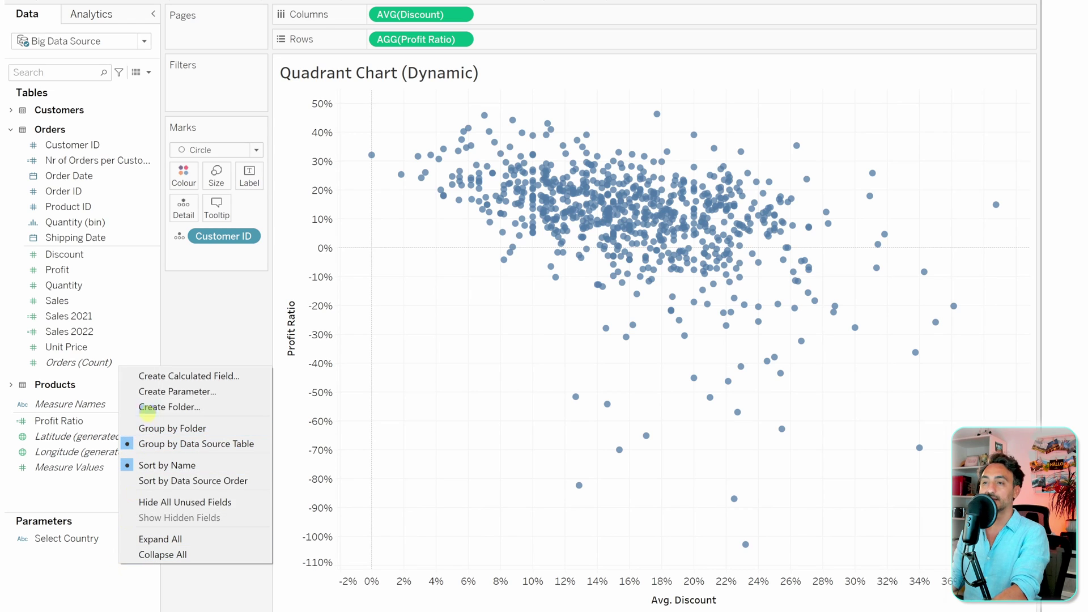
left_click(149, 391)
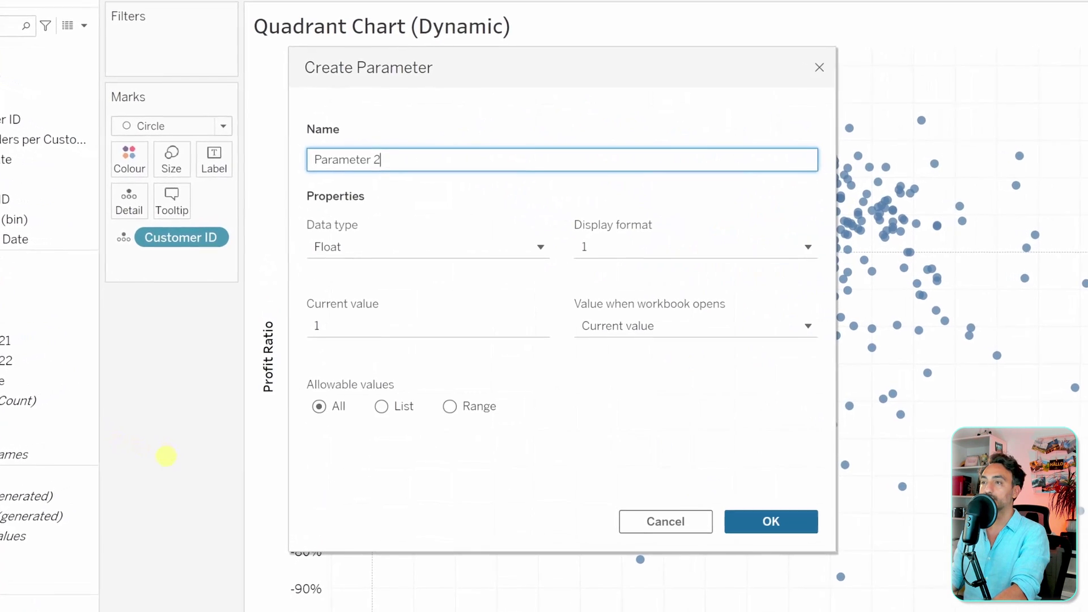
key("ctrl+a")
type("Se")
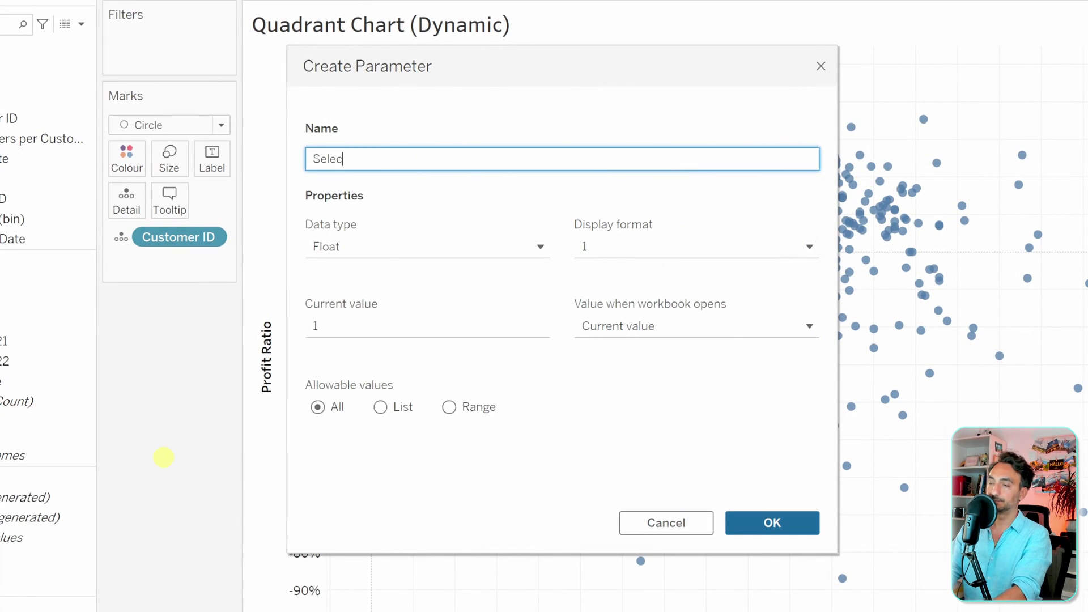
type("lect Discount")
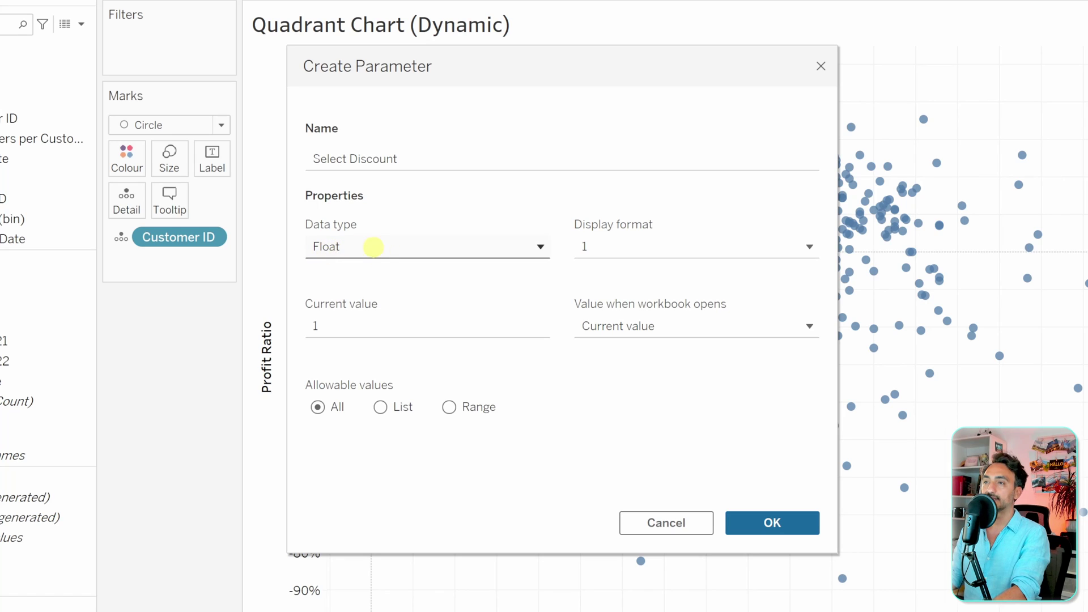
Give the Select Discount parameter a percentage display format with 0 decimal places and a current value of 0,15, and save it
left_click(617, 244)
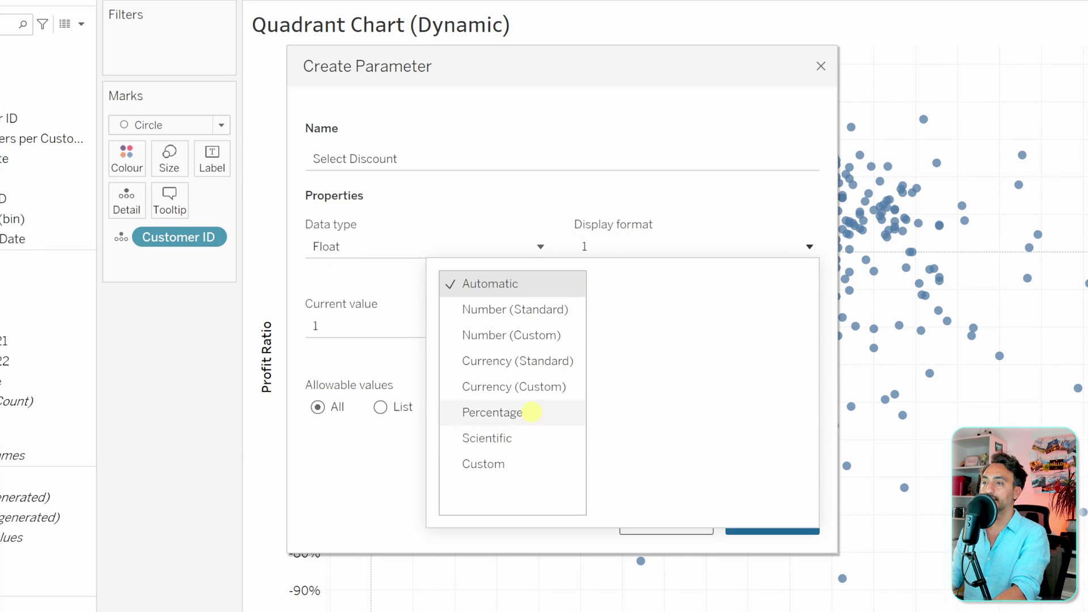
left_click(510, 412)
double_click(797, 308)
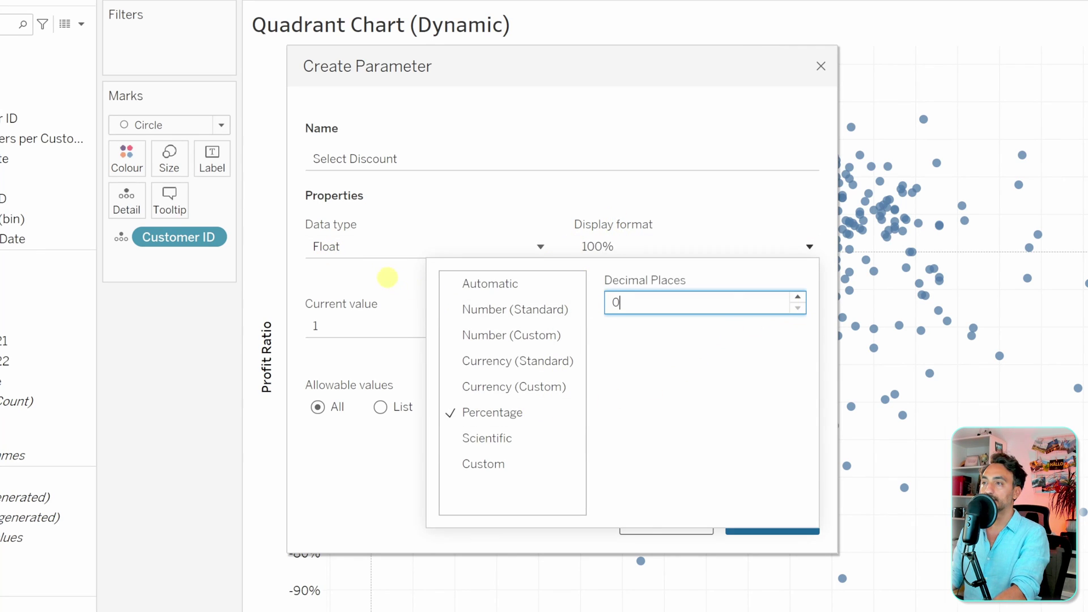
left_click(388, 278)
double_click(309, 325)
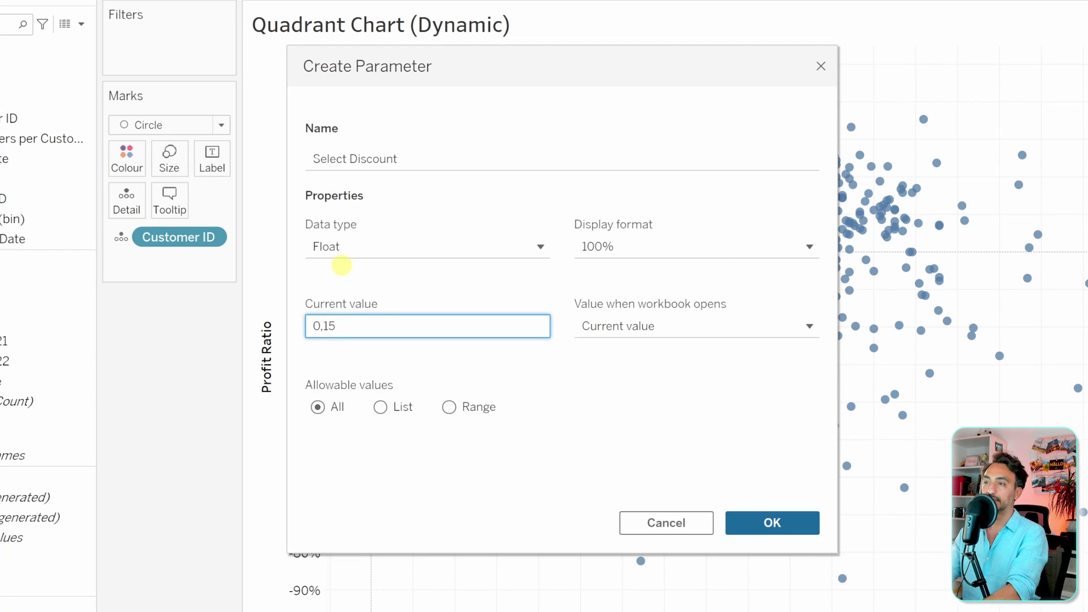
type("0,15")
left_click(357, 277)
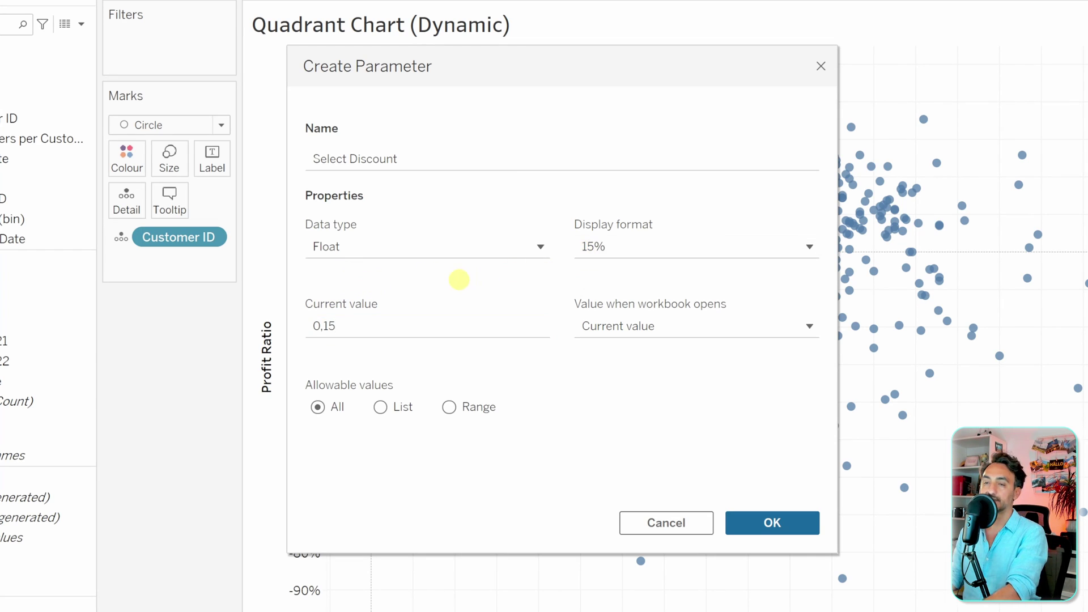
left_click(748, 522)
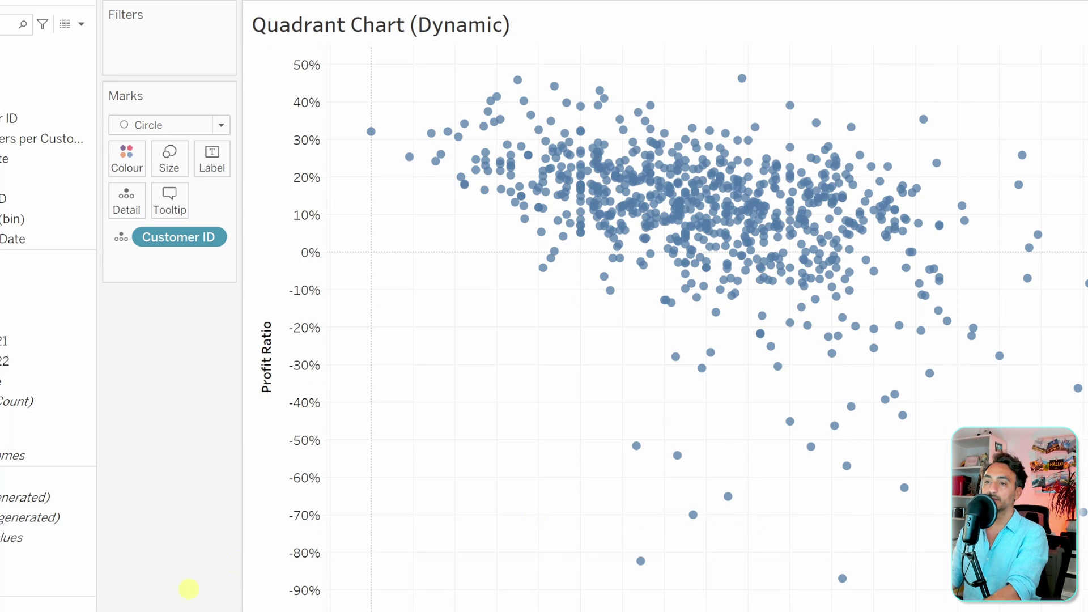
Start another new parameter and name it Select Profit Ratio
right_click(23, 423)
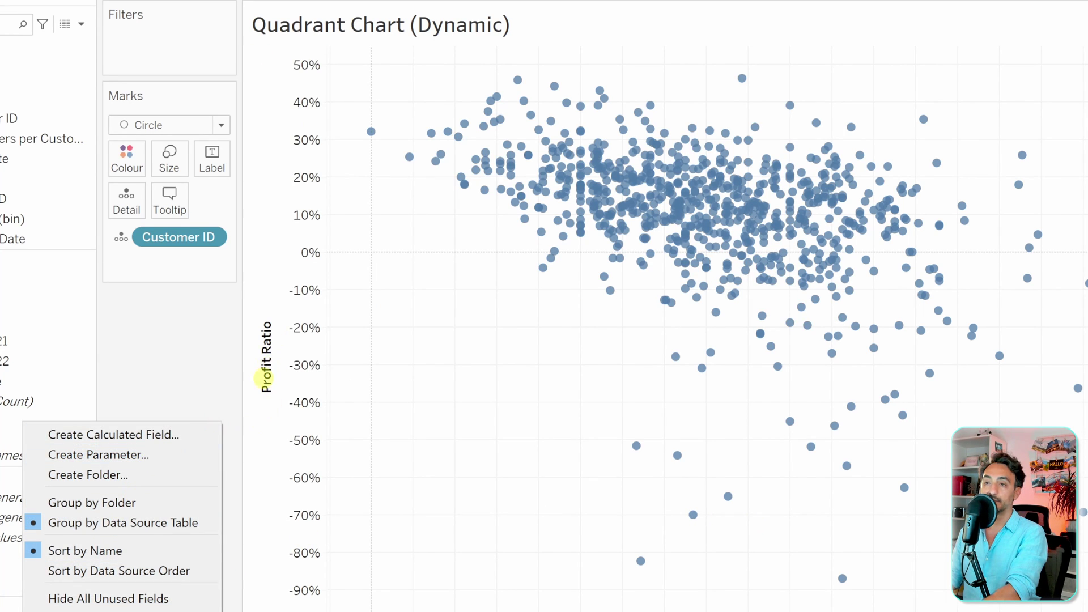
left_click(138, 455)
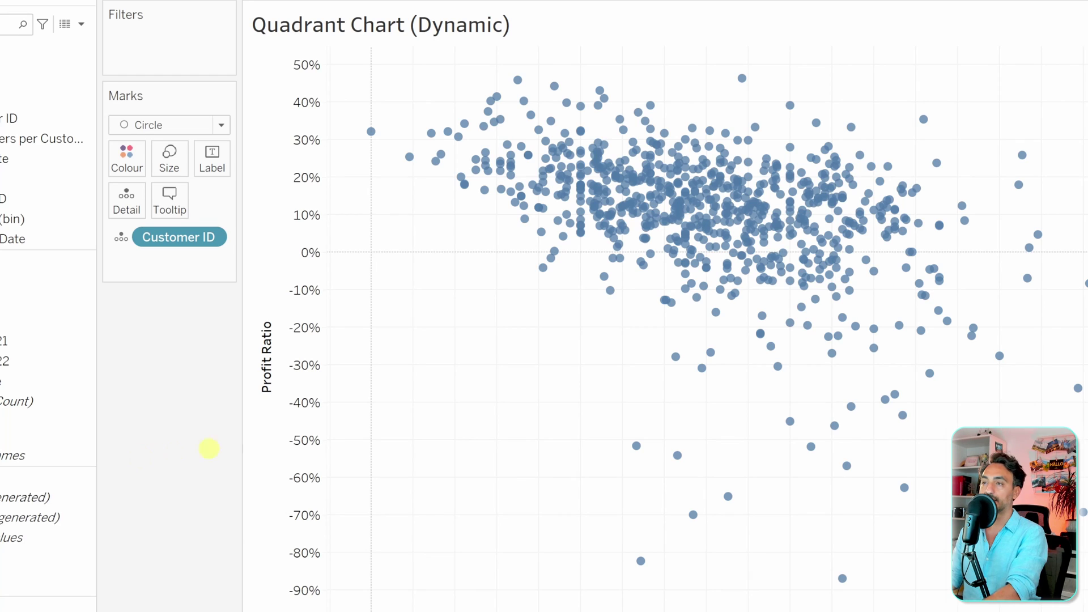
type("Selec")
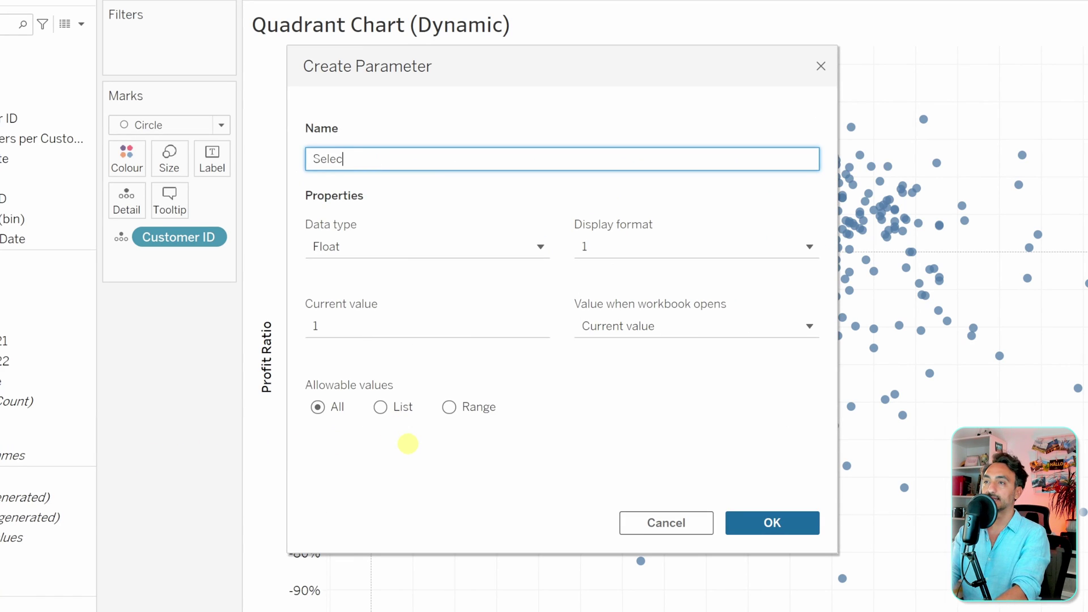
type("t Profit Rati")
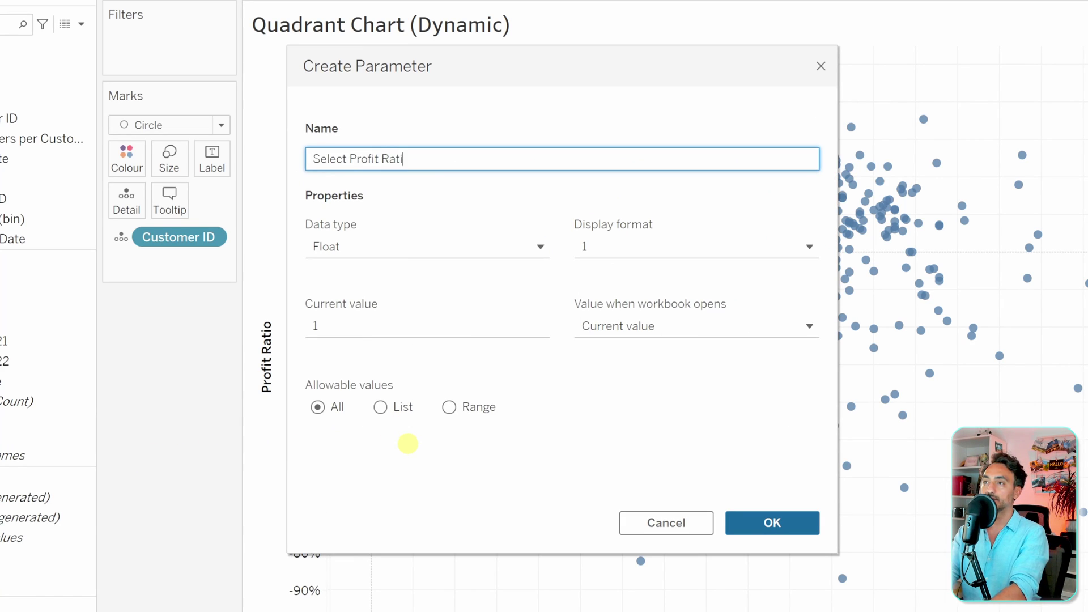
type("o")
Give the Select Profit Ratio parameter a percentage display format with 0 decimal places and a current value of 0,1, and save it
left_click(613, 247)
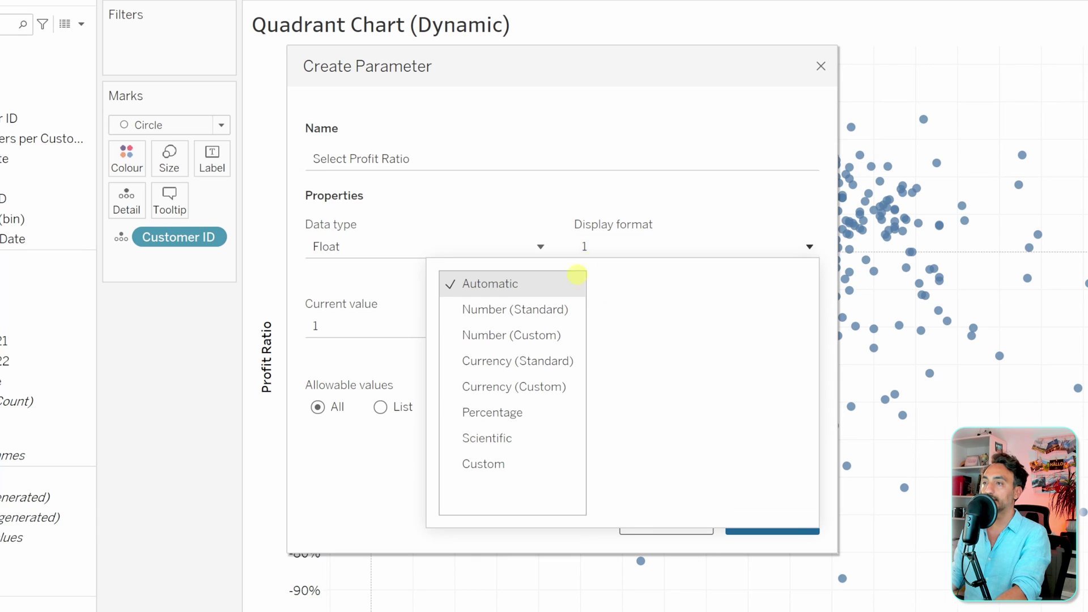
left_click(520, 412)
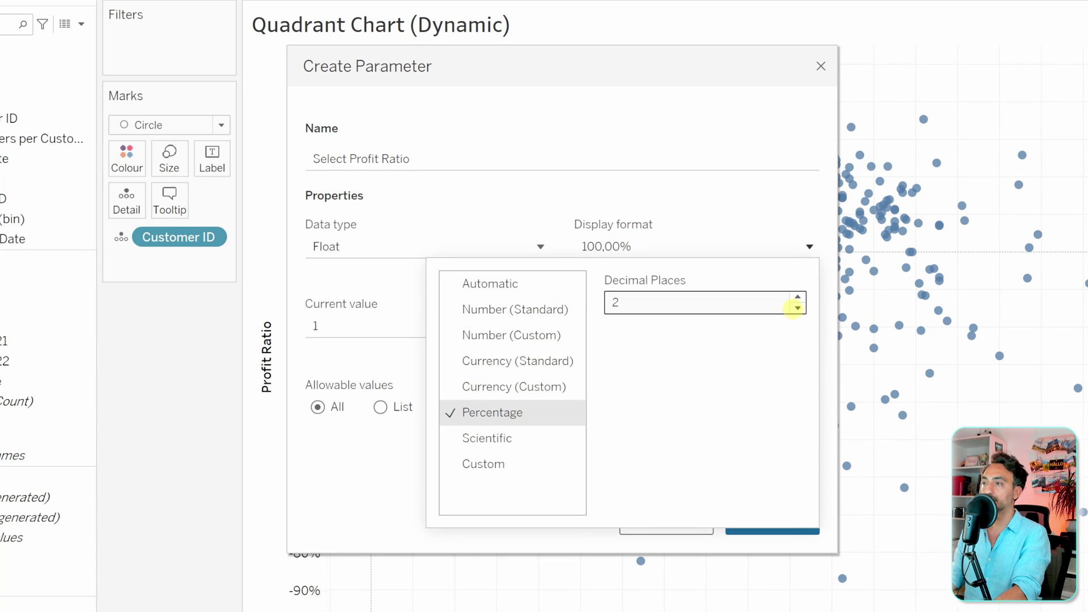
left_click(798, 308)
left_click(797, 307)
left_click(409, 304)
left_click(367, 325)
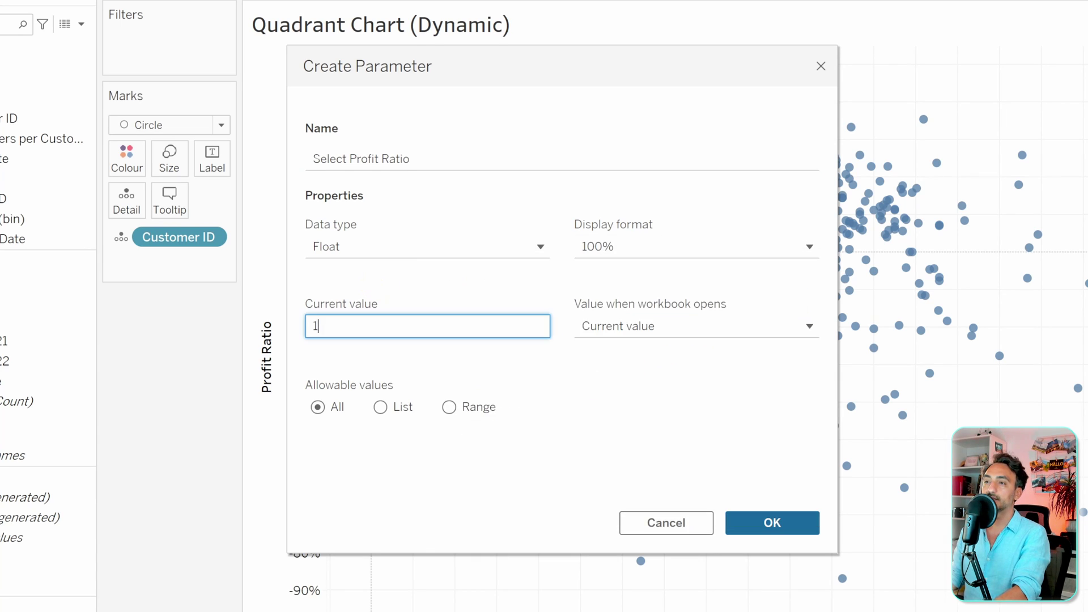
type("0,1")
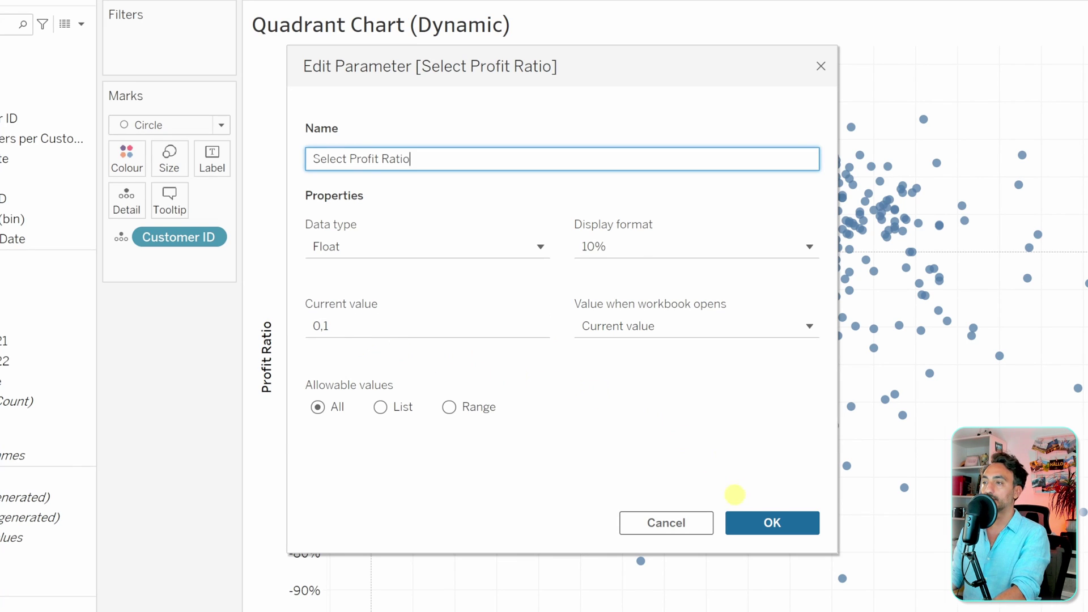
left_click(762, 518)
Show the controls for the Select Discount and Select Profit Ratio parameters on the sheet
right_click(99, 559)
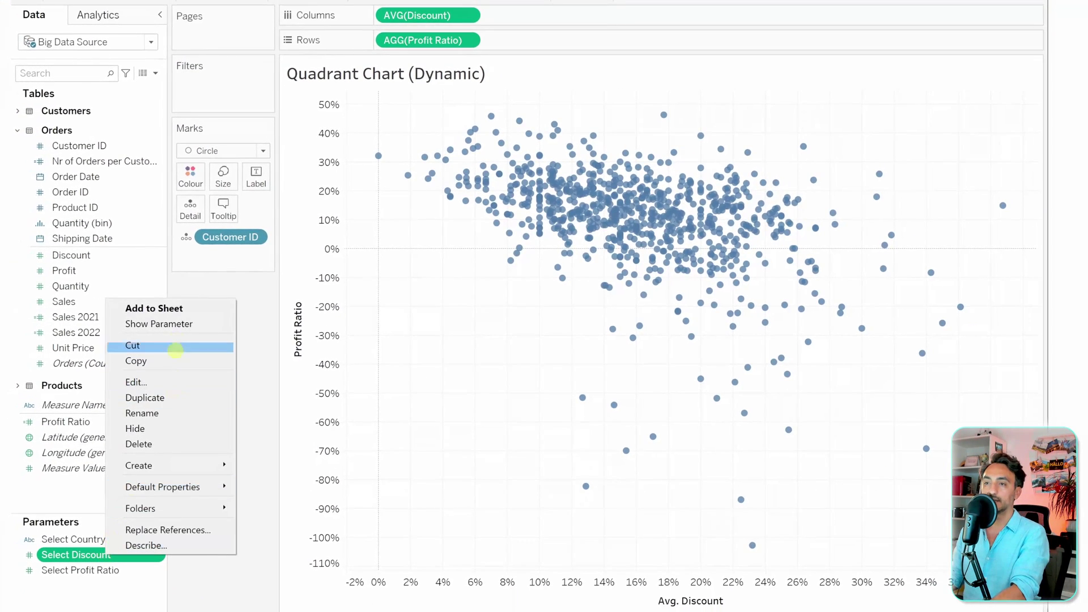
left_click(170, 325)
left_click(93, 575)
right_click(102, 568)
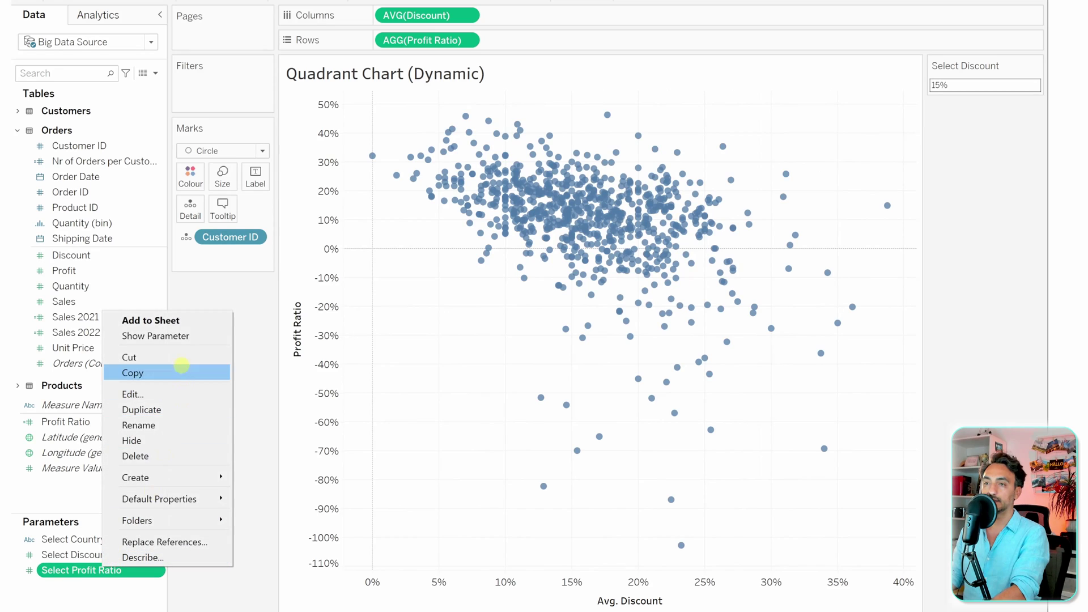
left_click(170, 335)
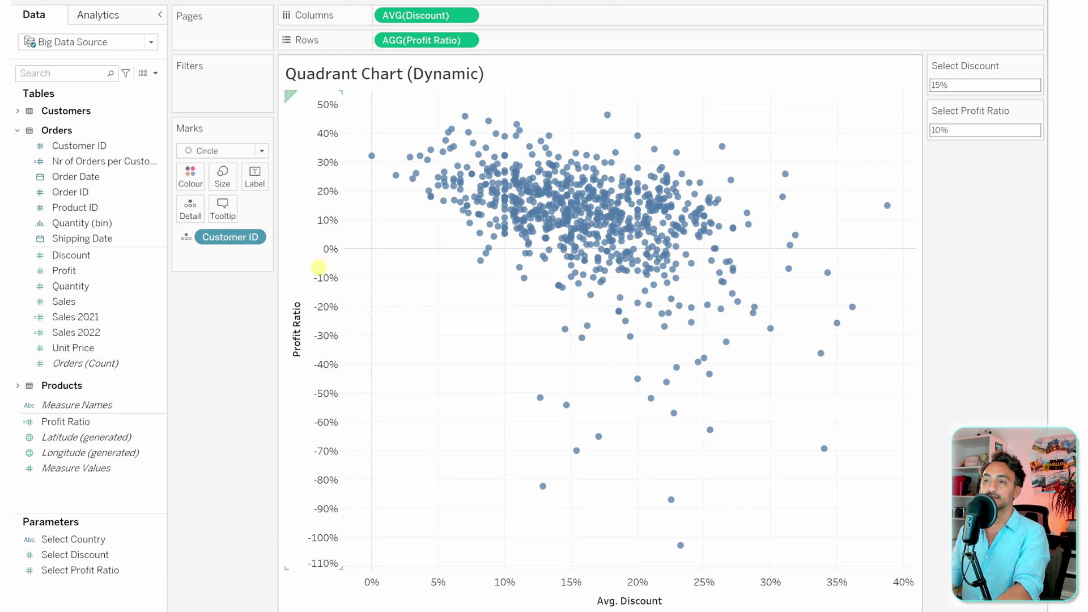
Add a reference line on the Profit Ratio axis with Select Profit Ratio as its value and the label set to None
right_click(308, 223)
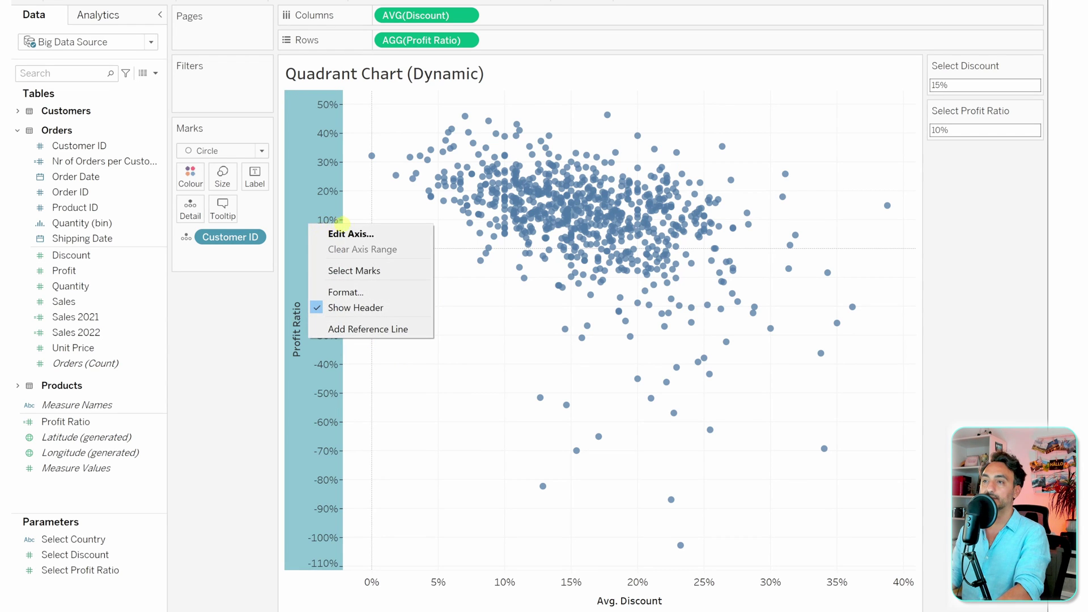
left_click(365, 328)
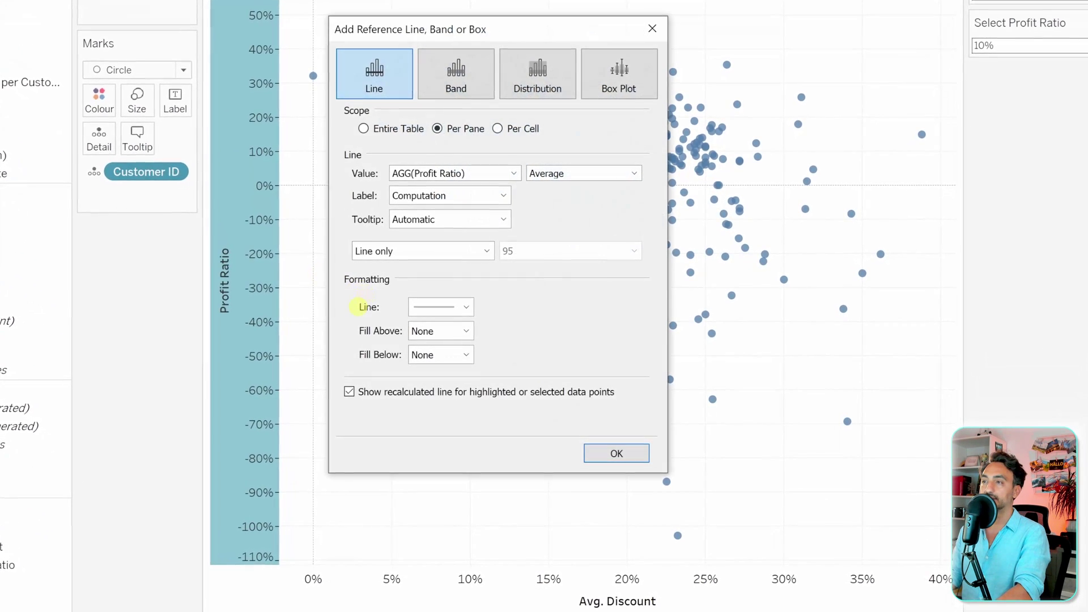
left_click(450, 172)
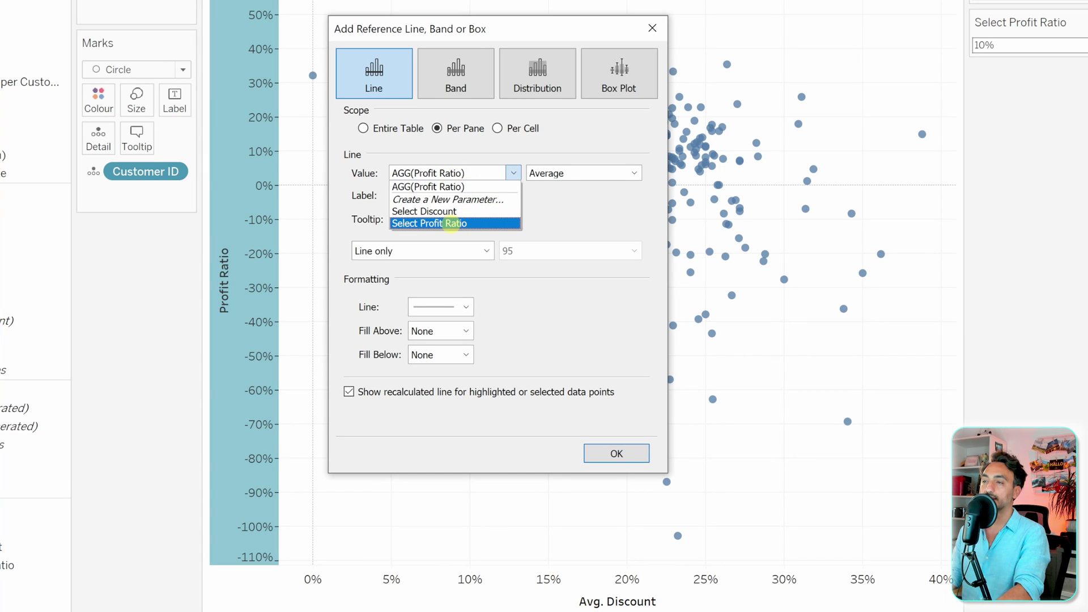
left_click(450, 222)
left_click(459, 195)
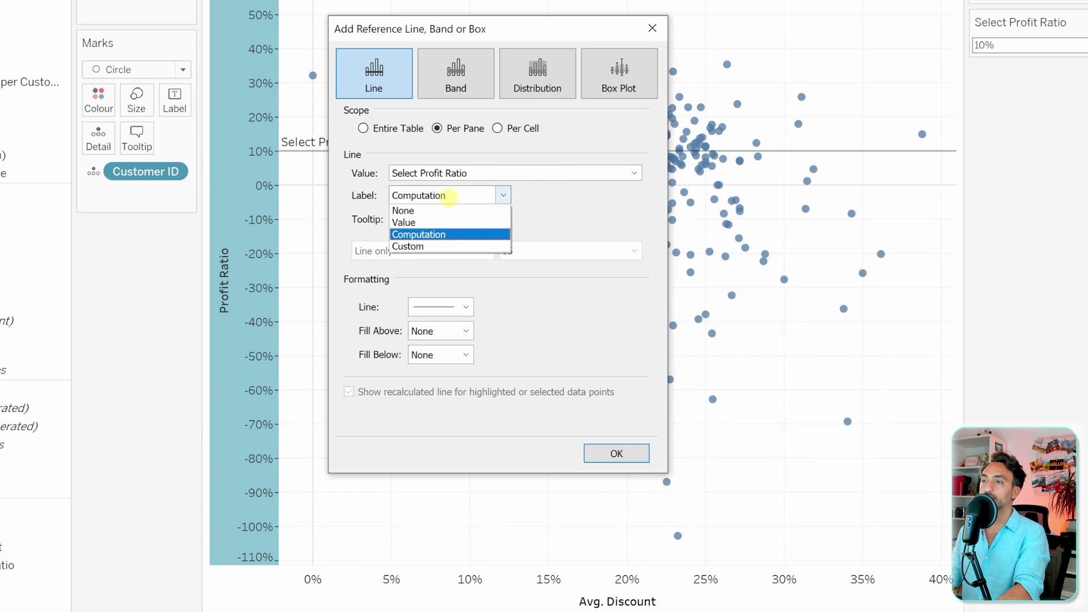
left_click(430, 210)
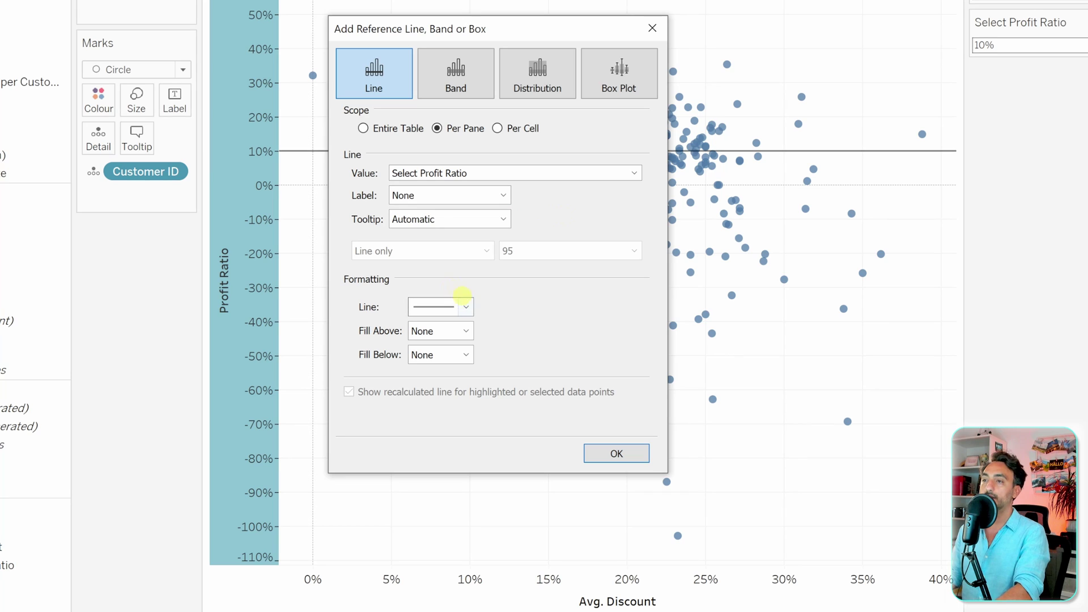
Format the Profit Ratio reference line as dashed with 100% opacity and confirm it
left_click(451, 310)
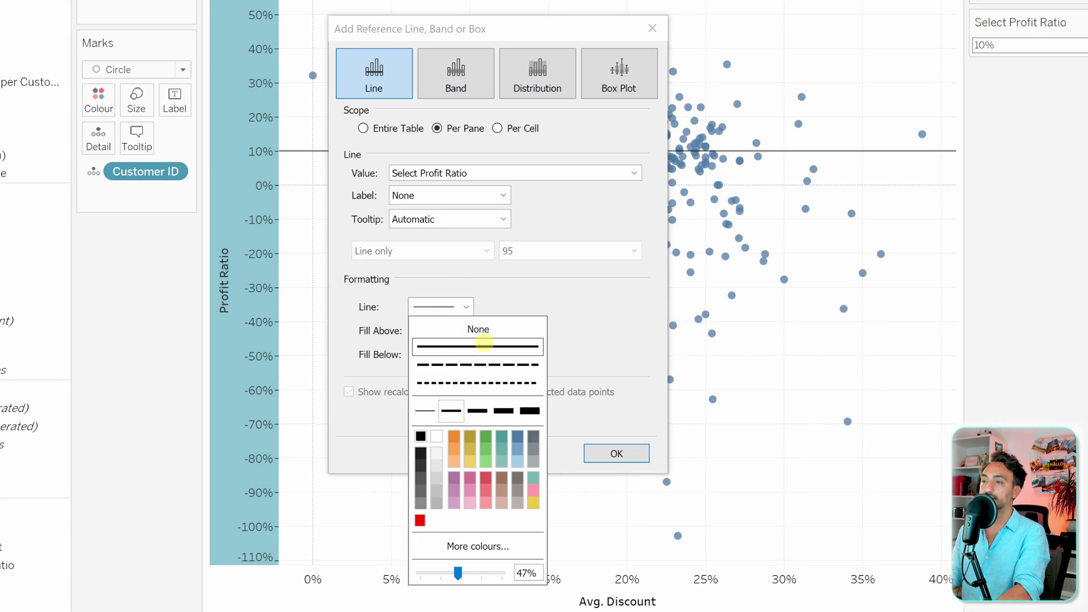
left_click(469, 365)
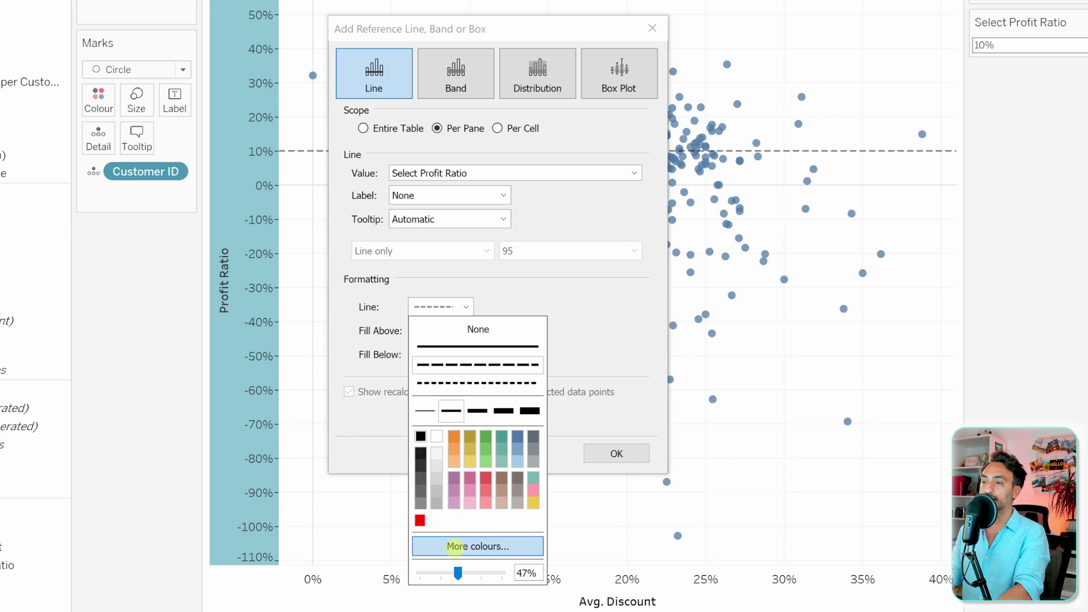
left_click(457, 573)
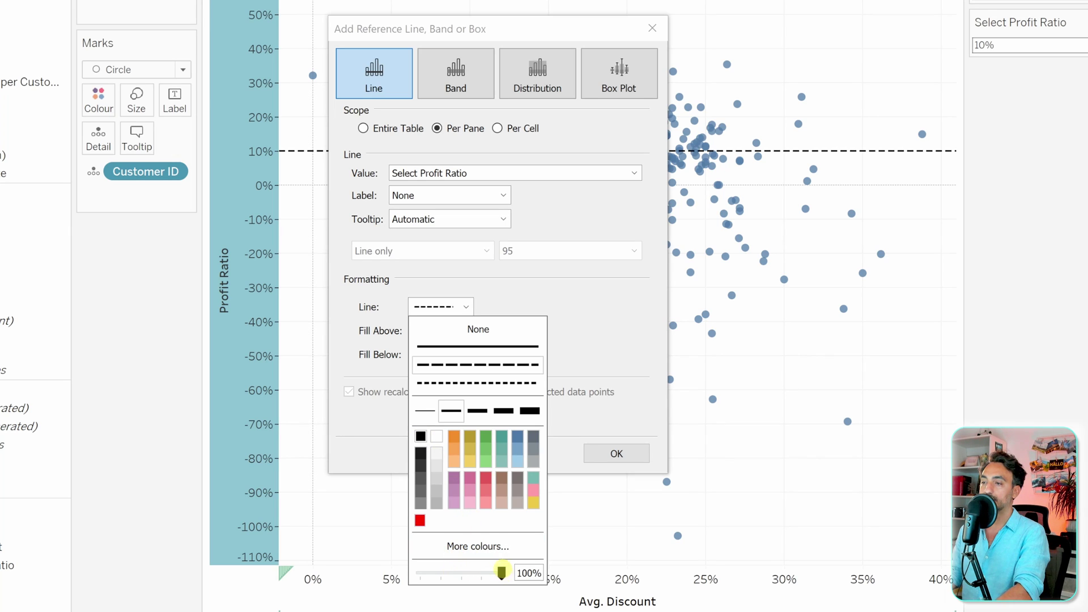
left_click(586, 364)
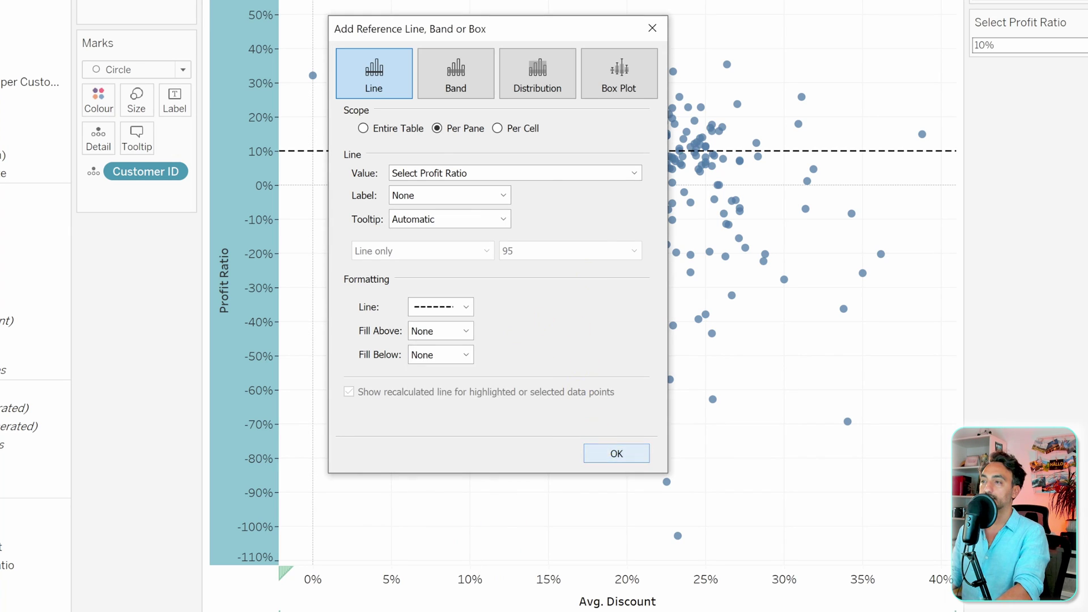
left_click(617, 453)
Add a reference line on the Avg. Discount axis with Select Discount as its value and the label set to None
right_click(529, 591)
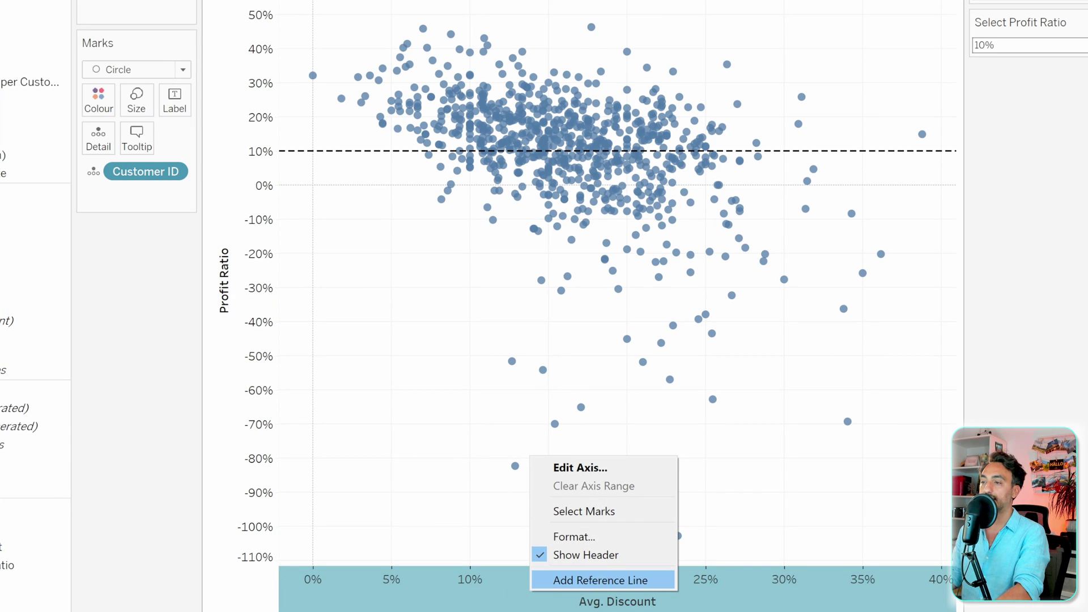
left_click(578, 579)
left_click(475, 172)
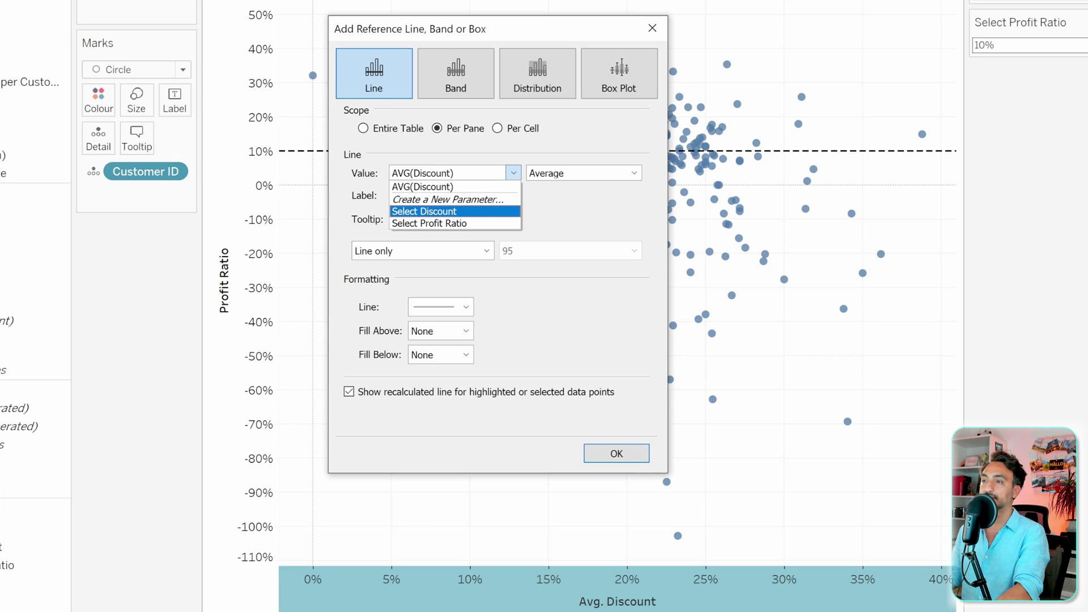
left_click(454, 211)
left_click(498, 196)
left_click(473, 208)
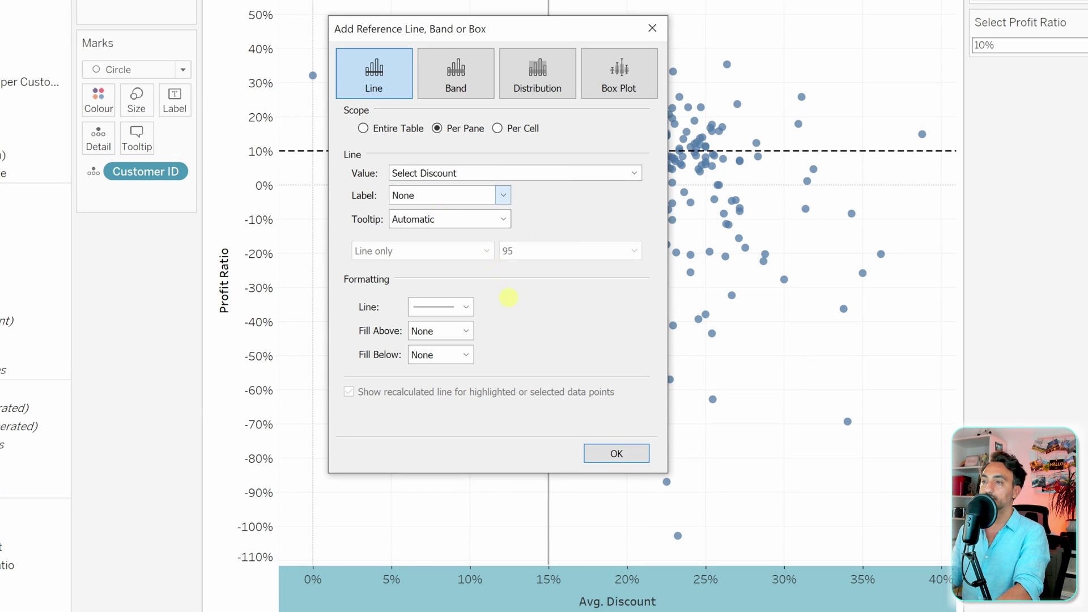
Format the Avg. Discount reference line as dashed and fully opaque, and confirm it
left_click(459, 307)
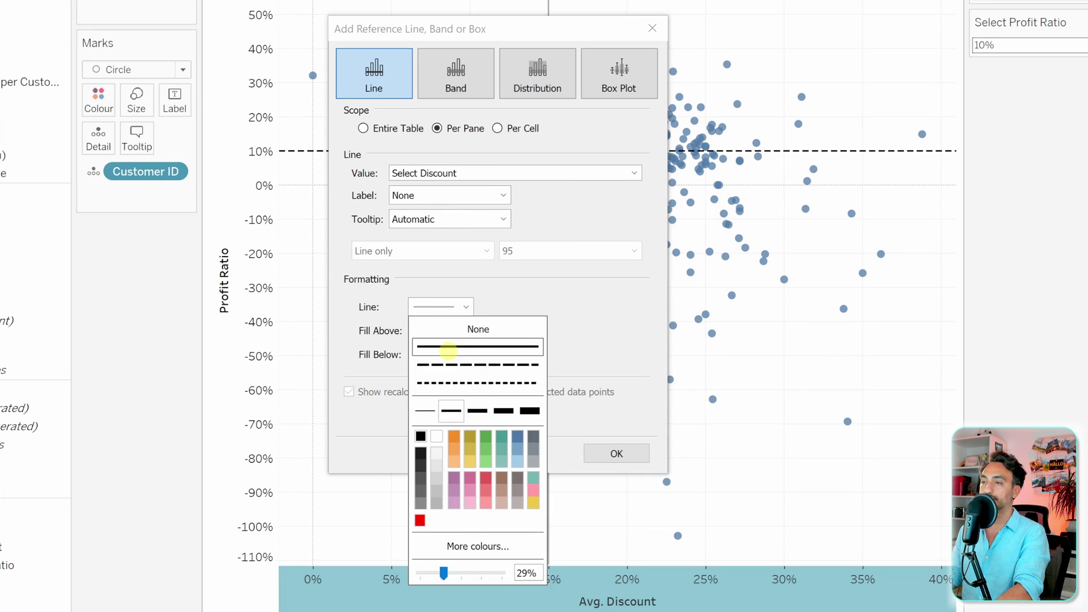
left_click(479, 364)
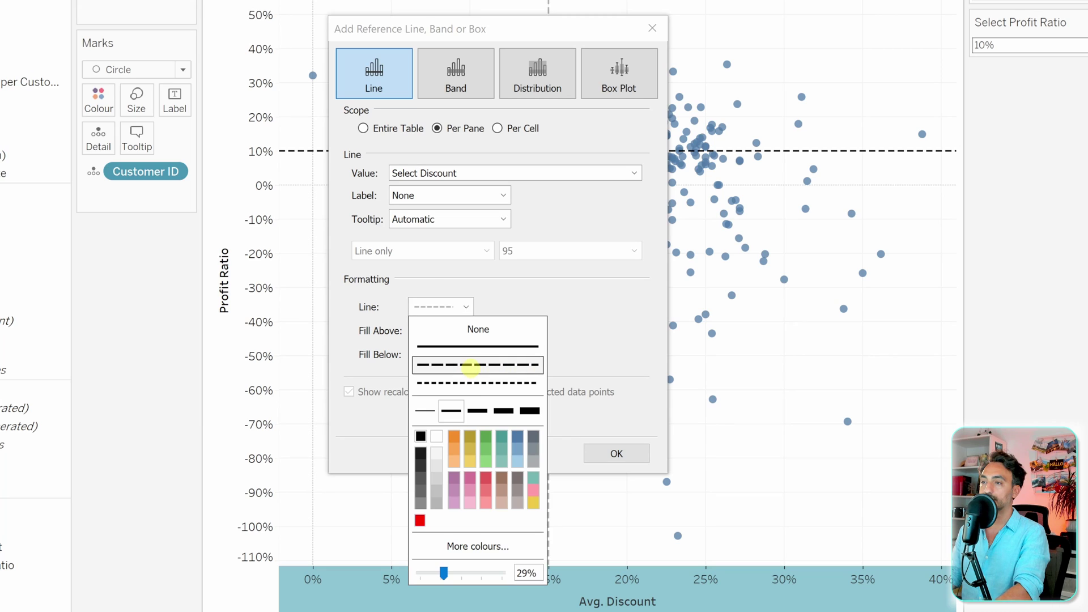
left_click(597, 328)
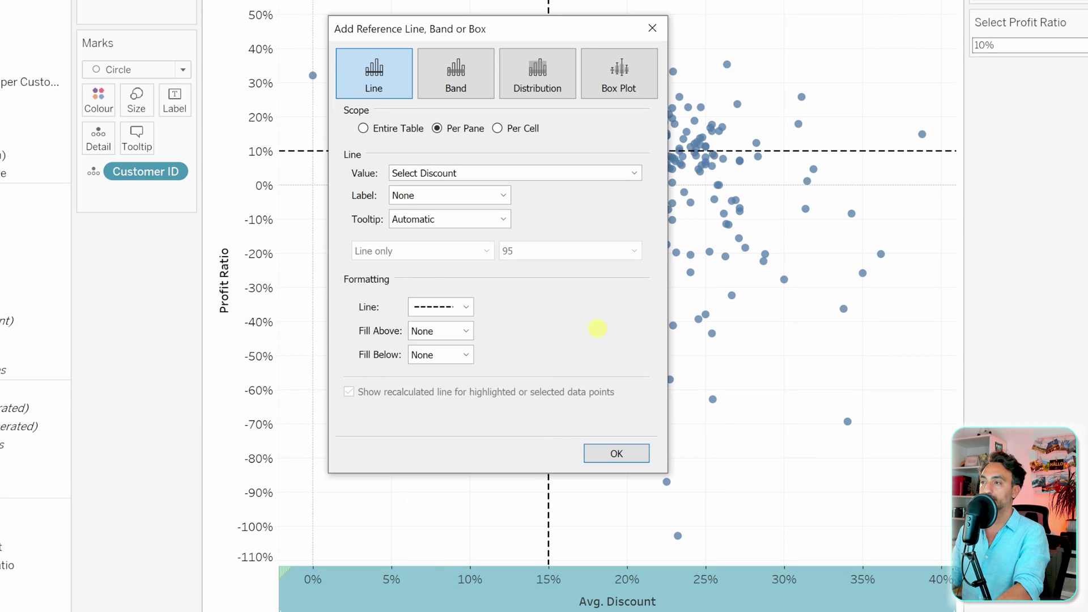
left_click(617, 453)
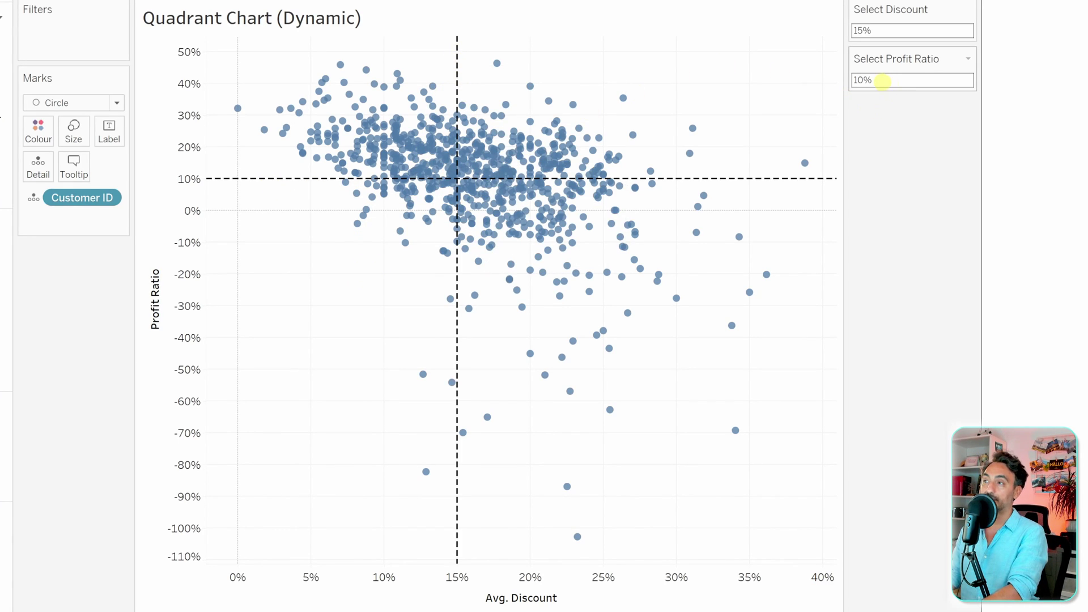
Set the Select Profit Ratio parameter to 20% to move its reference line
left_click(908, 80)
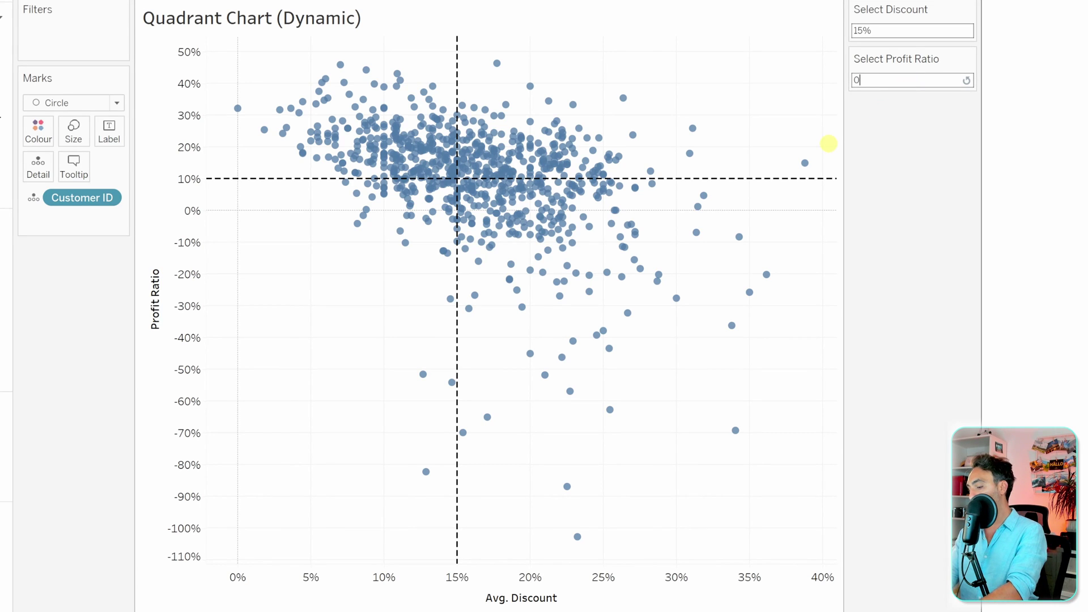
type("0.2")
key("Return")
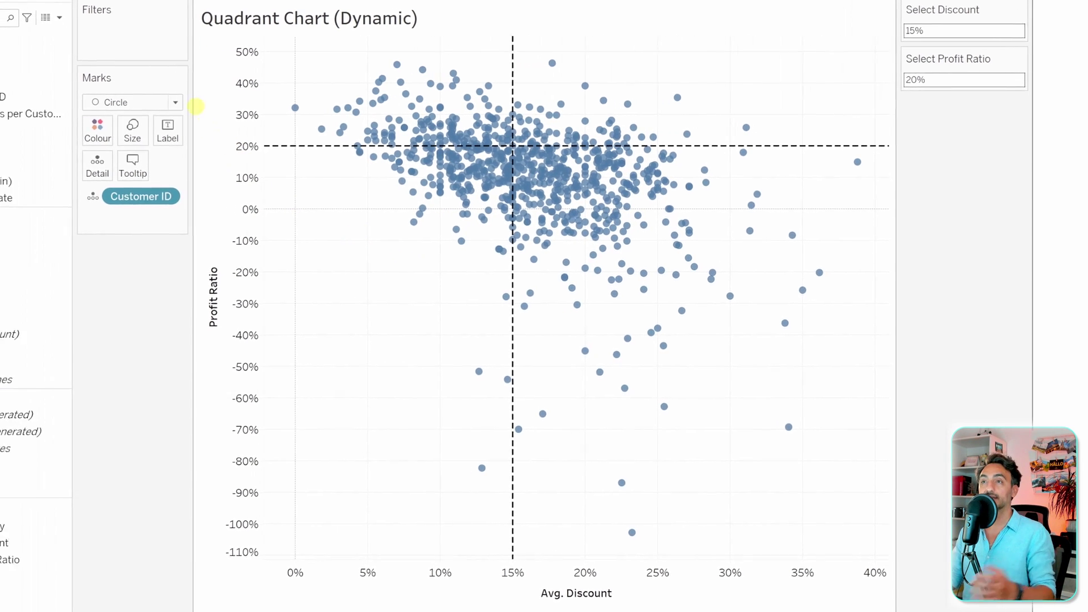
Create a calculated field named Quadrant Color and move its editor down to uncover the chart's upper quadrants
left_click(153, 19)
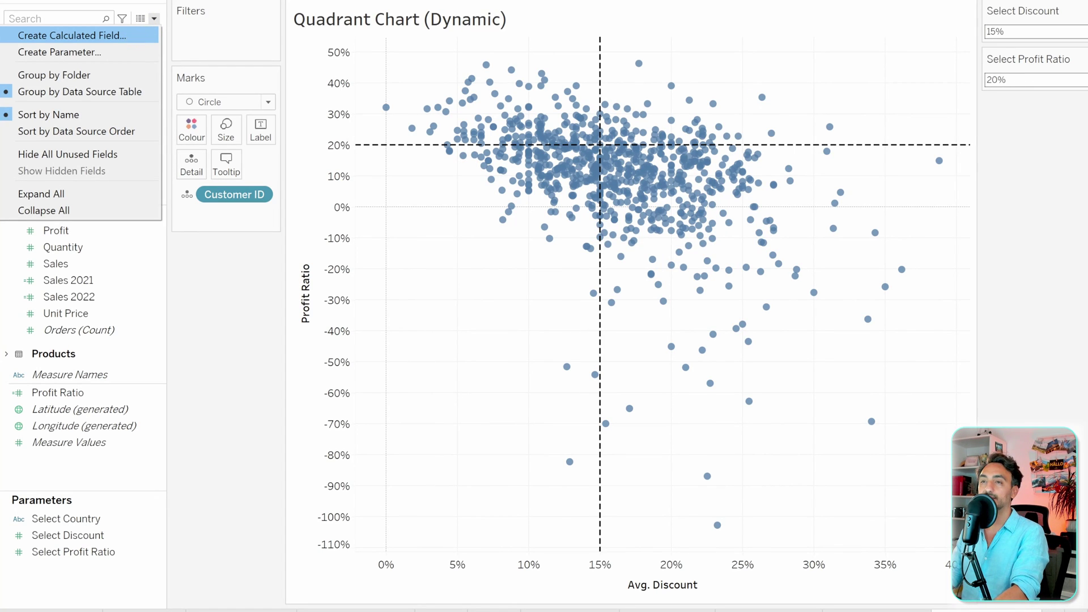
left_click(72, 36)
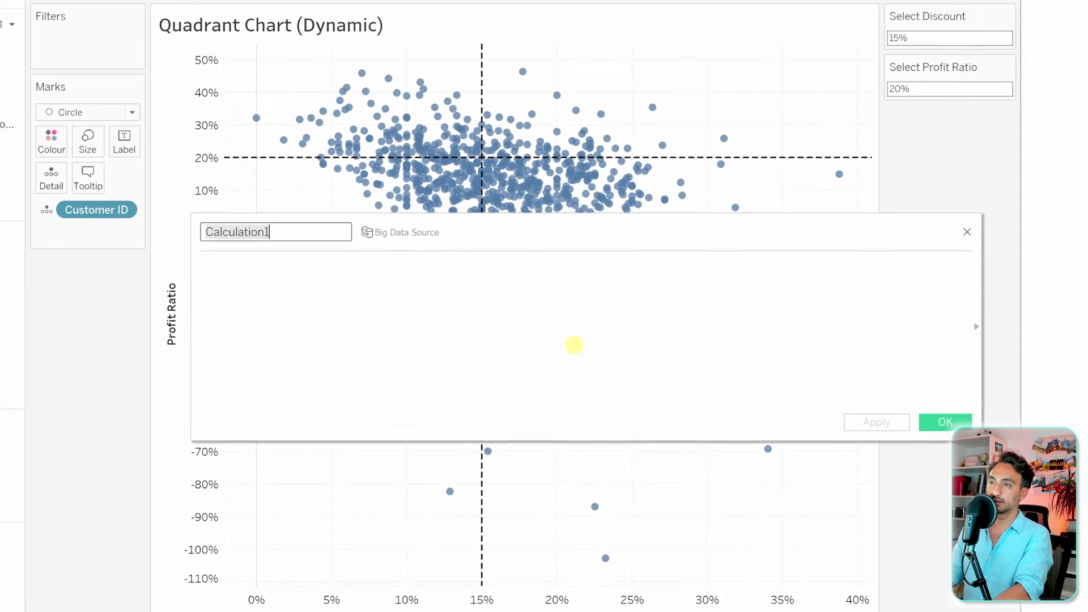
type("Quadrant Color")
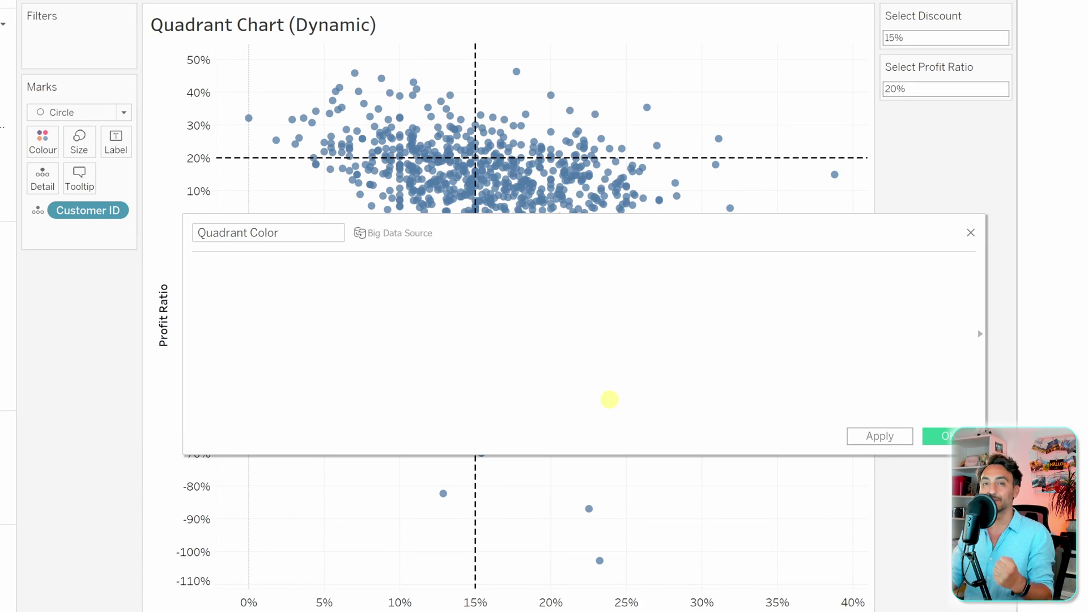
left_click_drag(505, 237, 489, 351)
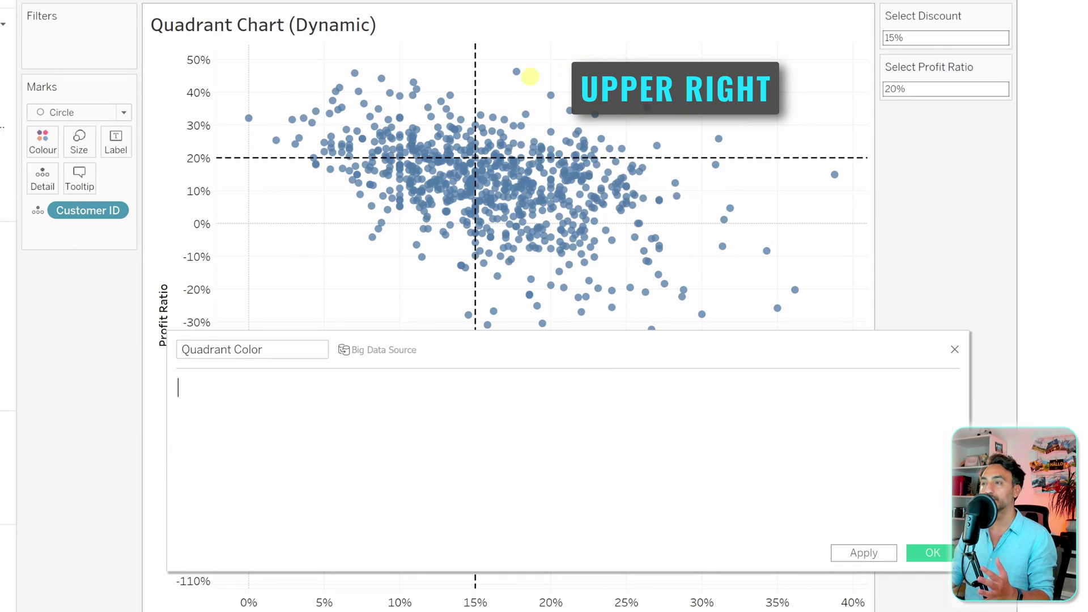
Begin the Quadrant Color formula with the condition IF [Profit Ratio] >= [Select Profit Ratio]
left_click(504, 458)
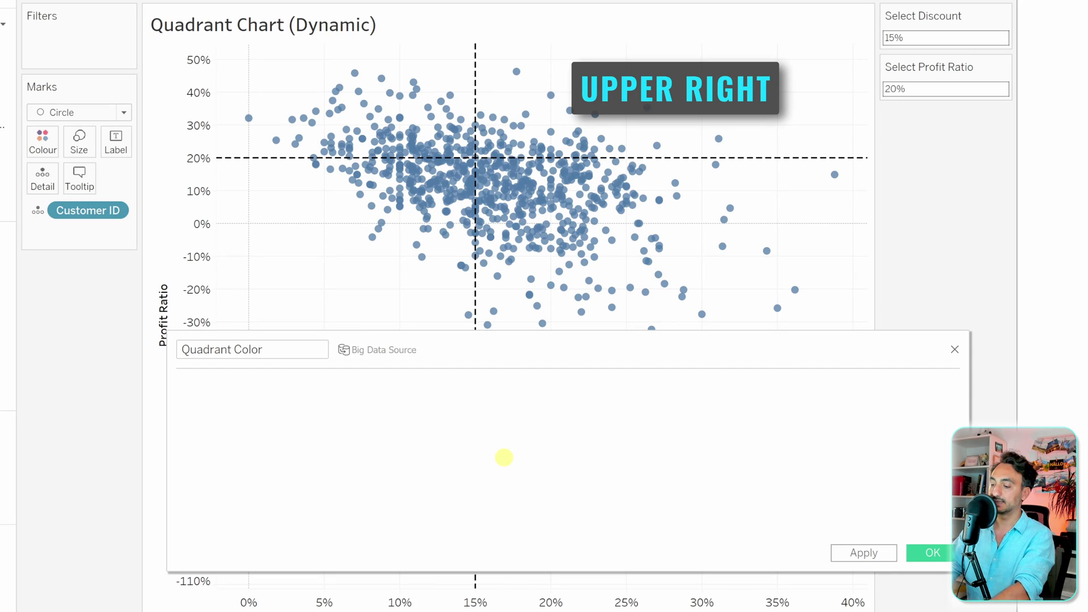
type("IF [Profit Ratio] >=")
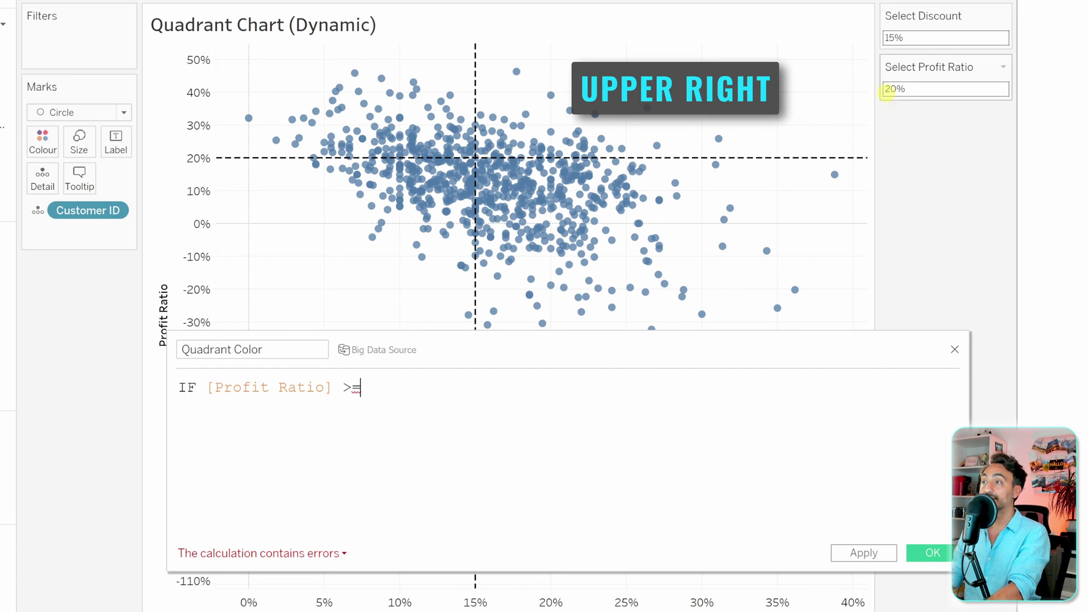
type(" [Se")
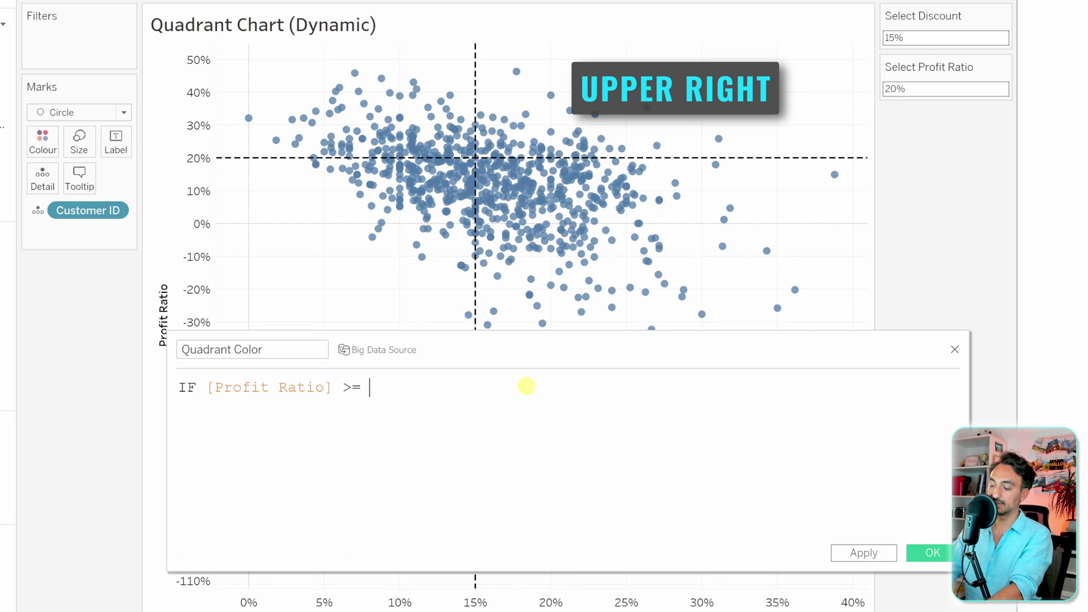
type("le")
left_click(523, 439)
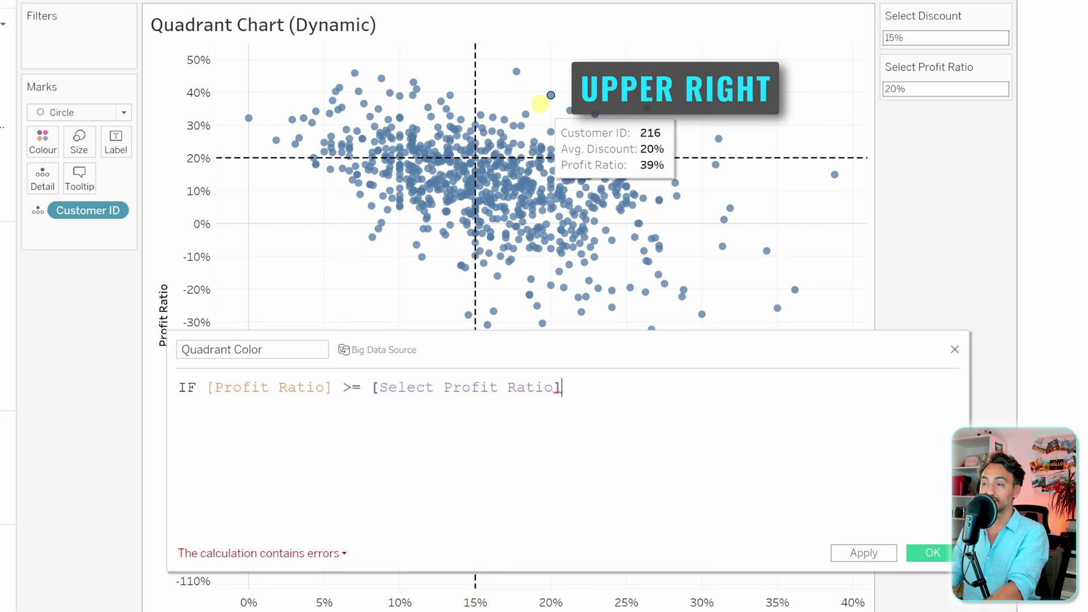
Extend the Quadrant Color condition with AND AVG([Discount]) >= [Select Discount]
type("AND")
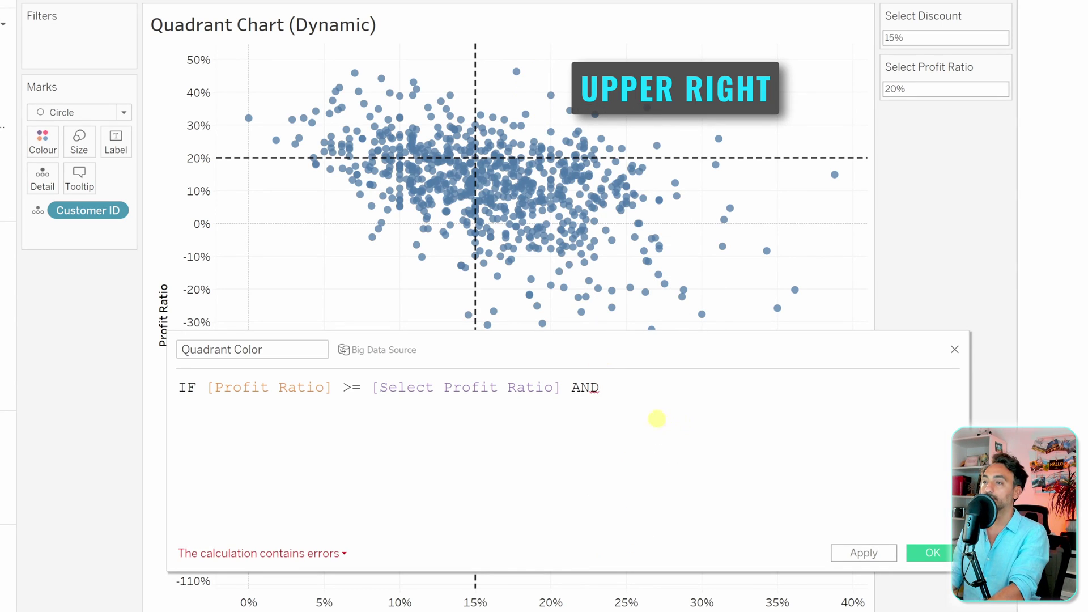
type(" AVG")
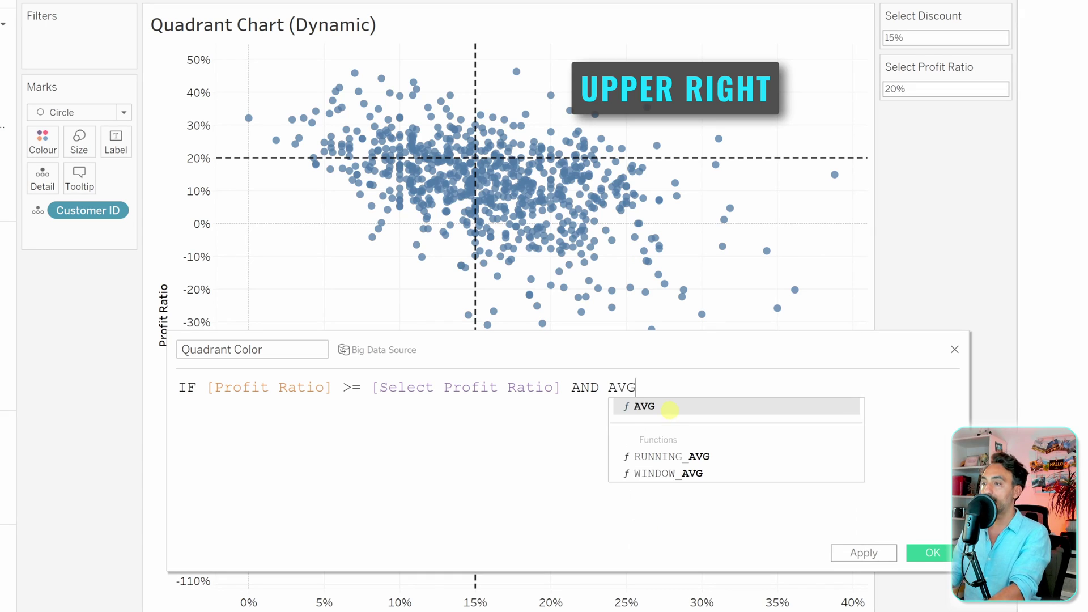
key("Return")
type("Dis")
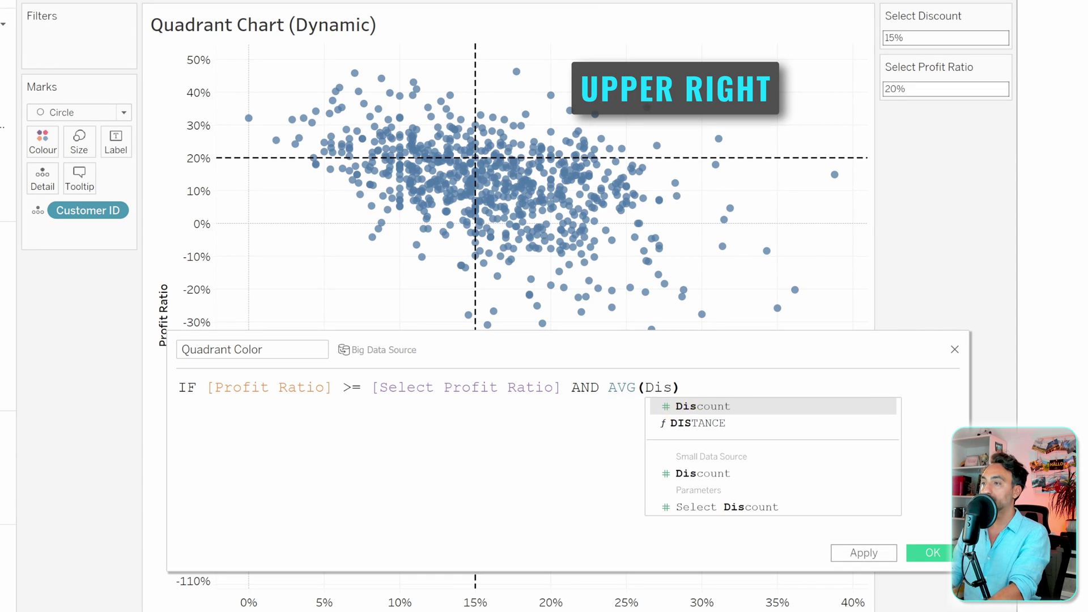
key("Return")
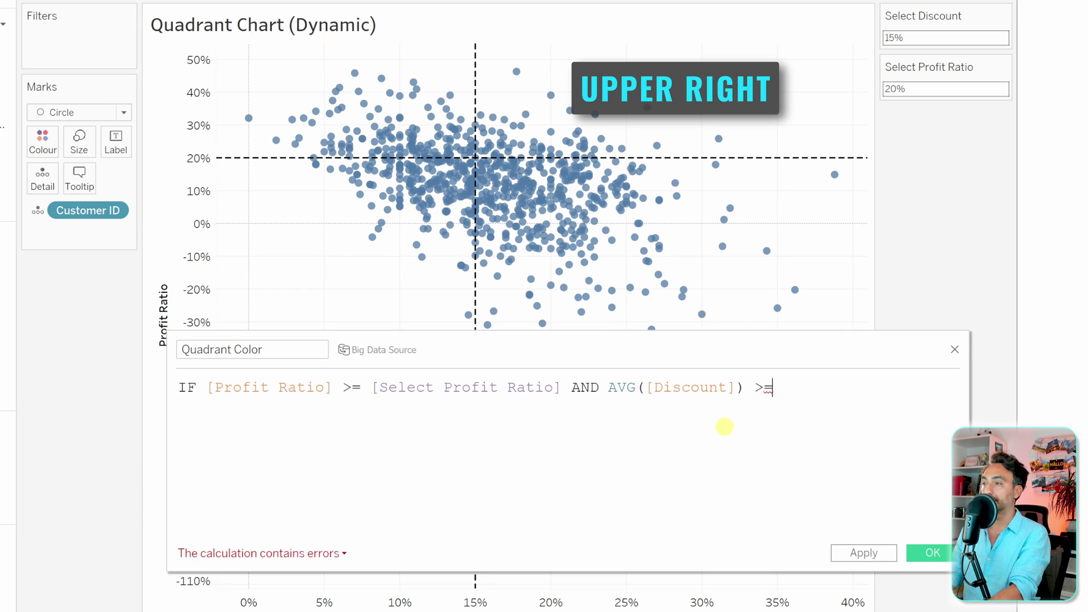
type("Sele")
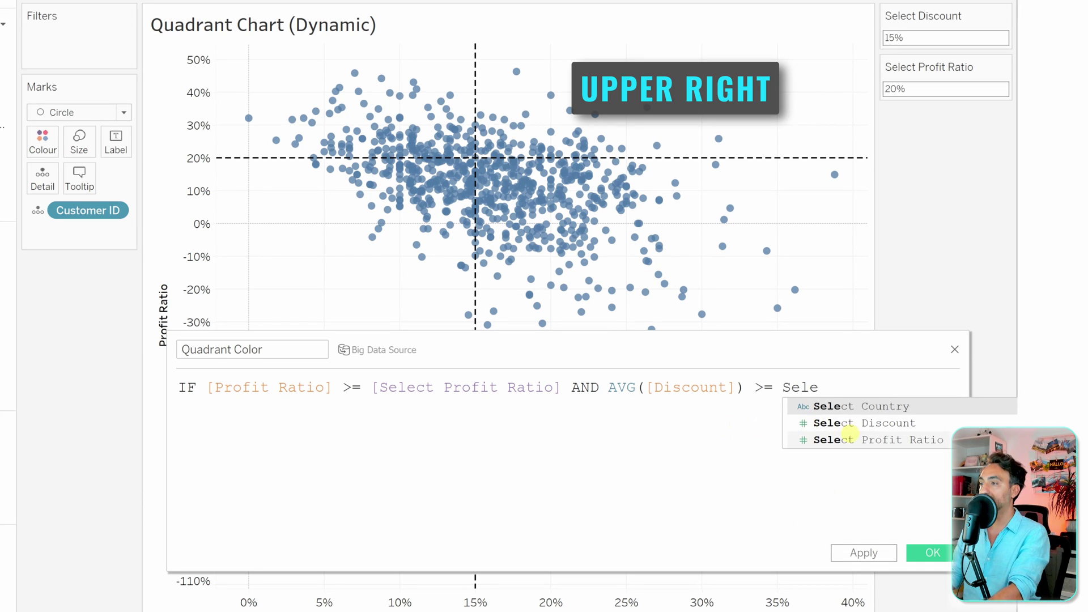
double_click(795, 425)
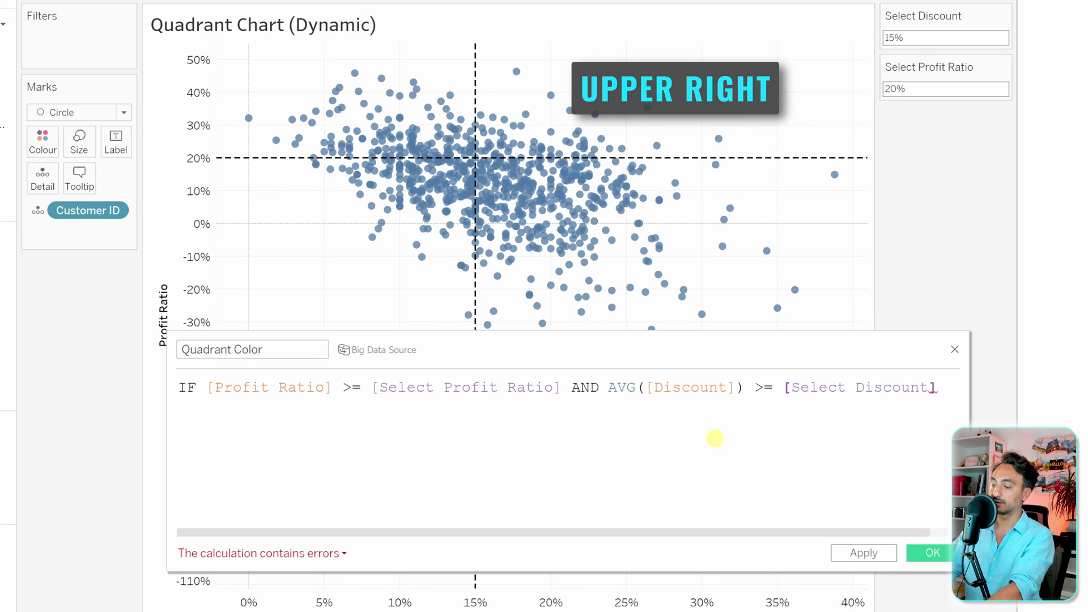
Make the first condition of the Quadrant Color formula return 'Upper Right' with a THEN line
key("Return")
type("THEN")
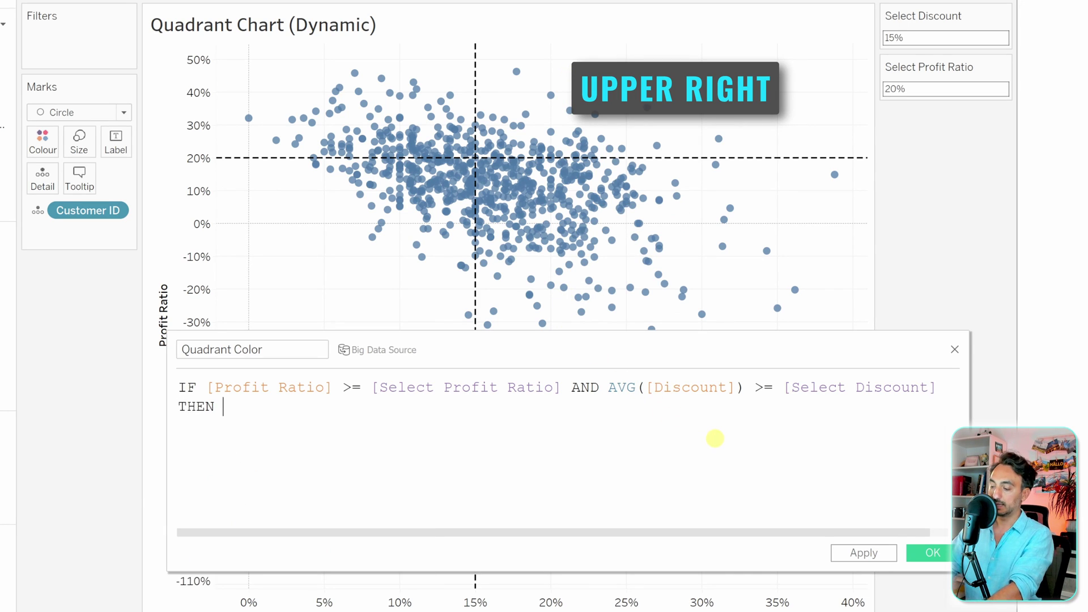
type(" 'Upper Right")
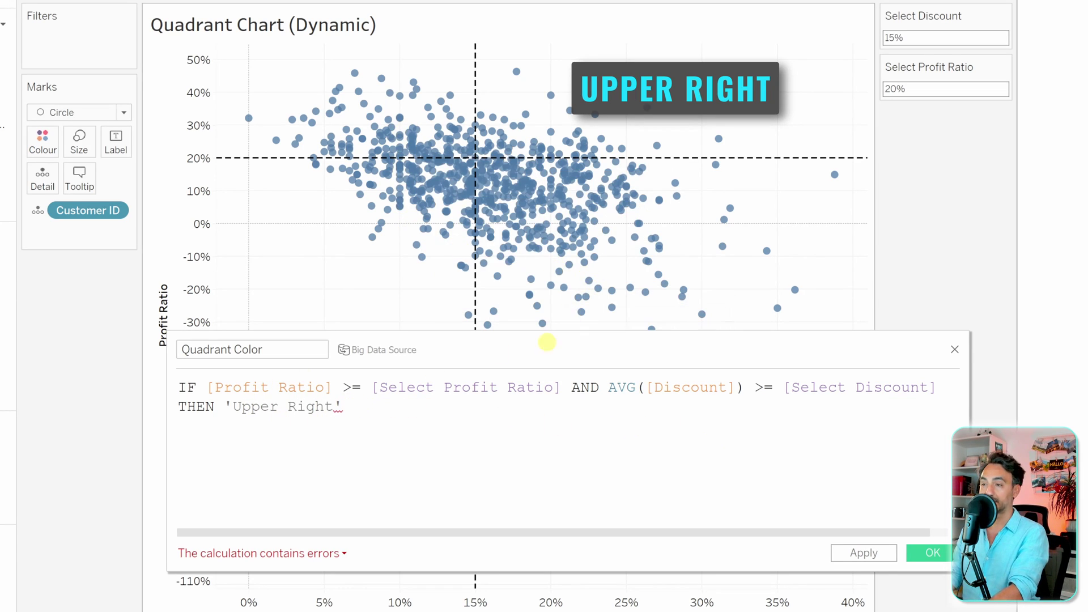
Add an ELSEIF branch that repeats the first condition: [Profit Ratio] >= [Select Profit Ratio] AND AVG([Discount]) >= [Select Discount]
left_click_drag(938, 388, 214, 388)
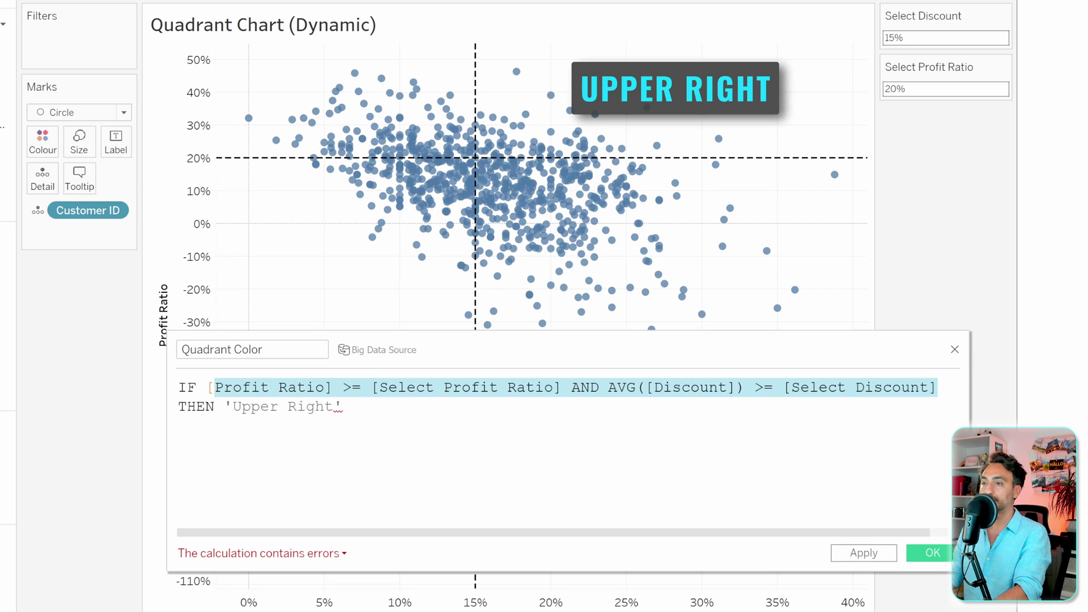
left_click(368, 408)
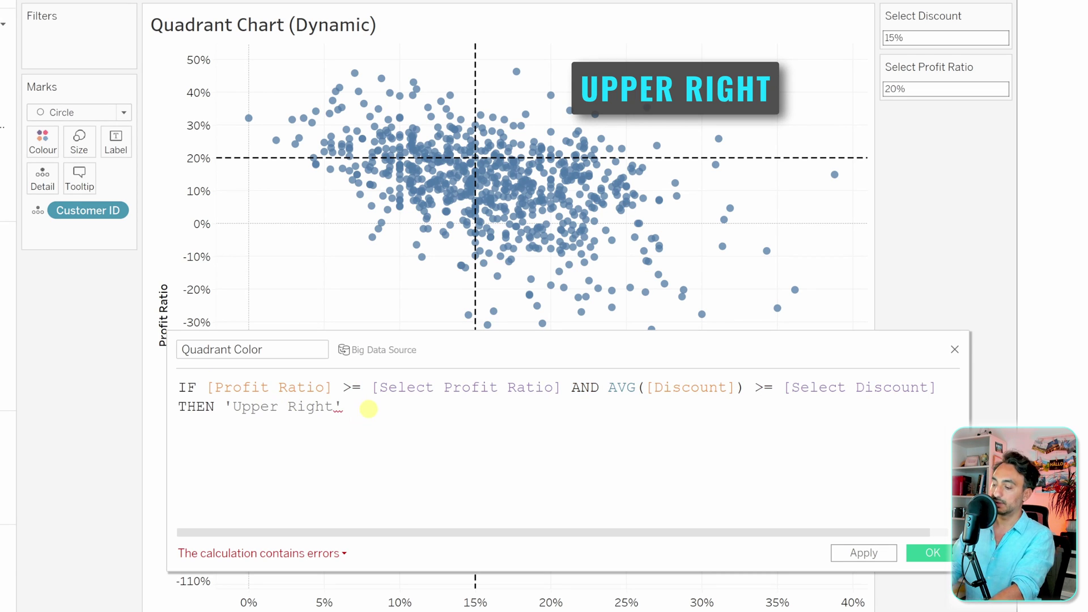
key("Return")
type("ELSE")
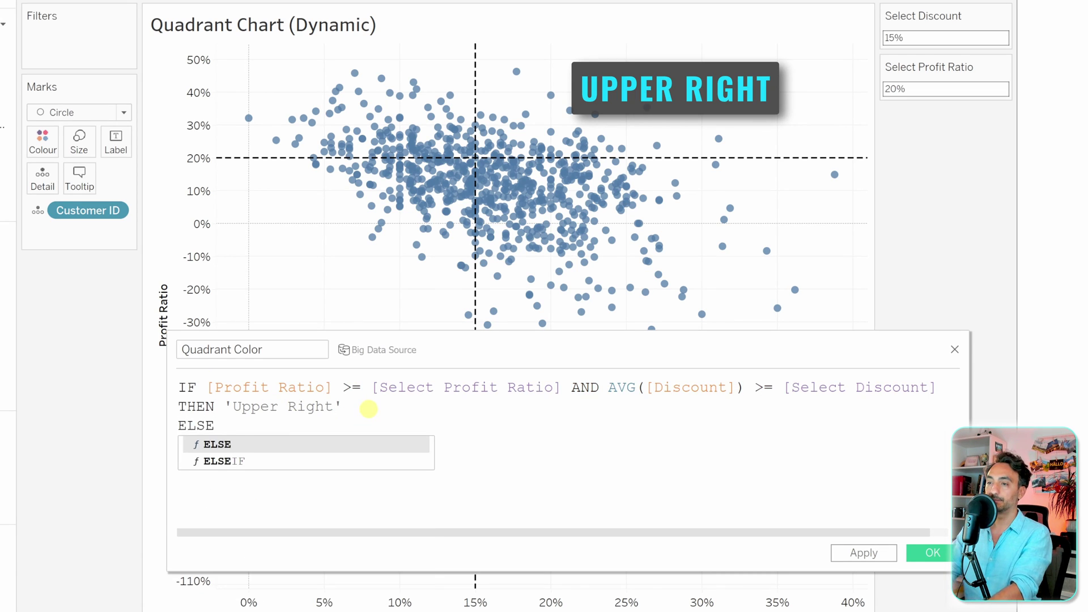
type("IF")
type("[Profit Ratio] >= [Select Profit Ratio] AND AVG([Discount]) >= [Select Discount]")
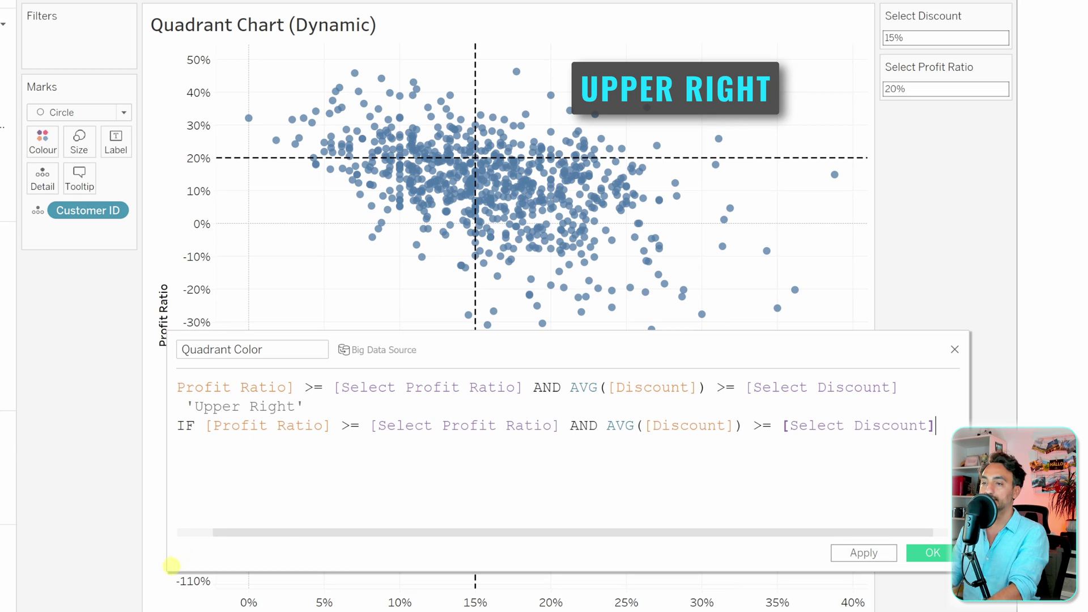
Widen the formula editor and change the ELSEIF discount comparison to <
left_click_drag(172, 565, 27, 545)
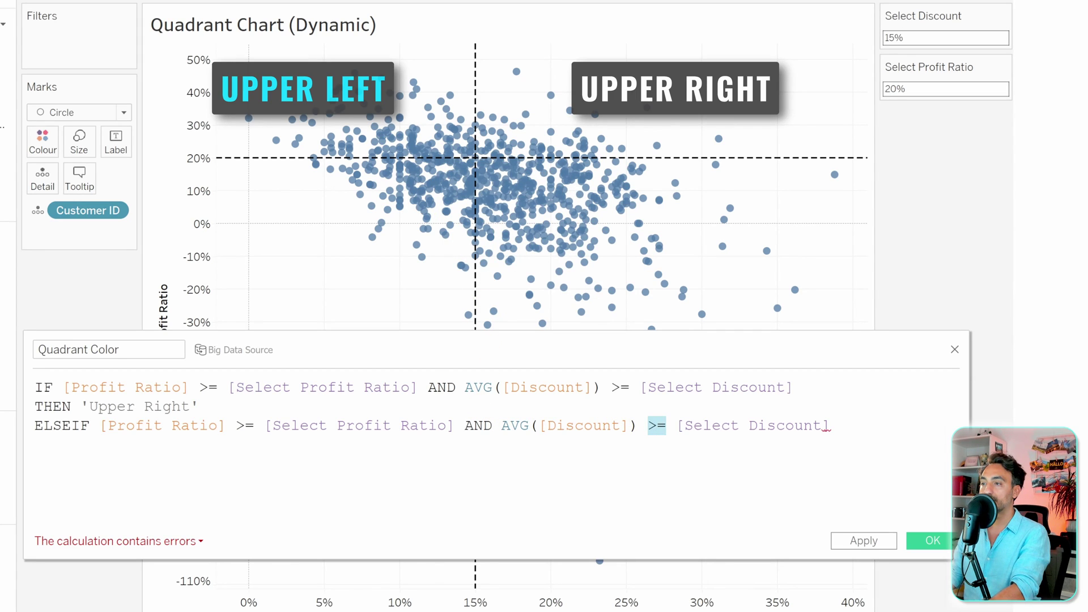
left_click(662, 484)
type("<")
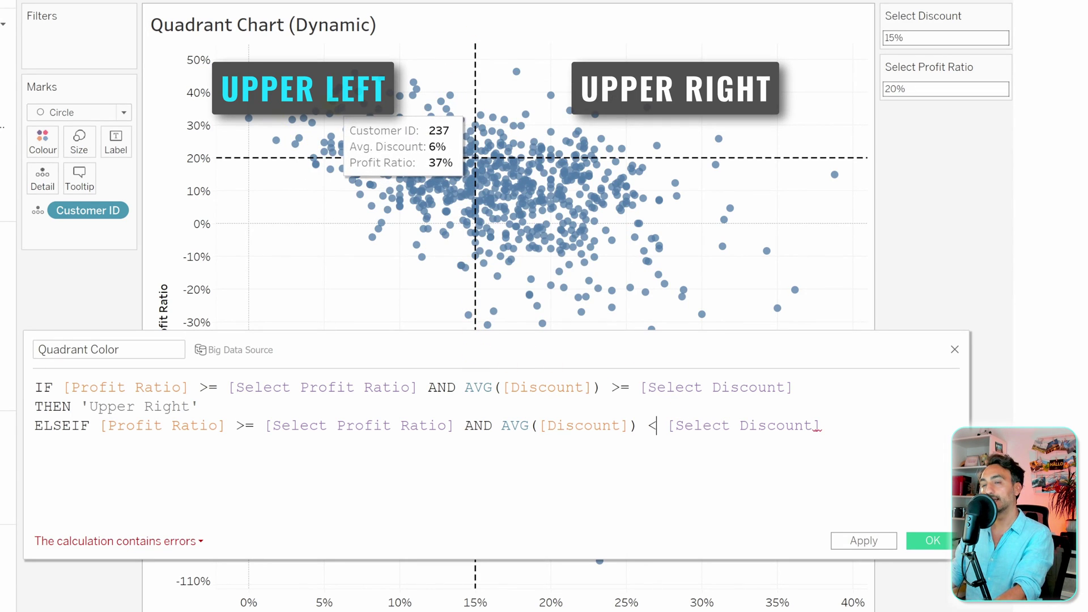
Make the ELSEIF branch return 'Upper Left' with a THEN line
left_click(821, 425)
key("Return")
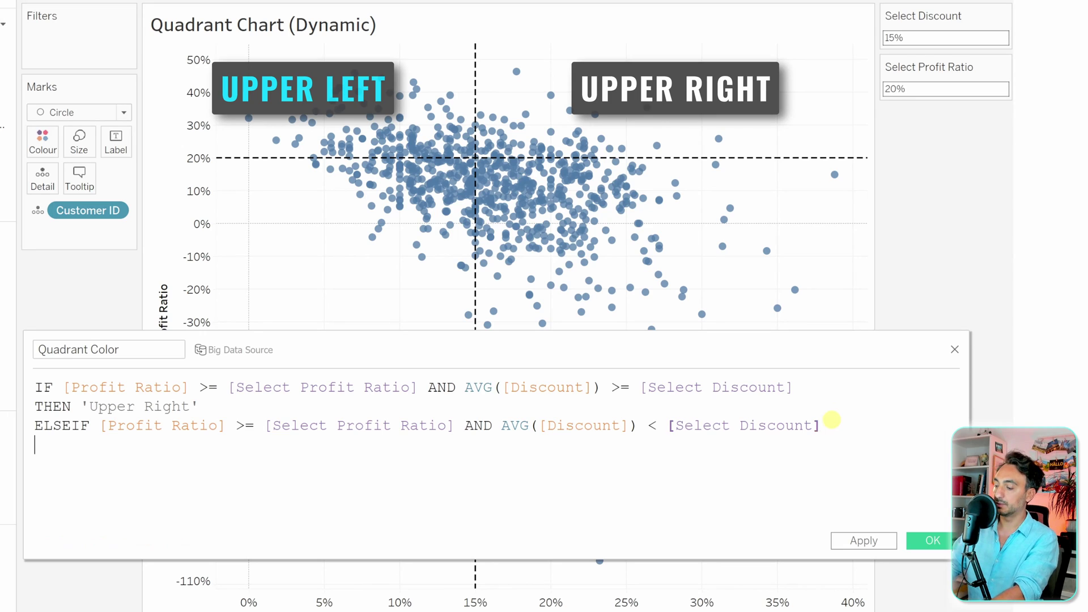
type("THEN")
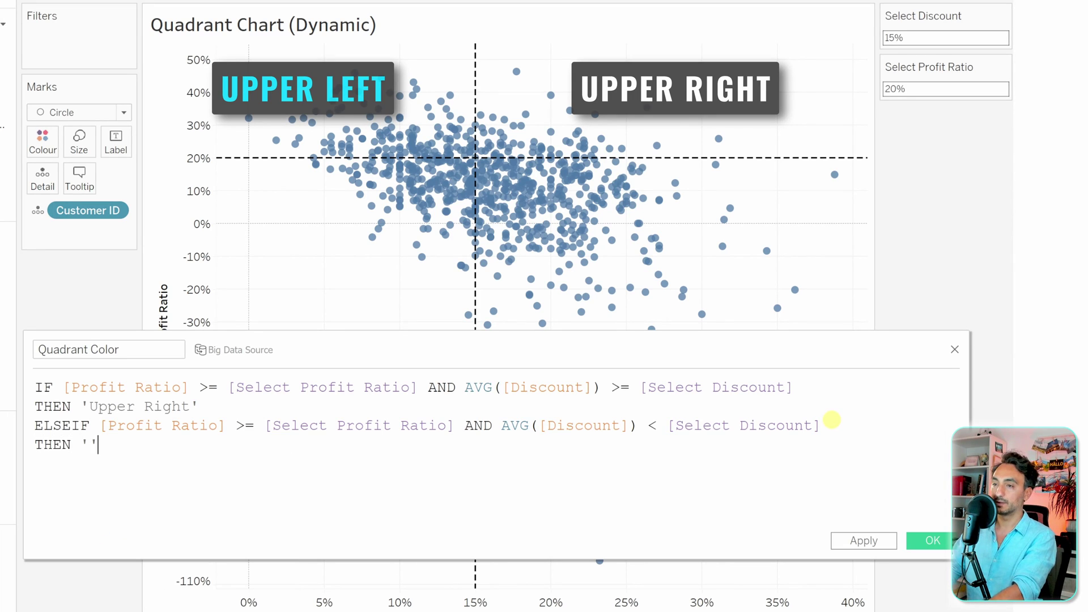
type(" 'Upper LE")
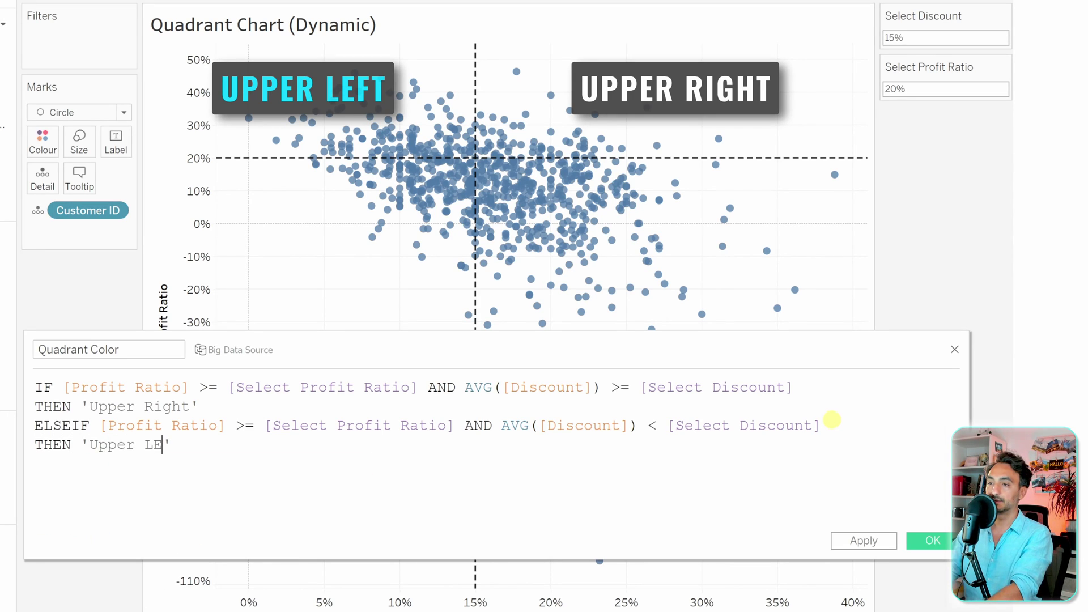
key("BackSpace")
type("eft")
Duplicate the complete 'Upper Left' ELSEIF branch directly below itself
left_click_drag(227, 445, 43, 426)
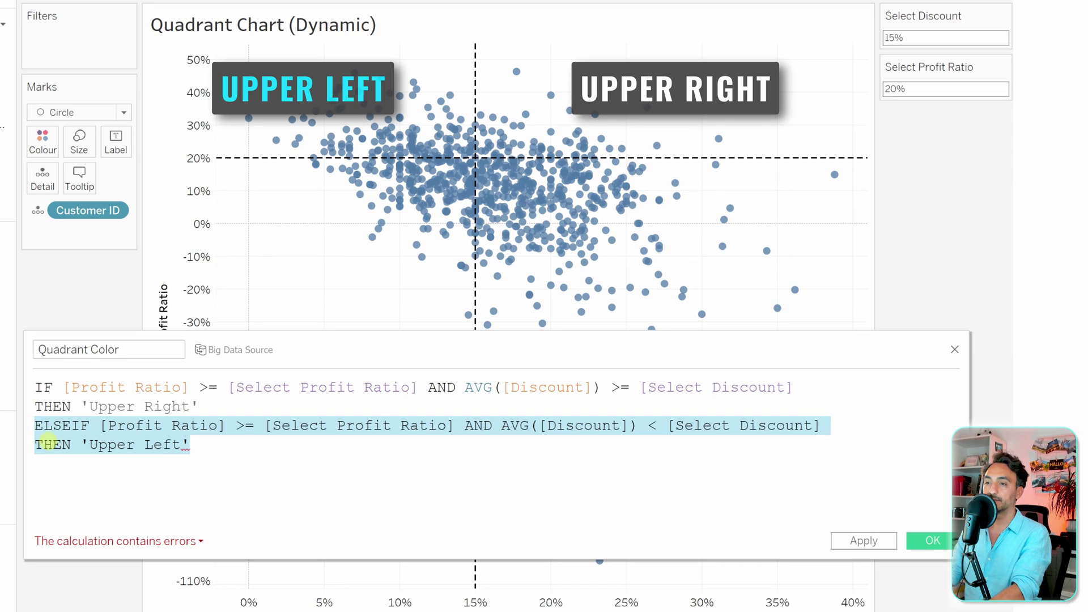
key("ctrl+c")
left_click(195, 445)
key("Return")
key("ctrl+v")
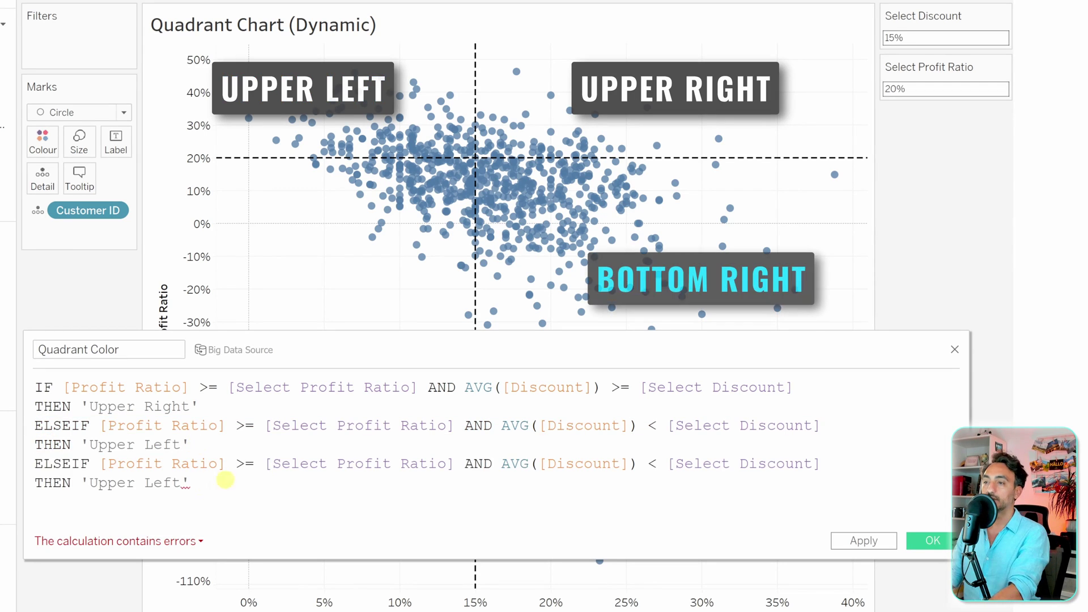
Change the duplicated branch's returned text to 'Bottom Right'
left_click(136, 482)
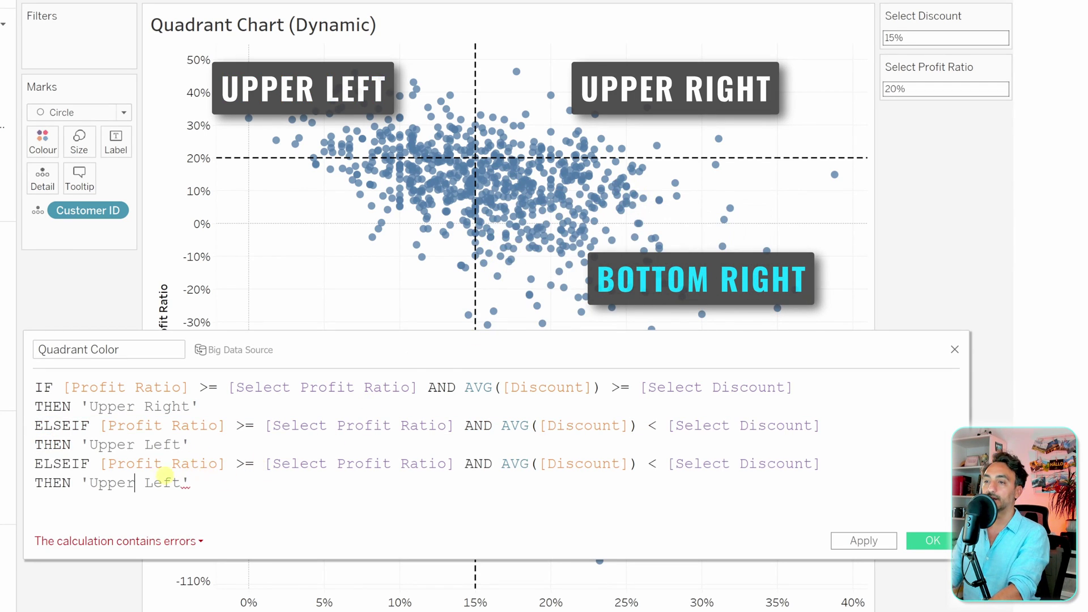
key("ctrl+shift+Left")
type("Bottom")
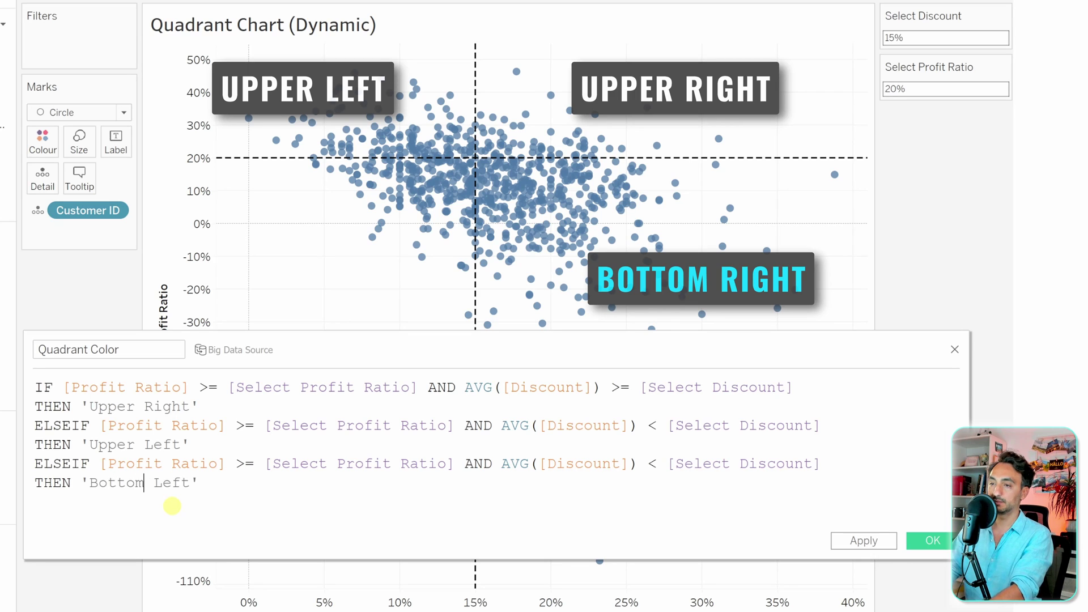
key("BackSpace")
key("Delete")
key("Delete")
key("Delete")
type("Right")
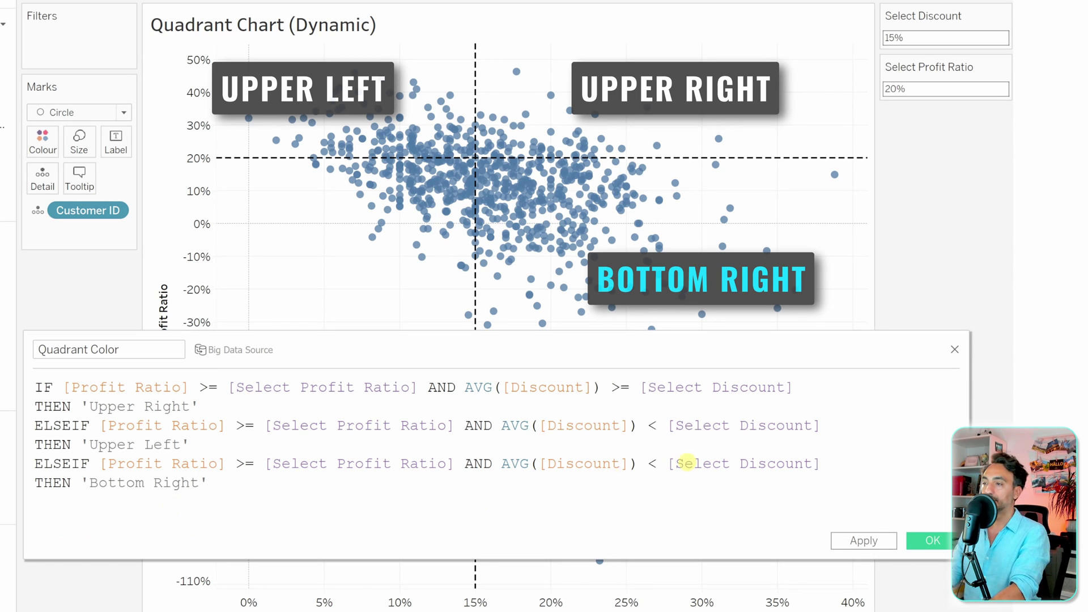
Set the discount comparison in the 'Bottom Right' branch to >=, reusing the operator from the first condition
left_click(639, 388)
key("shift+Left")
key("shift+Left")
key("shift+Left")
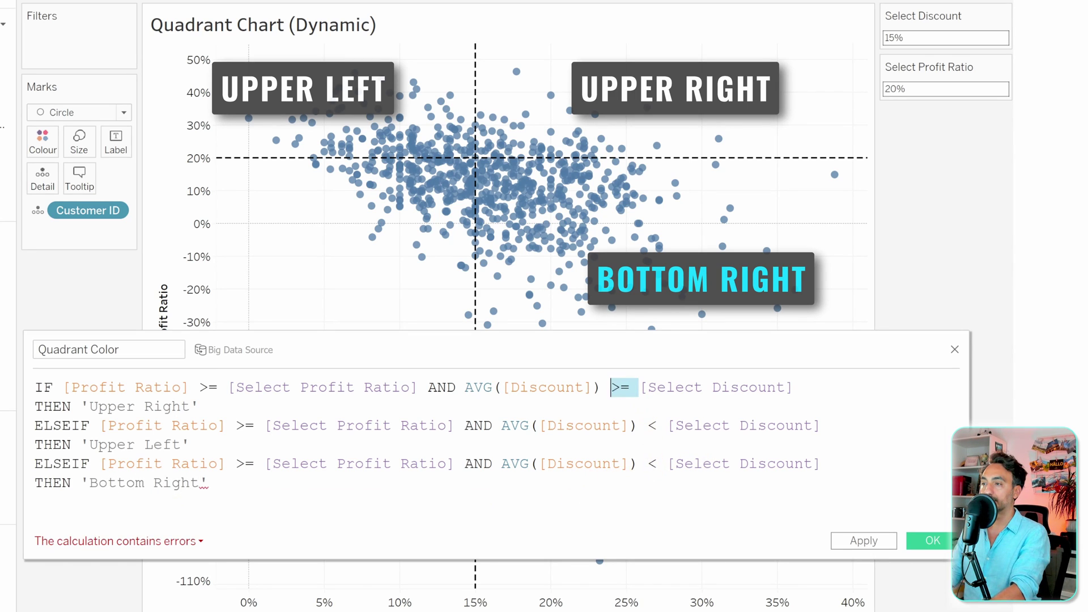
key("ctrl+c")
double_click(654, 461)
key("ctrl+v")
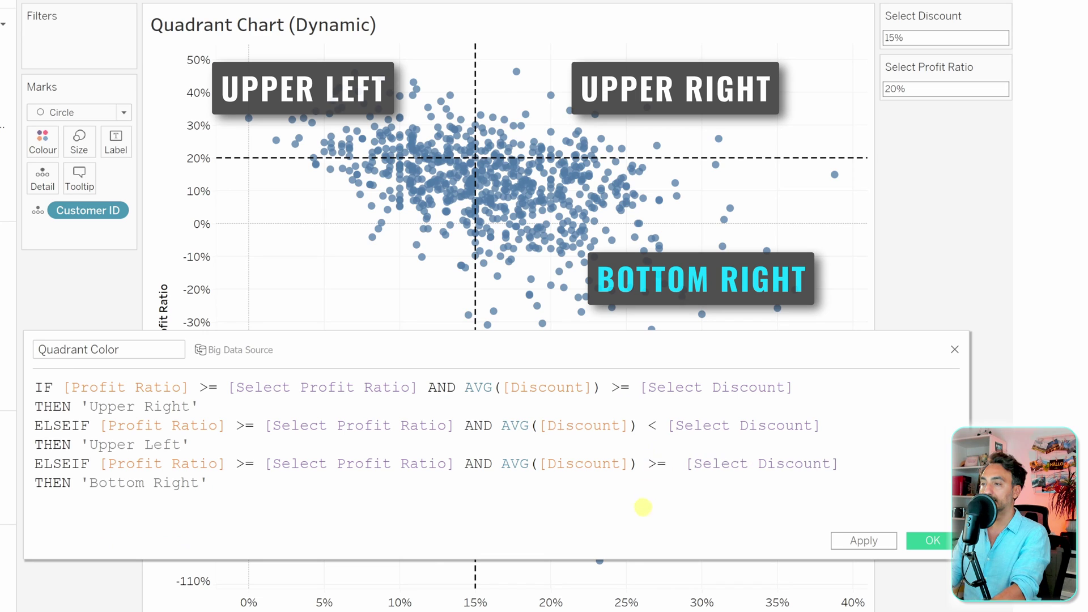
key("BackSpace")
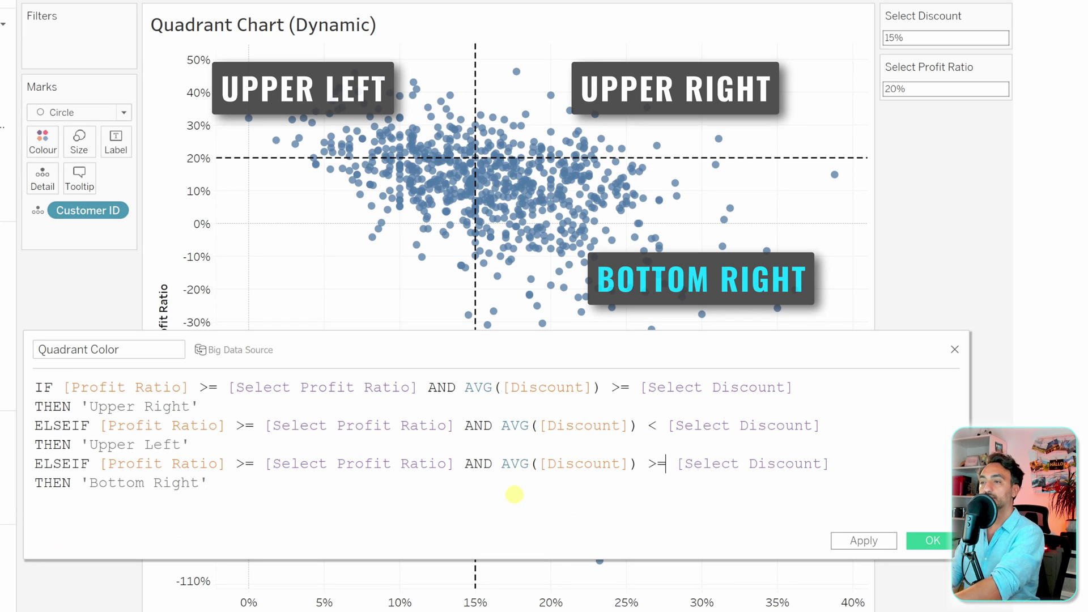
Change the profit ratio comparison in the 'Bottom Right' branch to <
left_click_drag(253, 463, 245, 464)
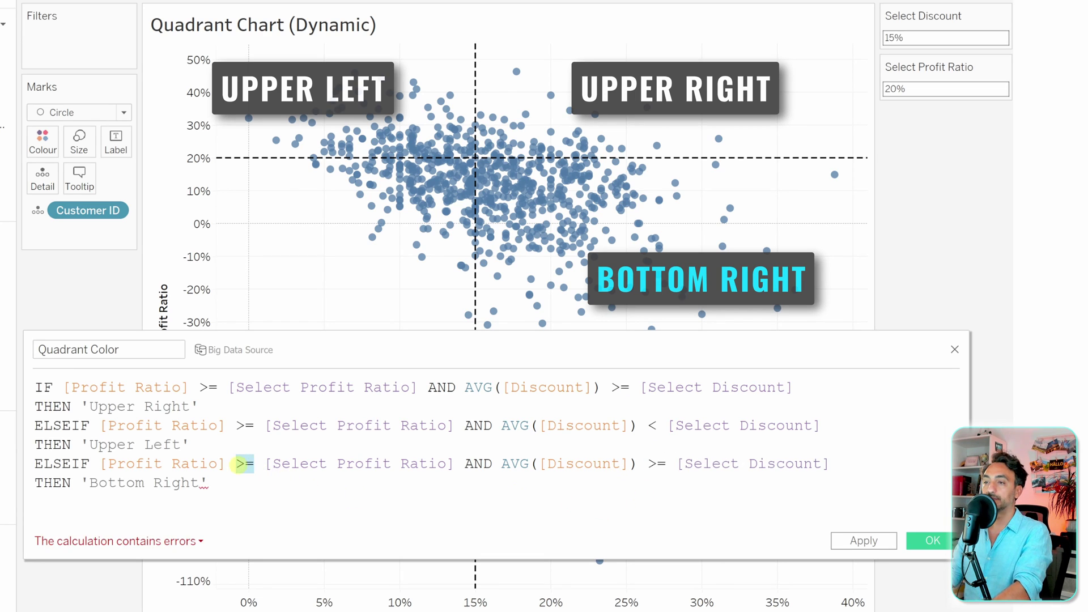
type("y")
key("BackSpace")
type("<")
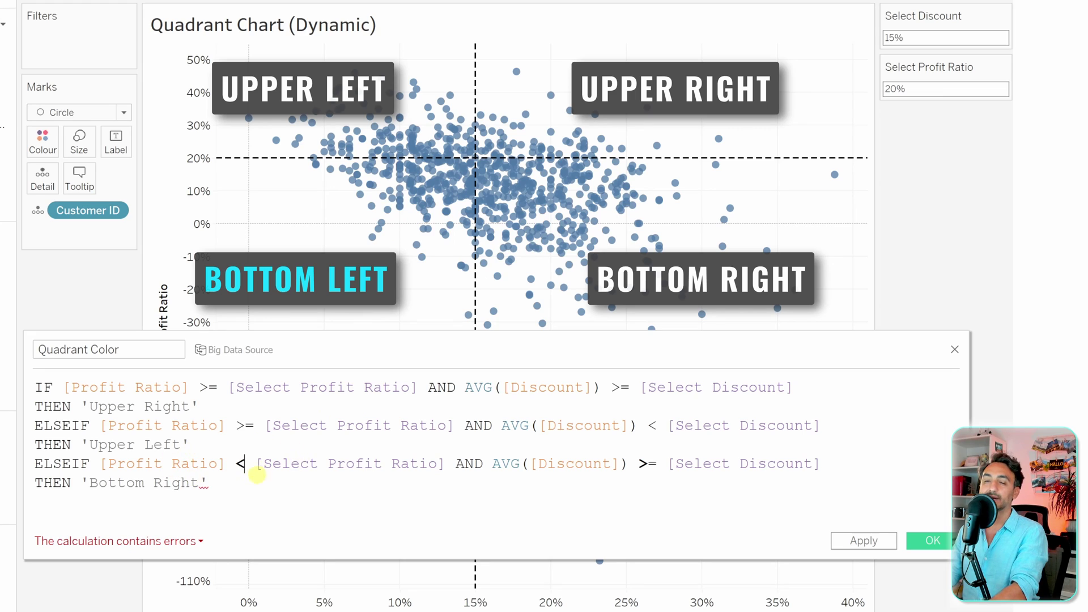
Add a final ELSE line to the formula that returns 'Bottom Left'
key("Return")
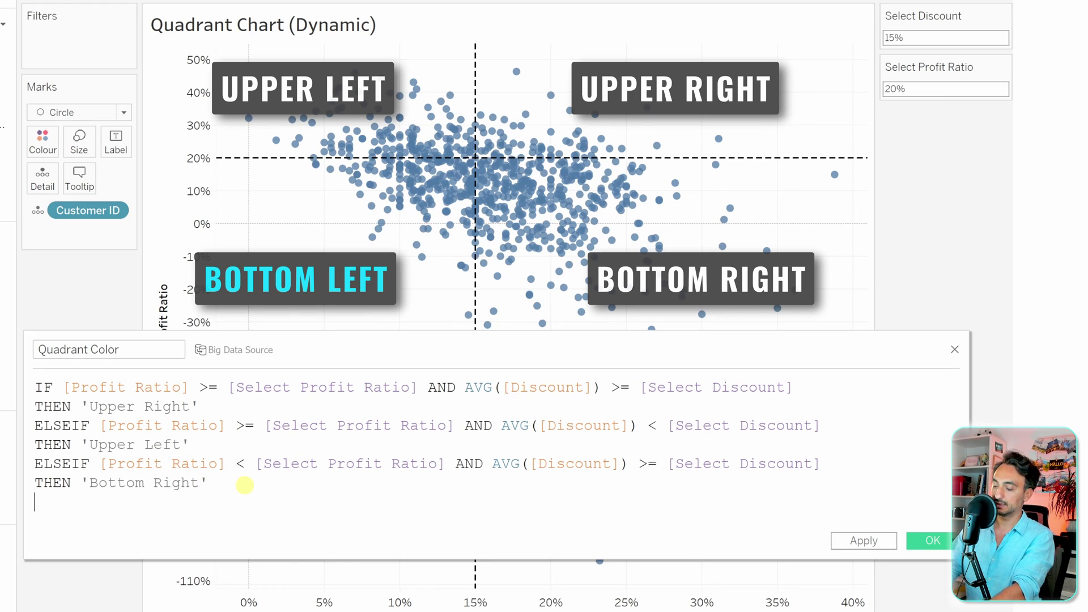
type("EL")
key("Return")
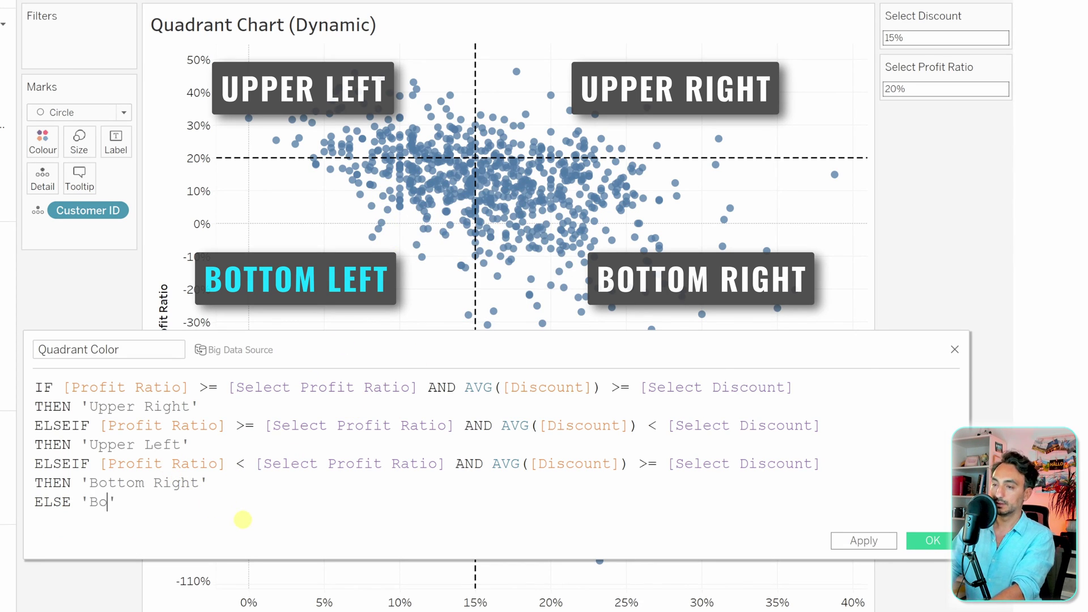
type("'Bottom L")
key("BackSpace")
key("BackSpace")
key("BackSpace")
type("om Left")
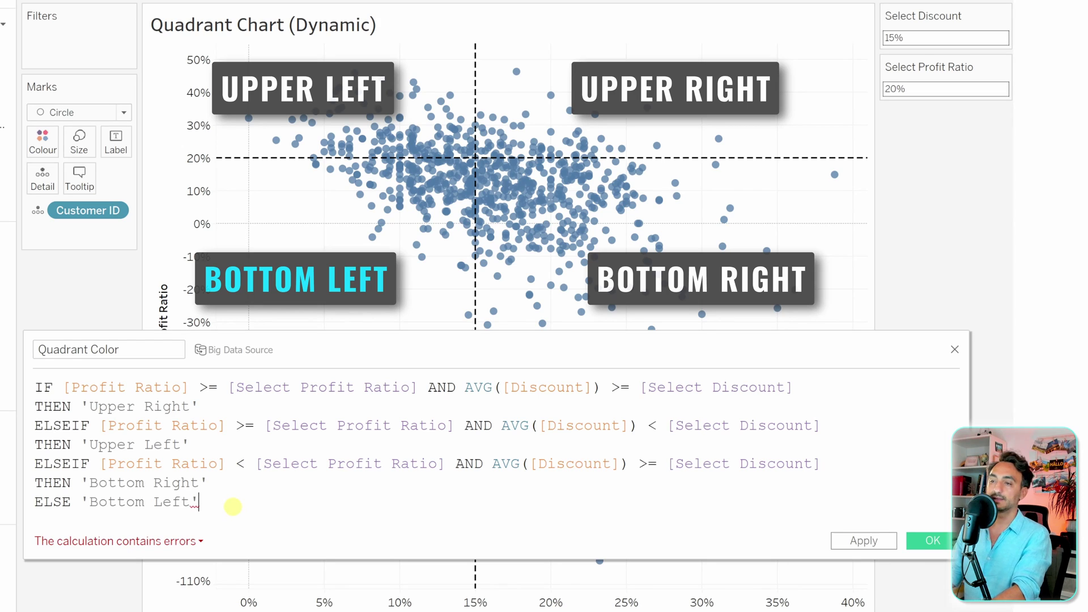
Close the Quadrant Color formula with END and save the calculated field
key("Return")
type("END")
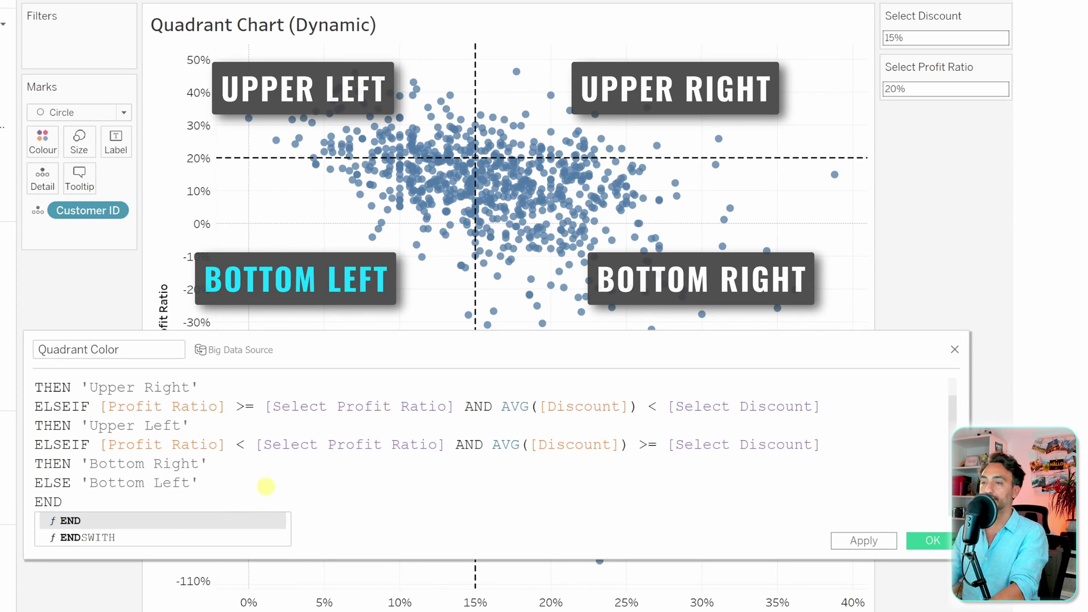
left_click(267, 483)
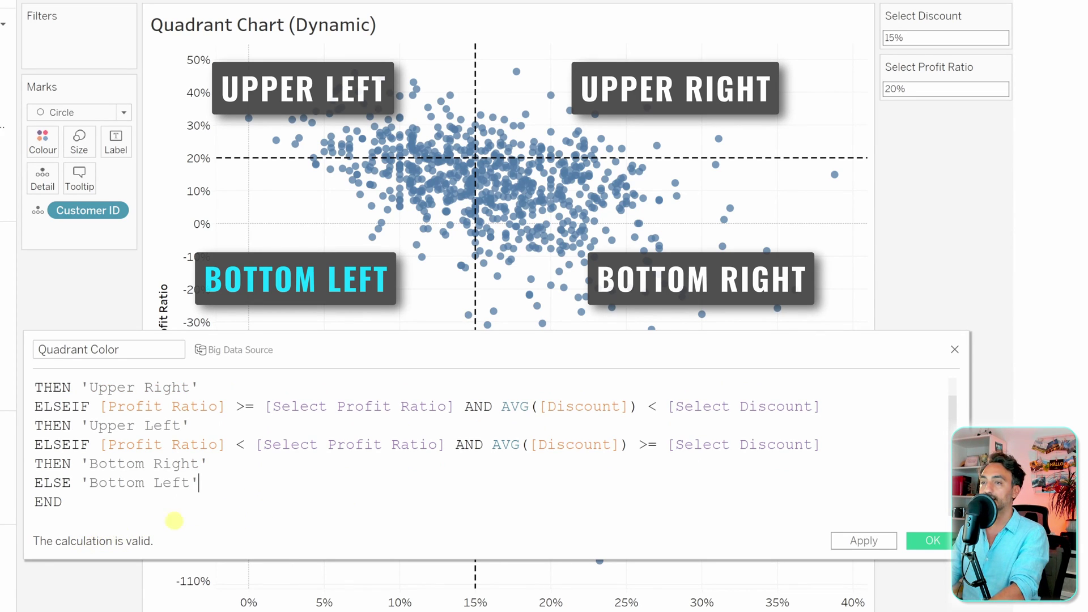
left_click(930, 541)
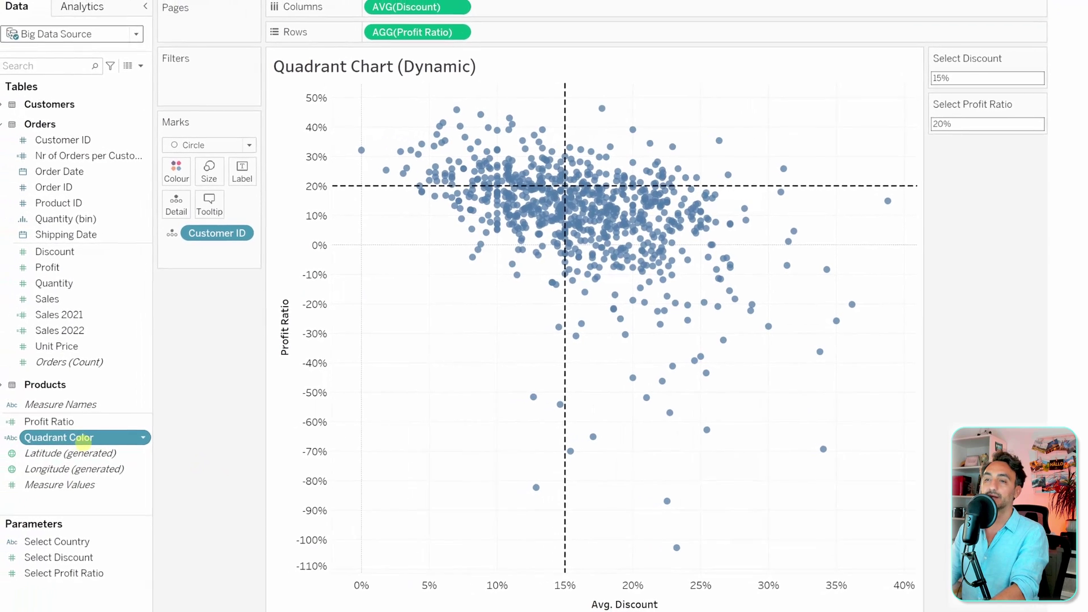
Color the customer marks by Quadrant Color and set the Select Discount parameter to 0.25
left_click_drag(57, 436, 184, 177)
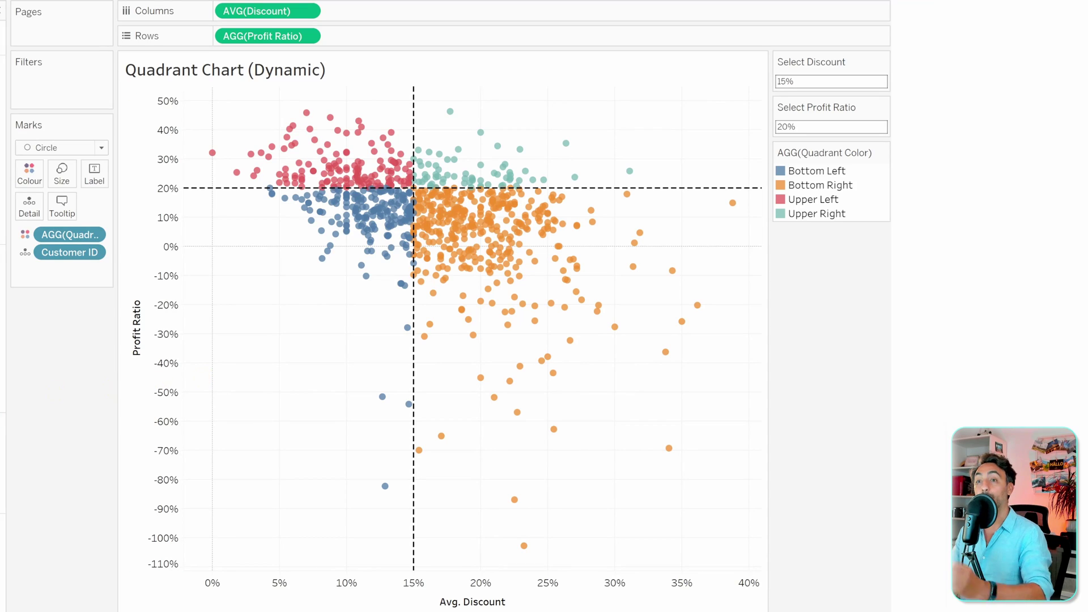
left_click(808, 83)
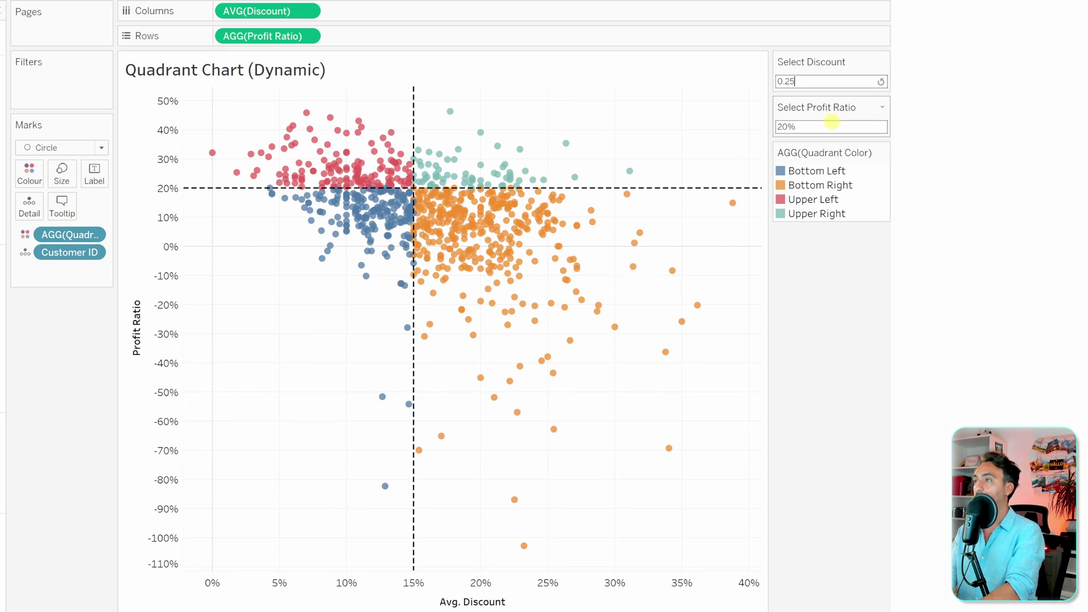
type("0.25")
key("Return")
mouse_move(551, 91)
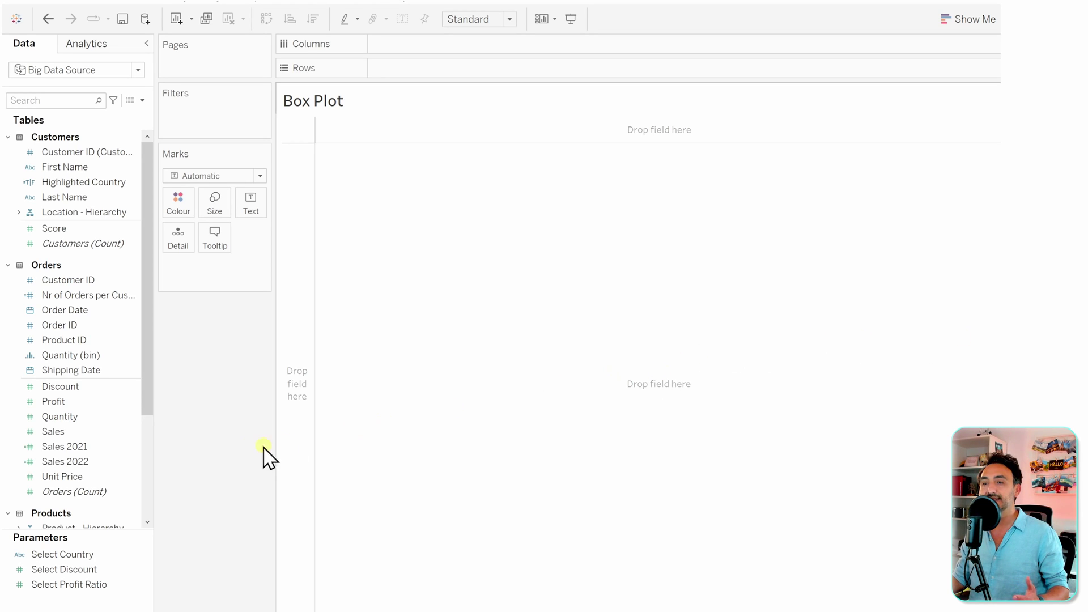
On the Box Plot sheet, place Sales on the rows and add Sub Category as mark detail
left_click(93, 432)
mouse_move(91, 434)
left_mouse_down()
mouse_move(359, 315)
mouse_move(467, 117)
mouse_move(447, 73)
mouse_move(434, 72)
left_mouse_up()
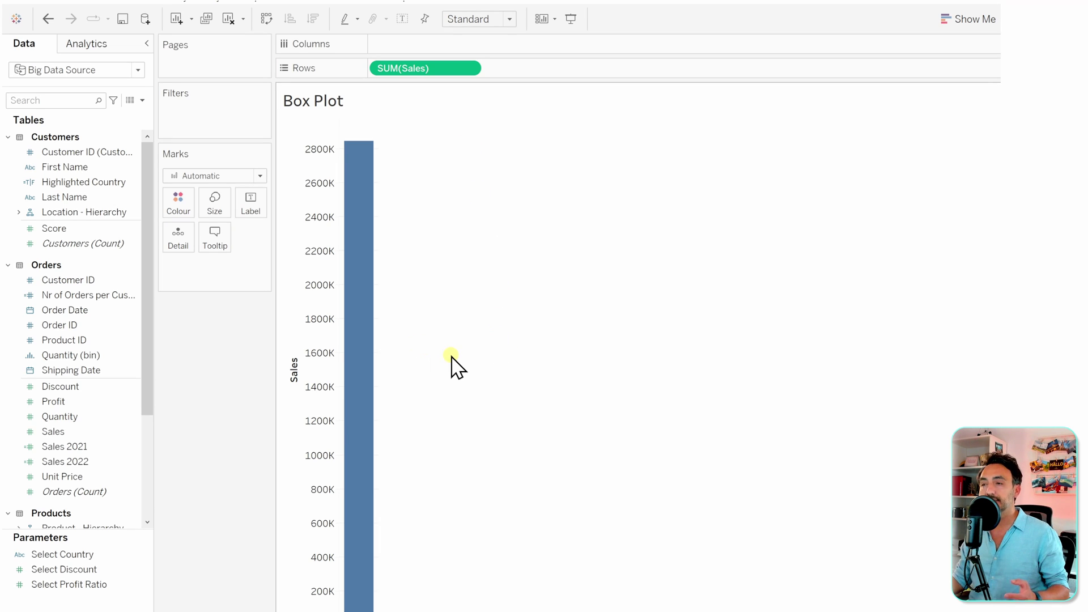
scroll(92, 386, "down", 1)
scroll(94, 391, "down", 2)
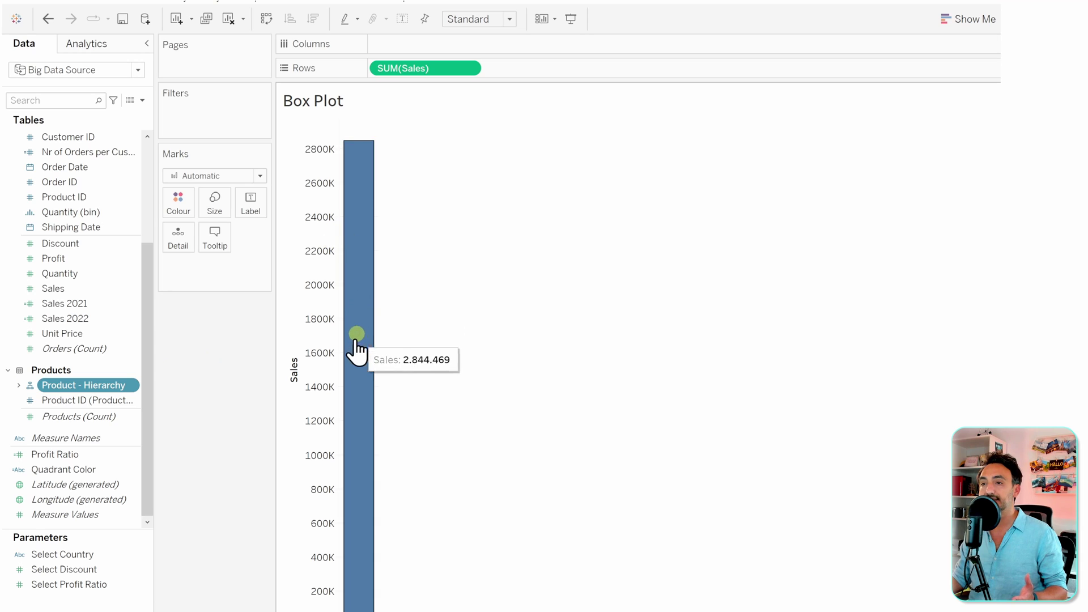
left_click(19, 386)
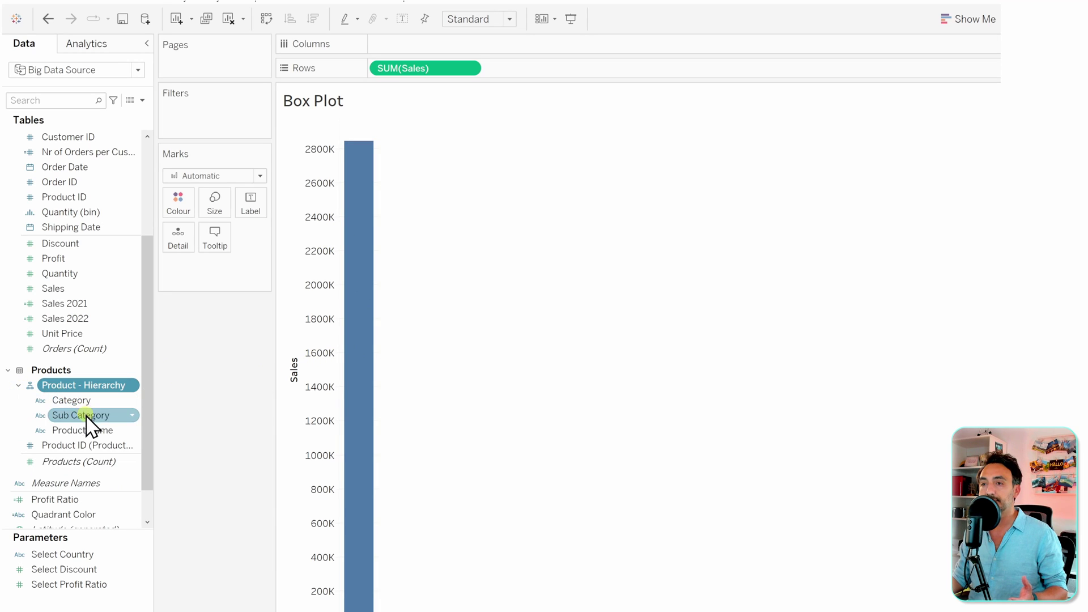
left_click_drag(85, 415, 190, 245)
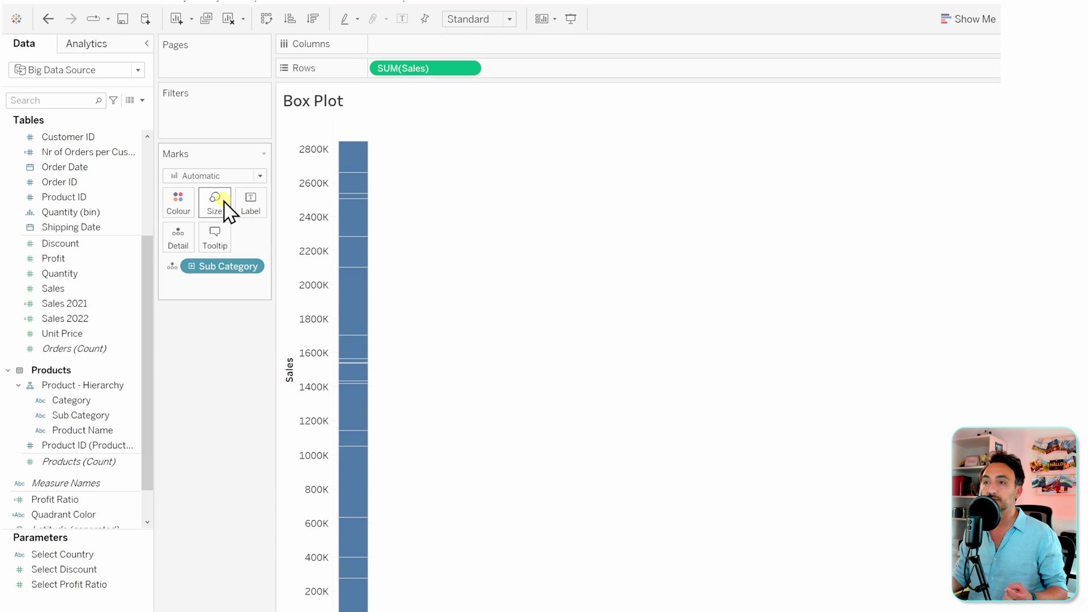
Change the mark type to Circle and split the Sales chart into columns by Category
left_click(201, 176)
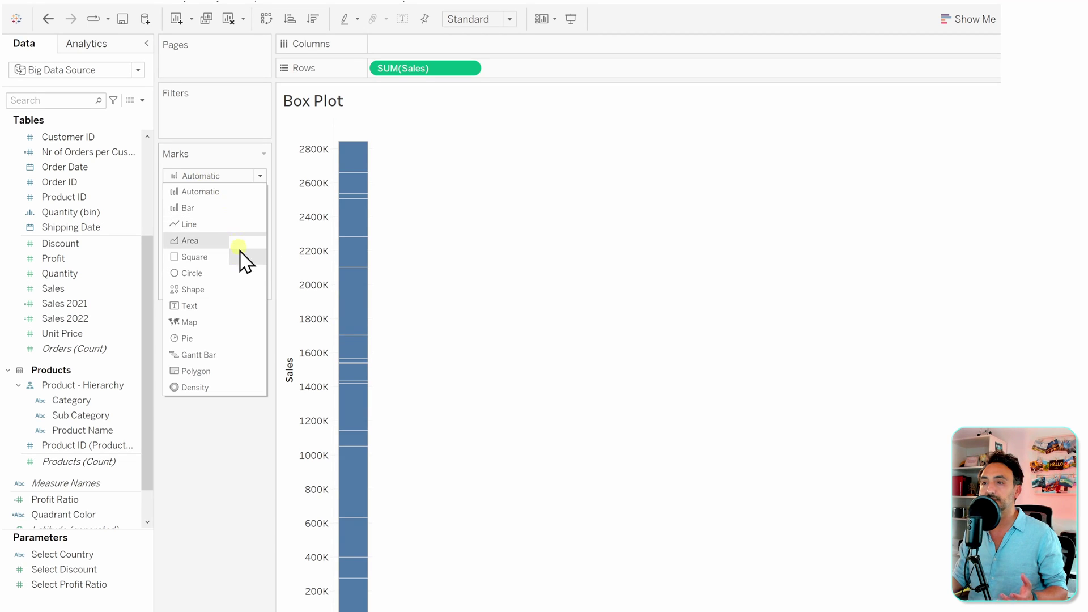
left_click(233, 274)
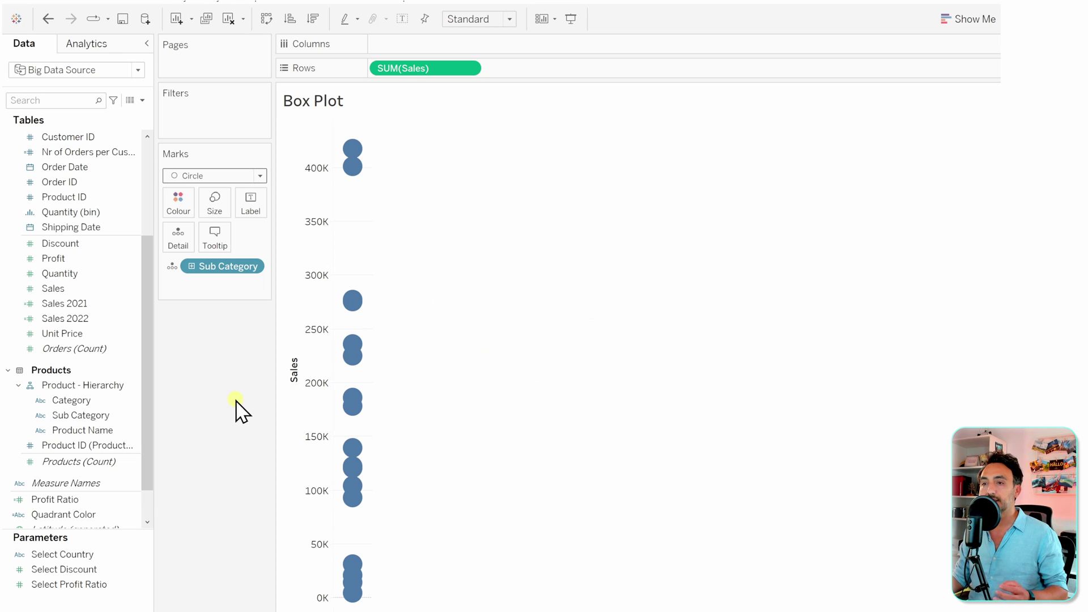
left_click_drag(116, 403, 429, 50)
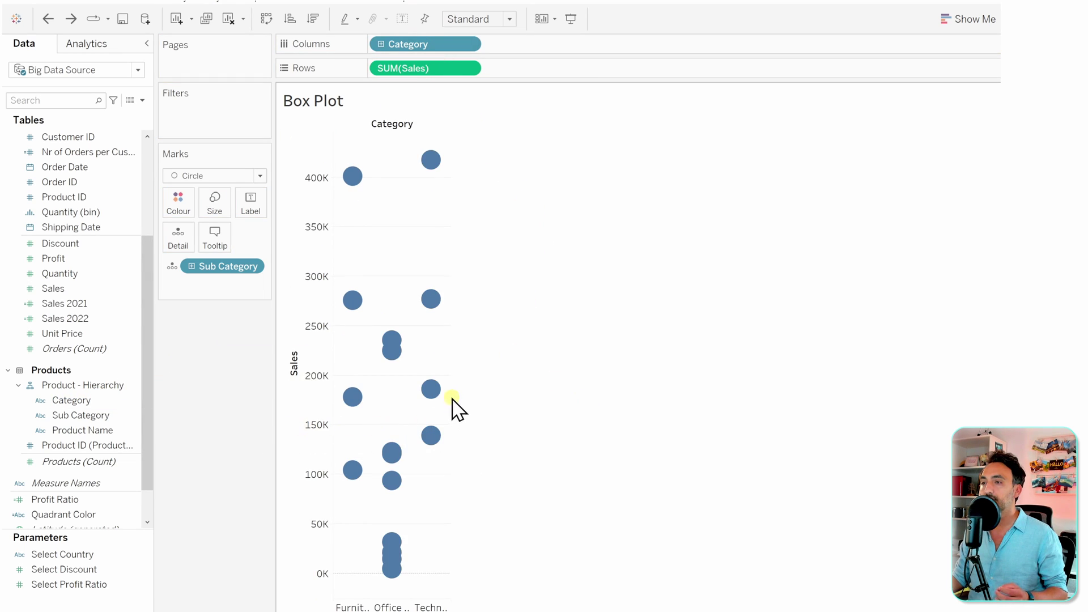
Widen the Category columns of the chart and reduce the size of the circle marks
left_click_drag(451, 400, 573, 397)
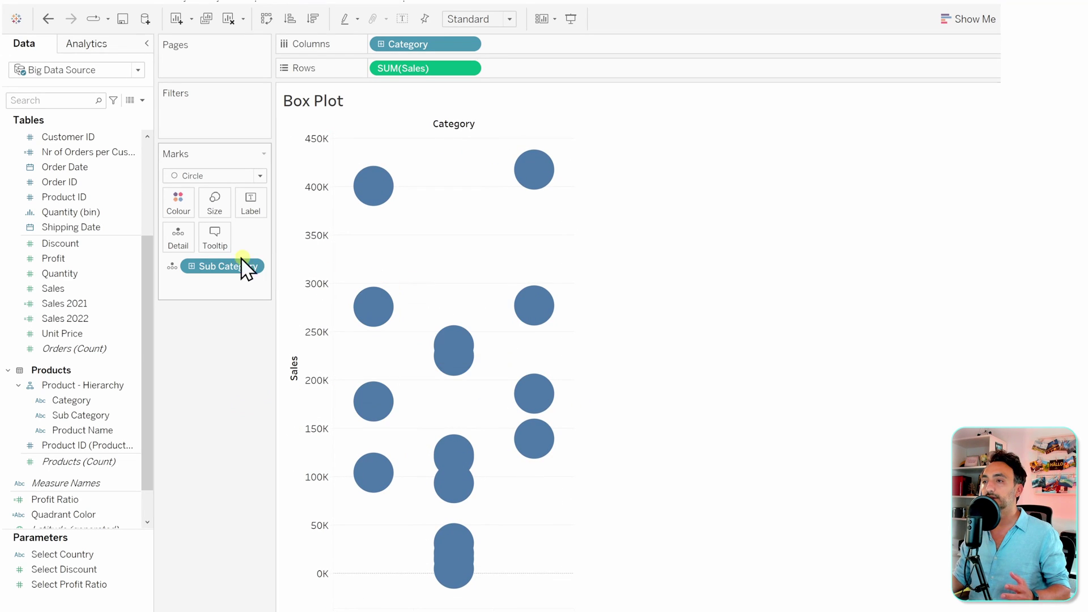
left_click(214, 210)
left_click_drag(236, 237, 221, 236)
left_click(233, 397)
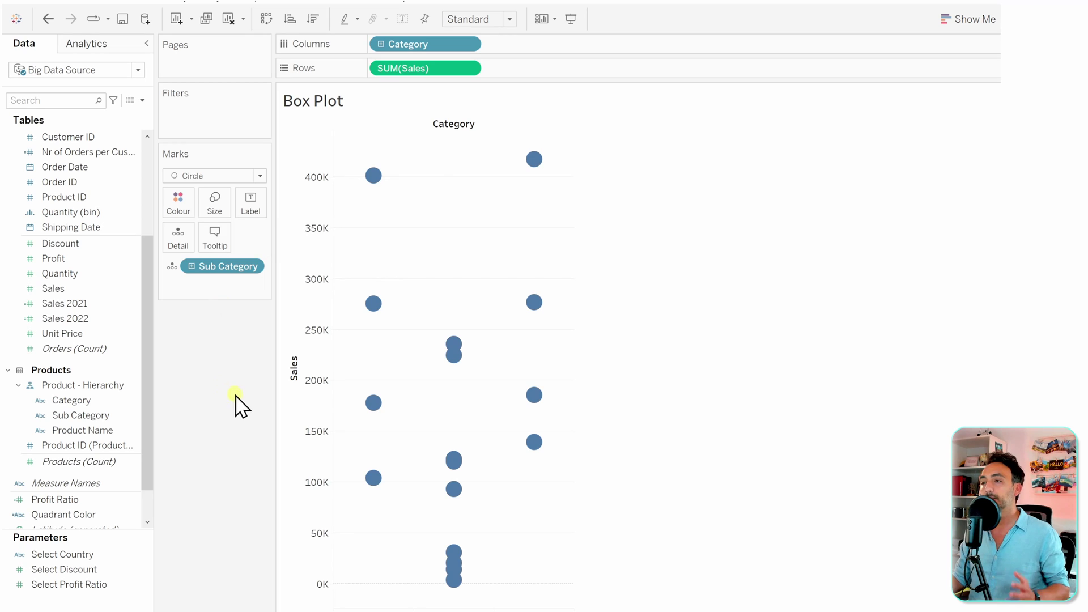
left_click(452, 220)
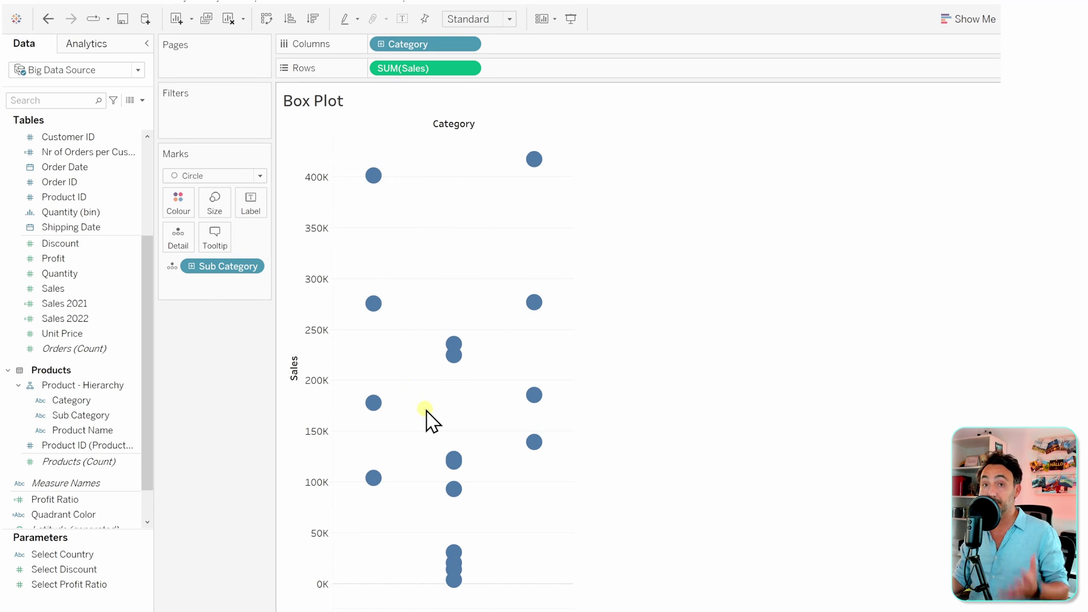
Add a Box Plot reference to the Sales axis, keeping its default settings
mouse_move(542, 392)
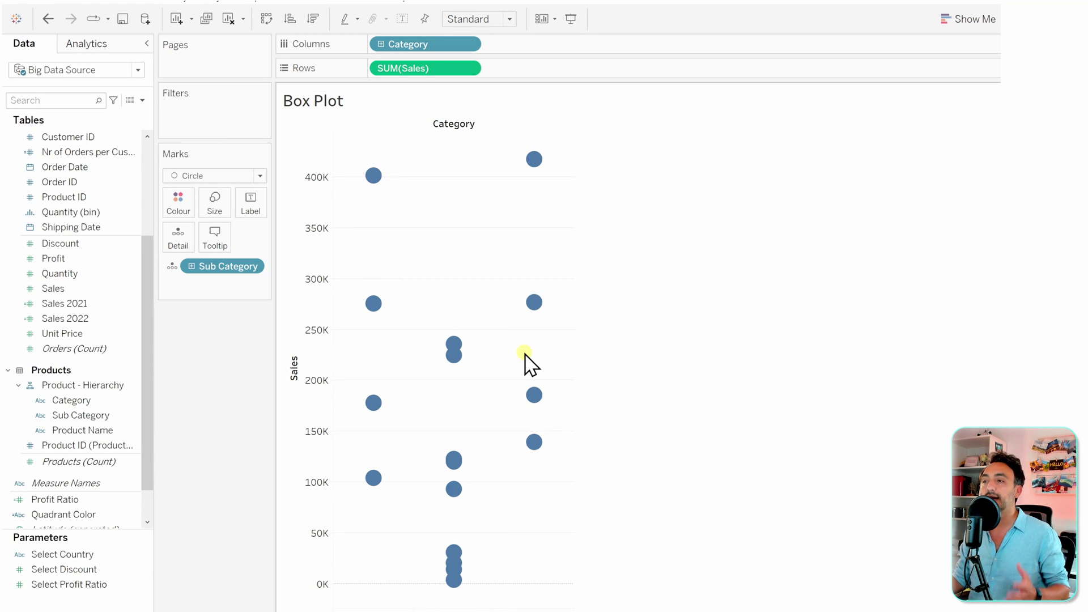
right_click(304, 318)
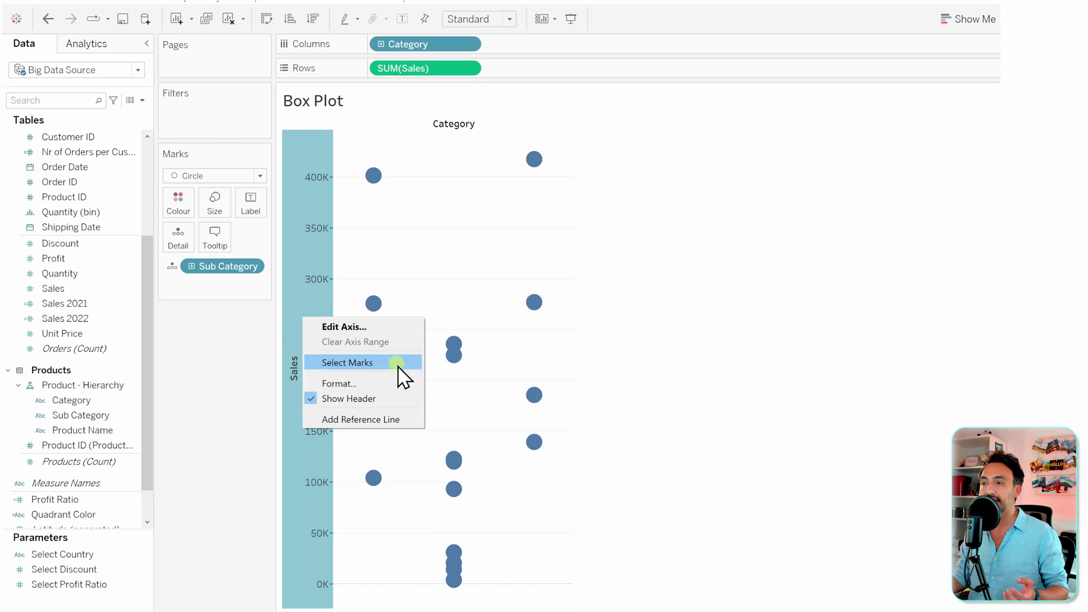
left_click(392, 419)
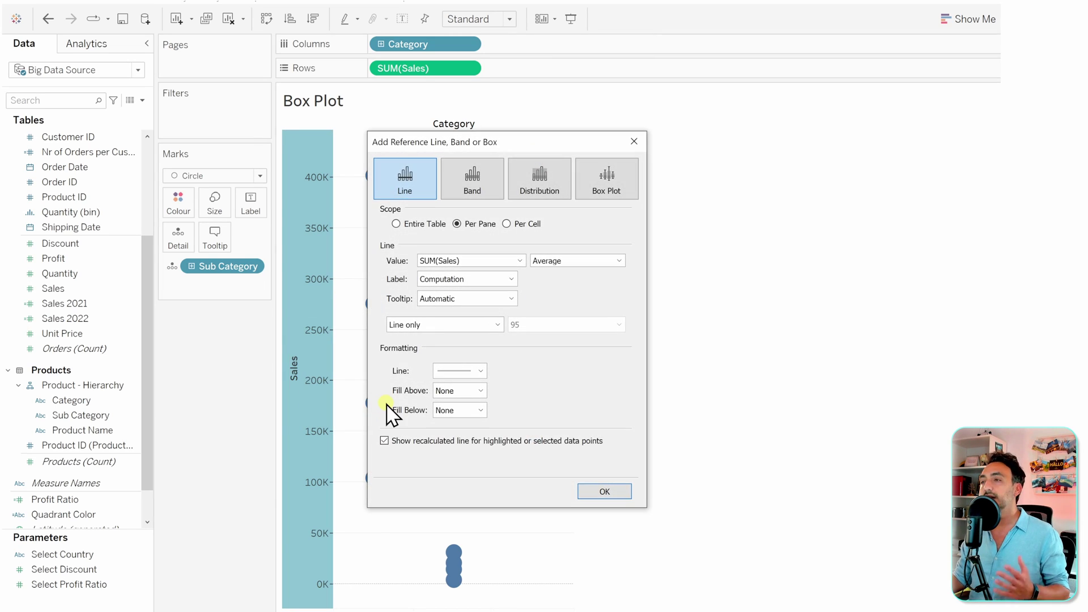
left_click(606, 195)
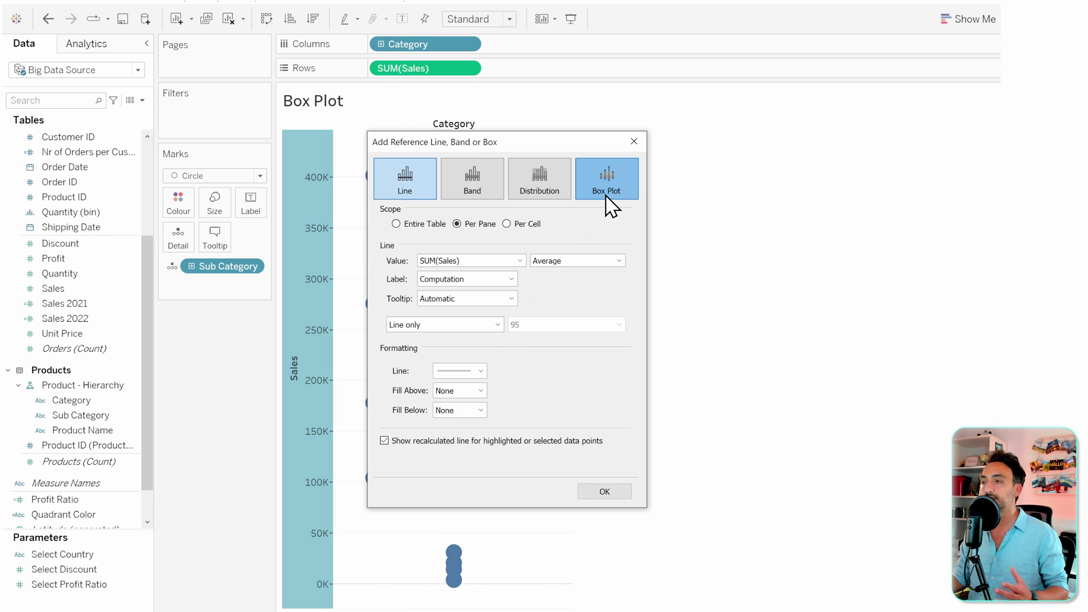
left_click(604, 491)
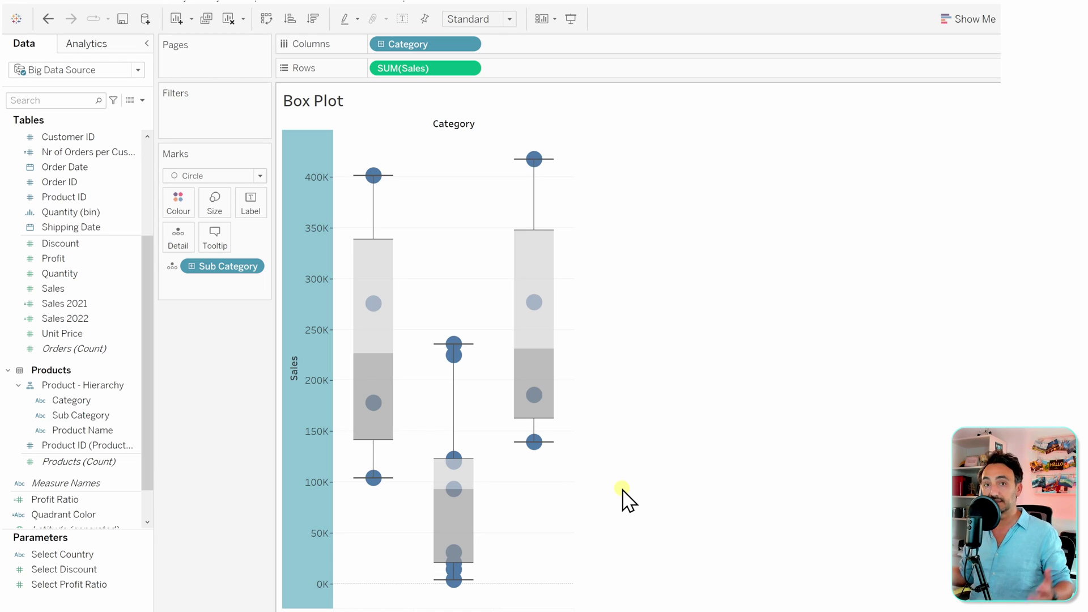
Examine the whiskers, hinges, medians and individual sub category marks in the box plots of the categories
mouse_move(542, 283)
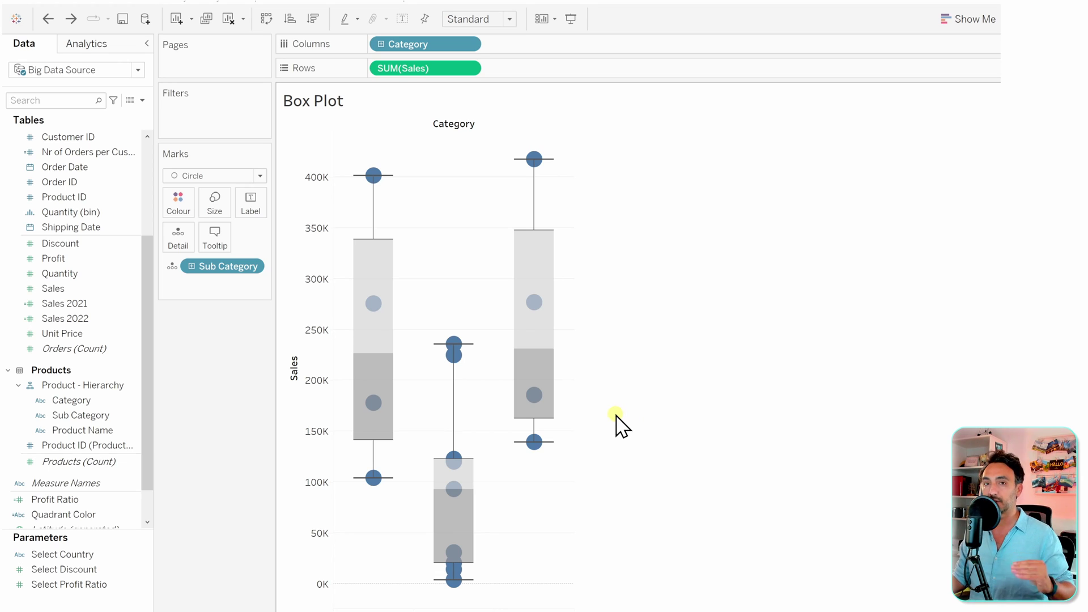
mouse_move(370, 353)
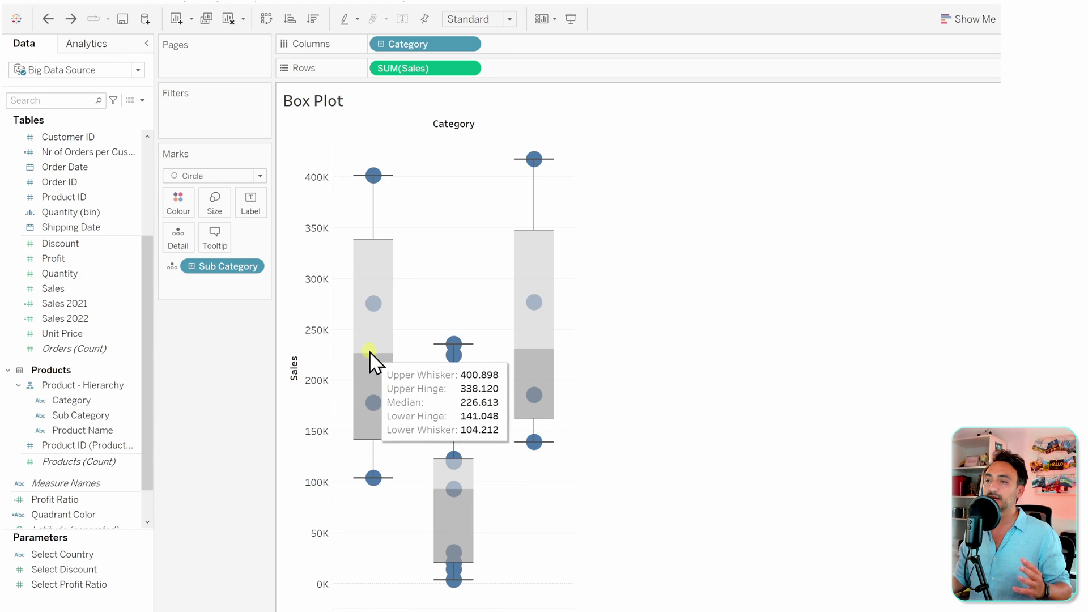
mouse_move(544, 358)
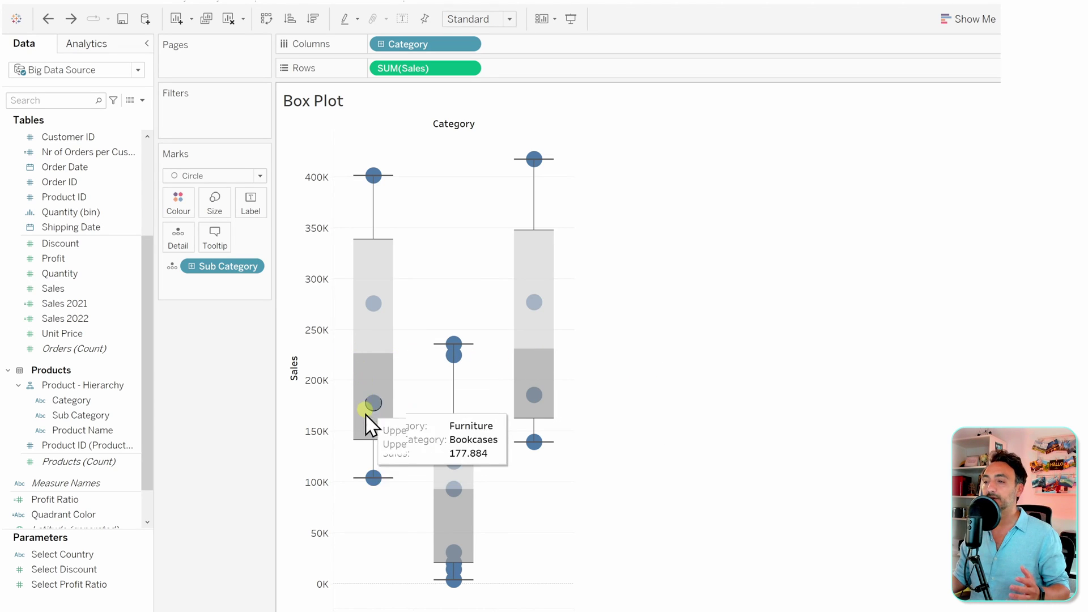
mouse_move(453, 460)
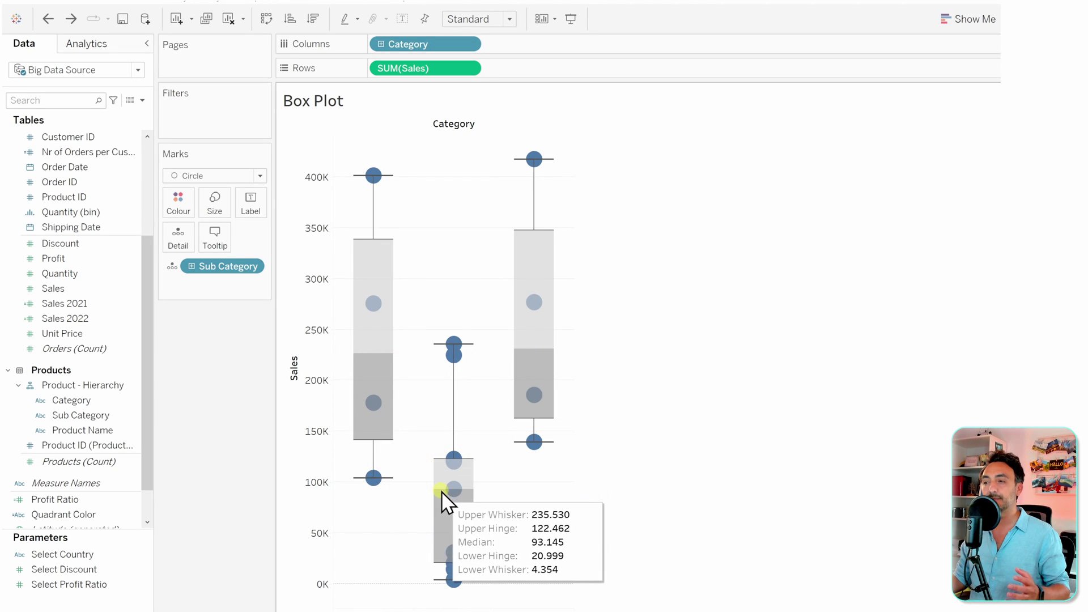
mouse_move(475, 532)
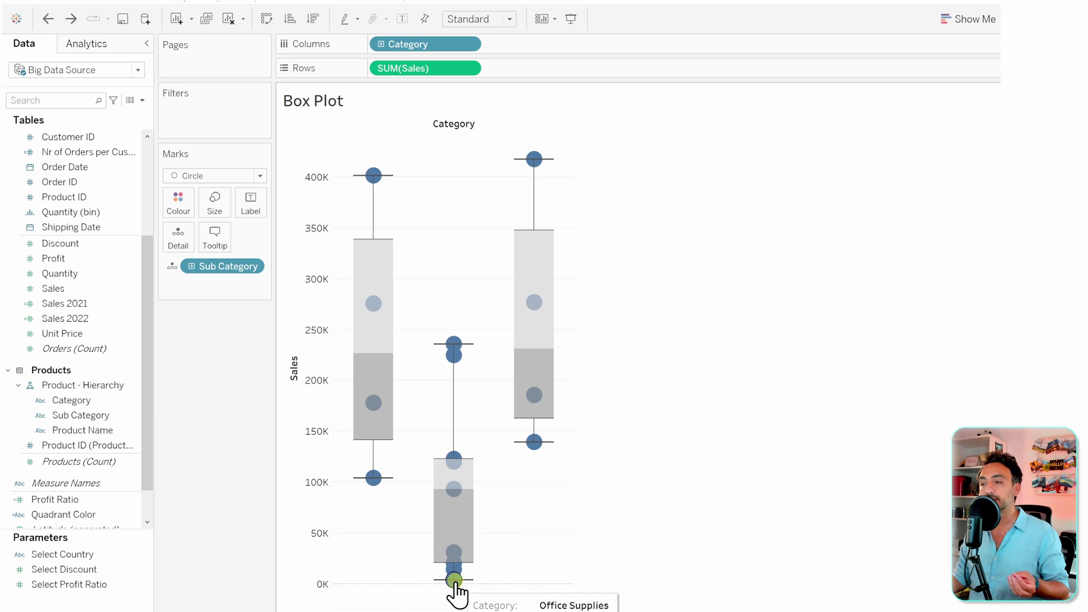
mouse_move(449, 432)
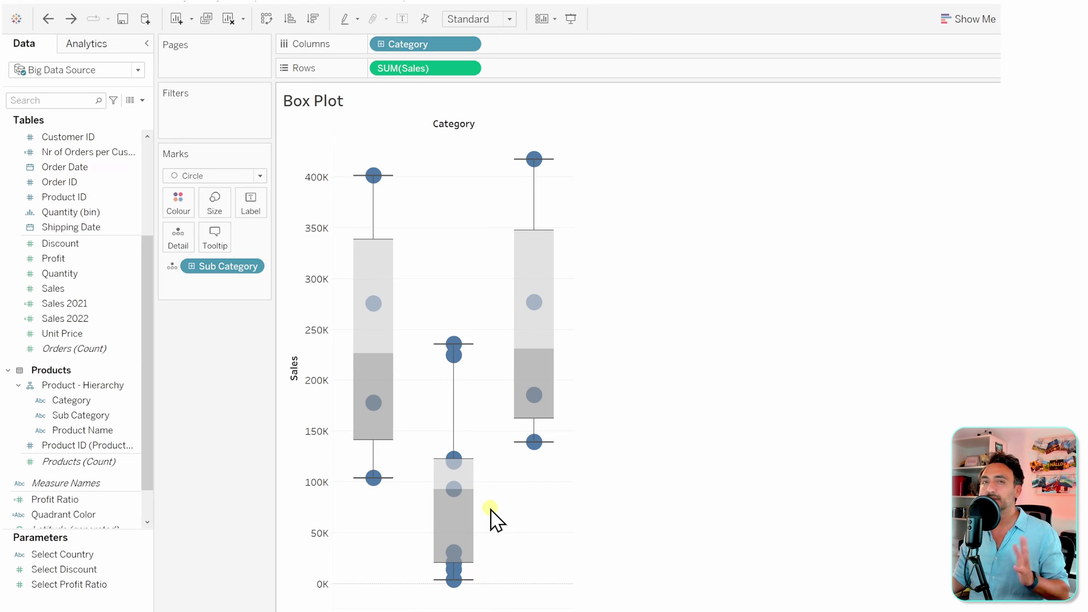
mouse_move(468, 478)
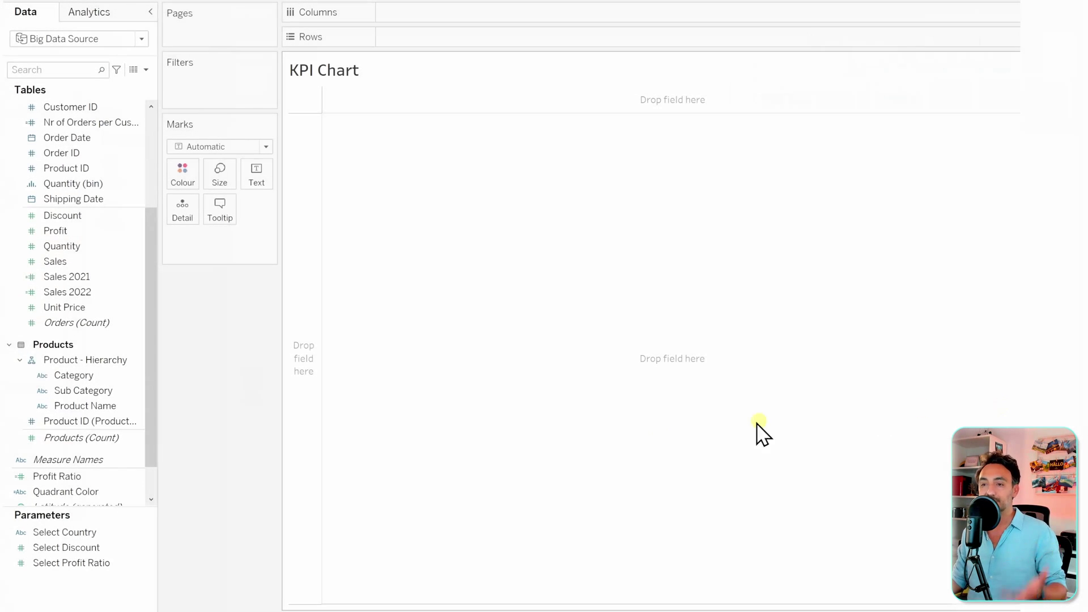
On the KPI Chart sheet, build a Sales text table with Sub Category on the rows and Country on the columns
left_click_drag(91, 391, 428, 38)
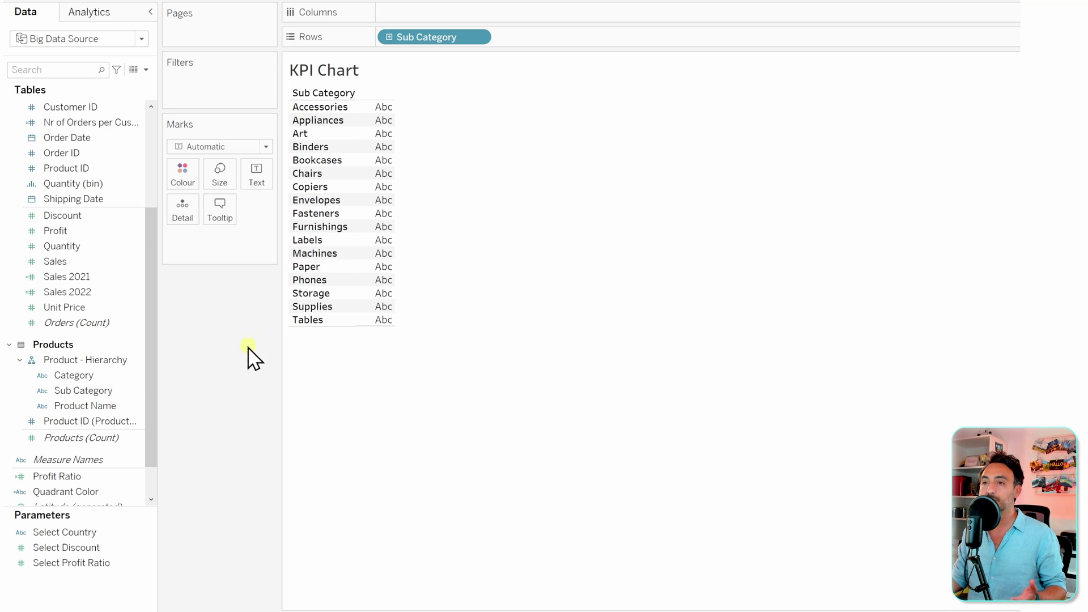
left_click_drag(68, 262, 379, 278)
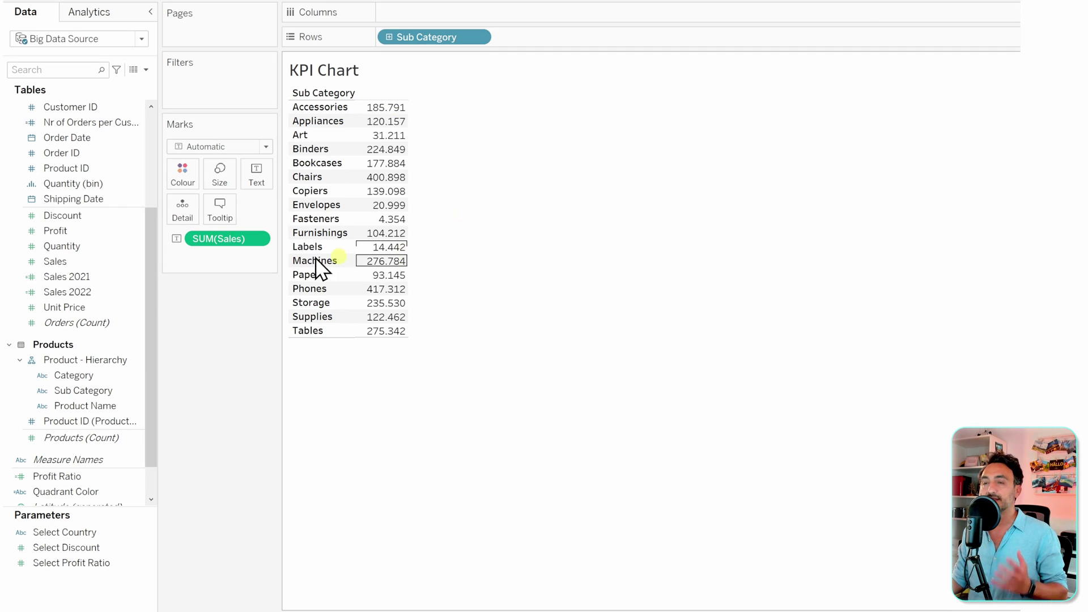
scroll(127, 255, "up", 3)
scroll(114, 249, "up", 1)
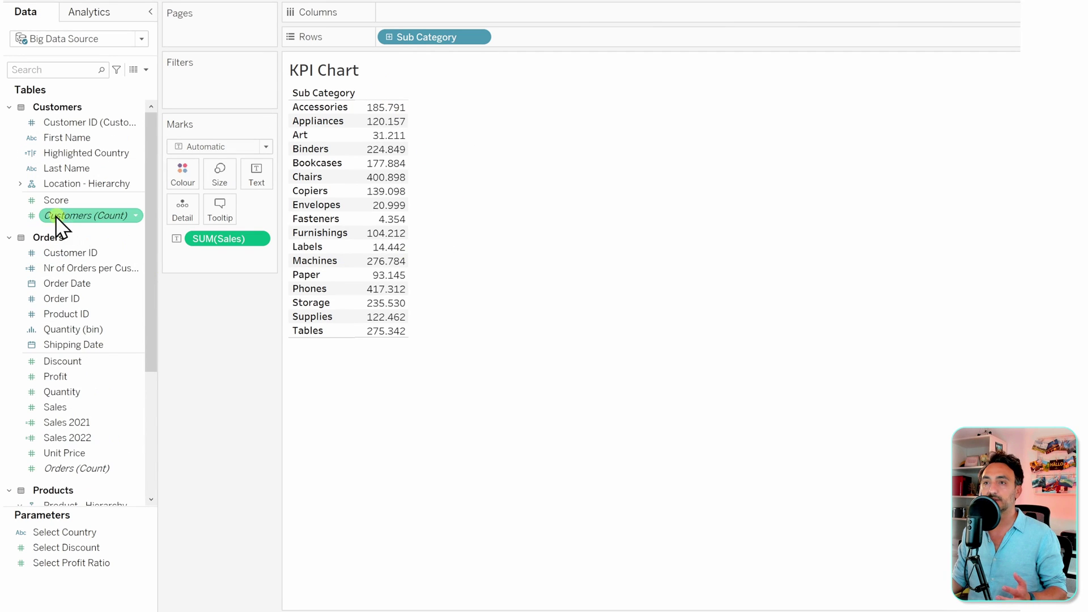
left_click(20, 183)
left_click_drag(65, 213, 431, 14)
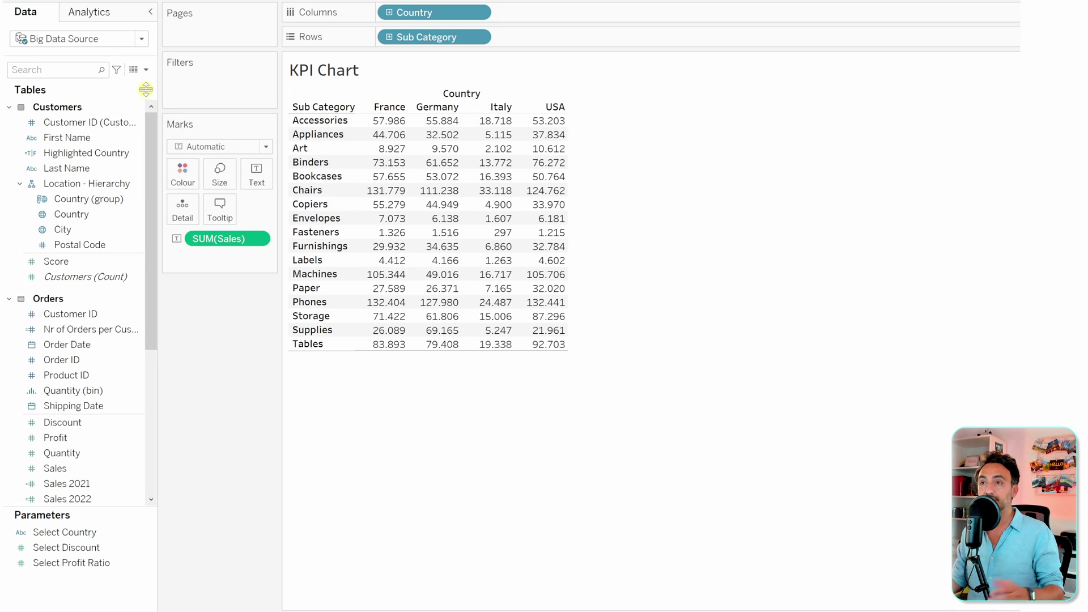
Create a calculated field named KPI Colors, with its editor placed below the table
left_click(146, 70)
left_click(139, 83)
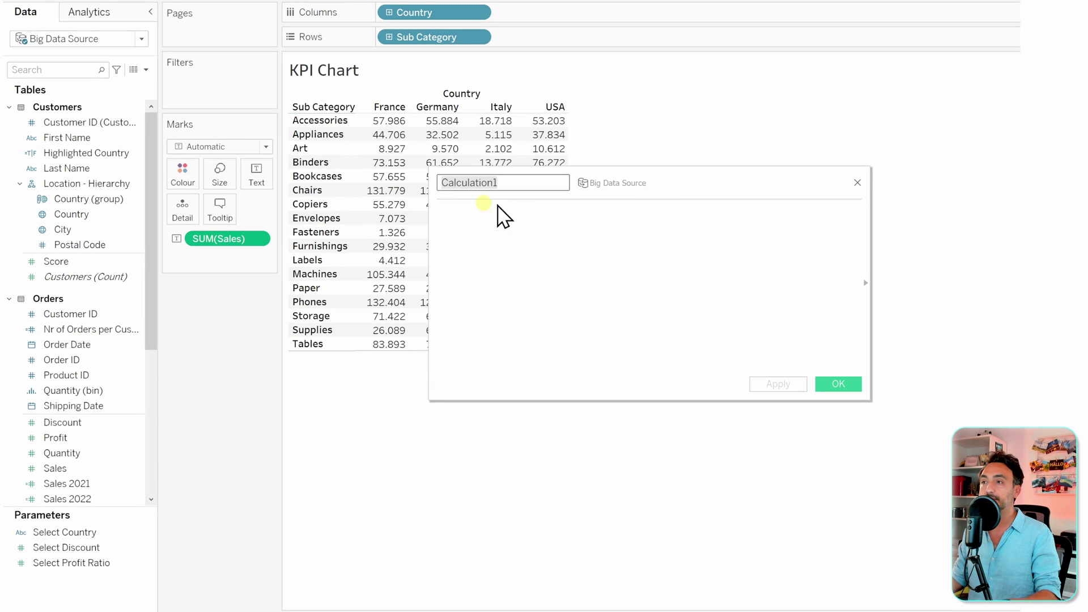
left_click_drag(652, 187, 512, 377)
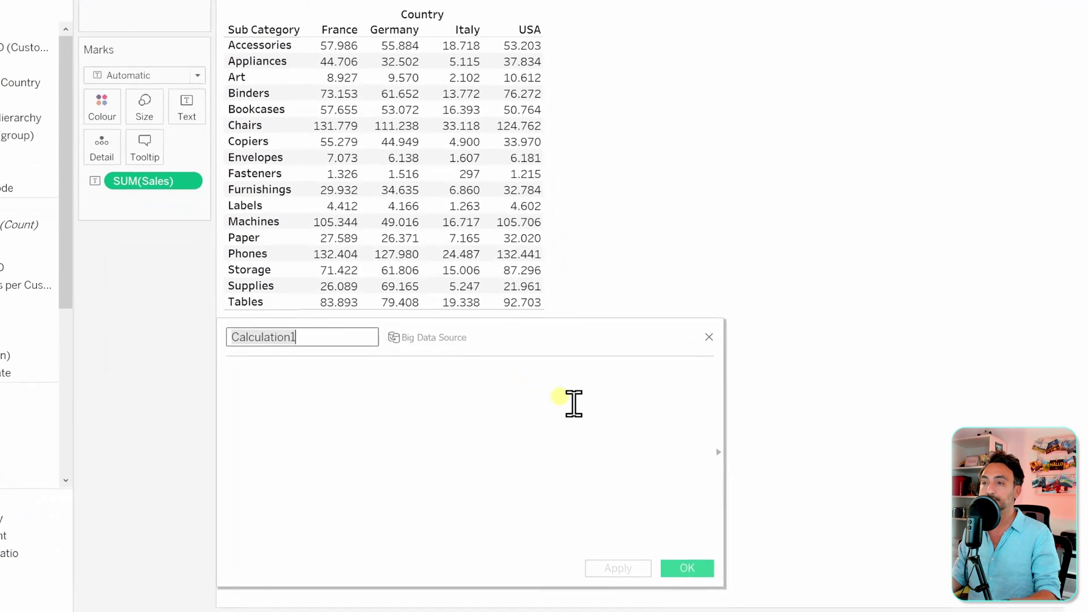
type("KPI Co")
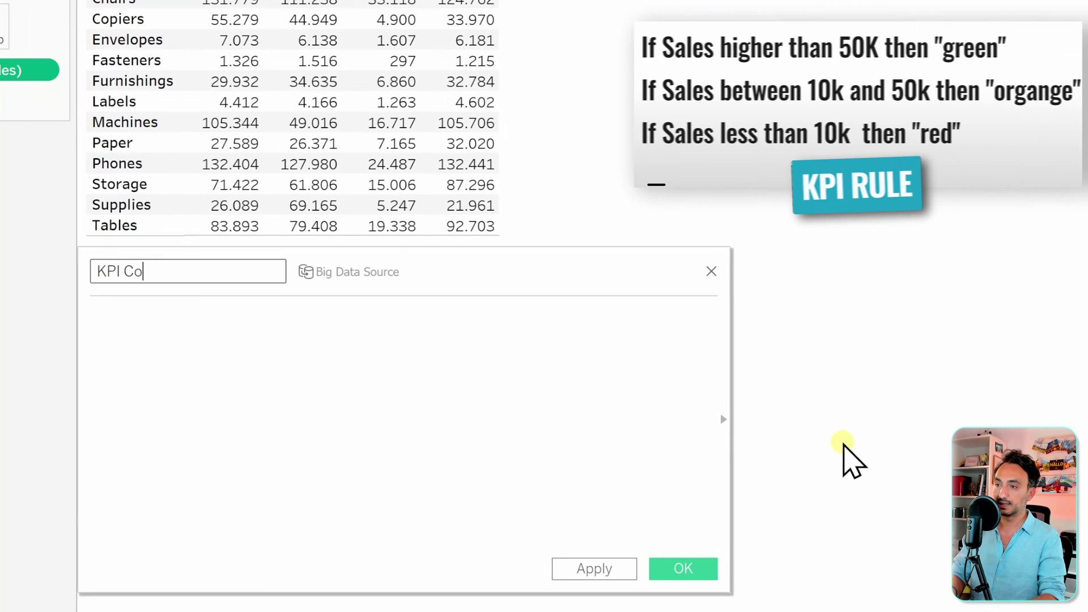
type("lors")
key("Tab")
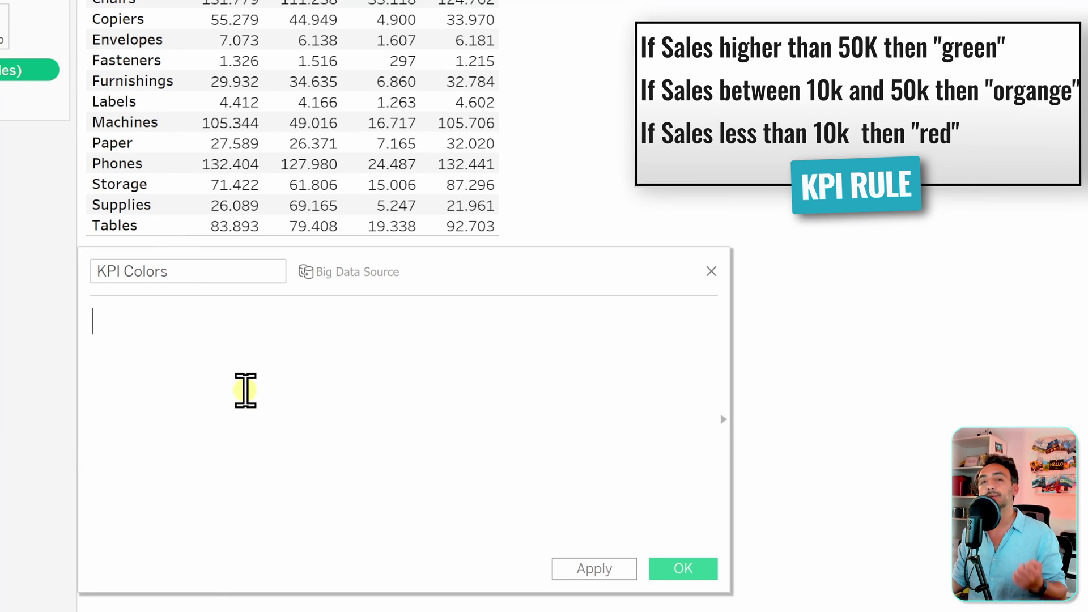
Write the first formula line, IF SUM([Sales]) > 50000 THEN "Green"
type("IF ")
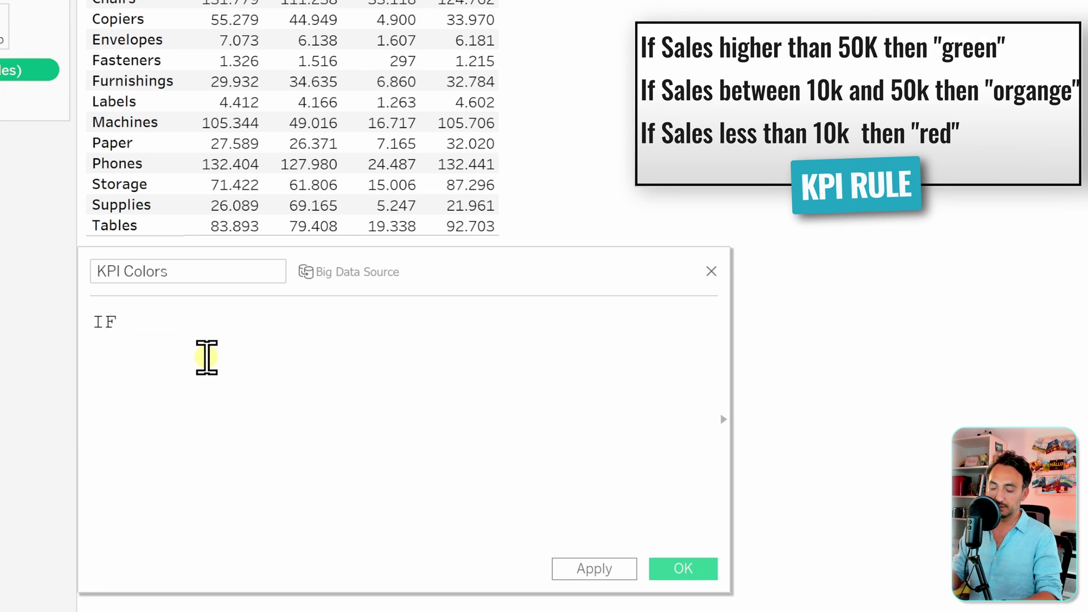
type("SUM(sa")
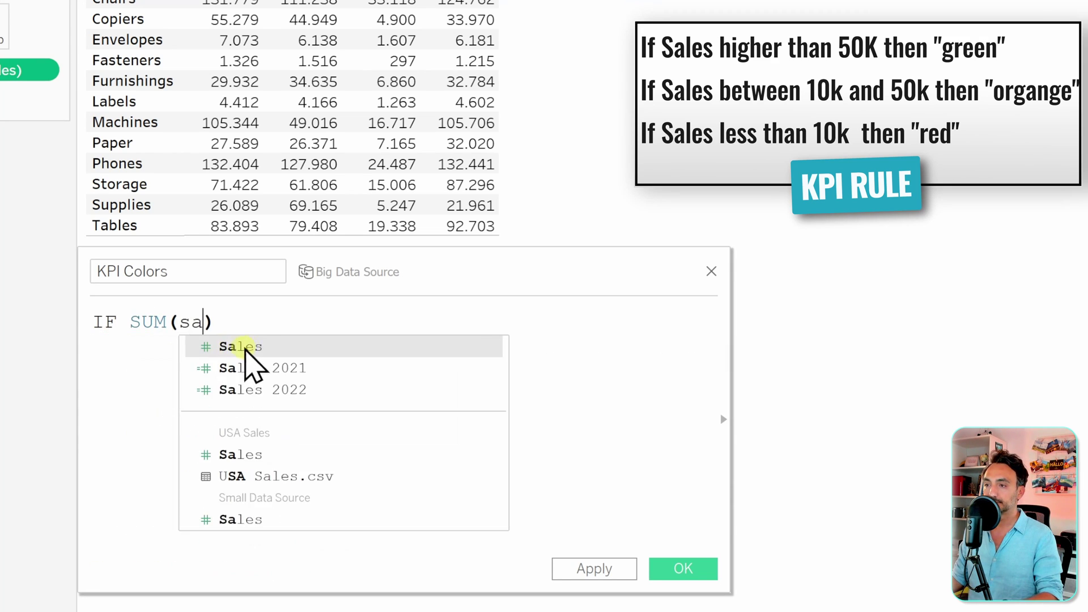
left_click(245, 349)
type(") ")
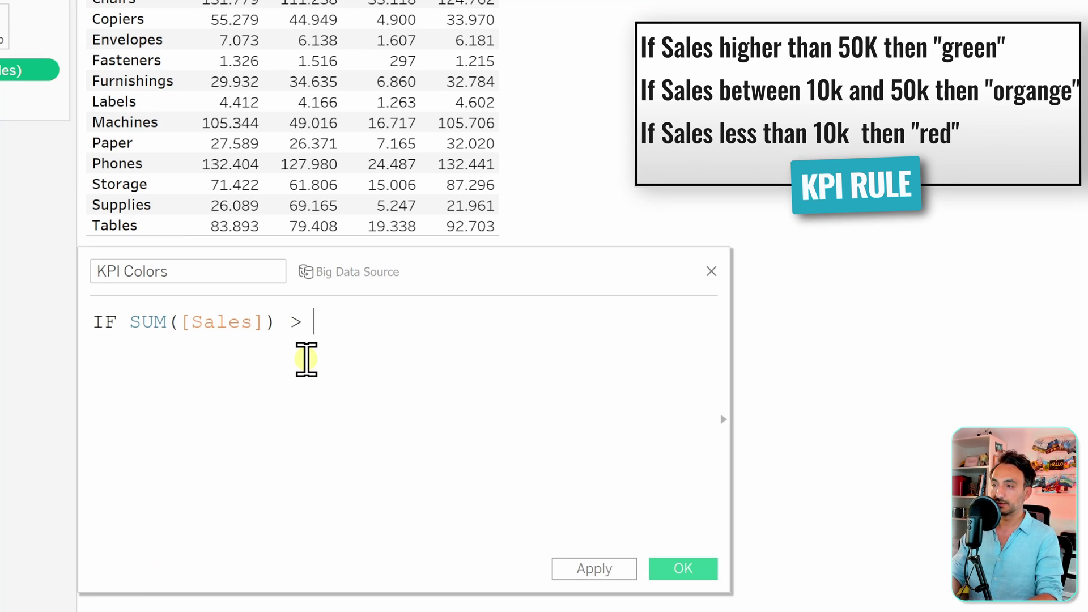
type("> 50000 THEN ")
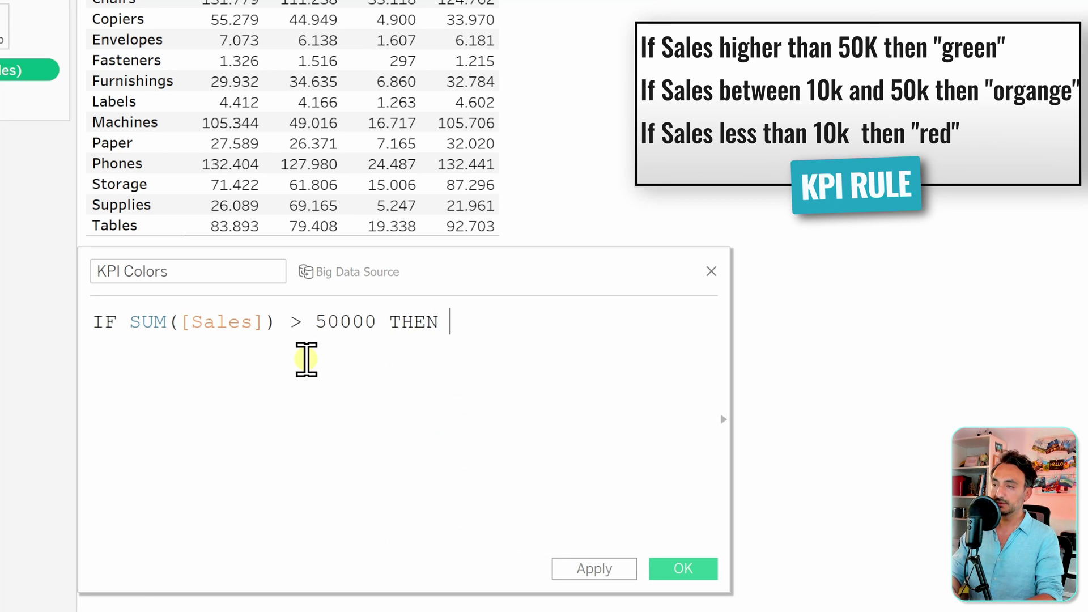
type("\"Gre")
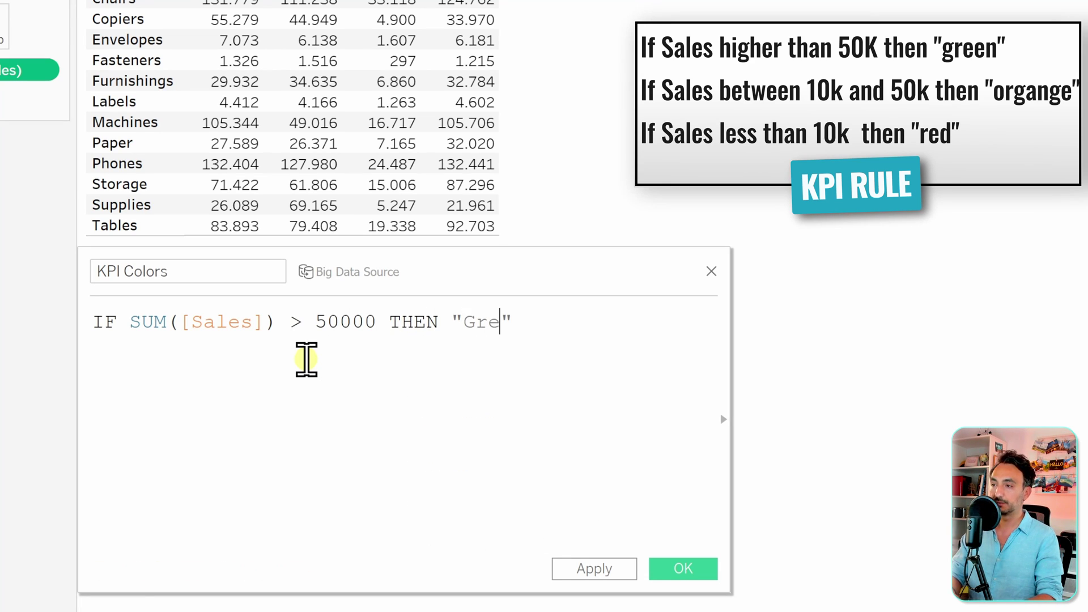
type("en")
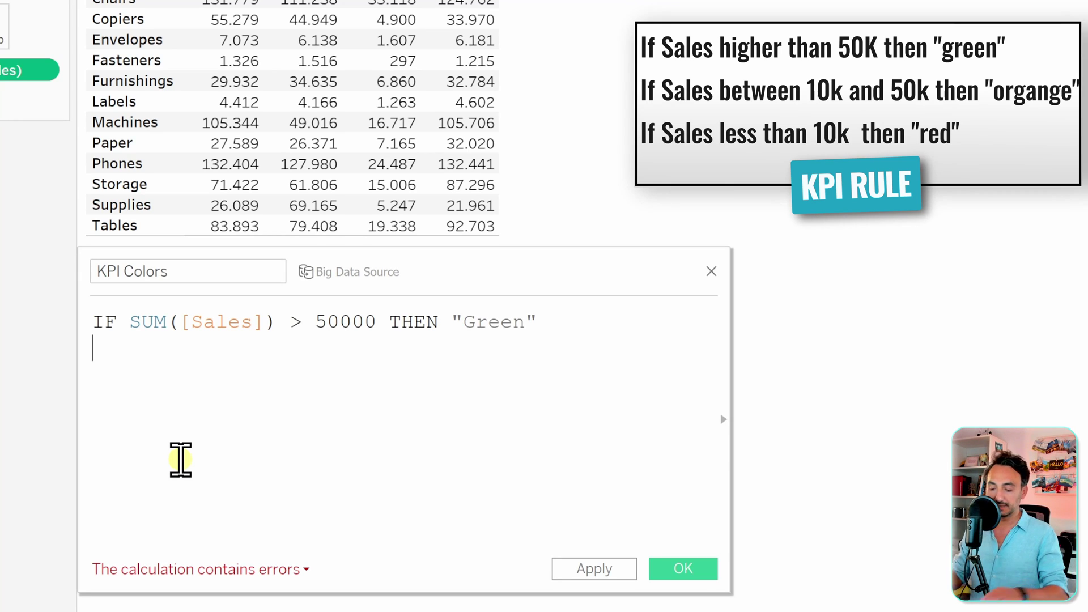
On the second formula line, write the condition ELSEIF SUM([Sales]) <= 50000 AND SUM([Sales]) > 10000
type("ELS")
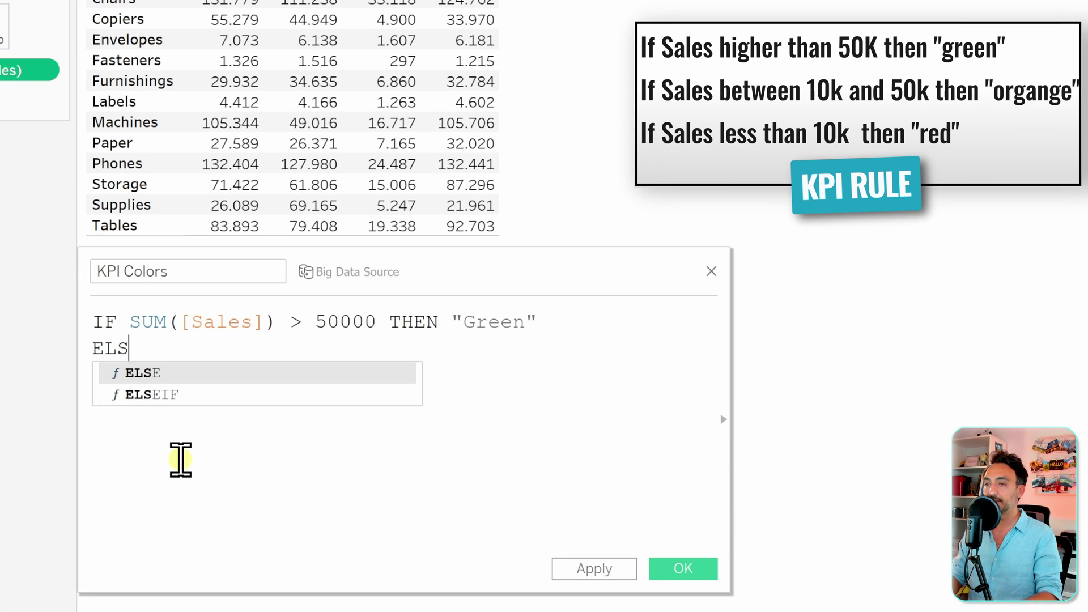
type("EIF  SUM([Sal")
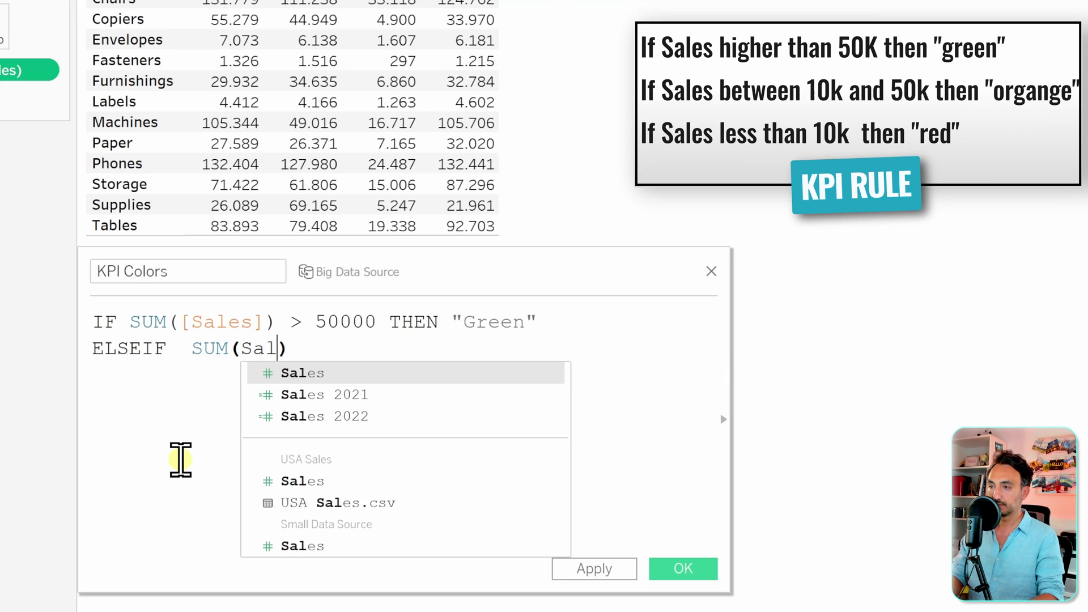
key("Return")
type(")")
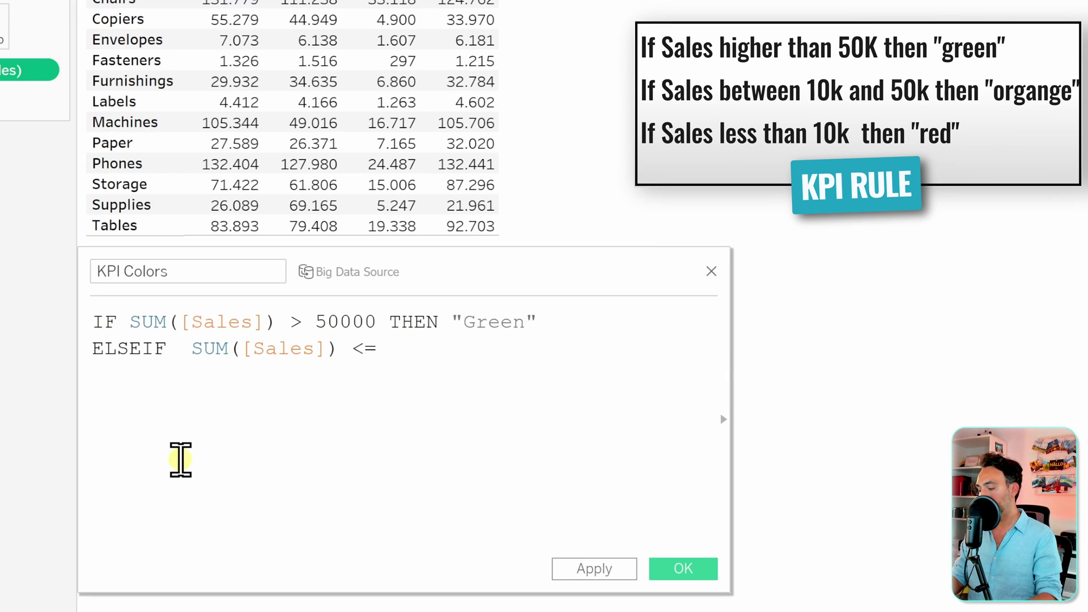
type("Sum")
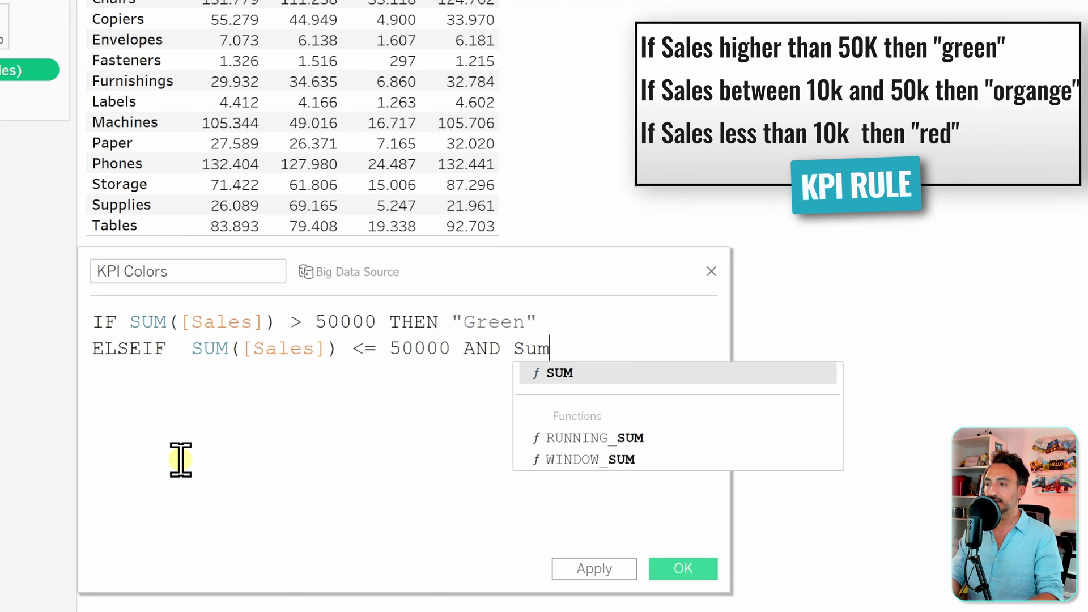
key("Return")
type("Sal")
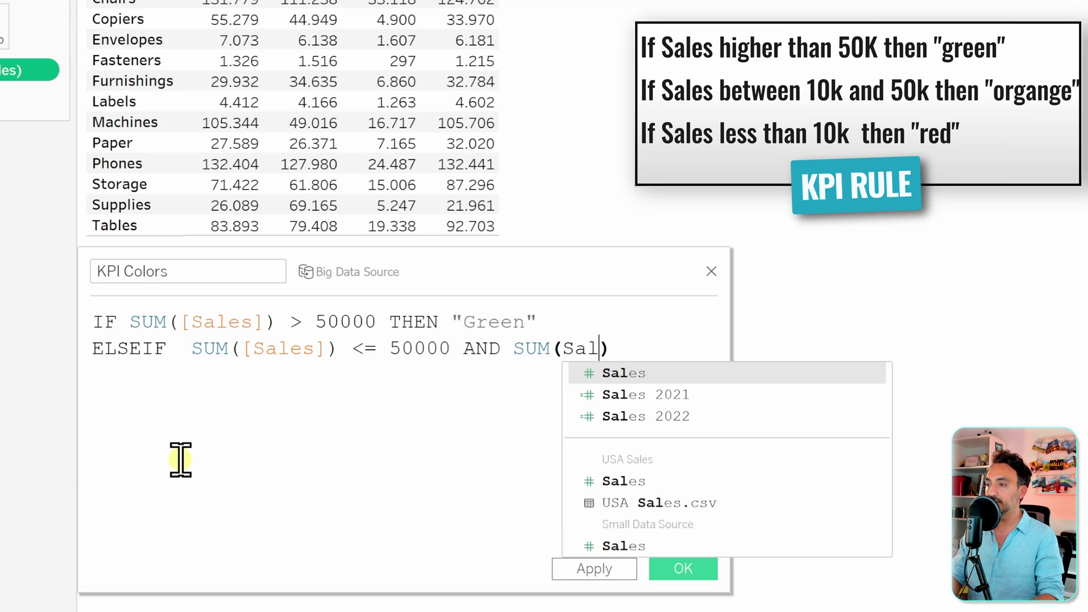
key("Return")
type(") > 10")
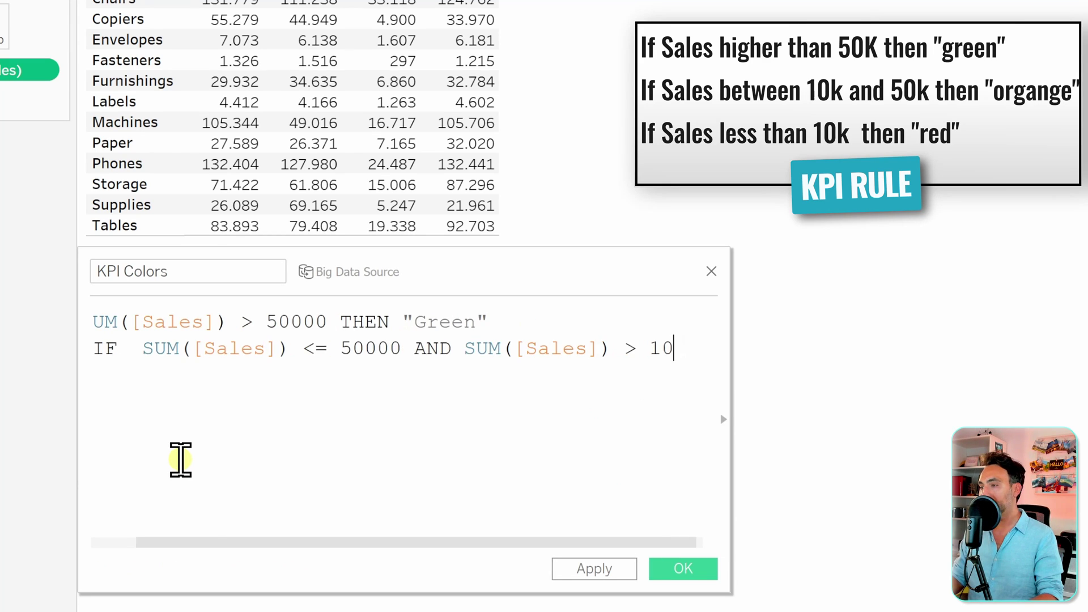
type("000")
Widen the calculation editor and complete the ELSEIF line with THEN "Orange"
left_click_drag(731, 493, 1000, 483)
left_click(720, 581)
type("T")
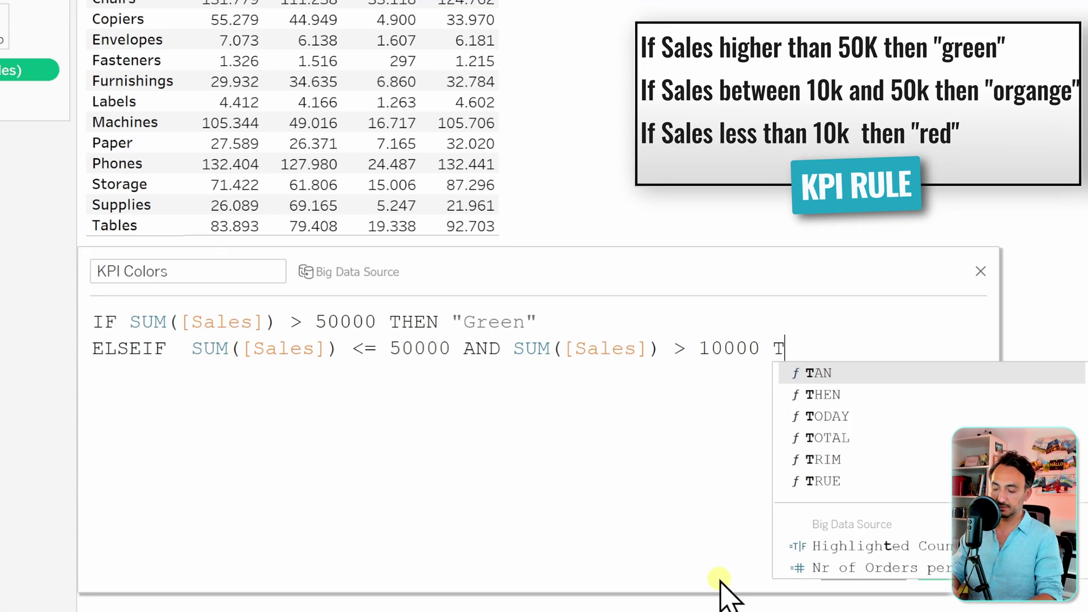
type("HEN")
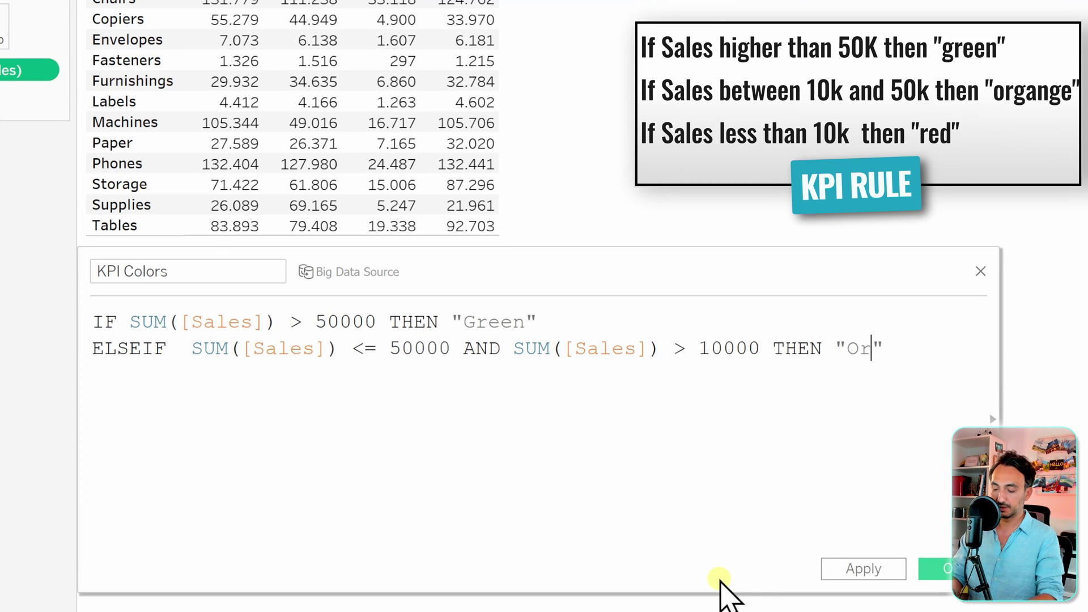
type(" \"Orange")
left_click(938, 348)
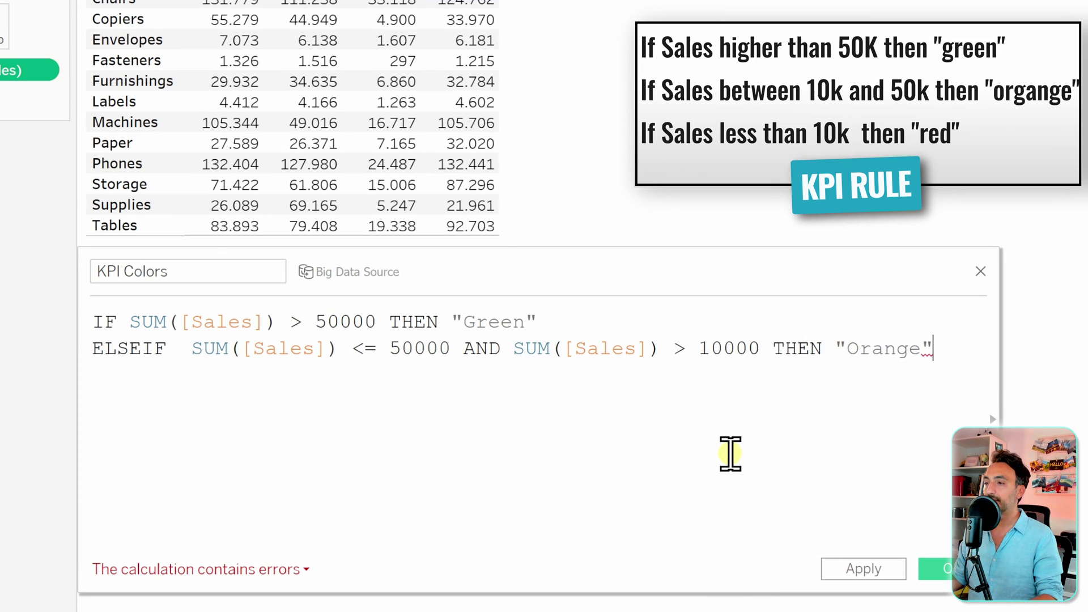
Finish the formula with ELSE "Red" and END on separate lines, and save the KPI Colors field
key("Return")
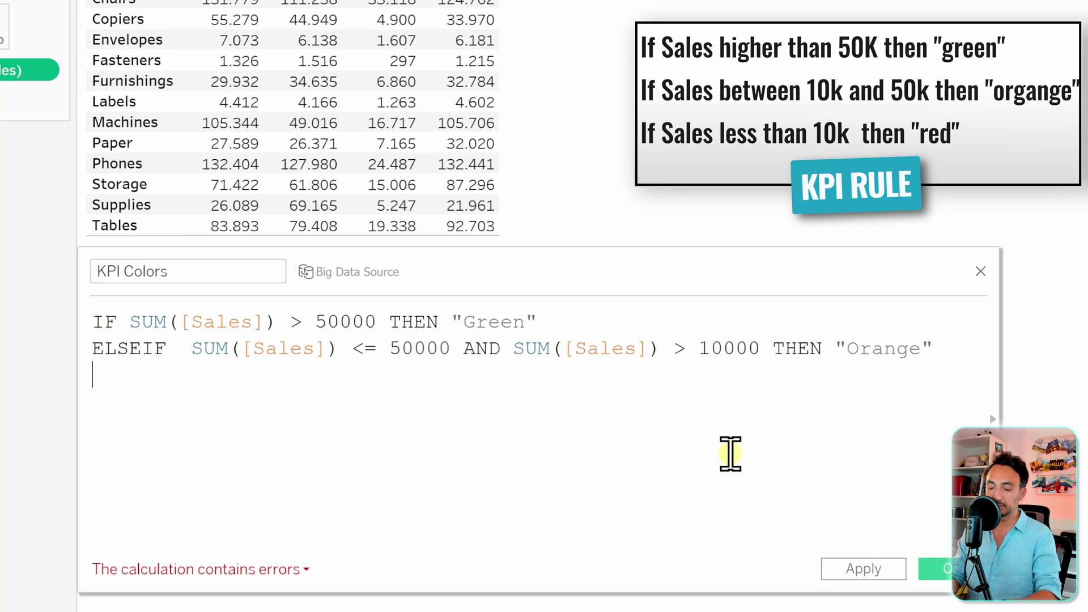
type("ELSE \"Red\" ")
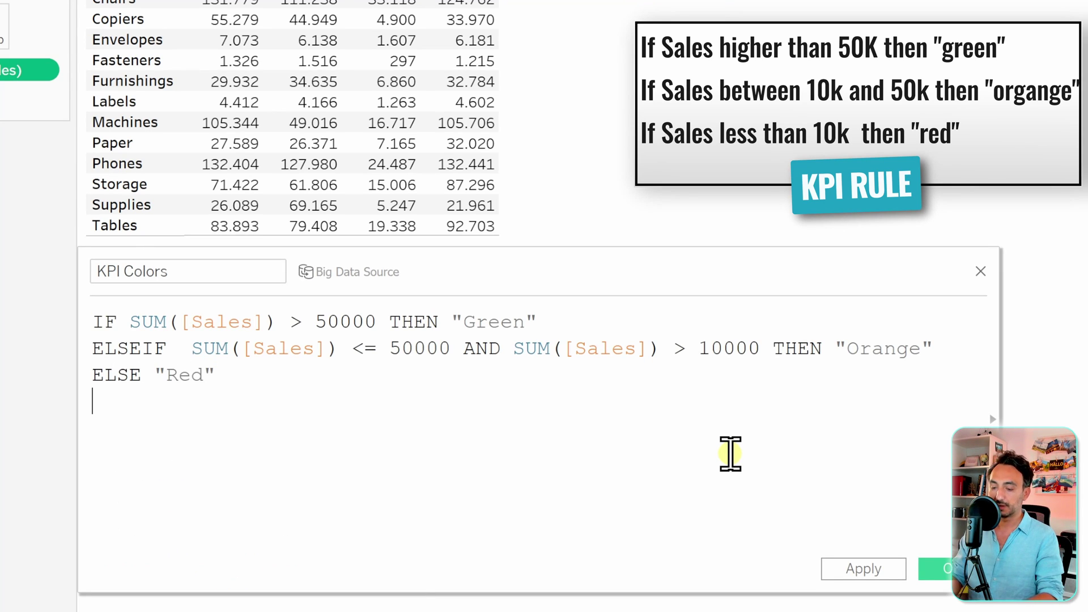
type("END")
left_click(389, 461)
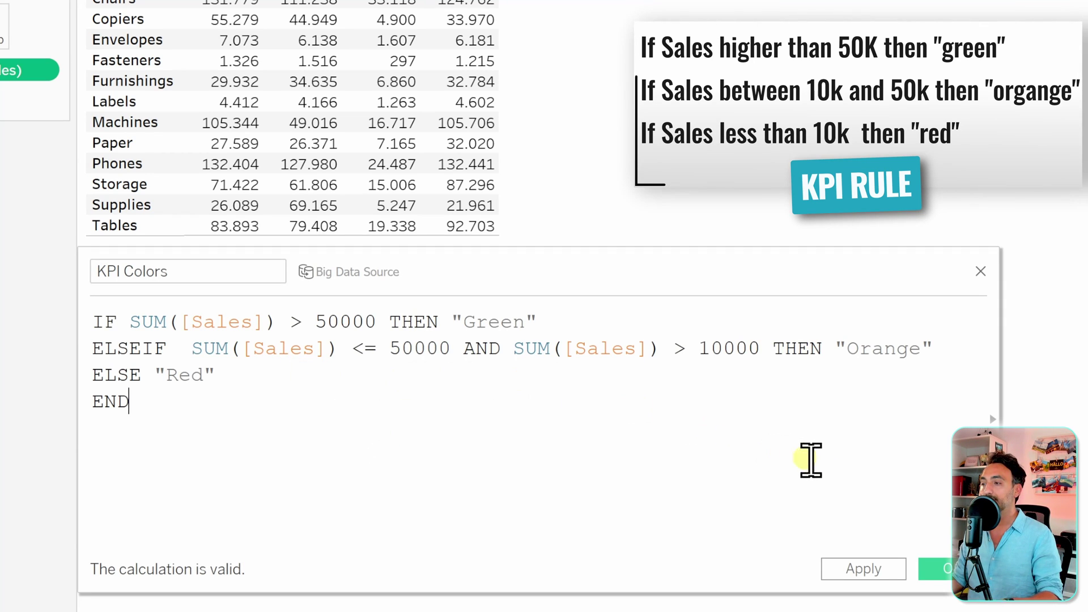
left_click(959, 569)
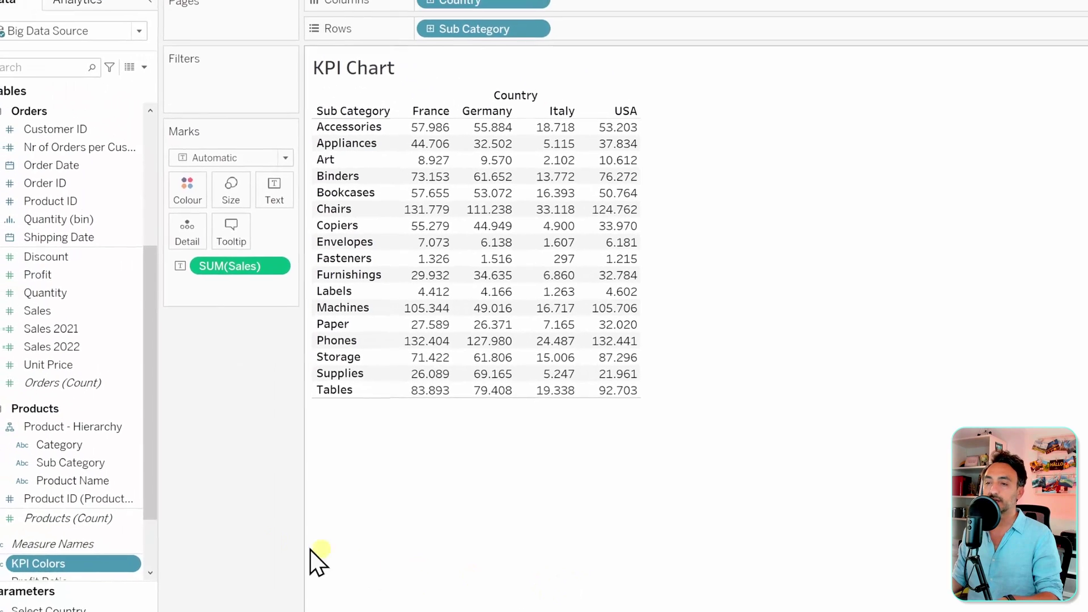
Colour the Sales values in the table by KPI Colors, assigning the palette's green to the Green item
scroll(85, 531, "down", 3)
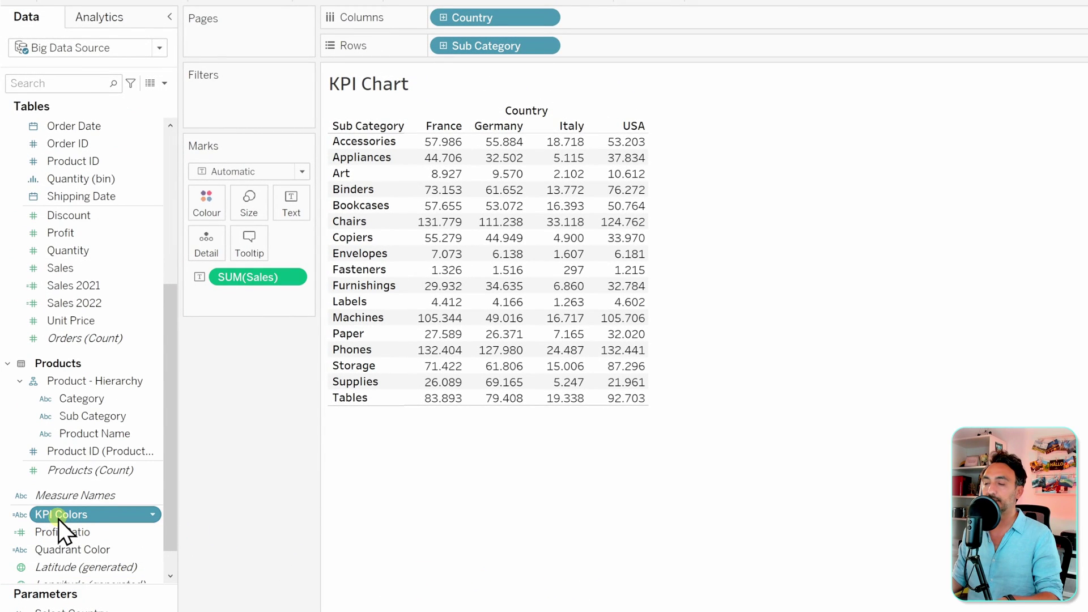
left_click_drag(59, 519, 205, 214)
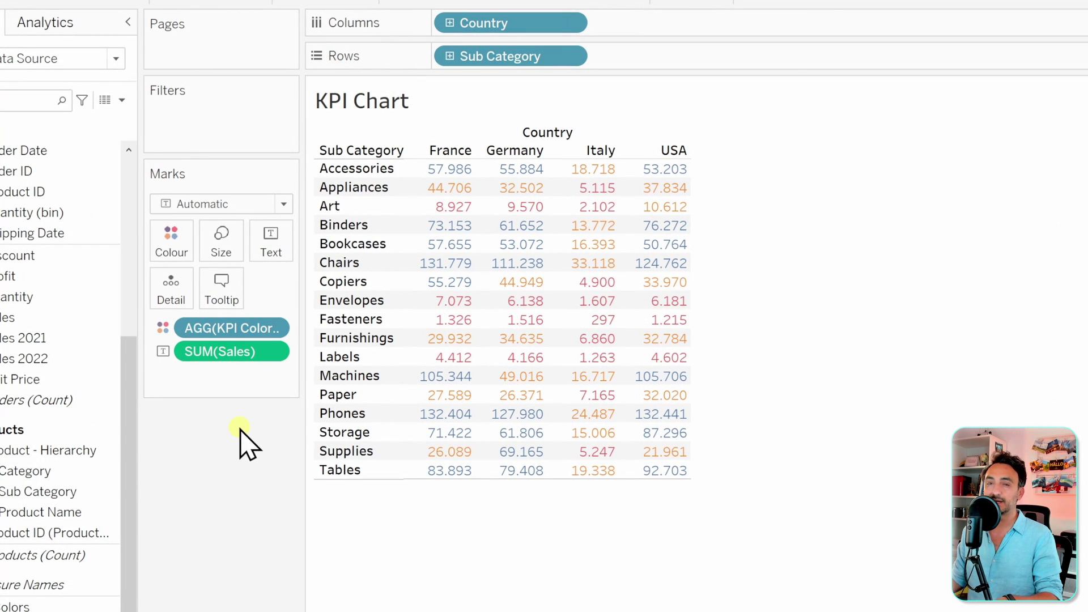
left_click(170, 247)
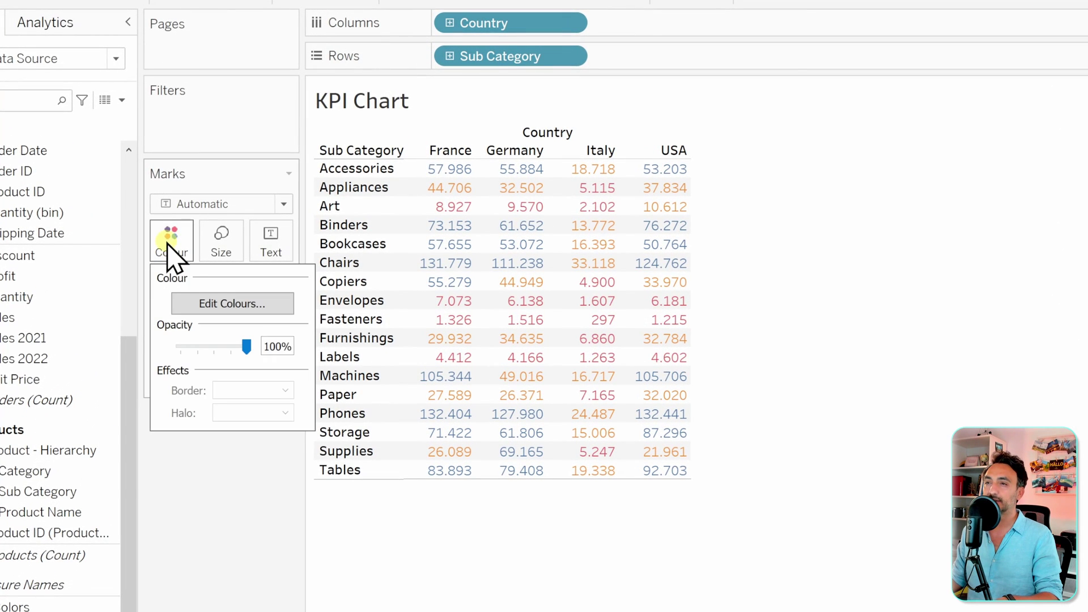
left_click(205, 311)
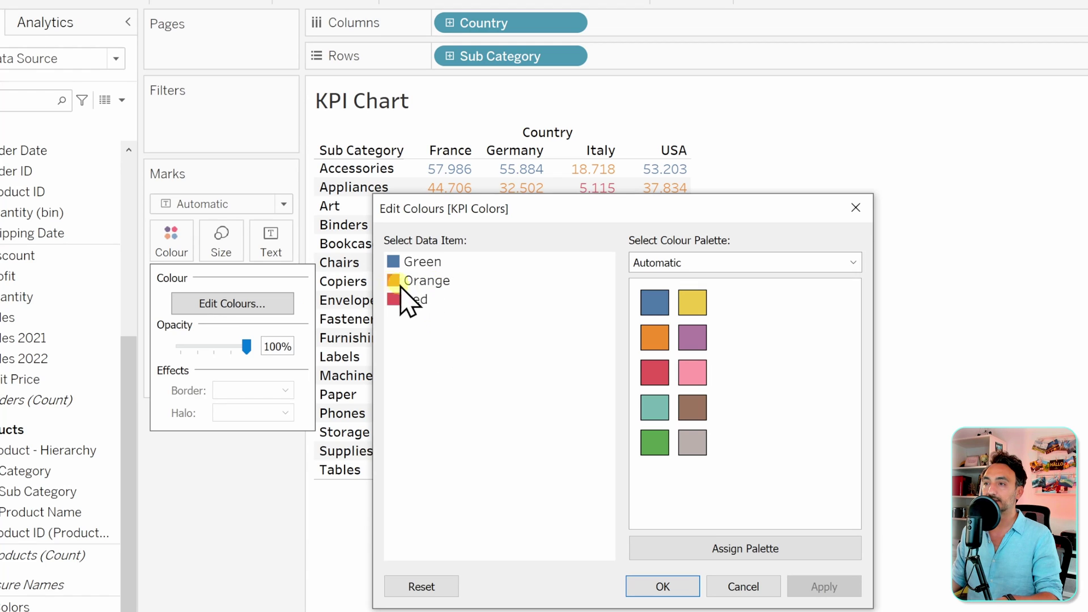
left_click(424, 262)
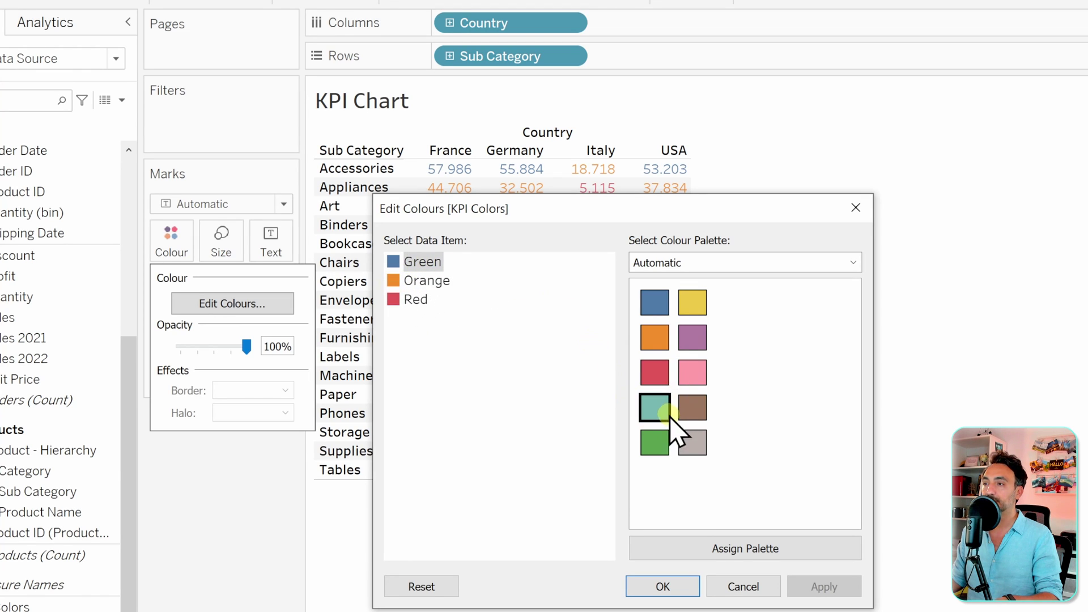
left_click(657, 445)
left_click(823, 586)
left_click(663, 587)
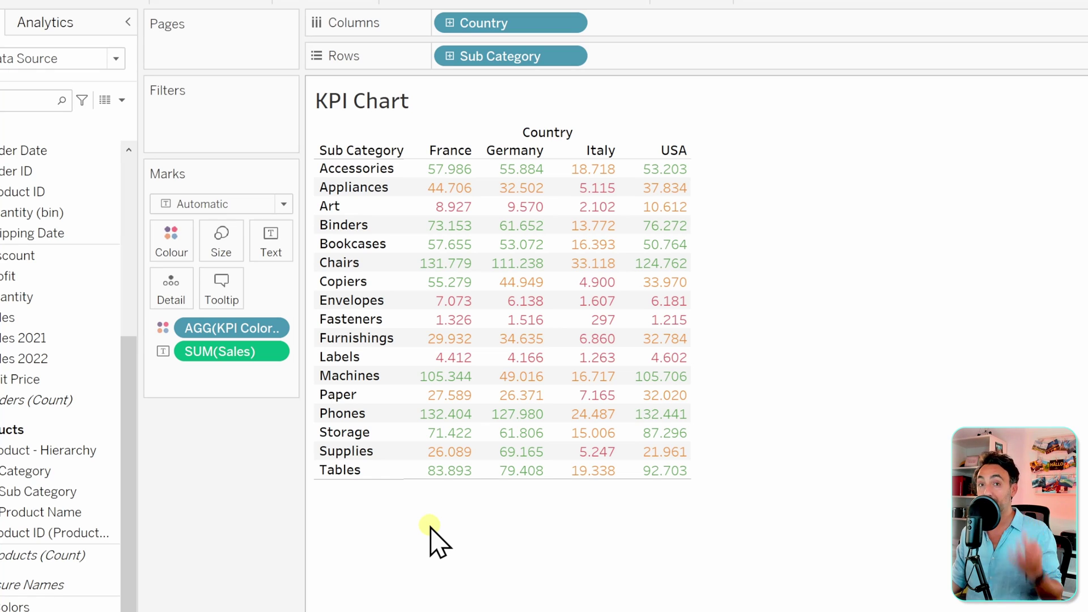
Change the mark type to Shape and move SUM(Sales) from the label to the detail
left_click(196, 204)
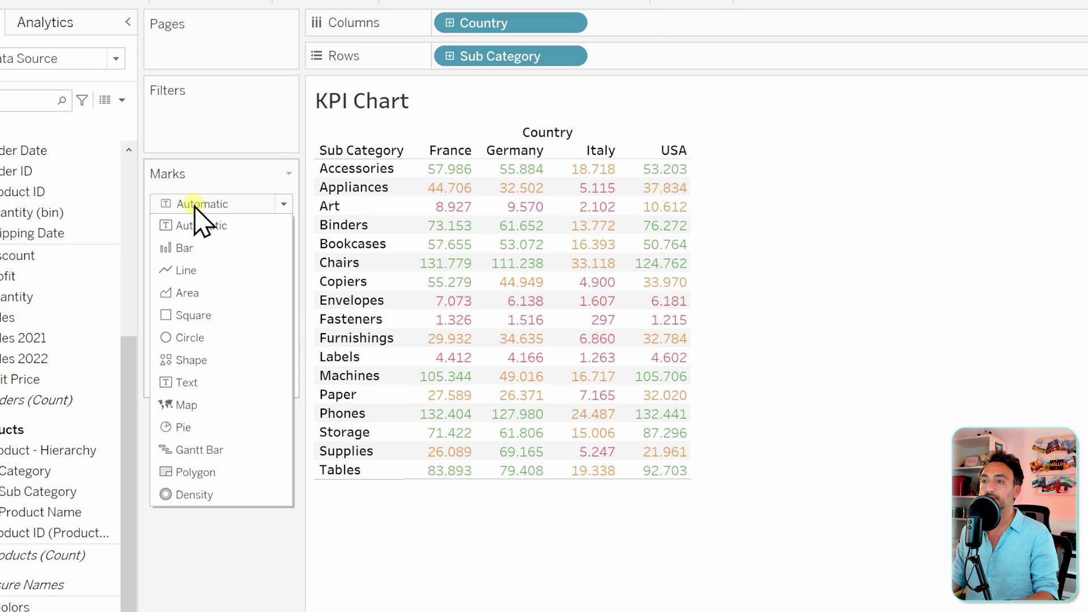
left_click(227, 359)
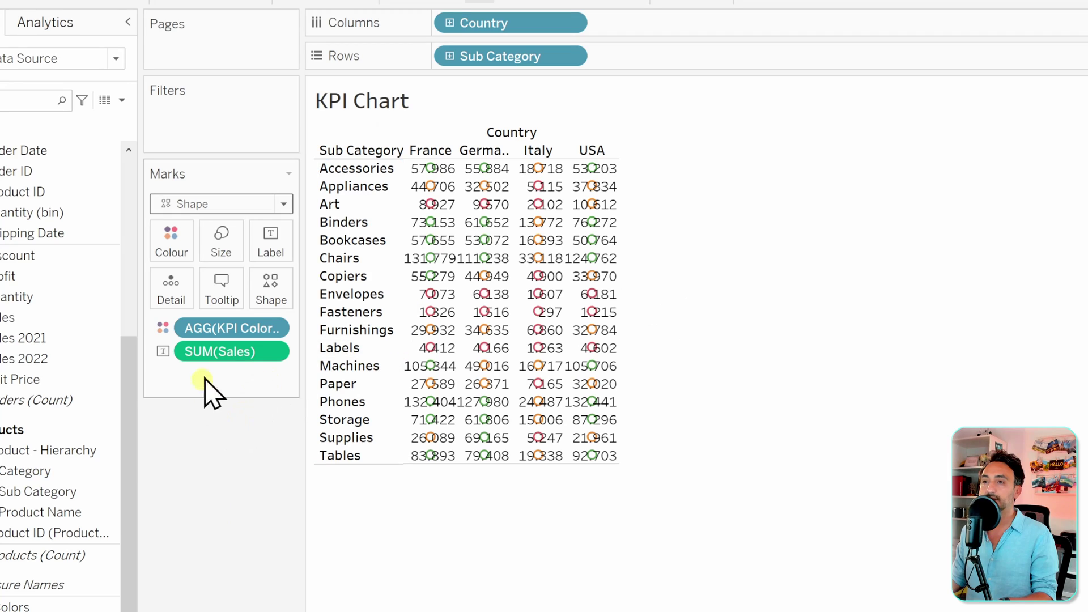
left_click_drag(218, 368, 170, 286)
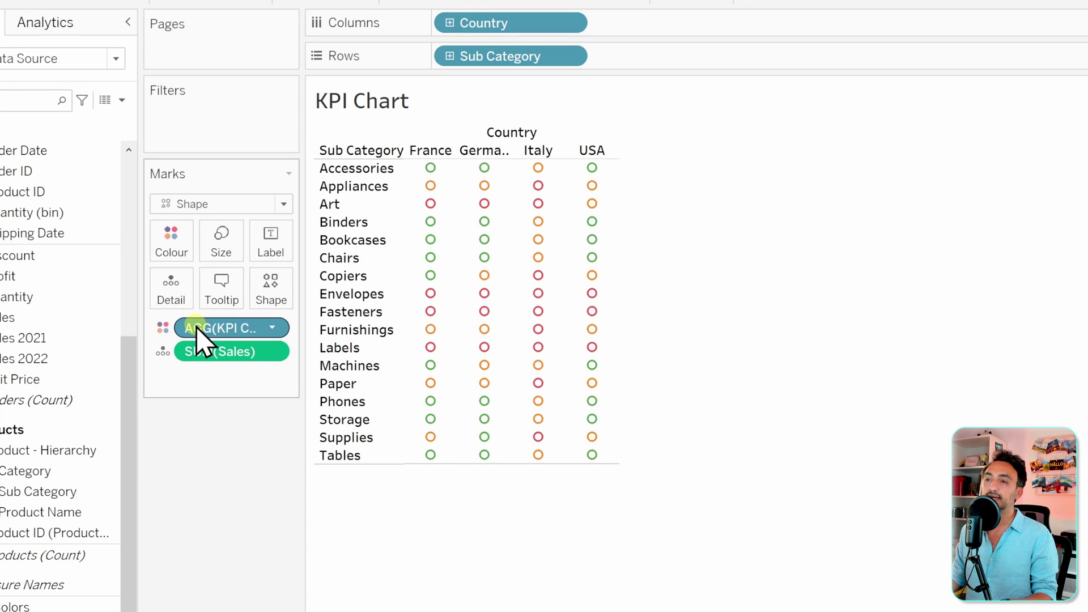
Switch KPI Colors from controlling the marks' colour to controlling their shape
left_click_drag(197, 329, 279, 299)
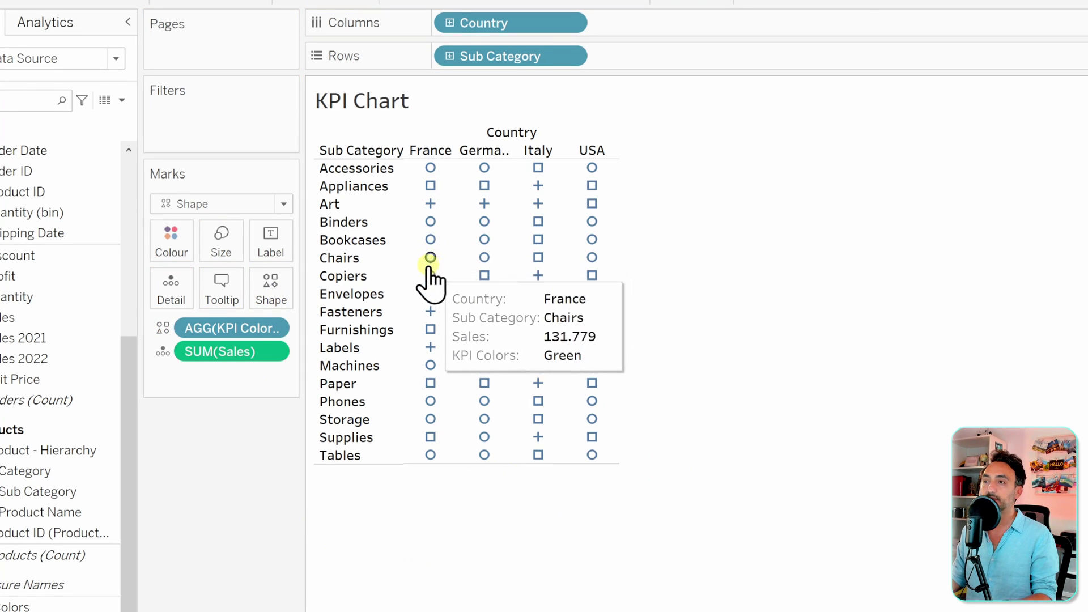
mouse_move(428, 269)
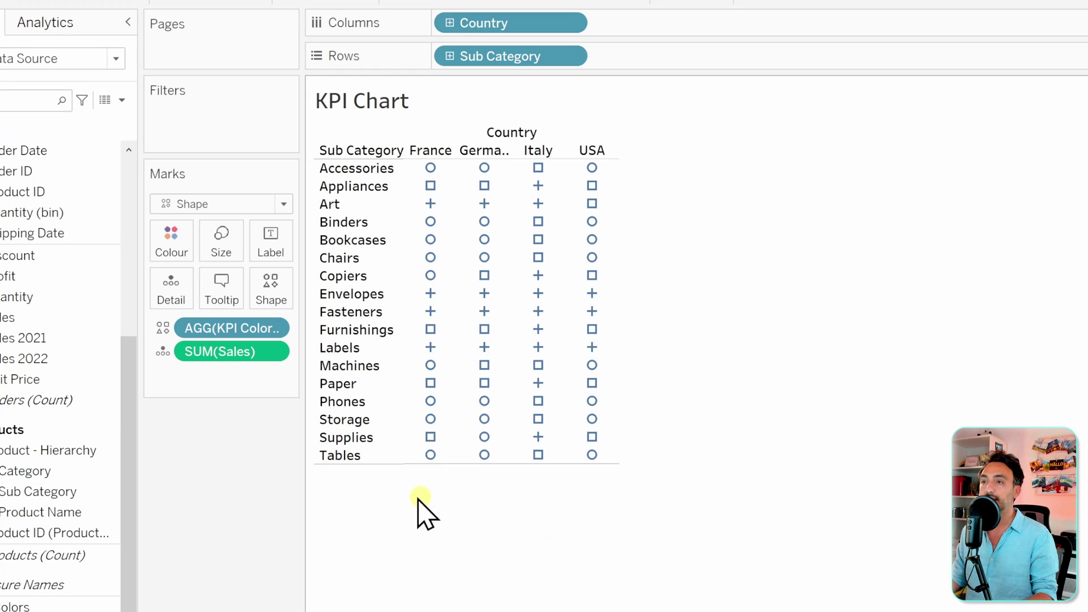
mouse_move(411, 290)
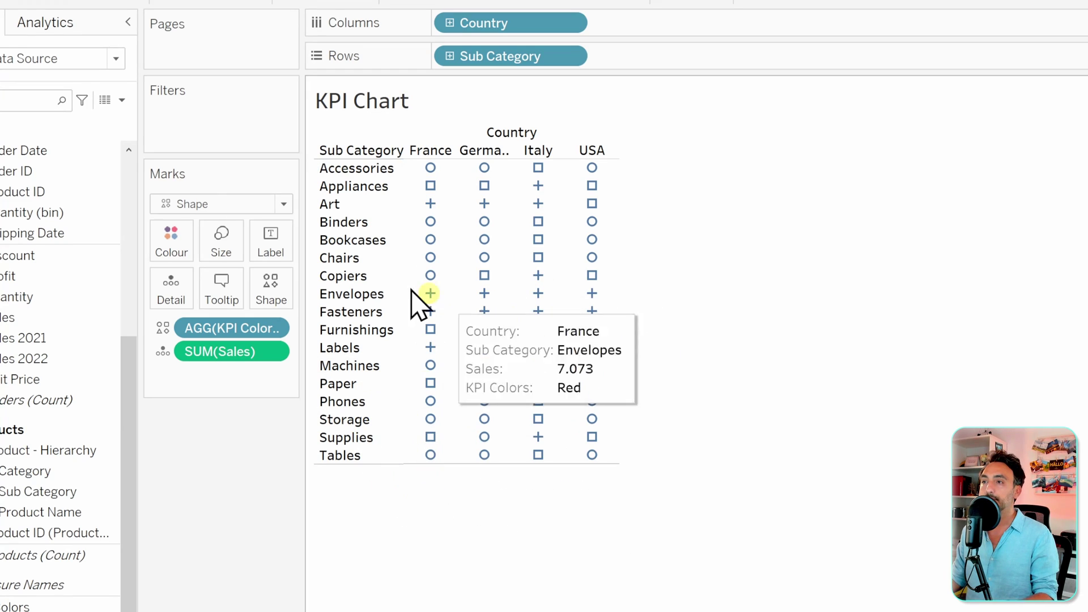
From the KPI shape palette, assign the green check mark to Green, the yellow exclamation mark to Orange and the red diamond to Red
left_click(278, 298)
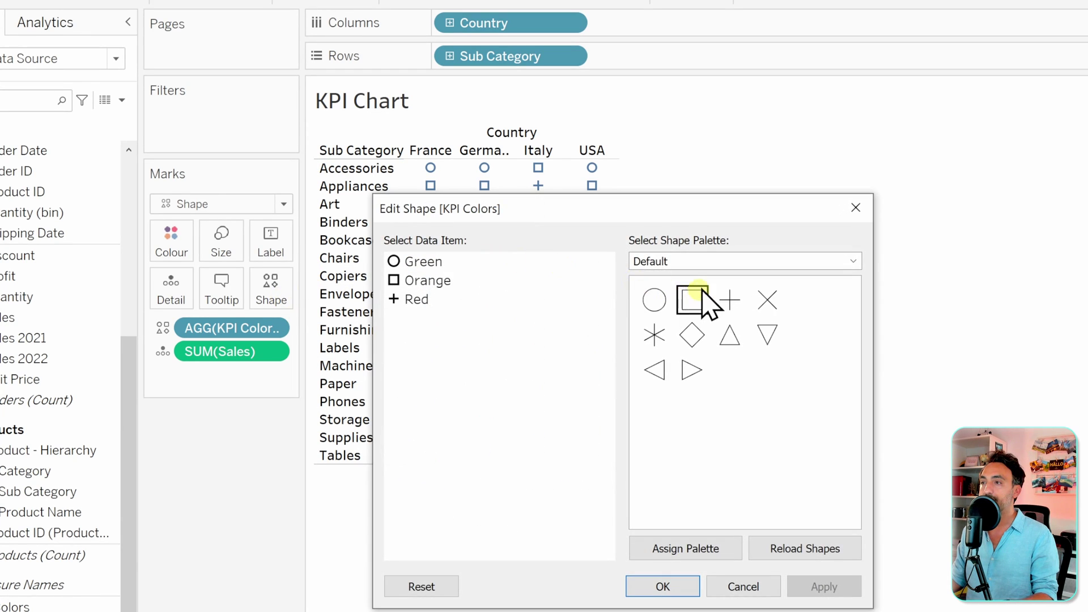
left_click(697, 261)
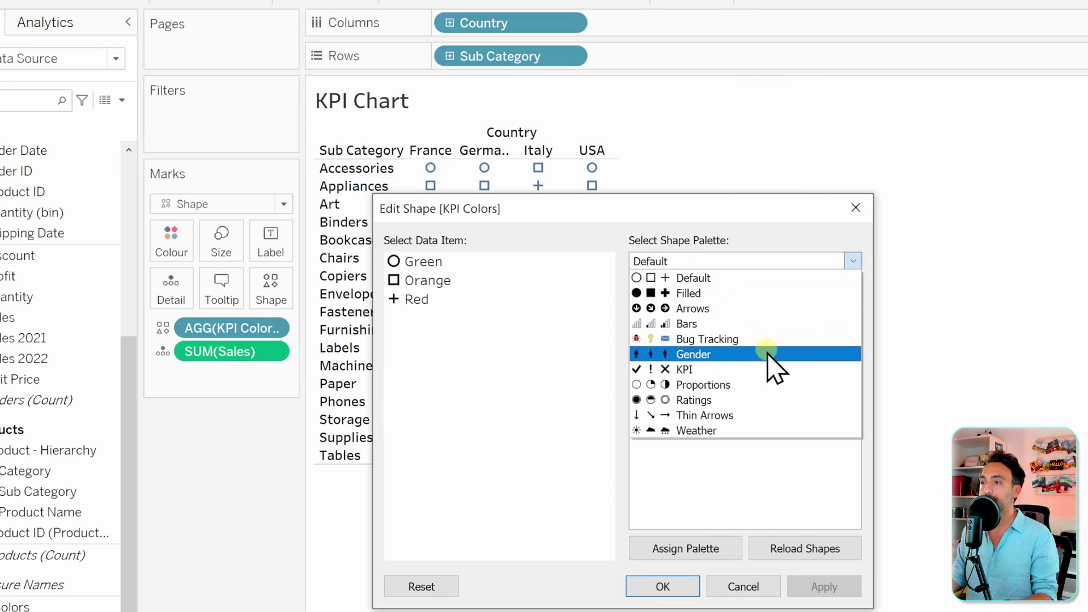
left_click(755, 371)
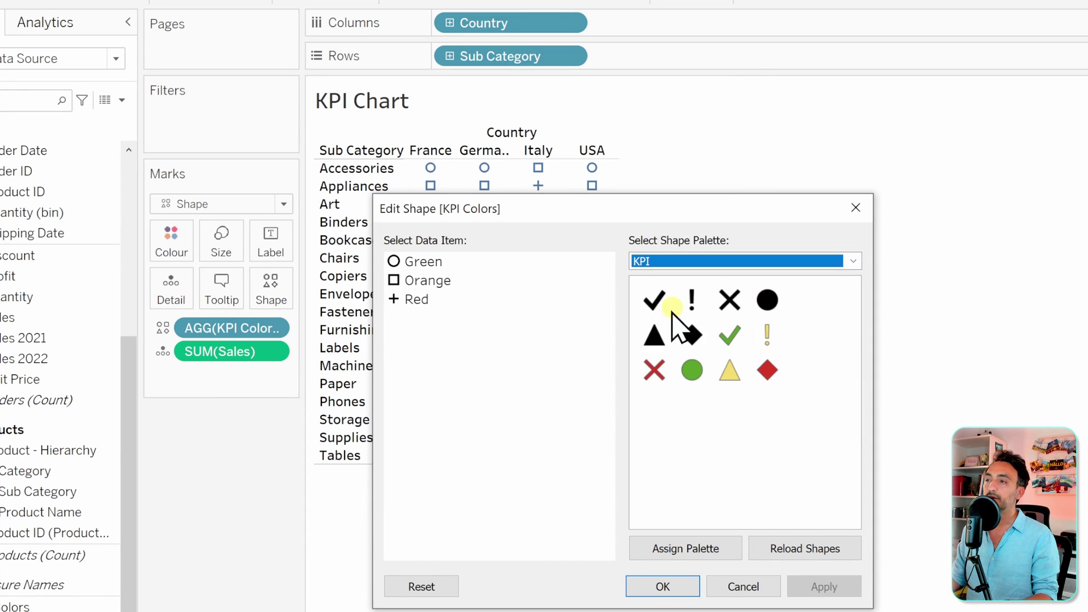
left_click(422, 262)
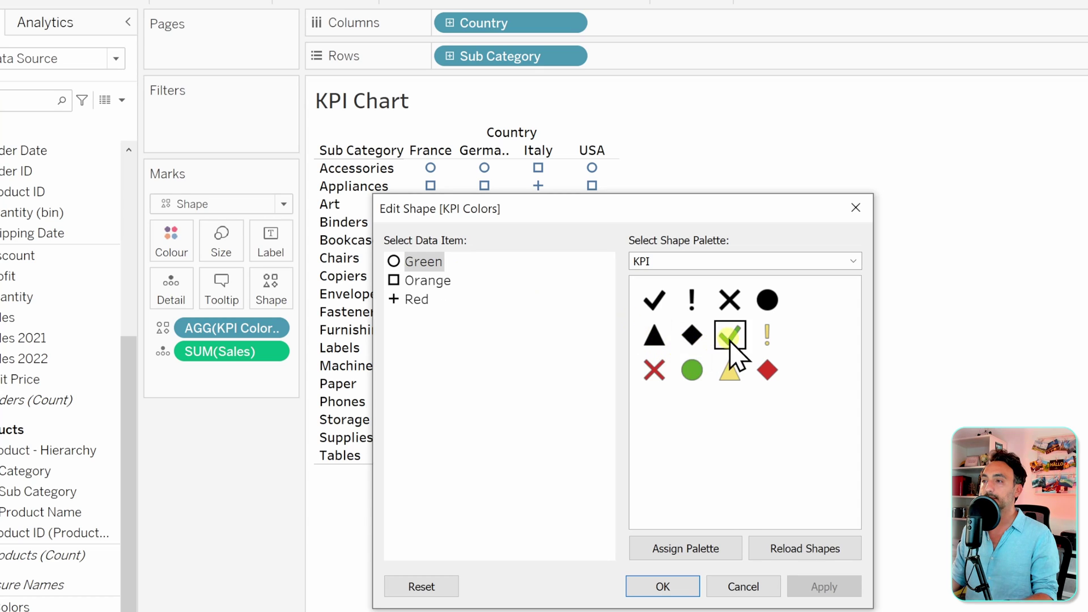
left_click(730, 335)
left_click(429, 281)
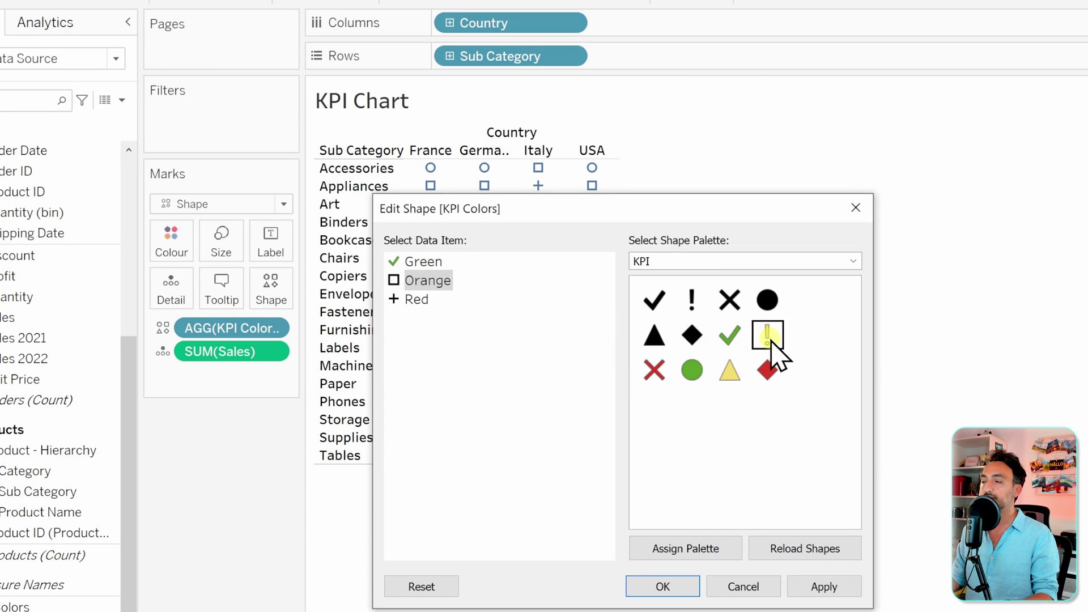
left_click(768, 335)
left_click(416, 299)
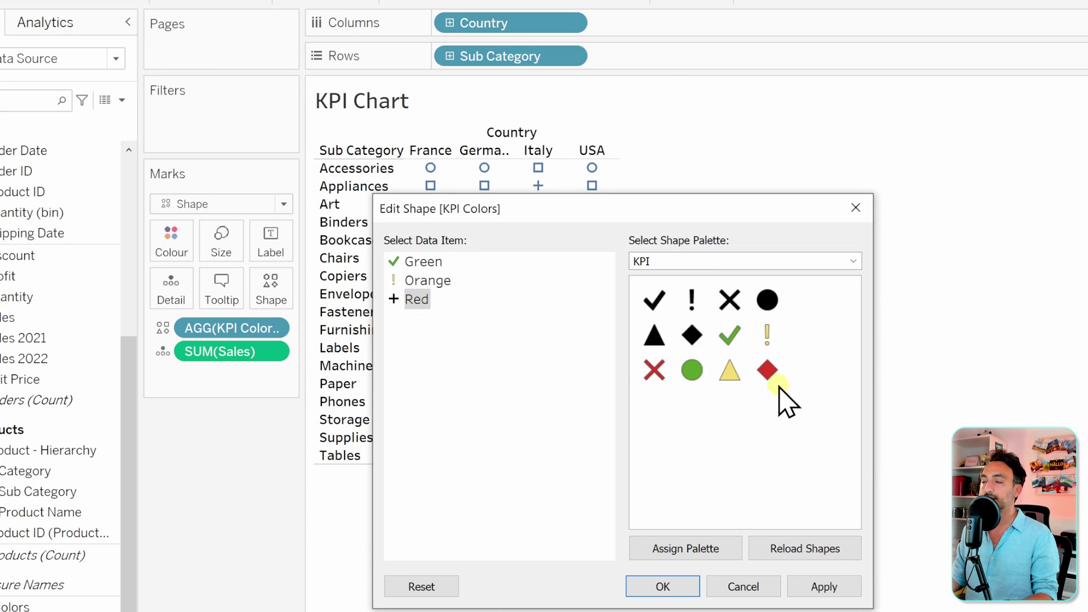
left_click(767, 370)
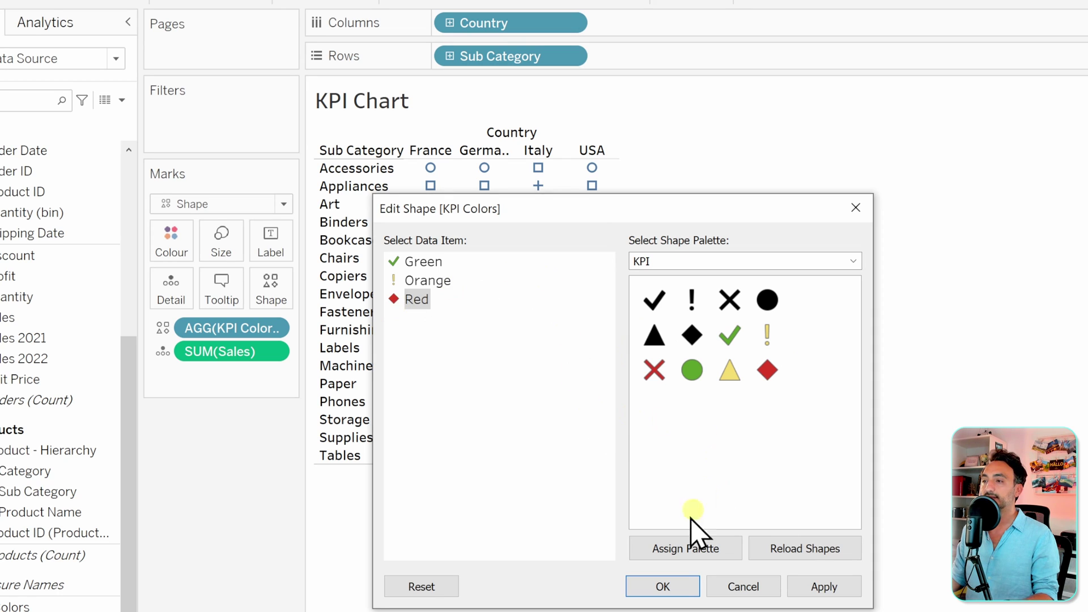
left_click(661, 586)
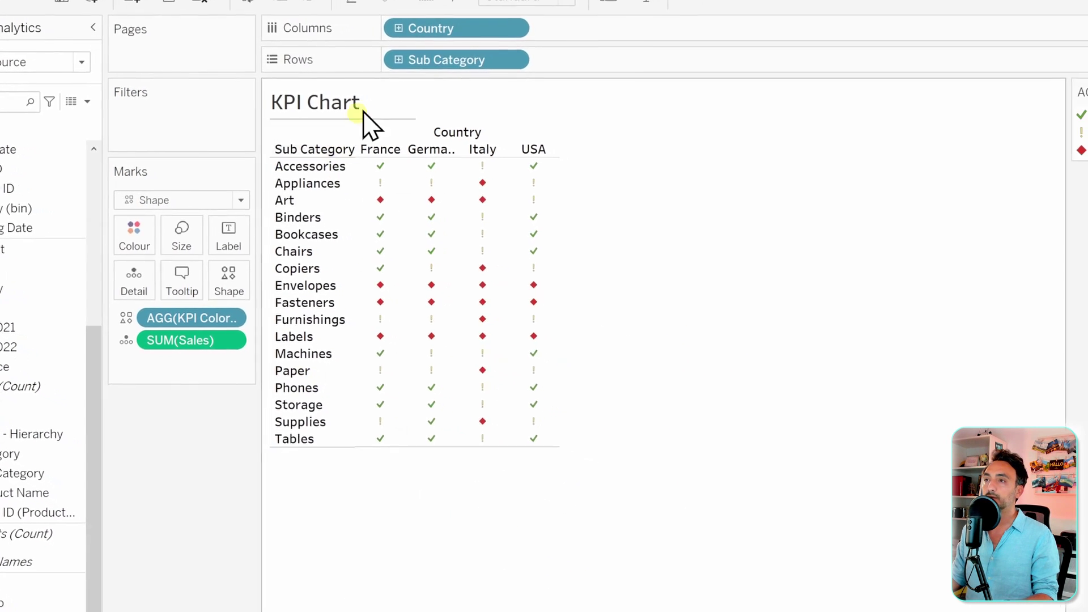
Fit the KPI chart to Entire View and enlarge the shape marks
left_click(463, 8)
left_click(462, 65)
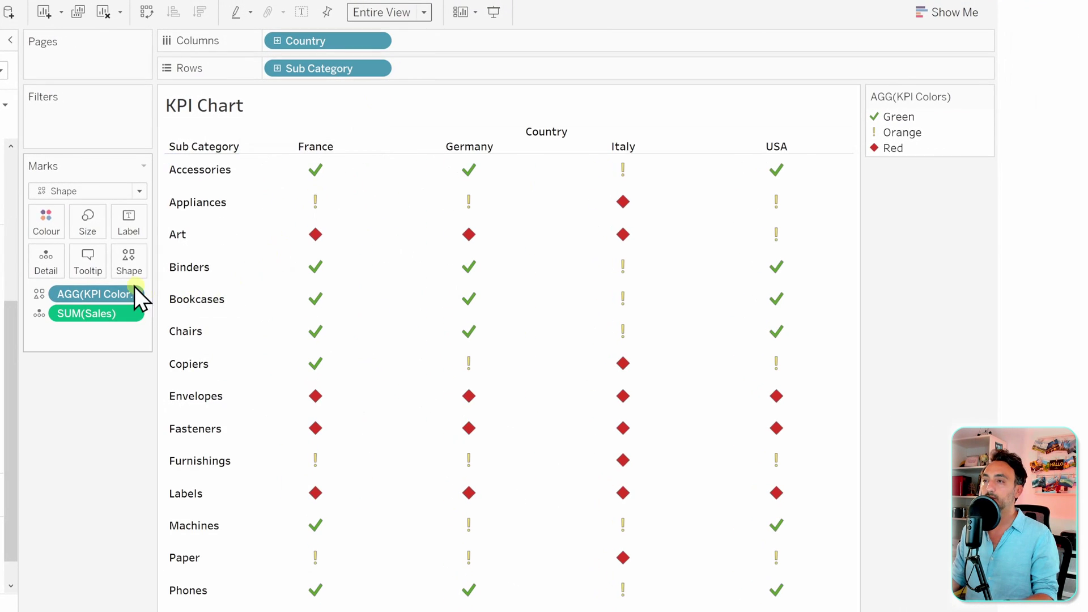
left_click(85, 219)
left_click_drag(124, 260, 128, 261)
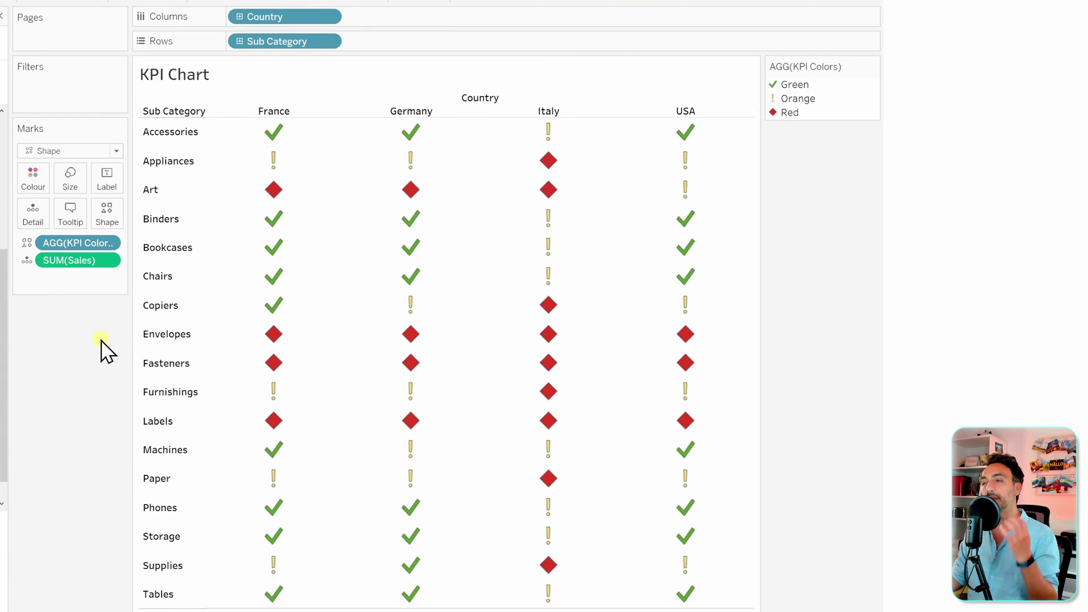
mouse_move(399, 340)
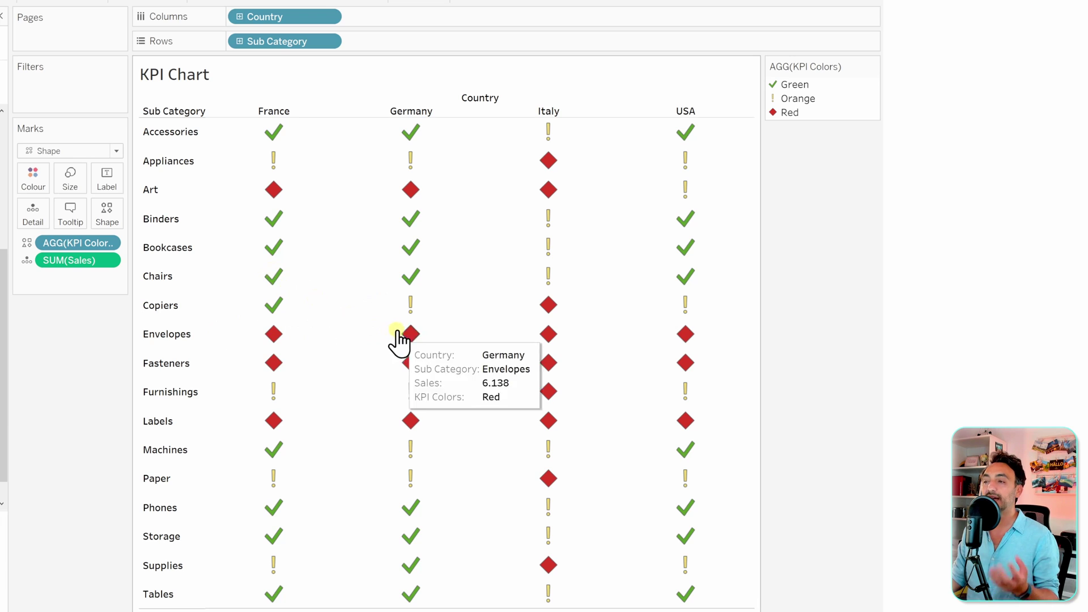
mouse_move(548, 351)
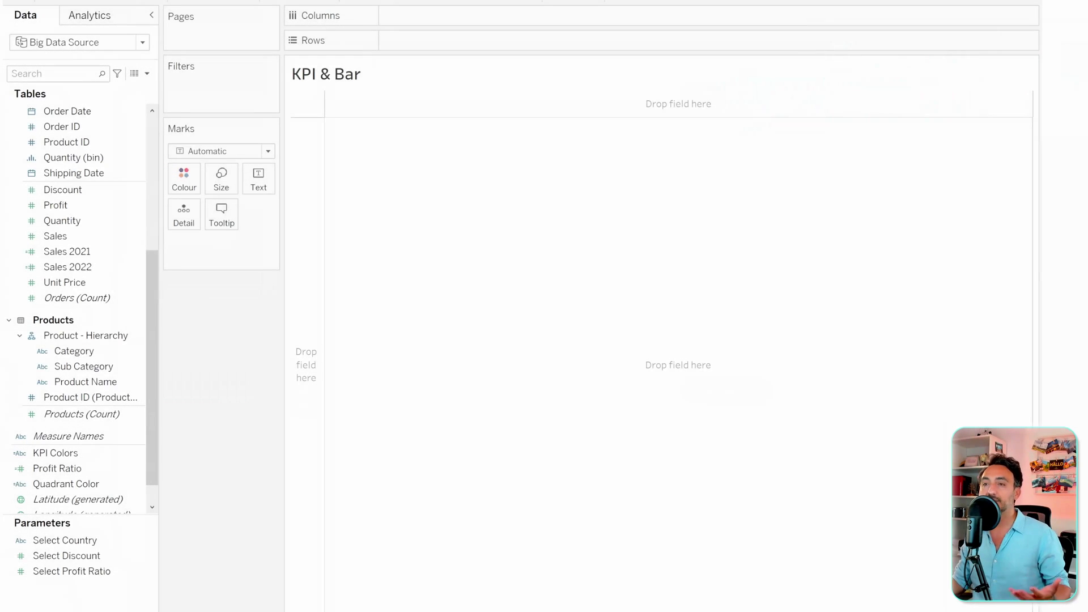
On the KPI & Bar sheet, build a bar chart with Sub Category in rows and Sales 2022 in columns, using the Bar mark type
left_click(124, 368)
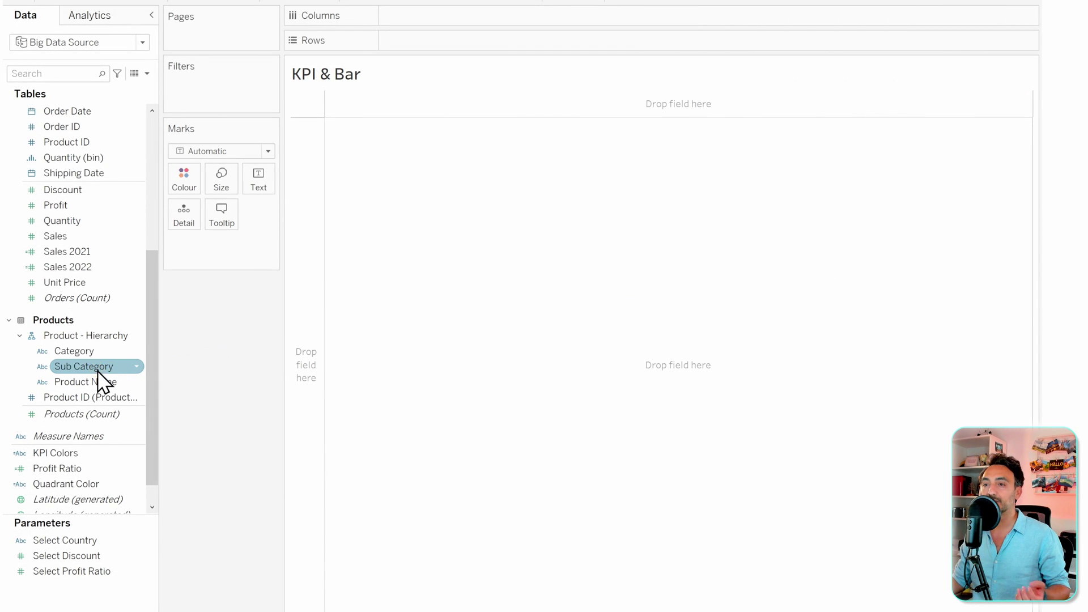
left_click_drag(98, 373, 434, 45)
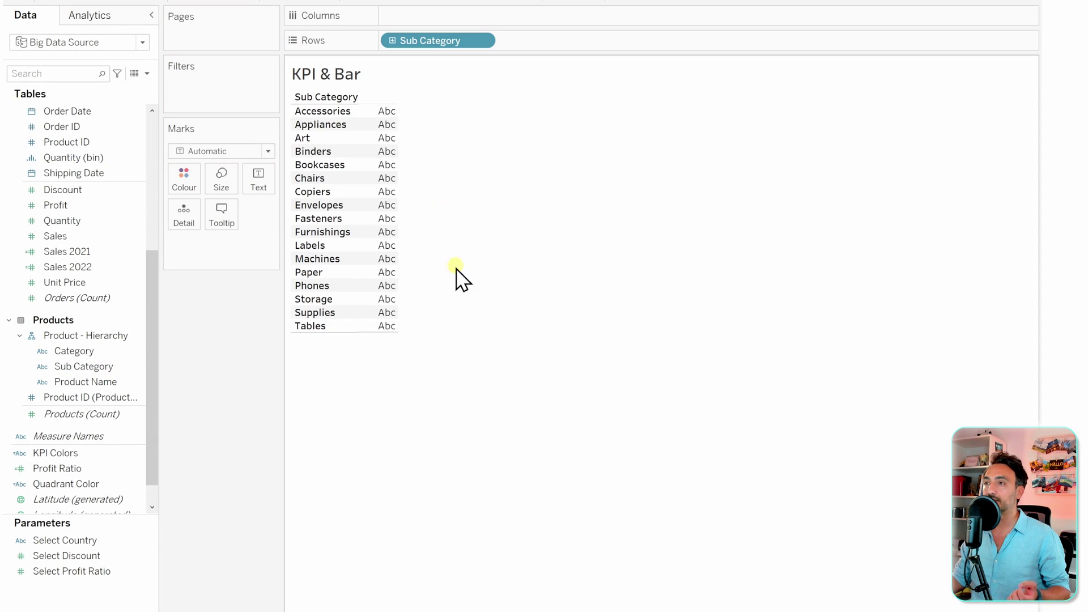
left_click(75, 268)
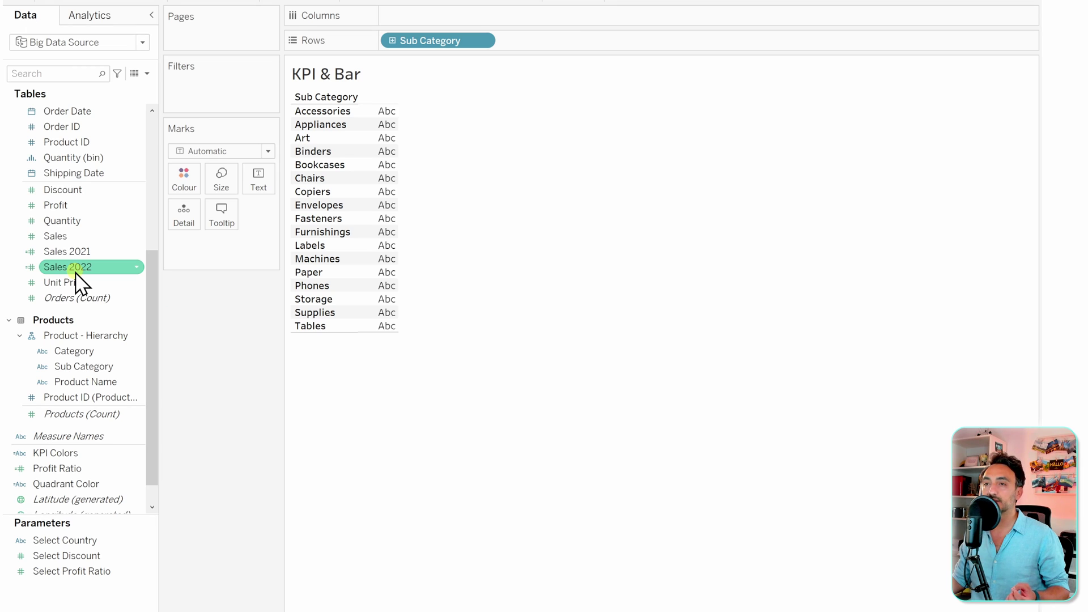
left_click_drag(72, 271, 423, 20)
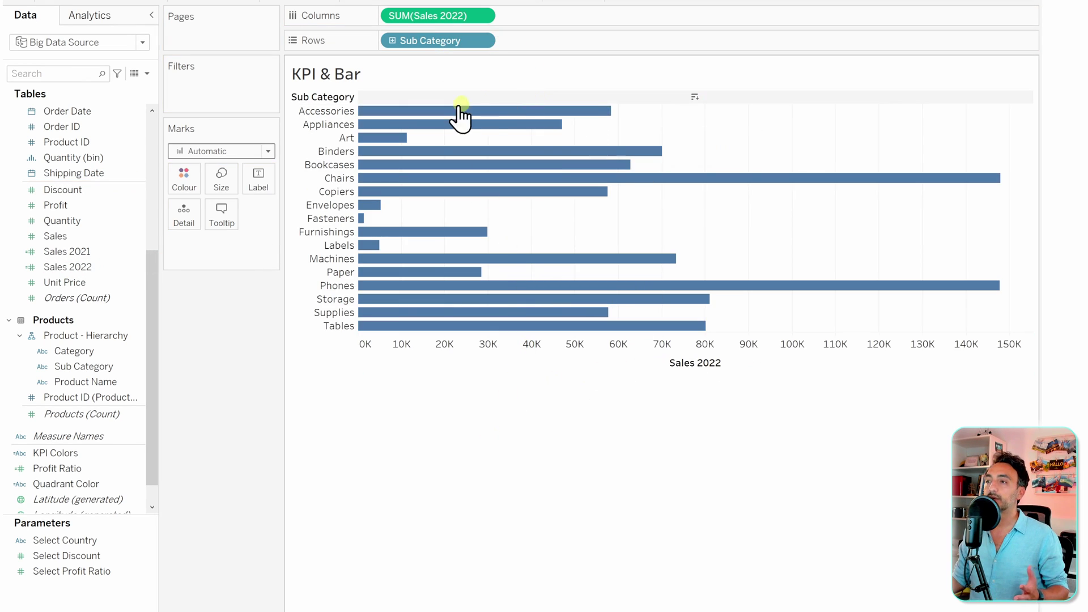
left_click(221, 151)
left_click(222, 182)
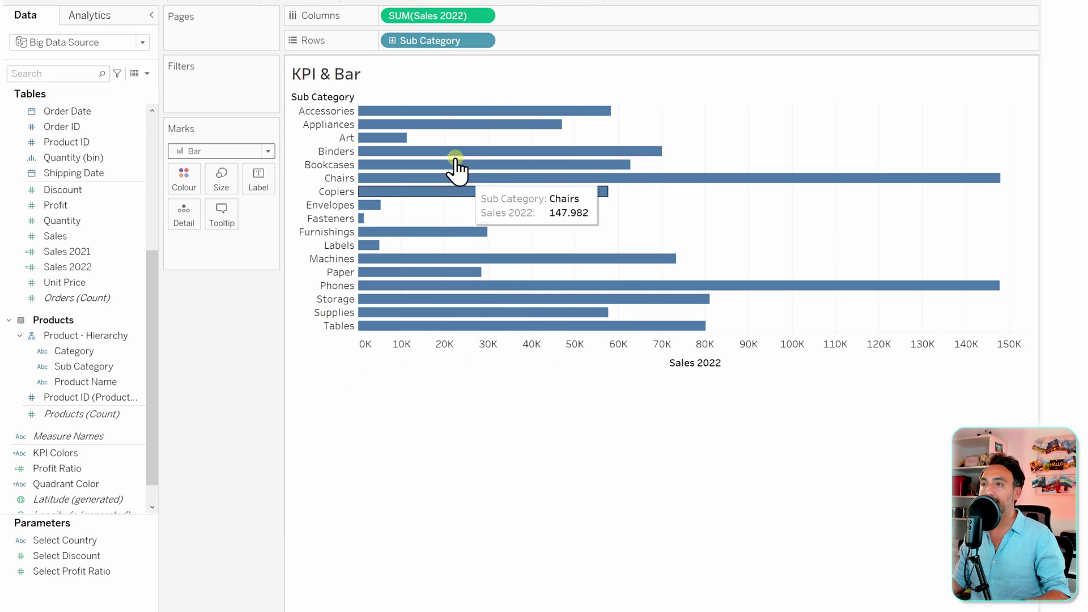
Colour the bars by SUM(Sales 2022), keeping it in columns, and add Sales 2021 to the marks' detail
mouse_move(426, 18)
left_mouse_down()
mouse_move(518, 139)
mouse_move(340, 183)
mouse_move(186, 184)
left_mouse_up()
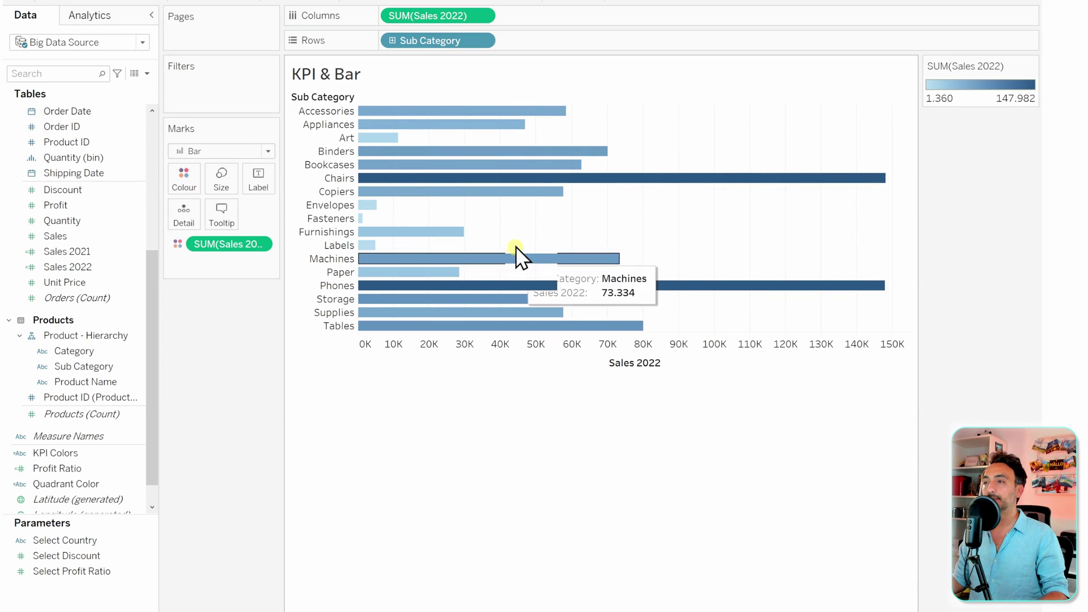
left_click(85, 253)
left_click_drag(80, 264, 182, 217)
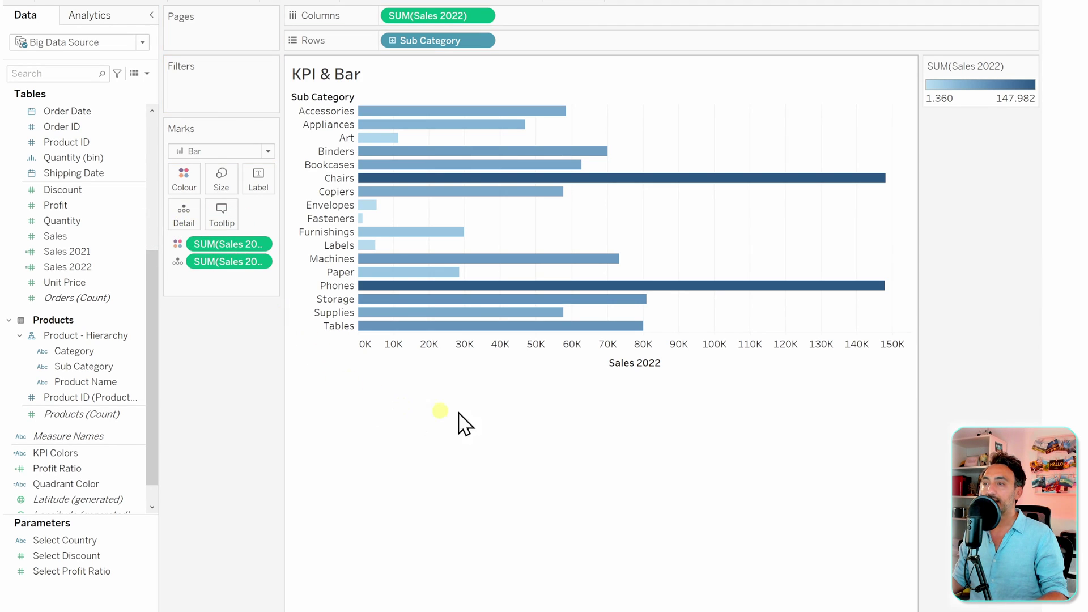
Add a reference line to the Sales 2022 axis, scoped per cell, using the average of SUM(Sales 2021) with no label
right_click(597, 357)
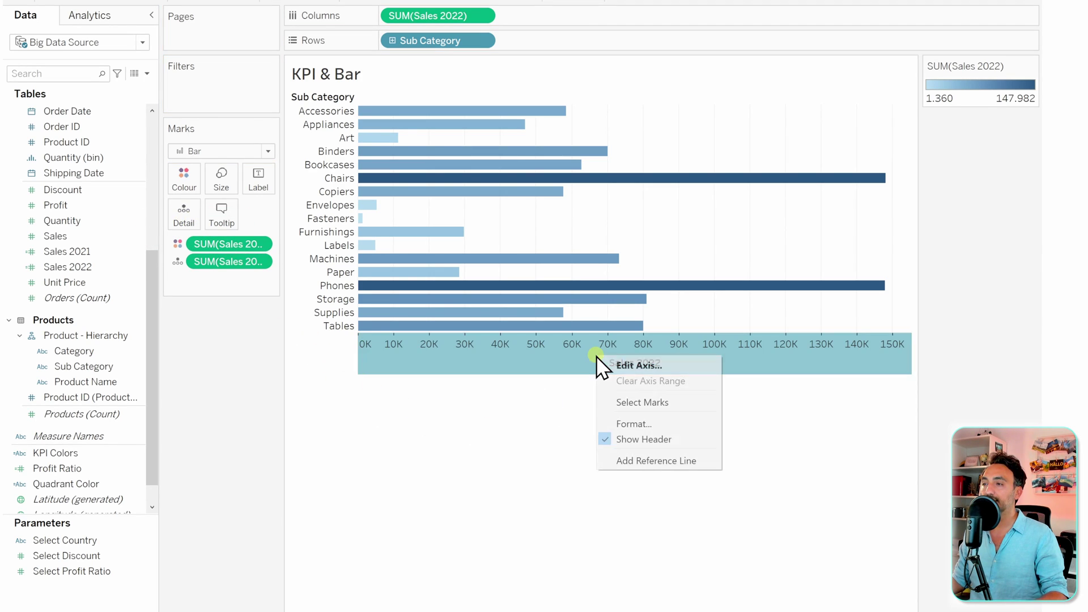
left_click(665, 462)
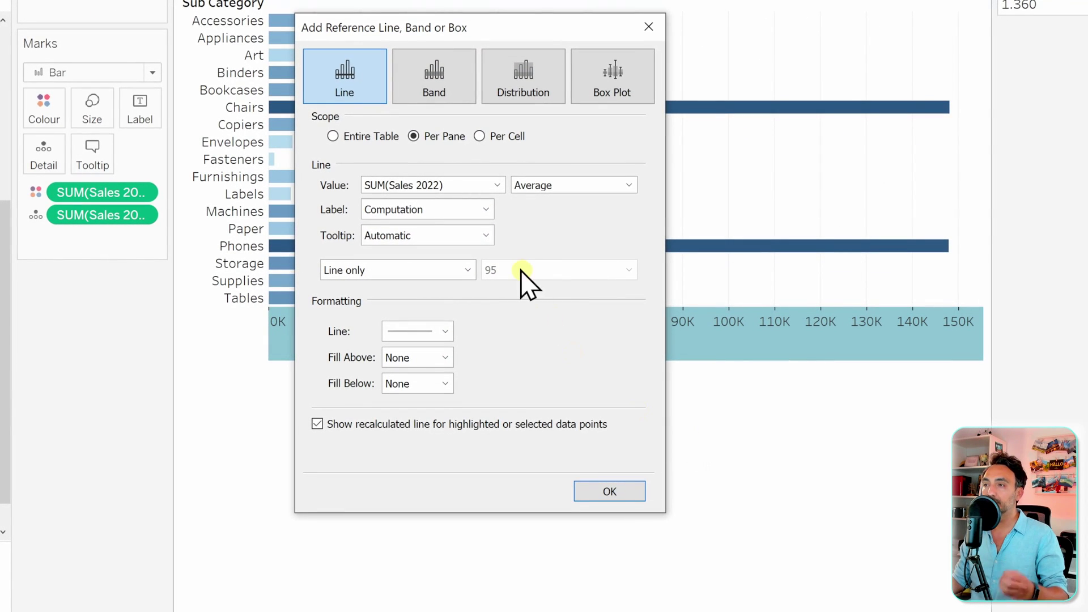
left_click(479, 136)
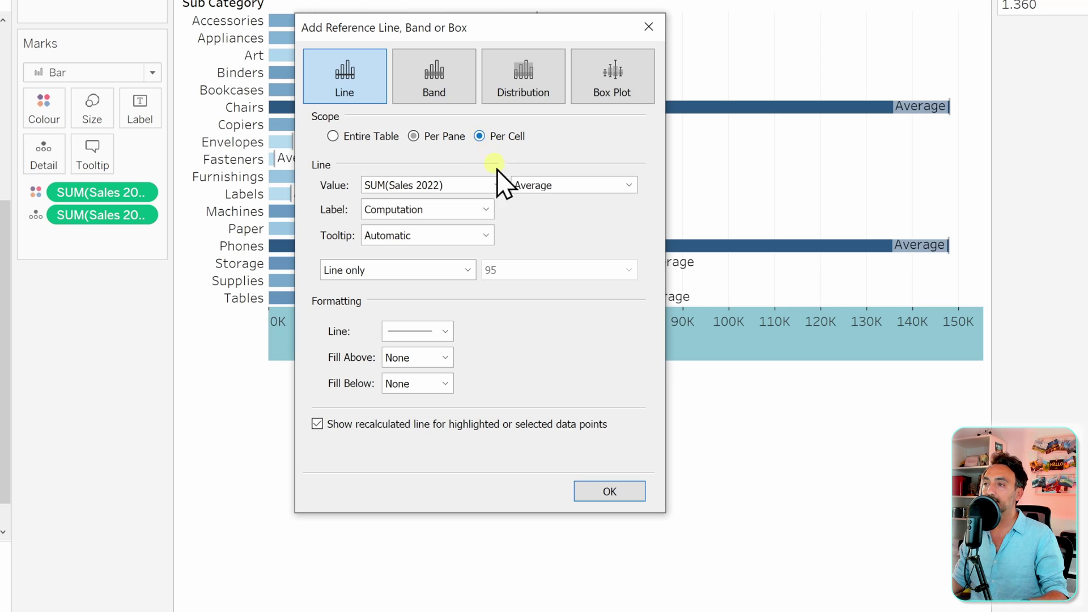
left_click(461, 186)
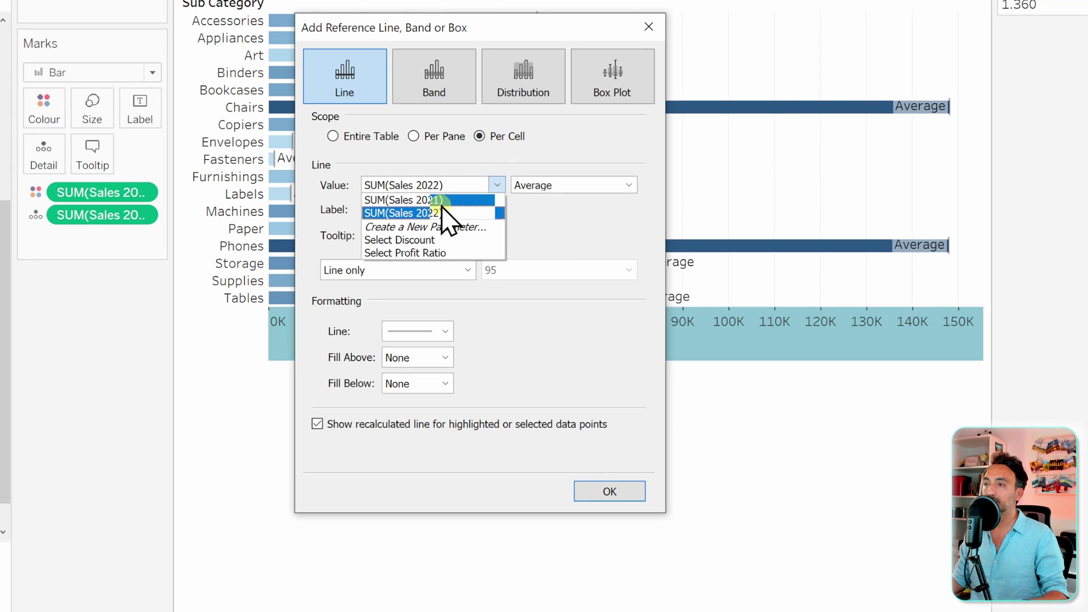
left_click(443, 200)
left_click(440, 210)
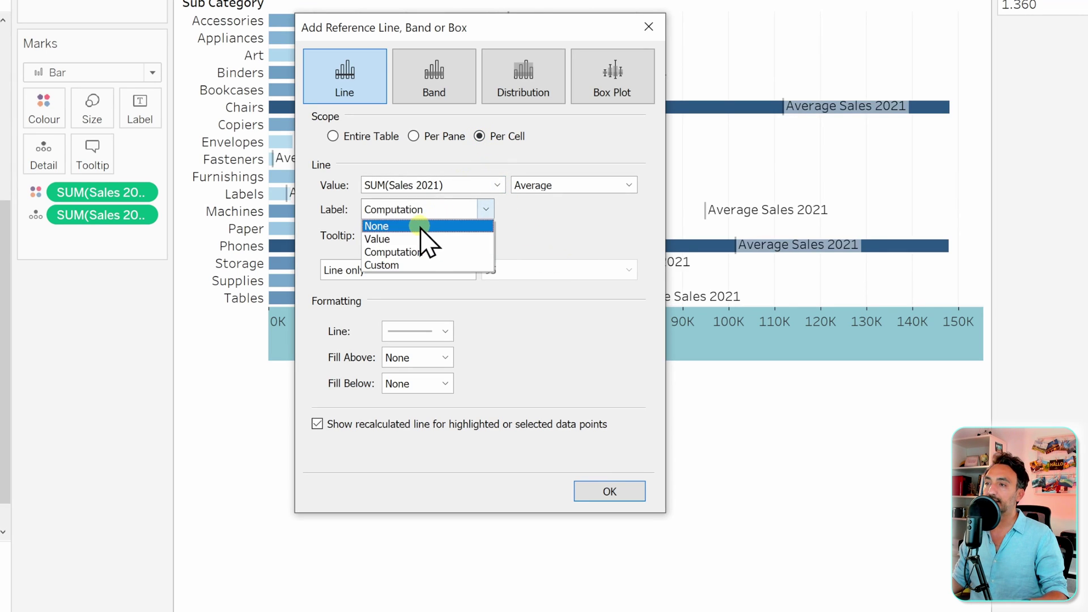
left_click(422, 226)
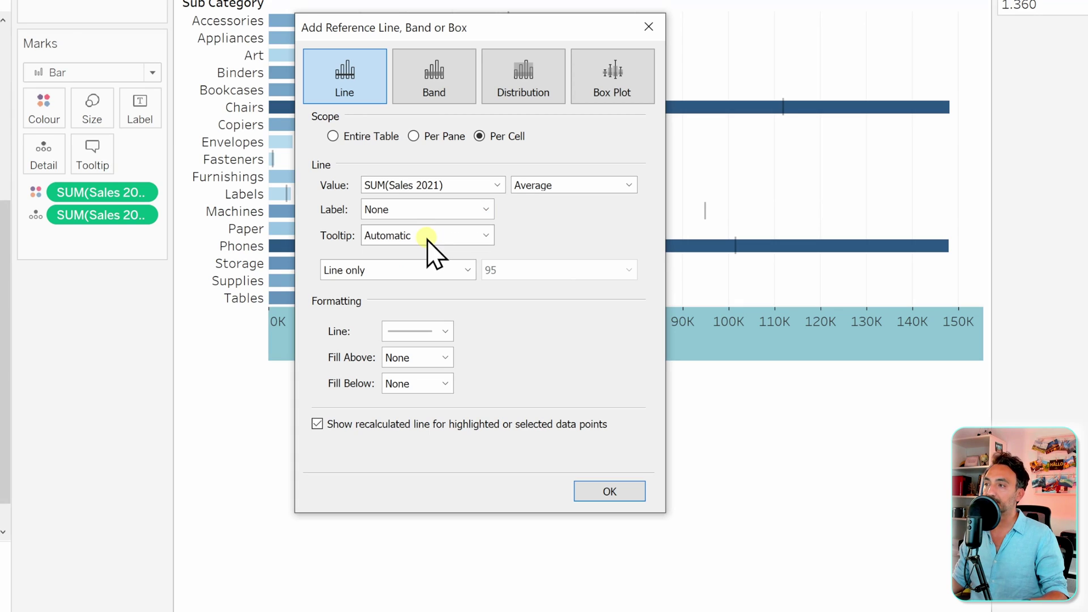
Format the reference line in orange with the second-thickest line weight and apply it to the chart
left_click(445, 331)
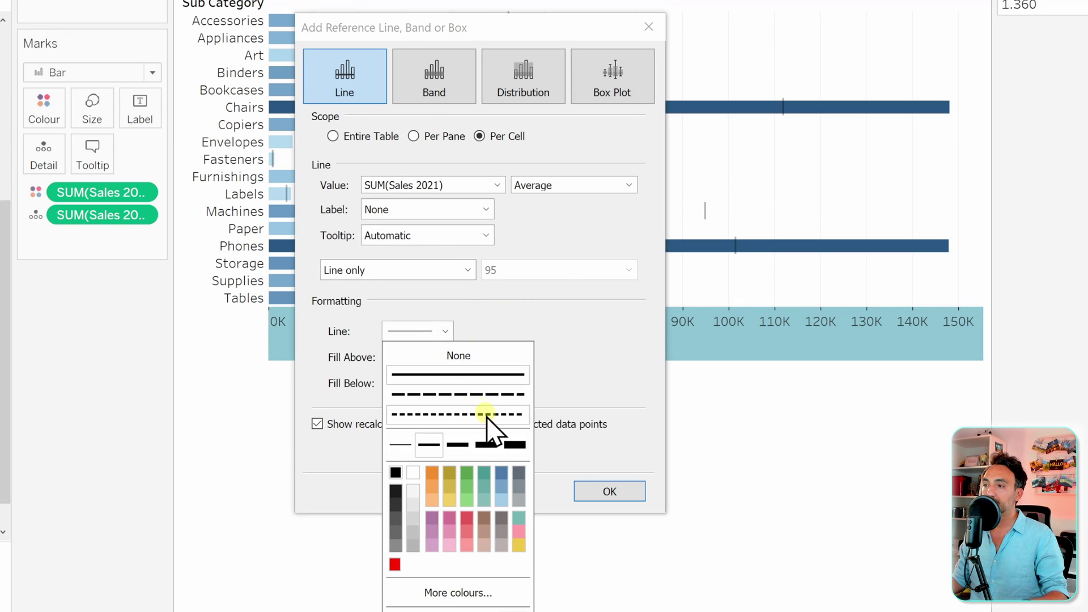
left_click(487, 446)
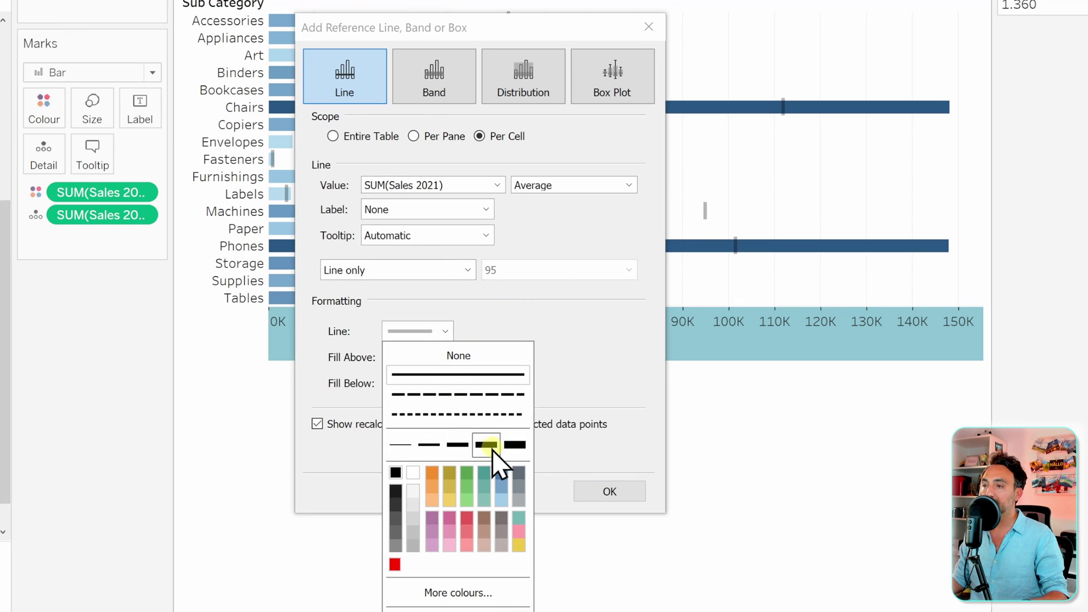
left_click_drag(423, 611, 490, 611)
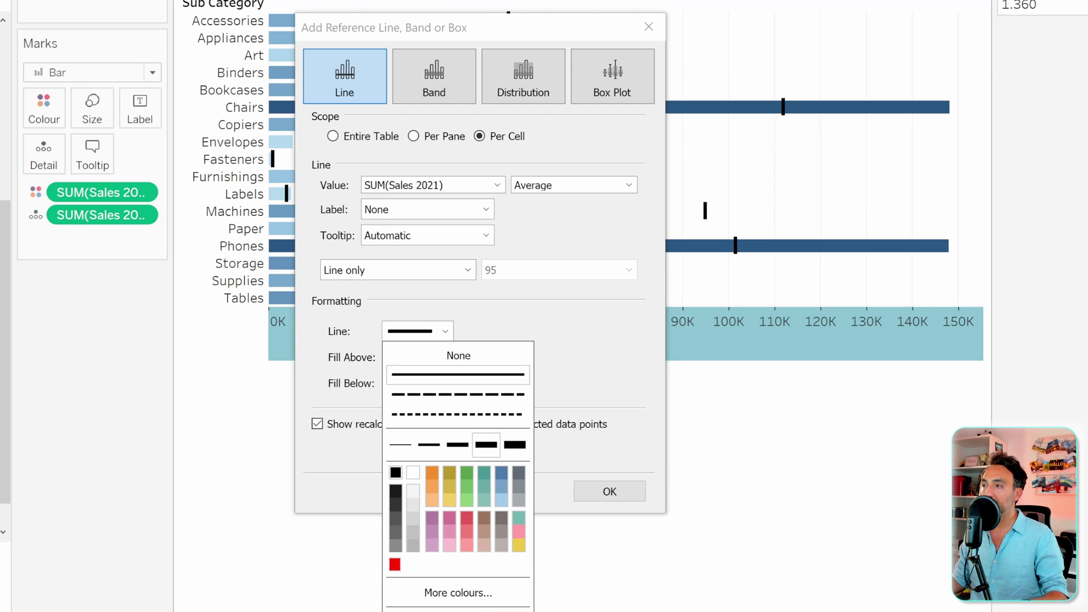
left_click(432, 474)
left_click(598, 494)
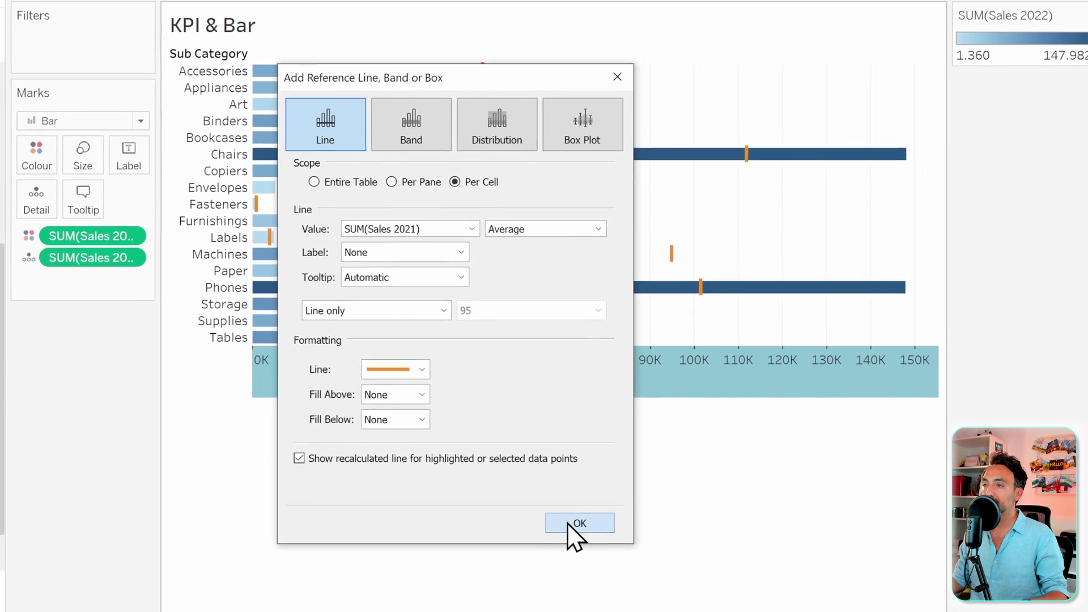
left_click(577, 522)
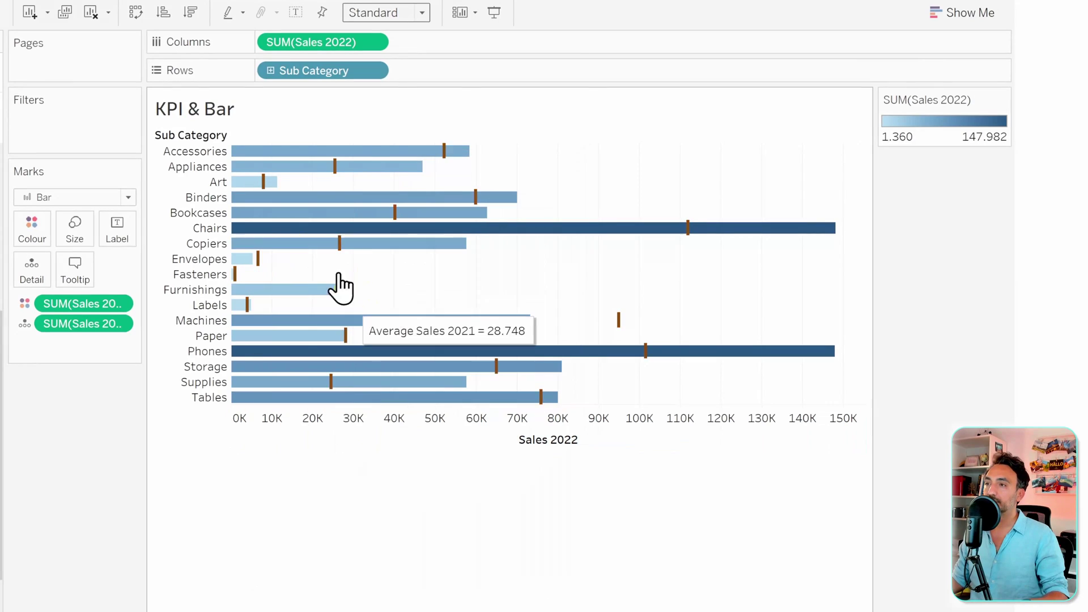
Fit the bar chart to Entire View
left_click(390, 16)
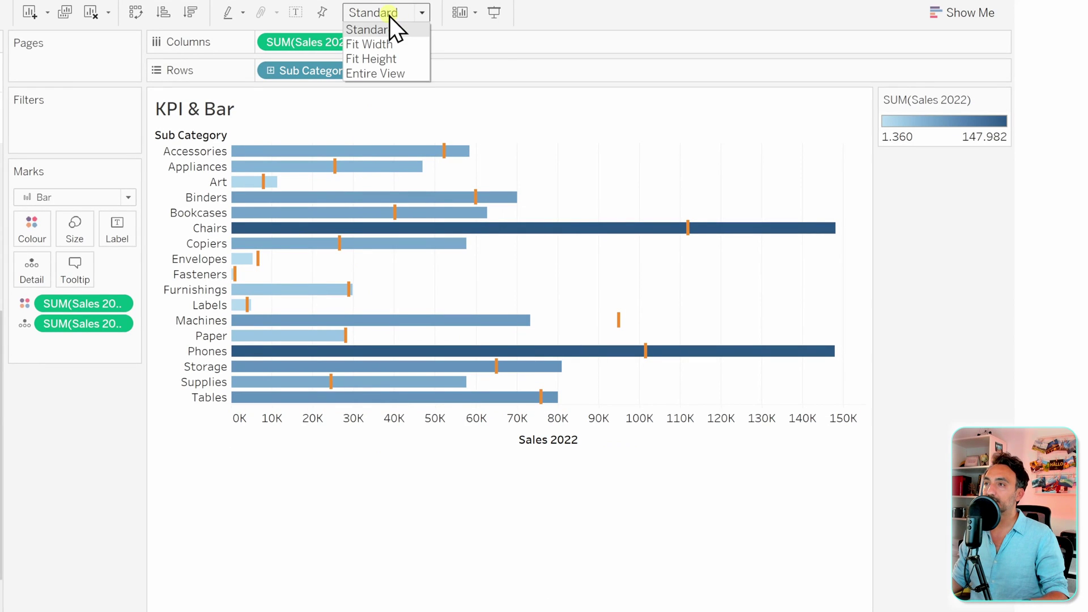
left_click(400, 73)
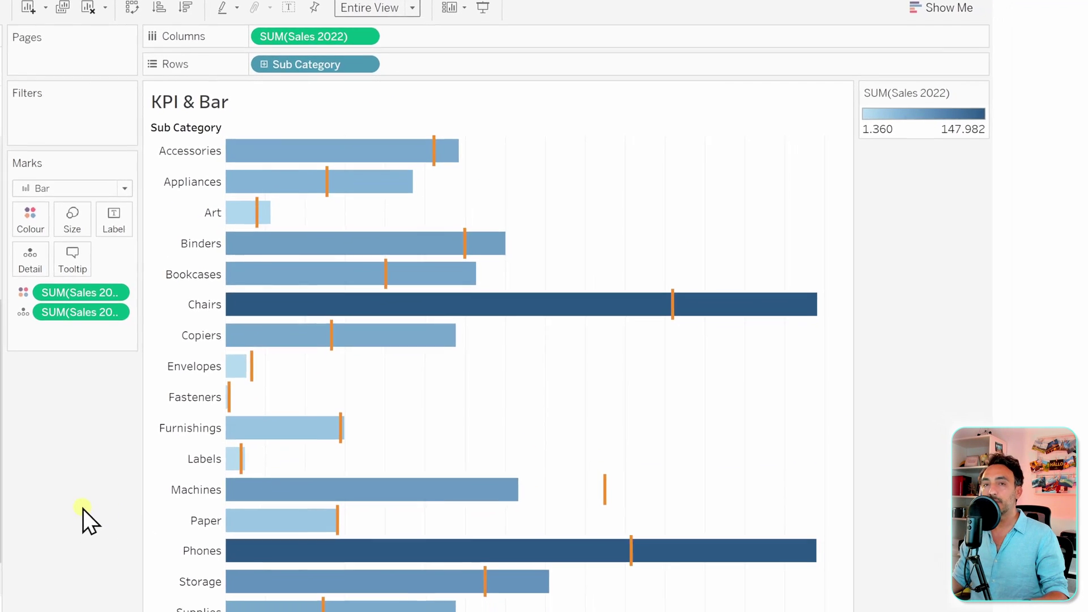
mouse_move(338, 358)
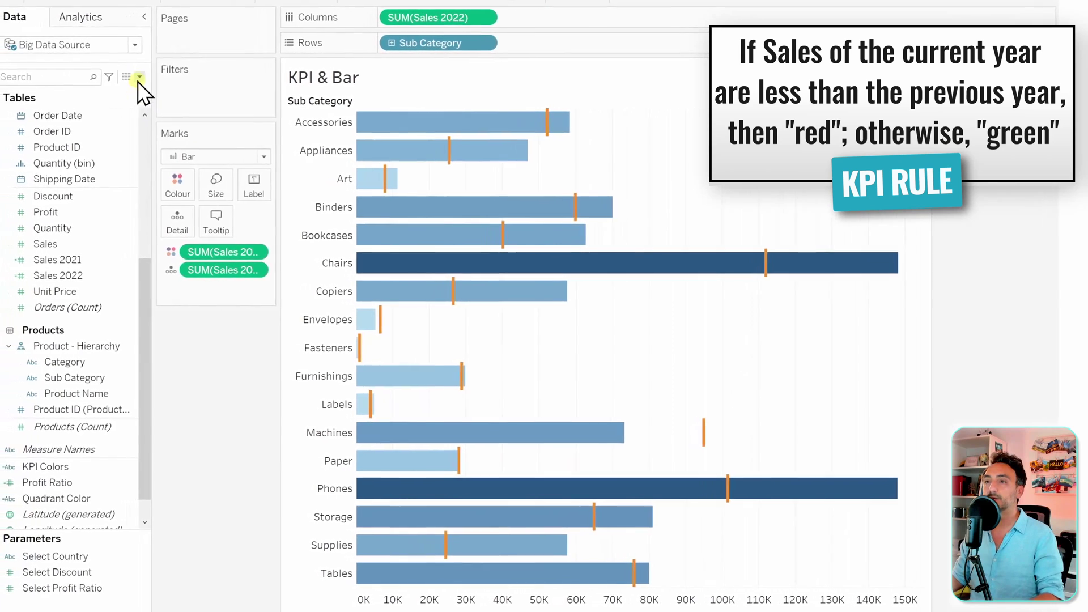
Create a new calculated field named KPI Colors of Two Years
left_click(150, 77)
left_click(132, 89)
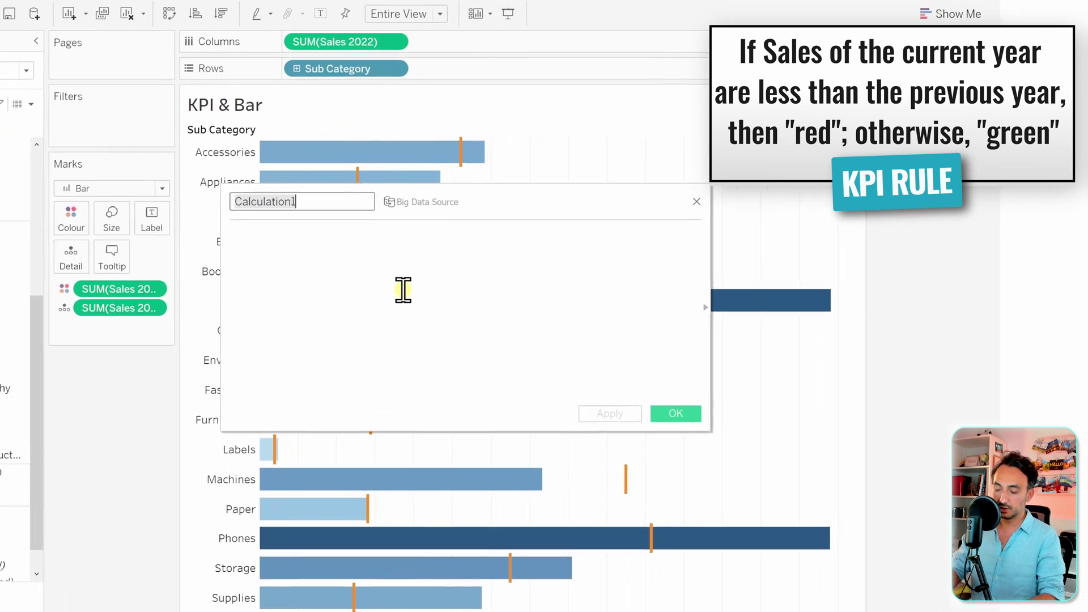
type("KPI")
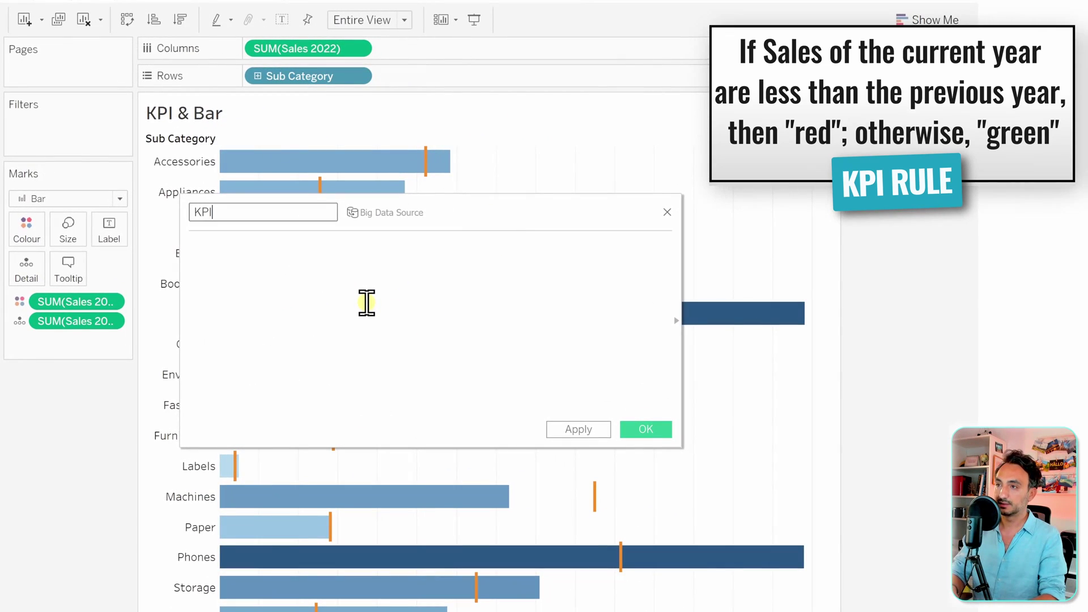
type(" Colors")
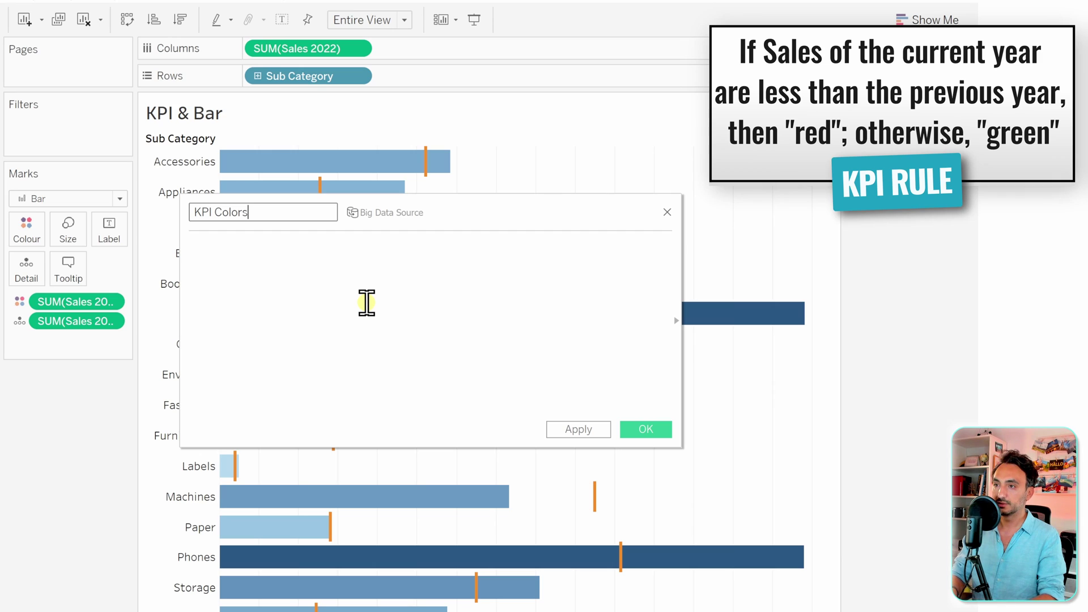
type(" of Two Years")
Enter the formula's condition as IF SUM([Sales 2022]) >= SUM([Sales 2021]) THEN "Green"
left_click(223, 270)
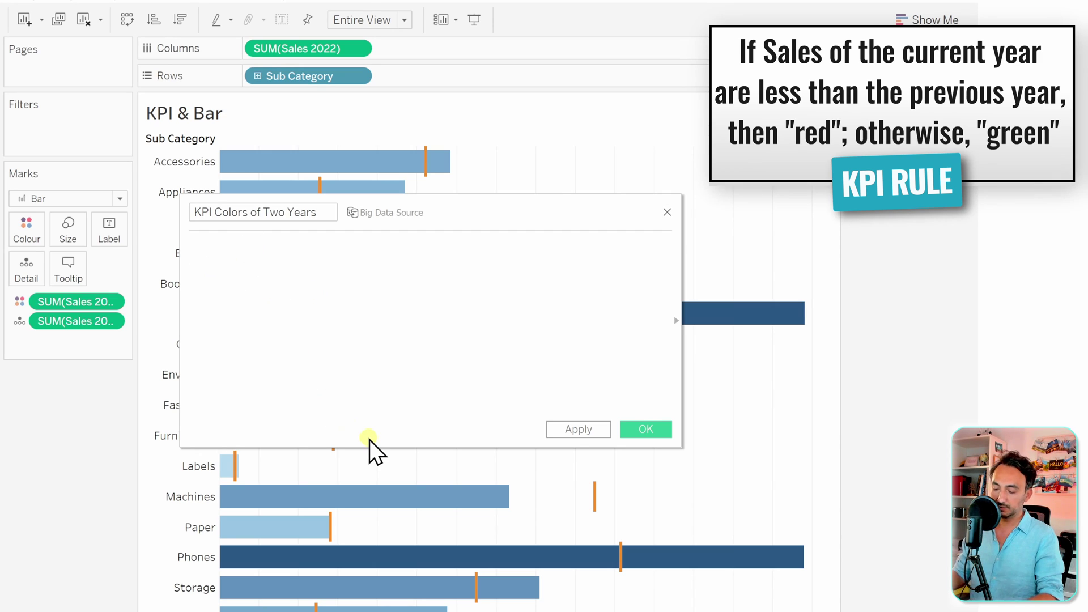
type("IF ")
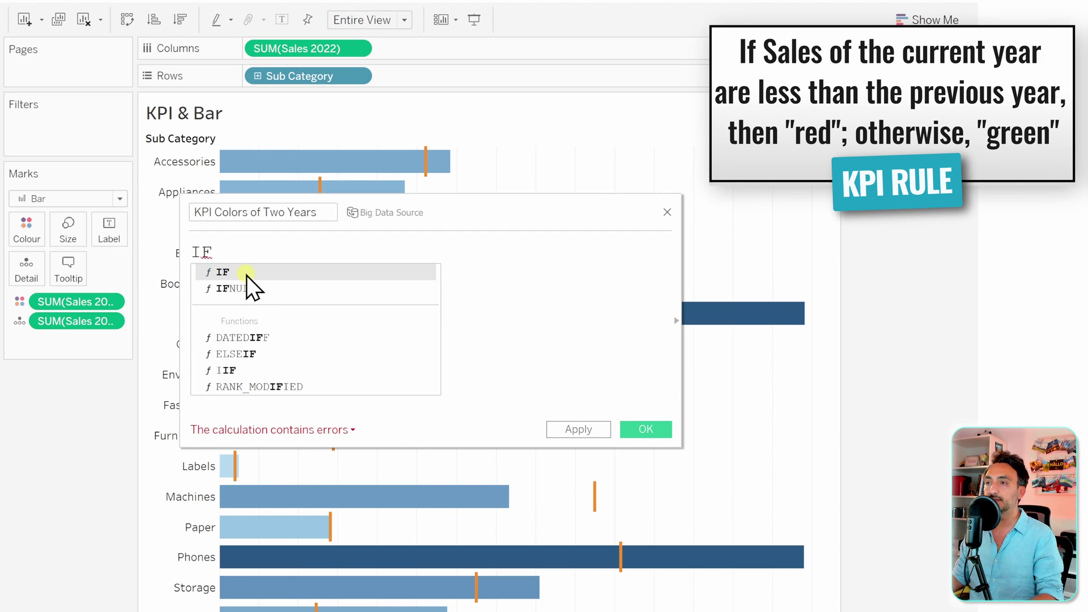
type("SUM(Sa")
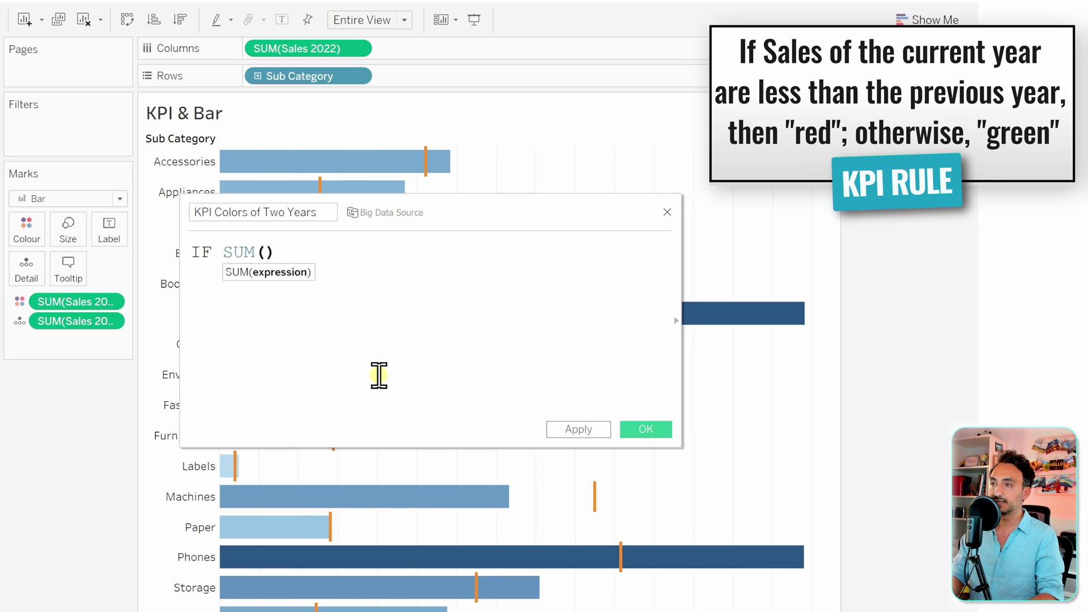
type("les")
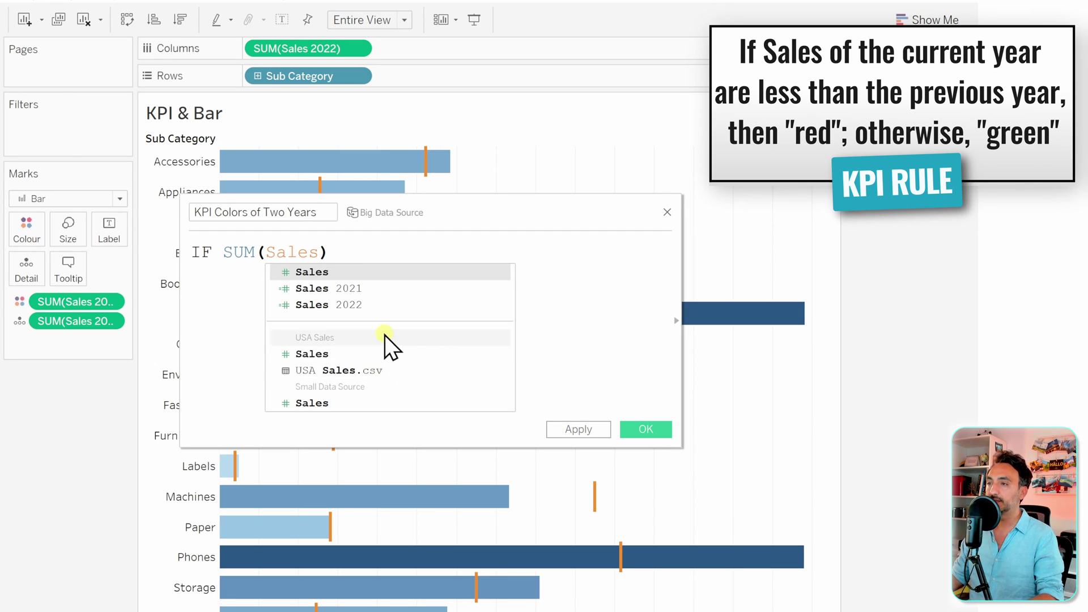
left_click(380, 306)
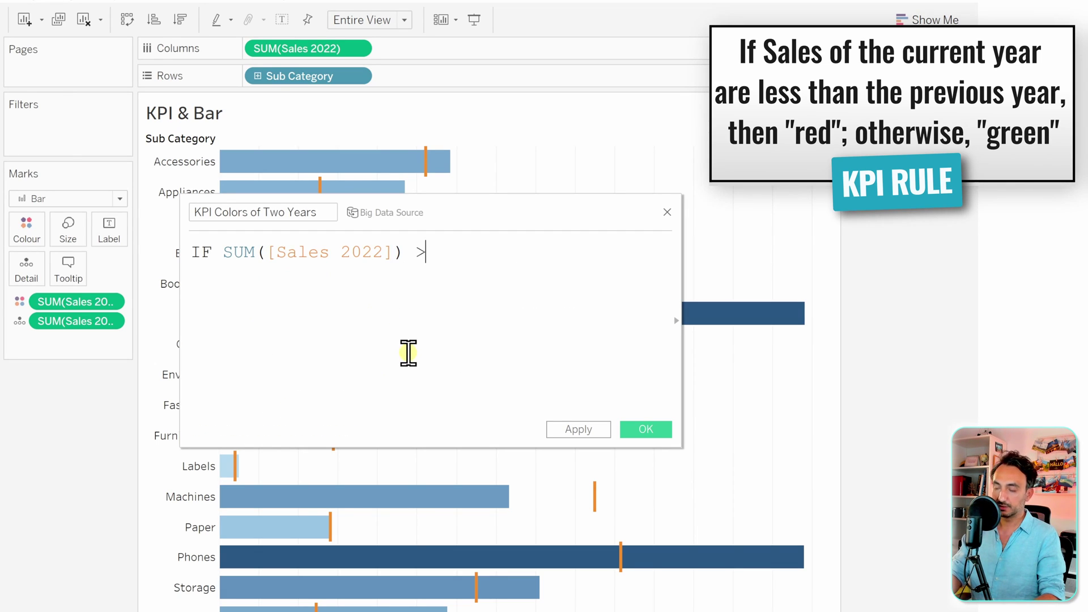
type(">= Sum")
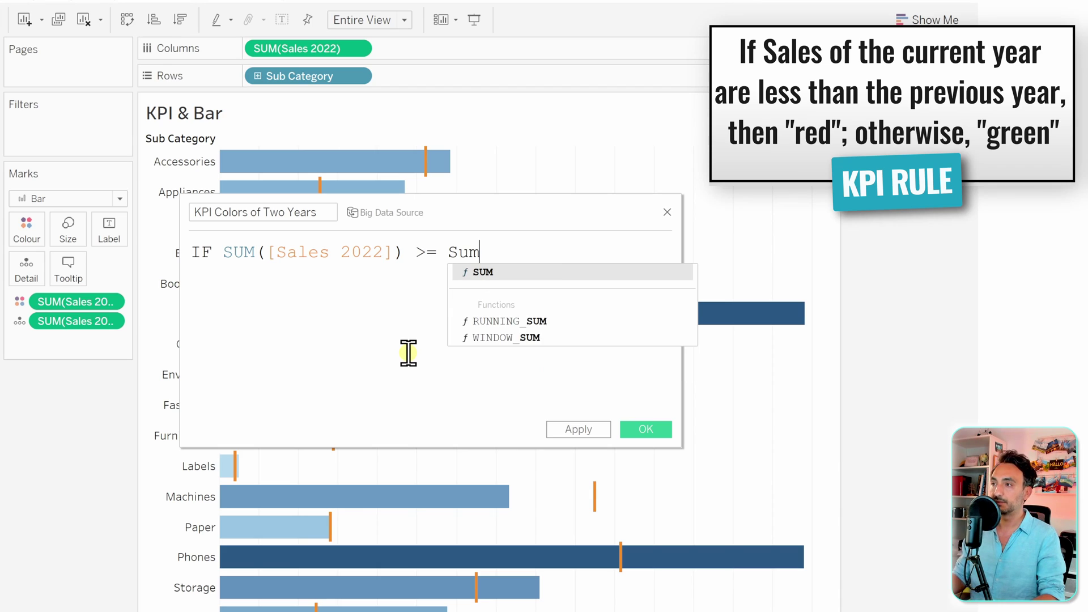
left_click(506, 276)
type("Sa")
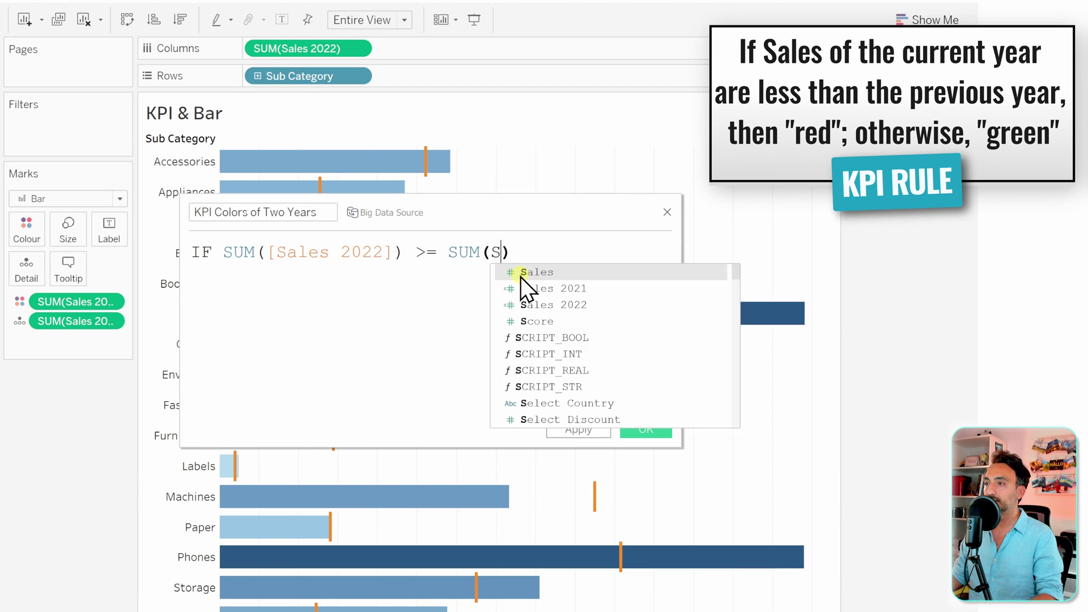
left_click(584, 288)
type("TH")
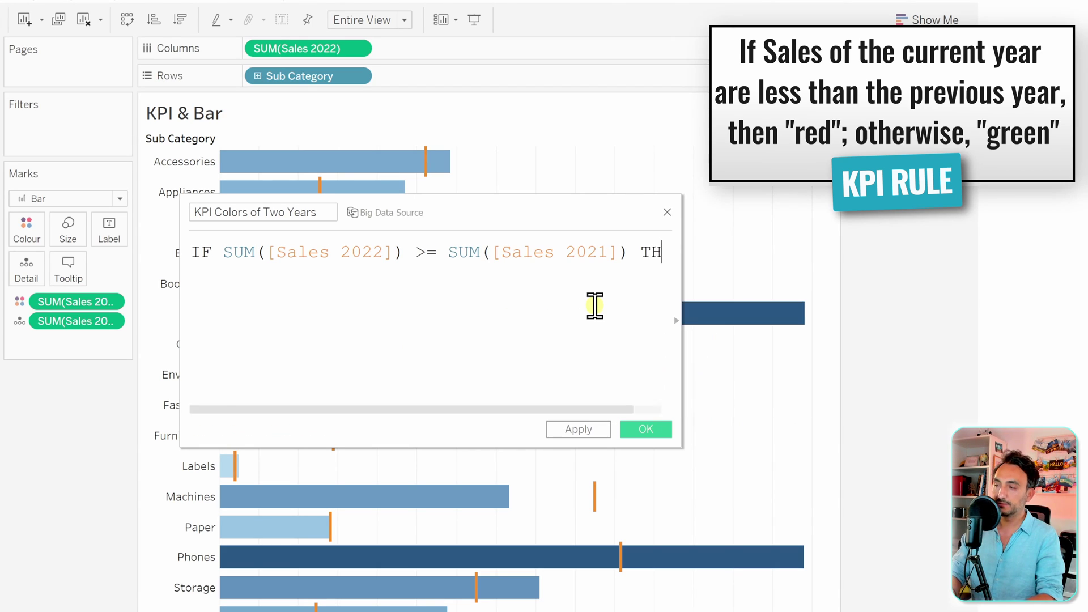
type("EN \"\"Gr")
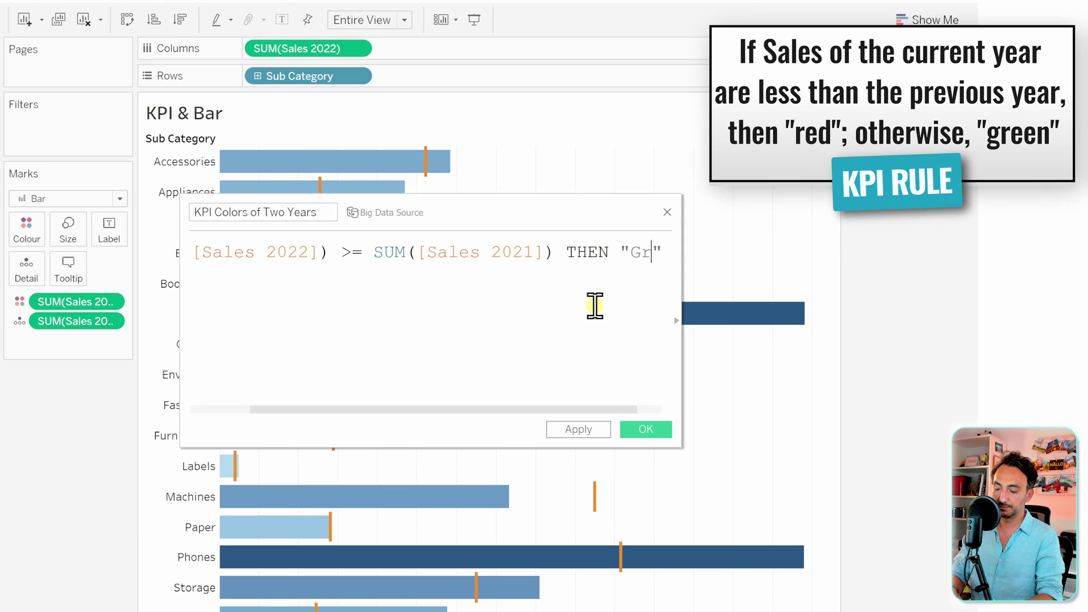
type("een")
Enlarge the calculation editor, complete the formula with ELSE "Red" and END on separate lines, and save the calculated field
left_click_drag(679, 445, 842, 543)
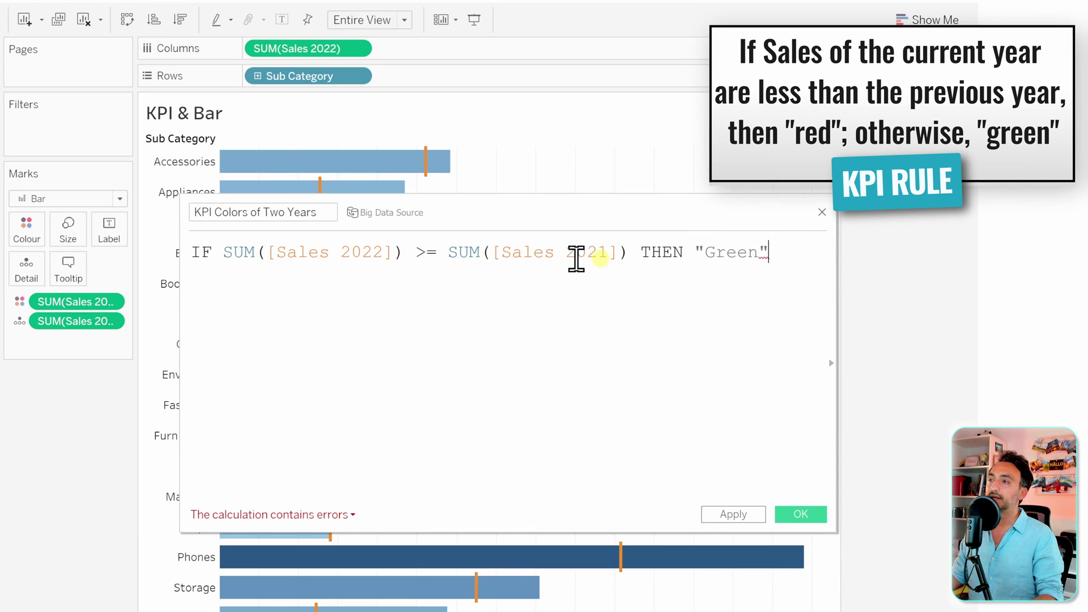
key("Return")
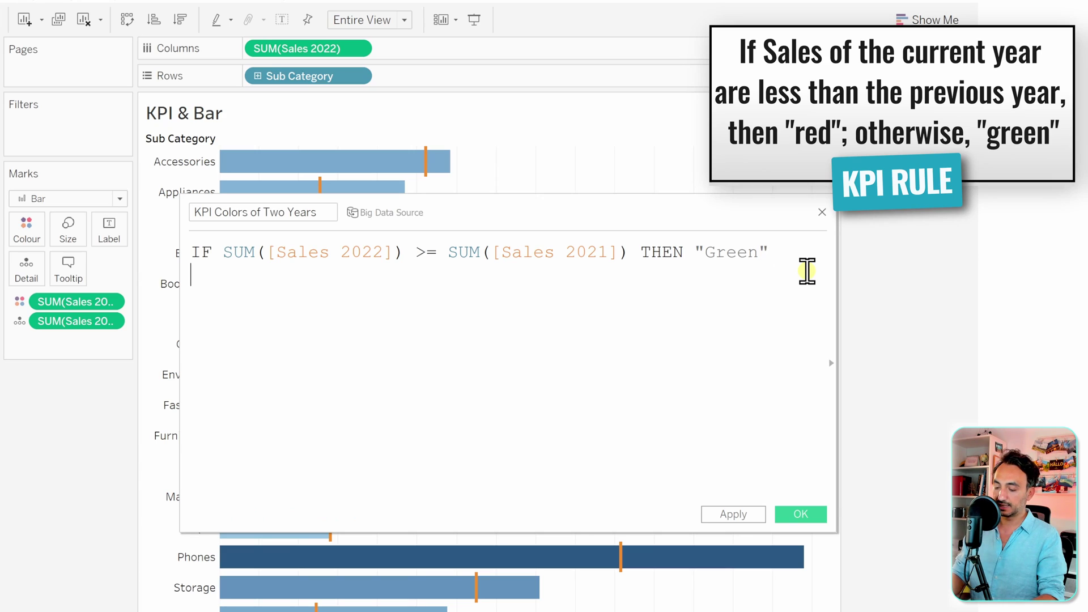
type("ELSE")
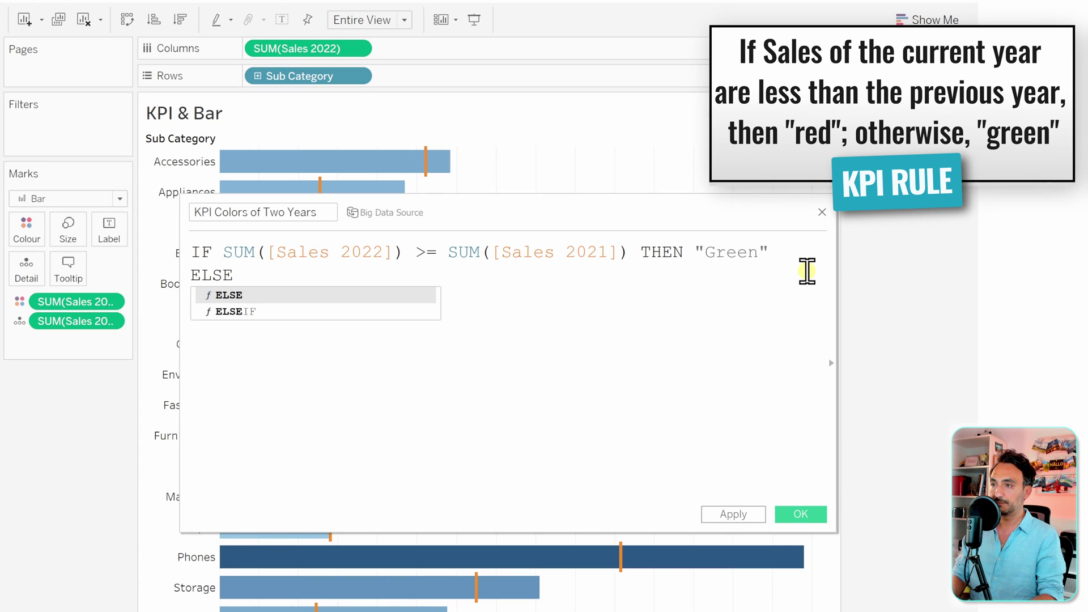
key("Escape")
type("\"")
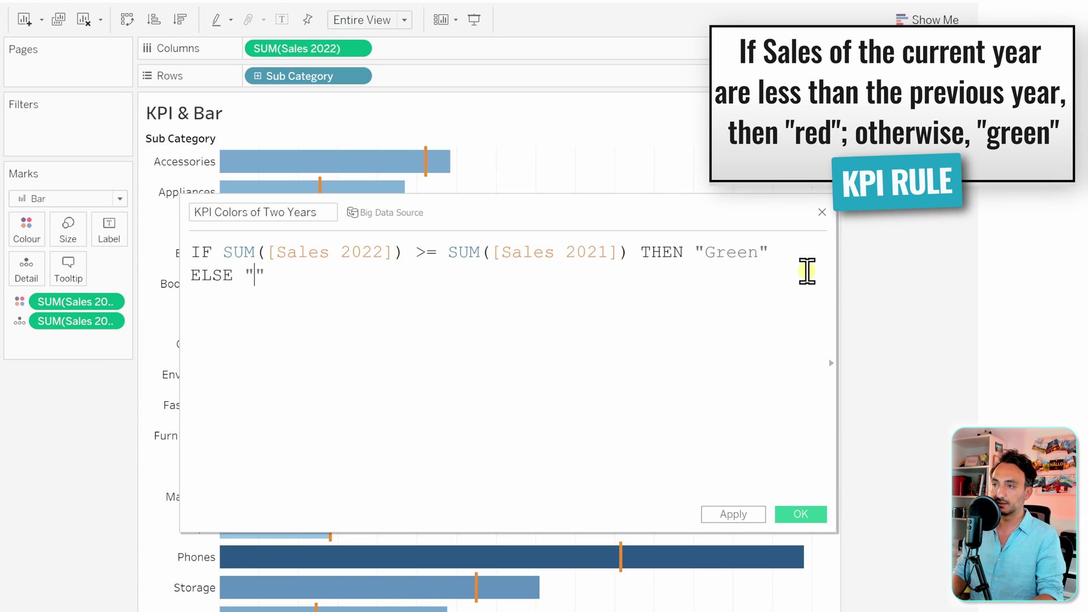
type("Red\" END")
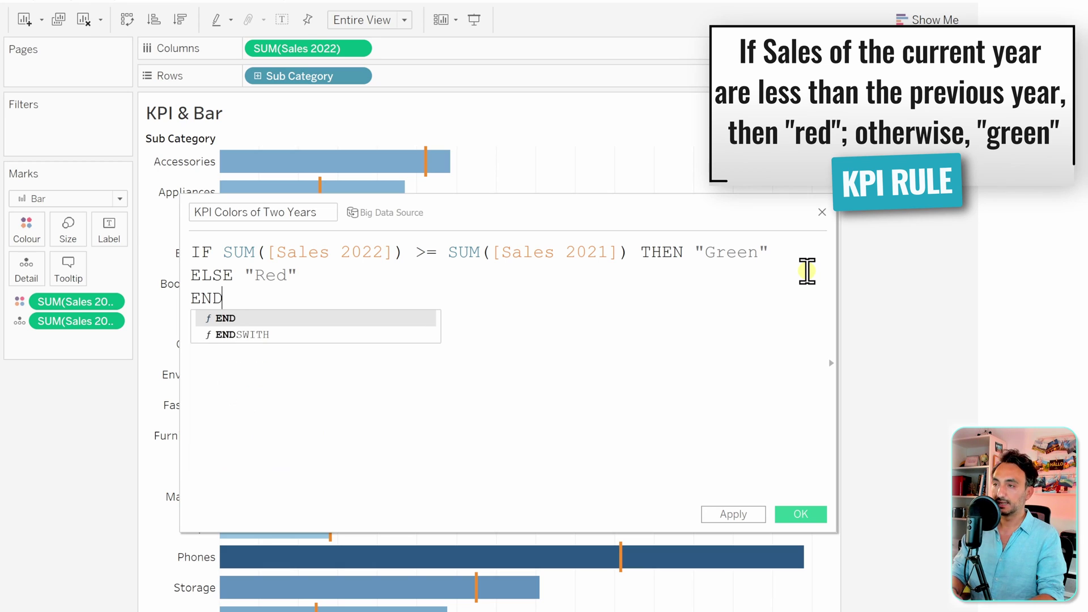
left_click(248, 312)
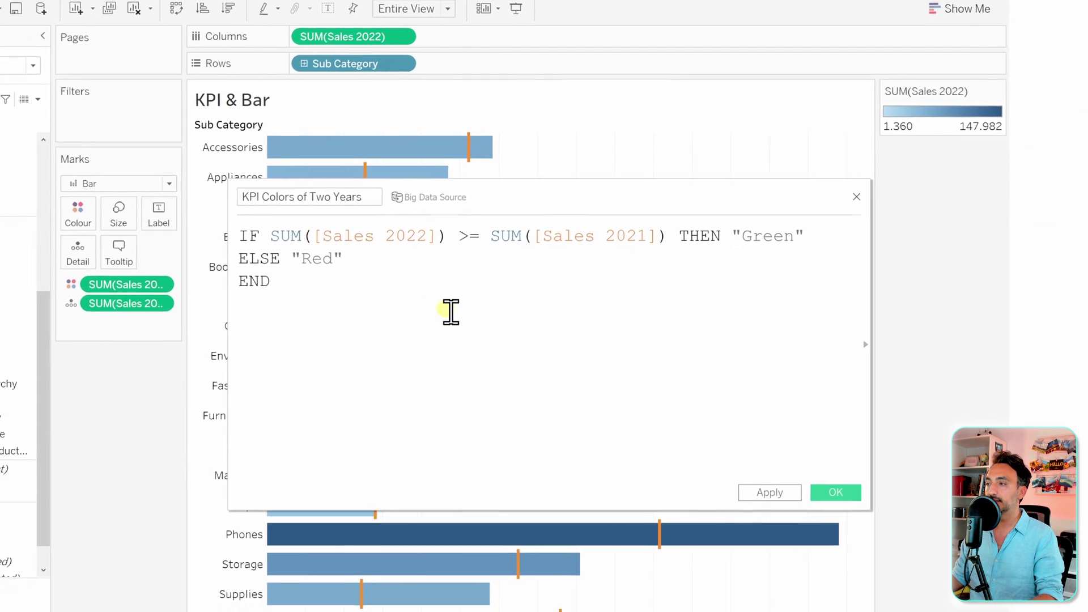
left_click(800, 514)
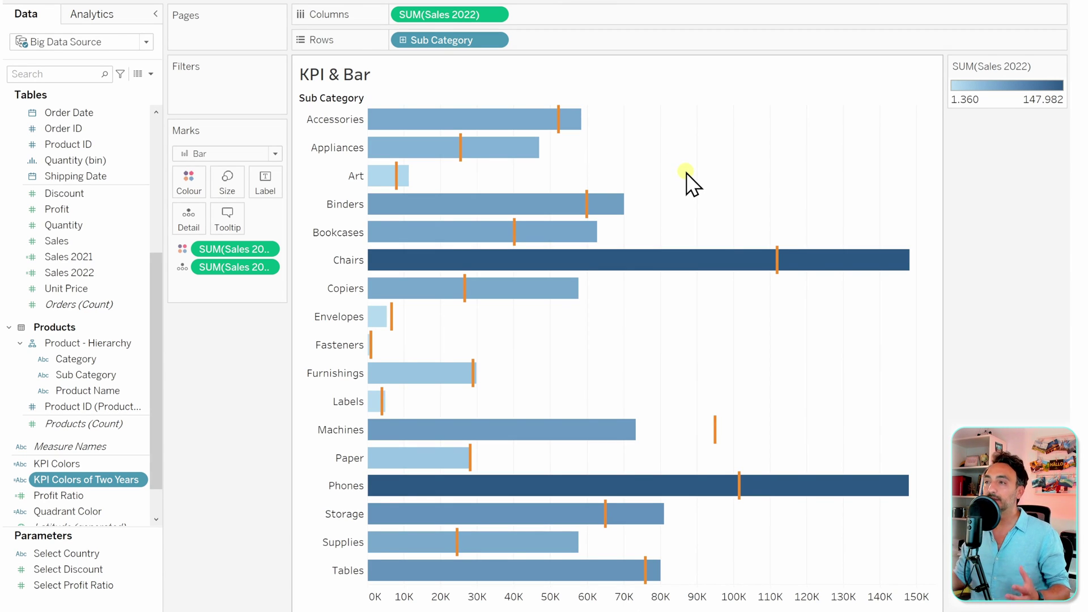
Add an ad hoc AVG(0) calculation to Columns after SUM(Sales 2022)
double_click(539, 16)
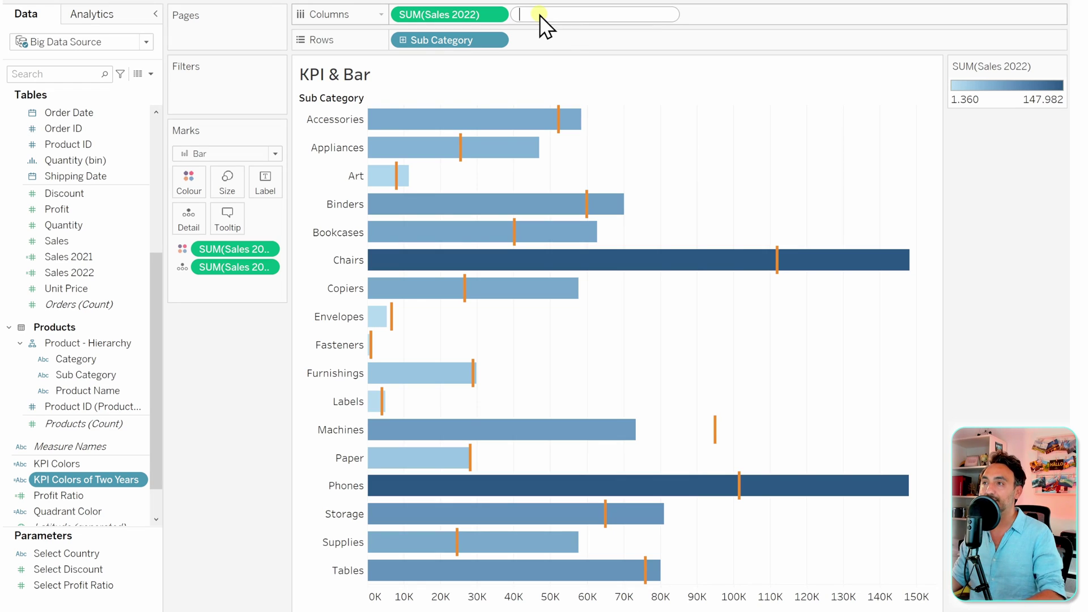
type("avg")
key("Return")
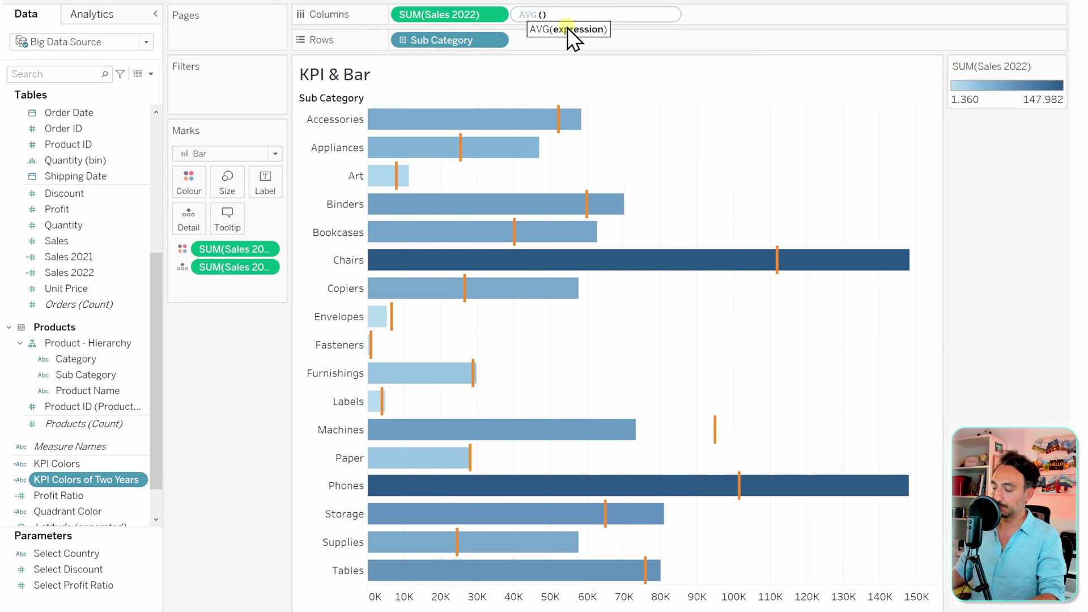
type("0")
key("Return")
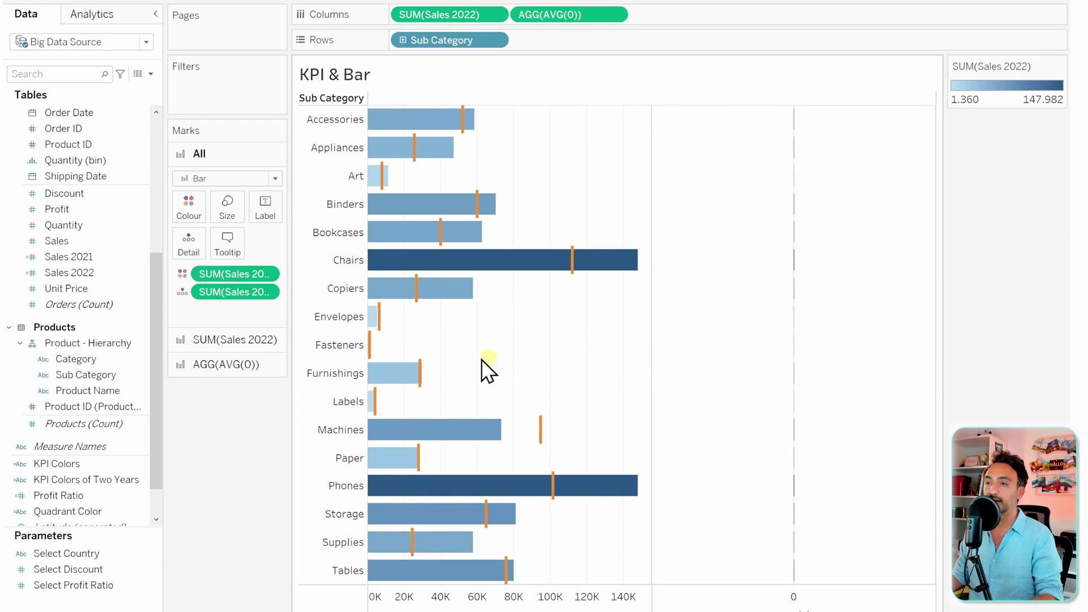
Change the AVG(0) mark type to Shape and remove both sales fields from its marks
left_click(247, 367)
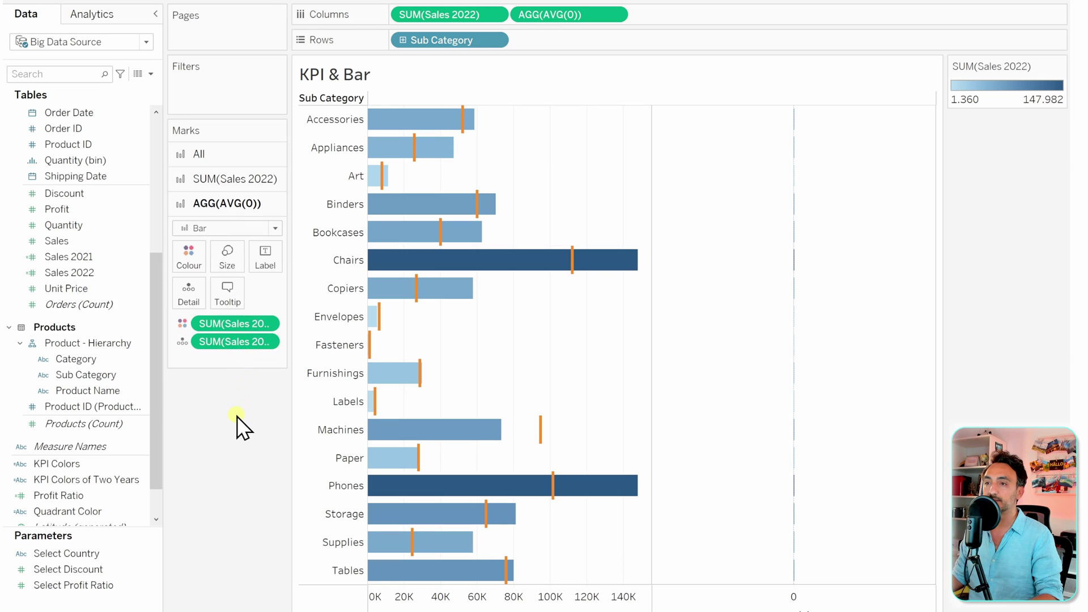
left_click(226, 263)
left_click(224, 229)
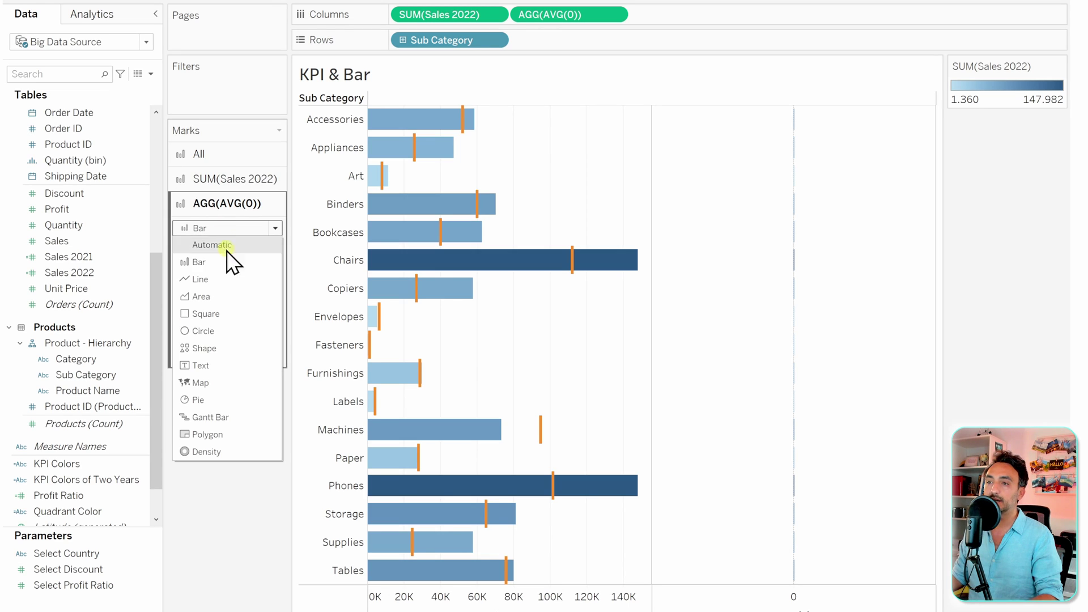
left_click(226, 346)
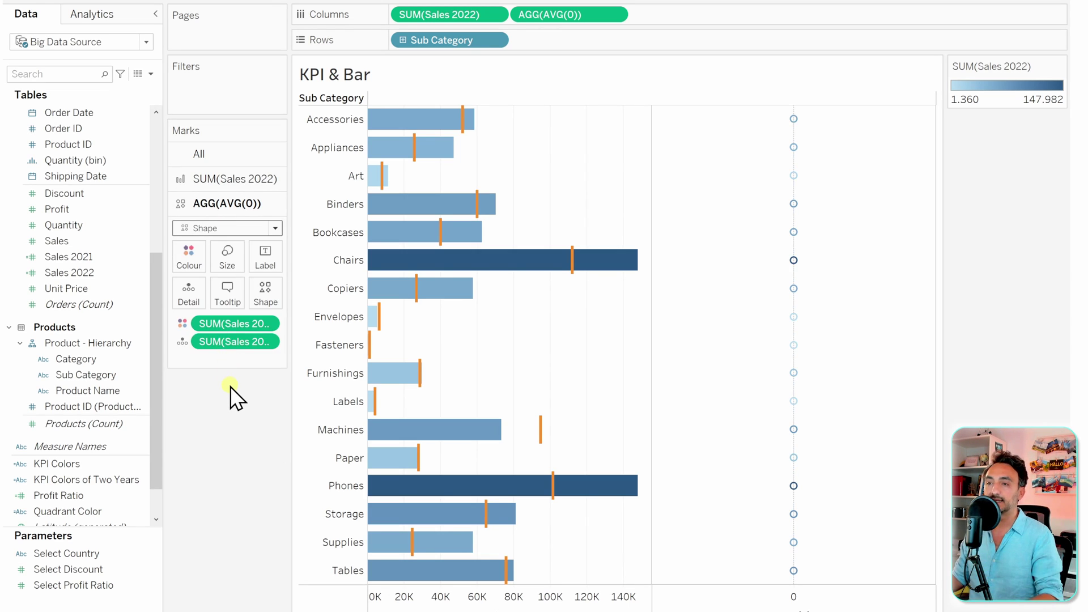
left_click_drag(223, 324, 219, 396)
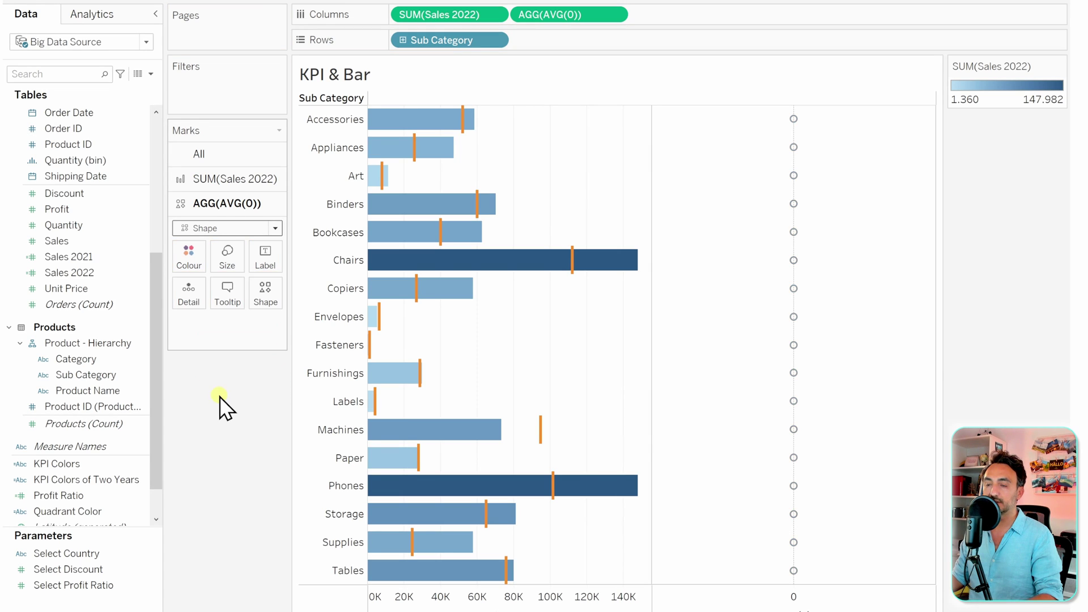
Assign KPI Colors of Two Years to the AVG(0) shapes, with an upward triangle for Green and a downward triangle for Red
left_click_drag(94, 480, 271, 293)
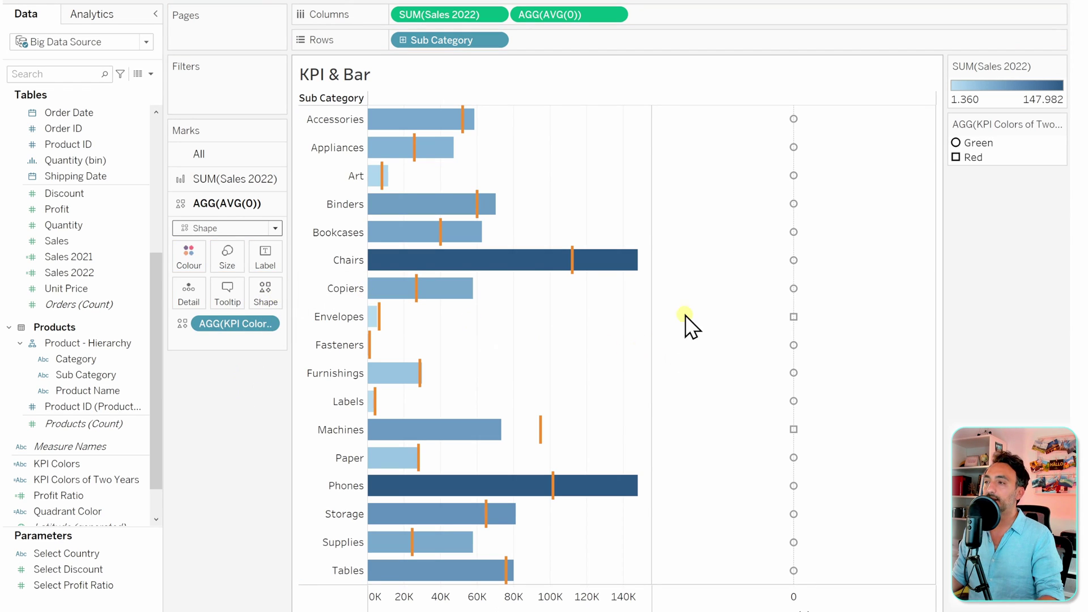
left_click(264, 297)
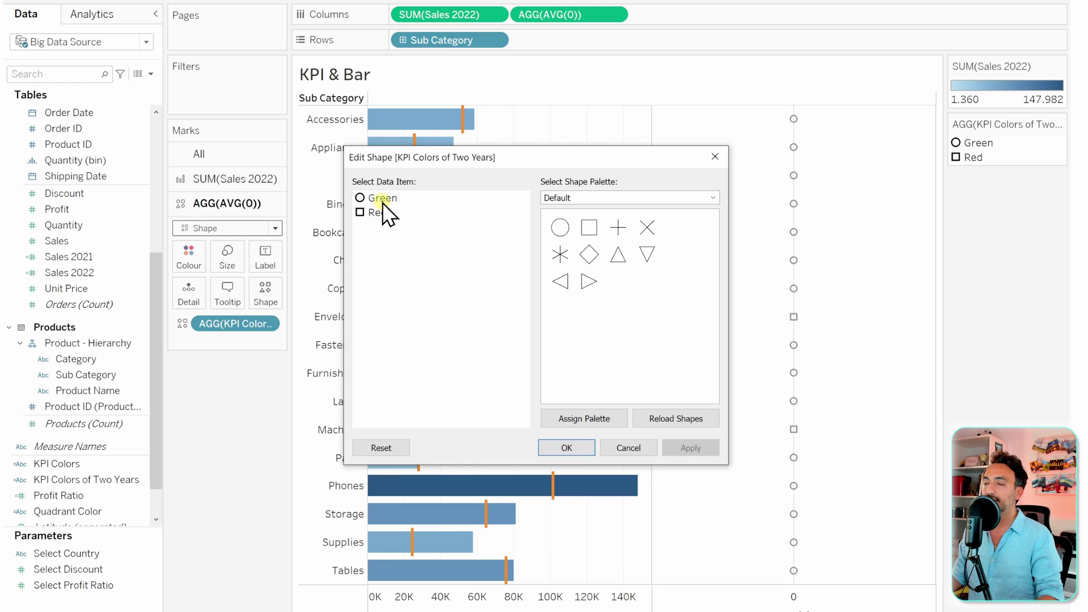
left_click(618, 256)
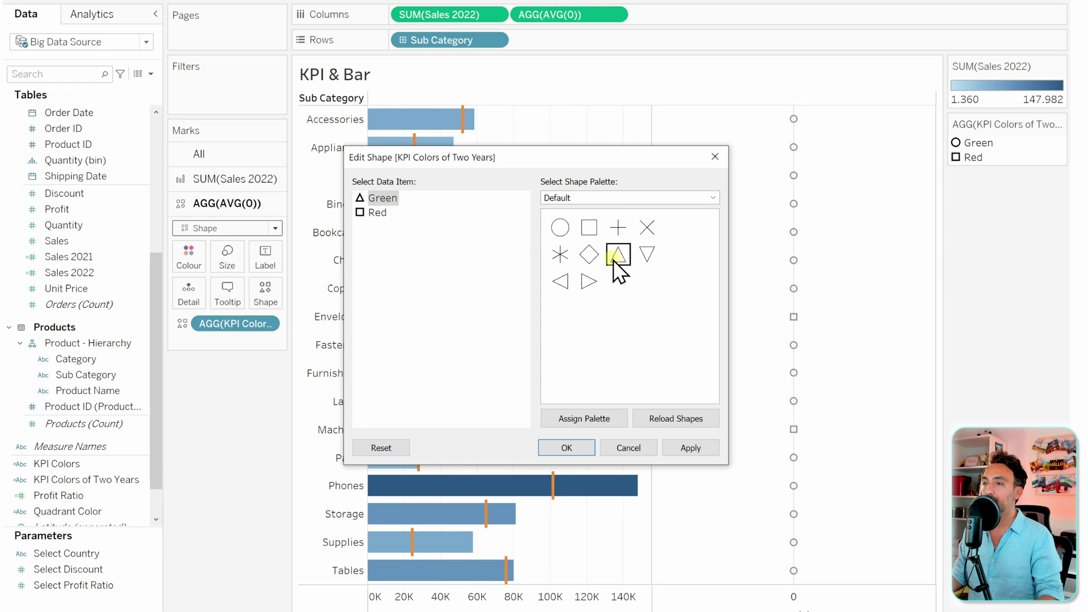
left_click(378, 213)
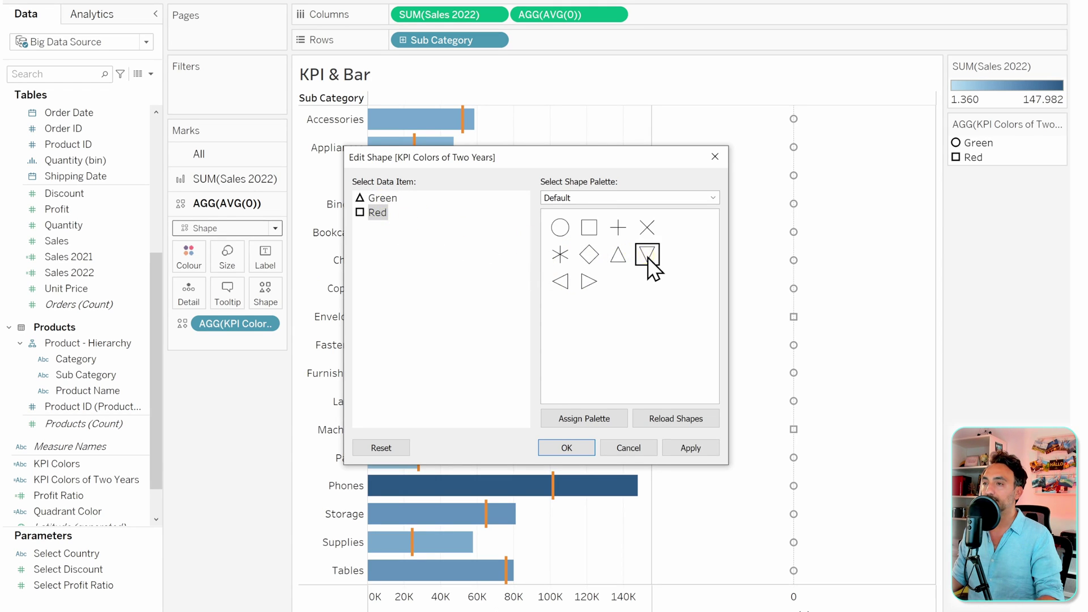
left_click(554, 448)
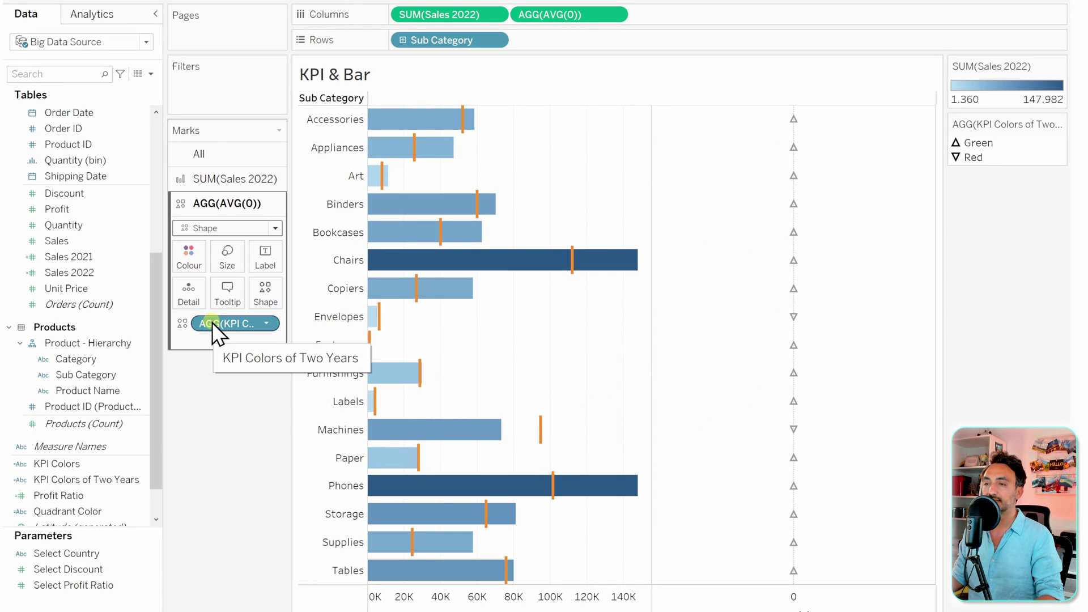
Also colour the AVG(0) shapes by KPI Colors of Two Years, green for Green and red for Red, and enlarge them slightly
left_click_drag(212, 322, 195, 266)
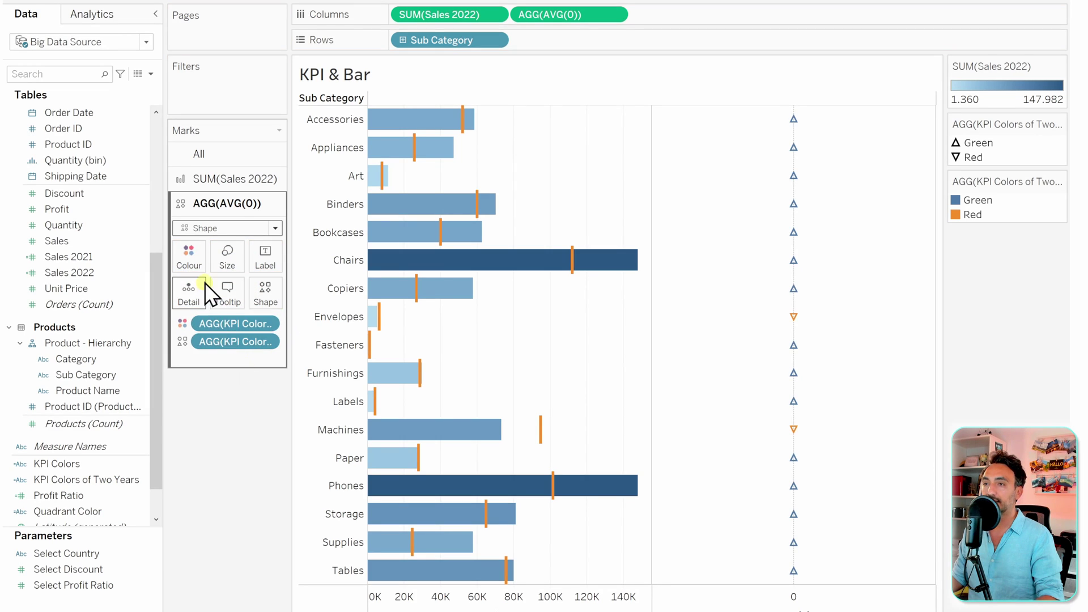
left_click(188, 257)
left_click(224, 307)
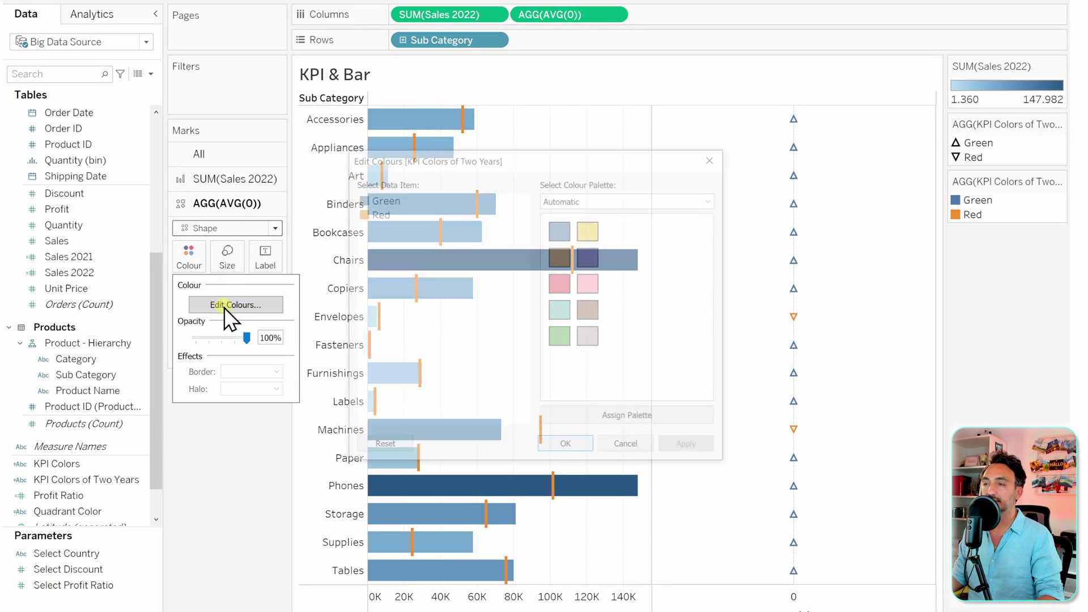
left_click(560, 336)
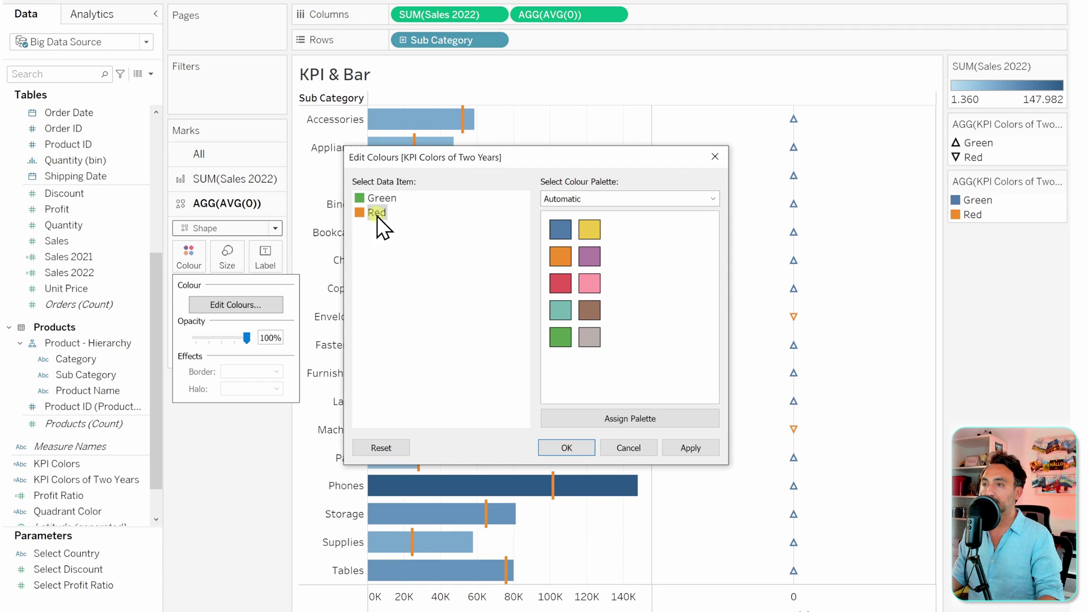
left_click(560, 283)
left_click(552, 446)
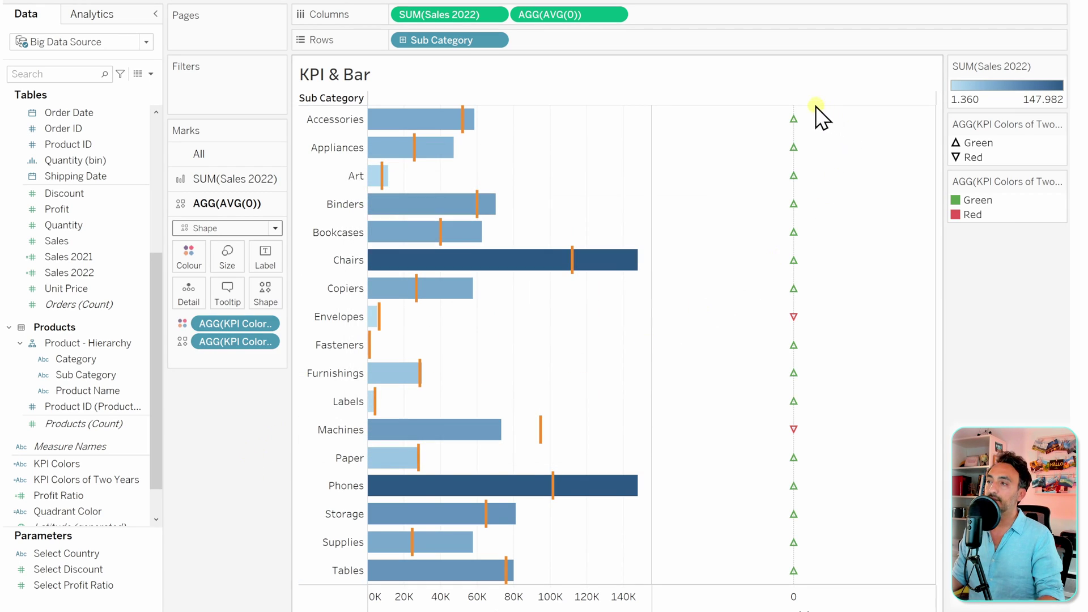
left_click(237, 259)
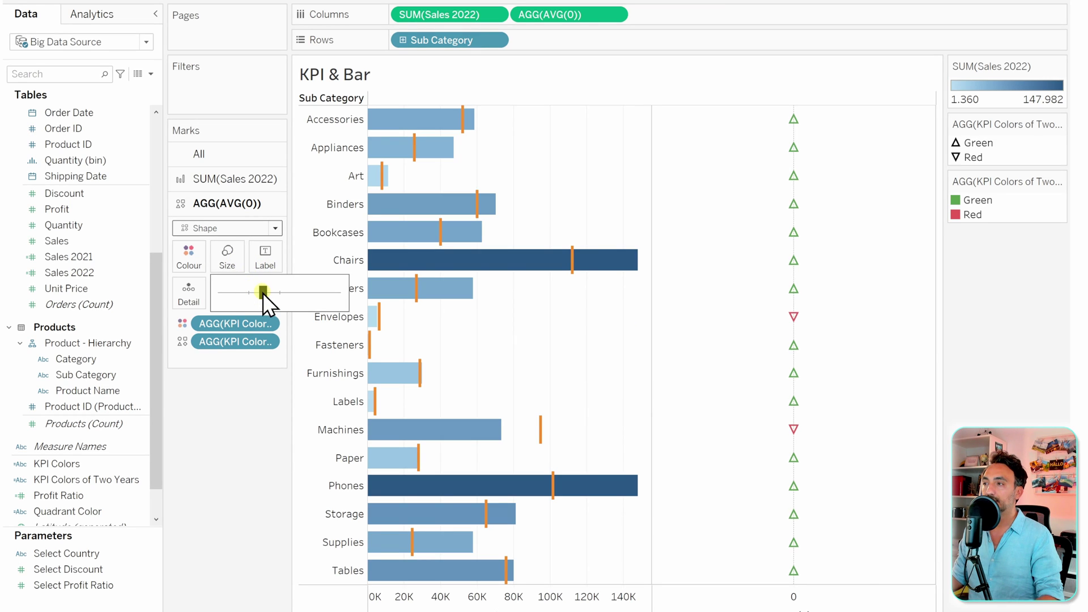
left_click_drag(263, 292, 268, 294)
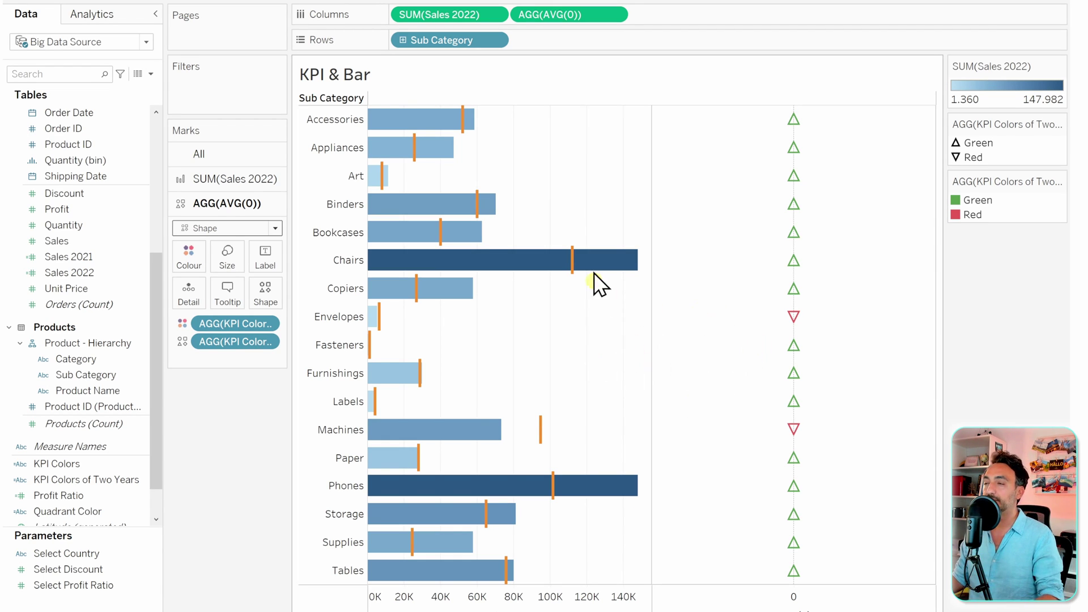
Overlay AVG(0) on SUM(Sales 2022) as a dual axis, synchronise the axes and hide the AVG(0) axis header
right_click(549, 13)
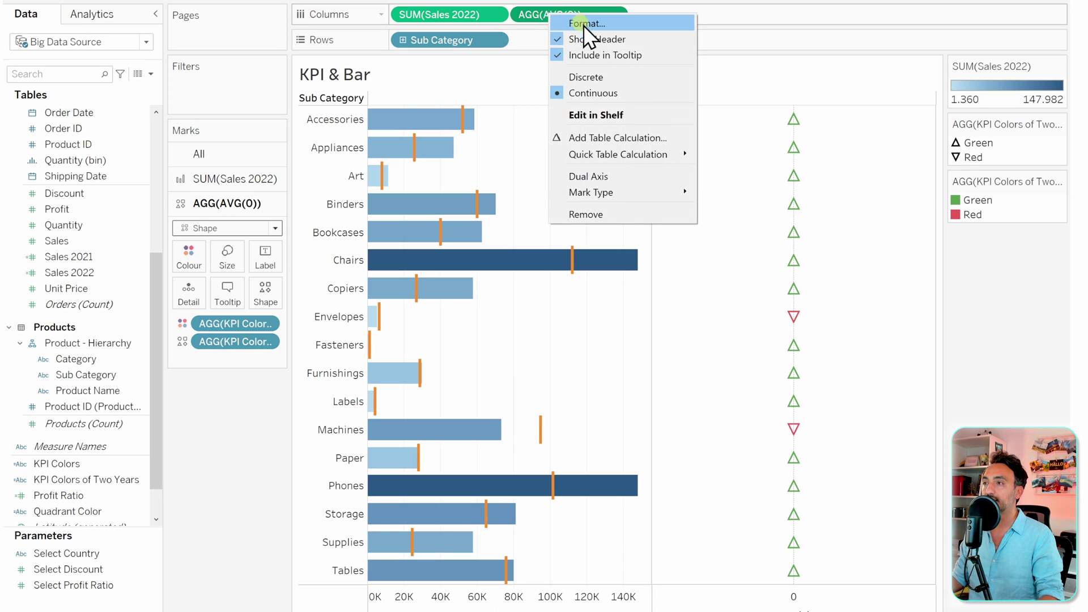
left_click(614, 174)
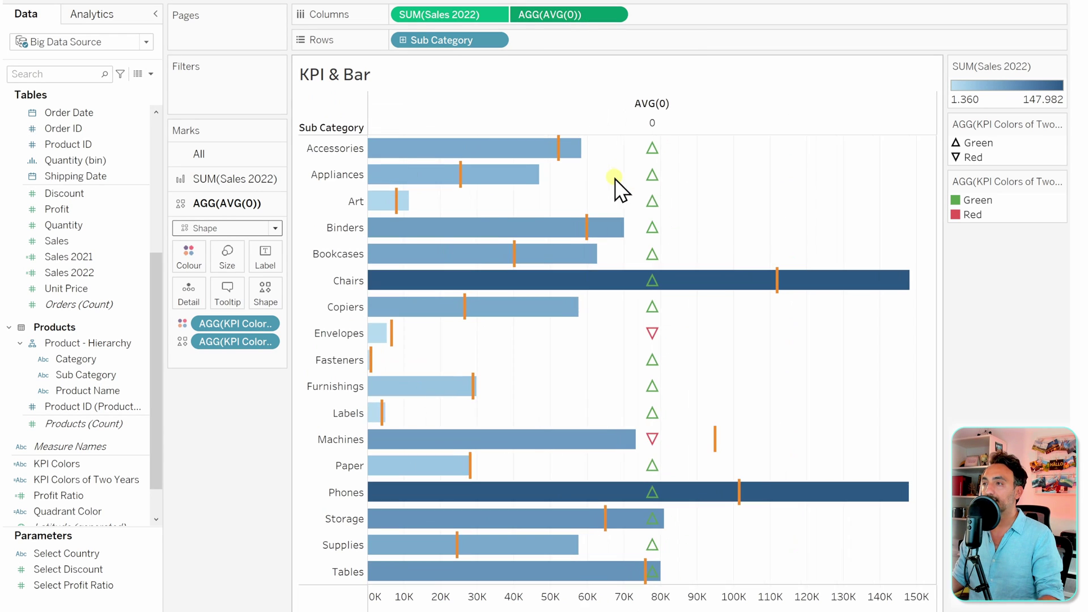
right_click(679, 115)
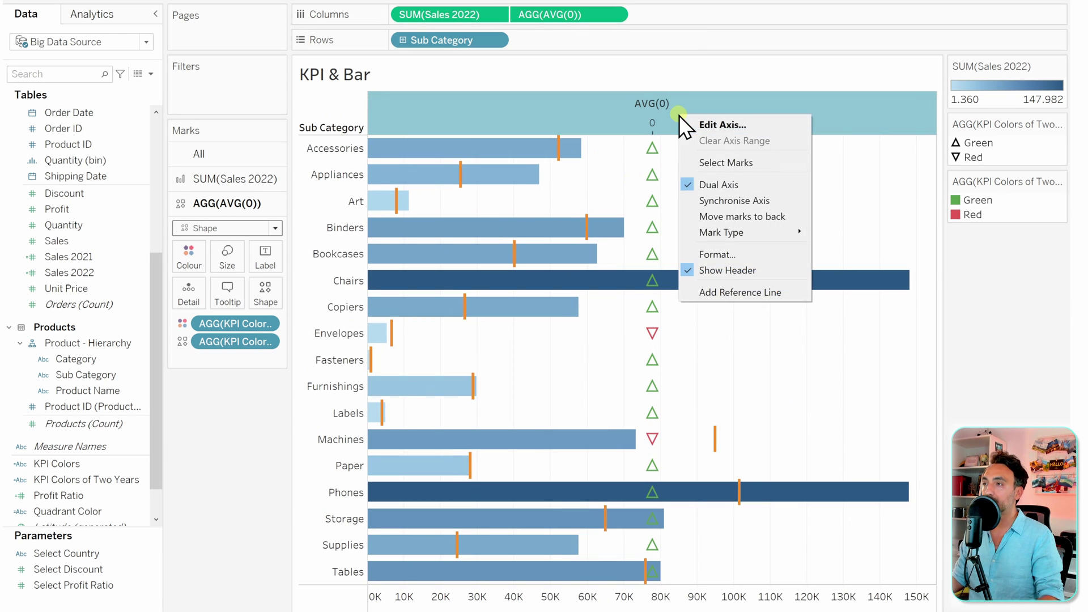
left_click(766, 198)
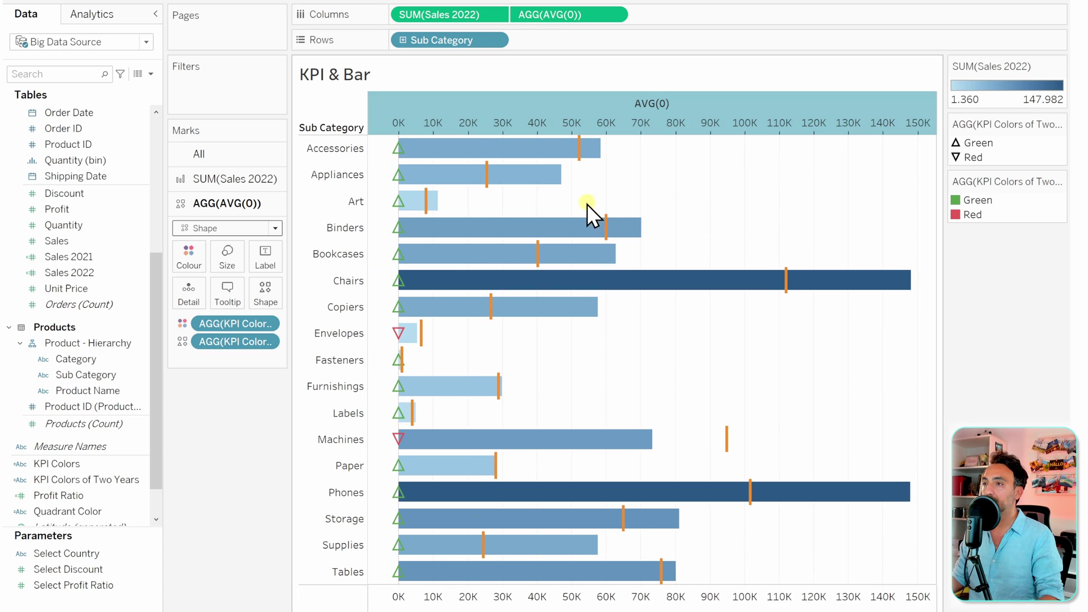
right_click(645, 107)
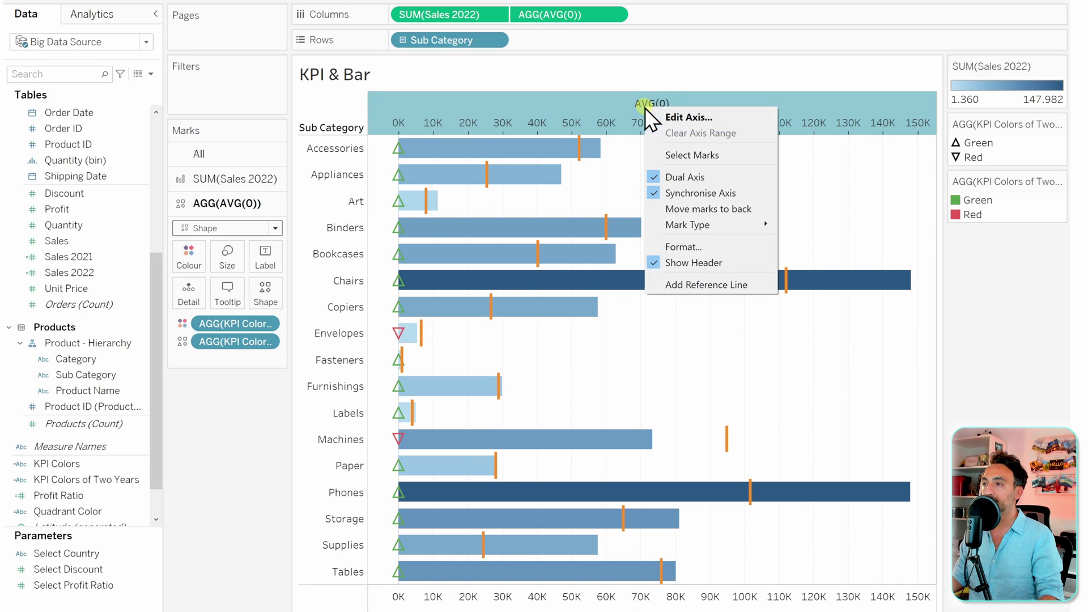
left_click(714, 268)
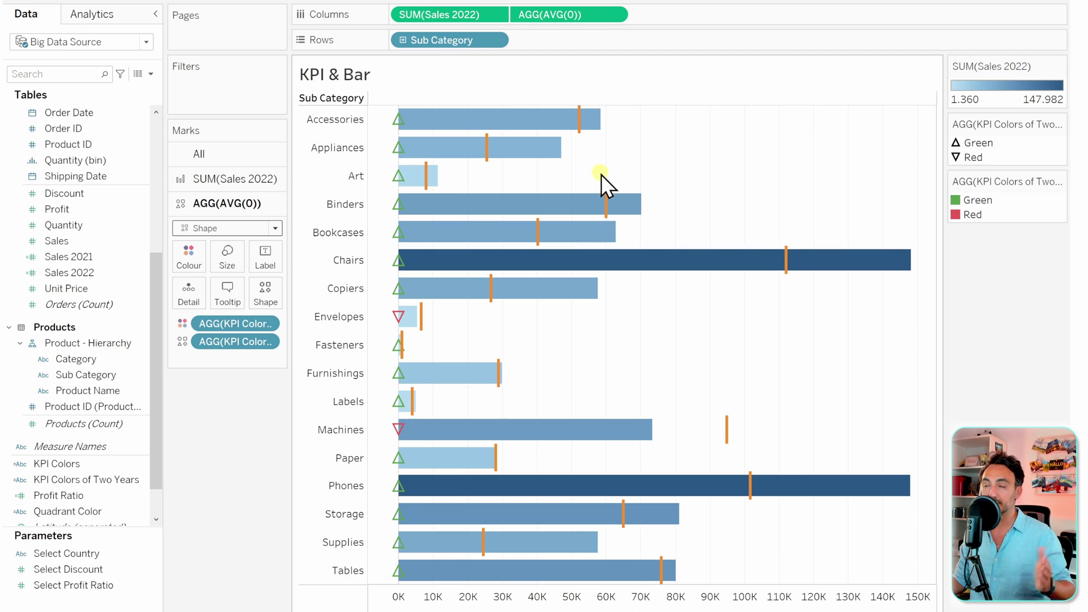
Change the AVG(0) calculation in Columns to AVG(-10000) to shift the KPI triangles away from the bars
double_click(577, 16)
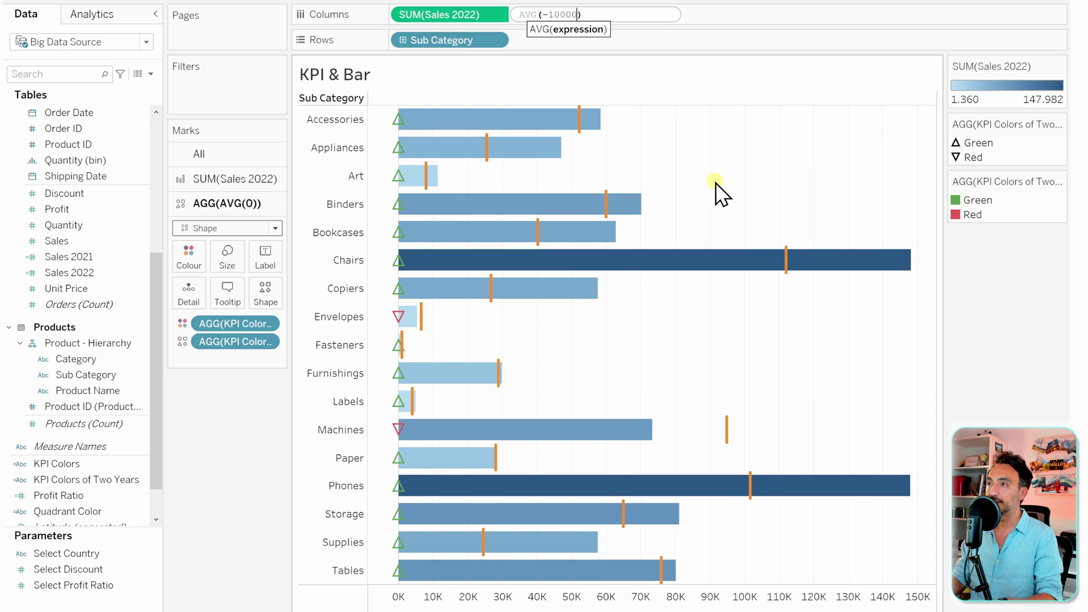
type("-10000")
key("Return")
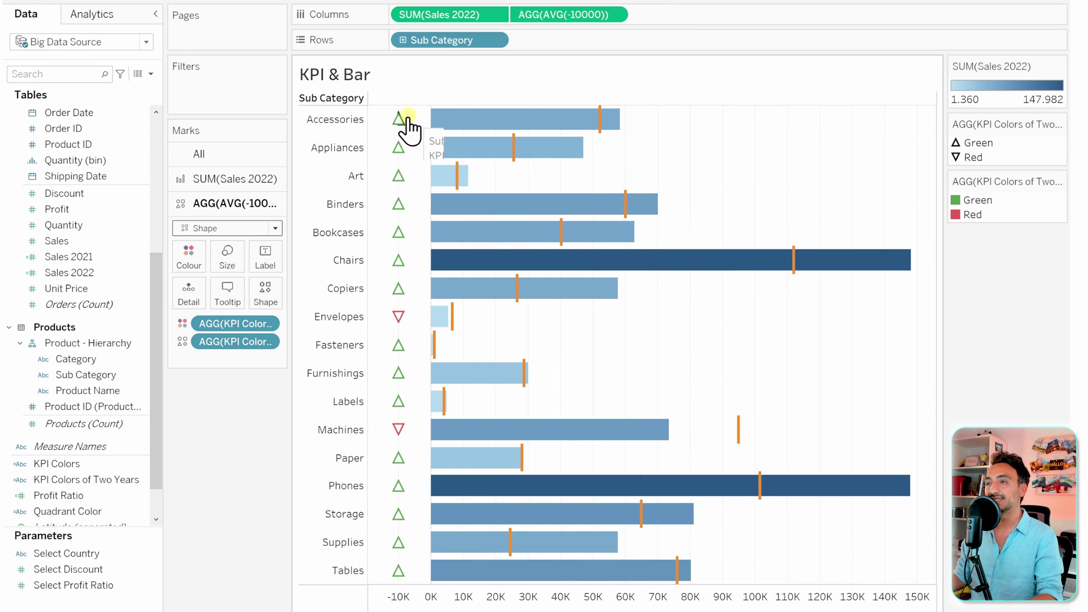
mouse_move(399, 431)
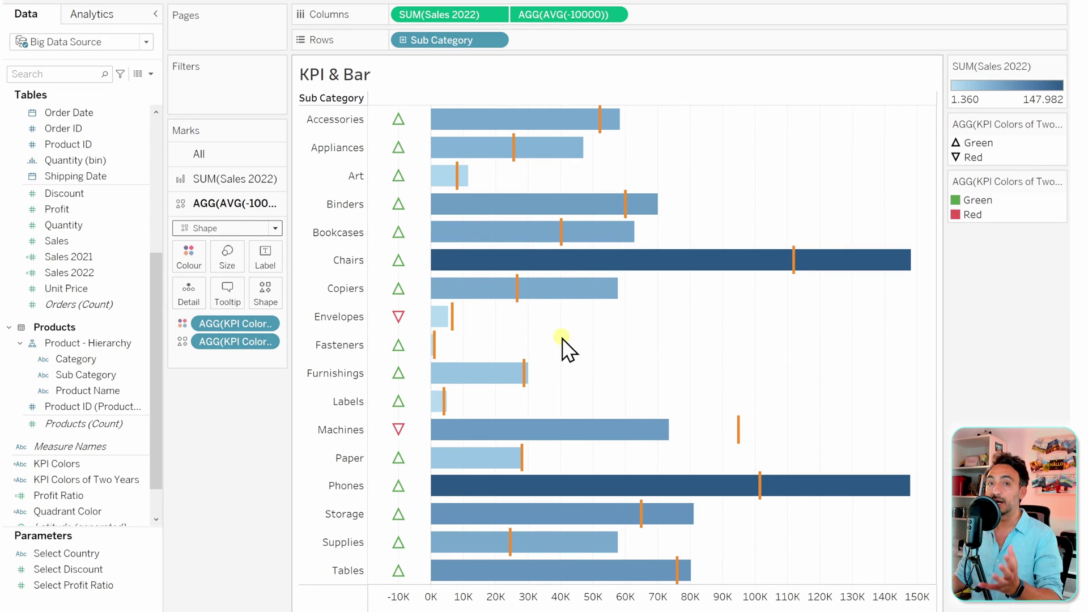
mouse_move(398, 282)
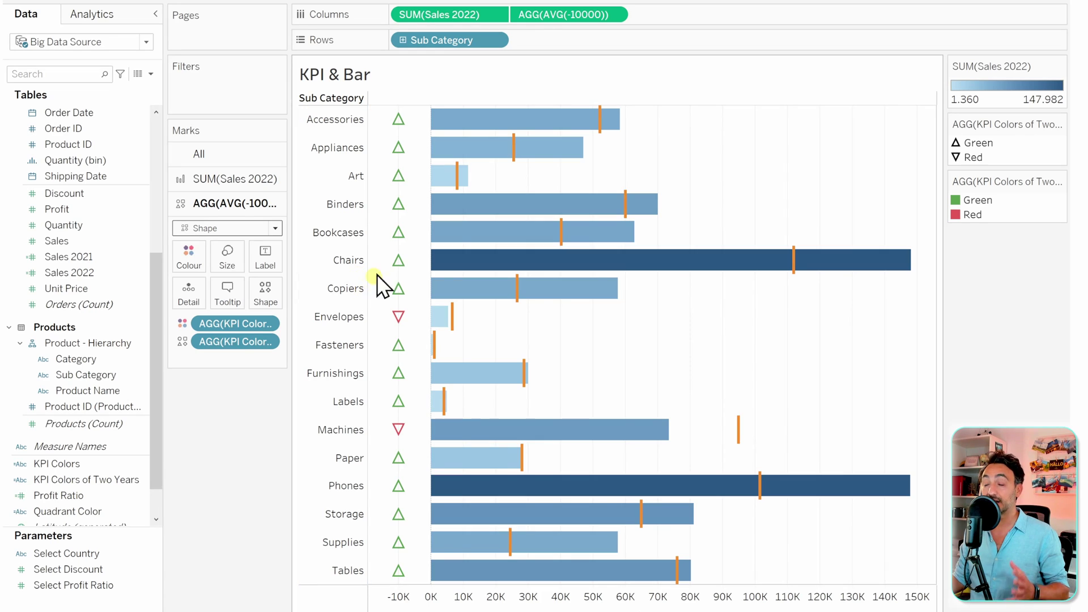
mouse_move(399, 144)
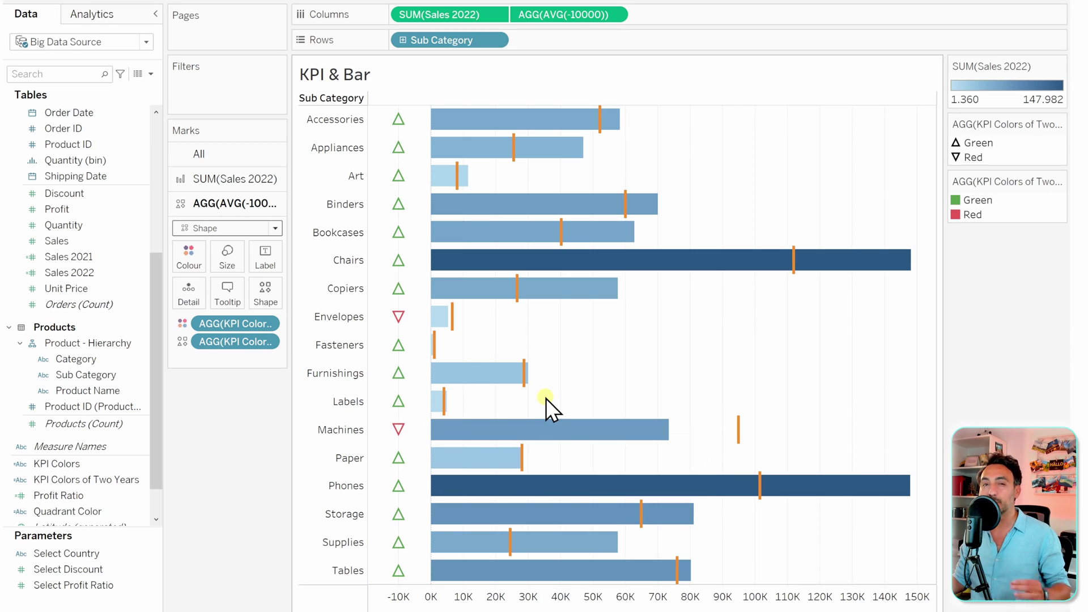
mouse_move(583, 440)
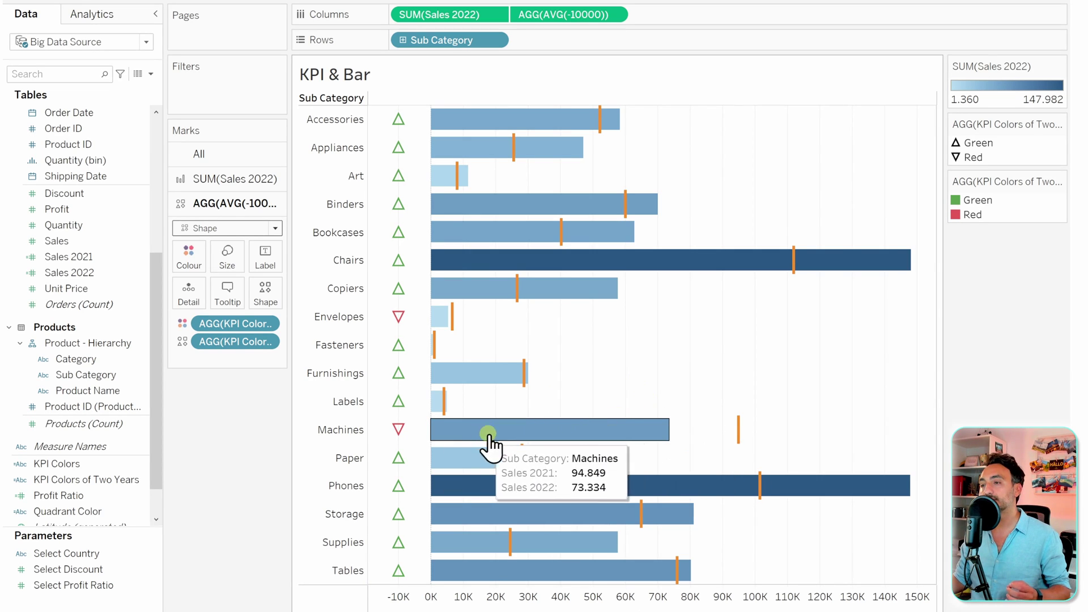
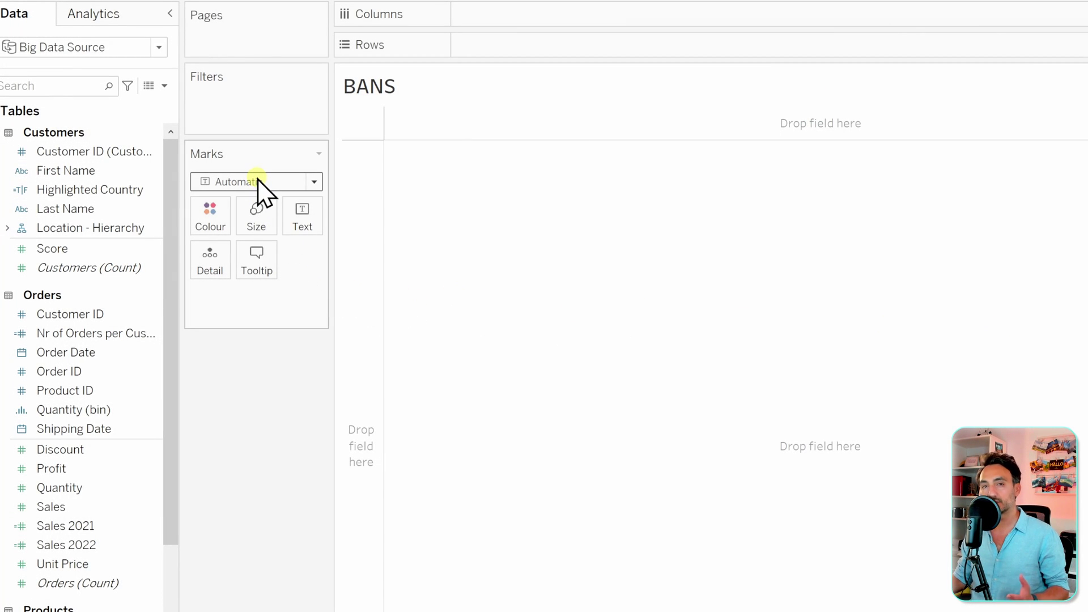
Set the BANS sheet's mark type to Text, show Sales as the text and split it by Country in Columns
left_click(249, 182)
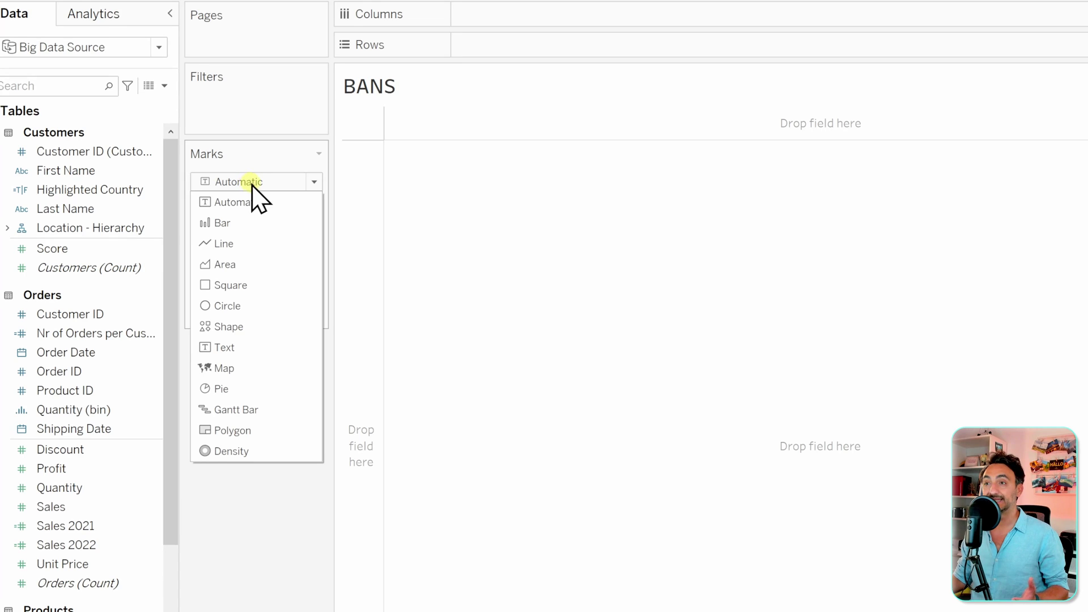
left_click(241, 346)
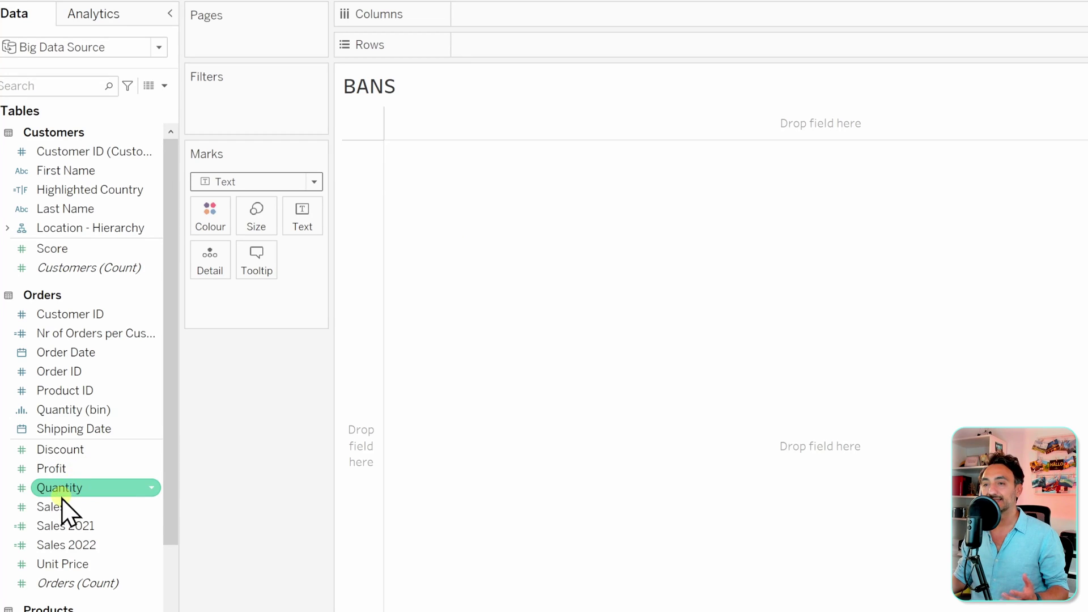
left_click_drag(61, 510, 302, 221)
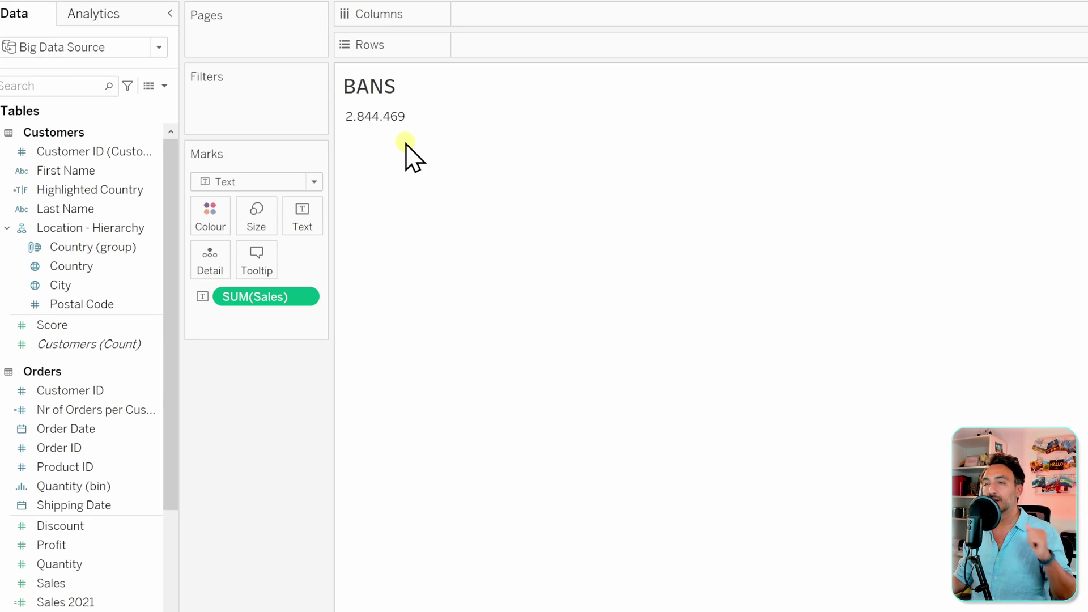
mouse_move(395, 122)
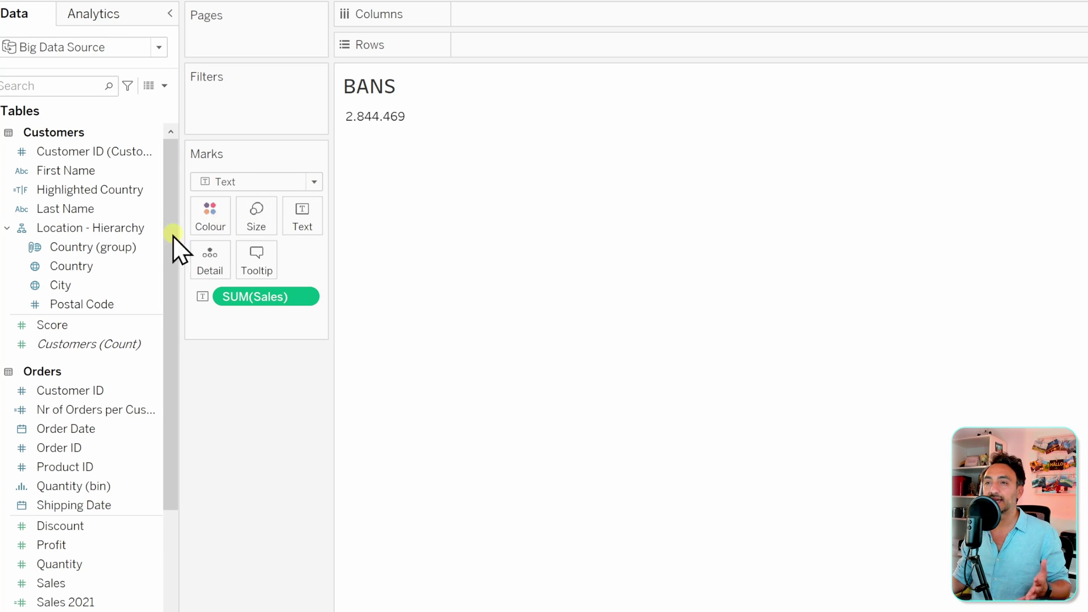
left_click_drag(106, 269, 501, 19)
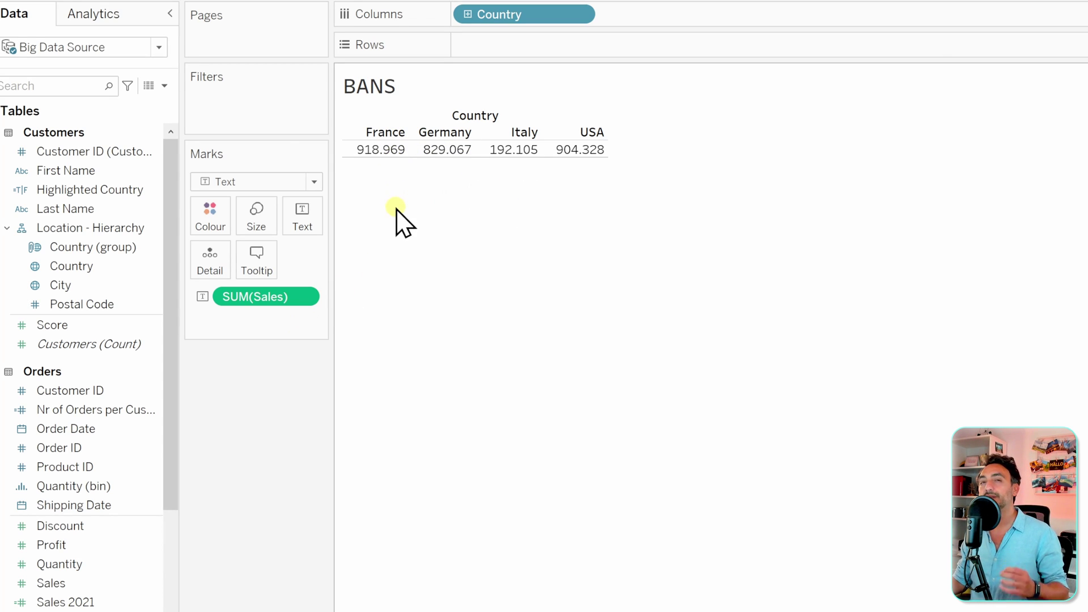
Format the <SUM(Sales)> label text as bold at font size 22 and apply it
left_click(304, 228)
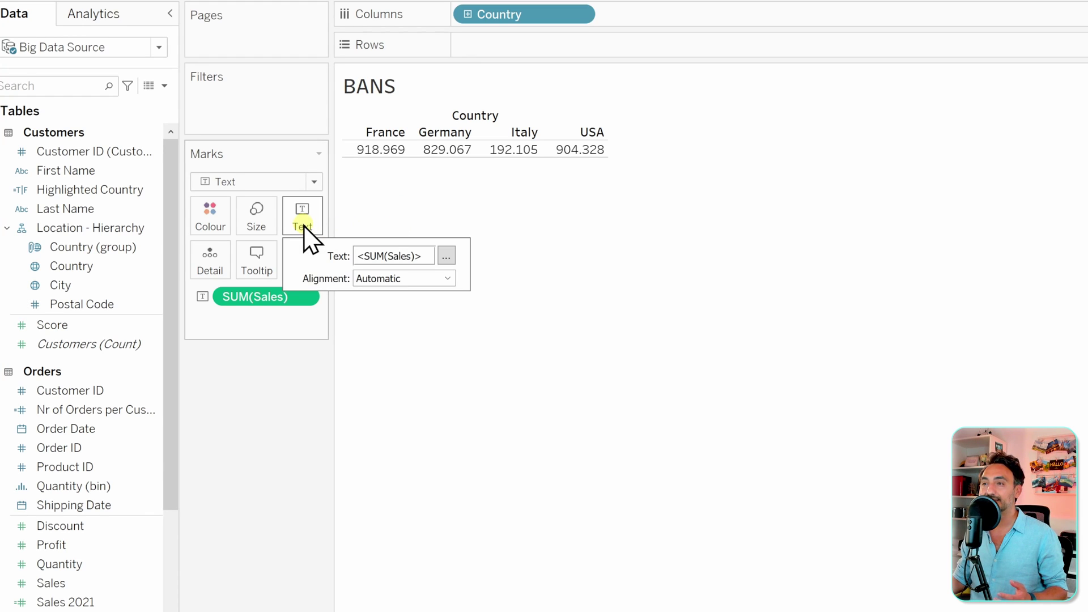
left_click(448, 258)
left_click_drag(723, 247, 624, 247)
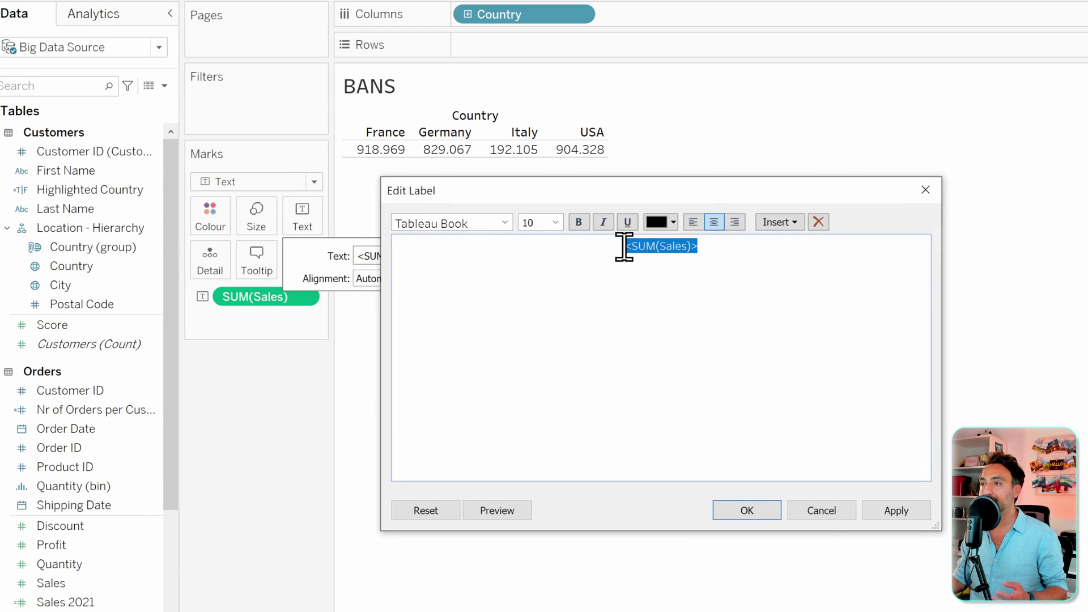
left_click(506, 224)
left_click(506, 223)
left_click(556, 222)
left_click(545, 361)
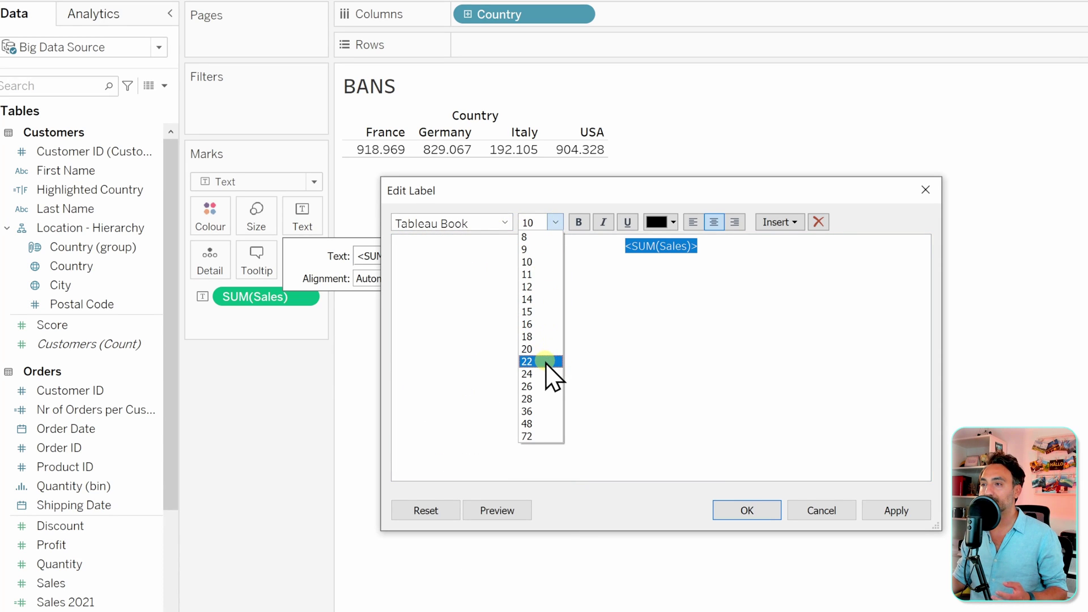
left_click(604, 255)
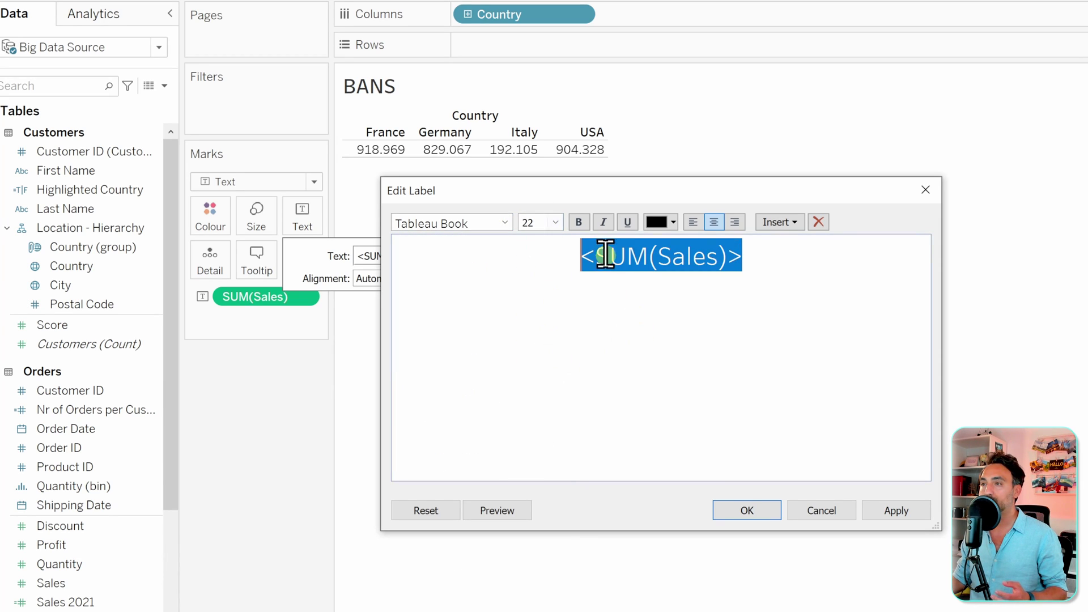
left_click(579, 222)
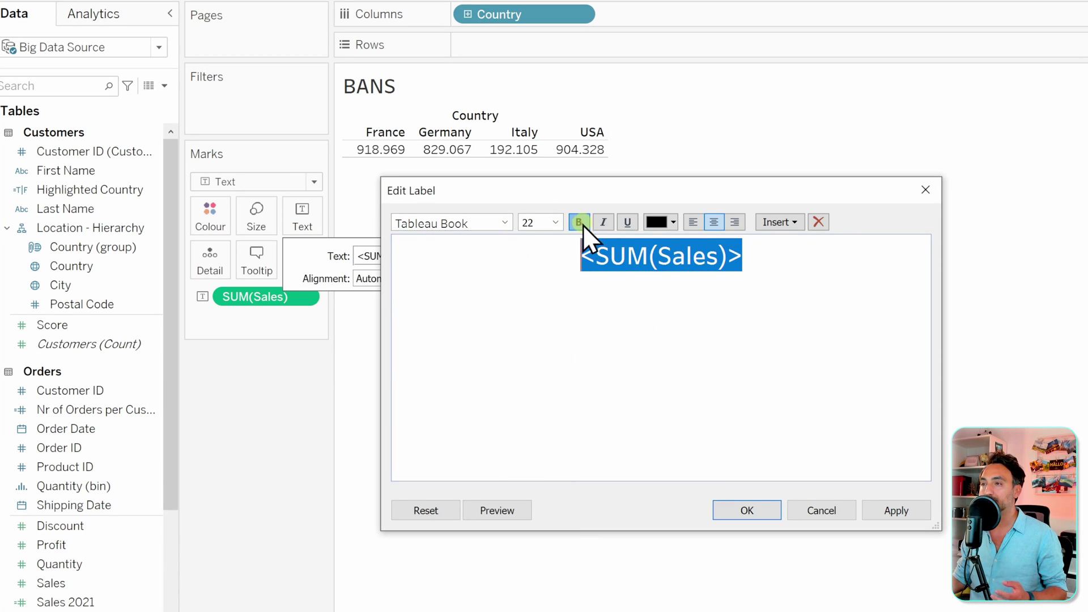
left_click(898, 512)
left_click_drag(629, 190, 635, 276)
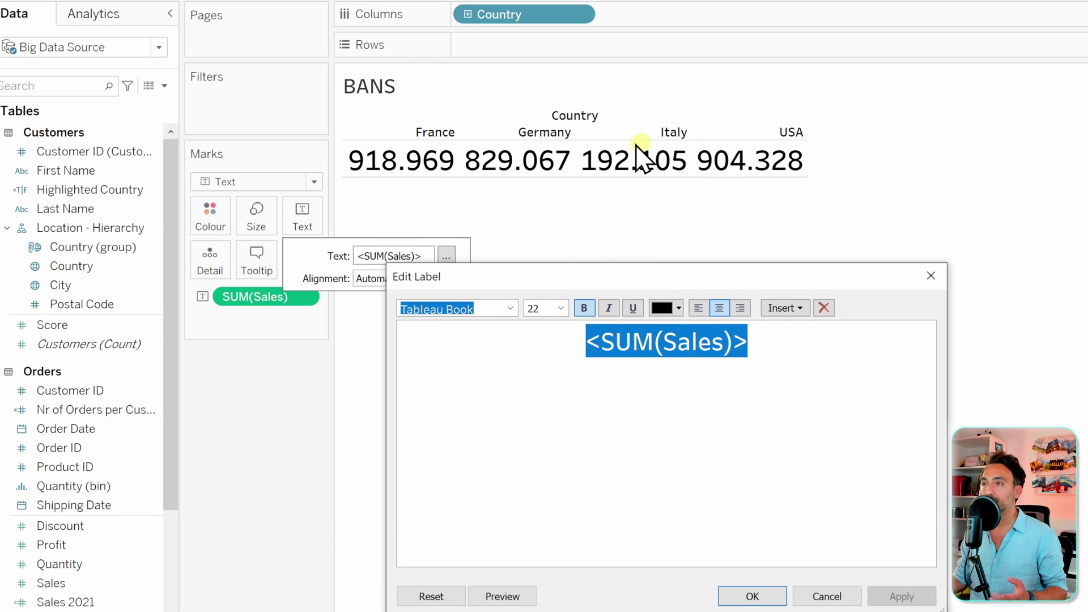
left_click(733, 369)
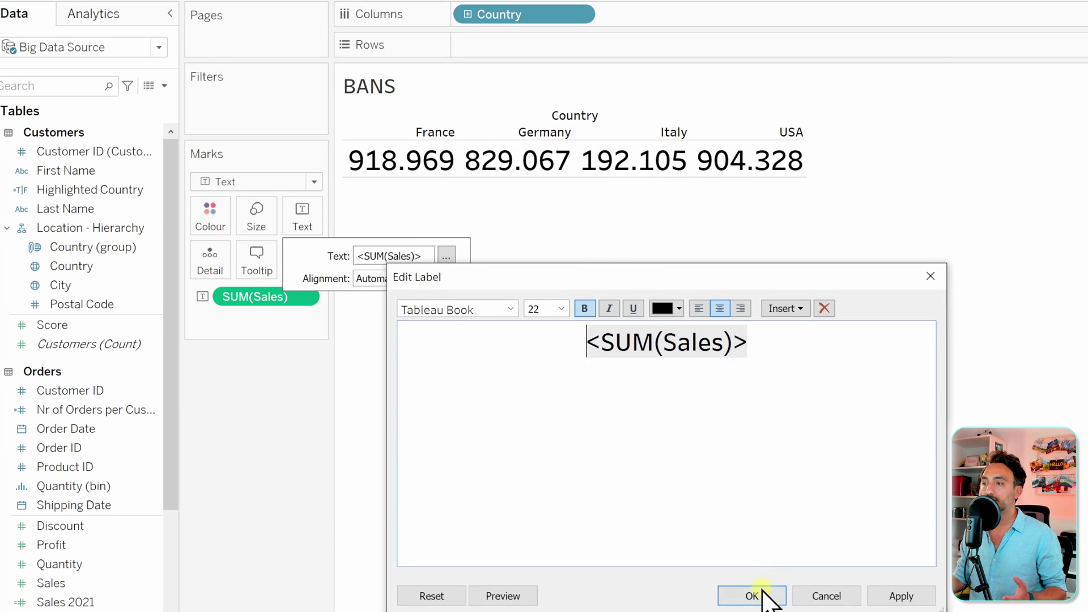
left_click(758, 596)
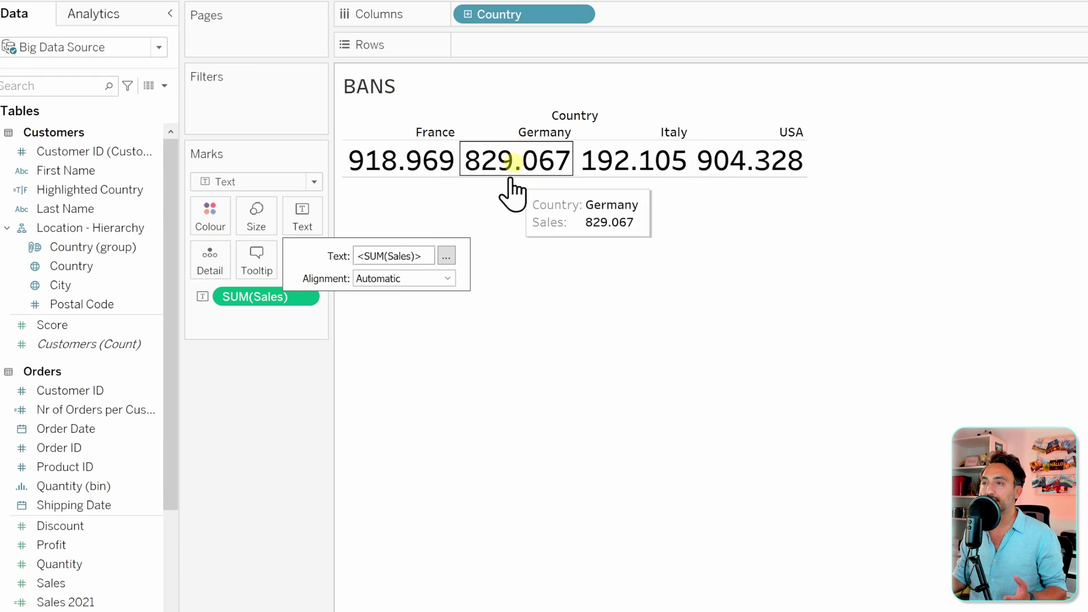
Align the Sales label text to the centre horizontally and to the middle vertically
left_click(448, 278)
left_click(404, 346)
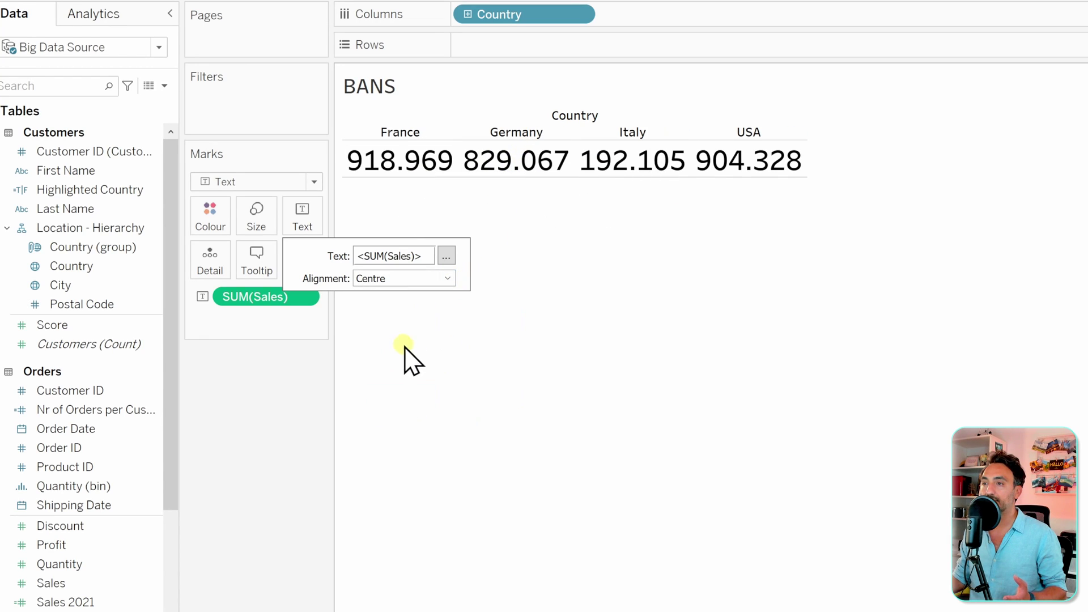
left_click(447, 278)
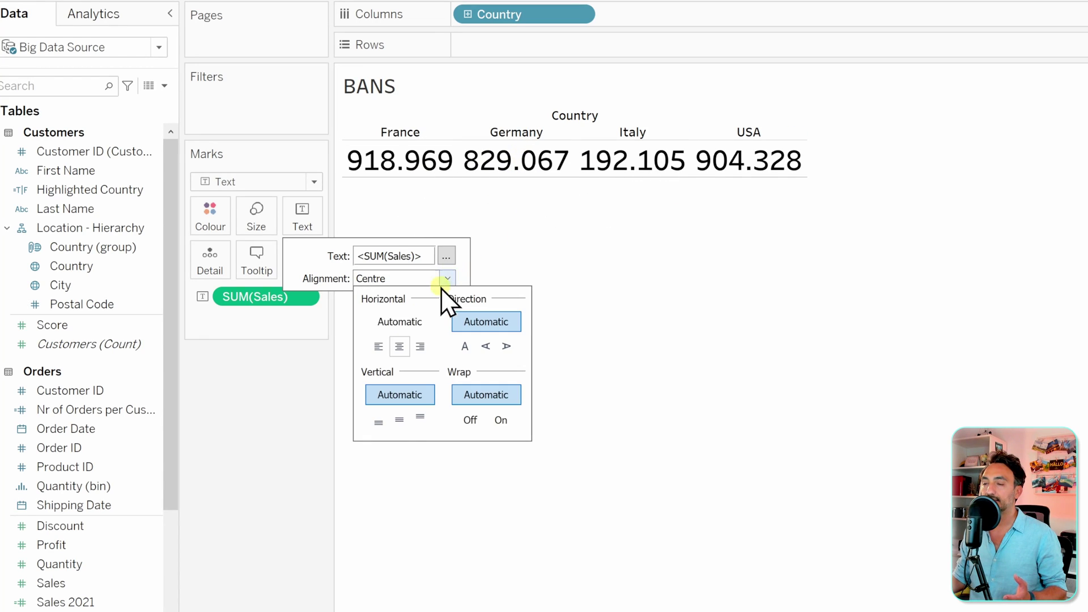
left_click(400, 419)
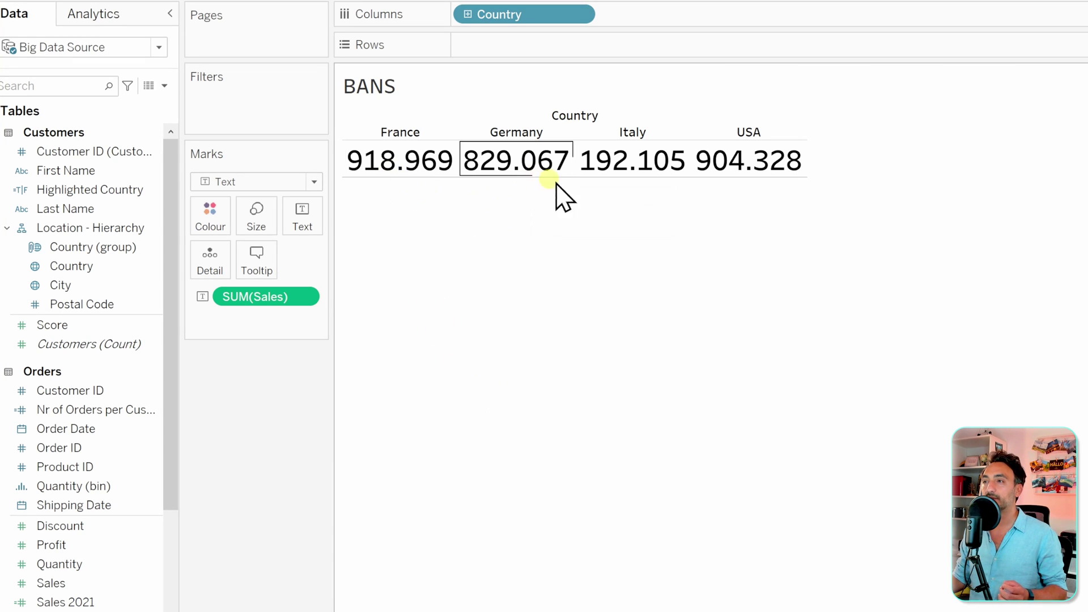
Format the Sales label's default numbers on the BANS sheet as Number (Custom) with 0 decimal places
right_click(267, 296)
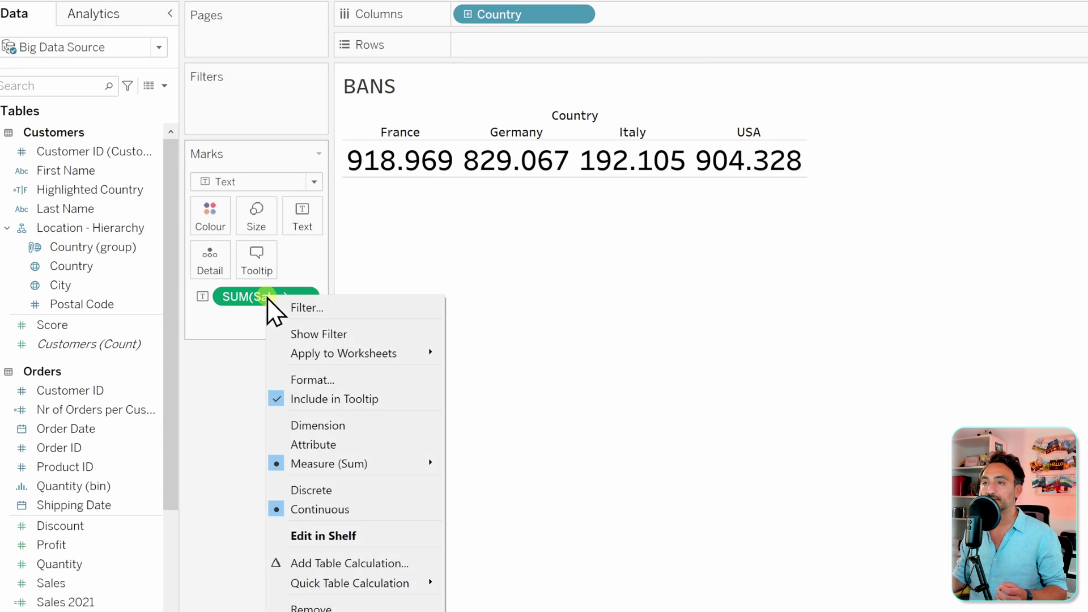
left_click(332, 377)
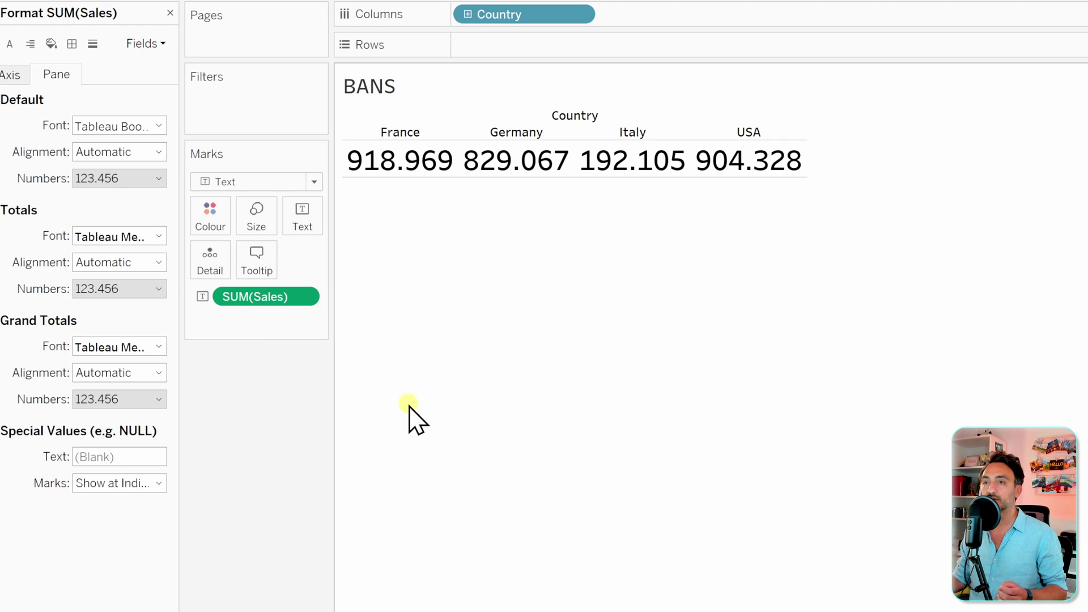
left_click(103, 179)
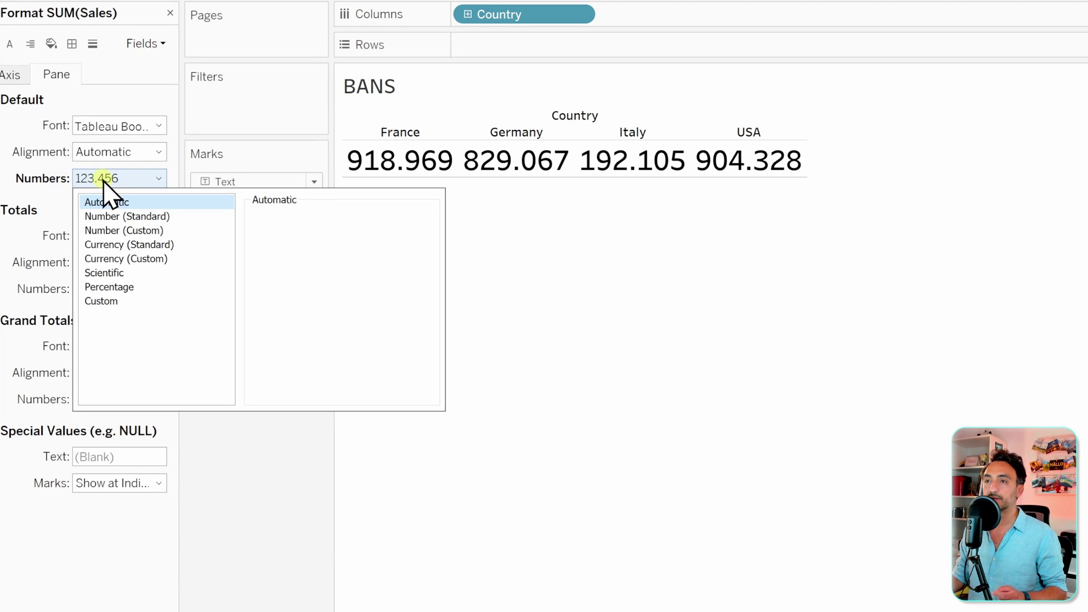
left_click(158, 231)
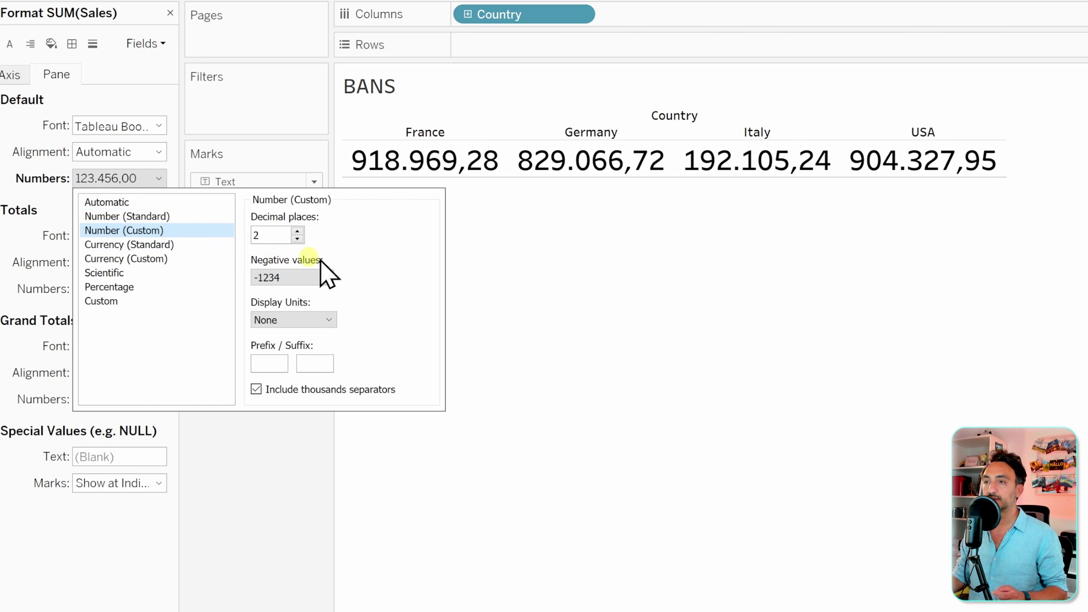
left_click(297, 239)
left_click(297, 238)
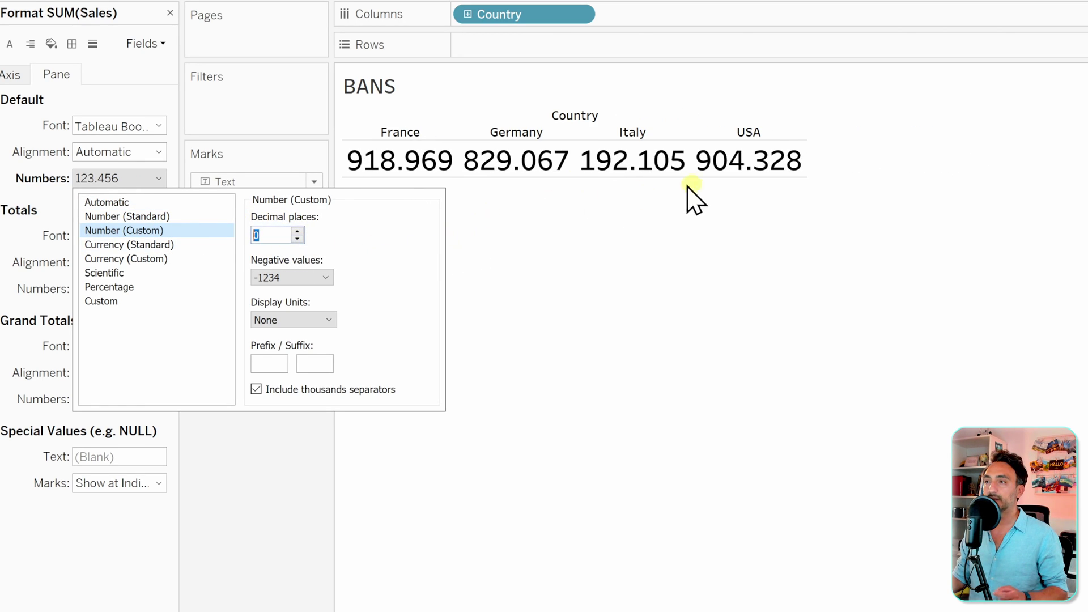
Set the Sales number format to display in Thousands (K) with a $ prefix, and close the formatting settings
left_click(311, 321)
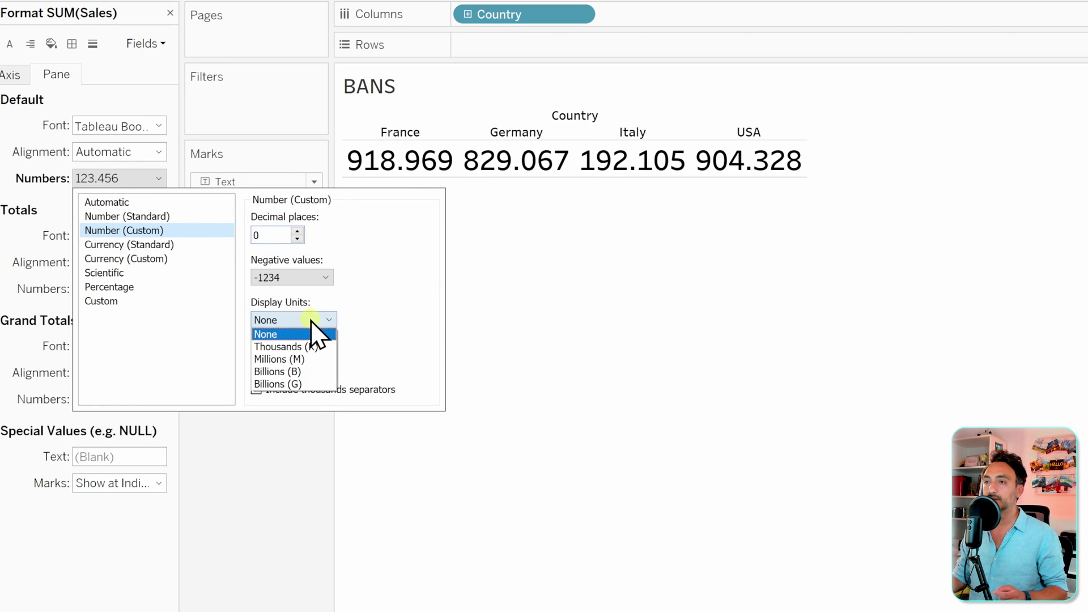
left_click(320, 347)
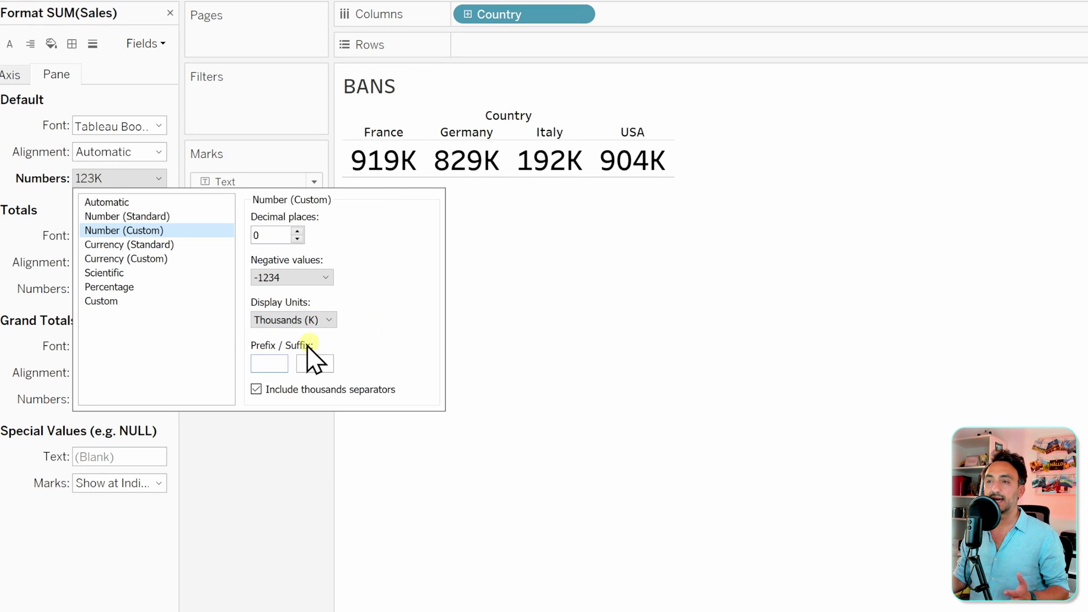
left_click(274, 357)
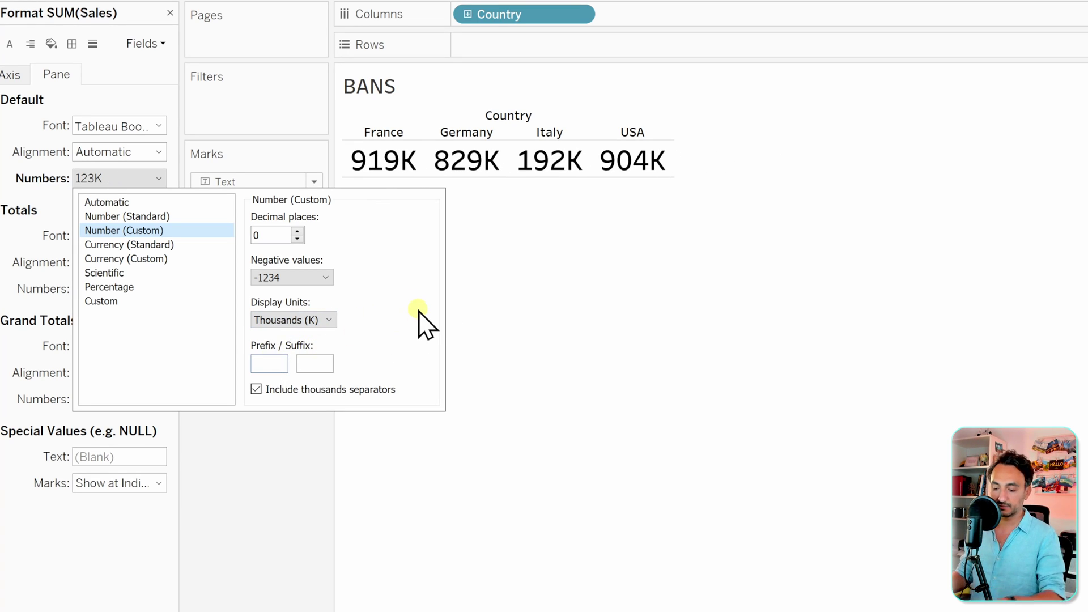
type("$")
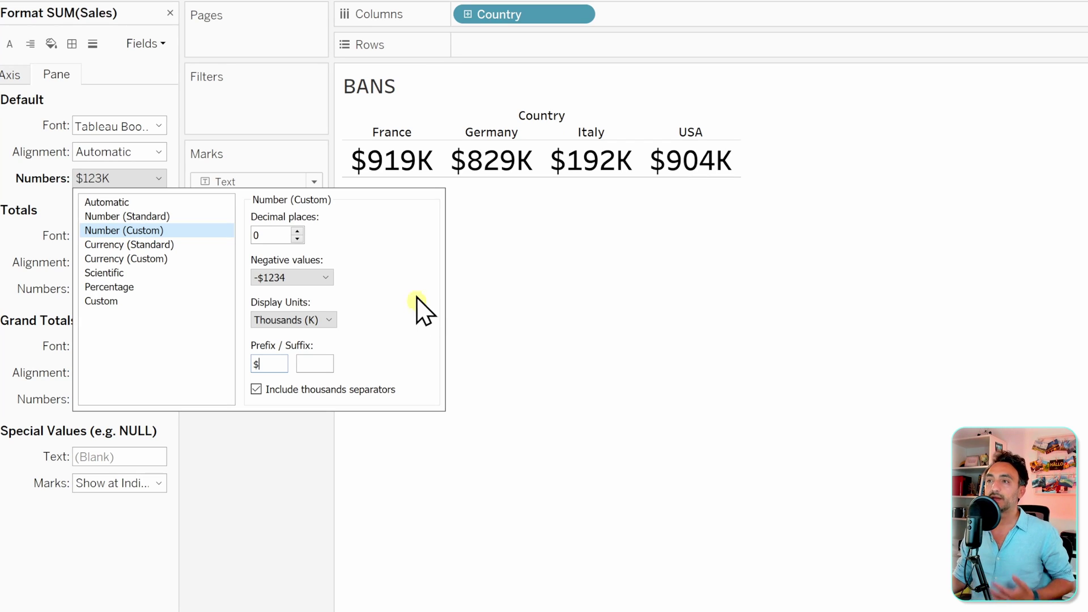
left_click(499, 378)
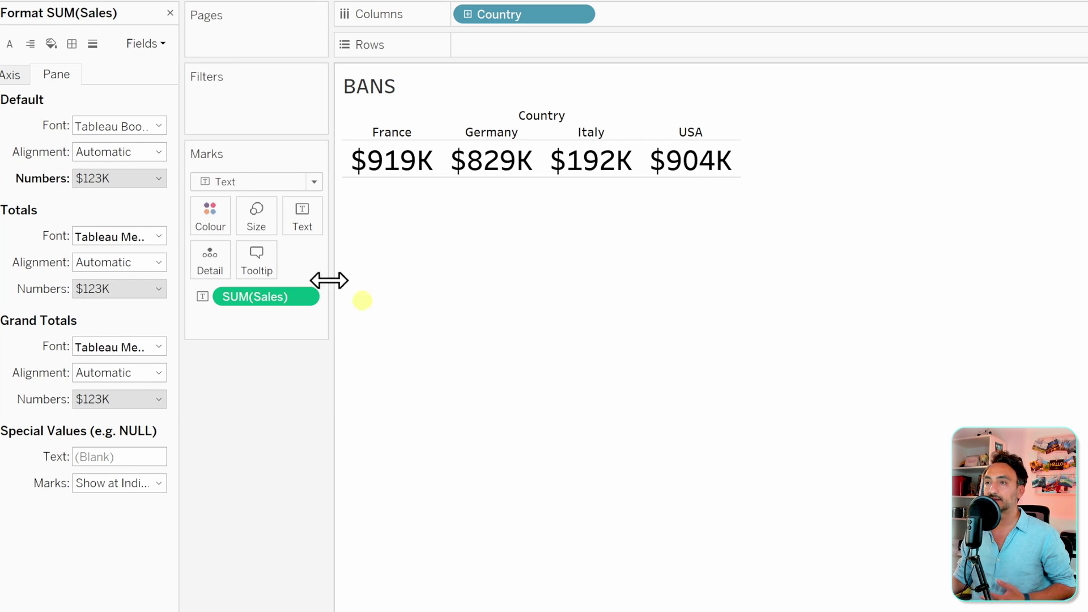
left_click(170, 12)
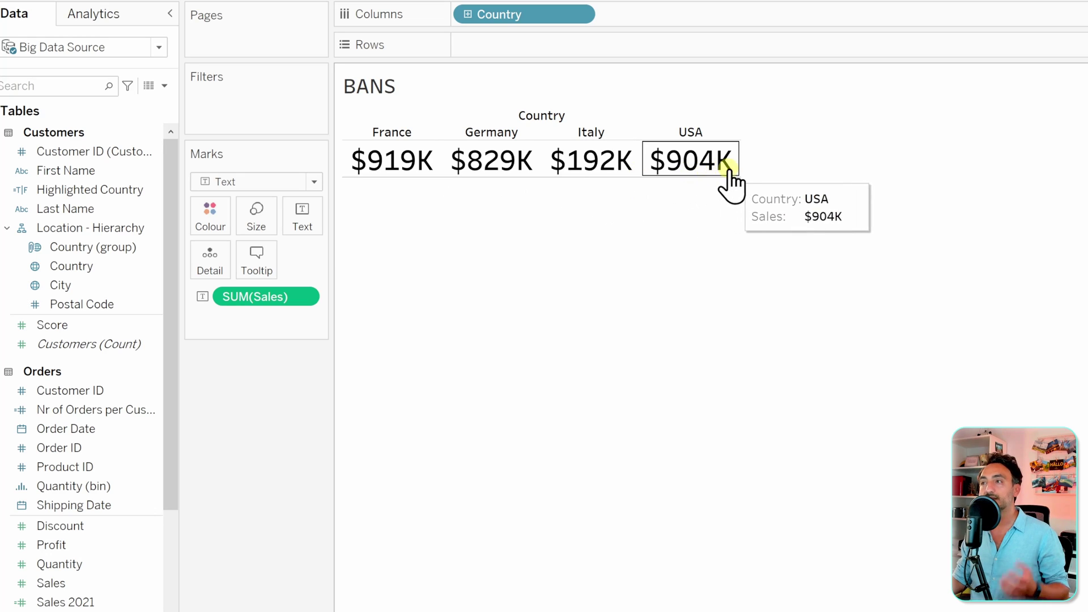
Widen the country columns slightly and add Country to the text labels below the Sales figures
left_click_drag(739, 160, 793, 160)
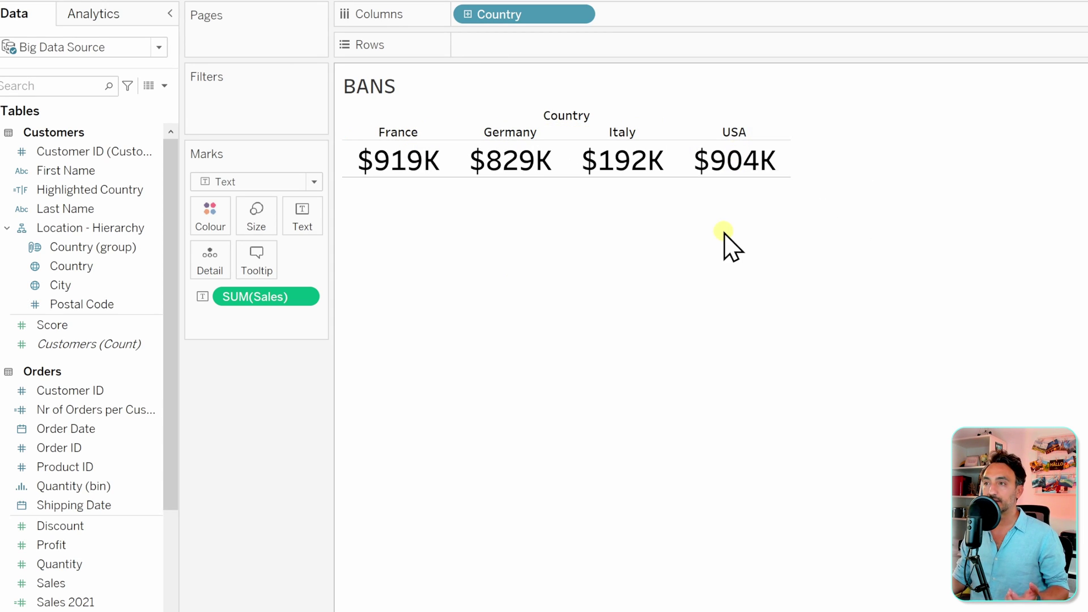
left_click_drag(85, 266, 308, 223)
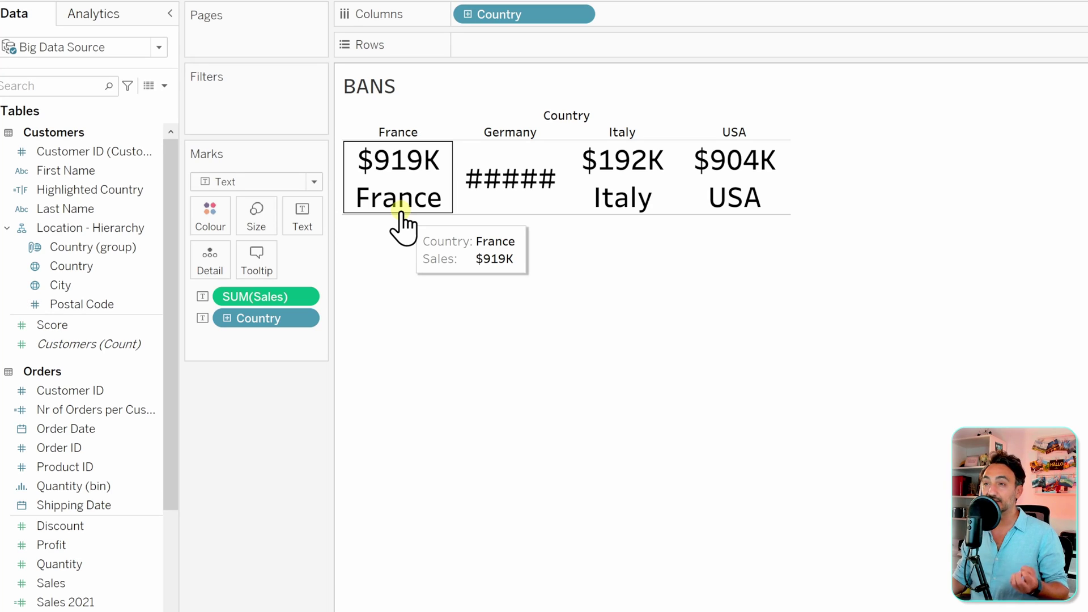
Format the <Country> label text as non-bold at font size 12 and apply it
left_click(316, 231)
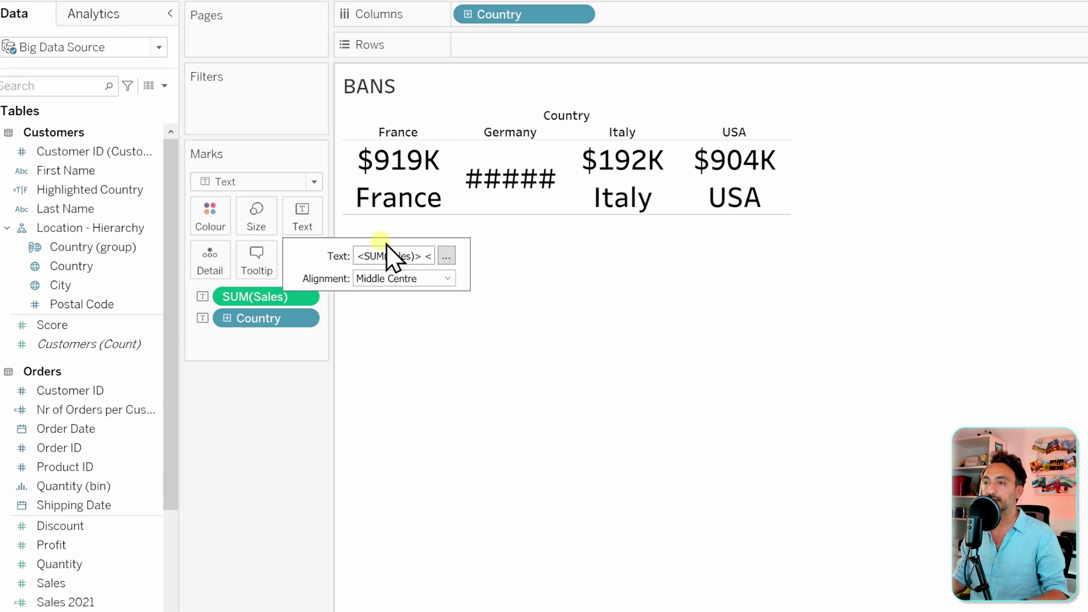
left_click(447, 256)
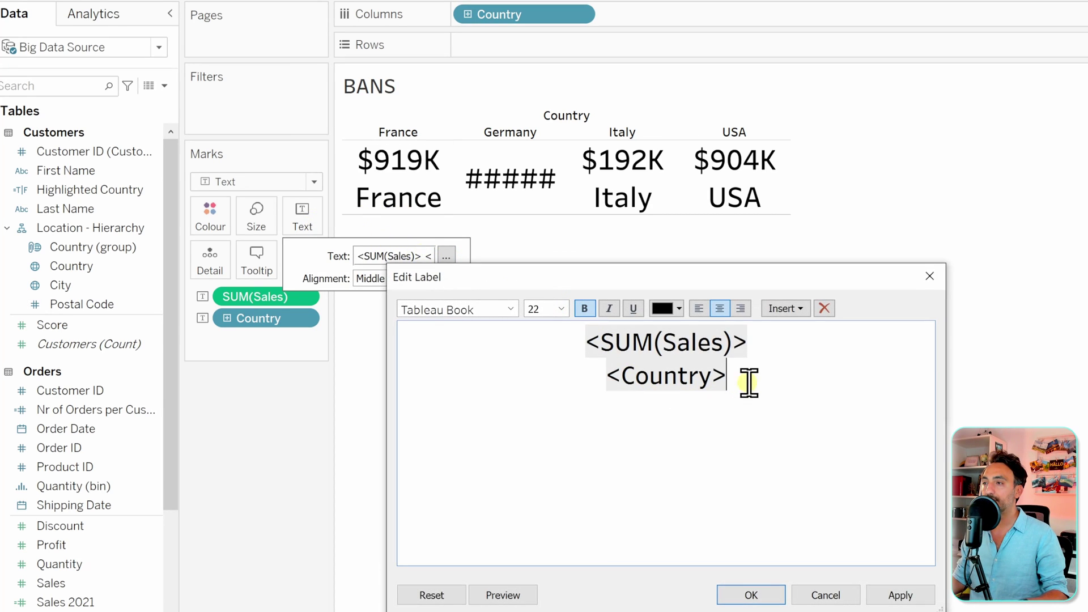
left_click_drag(748, 383, 602, 375)
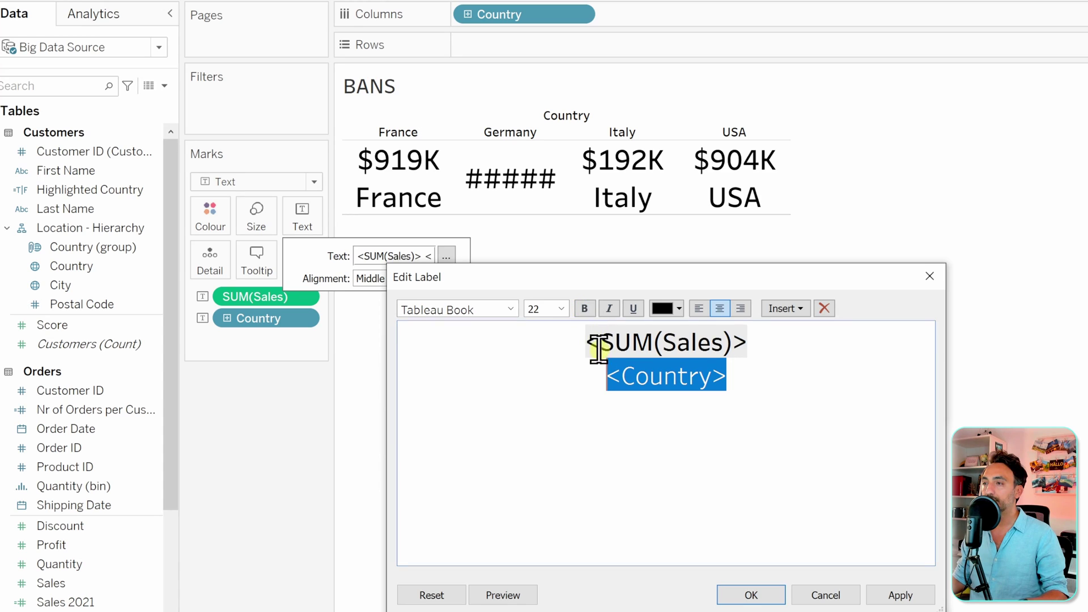
left_click(561, 308)
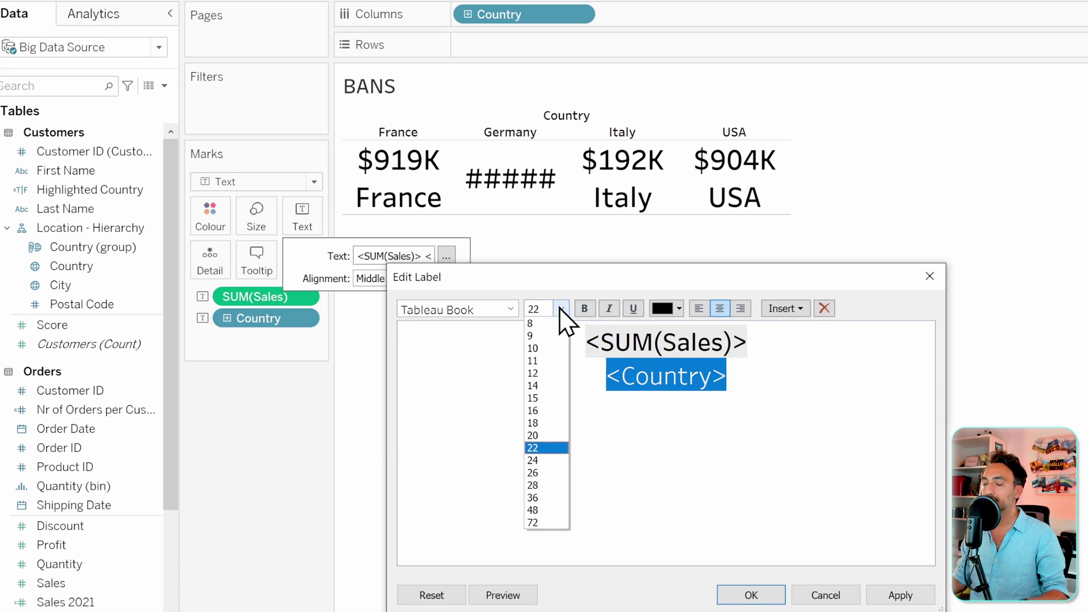
left_click(550, 373)
left_click(739, 421)
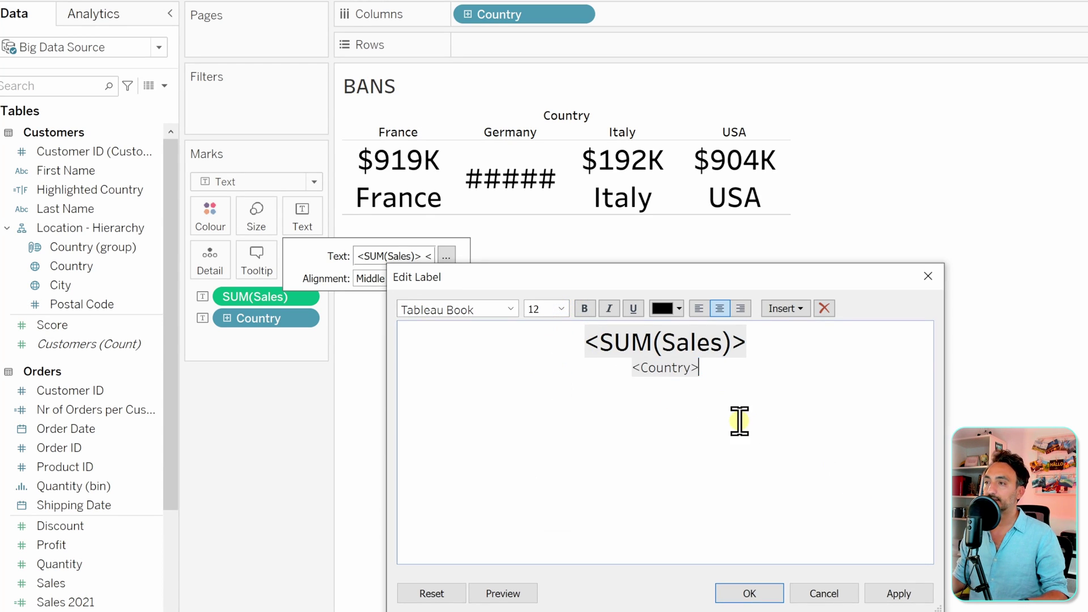
left_click(901, 593)
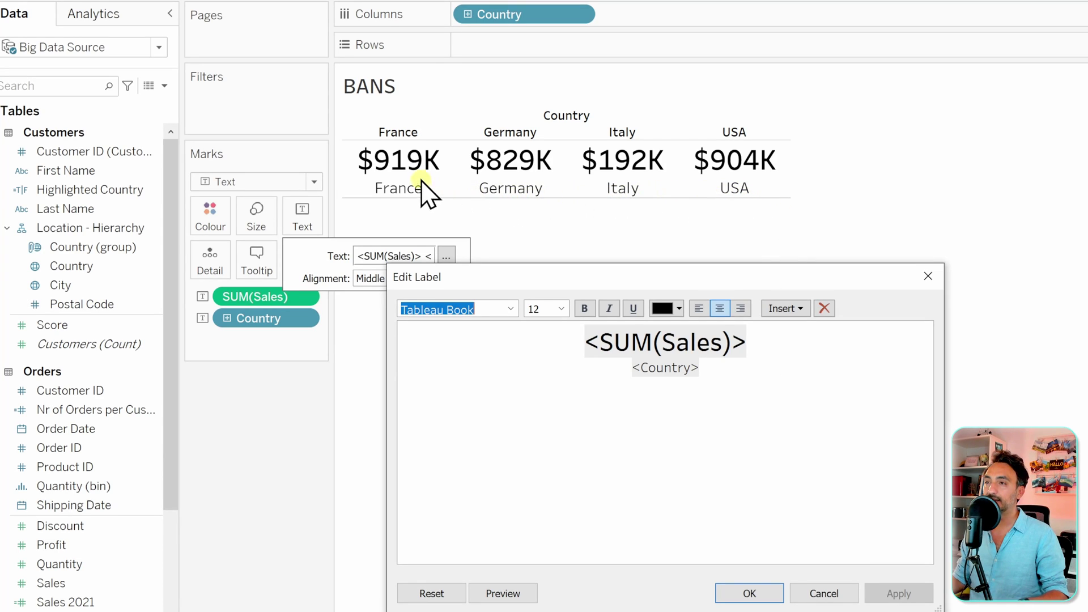
Reduce the <Country> label text to font size 10, apply it and confirm the label
left_click_drag(719, 371, 635, 371)
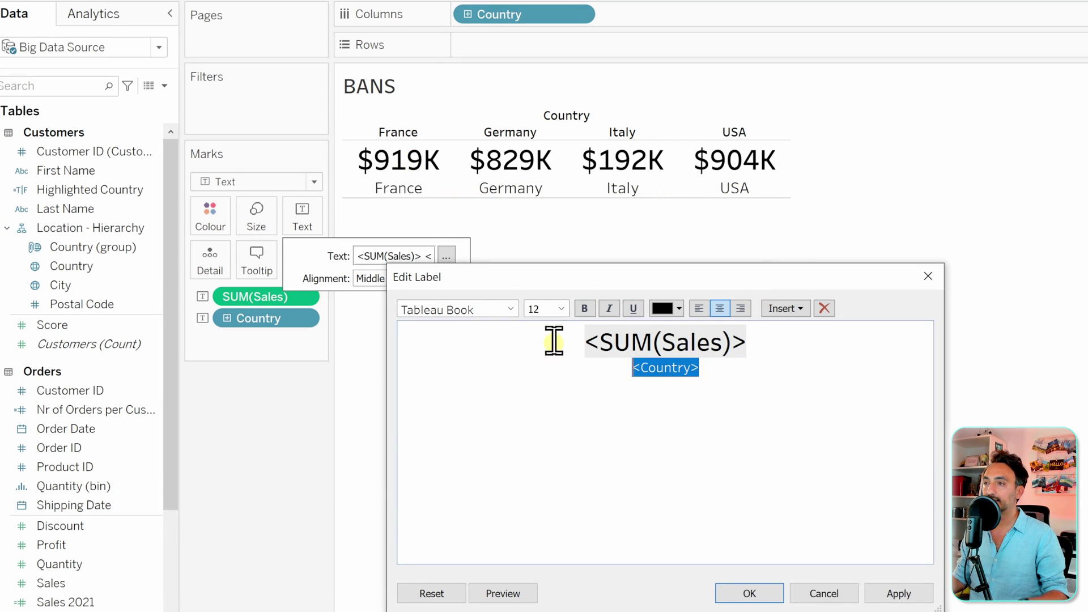
left_click(561, 309)
left_click(545, 348)
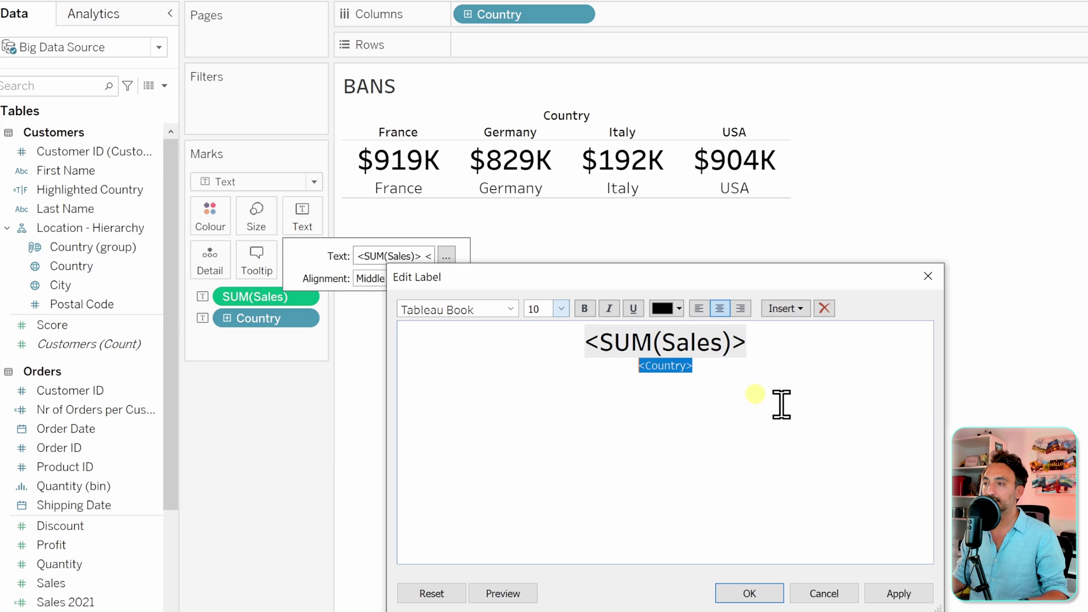
left_click(898, 592)
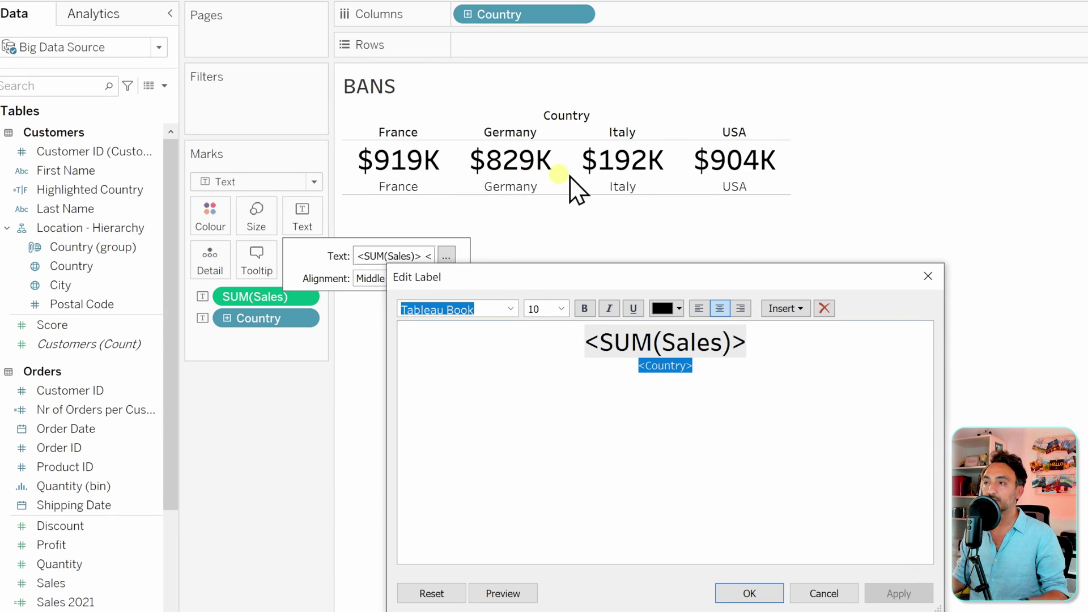
left_click(720, 409)
left_click(762, 584)
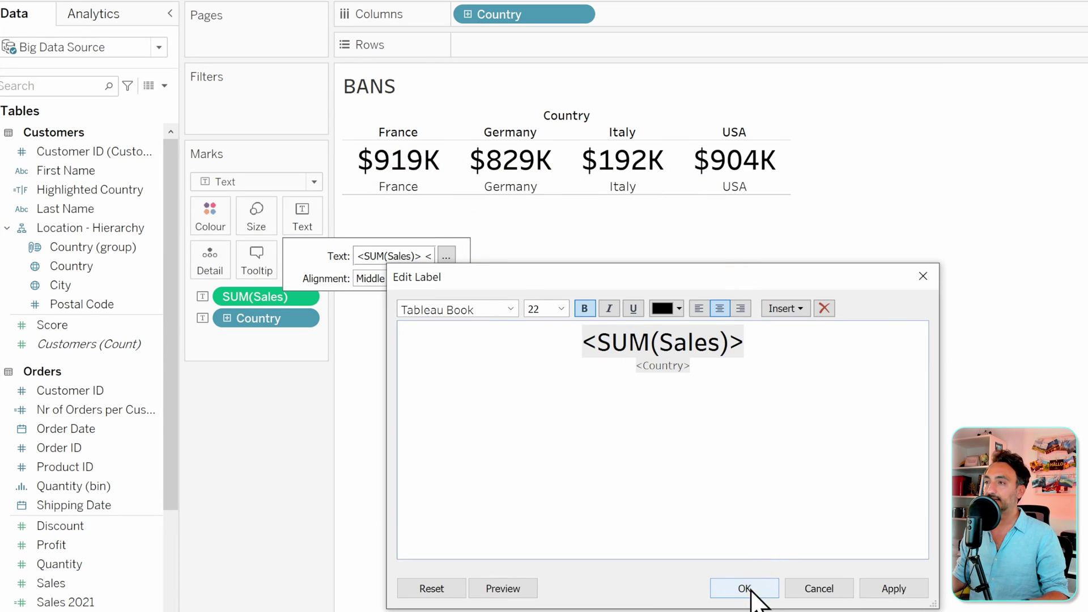
Hide the Country header above the BANS figures
mouse_move(634, 198)
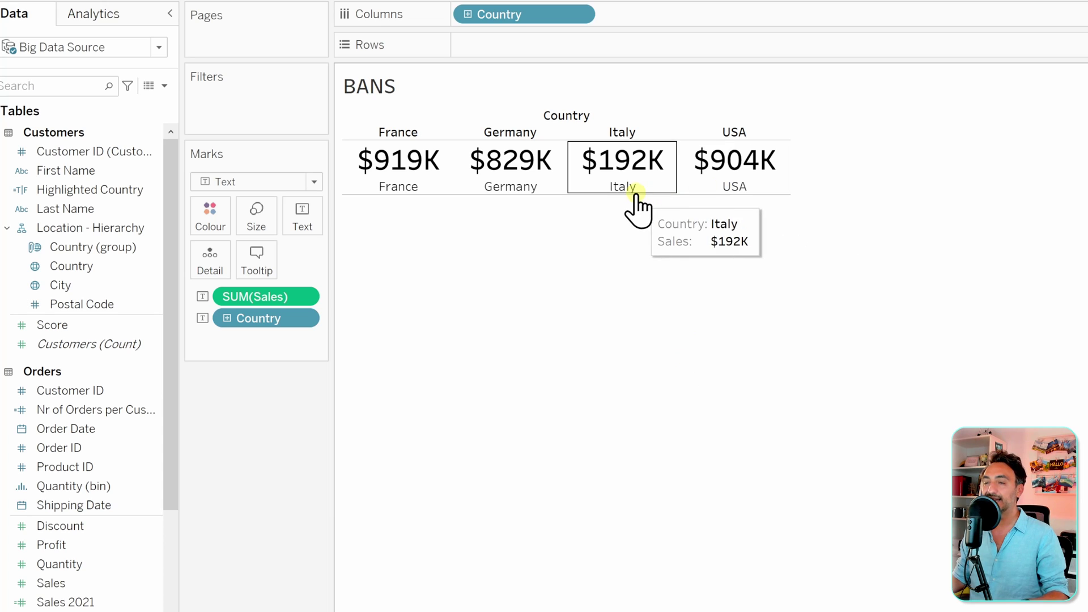
mouse_move(368, 175)
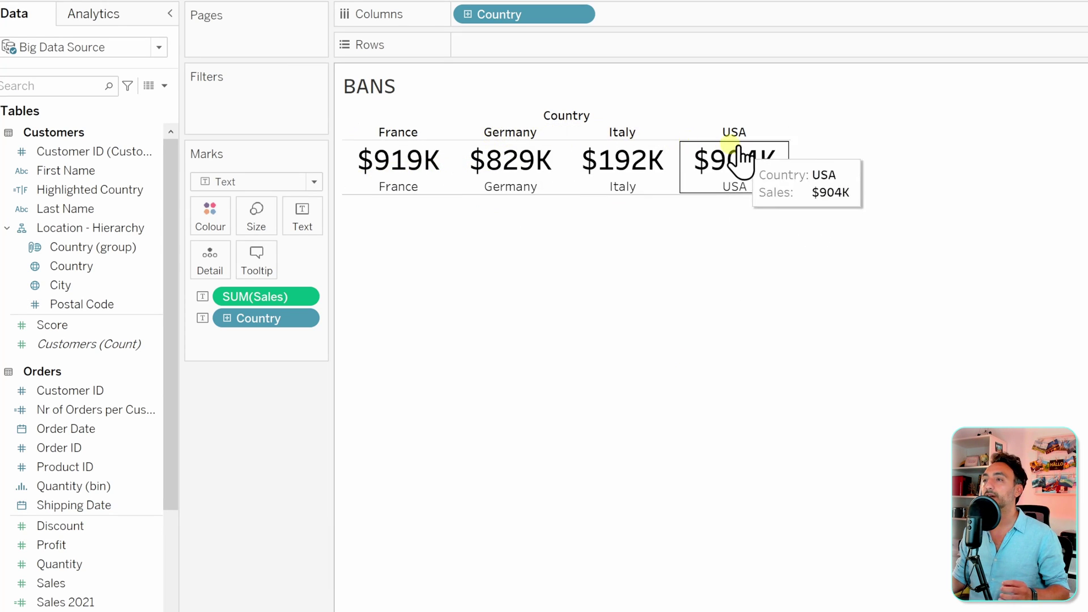
right_click(522, 131)
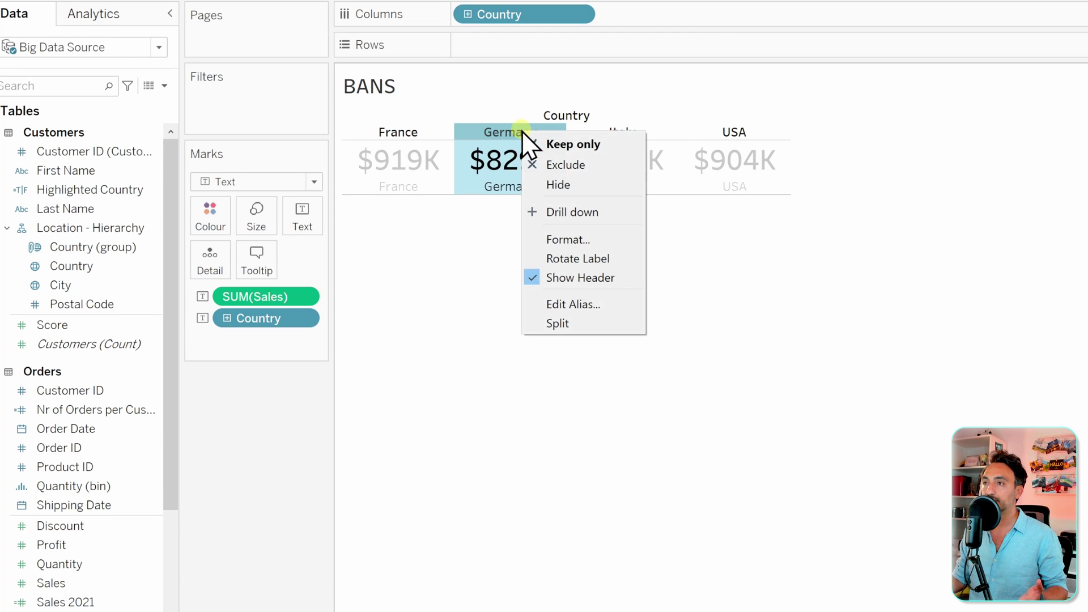
left_click(613, 277)
left_click(657, 327)
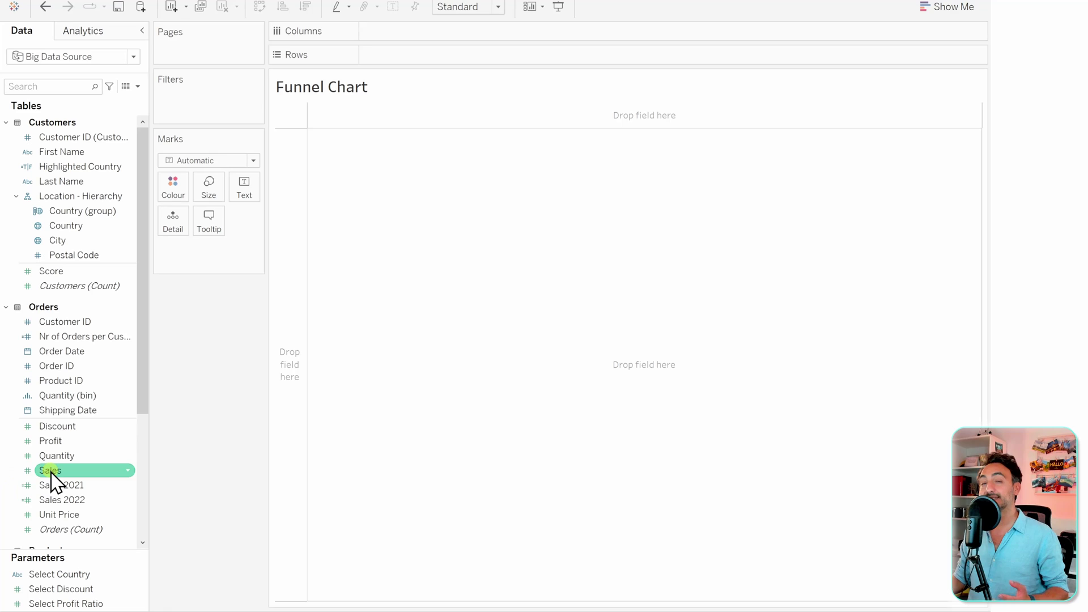
On the Funnel Chart sheet, put Sales in Rows and colour the bar by Sub Category from the Product hierarchy
left_click_drag(51, 473, 381, 60)
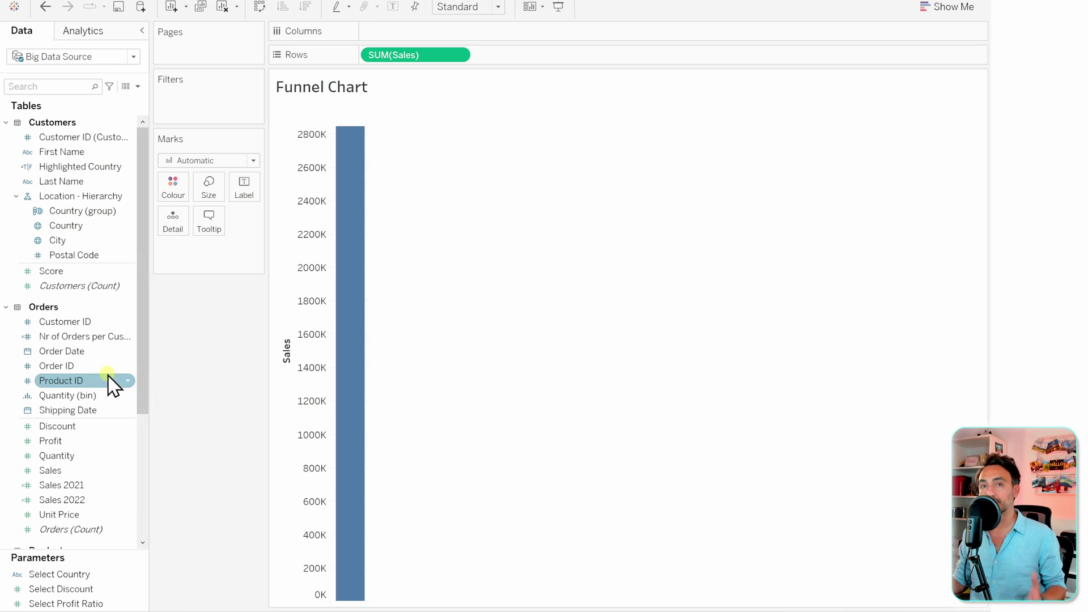
scroll(111, 385, "down", 4)
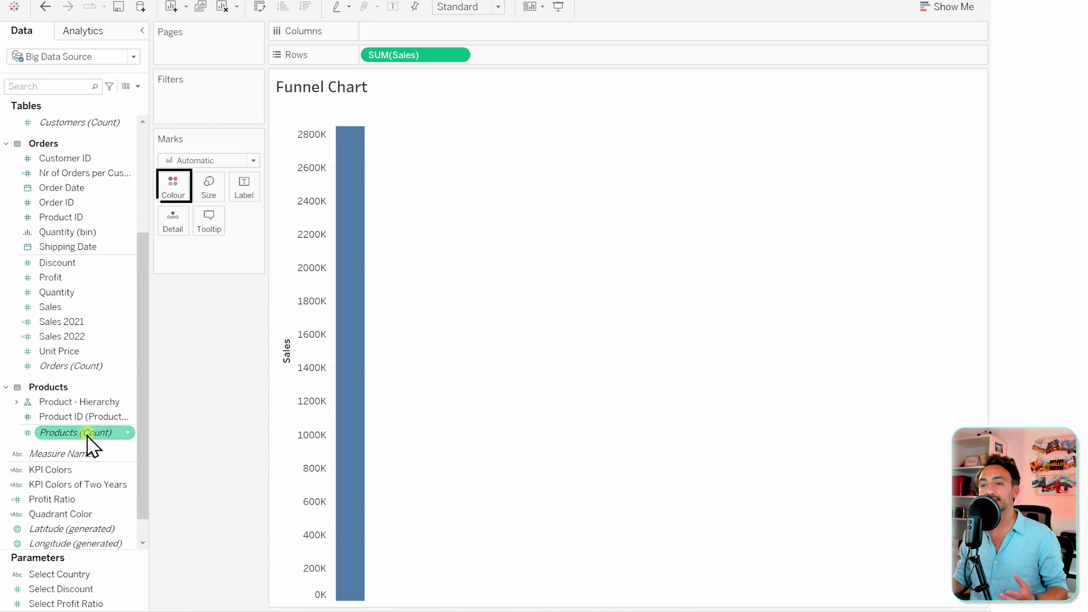
left_click(16, 402)
left_click_drag(80, 432, 175, 187)
Size the bar segments by SUM(Sales) and fit the funnel chart to Entire View
mouse_move(353, 299)
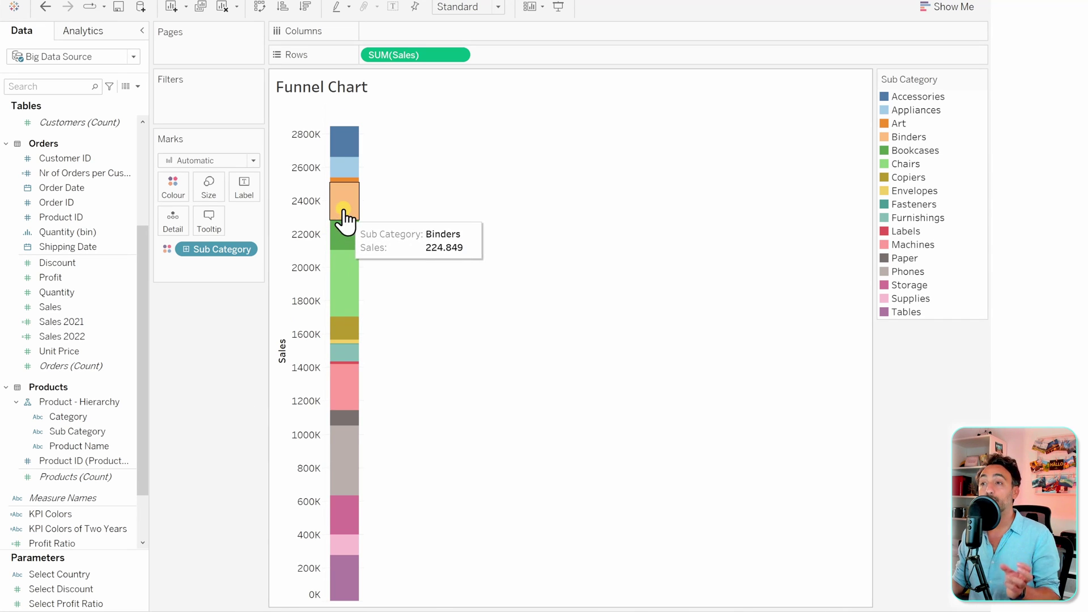
mouse_move(348, 169)
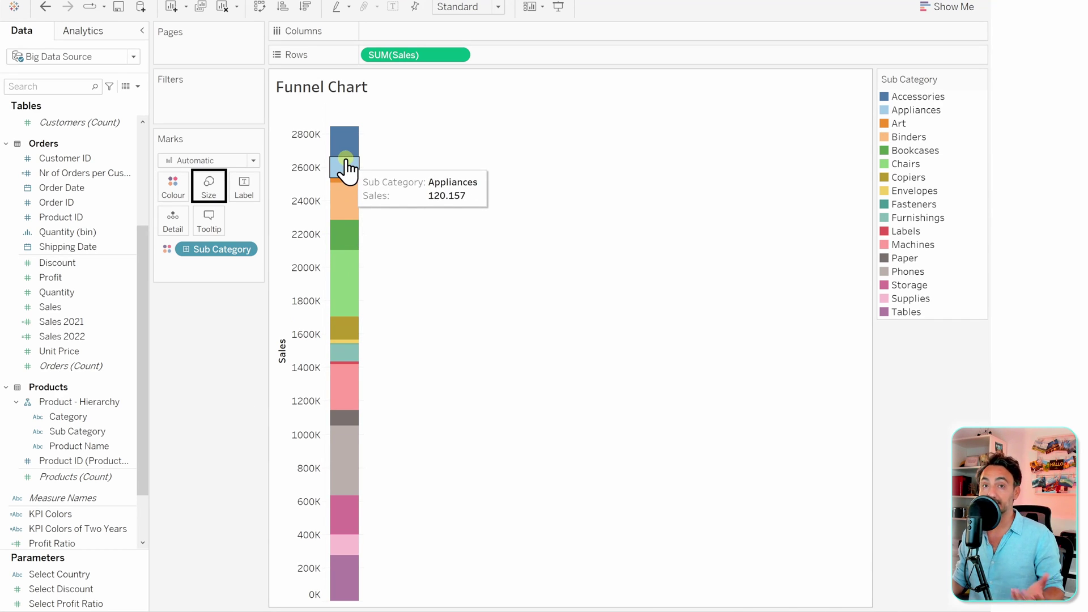
left_click_drag(395, 55, 208, 190)
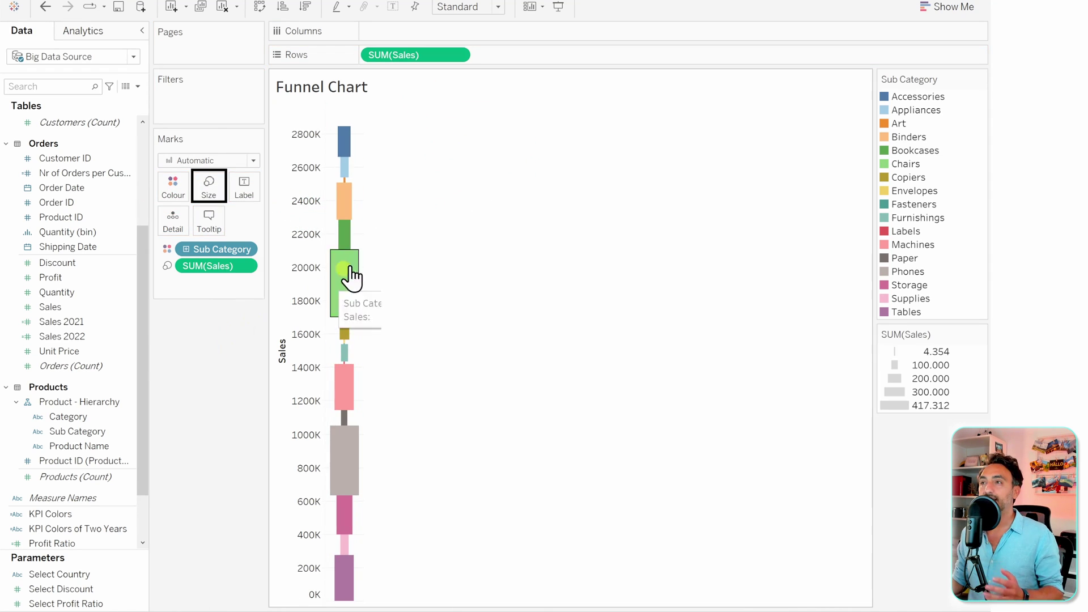
left_click(488, 17)
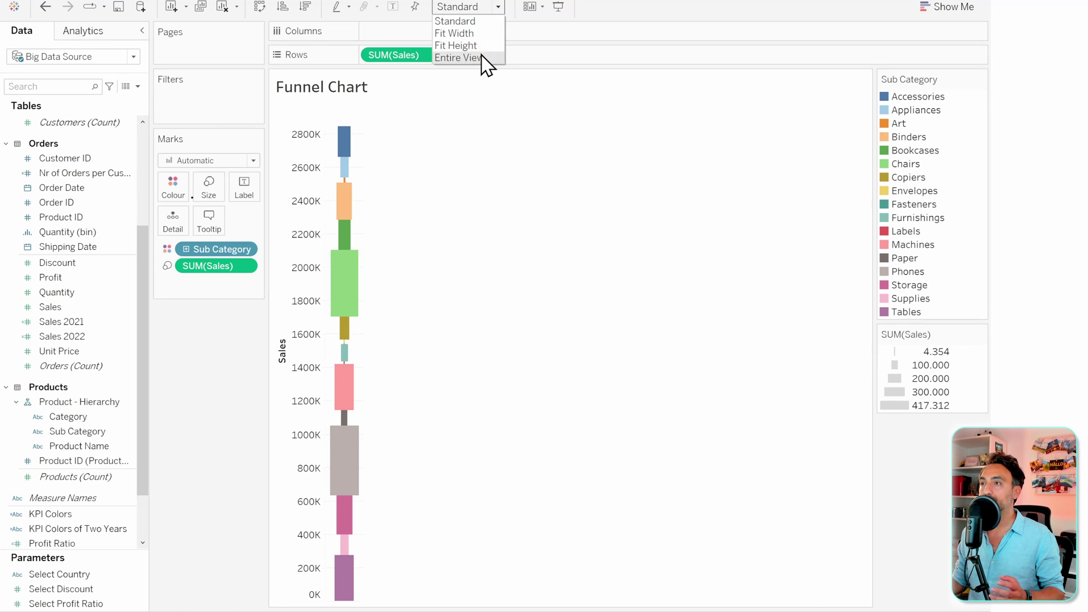
left_click(482, 56)
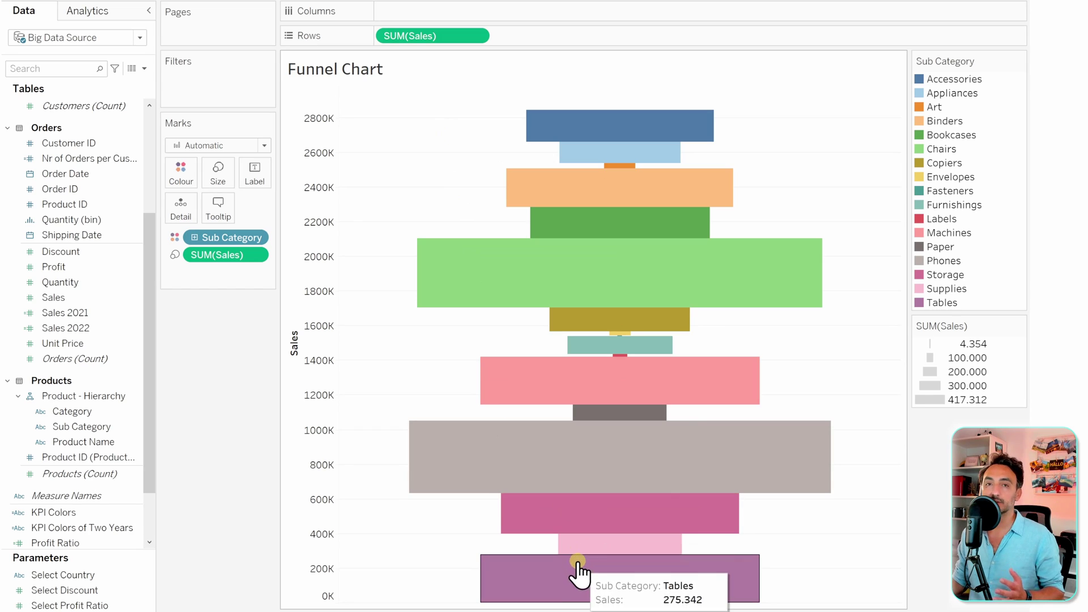
Sort Sub Category in the funnel by the Sales field, aggregated as Sum, in descending order
right_click(218, 237)
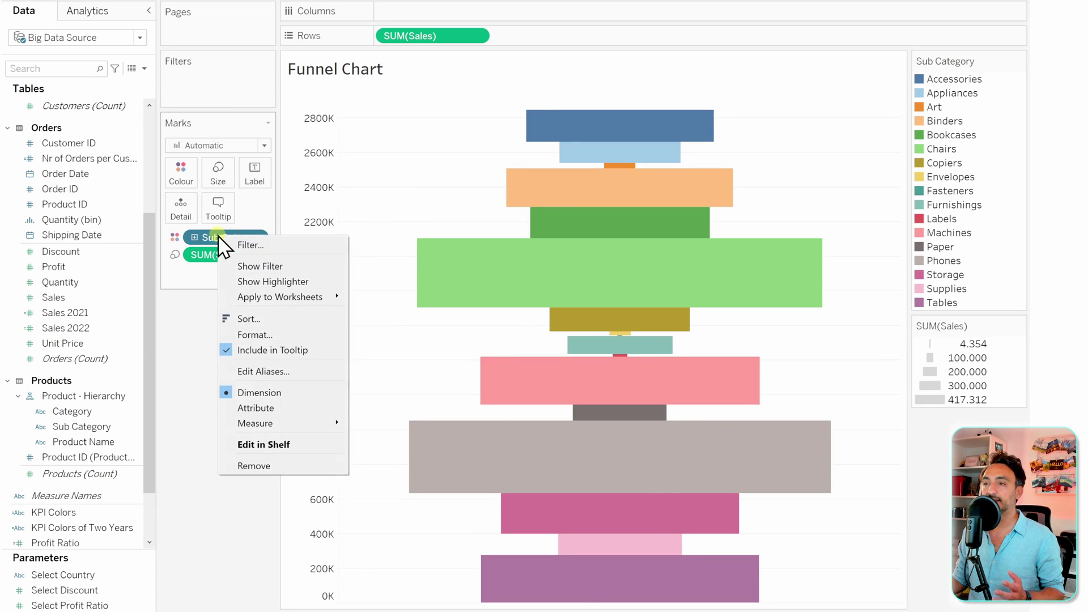
left_click(256, 315)
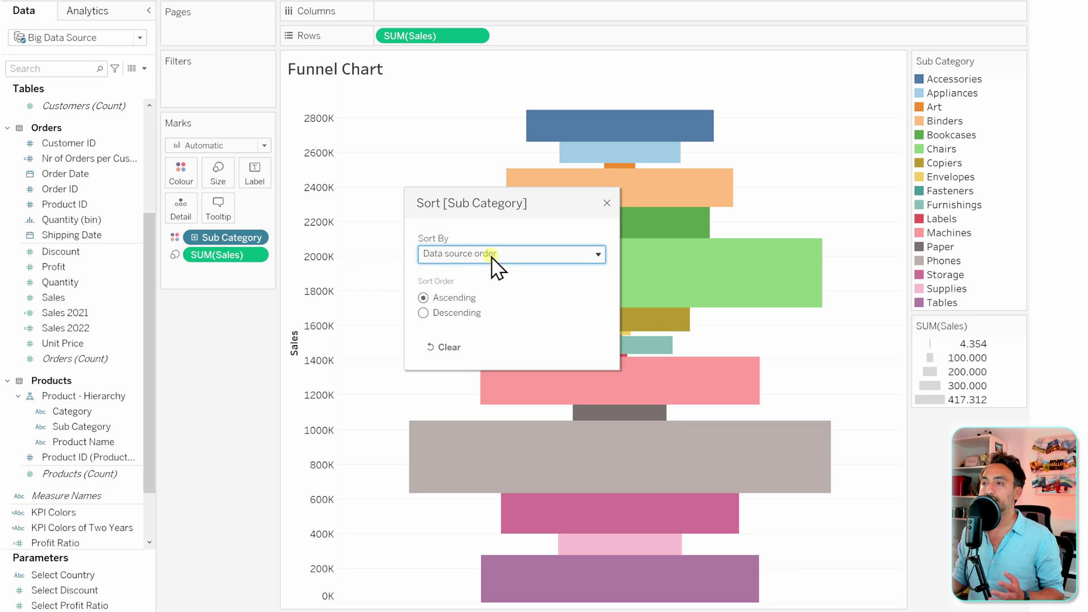
left_click(492, 255)
left_click(483, 294)
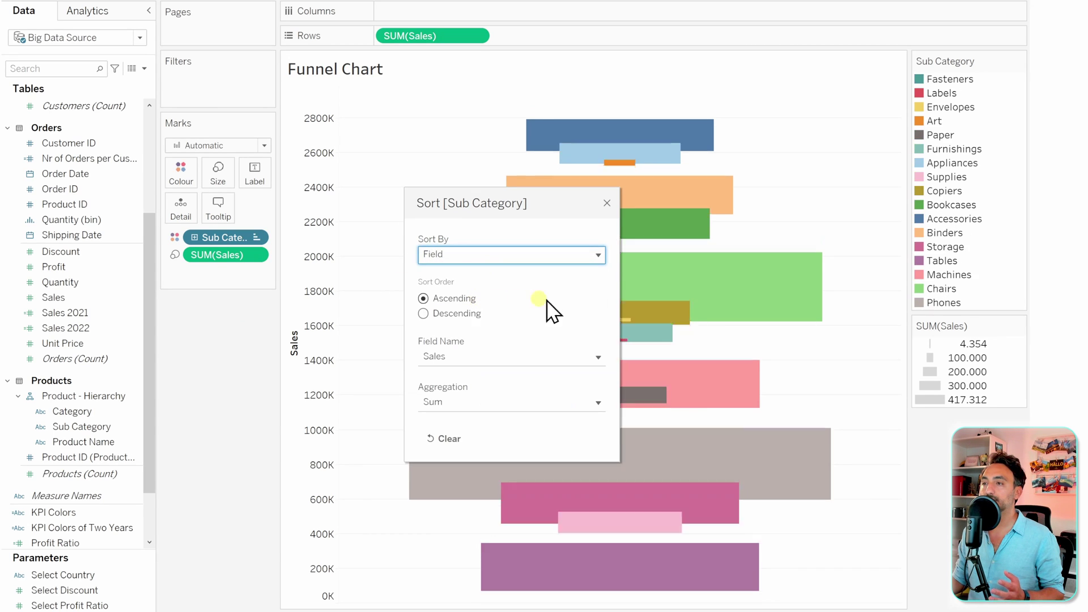
left_click(455, 314)
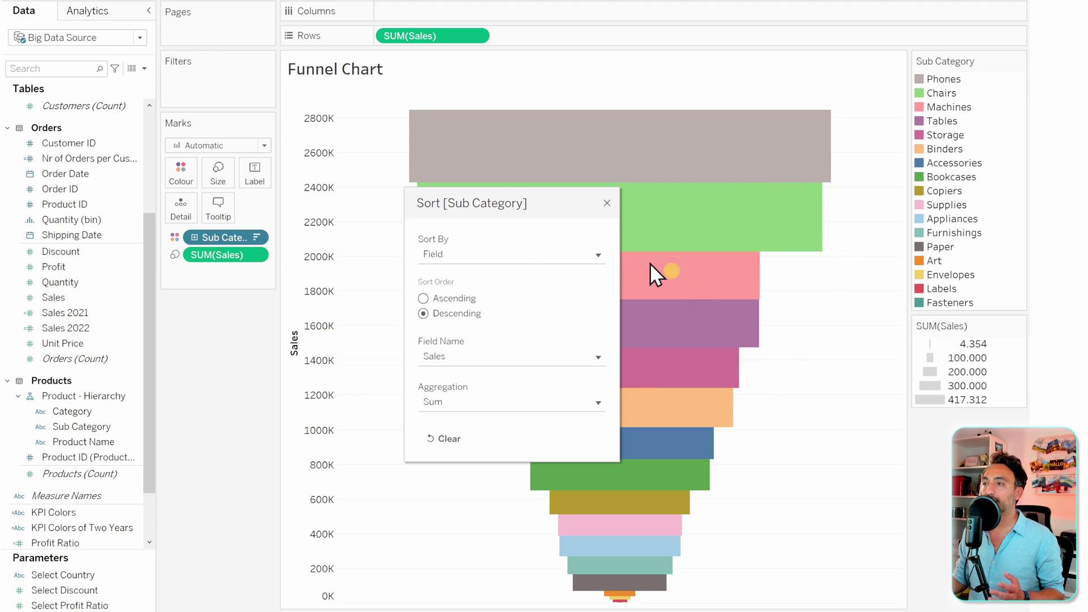
left_click(607, 203)
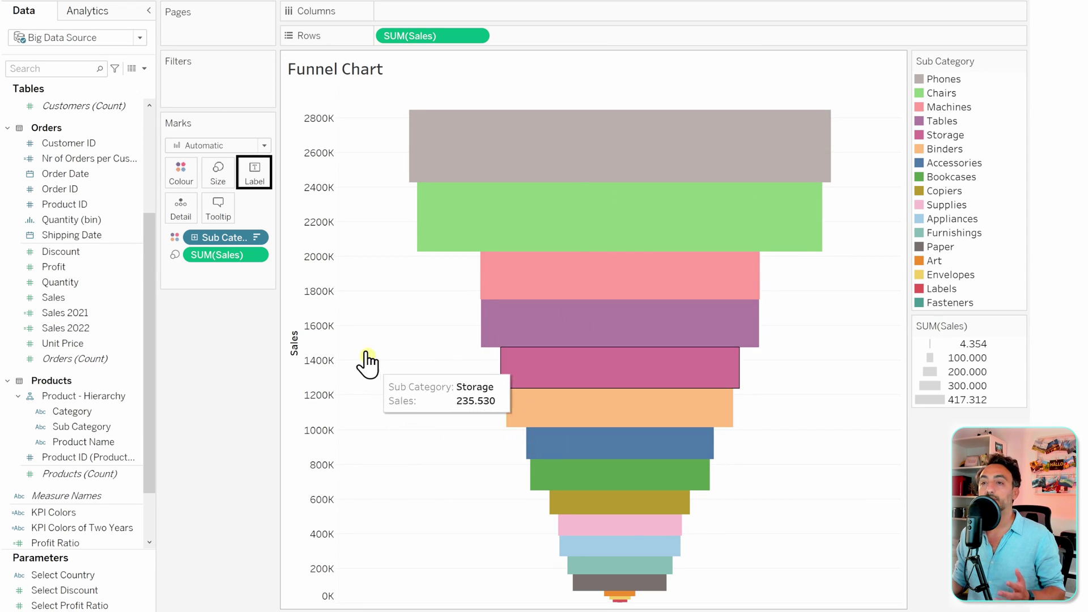
Label the funnel segments with Sales as Percent of Total and place the Sub Category name above the percentage
left_click_drag(59, 297, 255, 180)
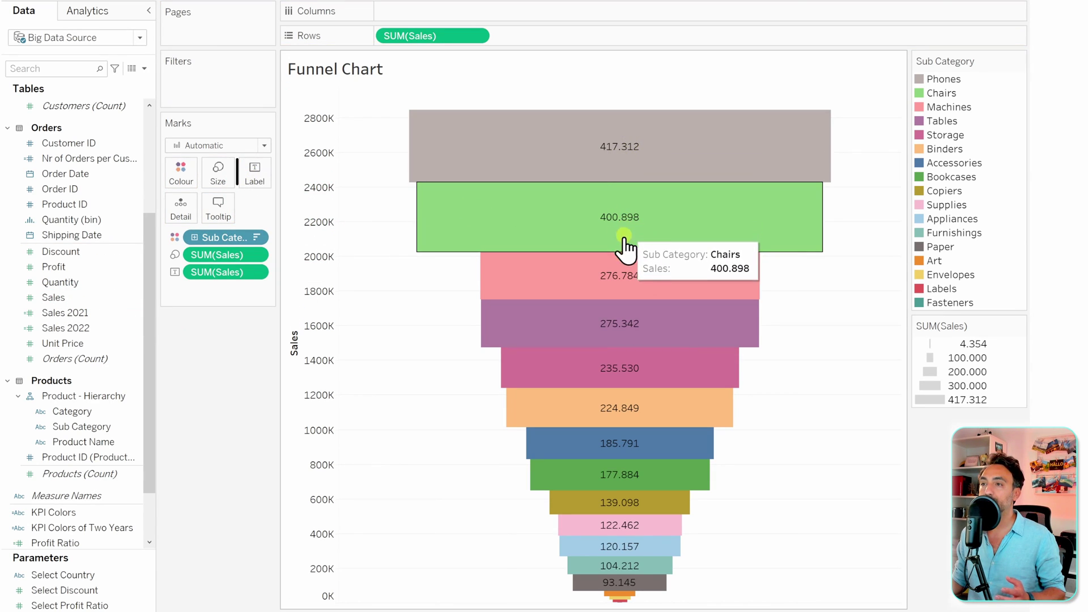
right_click(217, 273)
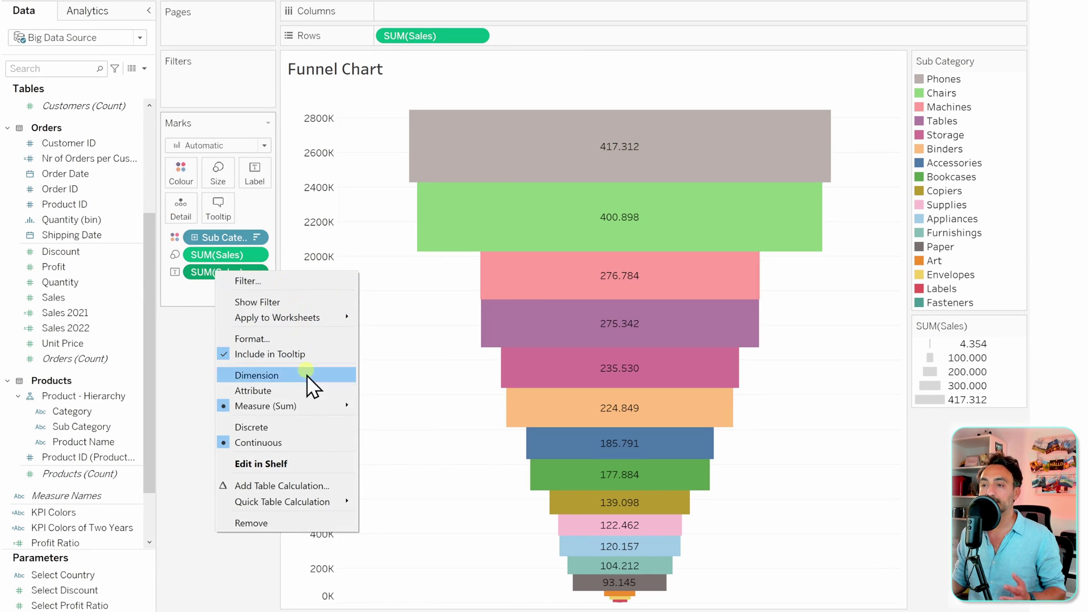
mouse_move(328, 502)
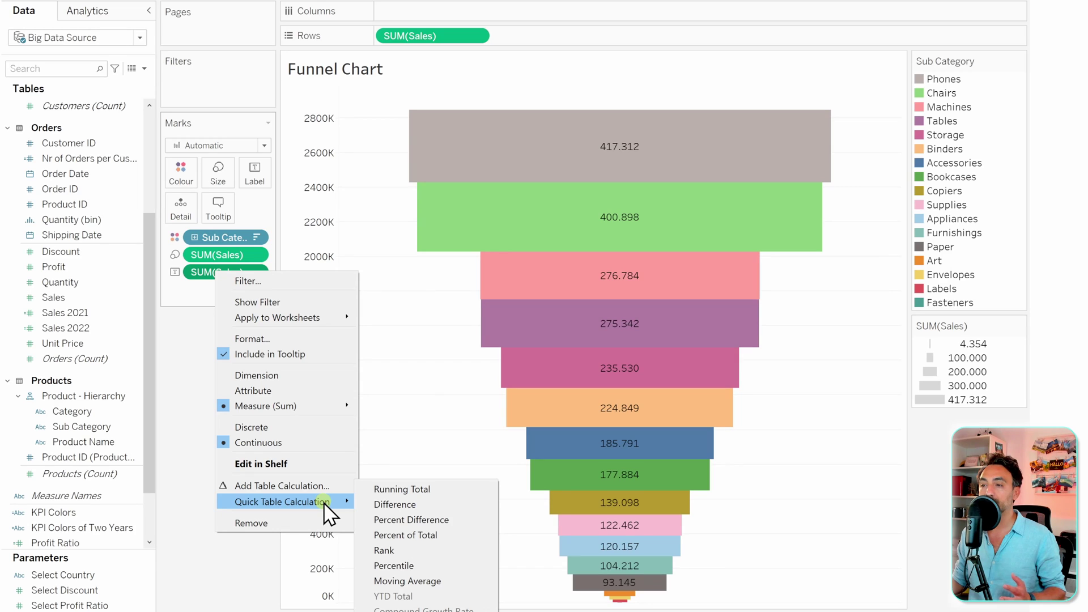
left_click(447, 534)
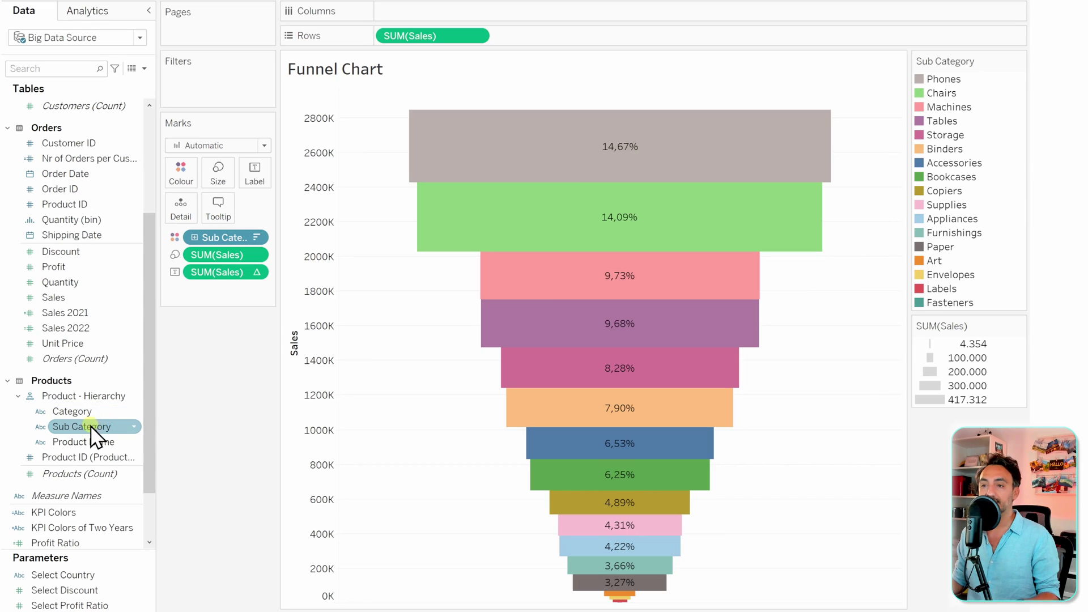
left_click_drag(91, 431, 258, 181)
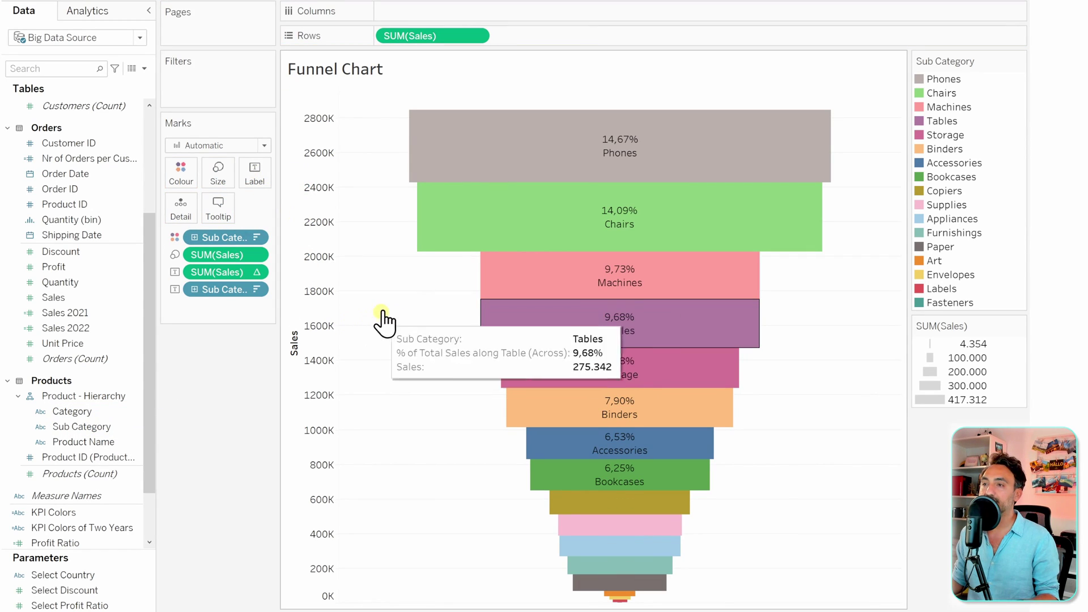
mouse_move(227, 290)
left_mouse_down()
mouse_move(245, 272)
mouse_move(222, 267)
left_mouse_up()
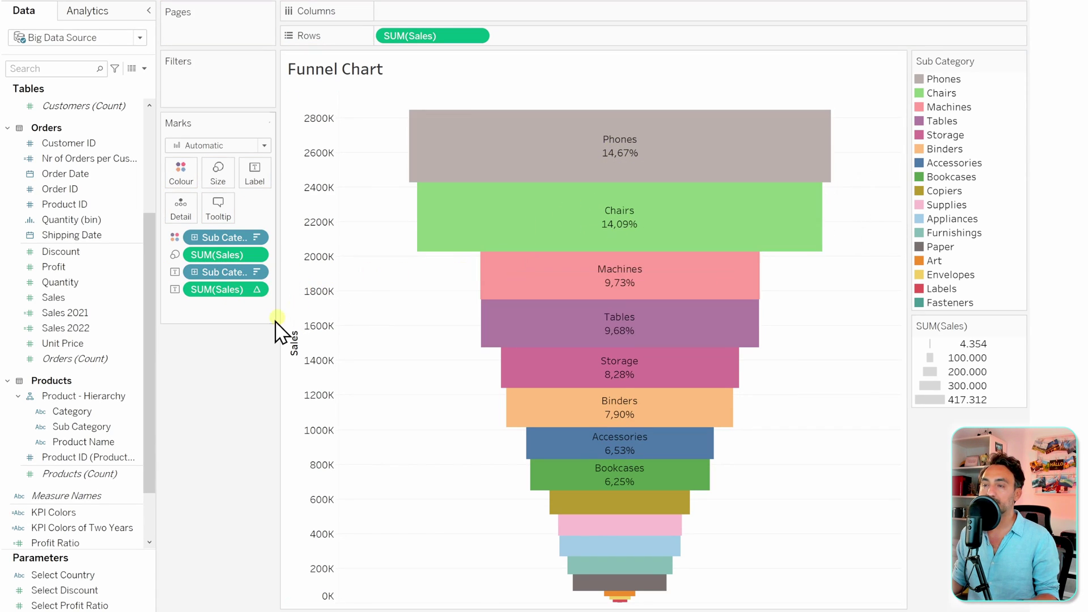
Format the <Sub Category> text of the funnel label as bold at font size 12 and confirm the label
left_click(262, 185)
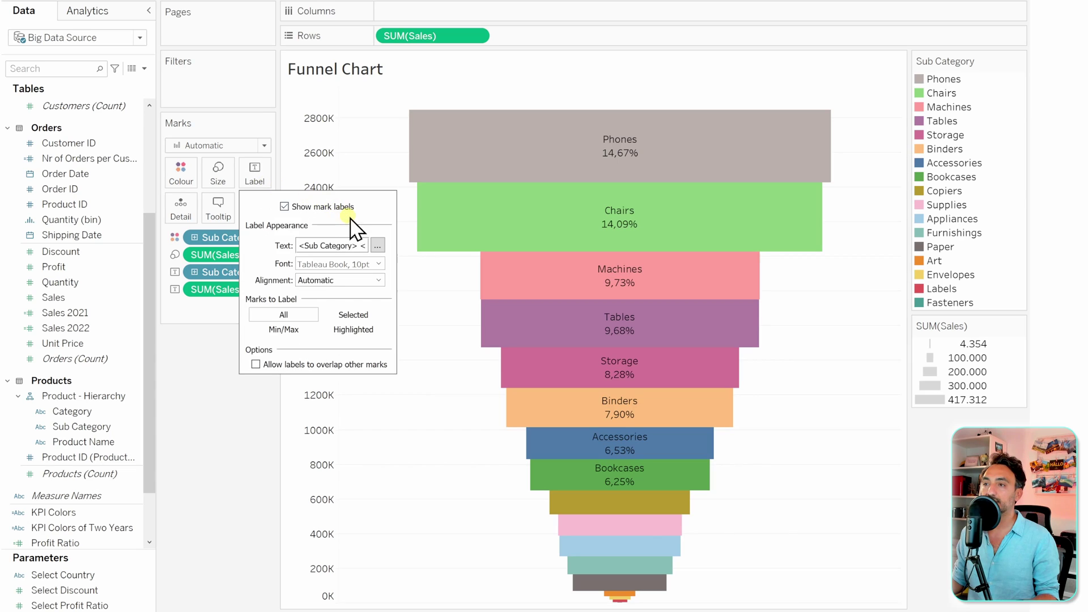
left_click(378, 245)
left_click_drag(576, 266, 499, 265)
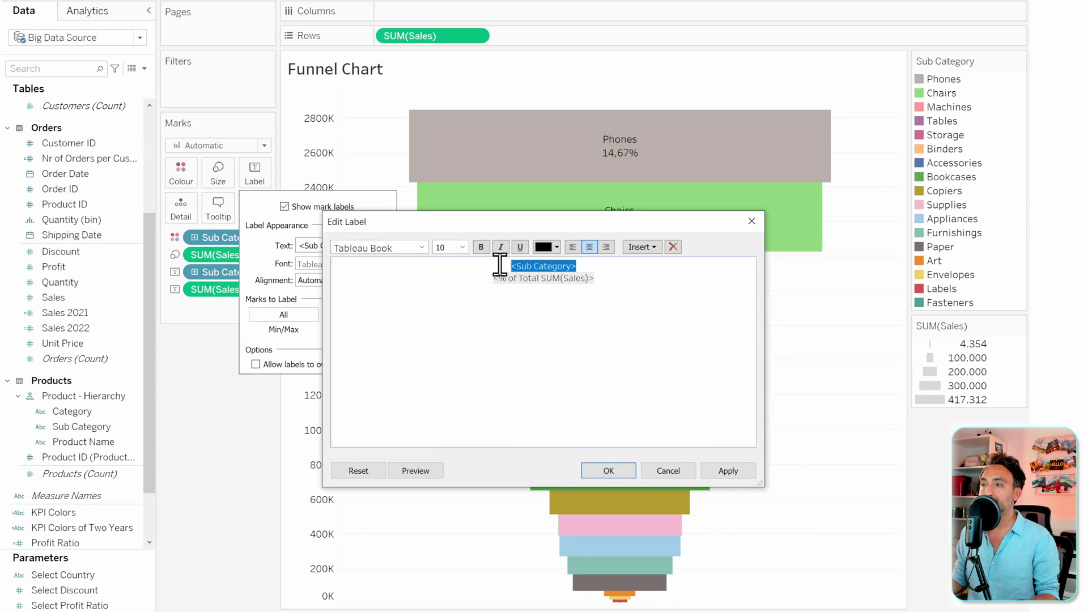
left_click(463, 248)
left_click(439, 298)
key("ctrl+b")
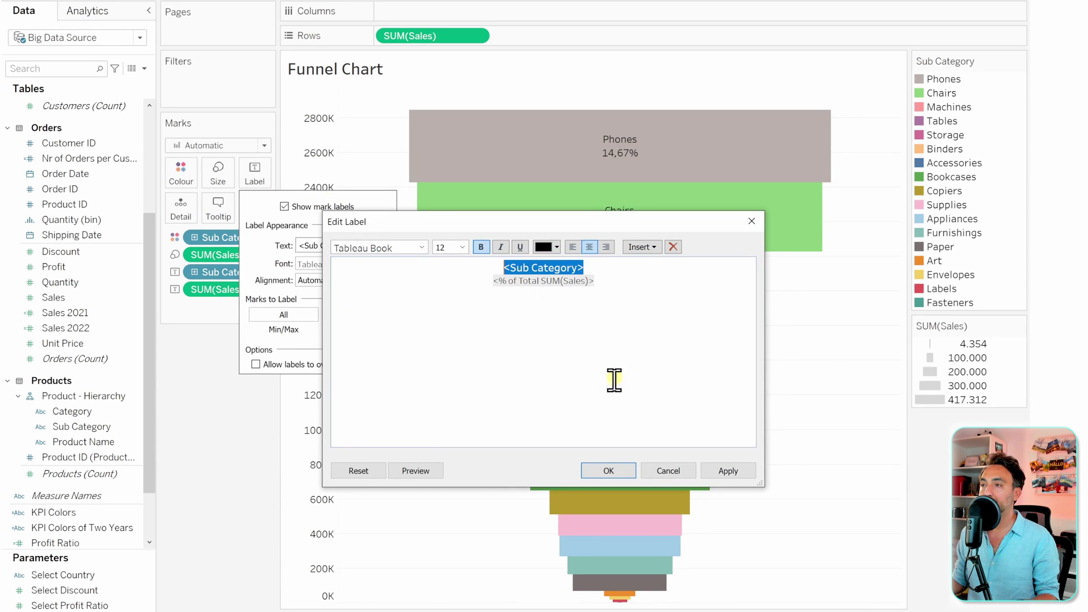
left_click(609, 471)
left_click(401, 449)
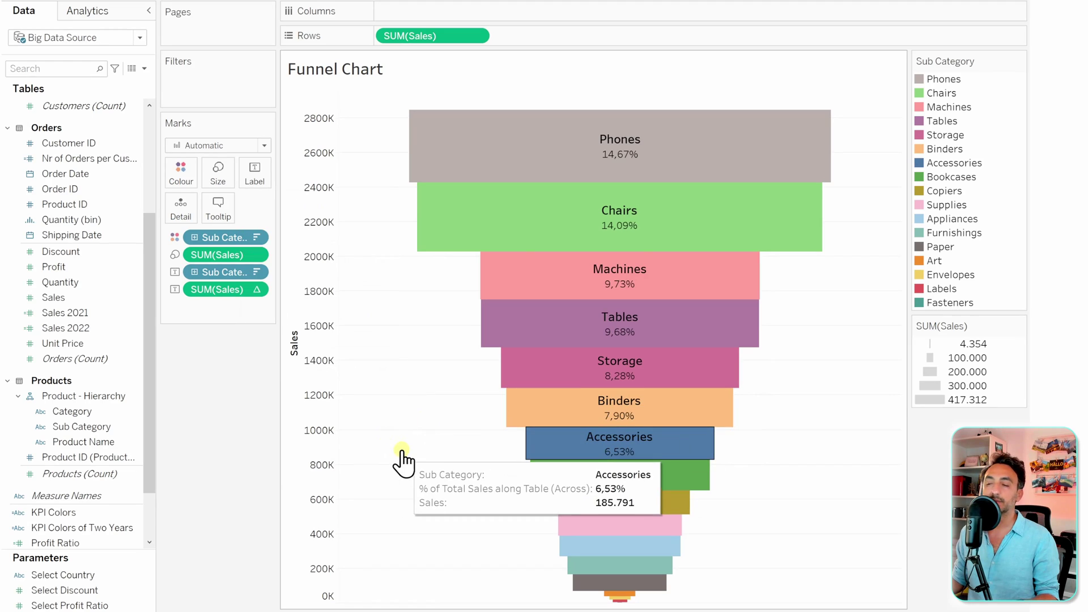
Set the funnel sheet's Zero Lines to None and close the line formatting
right_click(400, 364)
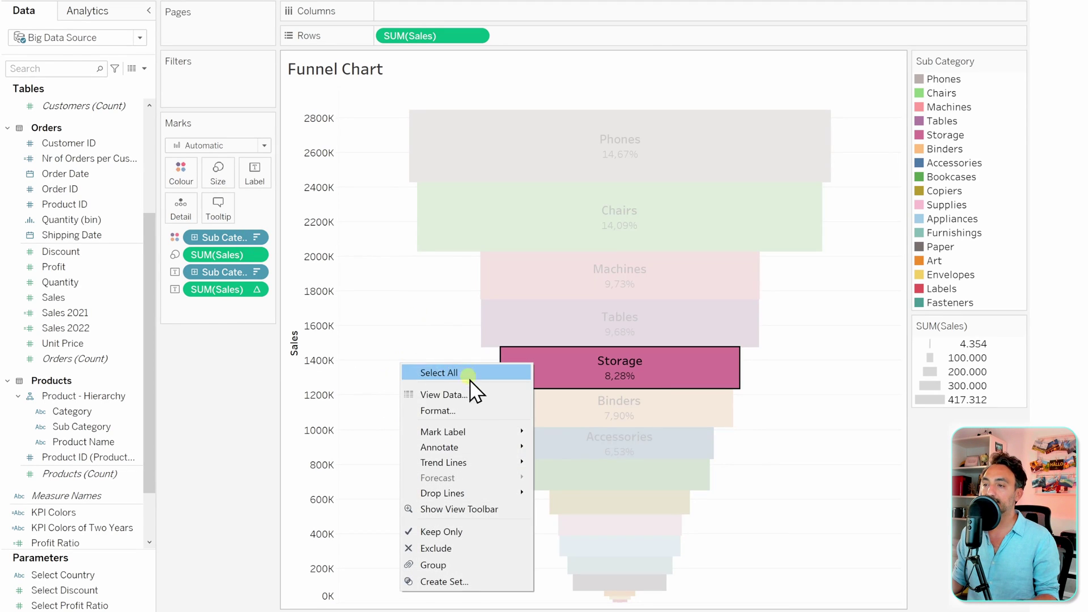
left_click(447, 410)
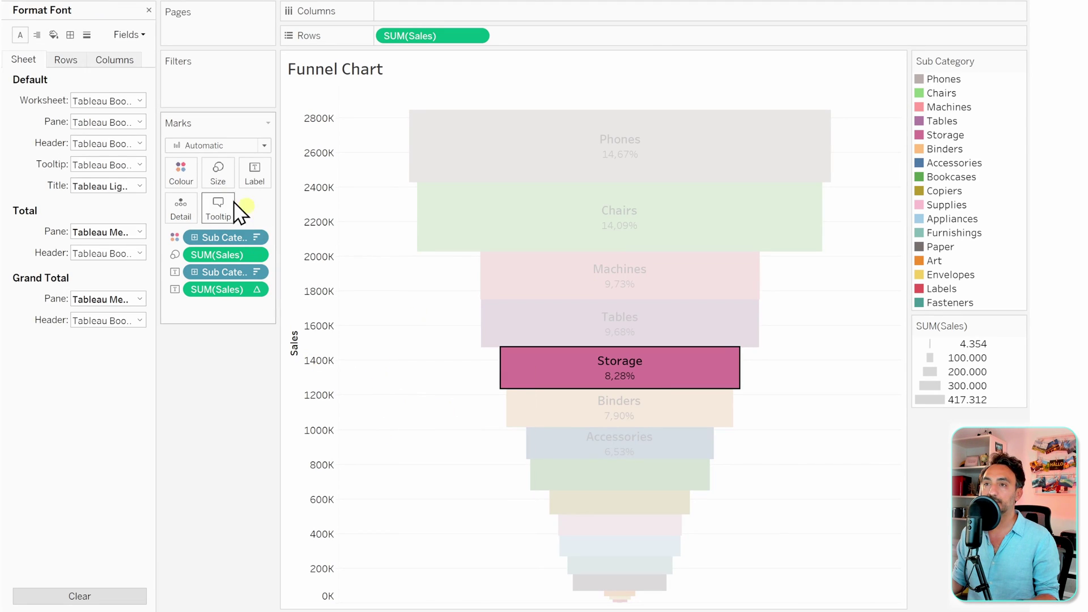
left_click(87, 35)
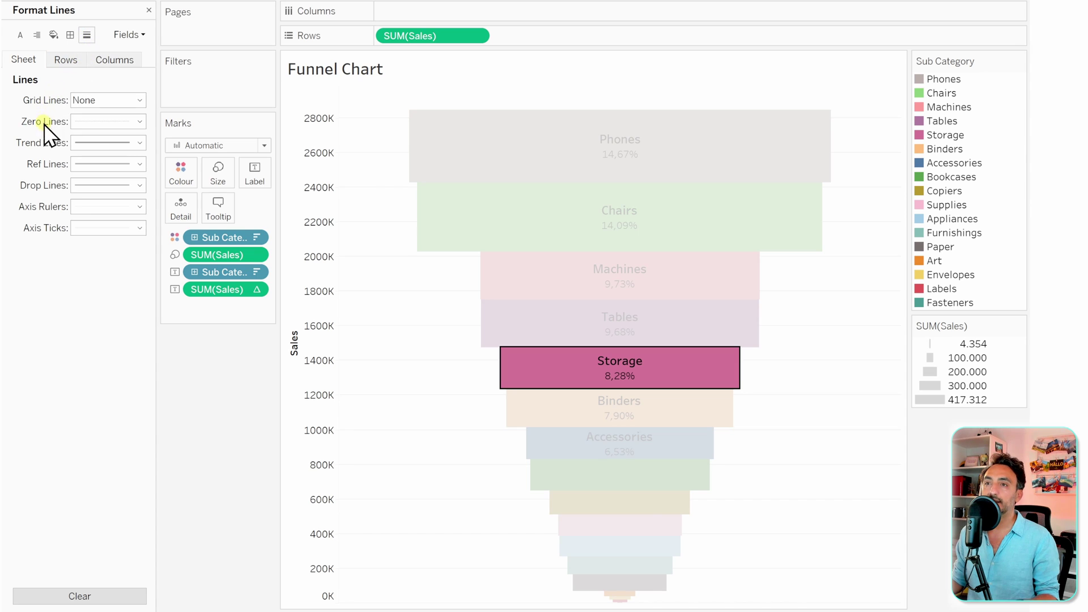
left_click(102, 121)
left_click(111, 142)
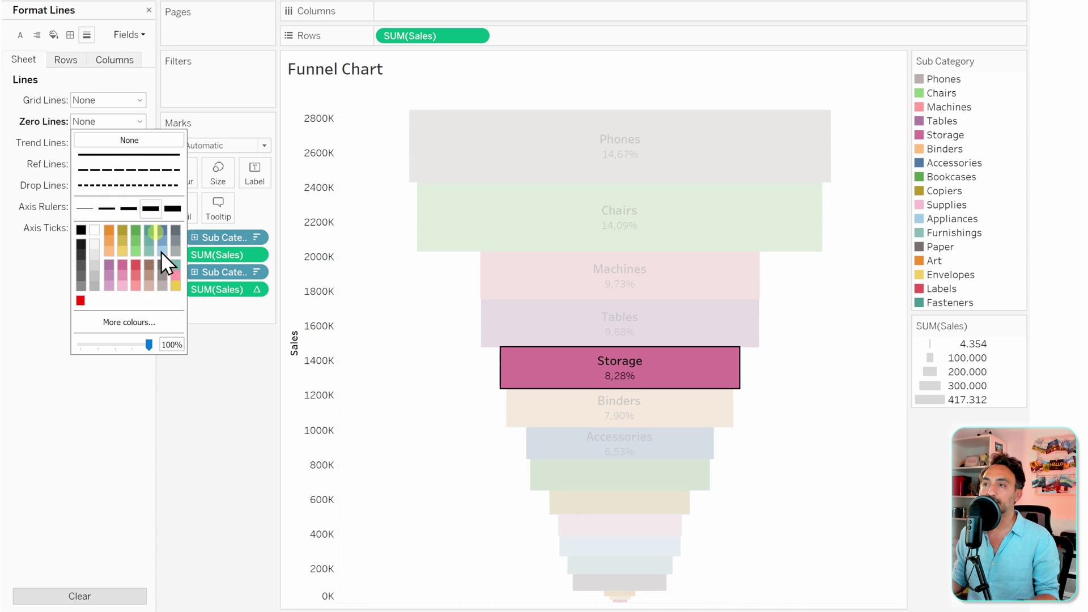
left_click(333, 240)
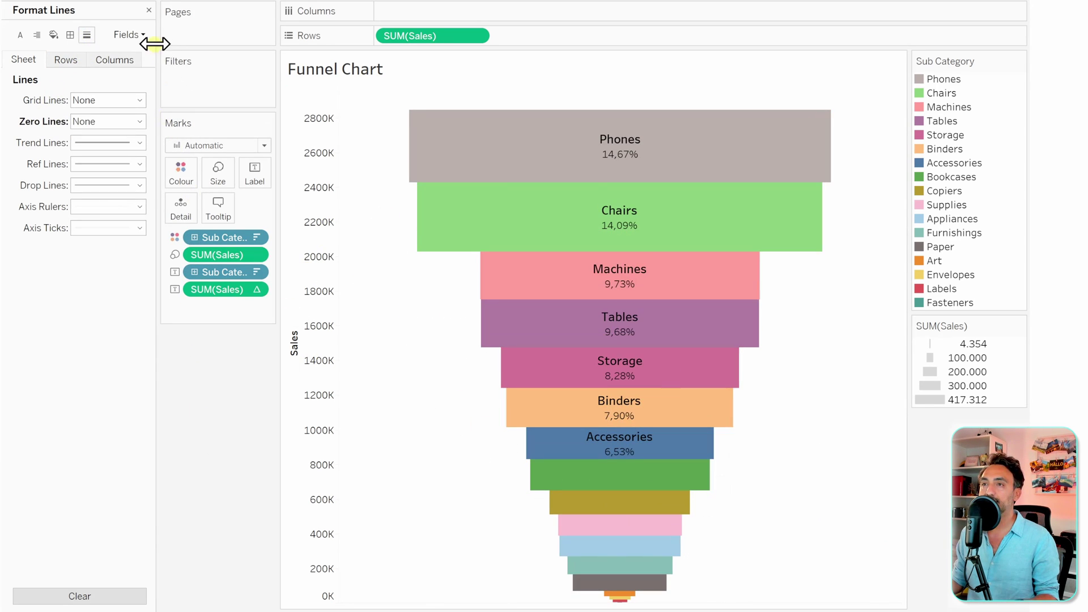
left_click(149, 10)
Show a filter for Category from the Product hierarchy on the funnel chart
left_click(90, 412)
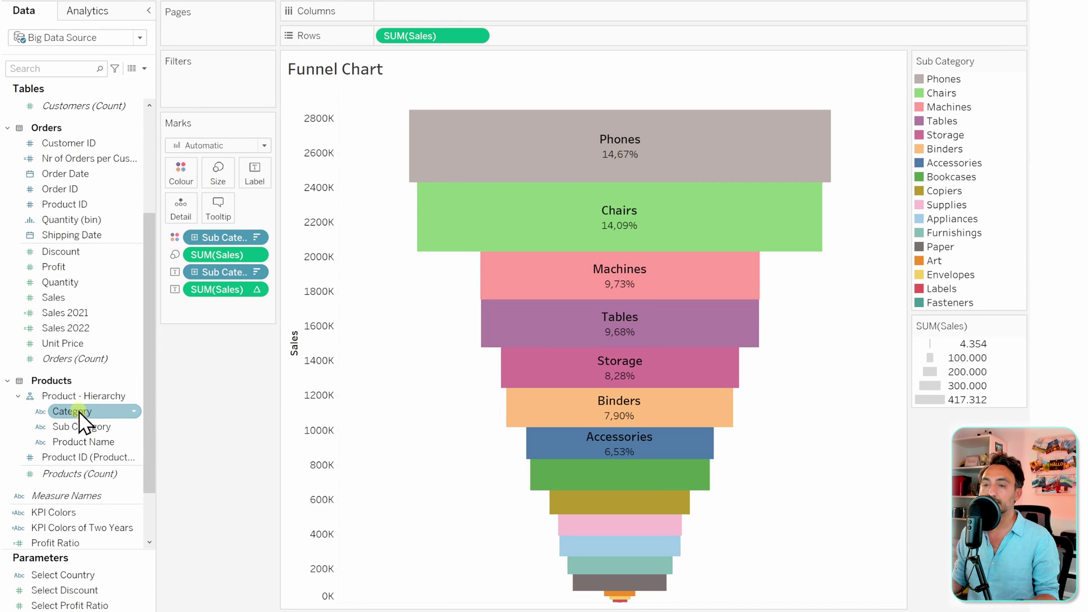
right_click(84, 420)
left_click(146, 122)
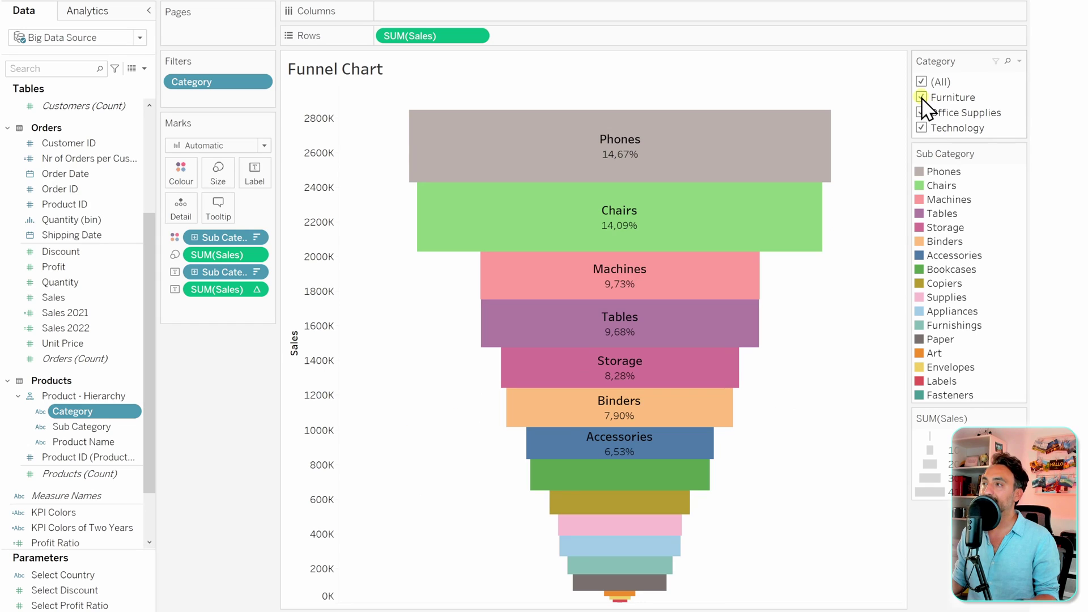
Test the Category filter by excluding Furniture and Technology, and select all categories again
left_click(921, 97)
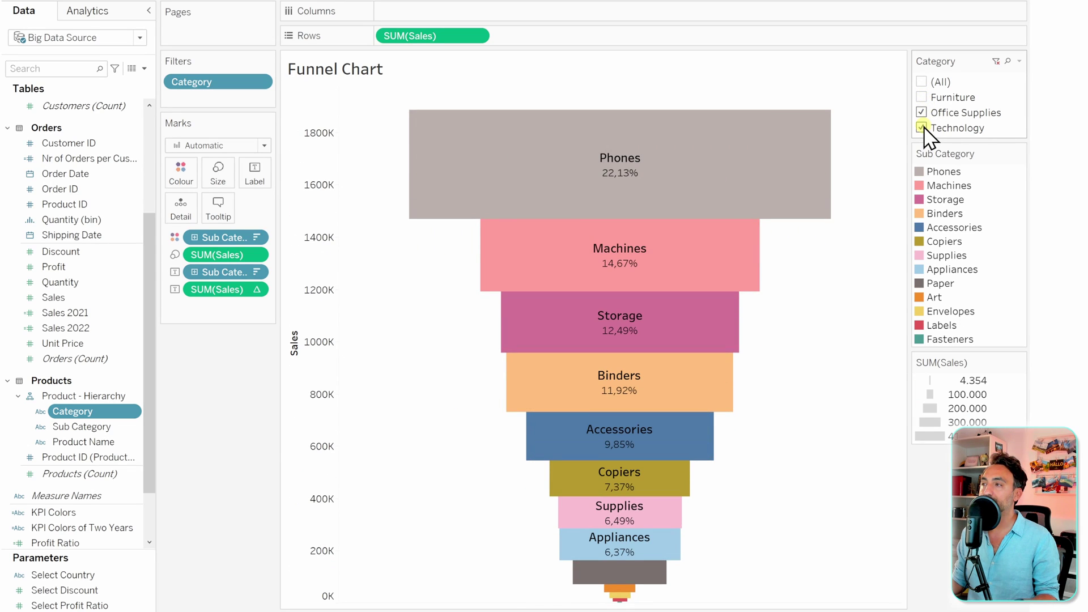
left_click(921, 128)
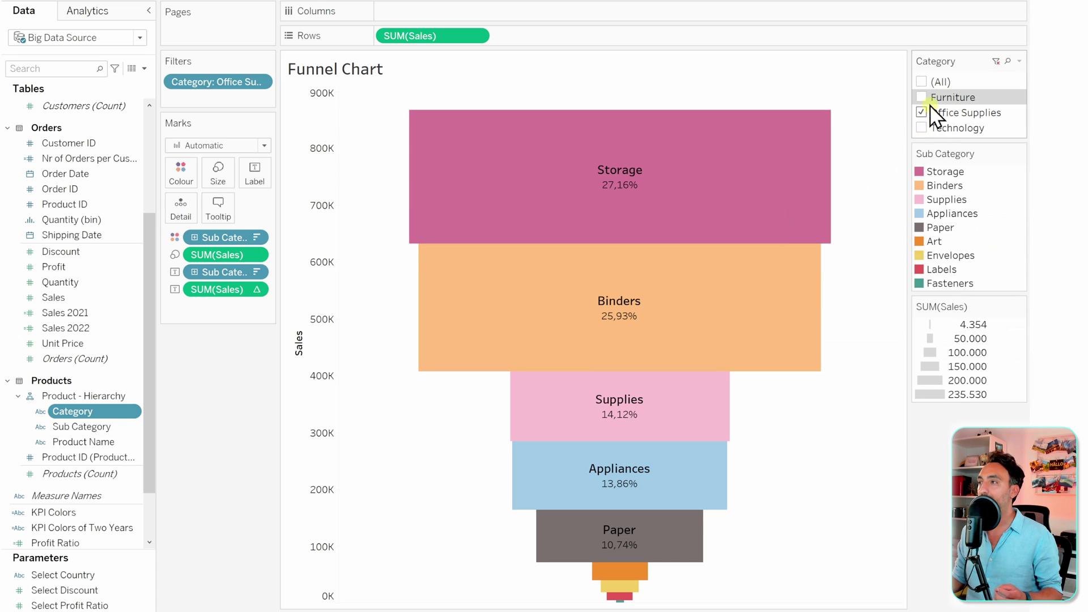
left_click(927, 82)
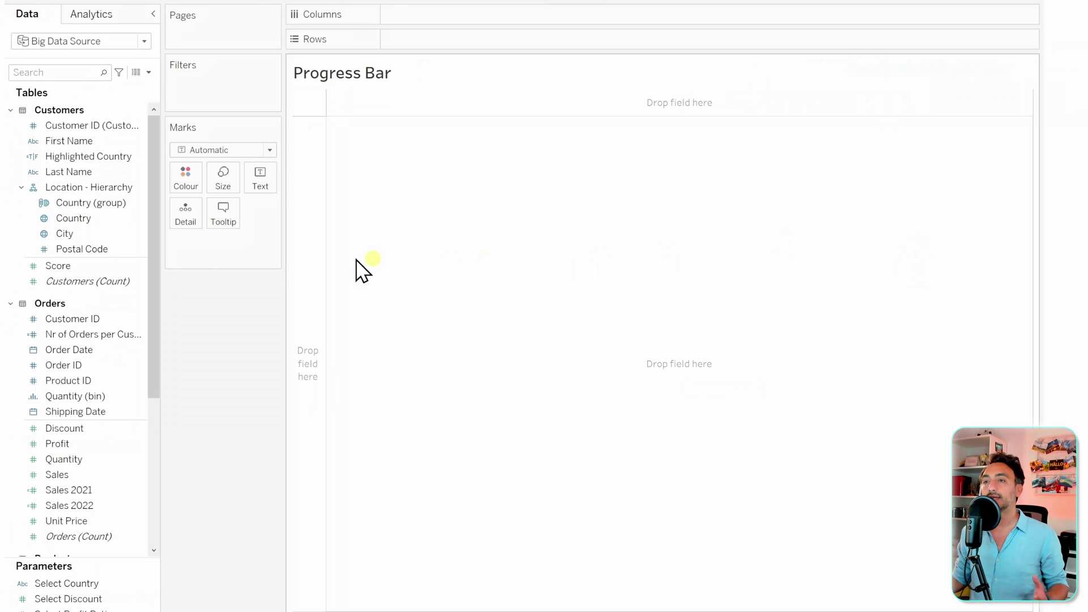
On the Progress Bar sheet, put Country in Rows and Sales in Columns, and set the mark type to Bar
left_click(86, 221)
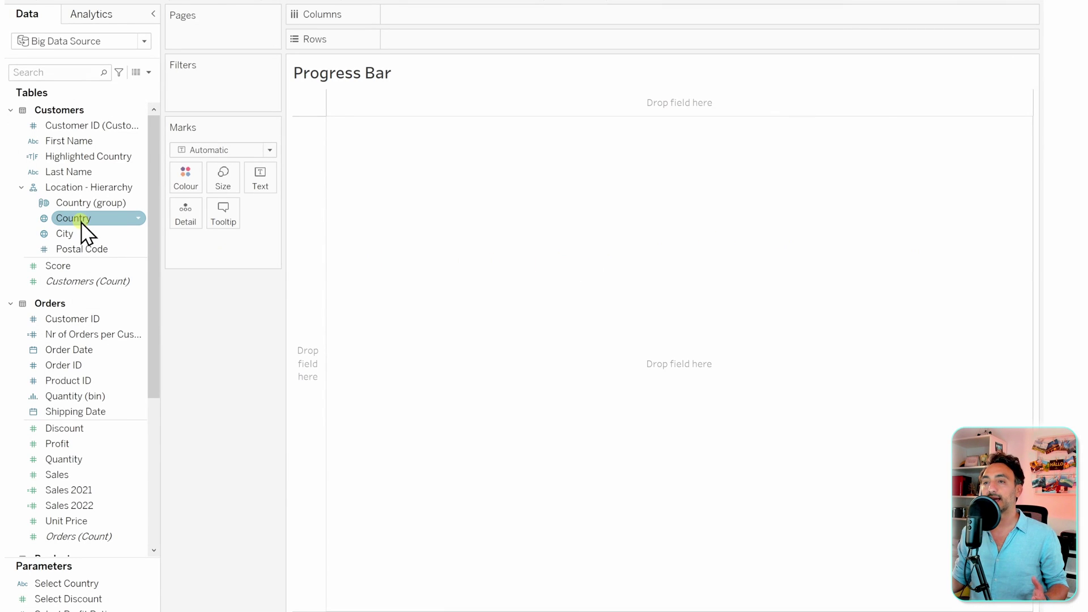
left_click_drag(82, 222, 428, 43)
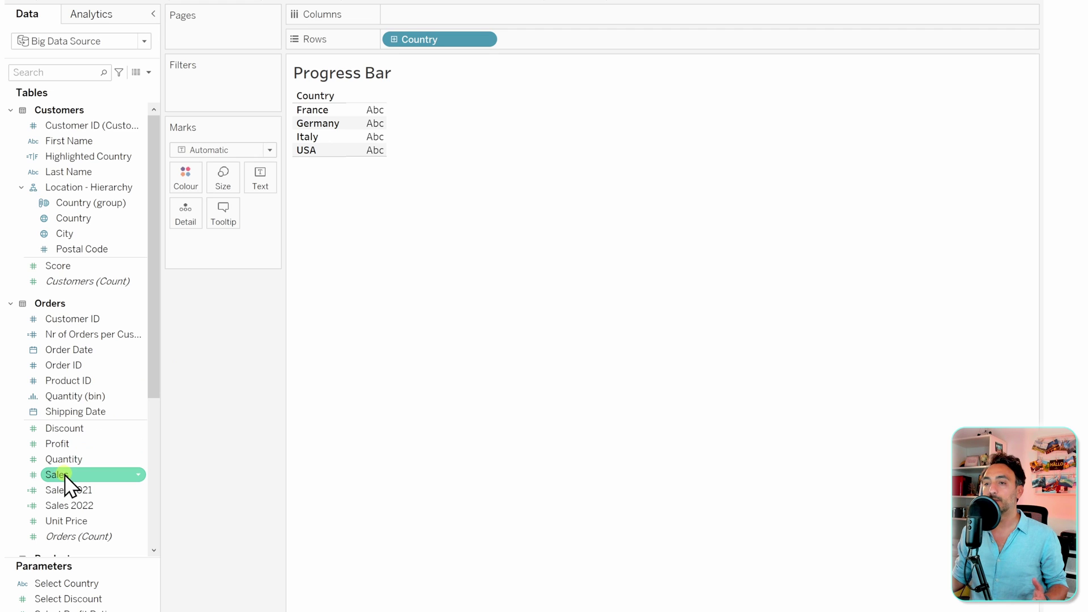
left_click_drag(66, 477, 413, 16)
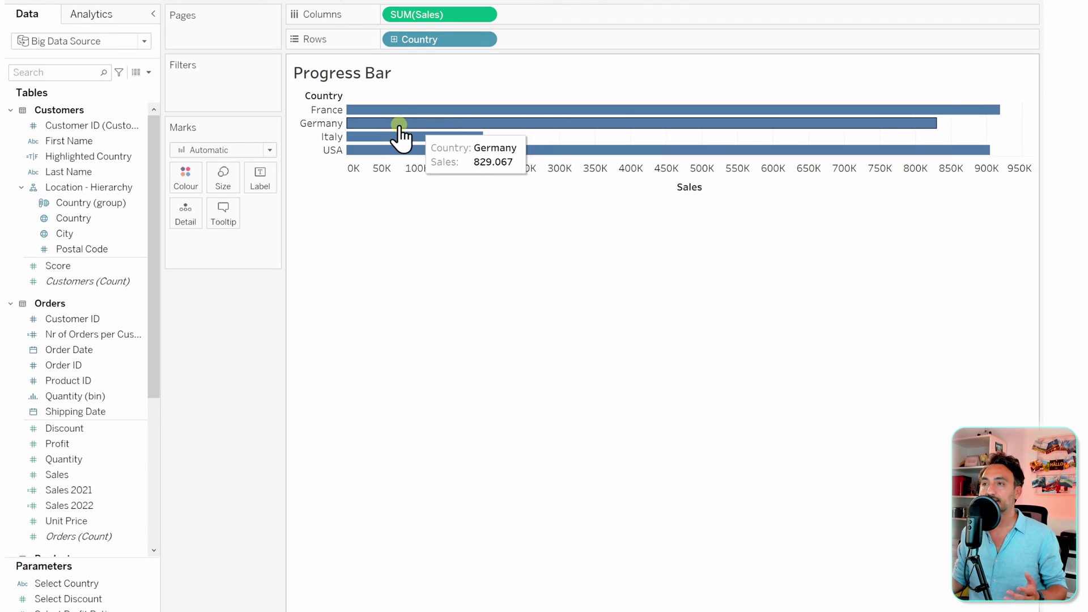
left_click(249, 152)
left_click(230, 180)
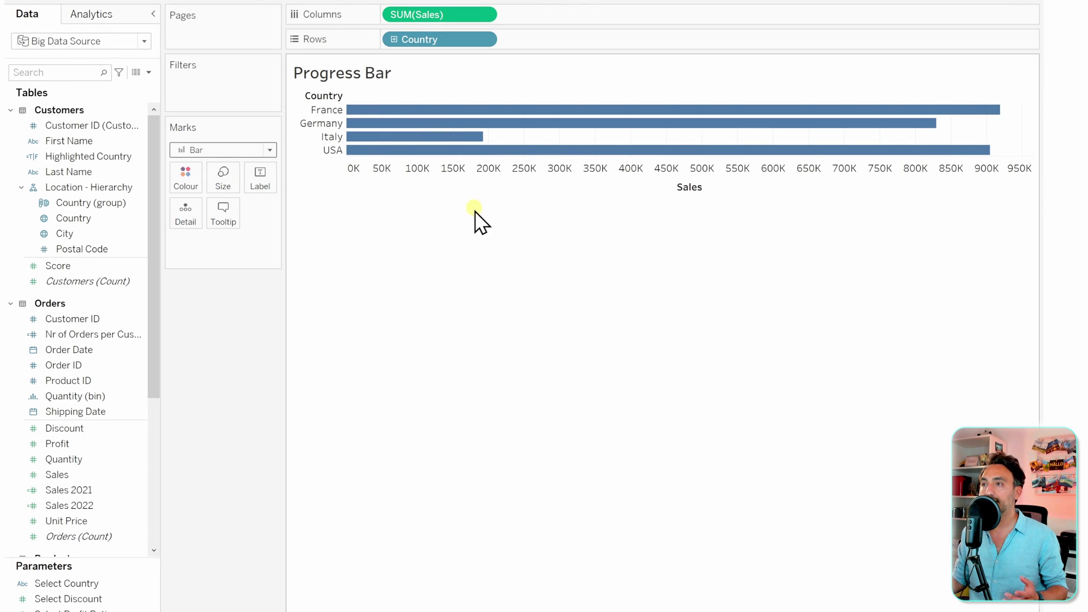
Show mark labels on the country Sales bars
left_click(264, 184)
left_click(290, 211)
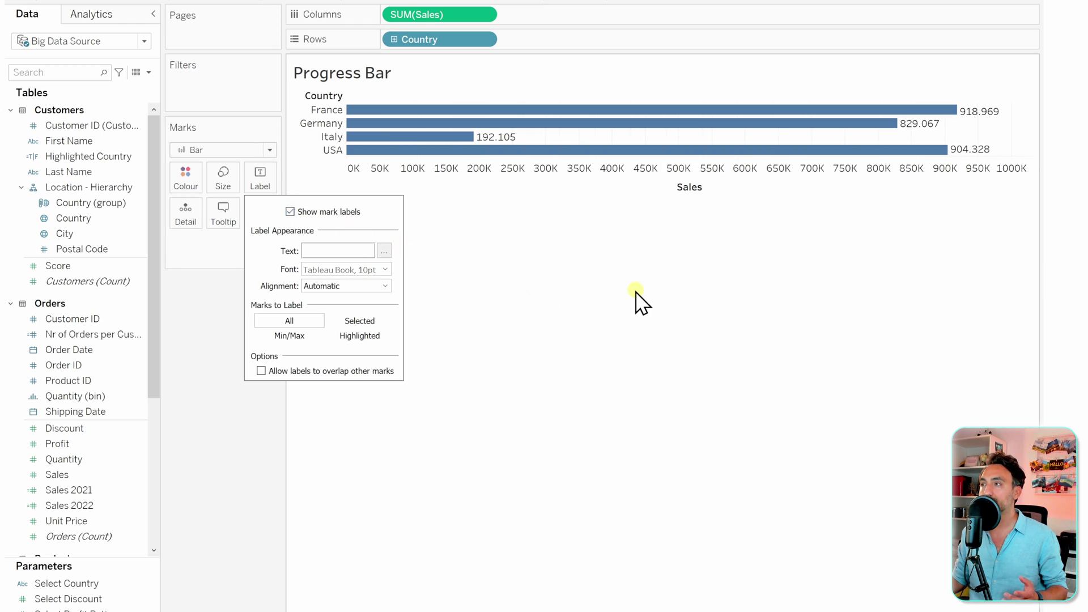
left_click(640, 299)
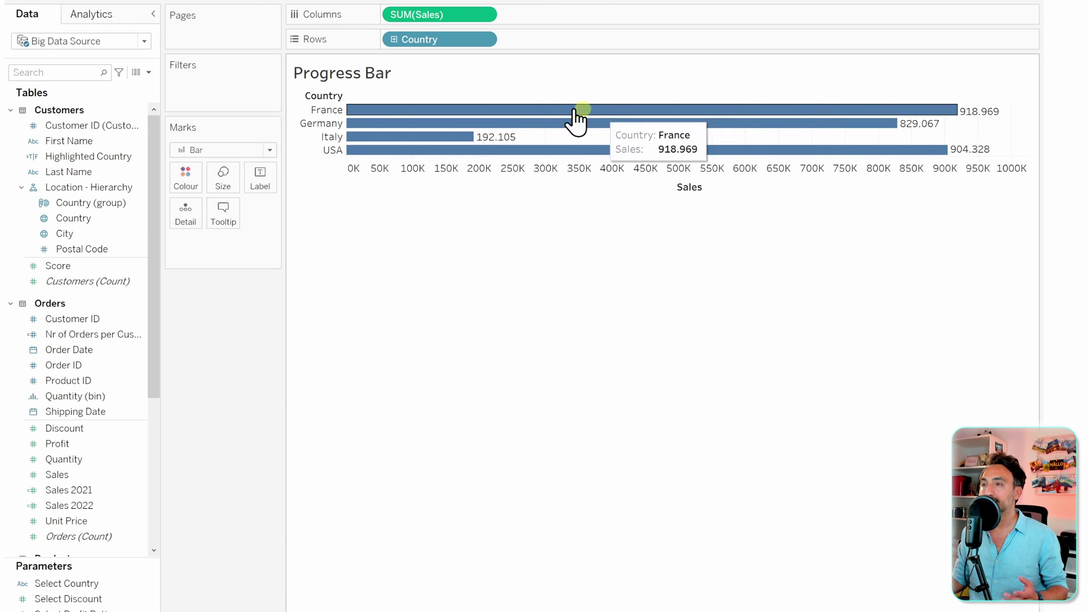
Convert the Sales measure in Columns to Percent of Total with a quick table calculation
right_click(458, 15)
mouse_move(545, 256)
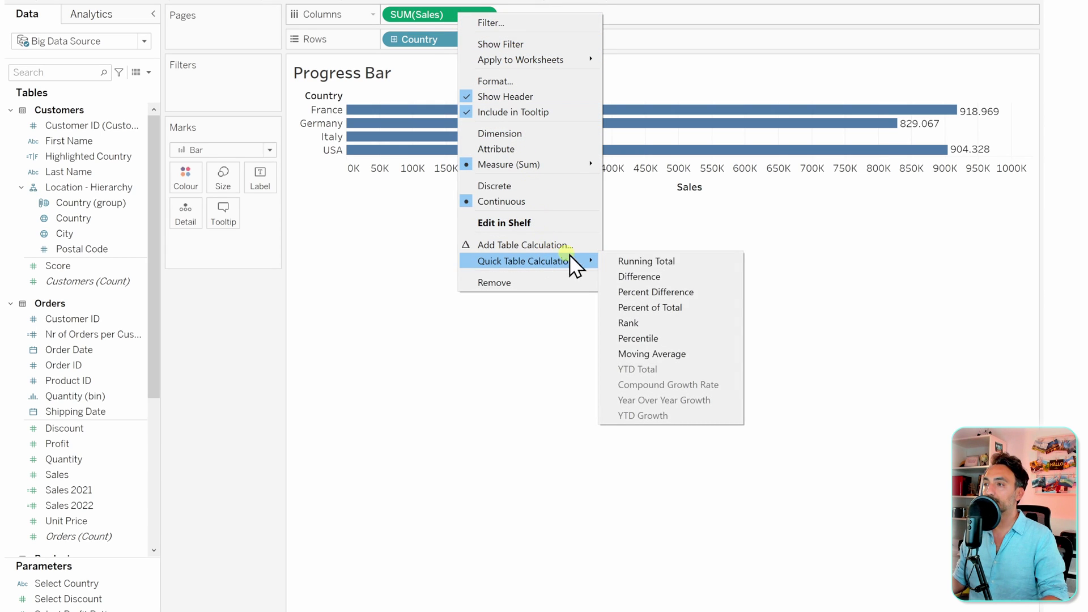
left_click(683, 306)
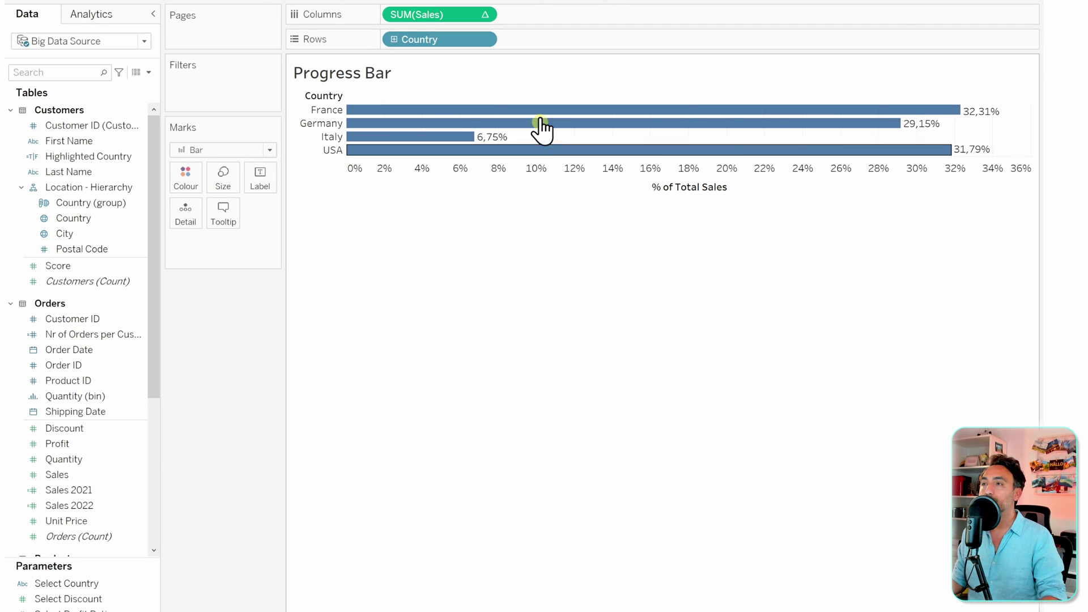
type("avg")
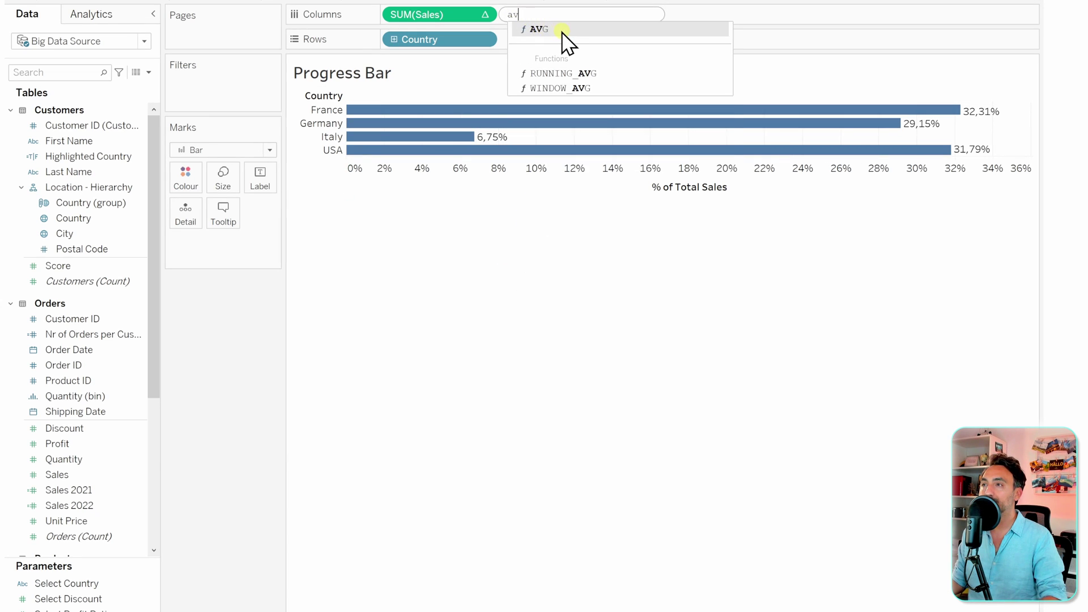
key("Return")
left_click(460, 218)
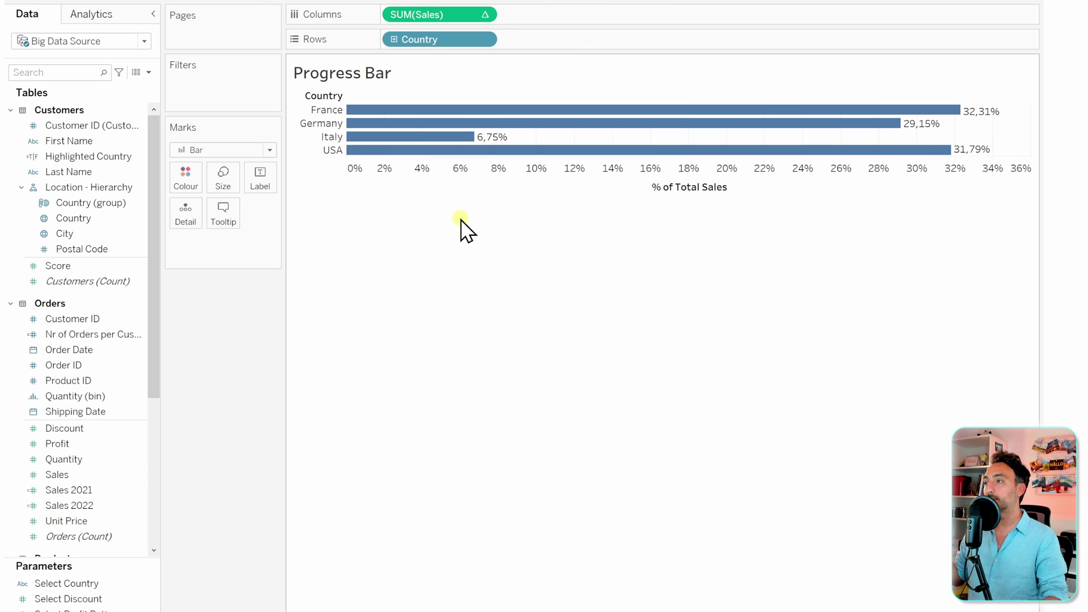
Add the ad-hoc calculation AVG(1) to Columns after the Sales percent-of-total measure
double_click(516, 16)
type("av")
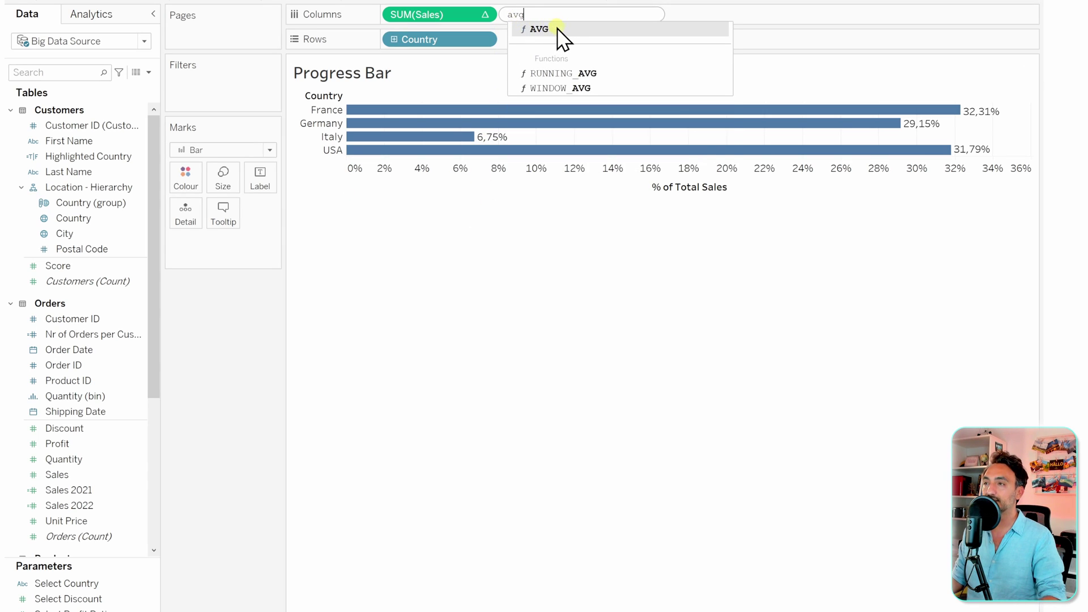
type("g")
left_click(558, 30)
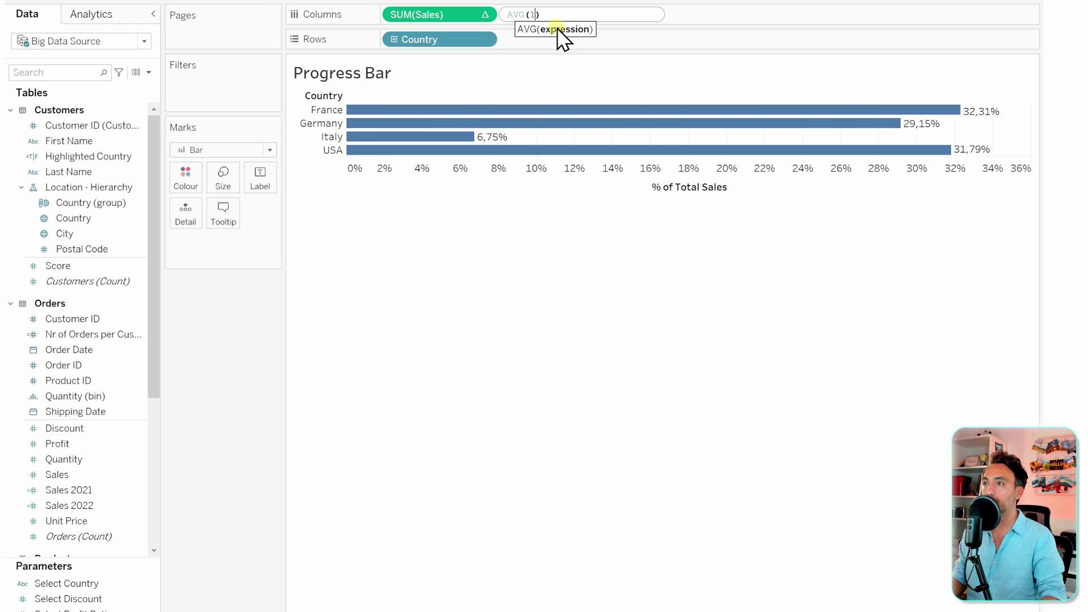
key("Return")
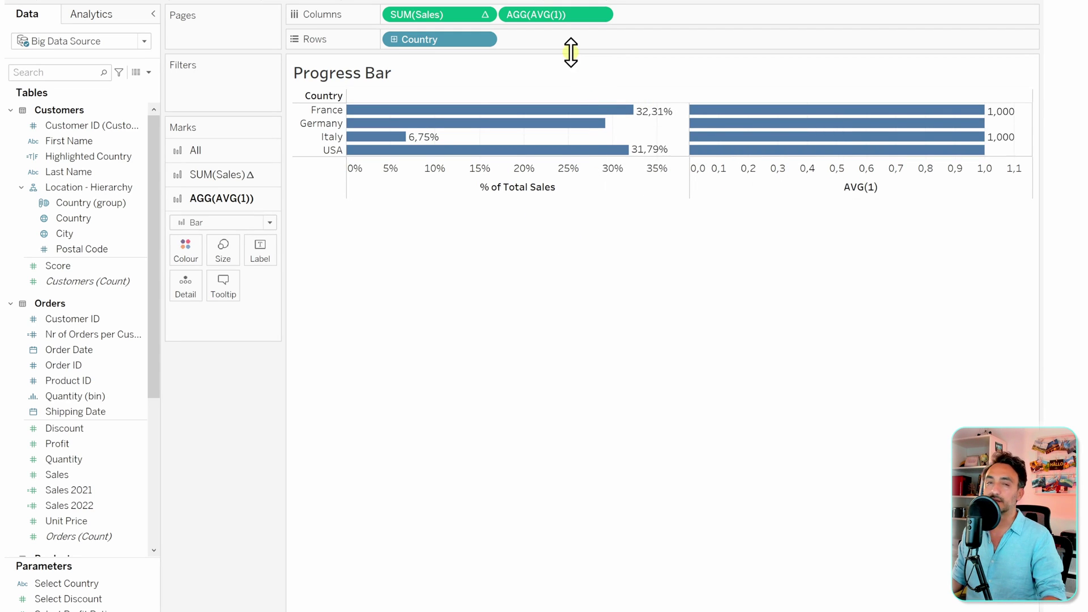
Combine AVG(1) with the Sales measure on a dual axis and synchronise the two axes
right_click(541, 18)
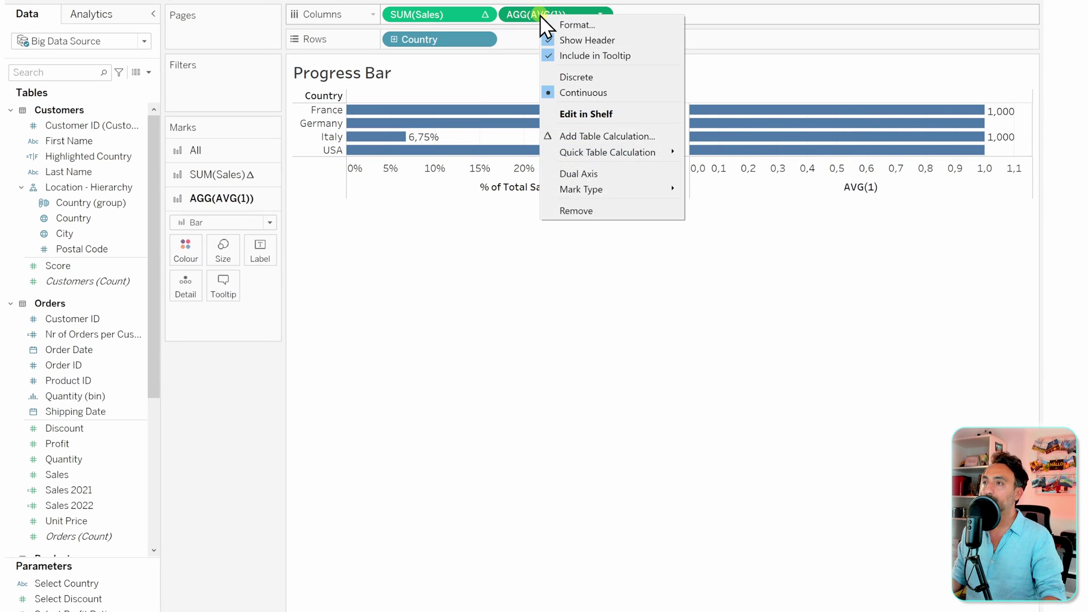
left_click(592, 174)
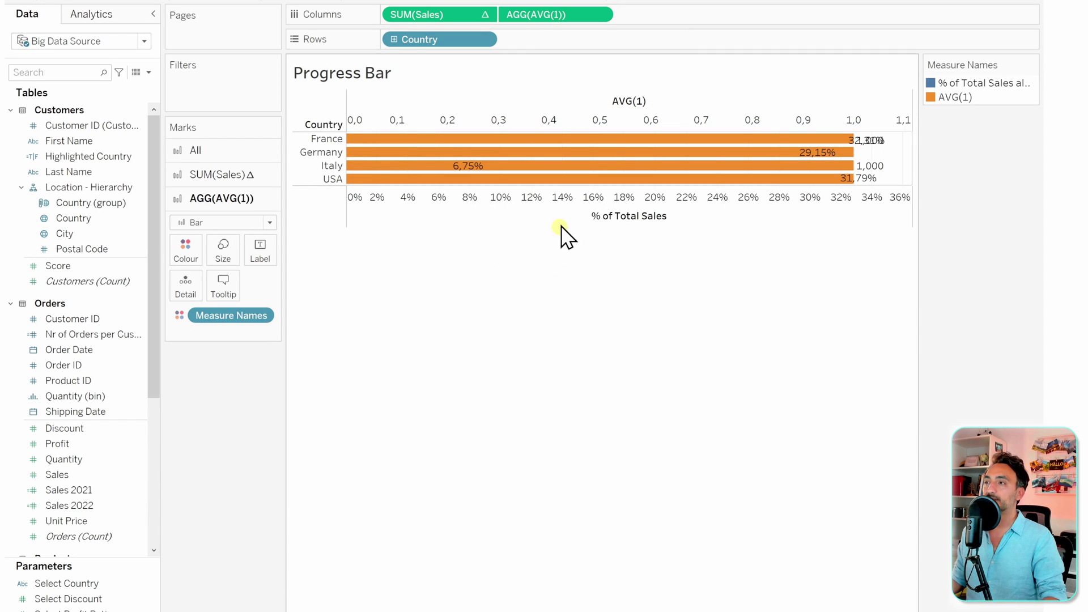
right_click(609, 122)
left_click(687, 219)
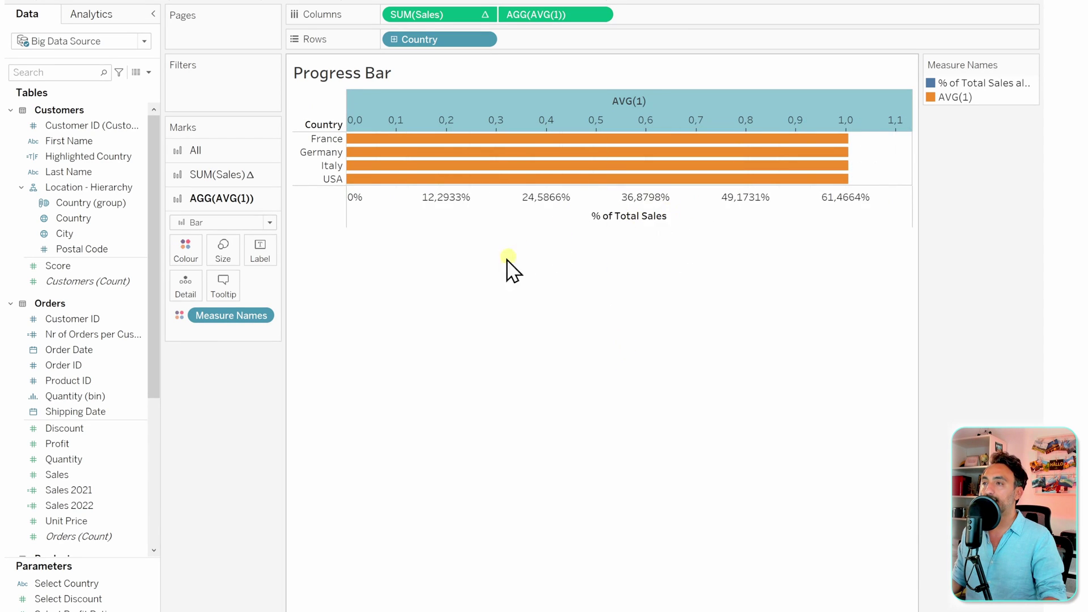
Increase the height of the country rows and move the AVG(1) marks behind the Sales bars
left_click_drag(304, 185, 299, 229)
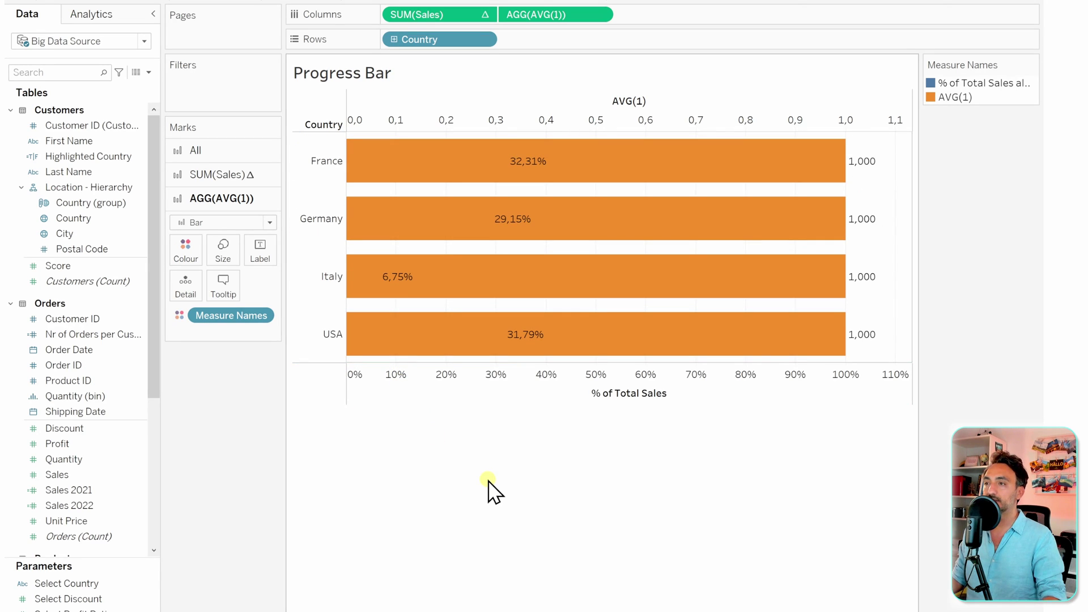
mouse_move(545, 180)
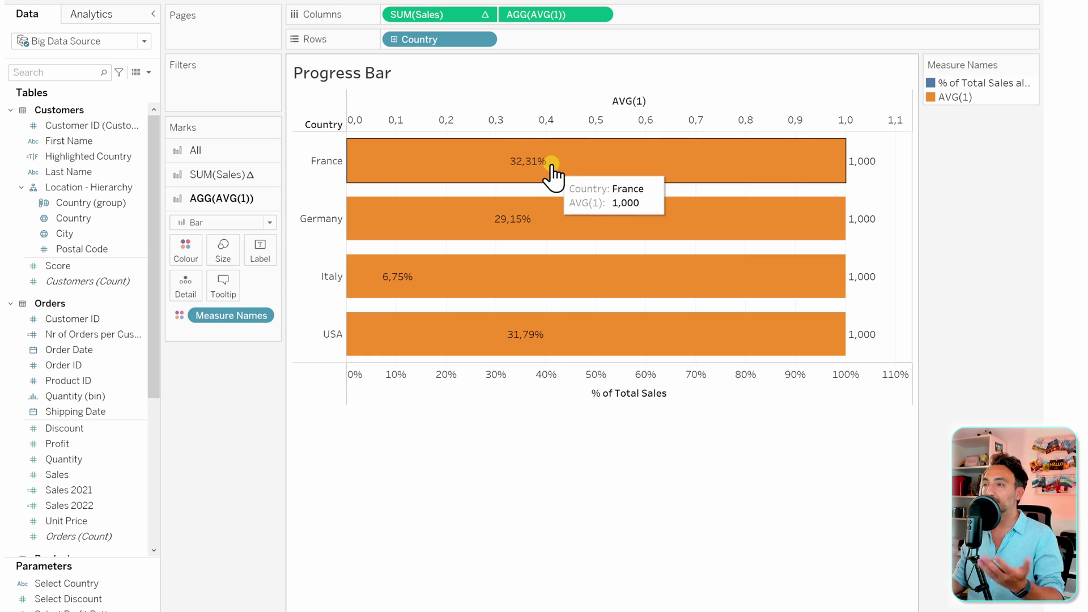
right_click(567, 108)
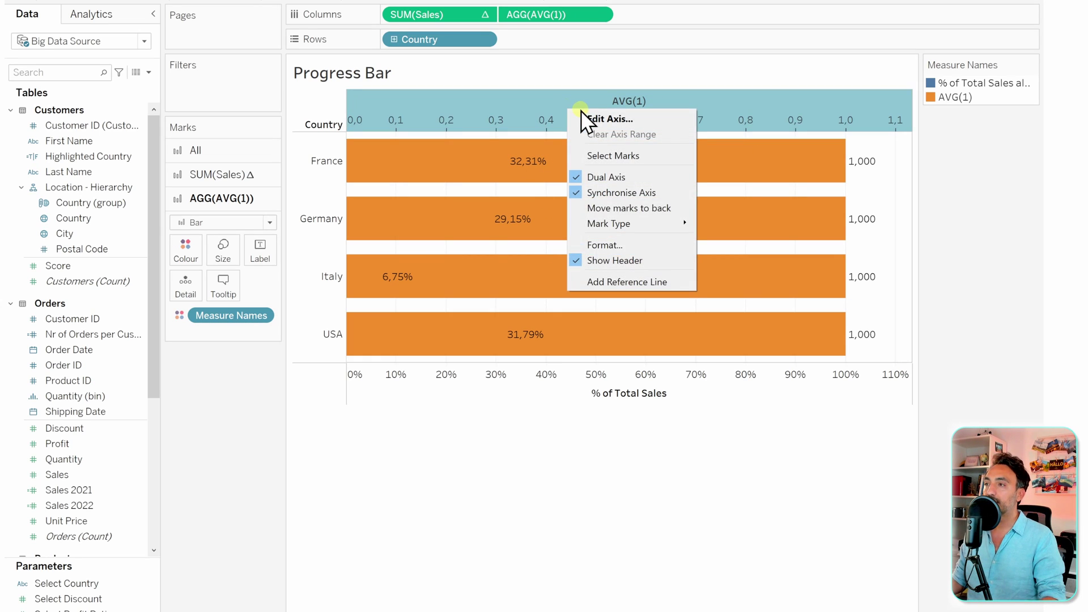
left_click(617, 209)
mouse_move(567, 339)
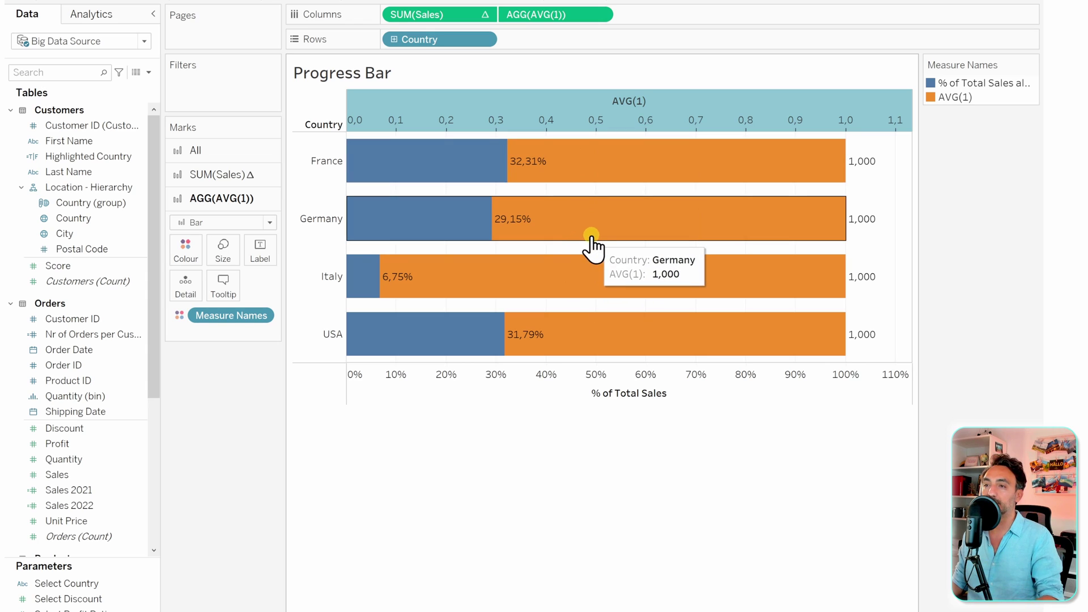
Colour the AVG(1) bars with the lightest shade of the Blue palette and apply it
left_click(192, 261)
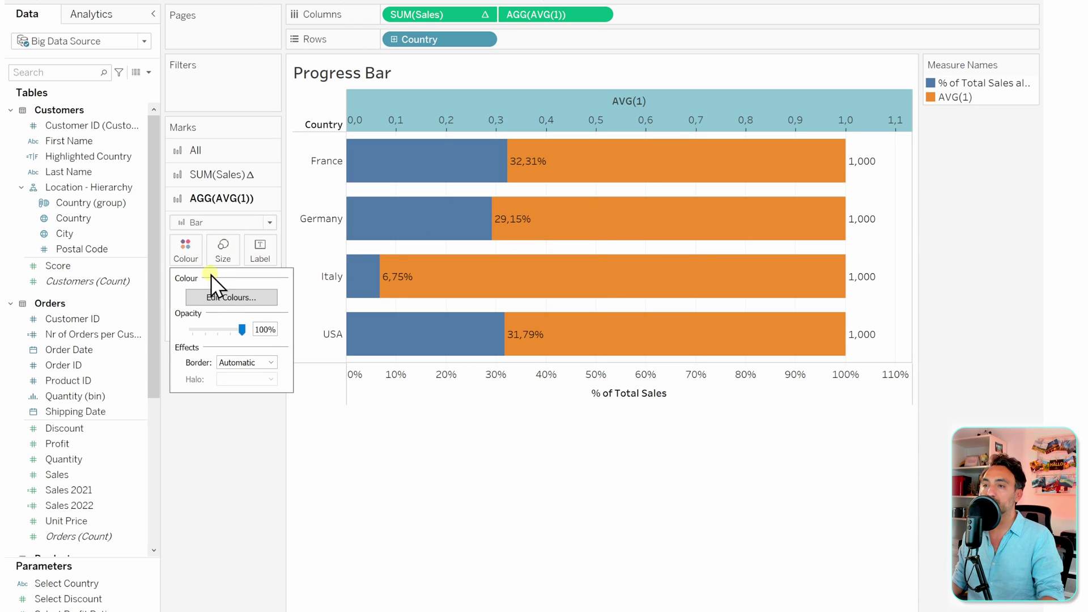
left_click(227, 294)
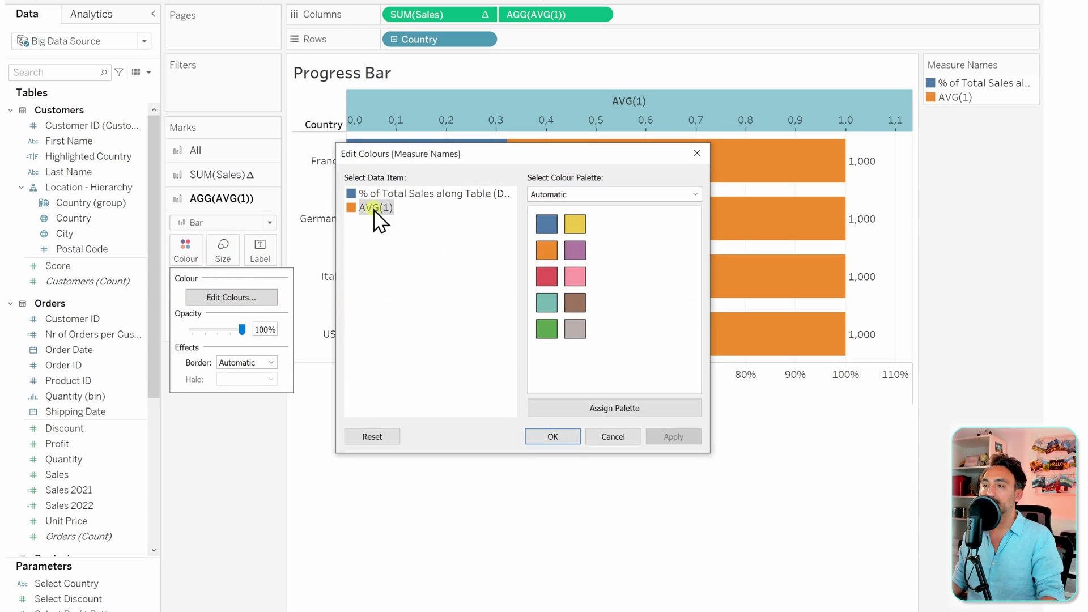
left_click(580, 196)
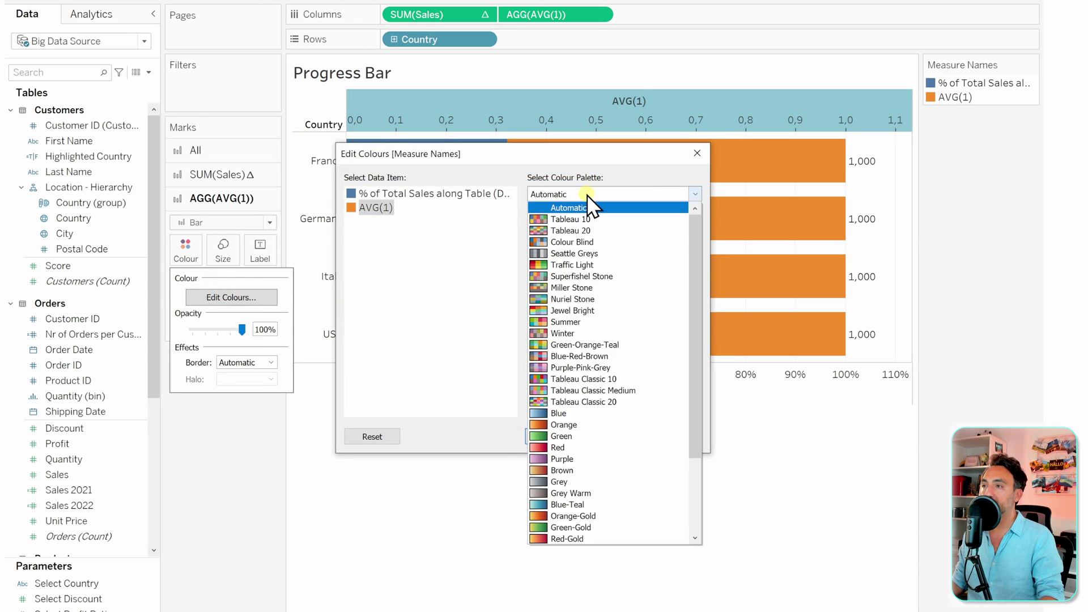
left_click(578, 409)
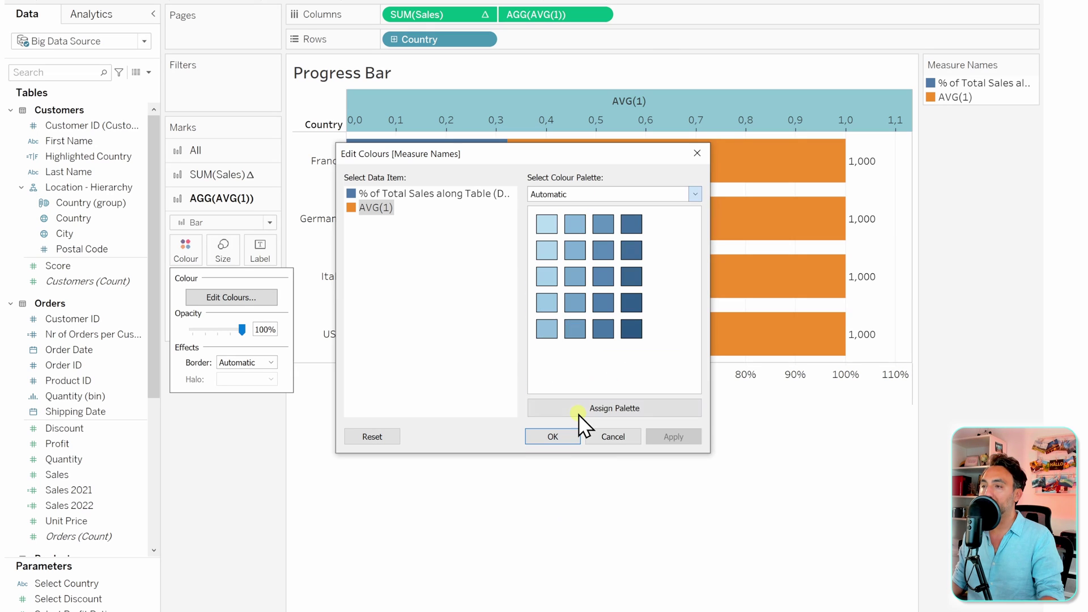
left_click(548, 225)
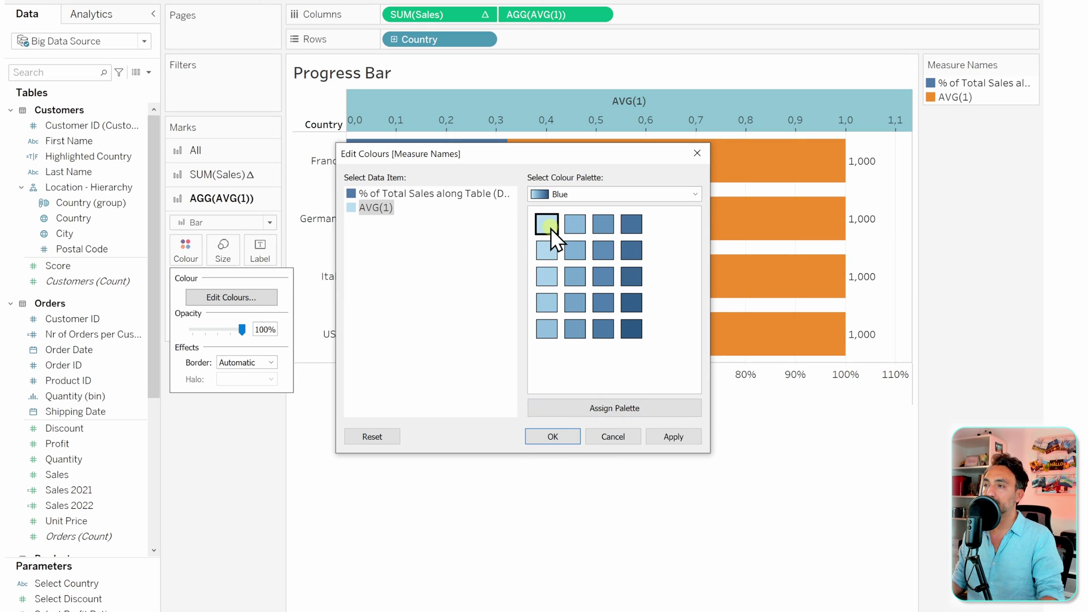
left_click(667, 434)
left_click(553, 435)
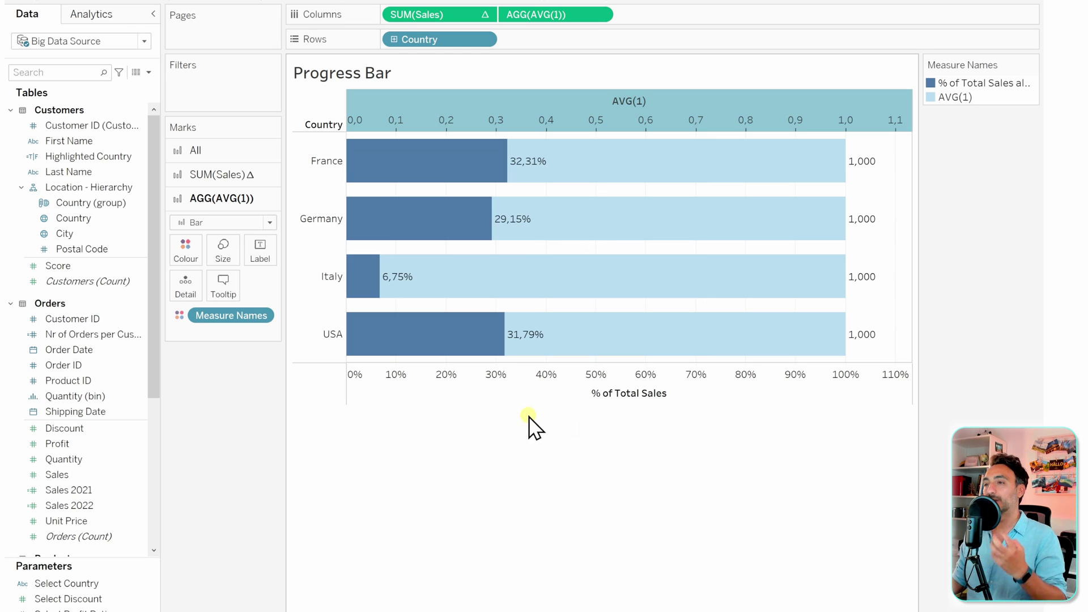
Hide the AVG(1) axis header above the bars
mouse_move(564, 283)
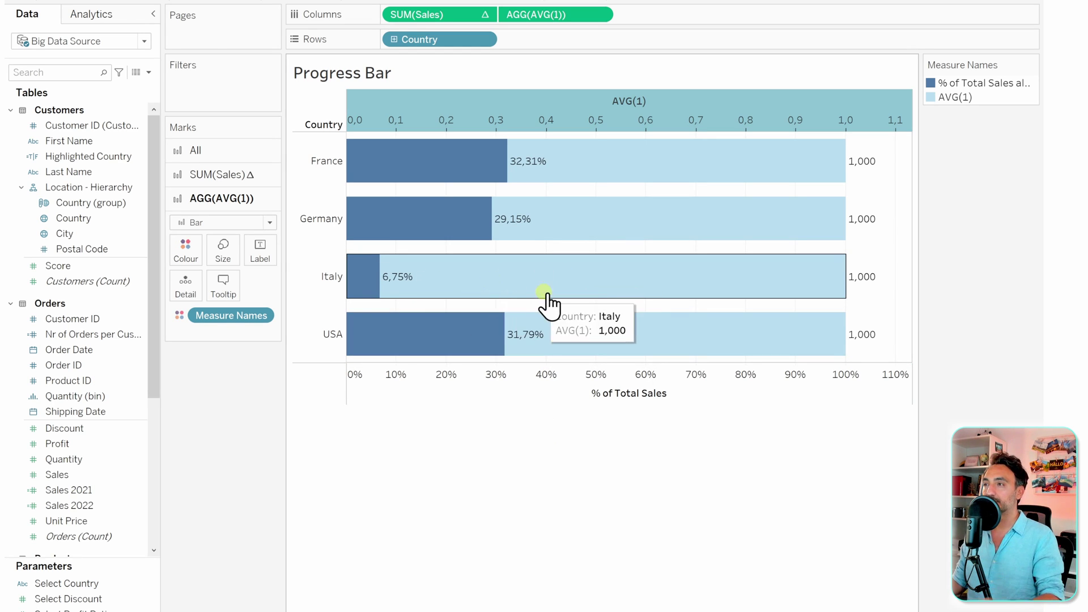
right_click(680, 103)
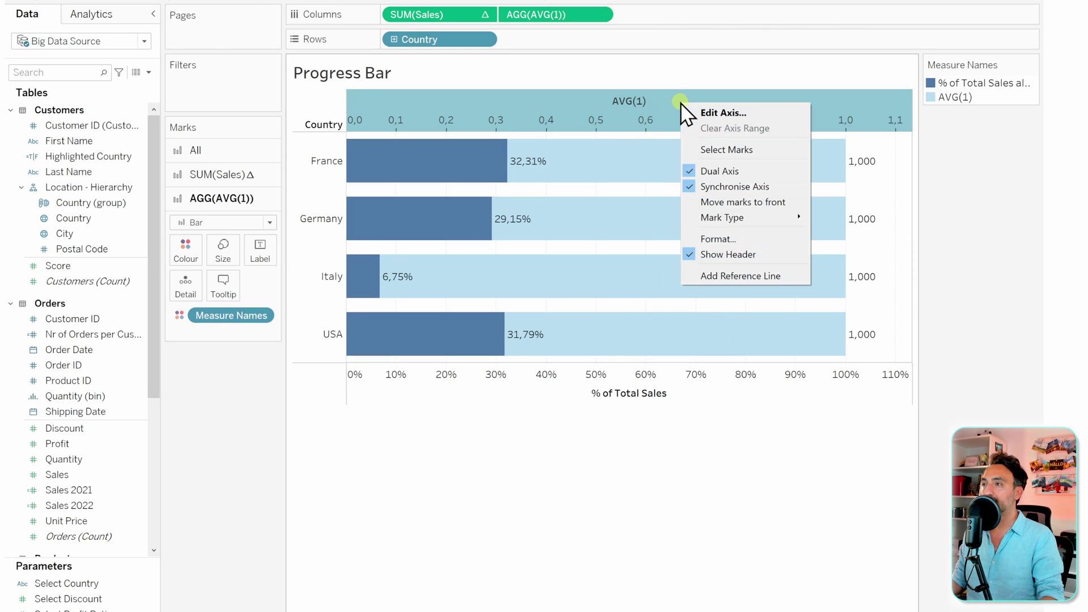
left_click(747, 253)
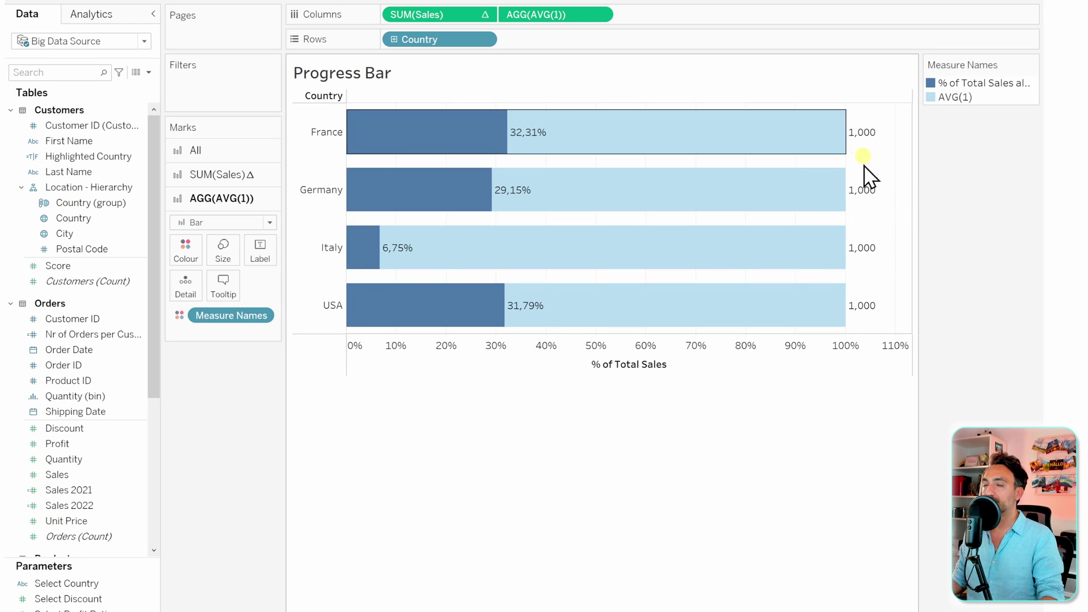
Turn off the mark labels for the AVG(1) bars
left_click(272, 262)
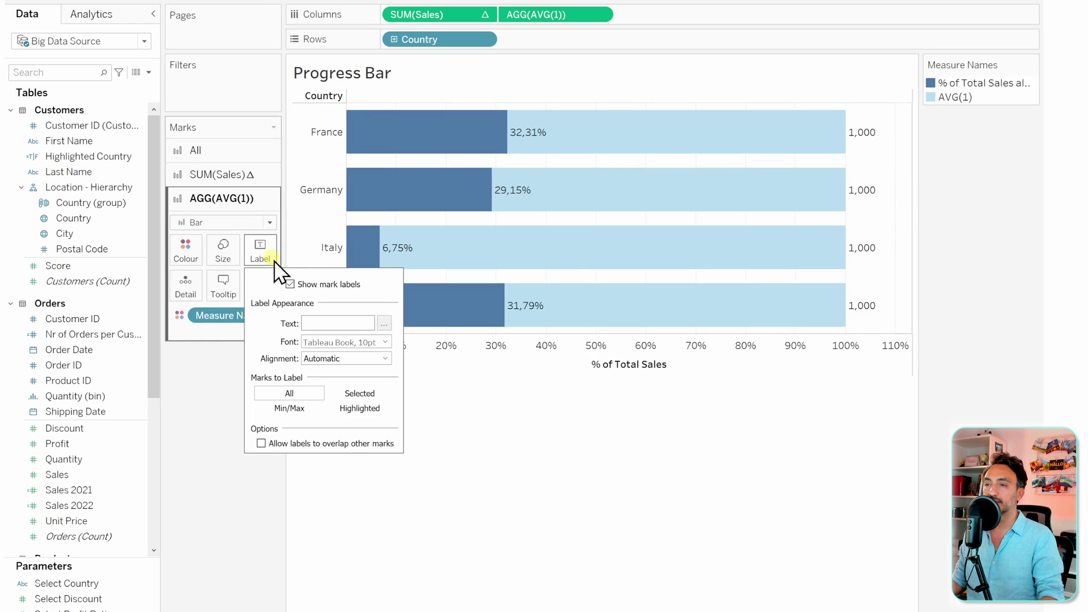
left_click(290, 284)
left_click(610, 459)
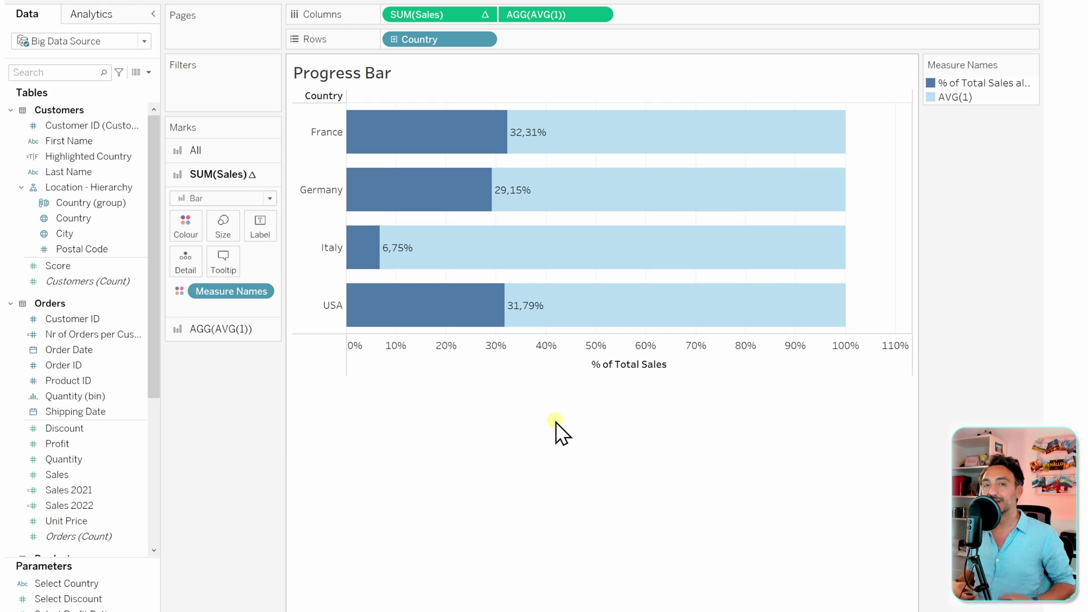